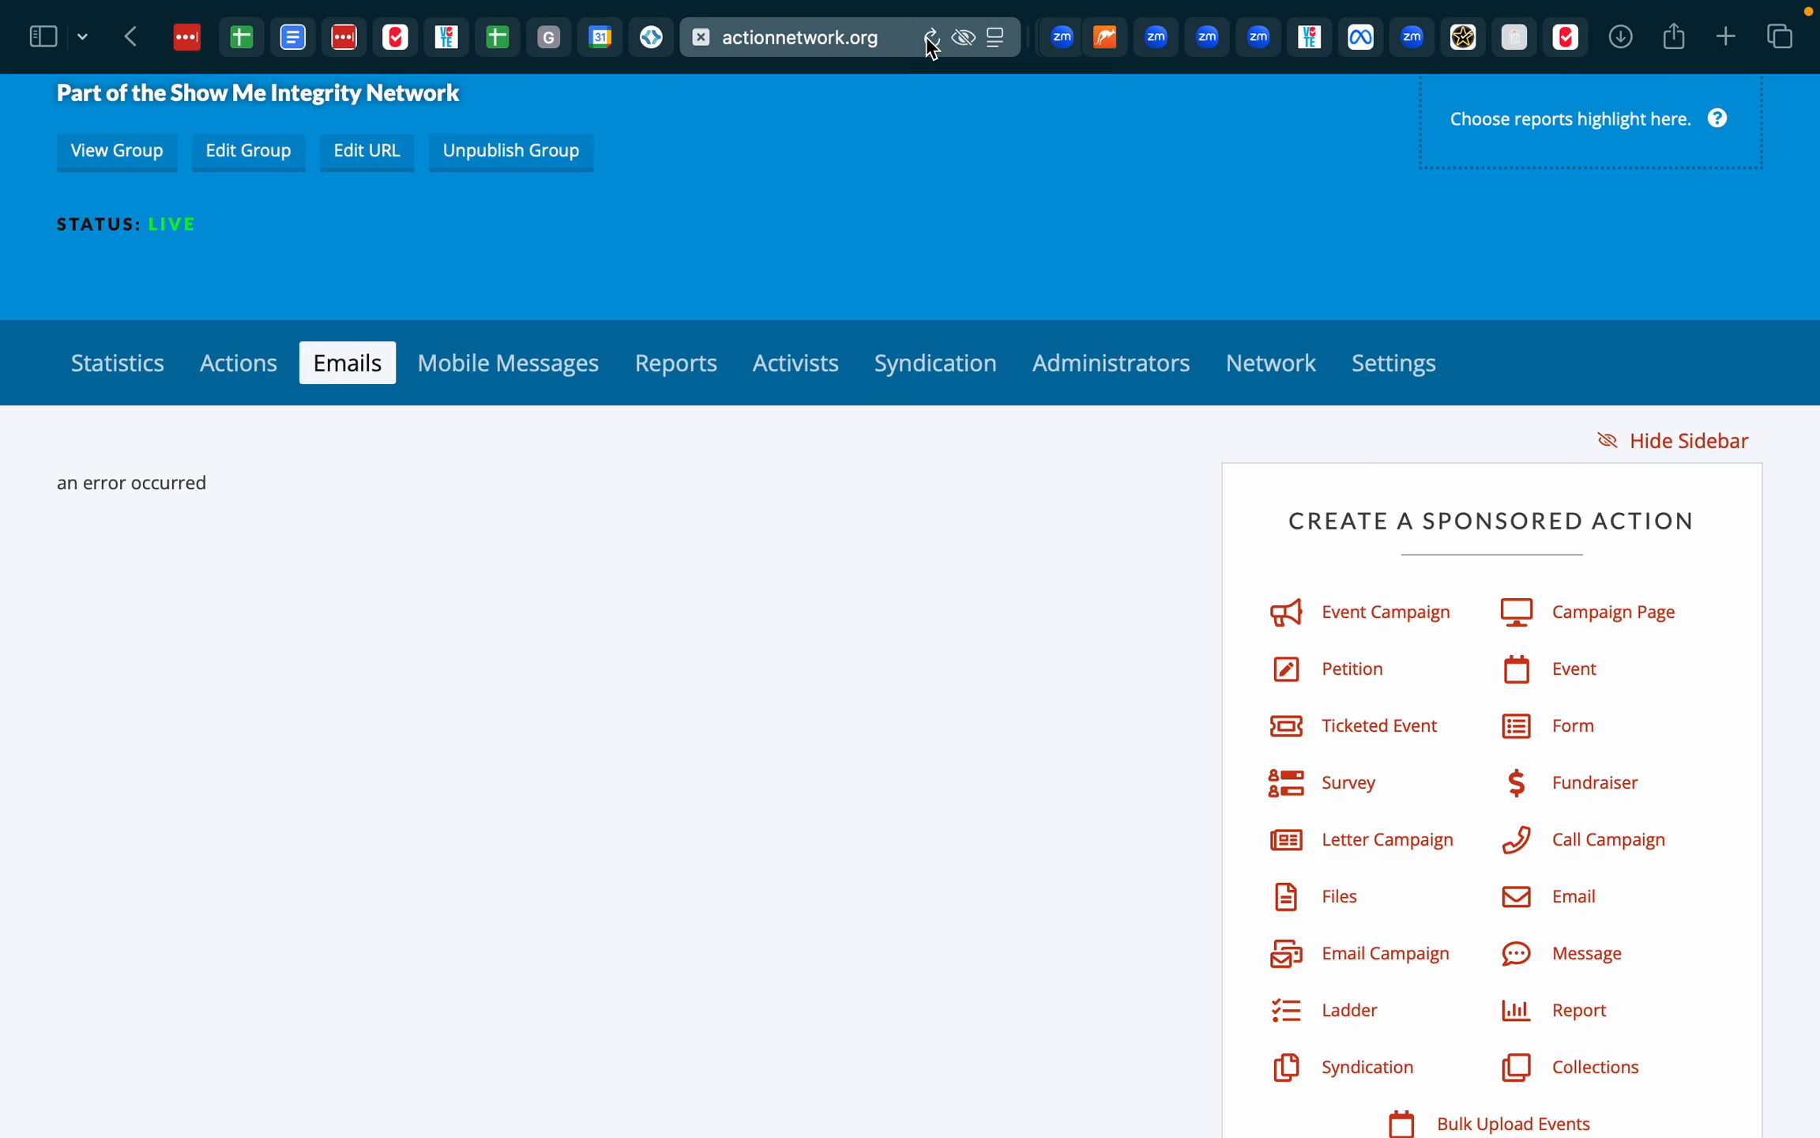
{"action": "scroll", "coordinate": [705, 296], "scroll_direction": "up", "scroll_amount": 5}
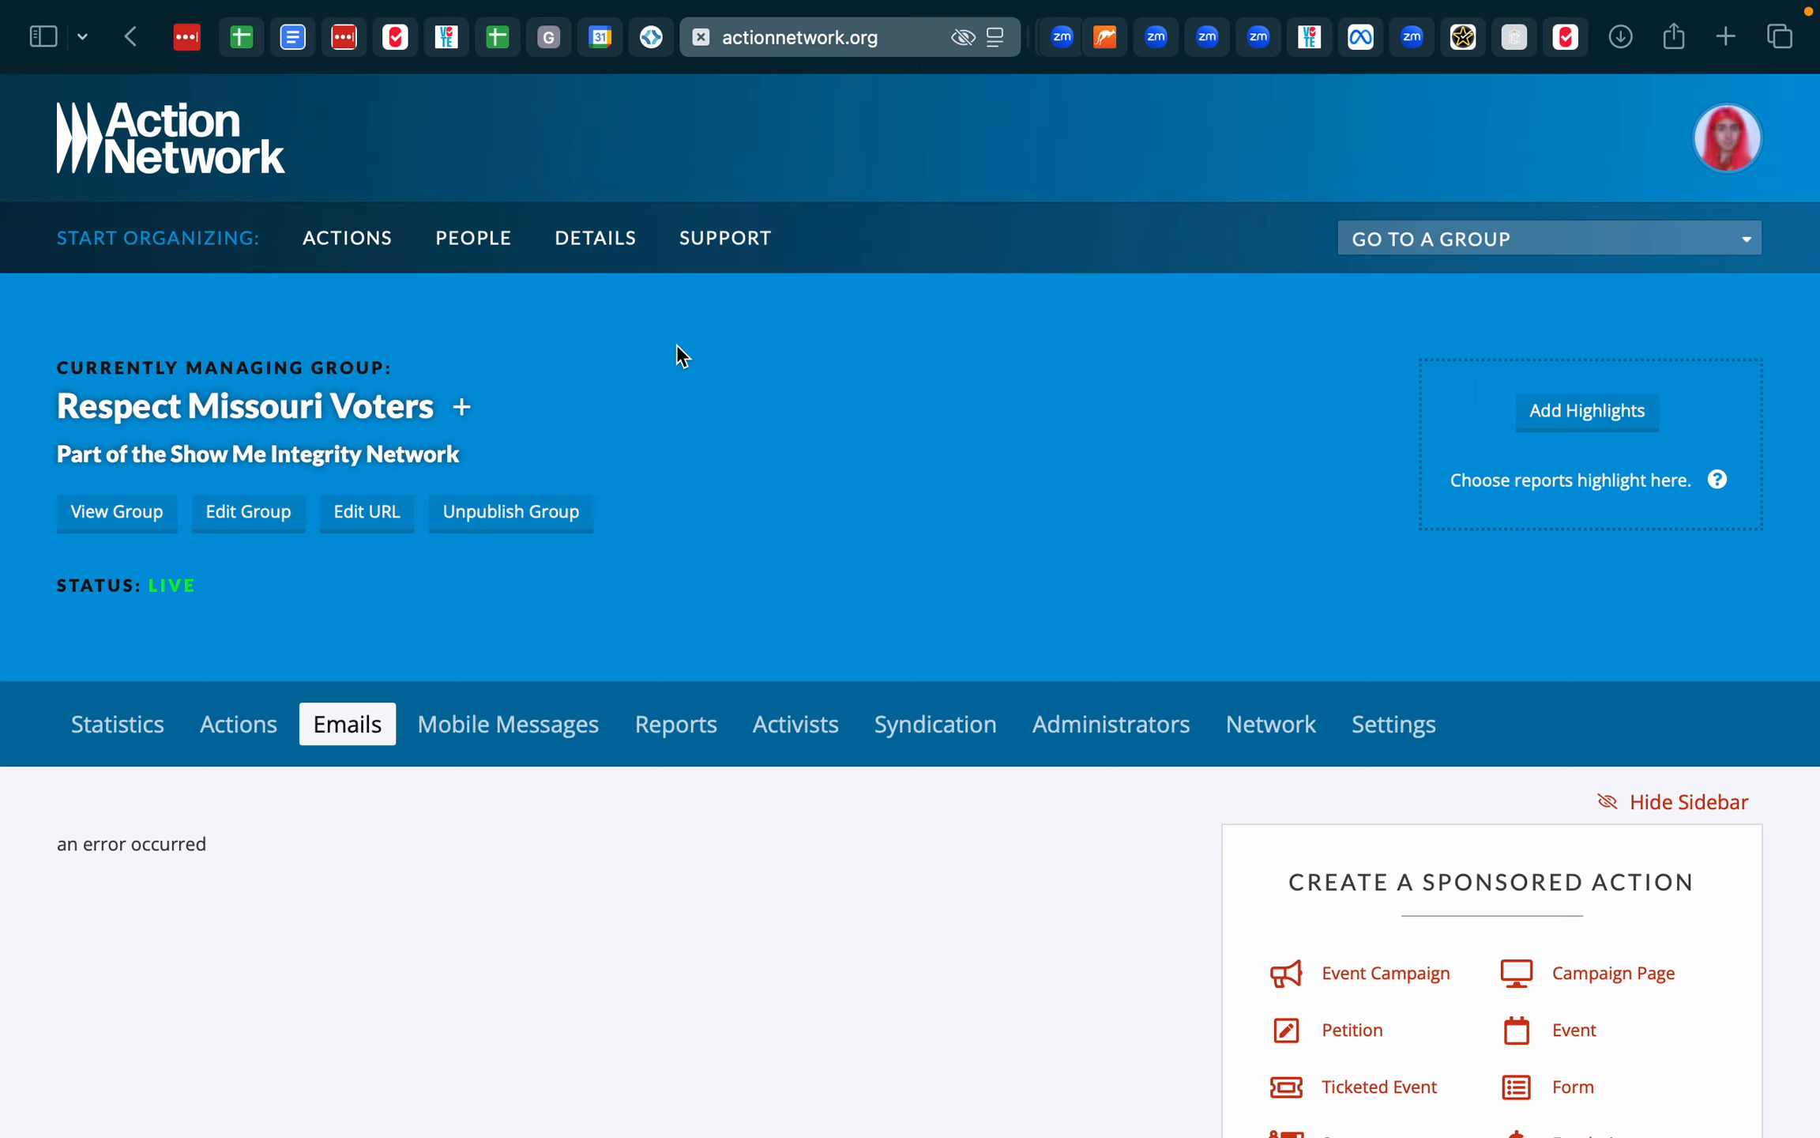
{"action": "scroll", "coordinate": [343, 899], "scroll_direction": "down", "scroll_amount": 3}
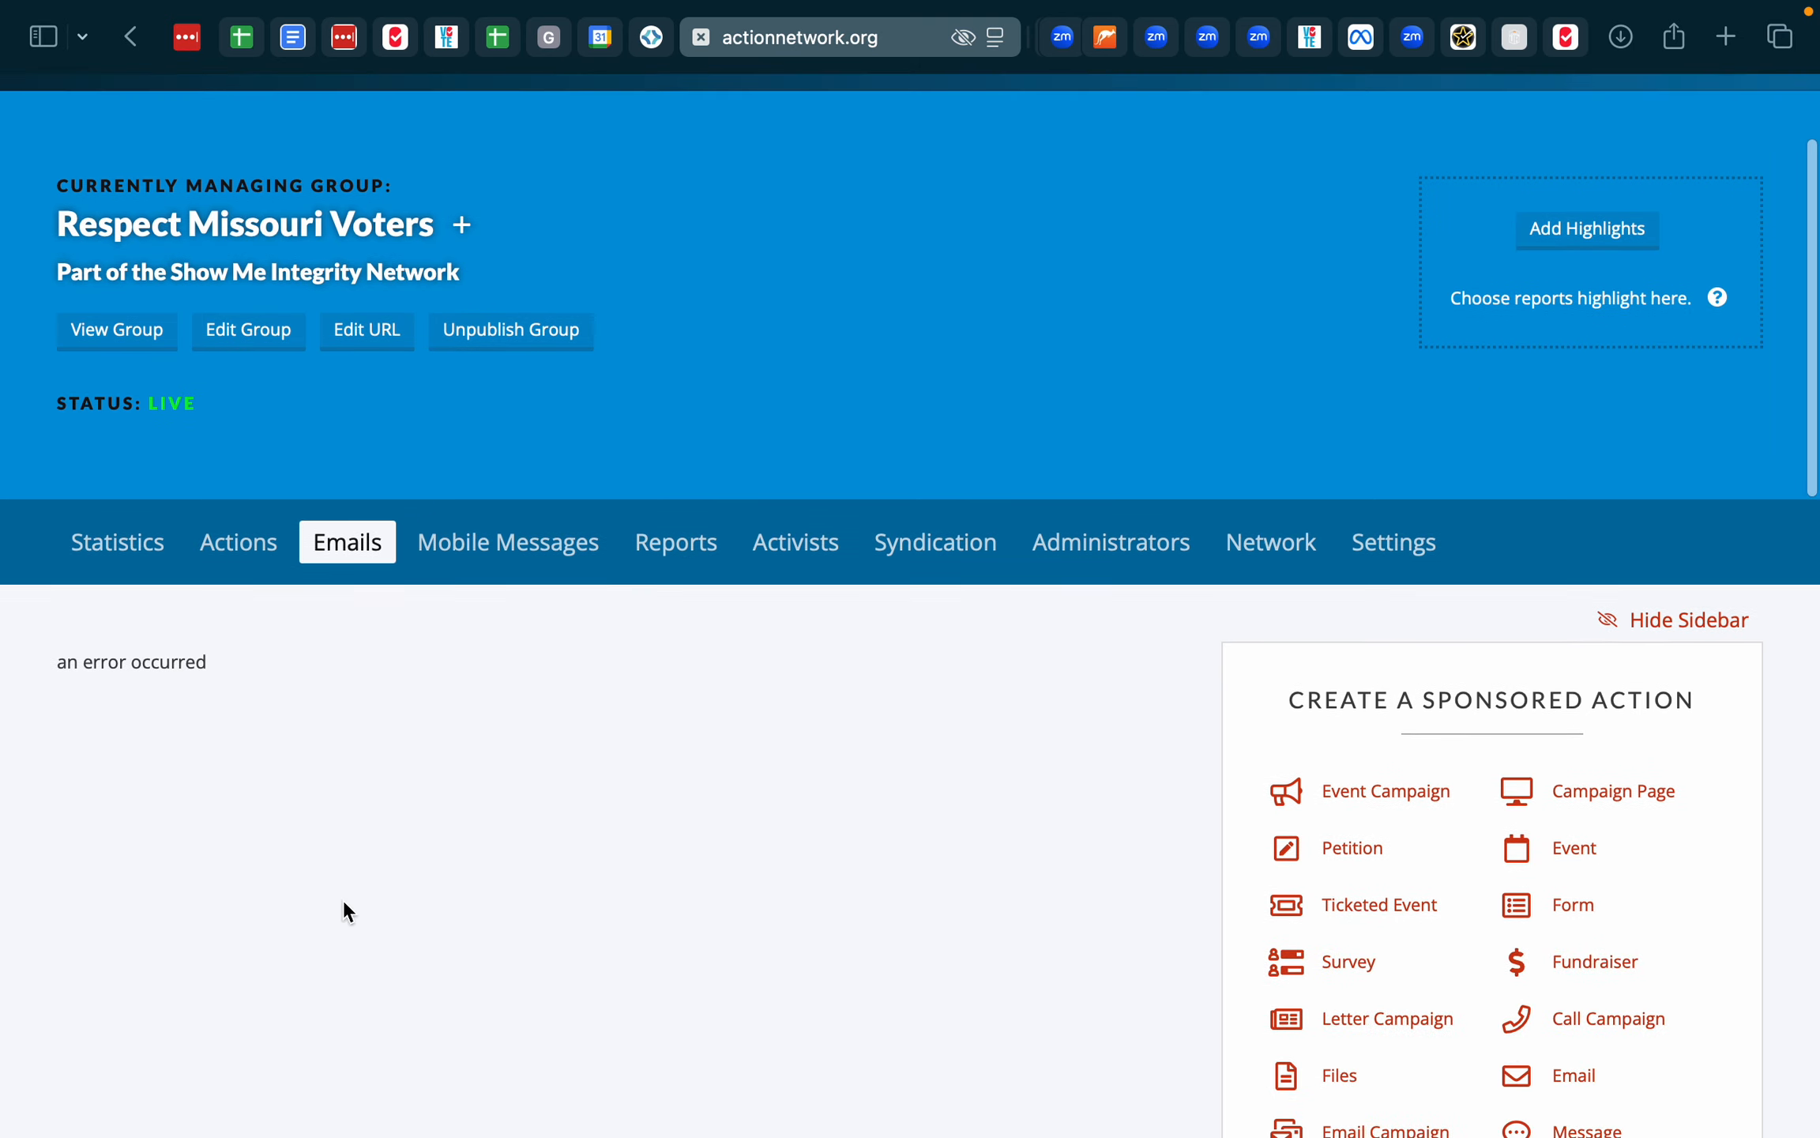
{"action": "left_click_drag", "start_coordinate": [60, 664], "coordinate": [220, 662]}
{"action": "left_click", "coordinate": [359, 606]}
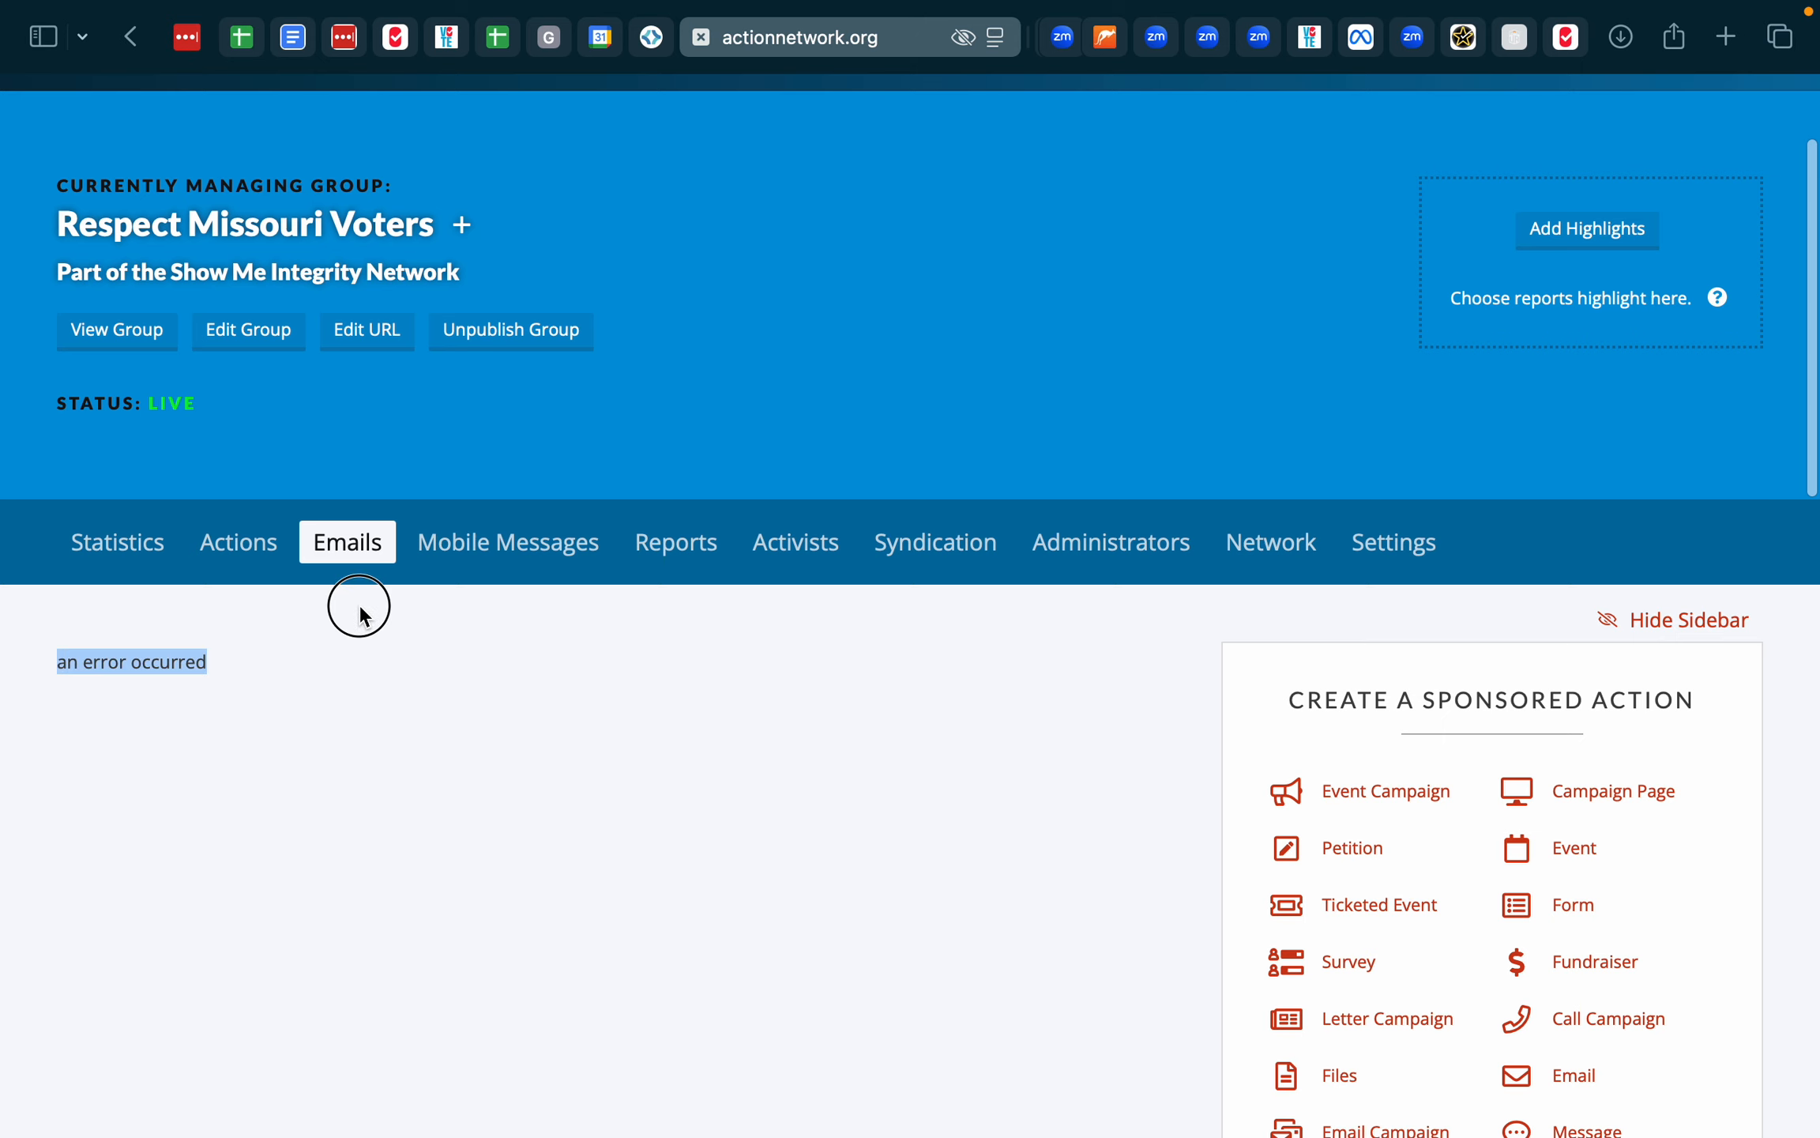
{"action": "left_click", "coordinate": [1041, 71]}
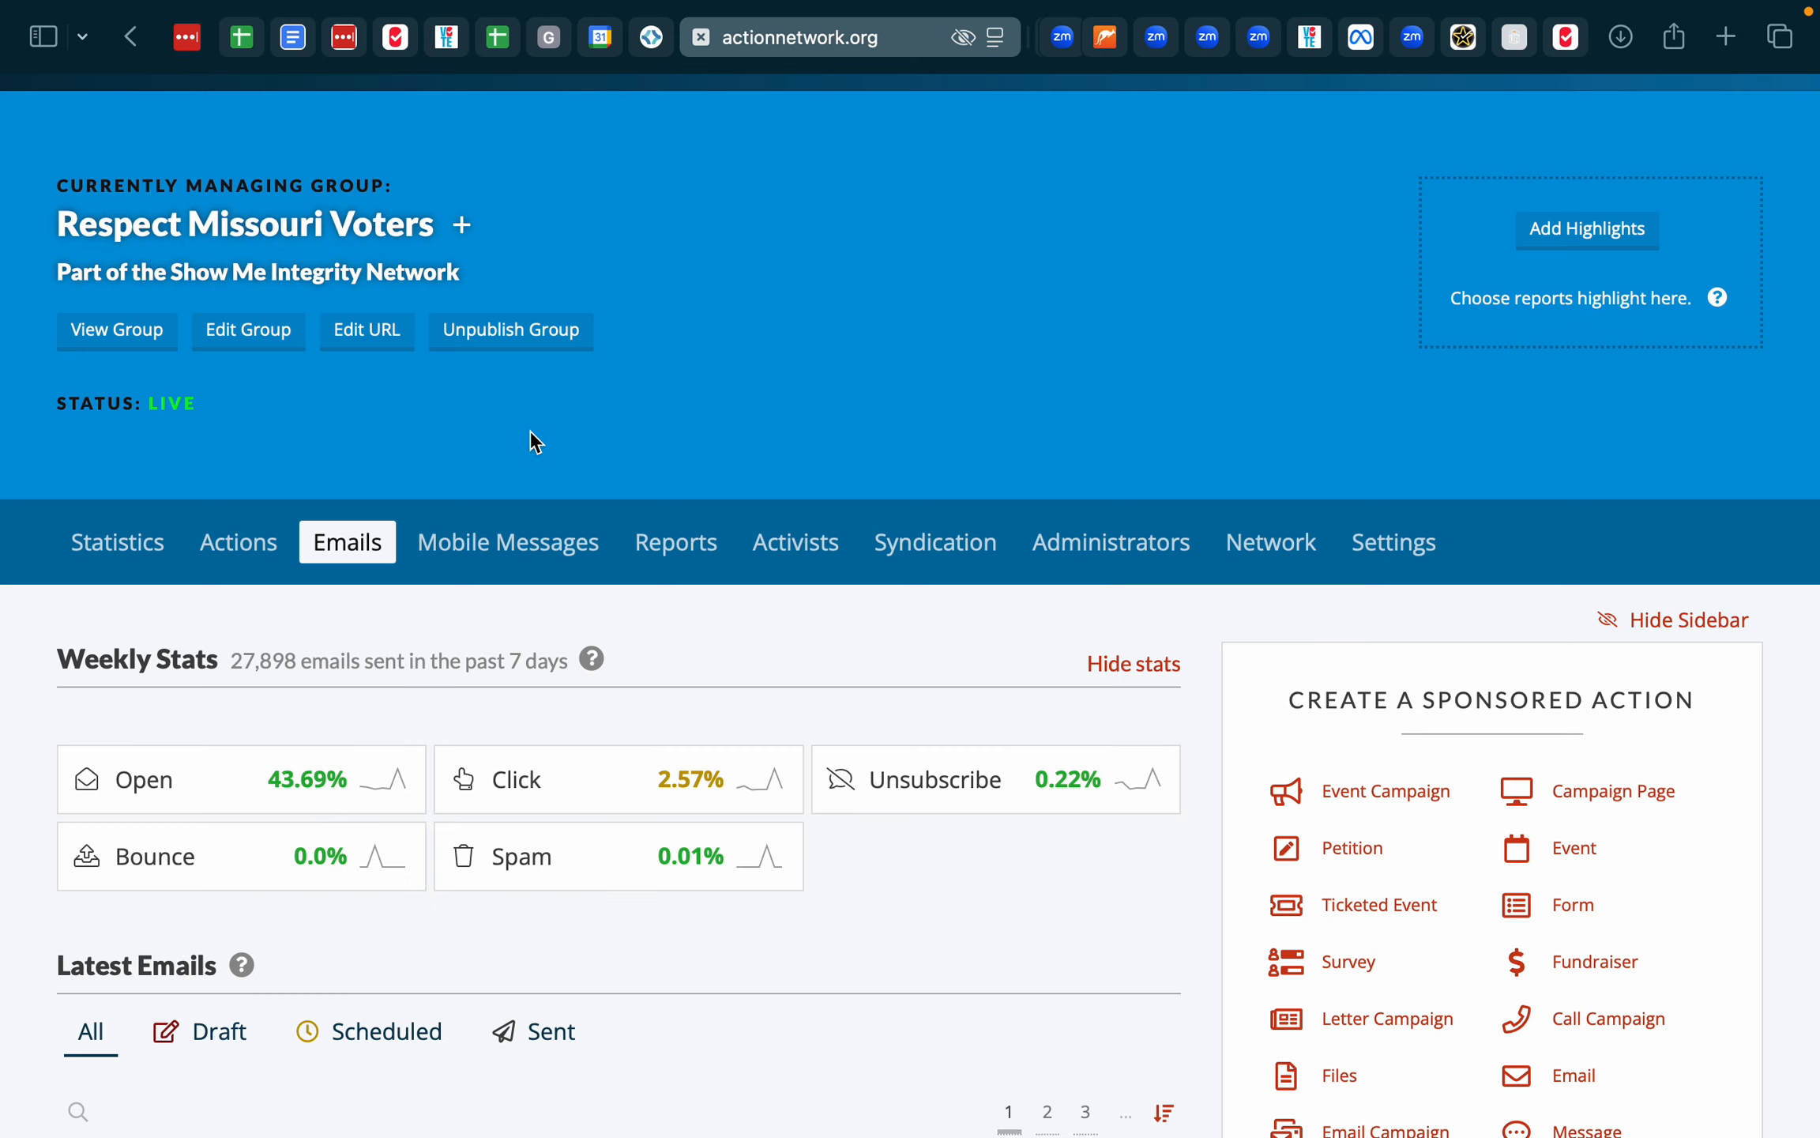
- Hide the Donation Grid Example draft in the group's Latest Emails list
{"action": "scroll", "coordinate": [613, 460], "scroll_direction": "down", "scroll_amount": 7}
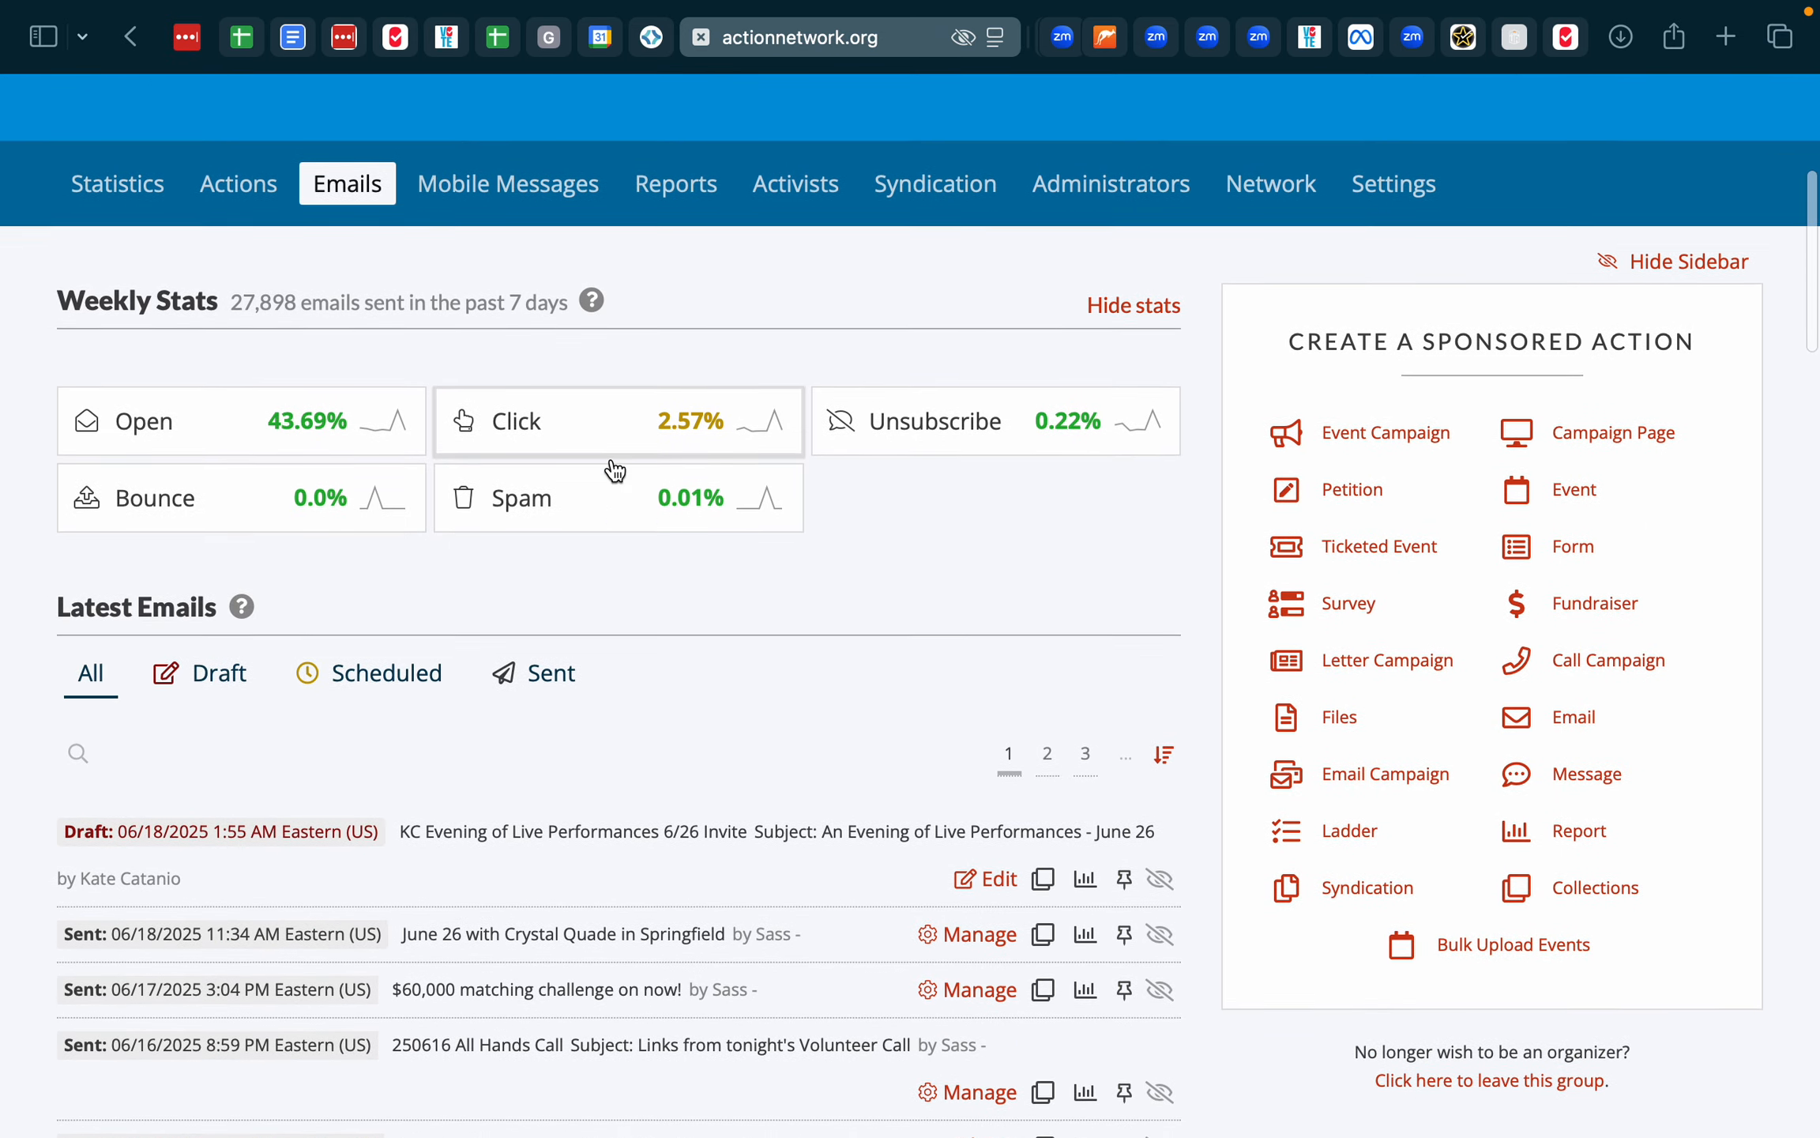
{"action": "scroll", "coordinate": [613, 467], "scroll_direction": "down", "scroll_amount": 4}
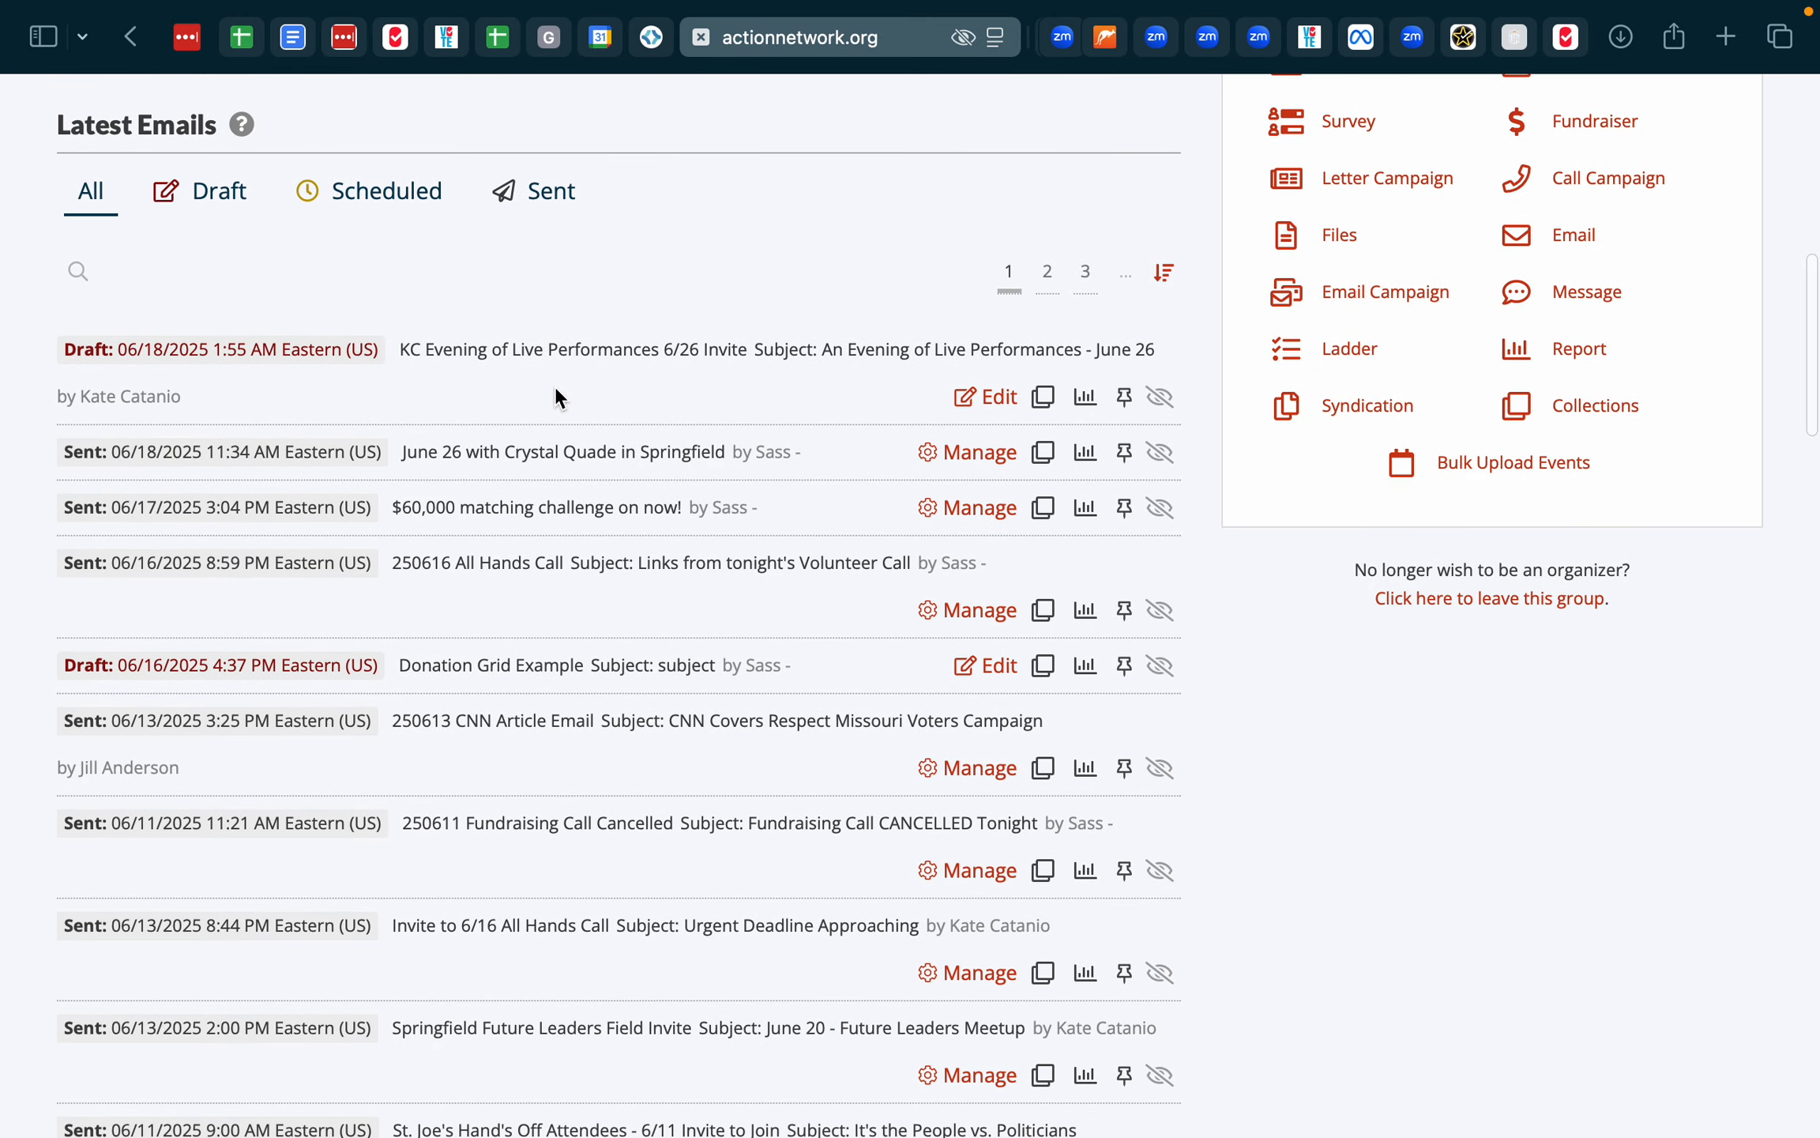
{"action": "left_click_drag", "start_coordinate": [487, 349], "coordinate": [723, 345]}
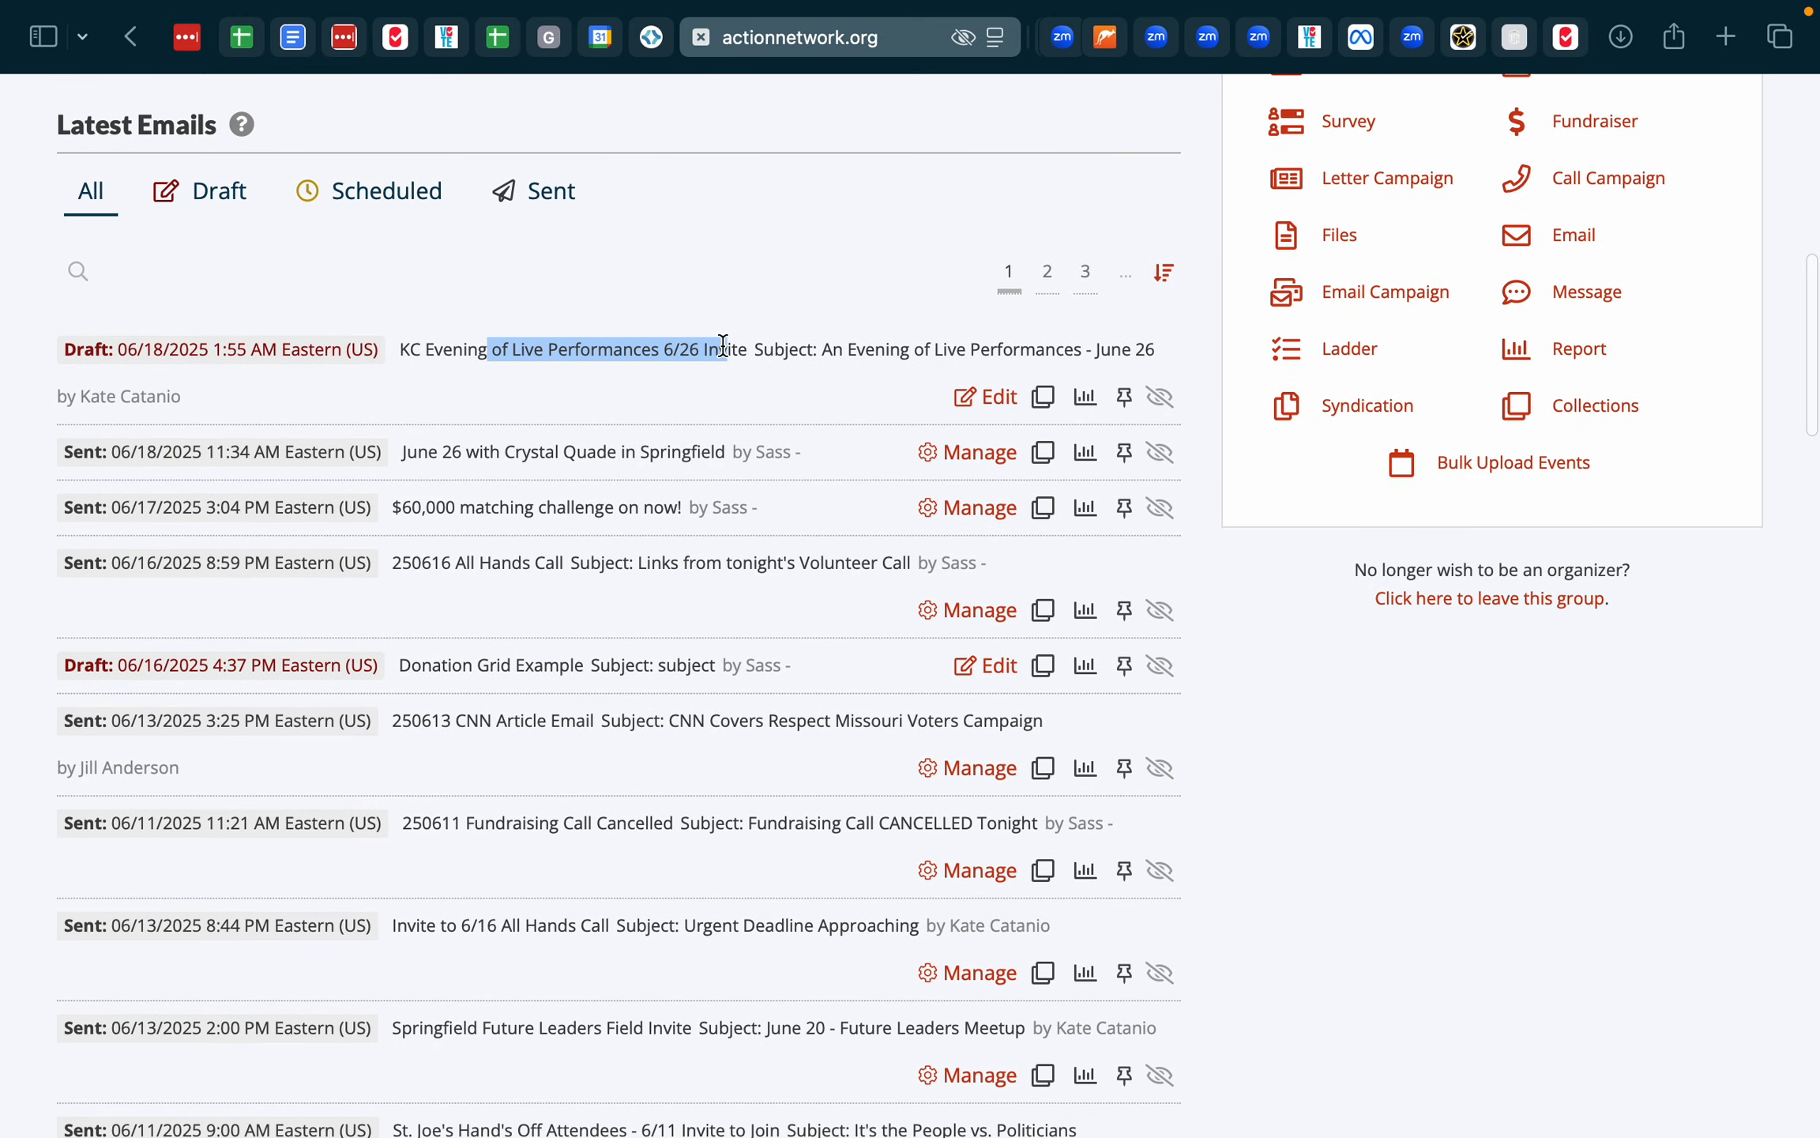
{"action": "left_click", "coordinate": [724, 345]}
{"action": "scroll", "coordinate": [719, 347], "scroll_direction": "down", "scroll_amount": 4}
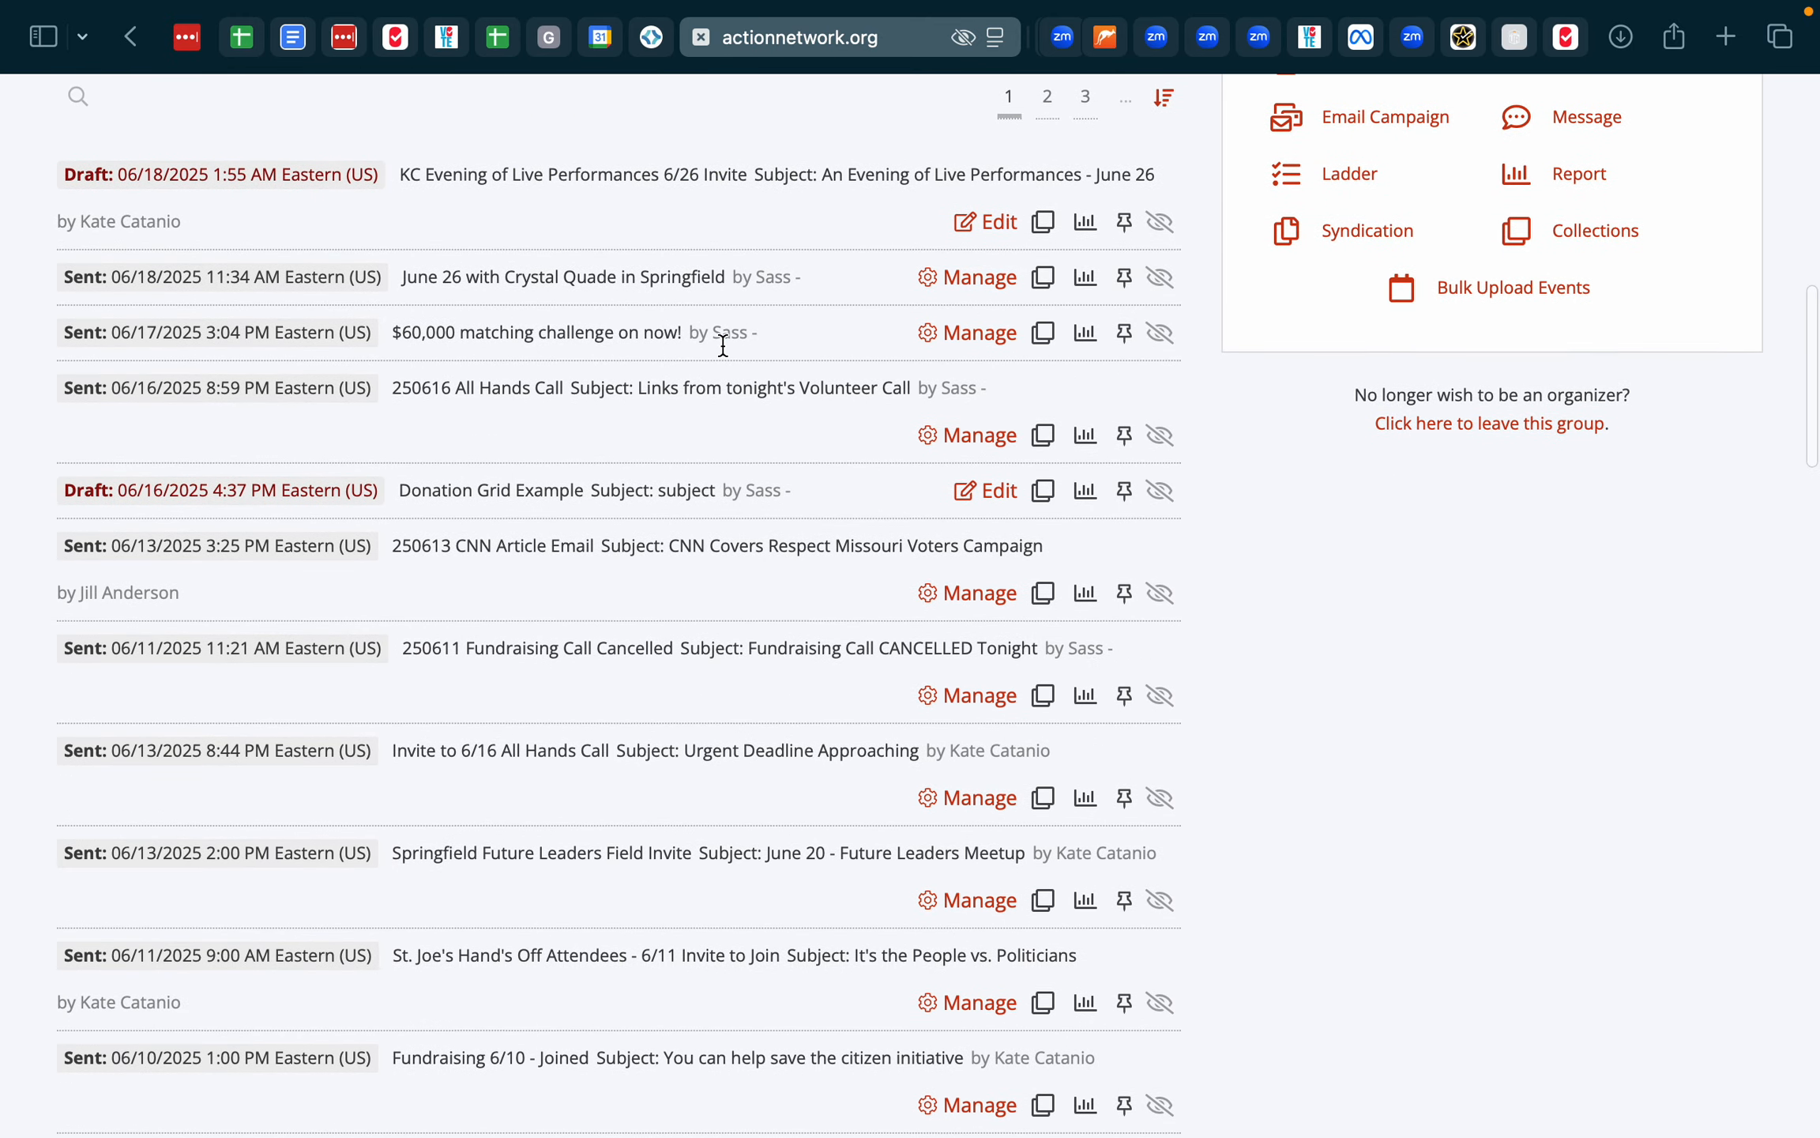
{"action": "left_click_drag", "start_coordinate": [542, 391], "coordinate": [780, 398]}
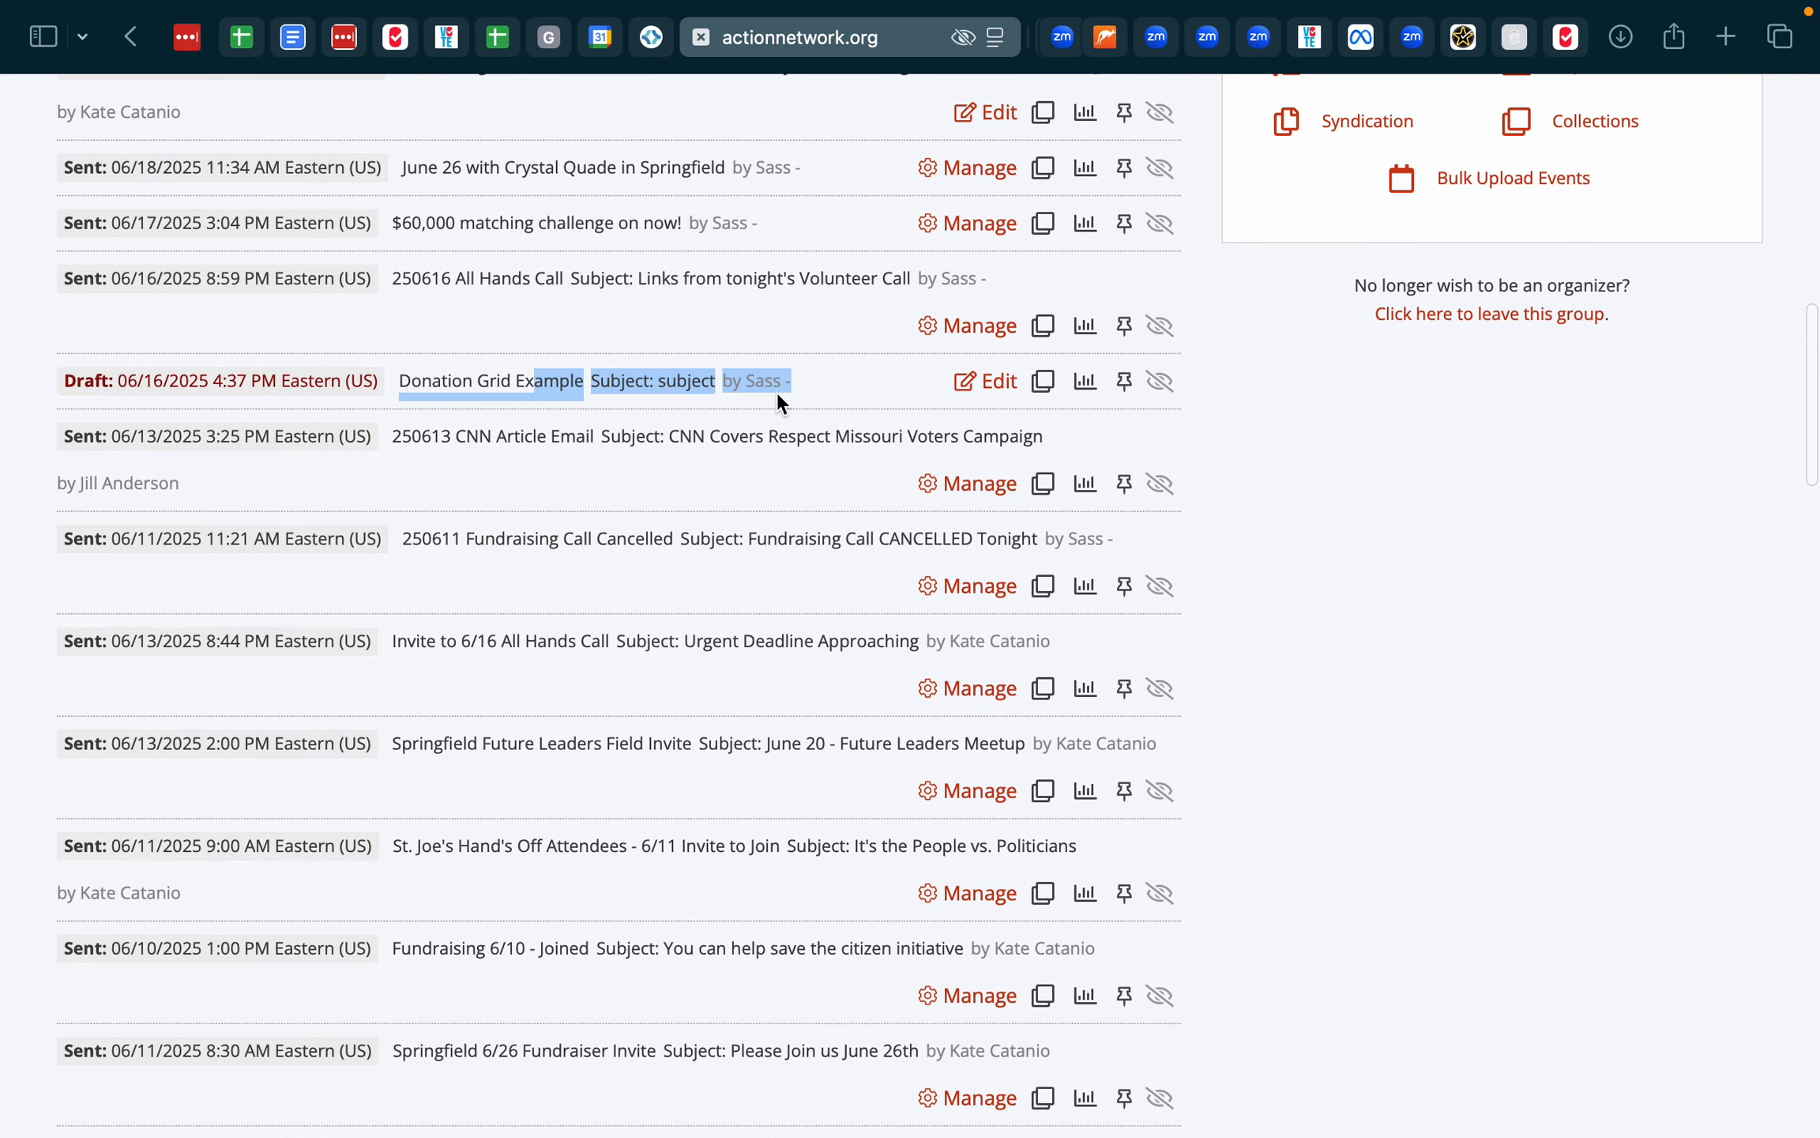
{"action": "left_click", "coordinate": [810, 399]}
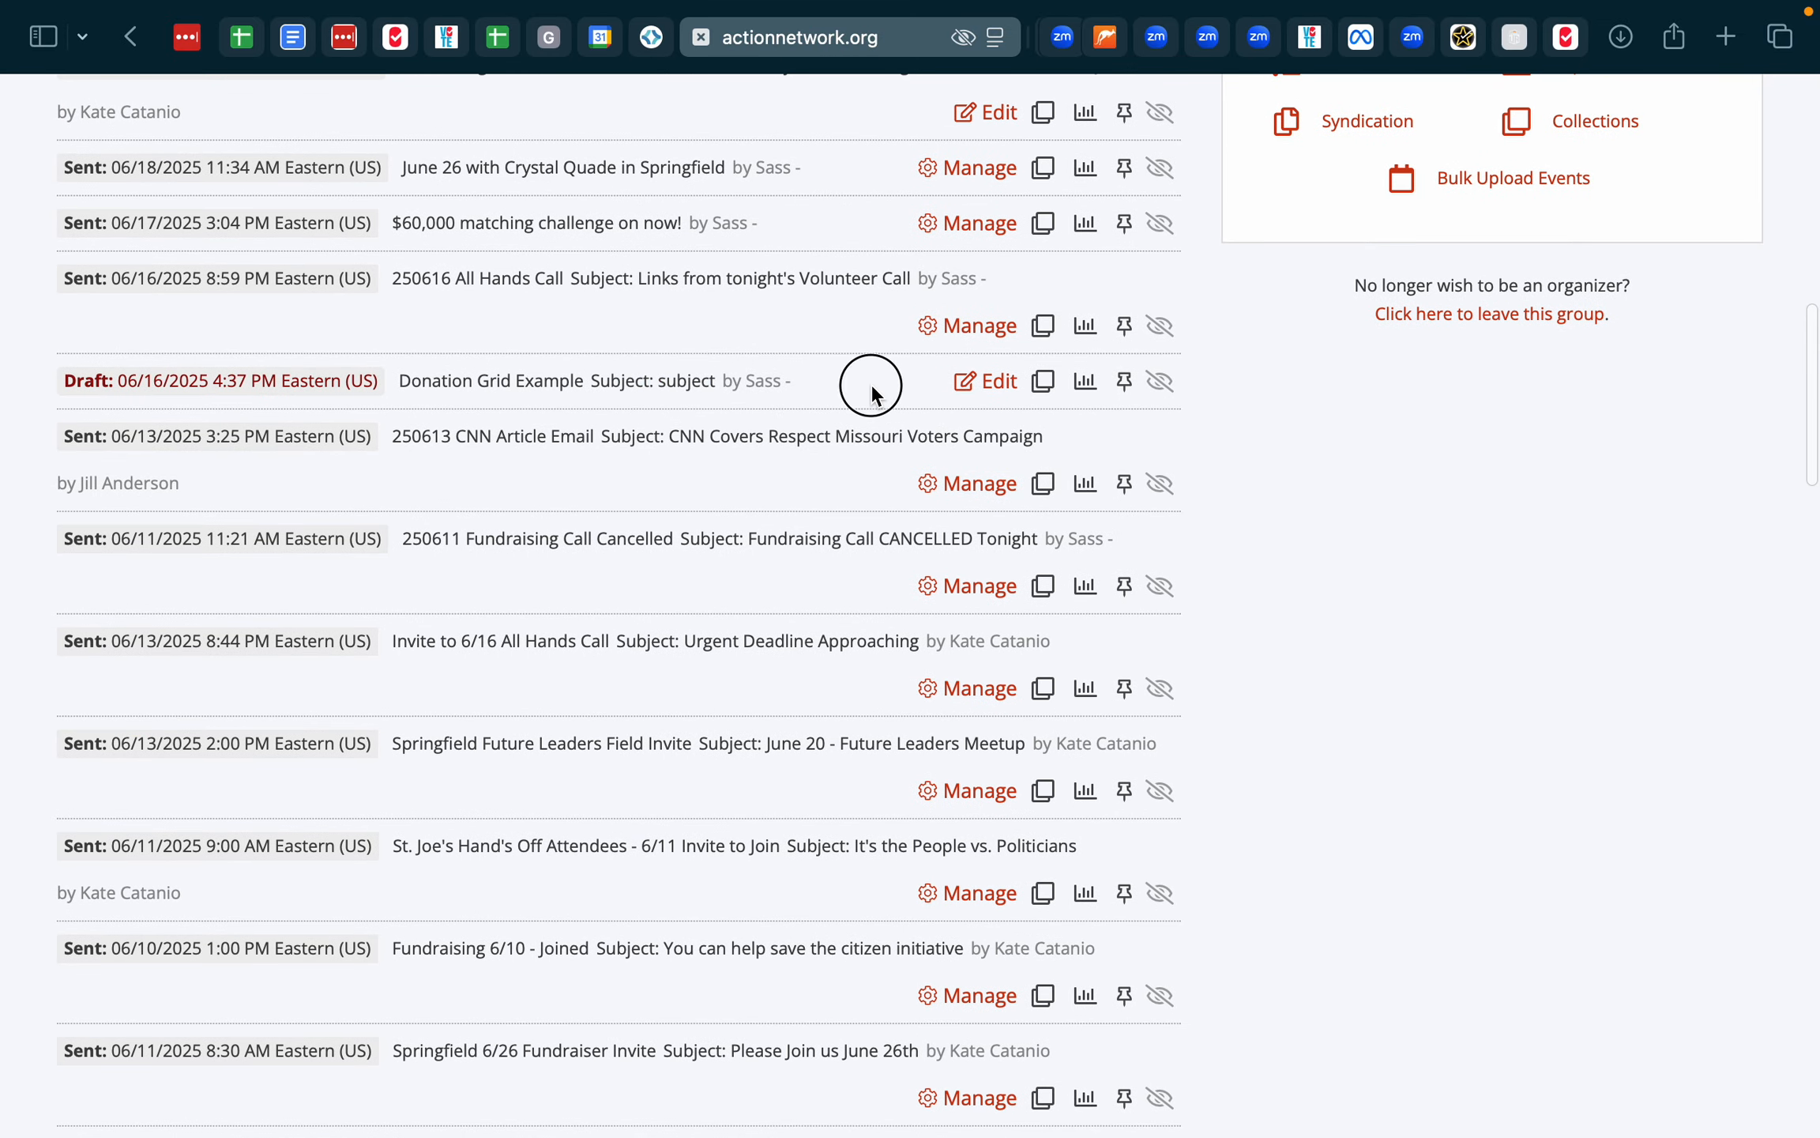
{"action": "left_click", "coordinate": [1166, 376]}
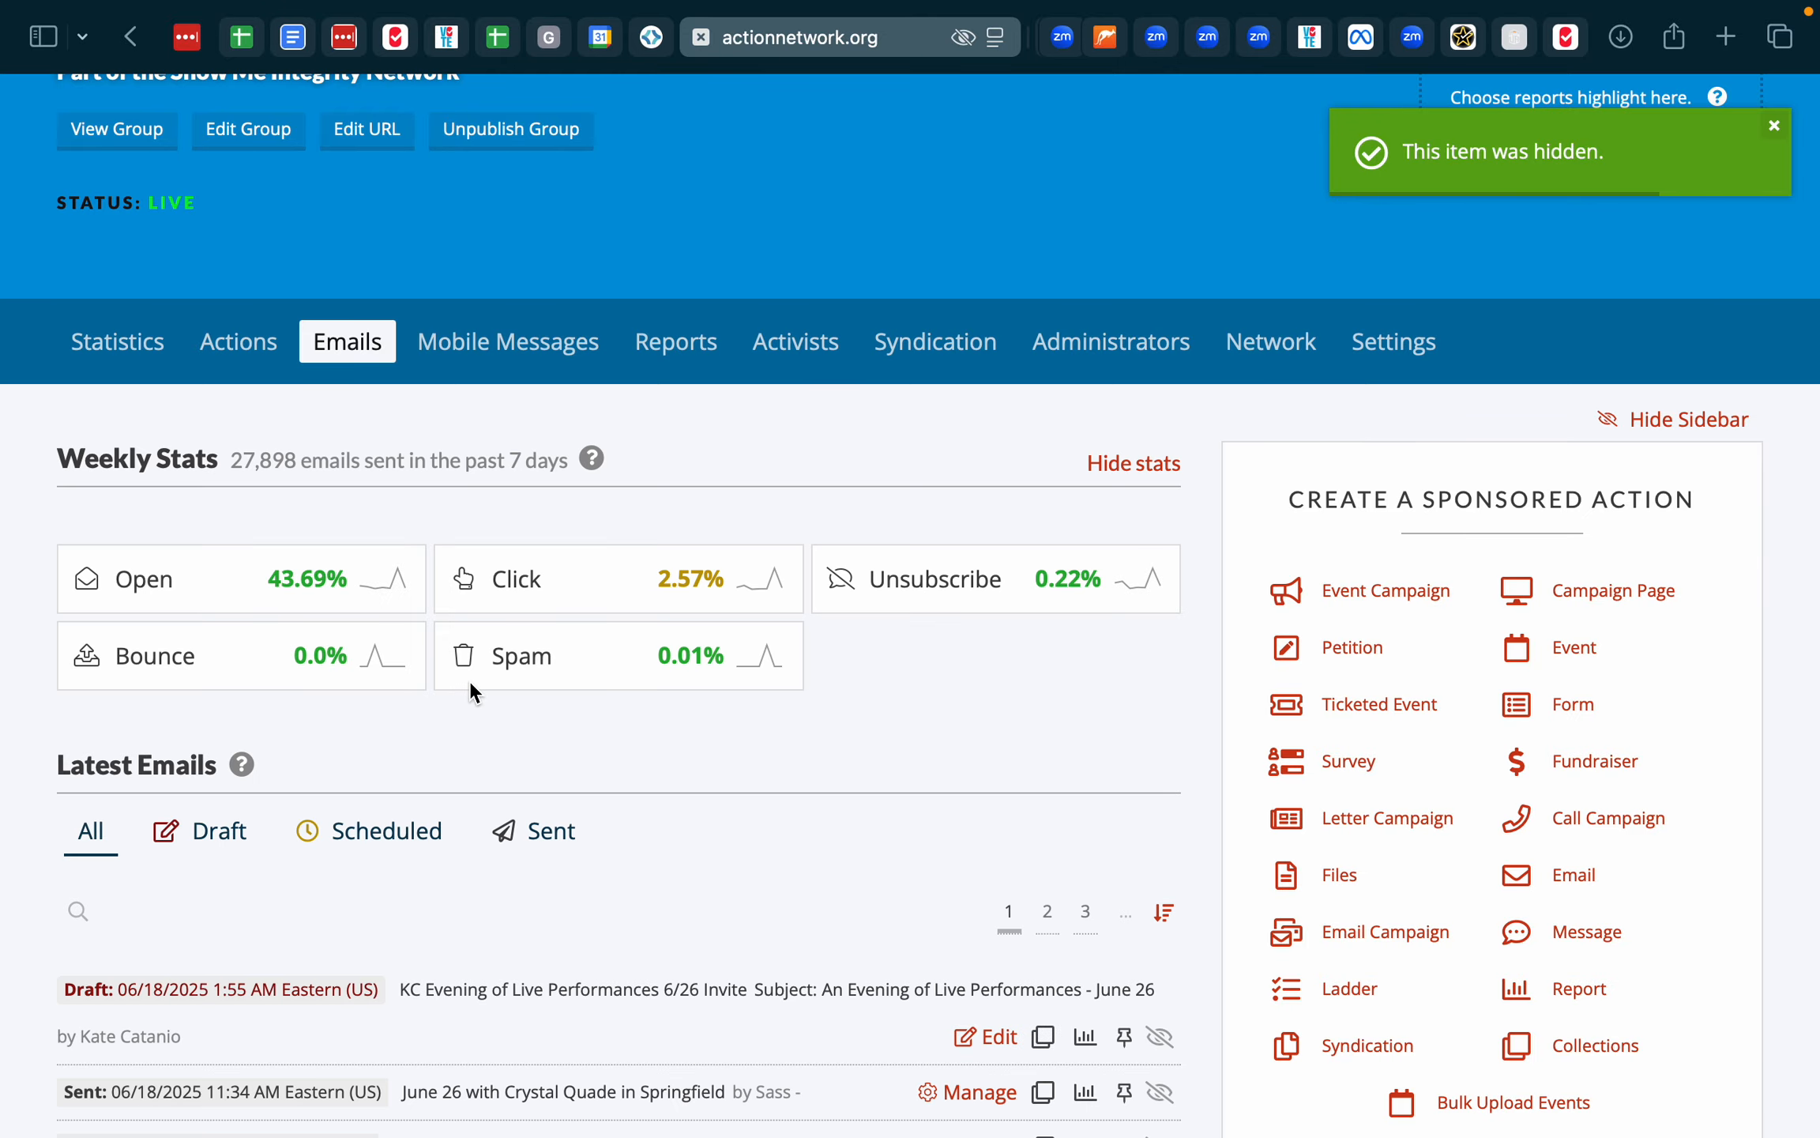
{"action": "scroll", "coordinate": [474, 691], "scroll_direction": "down", "scroll_amount": 5}
{"action": "scroll", "coordinate": [479, 663], "scroll_direction": "down", "scroll_amount": 10}
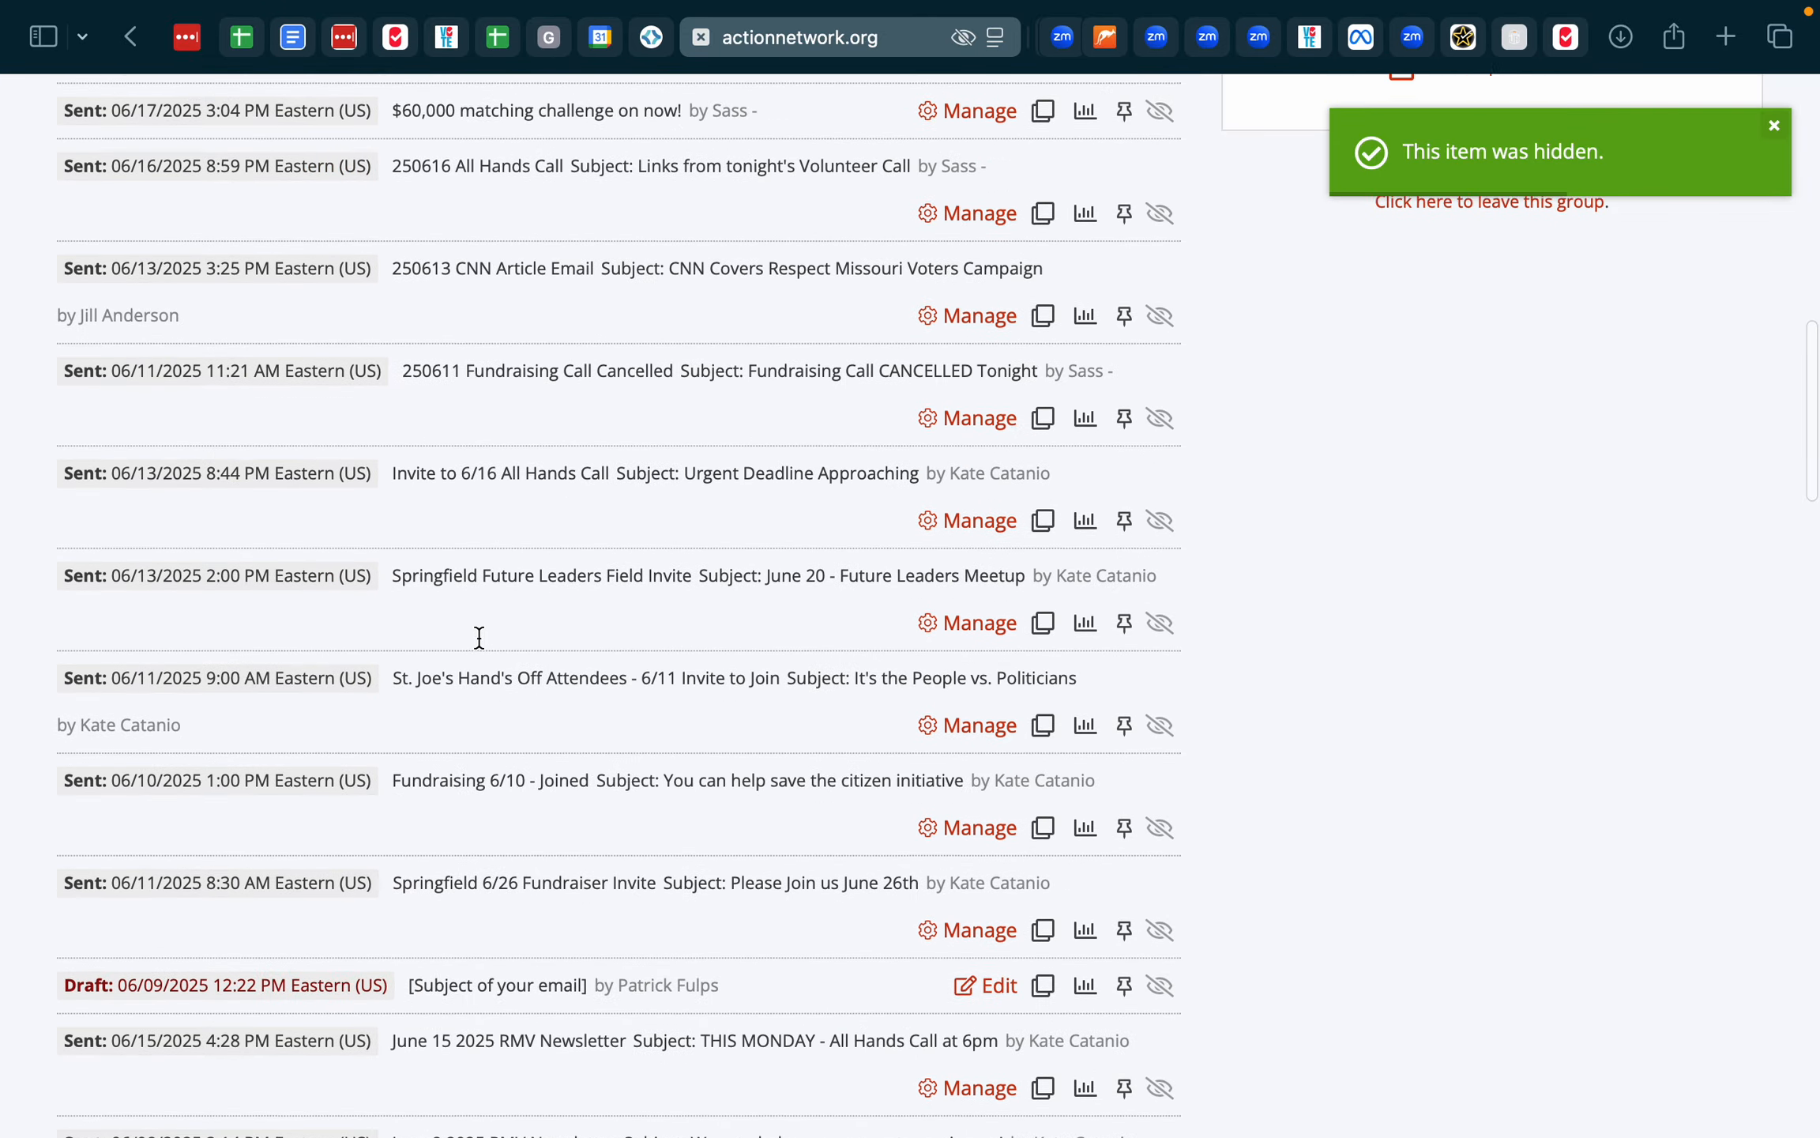
{"action": "scroll", "coordinate": [478, 640], "scroll_direction": "up", "scroll_amount": 15}
{"action": "scroll", "coordinate": [478, 632], "scroll_direction": "up", "scroll_amount": 3}
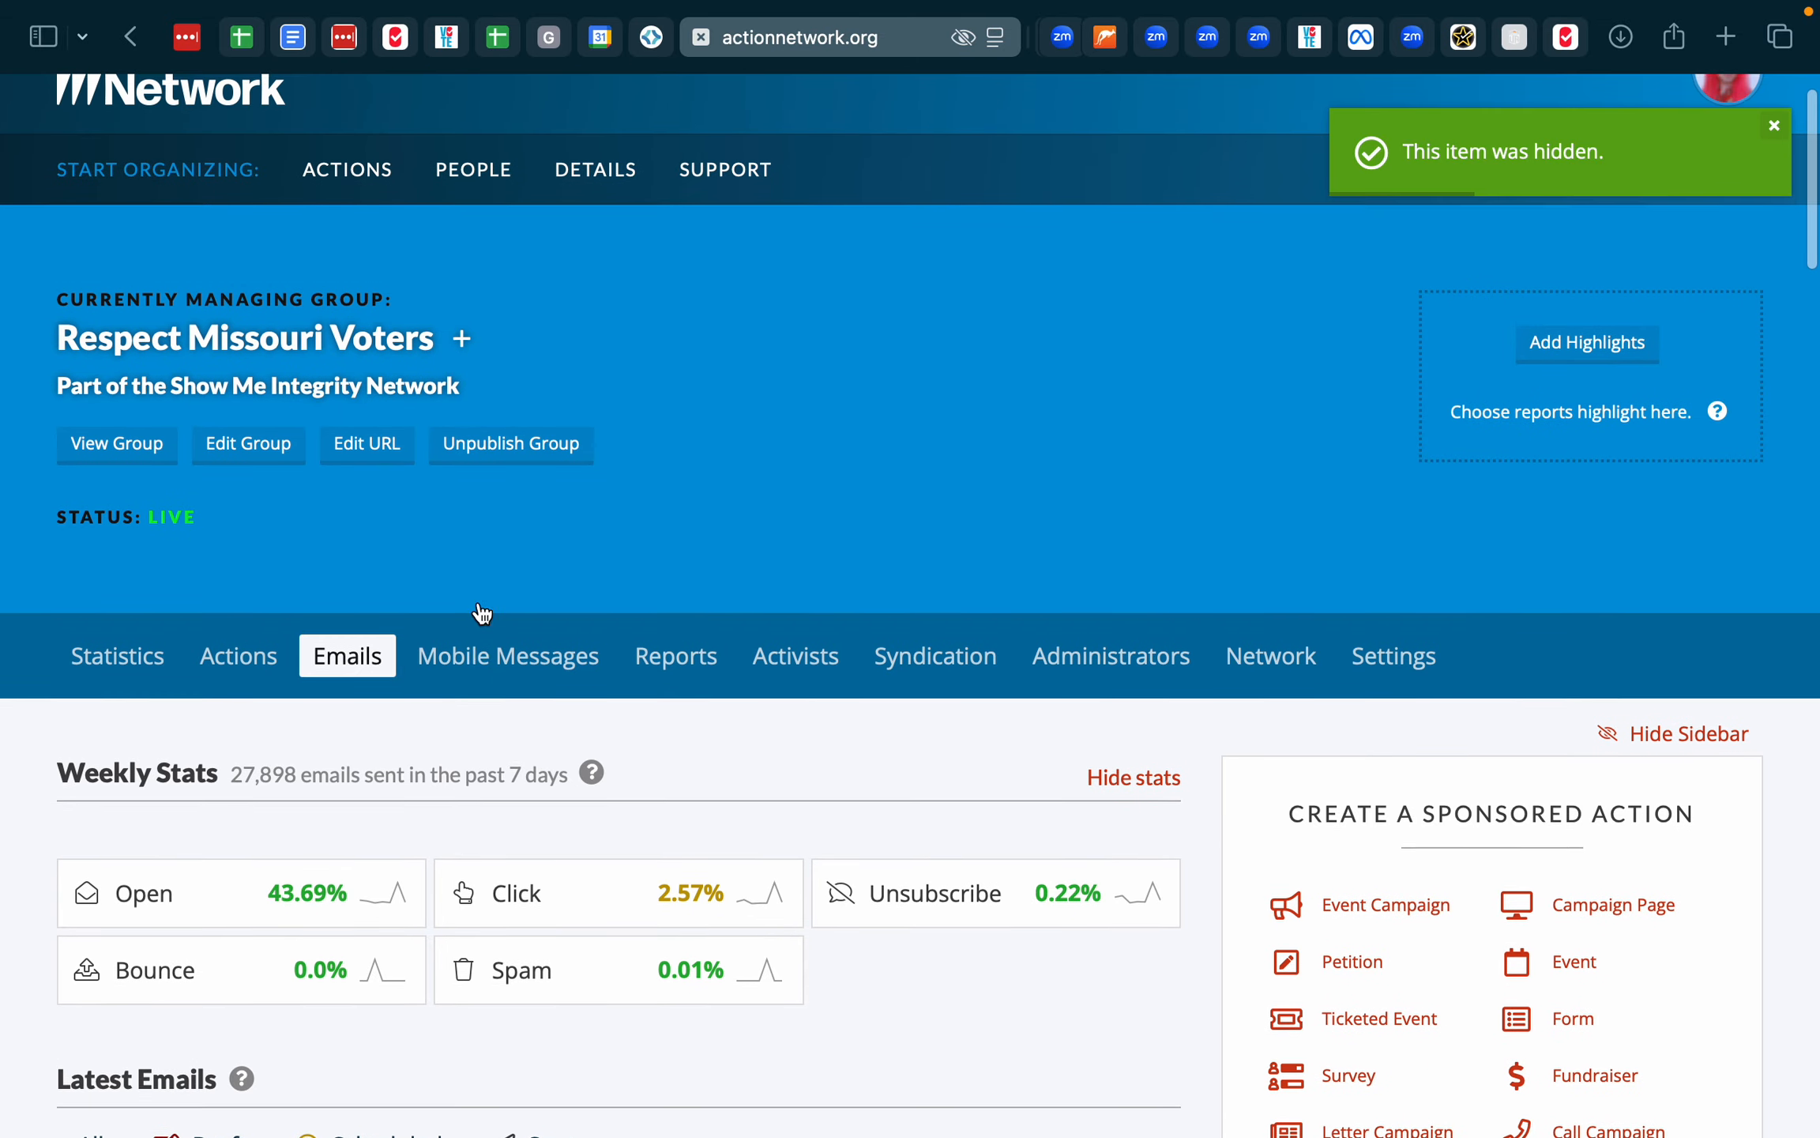
{"action": "scroll", "coordinate": [480, 545], "scroll_direction": "down", "scroll_amount": 7}
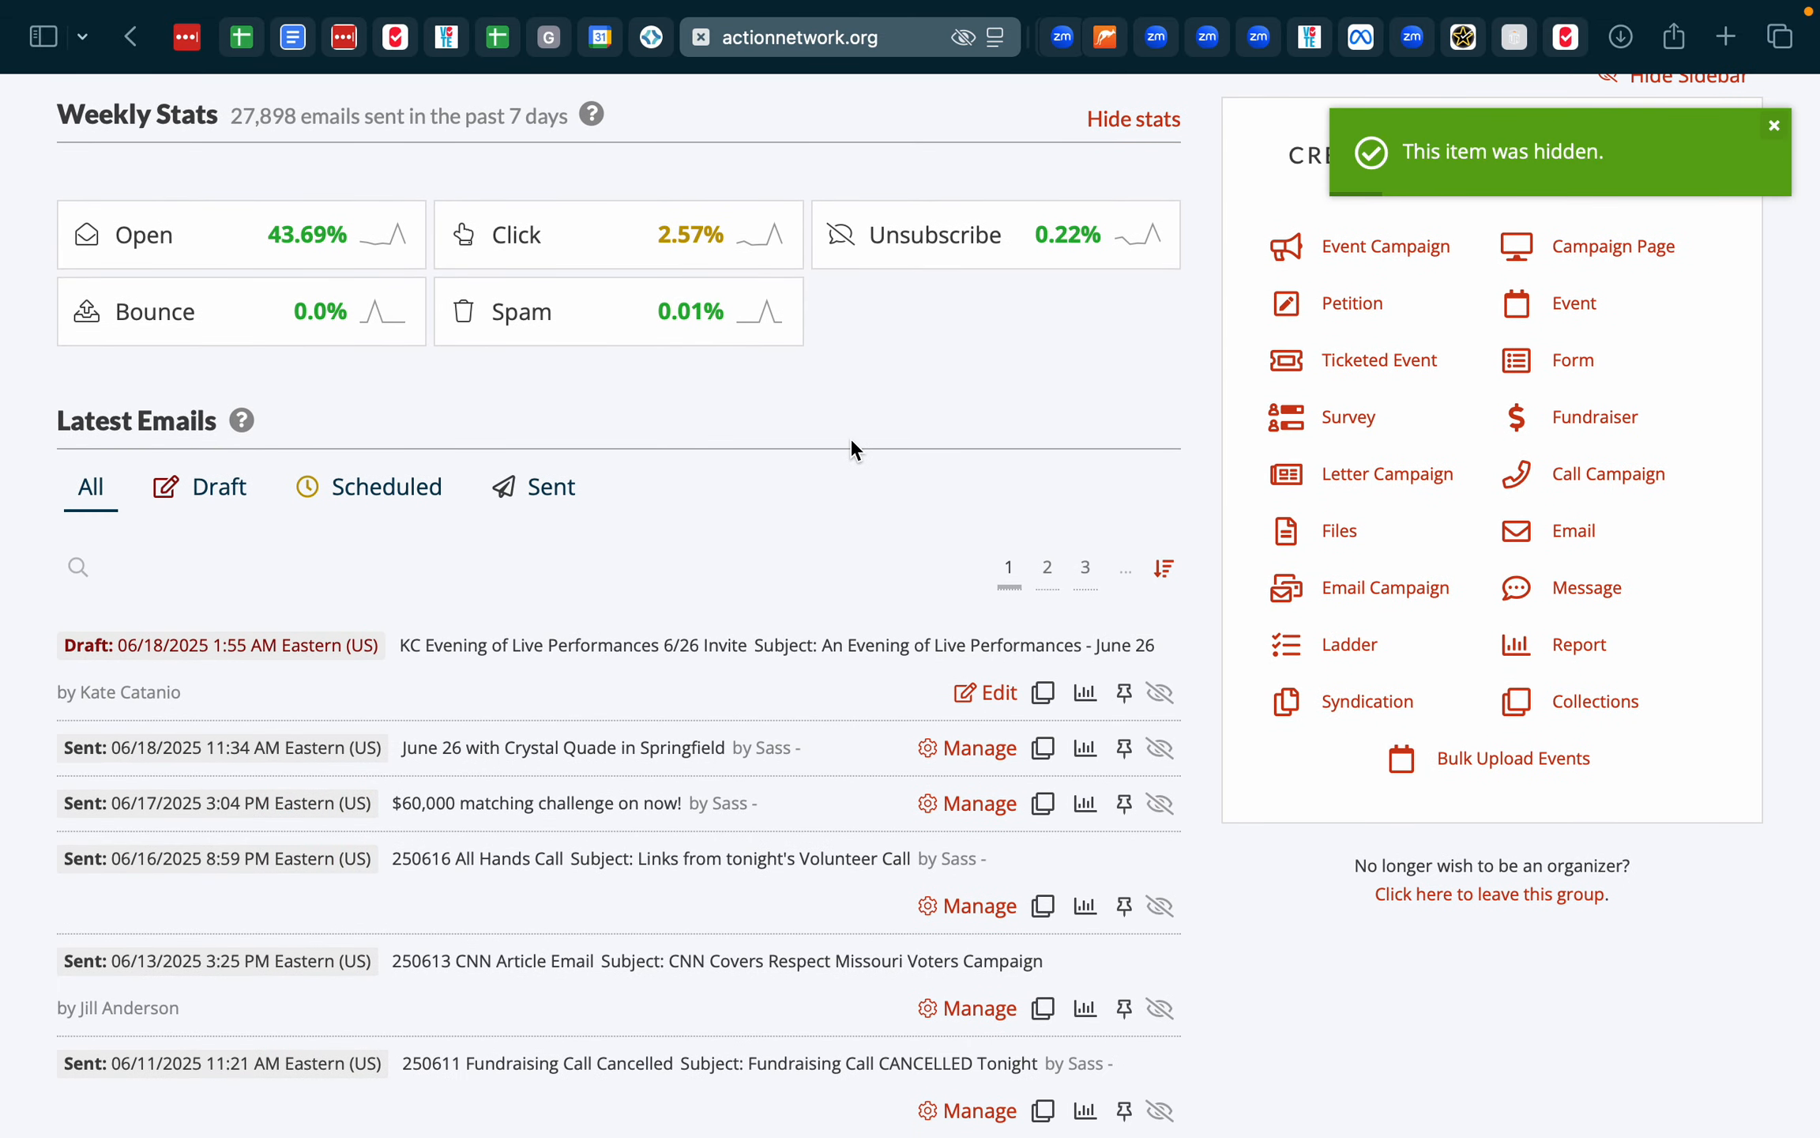
- Switch to Google Drive and open the Fundraising Dept folder by way of the starred _Everyone - Respect MO Voters folder and its _Departments folder
{"action": "scroll", "coordinate": [1191, 37], "scroll_direction": "left", "scroll_amount": 4}
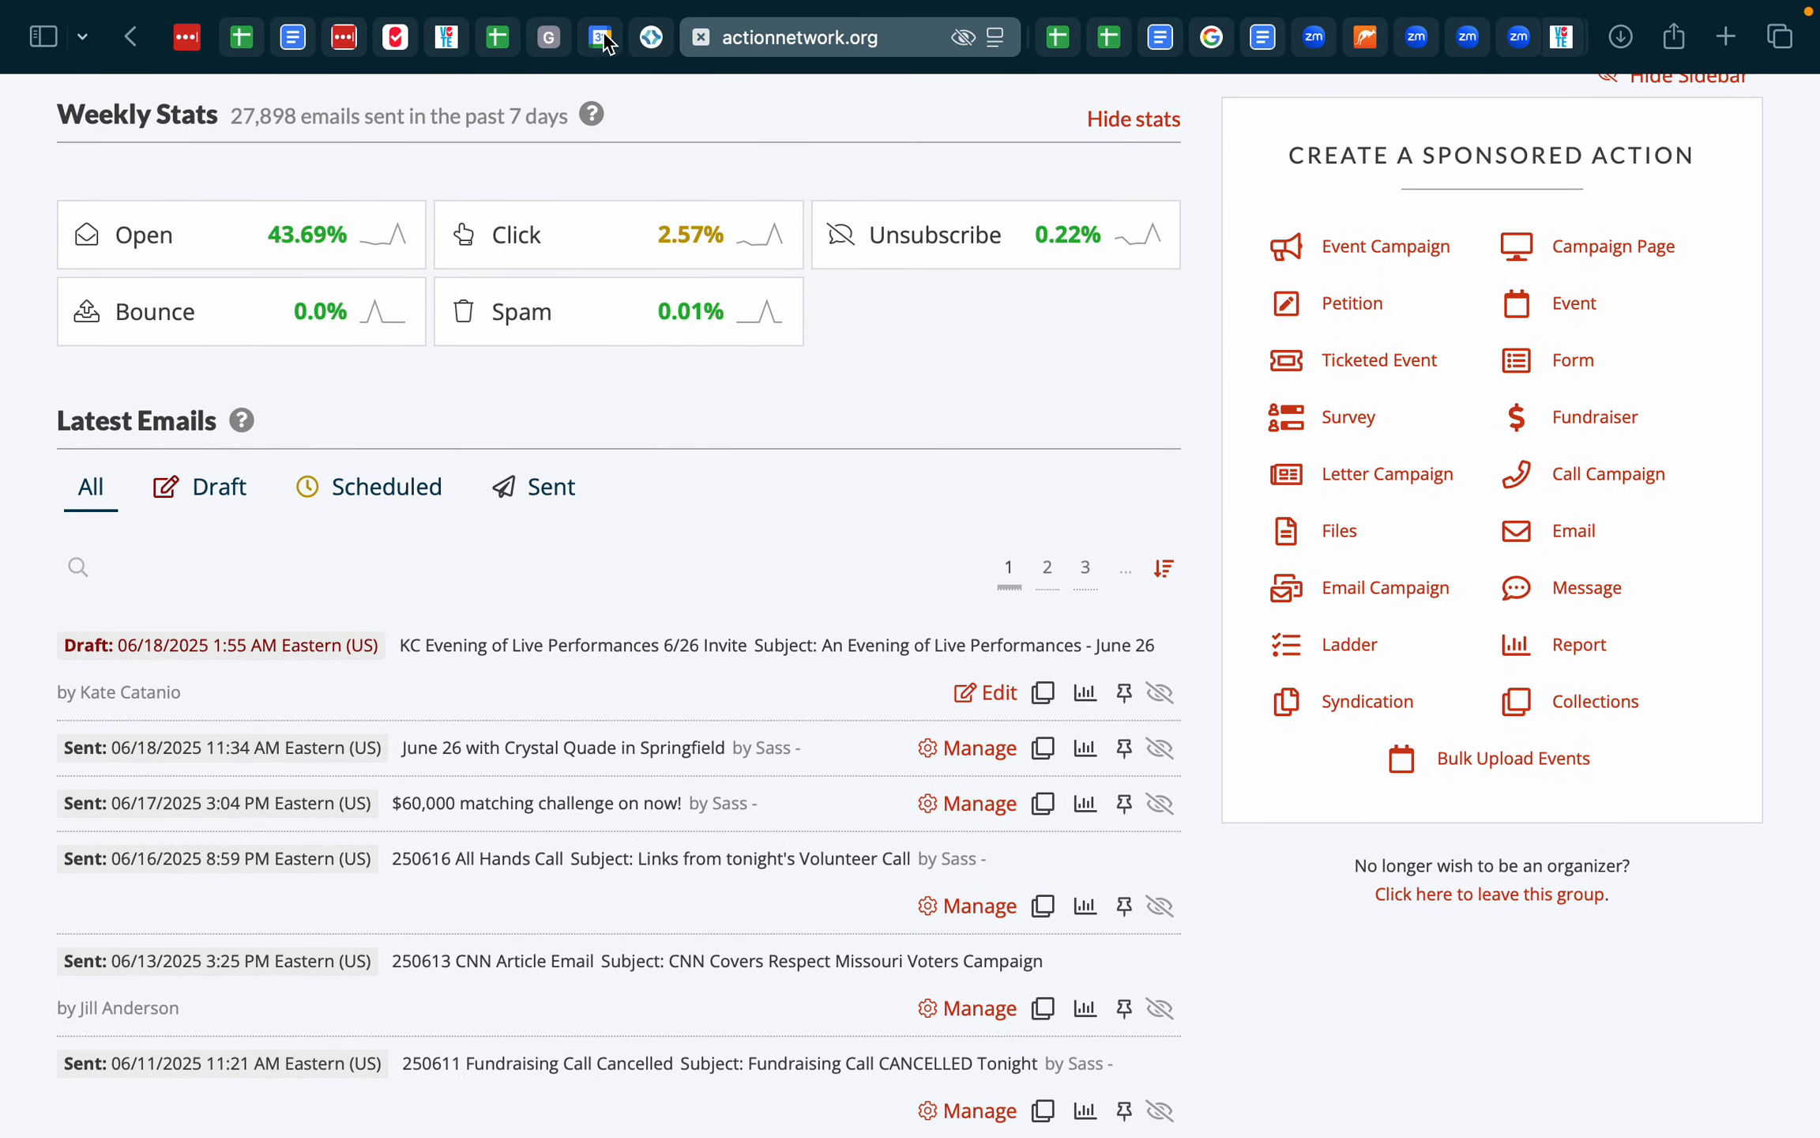
{"action": "left_click", "coordinate": [548, 38]}
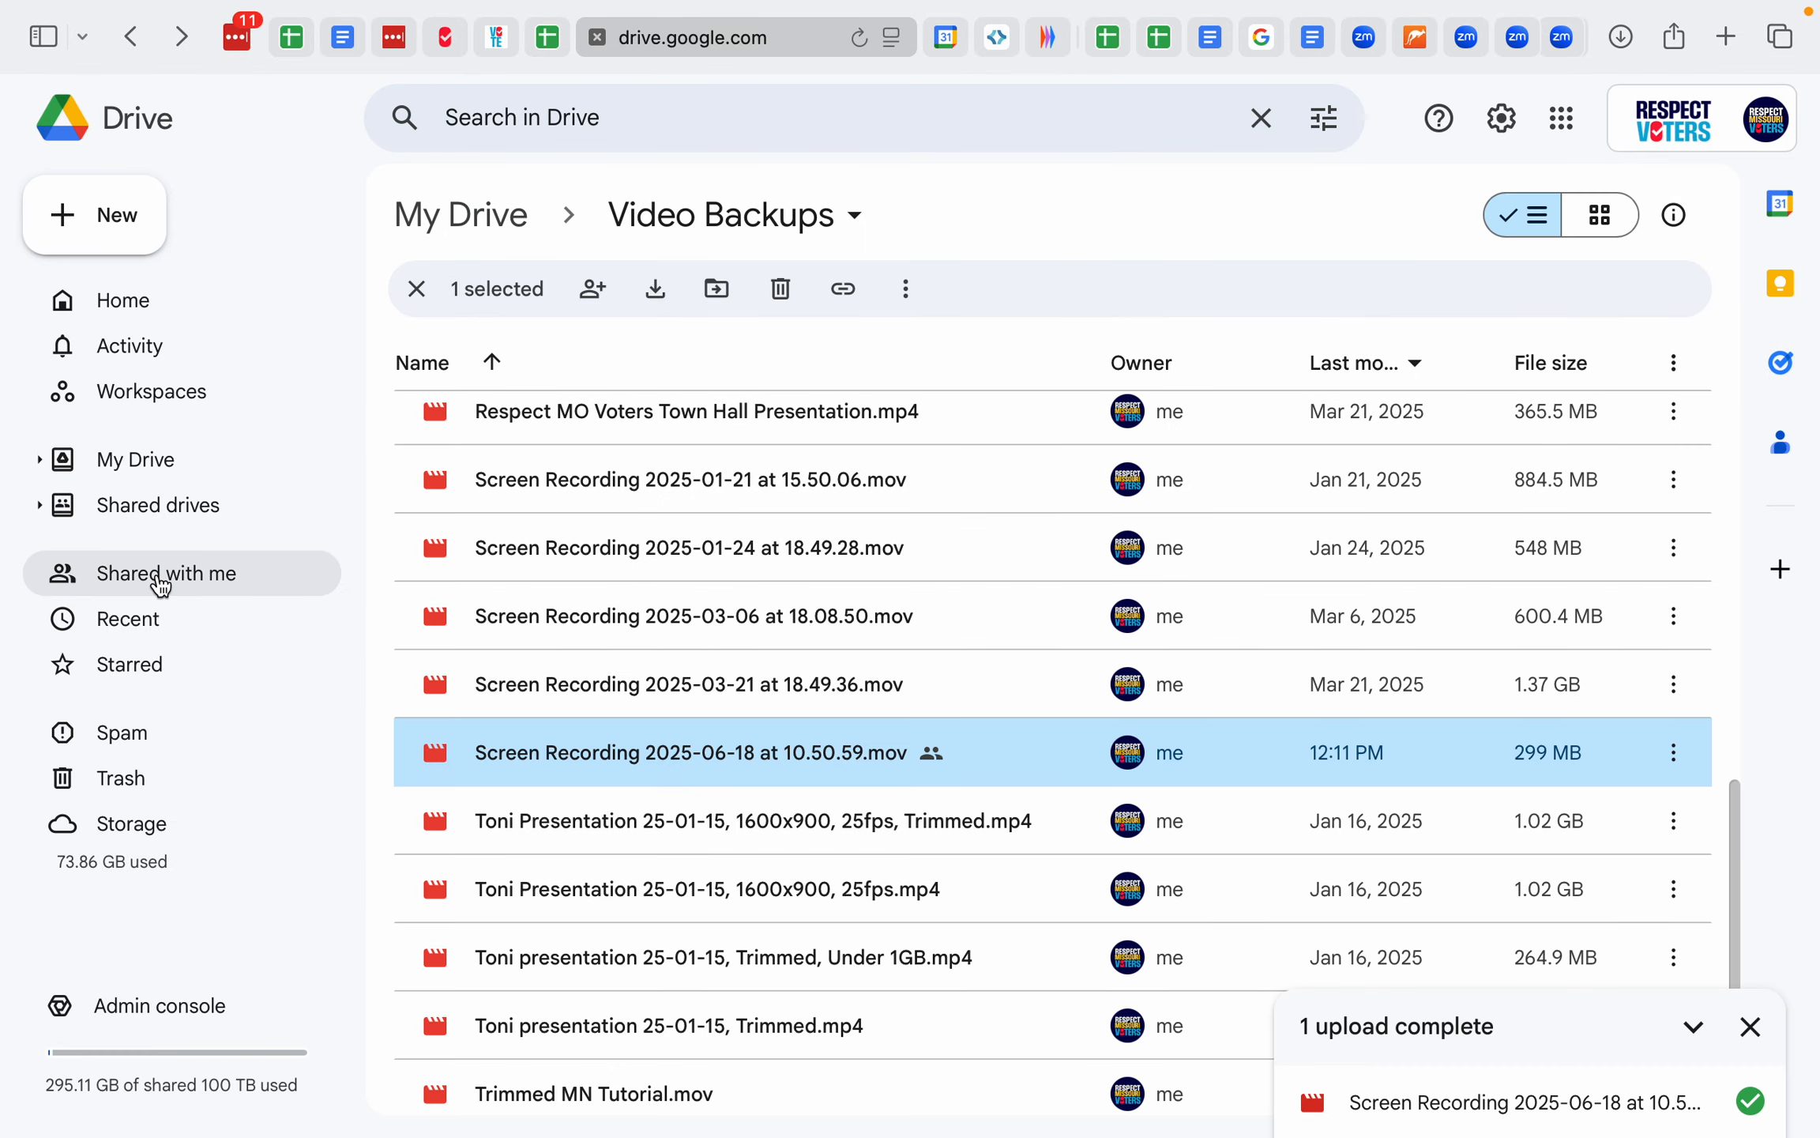
{"action": "left_click", "coordinate": [126, 678]}
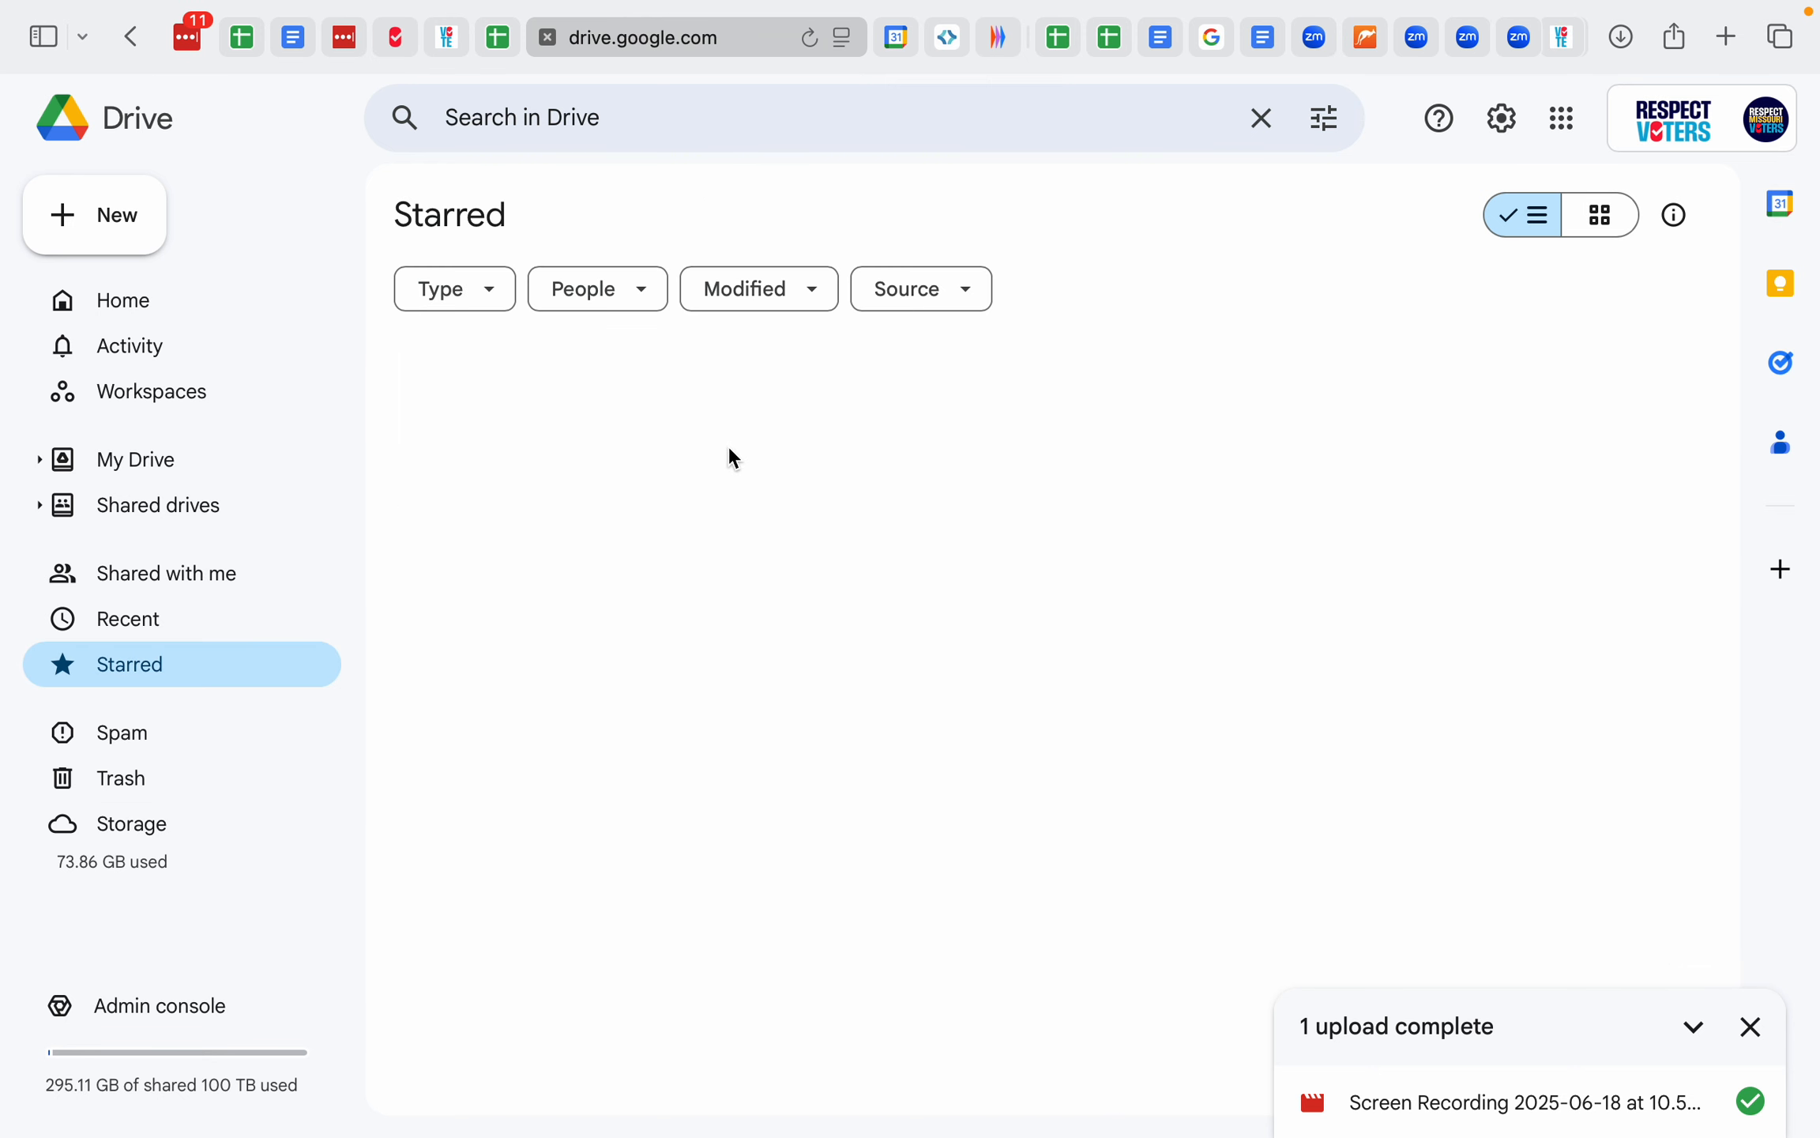
{"action": "left_click", "coordinate": [838, 427]}
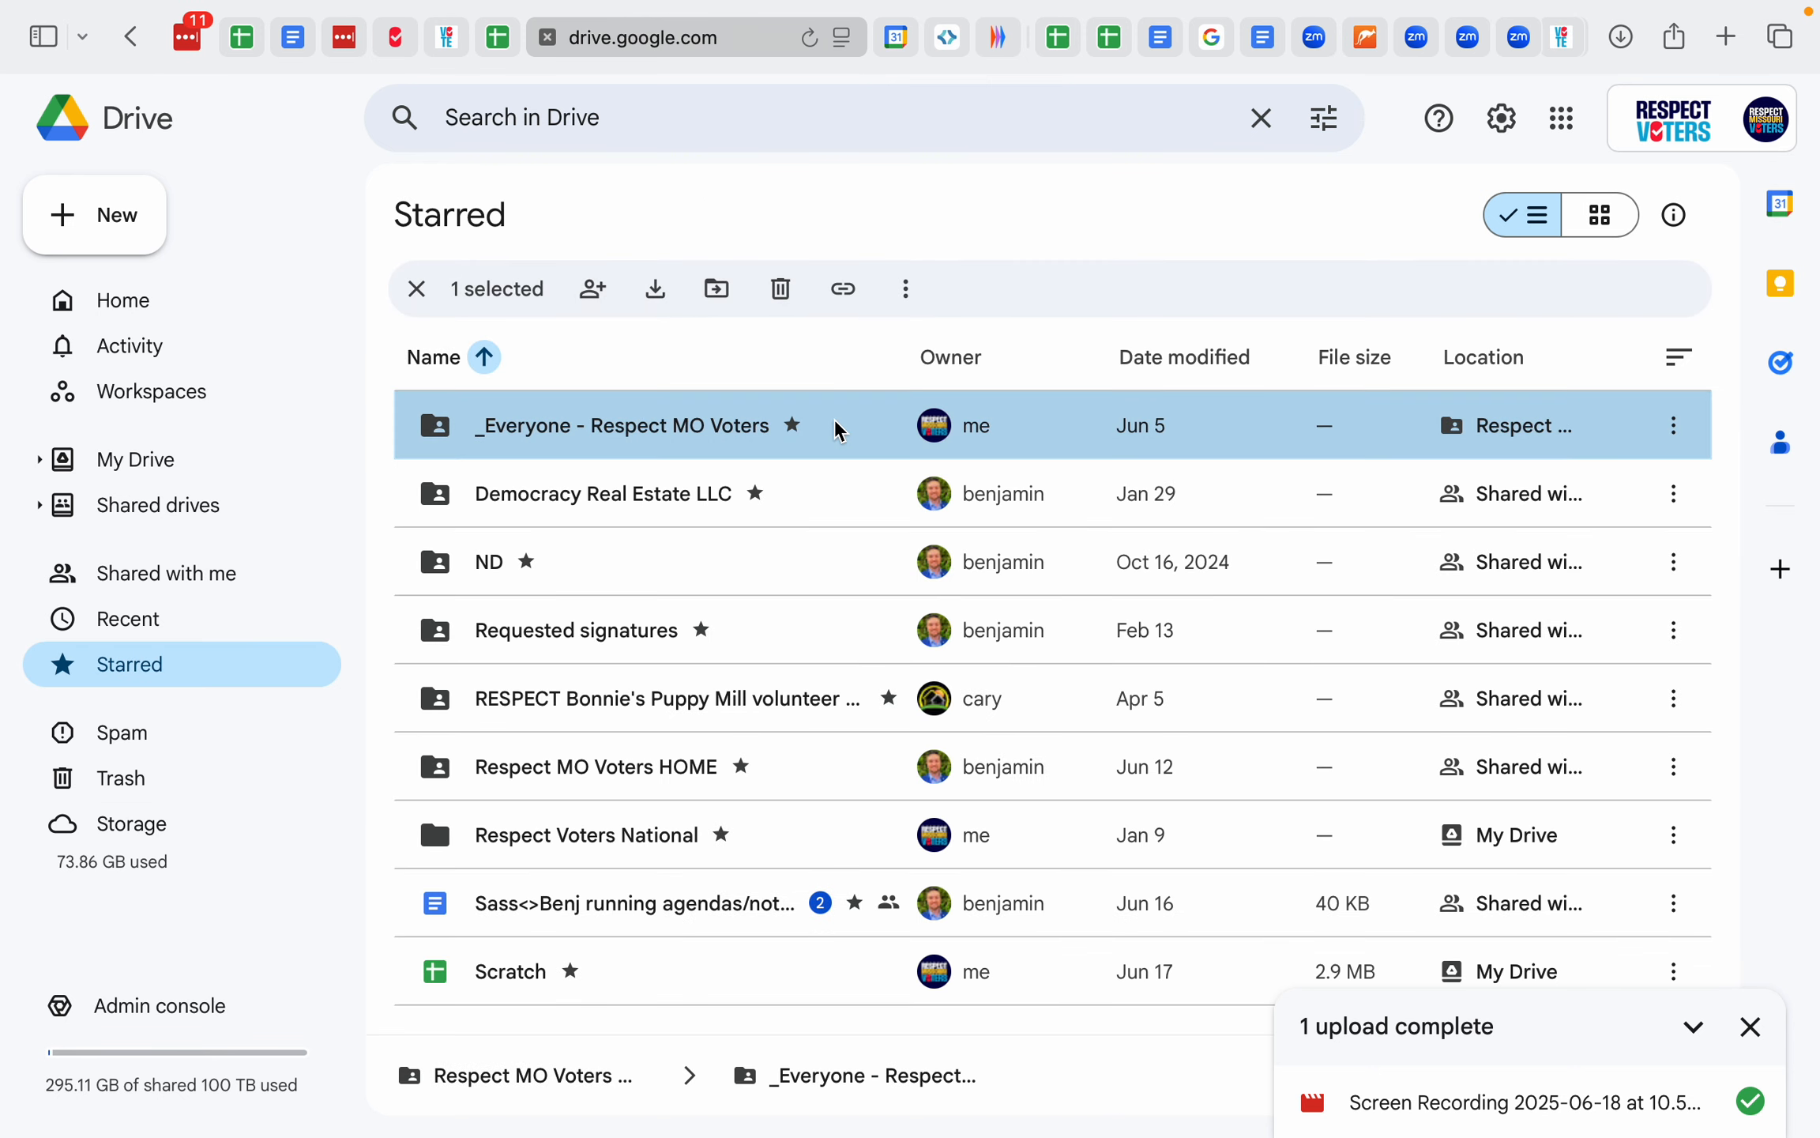
{"action": "double_click", "coordinate": [835, 418]}
{"action": "double_click", "coordinate": [837, 434]}
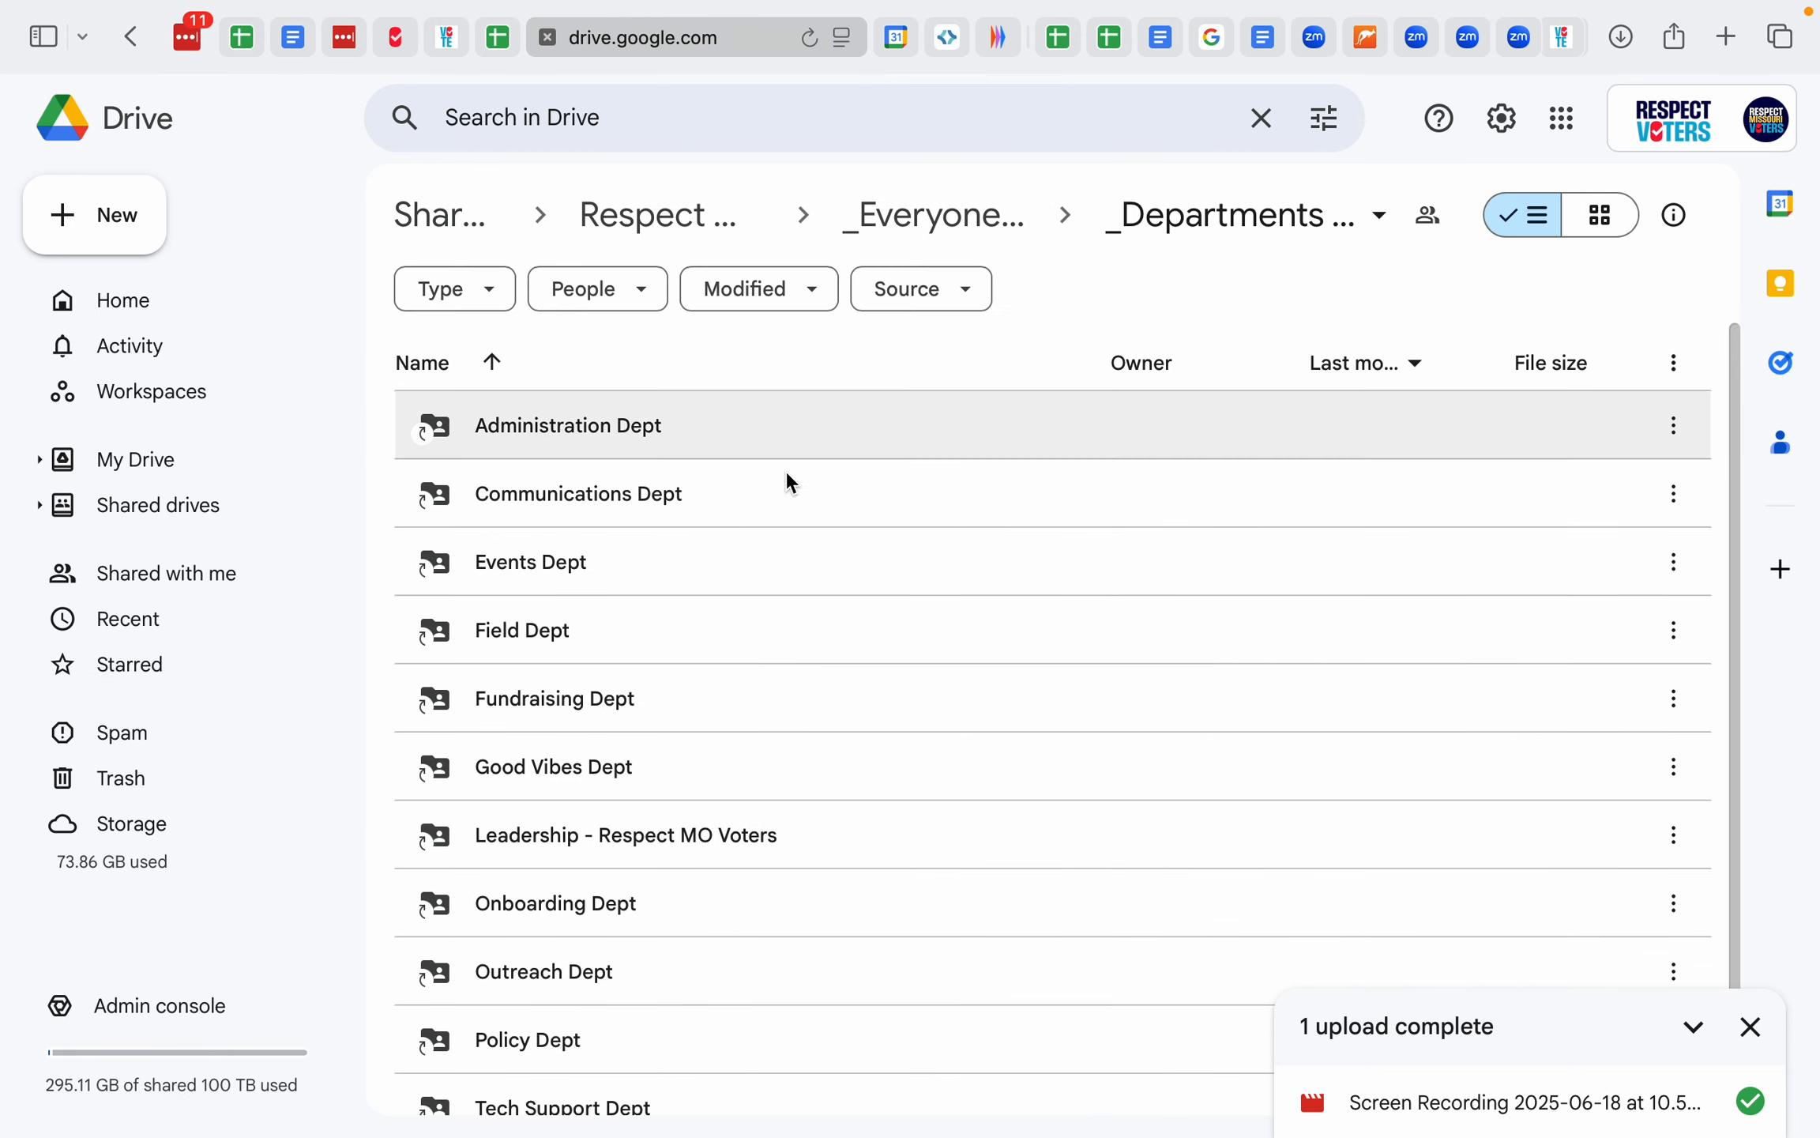
{"action": "double_click", "coordinate": [677, 697]}
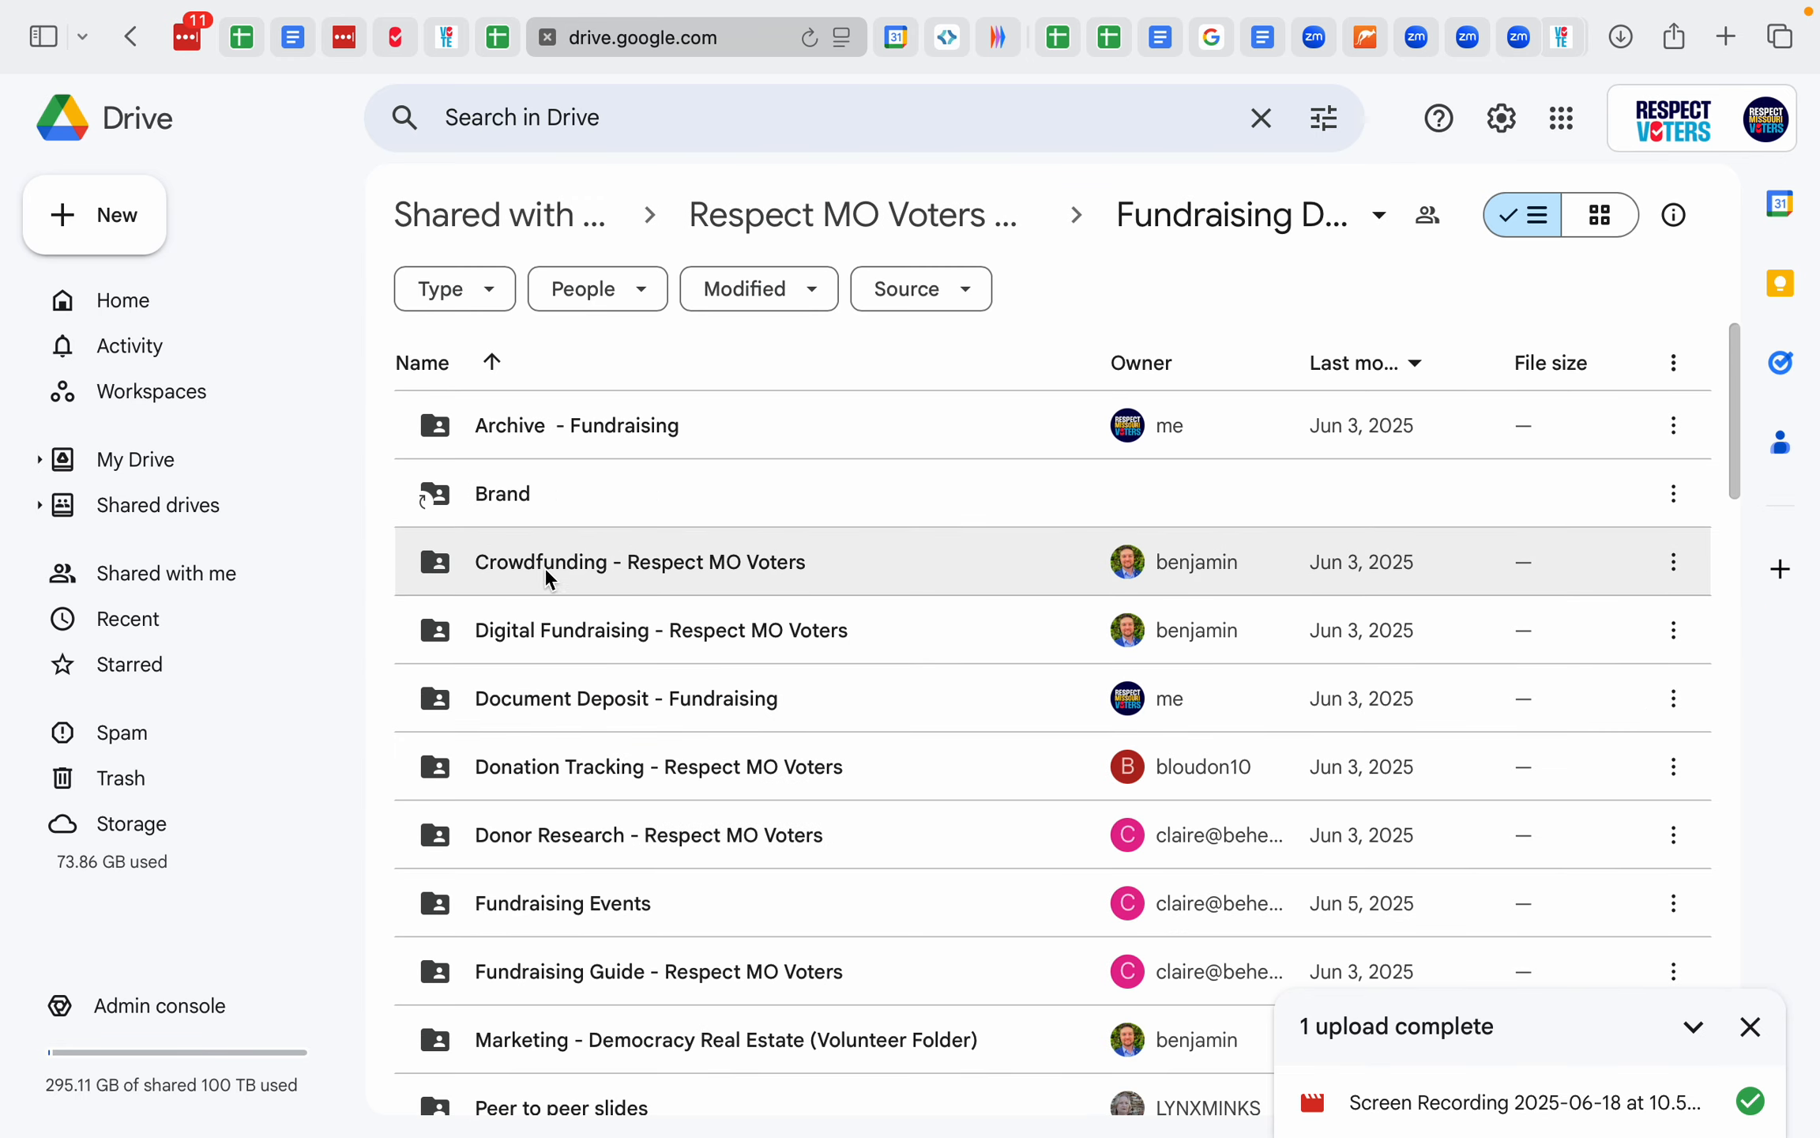
- Open the _Month of June & July Fundraising Communications document in the Digital Fundraising - Respect MO Voters folder
{"action": "scroll", "coordinate": [556, 578], "scroll_direction": "down", "scroll_amount": 3}
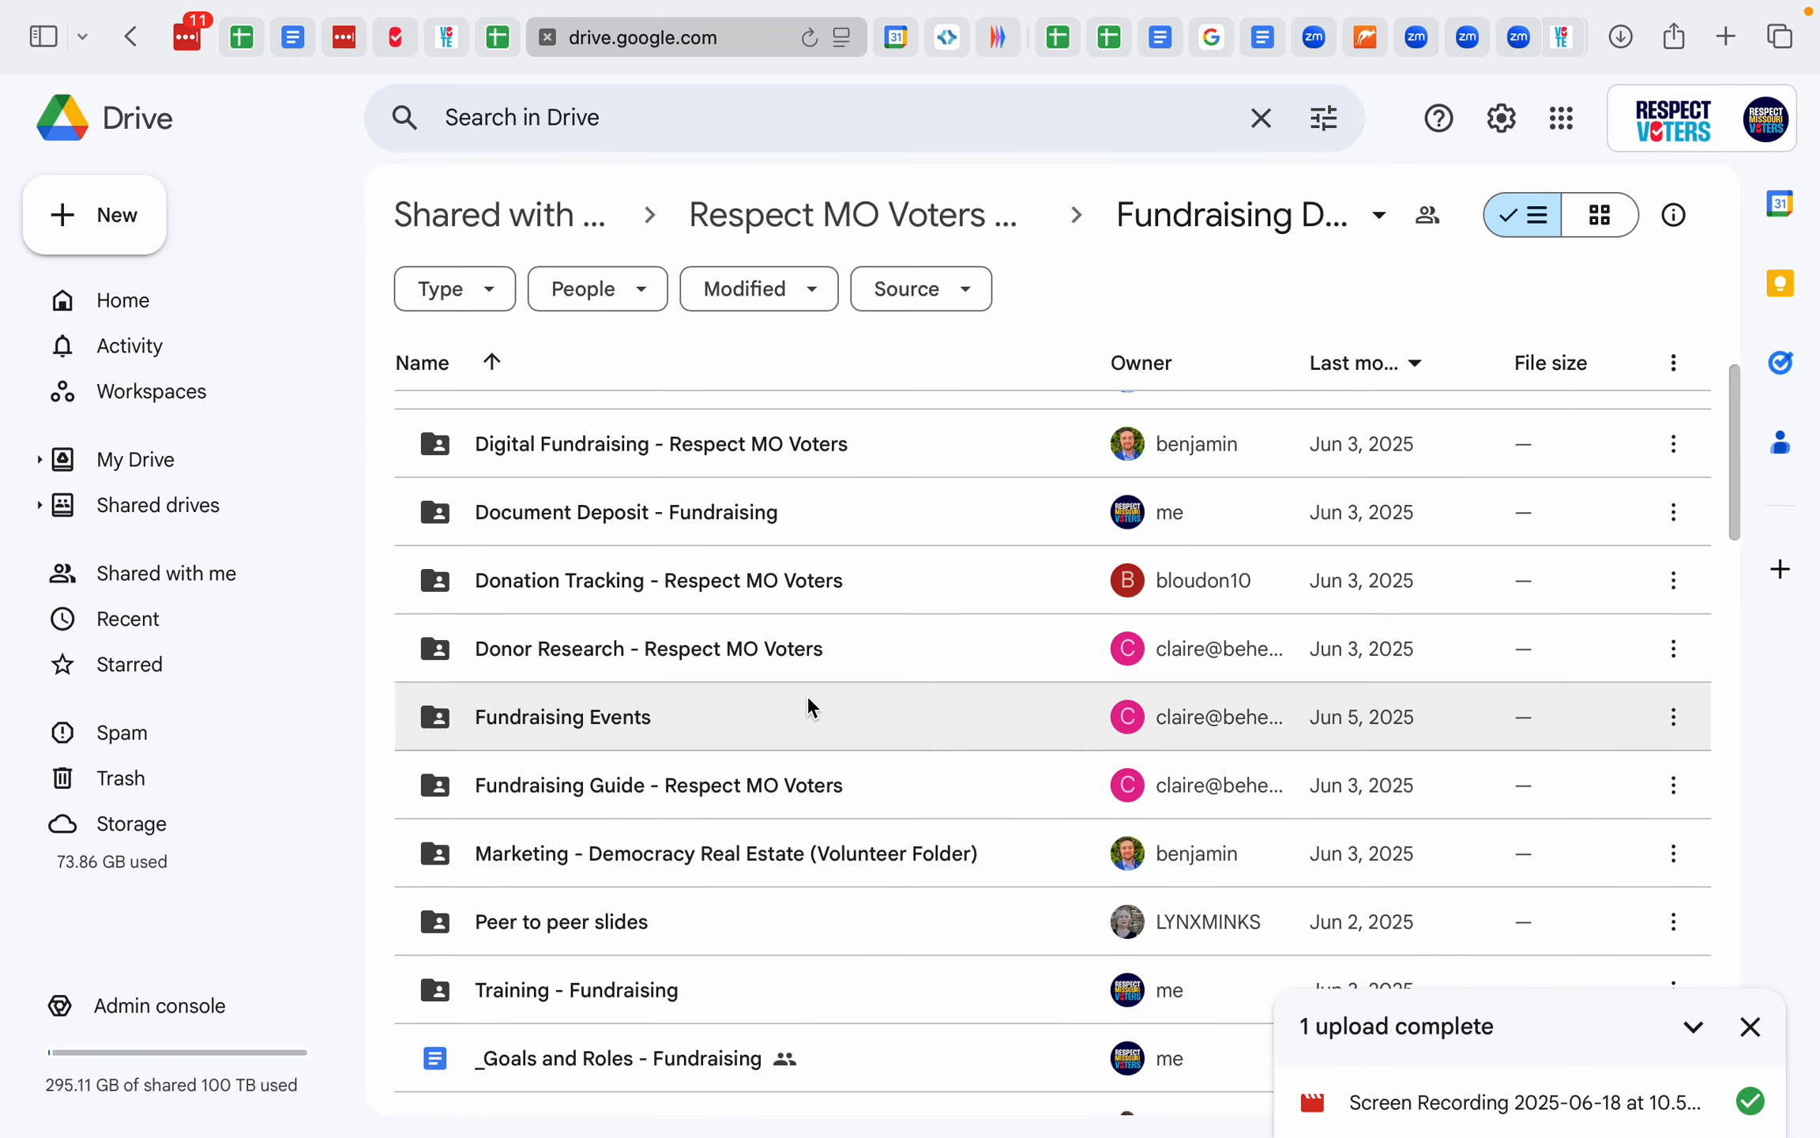
{"action": "scroll", "coordinate": [807, 695], "scroll_direction": "up", "scroll_amount": 2}
{"action": "double_click", "coordinate": [863, 577]}
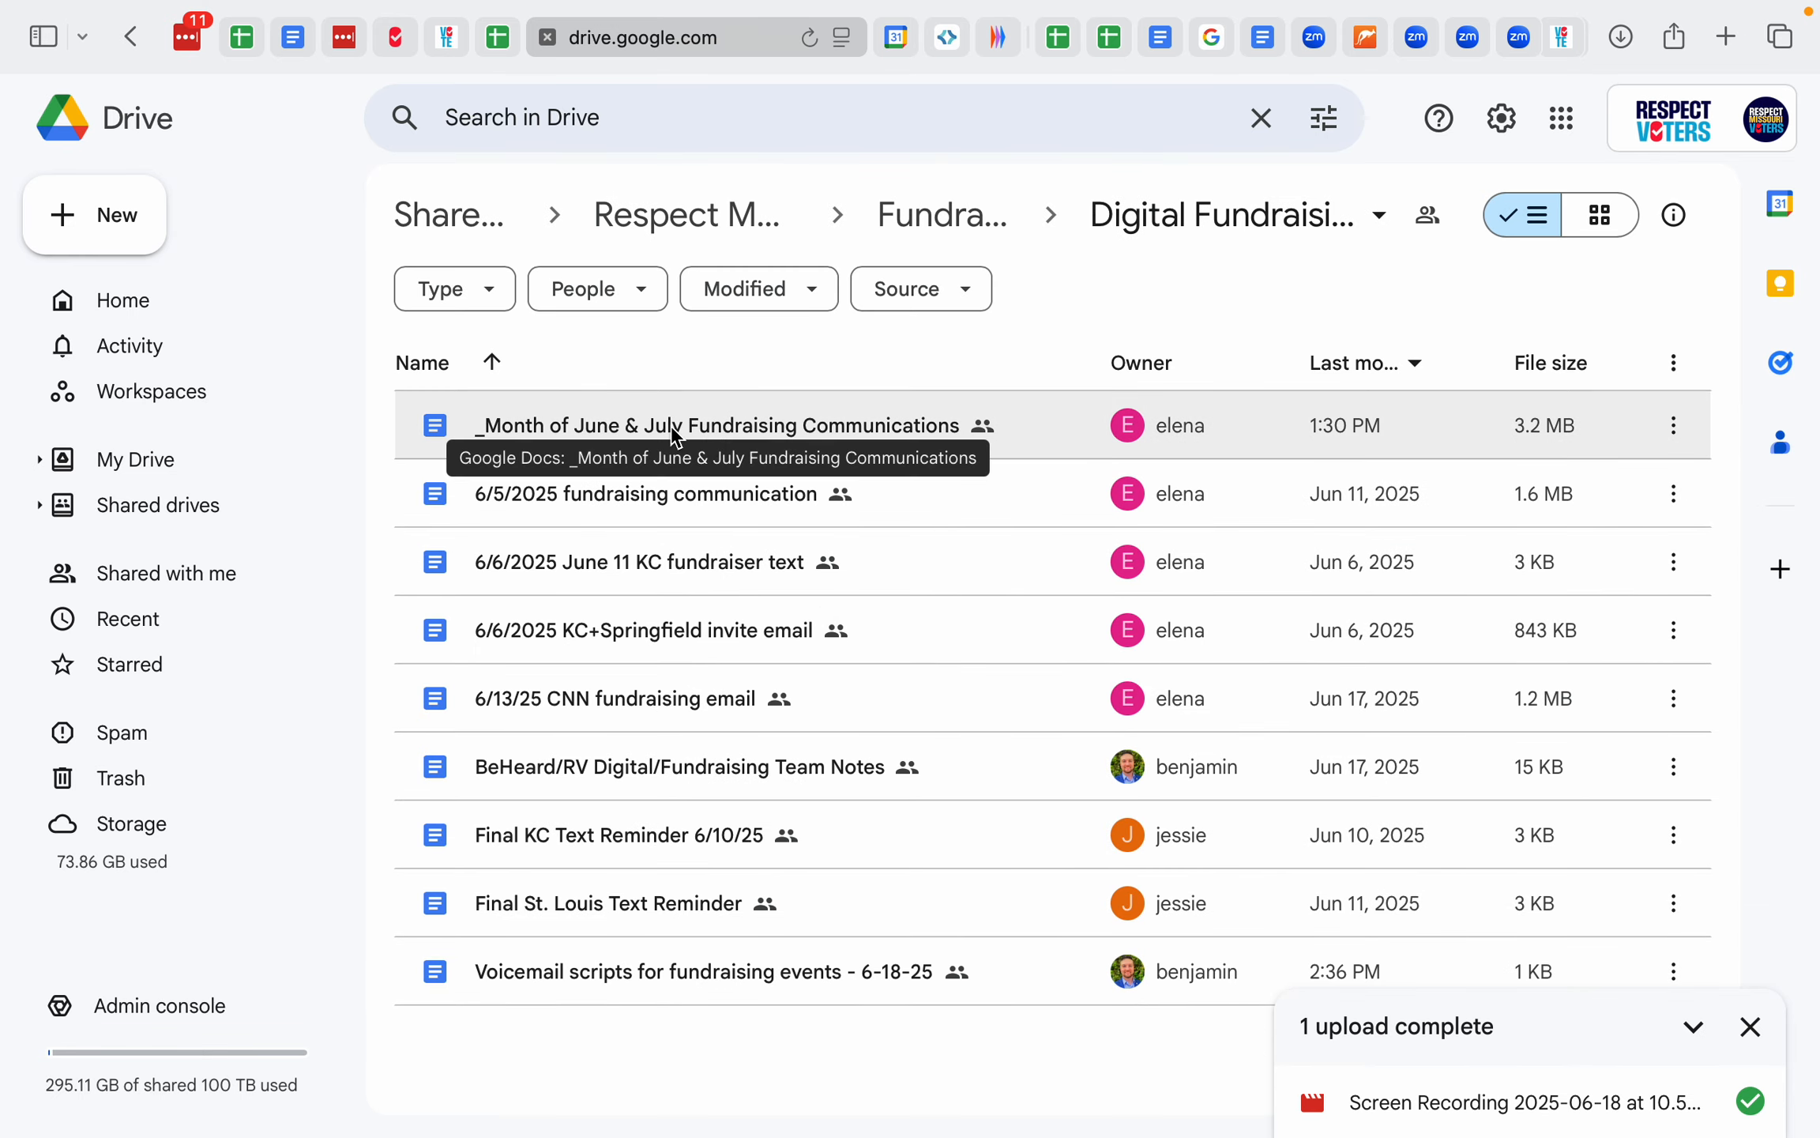
{"action": "double_click", "coordinate": [711, 428]}
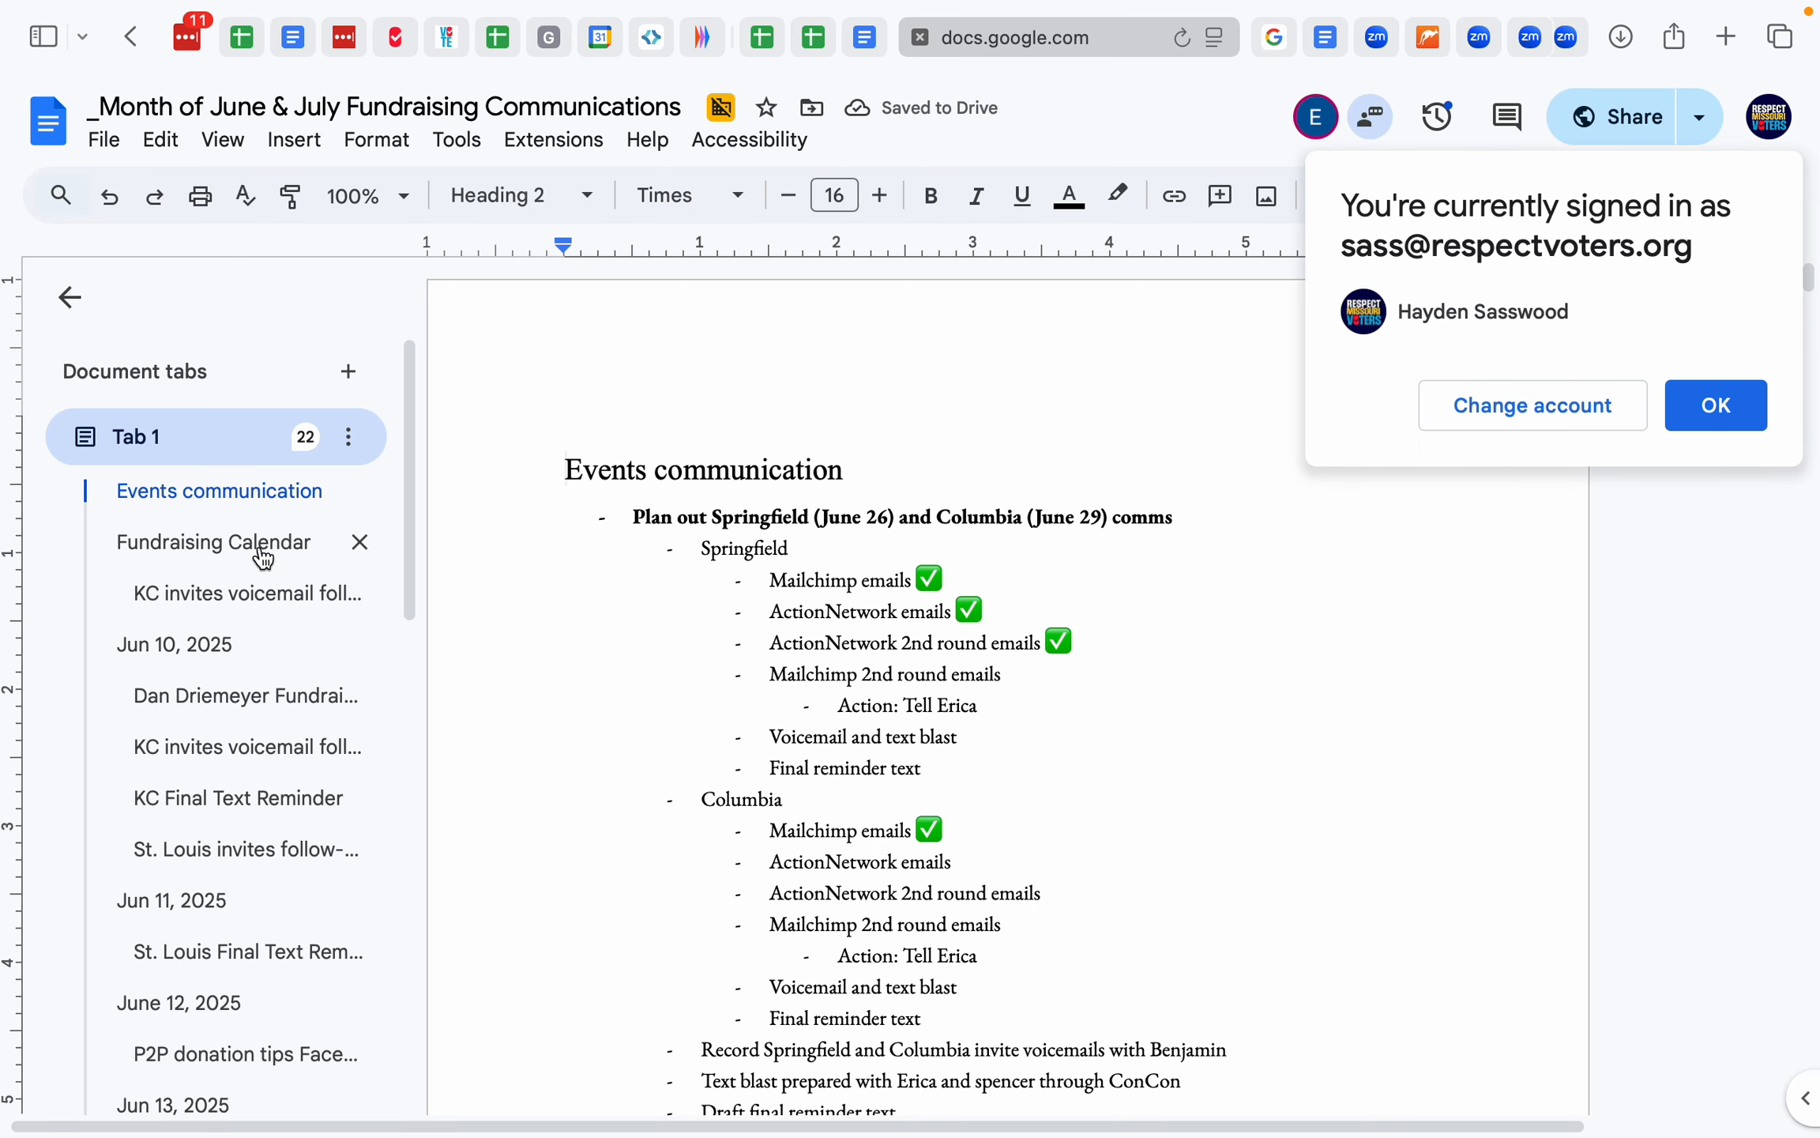
- Go to the Columbia Email section under Jun 19, 2025 in the document and dismiss the signed-in account notice
{"action": "scroll", "coordinate": [615, 490], "scroll_direction": "down", "scroll_amount": 3}
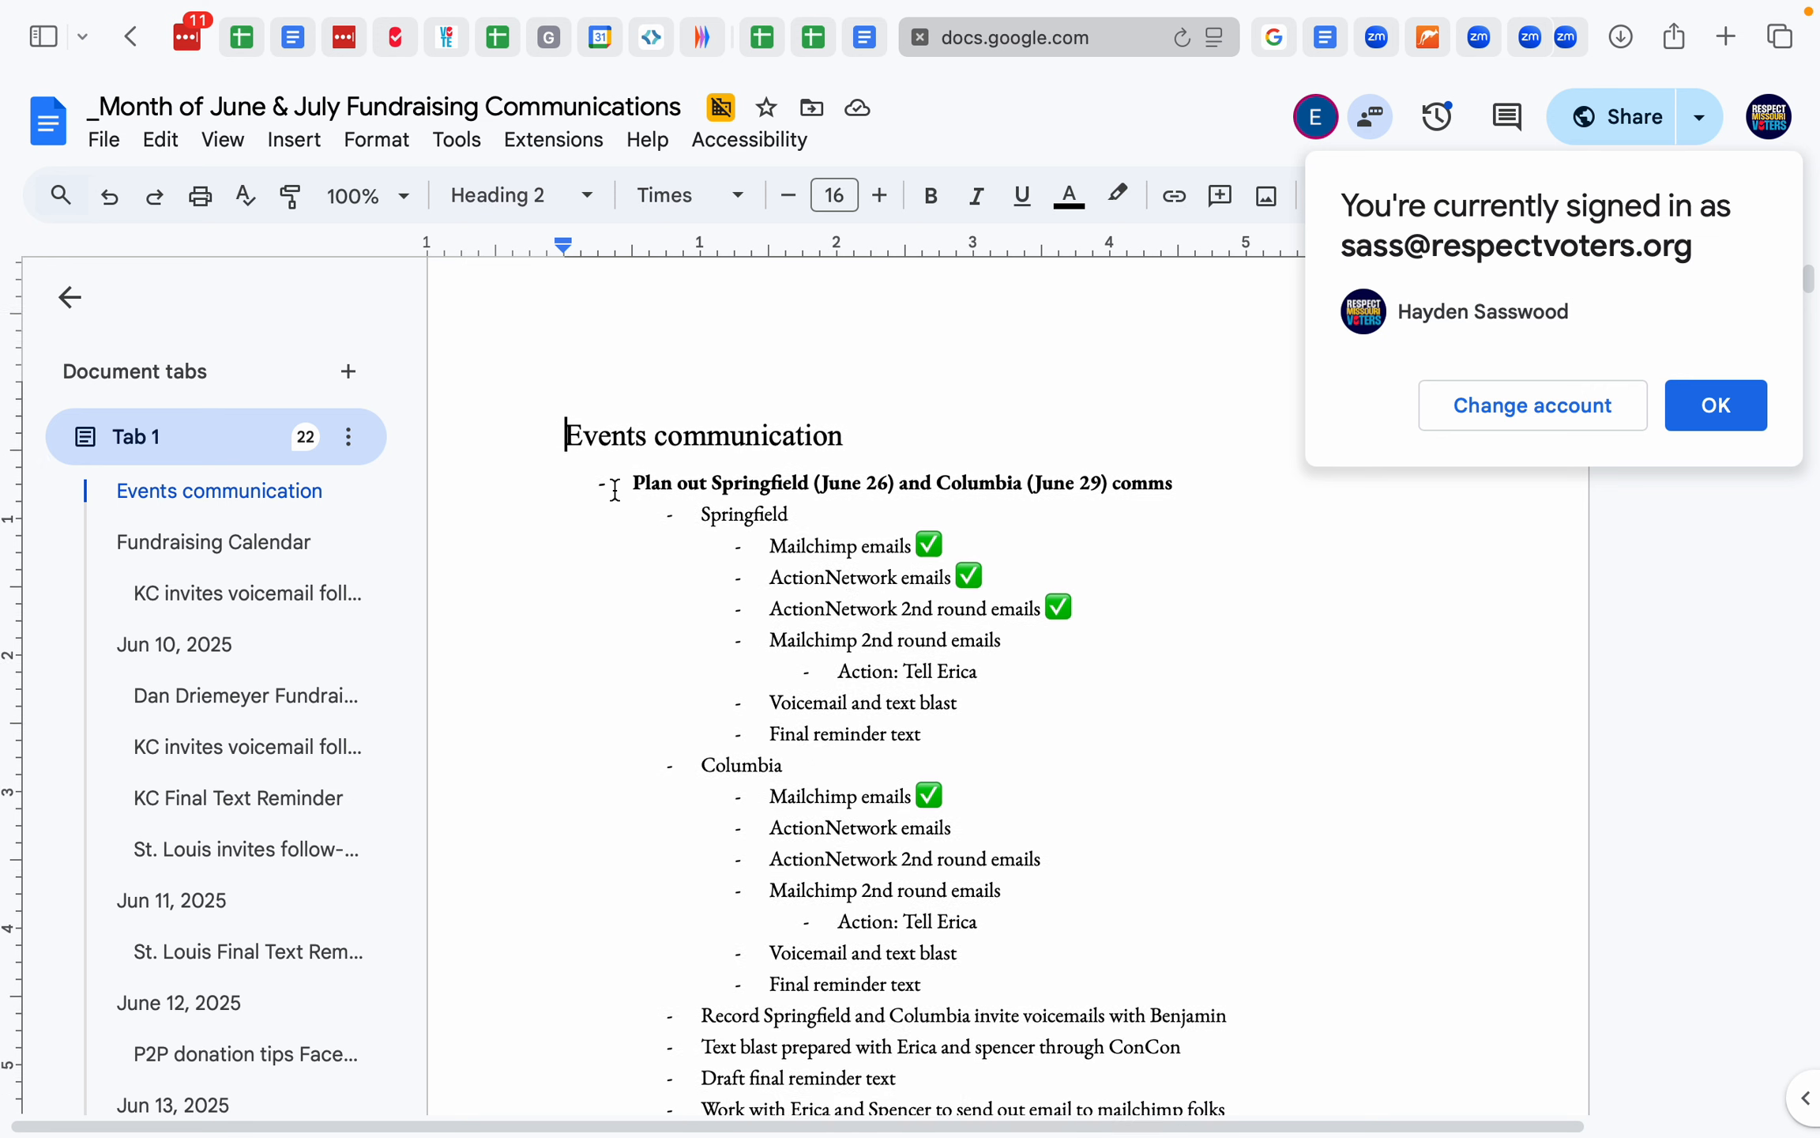
{"action": "scroll", "coordinate": [600, 501], "scroll_direction": "up", "scroll_amount": 3}
{"action": "scroll", "coordinate": [325, 722], "scroll_direction": "down", "scroll_amount": 10}
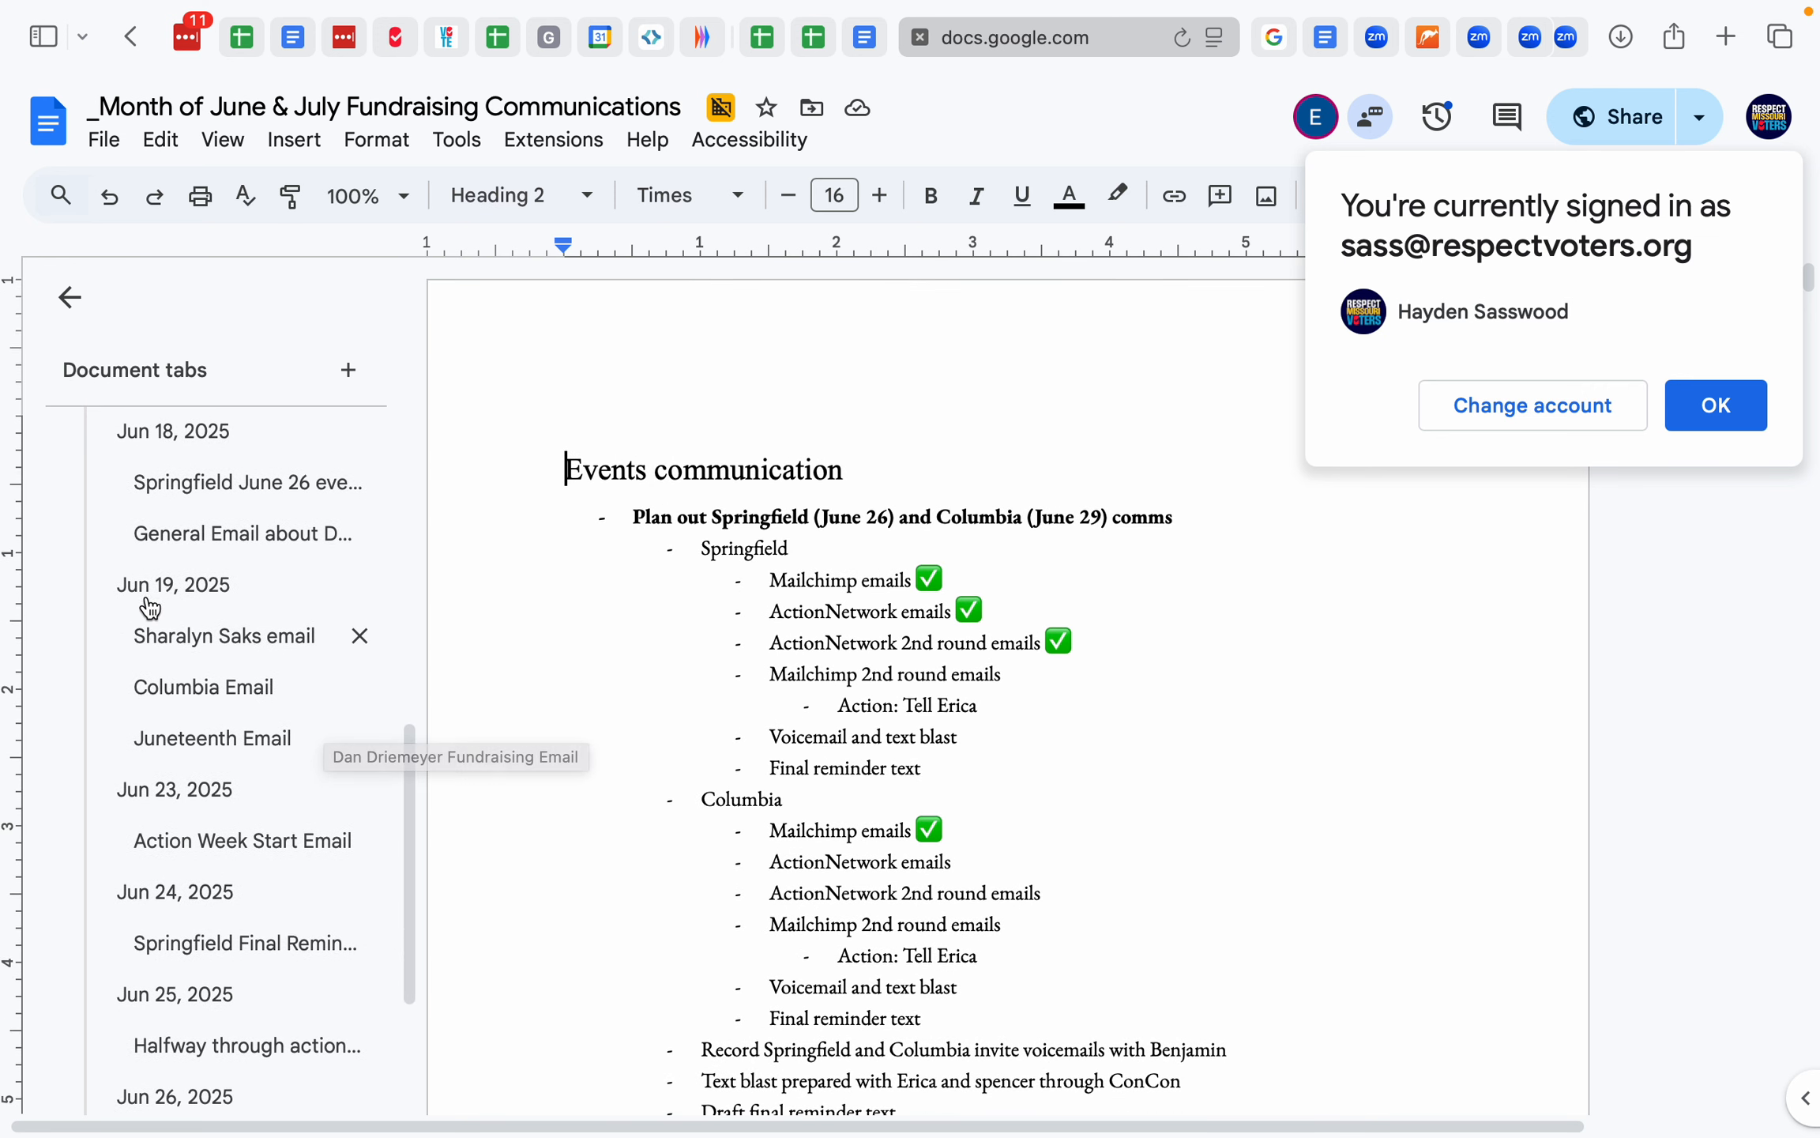
{"action": "scroll", "coordinate": [214, 591], "scroll_direction": "up", "scroll_amount": 2}
{"action": "scroll", "coordinate": [213, 632], "scroll_direction": "up", "scroll_amount": 1}
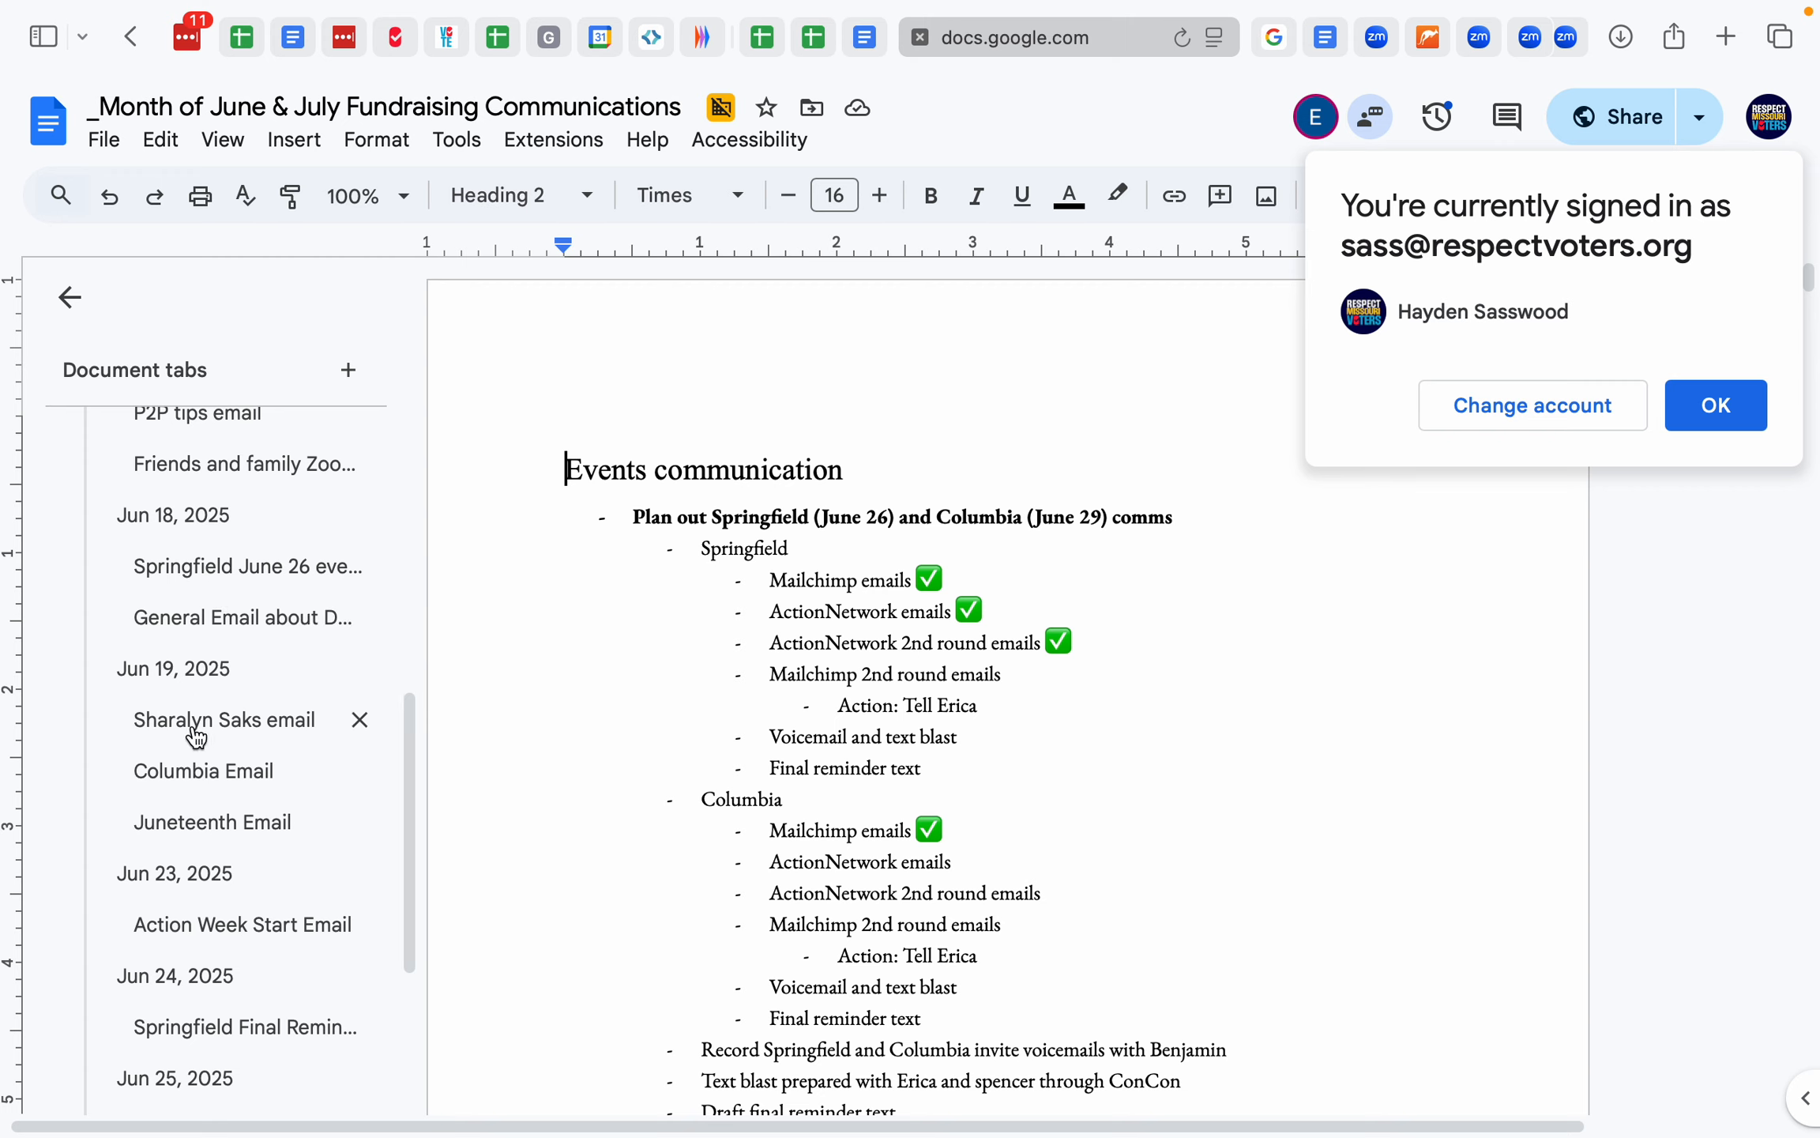
{"action": "scroll", "coordinate": [206, 711], "scroll_direction": "down", "scroll_amount": 5}
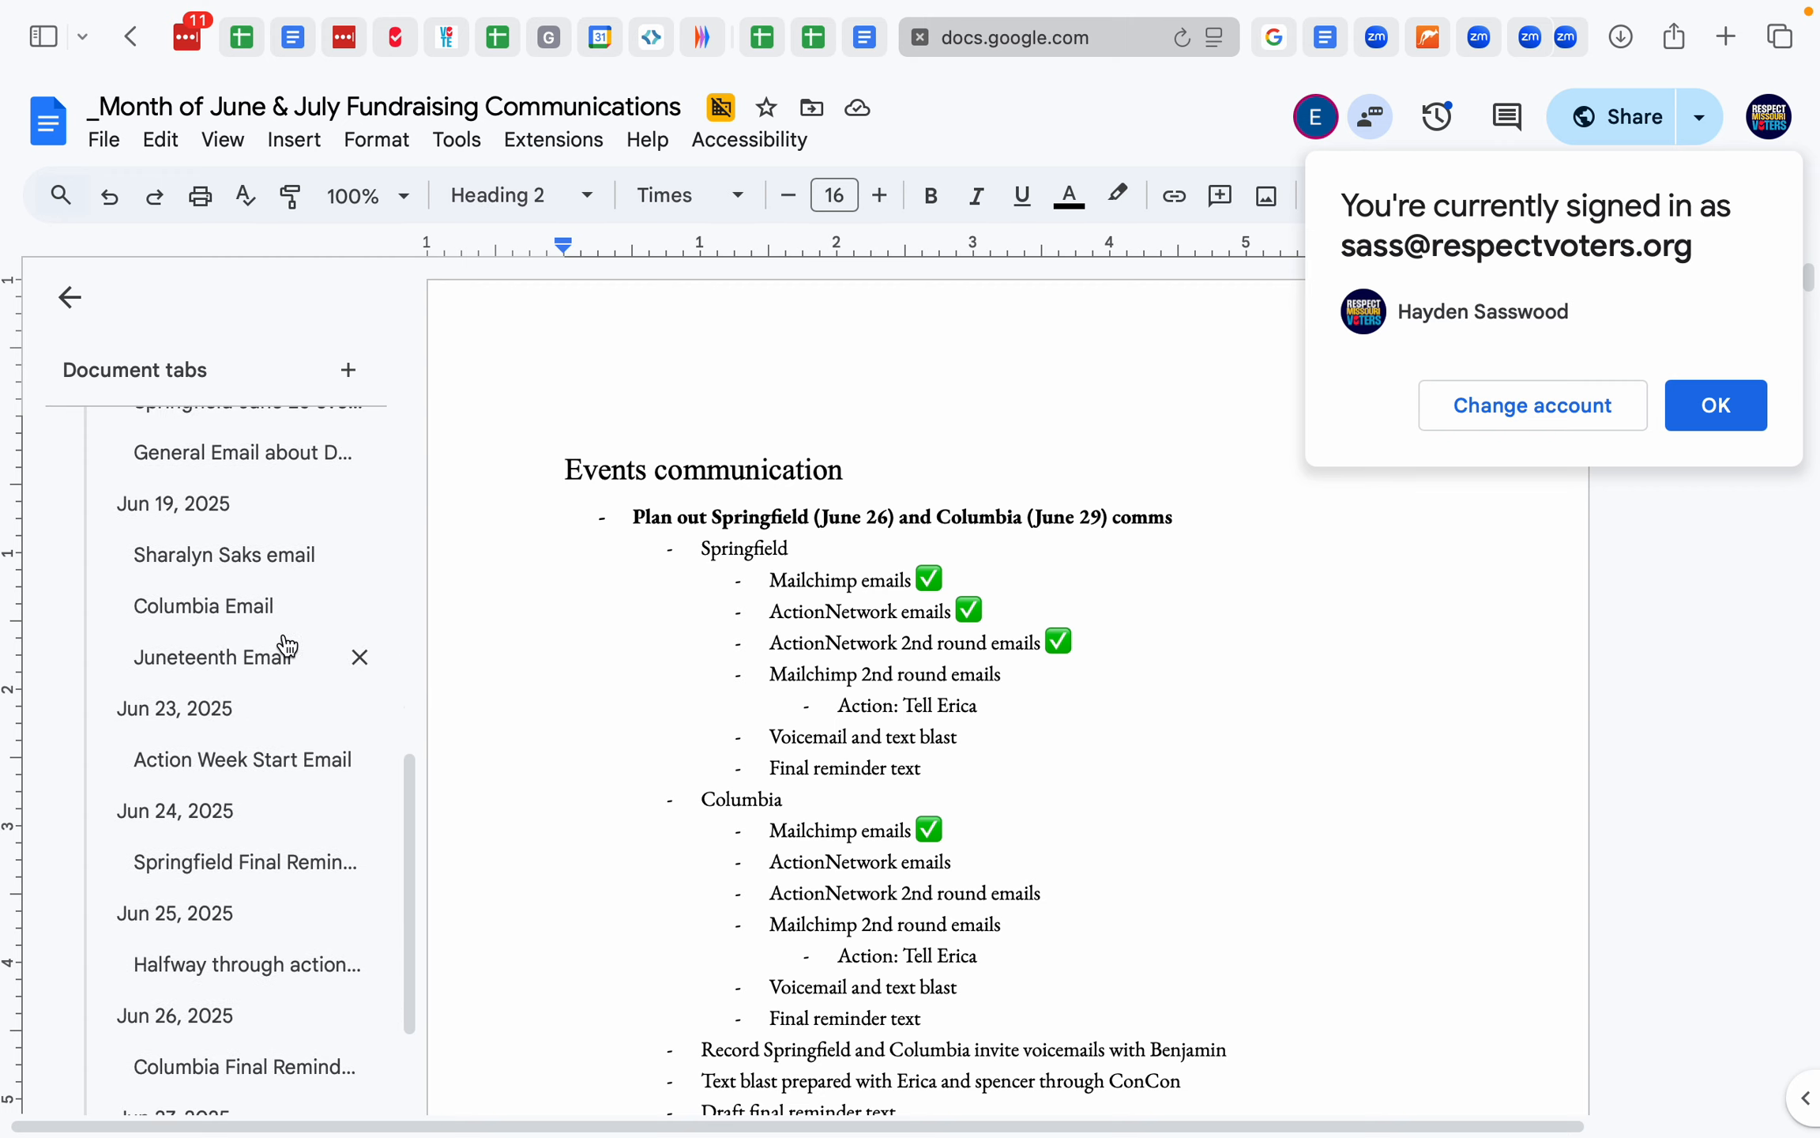
{"action": "left_click", "coordinate": [220, 620]}
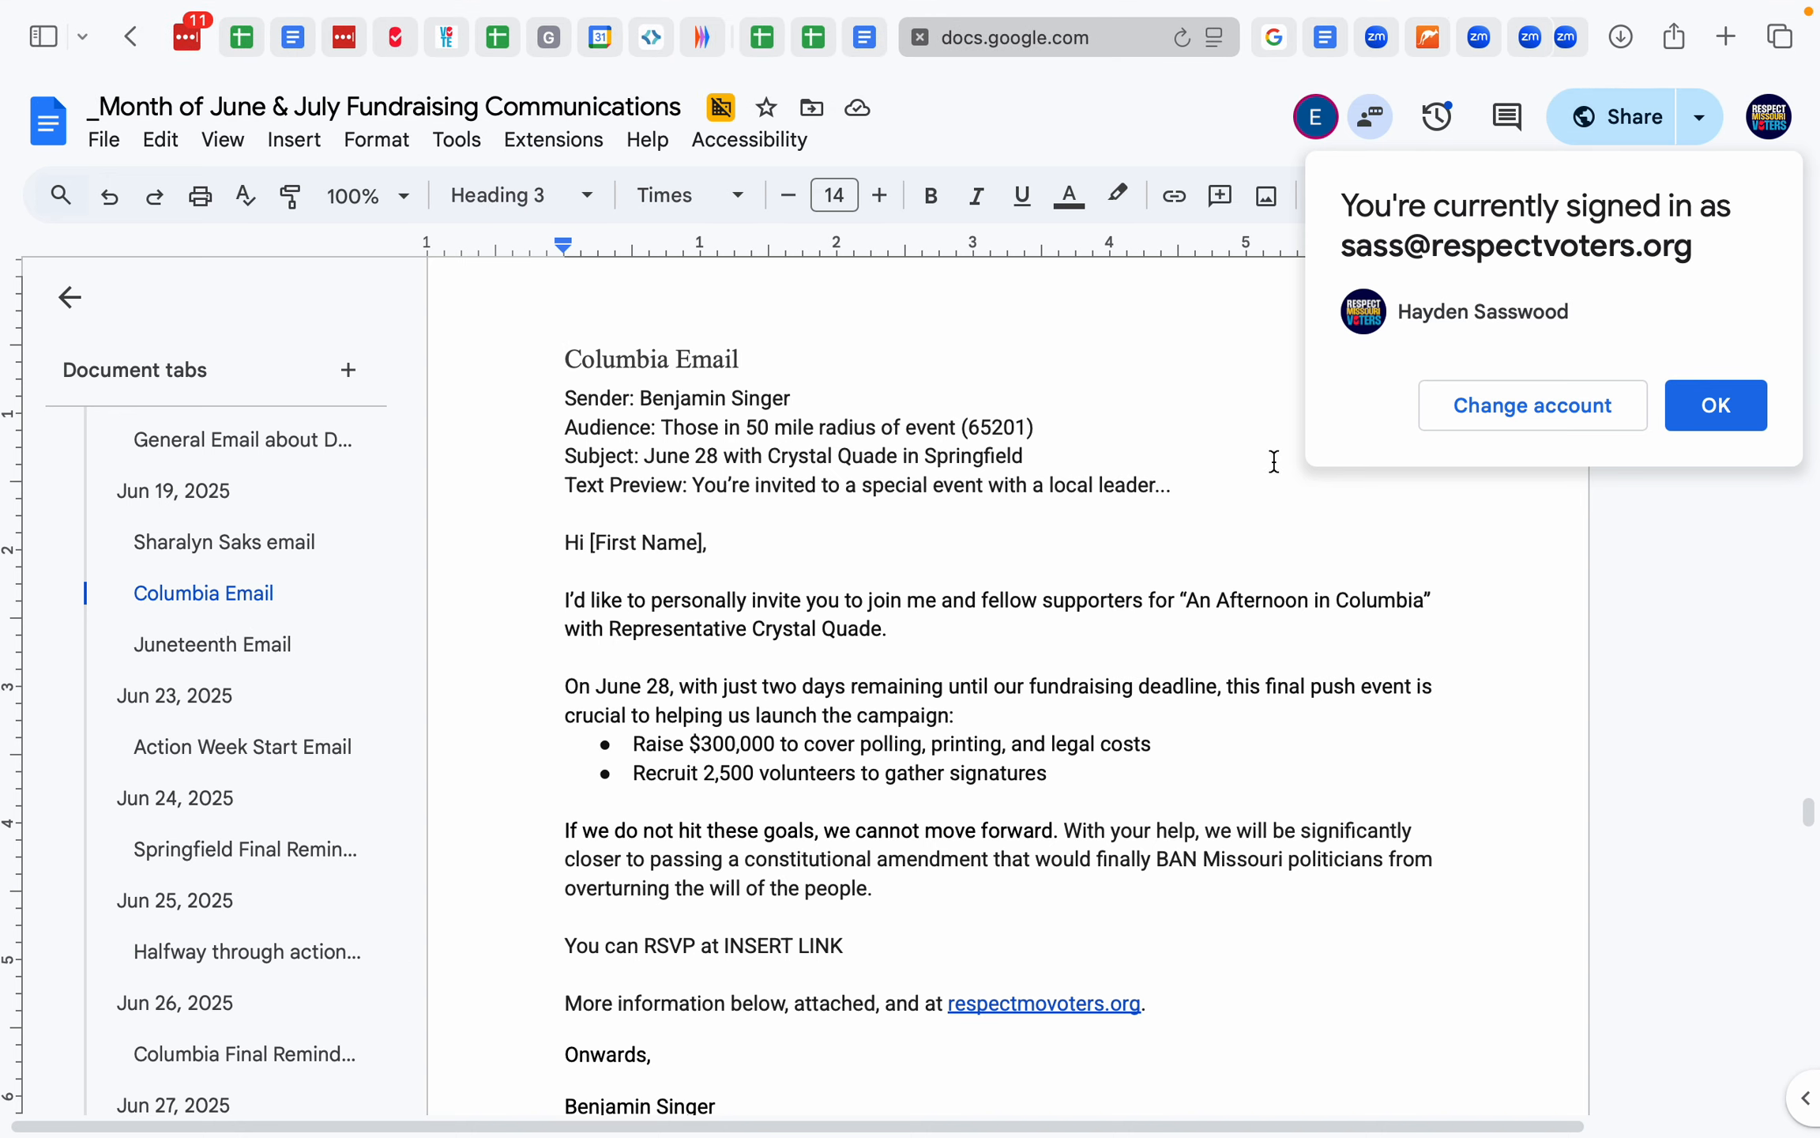
{"action": "left_click", "coordinate": [1716, 405]}
- Review the Columbia Email's sender, audience, subject, text preview, body, invitation and RSVP sections
{"action": "scroll", "coordinate": [553, 438], "scroll_direction": "down", "scroll_amount": 2}
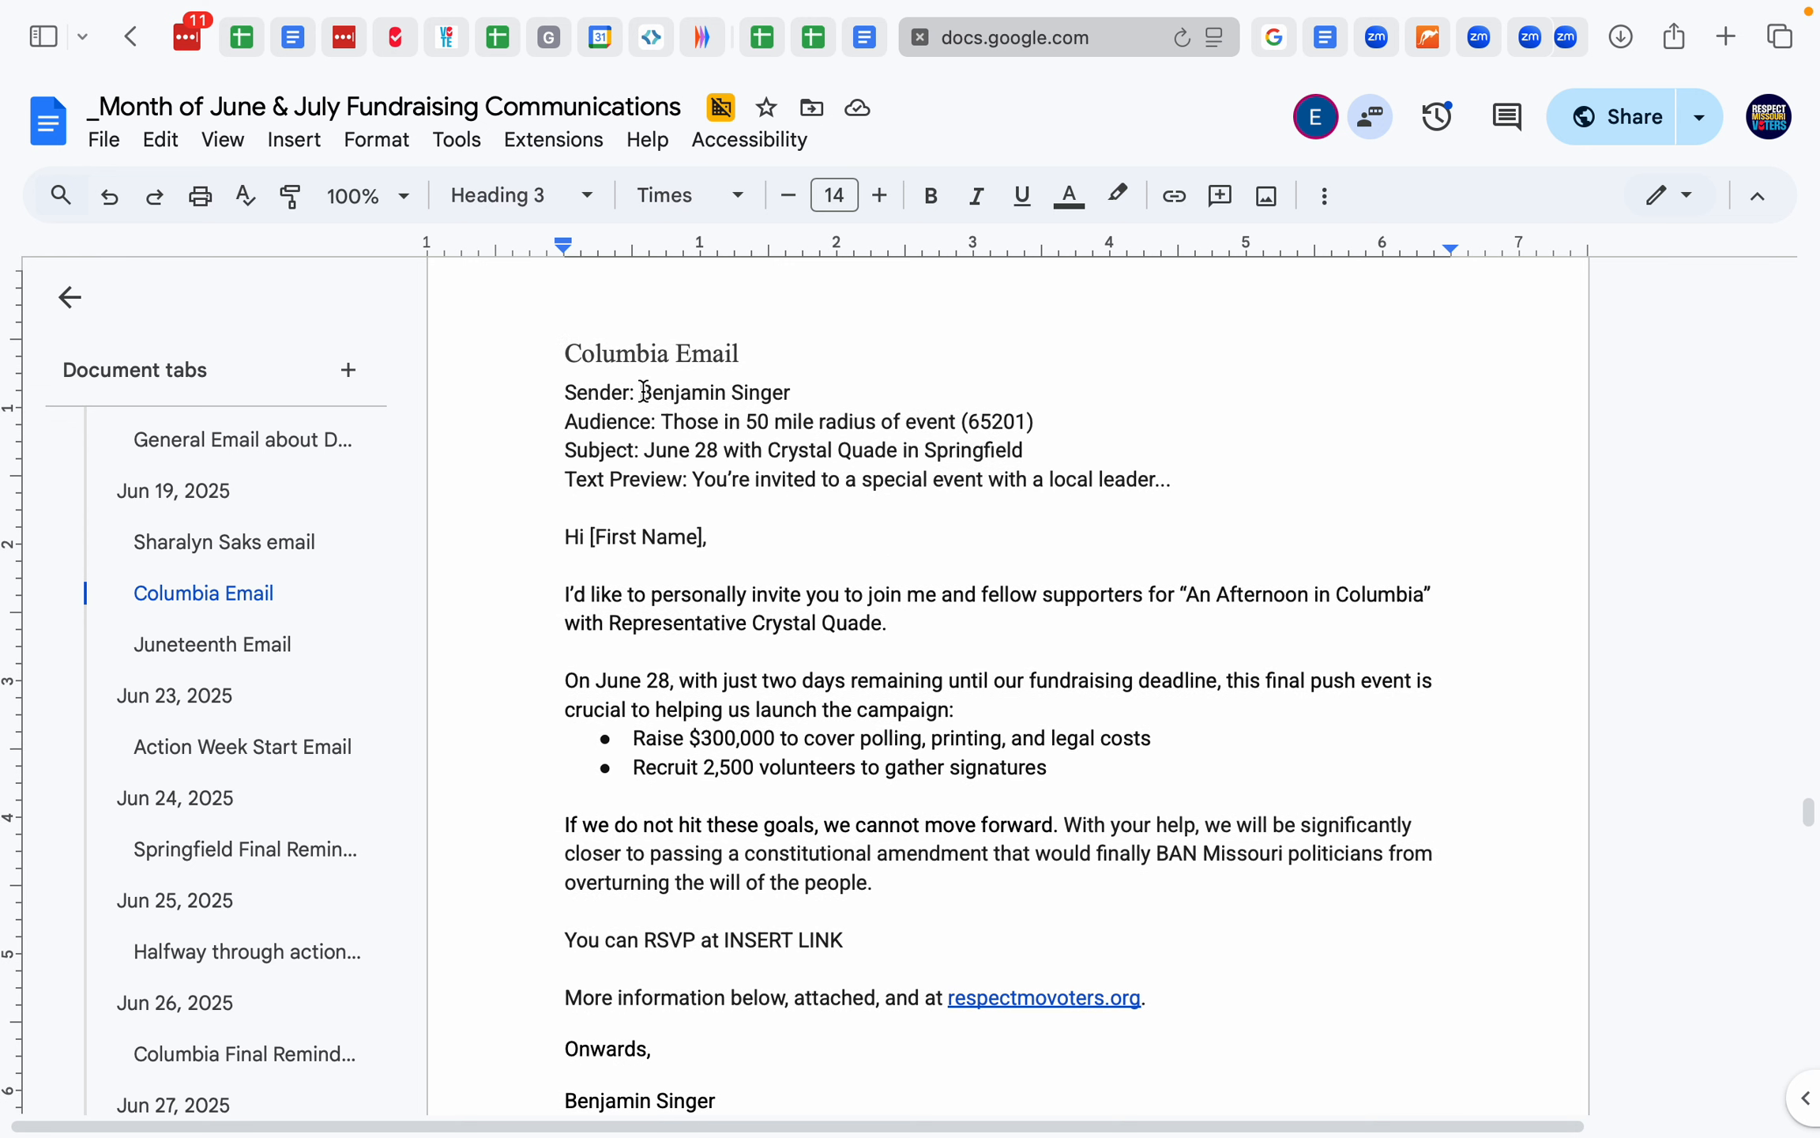
{"action": "left_click_drag", "start_coordinate": [662, 411], "coordinate": [1089, 422]}
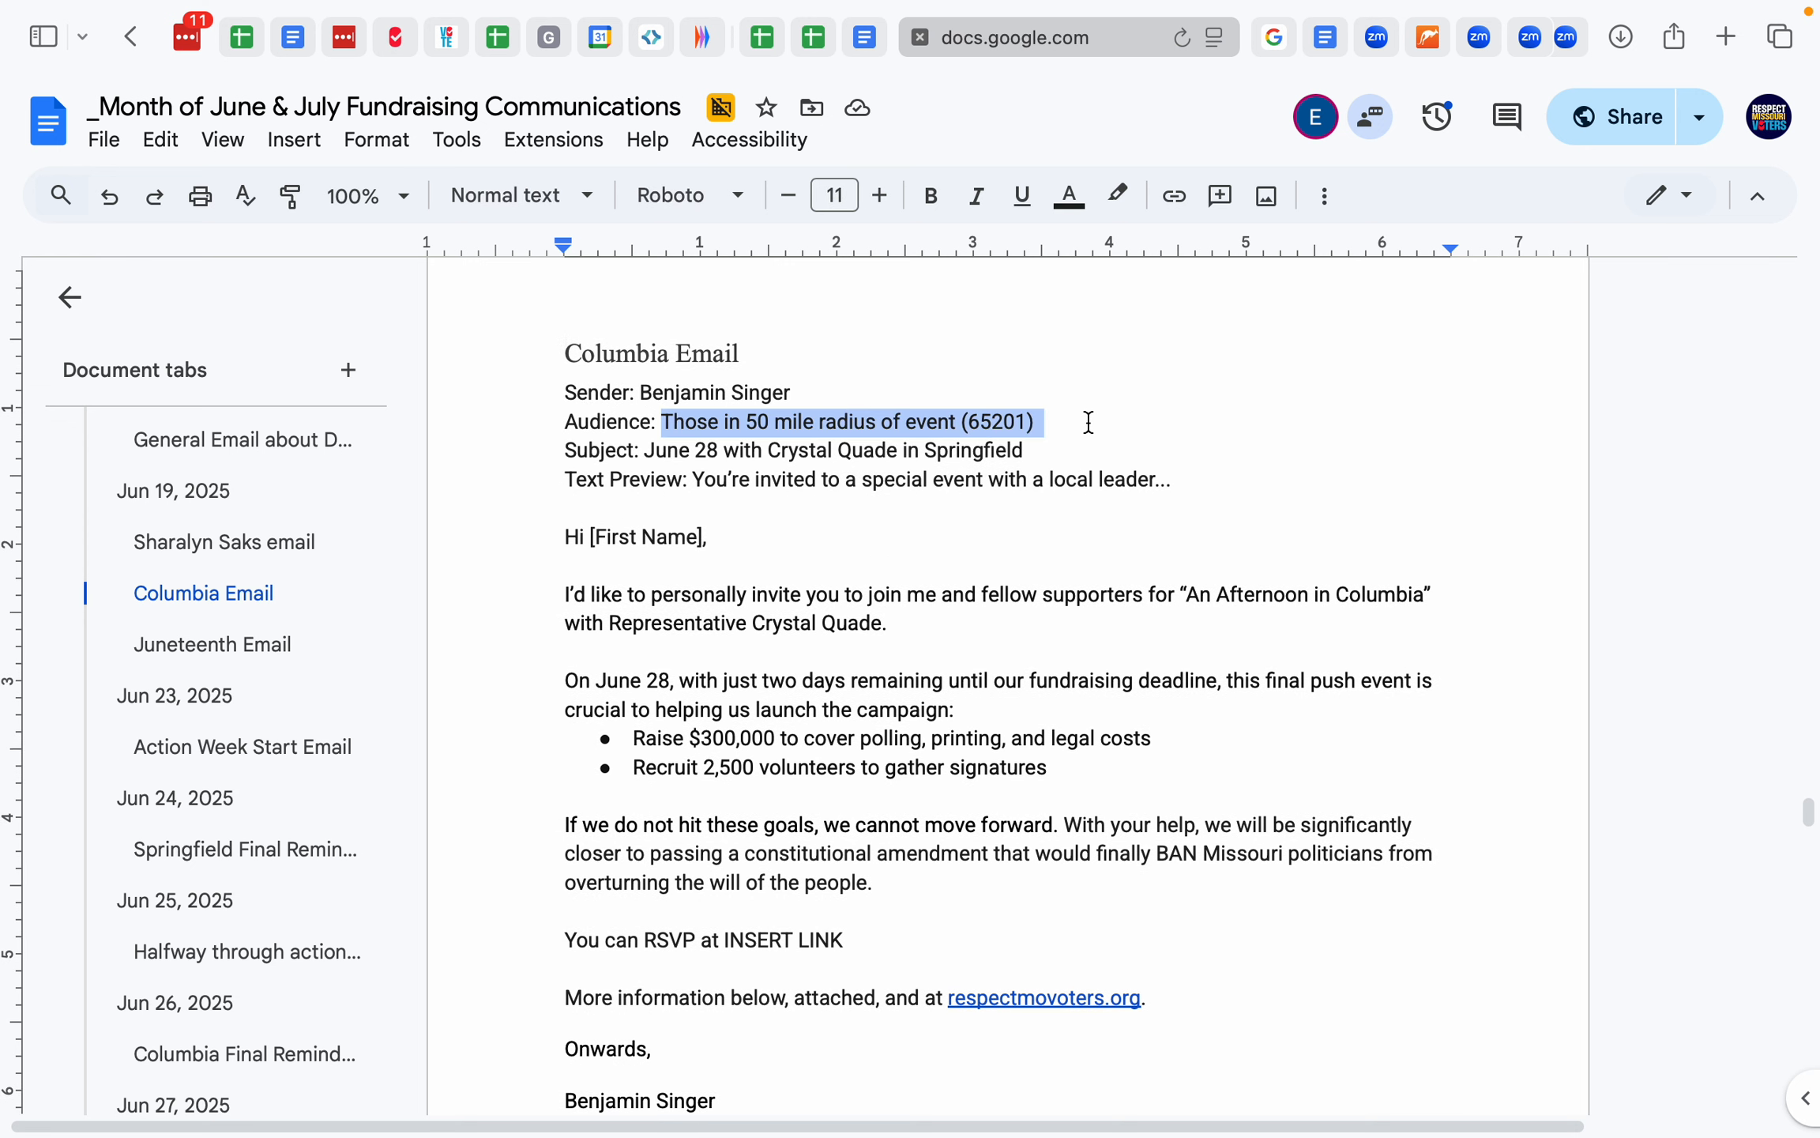
{"action": "left_click", "coordinate": [1039, 423]}
{"action": "left_click_drag", "start_coordinate": [647, 450], "coordinate": [1036, 454]}
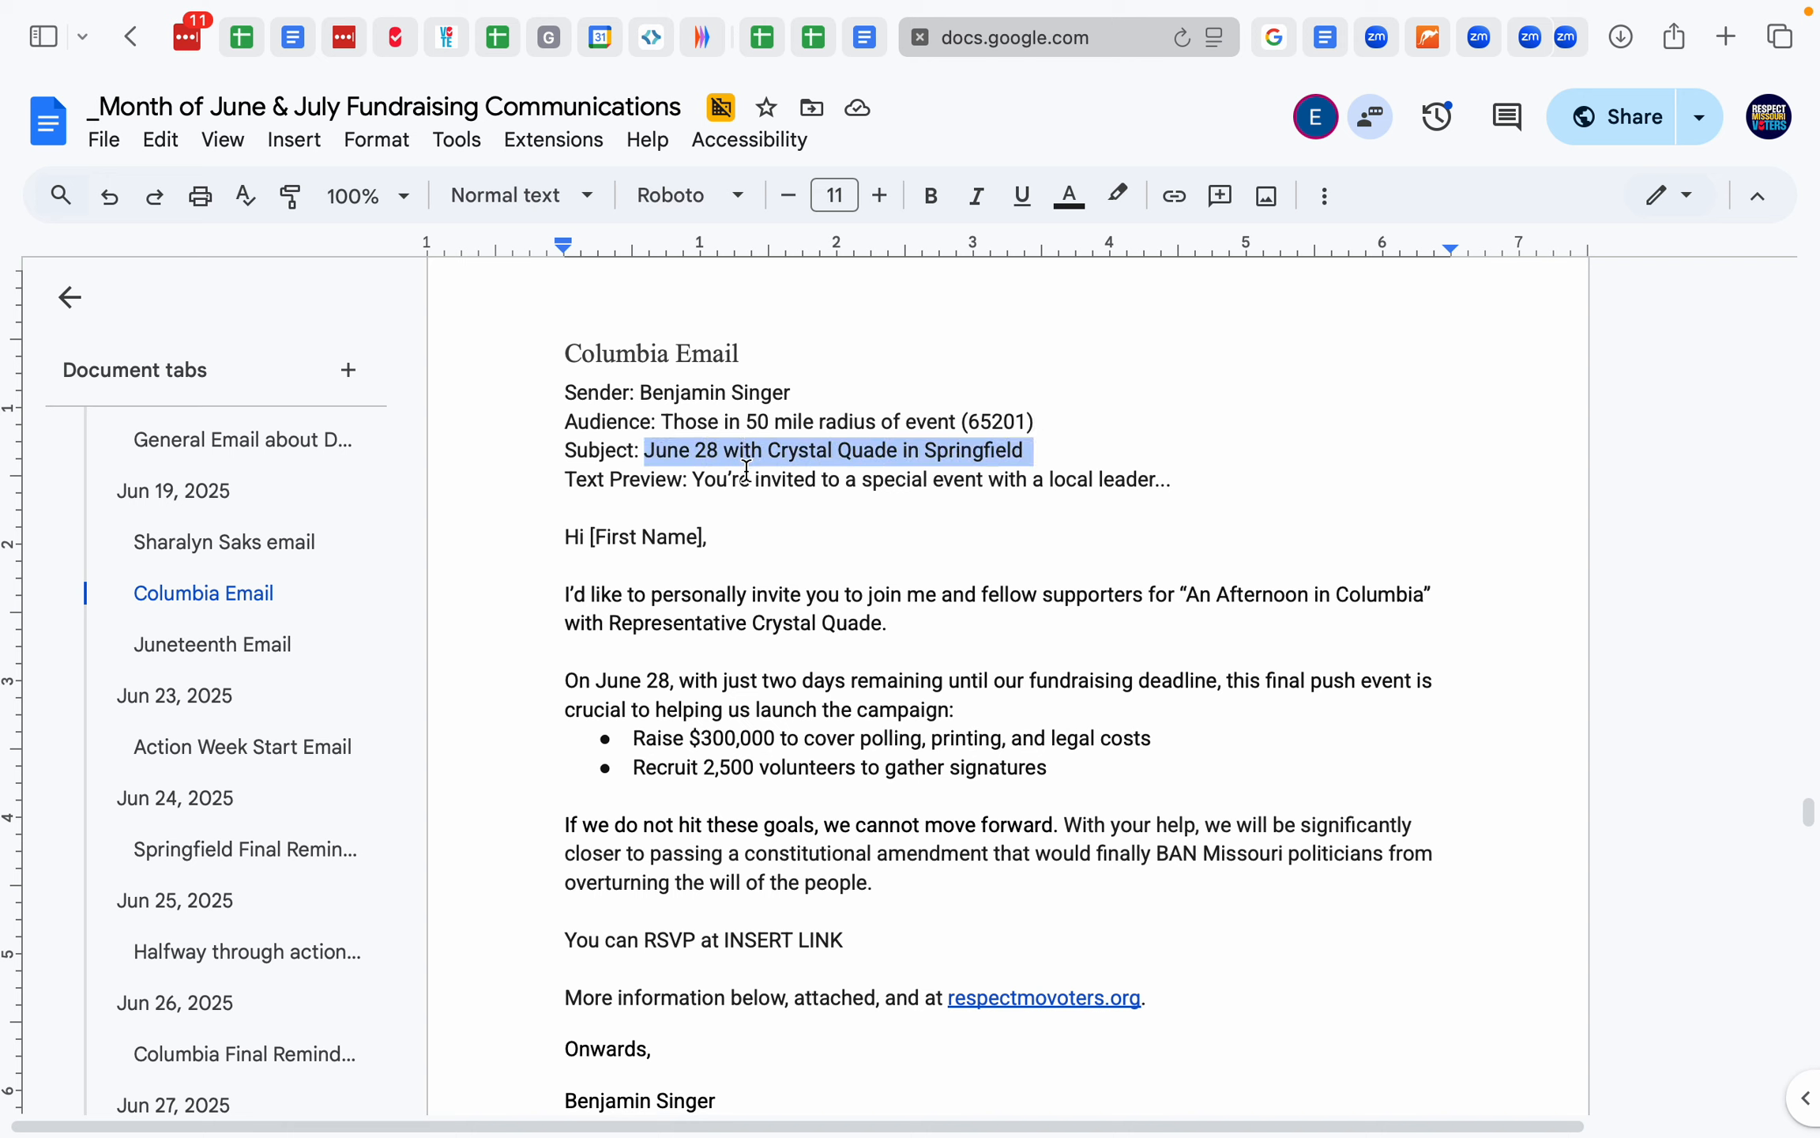
{"action": "left_click_drag", "start_coordinate": [695, 482], "coordinate": [1176, 489]}
{"action": "scroll", "coordinate": [872, 524], "scroll_direction": "down", "scroll_amount": 8}
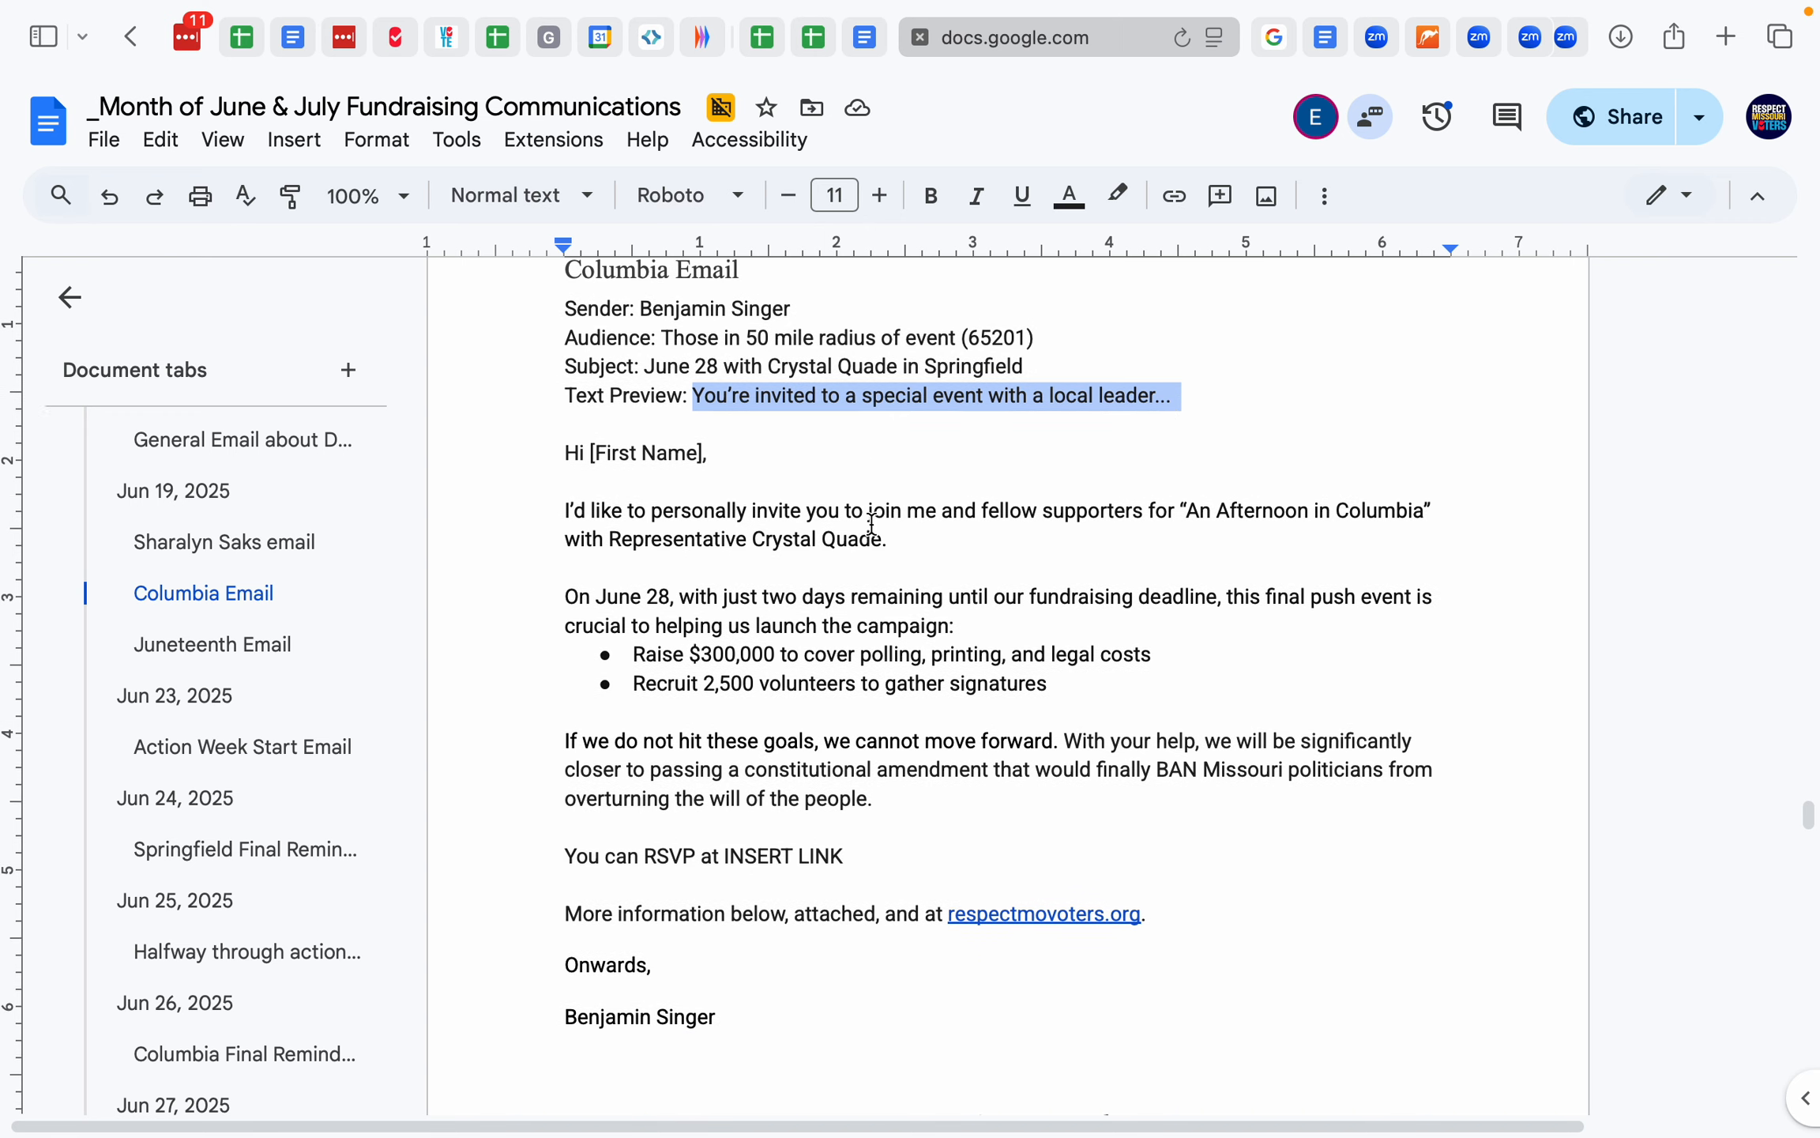
{"action": "scroll", "coordinate": [872, 524], "scroll_direction": "down", "scroll_amount": 16}
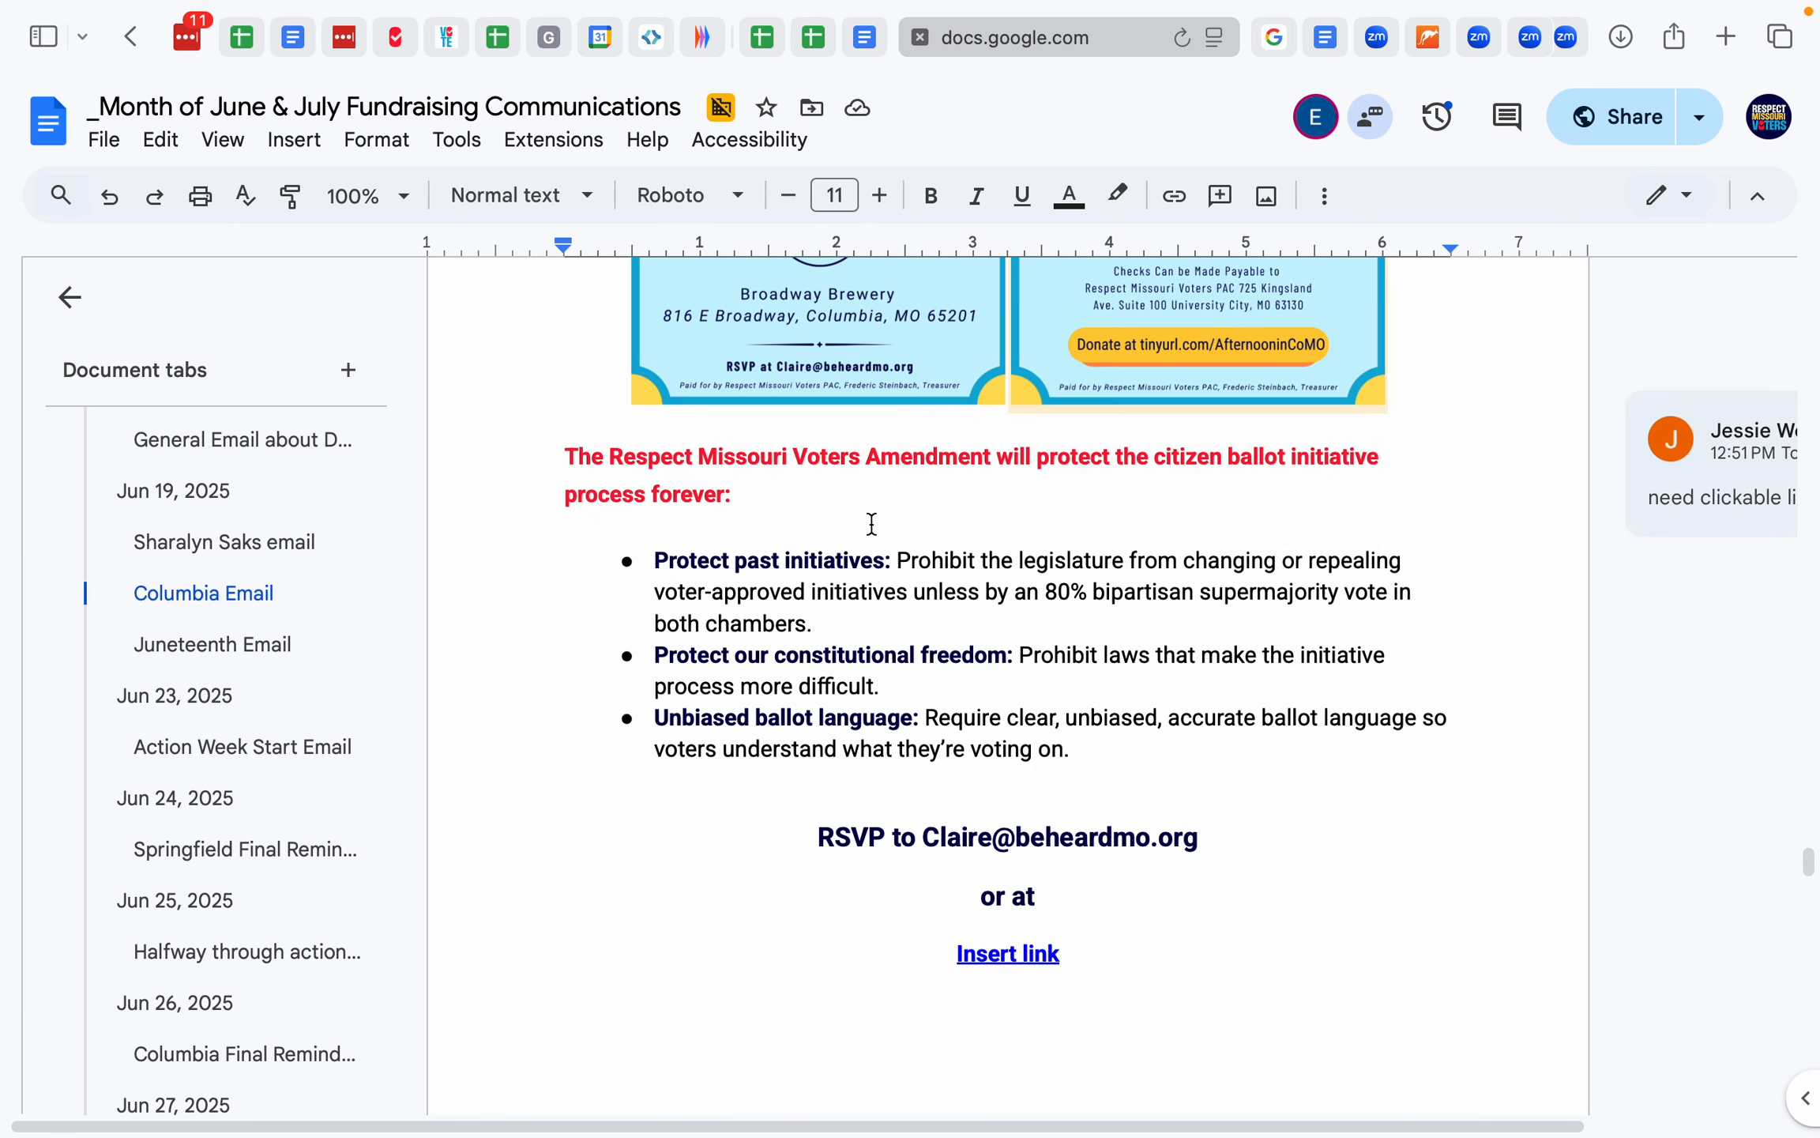
{"action": "scroll", "coordinate": [872, 524], "scroll_direction": "up", "scroll_amount": 17}
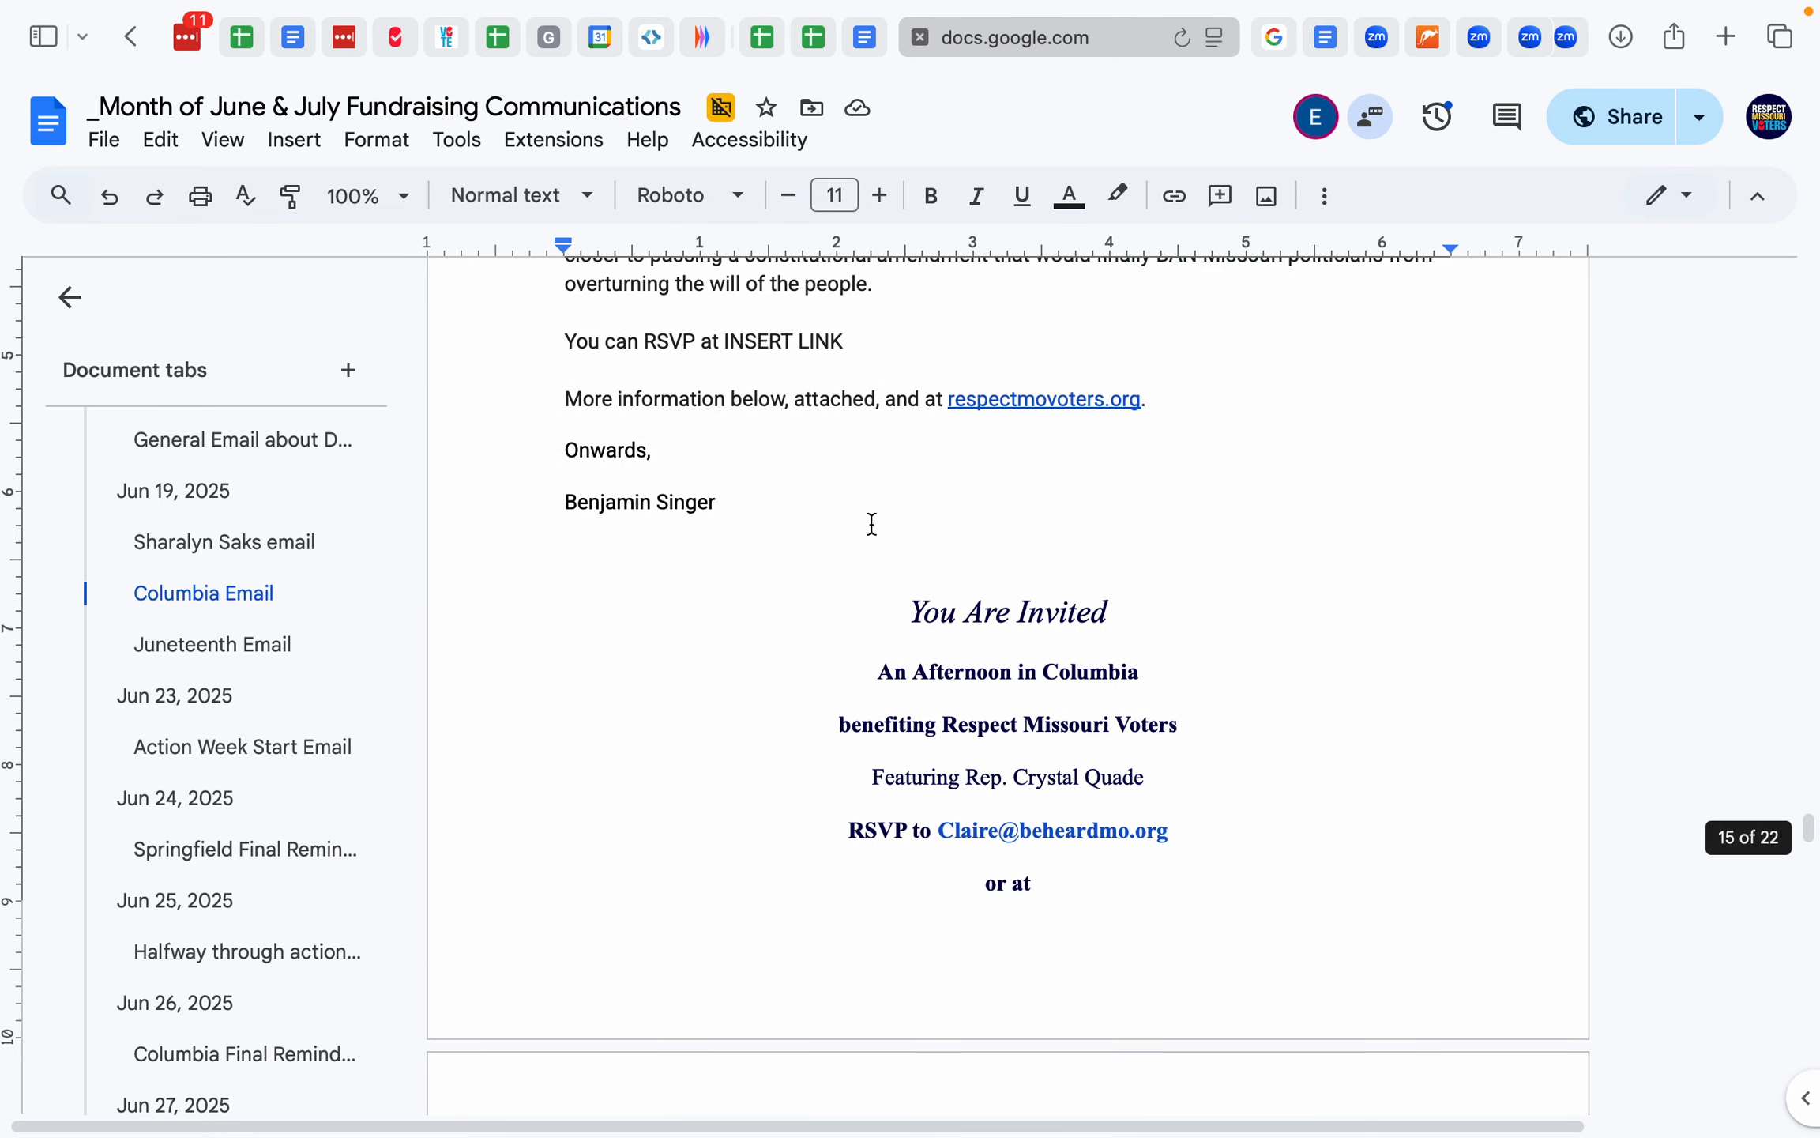
{"action": "scroll", "coordinate": [872, 524], "scroll_direction": "up", "scroll_amount": 5}
{"action": "scroll", "coordinate": [872, 524], "scroll_direction": "up", "scroll_amount": 2}
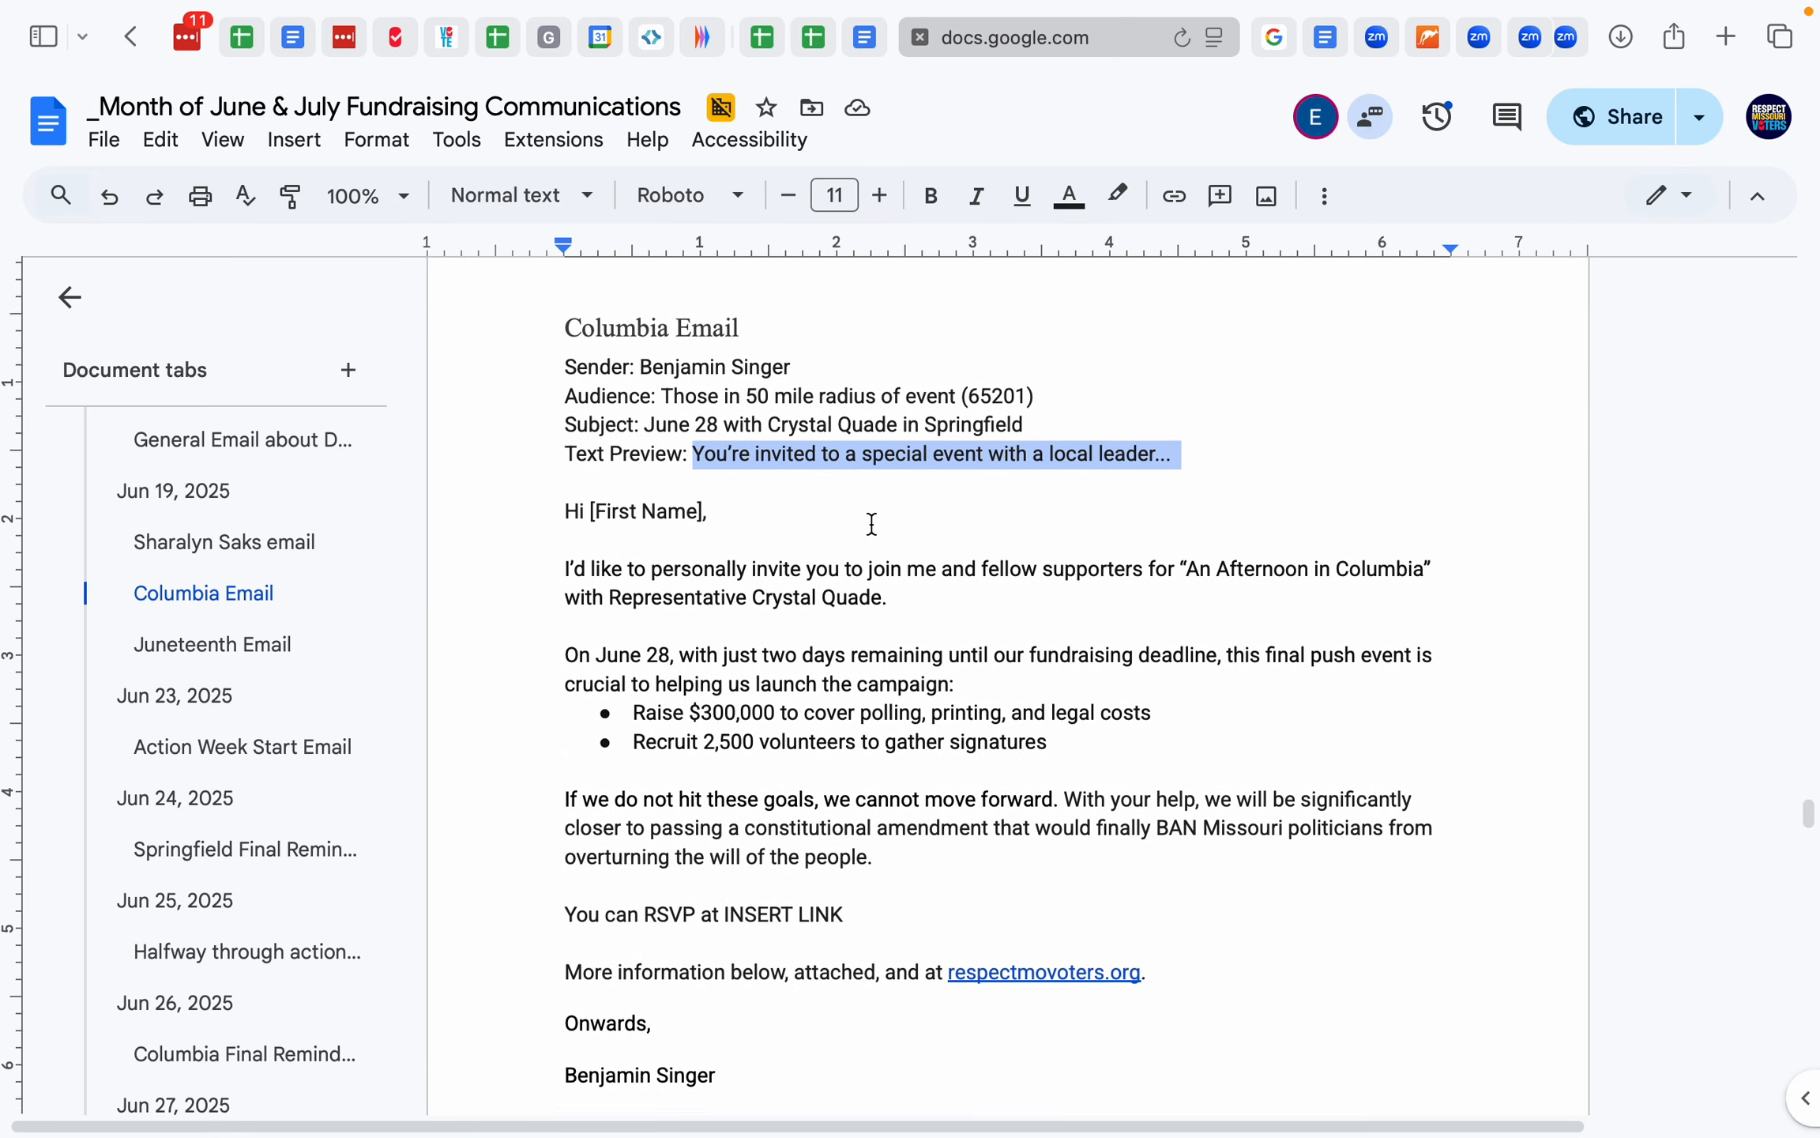
- Finish reading the Columbia Email copy, switch to Action Network and duplicate the sent June 26 Springfield event email
{"action": "scroll", "coordinate": [872, 524], "scroll_direction": "down", "scroll_amount": 1}
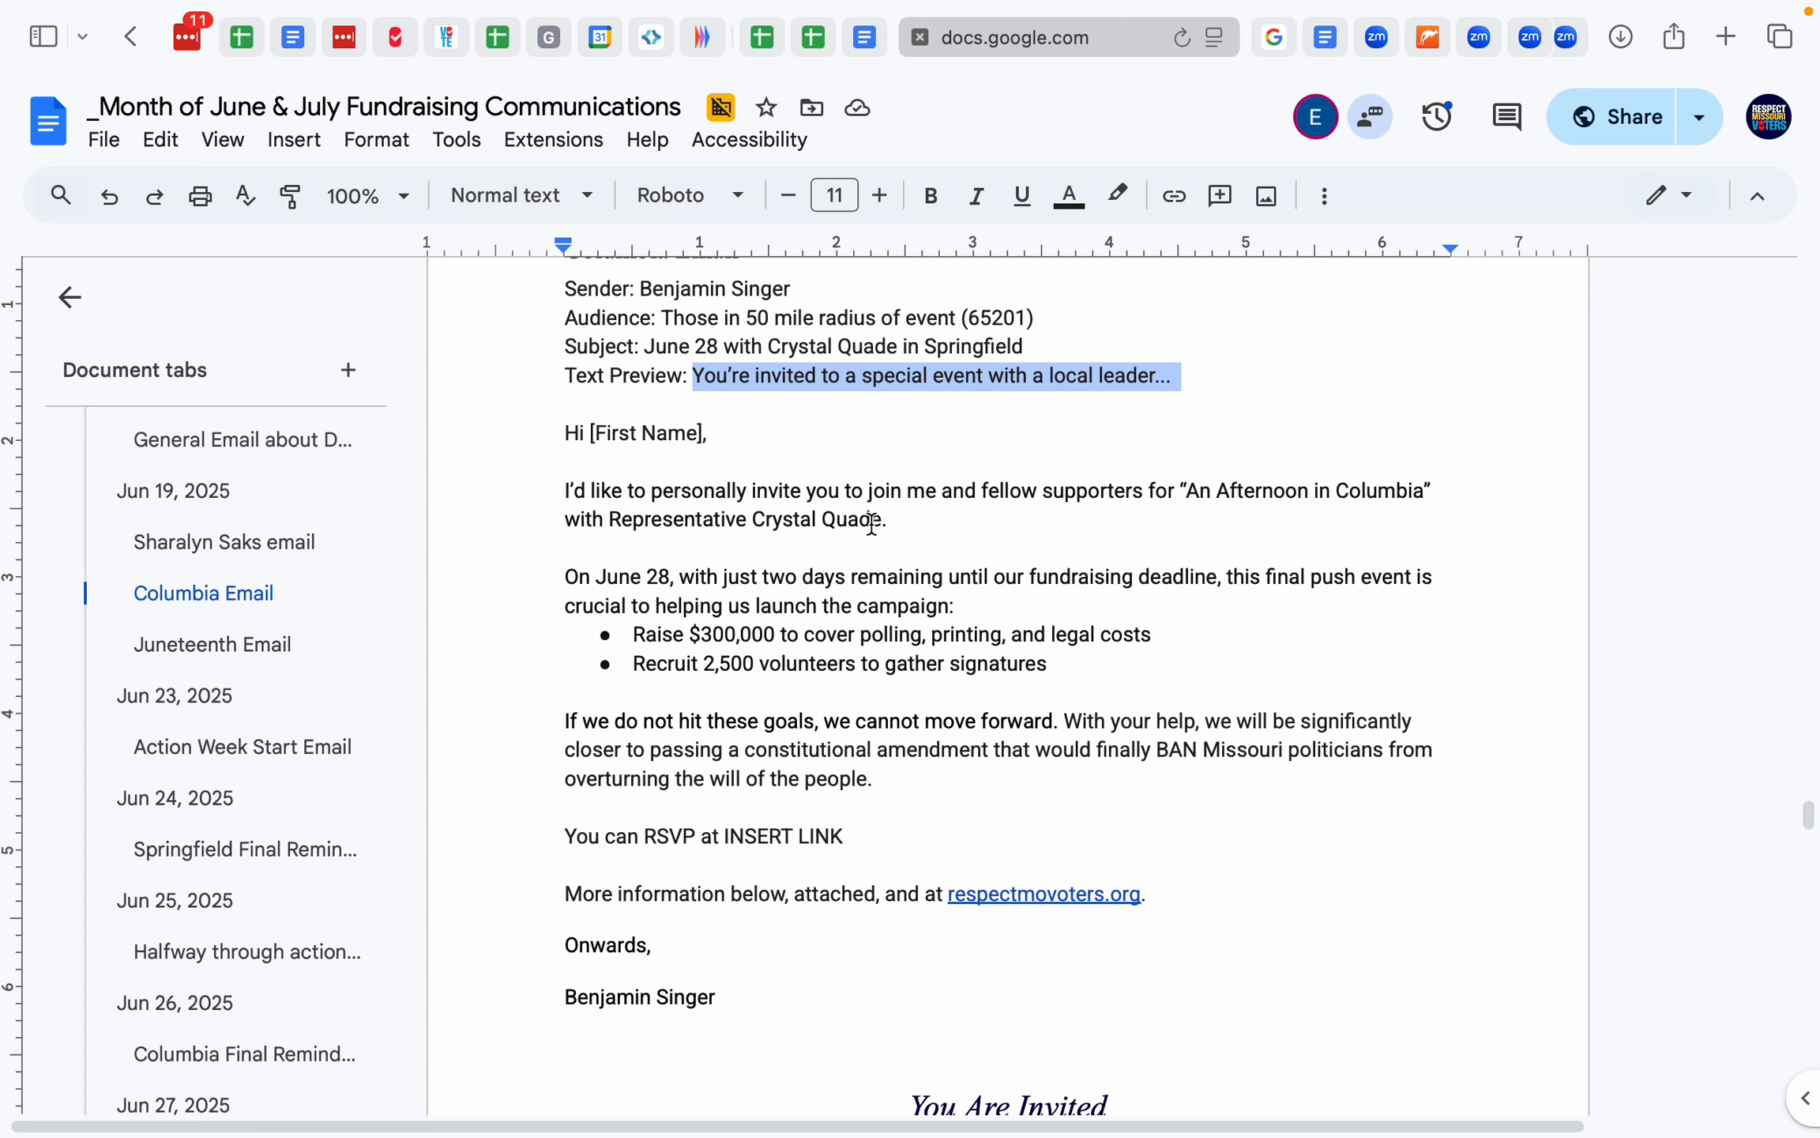
{"action": "scroll", "coordinate": [872, 523], "scroll_direction": "down", "scroll_amount": 11}
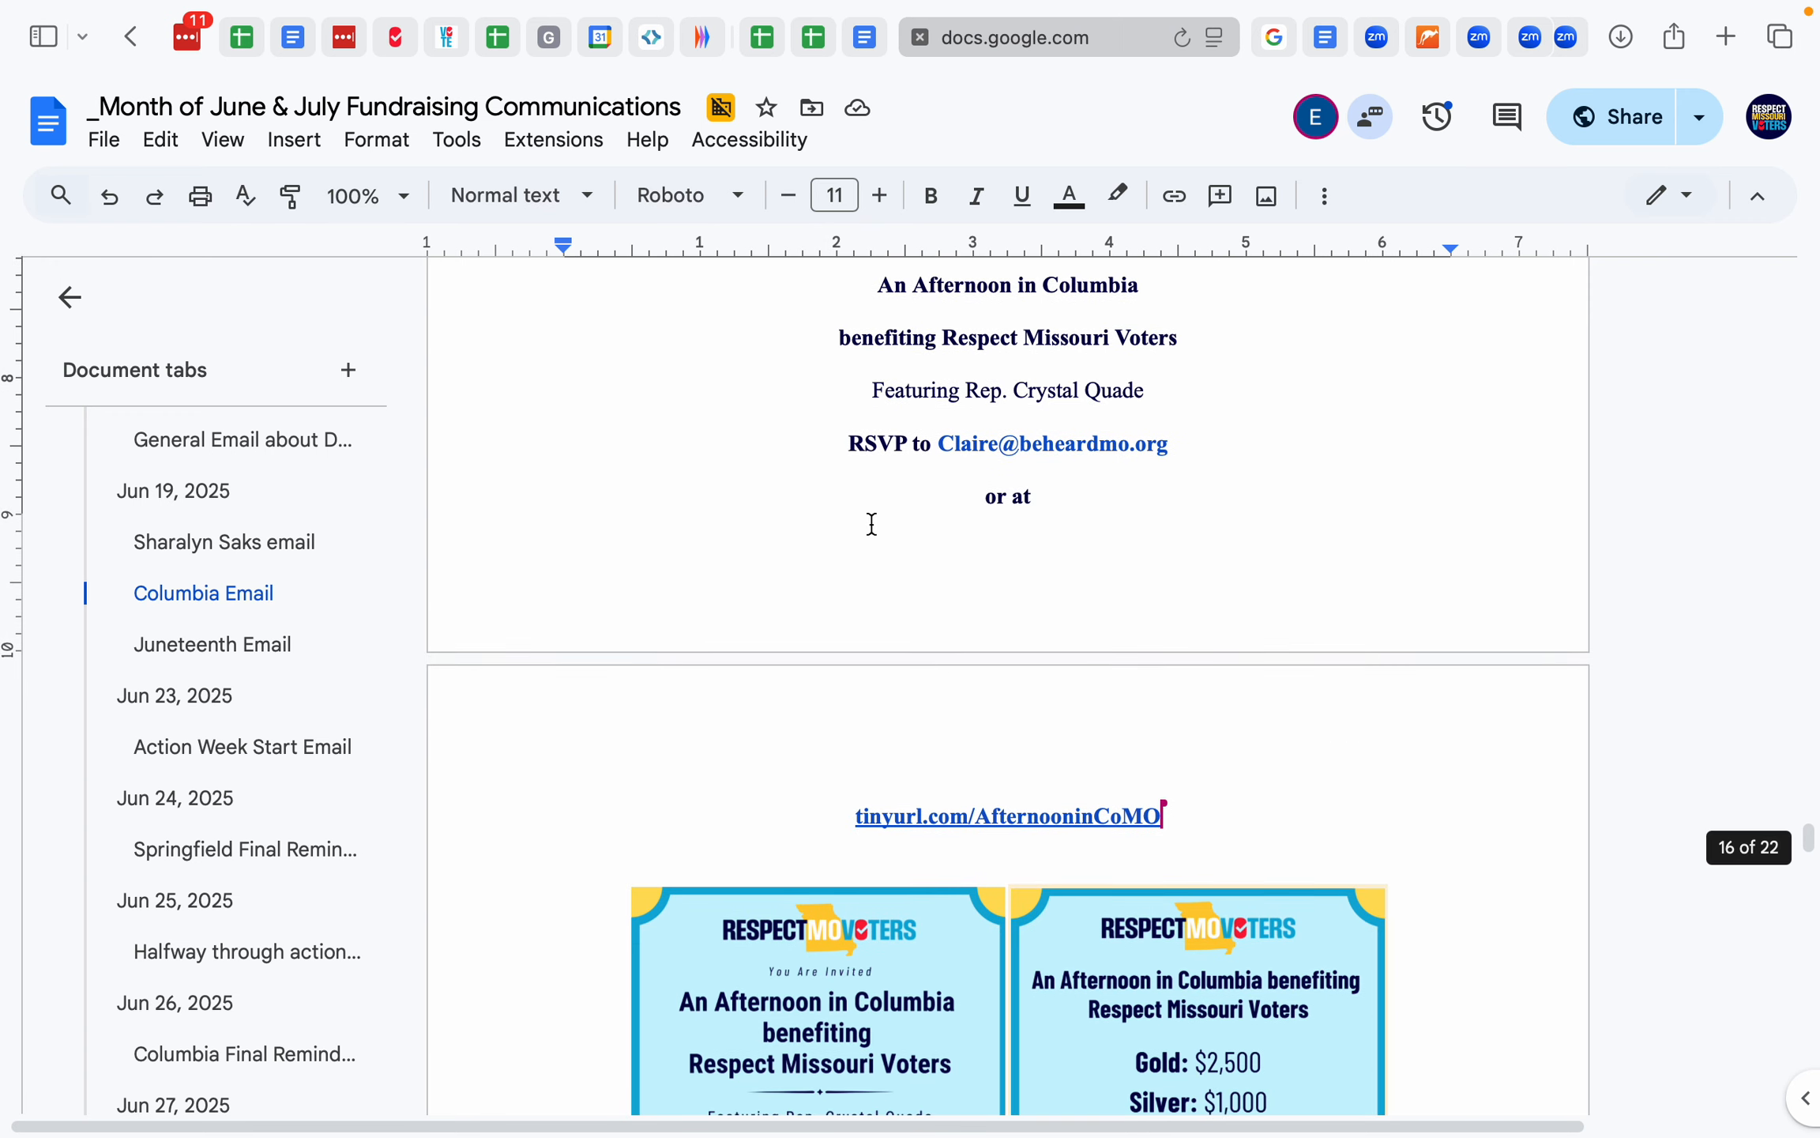
{"action": "scroll", "coordinate": [872, 524], "scroll_direction": "up", "scroll_amount": 2}
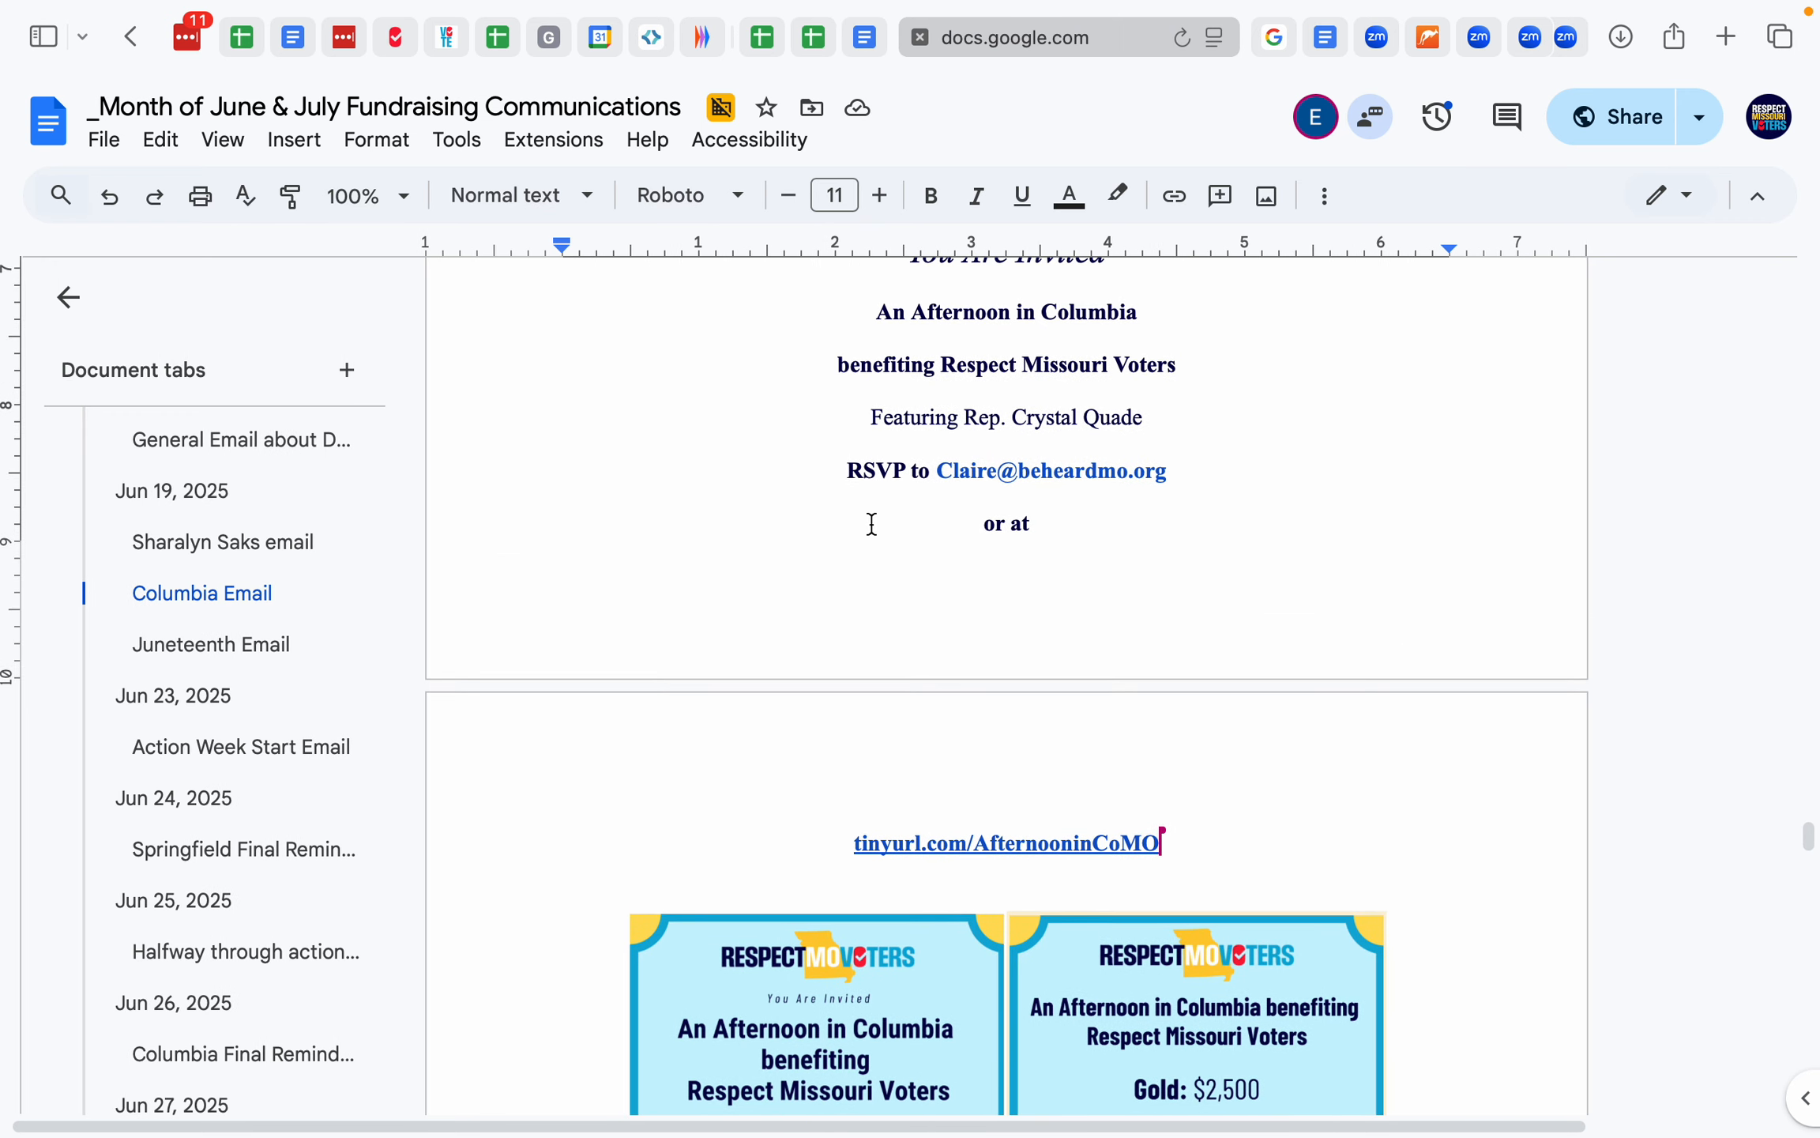
{"action": "scroll", "coordinate": [872, 524], "scroll_direction": "up", "scroll_amount": 8}
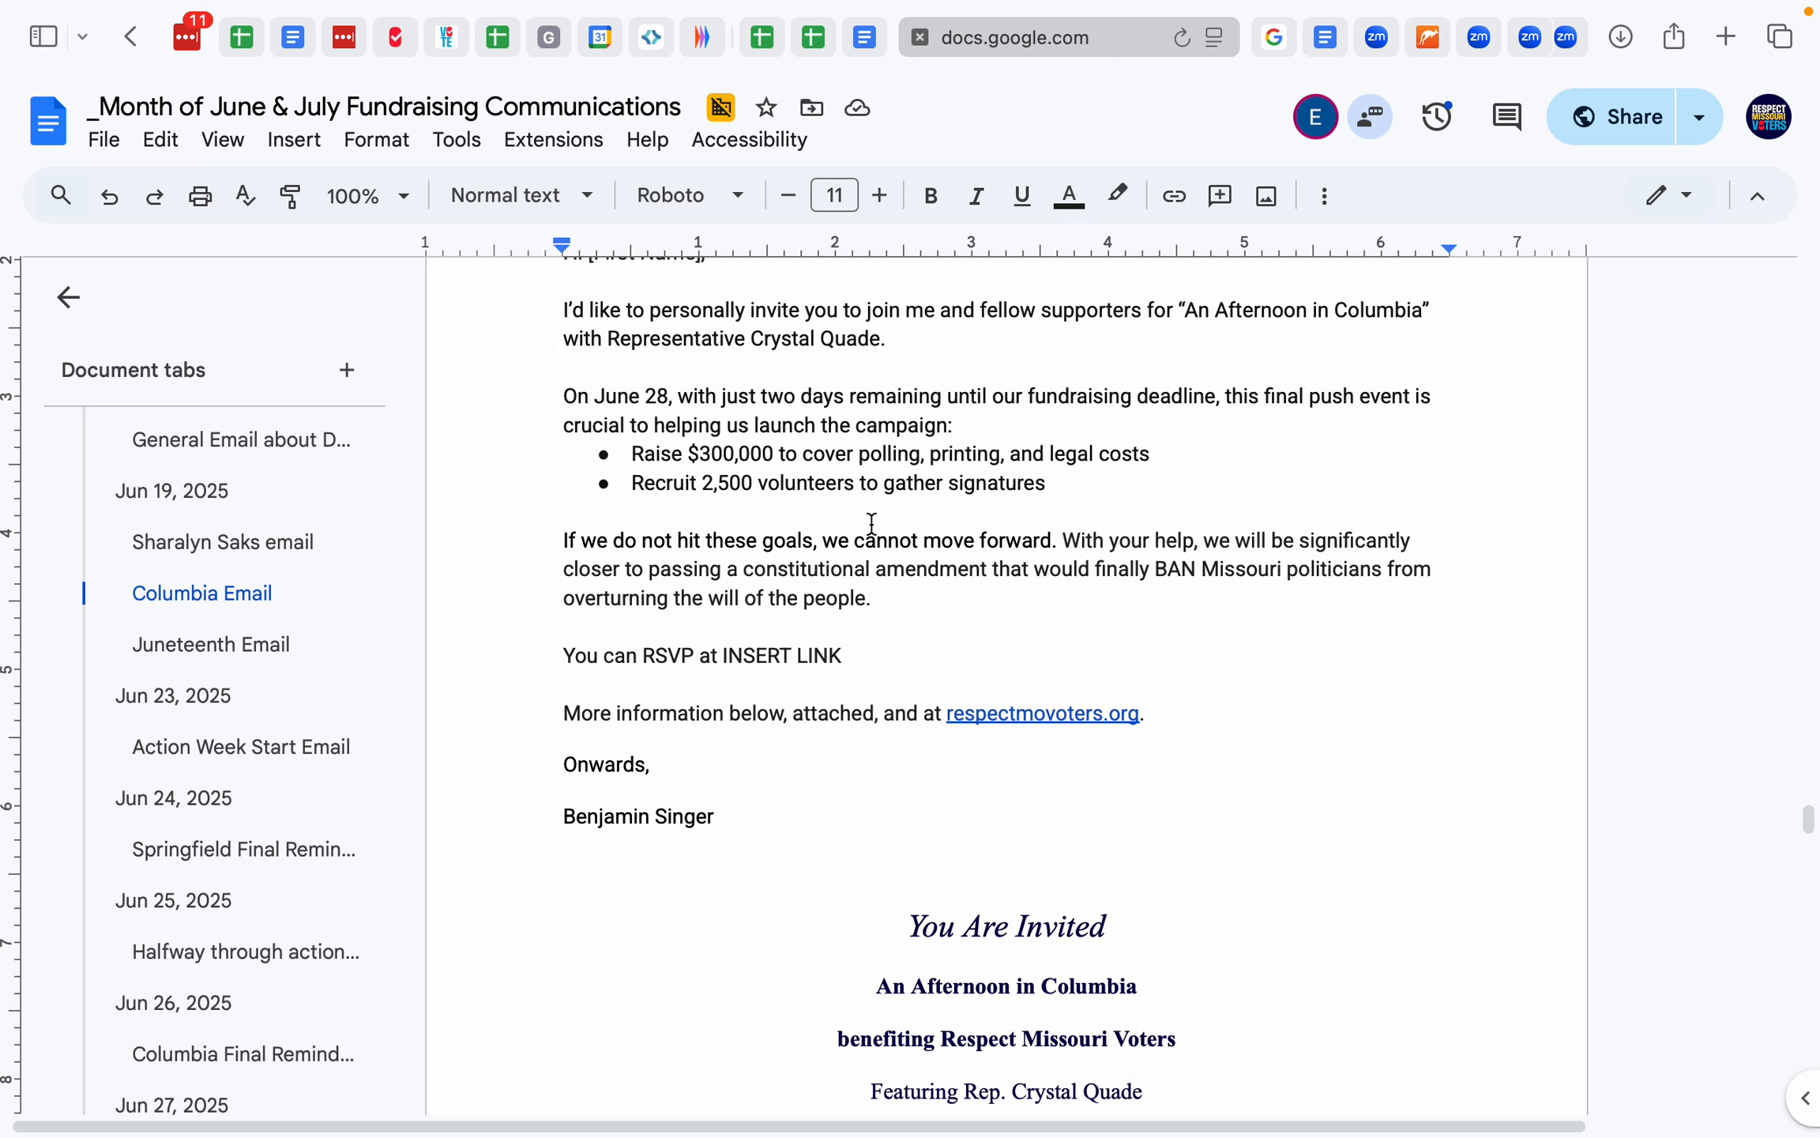
{"action": "left_click", "coordinate": [702, 39]}
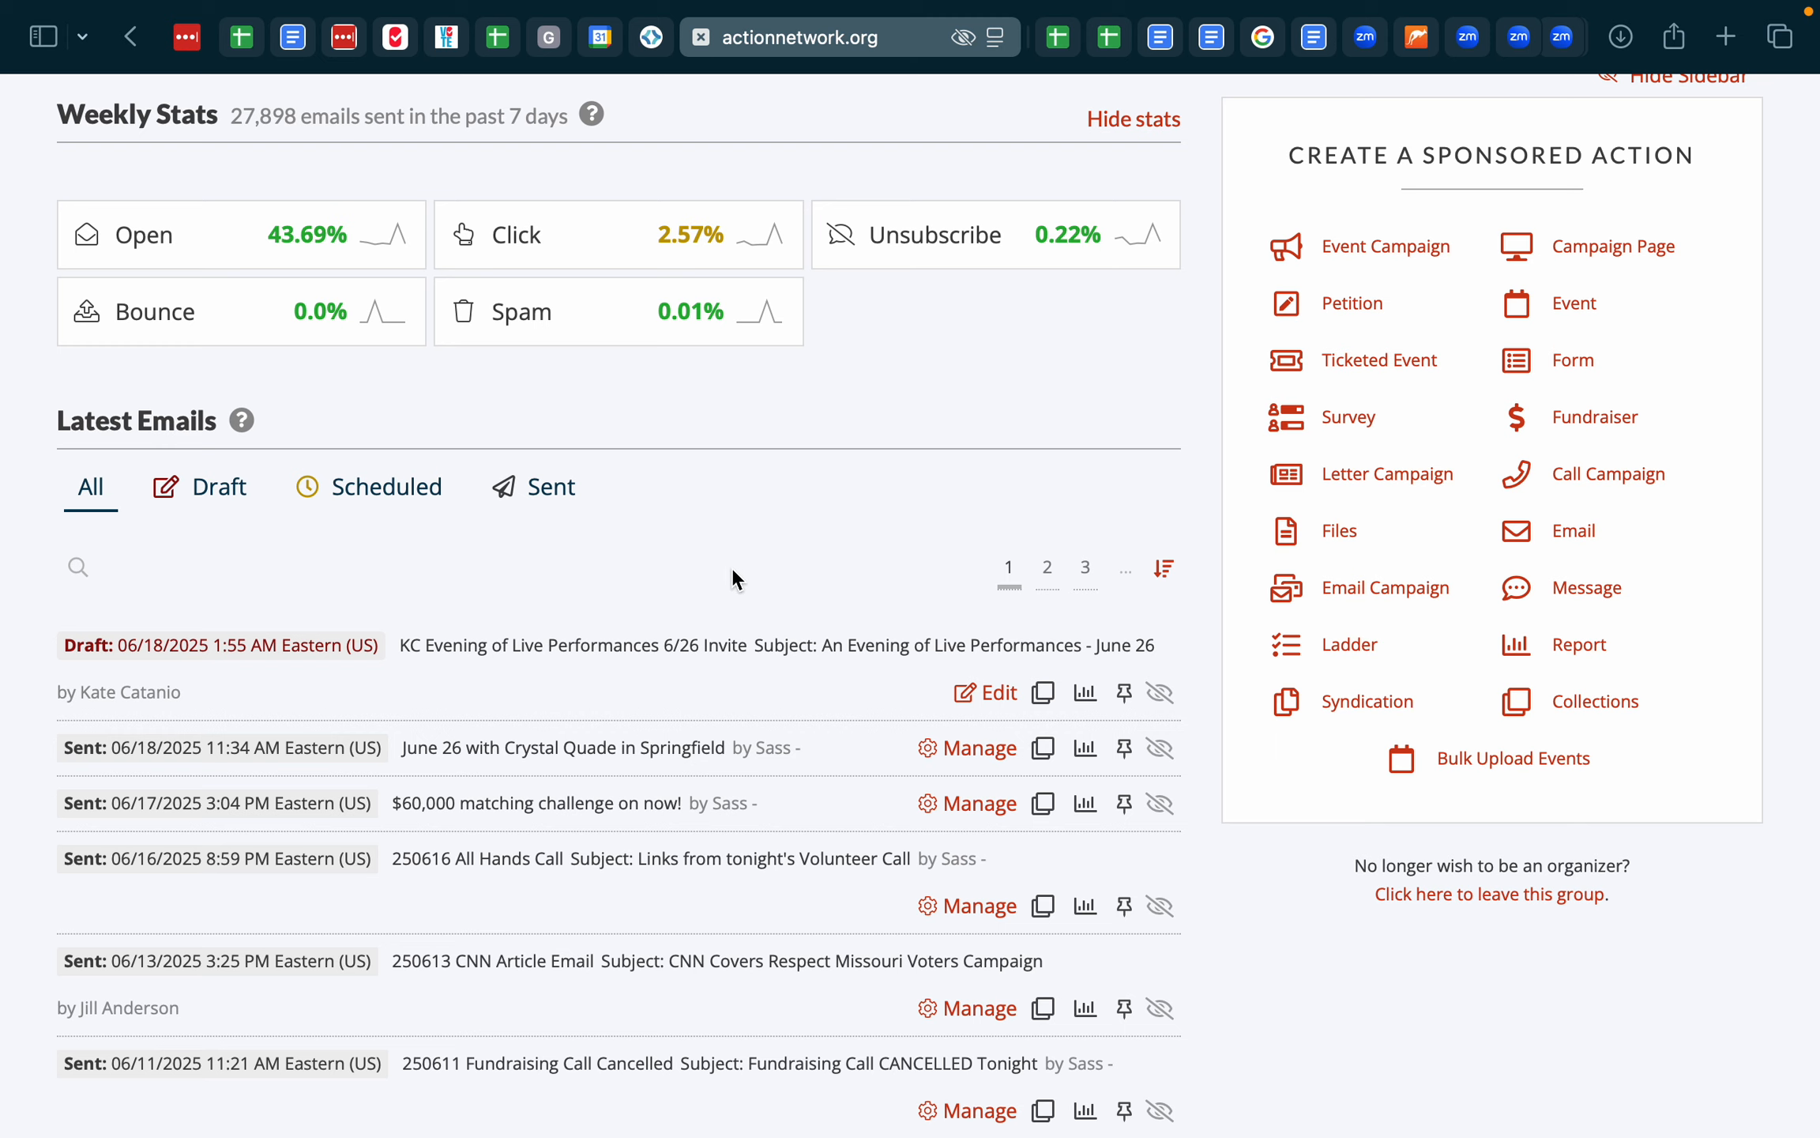
{"action": "left_click_drag", "start_coordinate": [405, 749], "coordinate": [621, 754]}
{"action": "left_click", "coordinate": [679, 750]}
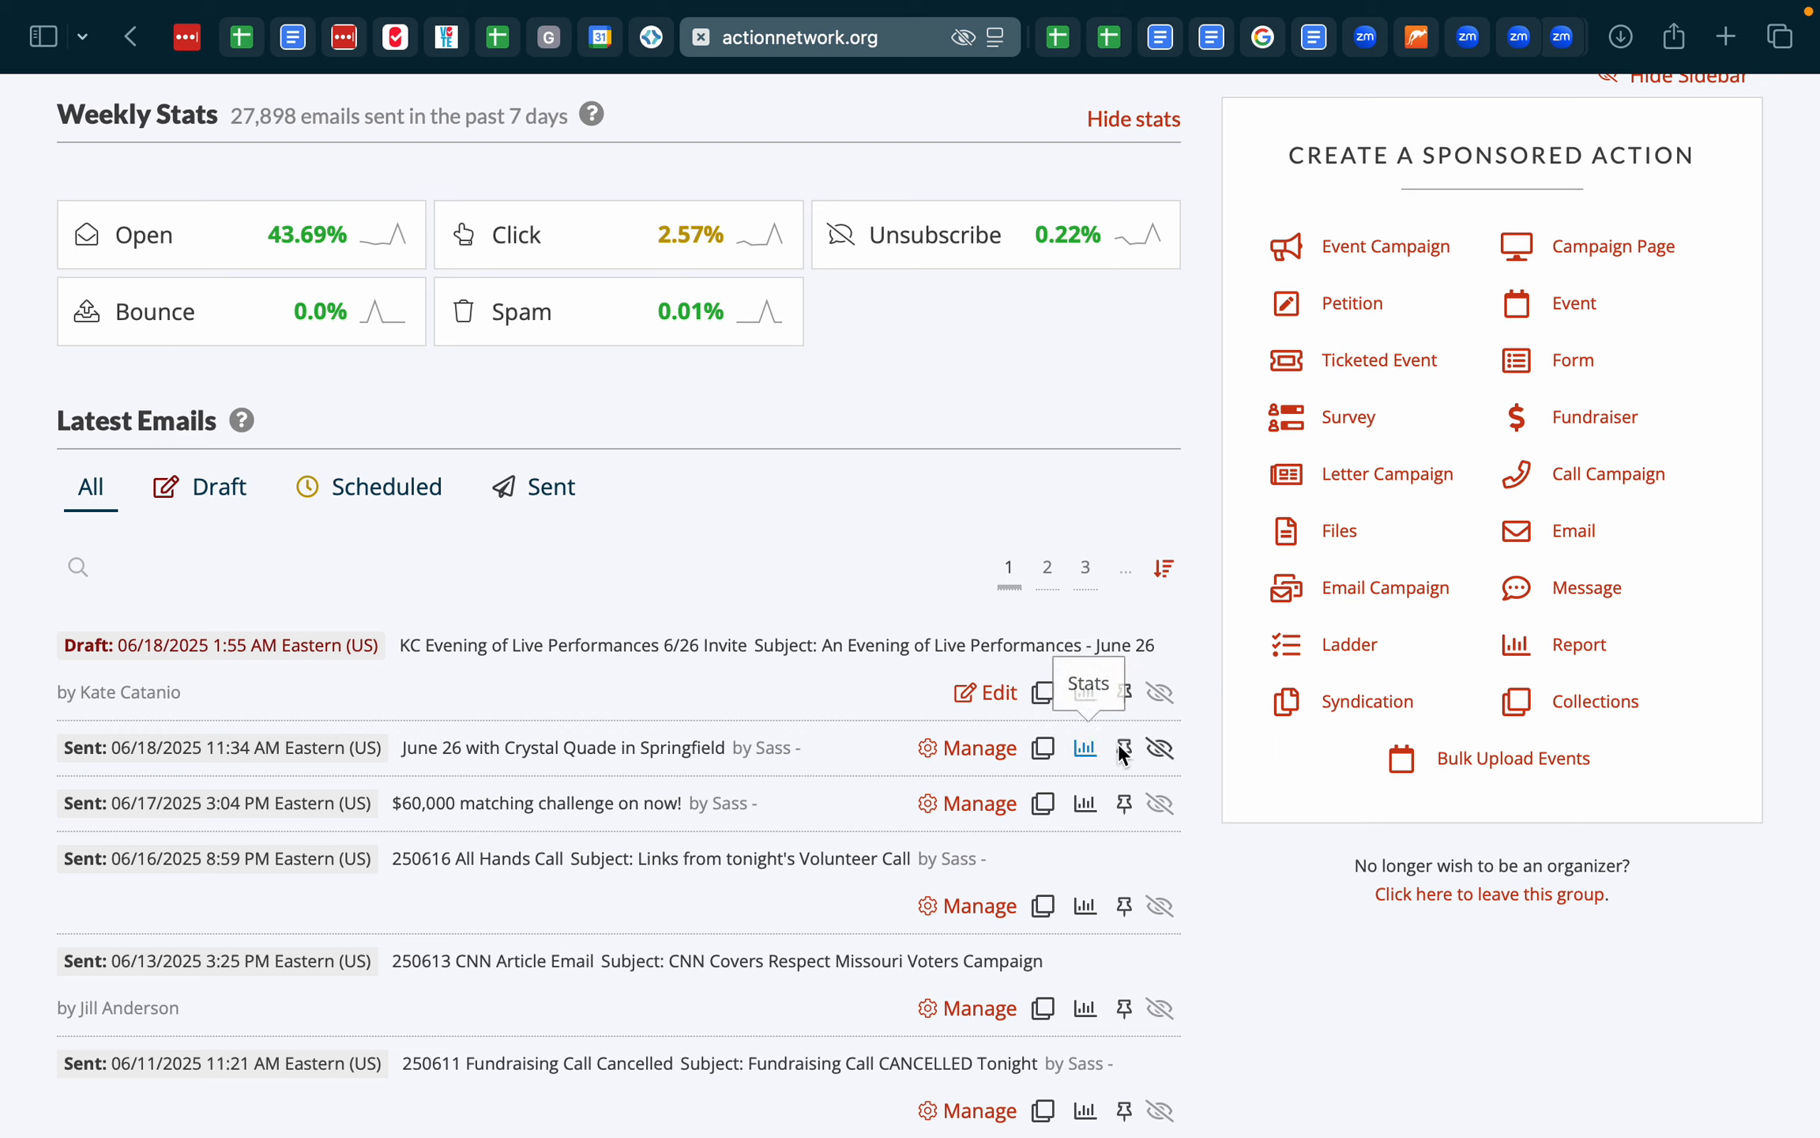
{"action": "left_click", "coordinate": [1045, 749]}
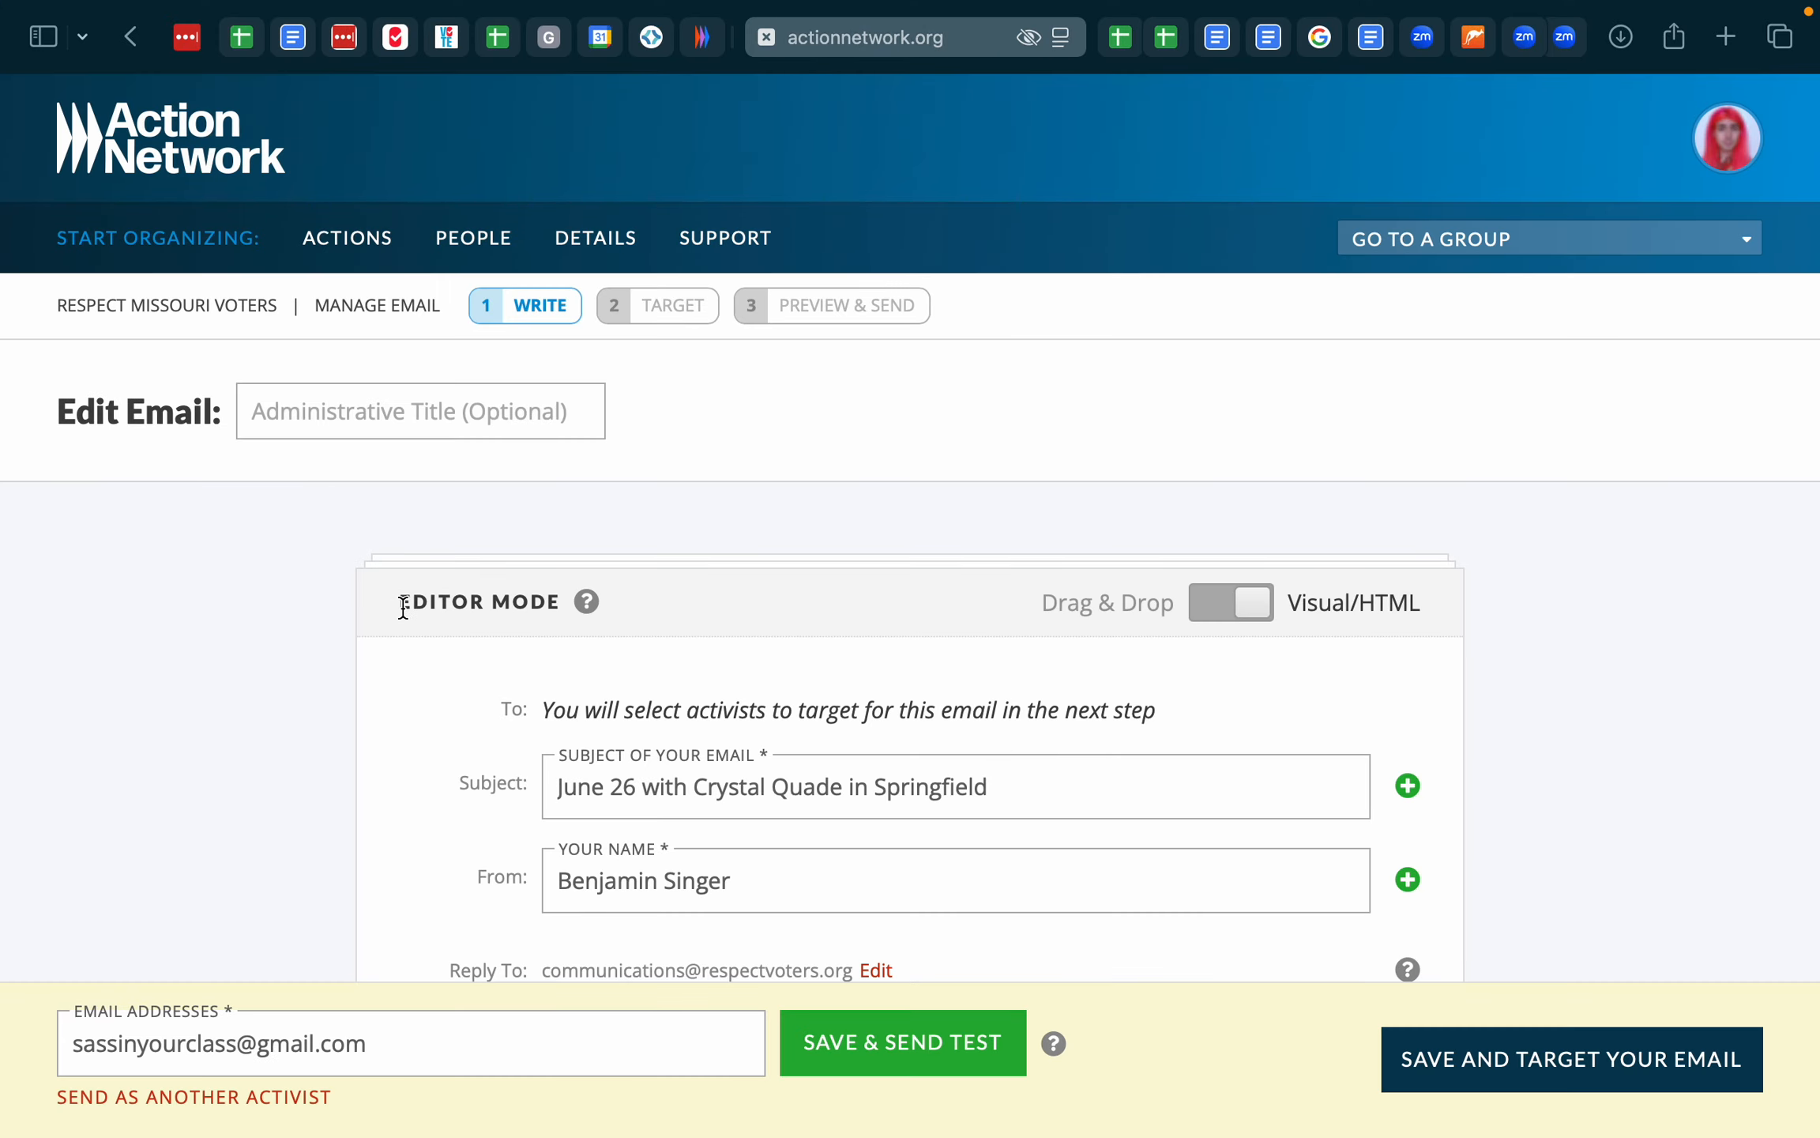
- Save the duplicated email through to its targeting stage, examine the targeting options and return to the writing stage
{"action": "scroll", "coordinate": [399, 610], "scroll_direction": "down", "scroll_amount": 5}
{"action": "scroll", "coordinate": [398, 610], "scroll_direction": "up", "scroll_amount": 5}
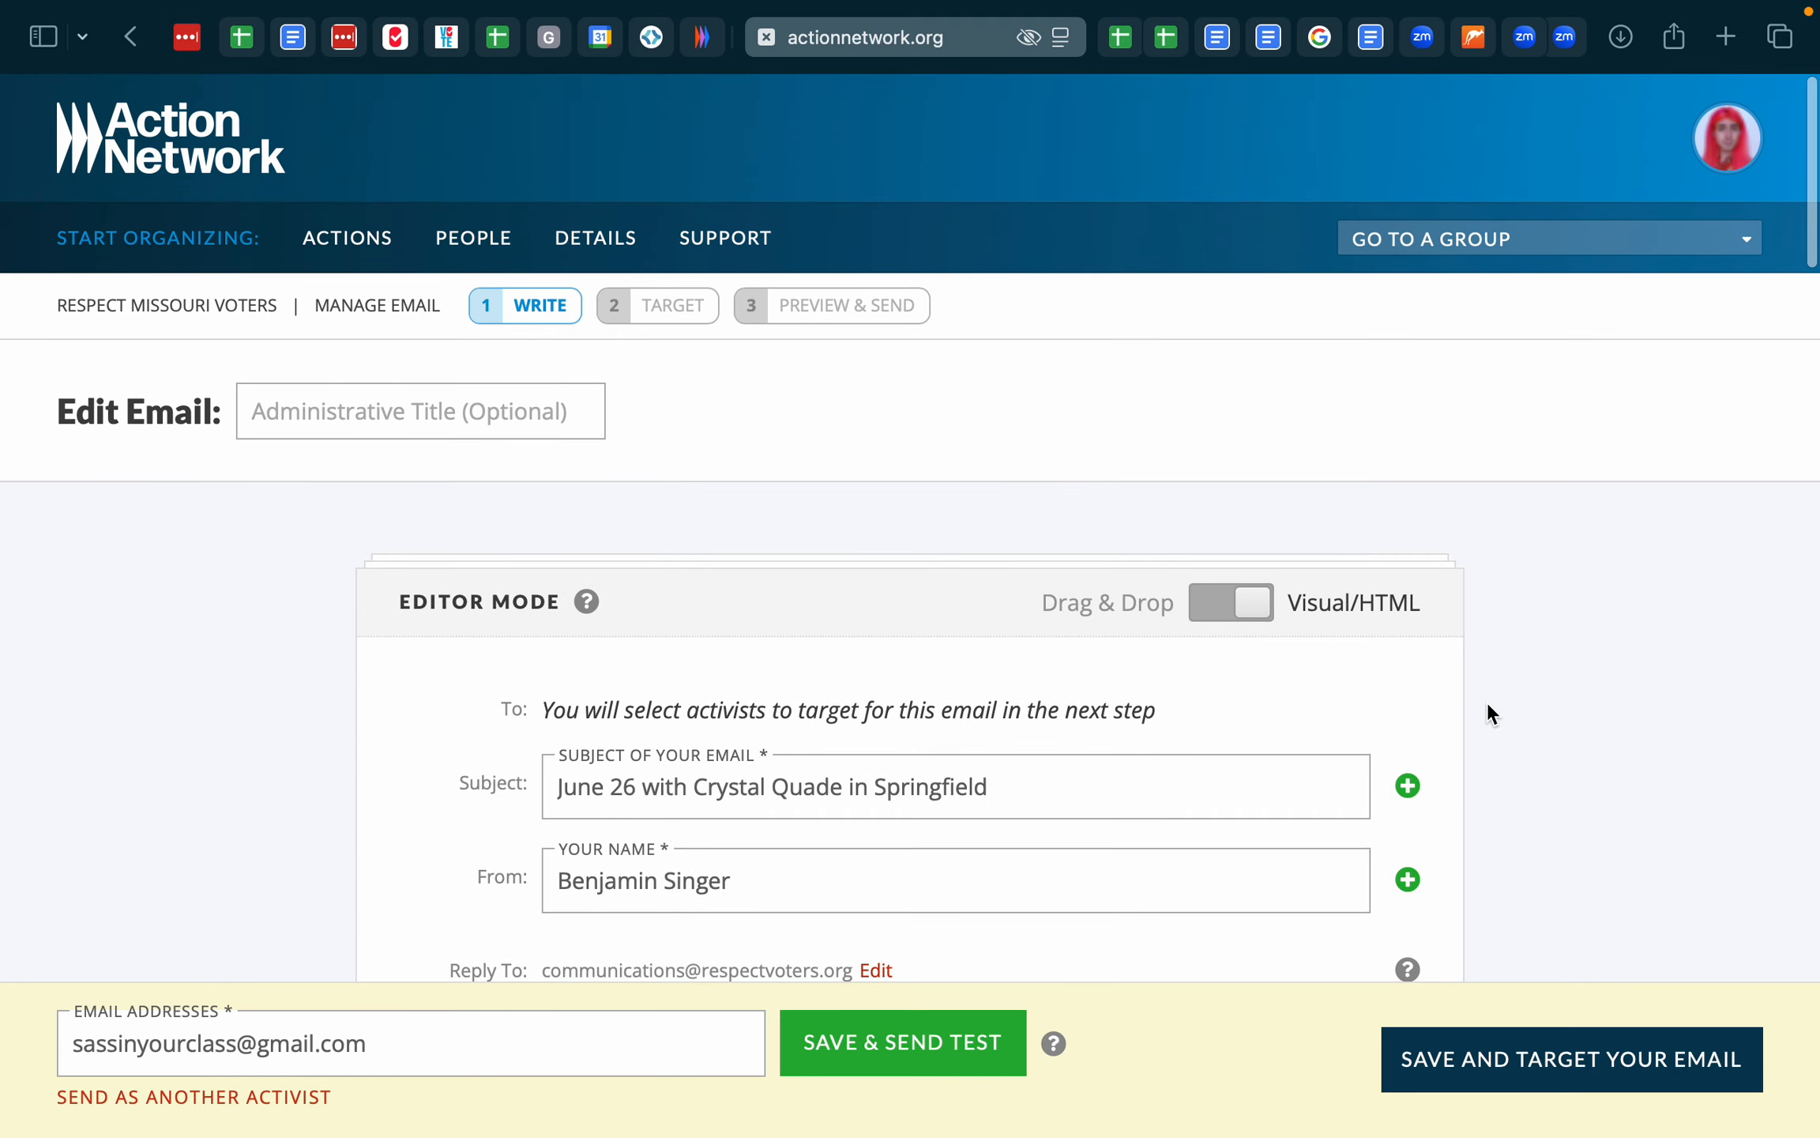
{"action": "left_click", "coordinate": [1516, 1074]}
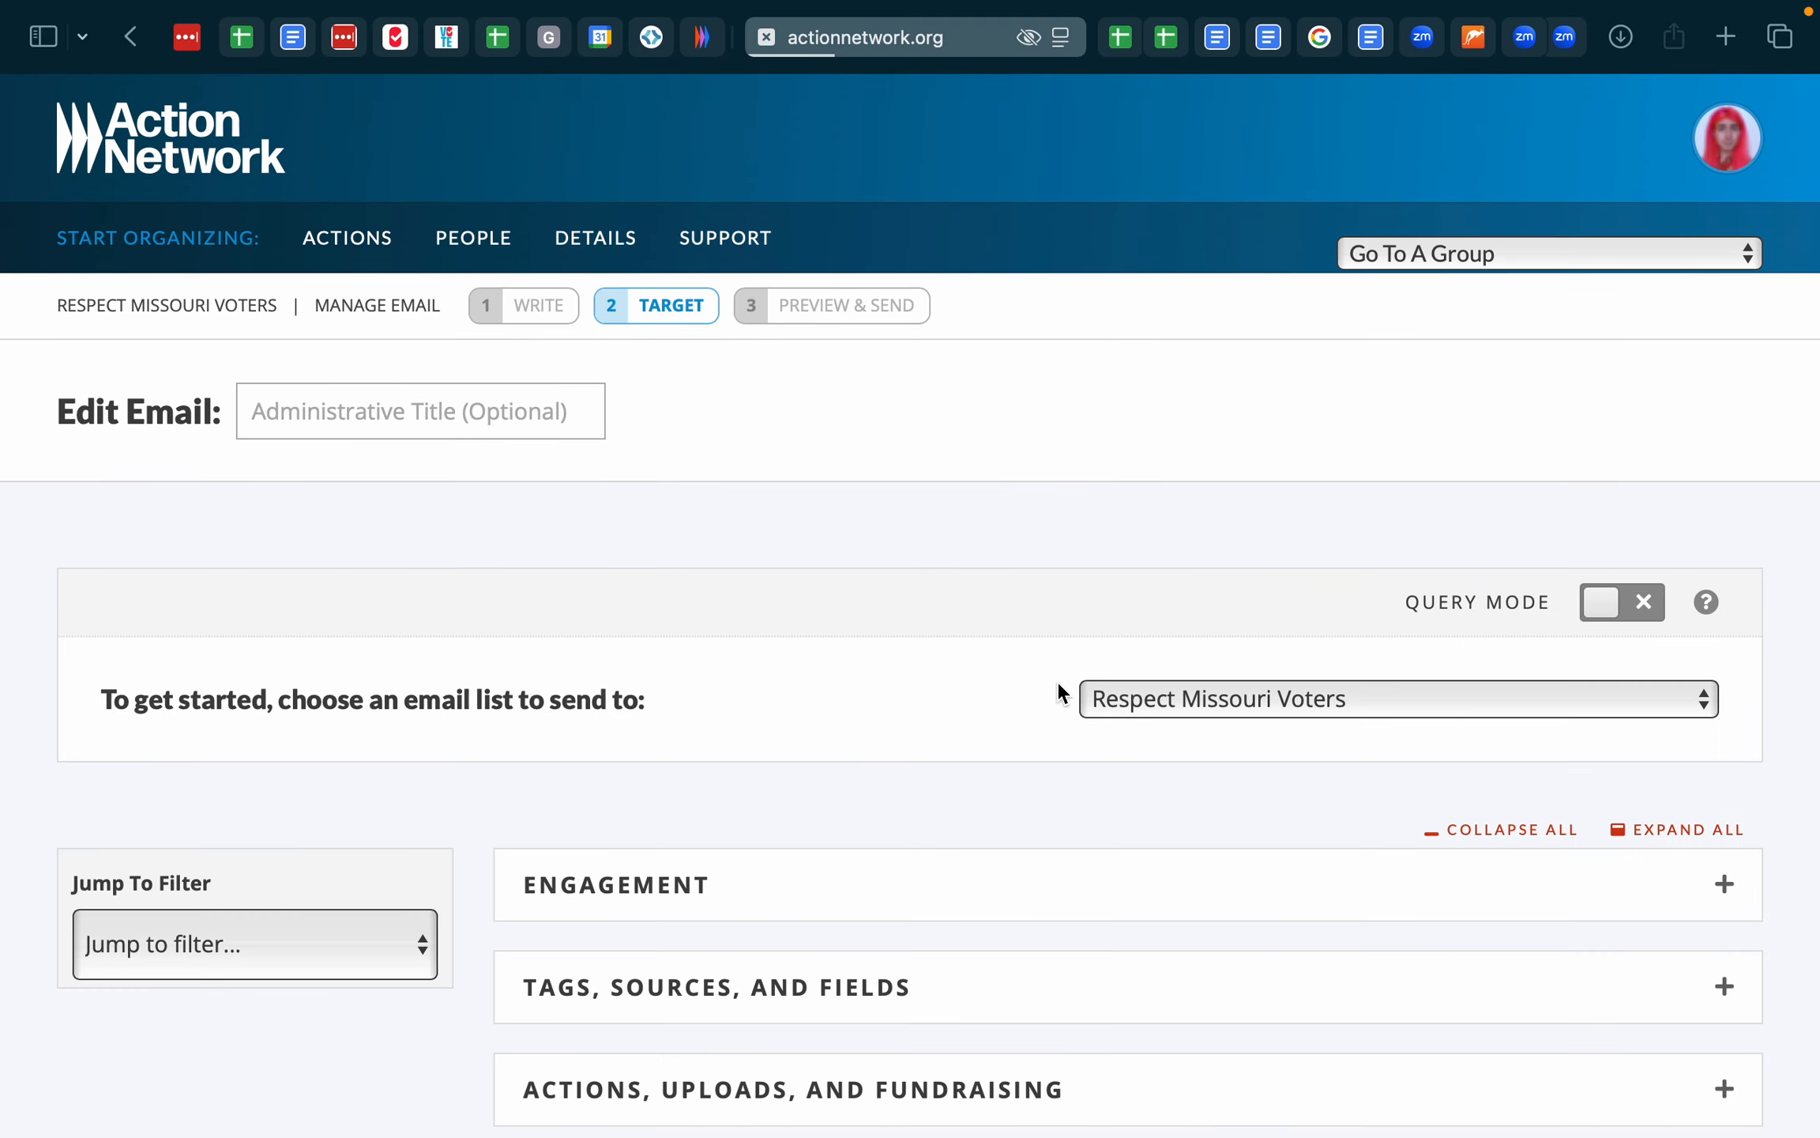
{"action": "scroll", "coordinate": [1058, 691], "scroll_direction": "down", "scroll_amount": 15}
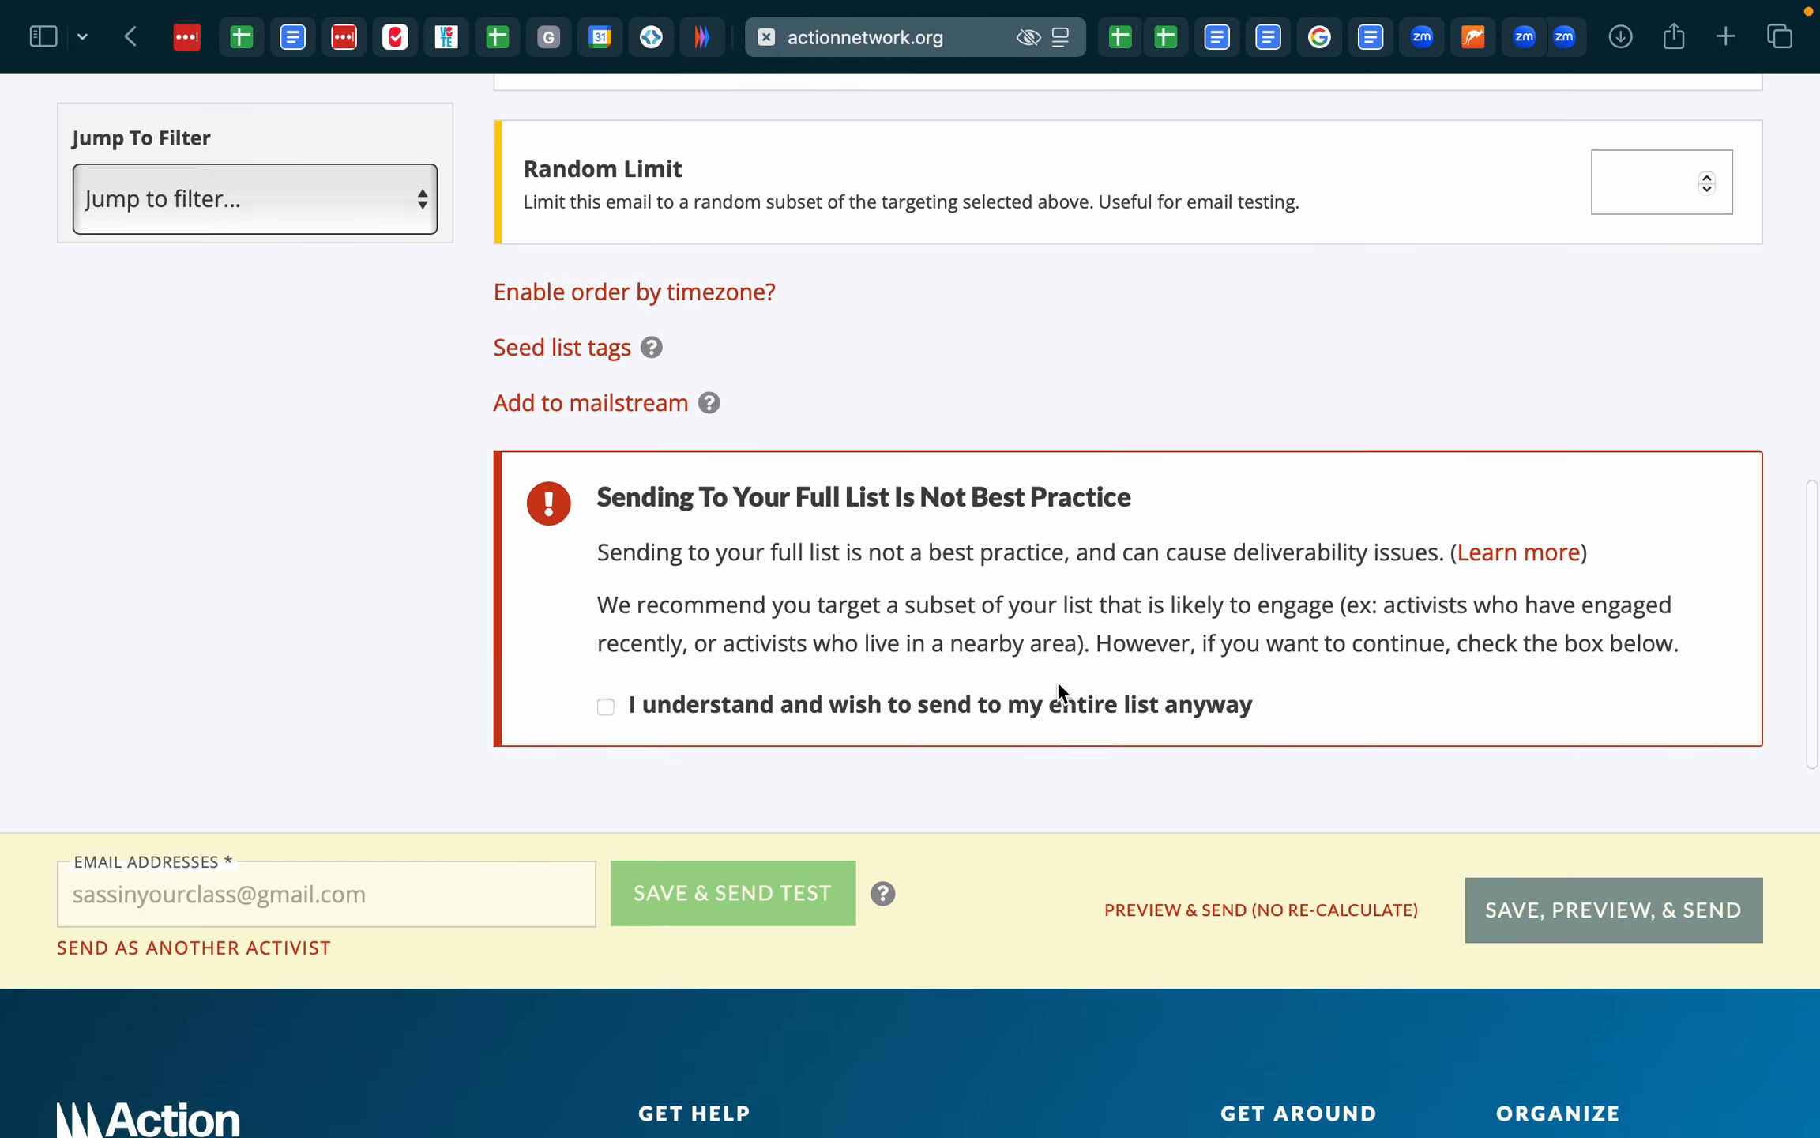
{"action": "scroll", "coordinate": [1057, 681], "scroll_direction": "up", "scroll_amount": 6}
{"action": "scroll", "coordinate": [1057, 680], "scroll_direction": "up", "scroll_amount": 12}
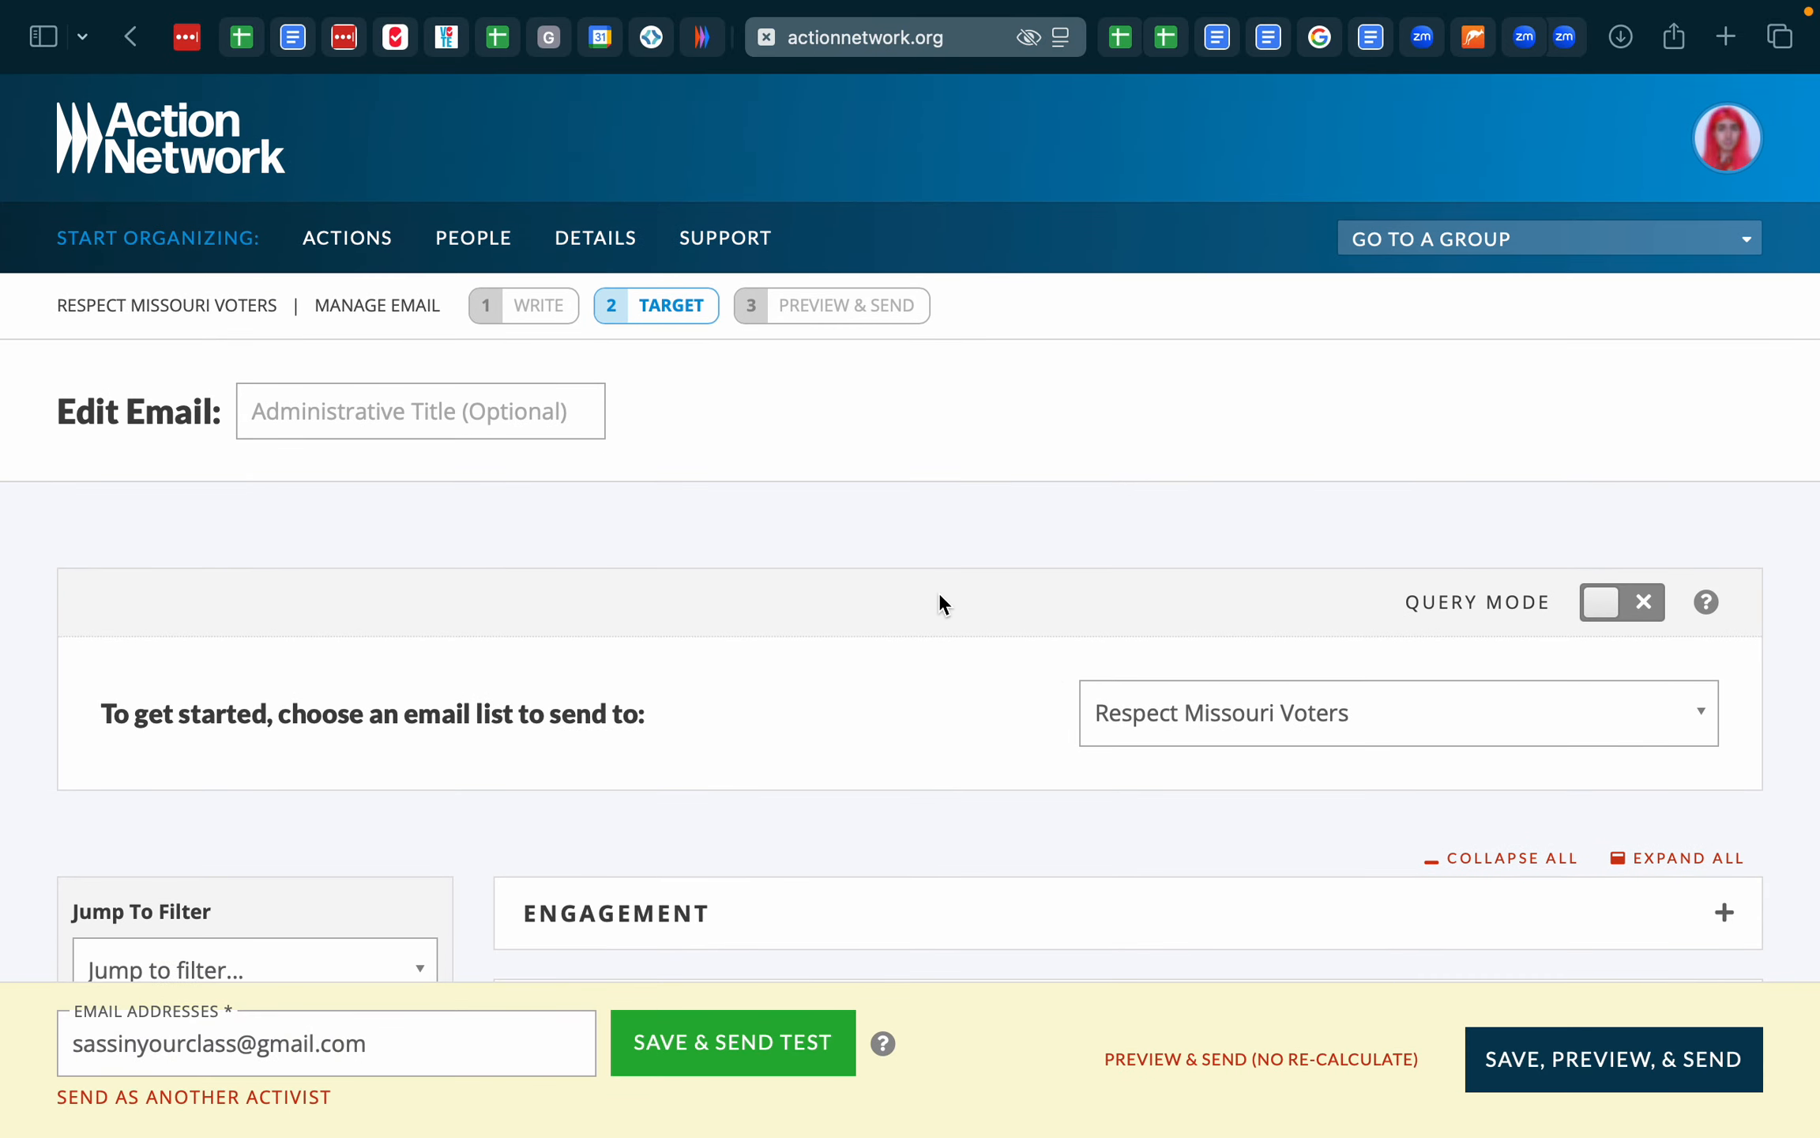
{"action": "scroll", "coordinate": [939, 603], "scroll_direction": "down", "scroll_amount": 2}
{"action": "scroll", "coordinate": [940, 605], "scroll_direction": "up", "scroll_amount": 2}
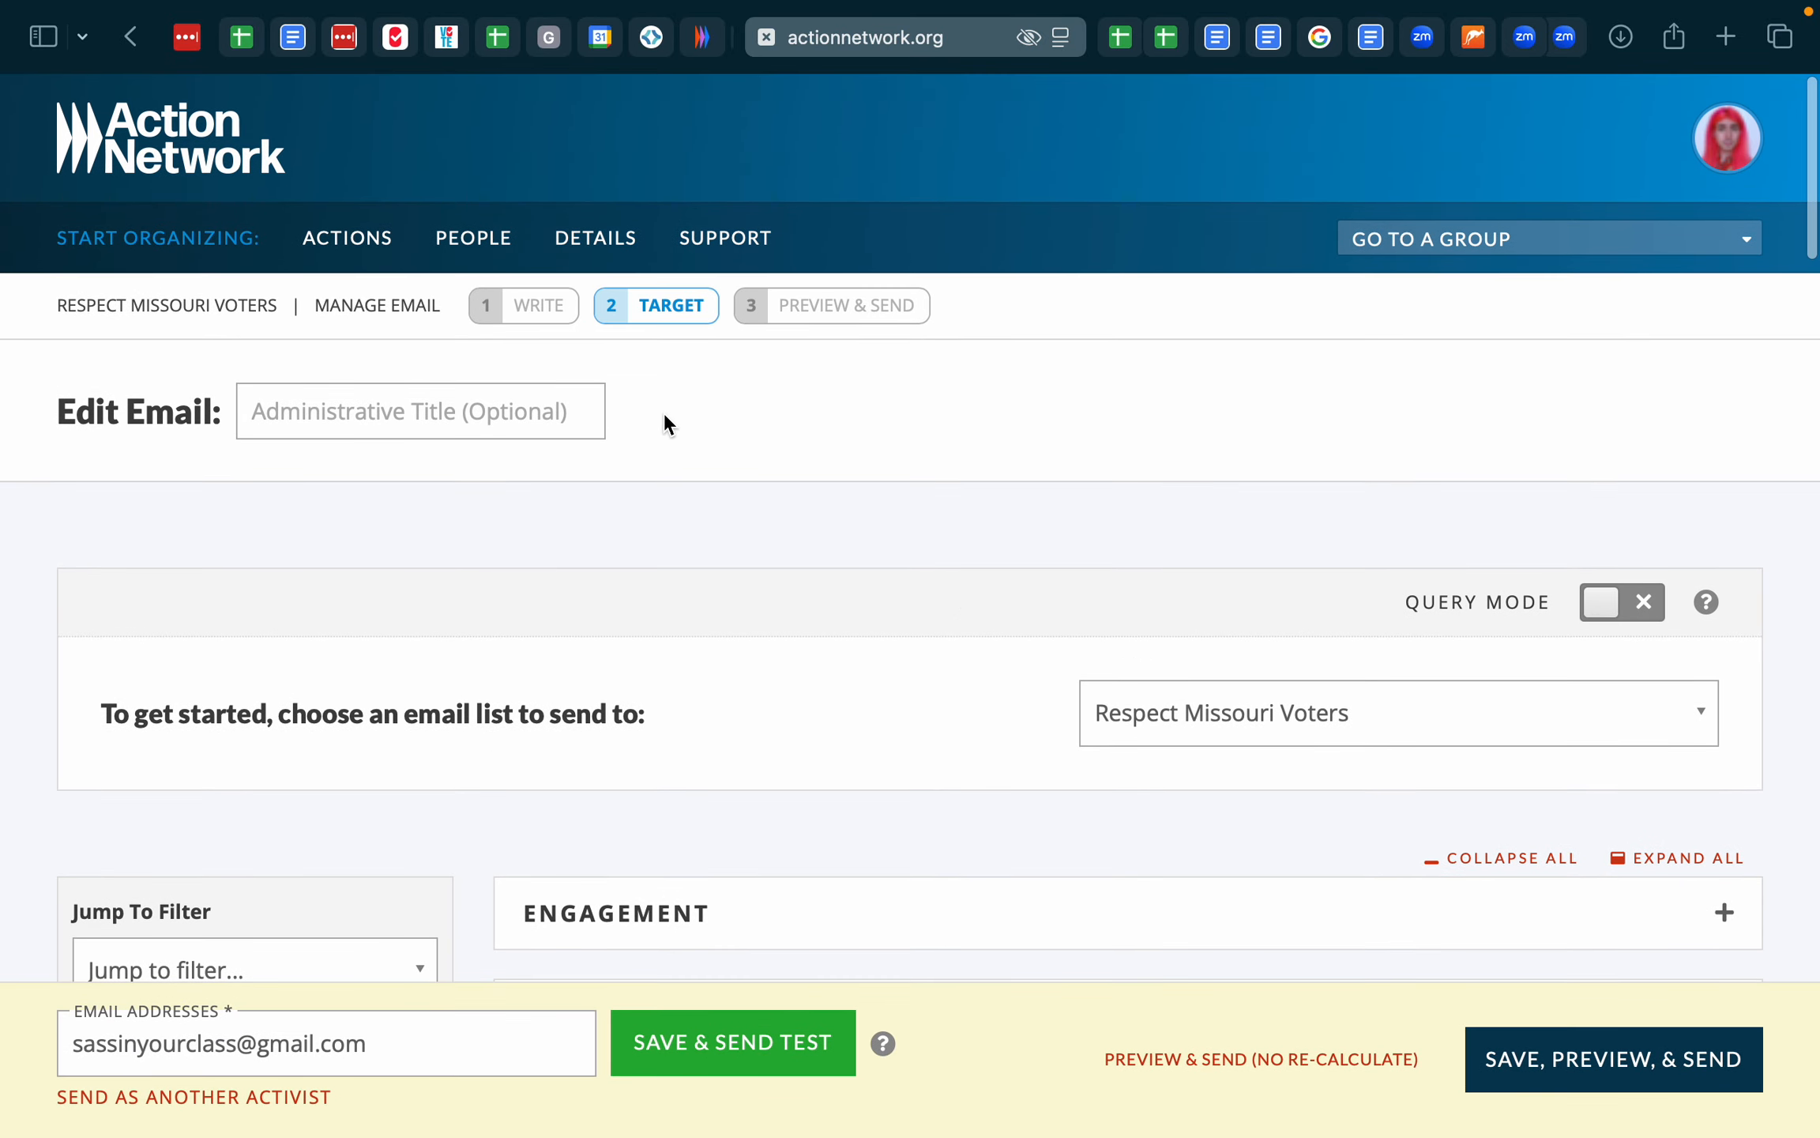
{"action": "left_click", "coordinate": [545, 316]}
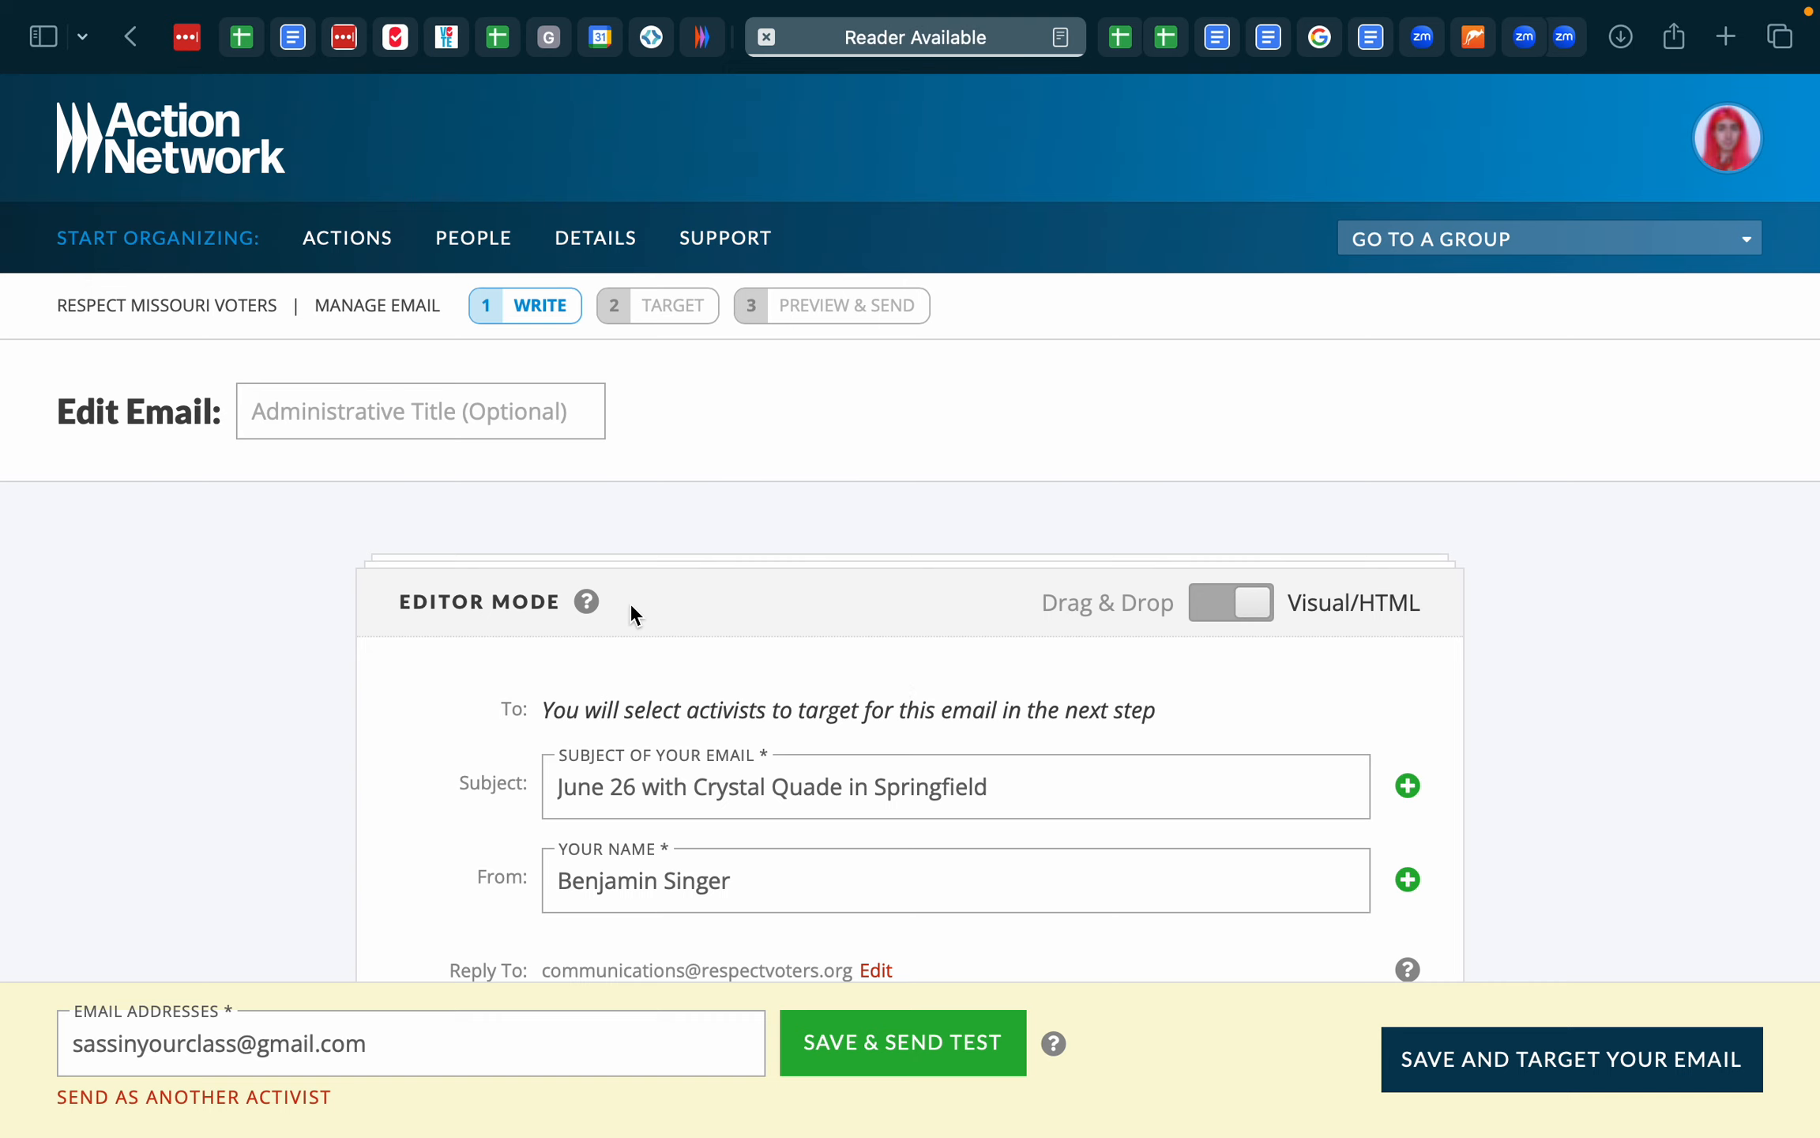
- Place the Google Docs browser tab directly beside the Action Network email tab and show the Columbia Email's heading details
{"action": "scroll", "coordinate": [630, 601], "scroll_direction": "down", "scroll_amount": 4}
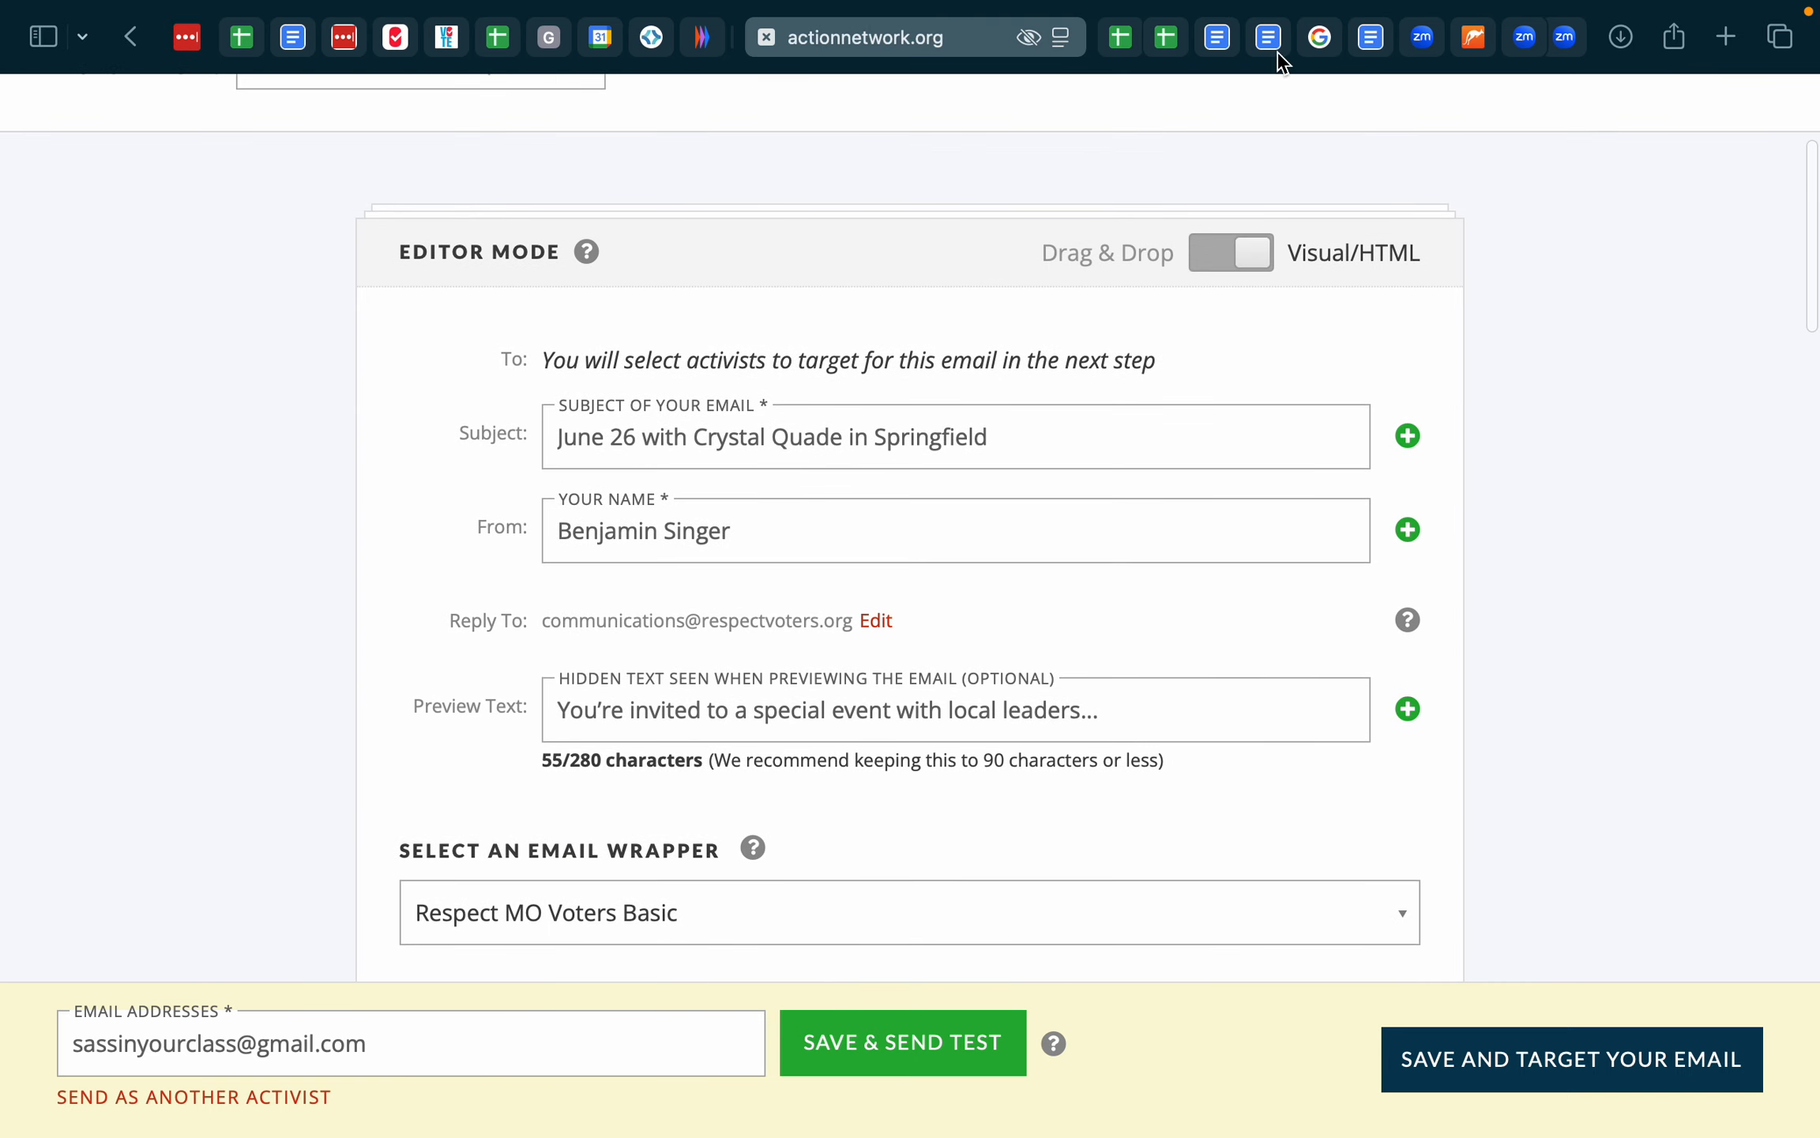
{"action": "mouse_move", "coordinate": [1270, 48]}
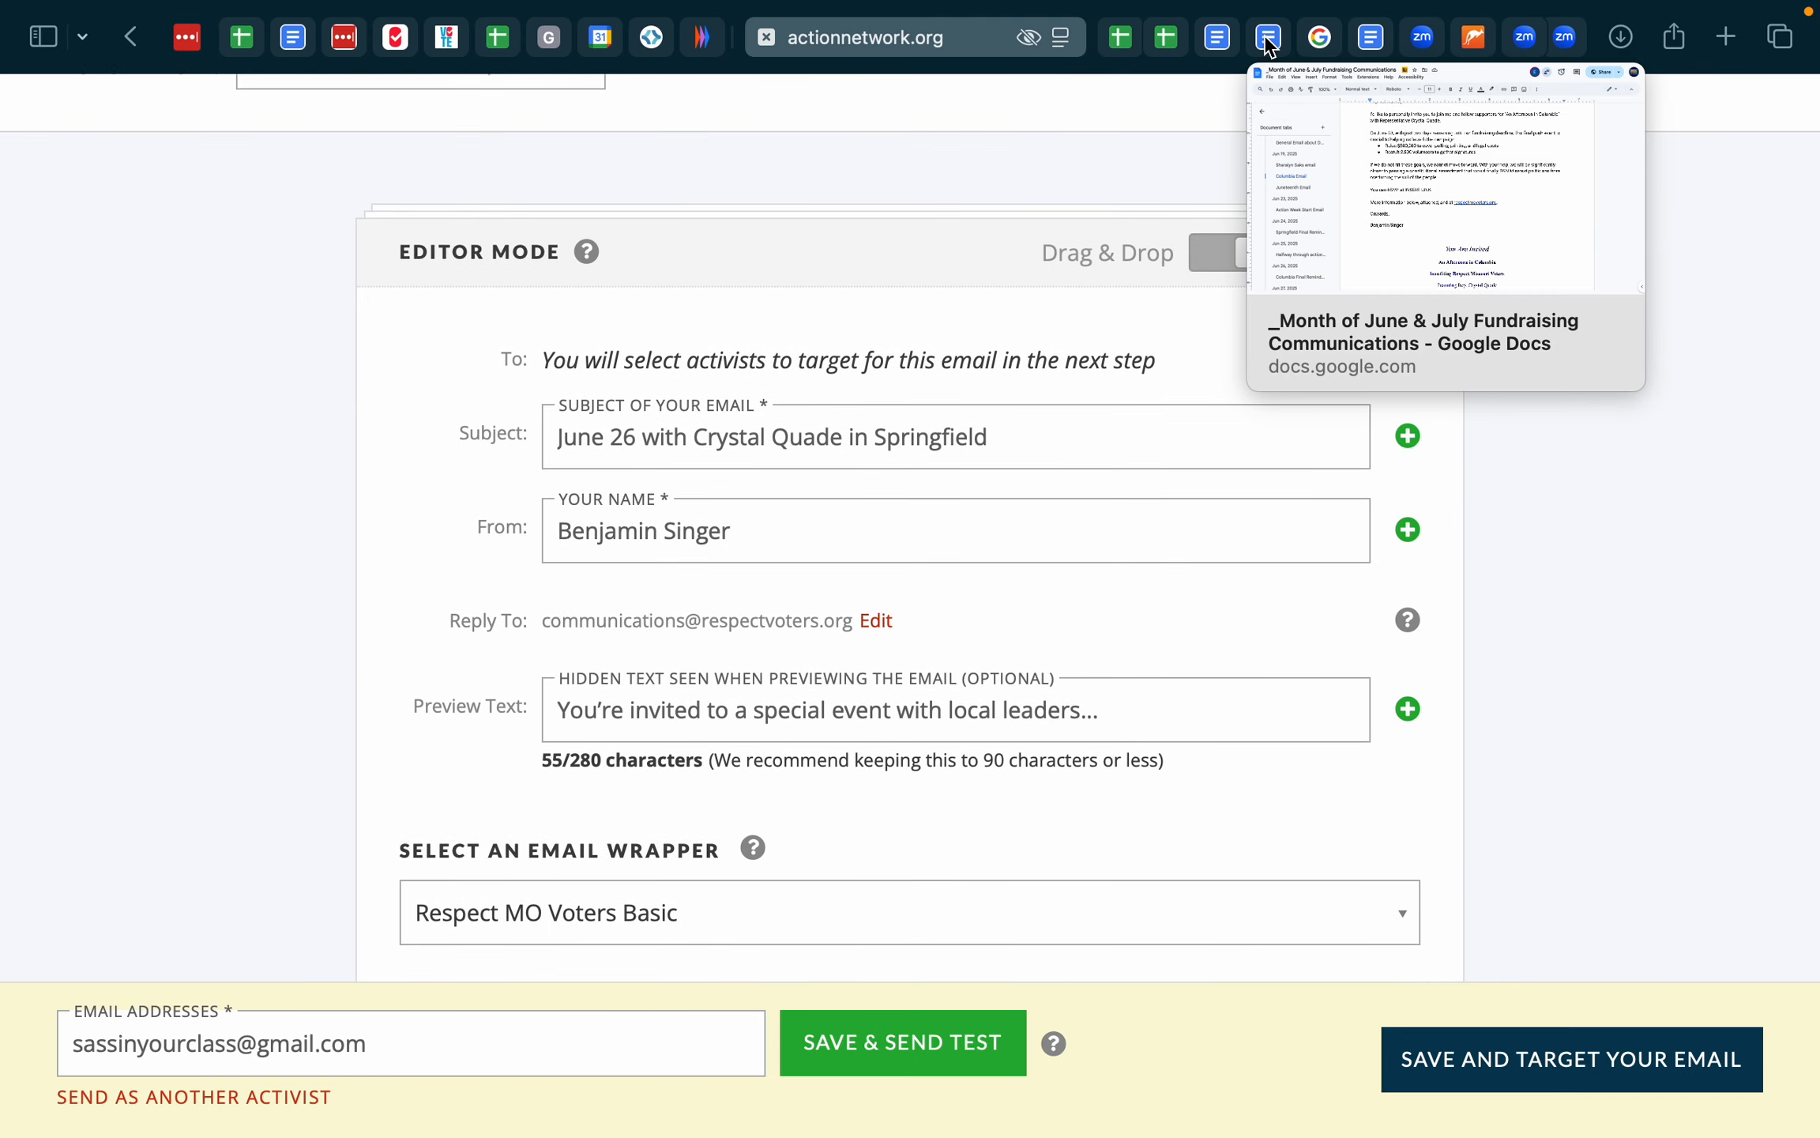
{"action": "left_click_drag", "start_coordinate": [1270, 47], "coordinate": [849, 38]}
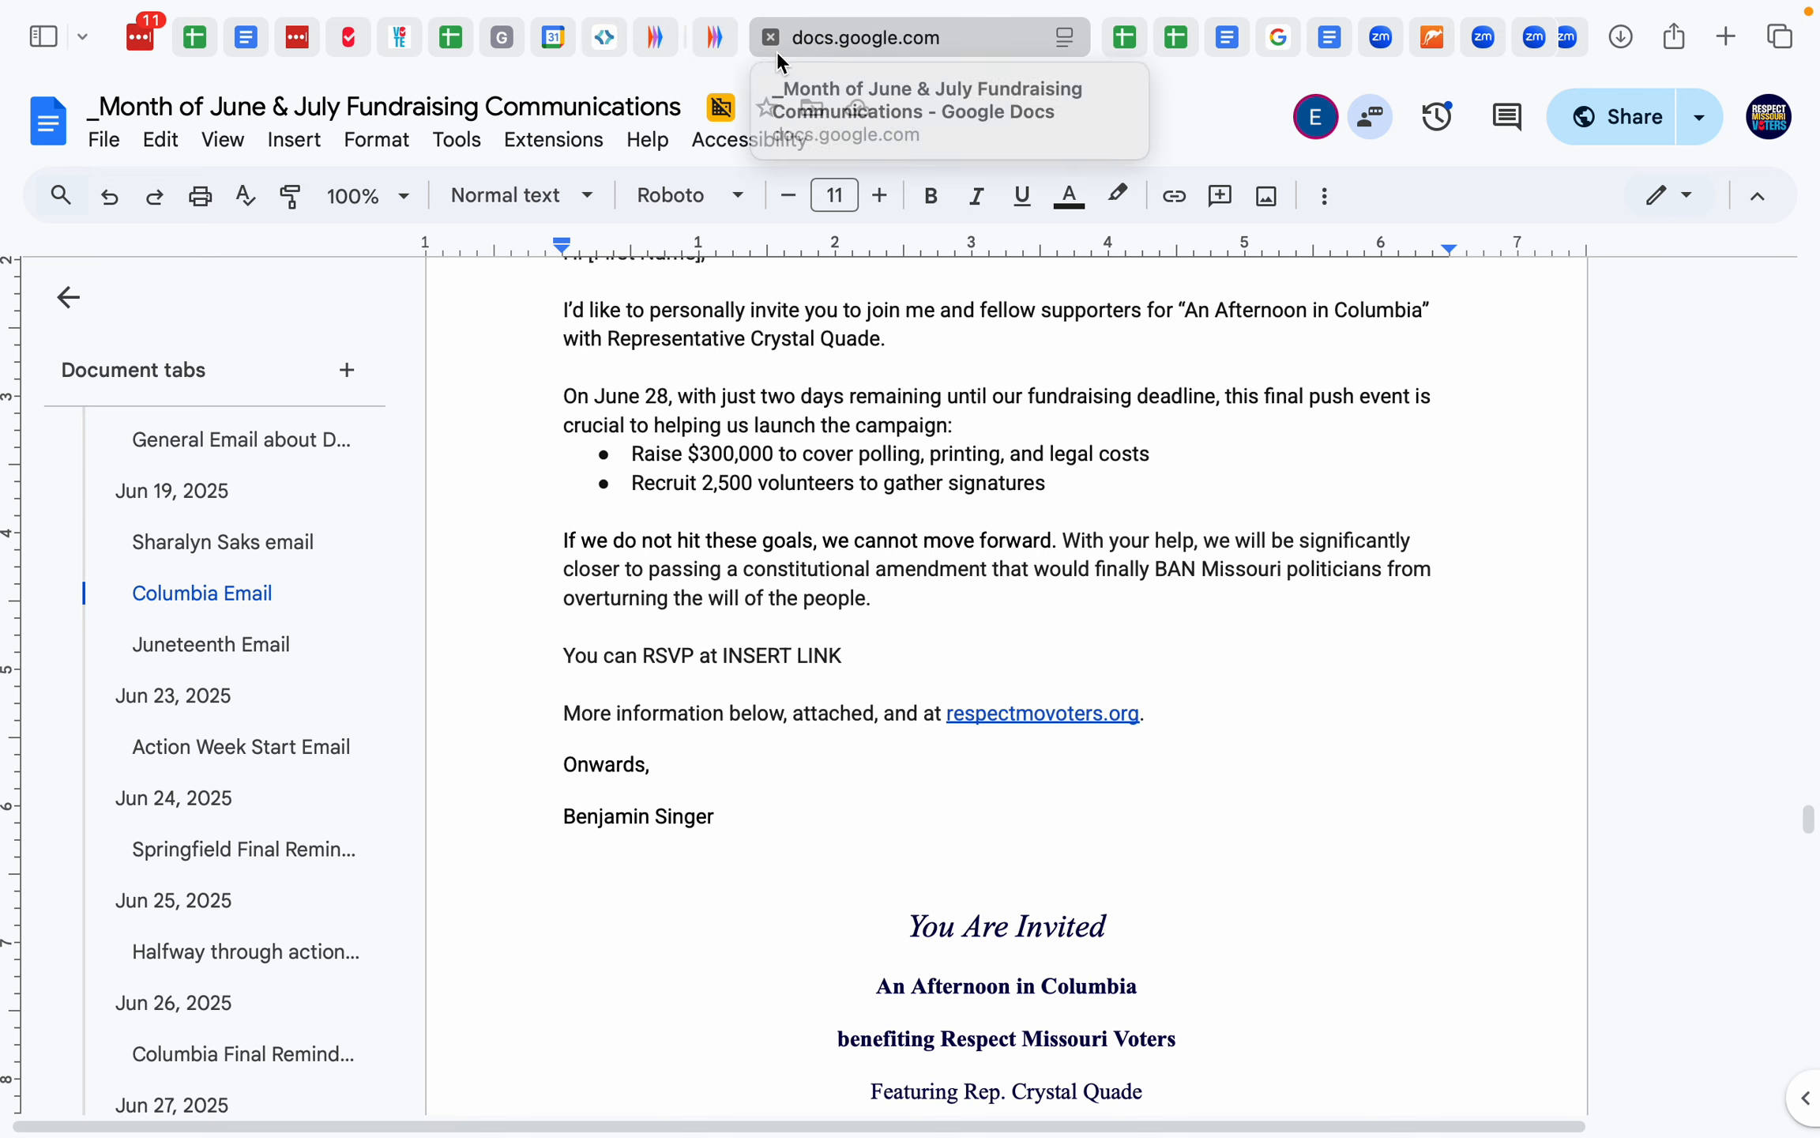
{"action": "scroll", "coordinate": [671, 230], "scroll_direction": "up", "scroll_amount": 4}
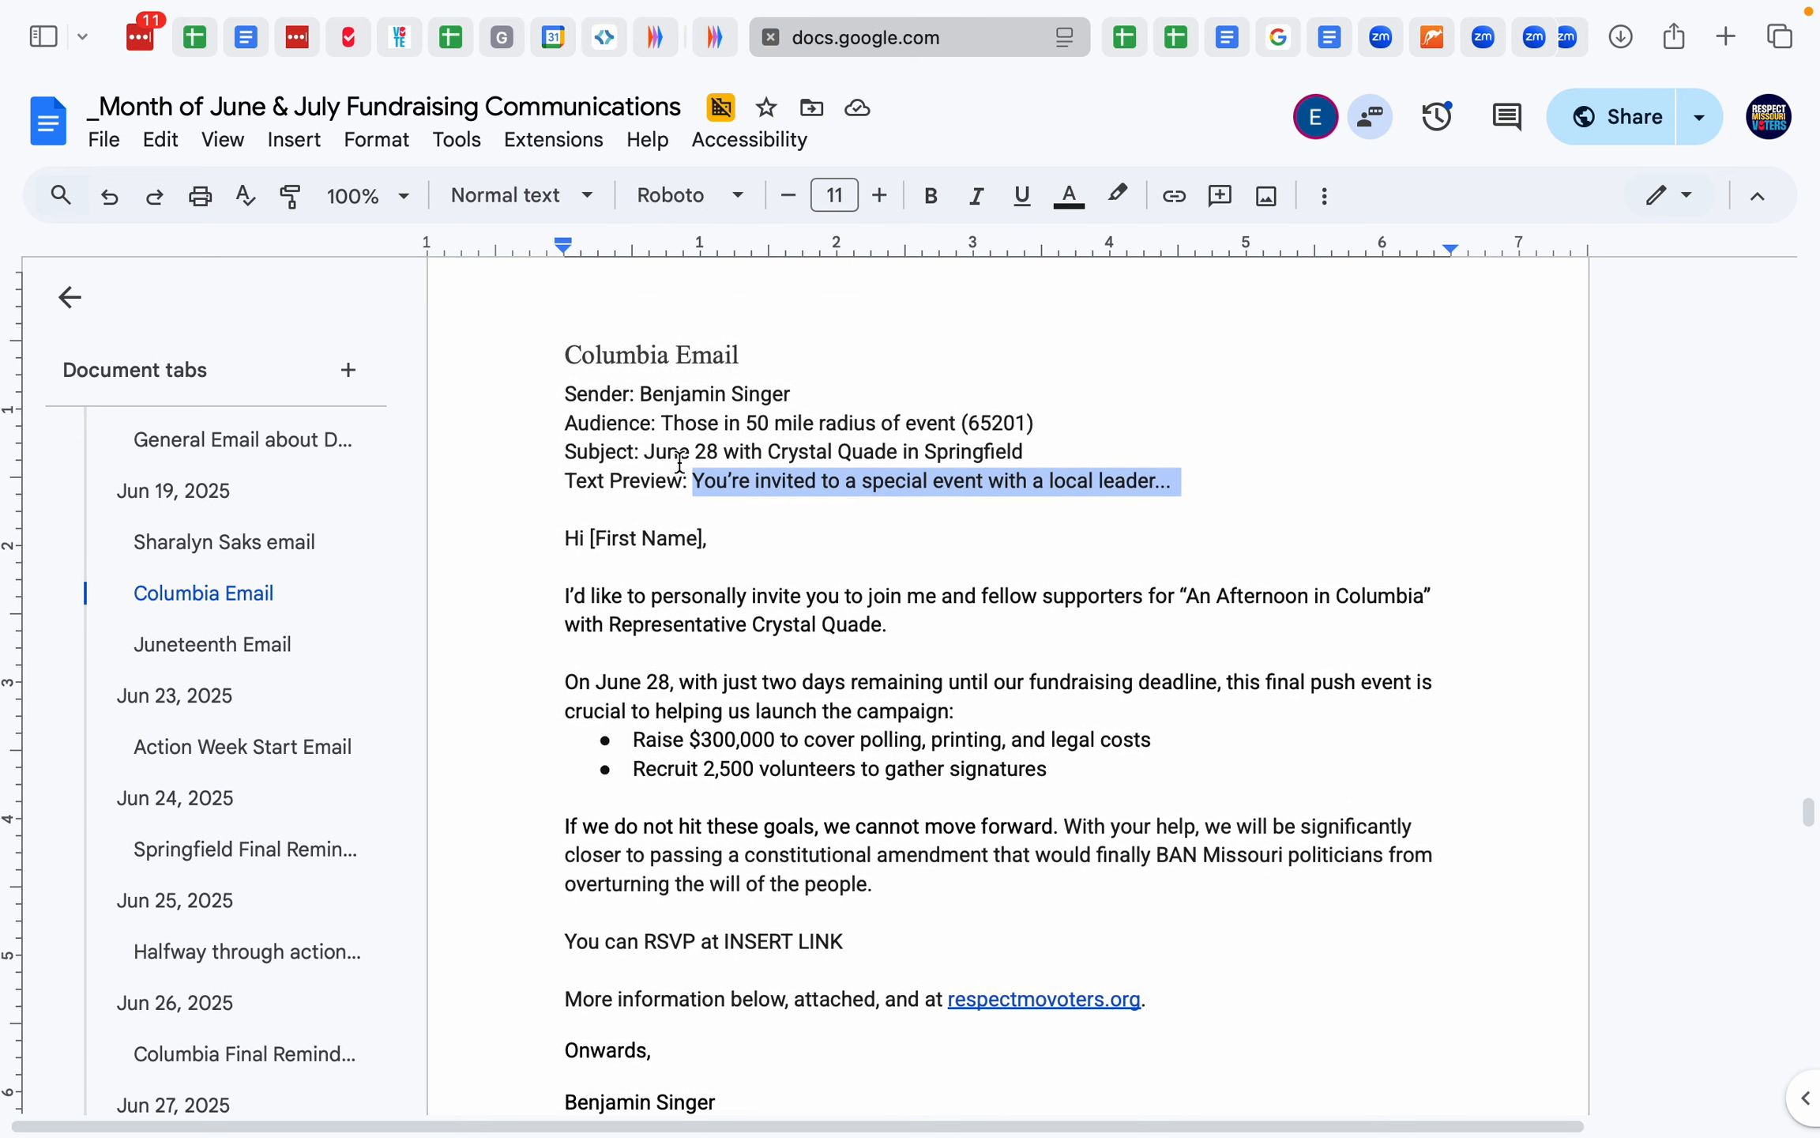
- Compare the Action Network email's subject with the document's copy and change the subject's date to June 28
{"action": "left_click", "coordinate": [724, 40]}
{"action": "scroll", "coordinate": [790, 490], "scroll_direction": "up", "scroll_amount": 1}
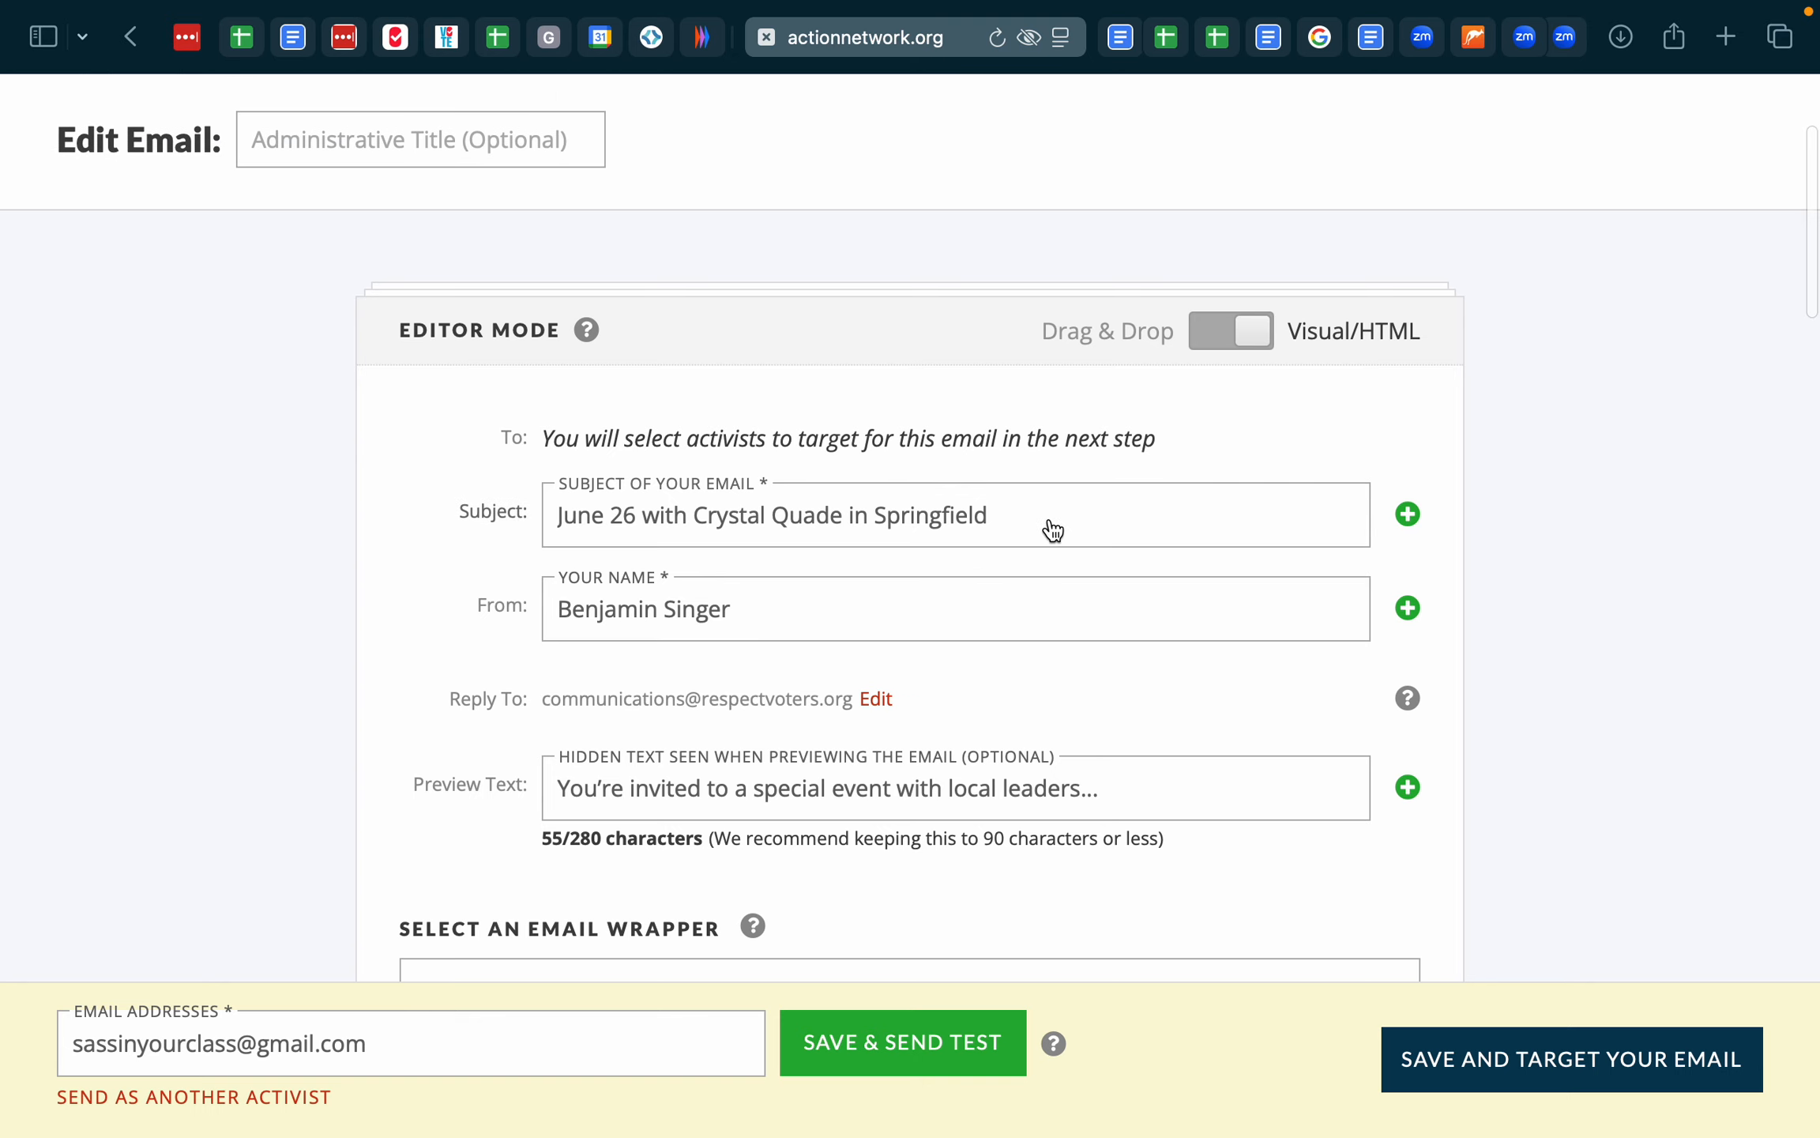
{"action": "left_click", "coordinate": [1120, 37]}
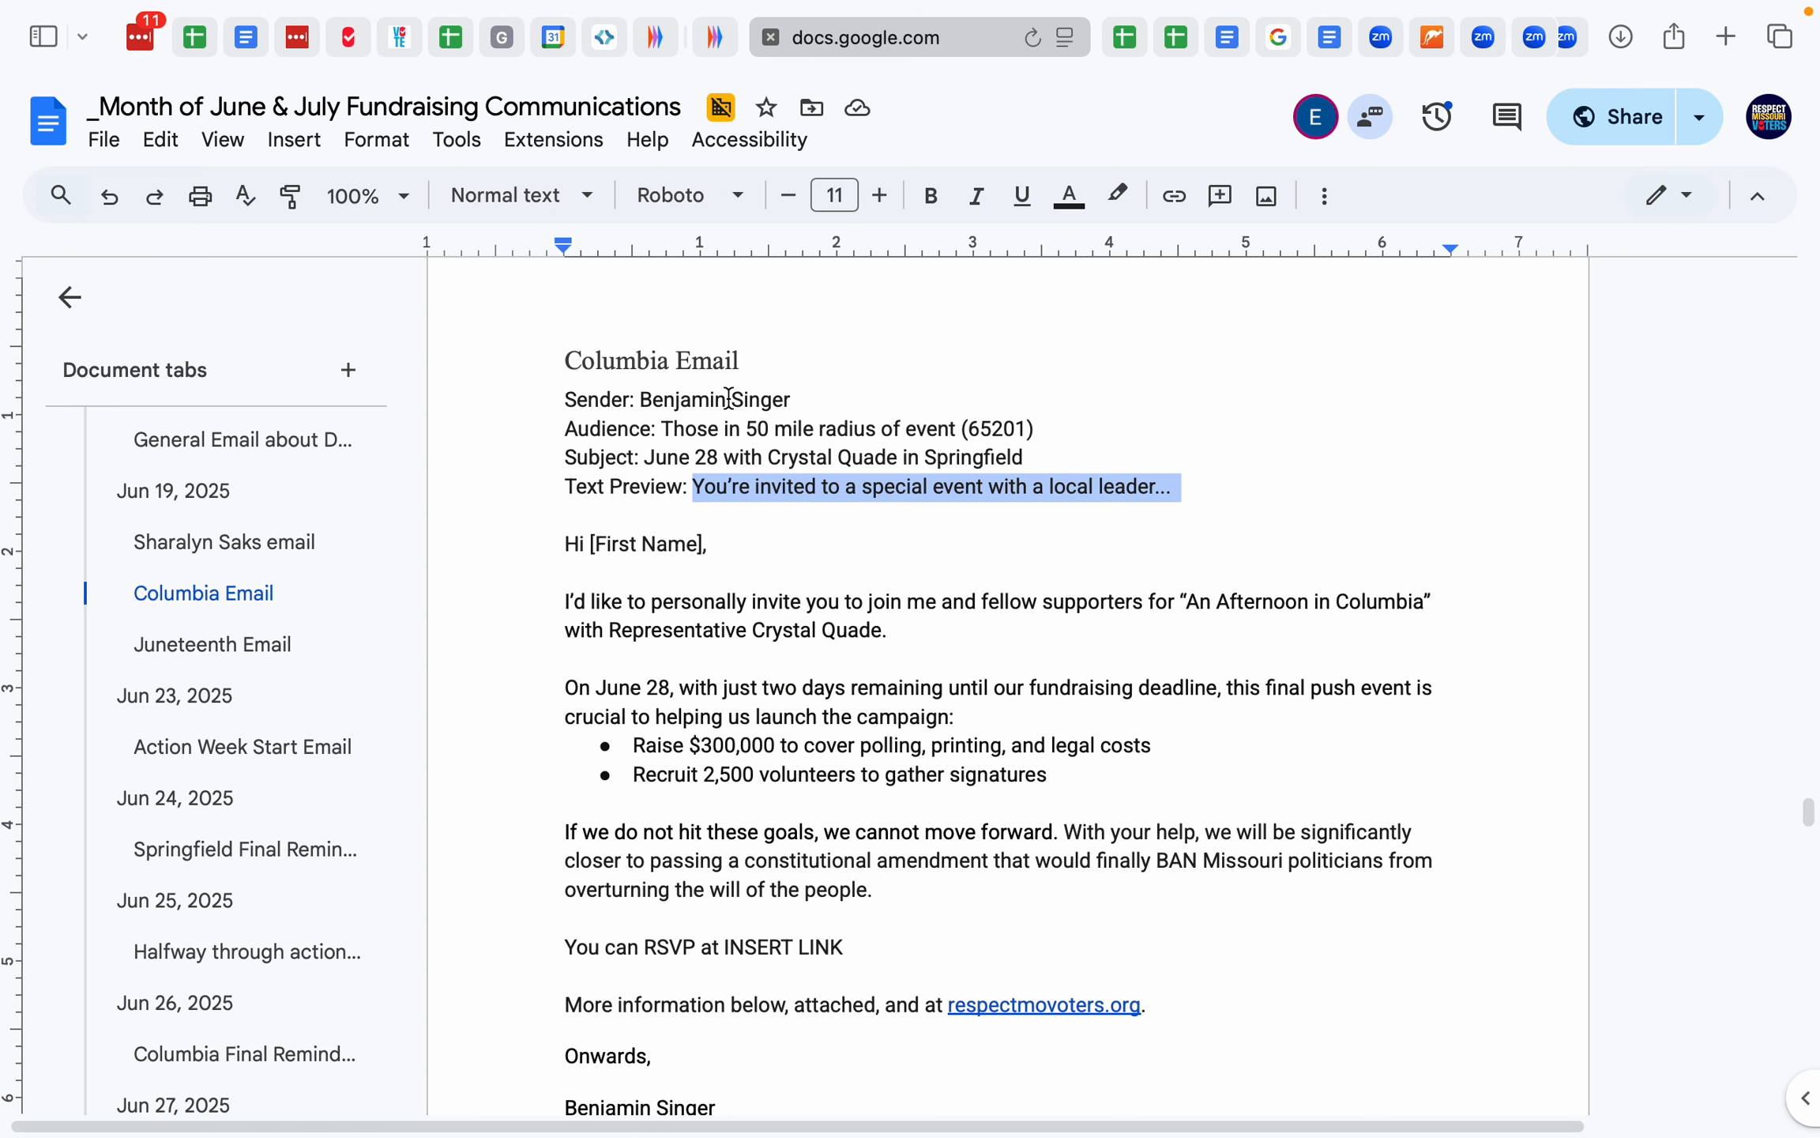
{"action": "left_click", "coordinate": [703, 41]}
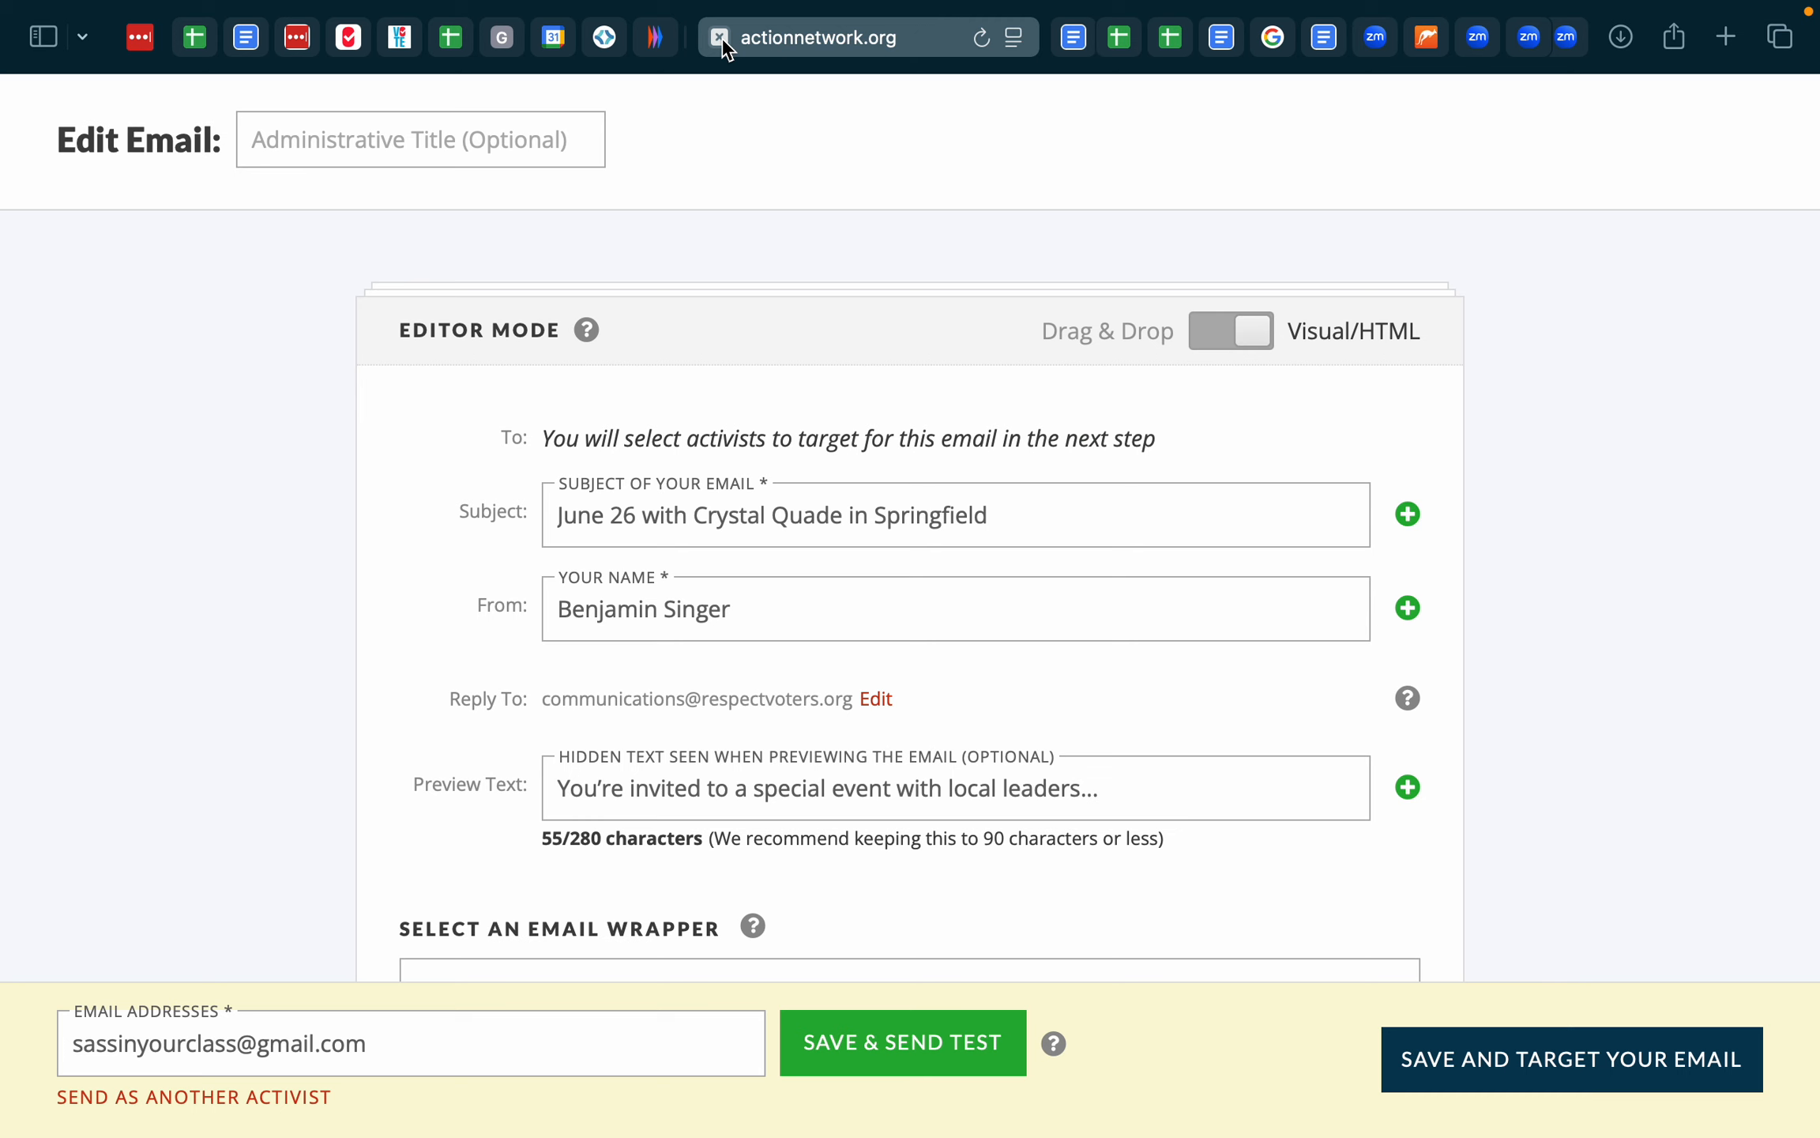
{"action": "left_click", "coordinate": [637, 518]}
{"action": "key", "text": "BackSpace"}
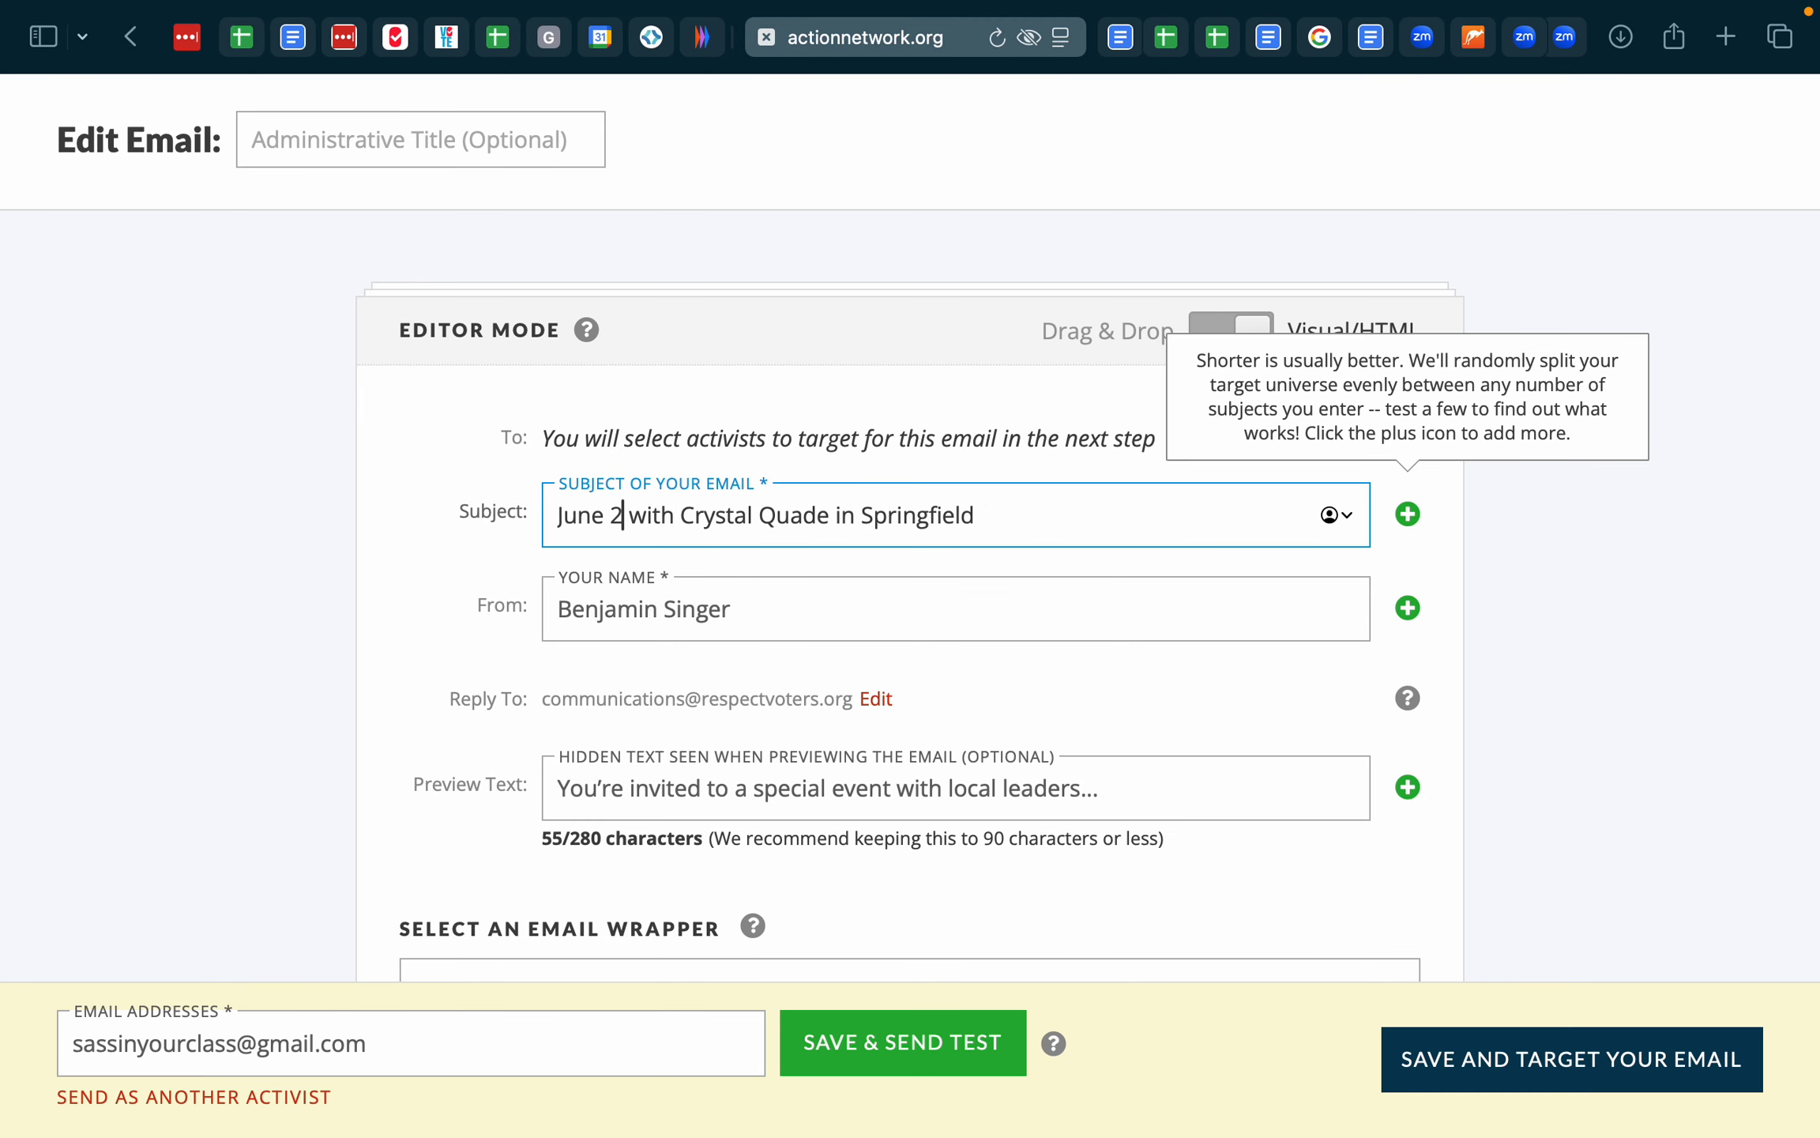
{"action": "type", "text": "8"}
{"action": "left_click", "coordinate": [1045, 533]}
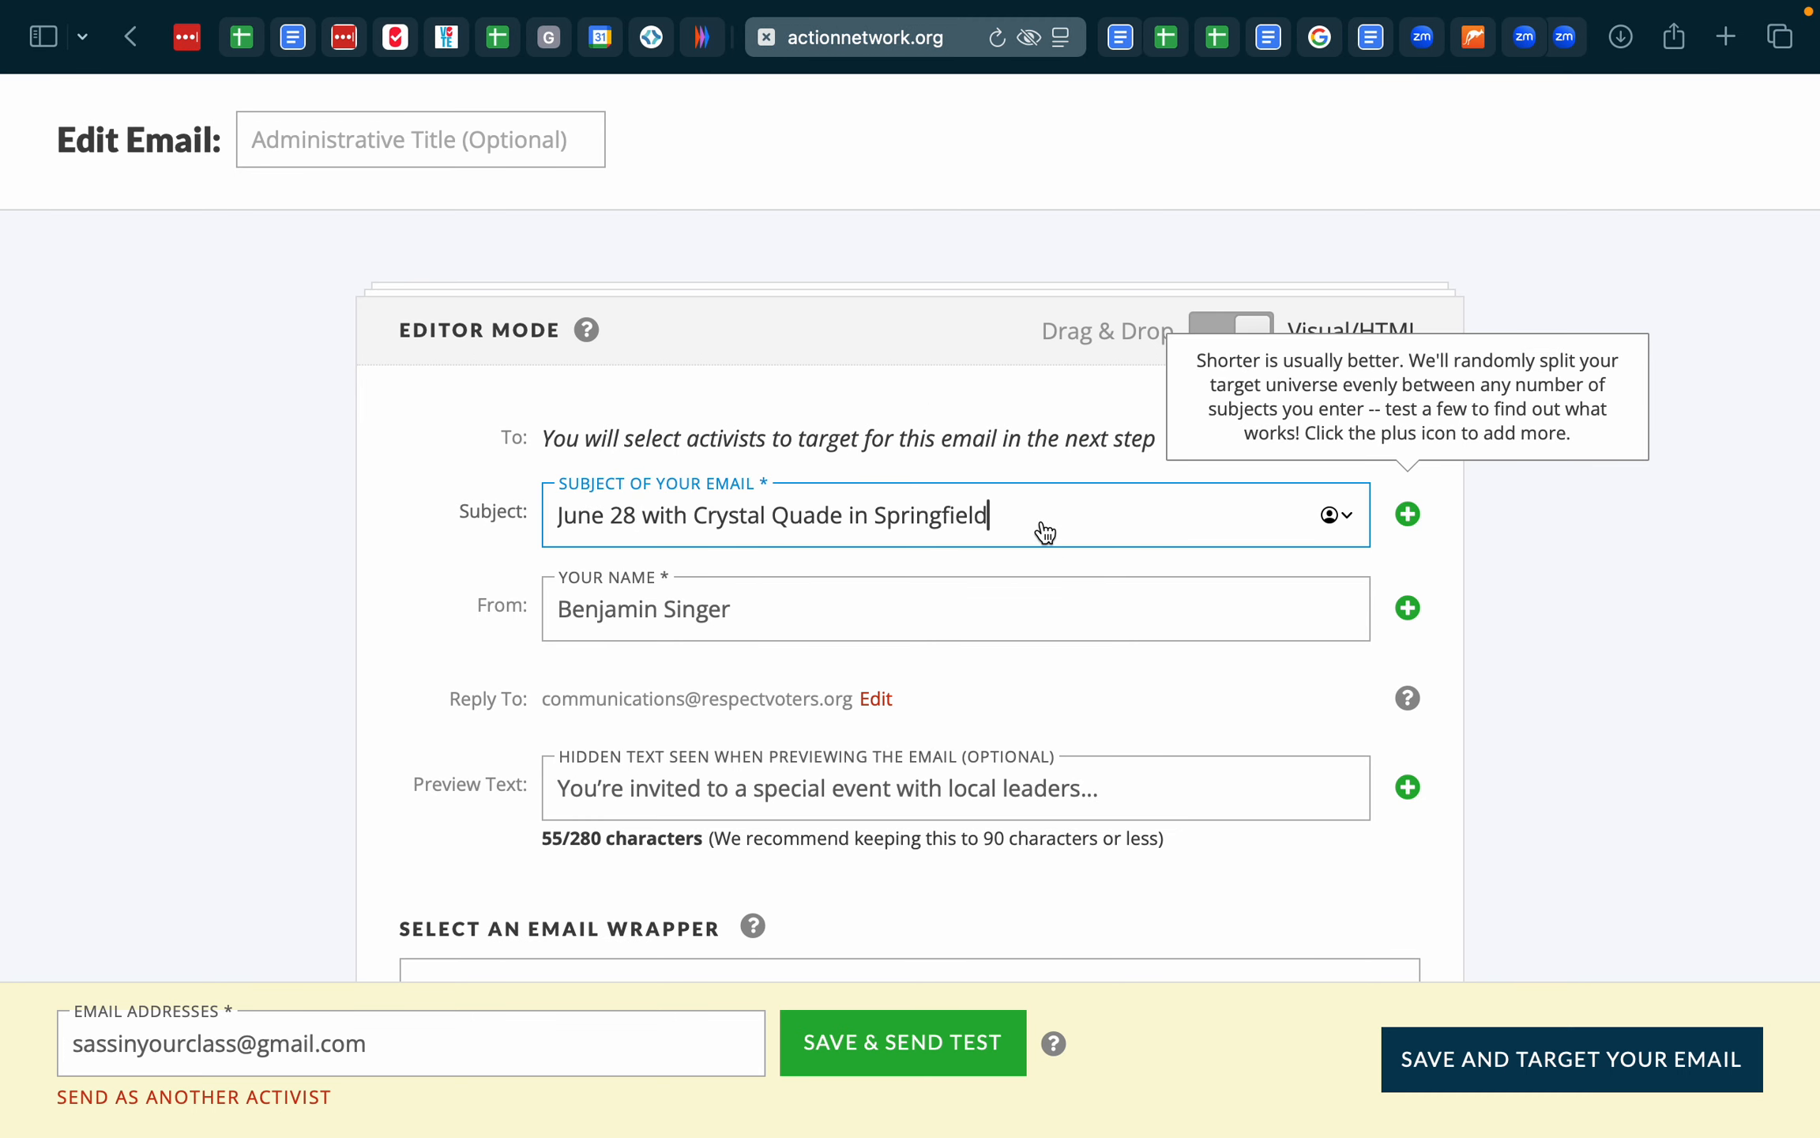
- Switch to Google Docs and change the city in the Columbia Email's subject line to Columbia
{"action": "left_click", "coordinate": [1121, 37]}
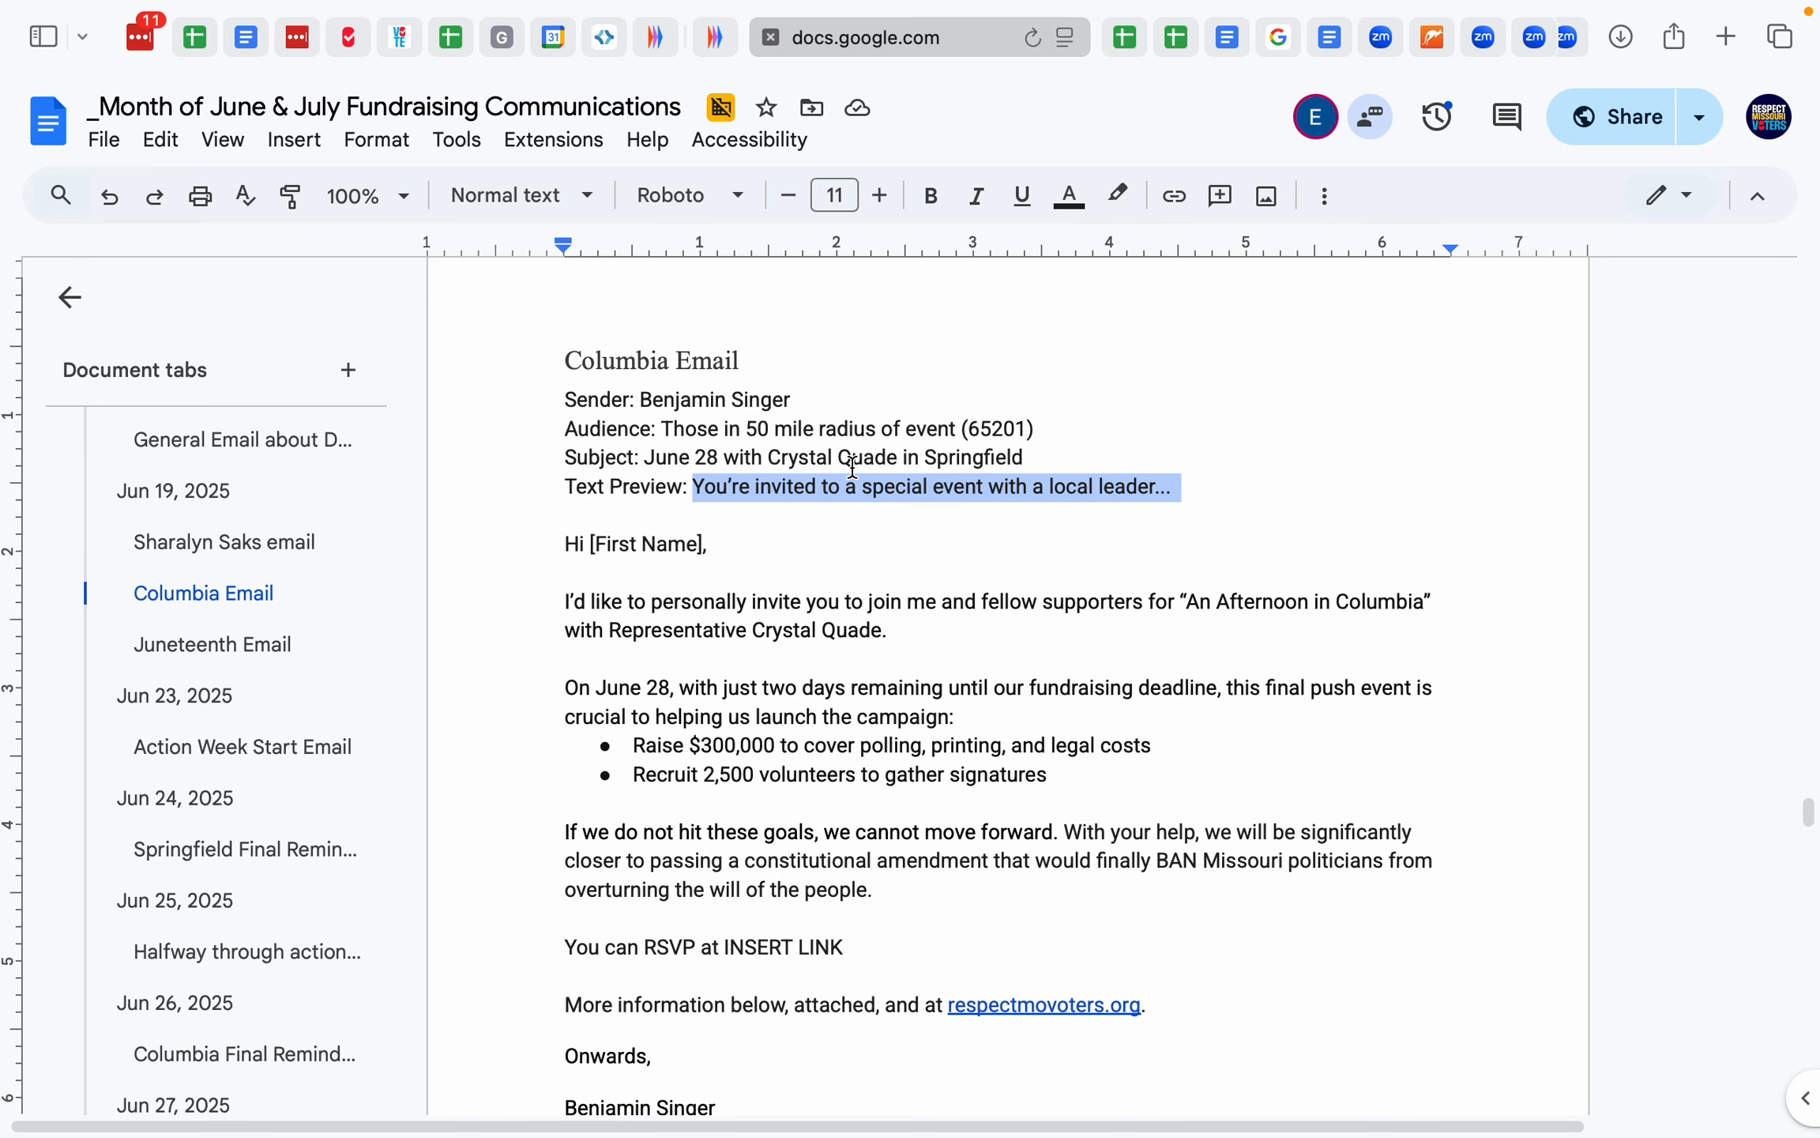
{"action": "double_click", "coordinate": [979, 458]}
{"action": "type", "text": "Columbia"}
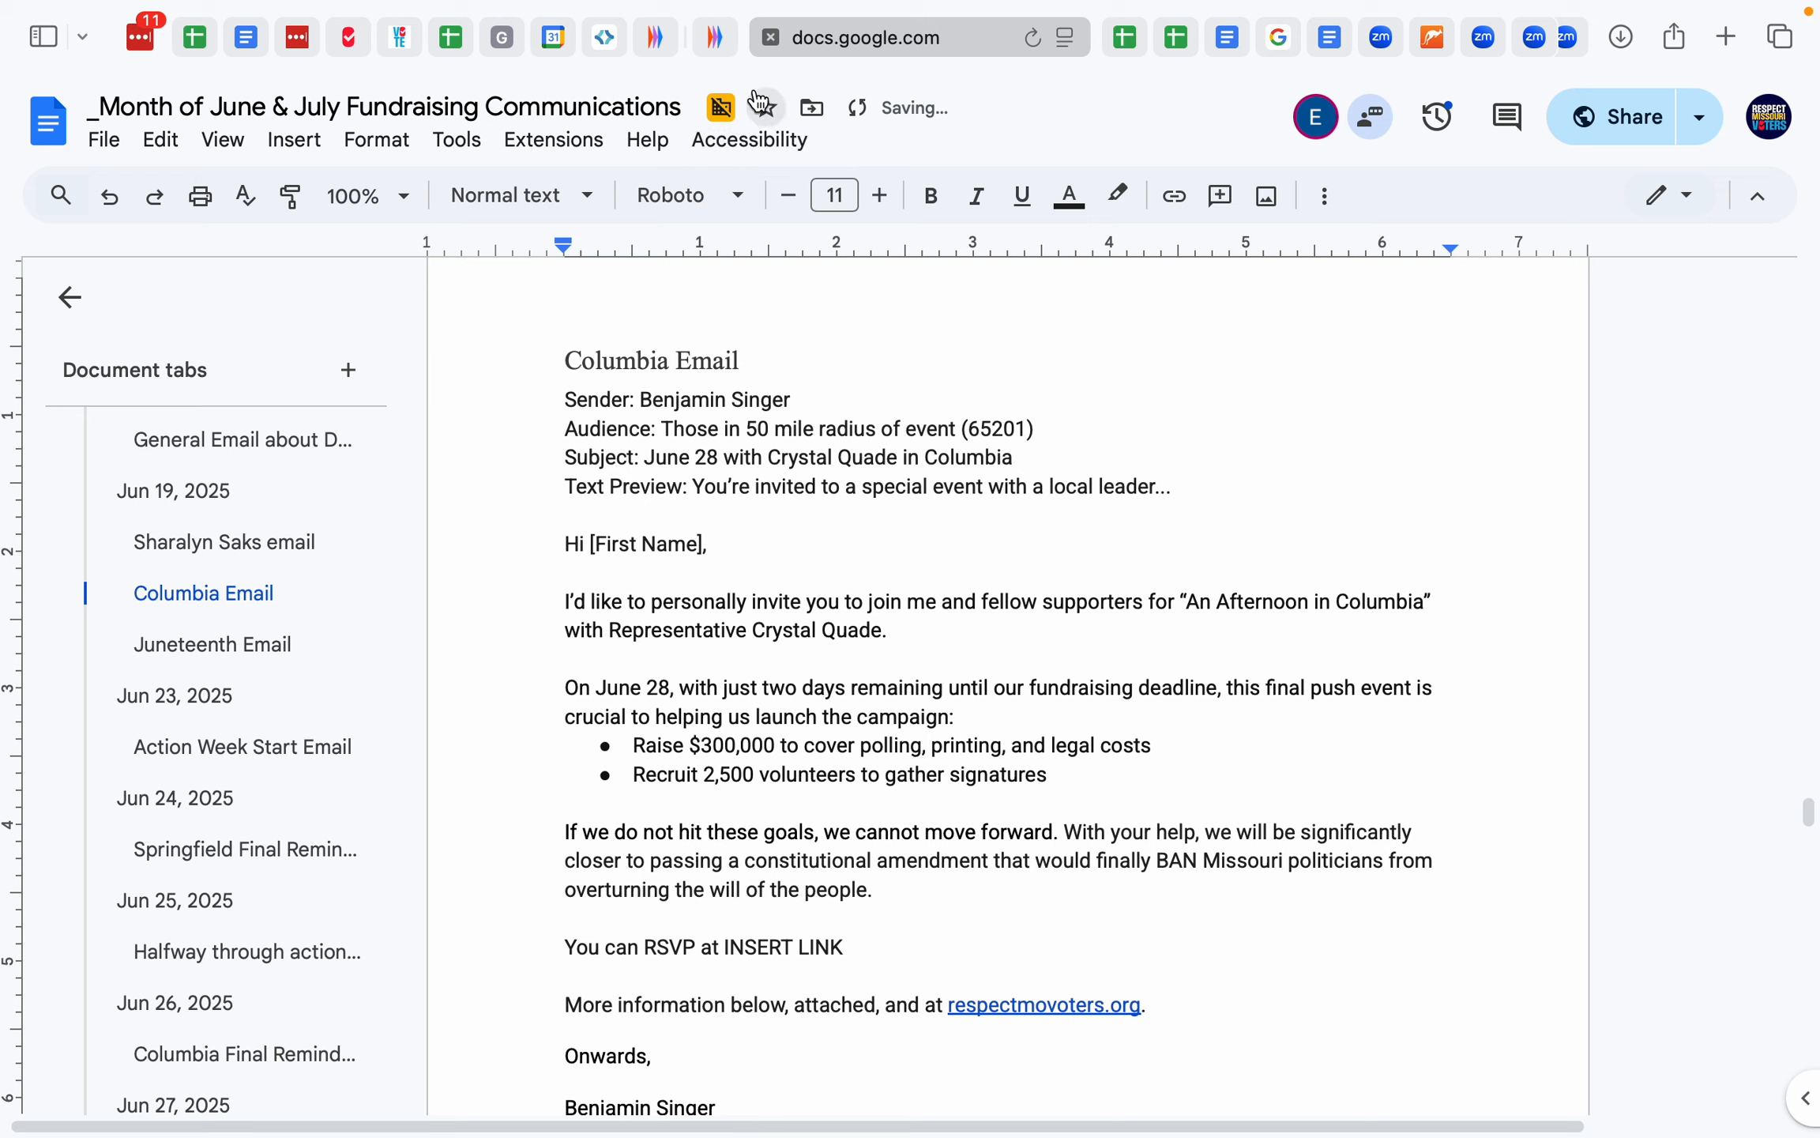
- Switch back to the Action Network email and change the city in its subject to Columbia
{"action": "left_click", "coordinate": [722, 37]}
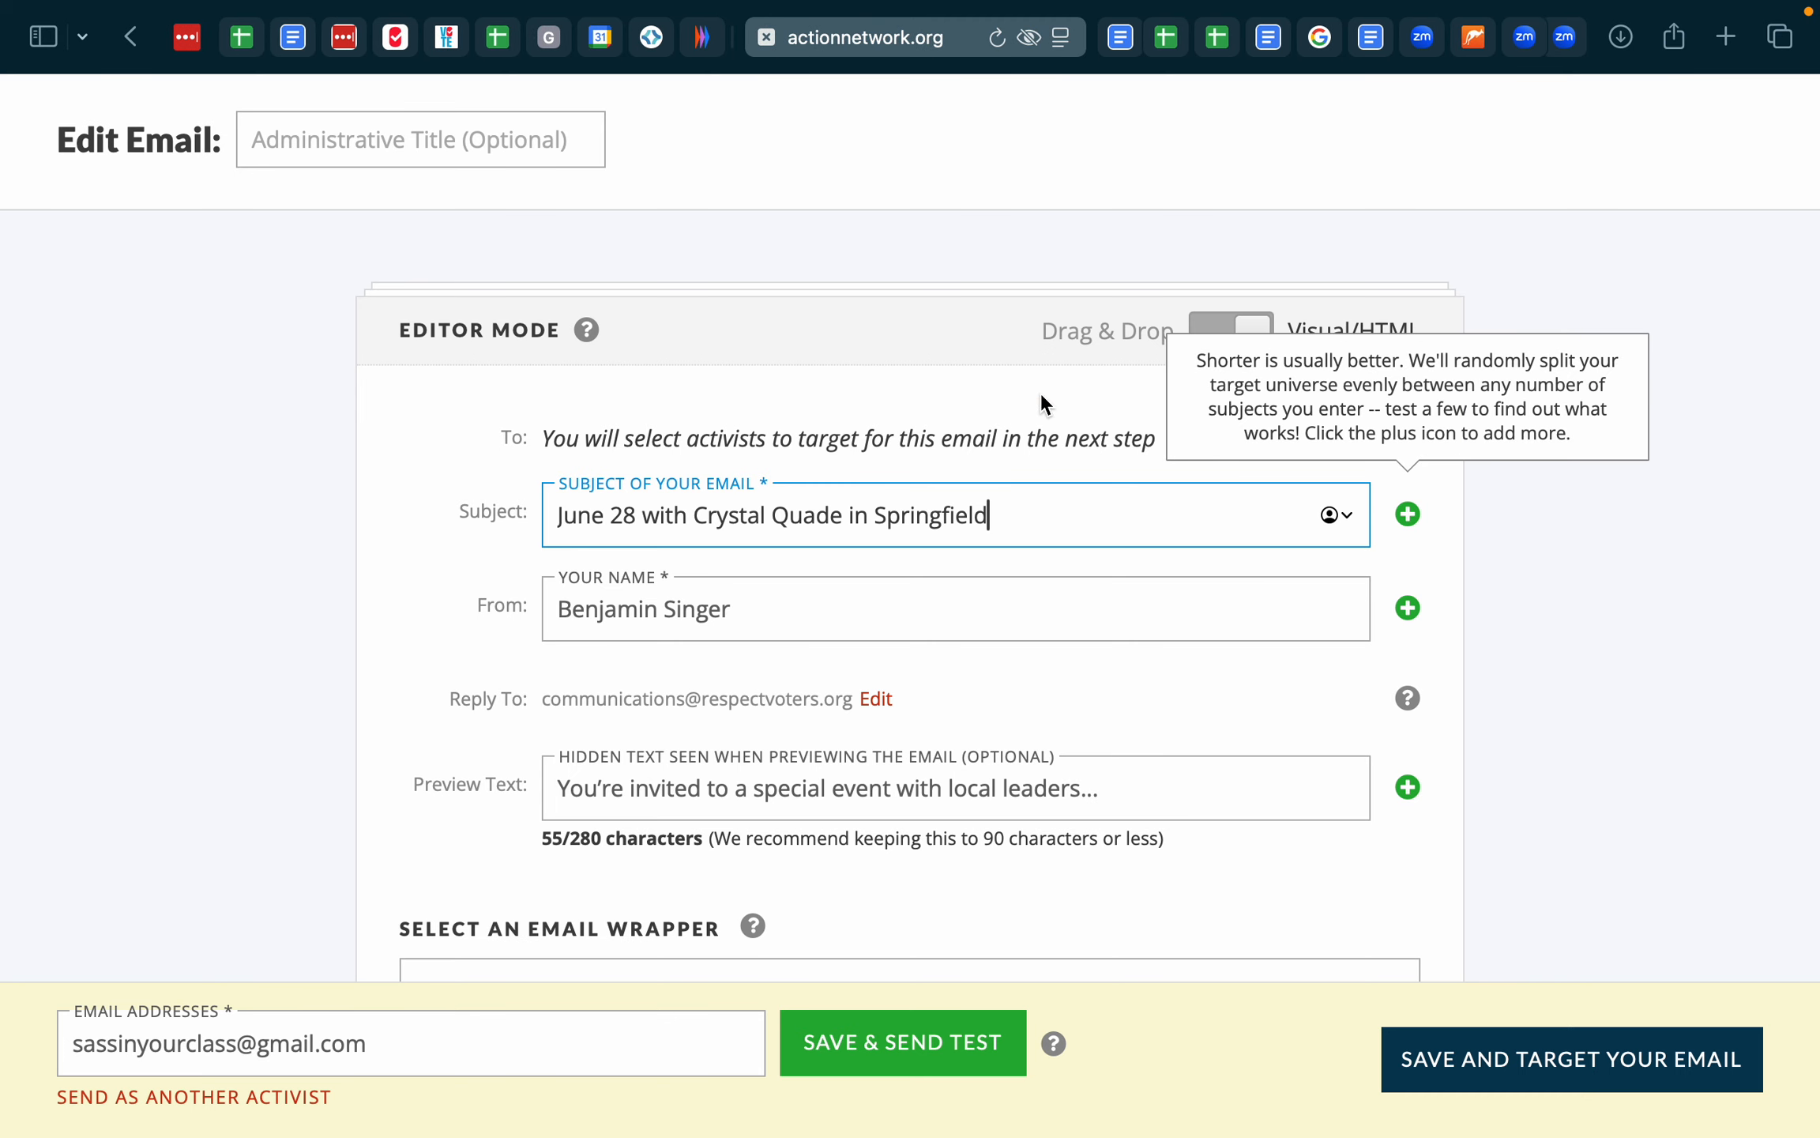
{"action": "double_click", "coordinate": [932, 521]}
{"action": "type", "text": "Columbia"}
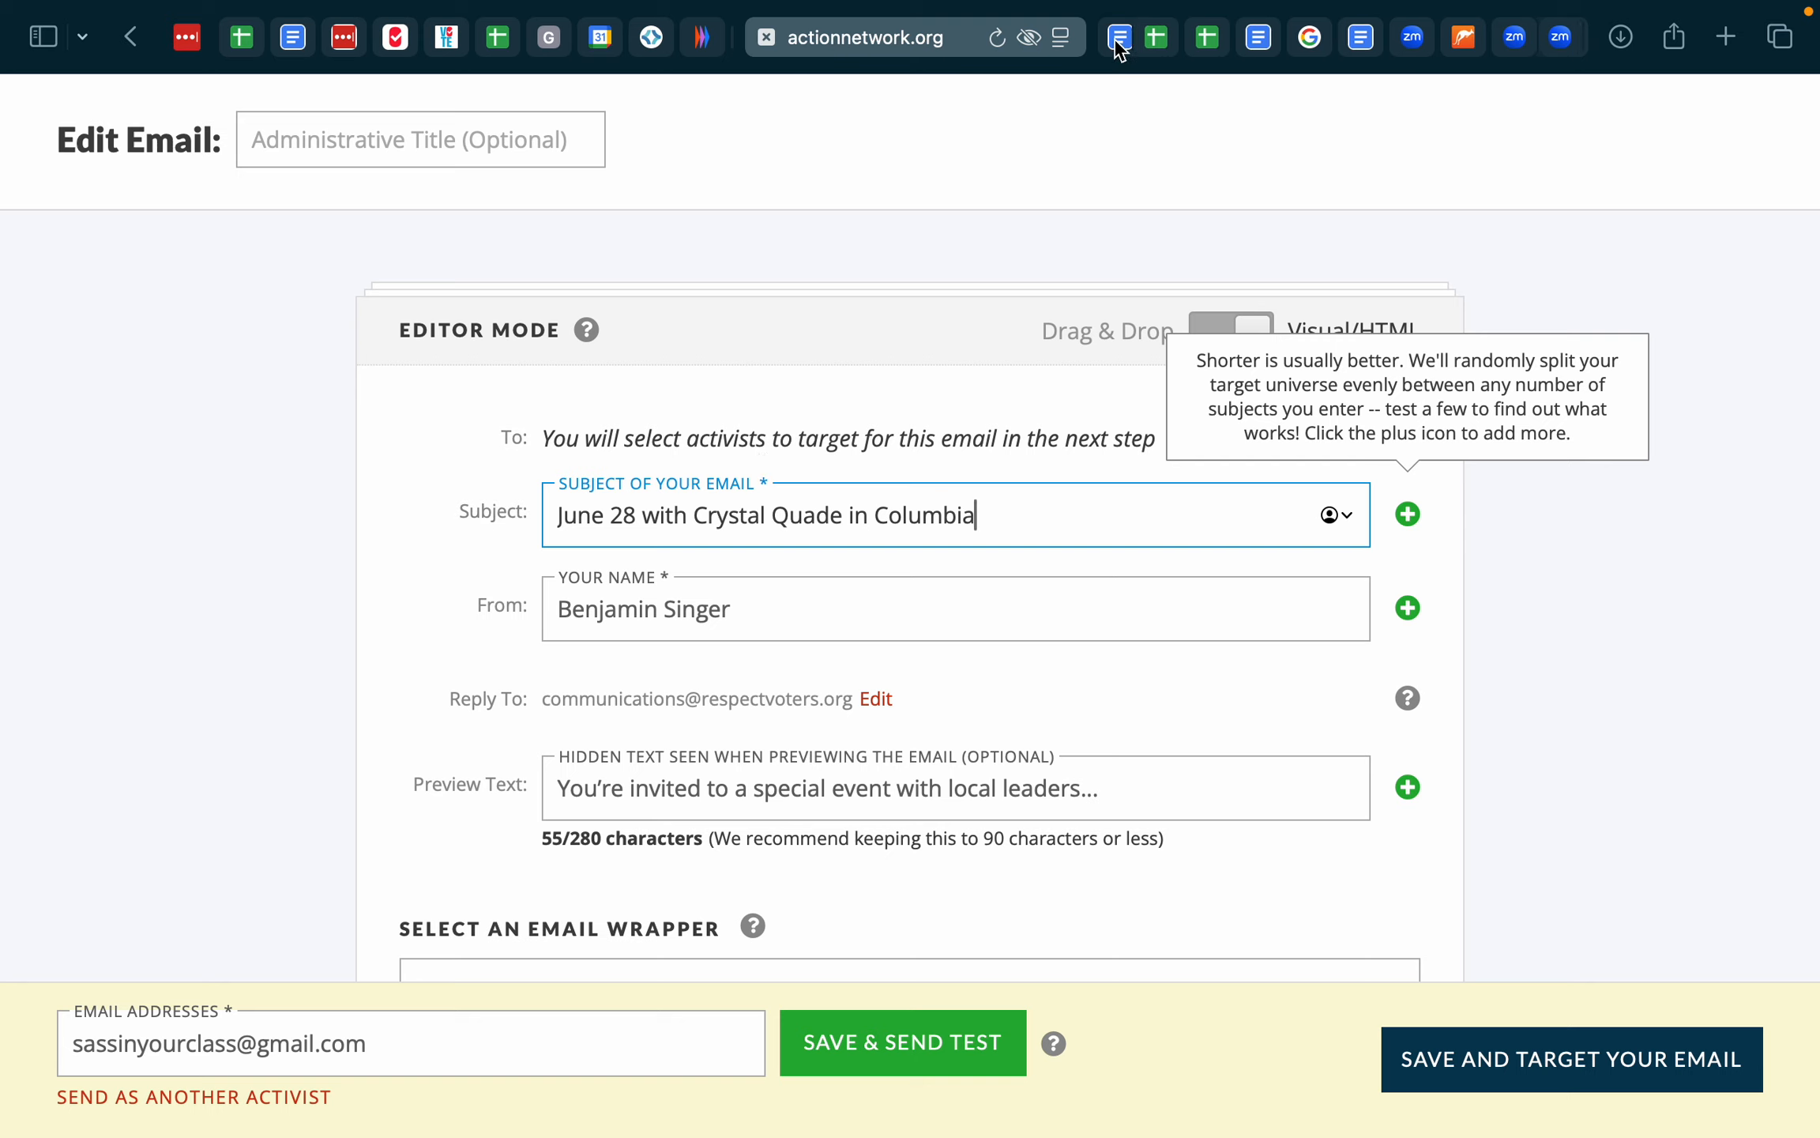
{"action": "left_click", "coordinate": [1527, 541]}
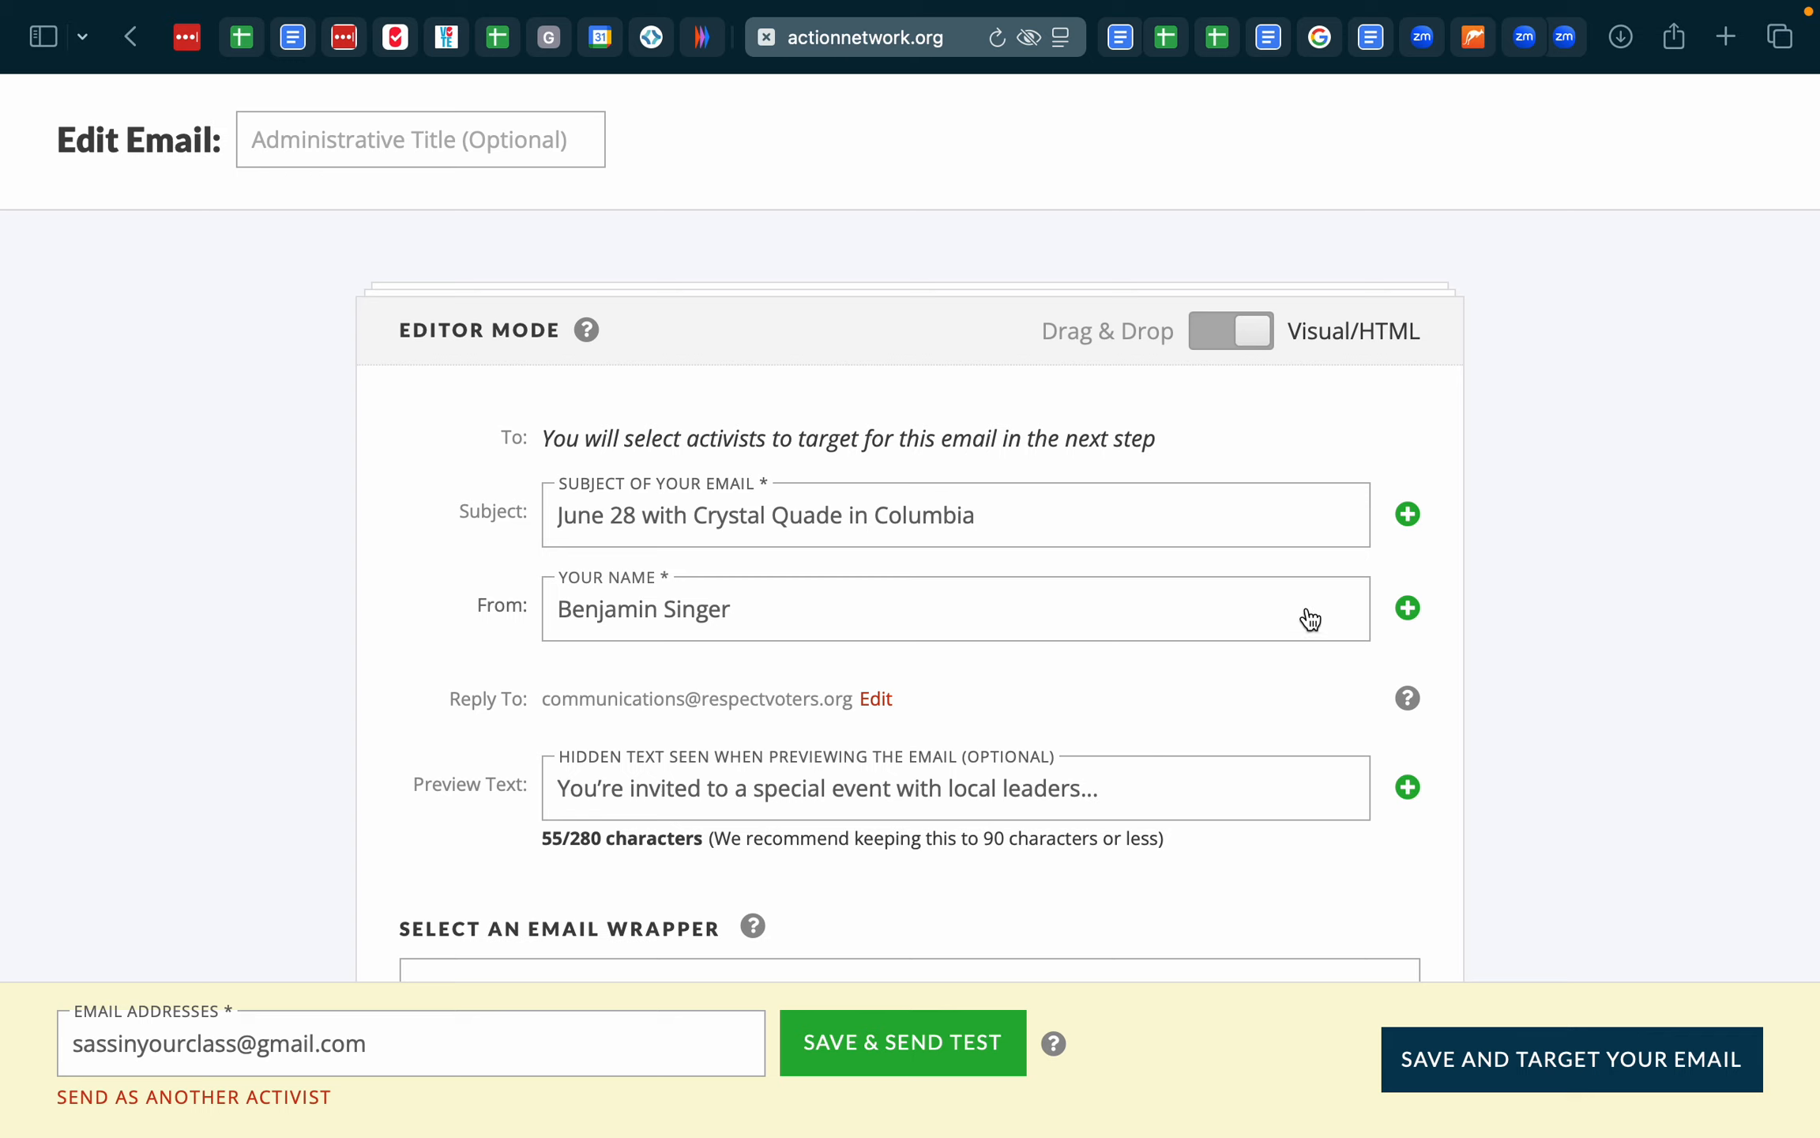
- Add an empty alternate subject field and an empty alternate sender field to the email
{"action": "scroll", "coordinate": [1320, 613], "scroll_direction": "down", "scroll_amount": 1}
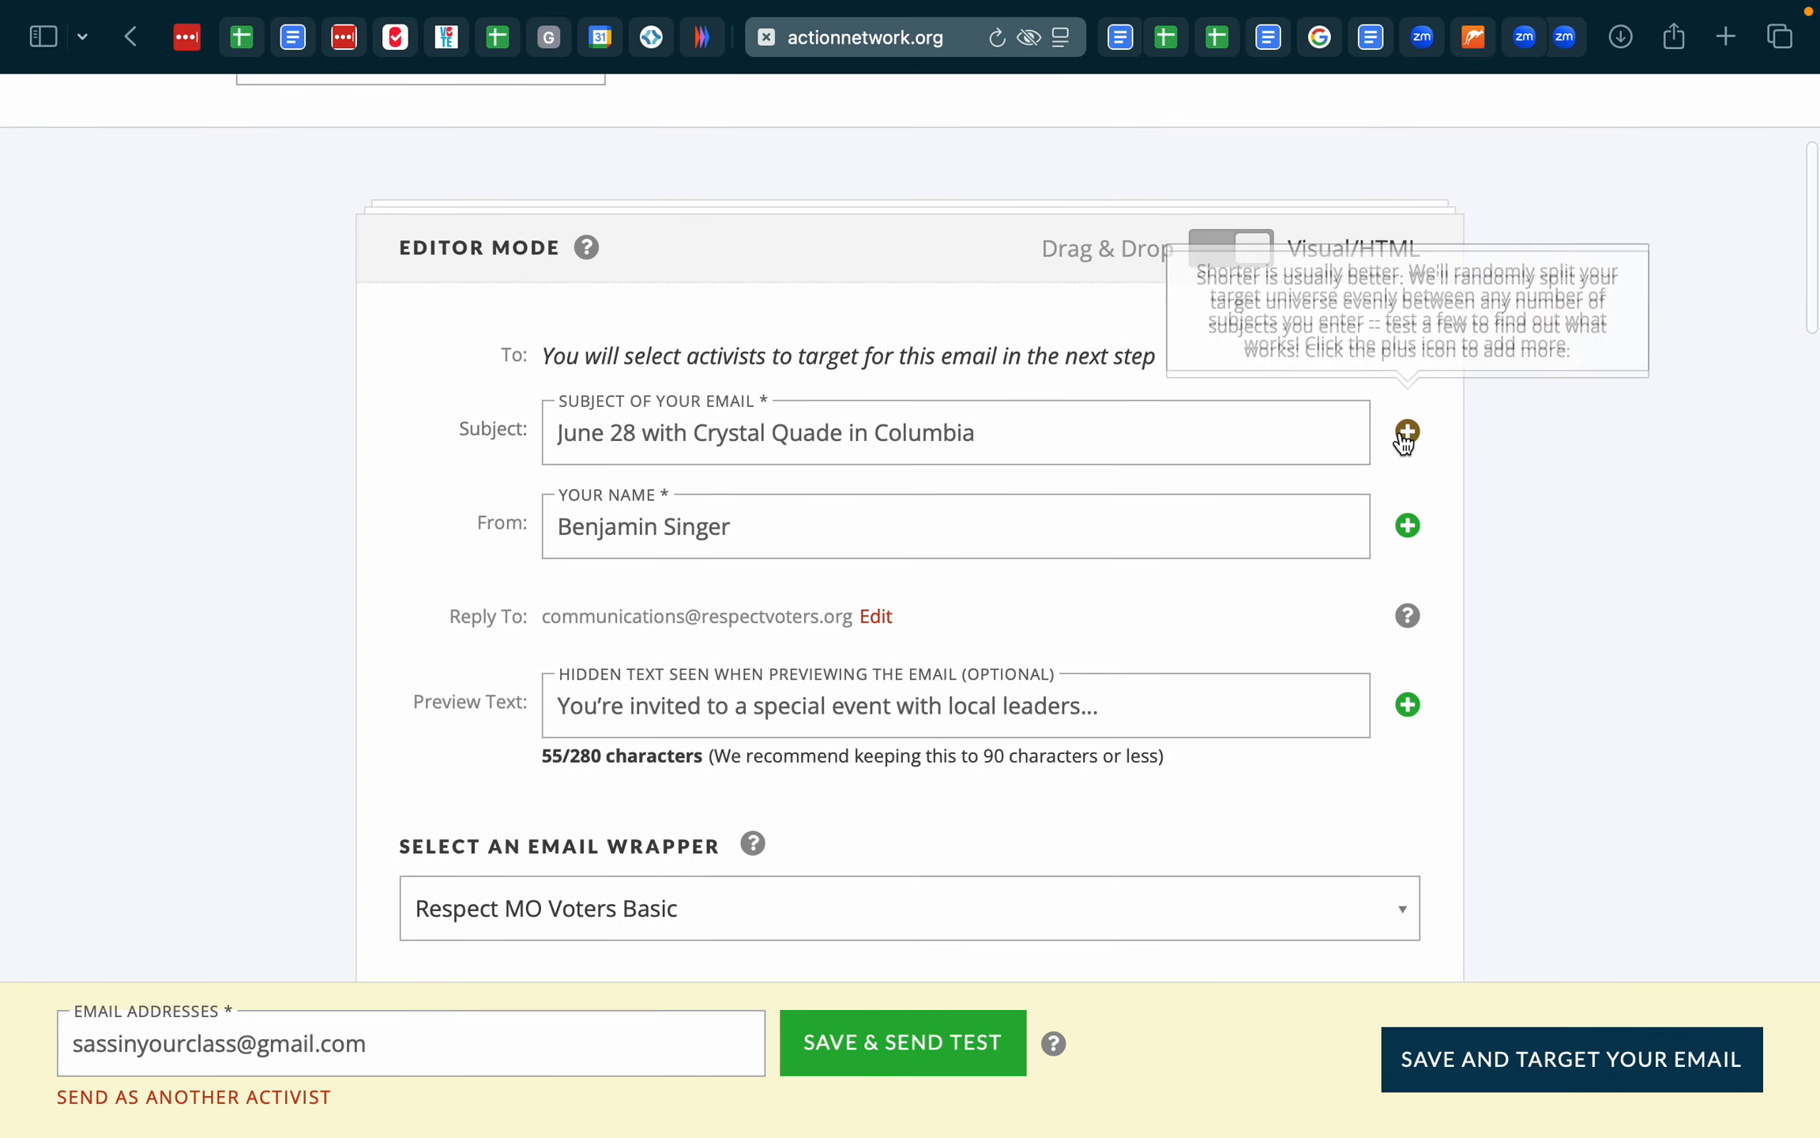
{"action": "left_click", "coordinate": [1405, 432]}
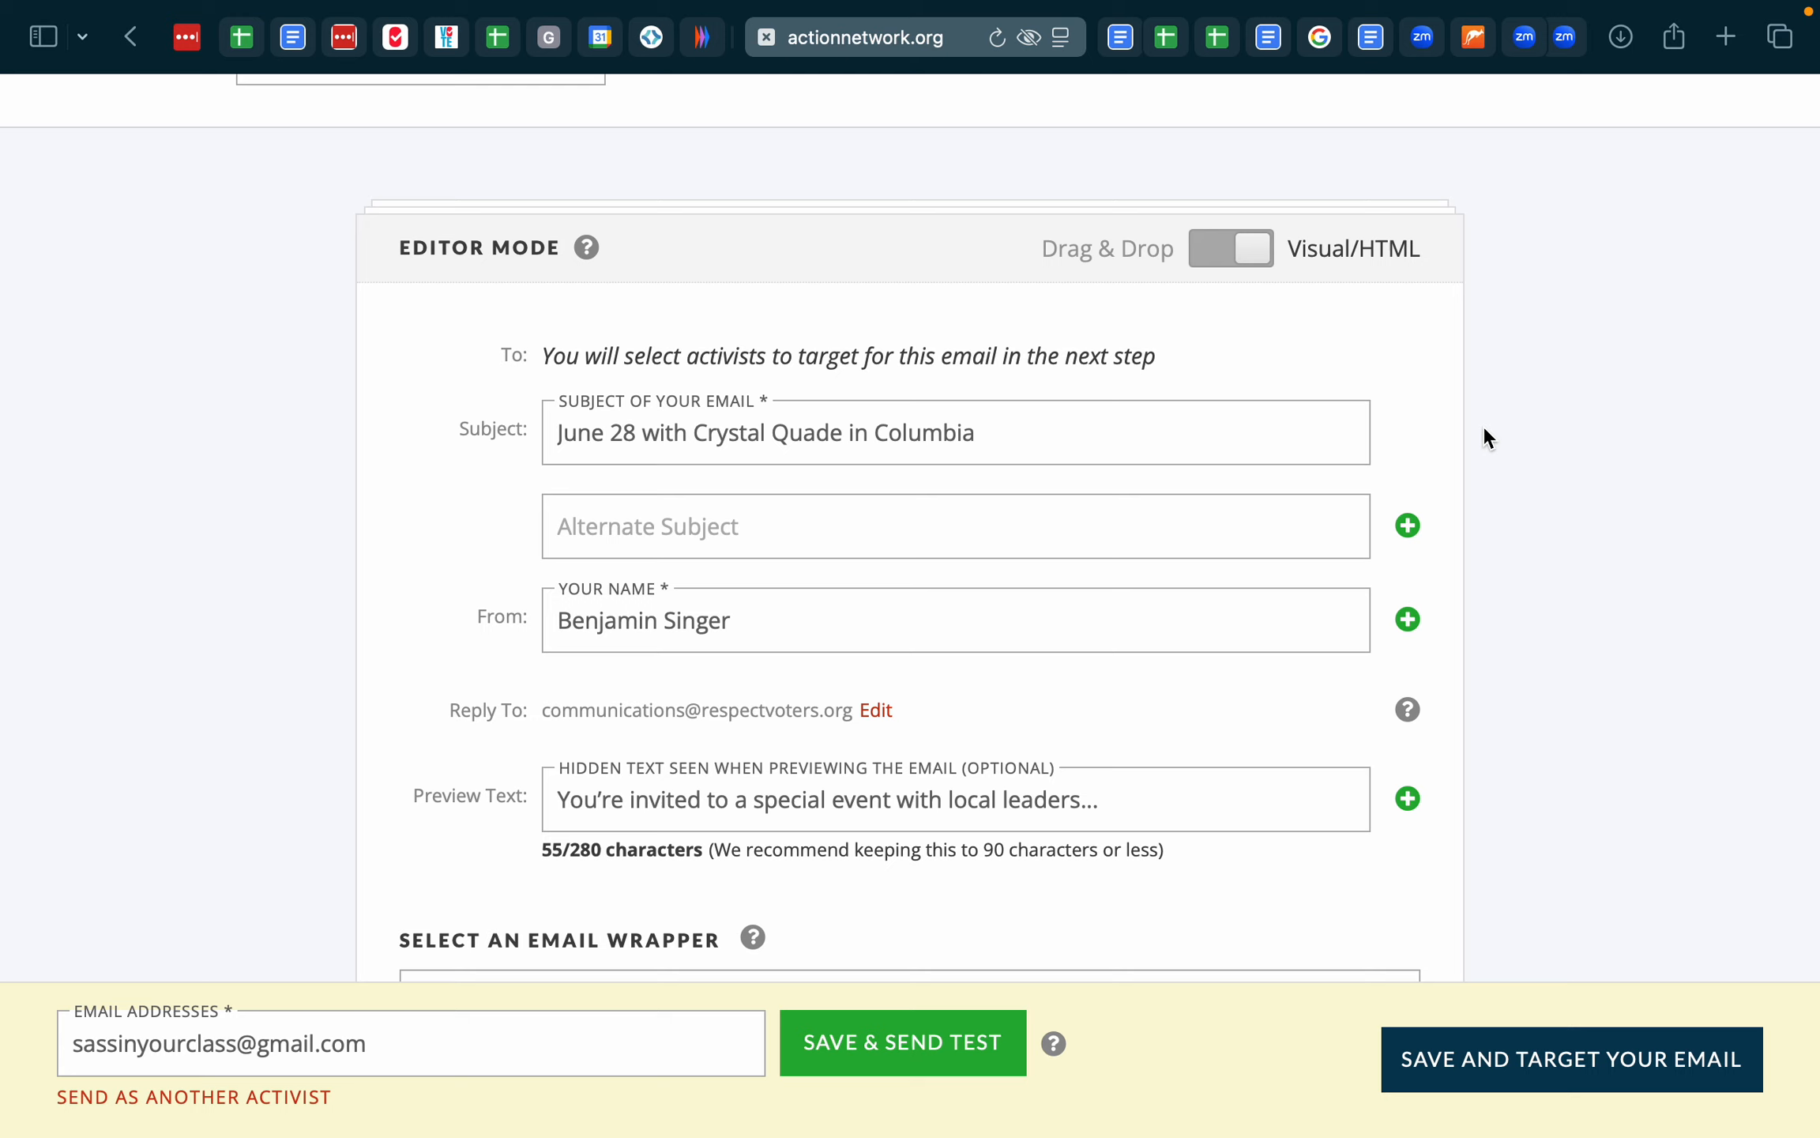
{"action": "left_click", "coordinate": [1408, 620]}
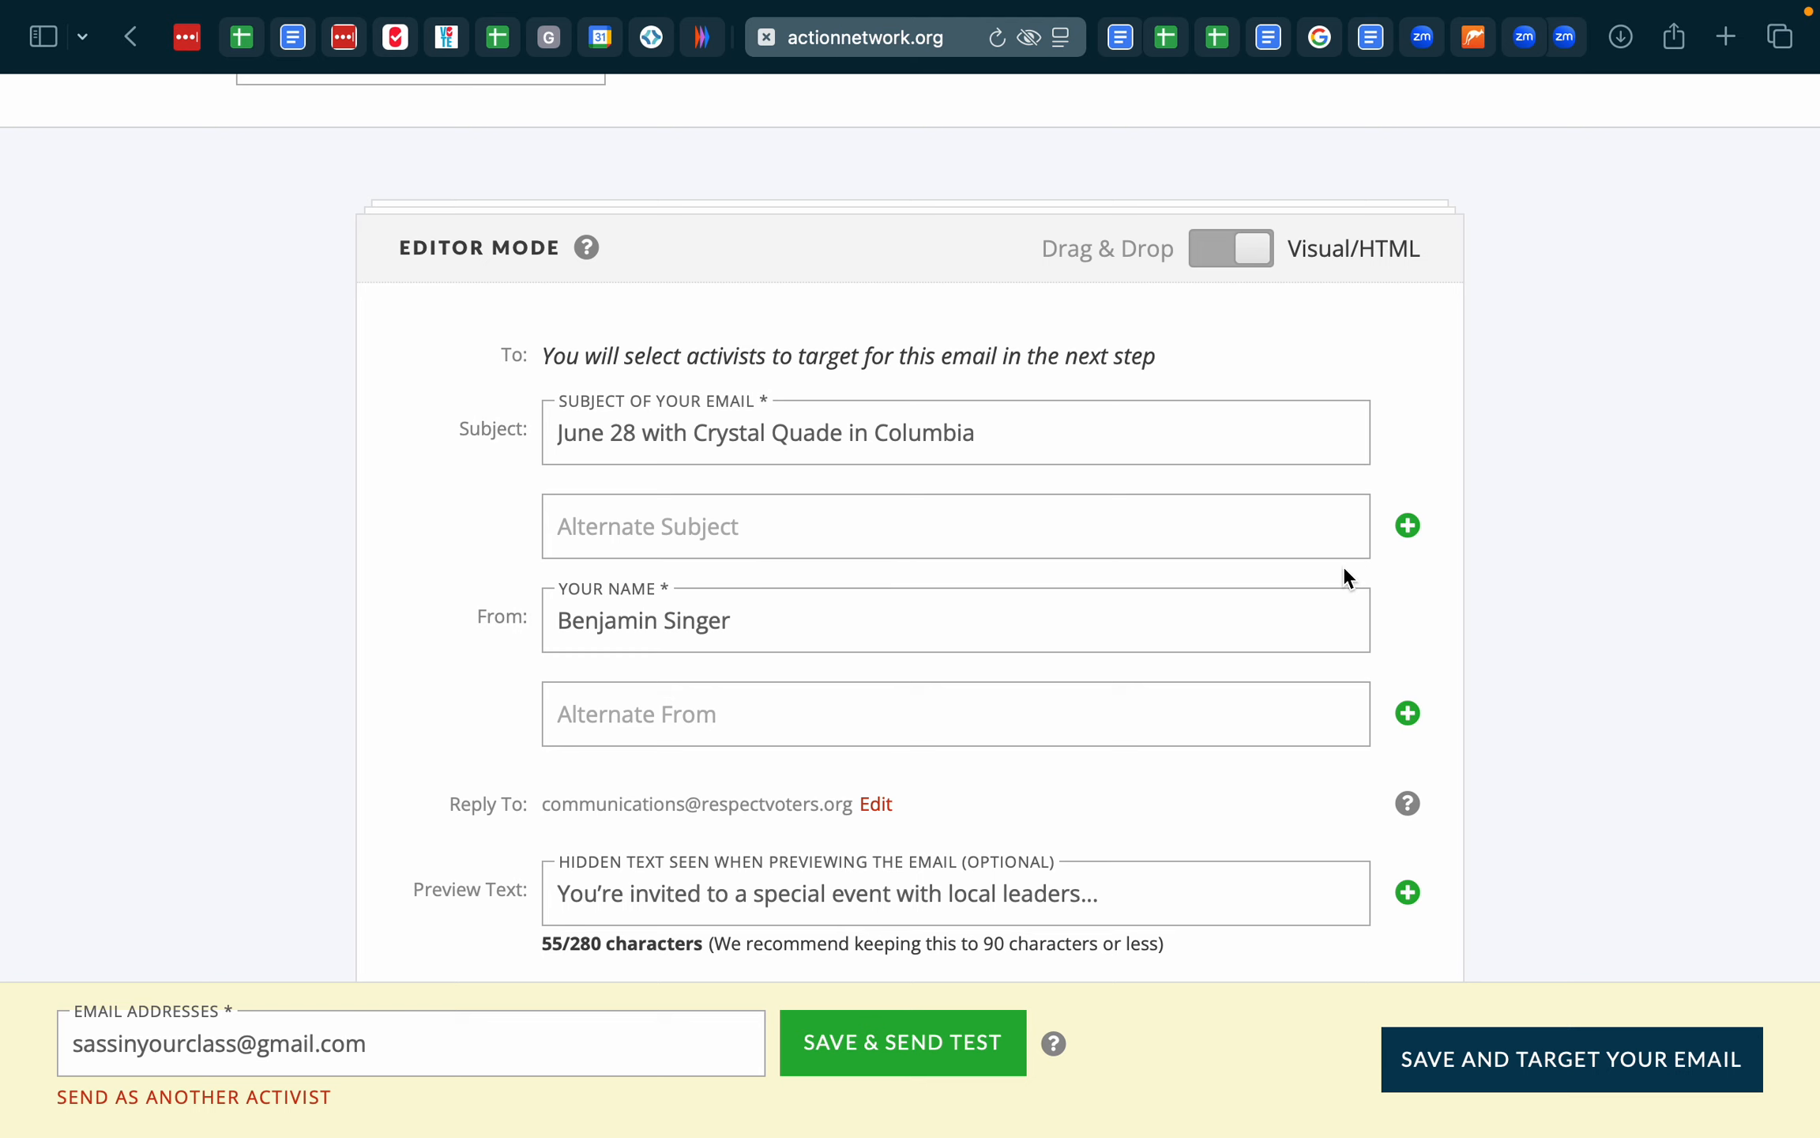
- Check the document's text preview and change the email's preview text to "You're invited to a special event with a local leader..."
{"action": "scroll", "coordinate": [1393, 636], "scroll_direction": "down", "scroll_amount": 5}
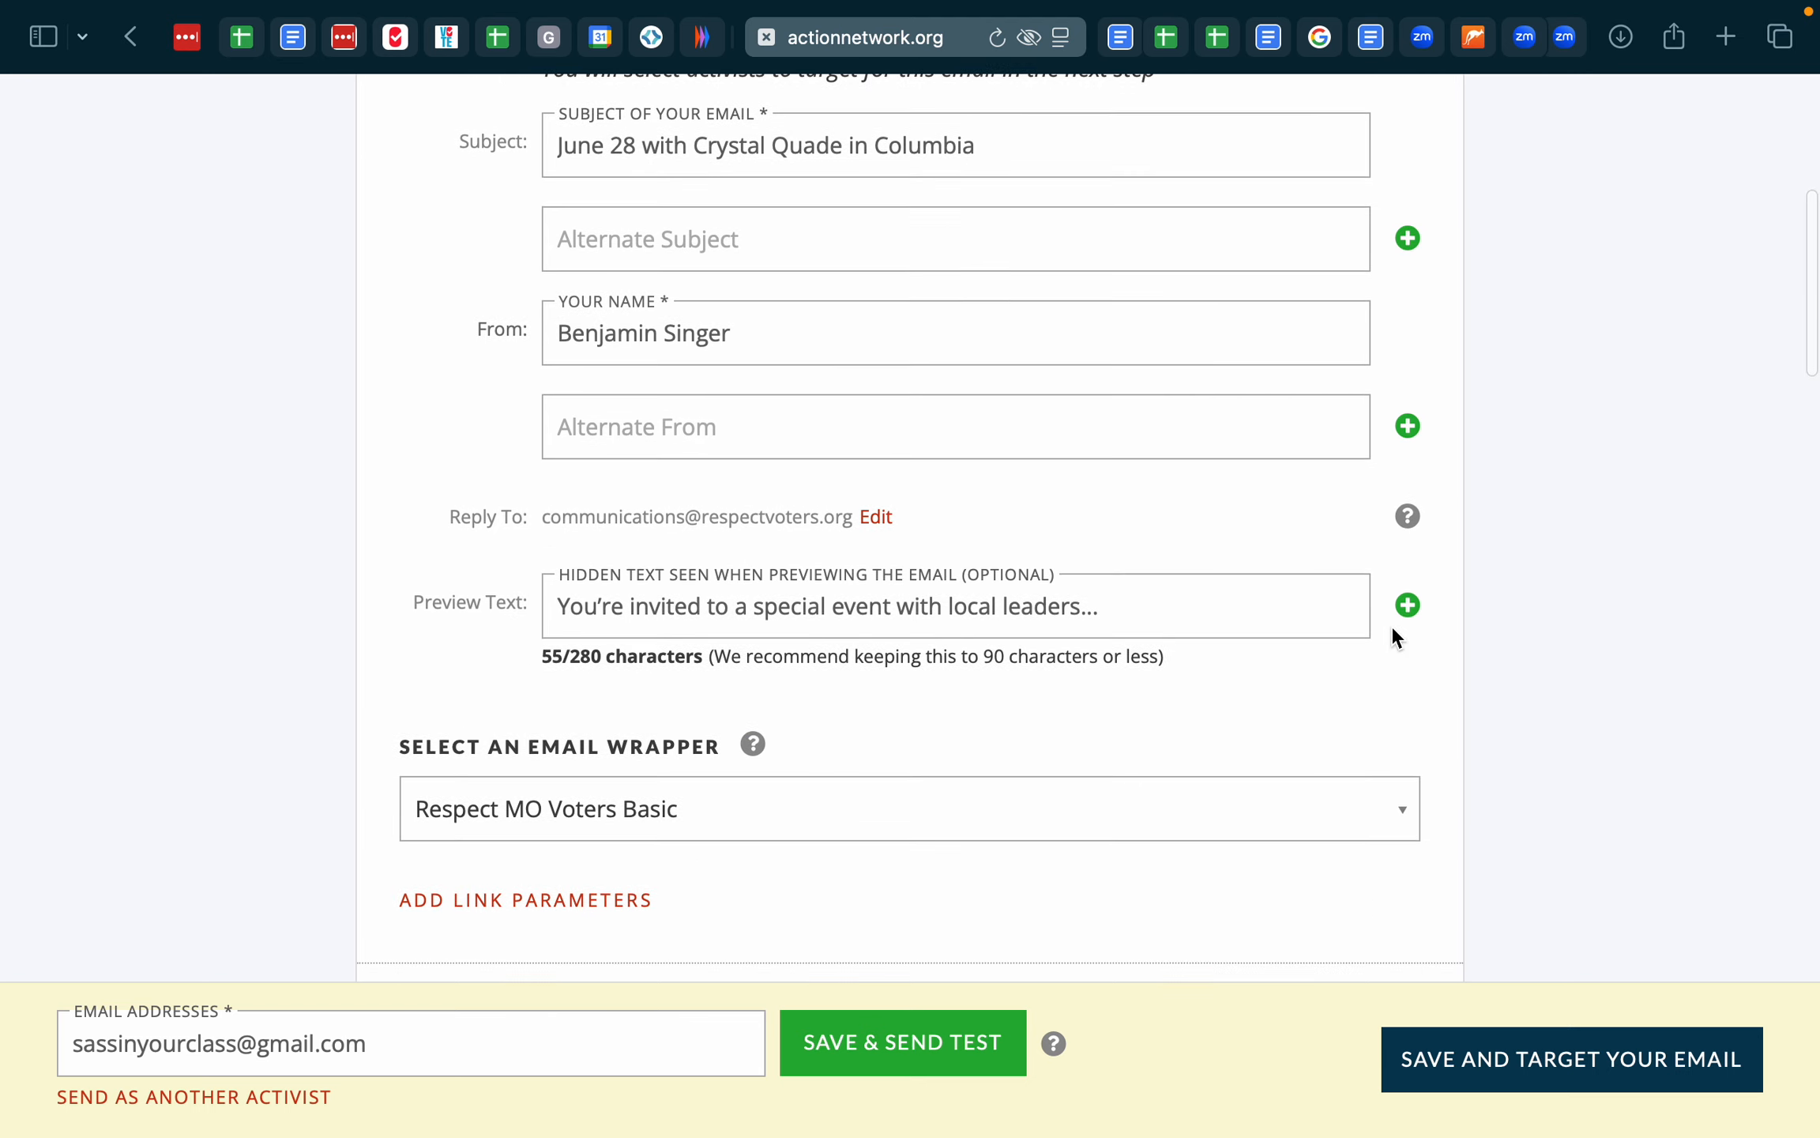
{"action": "left_click", "coordinate": [1116, 41]}
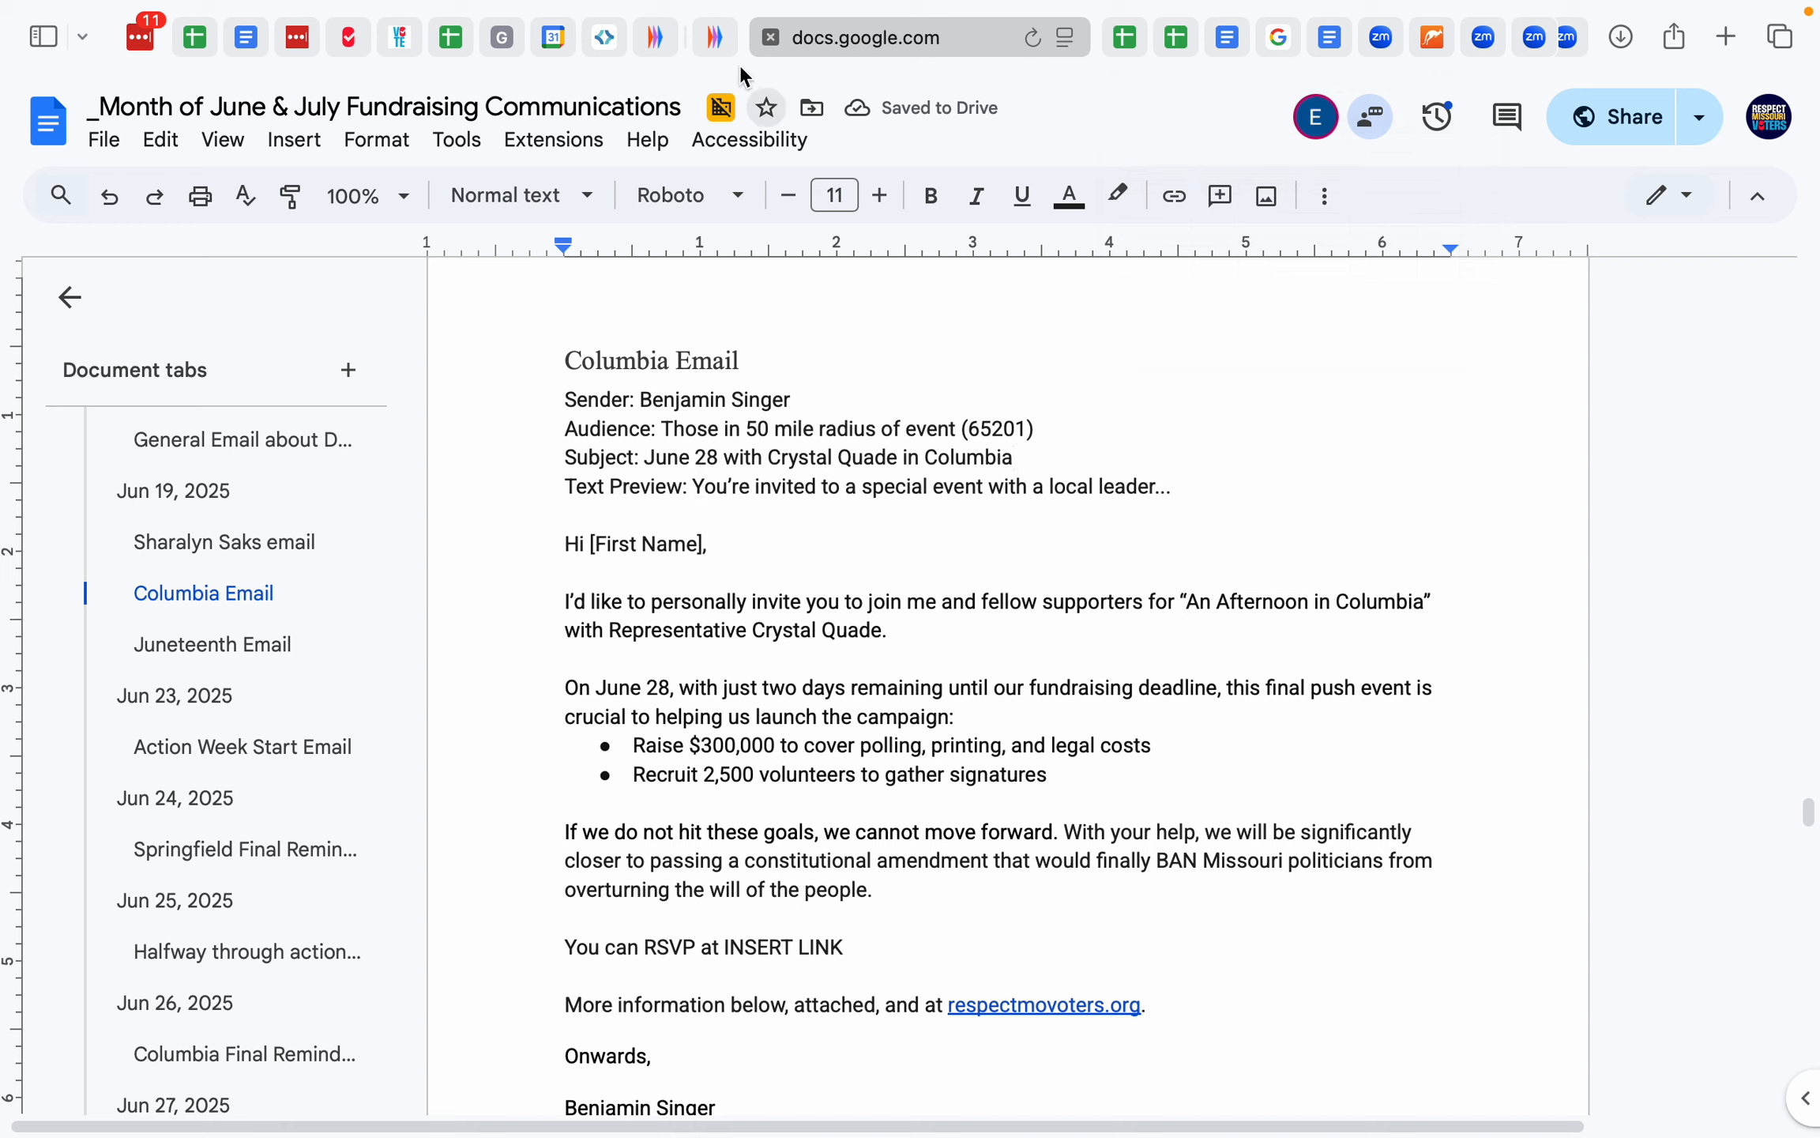
{"action": "left_click", "coordinate": [722, 37]}
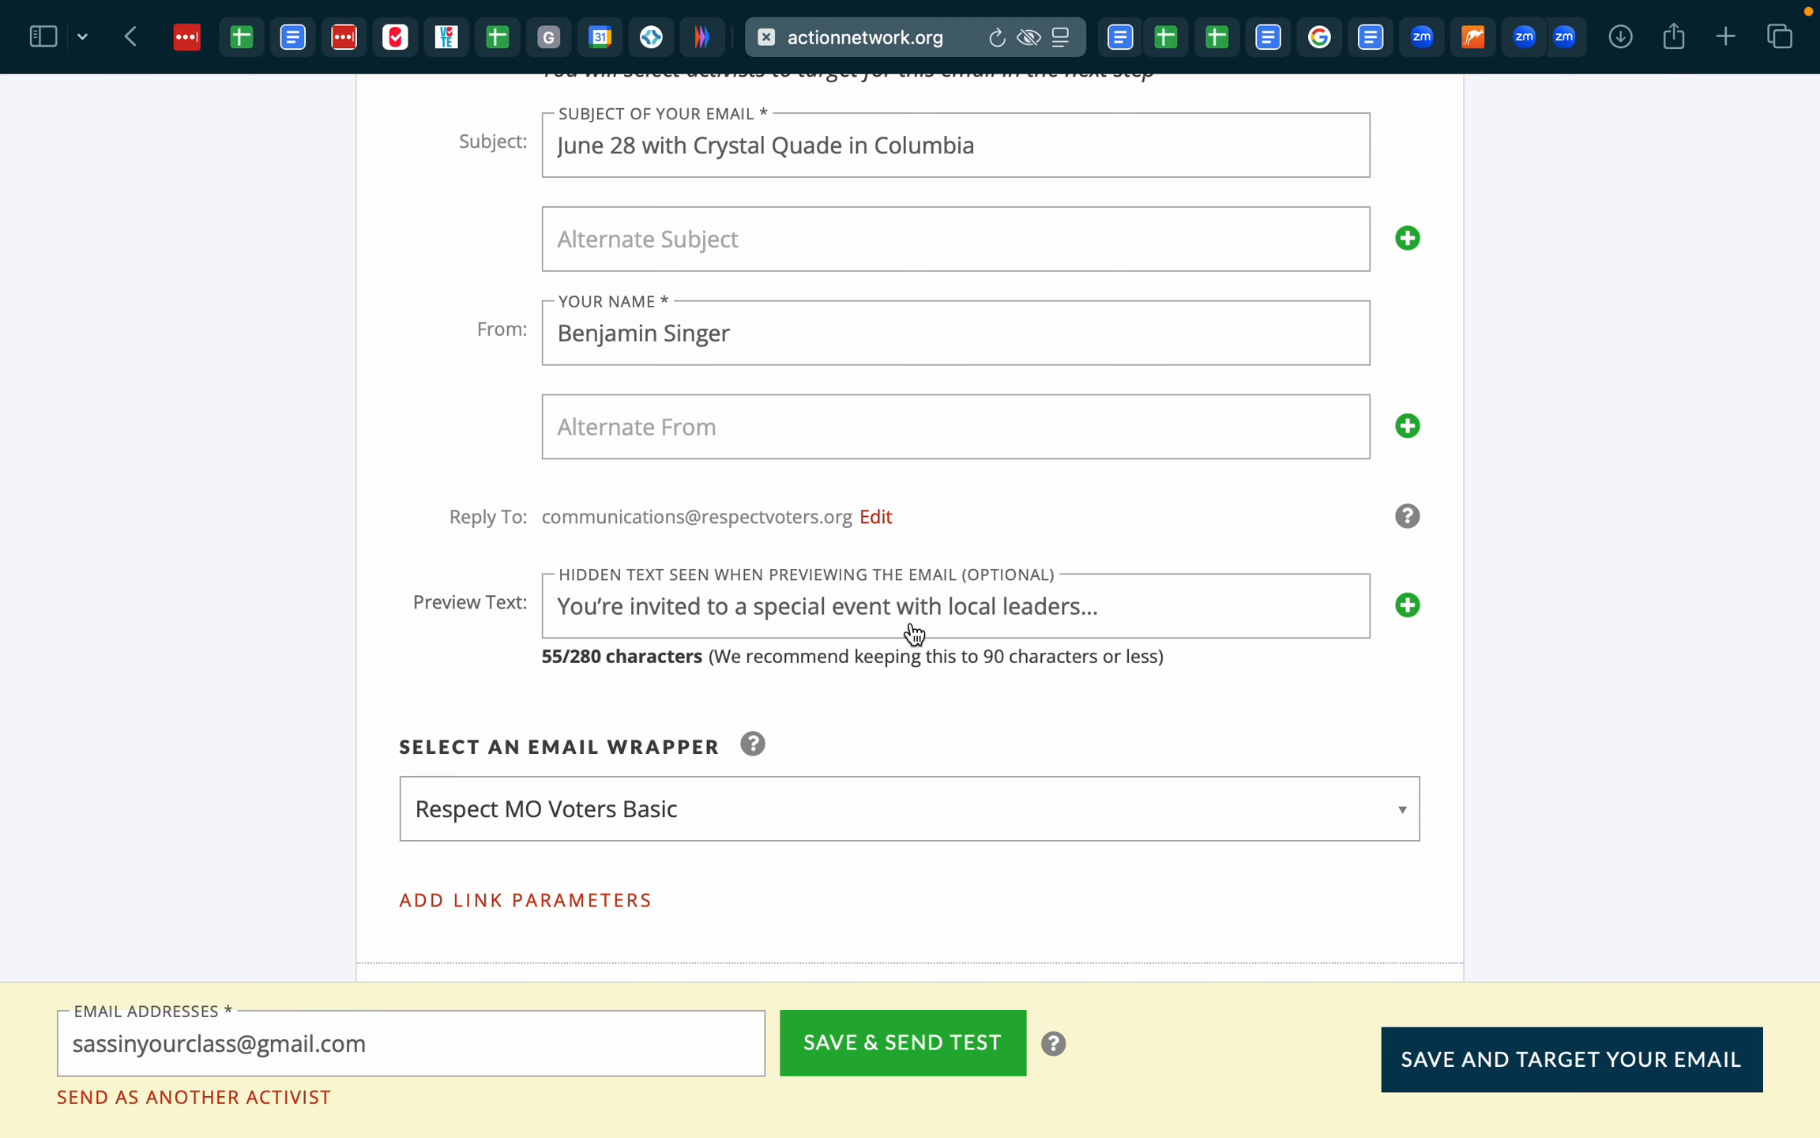
{"action": "left_click", "coordinate": [952, 608]}
{"action": "type", "text": "a"}
{"action": "key", "text": "alt+Right"}
{"action": "key", "text": "BackSpace"}
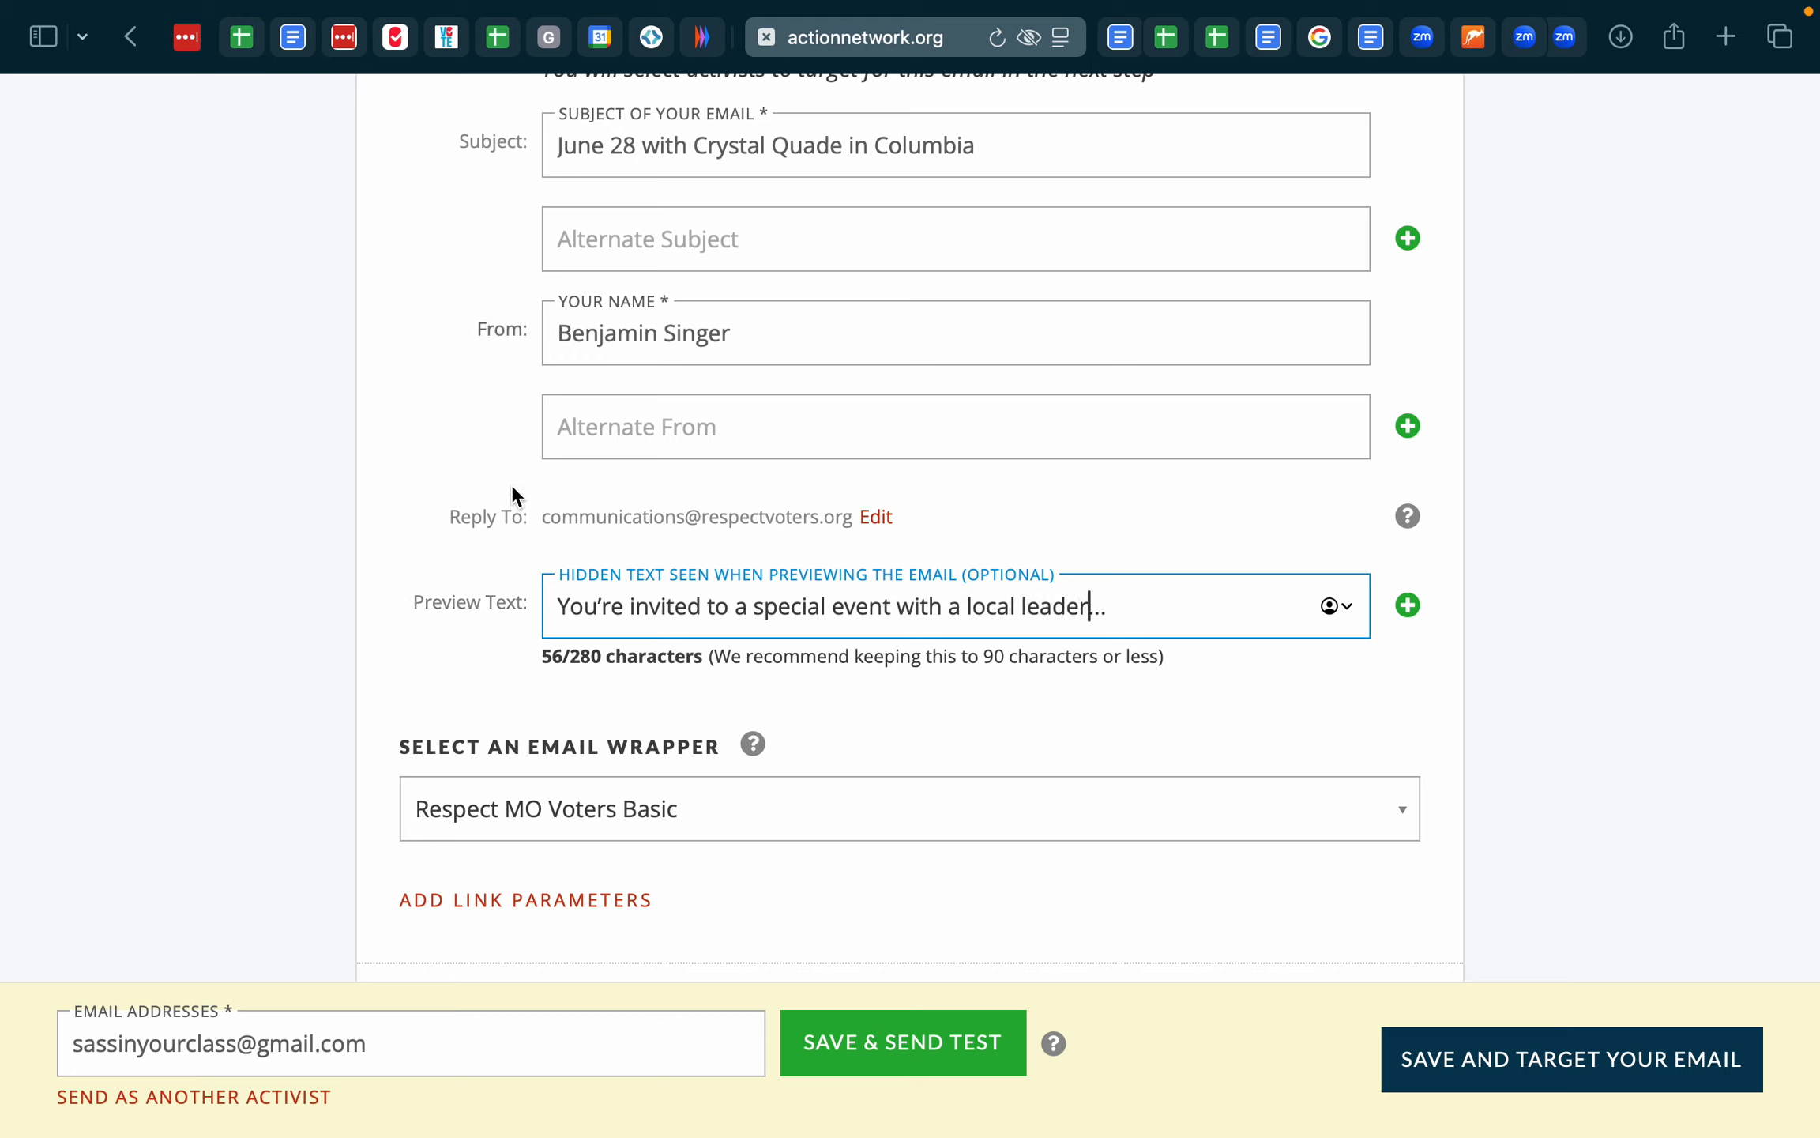
- Switch to Google Docs to check the Columbia Email header details, and return to the Action Network email
{"action": "left_click", "coordinate": [1121, 38]}
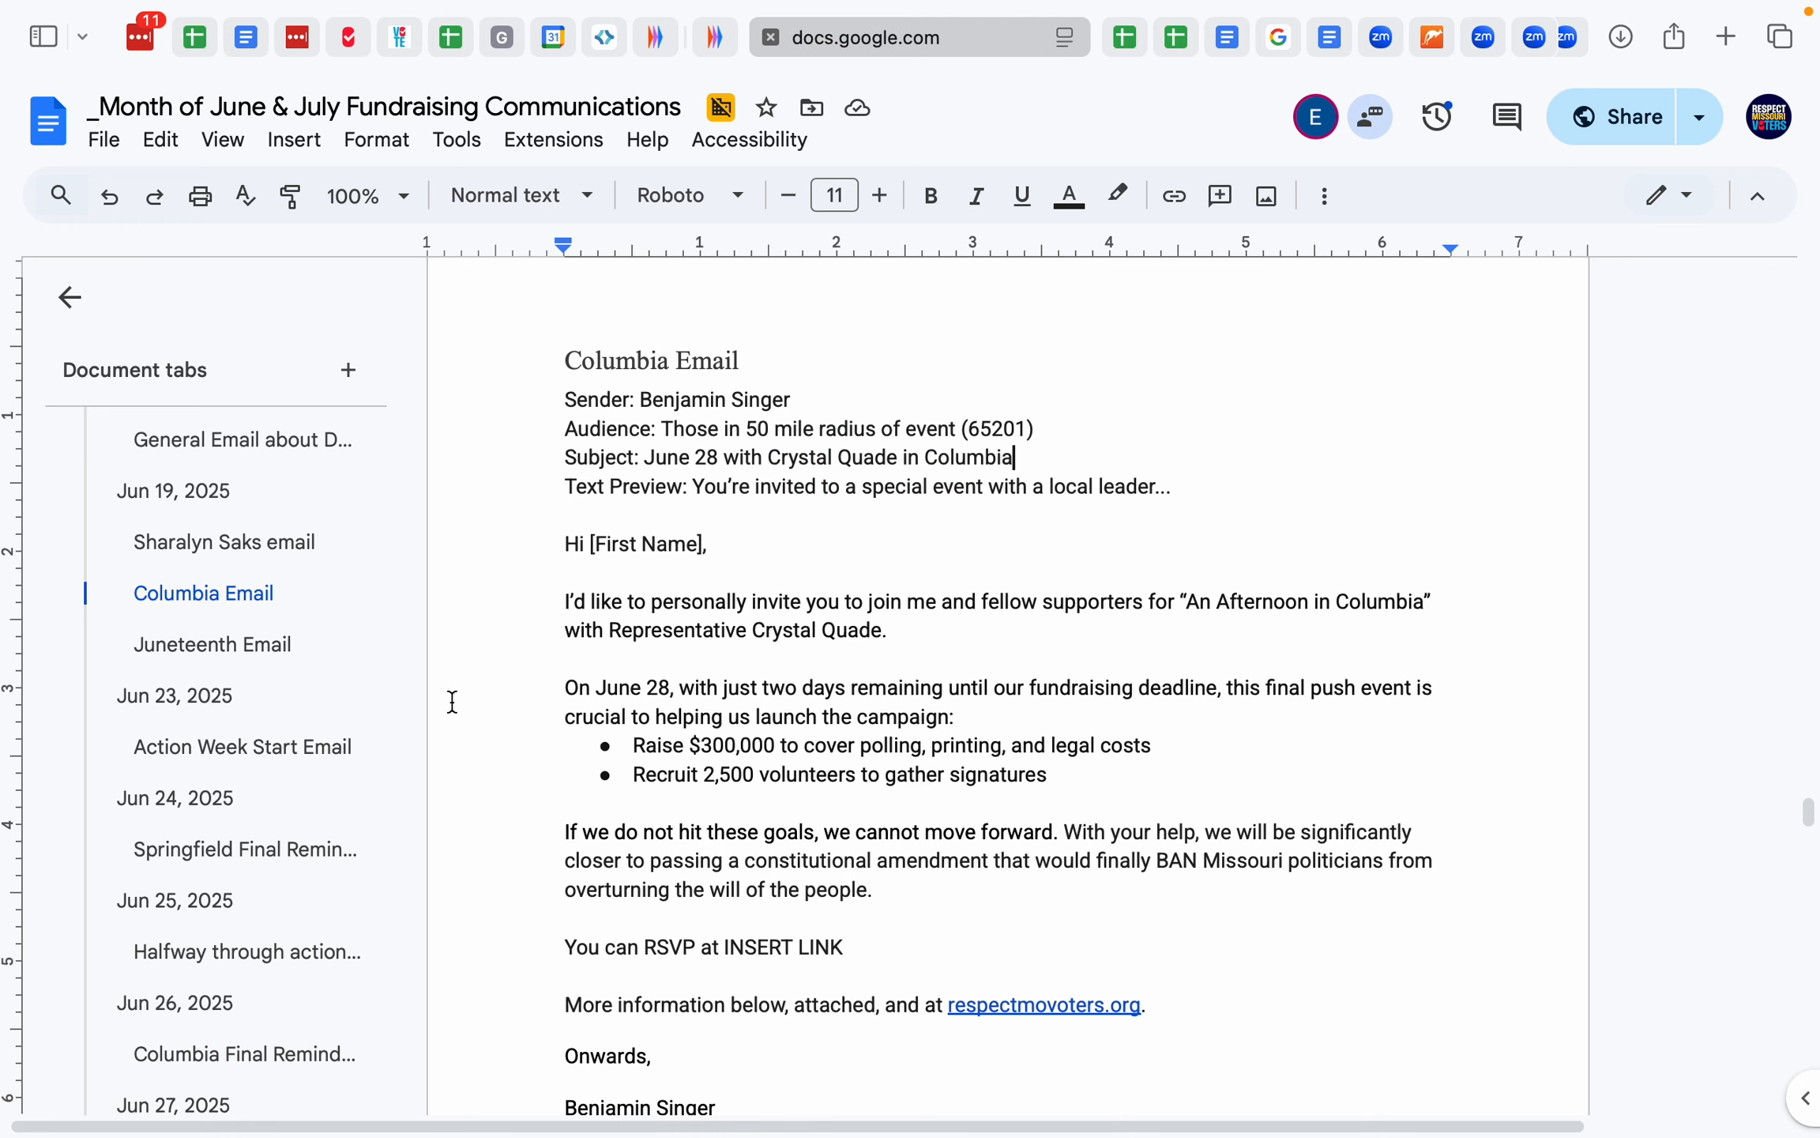
{"action": "scroll", "coordinate": [674, 465], "scroll_direction": "up", "scroll_amount": 1}
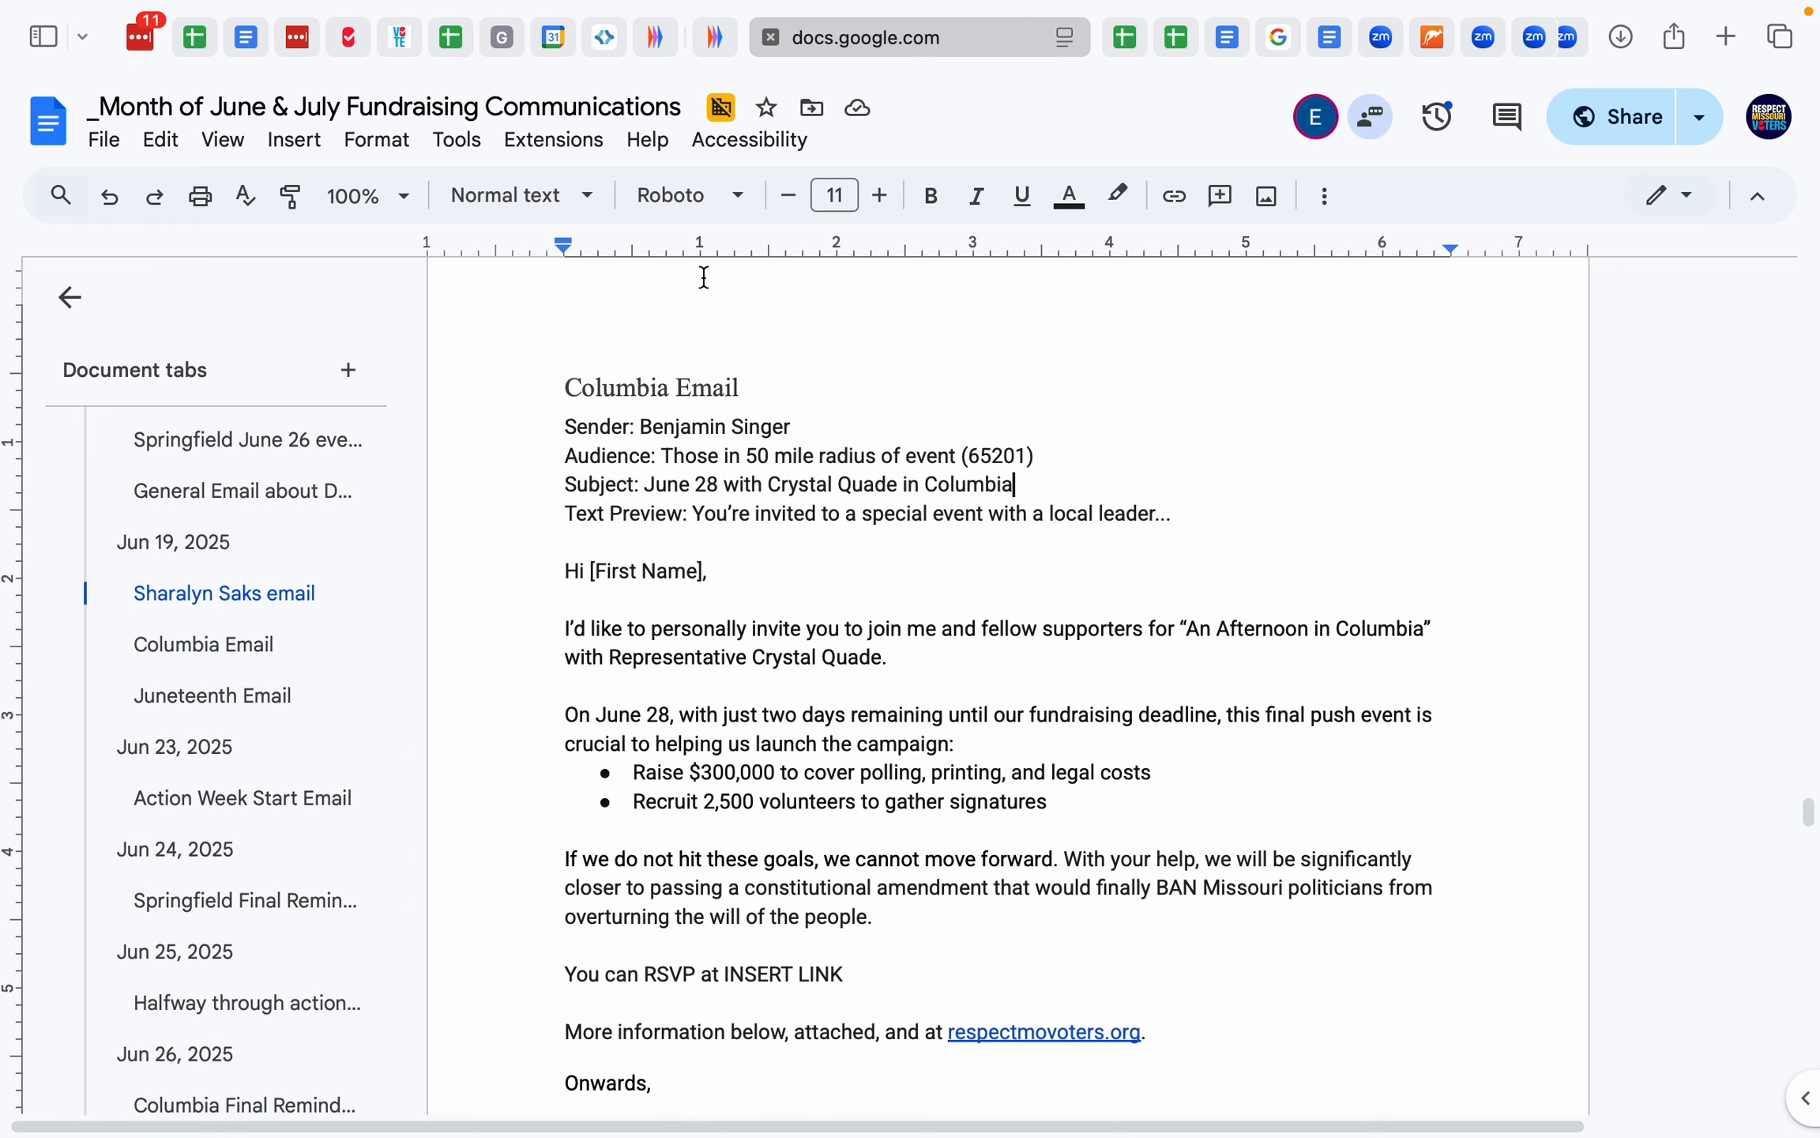
{"action": "left_click", "coordinate": [713, 38]}
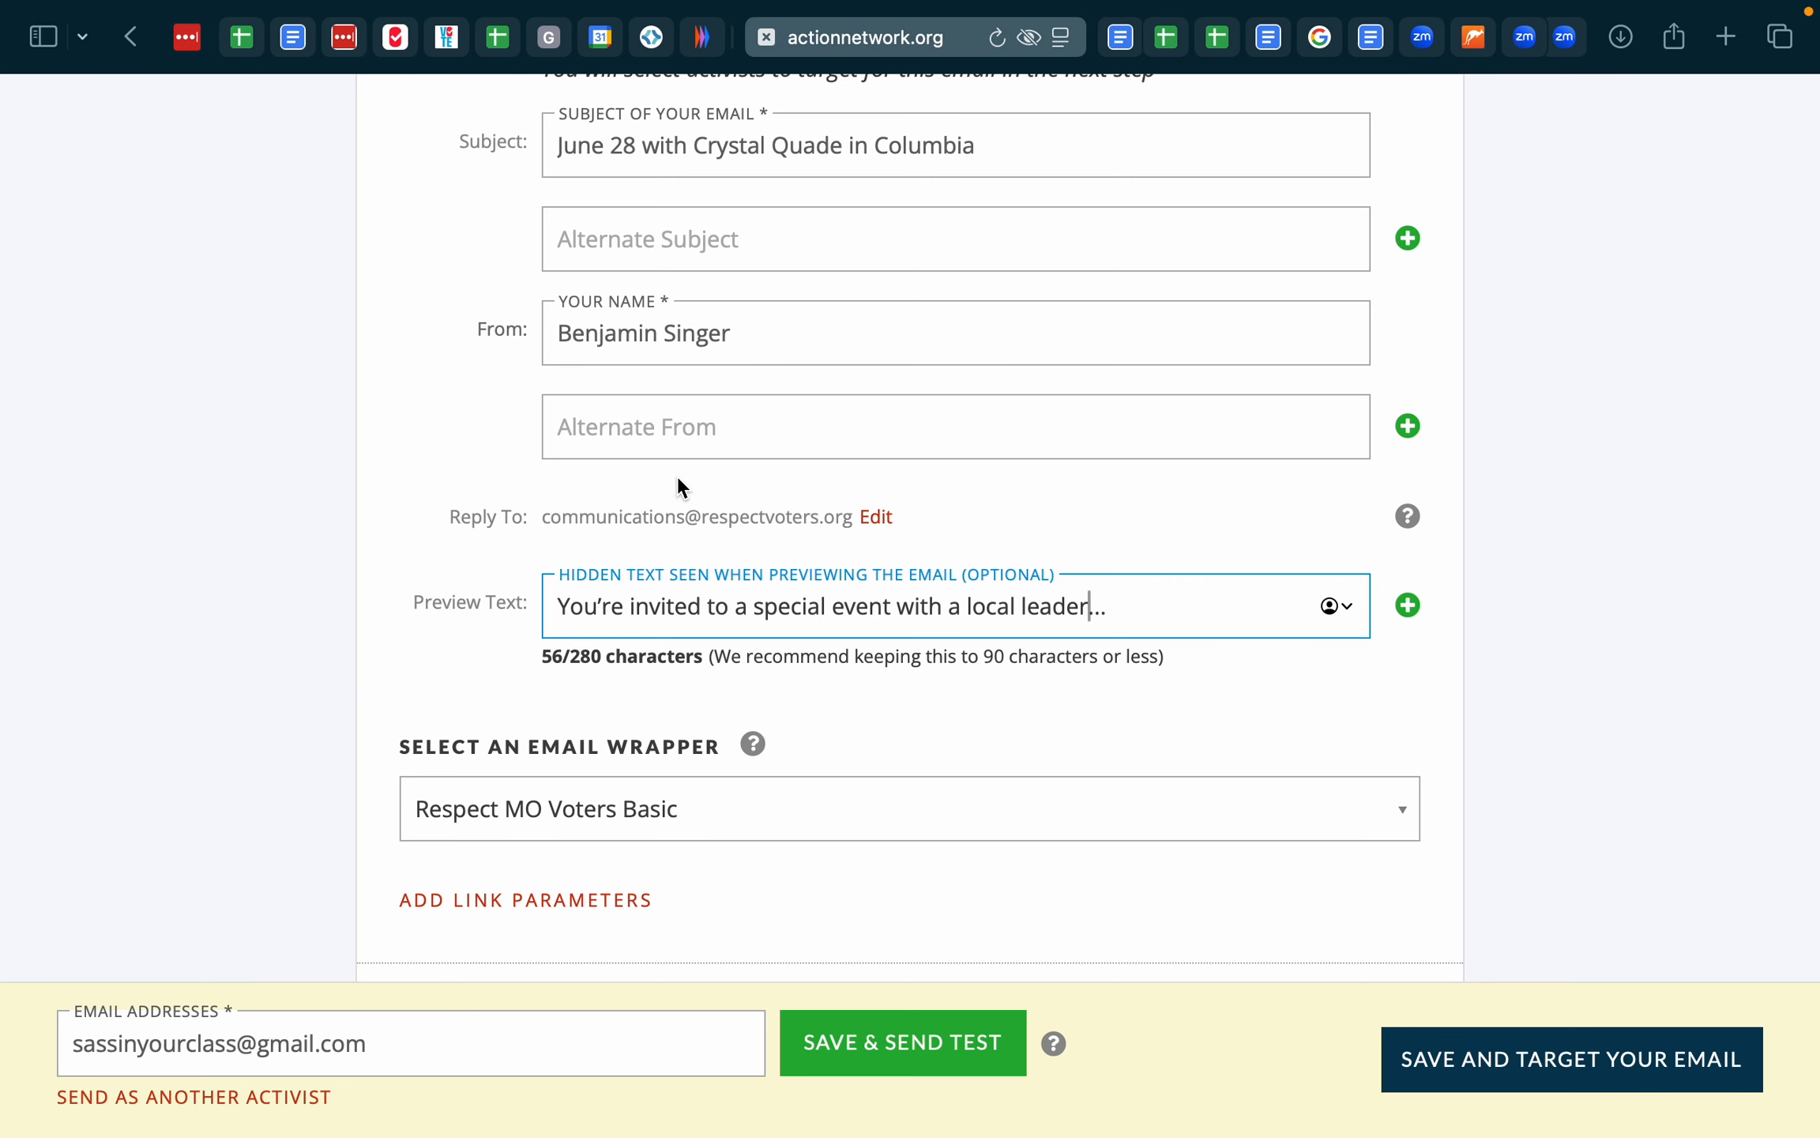
- Open the email's reply-to setting for editing and review the available addresses, keeping the current one
{"action": "left_click", "coordinate": [877, 516]}
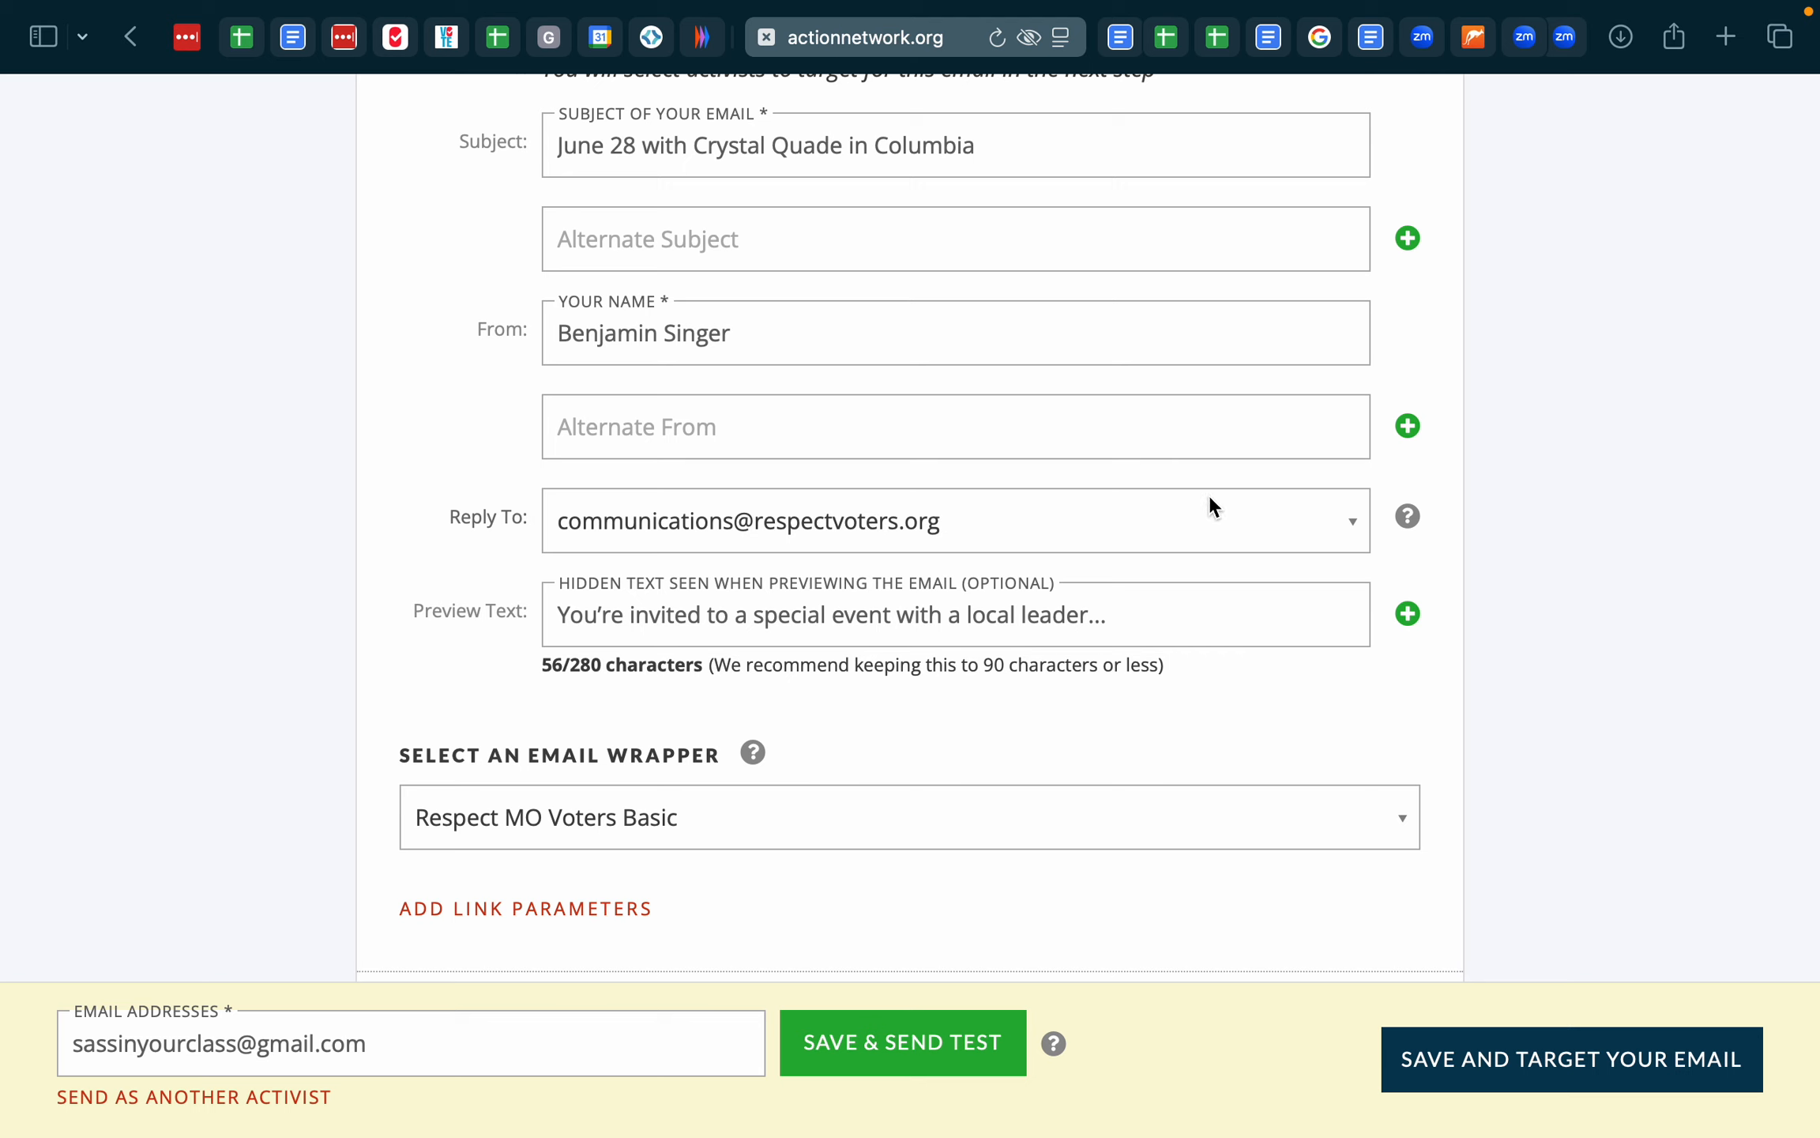
{"action": "left_click", "coordinate": [1212, 510]}
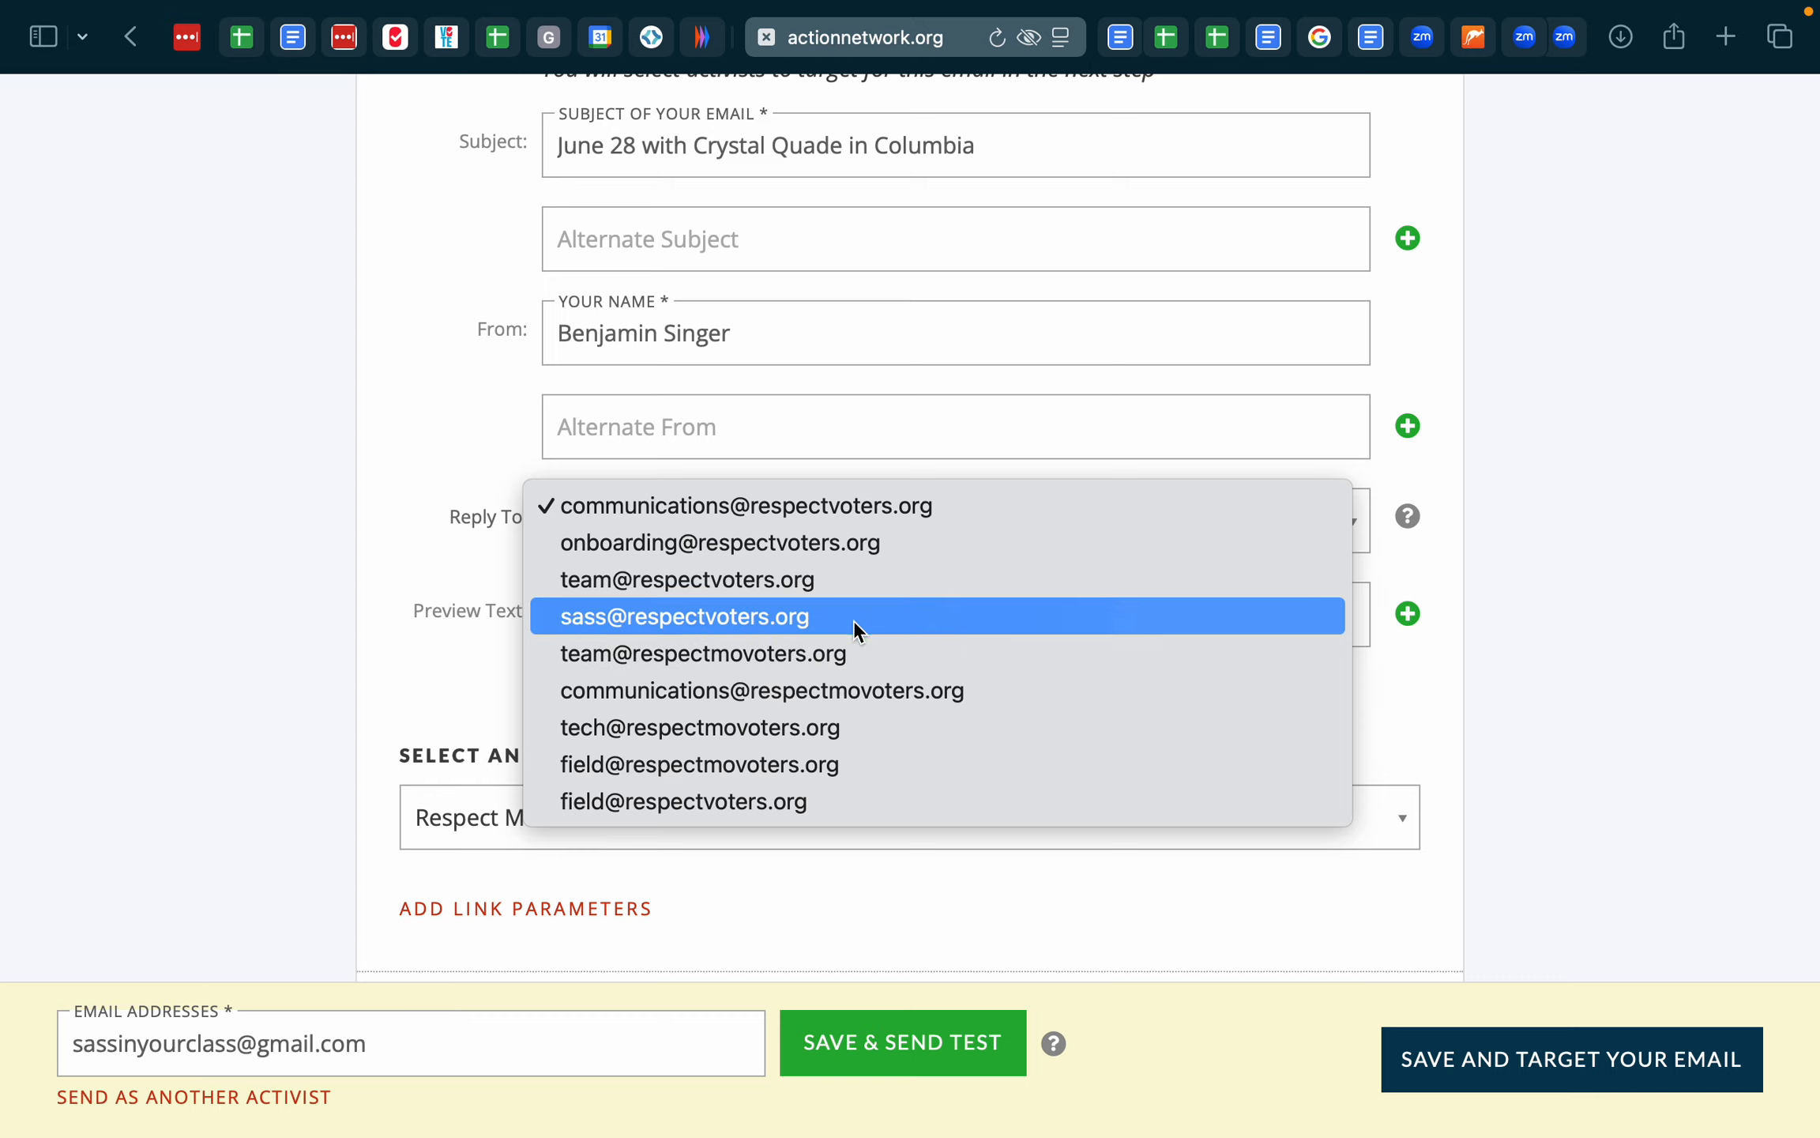
{"action": "left_click", "coordinate": [400, 497]}
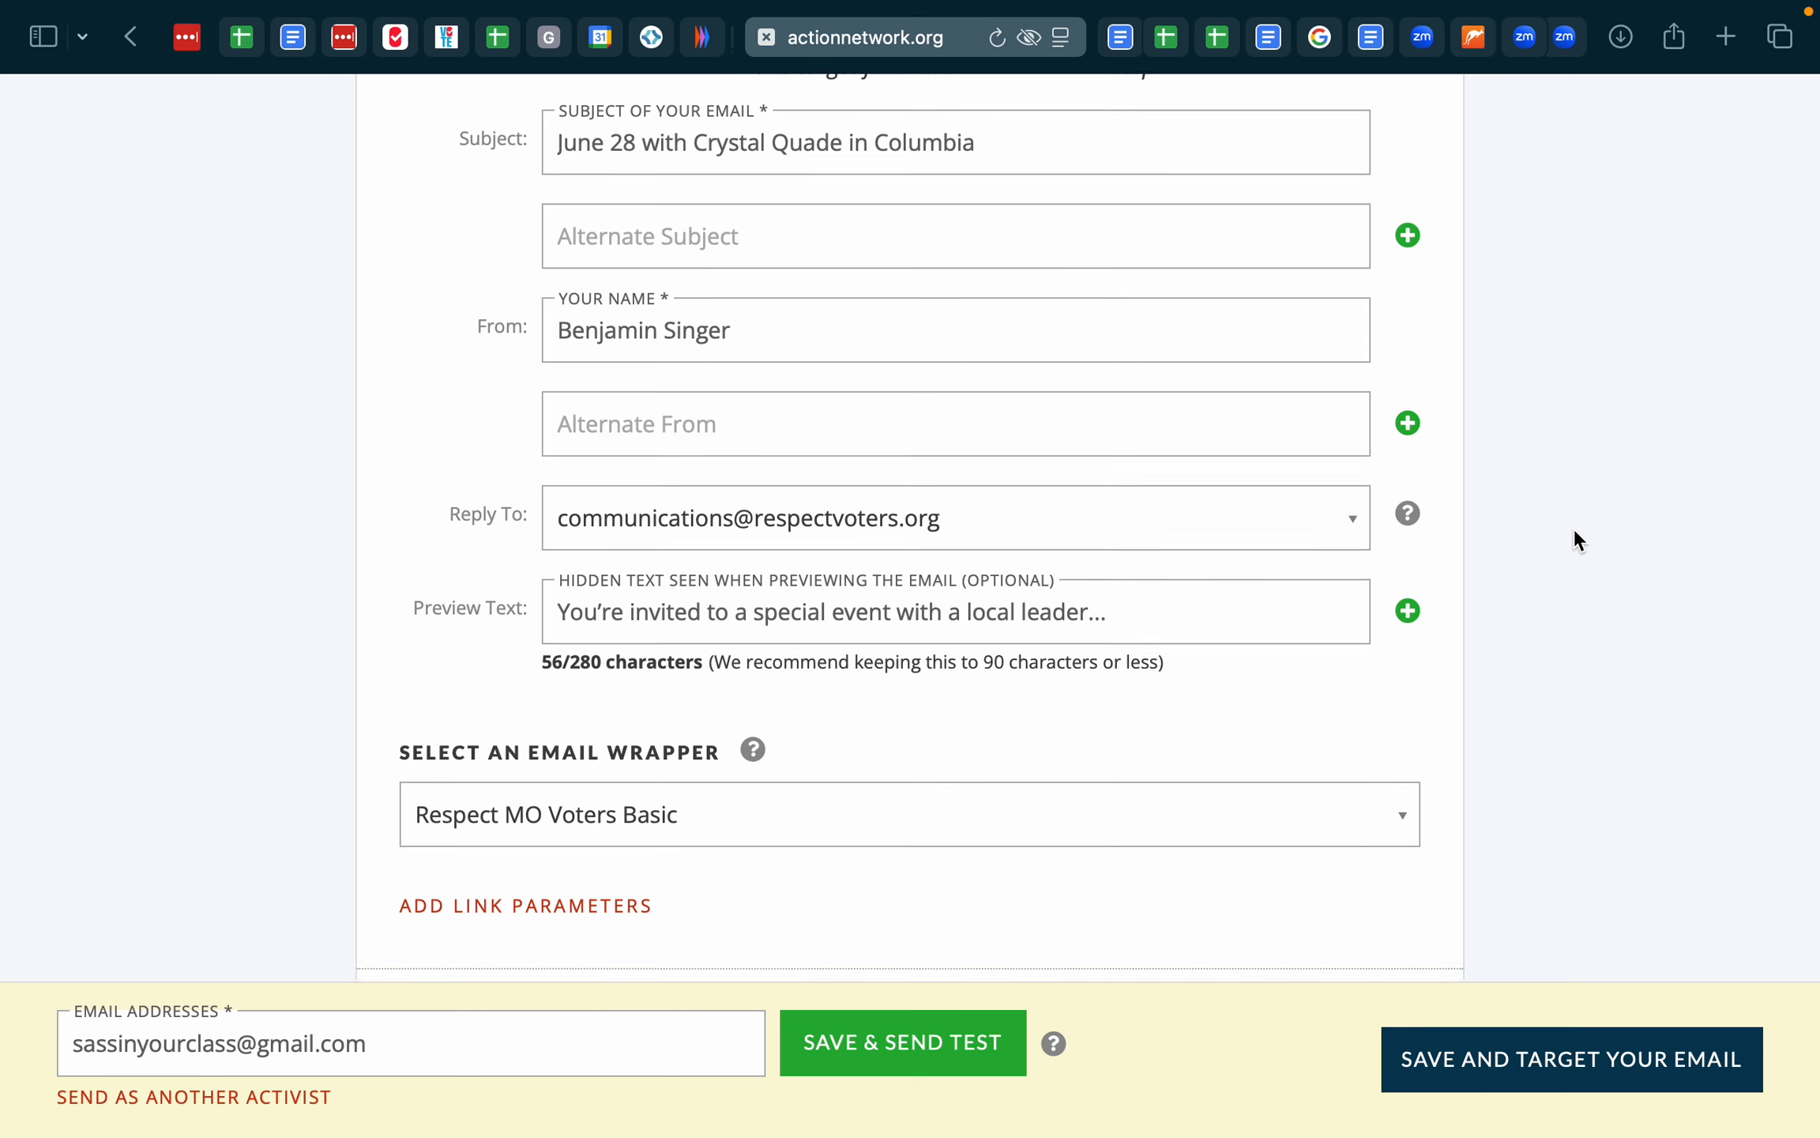
- Review the available email wrappers and keep Respect MO Voters Basic selected
{"action": "scroll", "coordinate": [1575, 530], "scroll_direction": "down", "scroll_amount": 5}
{"action": "scroll", "coordinate": [1576, 541], "scroll_direction": "down", "scroll_amount": 5}
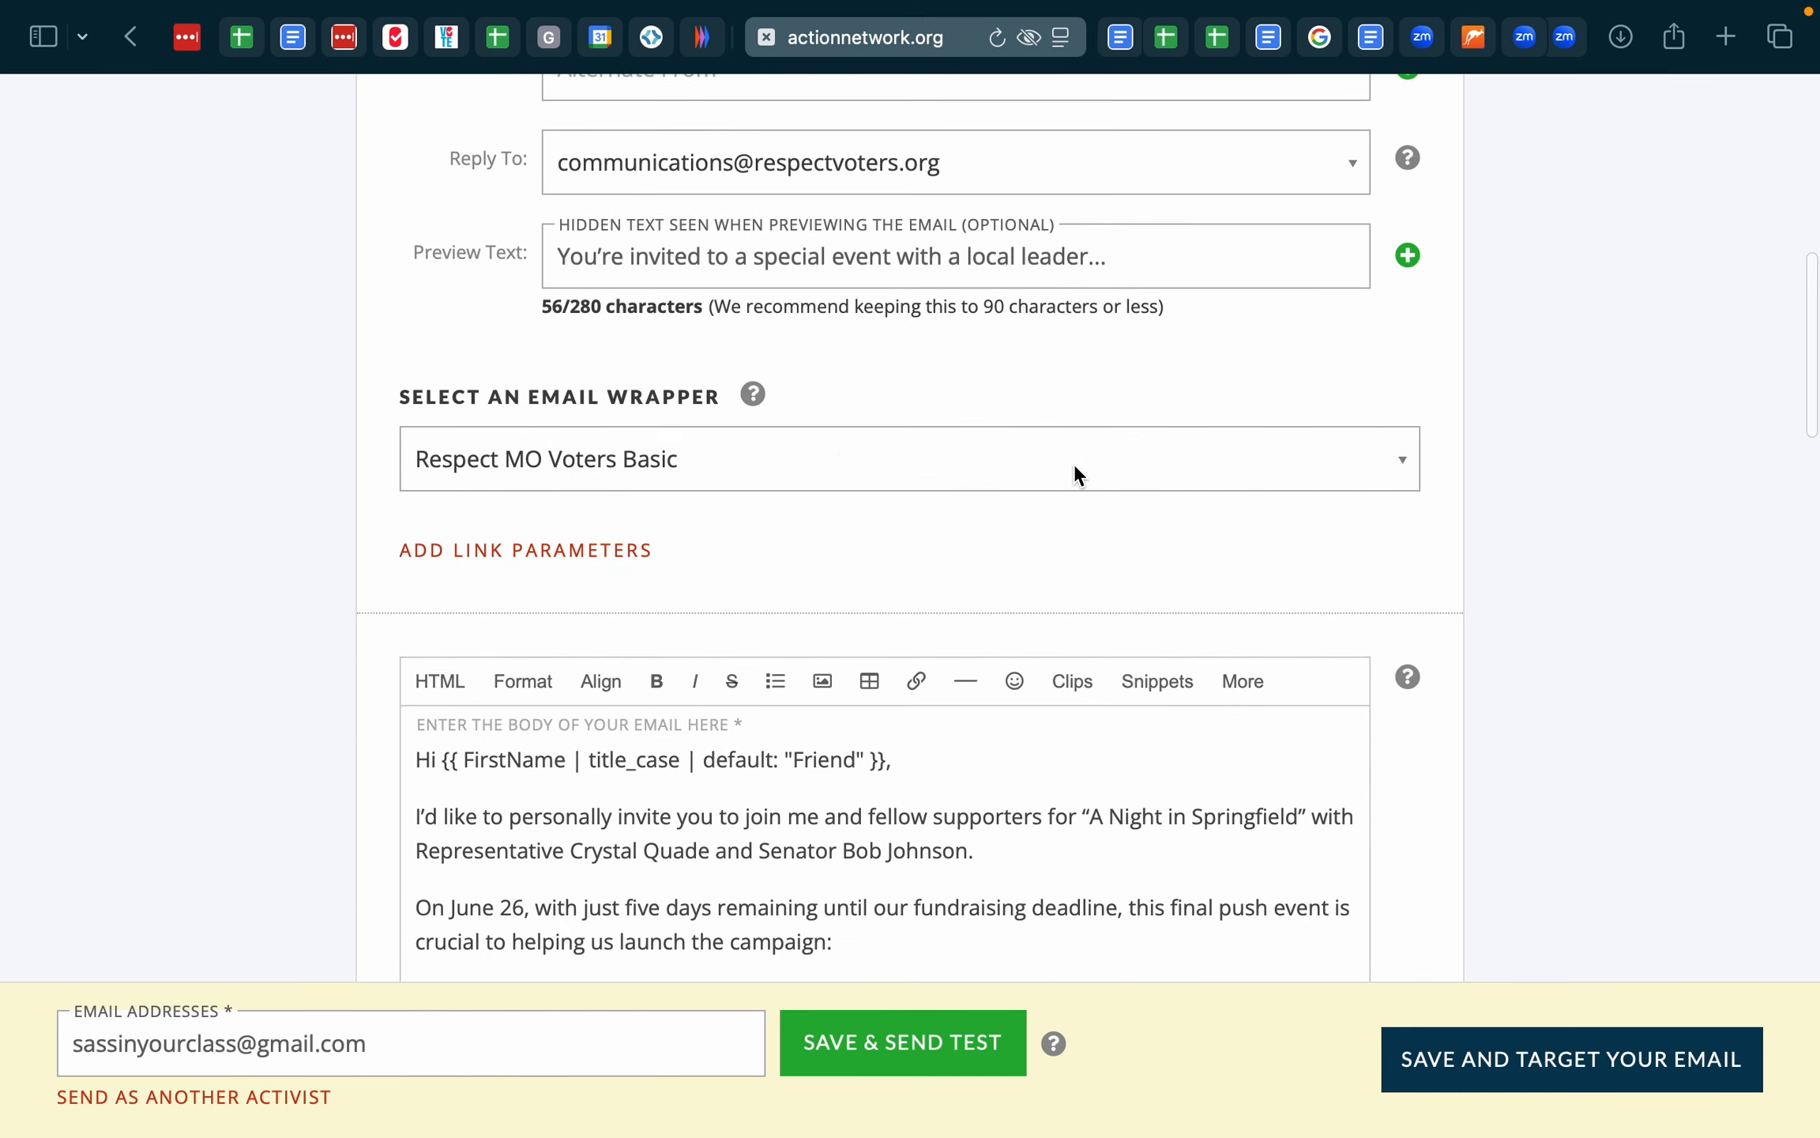
{"action": "scroll", "coordinate": [863, 492], "scroll_direction": "down", "scroll_amount": 6}
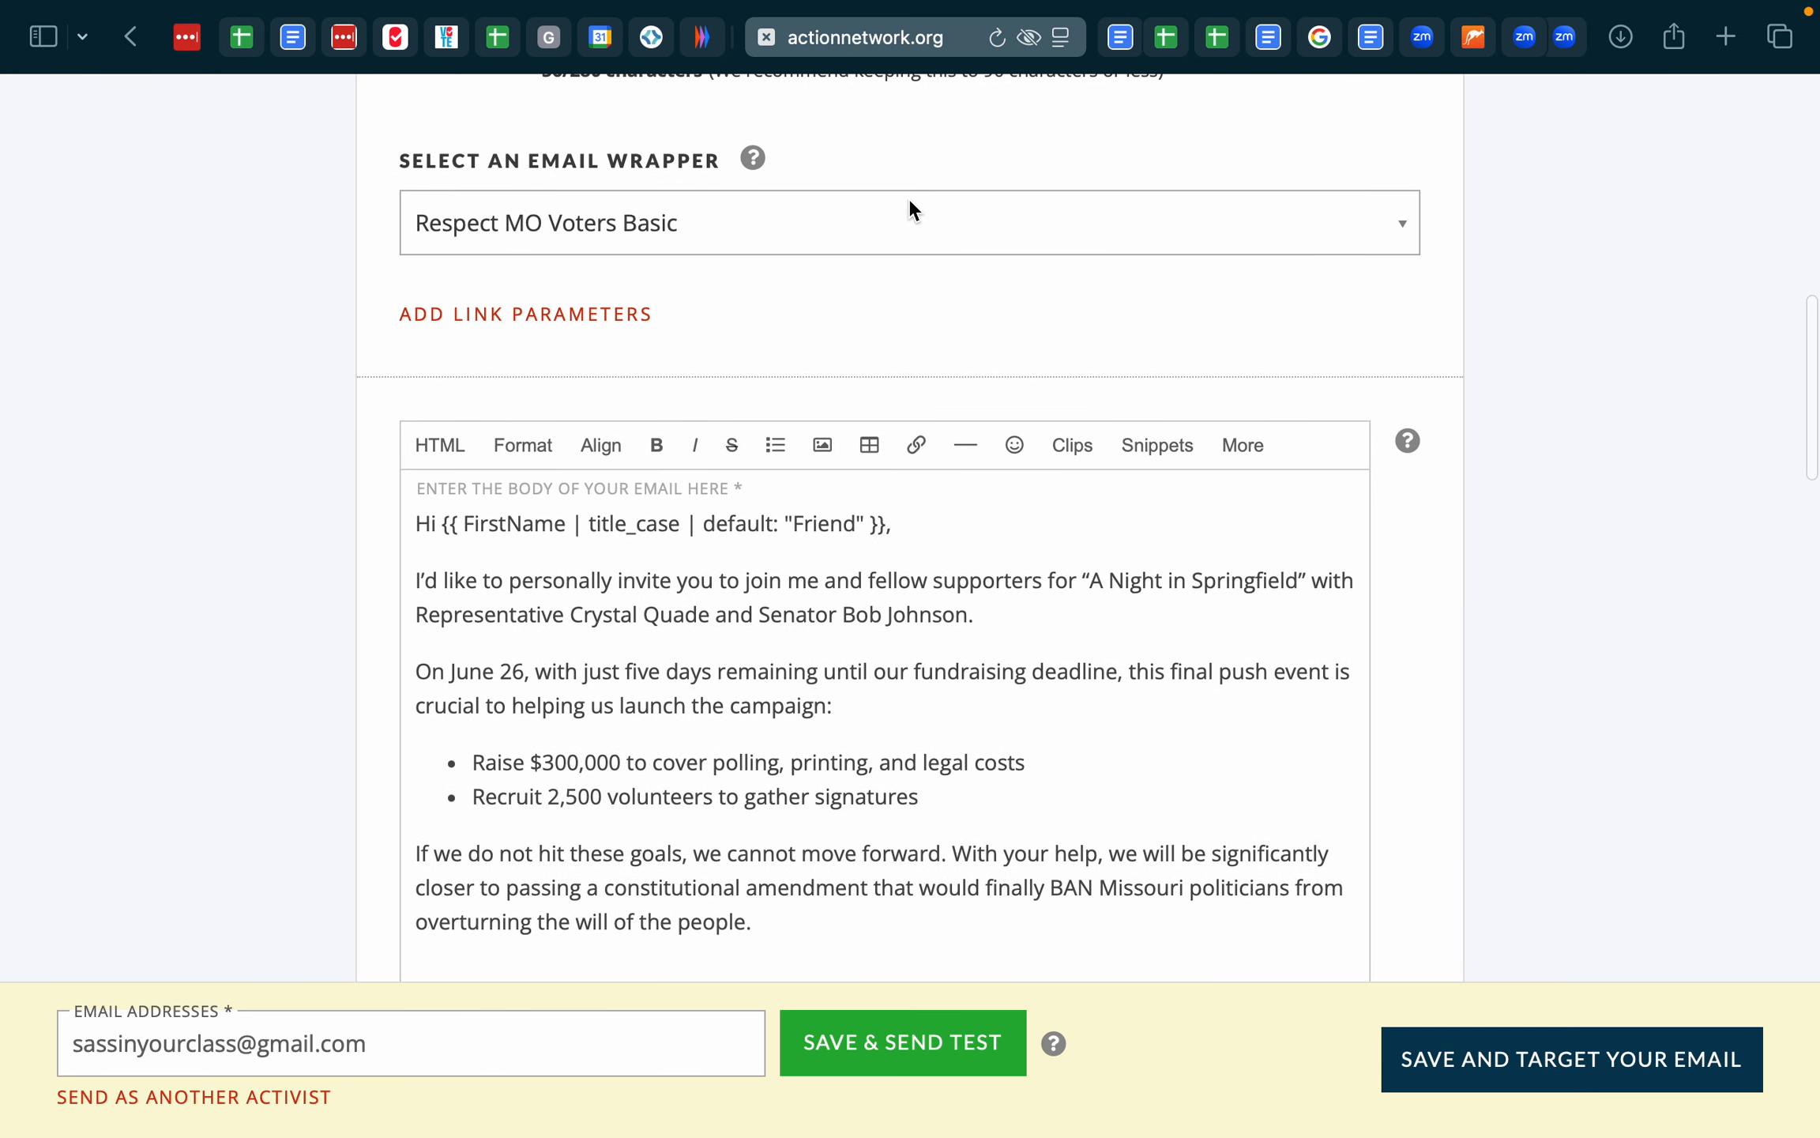
{"action": "left_click", "coordinate": [910, 212]}
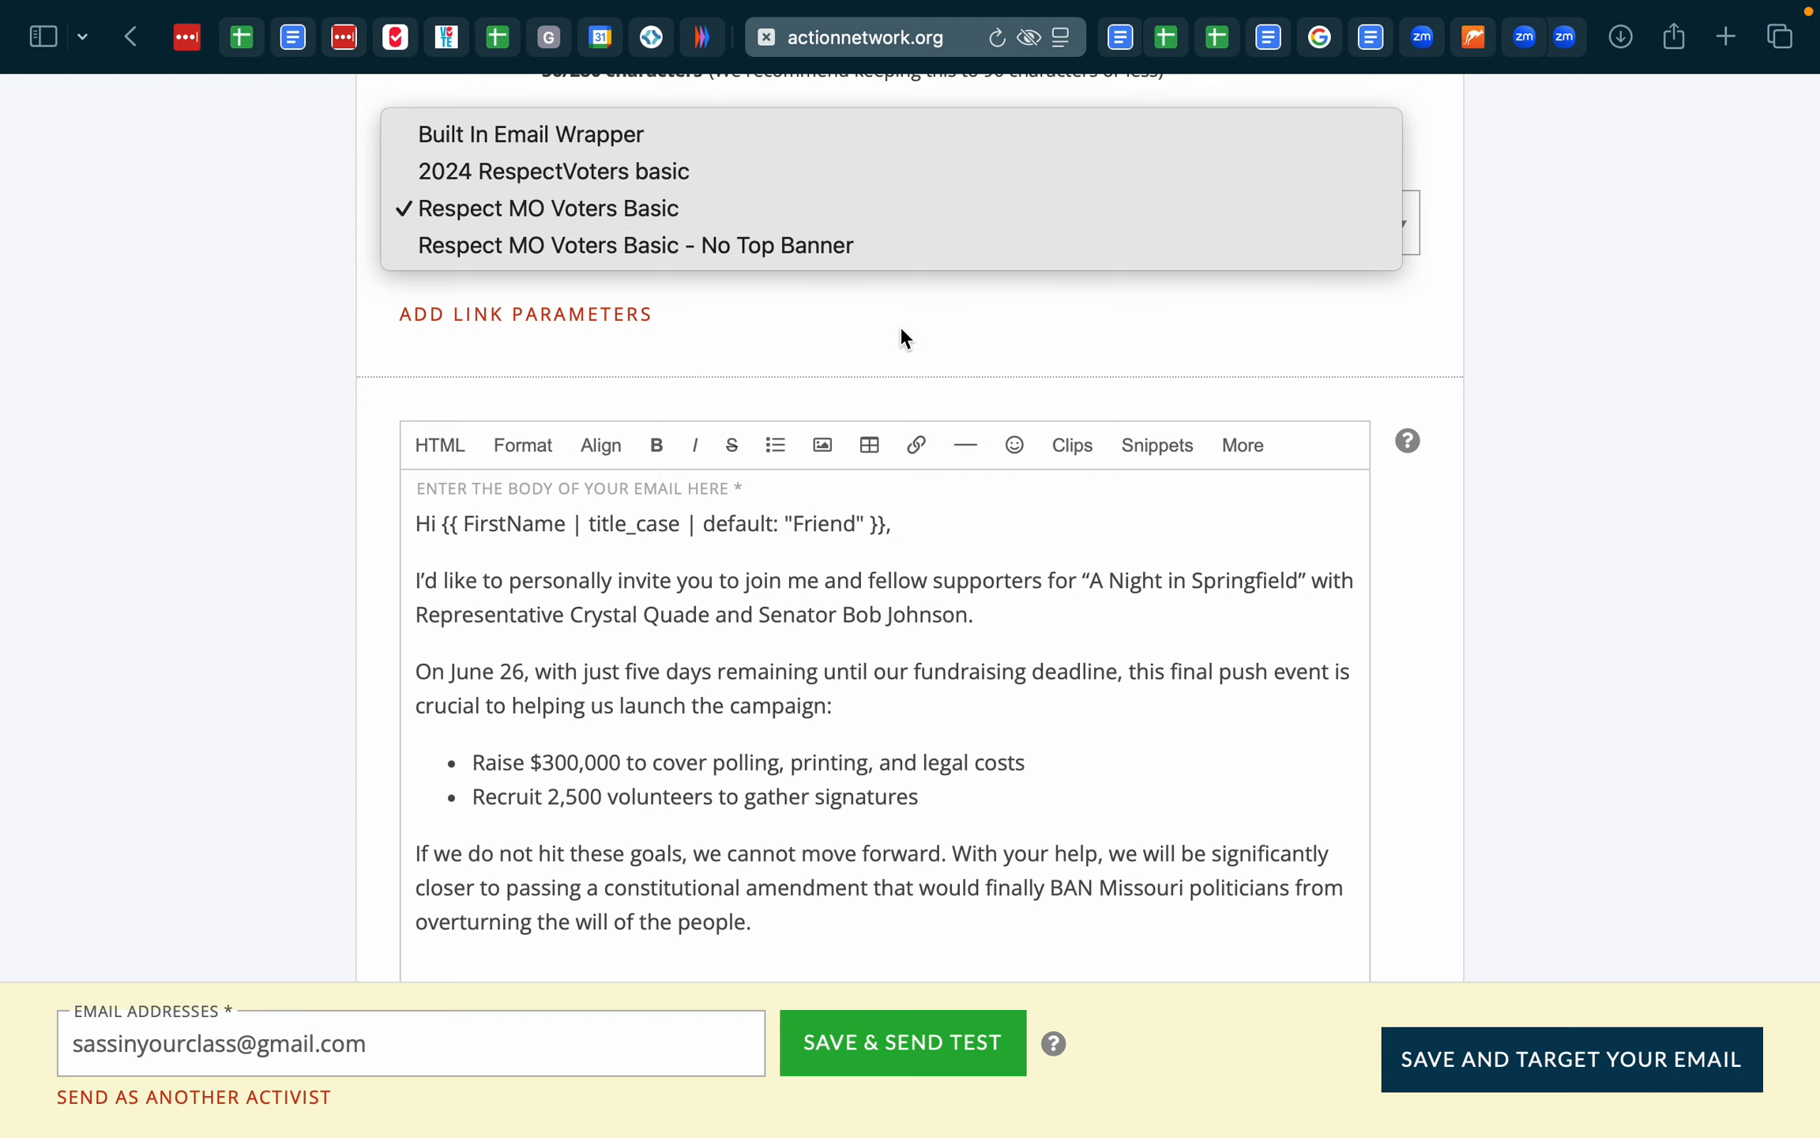
{"action": "left_click", "coordinate": [863, 330]}
- Compare the email's body text with the Columbia Email copy in Google Docs and return to Action Network
{"action": "scroll", "coordinate": [865, 333], "scroll_direction": "down", "scroll_amount": 3}
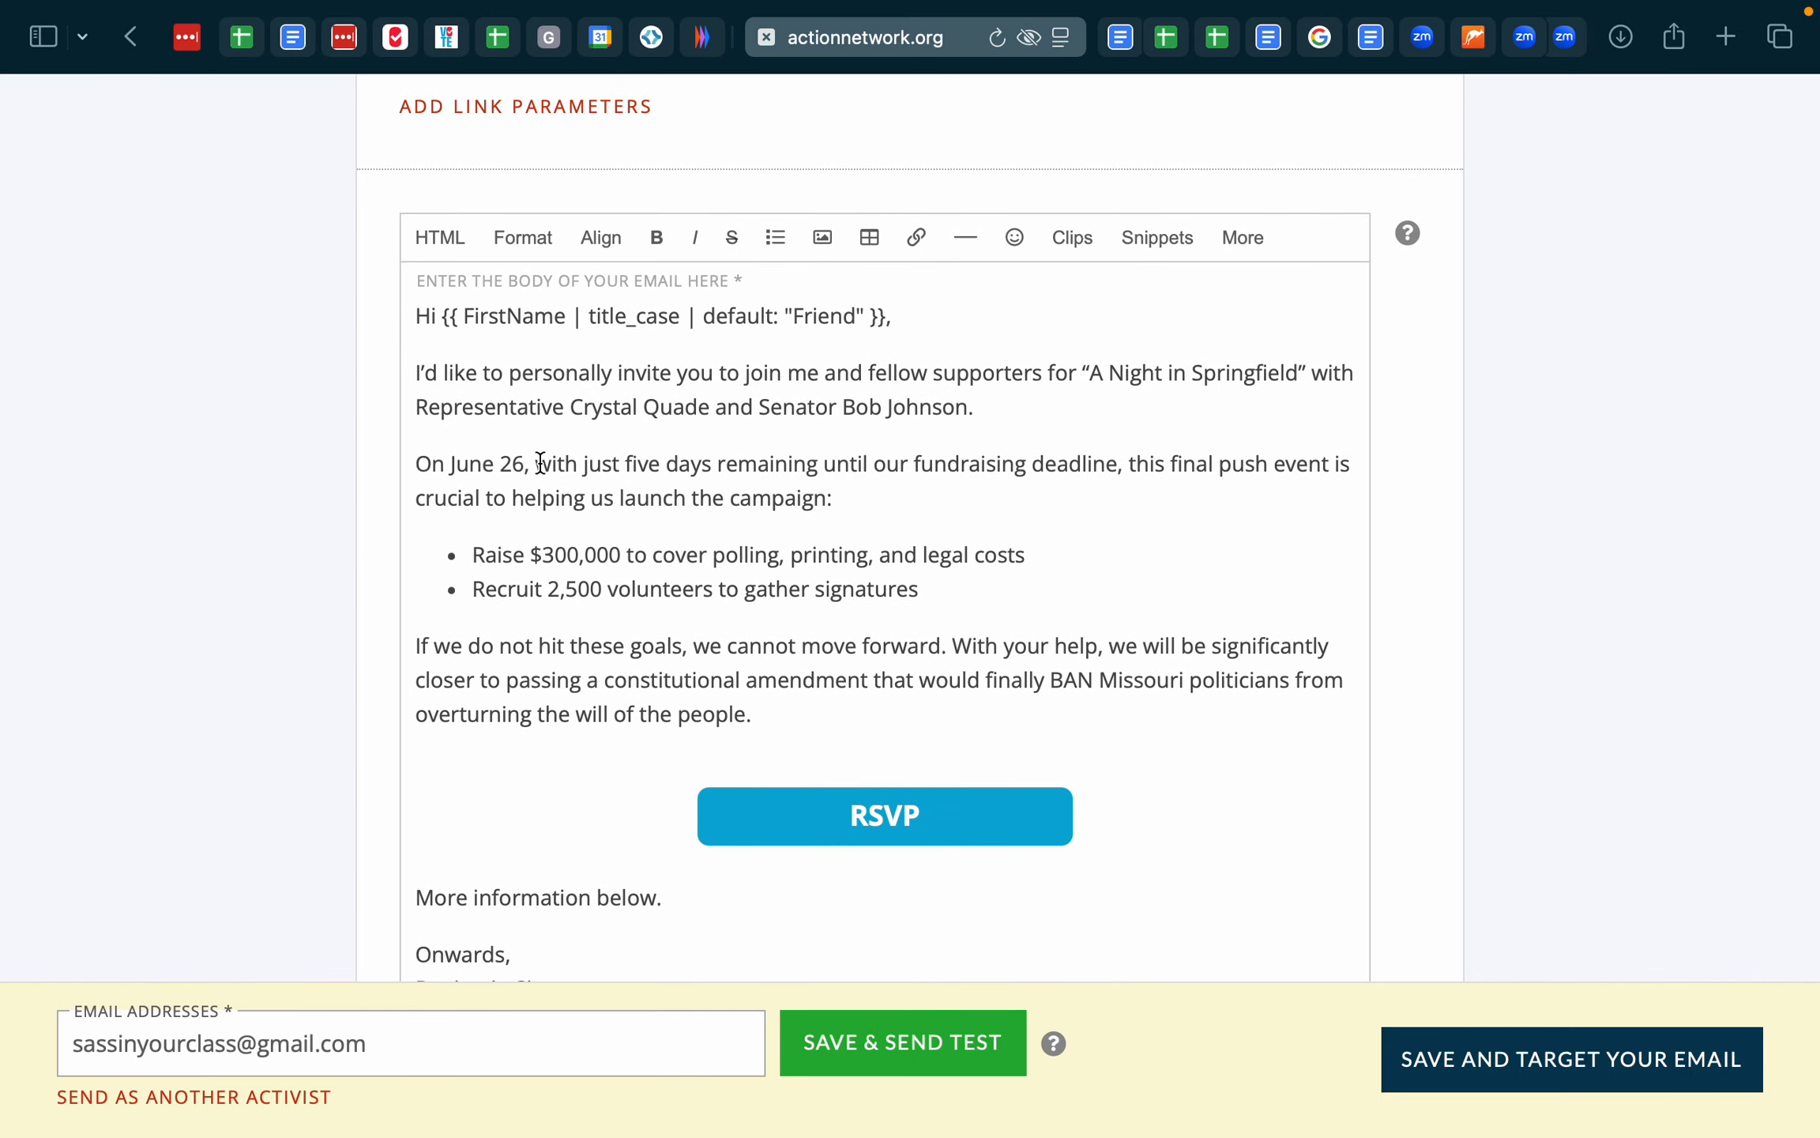
{"action": "scroll", "coordinate": [541, 464], "scroll_direction": "down", "scroll_amount": 3}
{"action": "scroll", "coordinate": [670, 346], "scroll_direction": "up", "scroll_amount": 2}
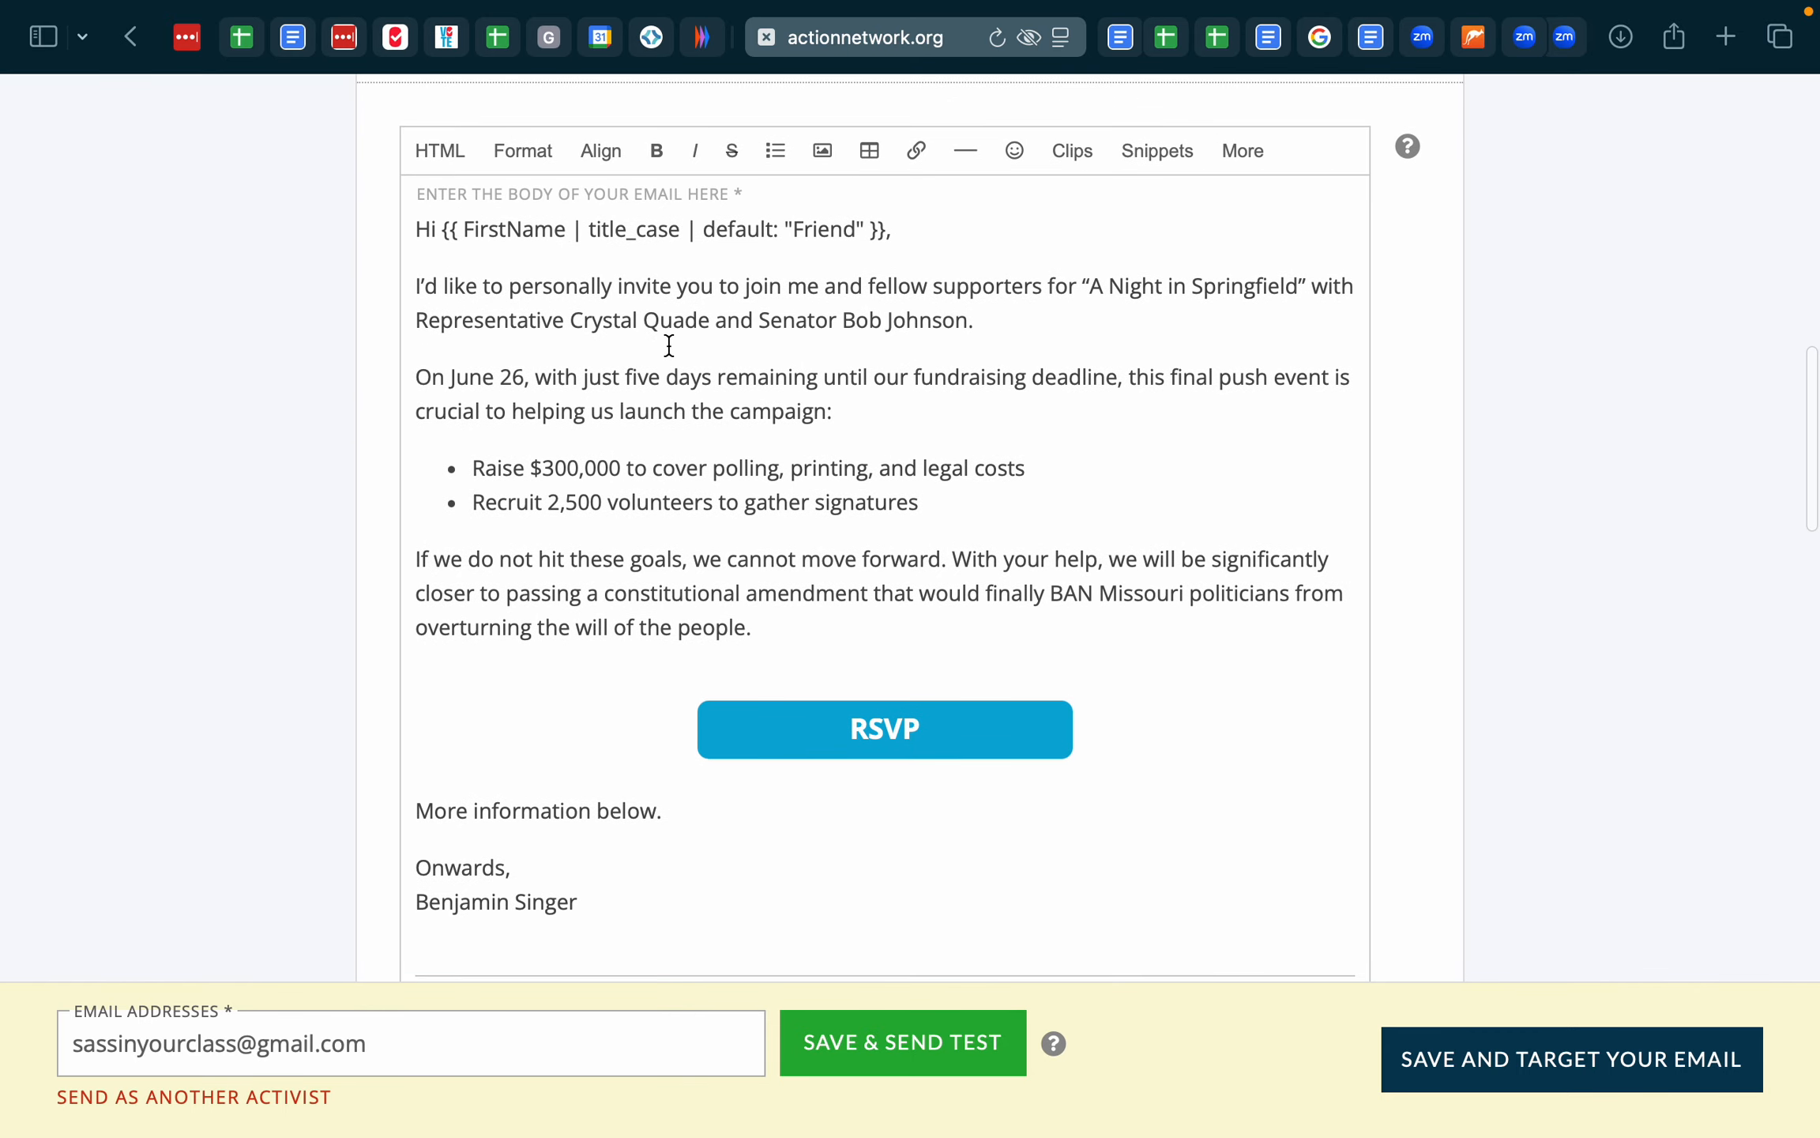
{"action": "scroll", "coordinate": [671, 345], "scroll_direction": "down", "scroll_amount": 2}
{"action": "scroll", "coordinate": [683, 345], "scroll_direction": "up", "scroll_amount": 1}
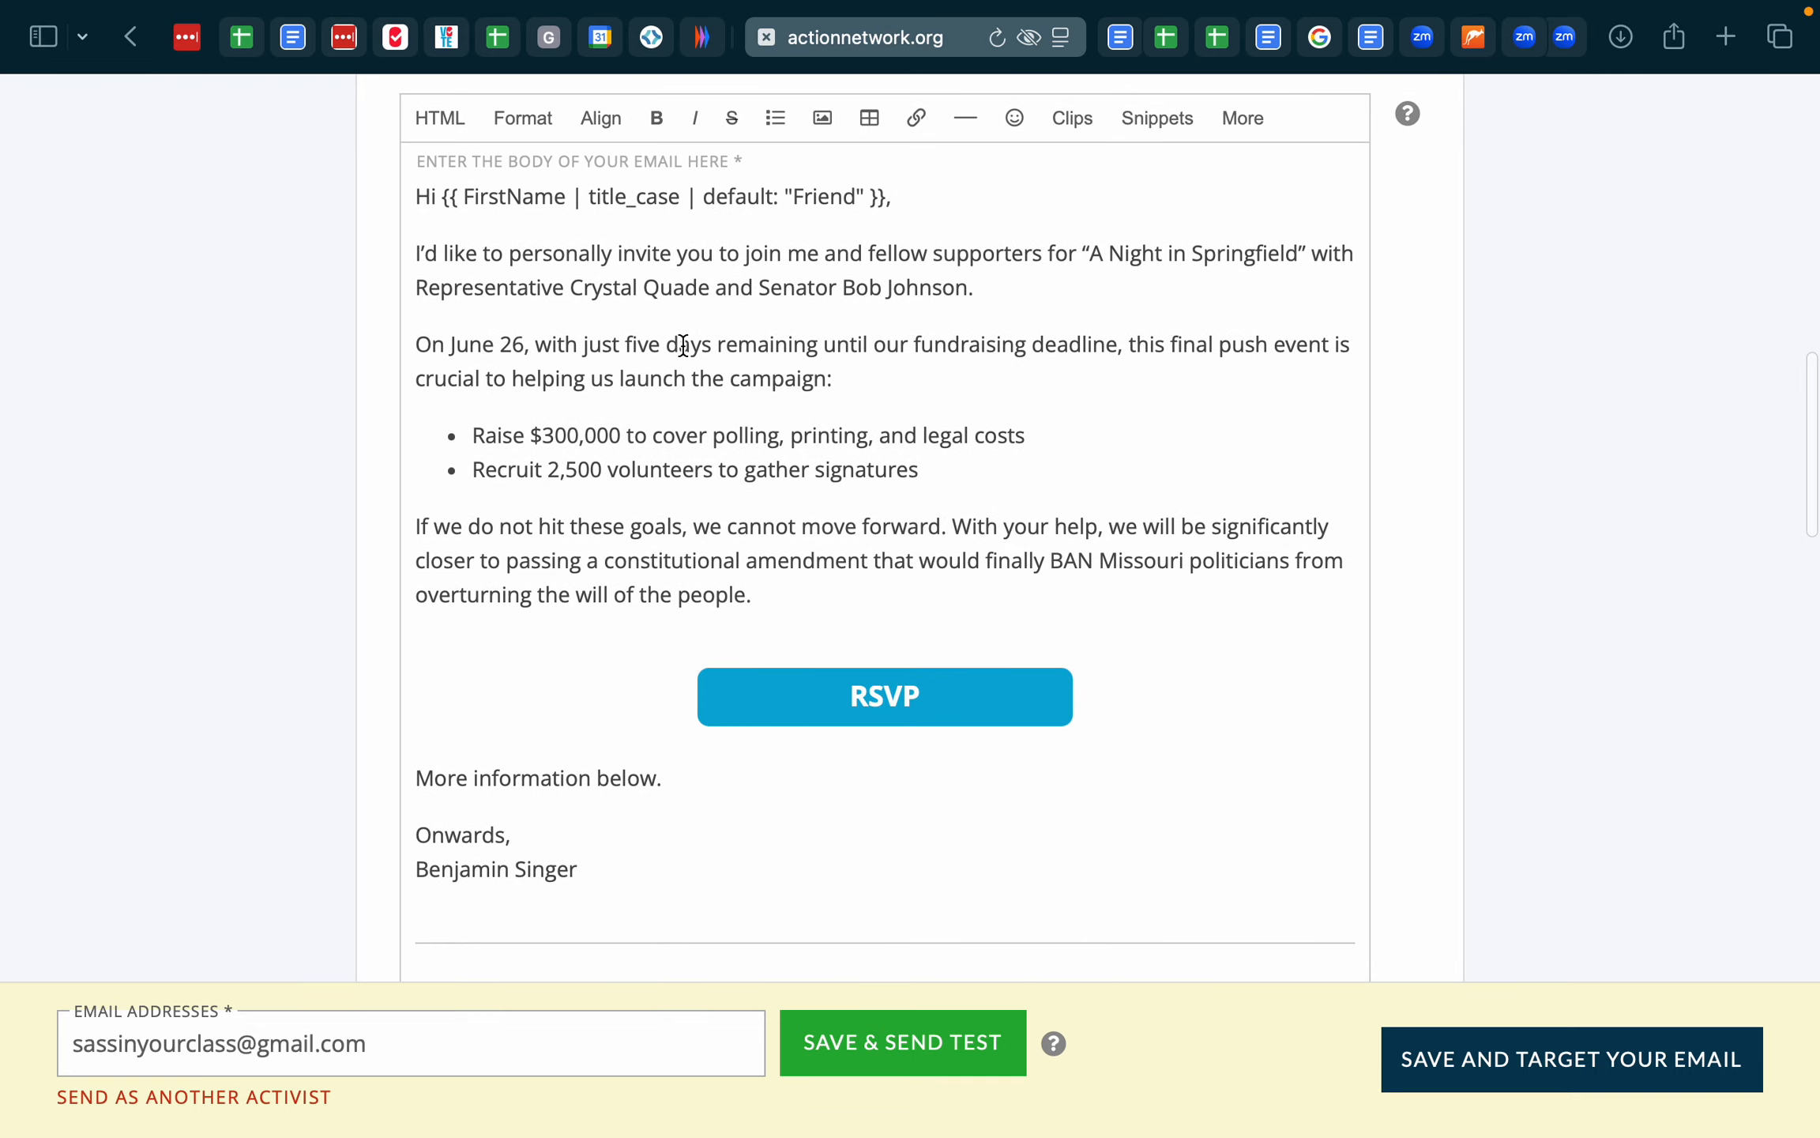
{"action": "left_click", "coordinate": [1127, 45]}
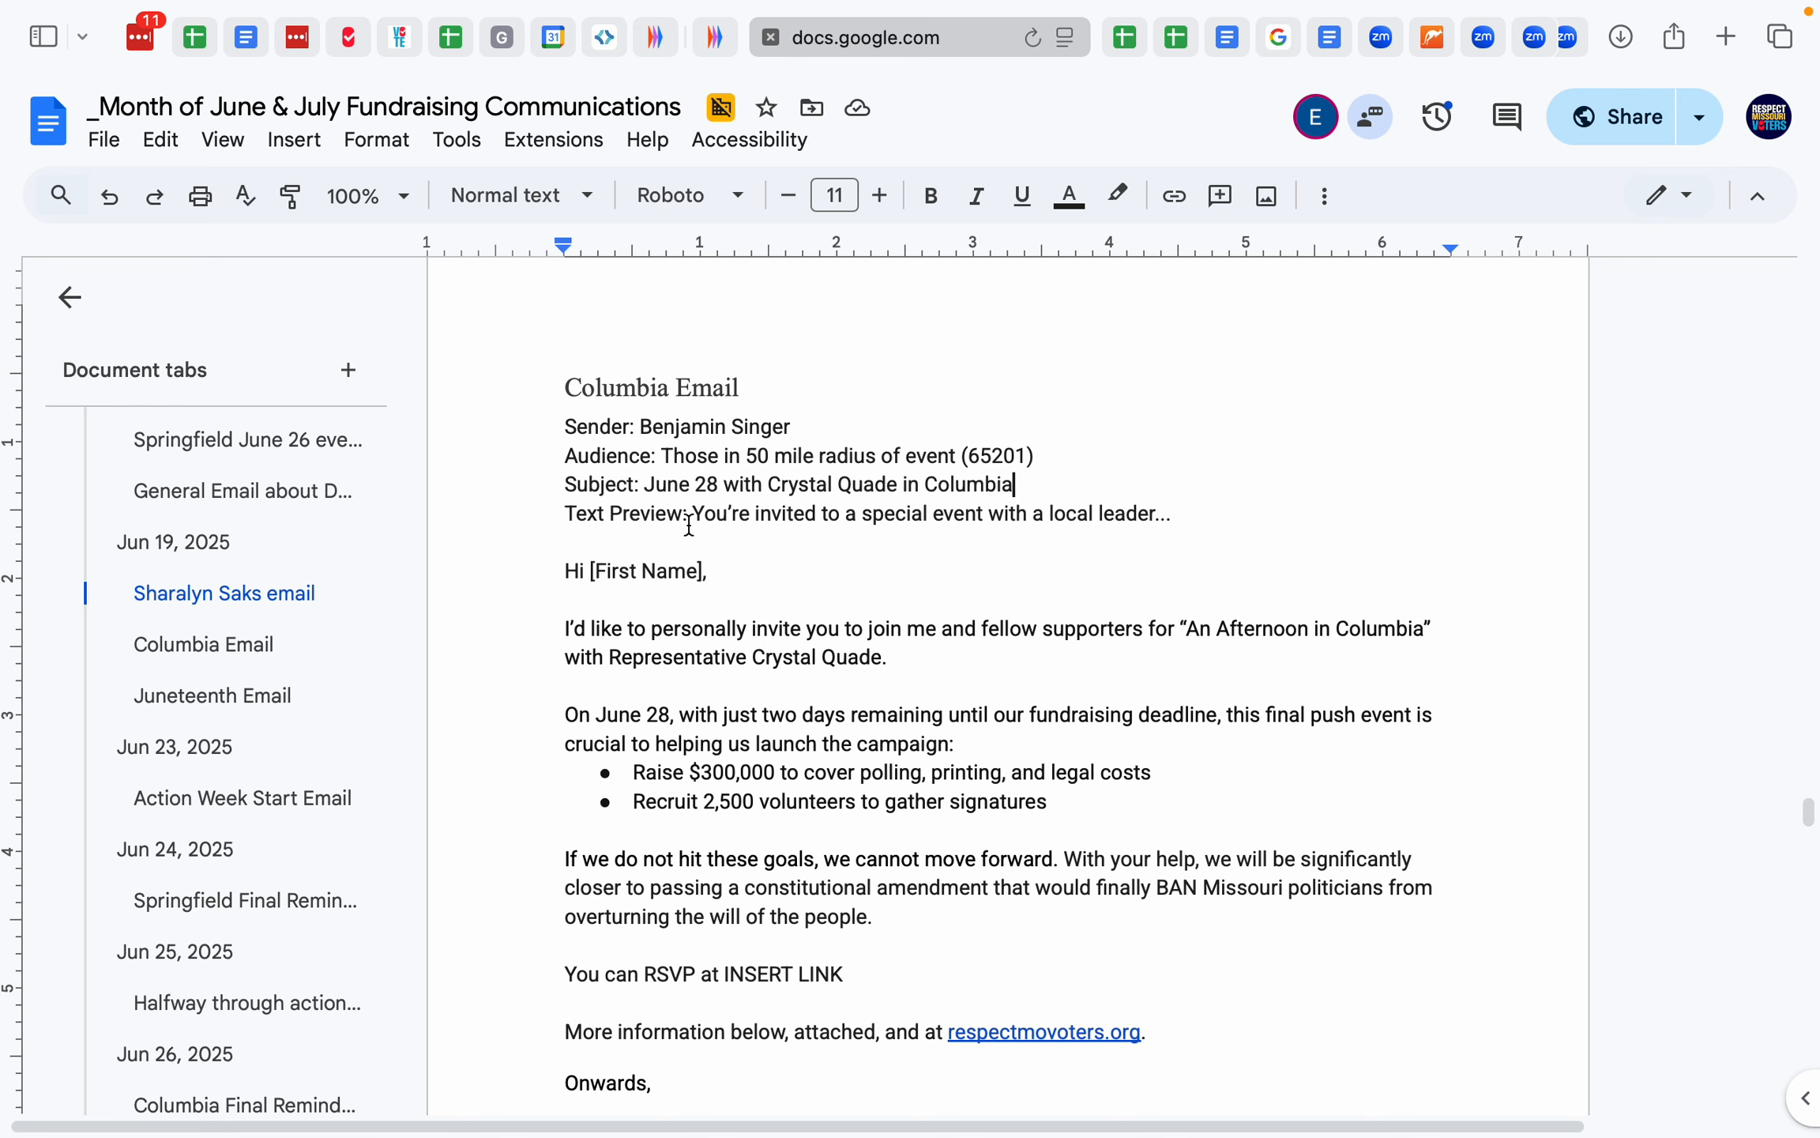
{"action": "scroll", "coordinate": [686, 540], "scroll_direction": "down", "scroll_amount": 2}
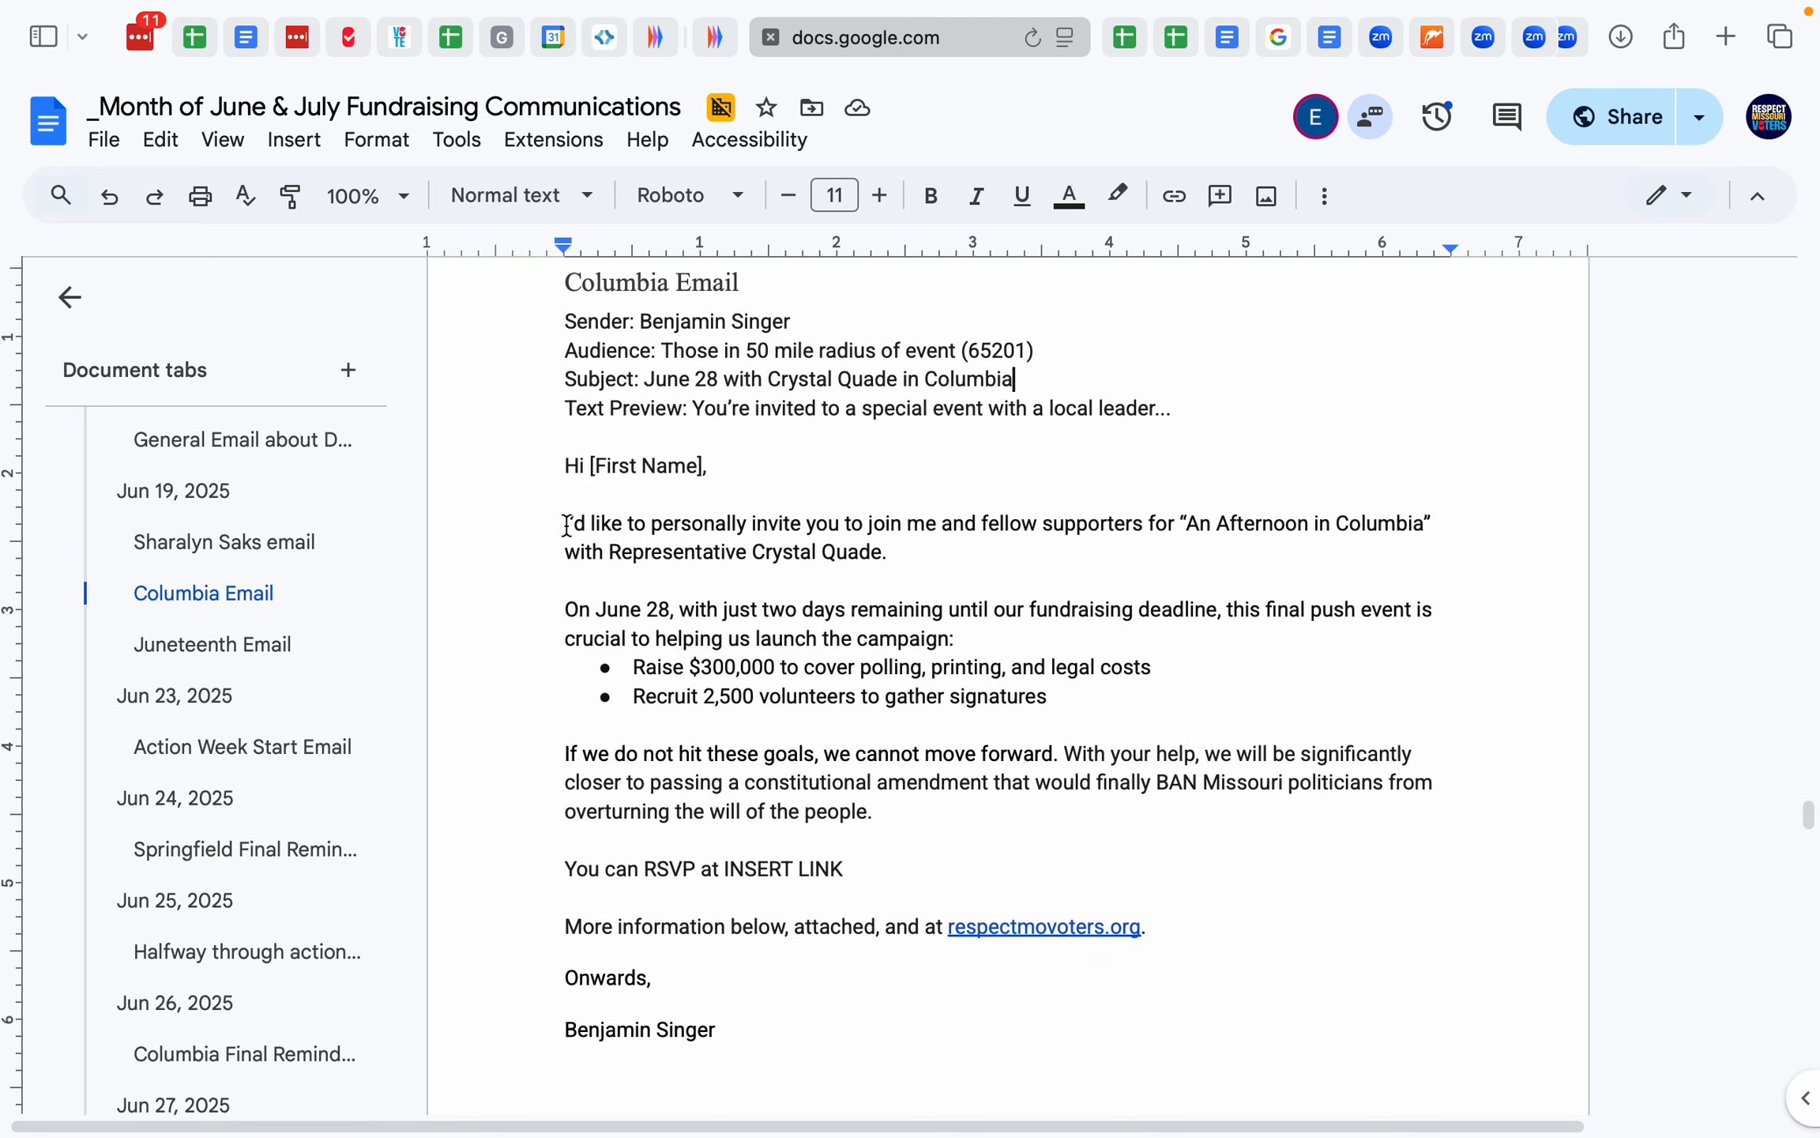
{"action": "left_click", "coordinate": [714, 37]}
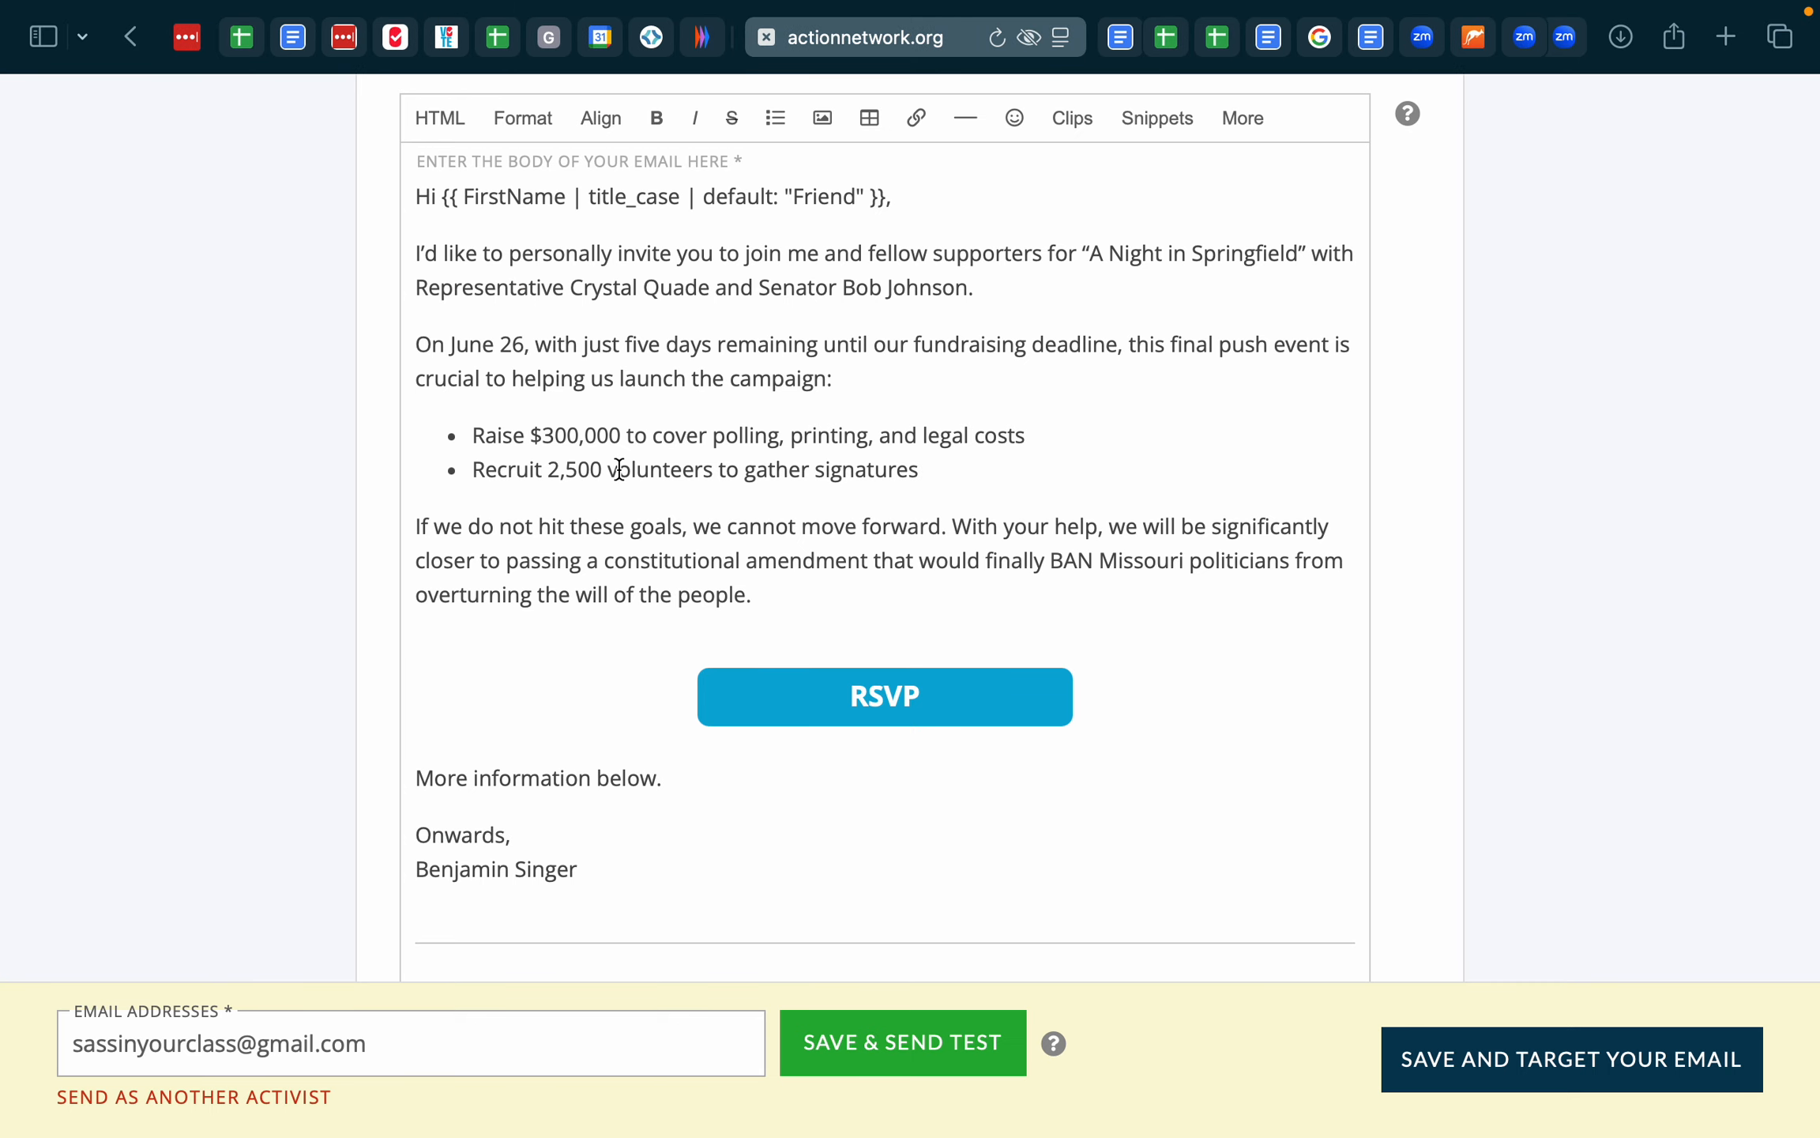
- Delete the personalization code in the email's greeting and insert the First Name (title case) clip in its place
{"action": "scroll", "coordinate": [621, 468], "scroll_direction": "up", "scroll_amount": 3}
{"action": "left_click", "coordinate": [444, 284]}
{"action": "mouse_move", "coordinate": [444, 284]}
{"action": "left_mouse_down"}
{"action": "mouse_move", "coordinate": [886, 281]}
{"action": "mouse_move", "coordinate": [442, 278]}
{"action": "left_mouse_up"}
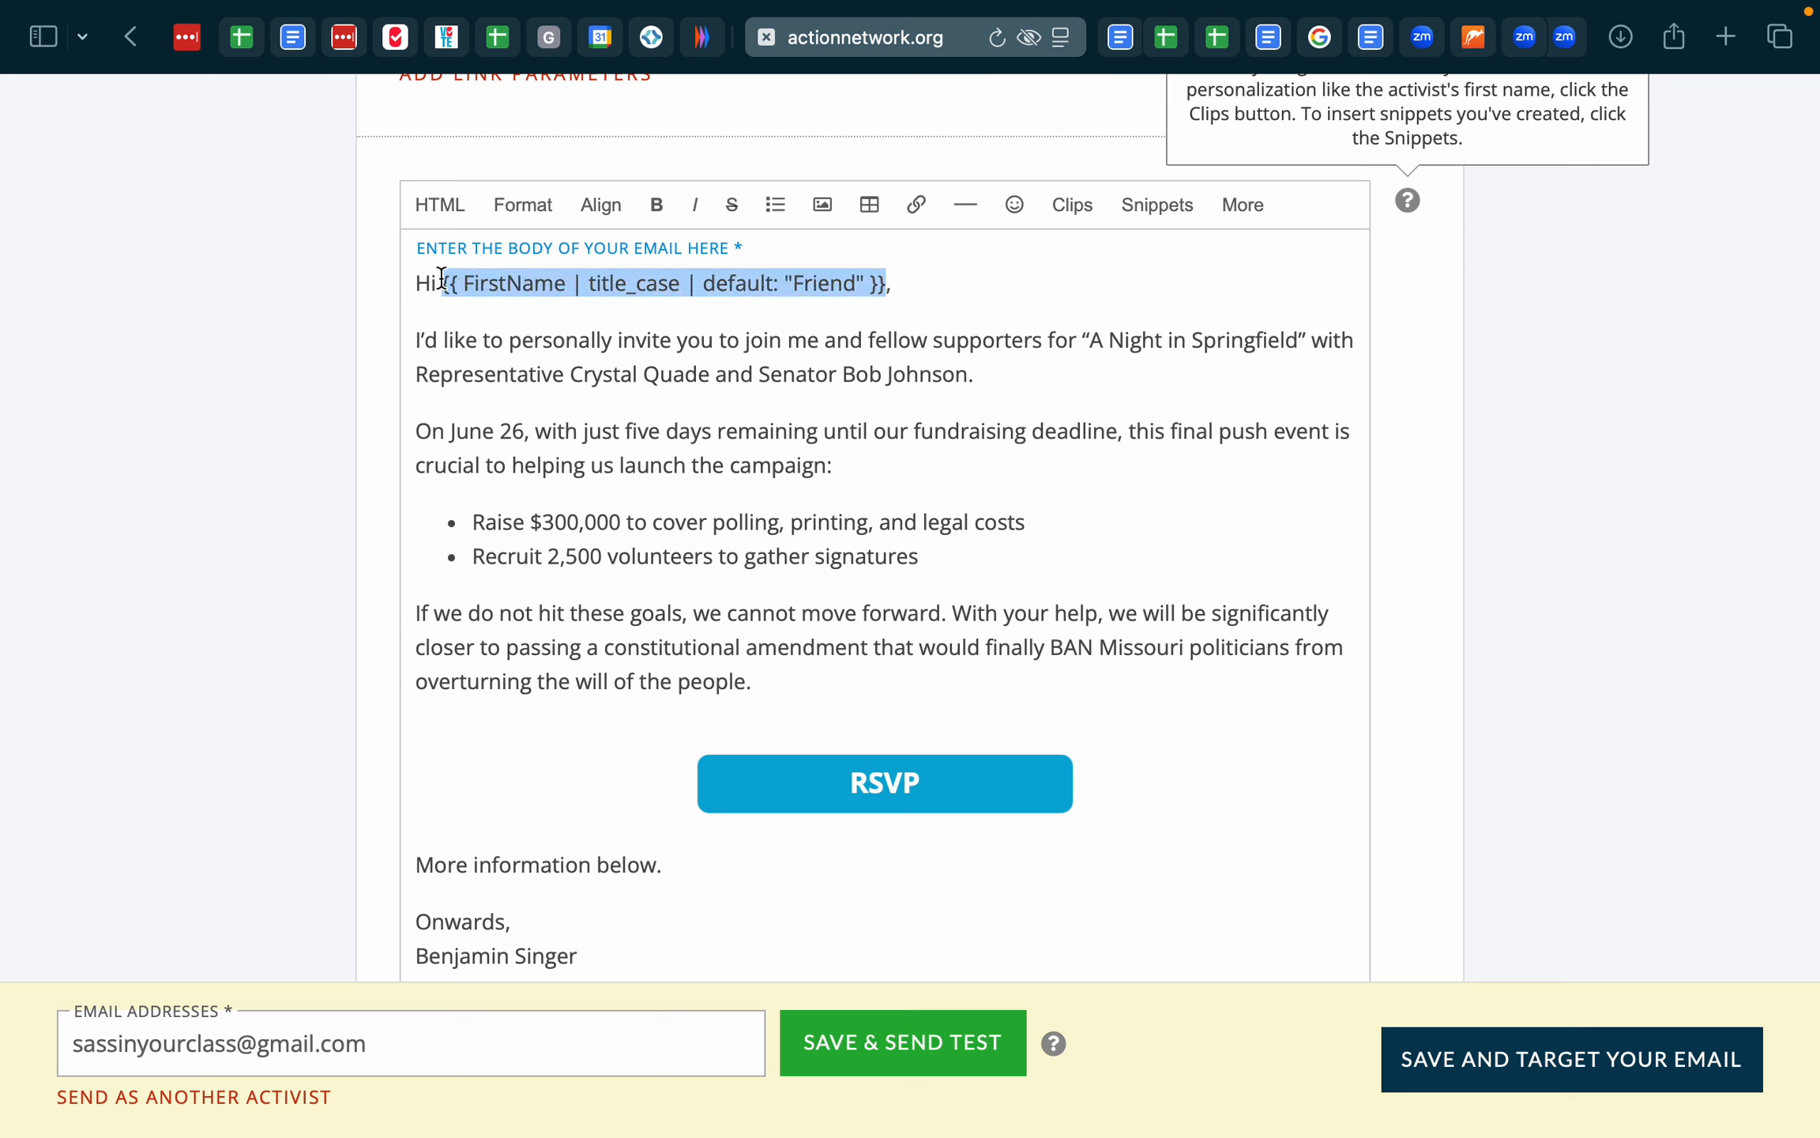
{"action": "key", "text": "BackSpace"}
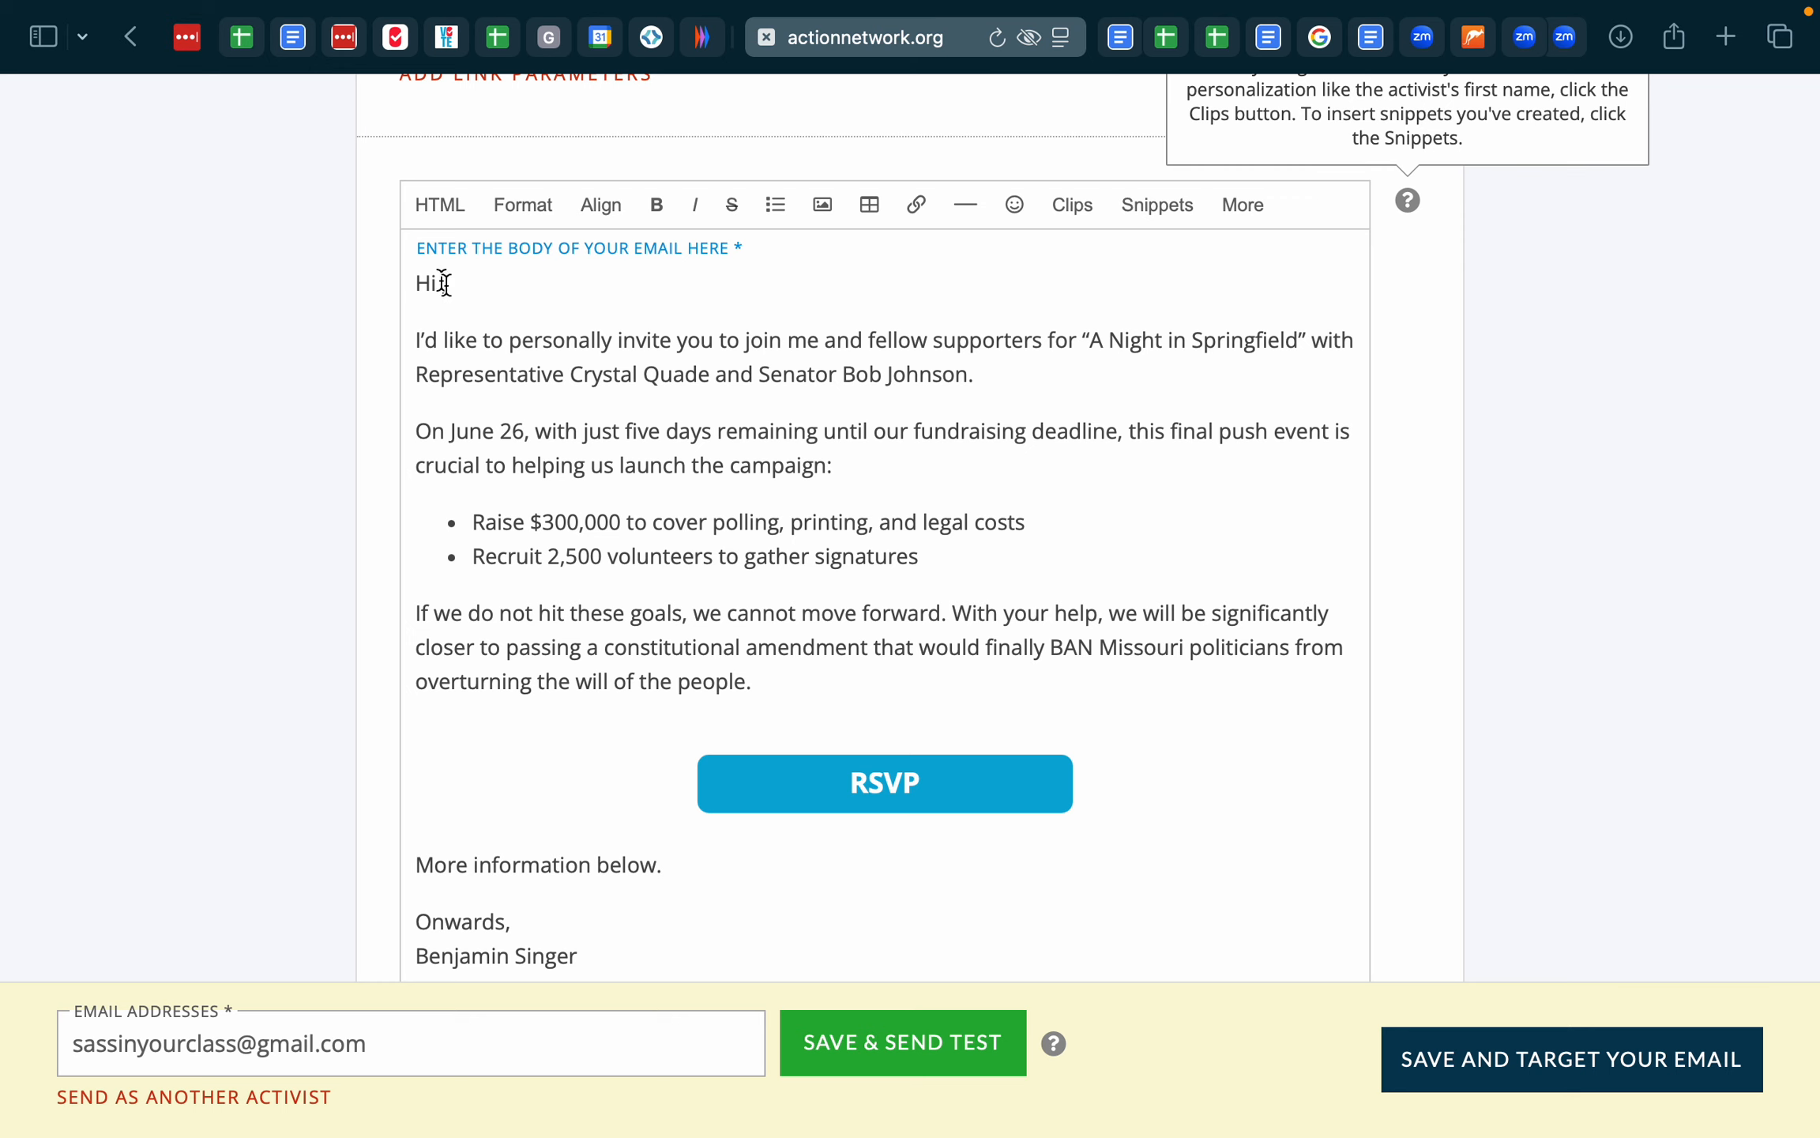
{"action": "left_click", "coordinate": [1074, 209]}
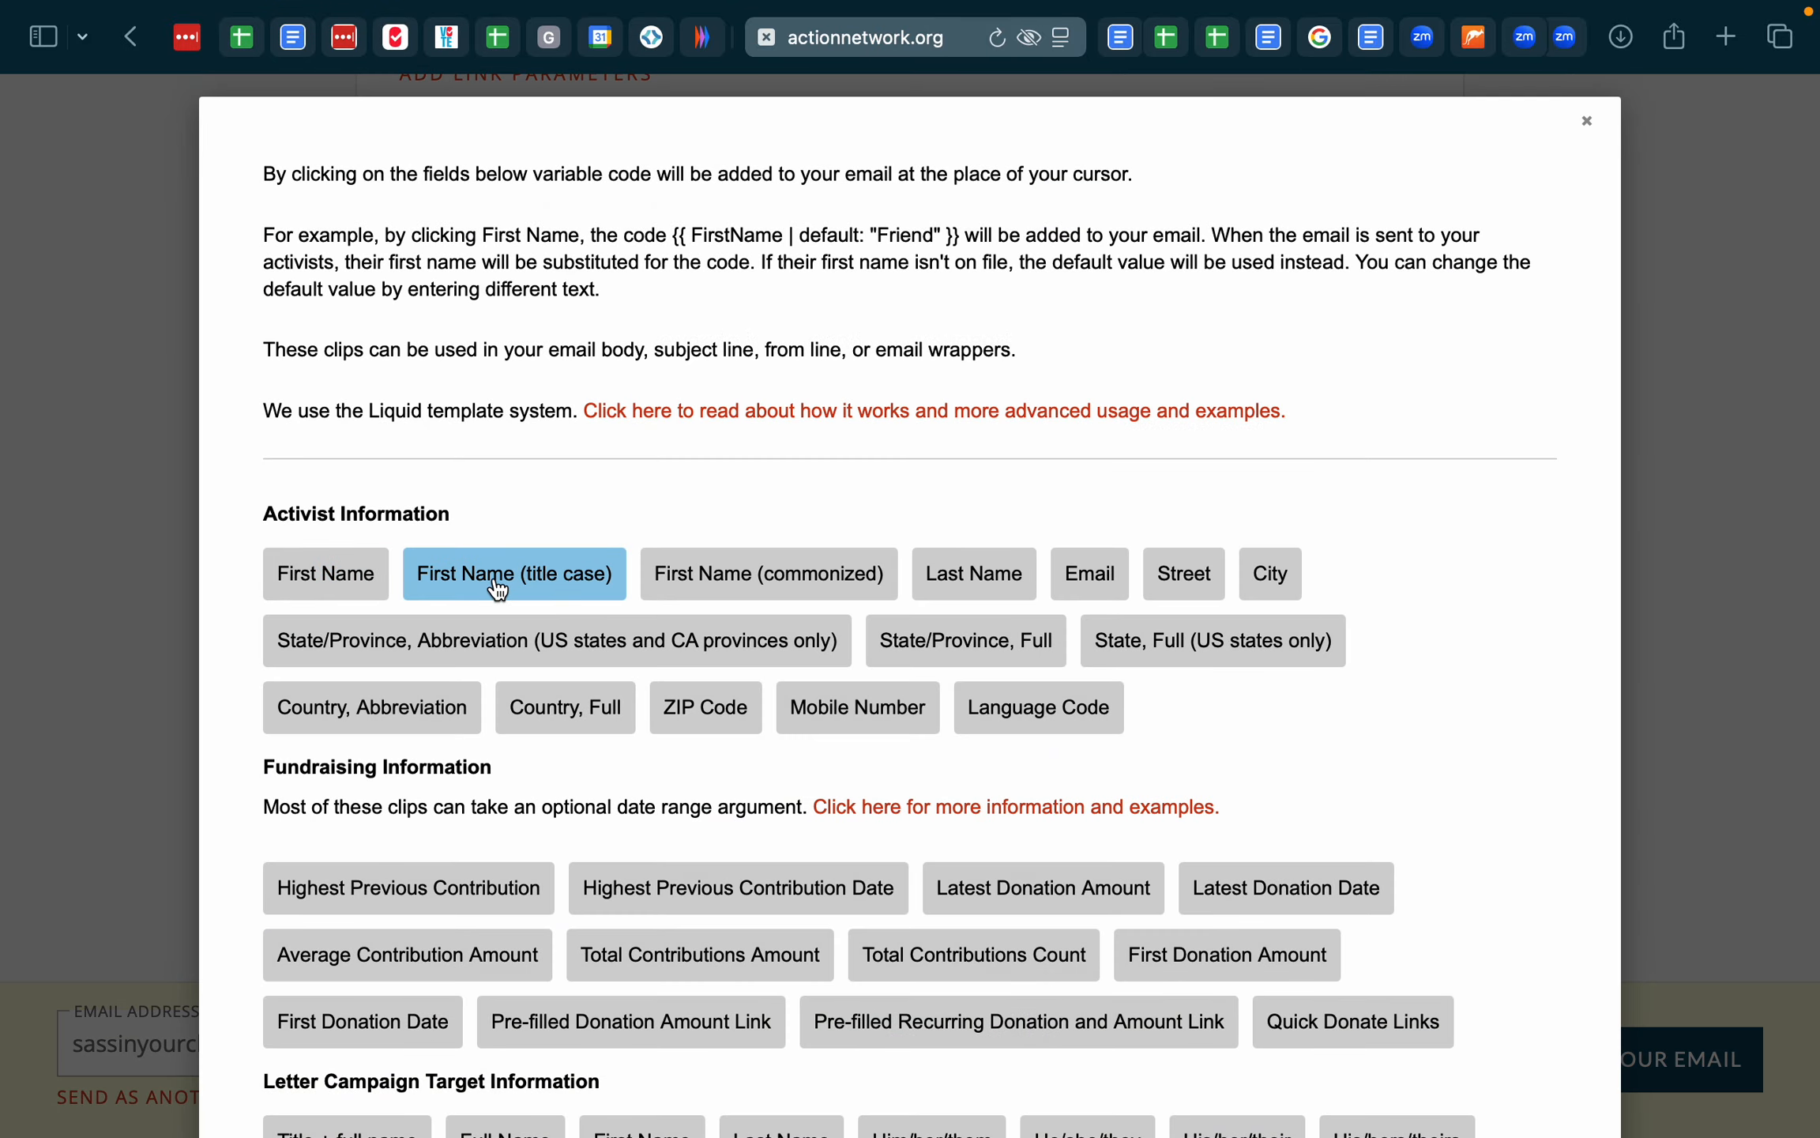
{"action": "left_click", "coordinate": [501, 588]}
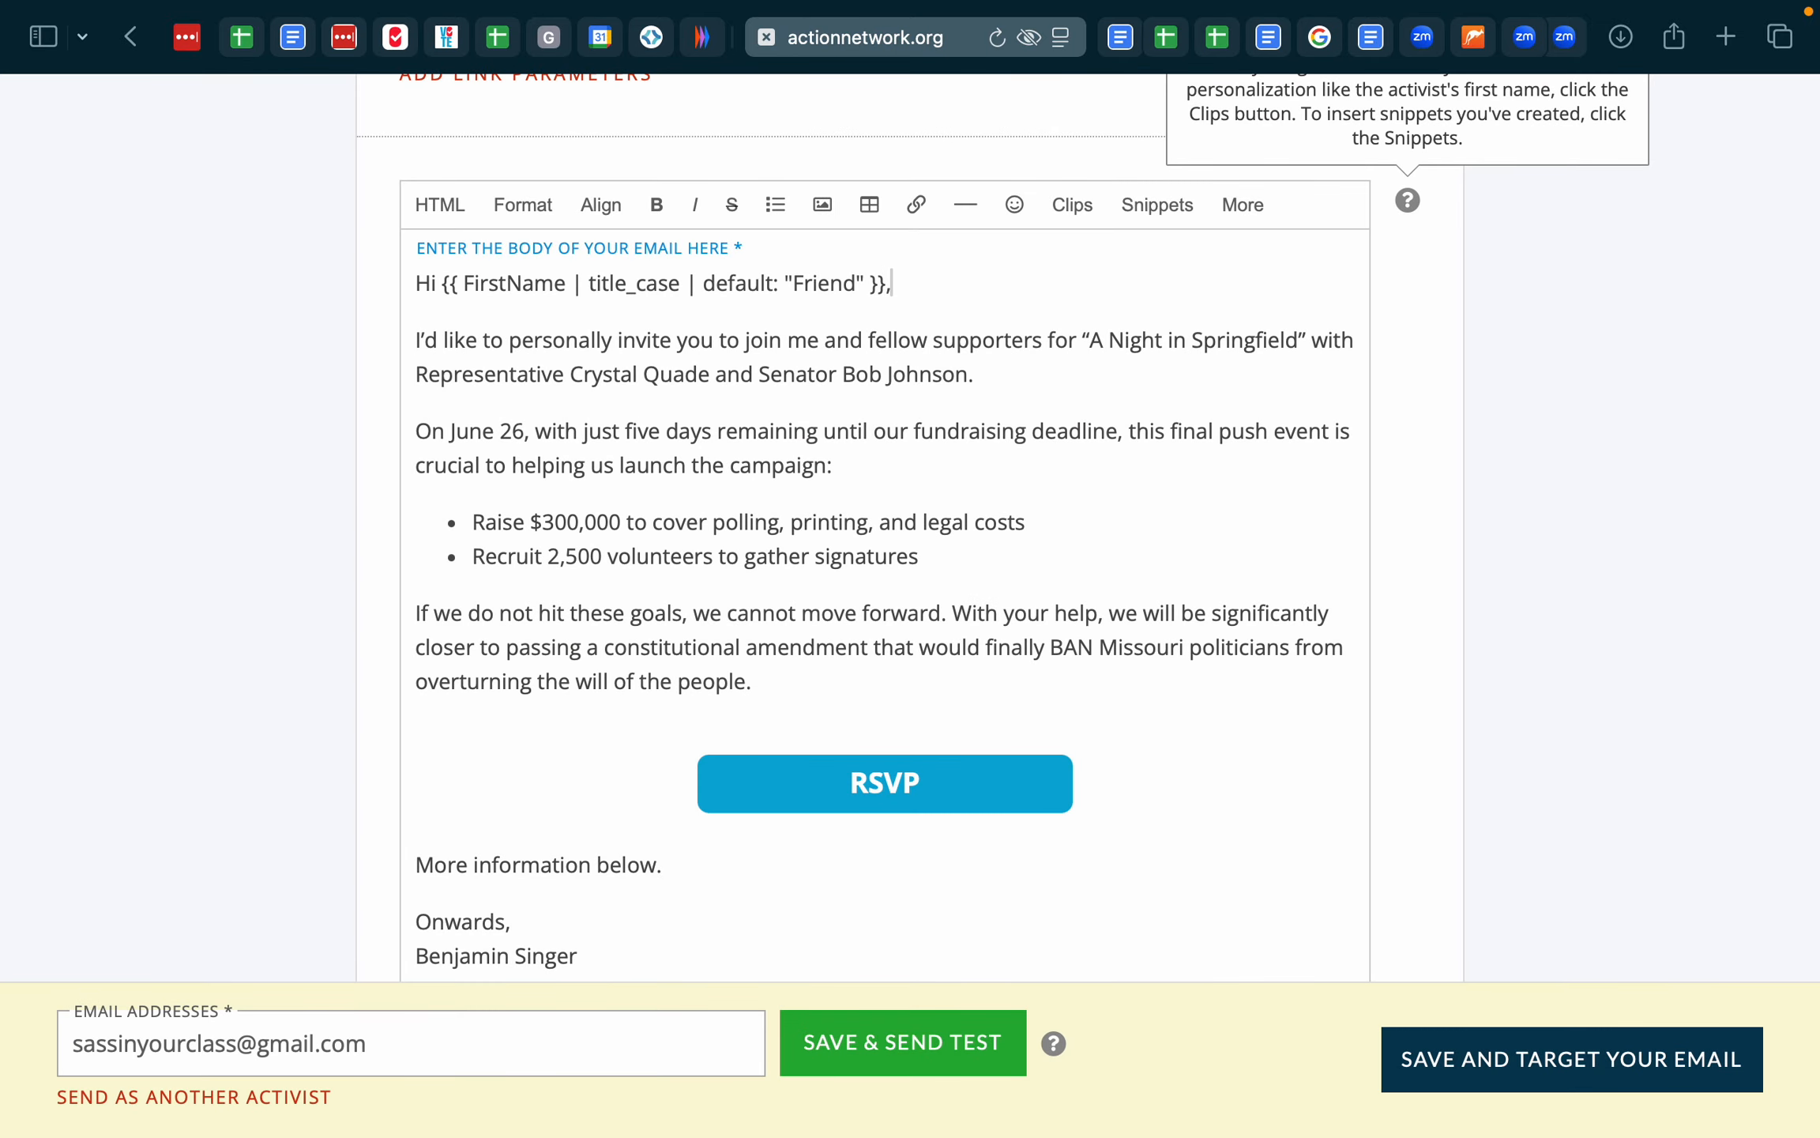
{"action": "left_click", "coordinate": [443, 283]}
{"action": "left_click", "coordinate": [888, 286]}
- Check the greeting in the Google Docs copy and review the personalization clips in Action Network without inserting one
{"action": "scroll", "coordinate": [646, 359], "scroll_direction": "down", "scroll_amount": 1}
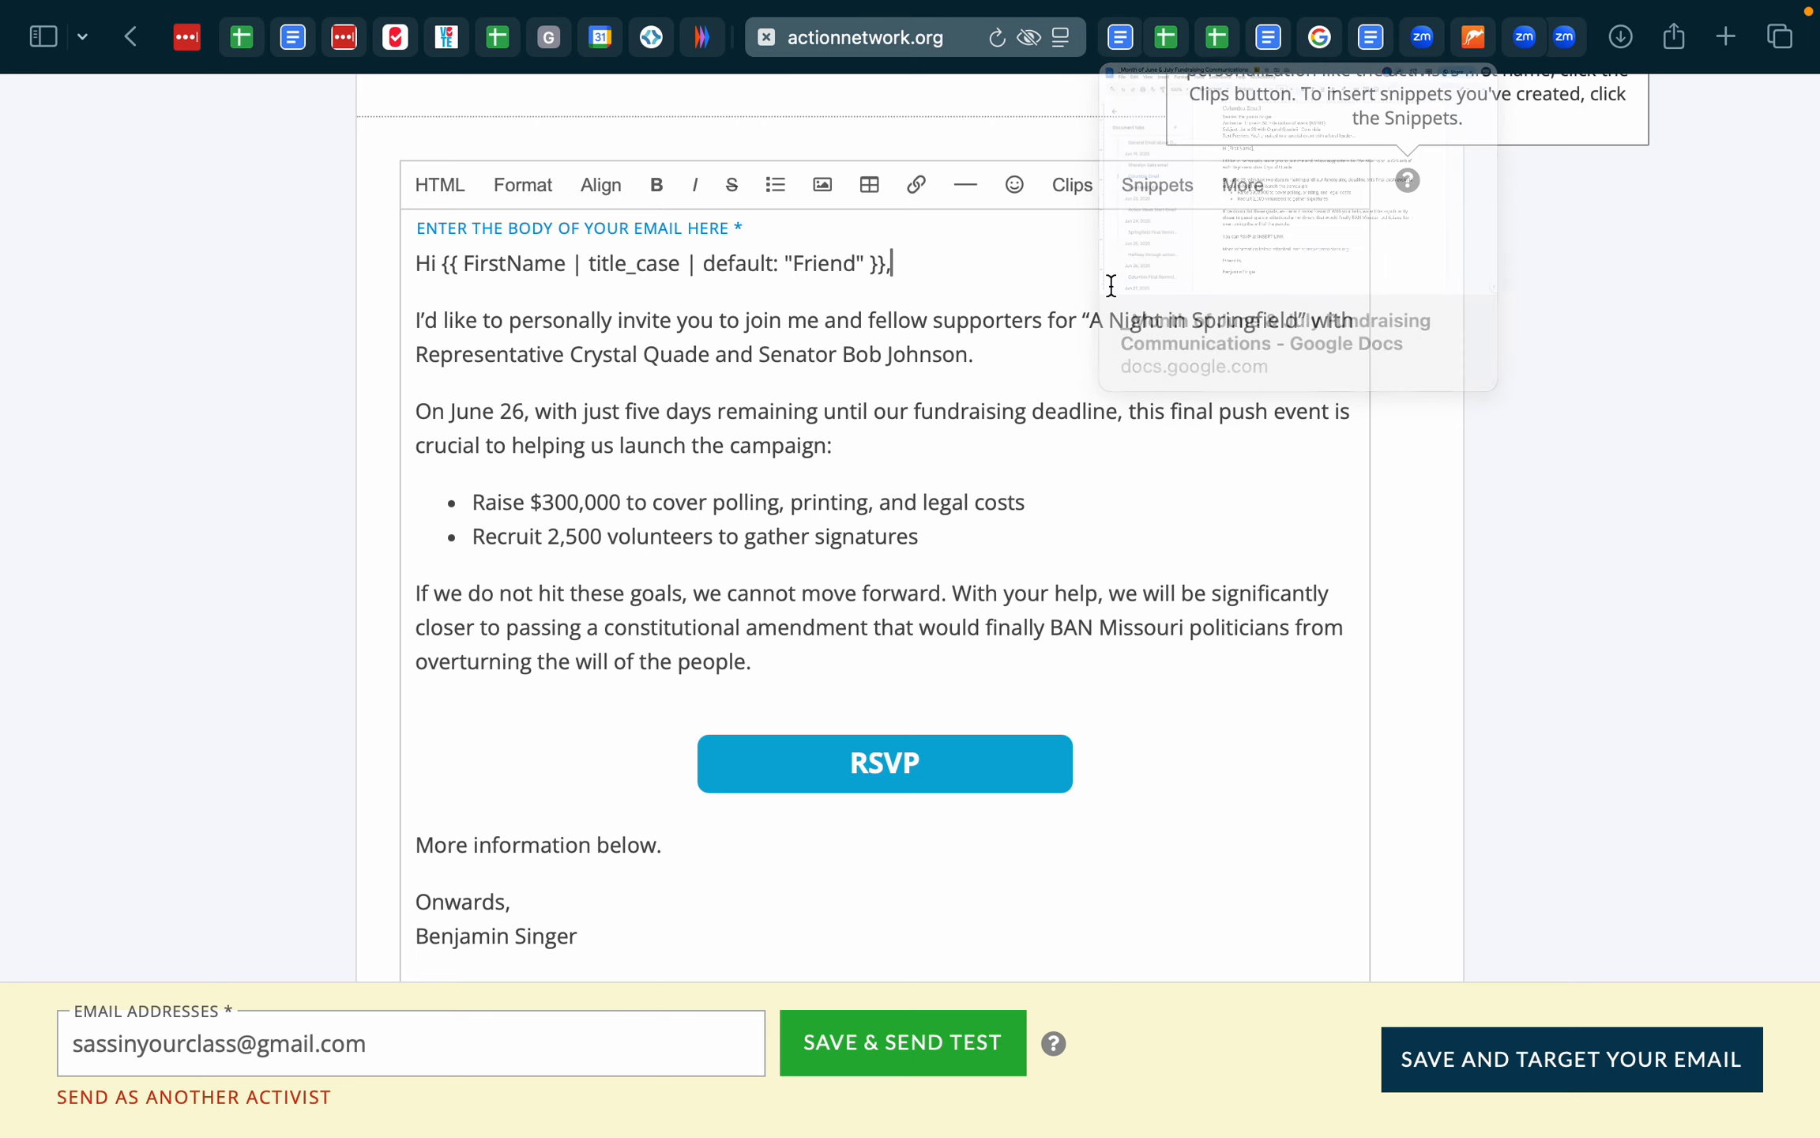
{"action": "left_click", "coordinate": [1134, 44]}
{"action": "scroll", "coordinate": [824, 454], "scroll_direction": "up", "scroll_amount": 1}
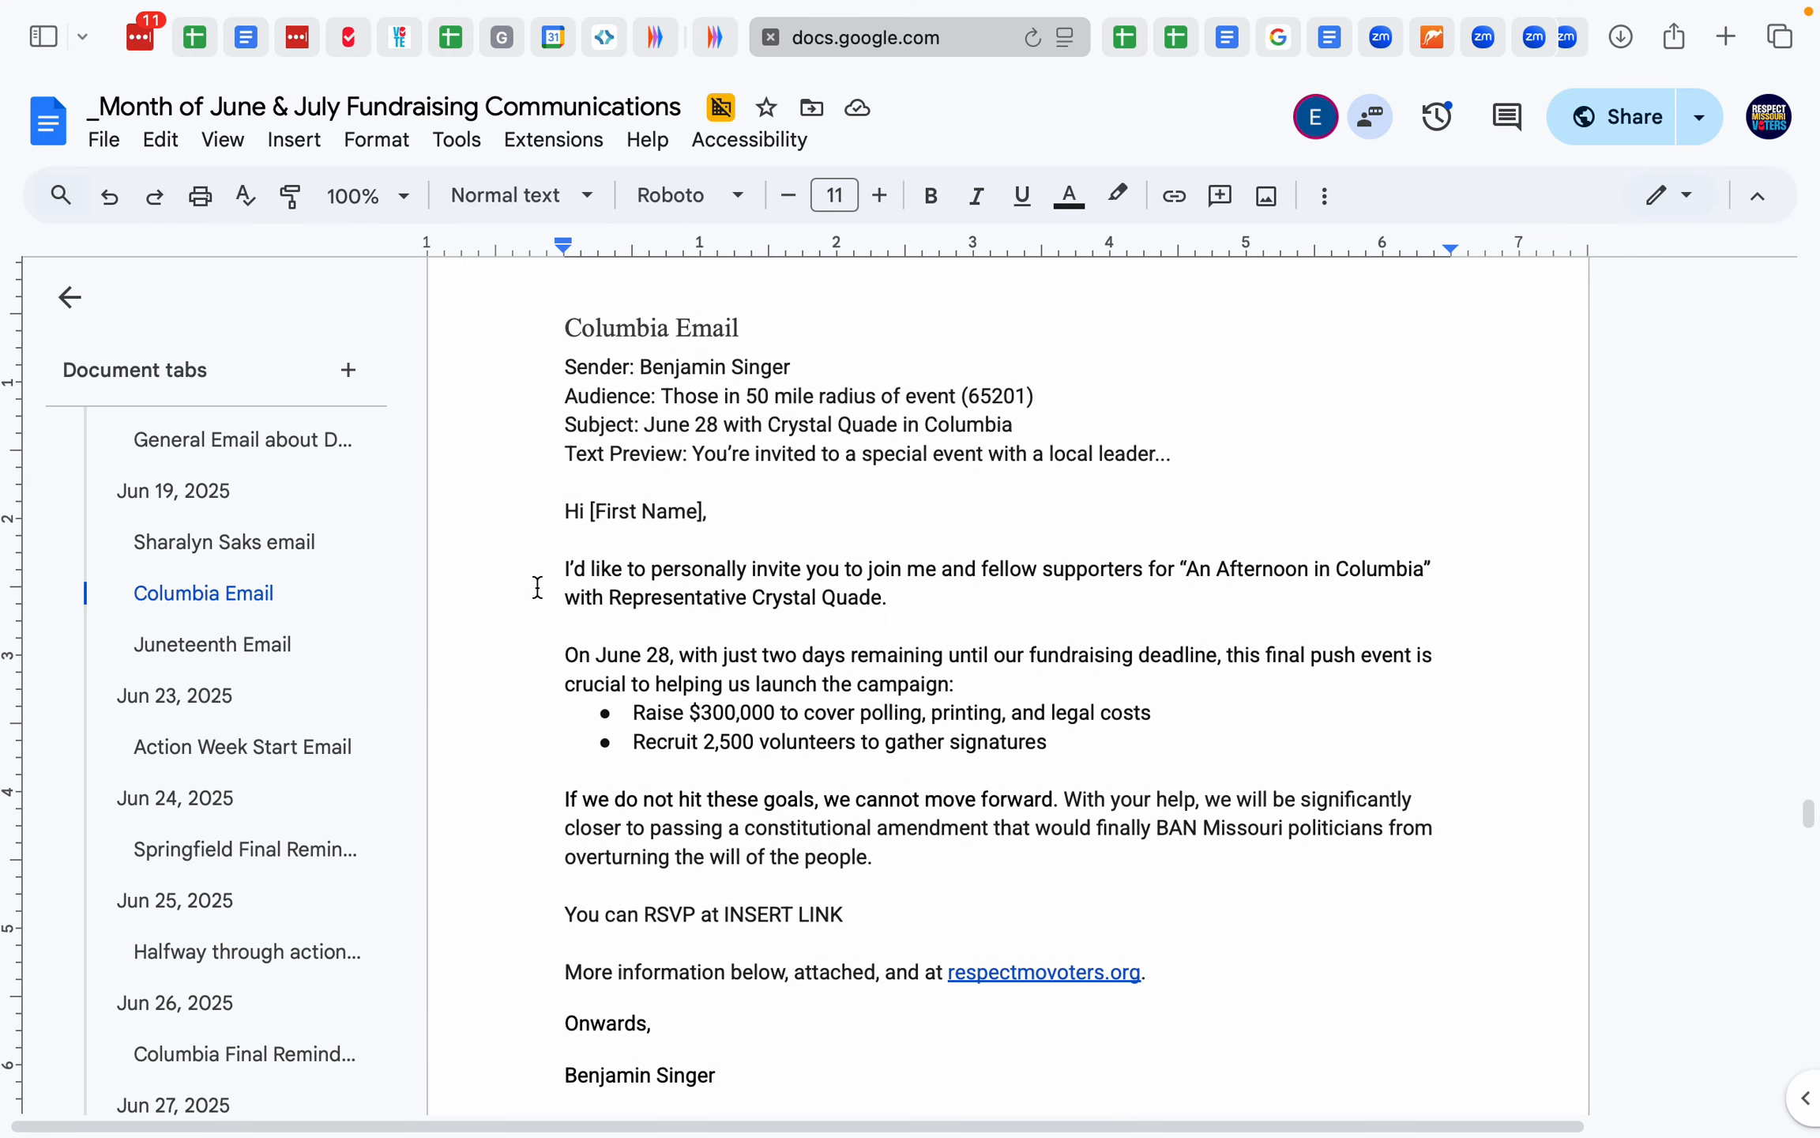
{"action": "left_click", "coordinate": [715, 37]}
{"action": "scroll", "coordinate": [989, 411], "scroll_direction": "up", "scroll_amount": 1}
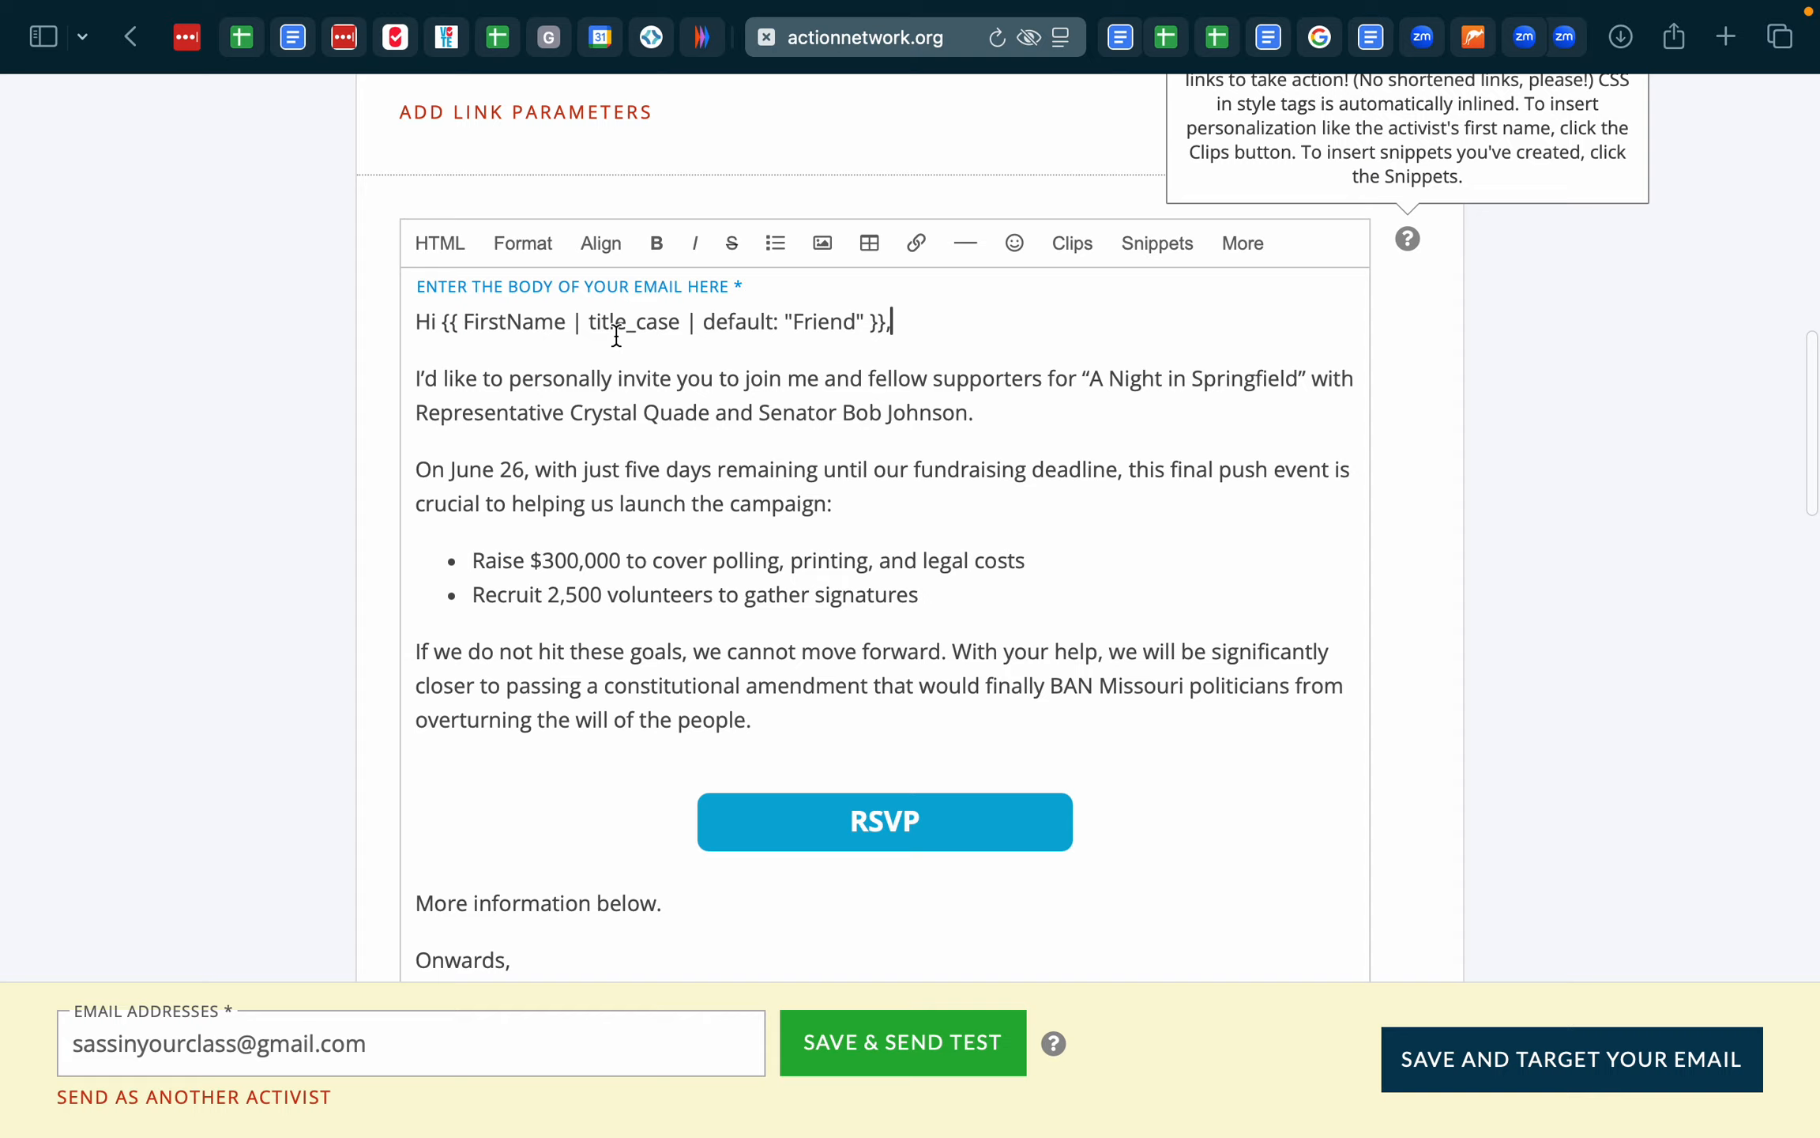
{"action": "left_click", "coordinate": [1098, 258]}
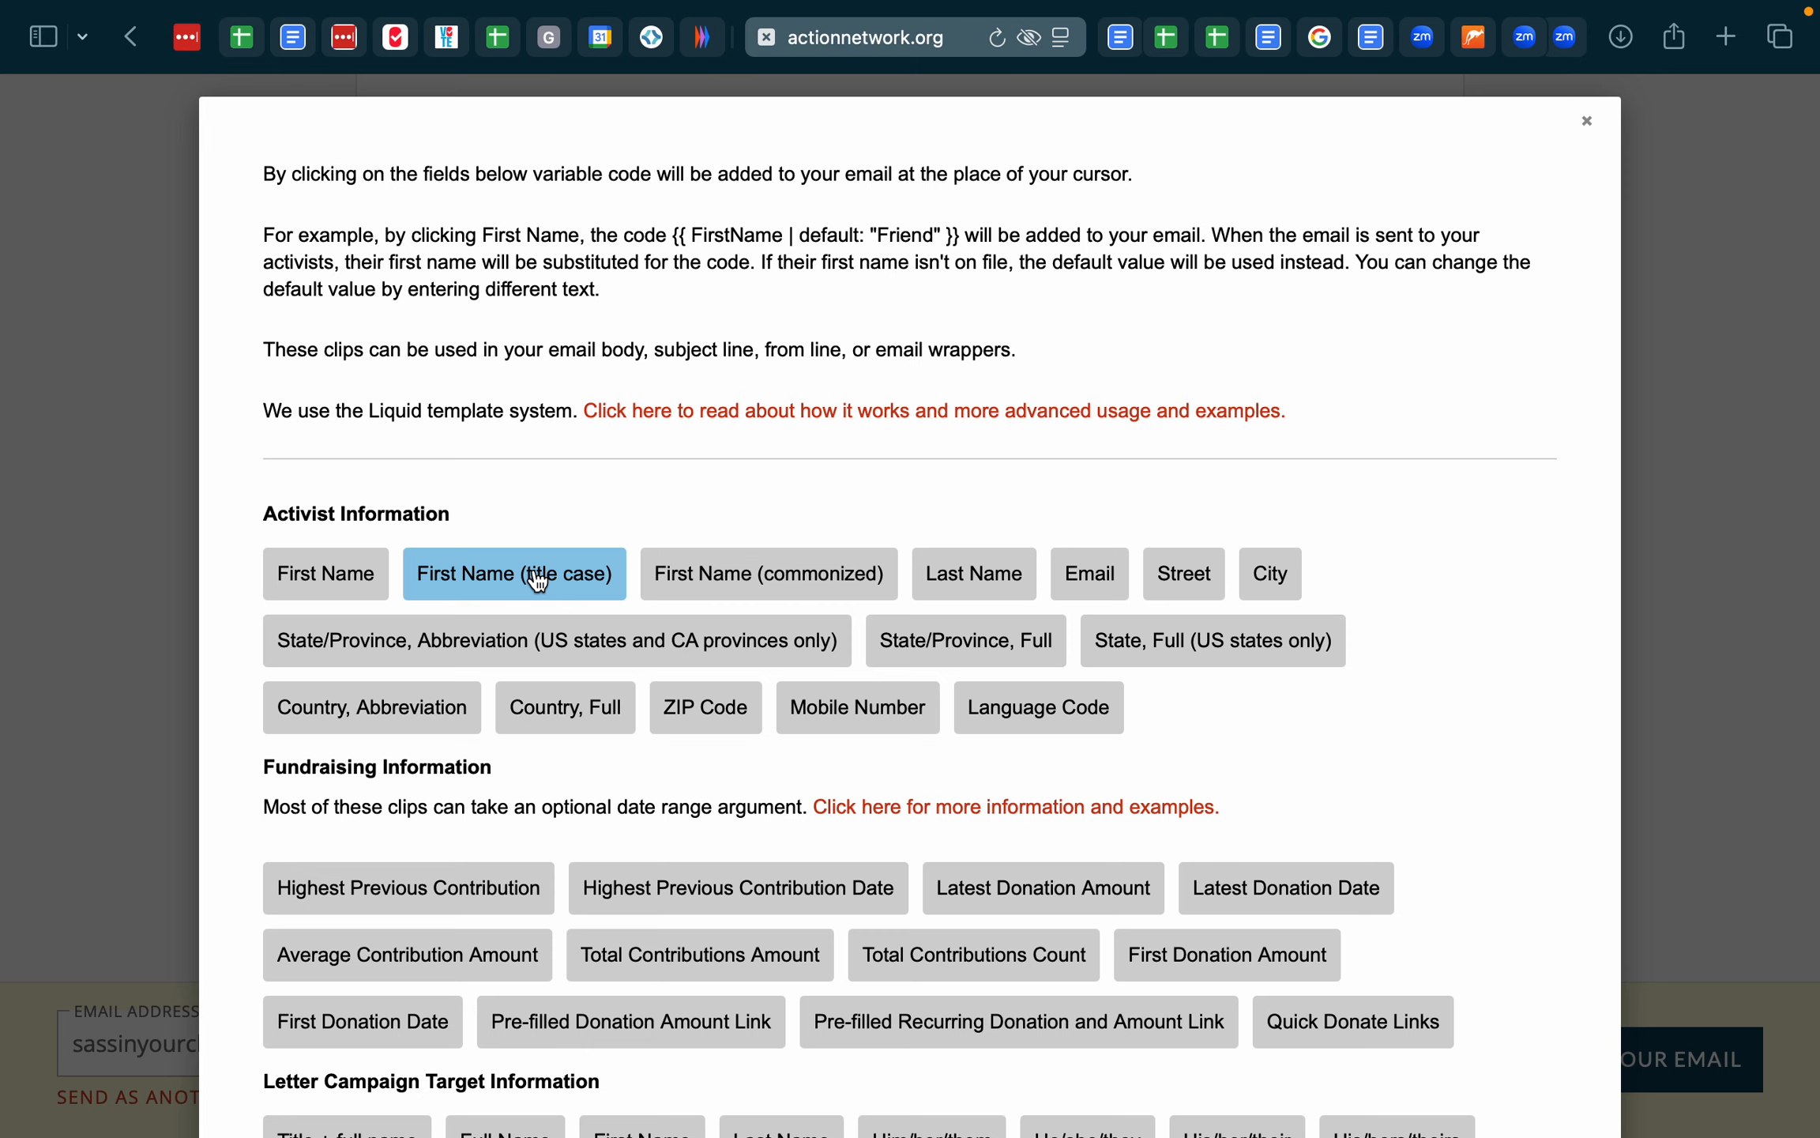
{"action": "left_click", "coordinate": [1594, 117]}
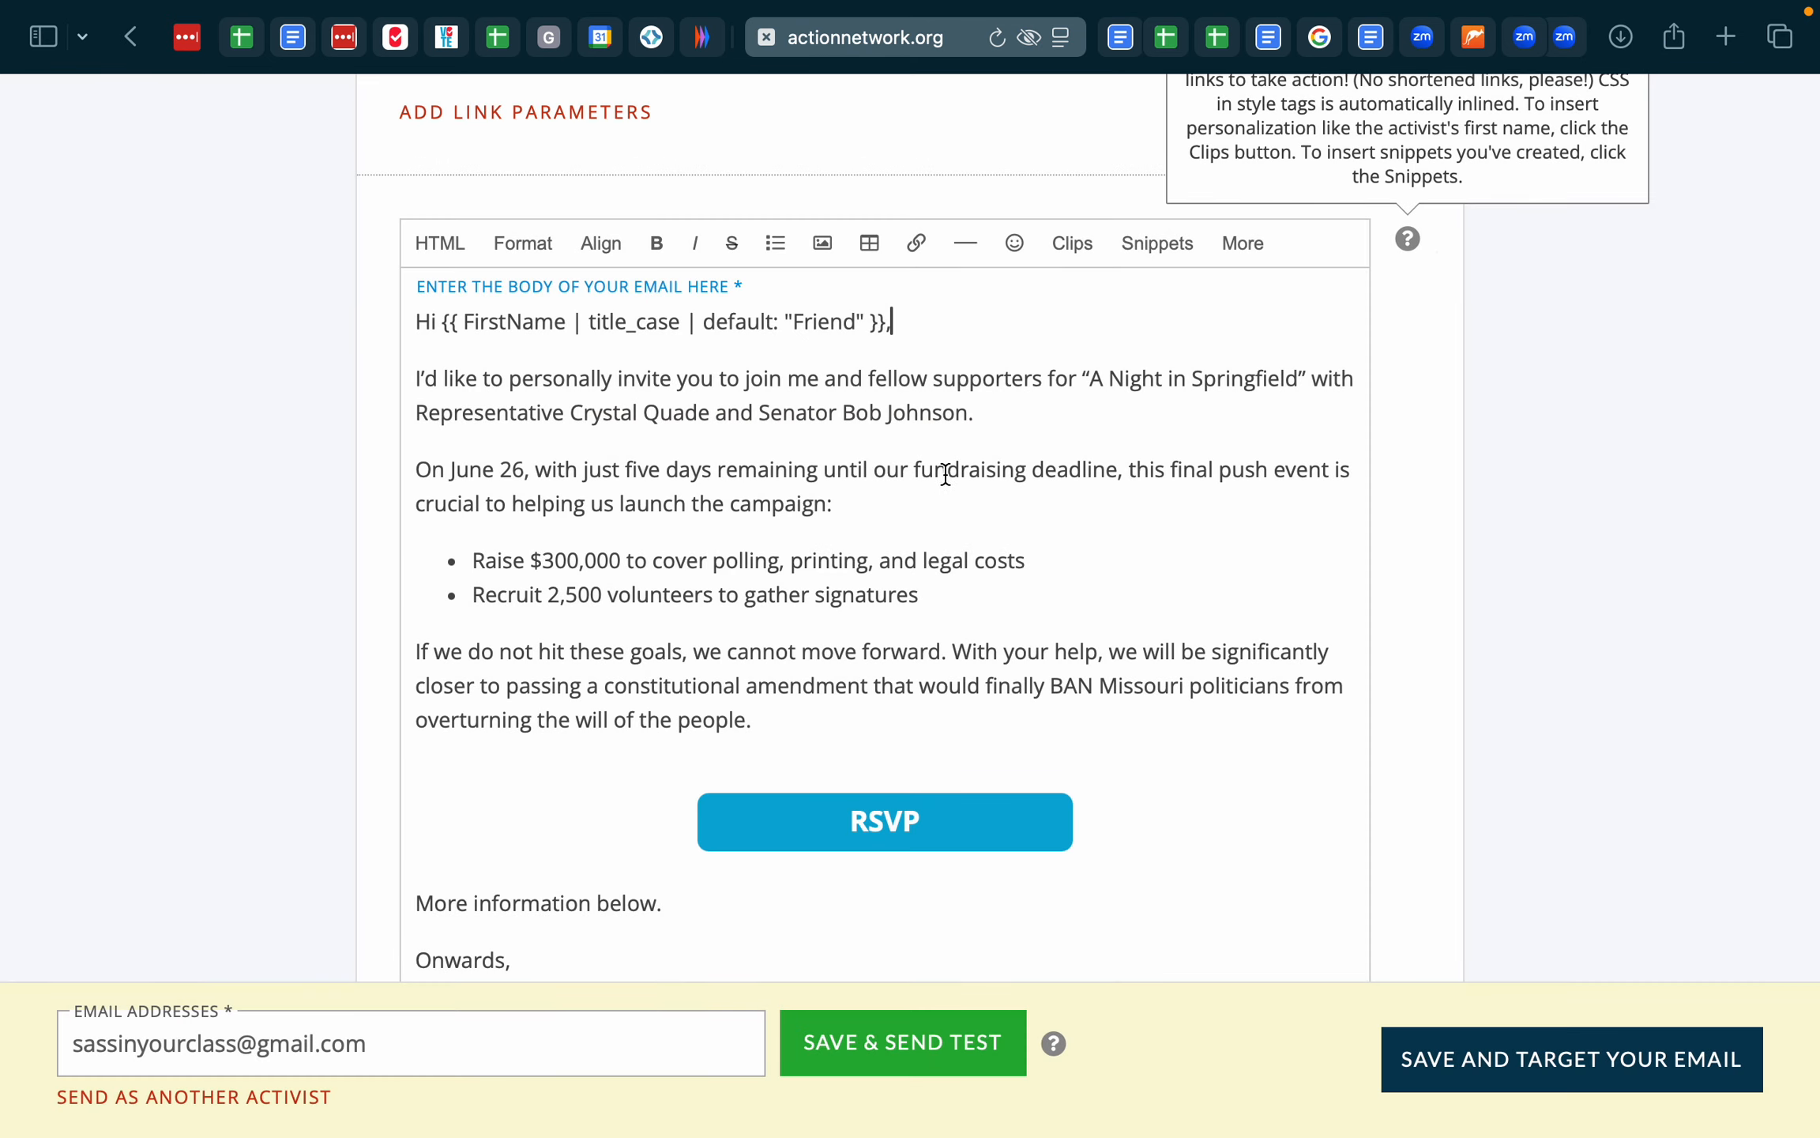
- Copy the "An Afternoon in Columbia" invitation paragraph from Google Docs and replace the email's Springfield invitation paragraph with it
{"action": "left_click", "coordinate": [1122, 37]}
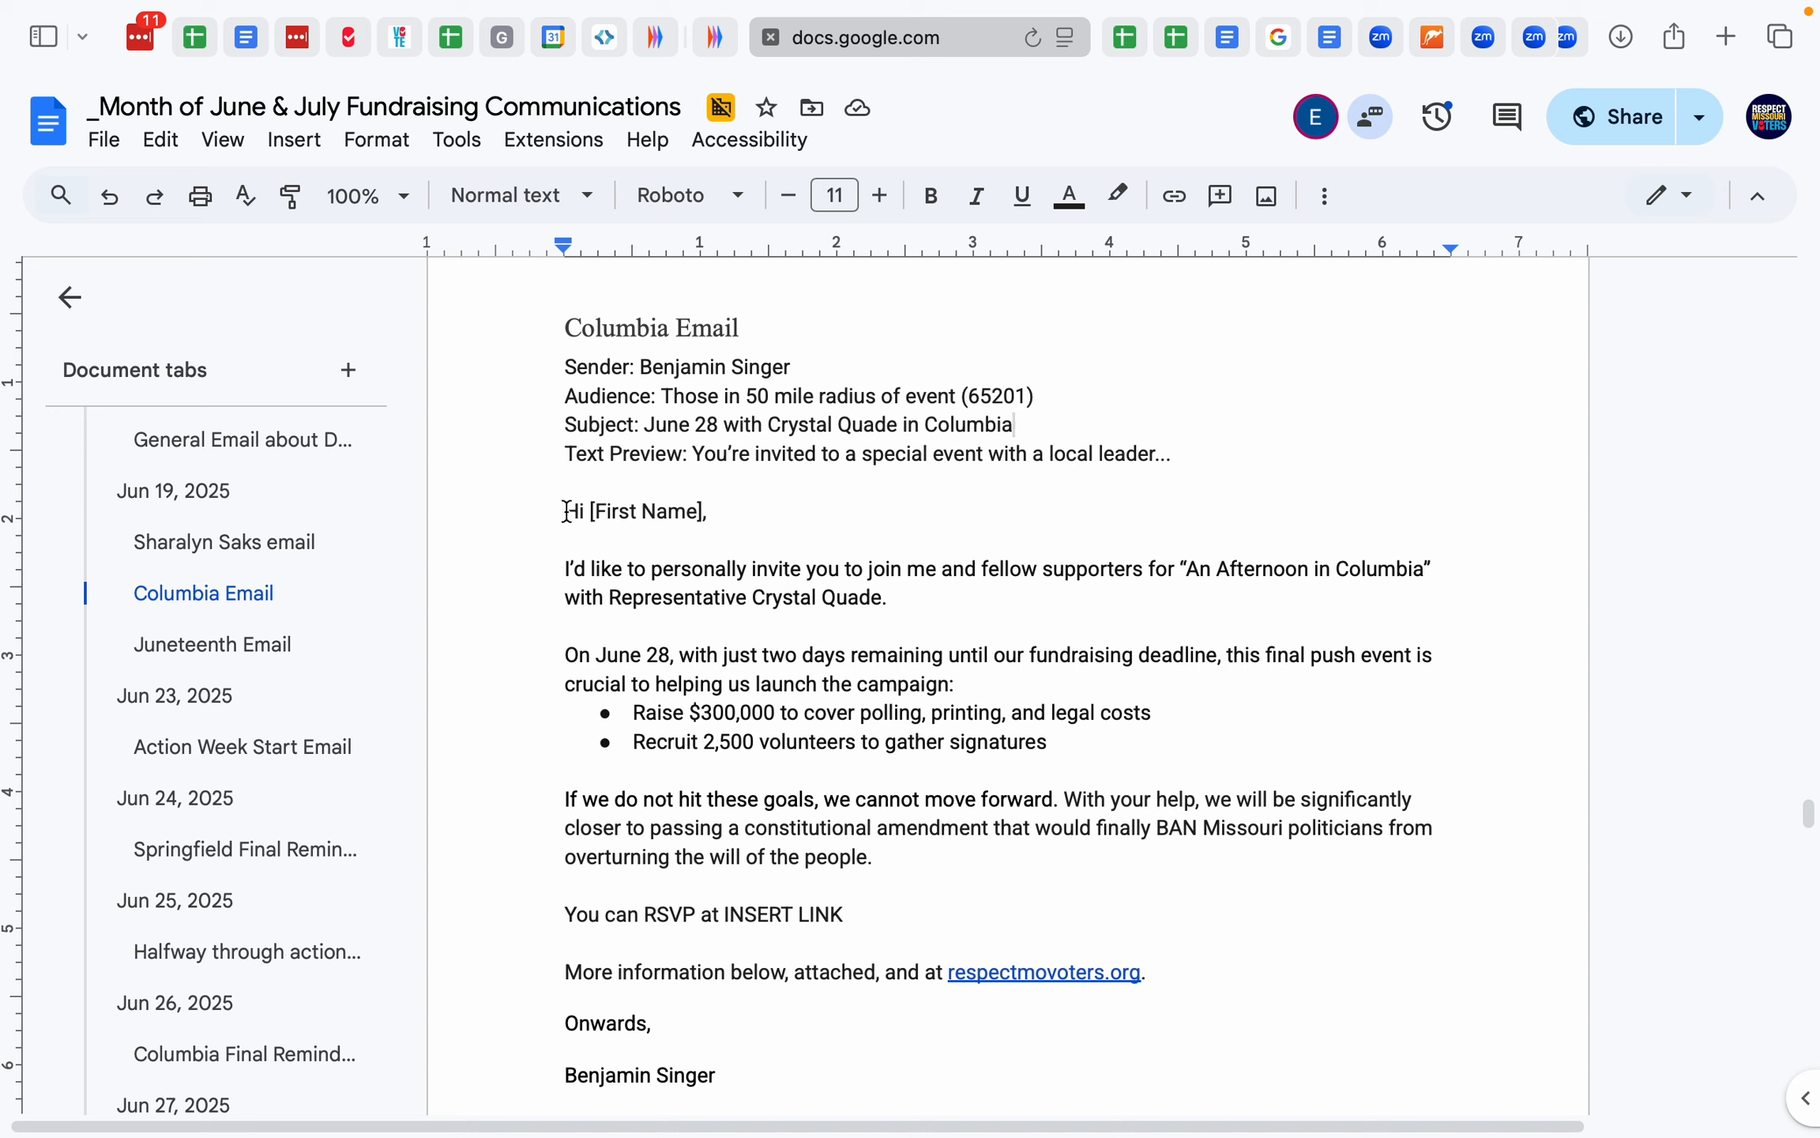
{"action": "left_click_drag", "start_coordinate": [565, 569], "coordinate": [893, 589]}
{"action": "key", "text": "super+c"}
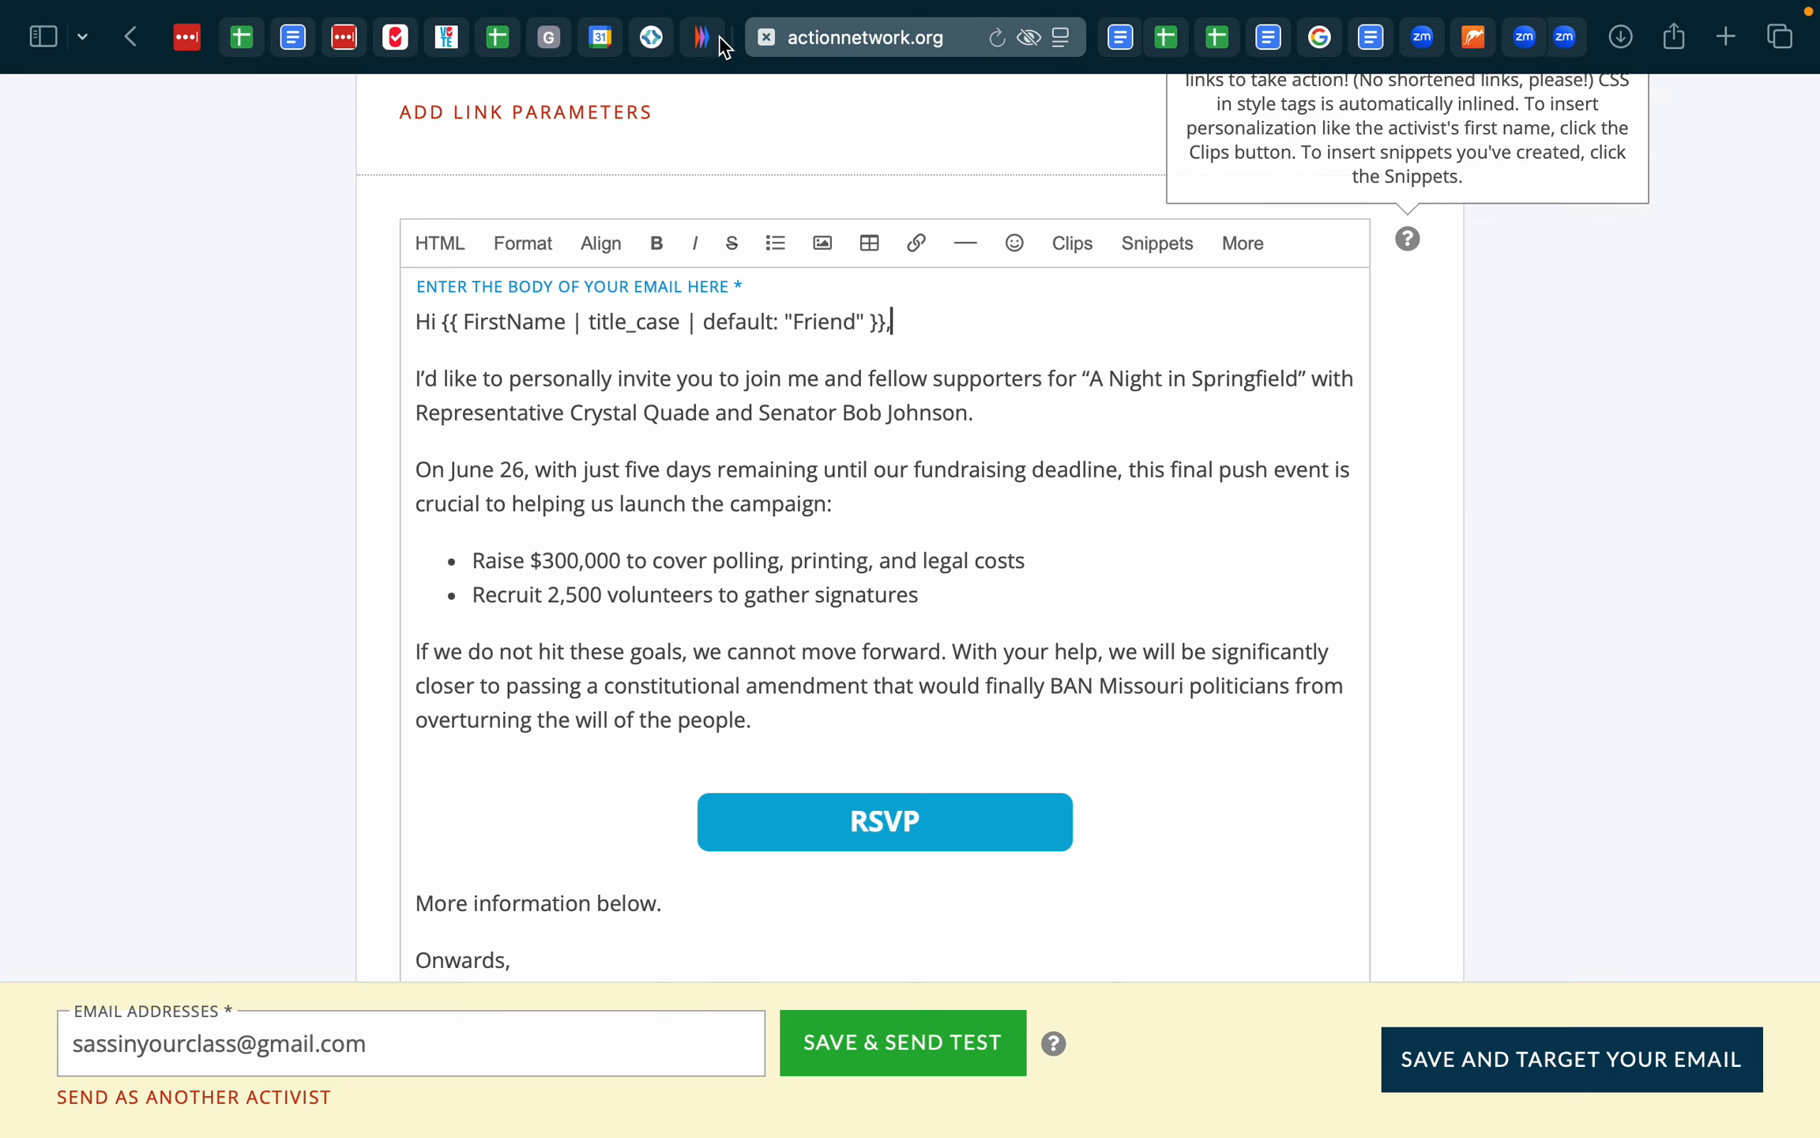
{"action": "left_click", "coordinate": [715, 37]}
{"action": "left_click_drag", "start_coordinate": [412, 379], "coordinate": [991, 408]}
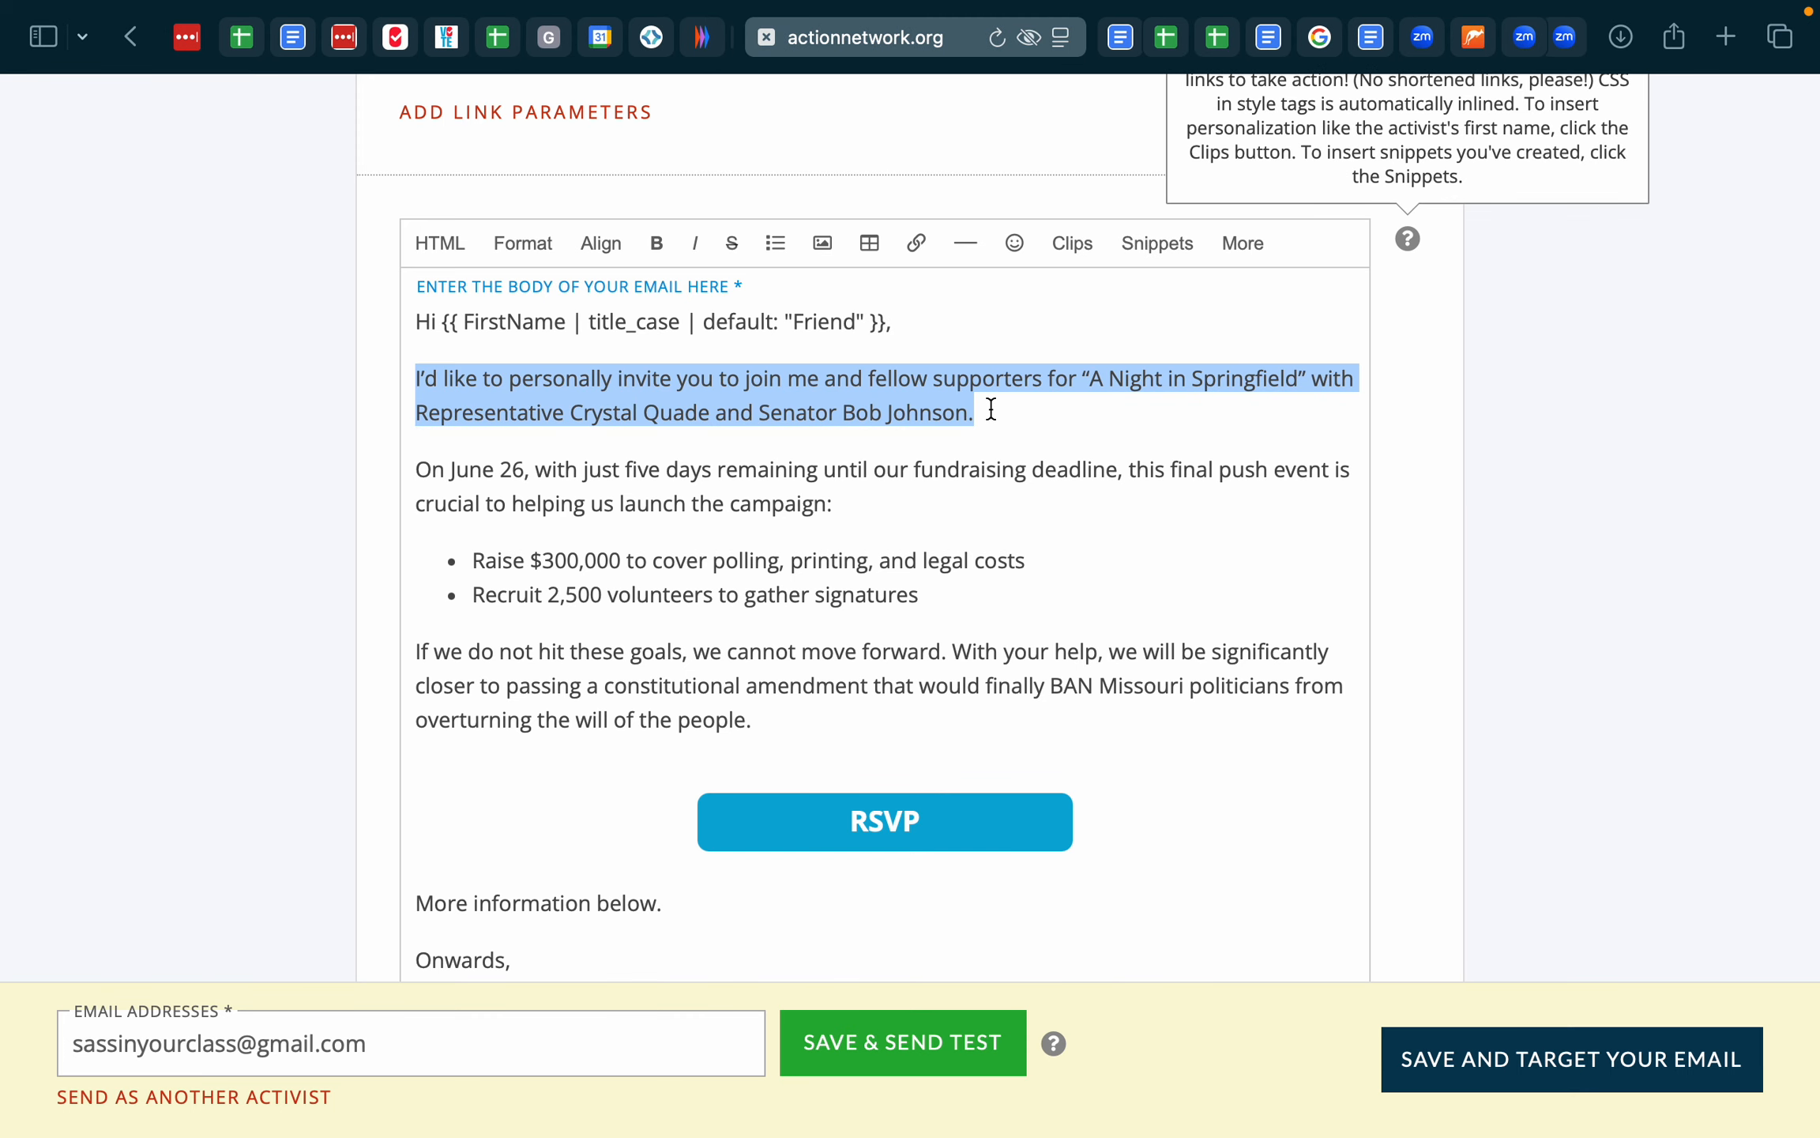
{"action": "key", "text": "super+v"}
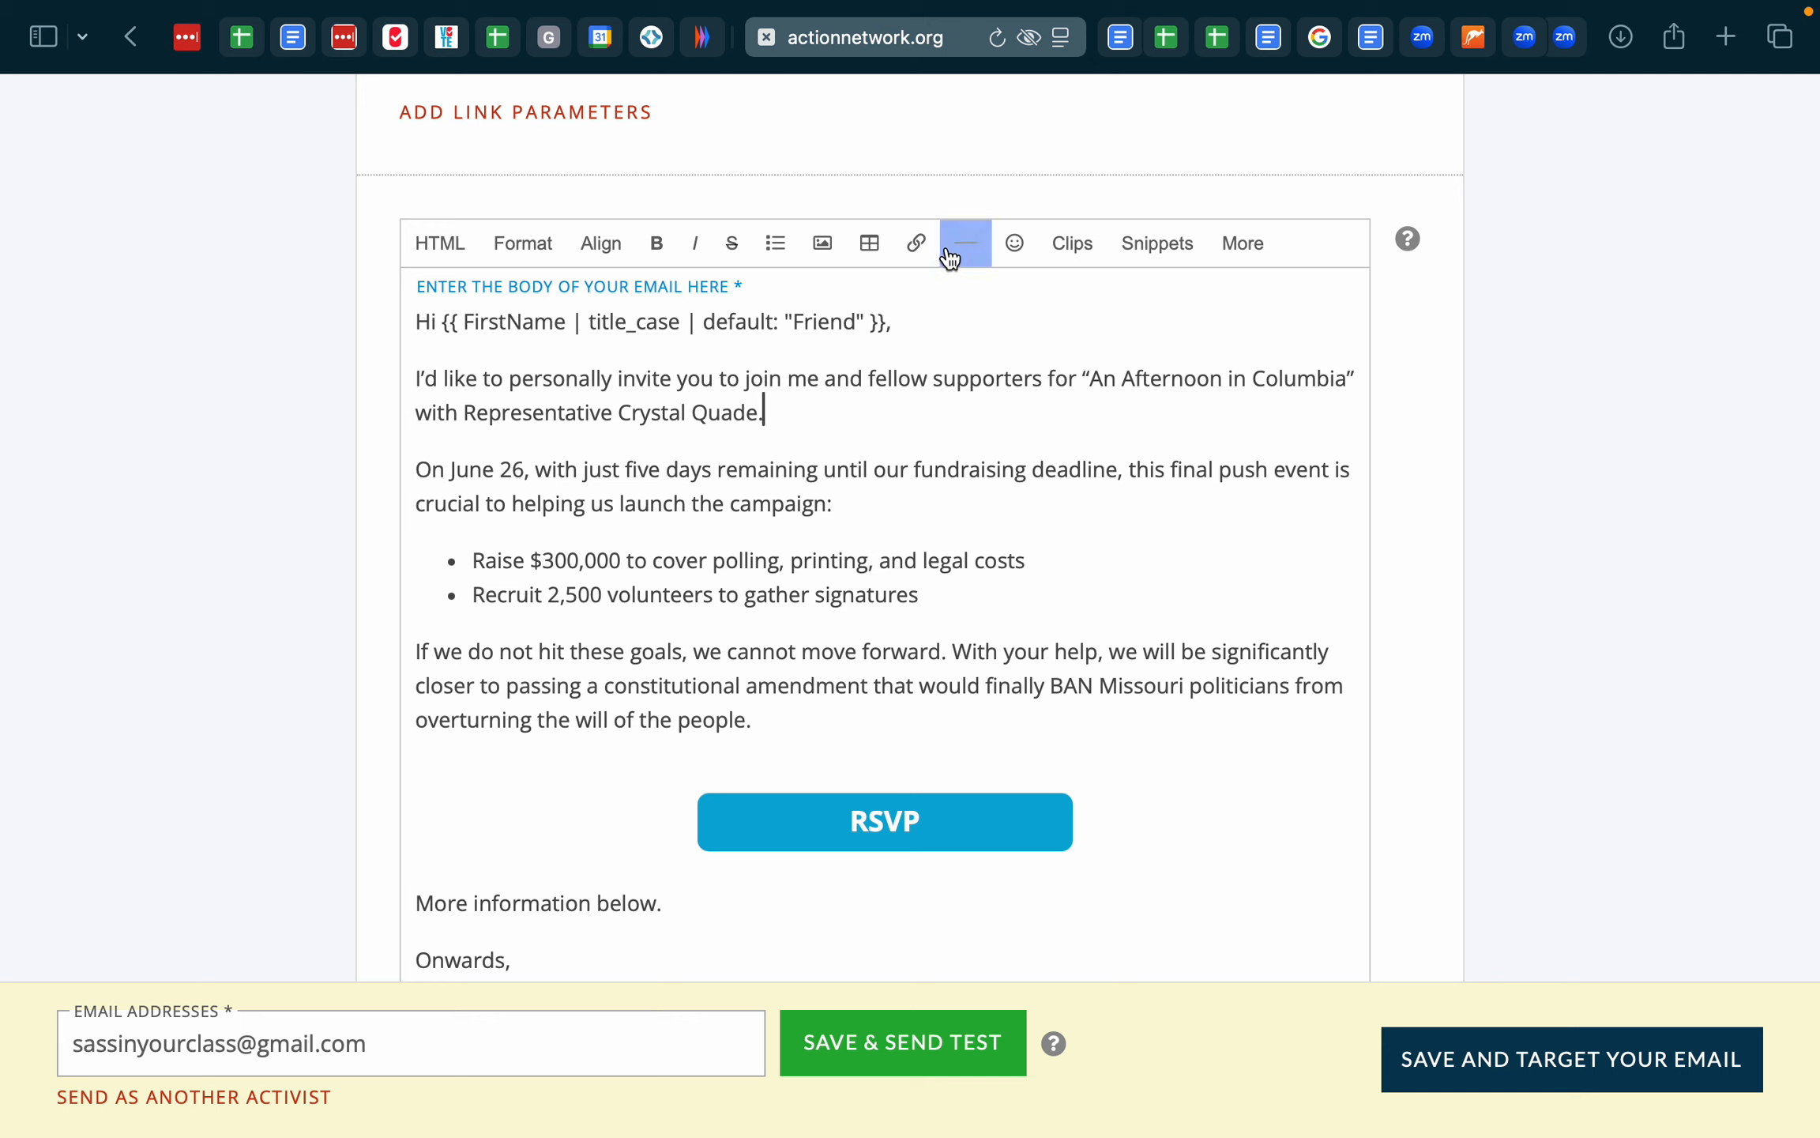
- Copy the "On June 28, with just two days remaining" paragraph from Google Docs over the email's June 26 paragraph
{"action": "left_click", "coordinate": [1120, 38]}
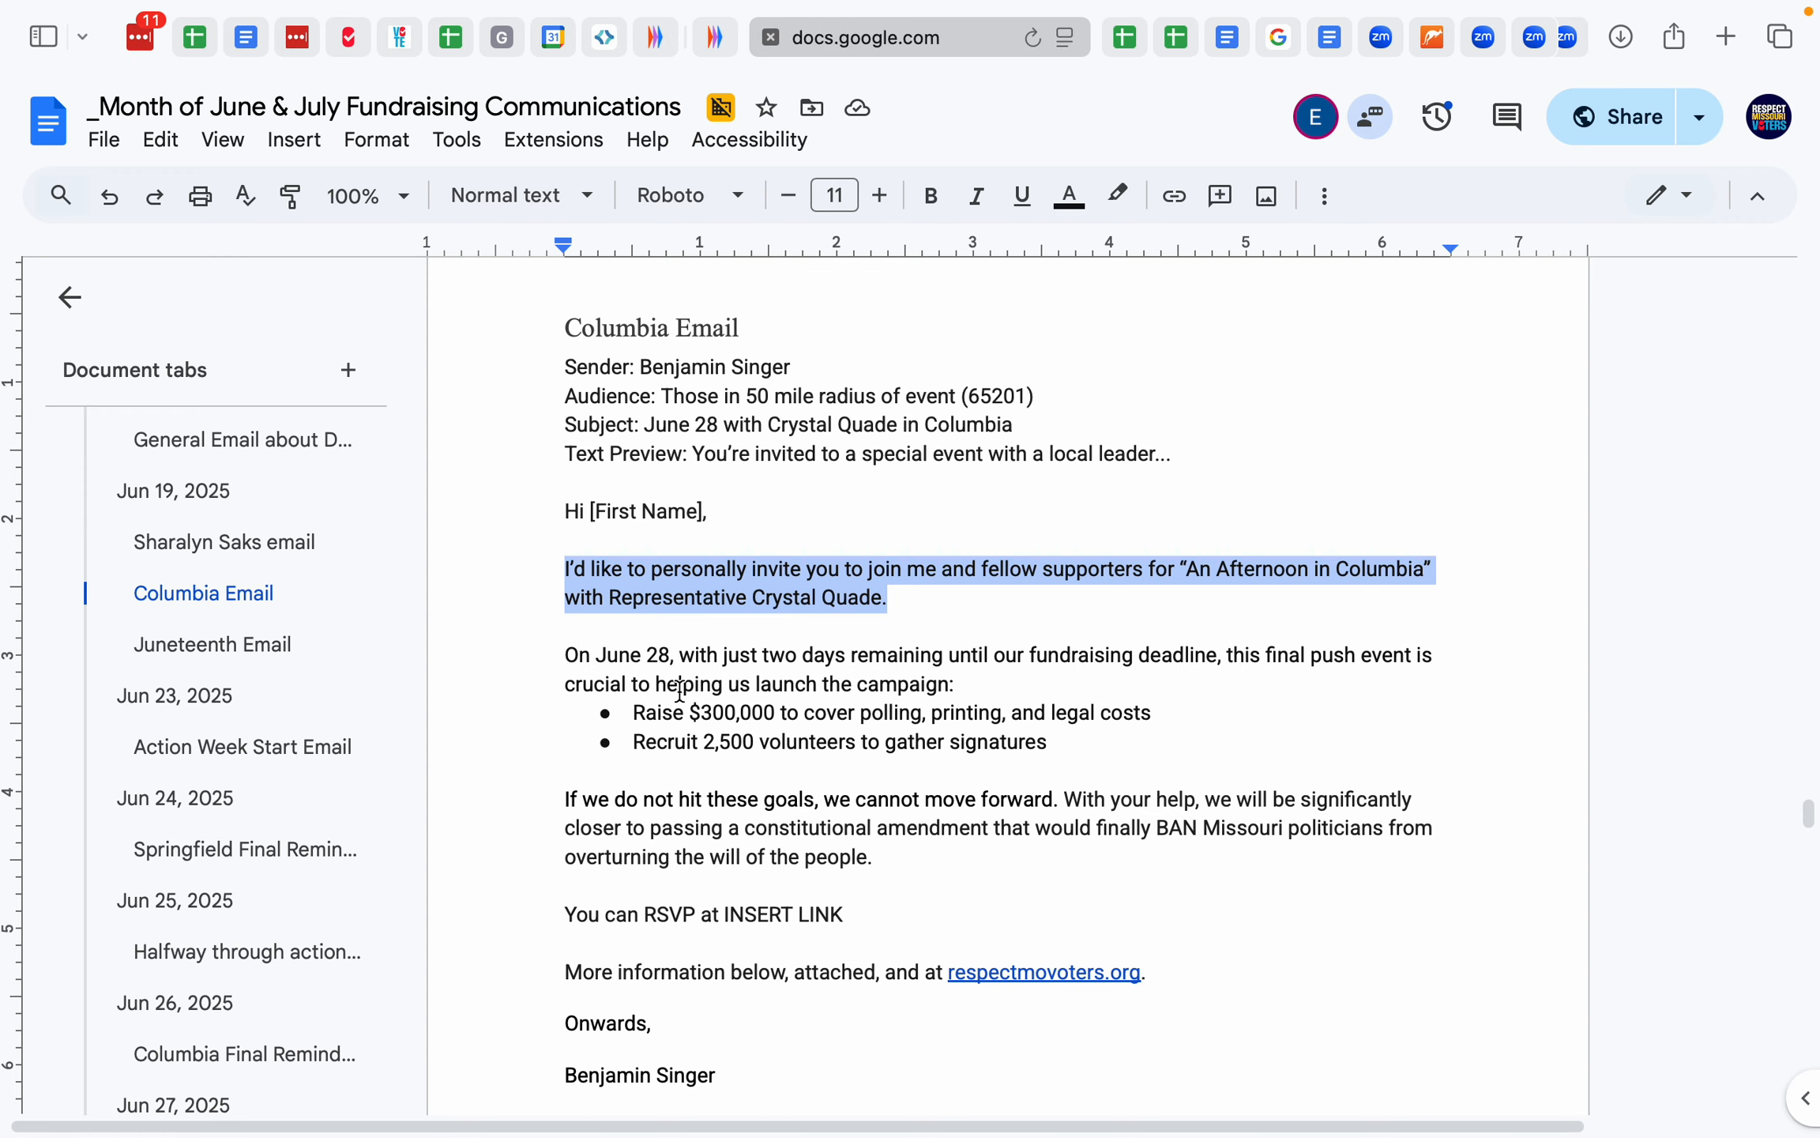
{"action": "left_click_drag", "start_coordinate": [568, 655], "coordinate": [956, 676]}
{"action": "key", "text": "super+c"}
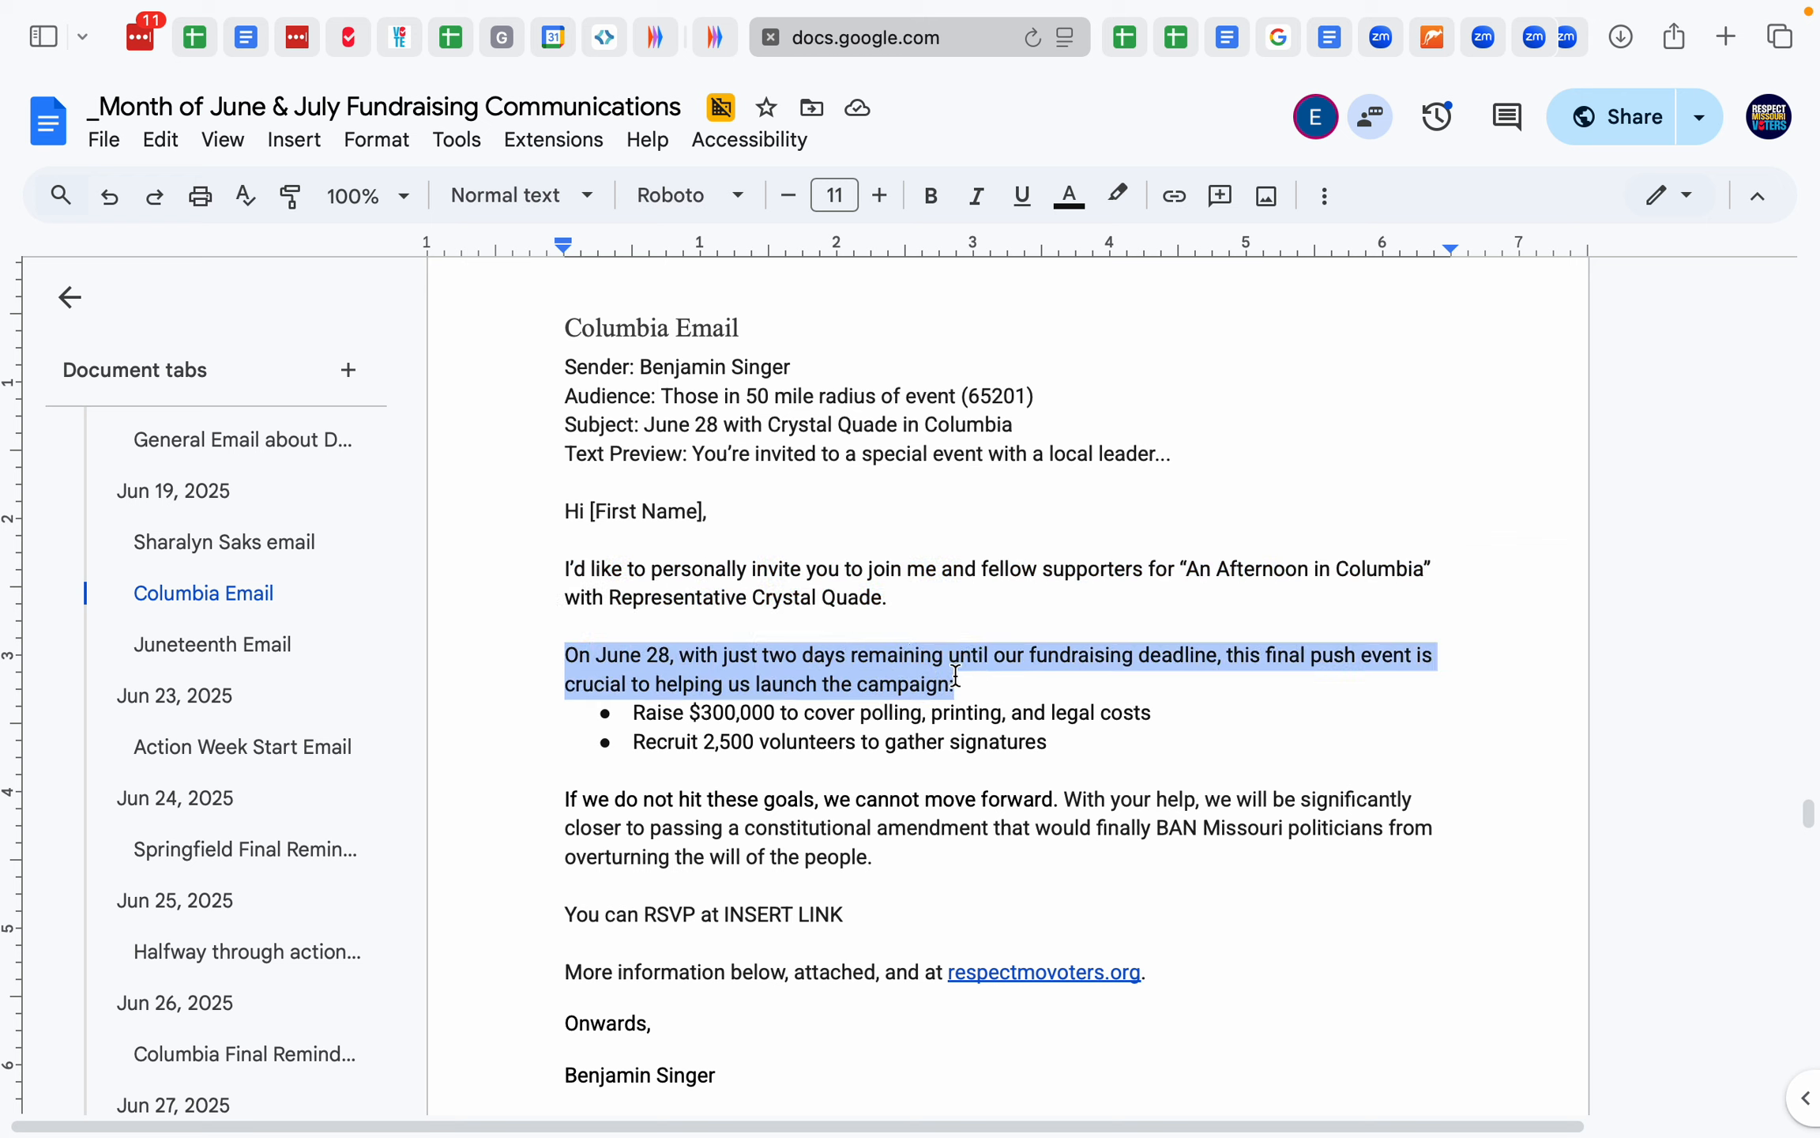
{"action": "left_click", "coordinate": [715, 37]}
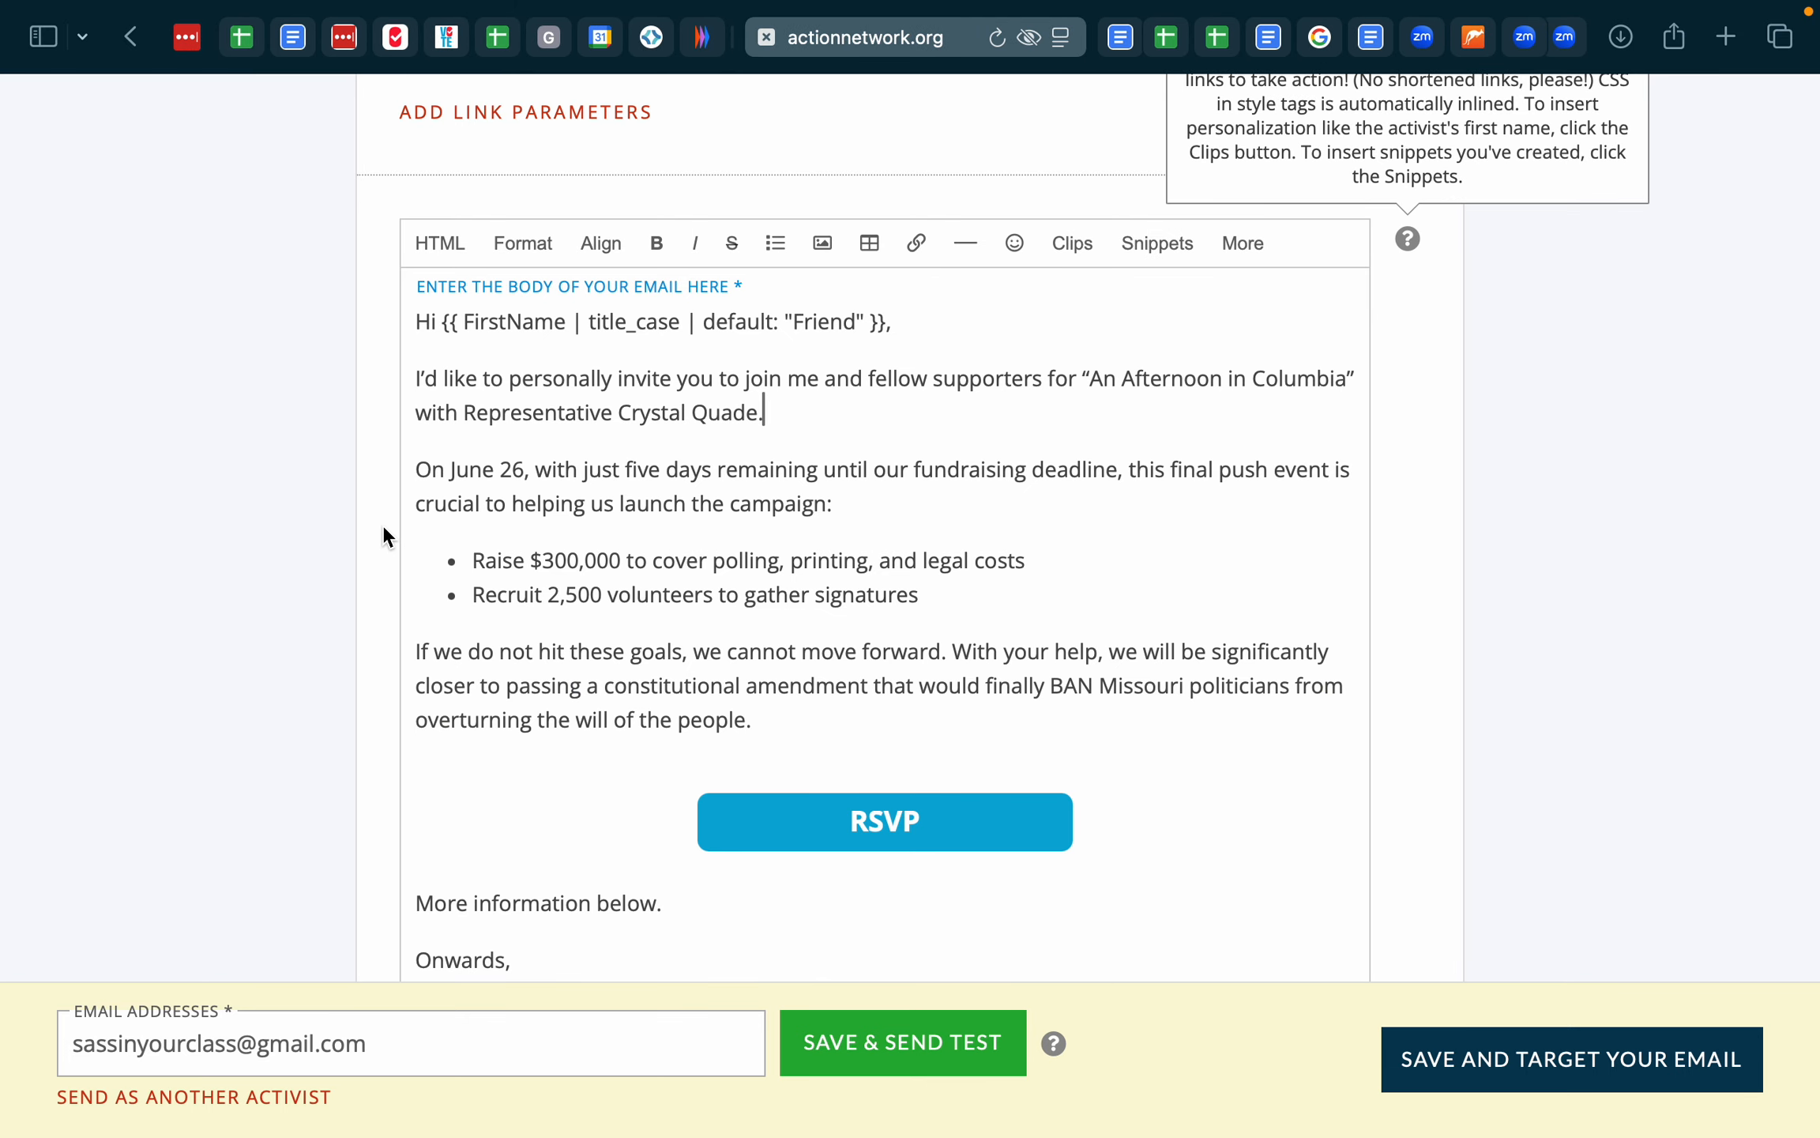
{"action": "left_click_drag", "start_coordinate": [419, 466], "coordinate": [834, 496]}
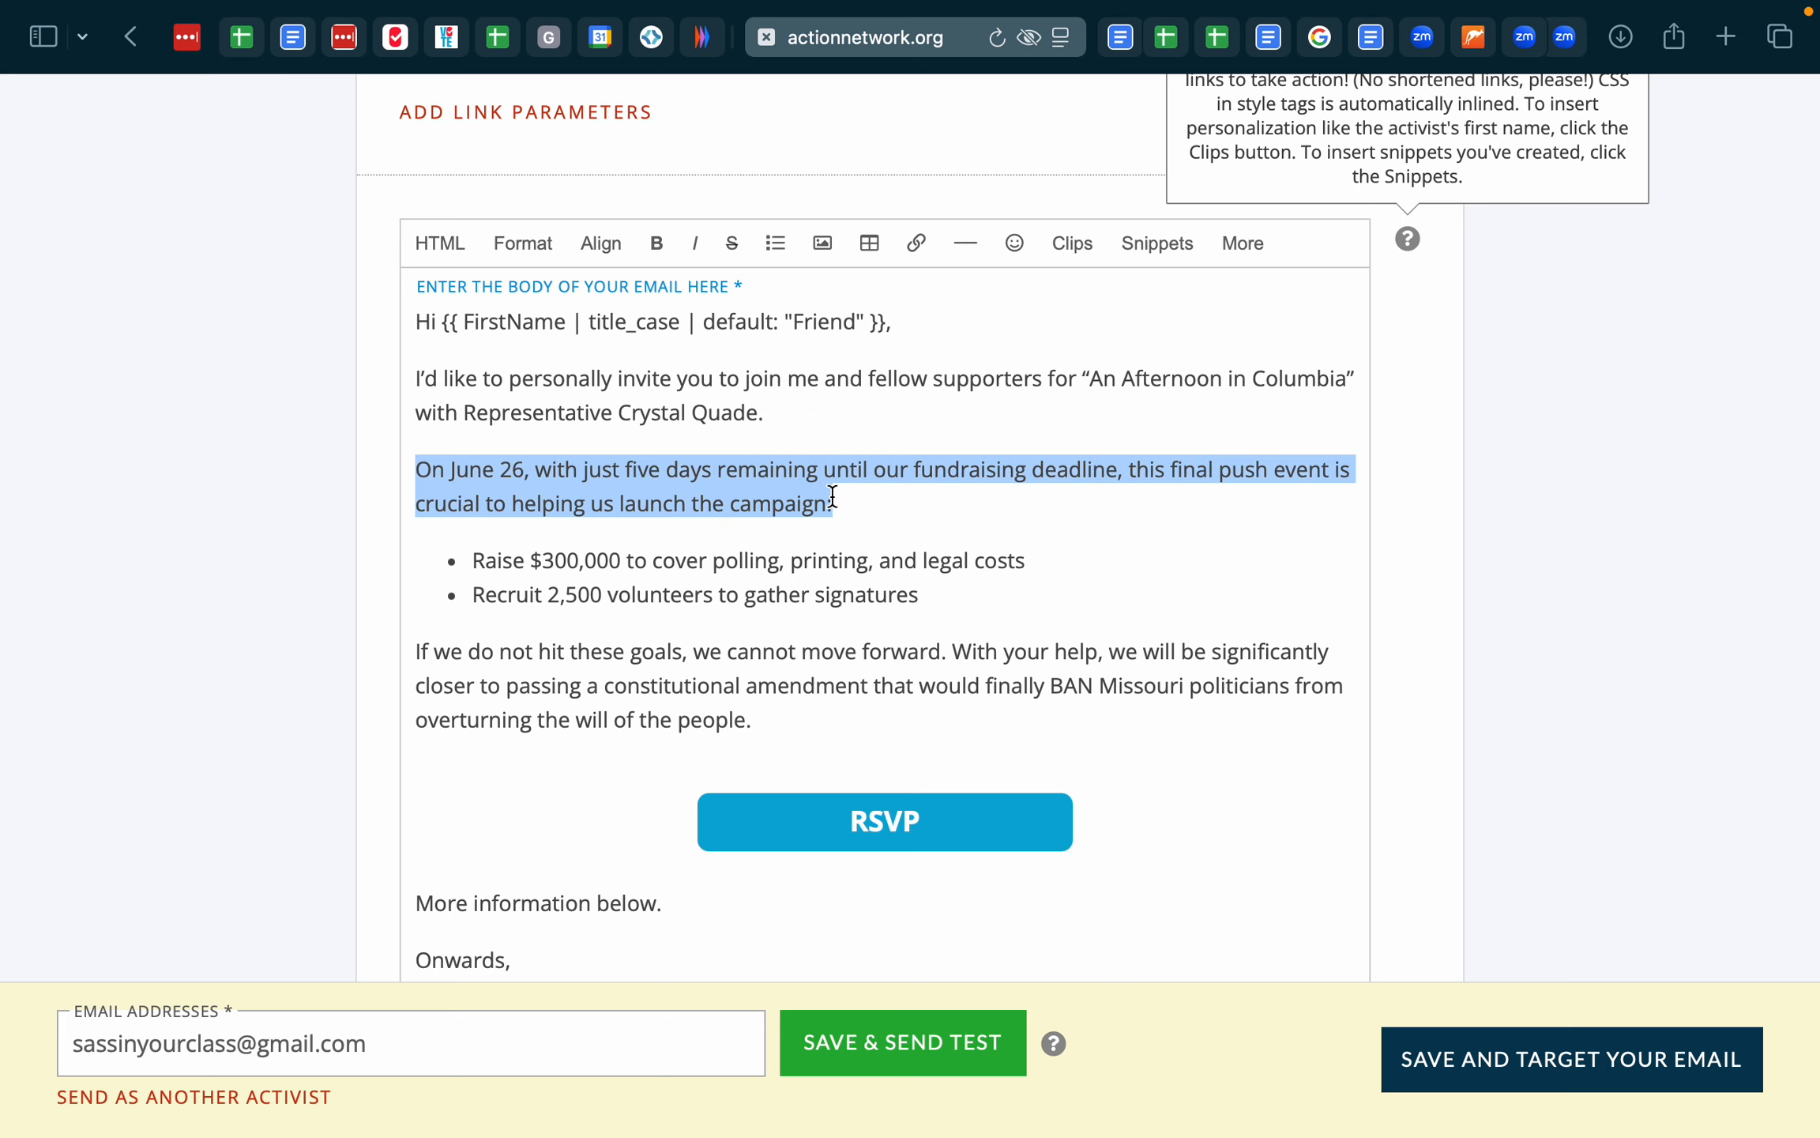
{"action": "key", "text": "super+v"}
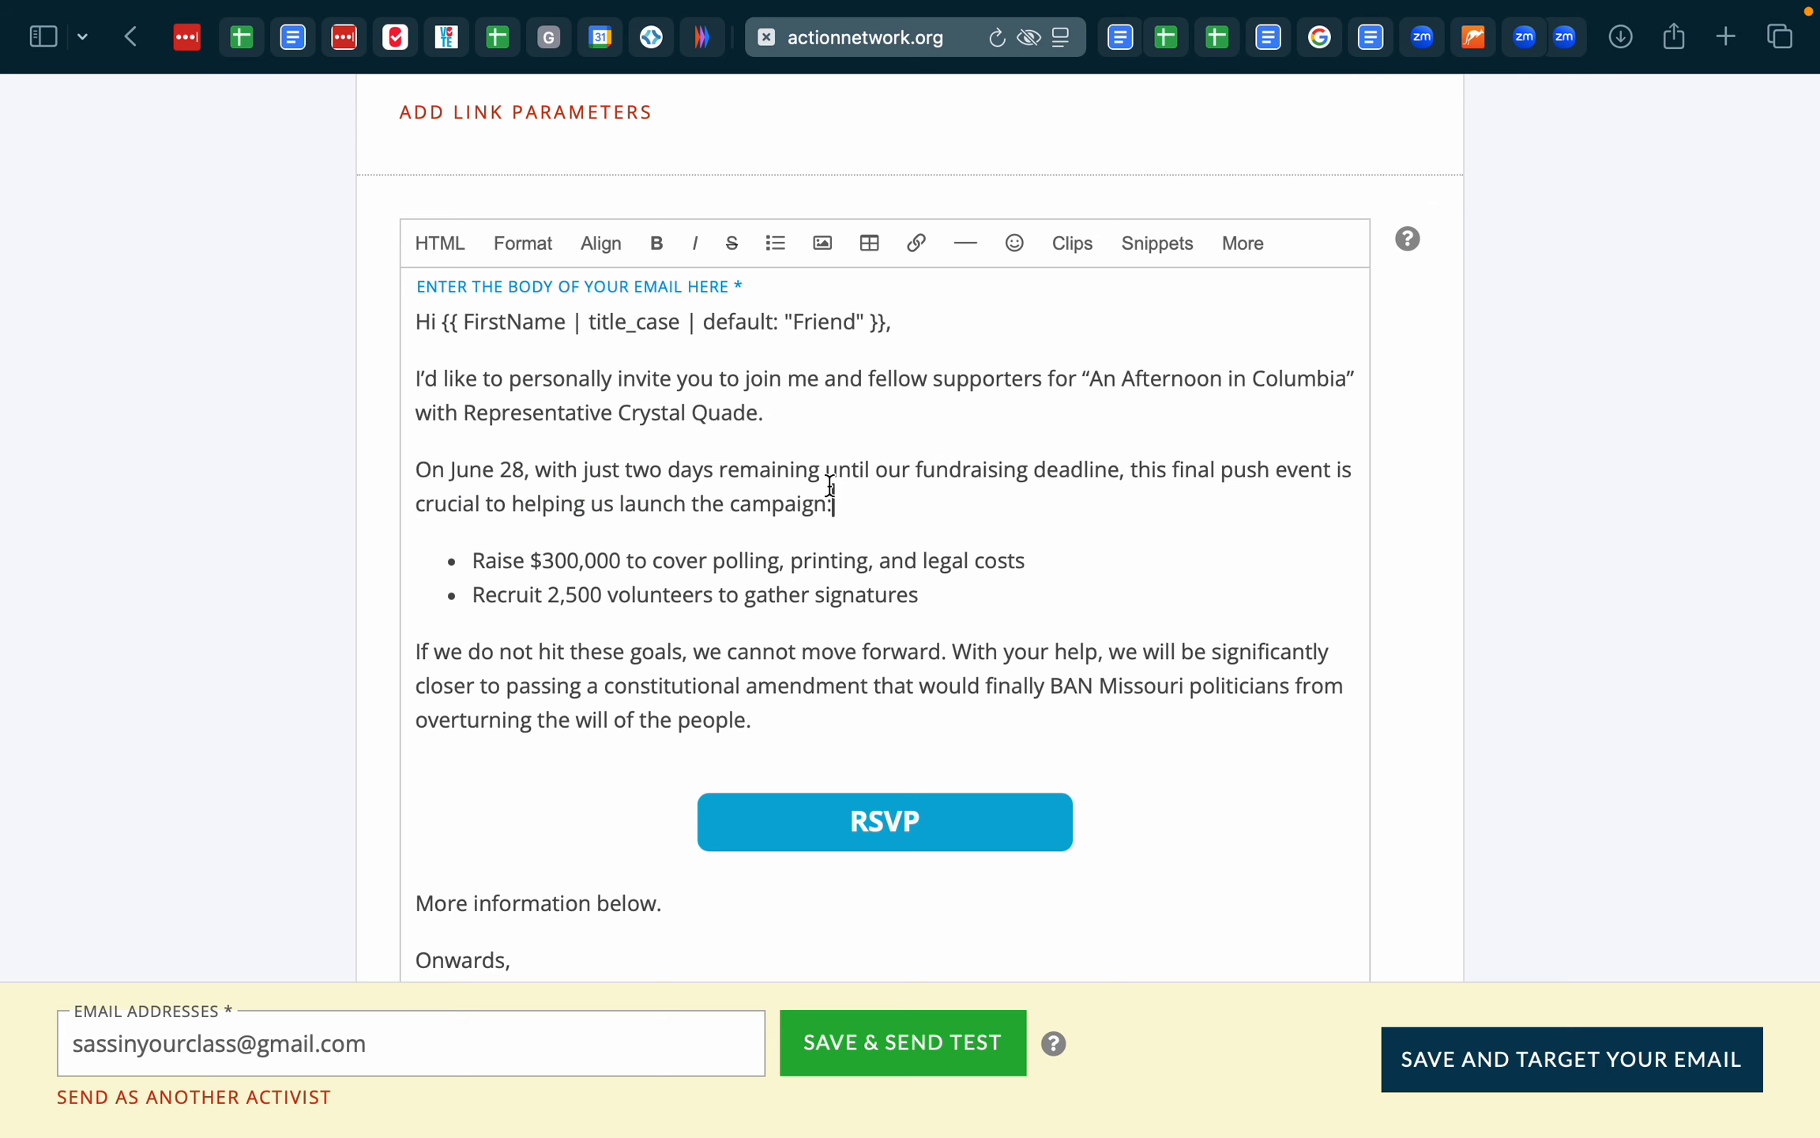
- Compare the "Raise $300,000" bullet in the Google Docs copy with the same bullet in the Action Network email
{"action": "left_click", "coordinate": [1126, 37]}
{"action": "left_click_drag", "start_coordinate": [646, 713], "coordinate": [1122, 713]}
{"action": "left_click_drag", "start_coordinate": [639, 715], "coordinate": [1156, 713]}
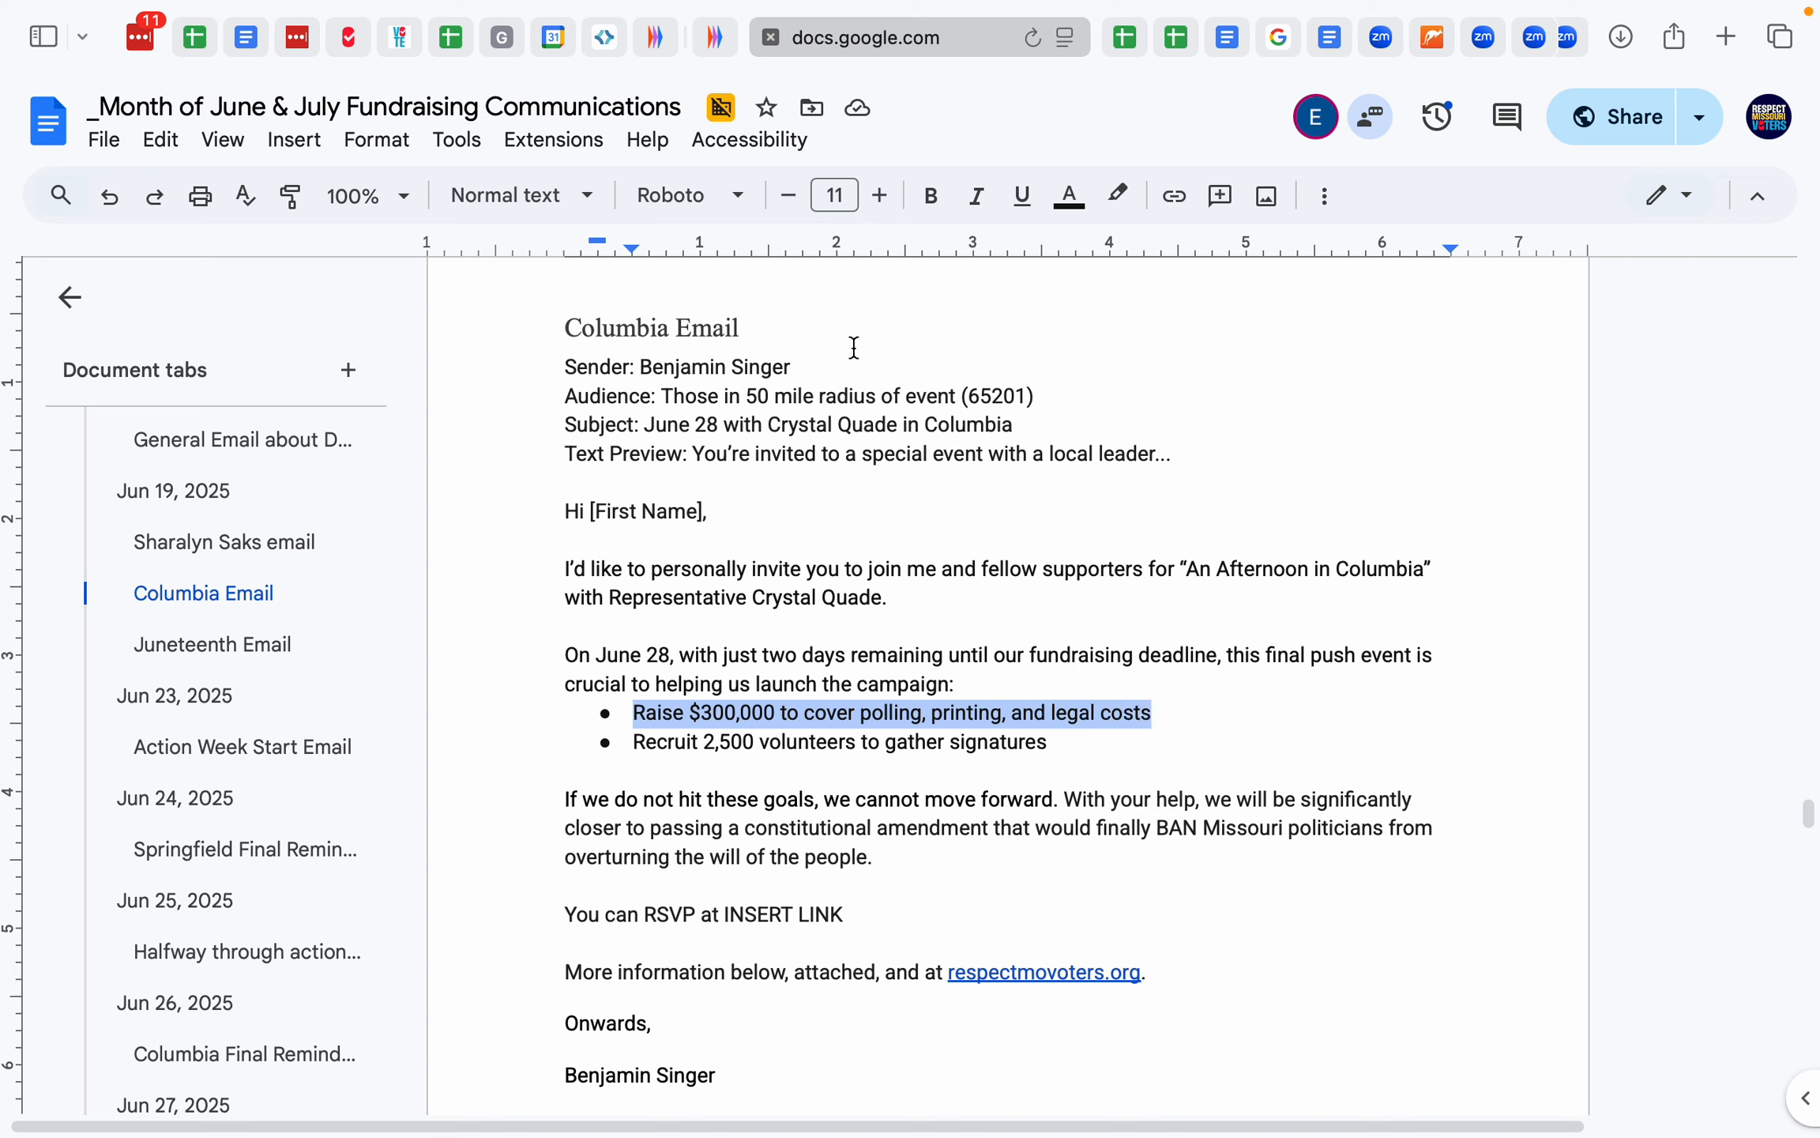
{"action": "left_click", "coordinate": [715, 37]}
{"action": "left_click_drag", "start_coordinate": [475, 553], "coordinate": [772, 556]}
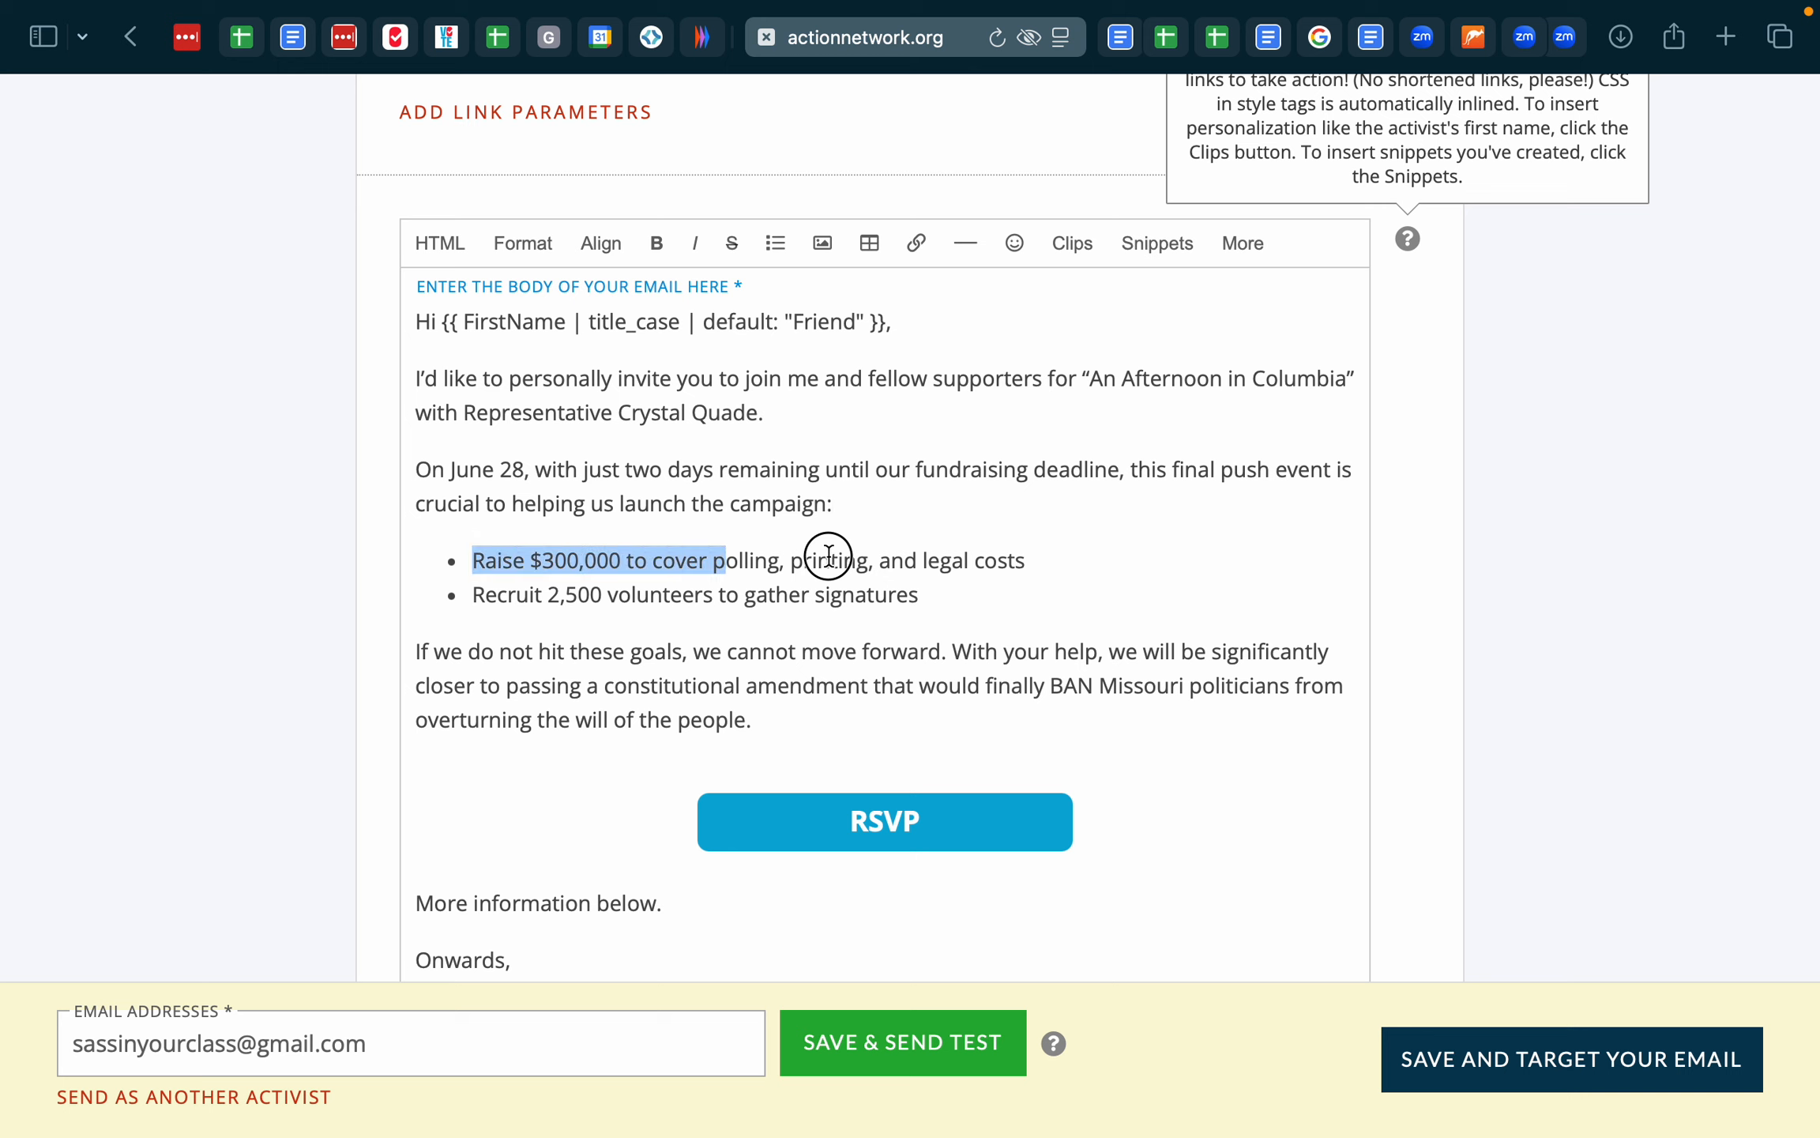
{"action": "triple_click", "coordinate": [1039, 557]}
{"action": "left_click", "coordinate": [1035, 558]}
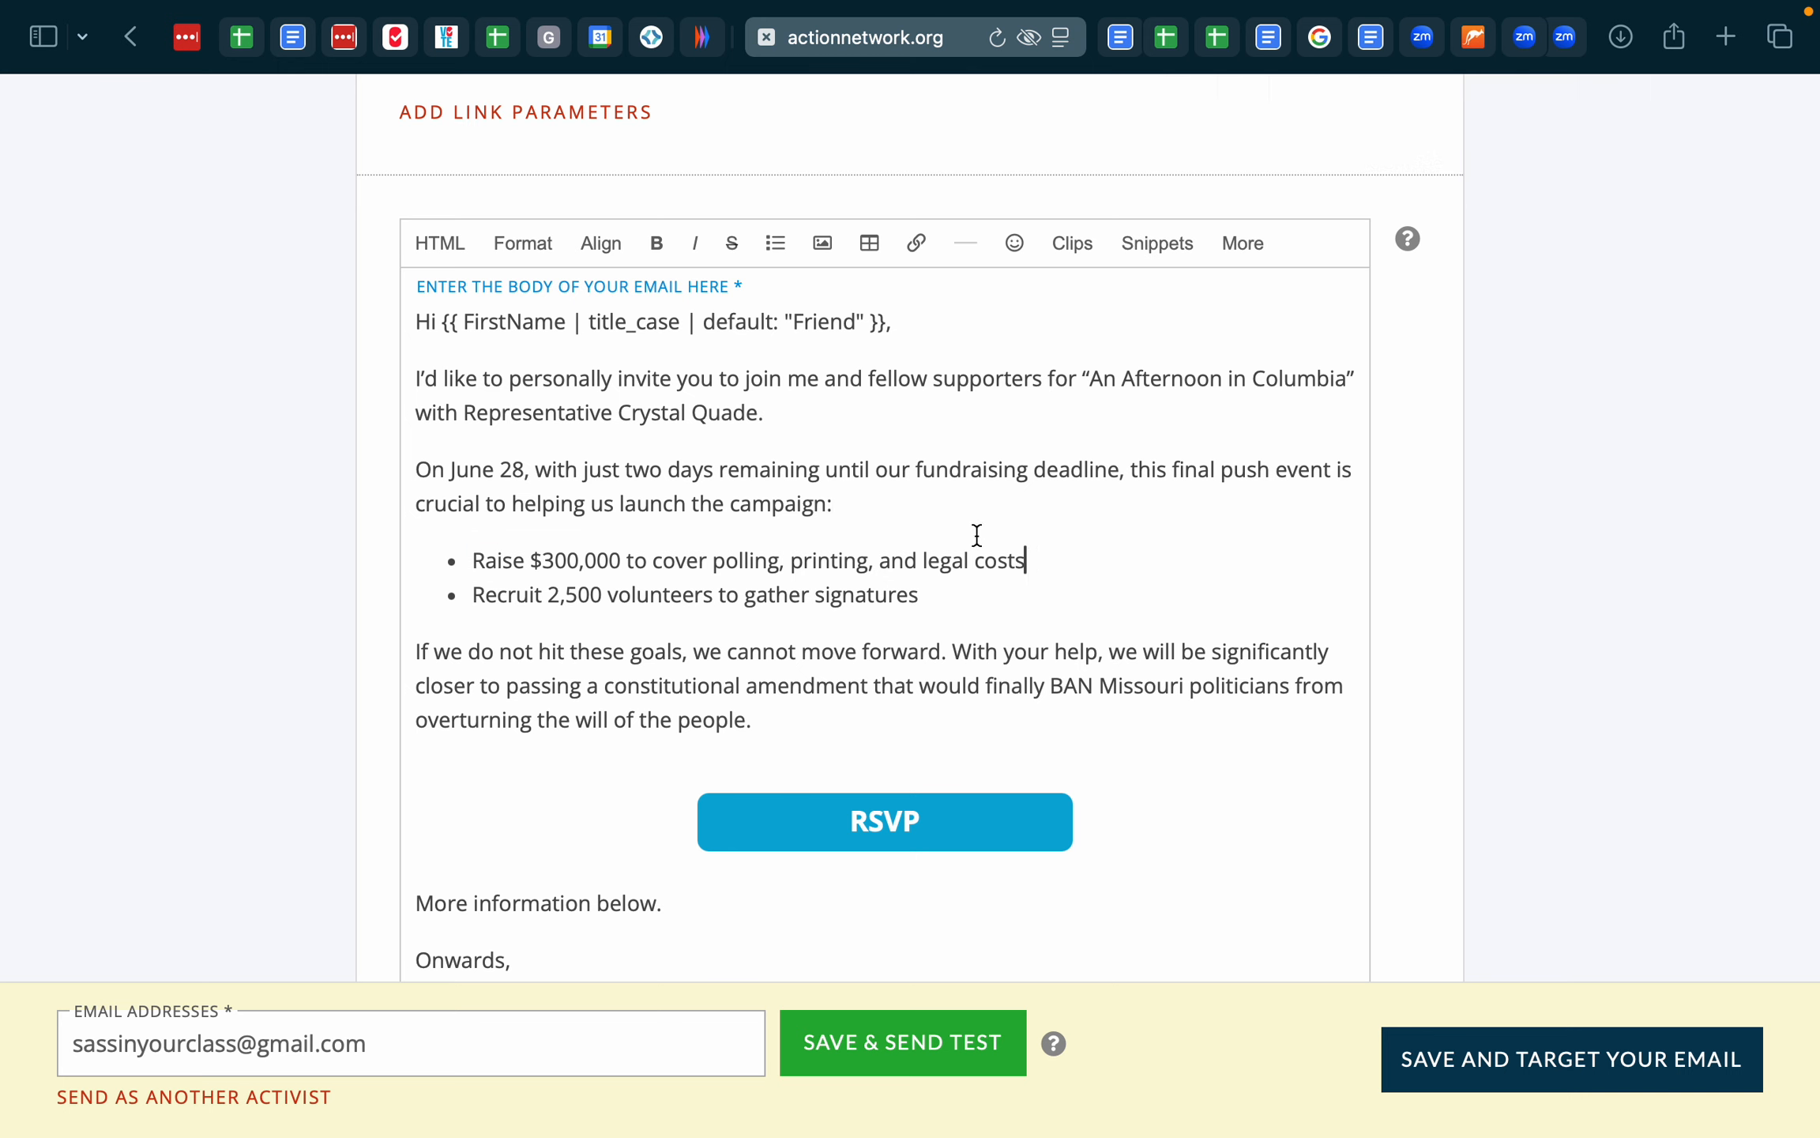
- Copy the "If we do not hit these goals" paragraph from Google Docs over the matching paragraph in the Action Network email
{"action": "left_click", "coordinate": [1120, 37]}
{"action": "left_click", "coordinate": [750, 746]}
{"action": "scroll", "coordinate": [750, 747], "scroll_direction": "down", "scroll_amount": 3}
{"action": "left_click_drag", "start_coordinate": [562, 626], "coordinate": [878, 680]}
{"action": "key", "text": "super+c"}
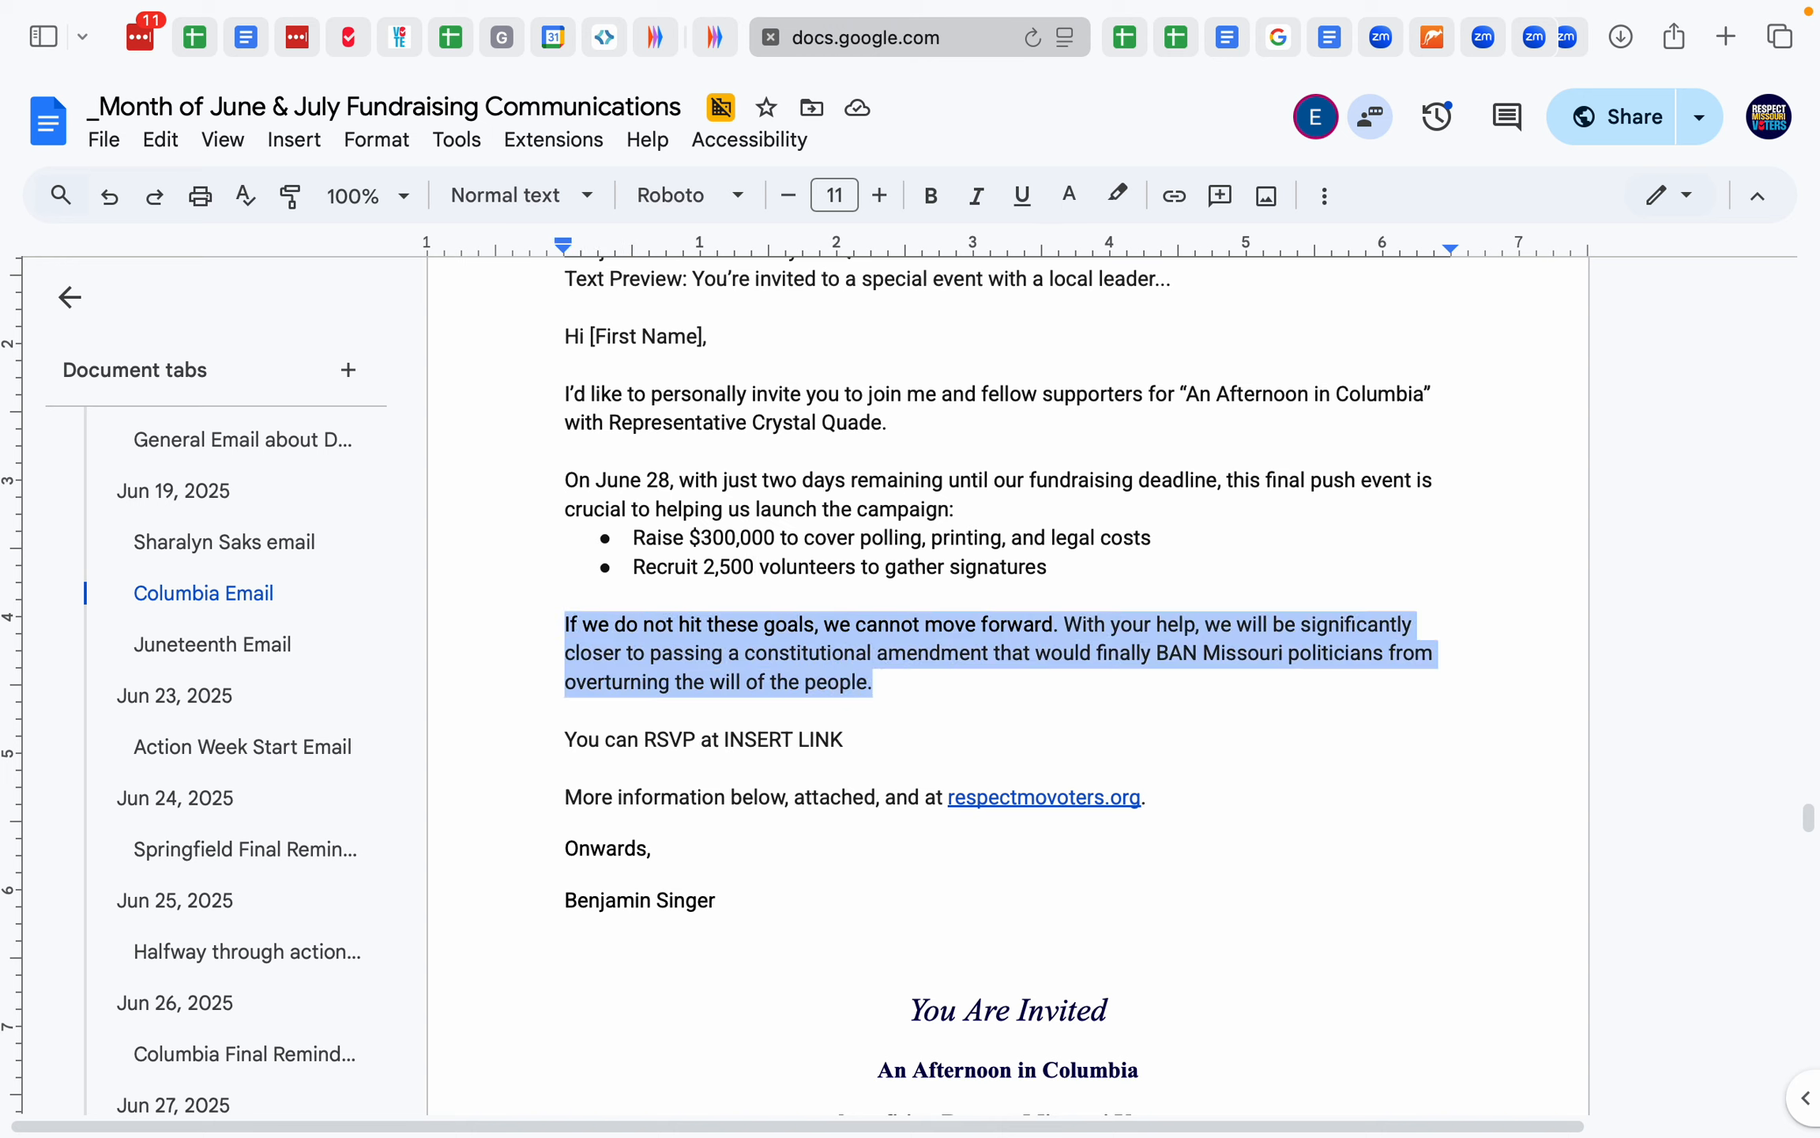
{"action": "left_click", "coordinate": [714, 37]}
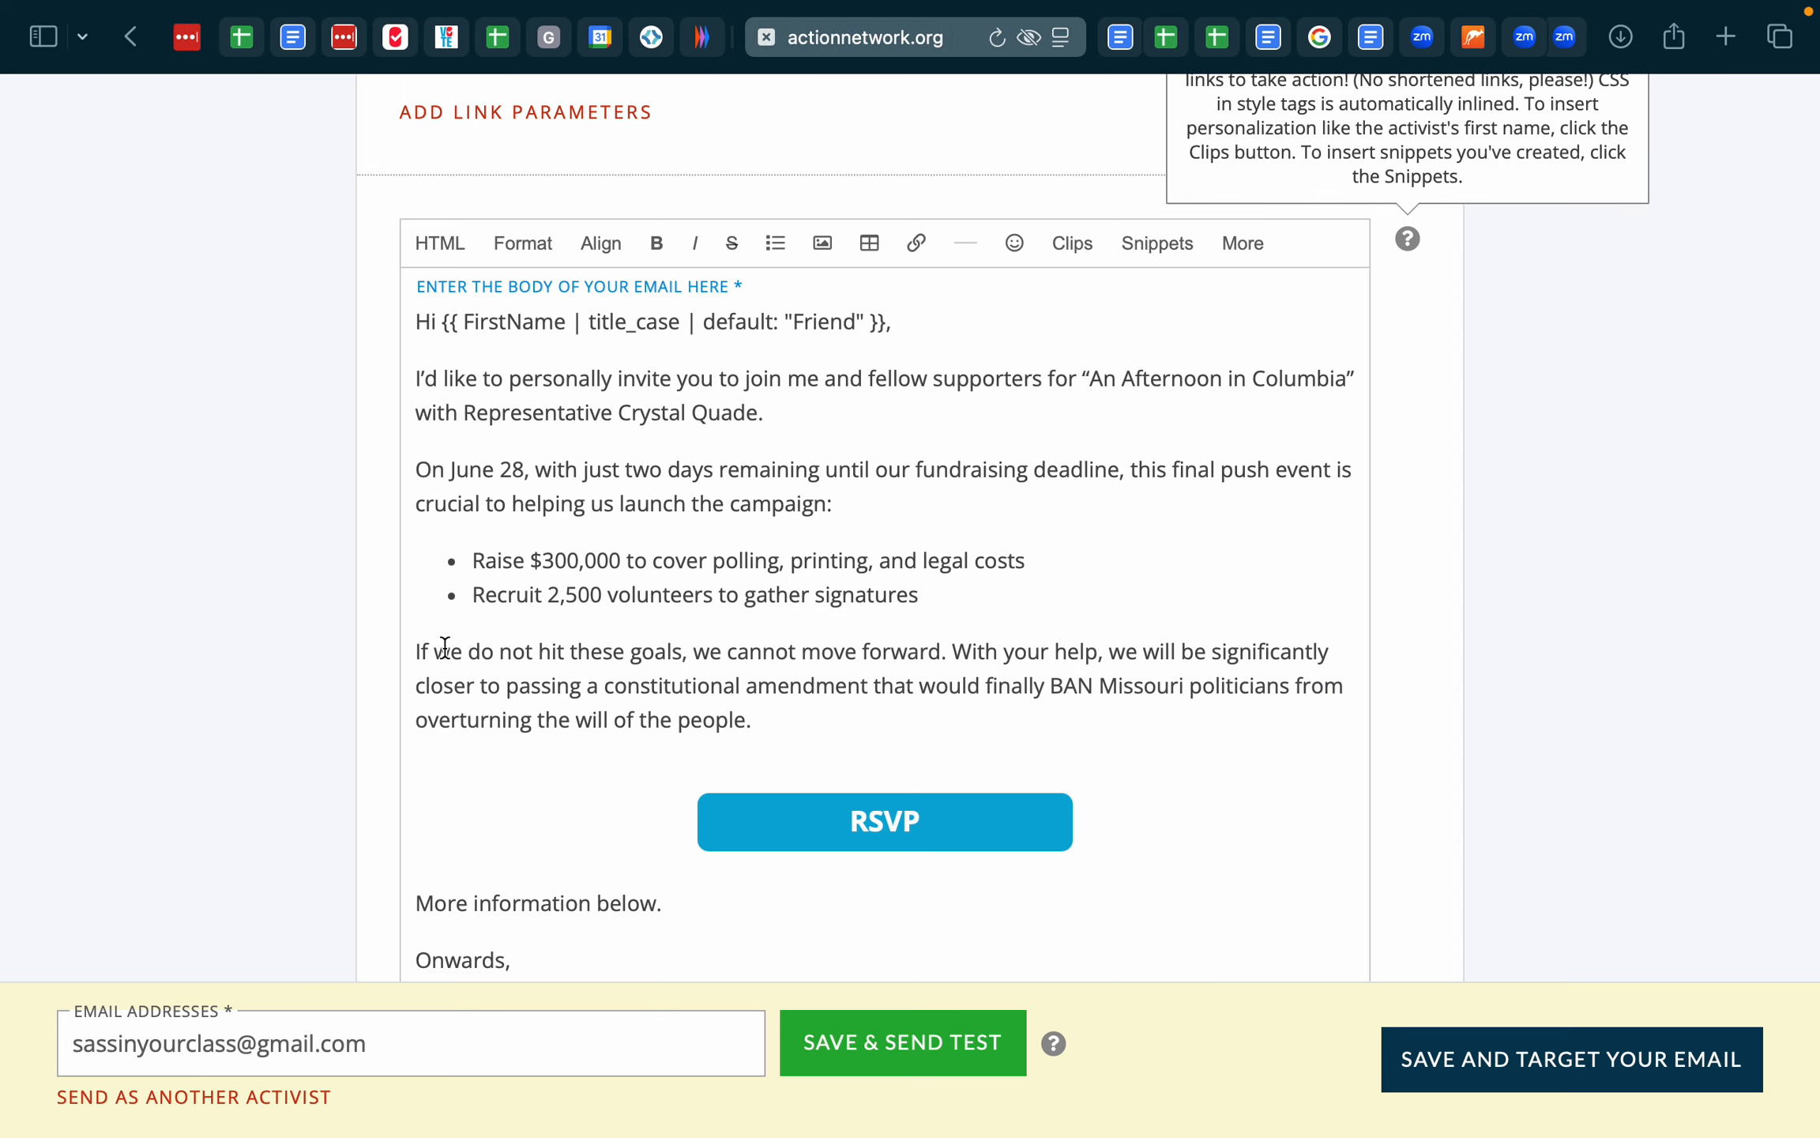
{"action": "left_click_drag", "start_coordinate": [412, 650], "coordinate": [760, 707]}
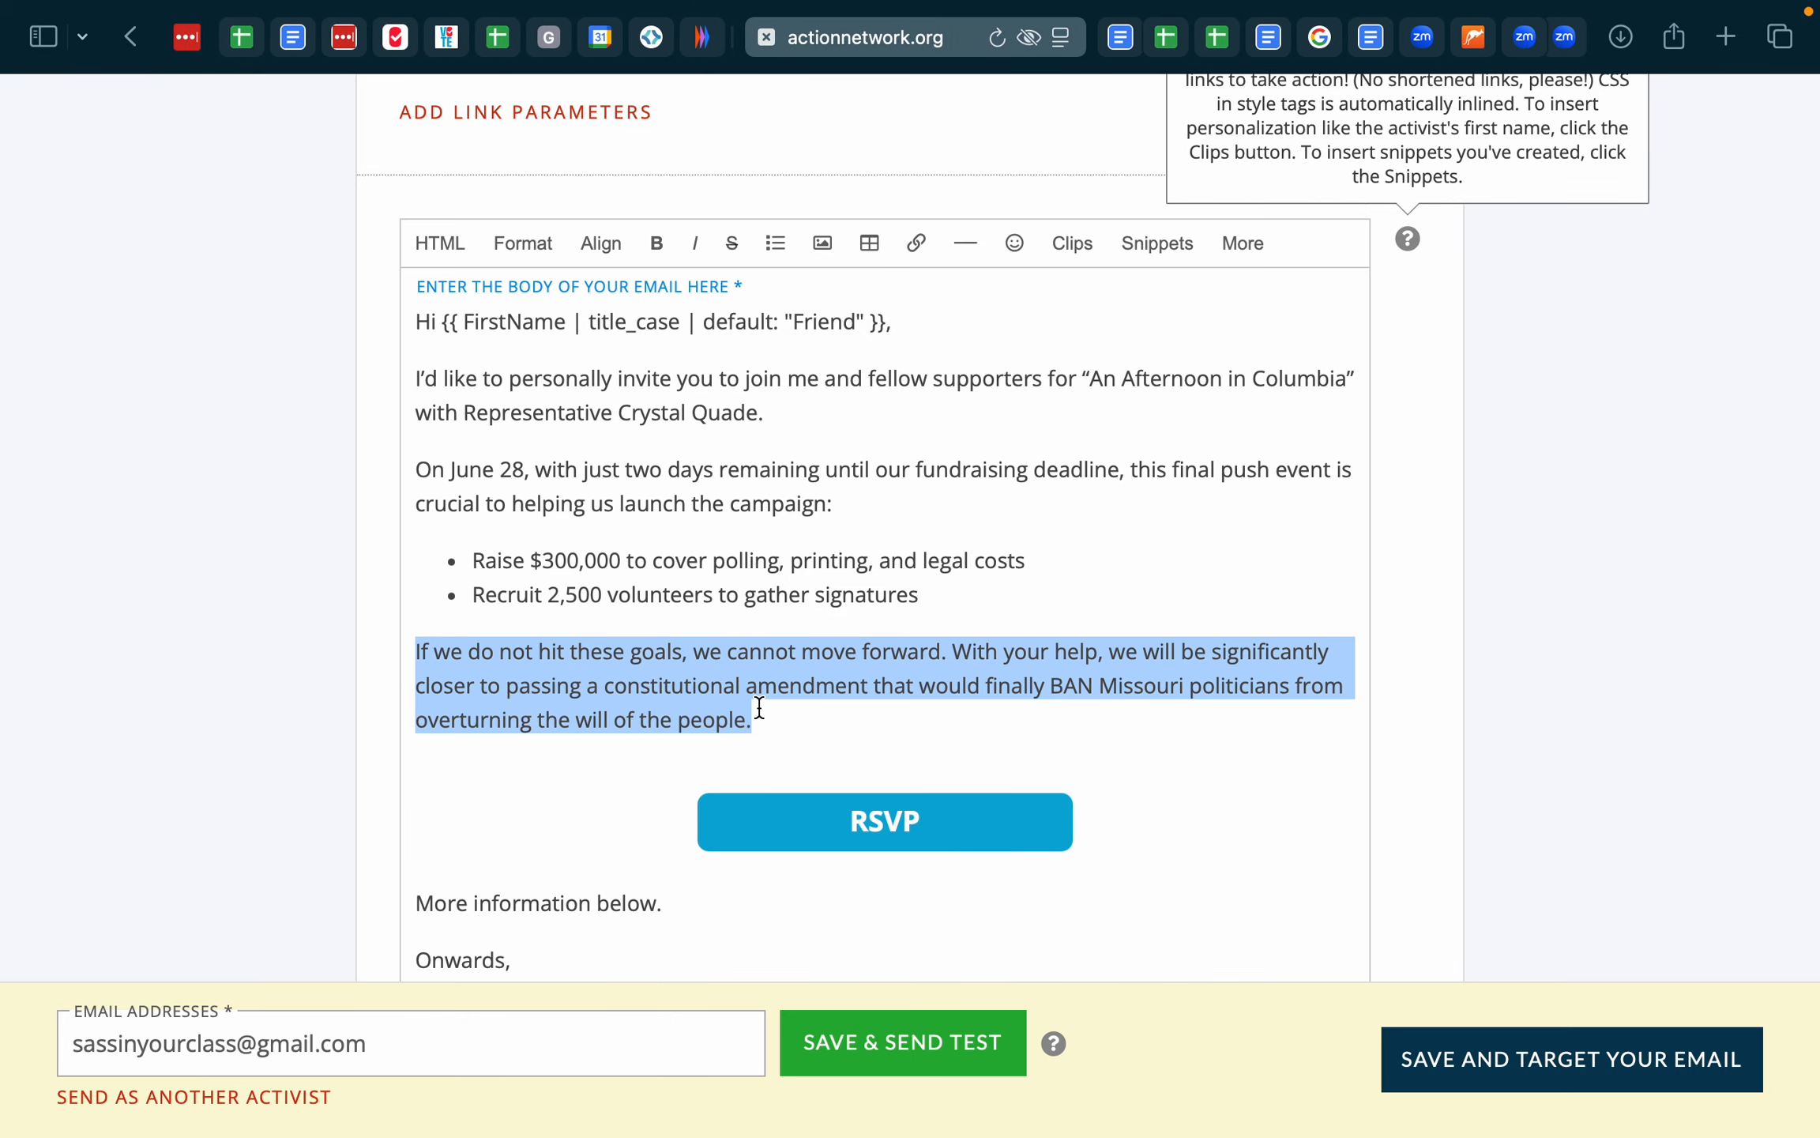
{"action": "key", "text": "super+v"}
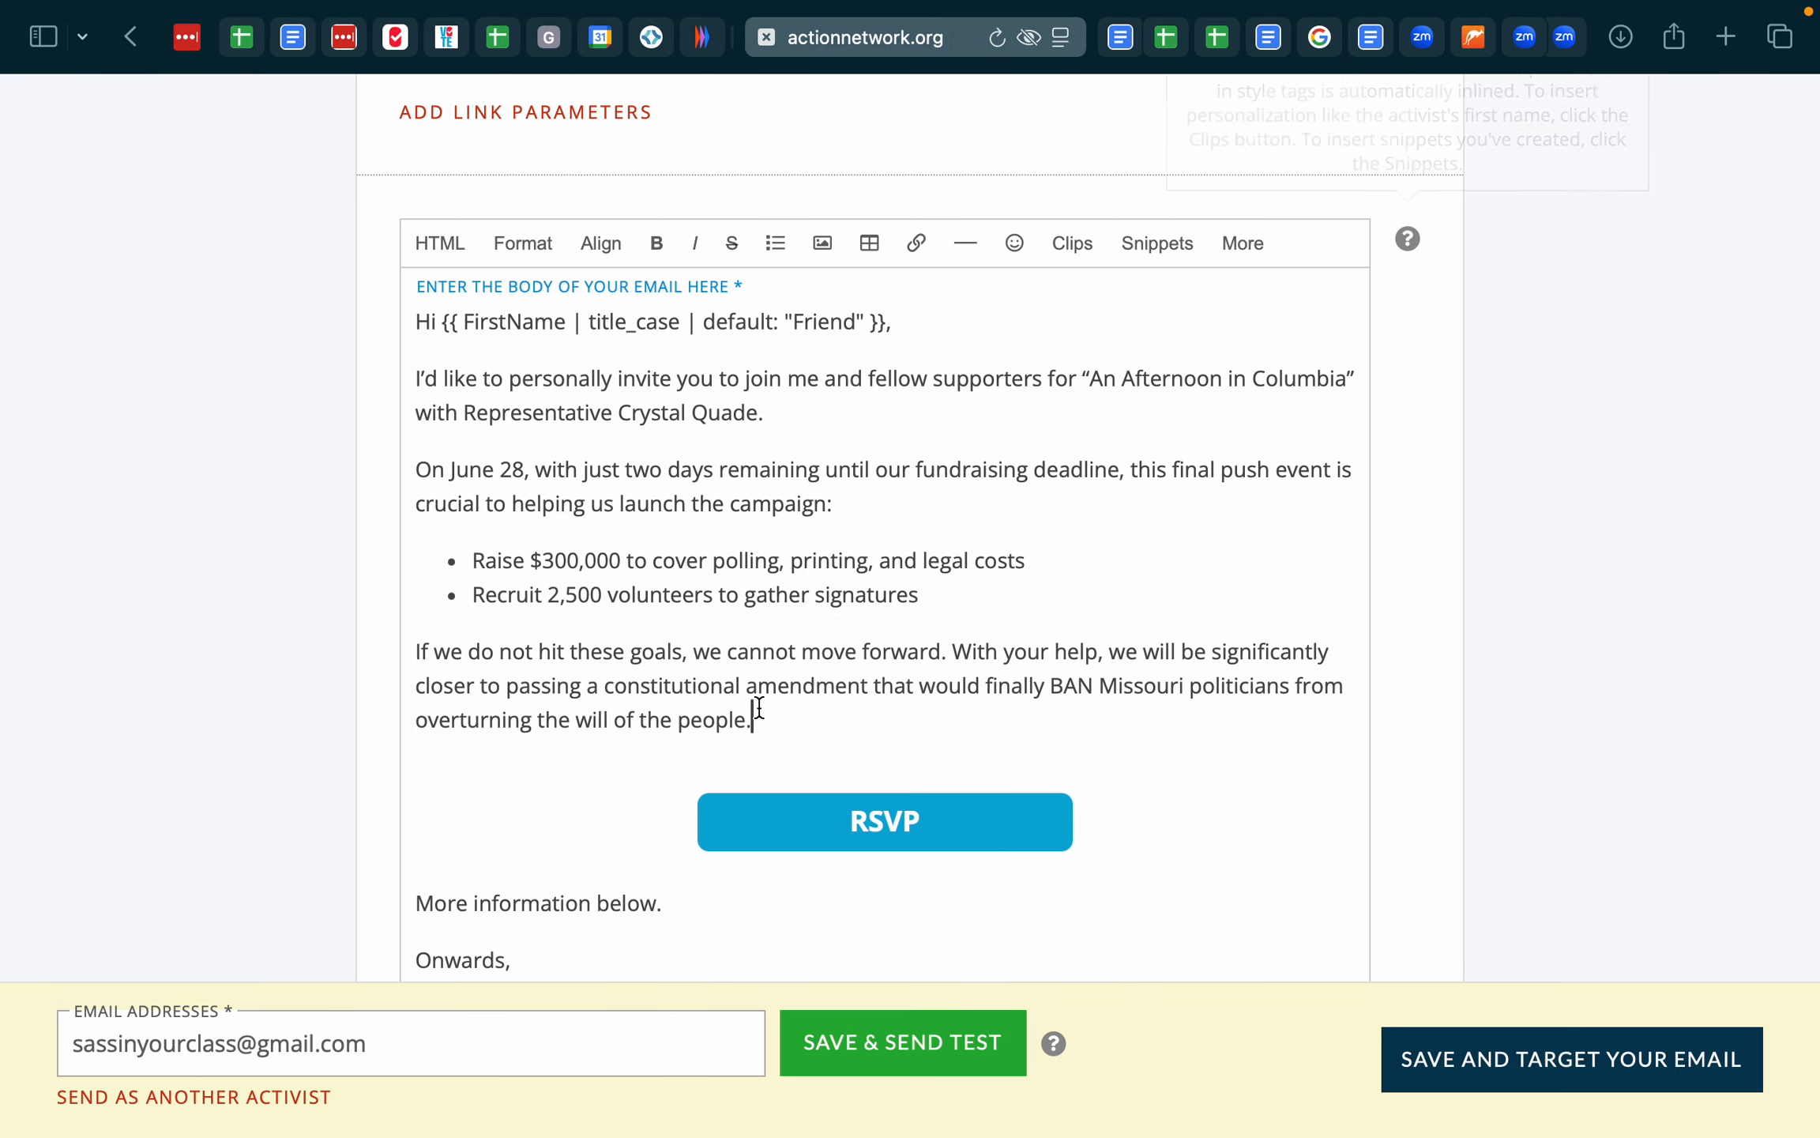
- Check the RSVP line in the Google Docs copy and examine the link on the Action Network email's RSVP button
{"action": "left_click", "coordinate": [1120, 37]}
{"action": "scroll", "coordinate": [709, 613], "scroll_direction": "down", "scroll_amount": 3}
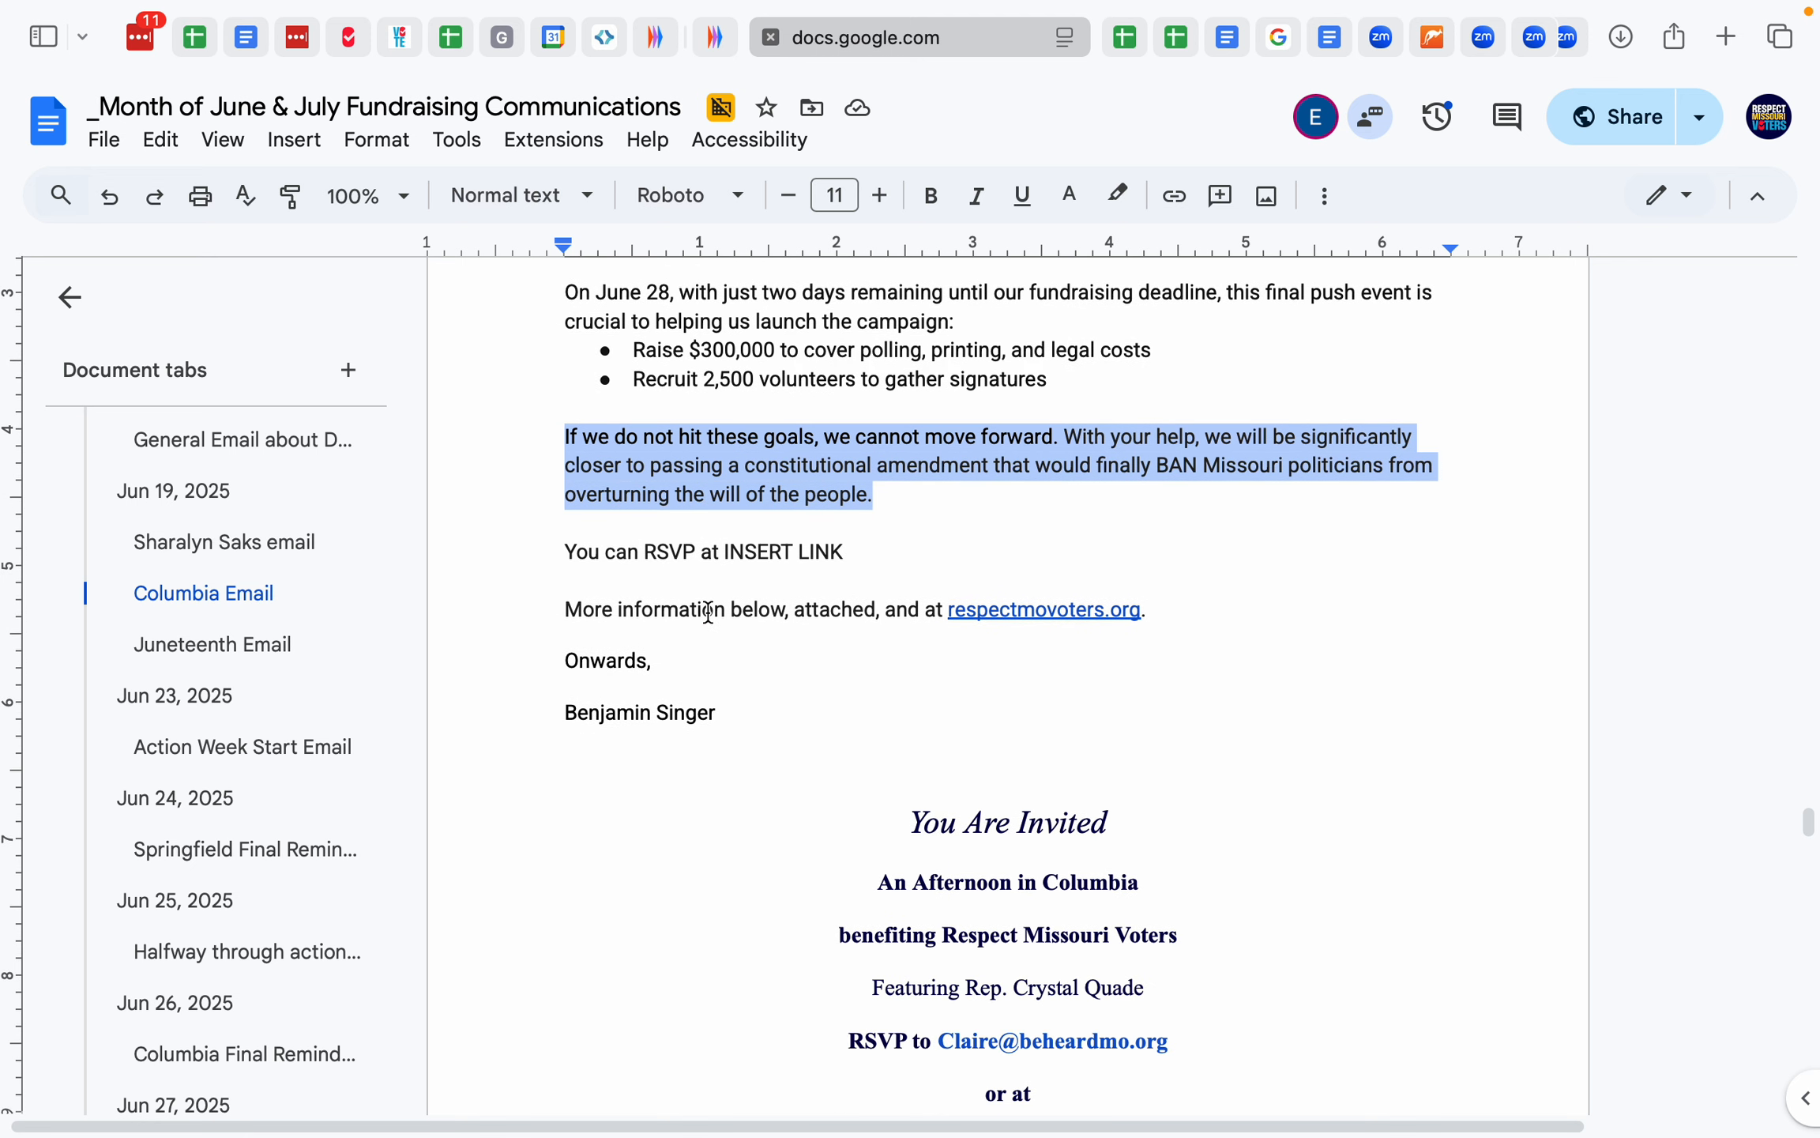
{"action": "left_click_drag", "start_coordinate": [567, 553], "coordinate": [861, 557]}
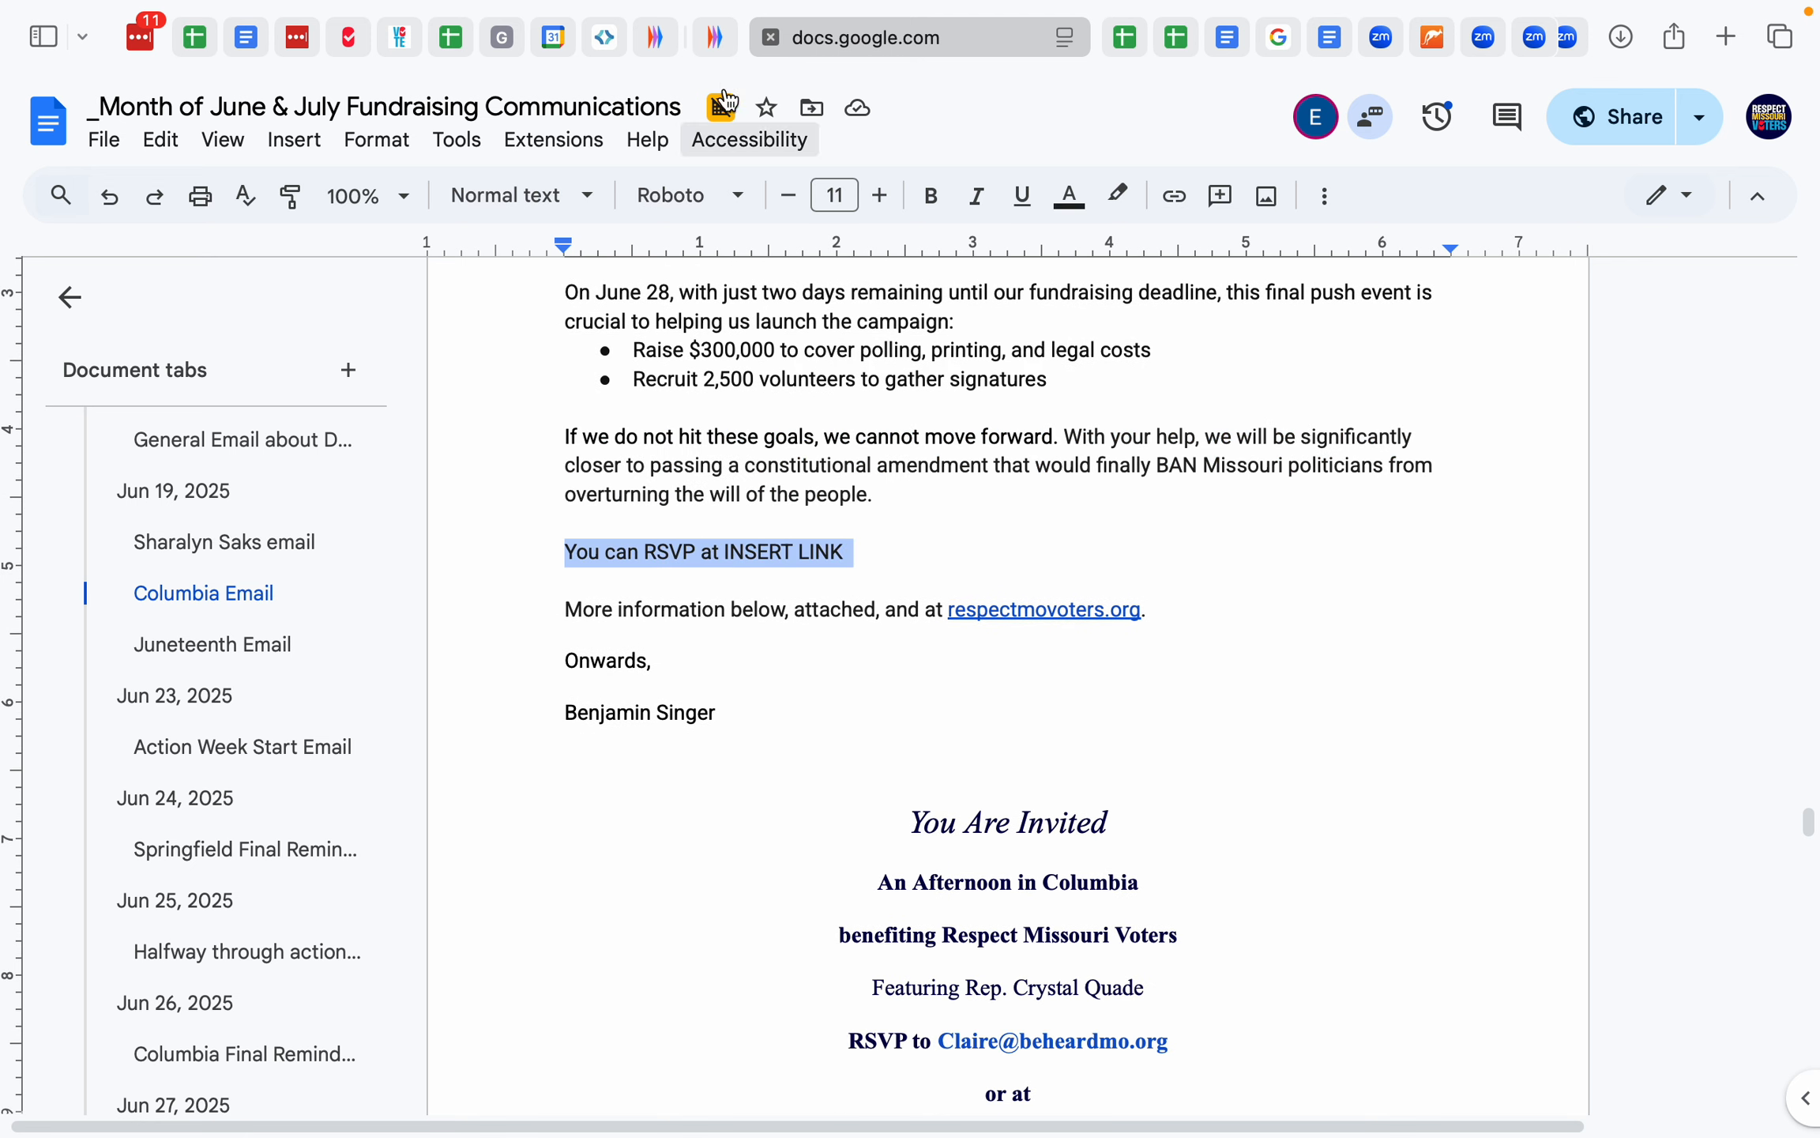
{"action": "left_click", "coordinate": [717, 37]}
{"action": "scroll", "coordinate": [829, 715], "scroll_direction": "down", "scroll_amount": 1}
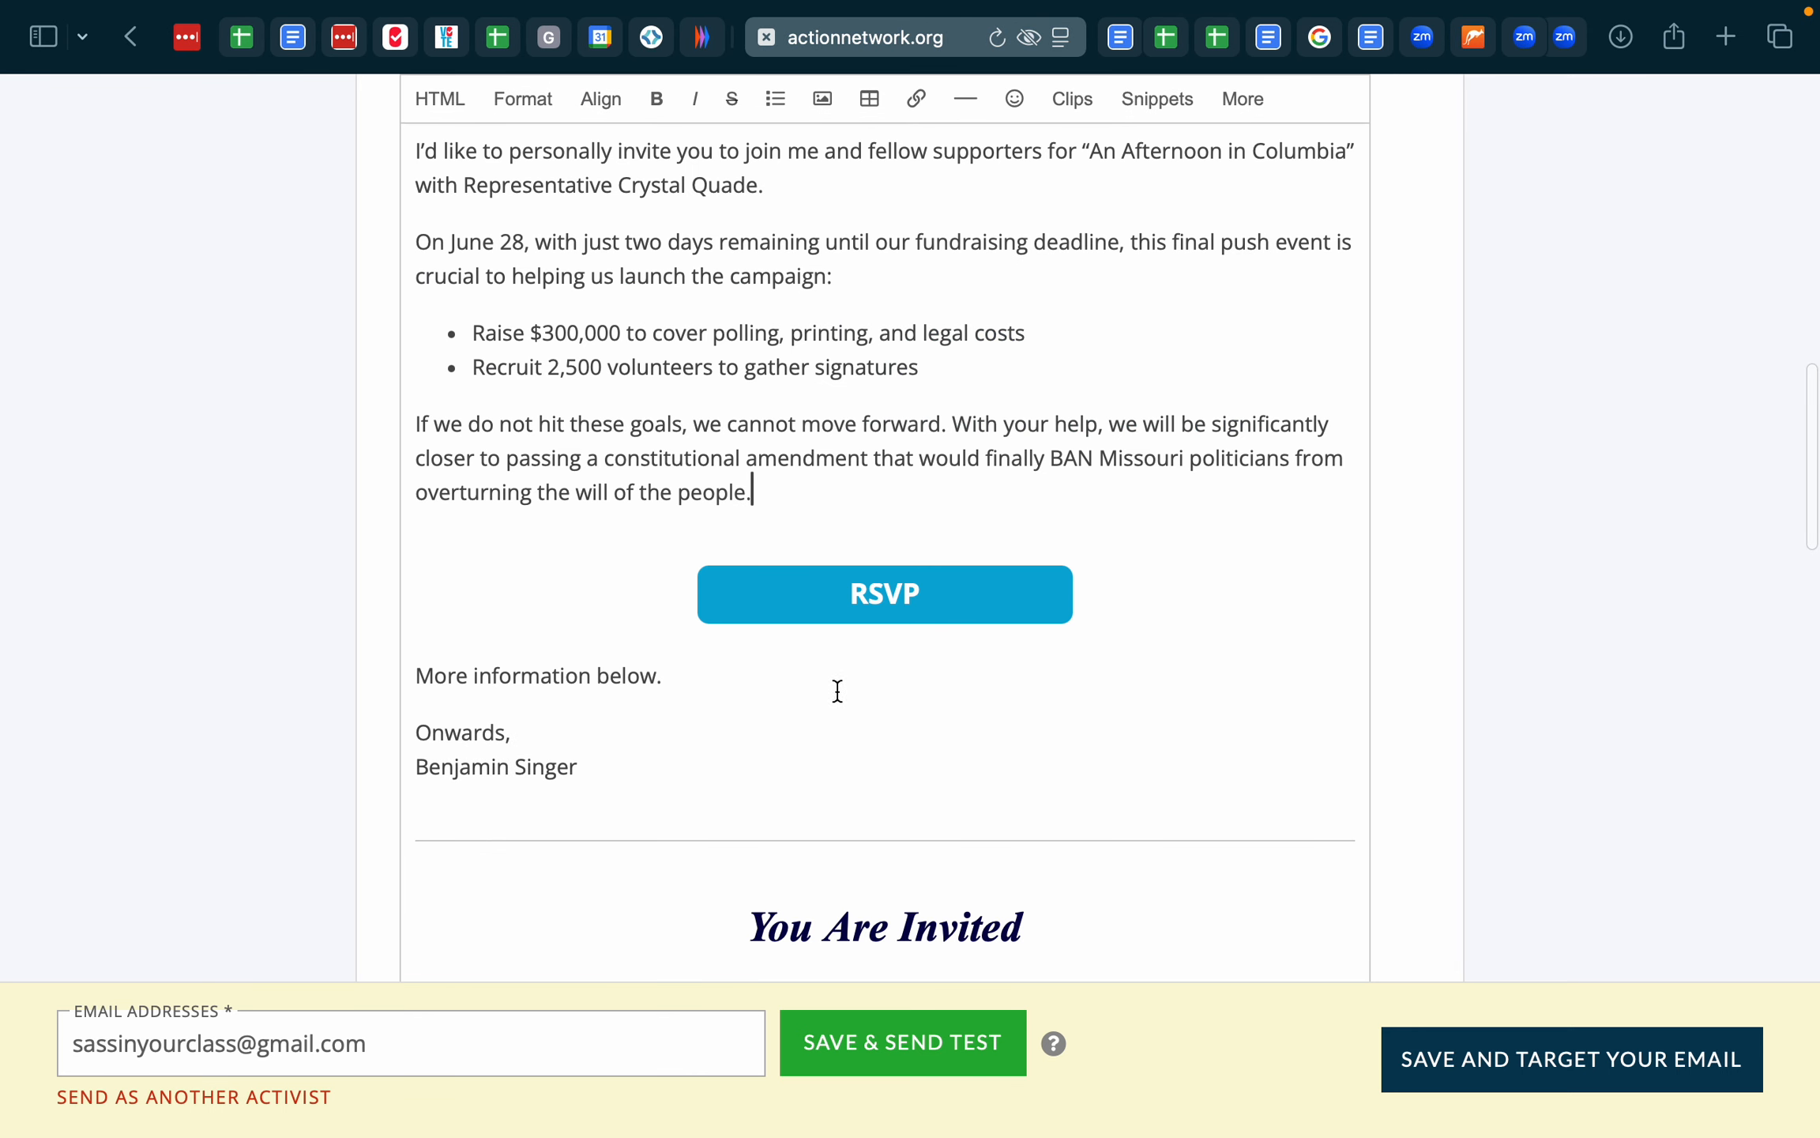
{"action": "left_click", "coordinate": [882, 598]}
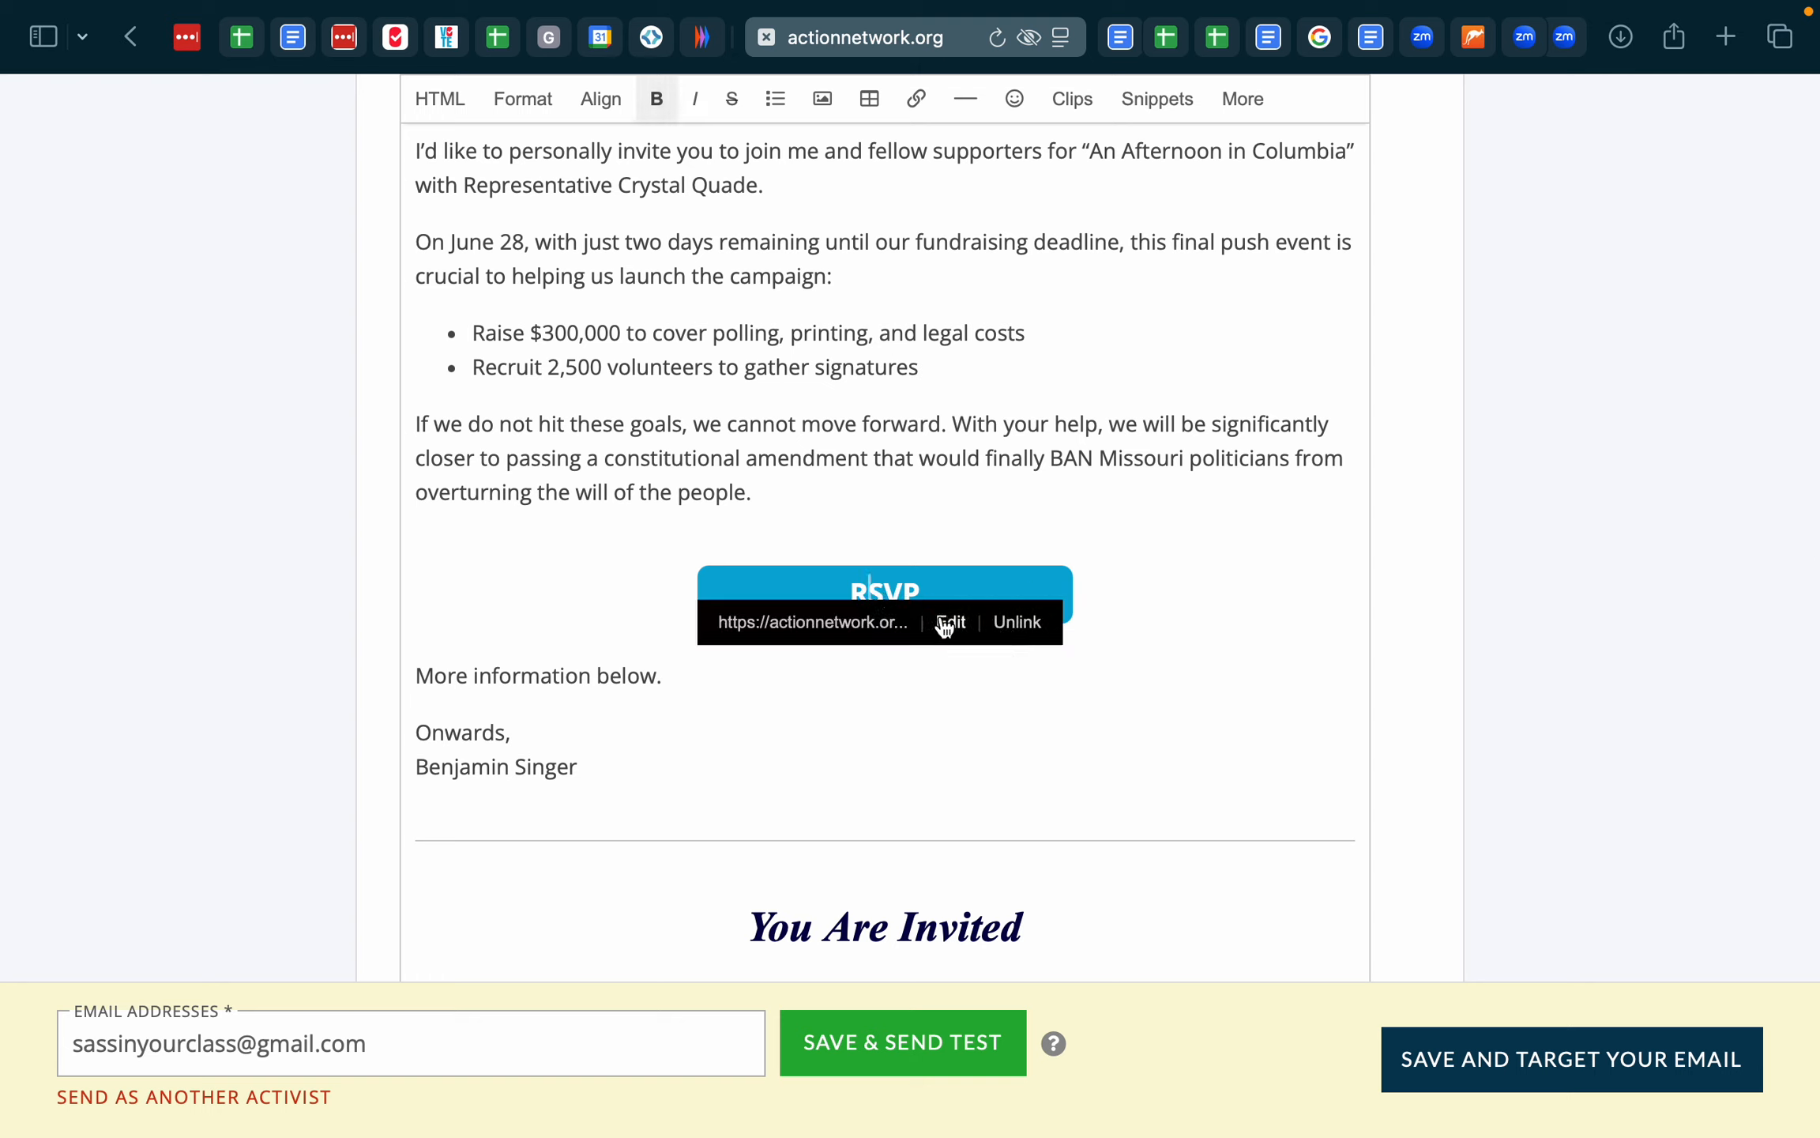
{"action": "left_click", "coordinate": [985, 512]}
{"action": "left_click", "coordinate": [1139, 617]}
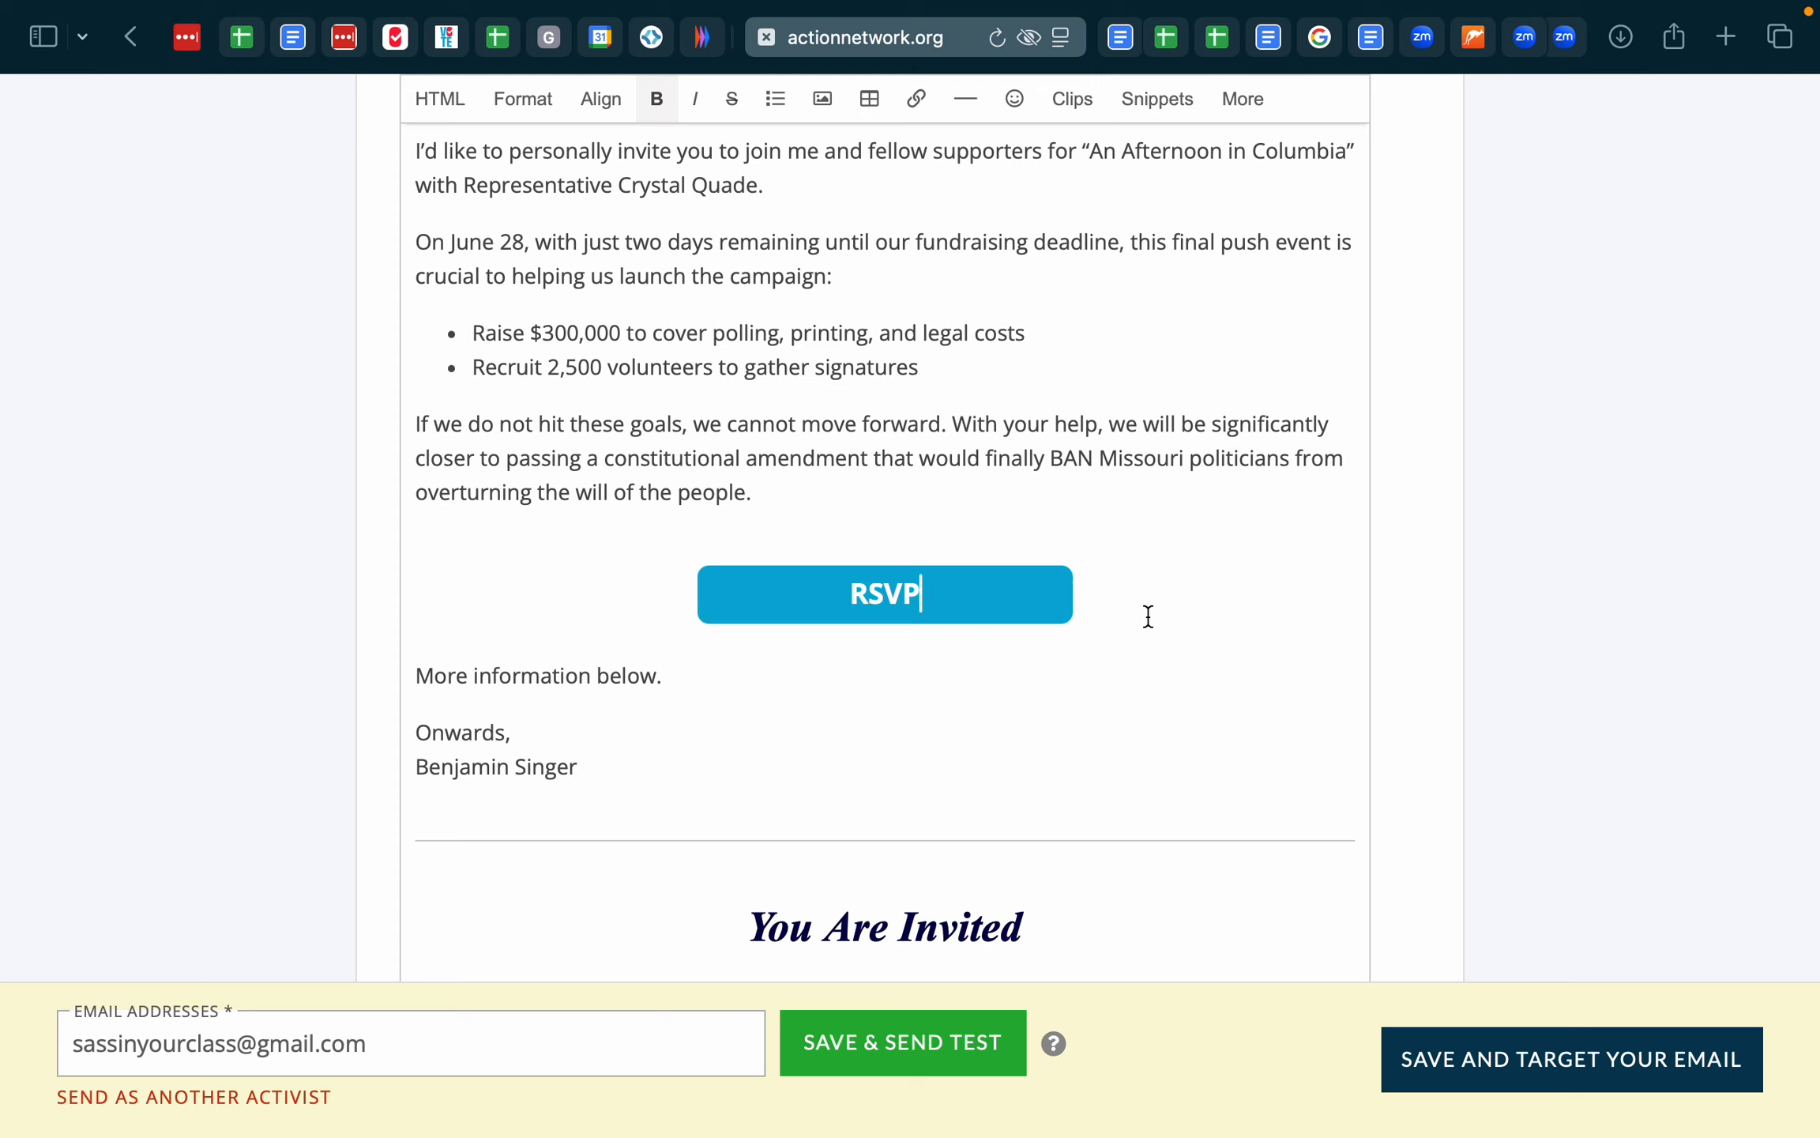
- Add two blank lines above "More information below." and insert the Single Button snippet on the first one, beneath the RSVP button
{"action": "left_click", "coordinate": [419, 676]}
{"action": "key", "text": "Return"}
{"action": "key", "text": "Return"}
{"action": "key", "text": "Up"}
{"action": "key", "text": "Up"}
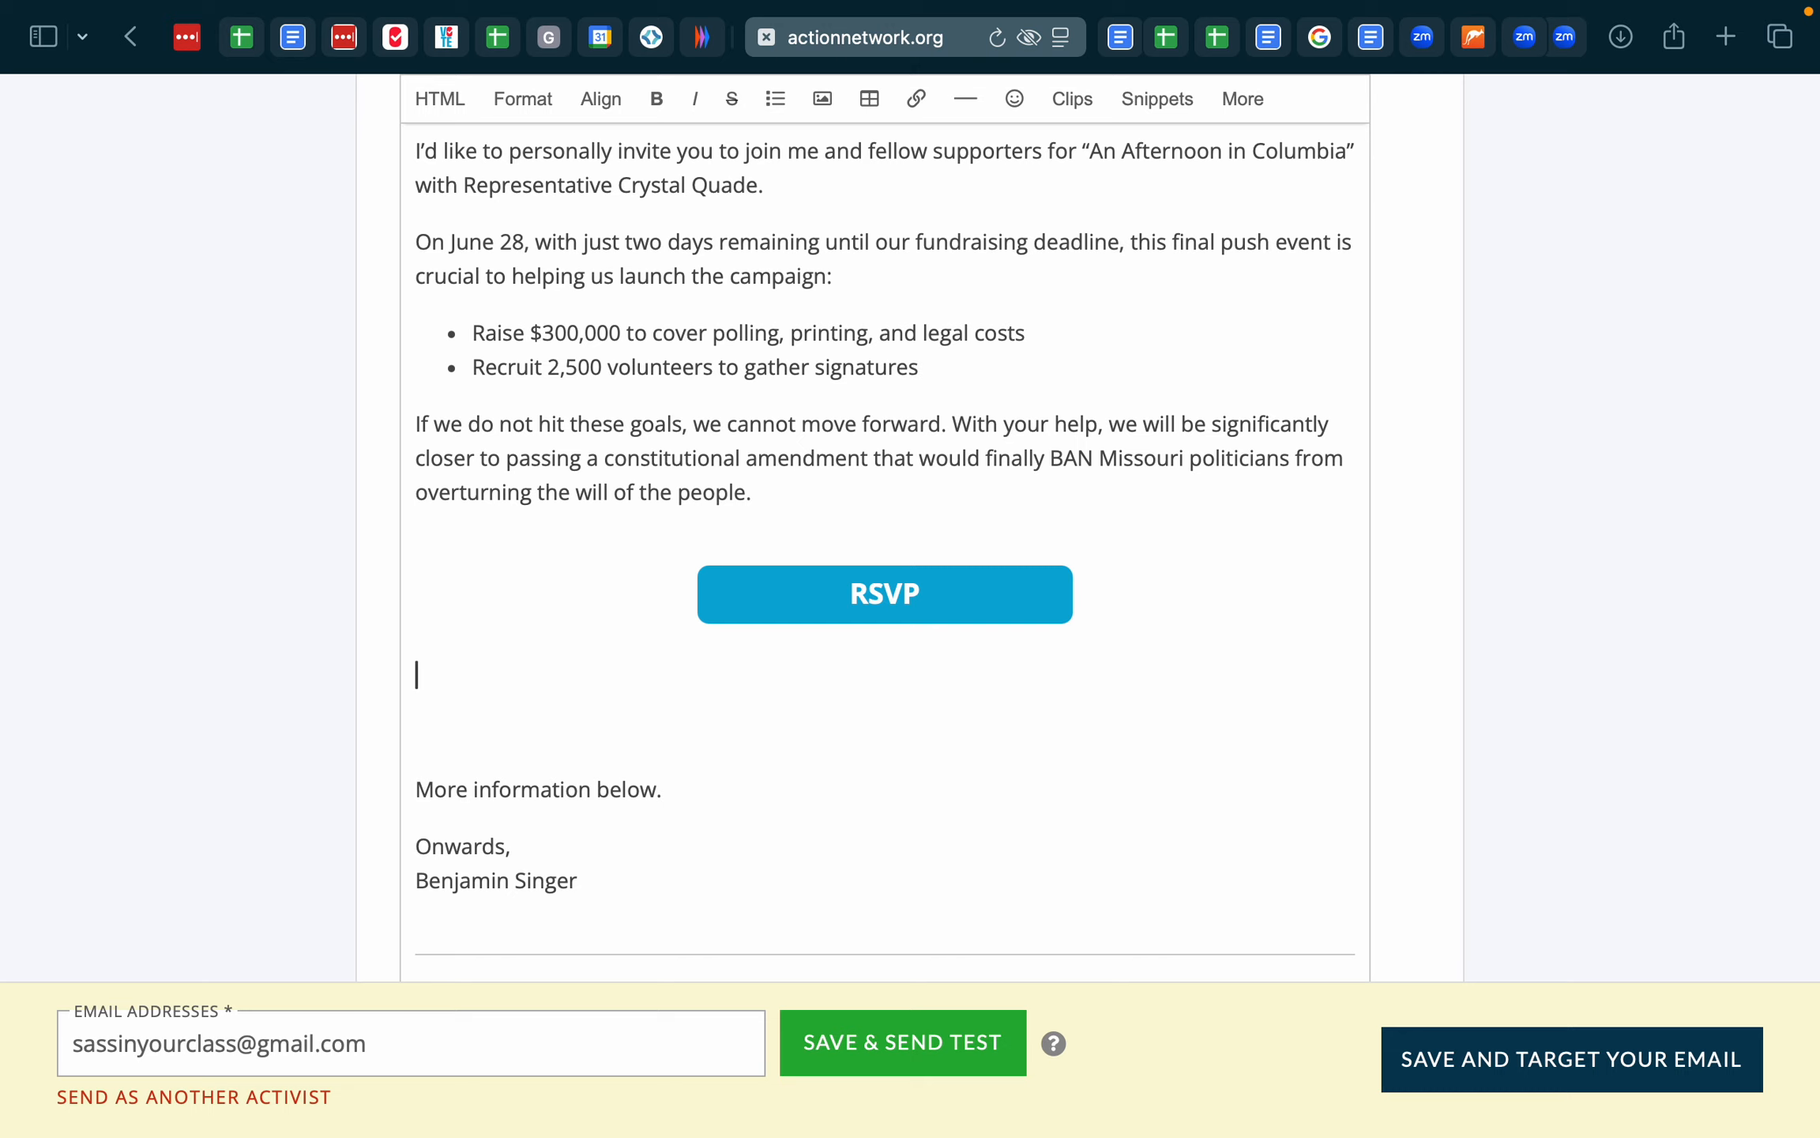
{"action": "scroll", "coordinate": [727, 557], "scroll_direction": "up", "scroll_amount": 3}
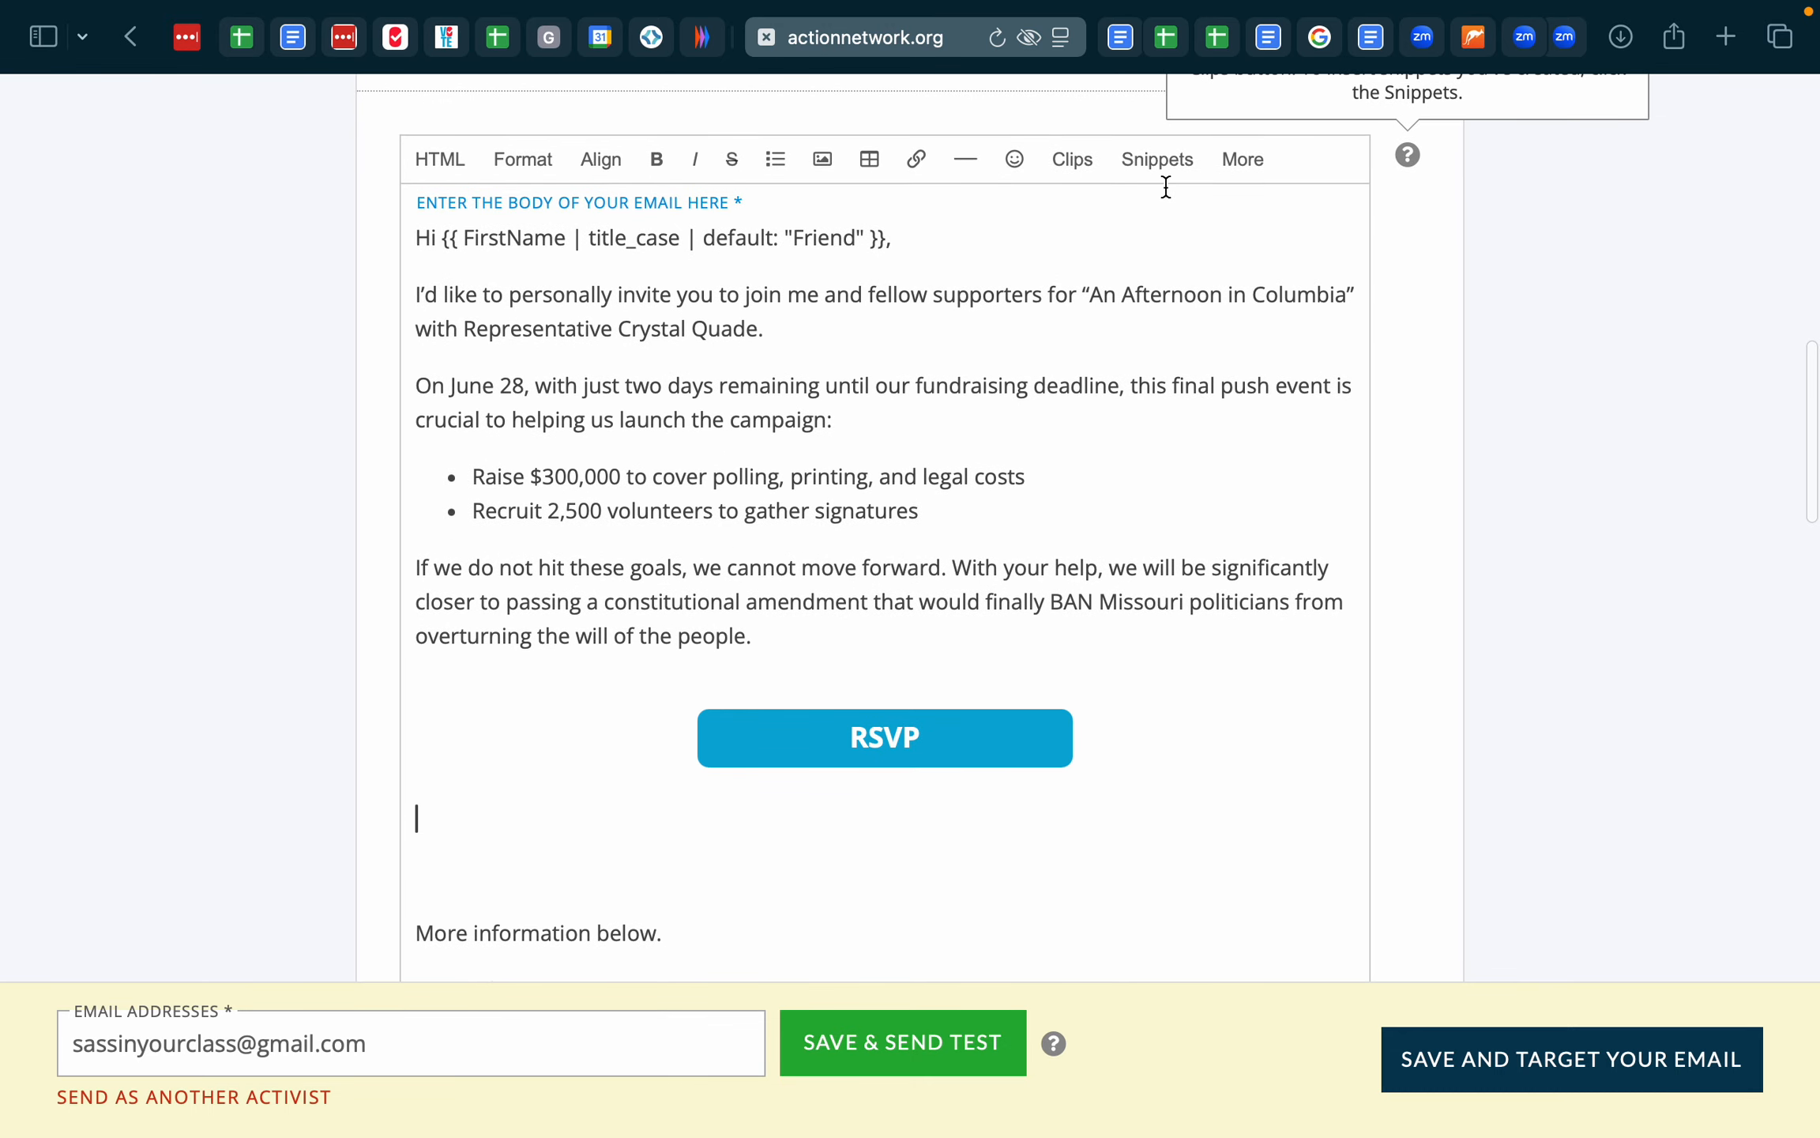
{"action": "left_click", "coordinate": [1159, 164]}
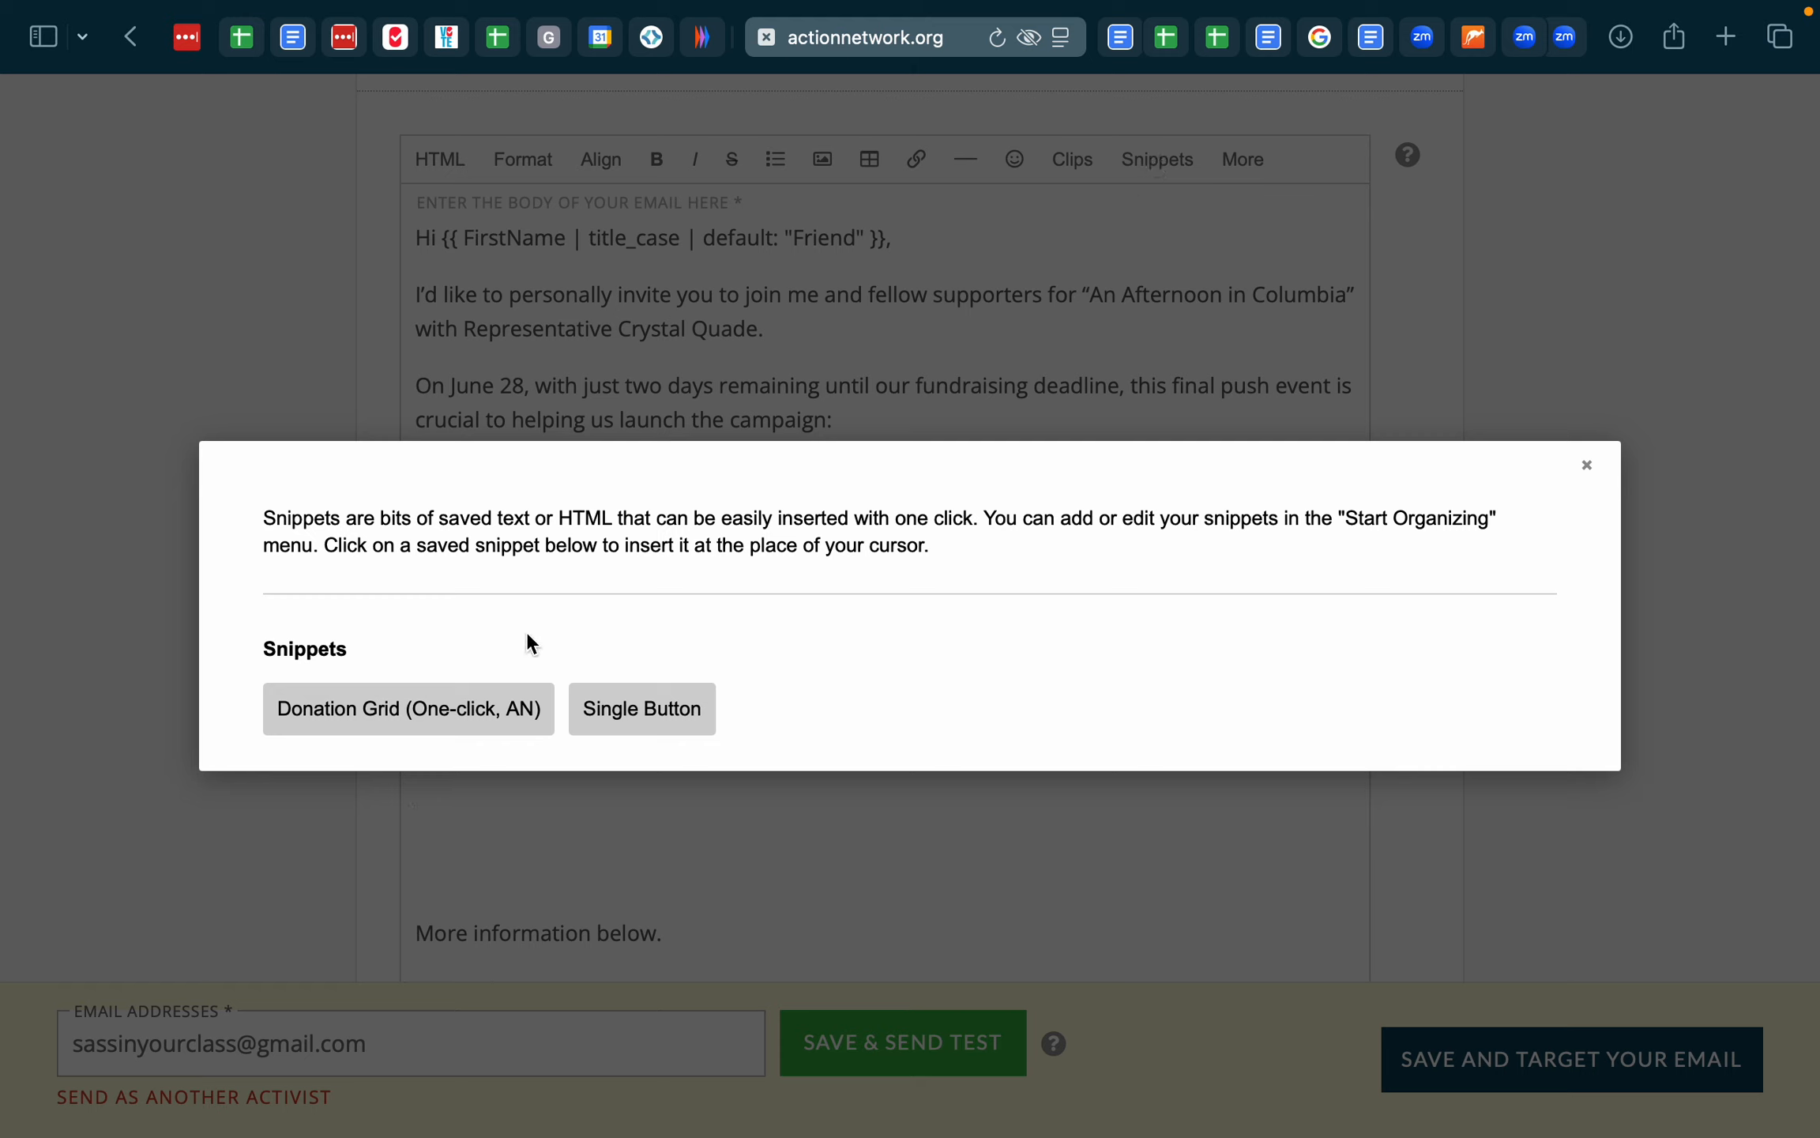
{"action": "left_click", "coordinate": [667, 726]}
{"action": "scroll", "coordinate": [1166, 590], "scroll_direction": "down", "scroll_amount": 5}
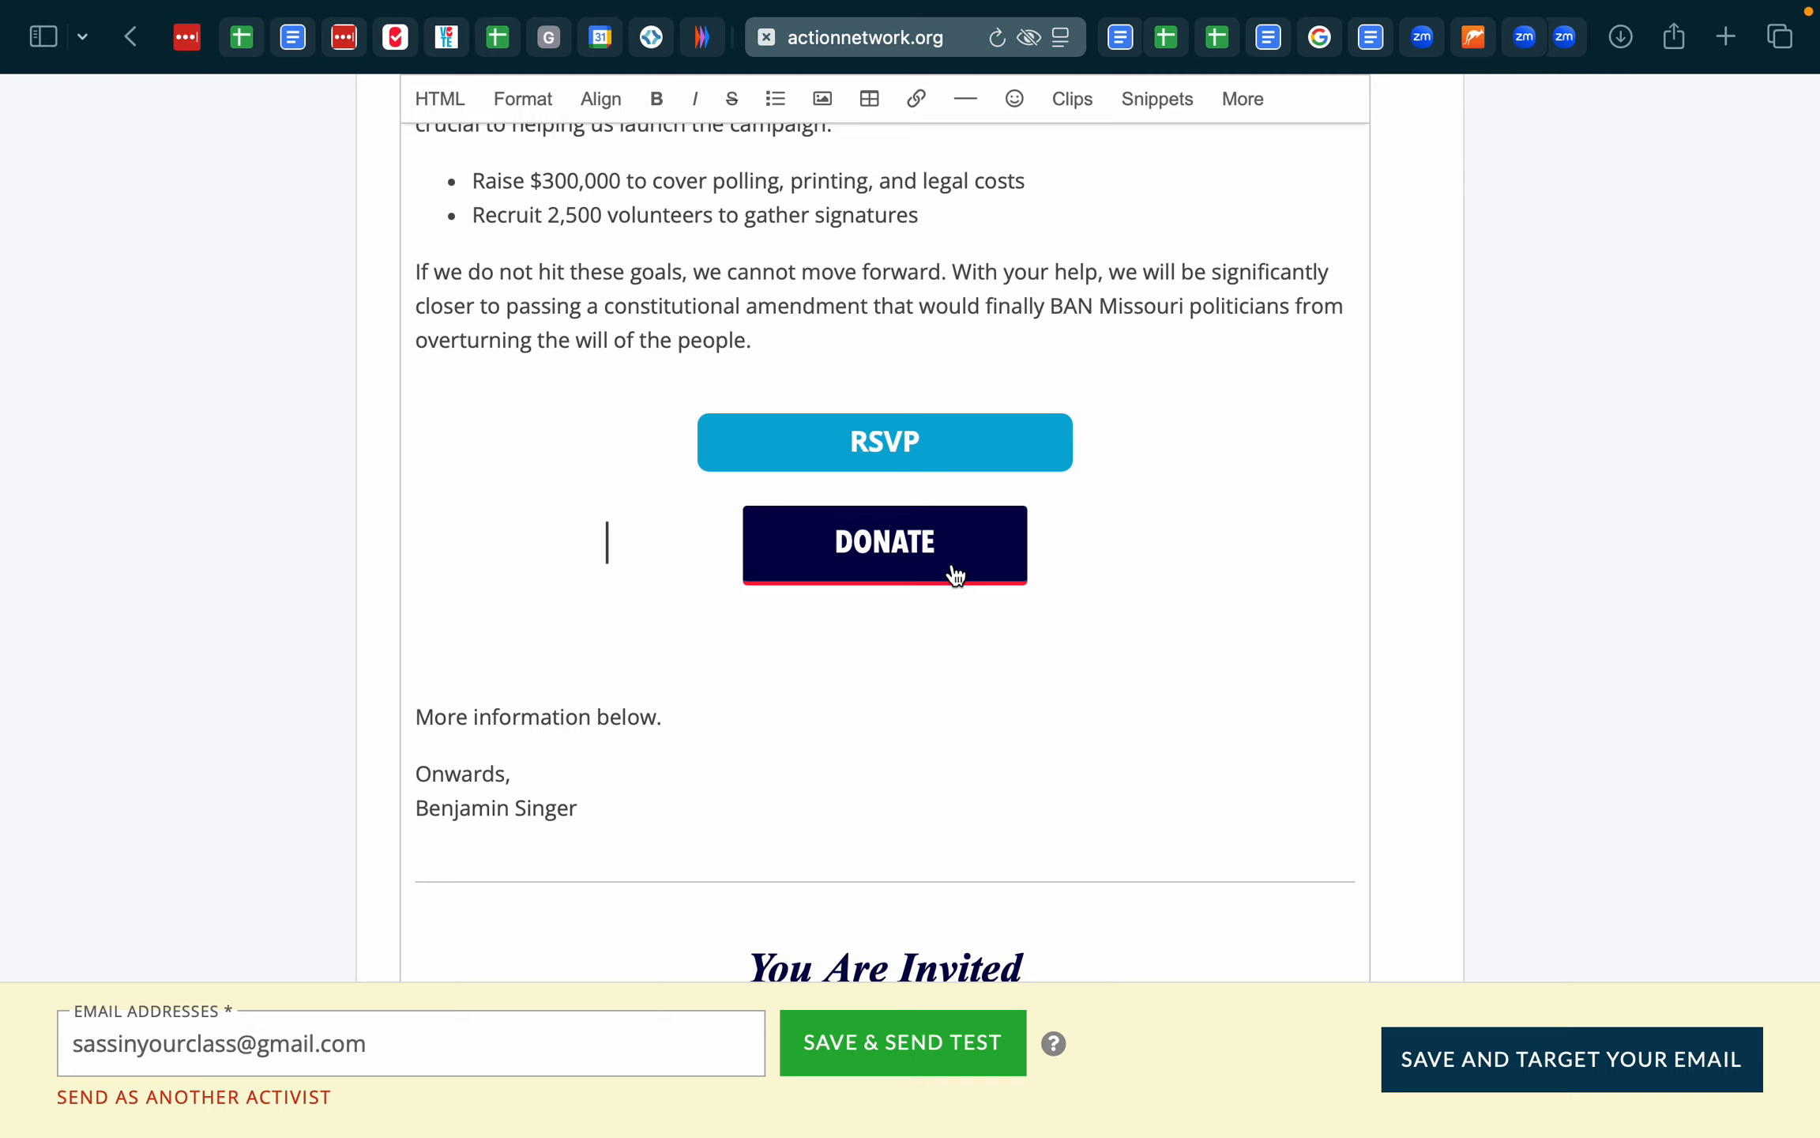
- Review the DONATE button's link URL and text settings, and close them without changes
{"action": "left_click", "coordinate": [957, 575]}
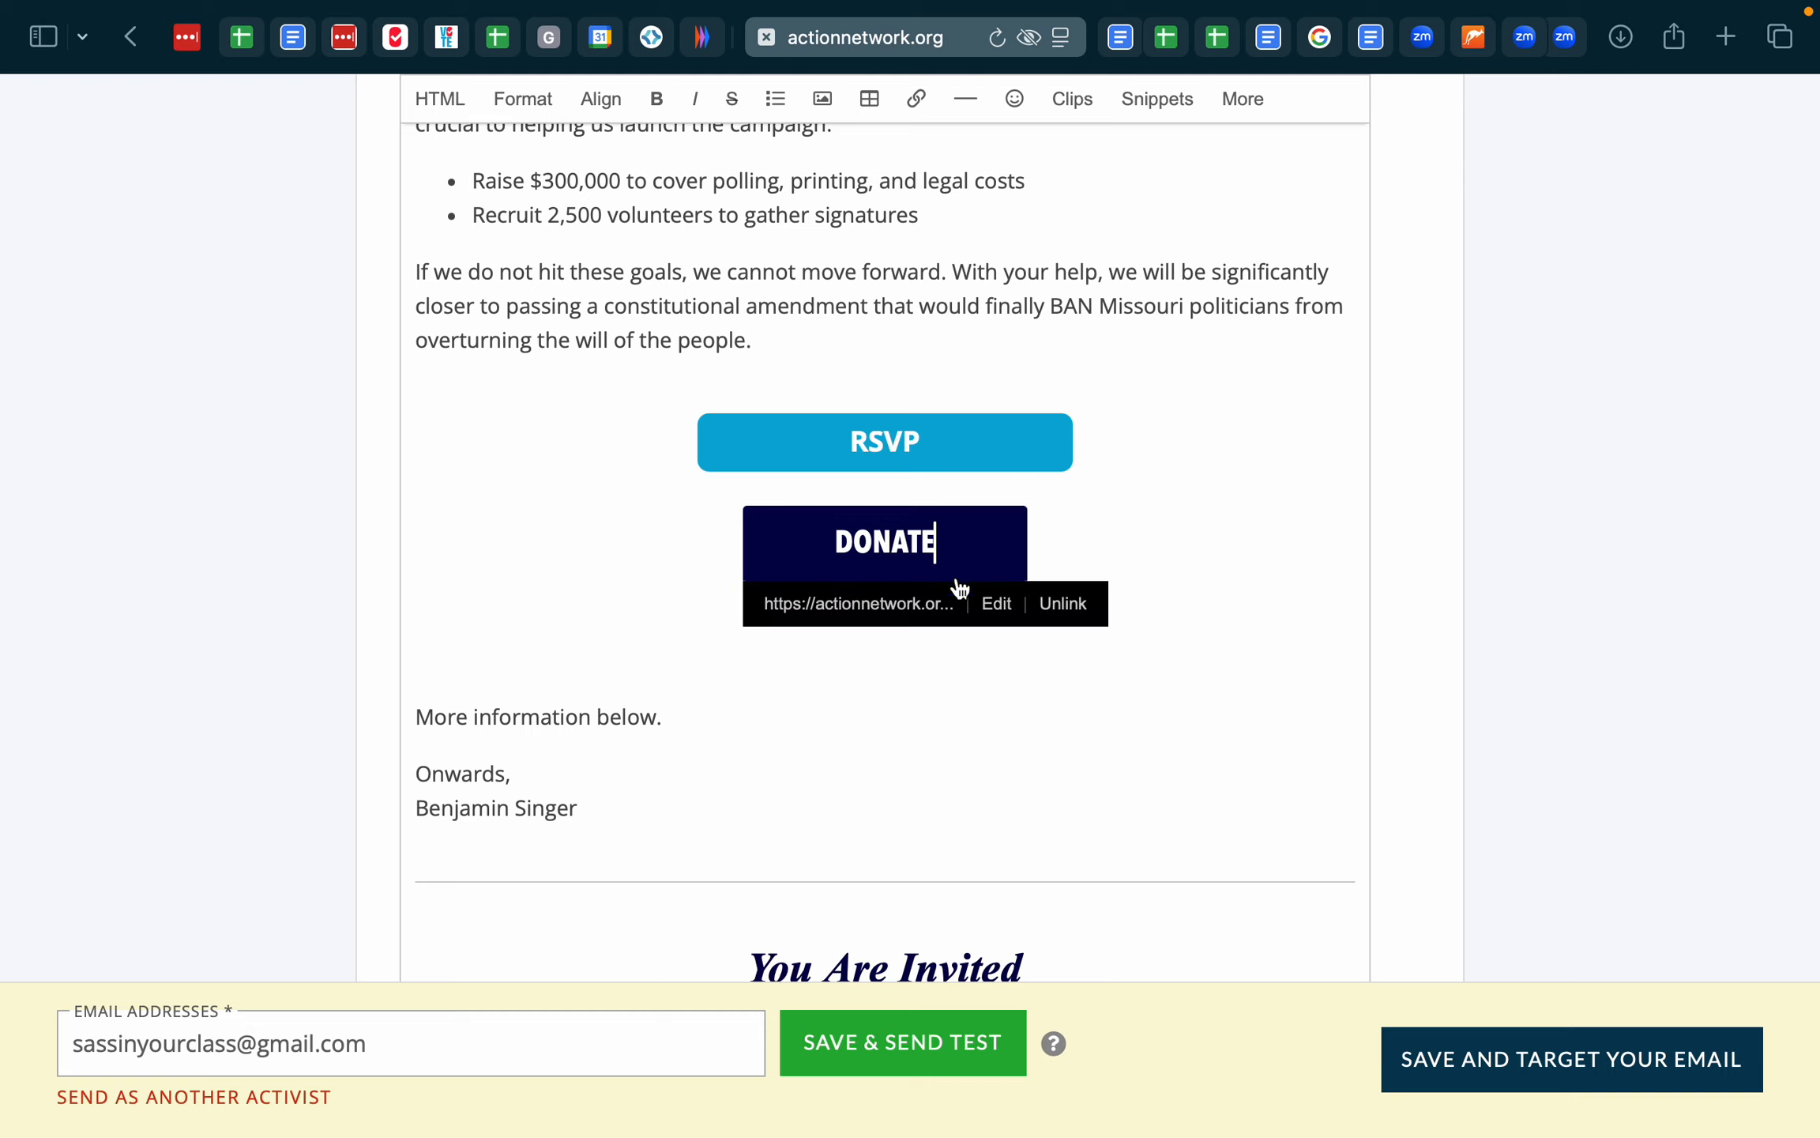
{"action": "left_click", "coordinate": [998, 609]}
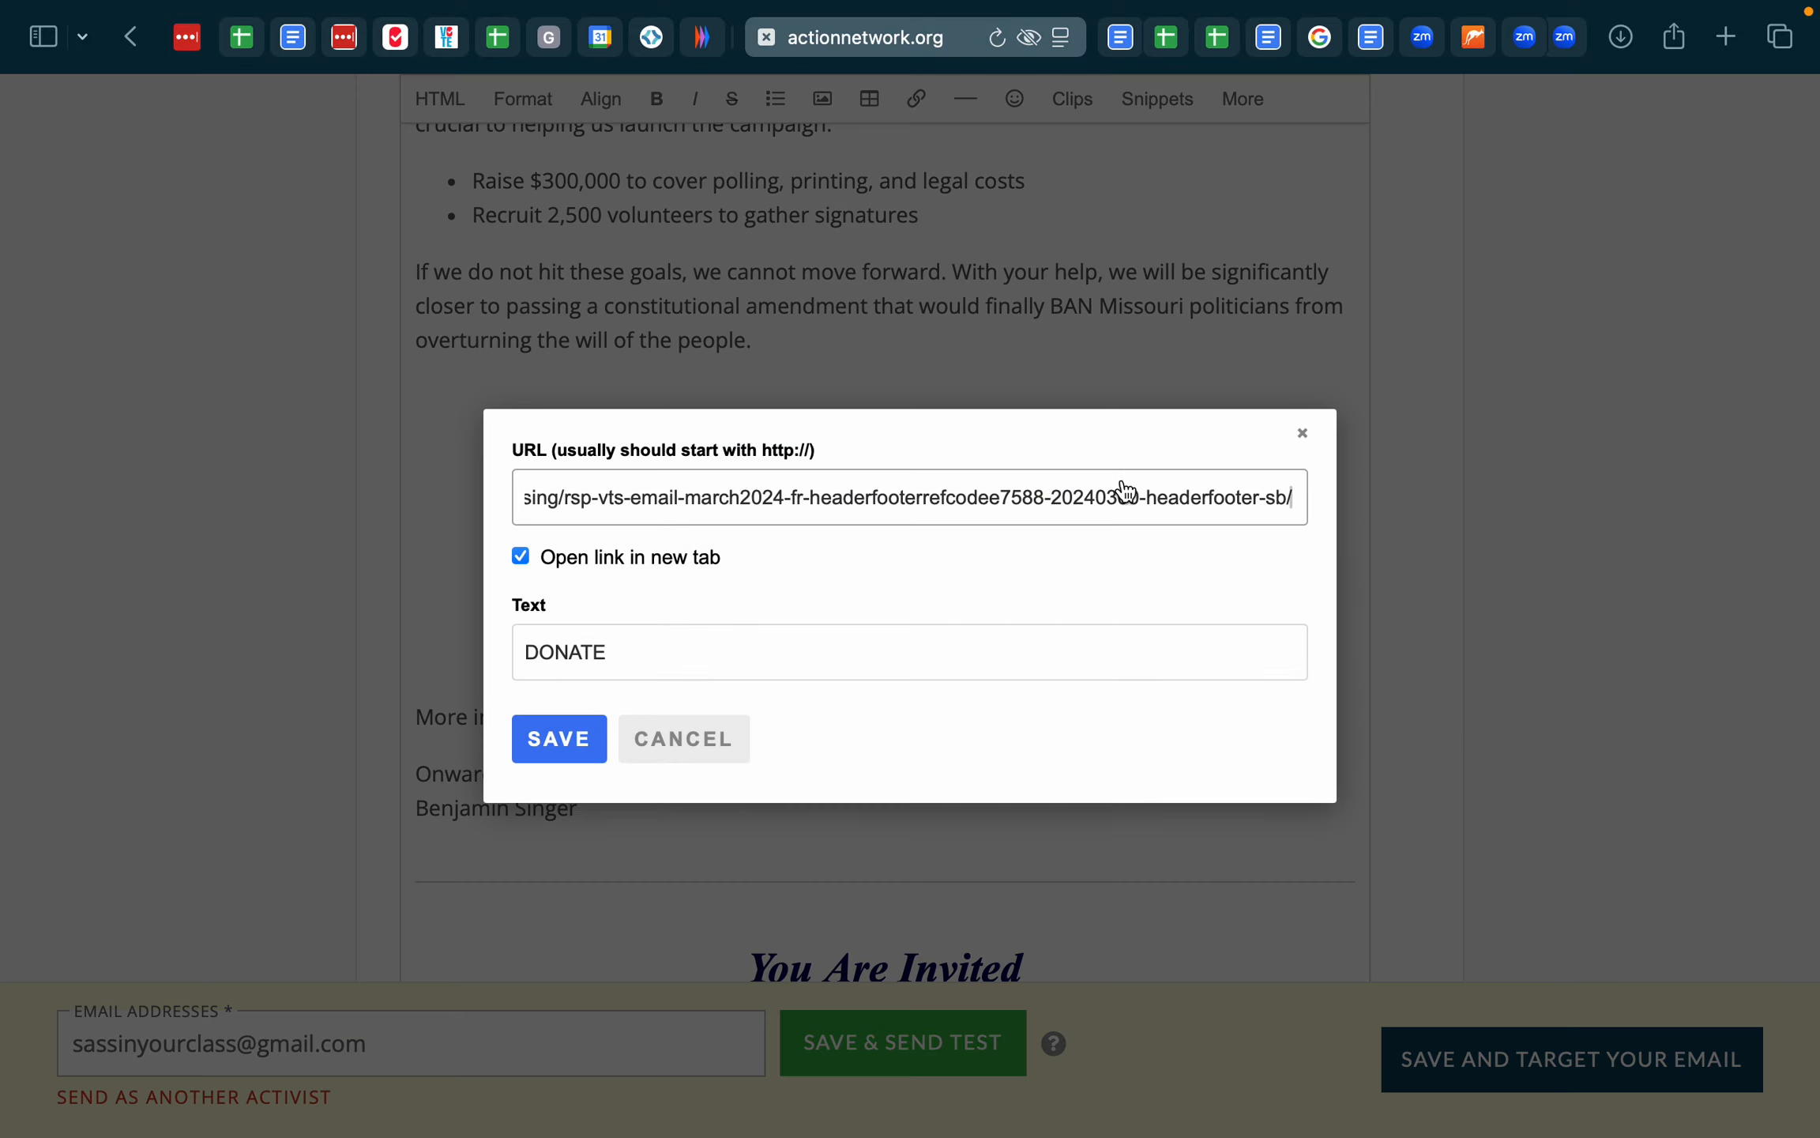
{"action": "double_click", "coordinate": [522, 650]}
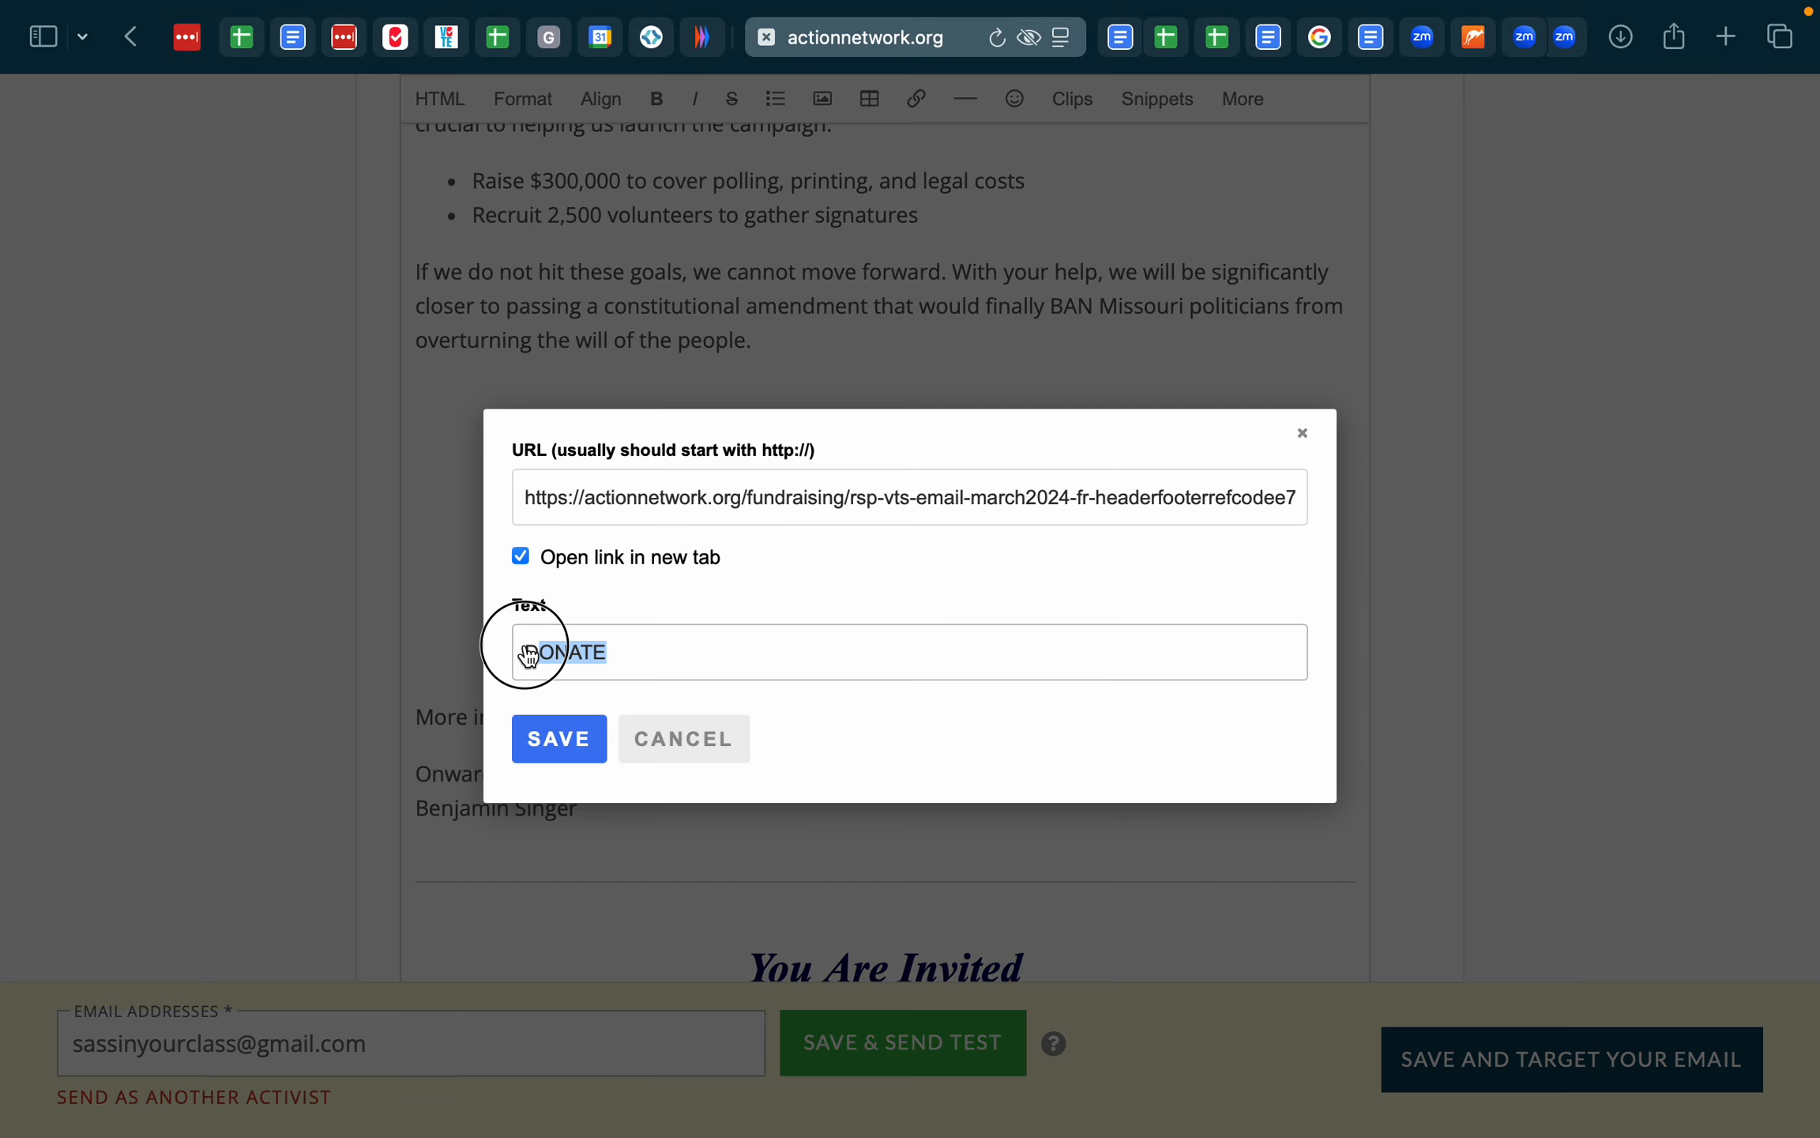
{"action": "left_click", "coordinate": [713, 756]}
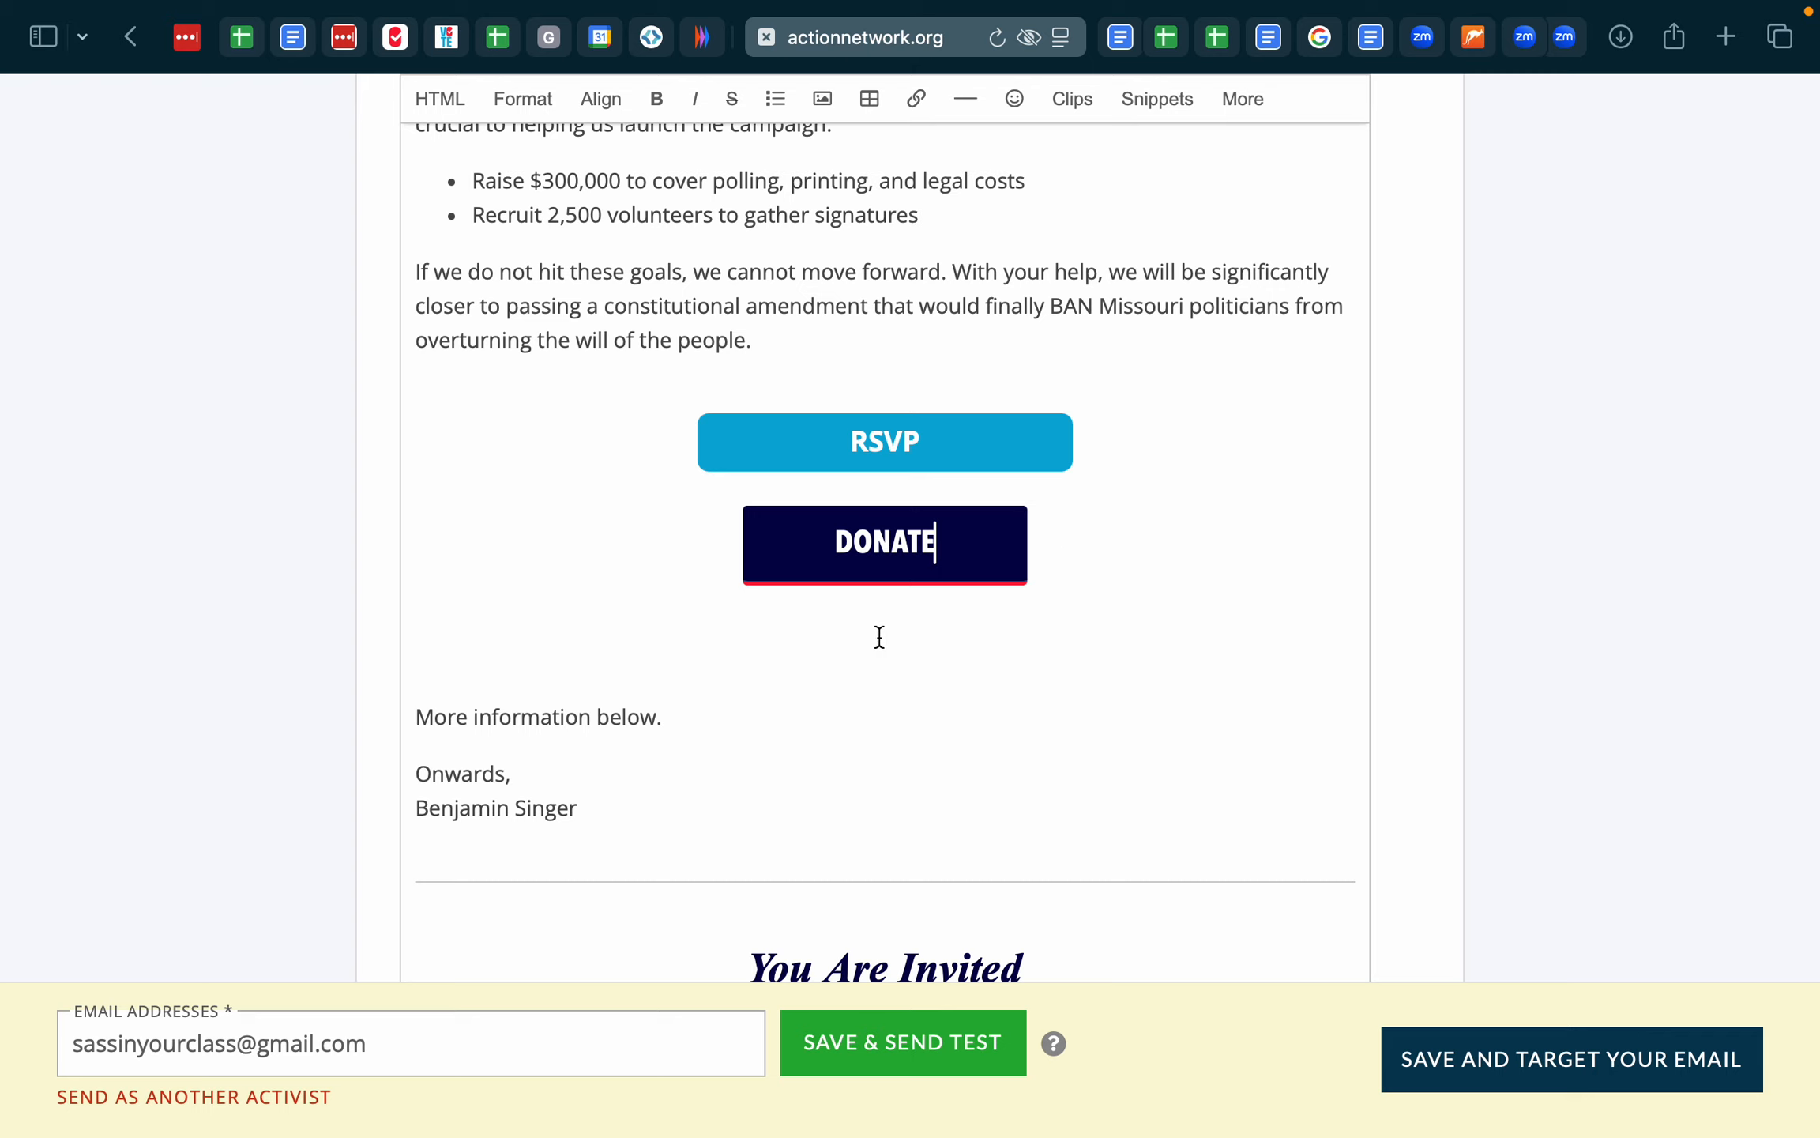
- Start building a new centered button on the blank line below DONATE and set its background color to hex 0BADD8
{"action": "left_click", "coordinate": [404, 654]}
{"action": "left_click", "coordinate": [1233, 110]}
{"action": "left_click", "coordinate": [1253, 111]}
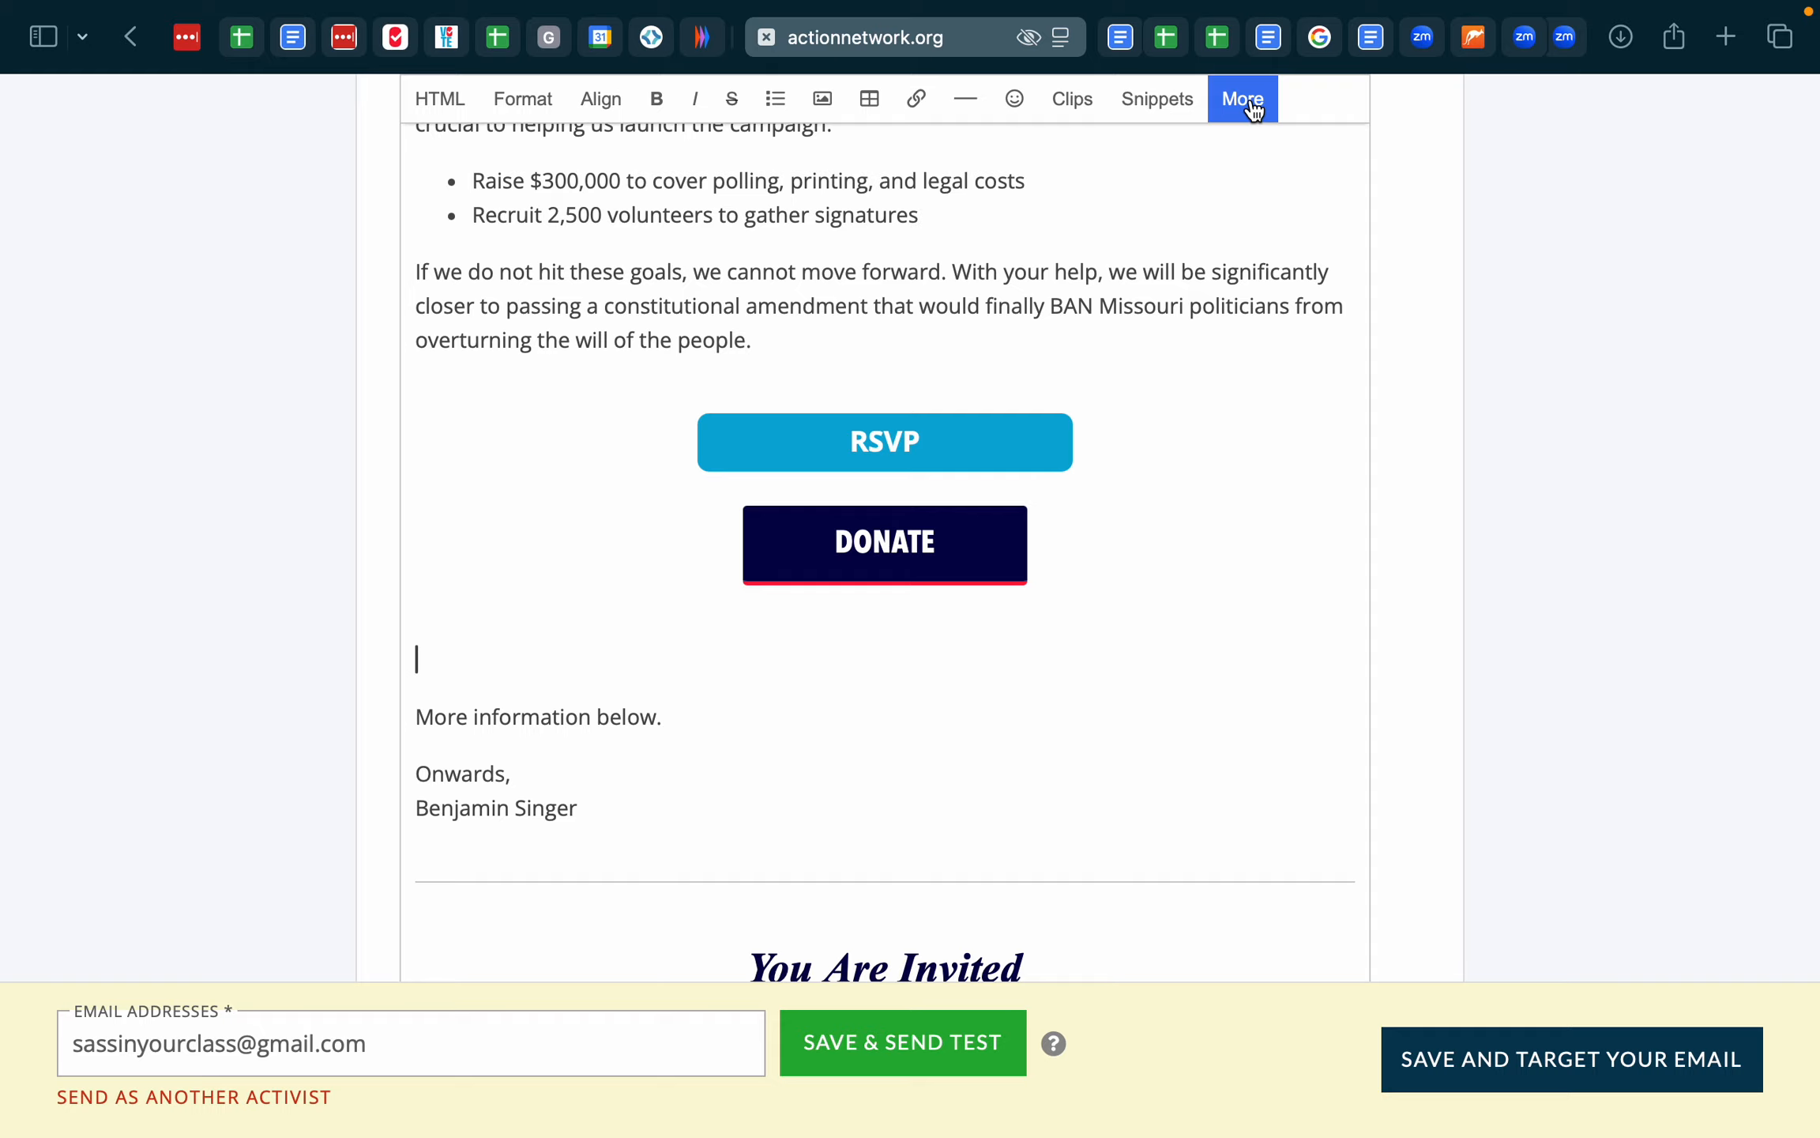
{"action": "left_click", "coordinate": [1255, 112]}
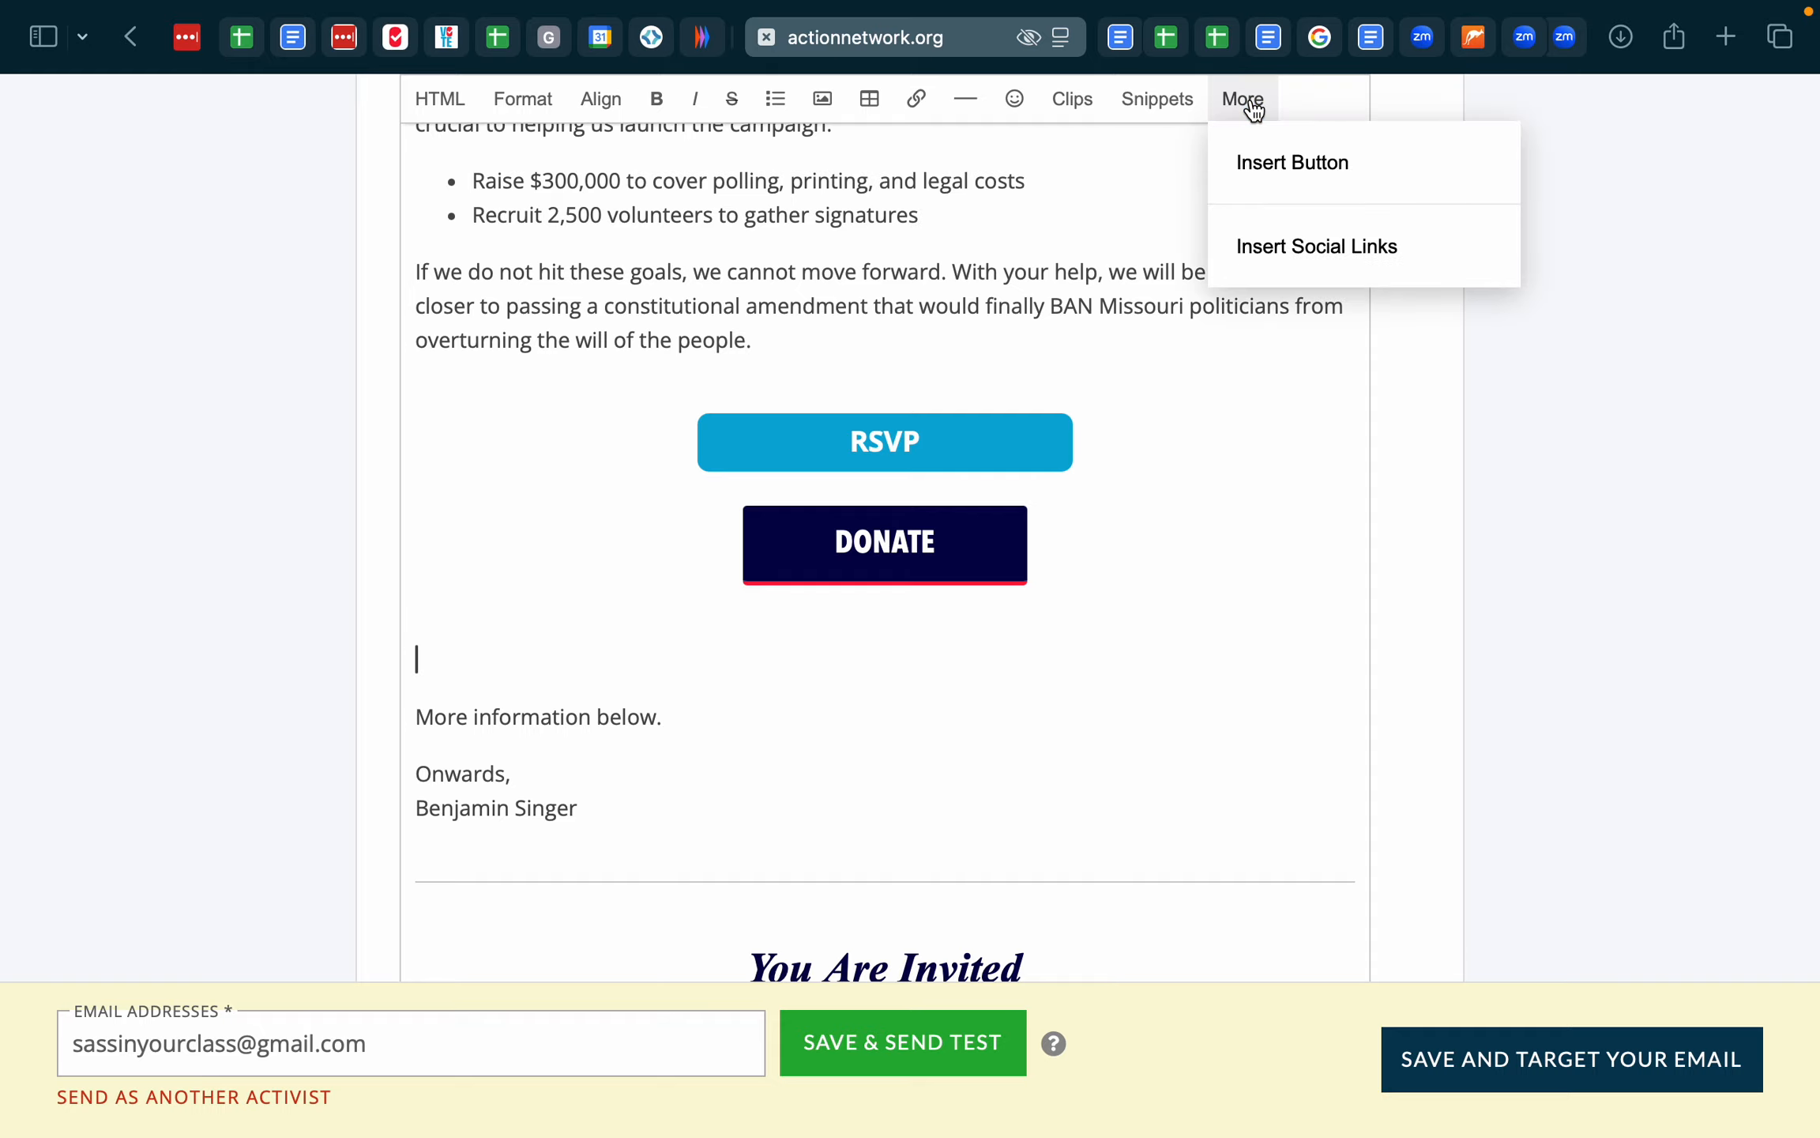
{"action": "left_click", "coordinate": [1273, 167]}
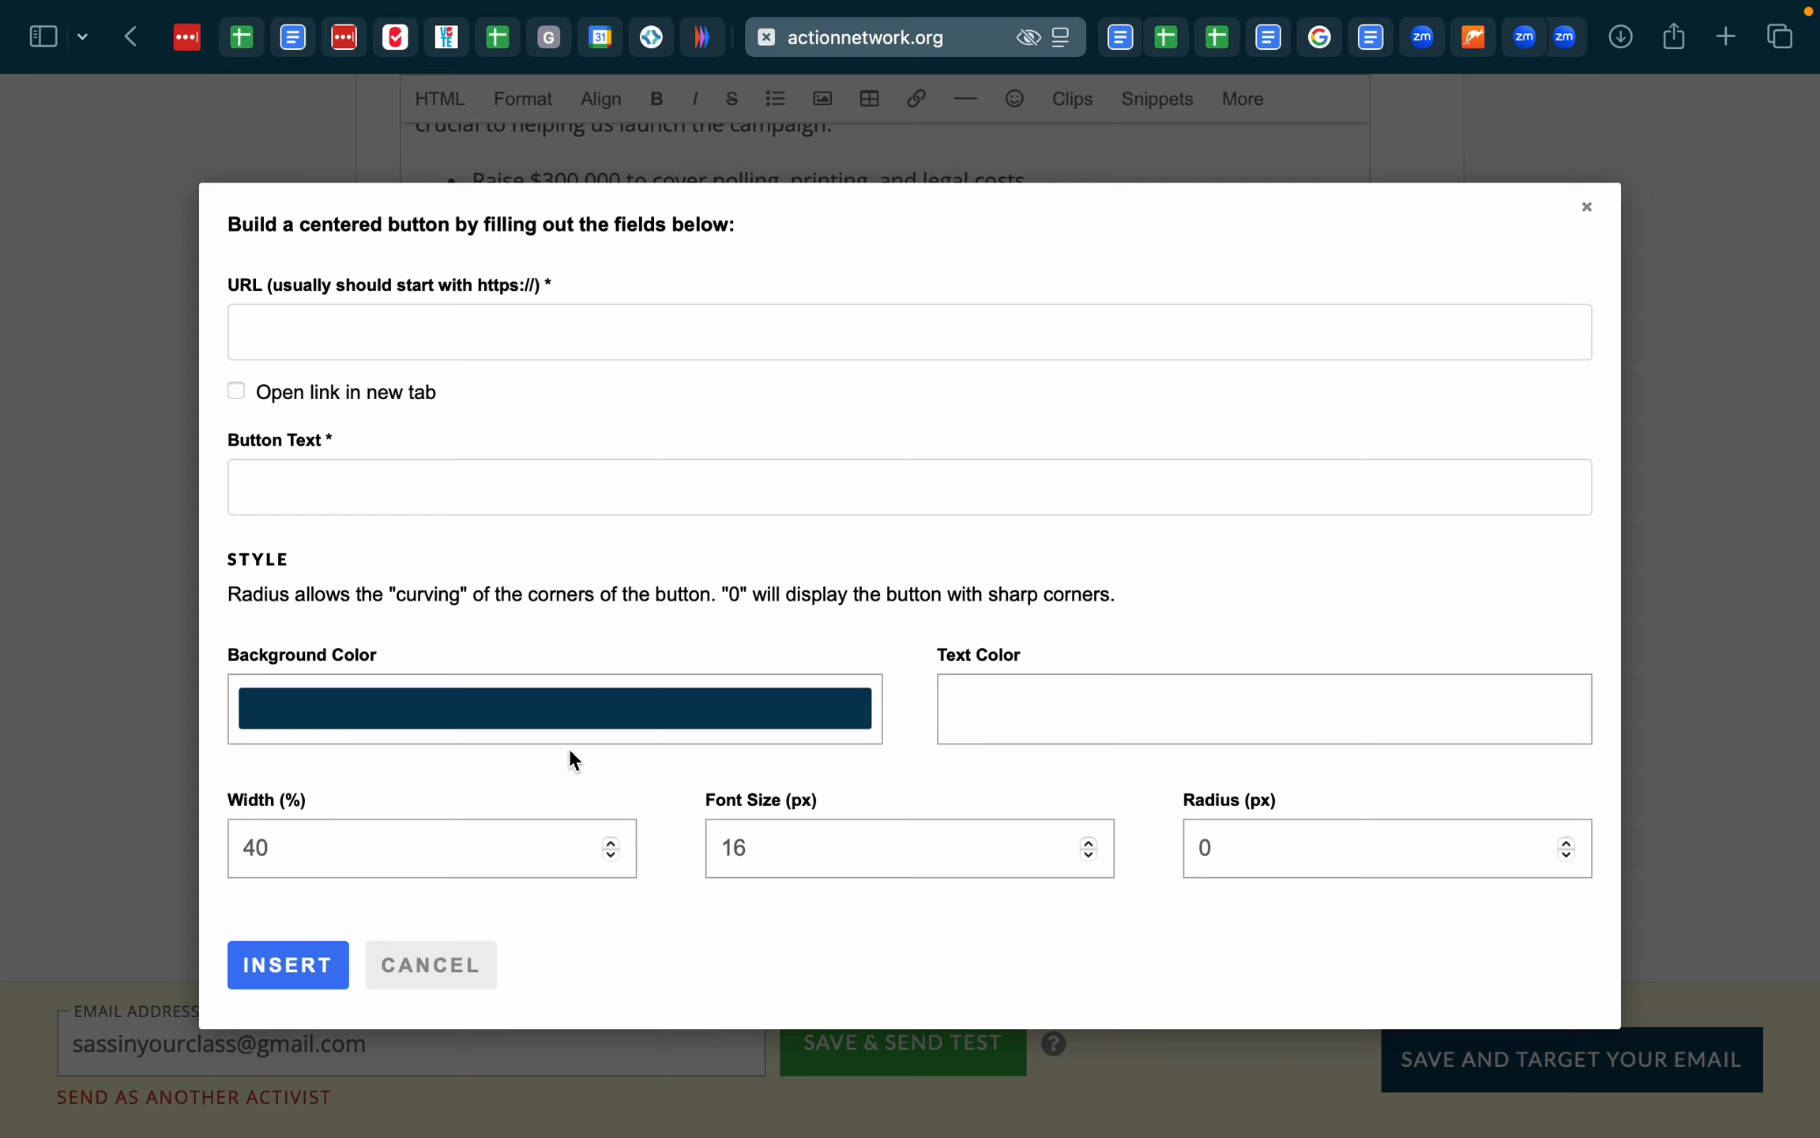
{"action": "left_click", "coordinate": [363, 691]}
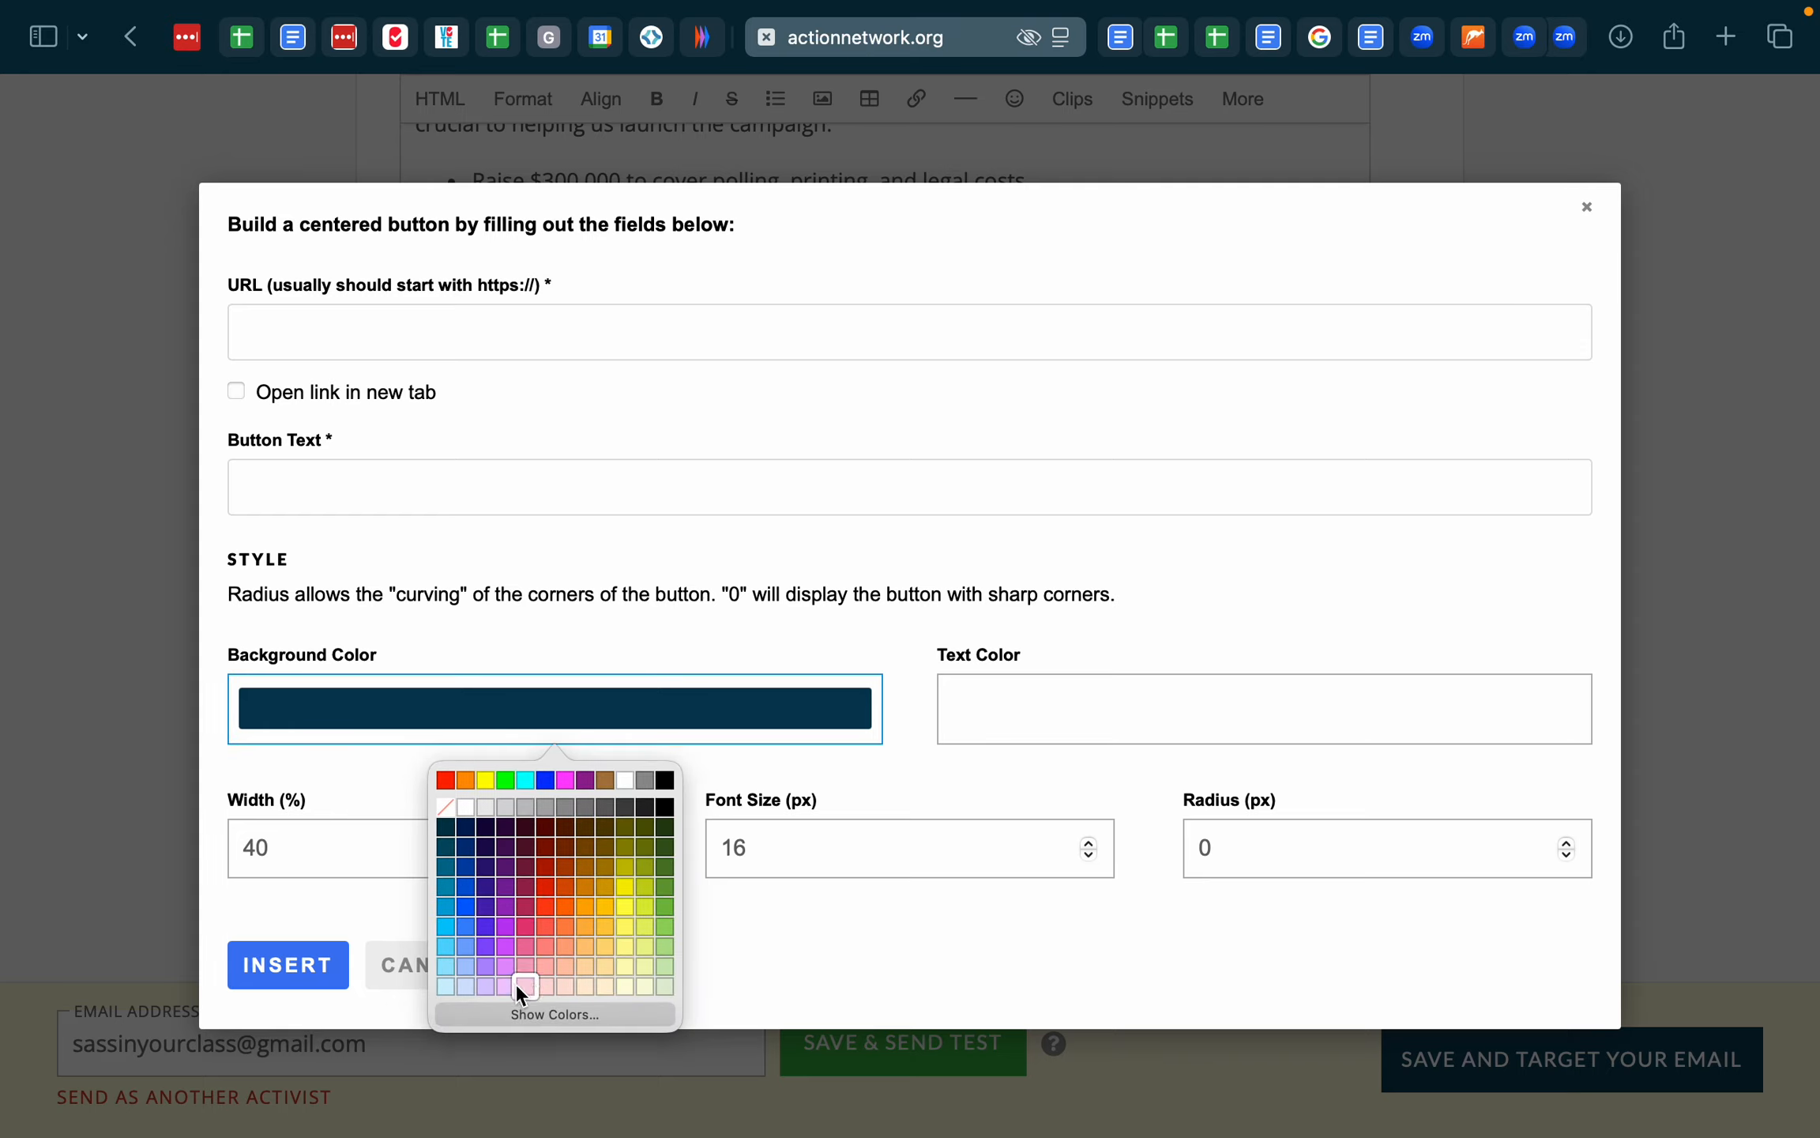
{"action": "left_click", "coordinate": [528, 1014]}
{"action": "left_click", "coordinate": [395, 851]}
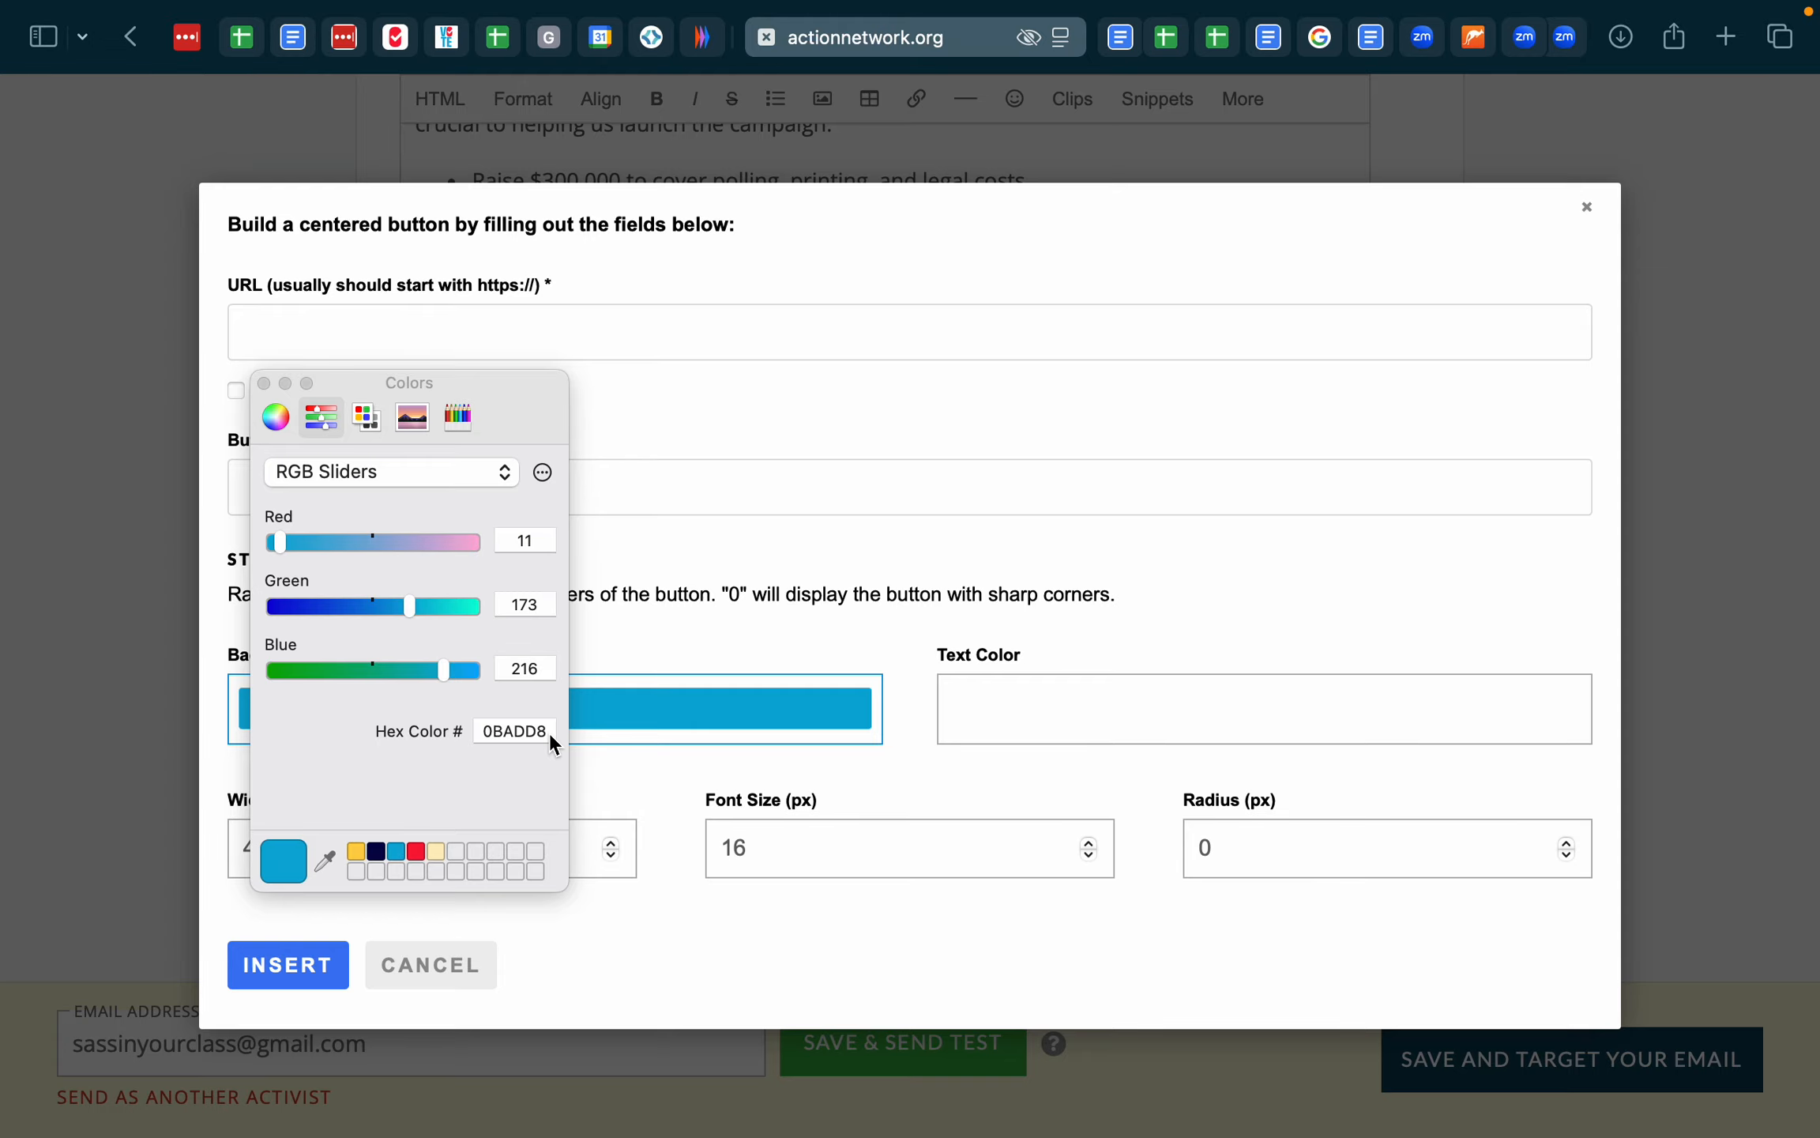
- Look up the brand color hex codes in "_Style Guide - Respect MO Voters.pdf" in Google Drive's Brand folder, and return to Action Network
{"action": "left_click", "coordinate": [549, 37]}
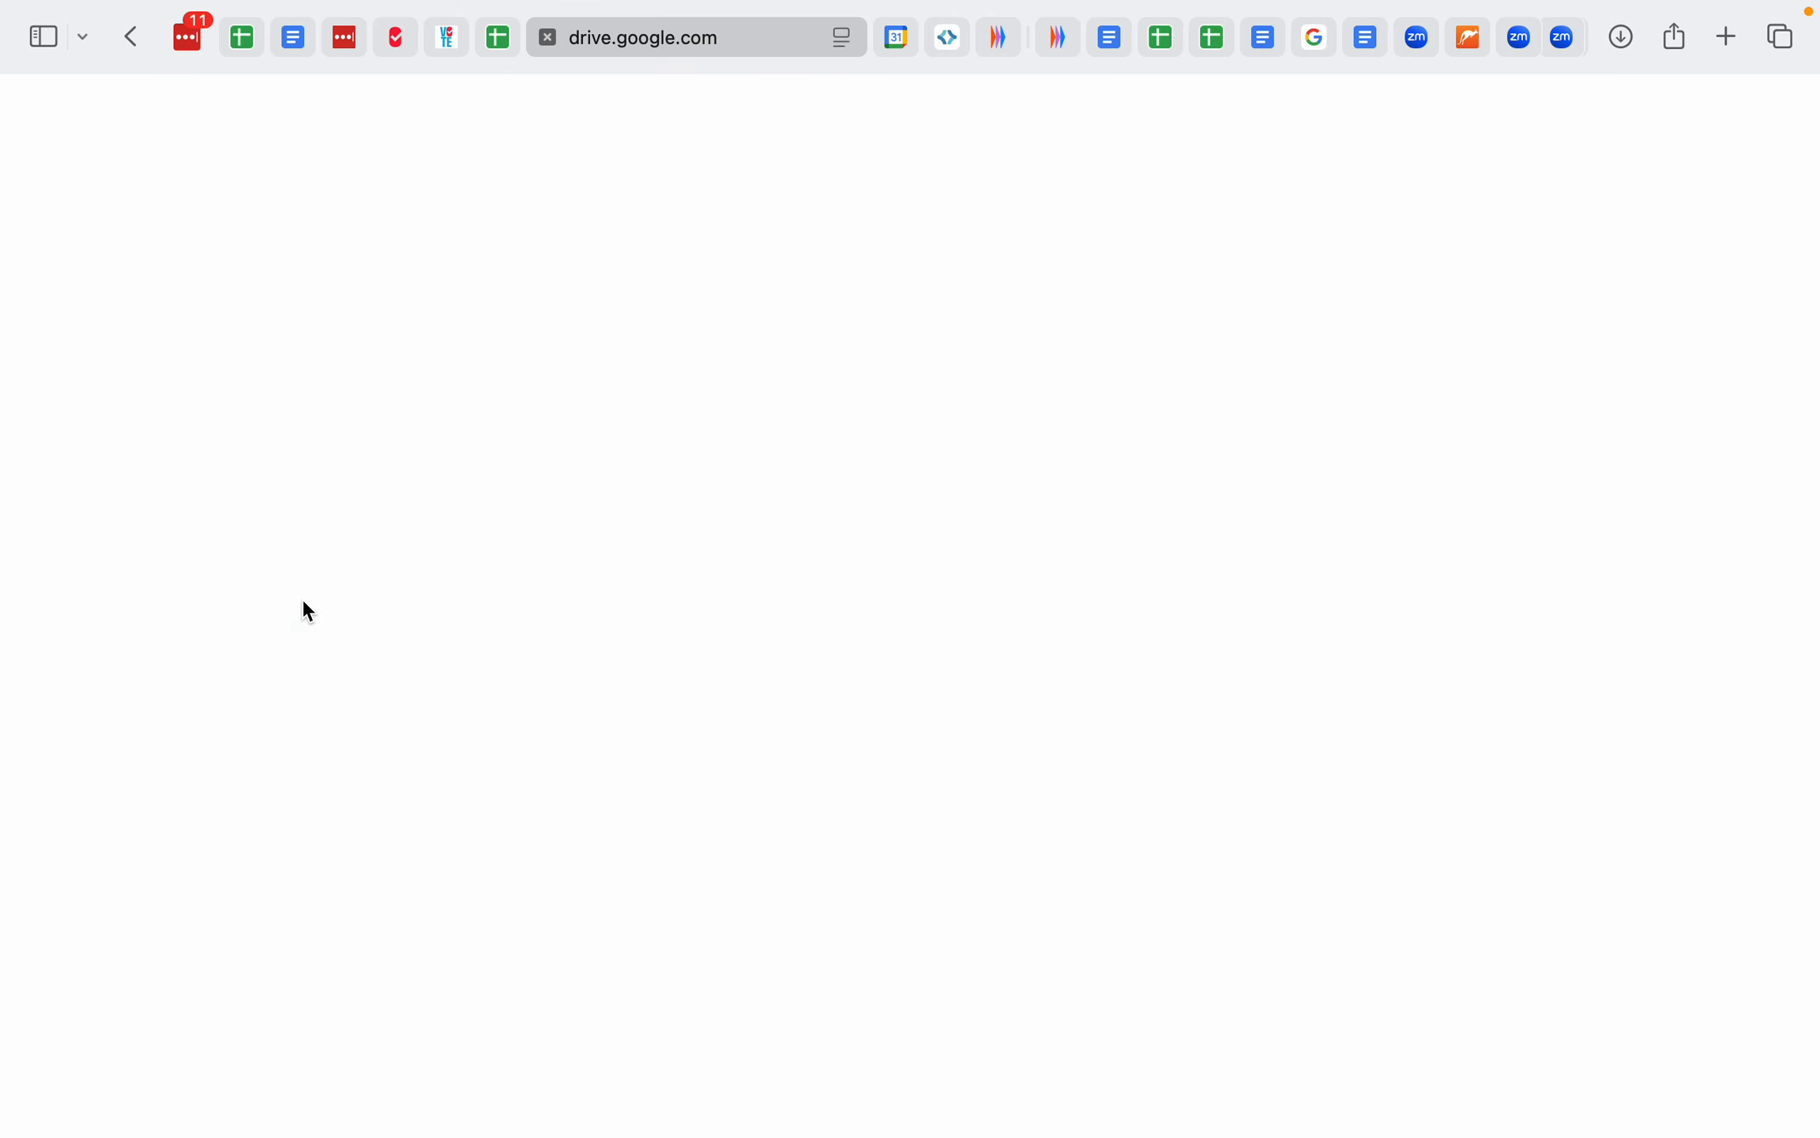
{"action": "left_click", "coordinate": [119, 672]}
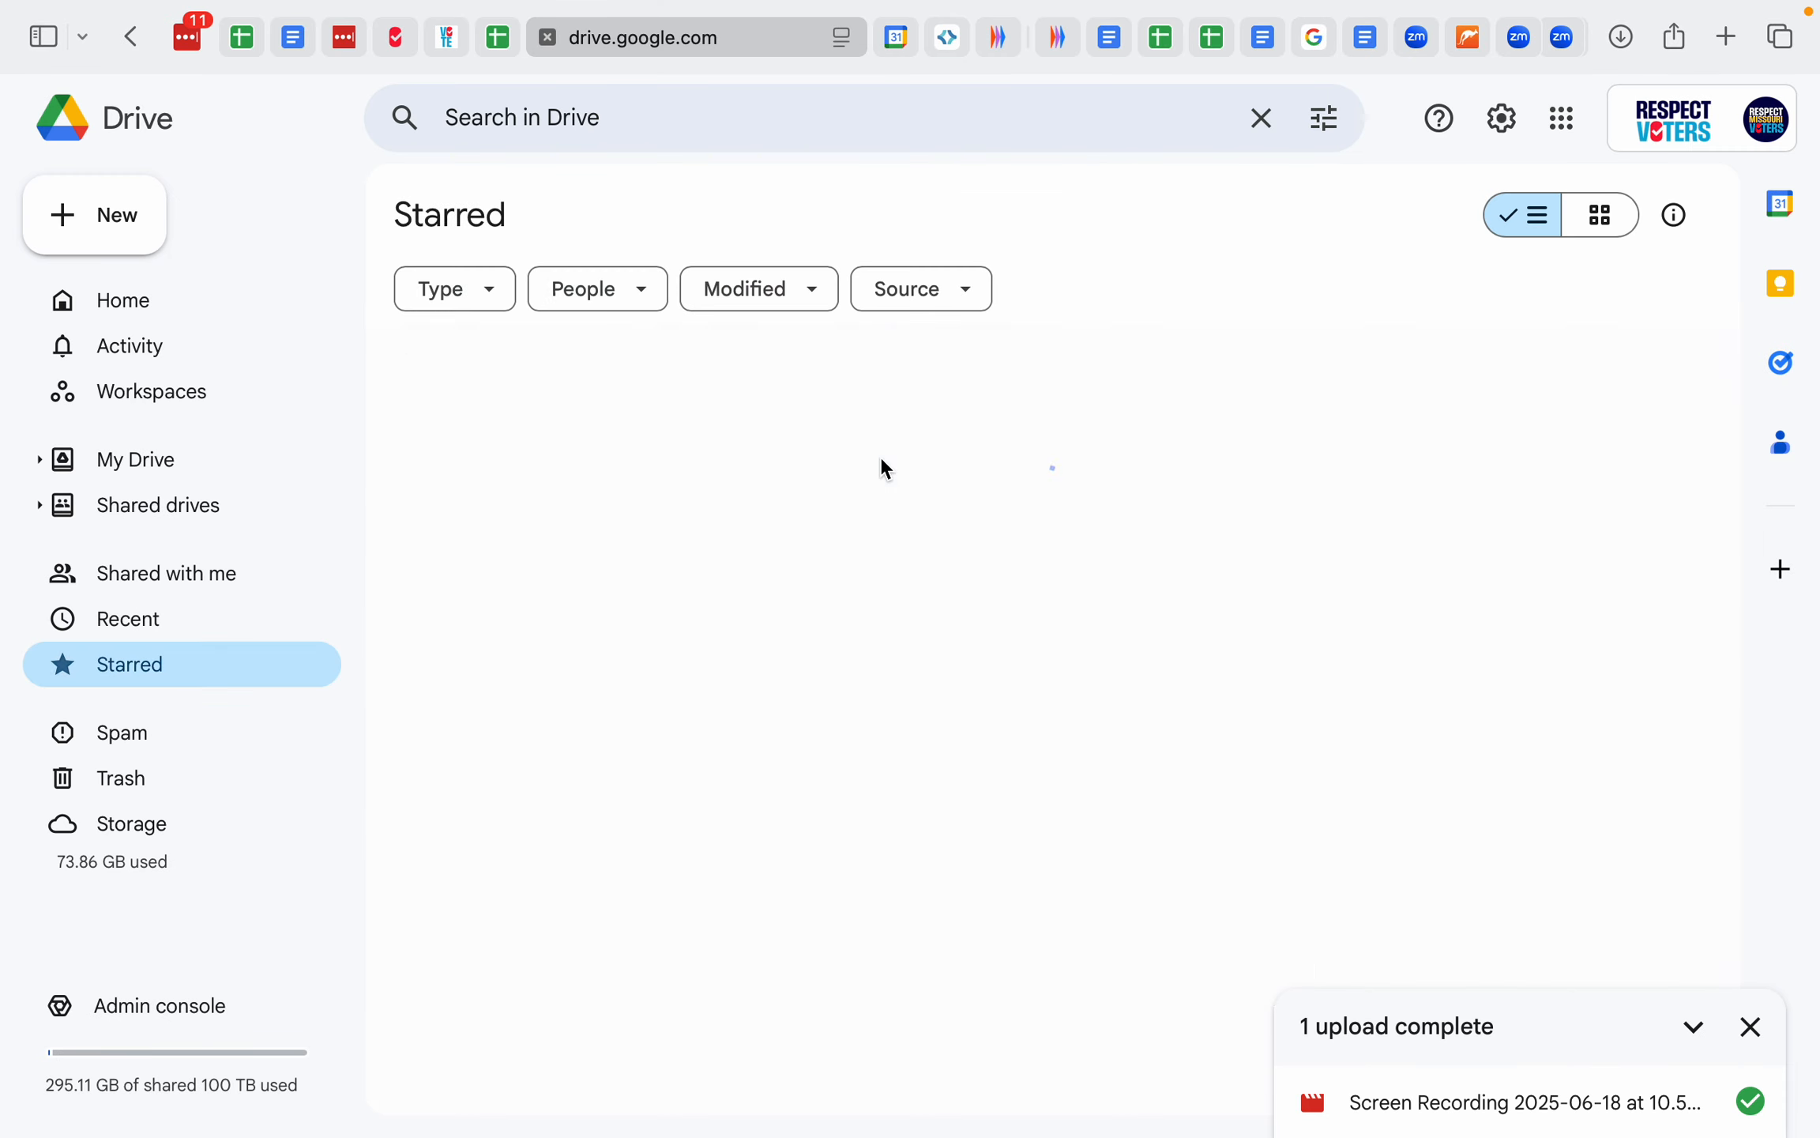
{"action": "double_click", "coordinate": [676, 417]}
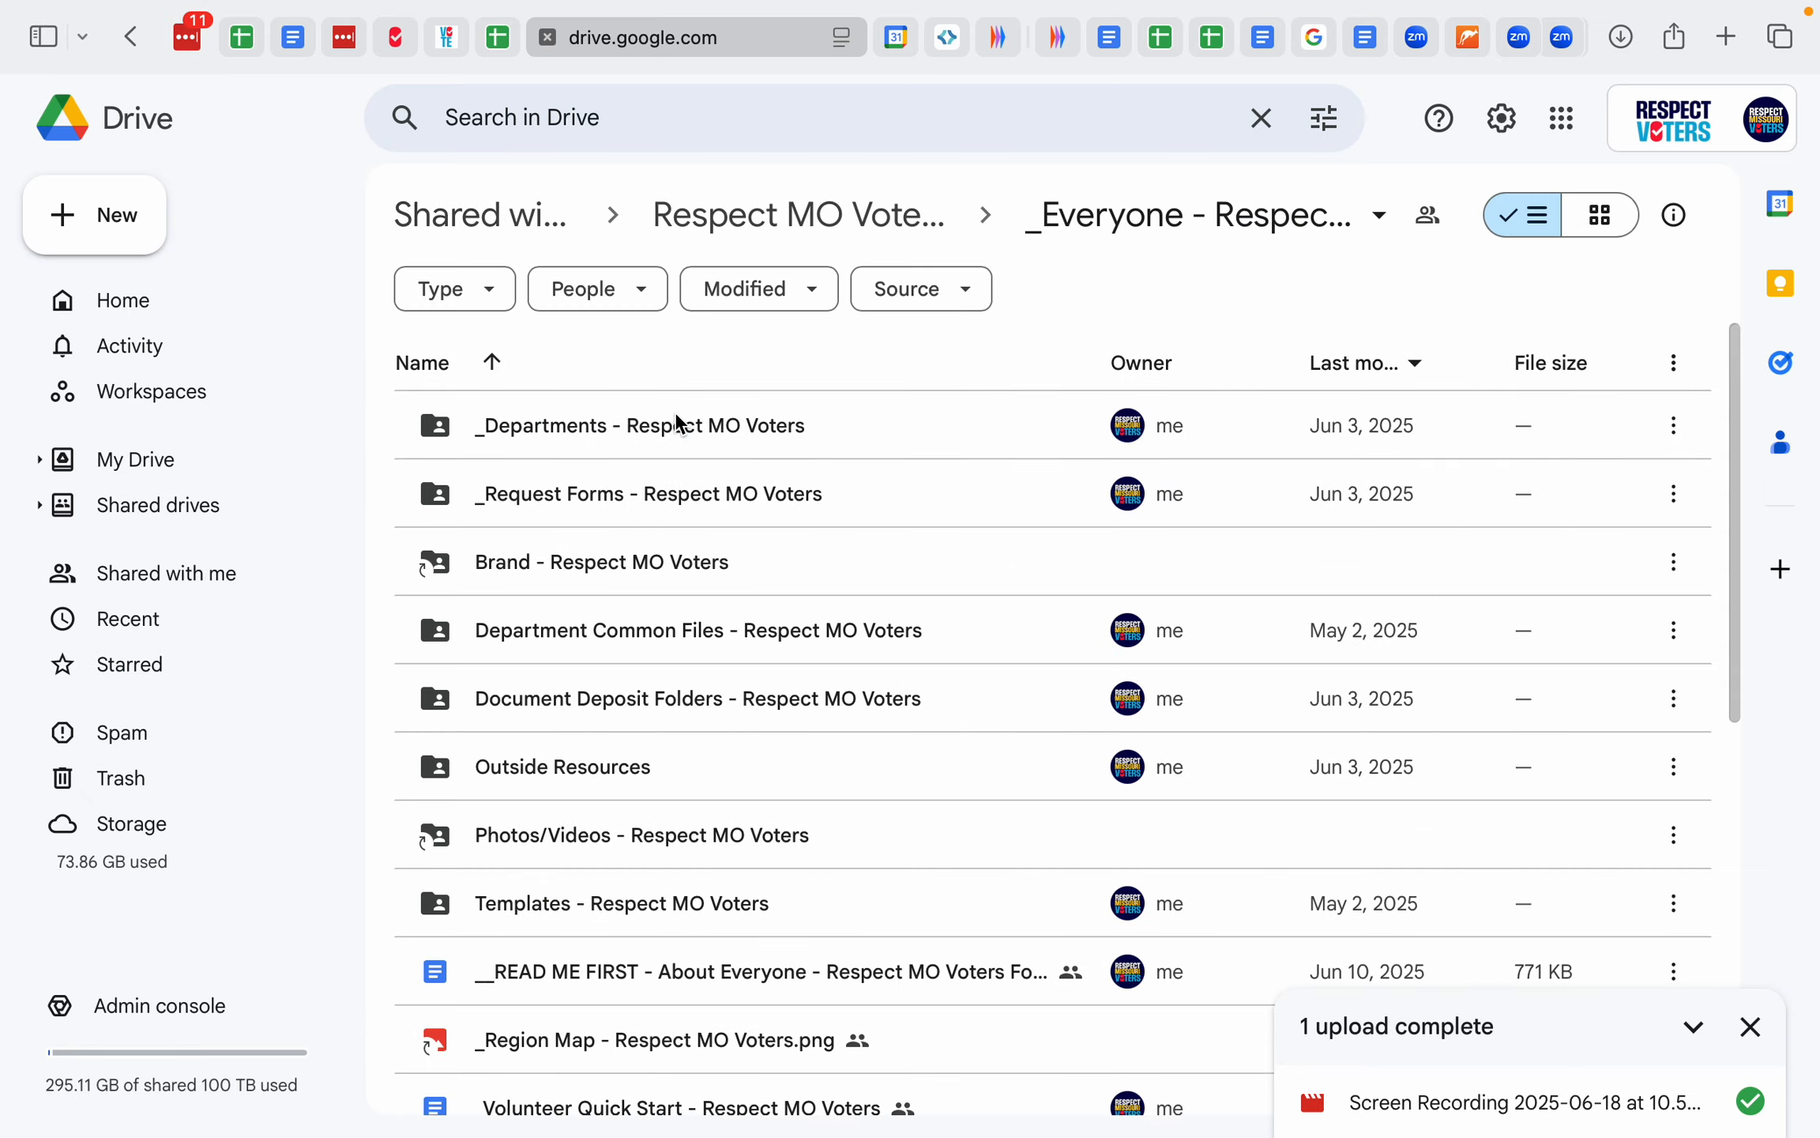
{"action": "double_click", "coordinate": [652, 572]}
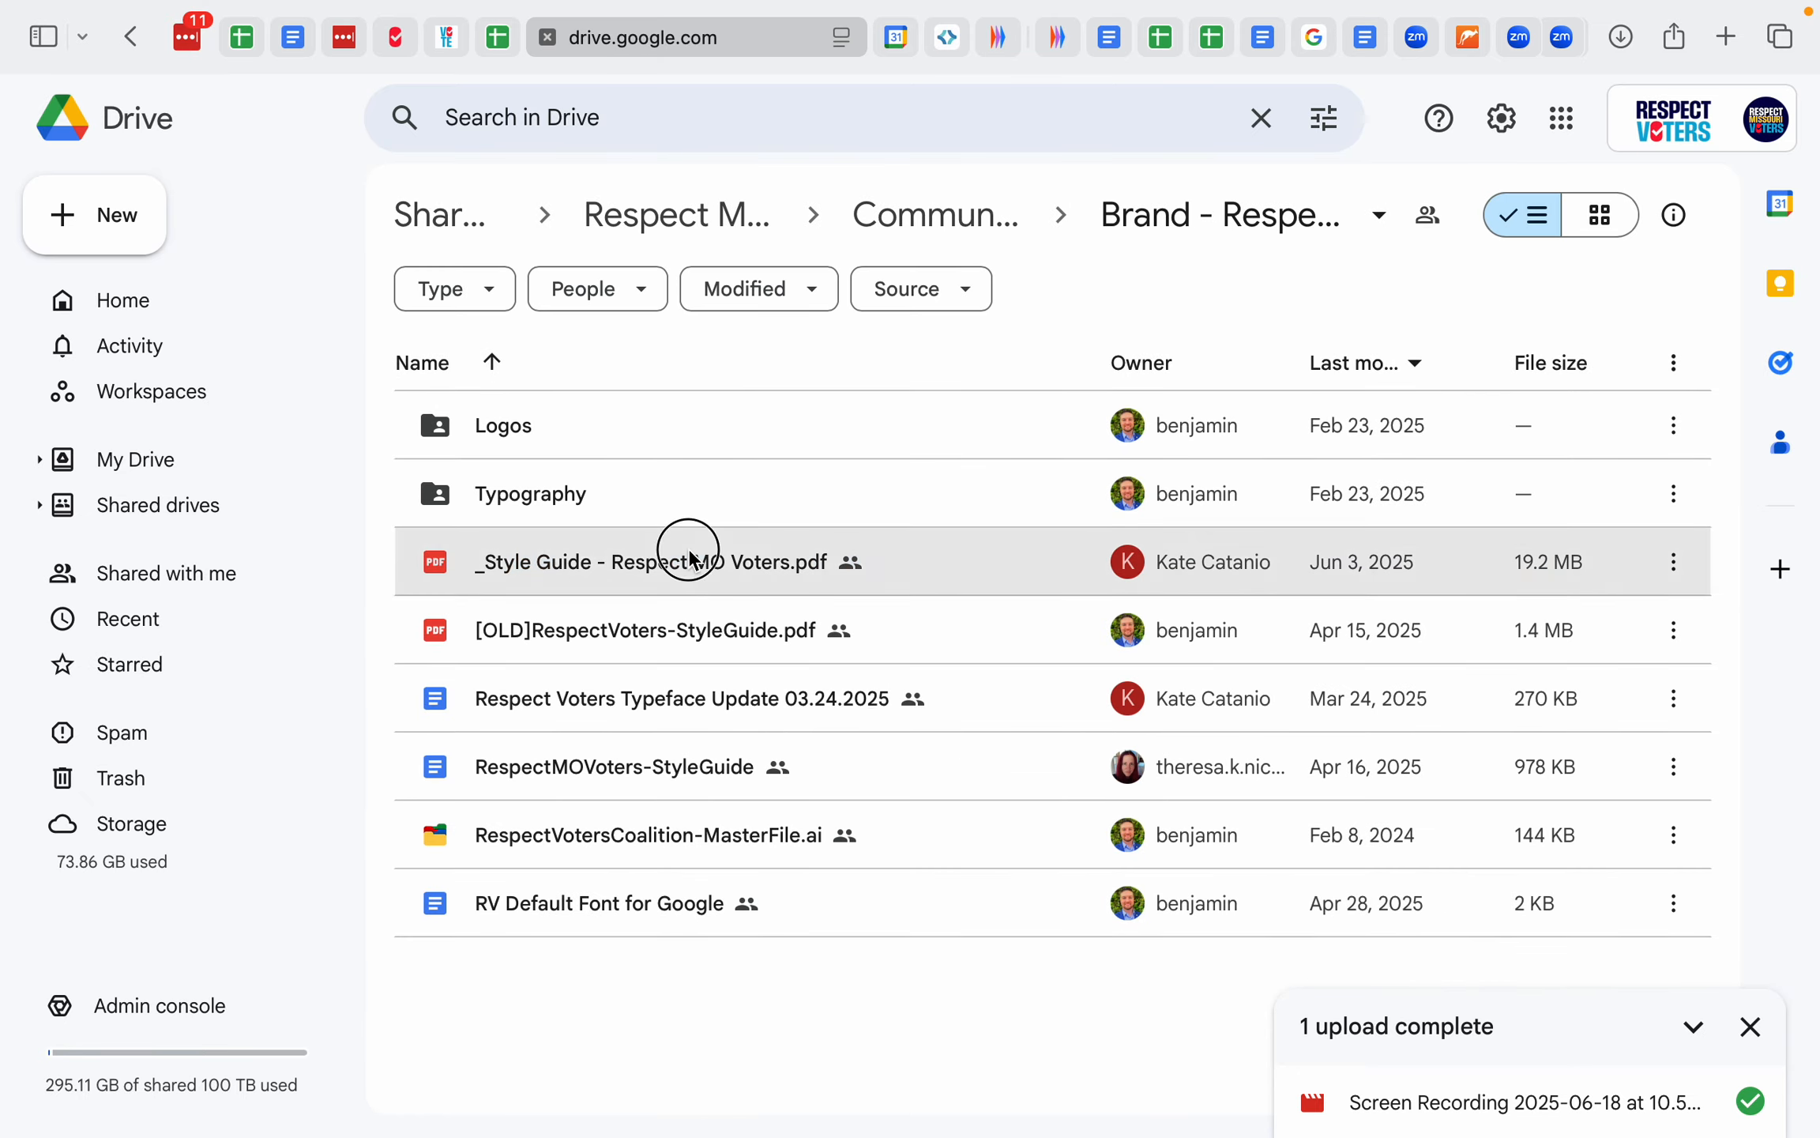
{"action": "double_click", "coordinate": [689, 561]}
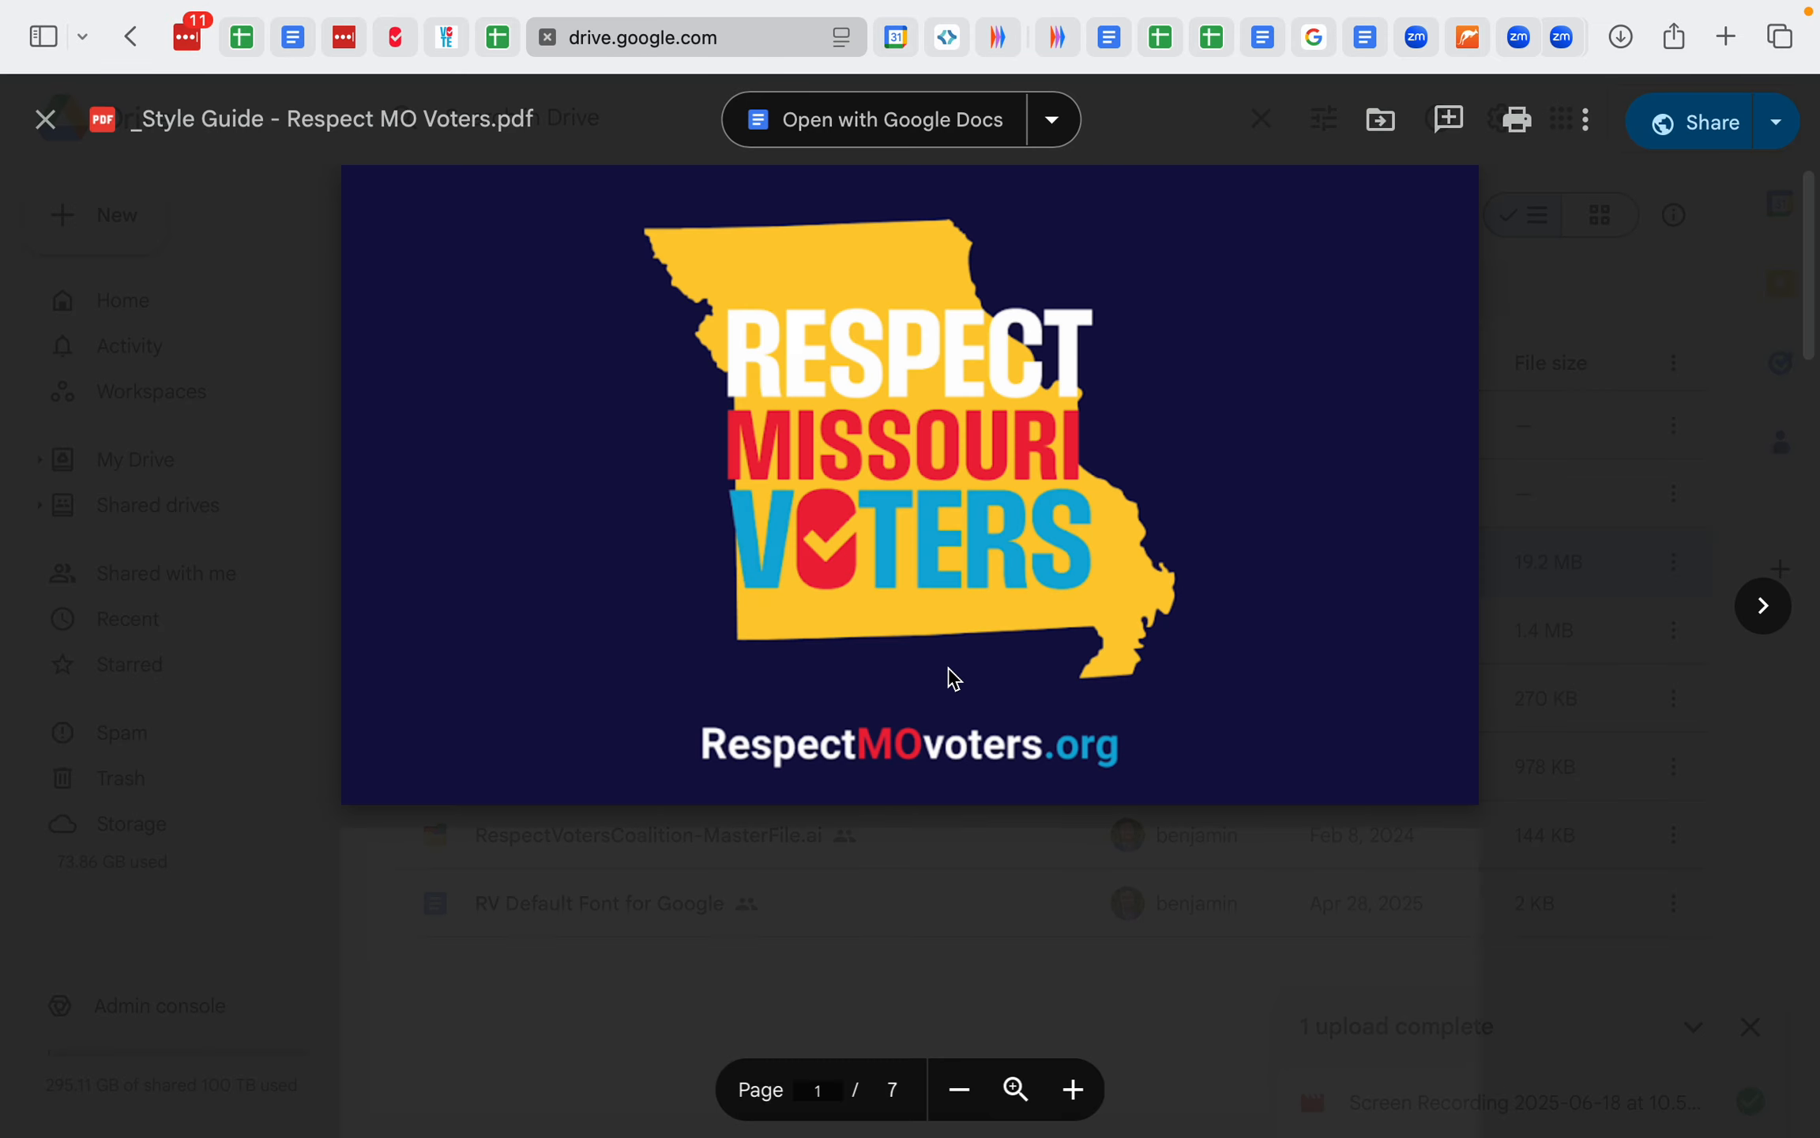
{"action": "scroll", "coordinate": [946, 662], "scroll_direction": "down", "scroll_amount": 5}
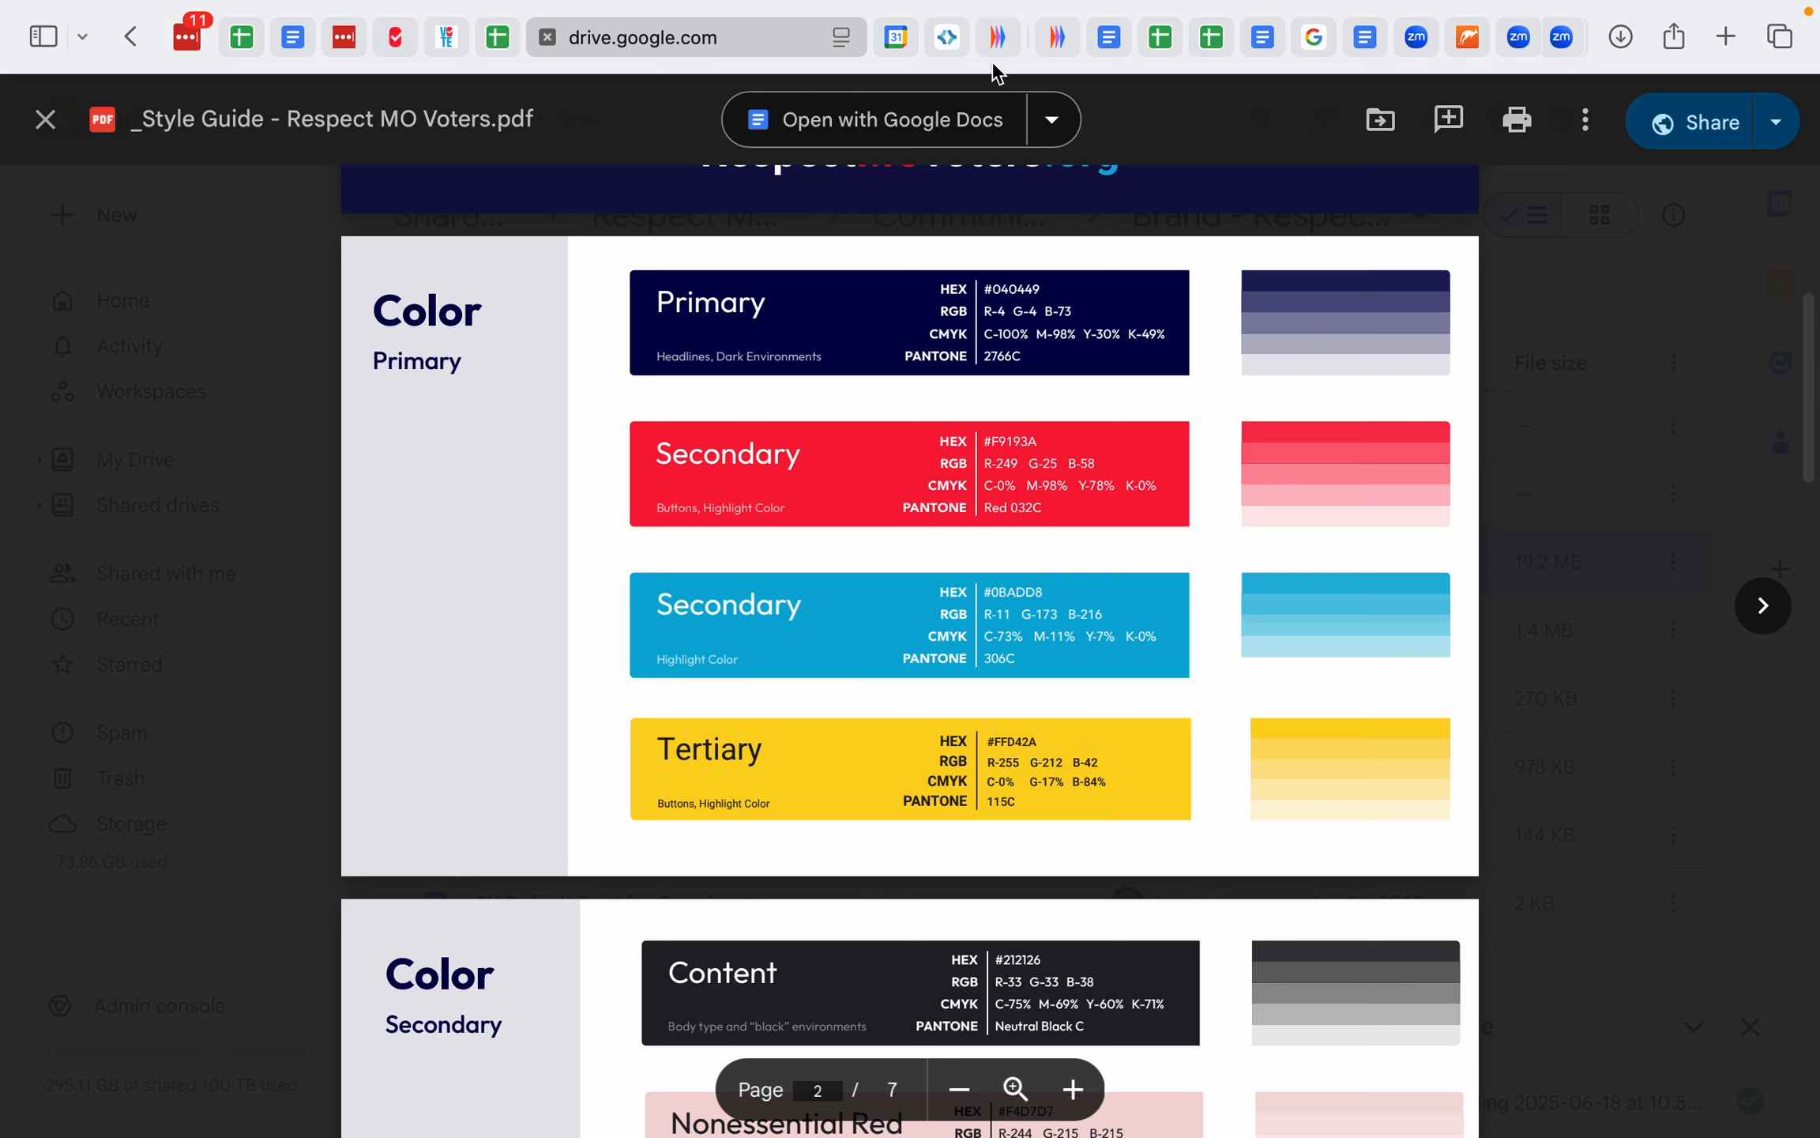
{"action": "left_click", "coordinate": [1058, 37]}
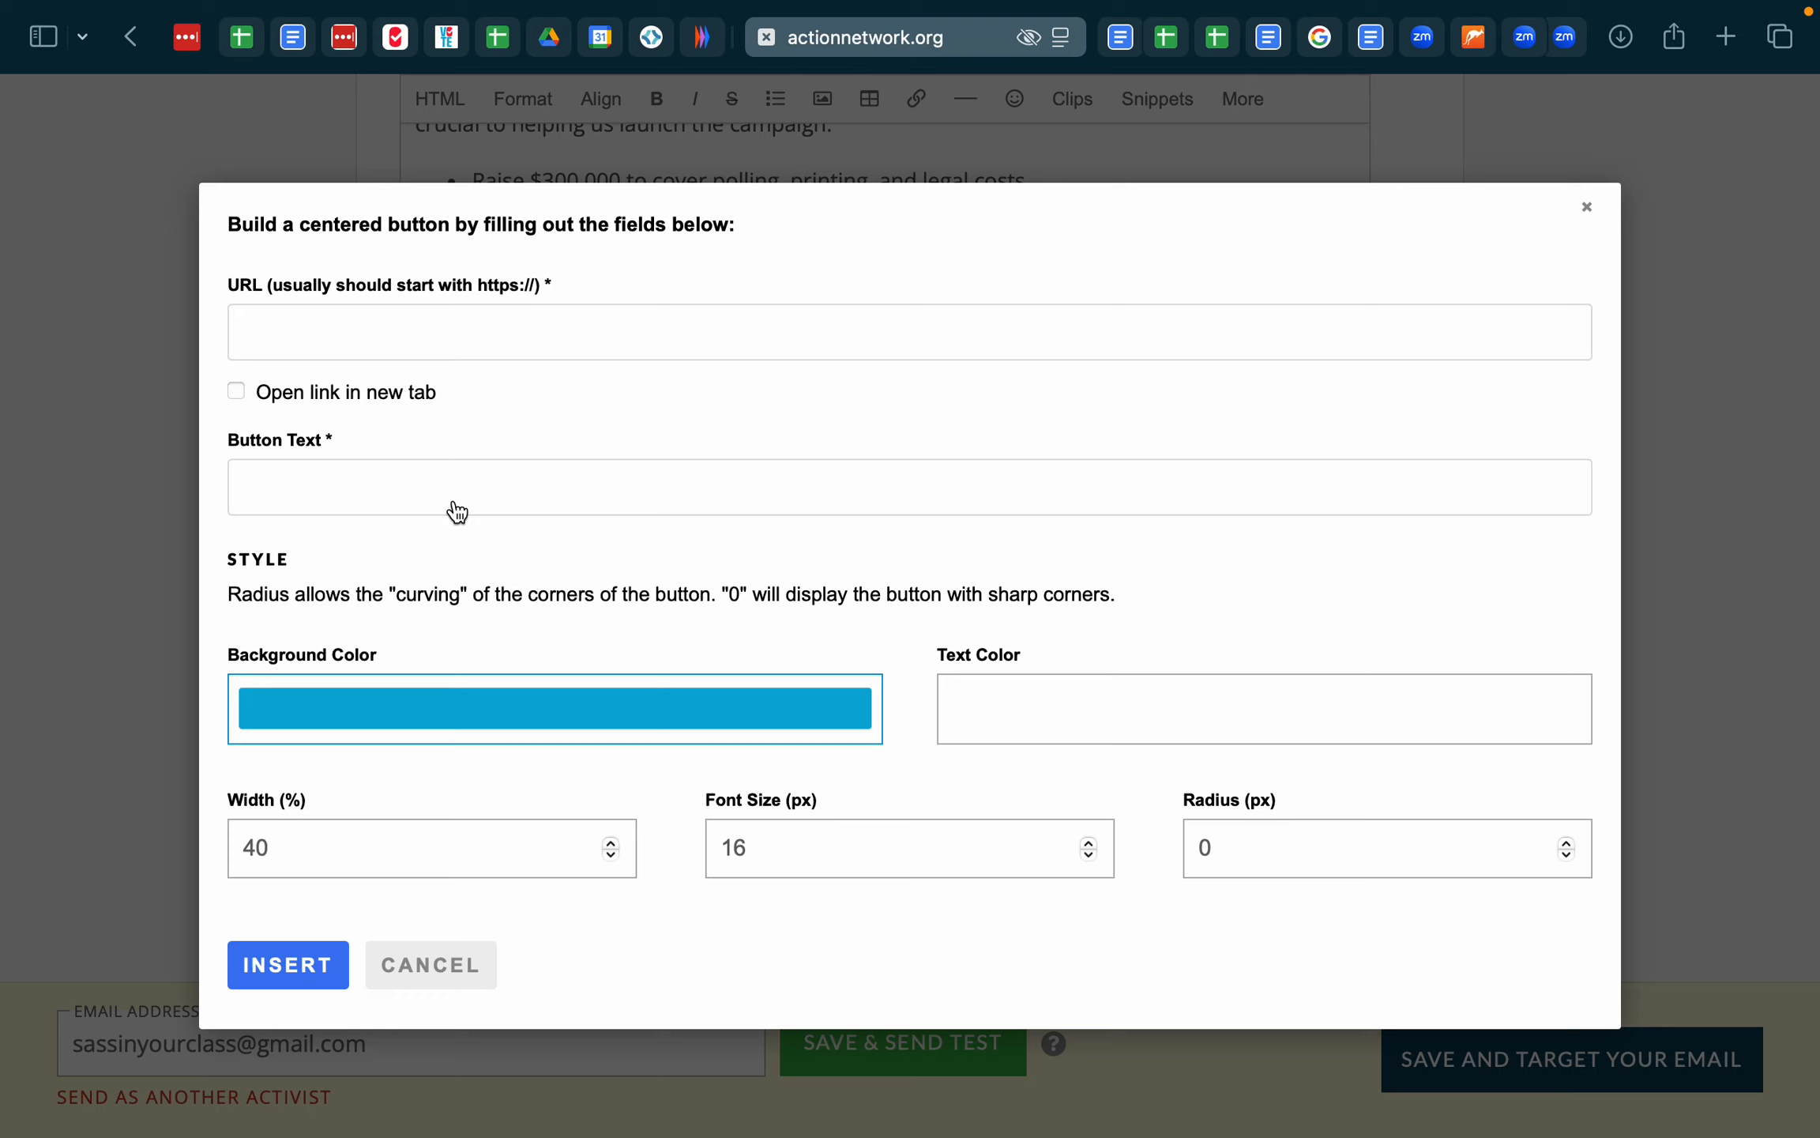
- Set the new button's text to RSVP, make its link open in a new tab, and set the corner radius to 8 px
{"action": "left_click", "coordinate": [359, 491]}
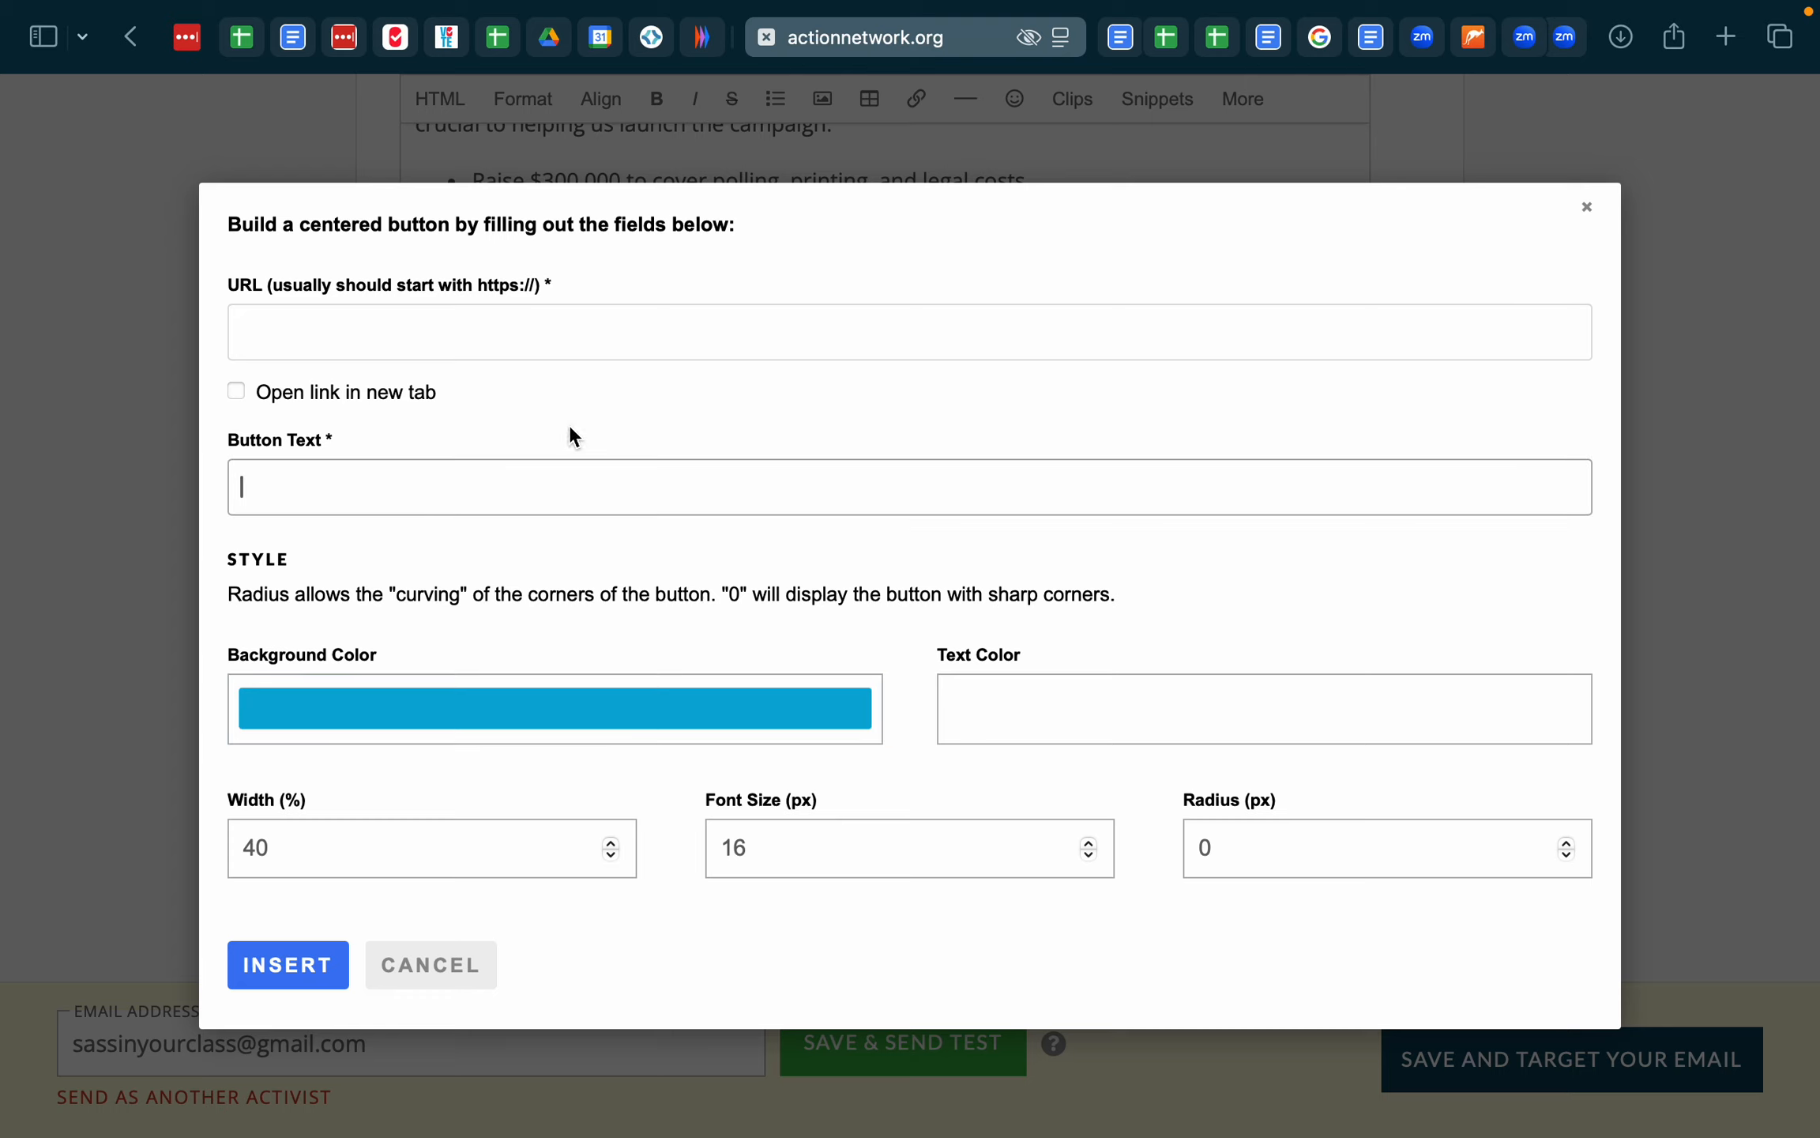
{"action": "type", "text": "RSVP"}
{"action": "left_click", "coordinate": [237, 391]}
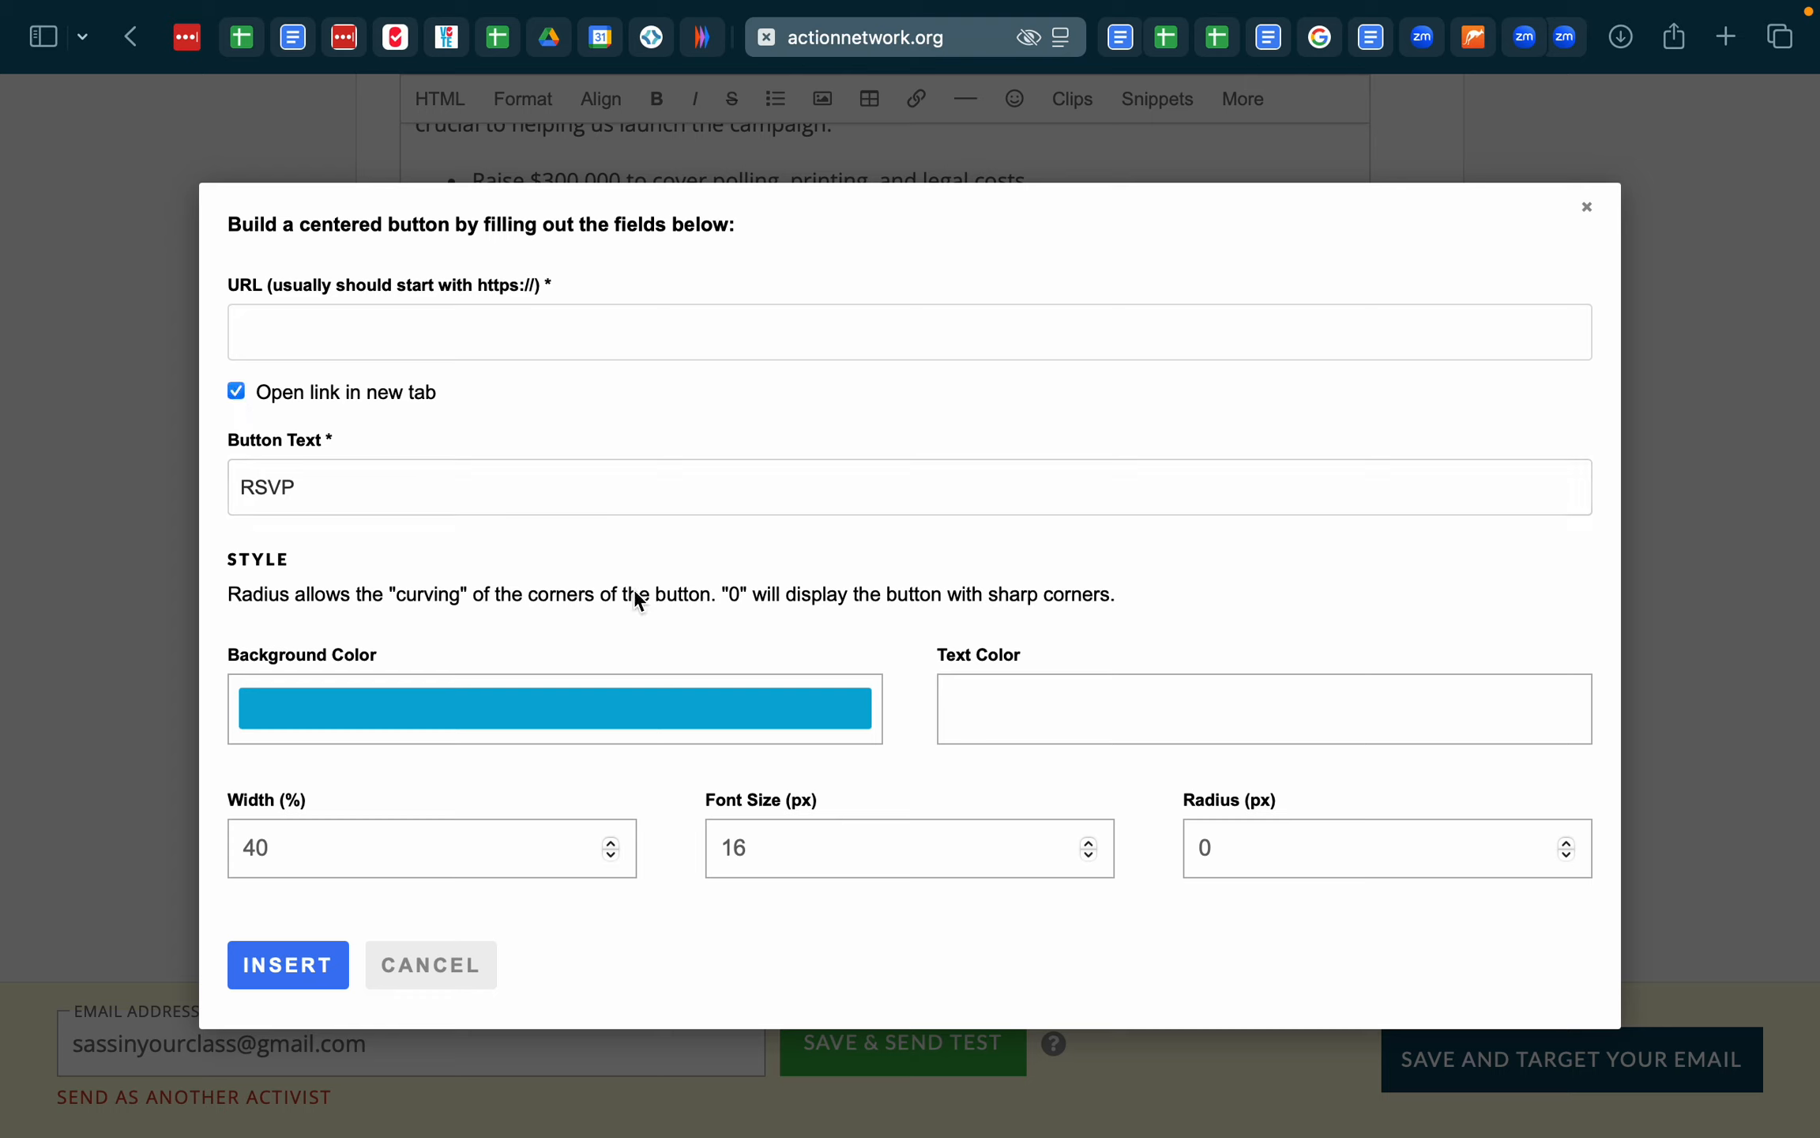
{"action": "left_click", "coordinate": [1272, 853]}
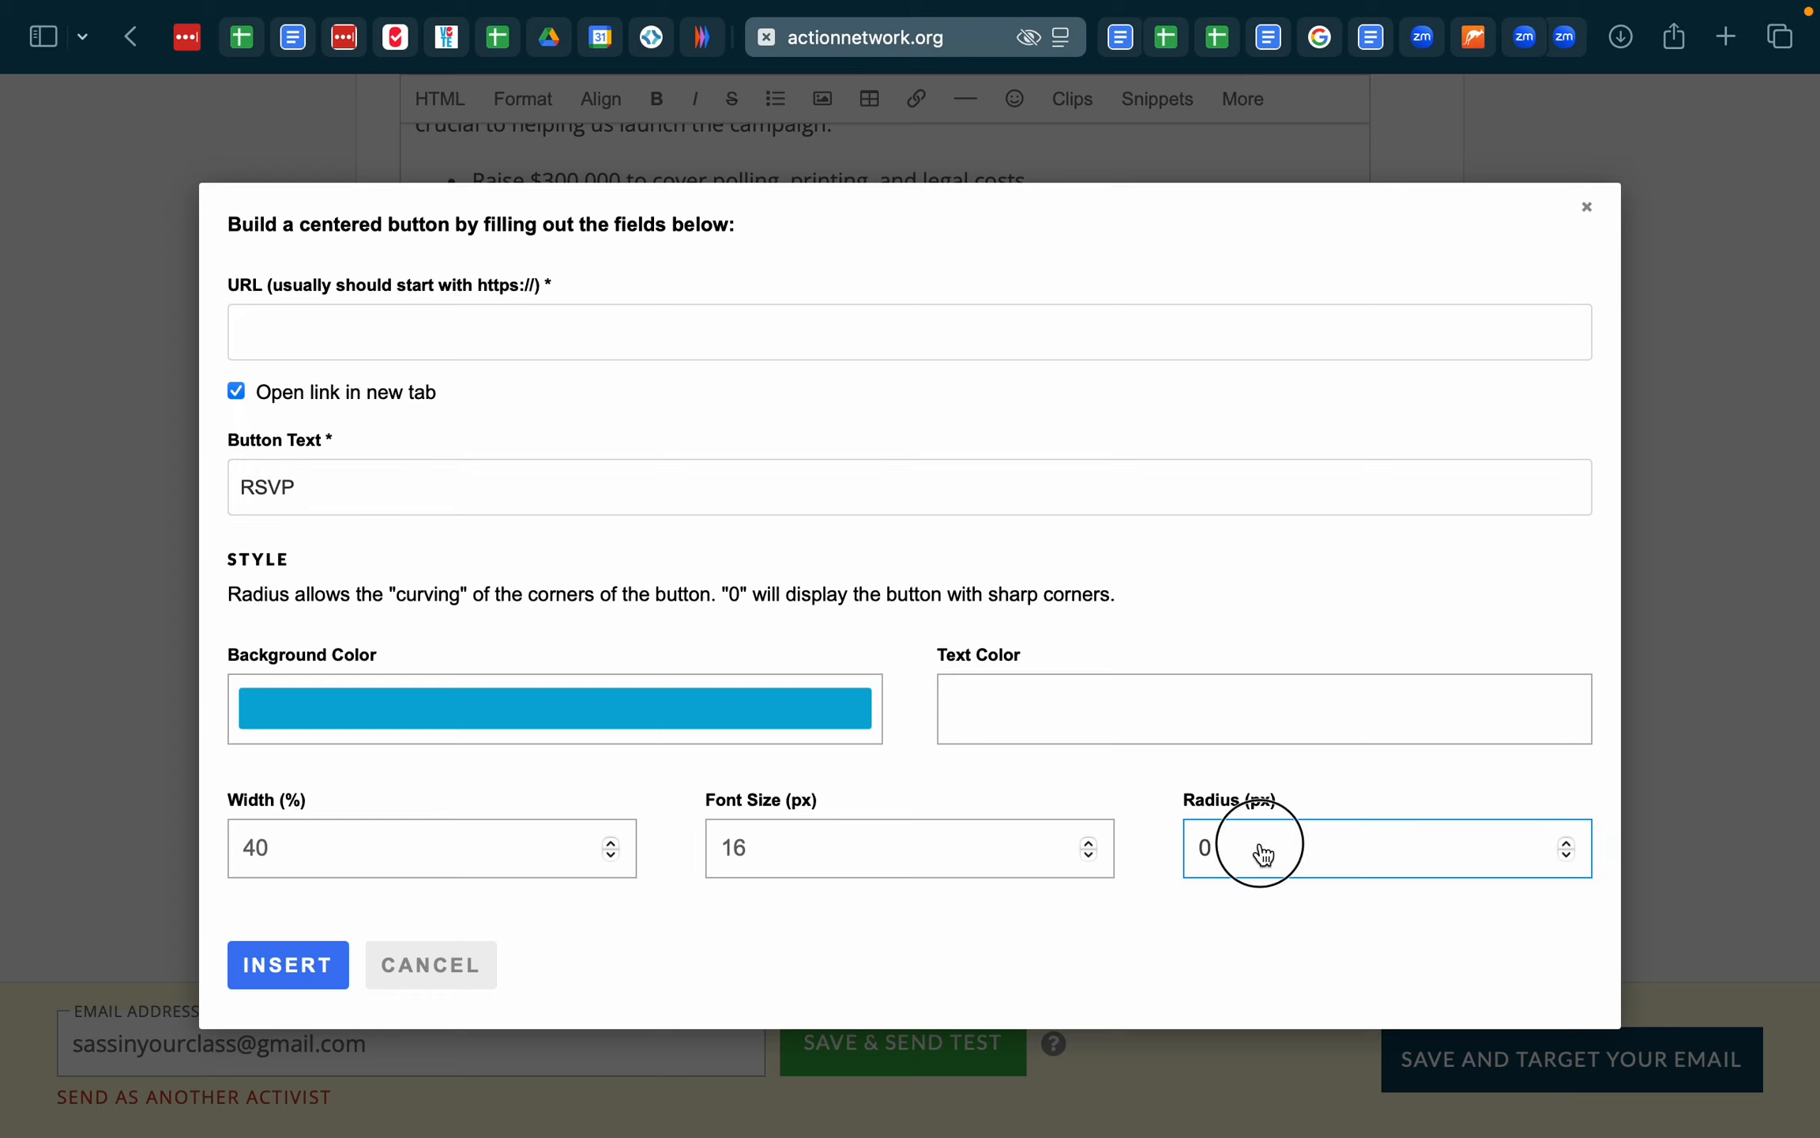
{"action": "left_click_drag", "start_coordinate": [1259, 853], "coordinate": [1173, 839]}
{"action": "type", "text": "8"}
{"action": "left_click", "coordinate": [567, 333]}
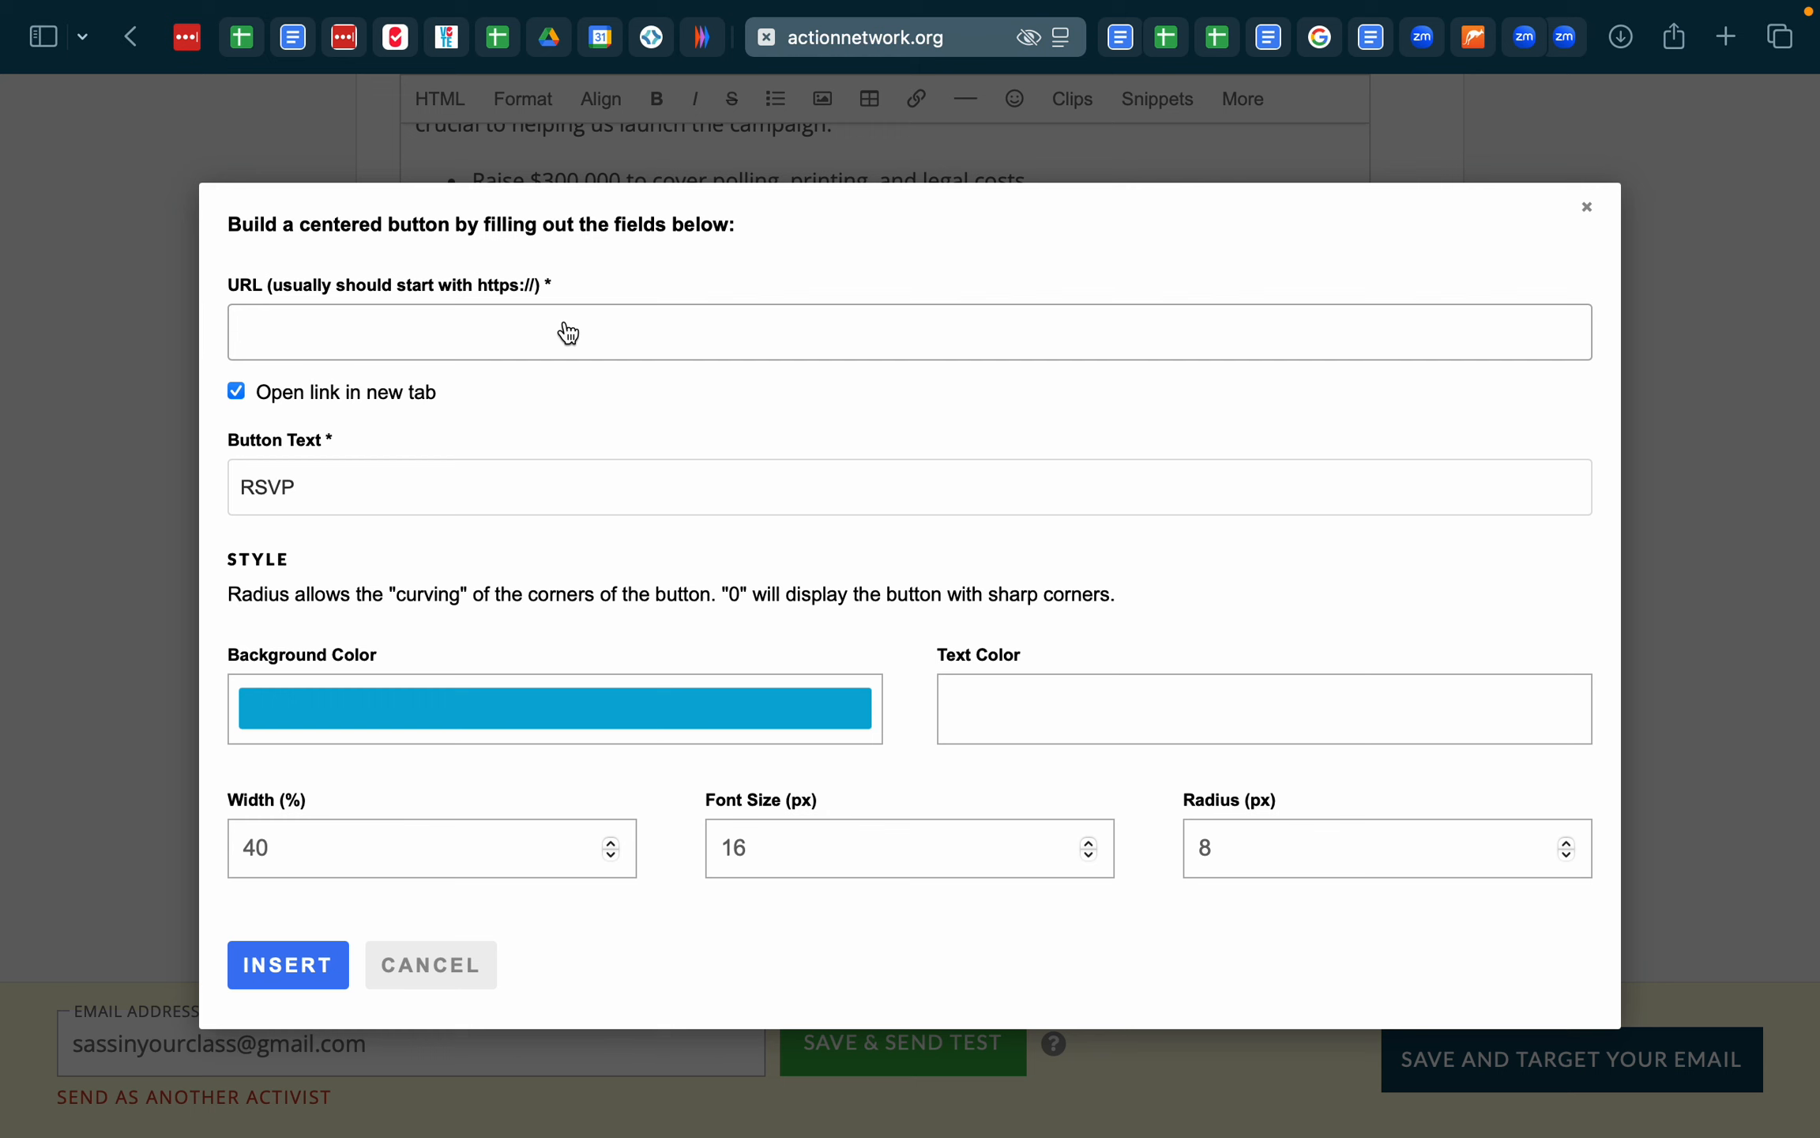
- Open the public page of the ticketed event "An Afternoon in Columbia benefiting Respect Missouri Voters" from the group's actions
{"action": "left_click", "coordinate": [706, 49]}
{"action": "scroll", "coordinate": [336, 666], "scroll_direction": "up", "scroll_amount": 5}
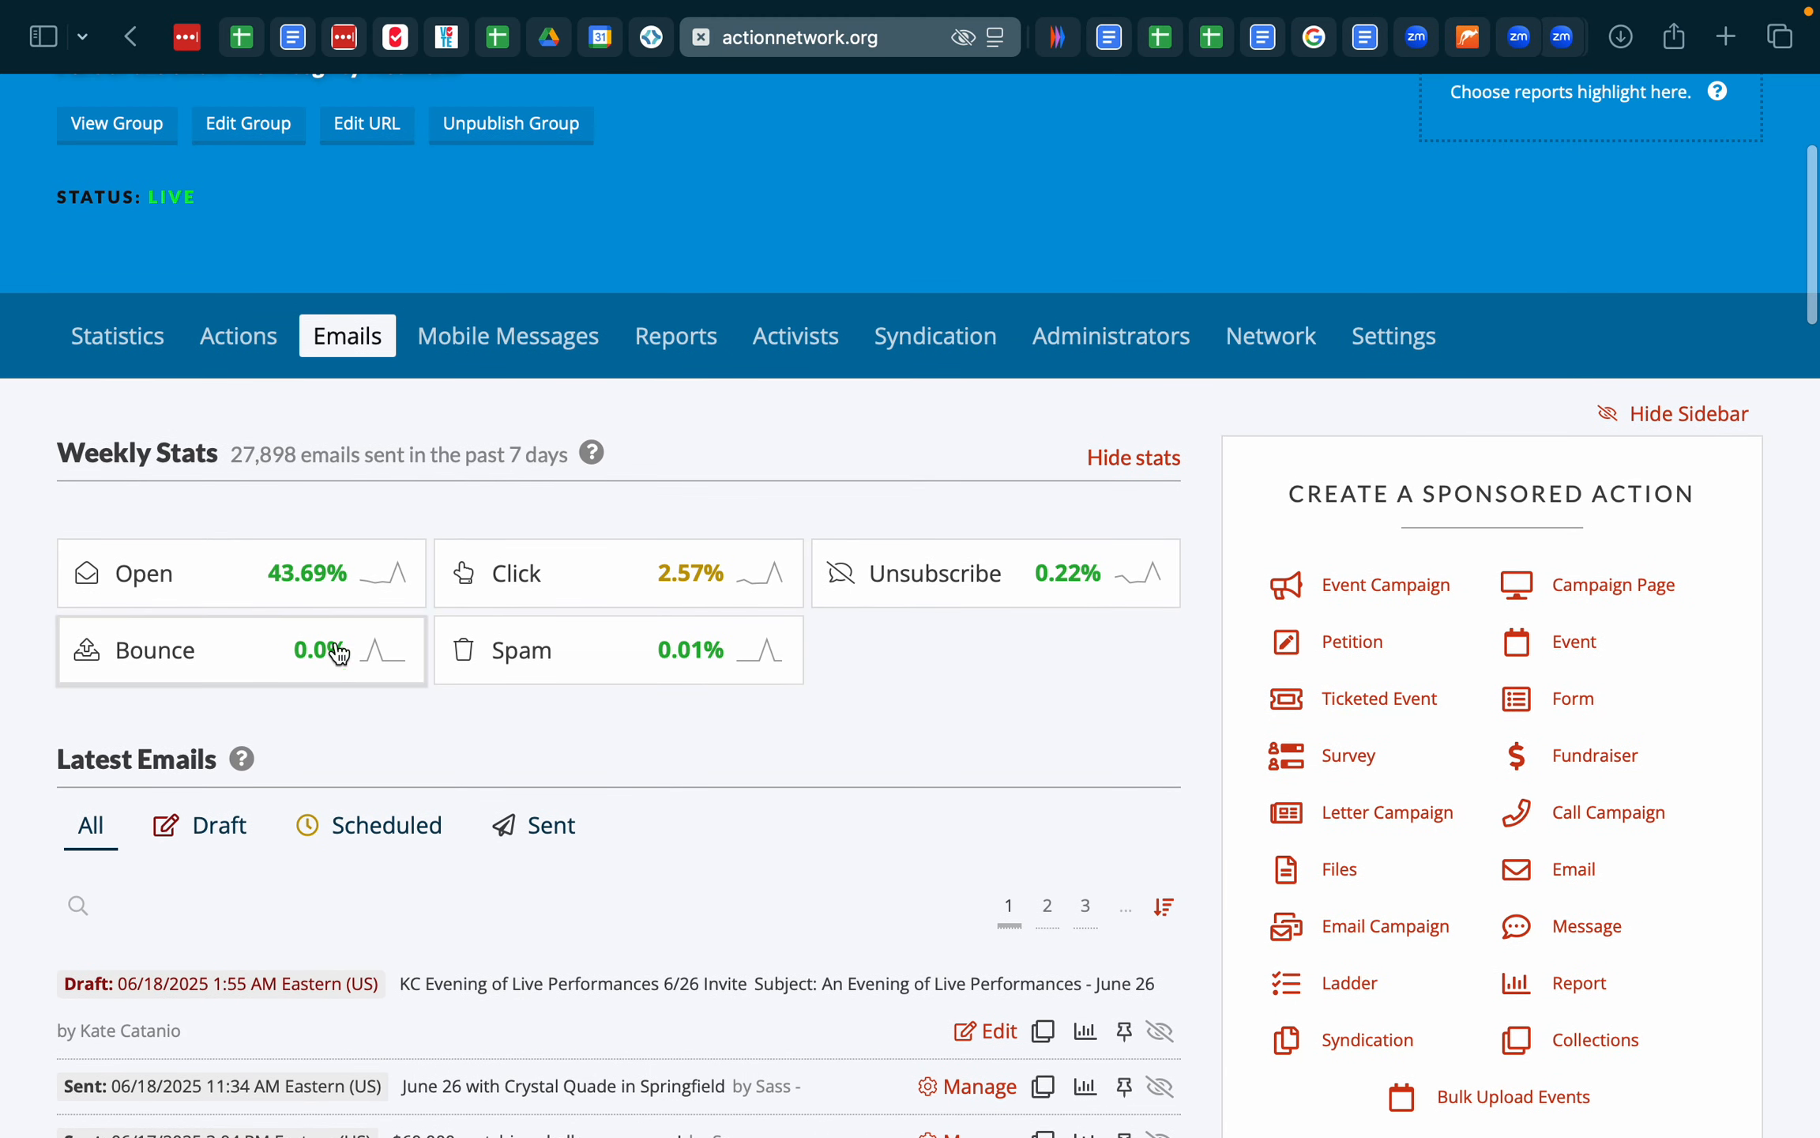
{"action": "left_click", "coordinate": [249, 344]}
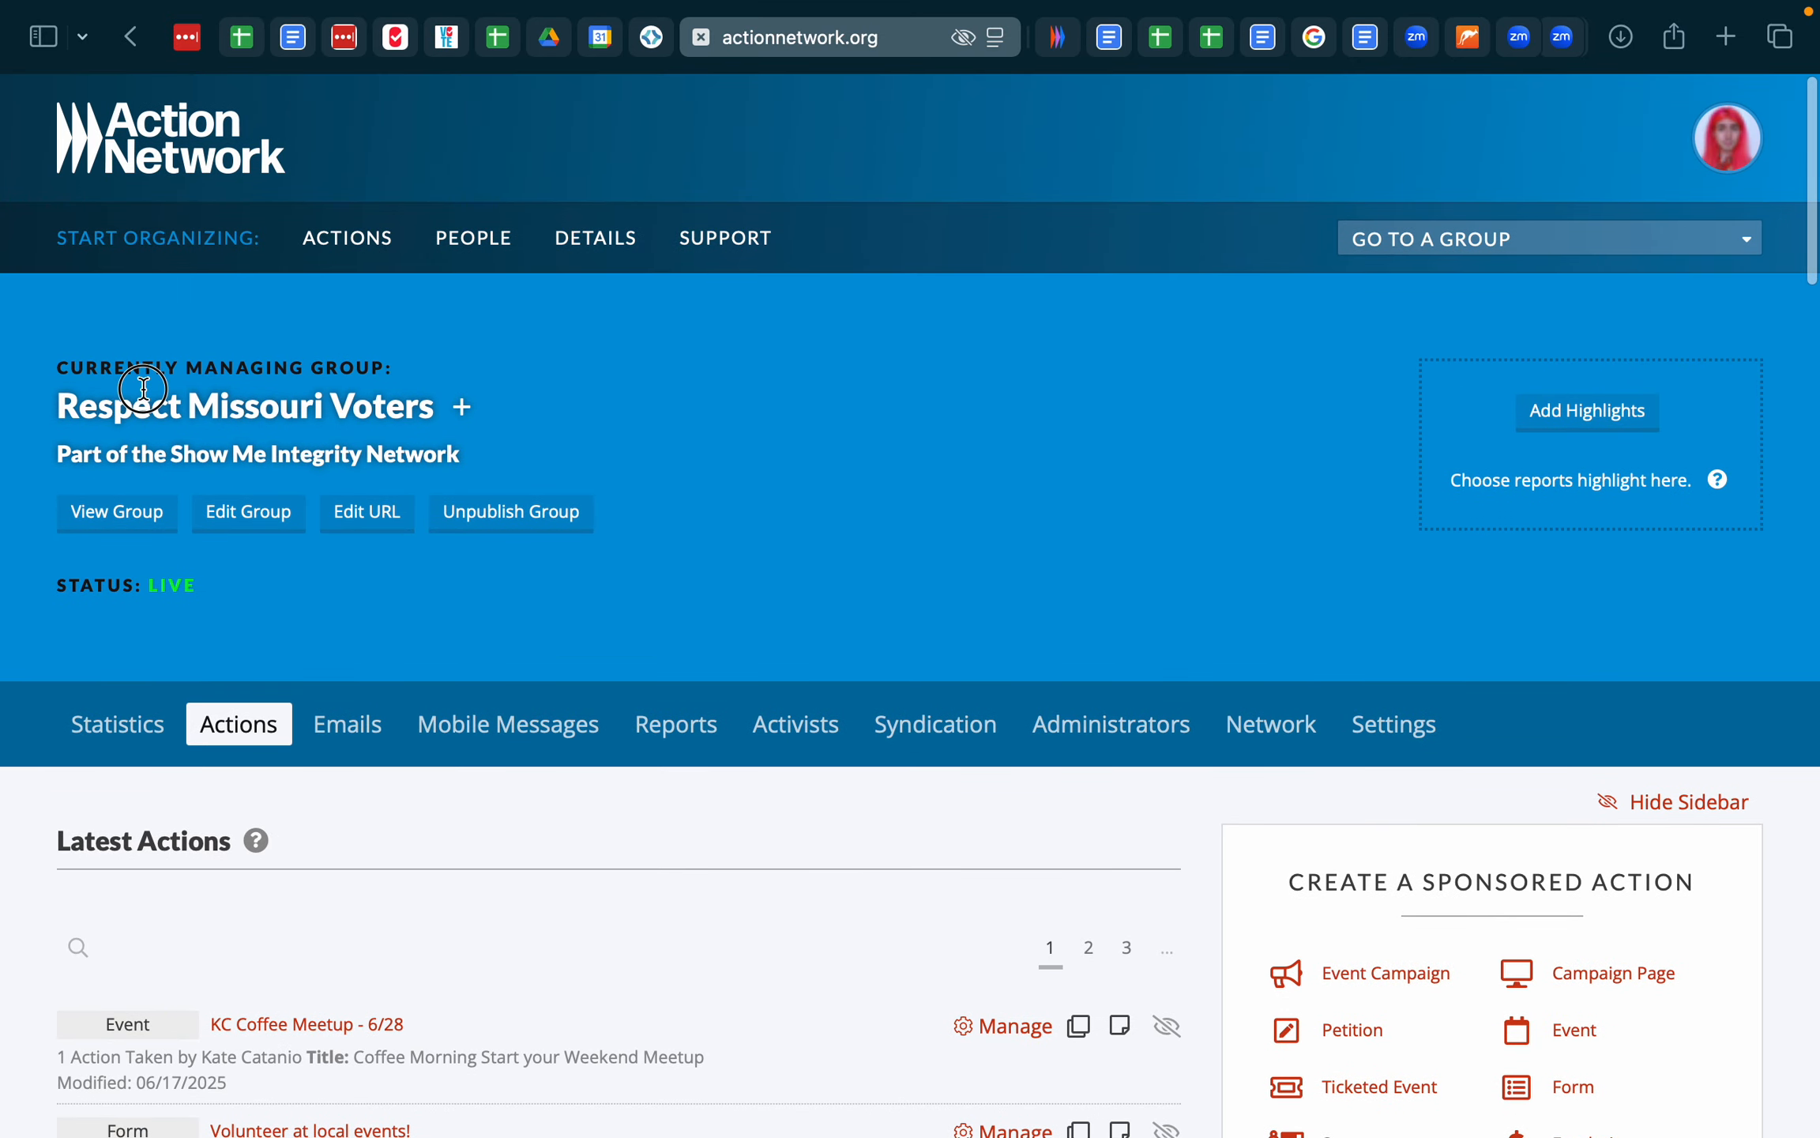
{"action": "left_click_drag", "start_coordinate": [150, 395], "coordinate": [316, 399]}
{"action": "scroll", "coordinate": [280, 545], "scroll_direction": "down", "scroll_amount": 2}
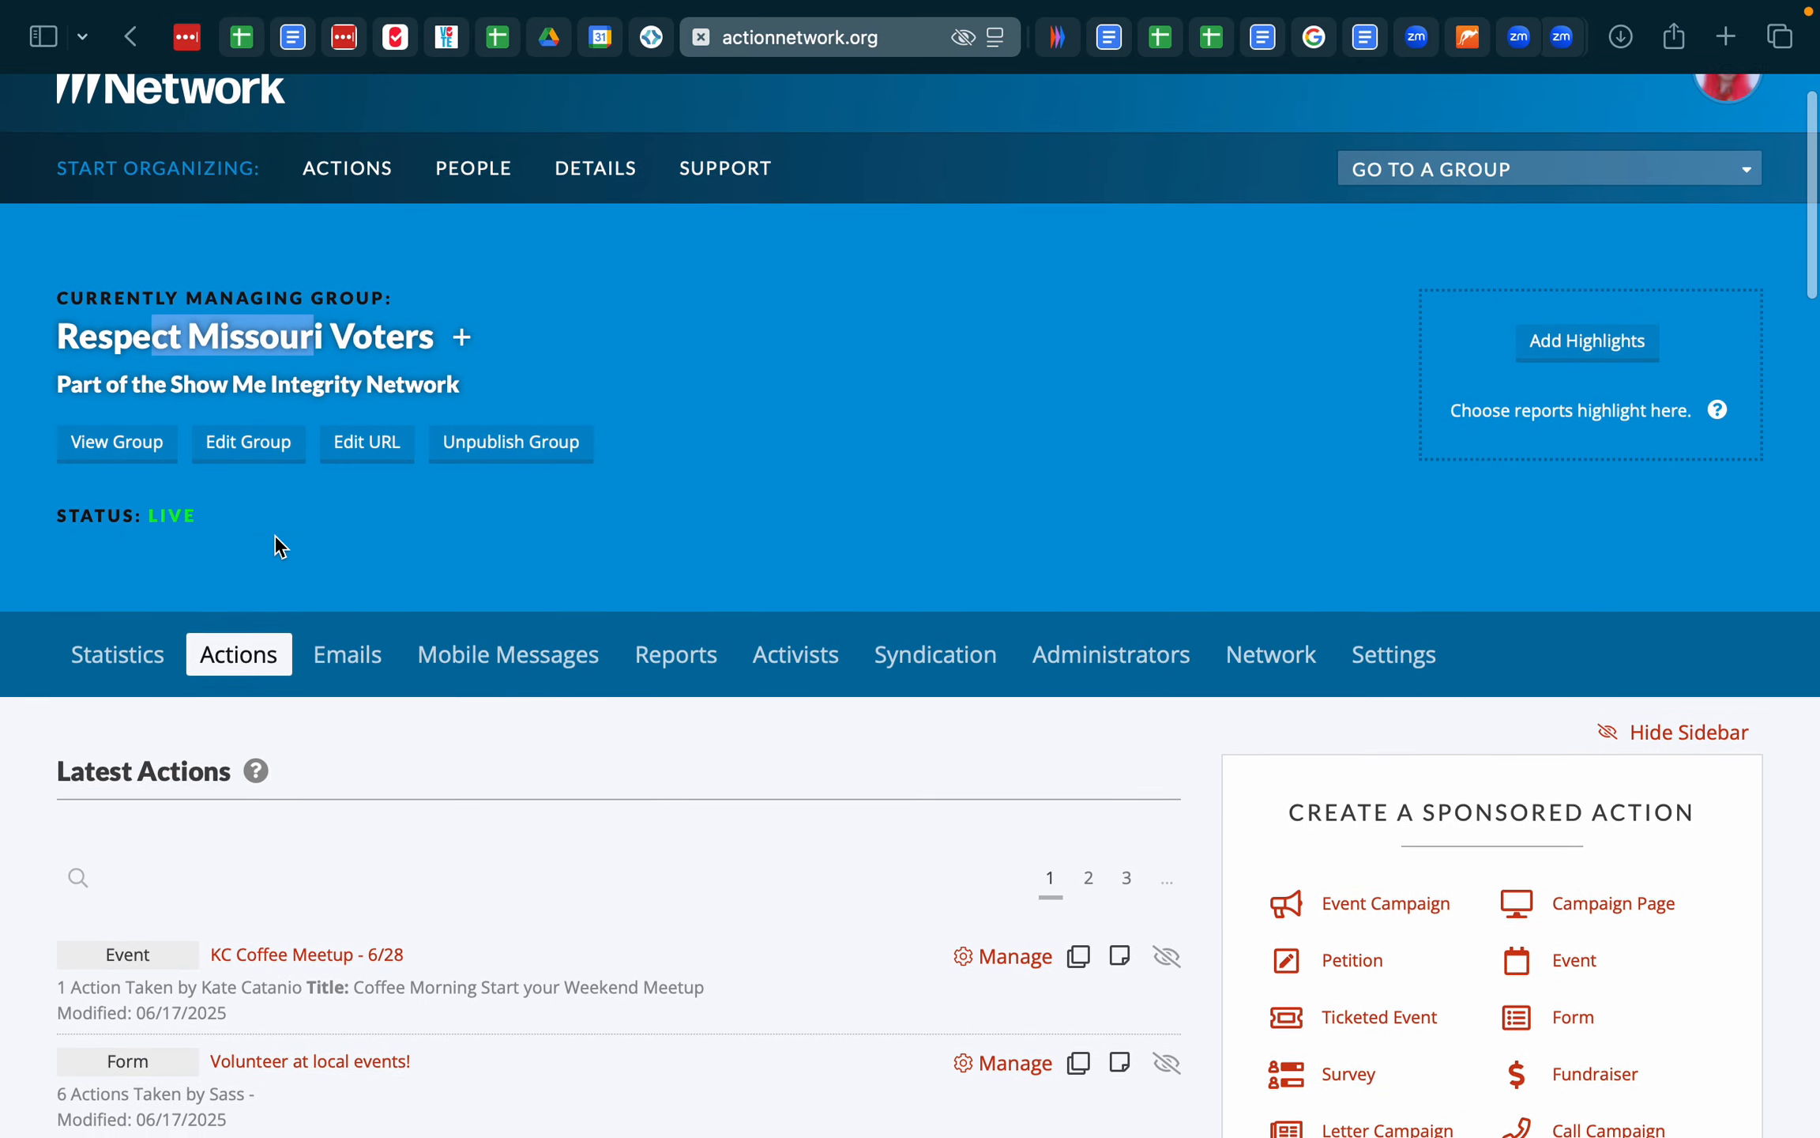
{"action": "scroll", "coordinate": [247, 577], "scroll_direction": "down", "scroll_amount": 7}
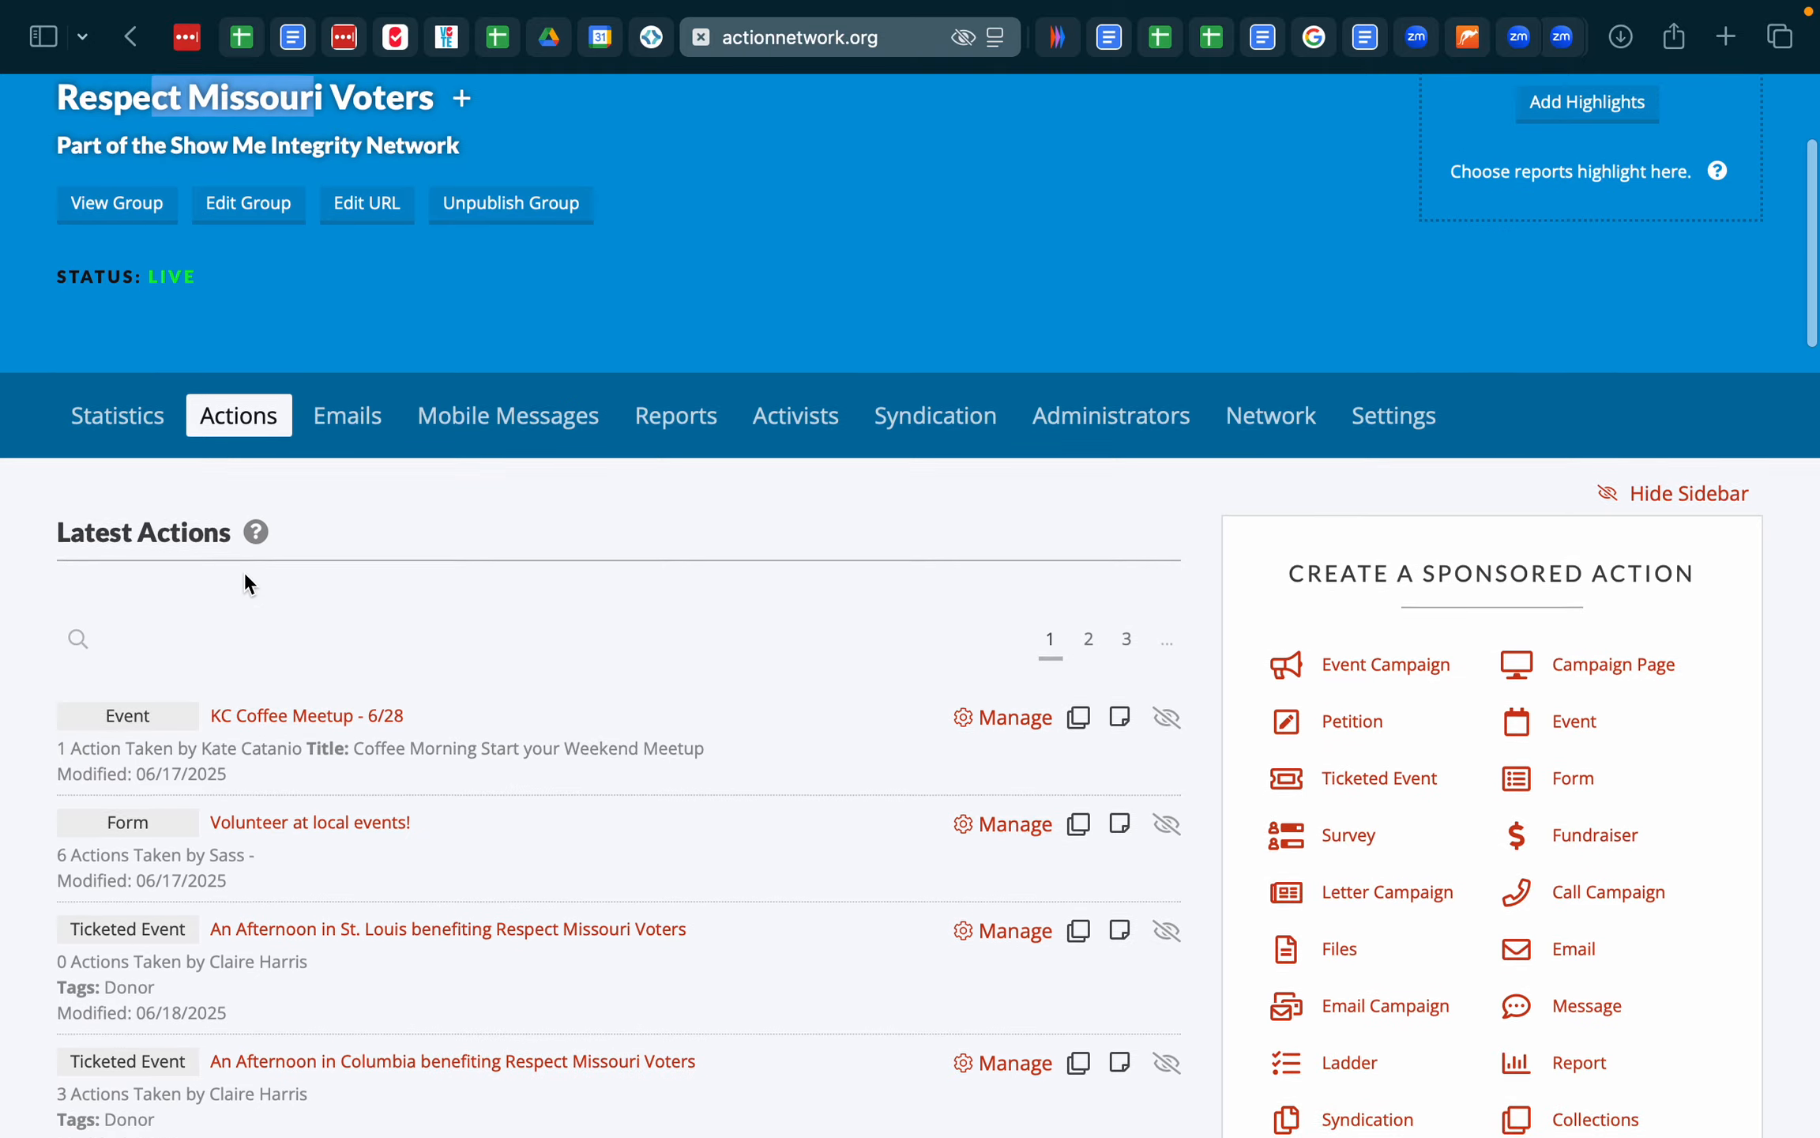
{"action": "scroll", "coordinate": [245, 572], "scroll_direction": "down", "scroll_amount": 3}
{"action": "scroll", "coordinate": [542, 485], "scroll_direction": "down", "scroll_amount": 5}
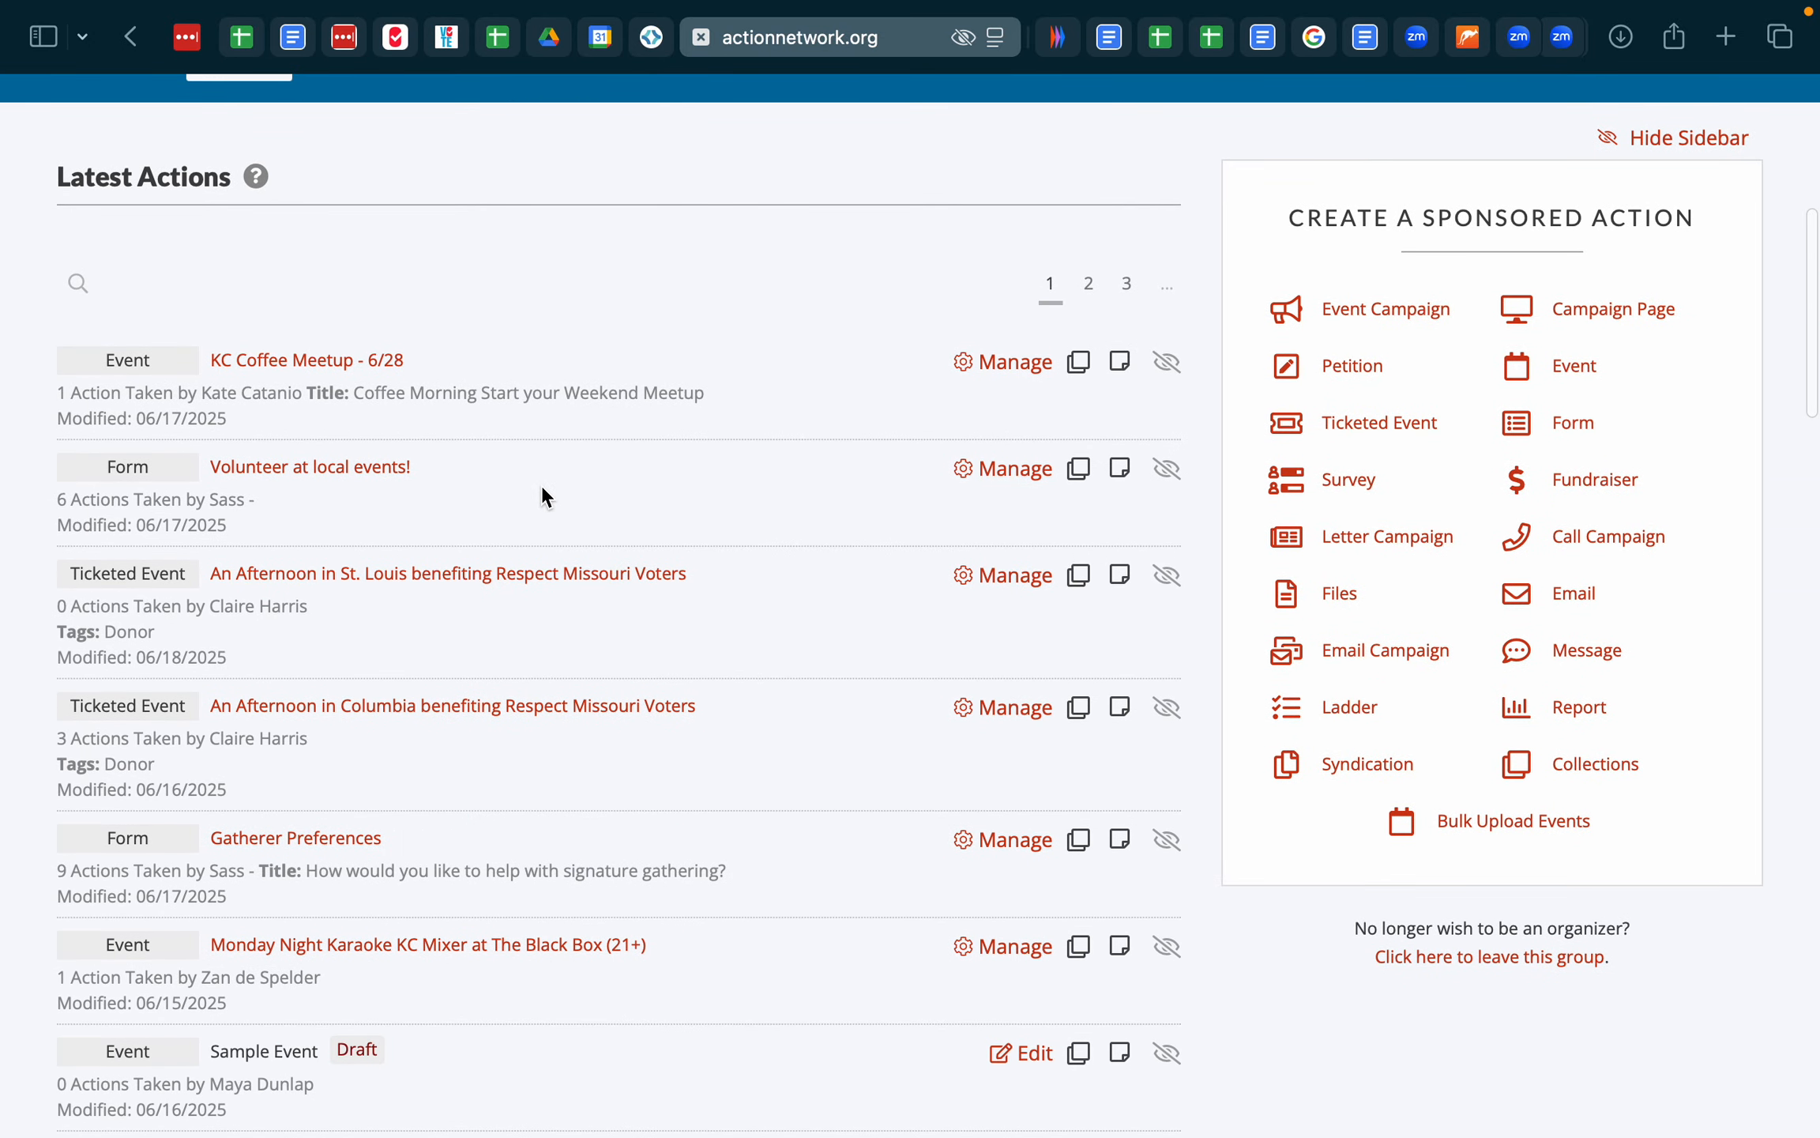
{"action": "scroll", "coordinate": [542, 485], "scroll_direction": "down", "scroll_amount": 4}
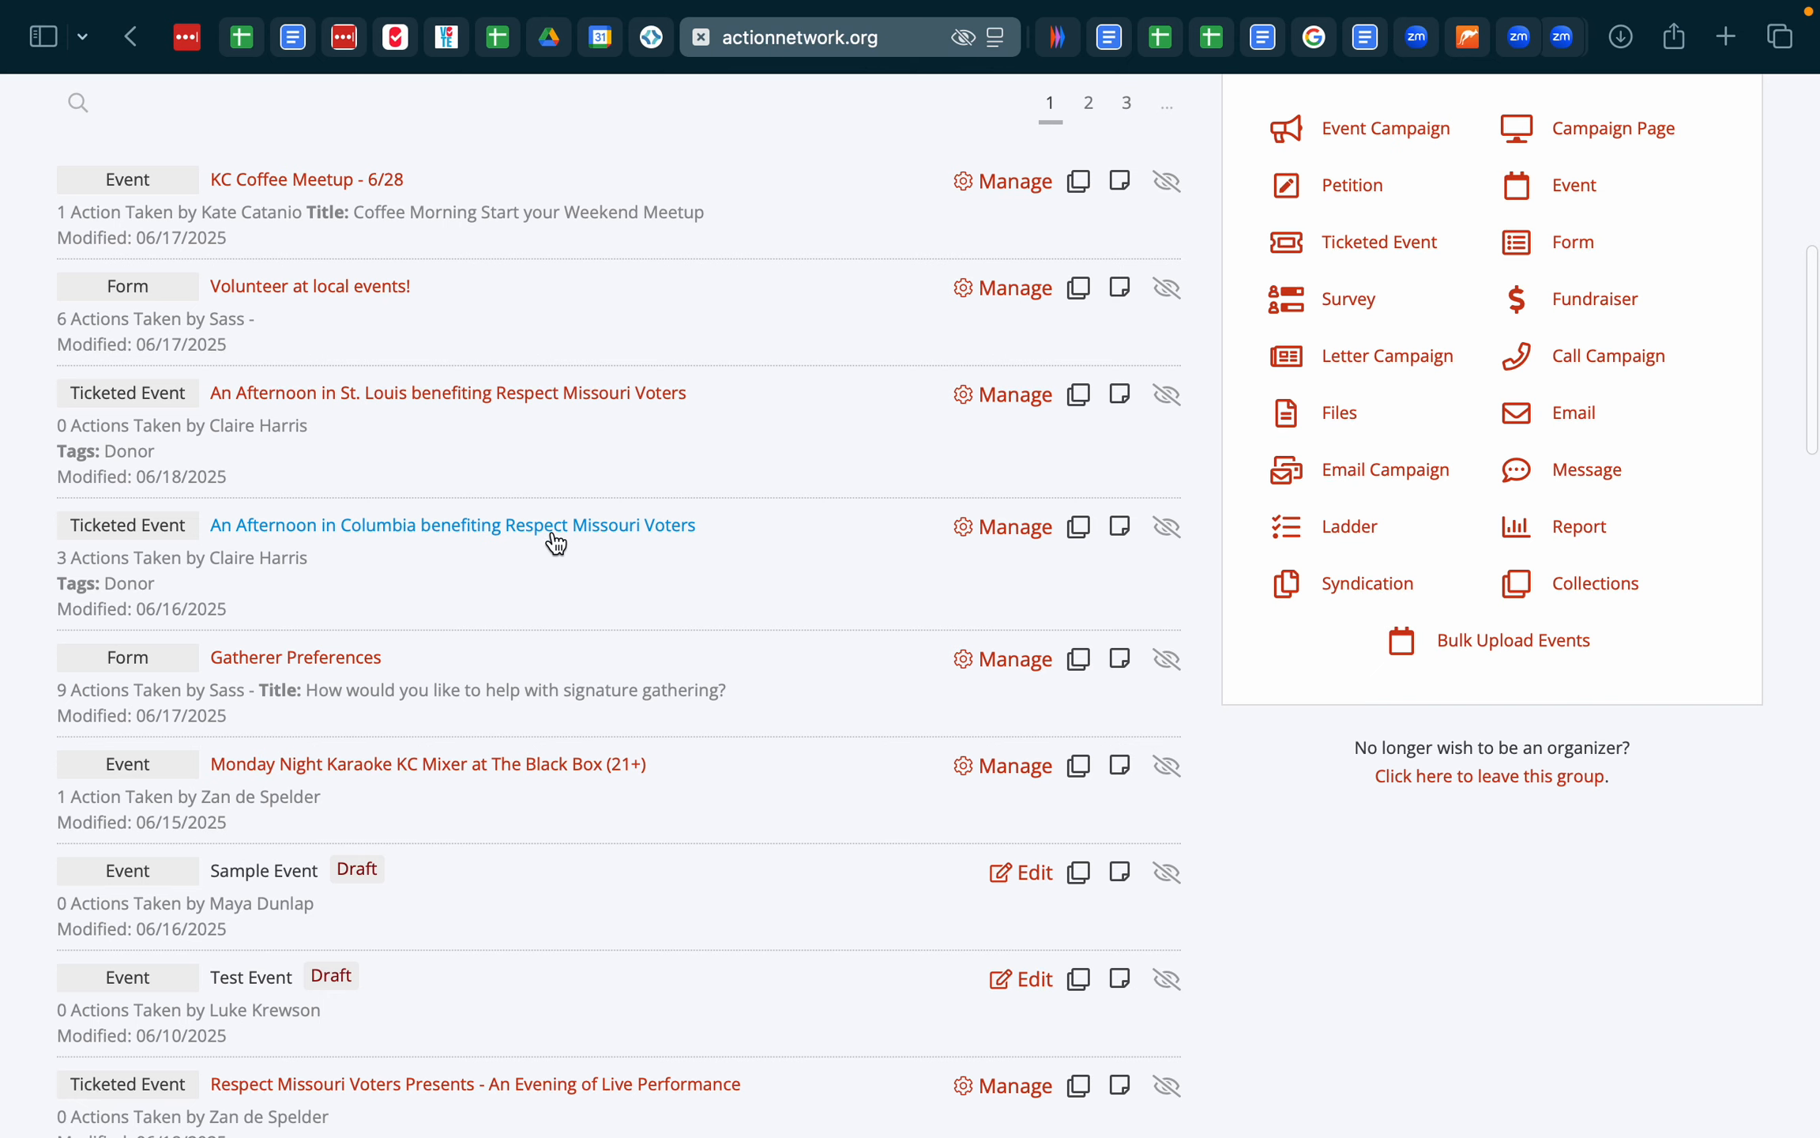
{"action": "left_click", "coordinate": [992, 534]}
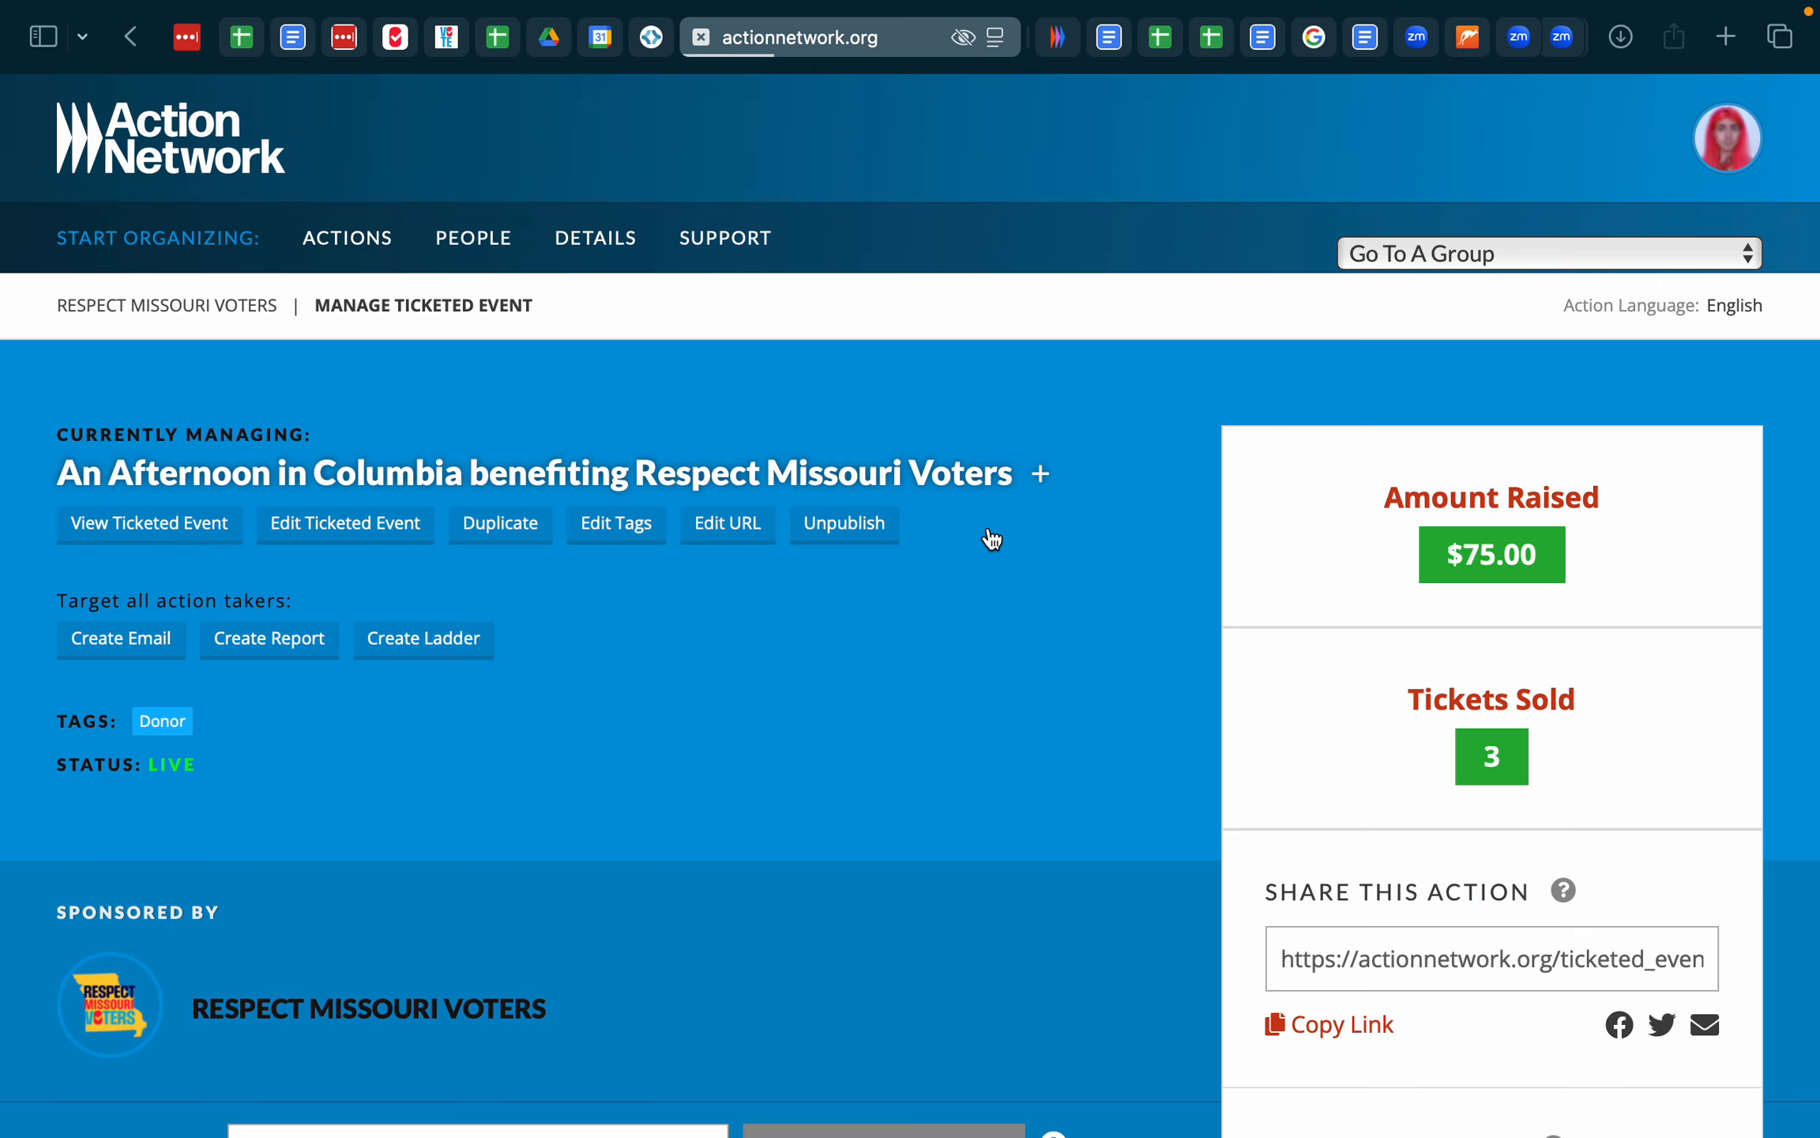
{"action": "left_click", "coordinate": [164, 527]}
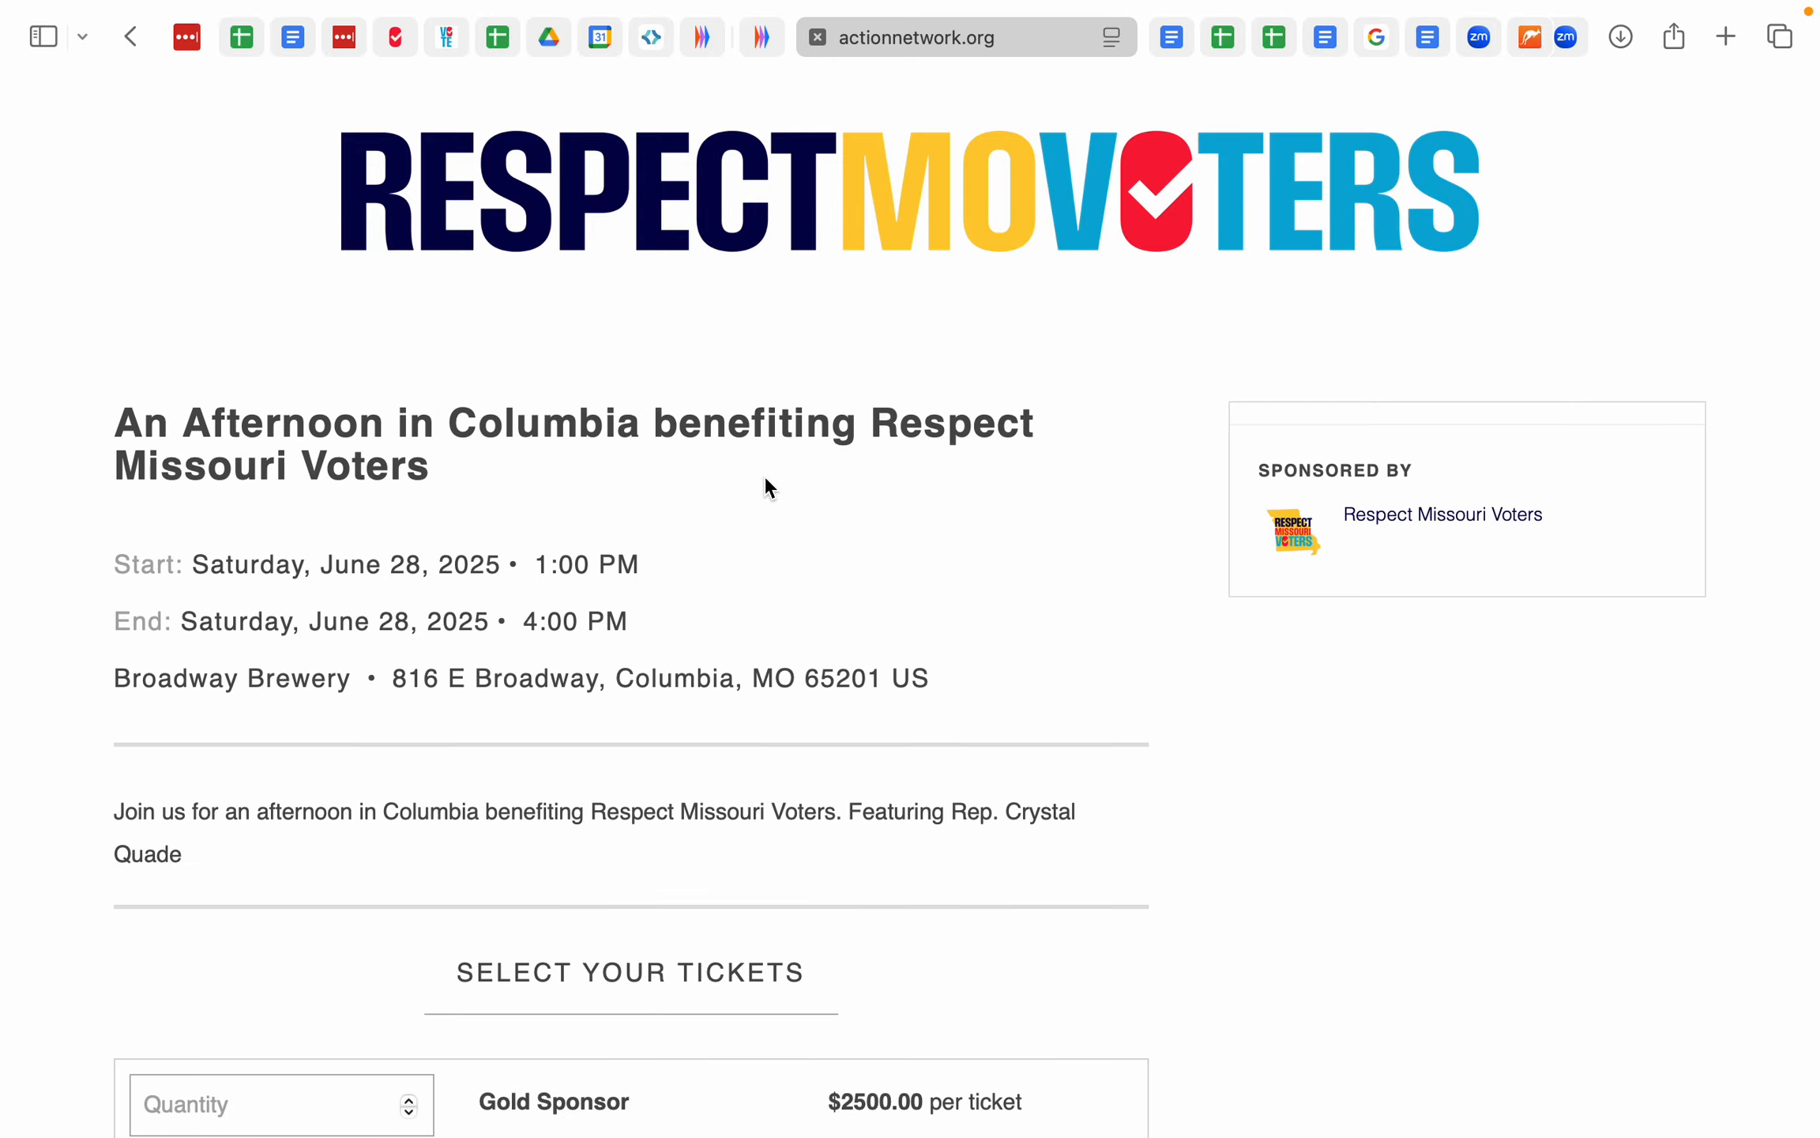
- Tick the mobile messages opt-in in the ticket page's payment section, and clear it again
{"action": "scroll", "coordinate": [771, 489], "scroll_direction": "down", "scroll_amount": 15}
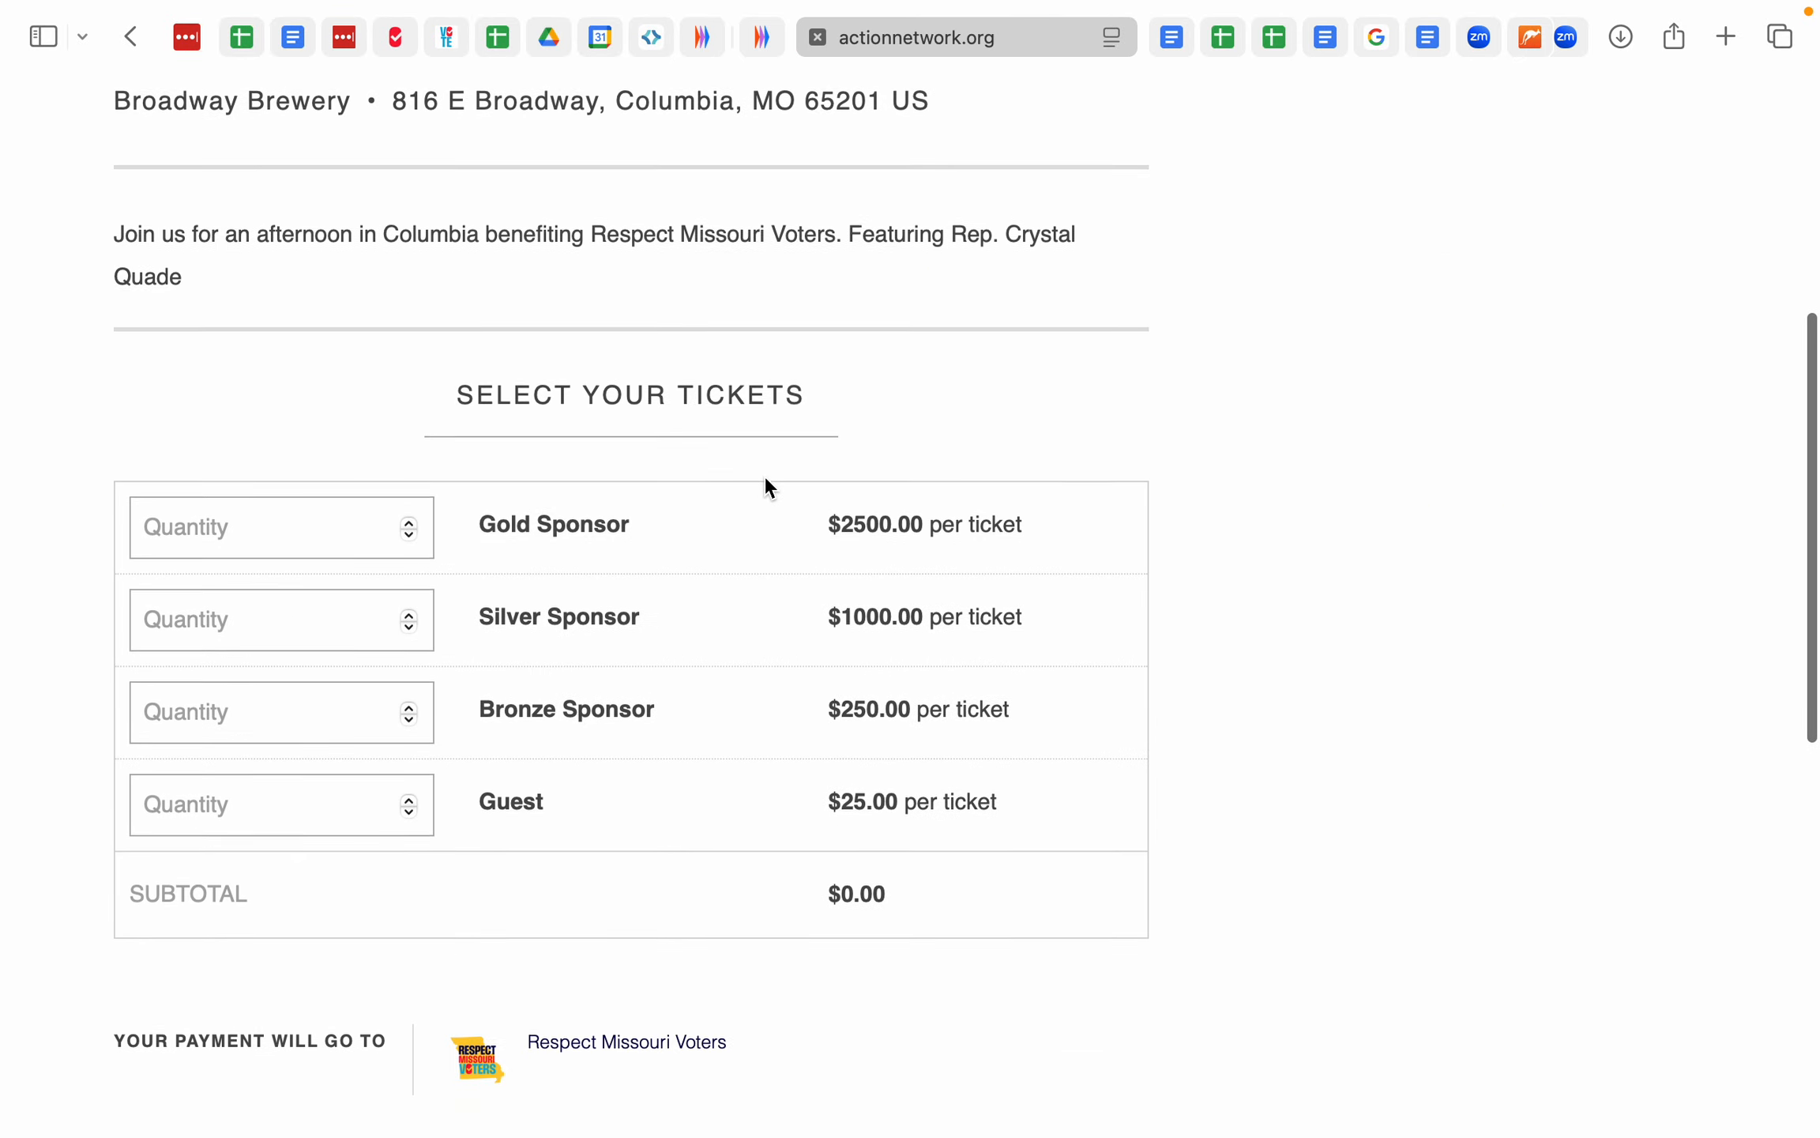
{"action": "scroll", "coordinate": [770, 488], "scroll_direction": "down", "scroll_amount": 4}
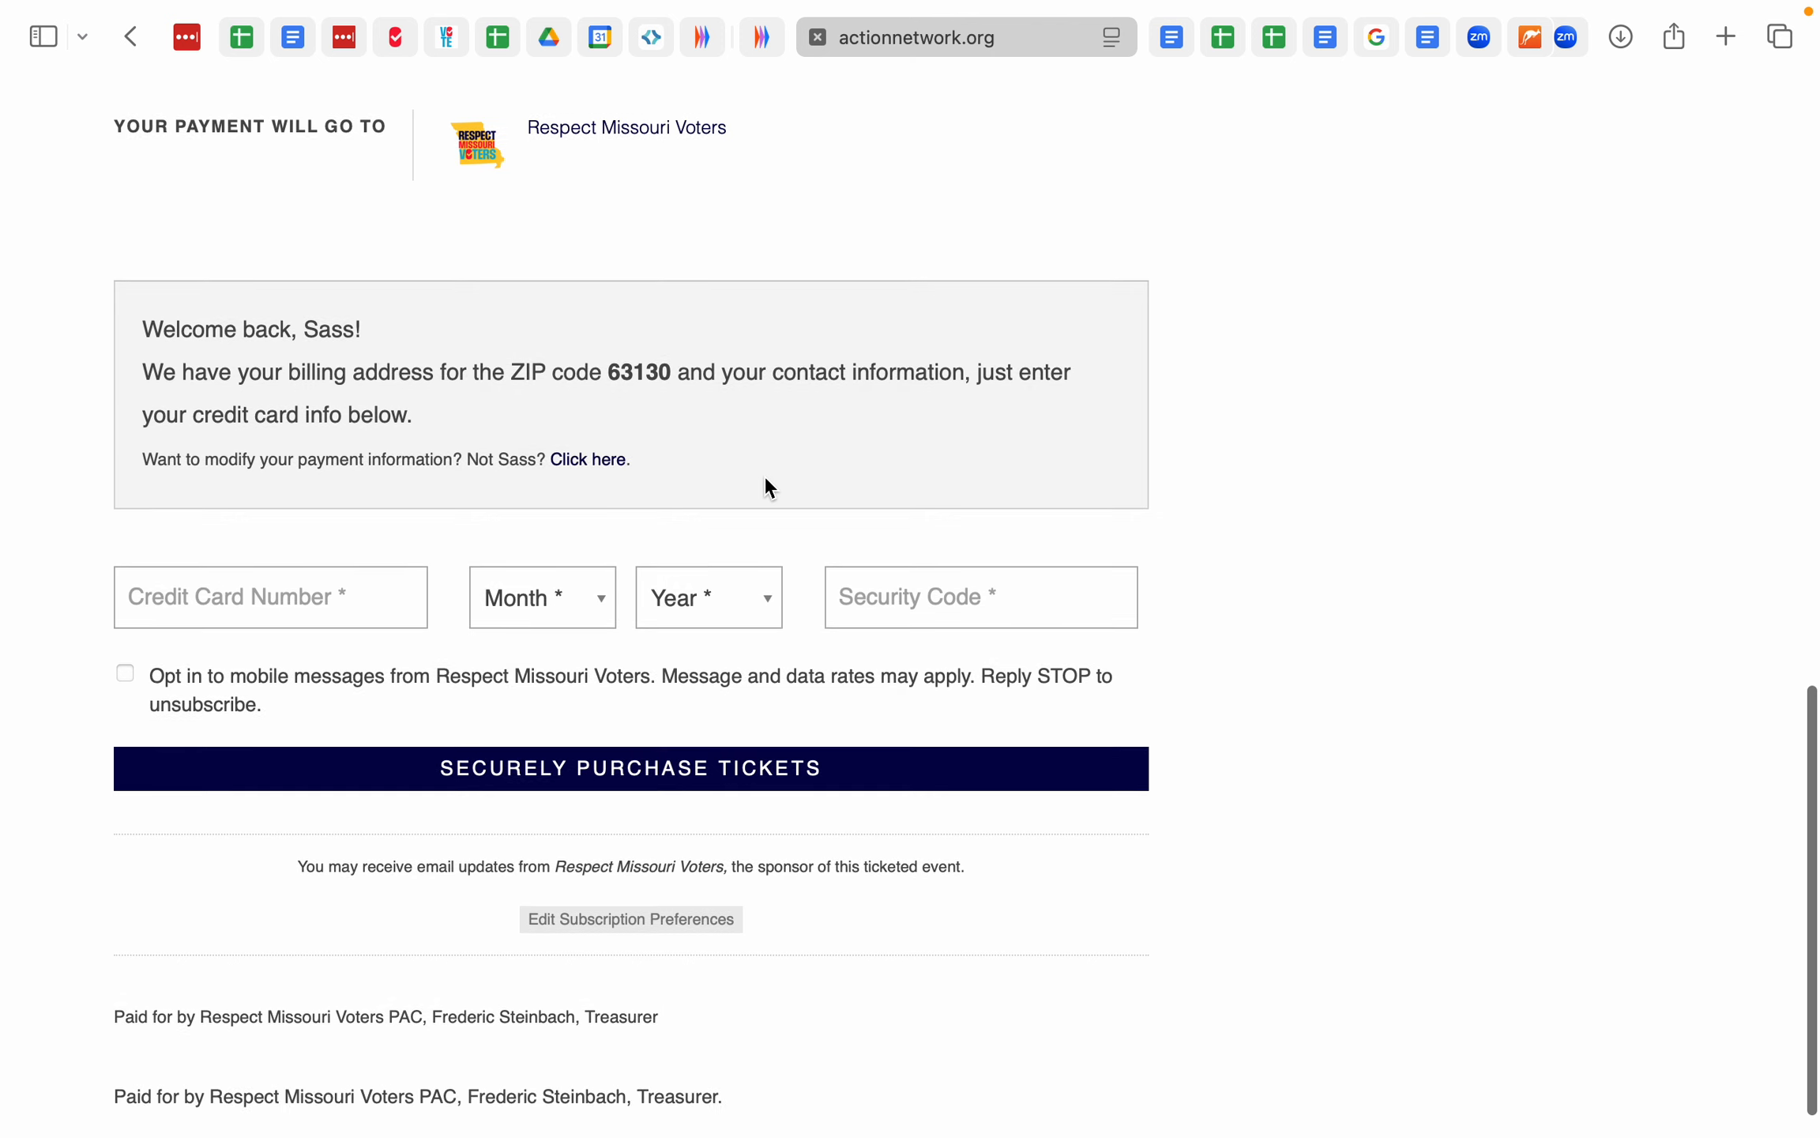
{"action": "left_click_drag", "start_coordinate": [153, 670], "coordinate": [437, 690]}
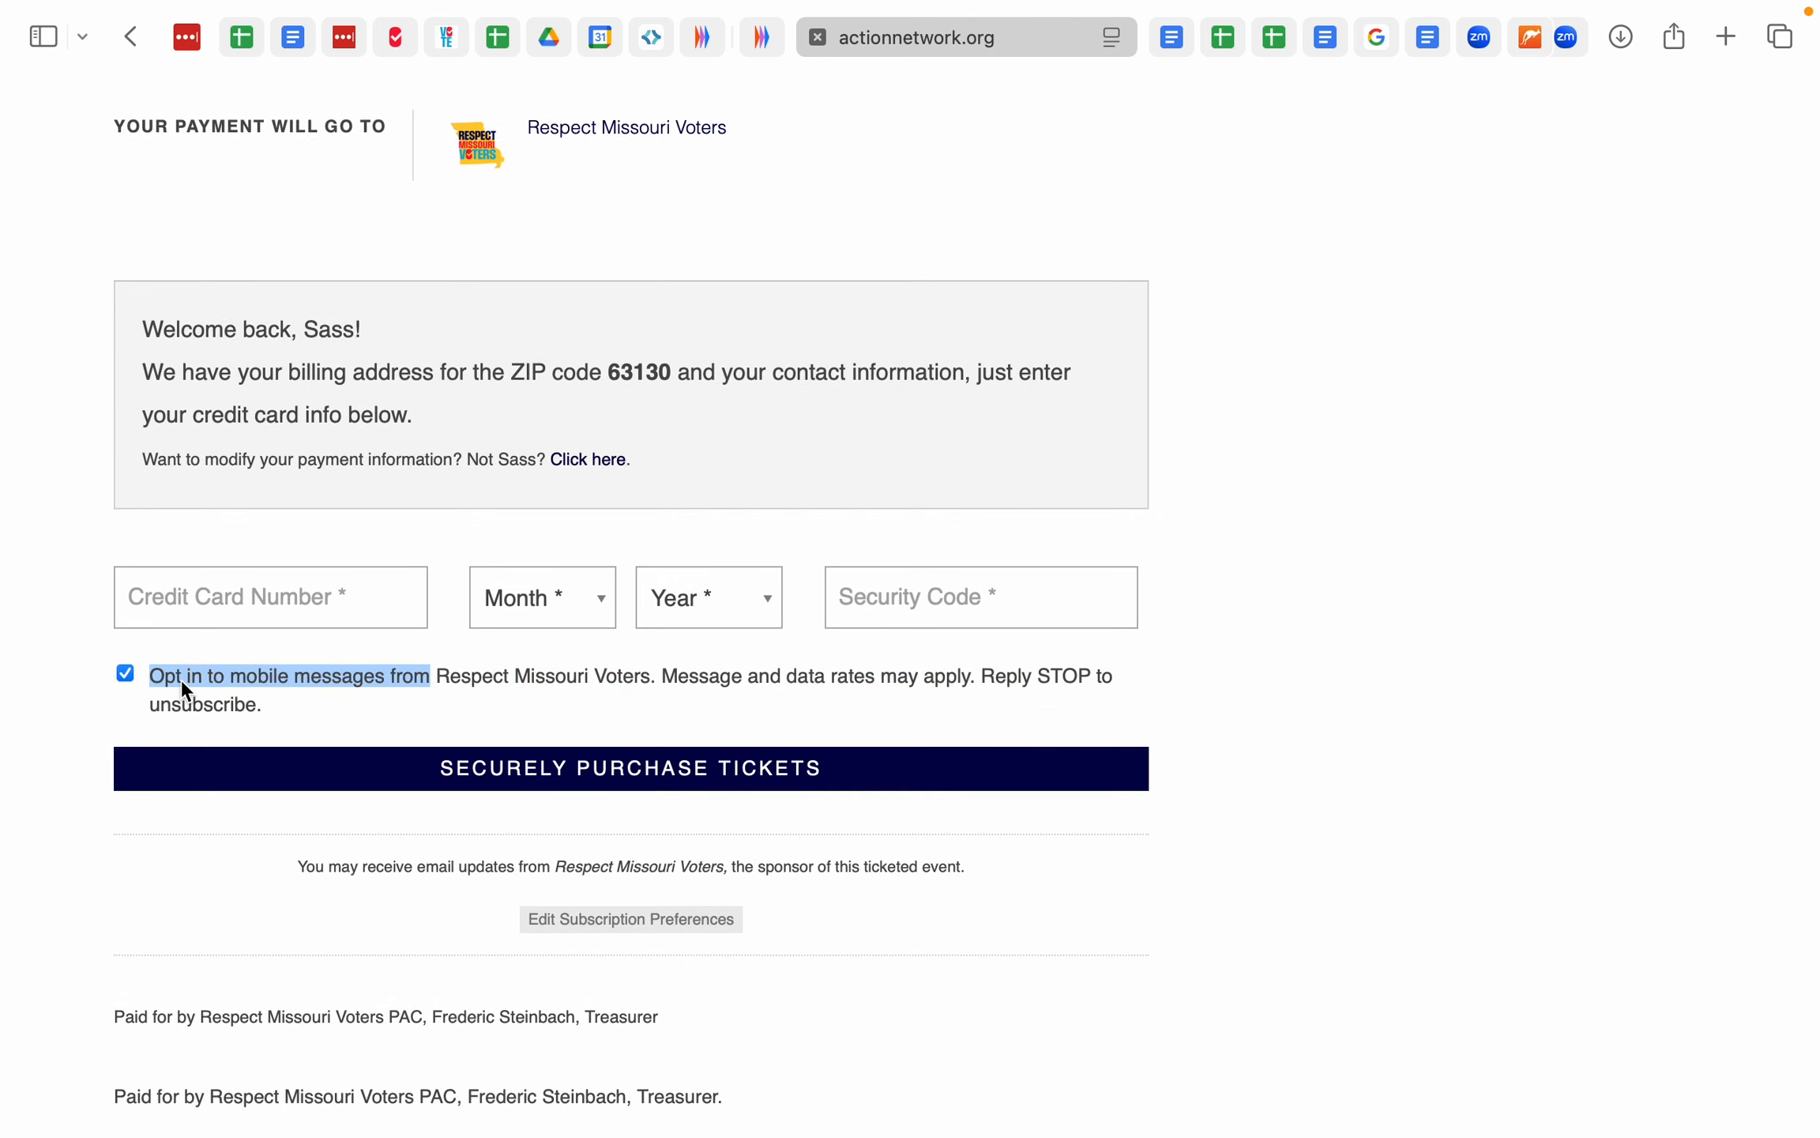
{"action": "left_click", "coordinate": [158, 681]}
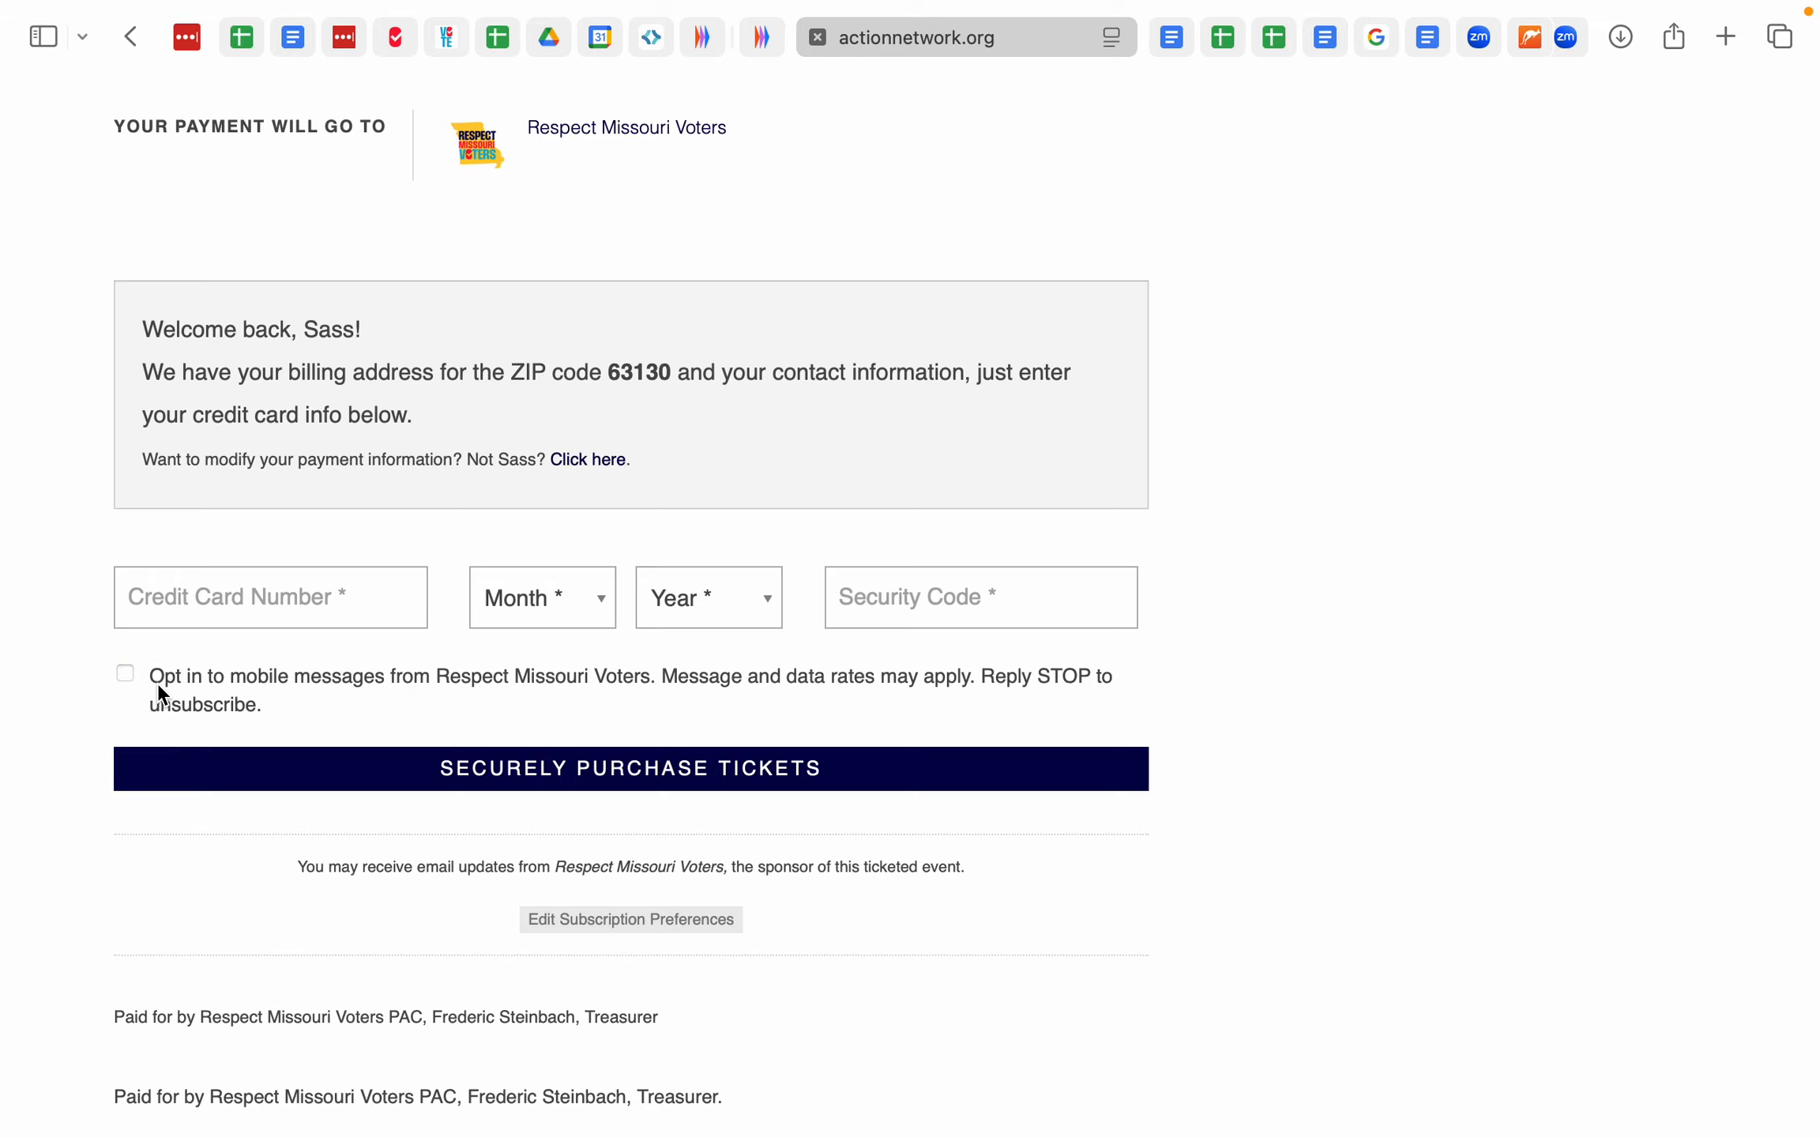
- Replace the trailing slash of the event page's URL with "?mobile_group_subscription=true" and load the page
{"action": "left_click", "coordinate": [951, 46]}
{"action": "key", "text": "Right"}
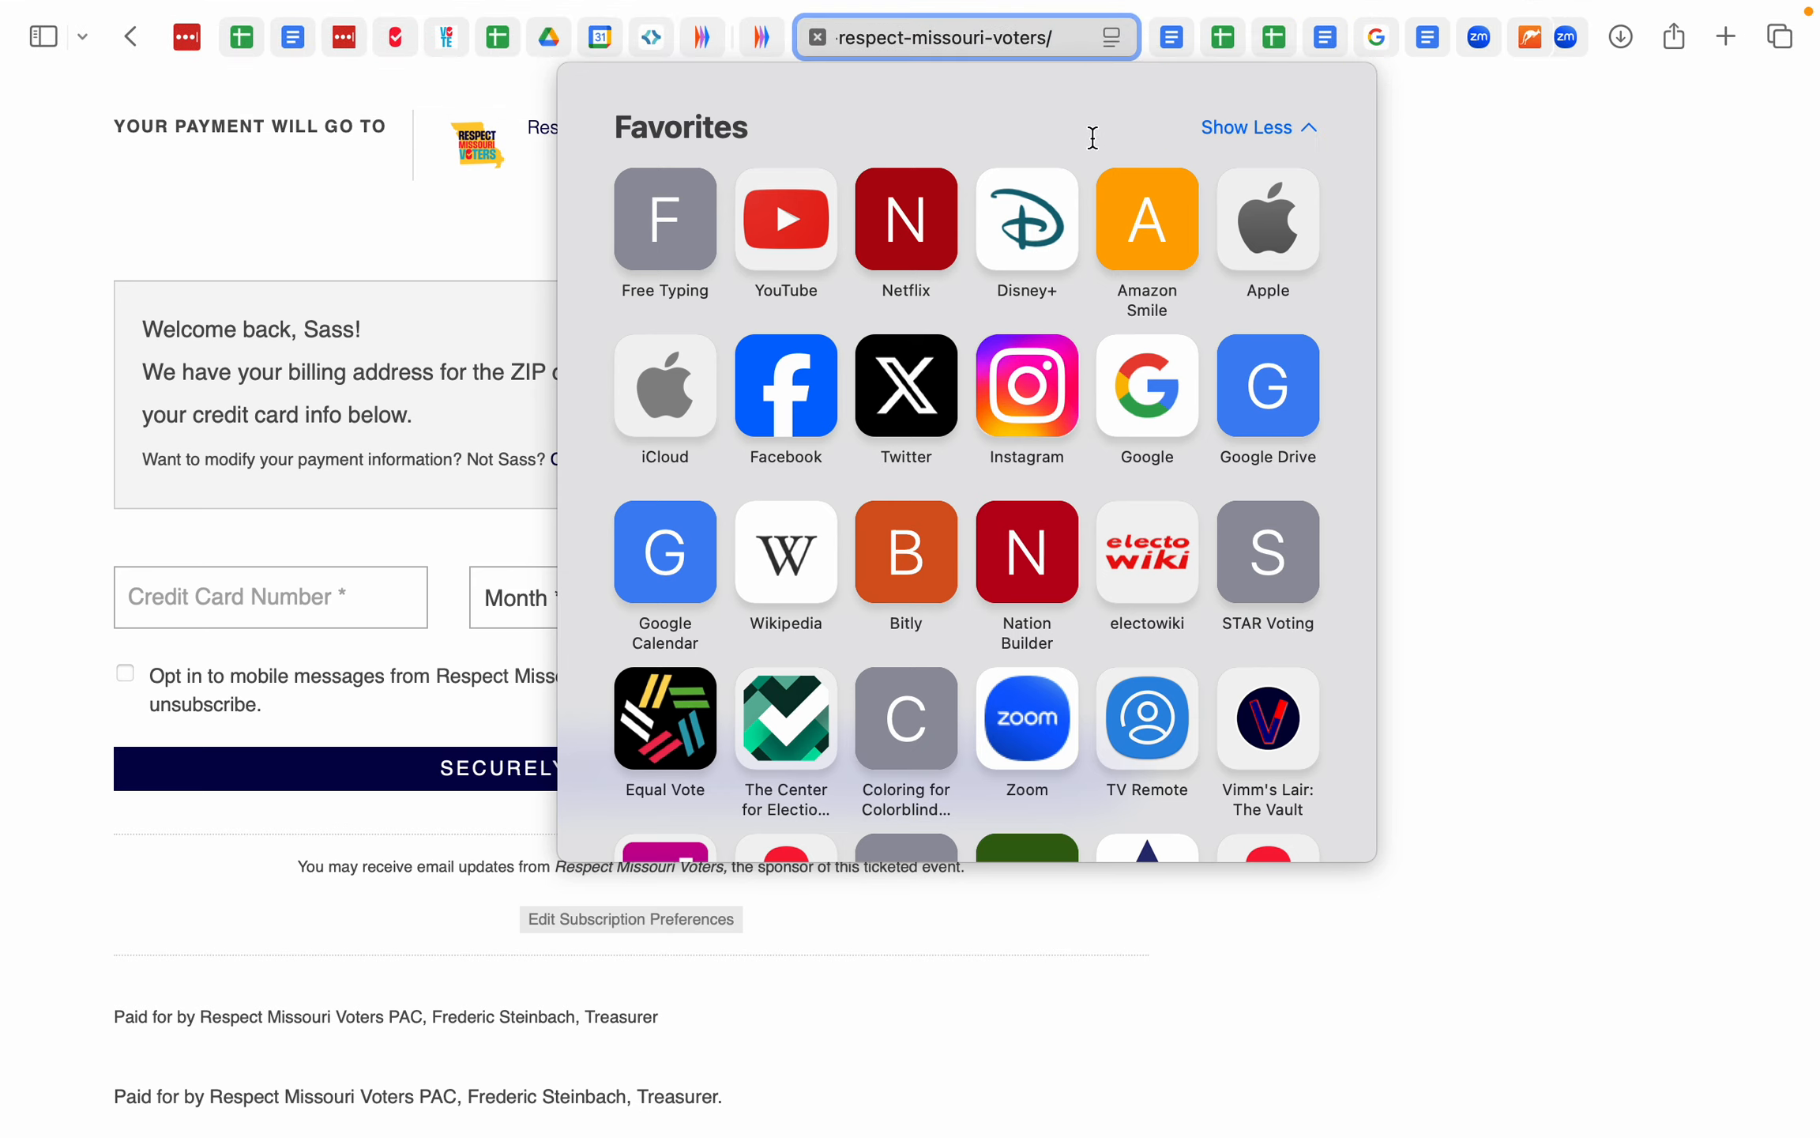
{"action": "key", "text": "BackSpace"}
{"action": "type", "text": "?"}
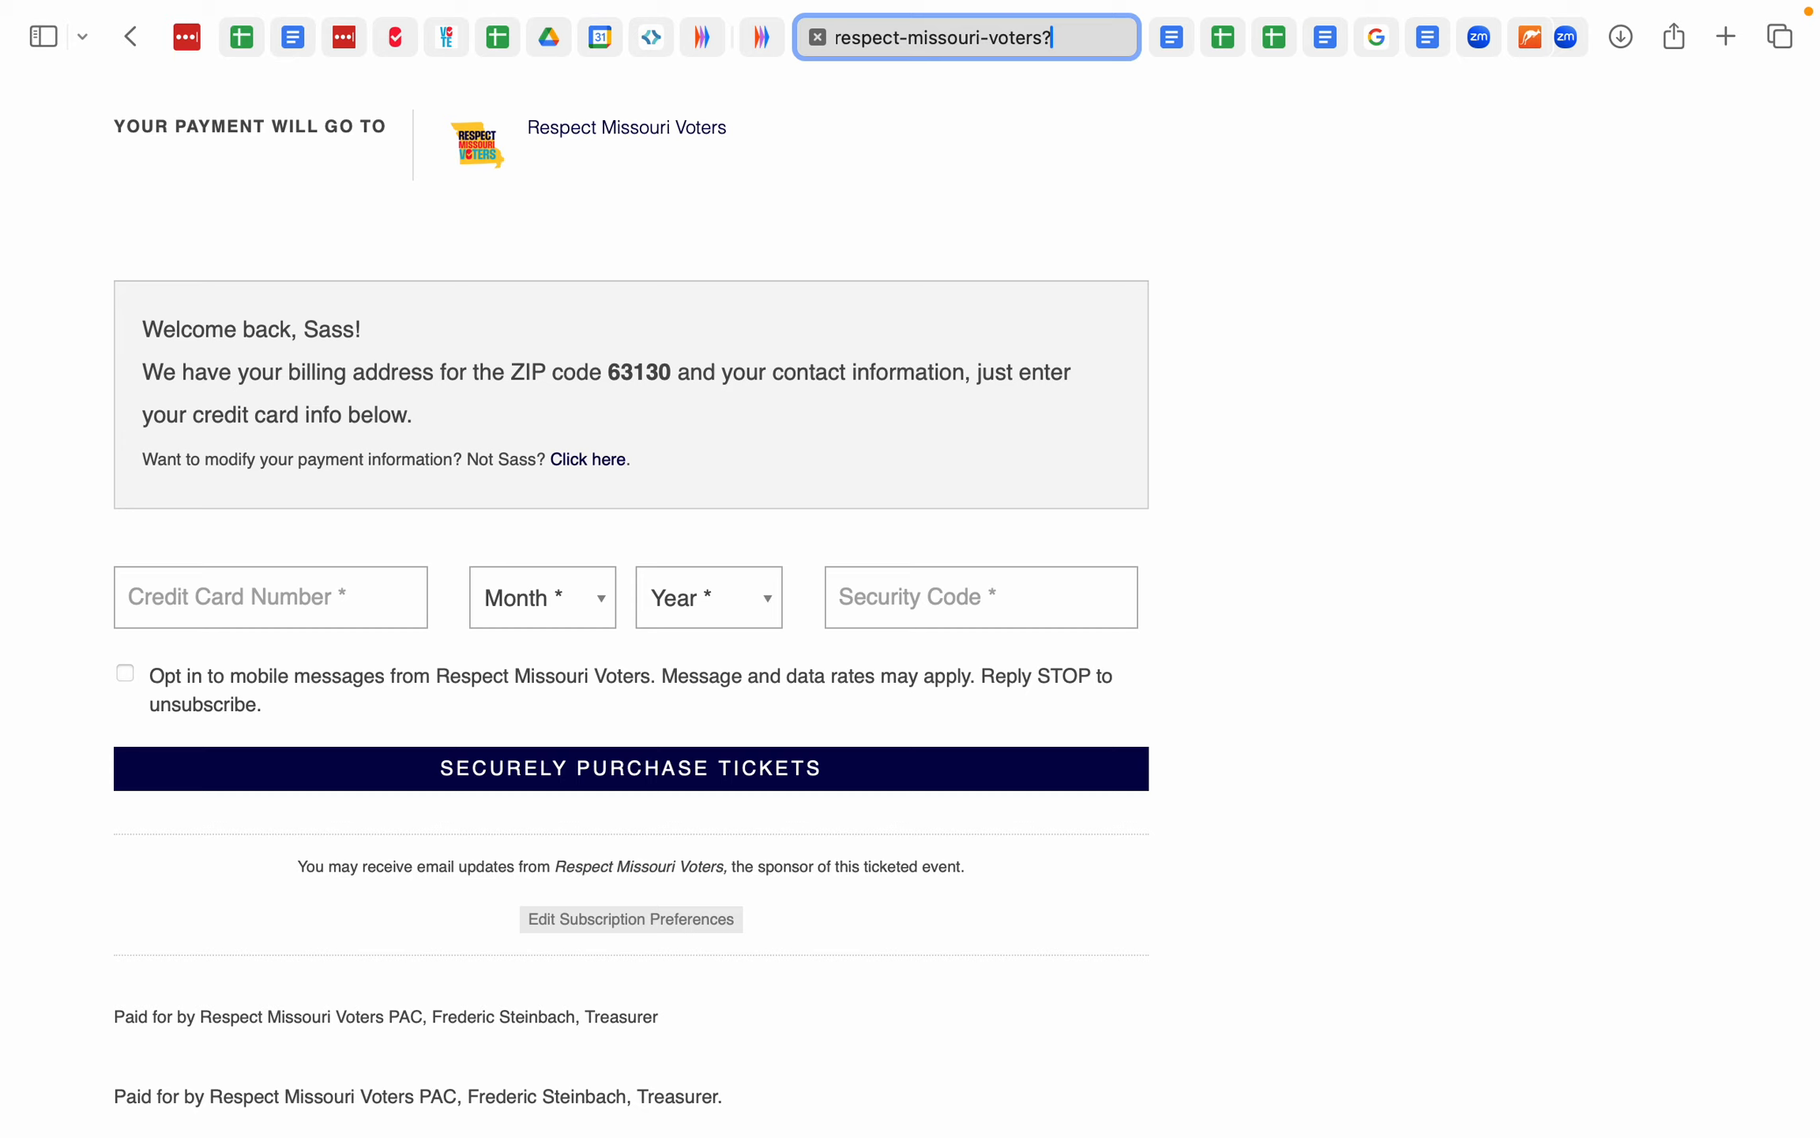
{"action": "type", "text": "m"}
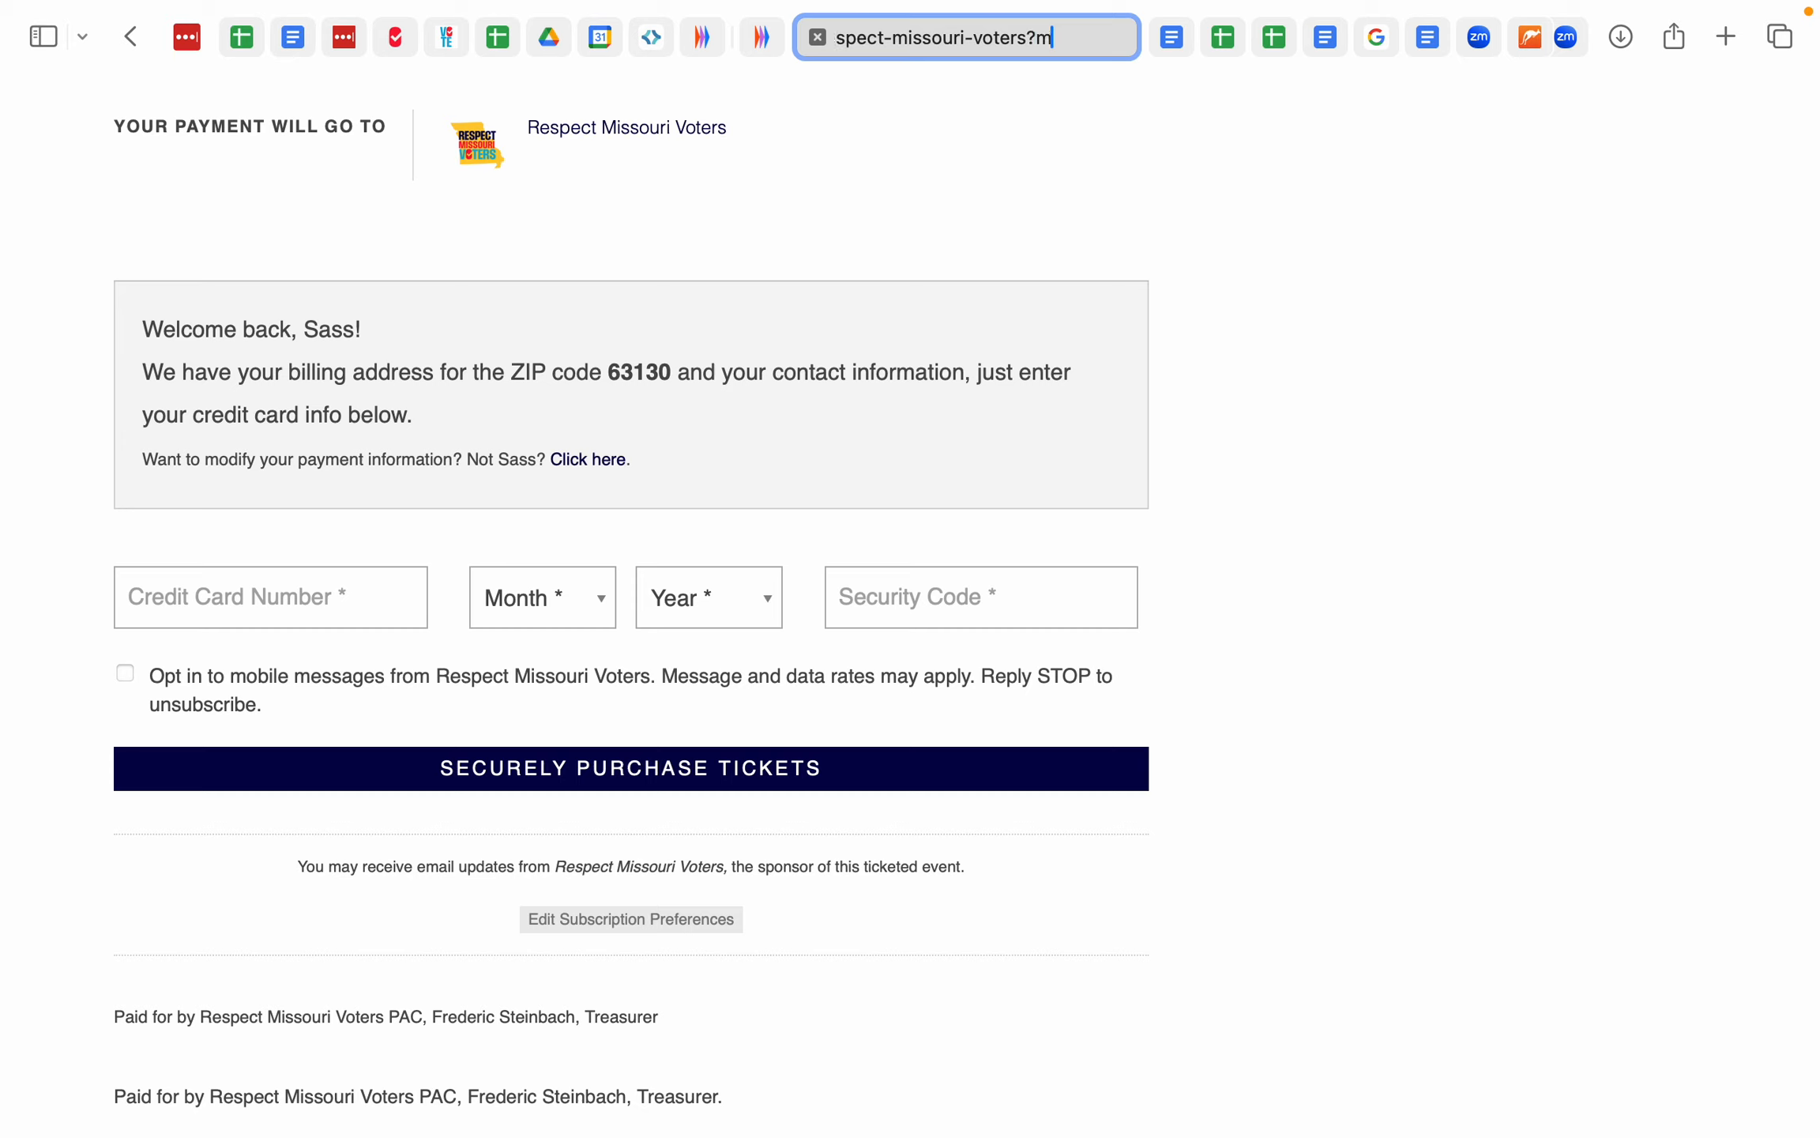
{"action": "type", "text": "obile_"}
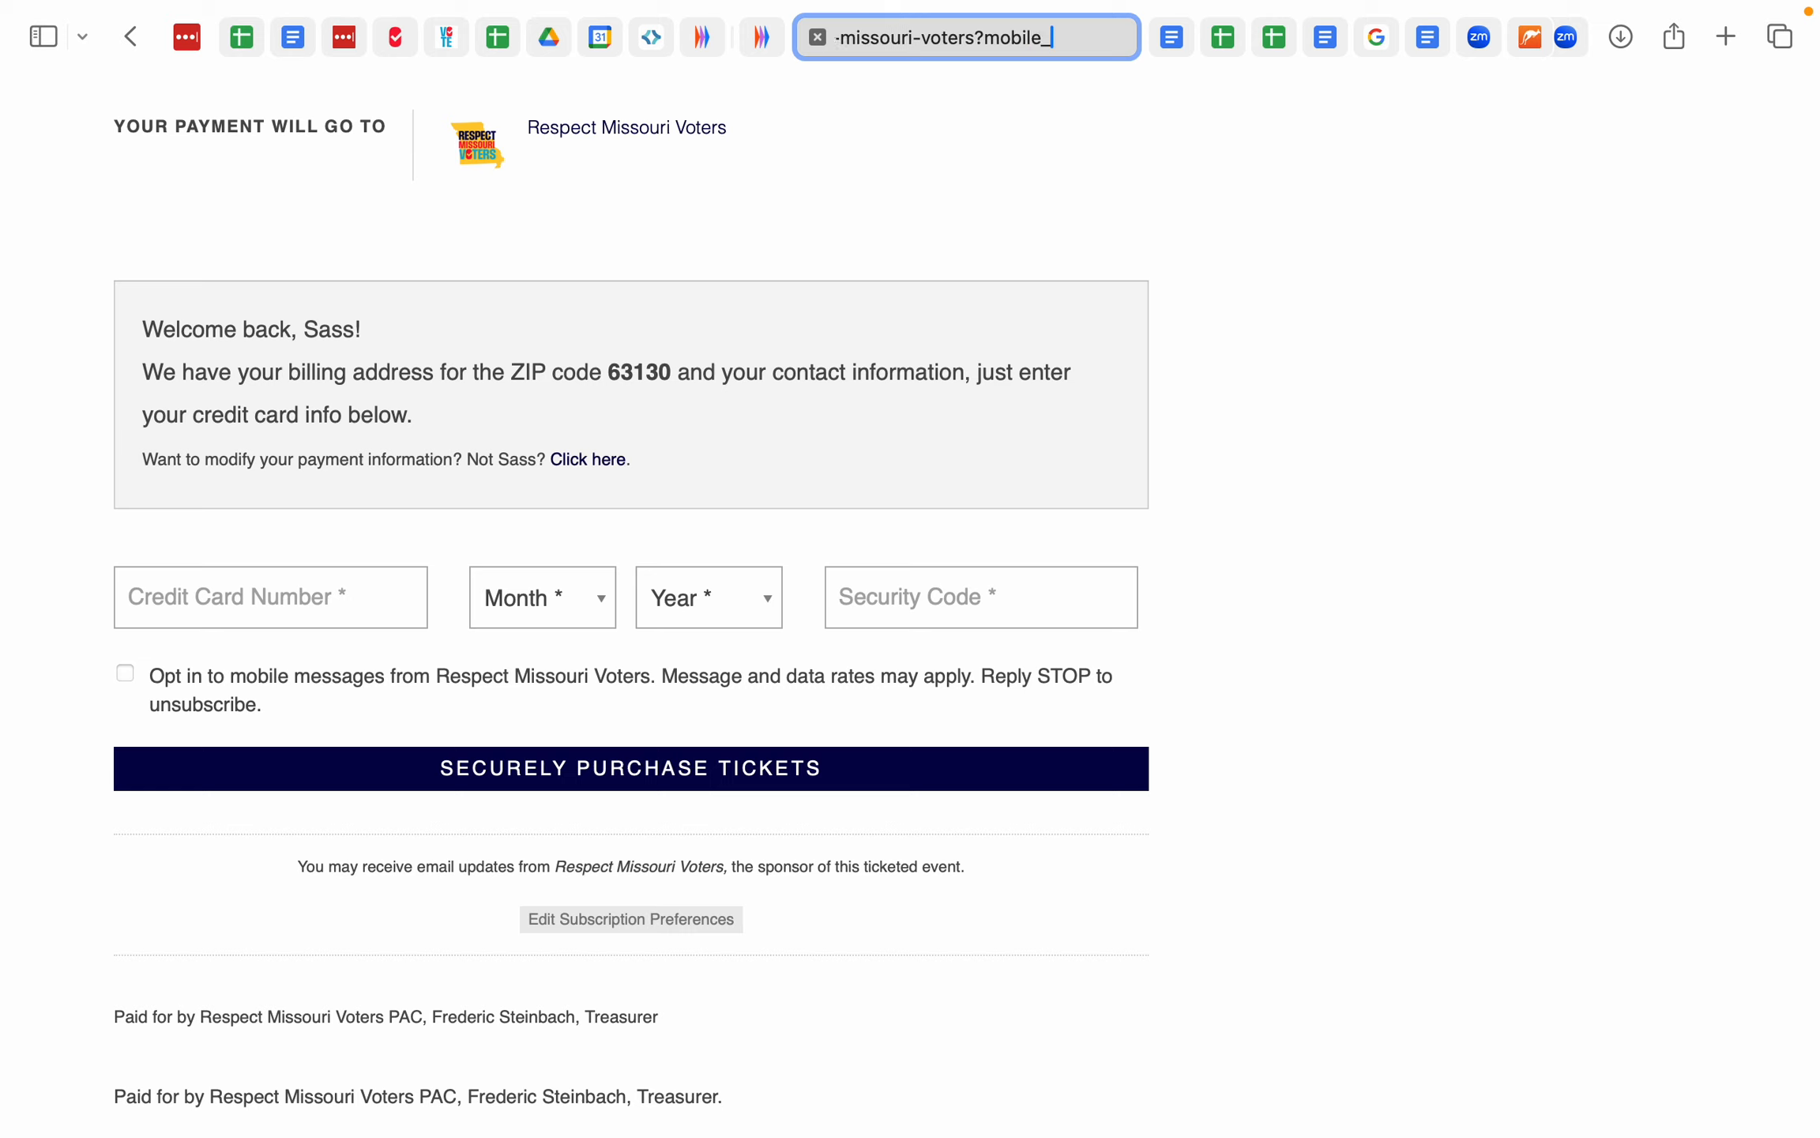
{"action": "type", "text": "group"}
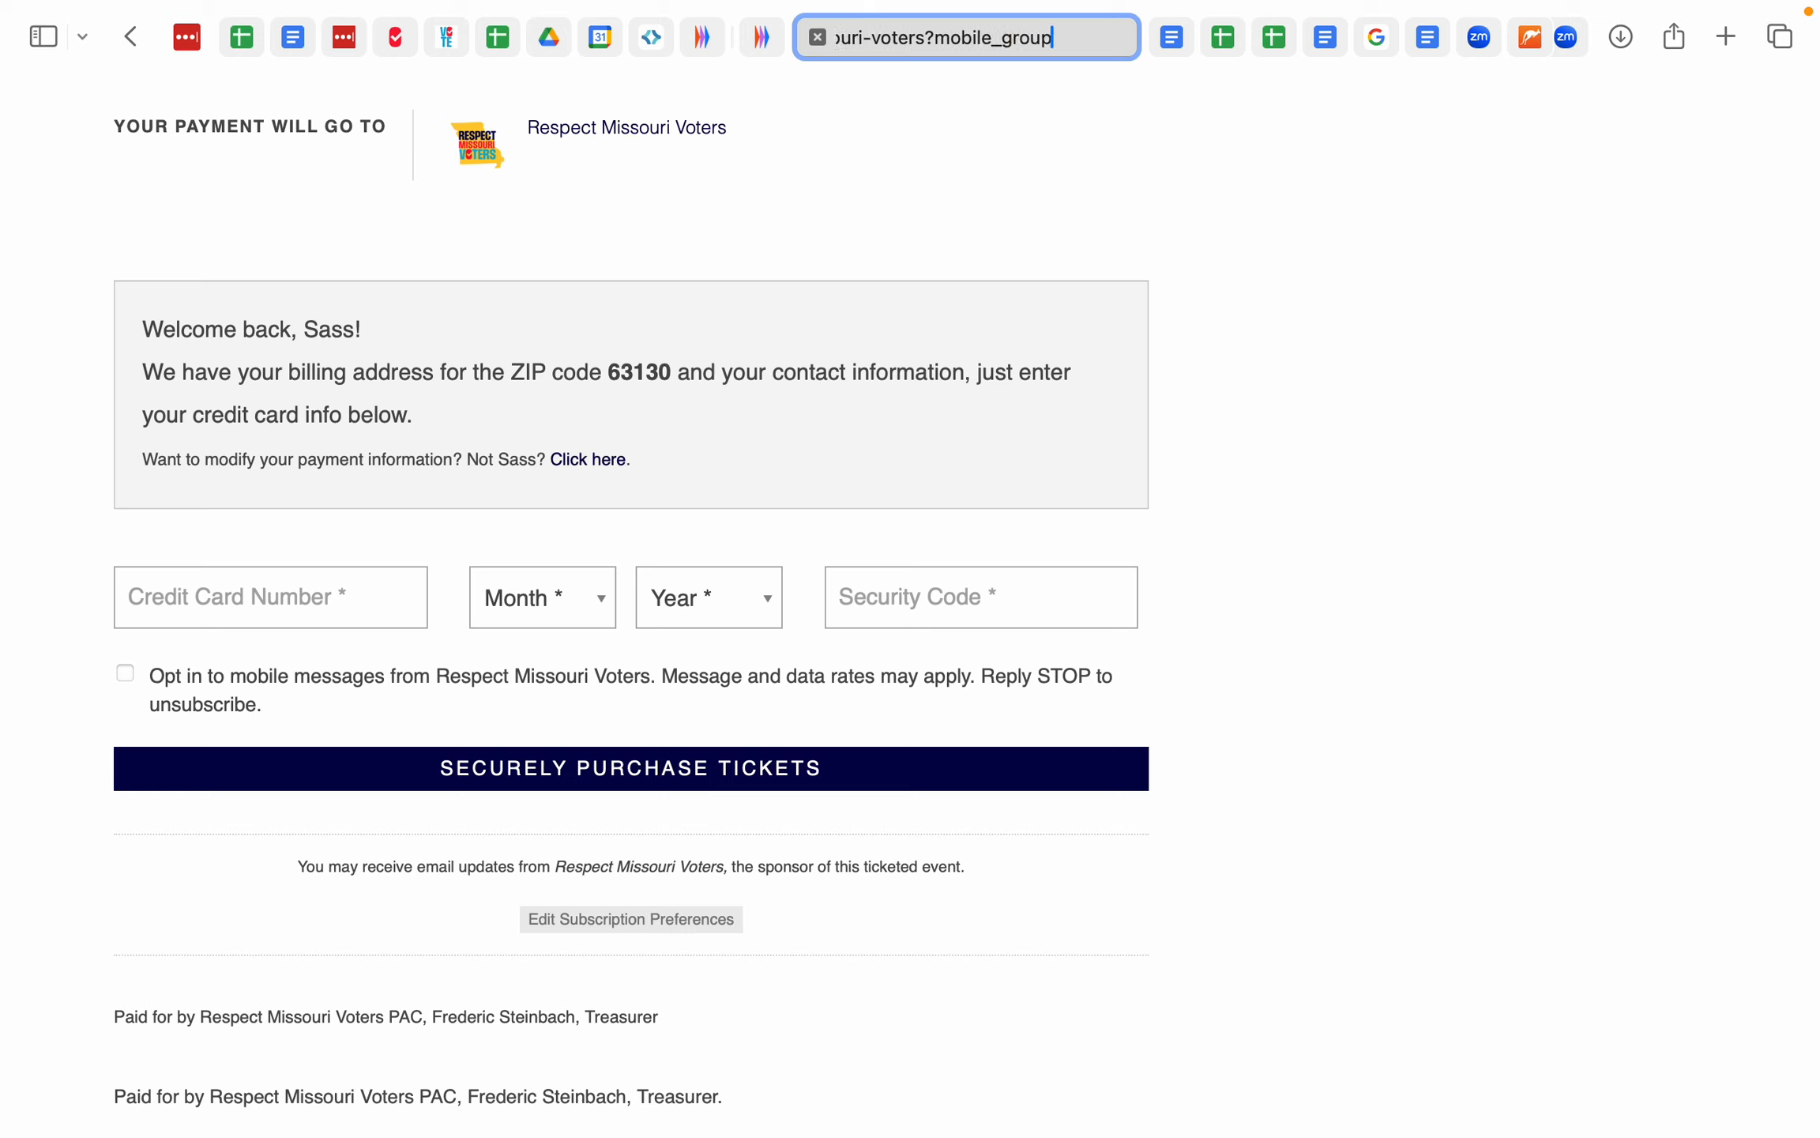
{"action": "type", "text": "_s"}
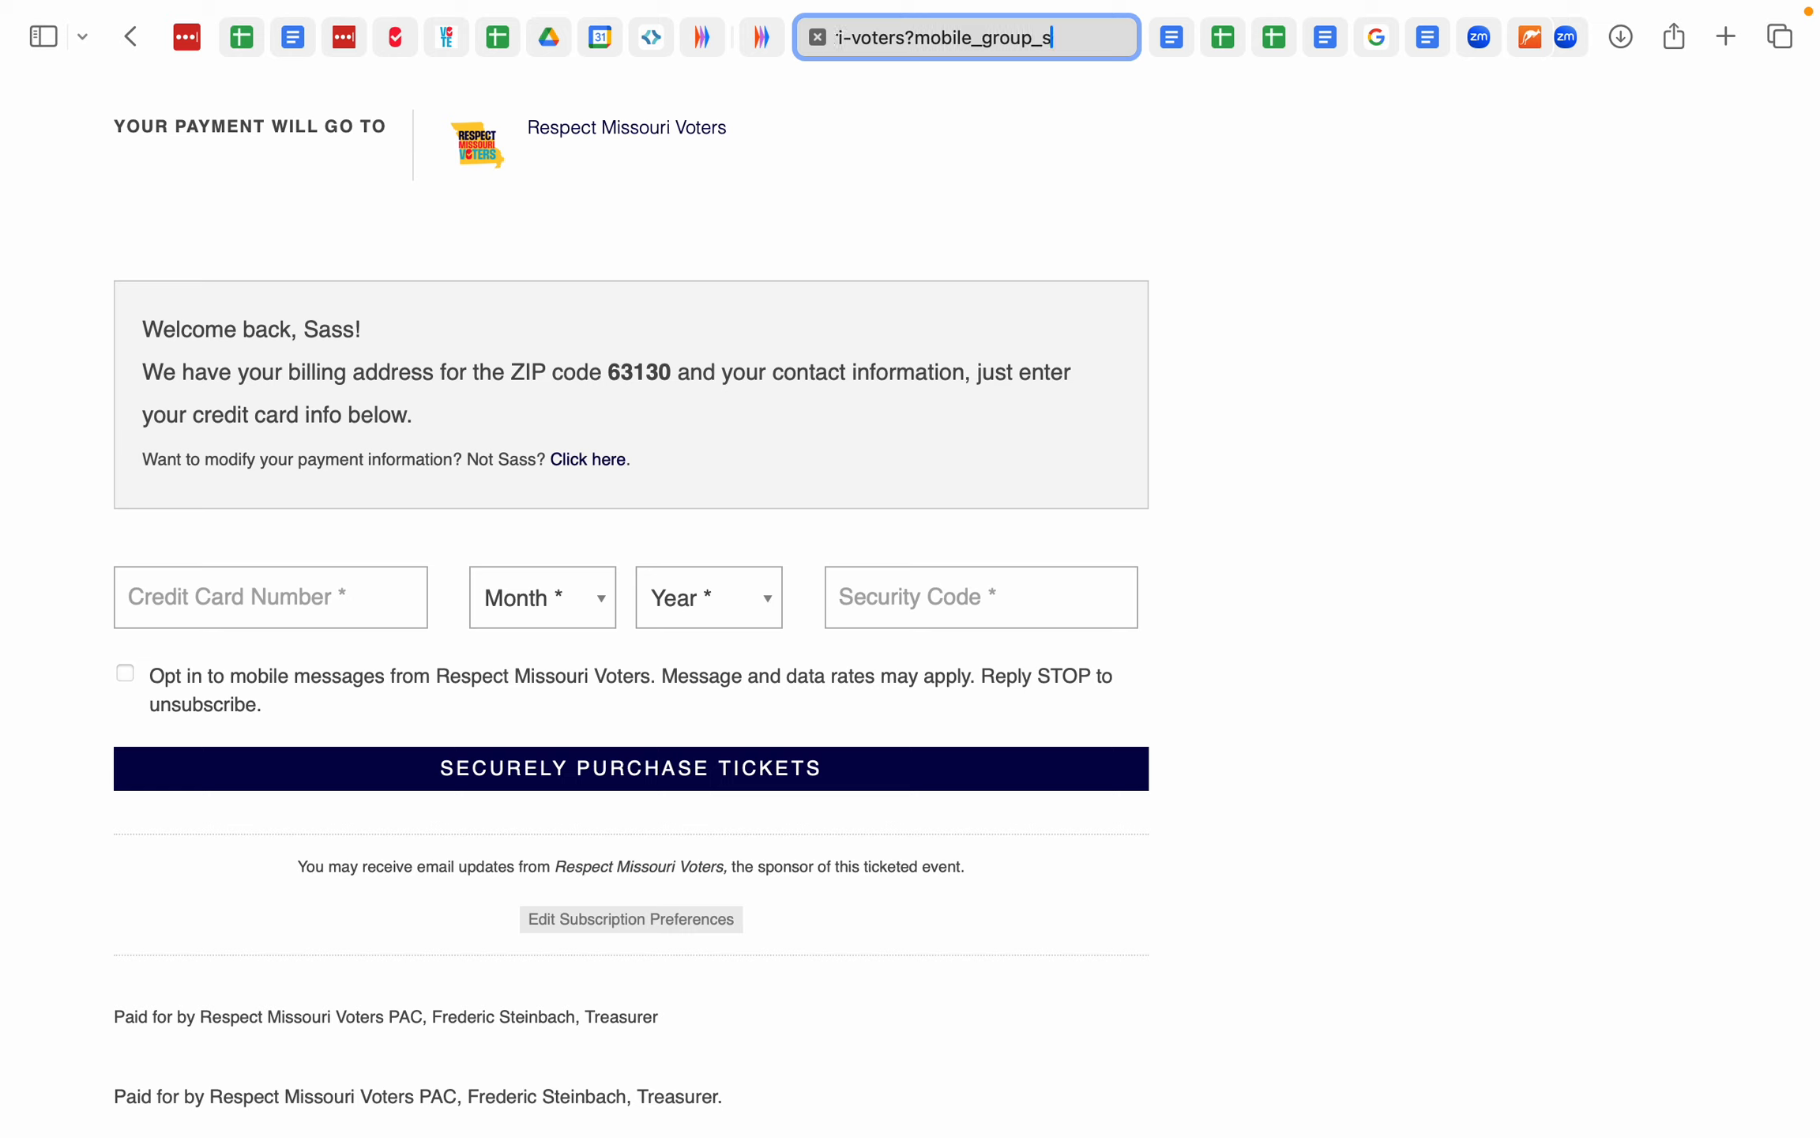
{"action": "type", "text": "ubscript"}
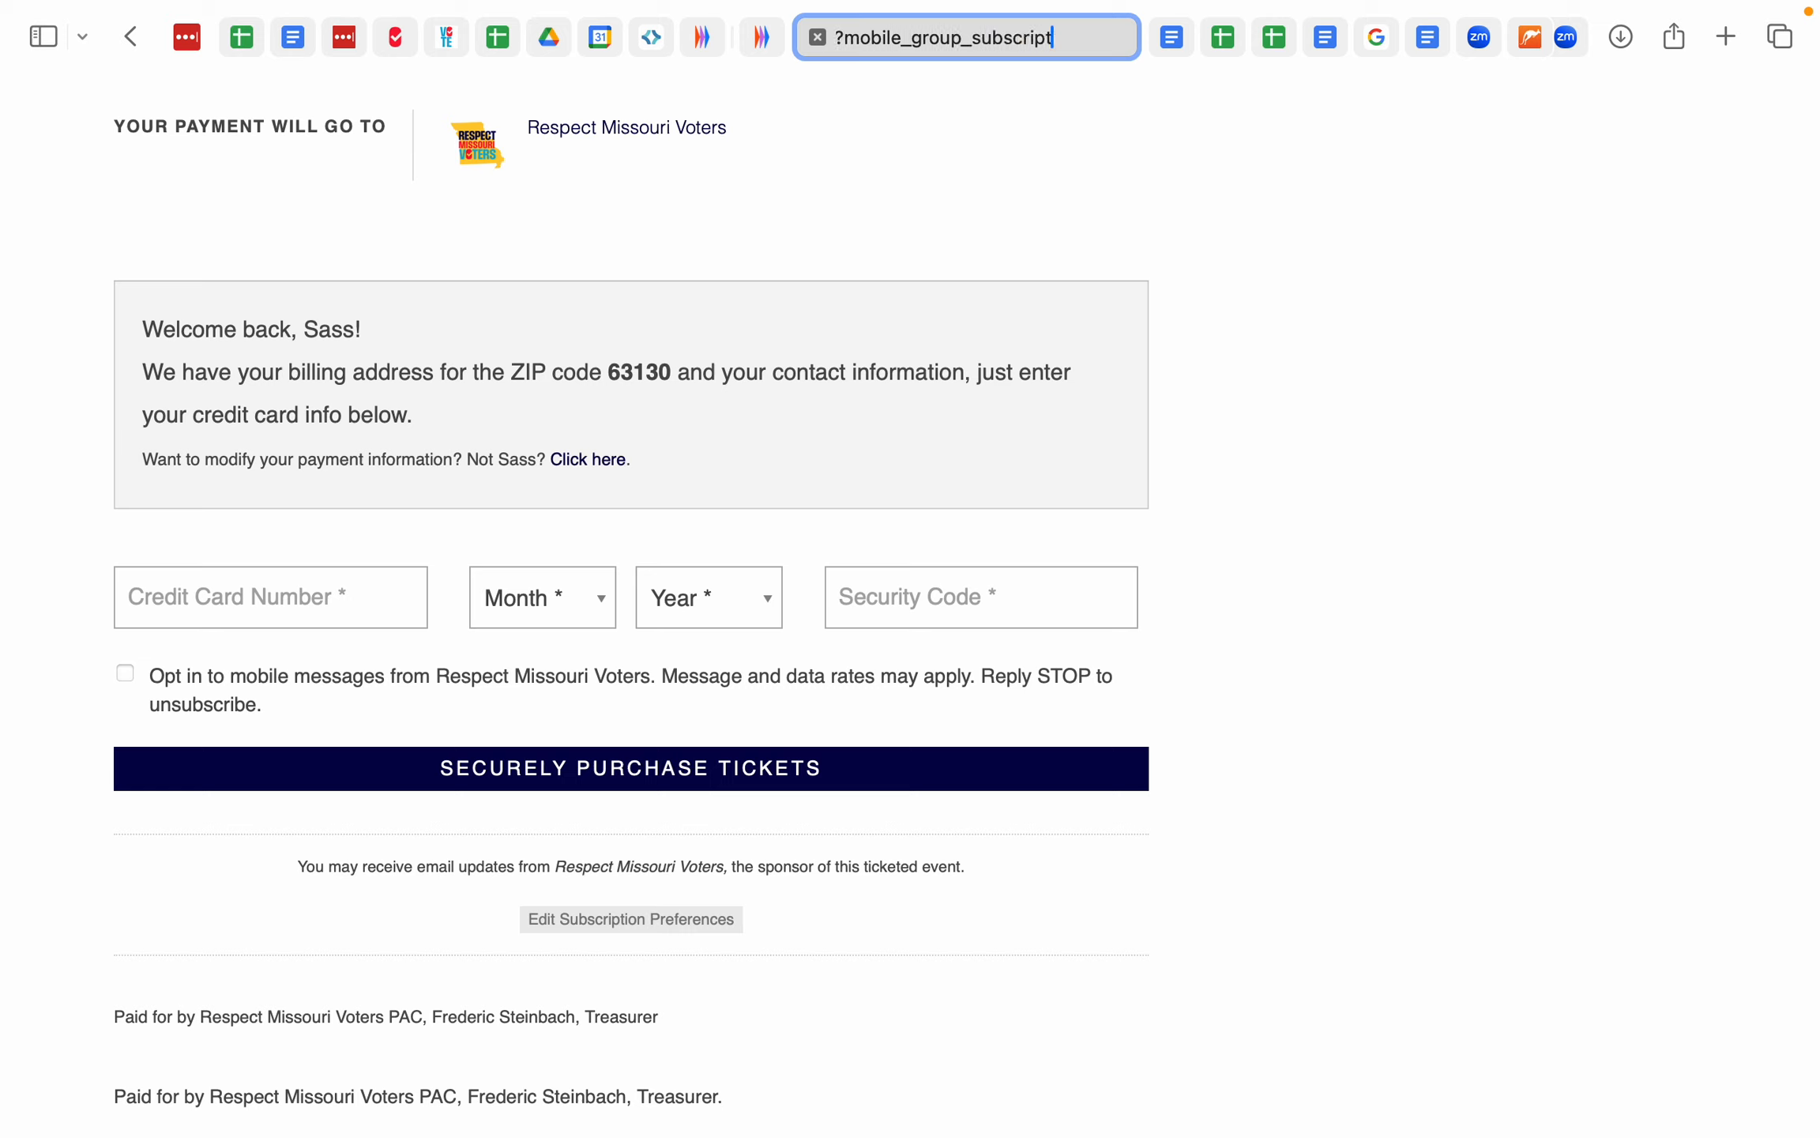
{"action": "type", "text": "ion="}
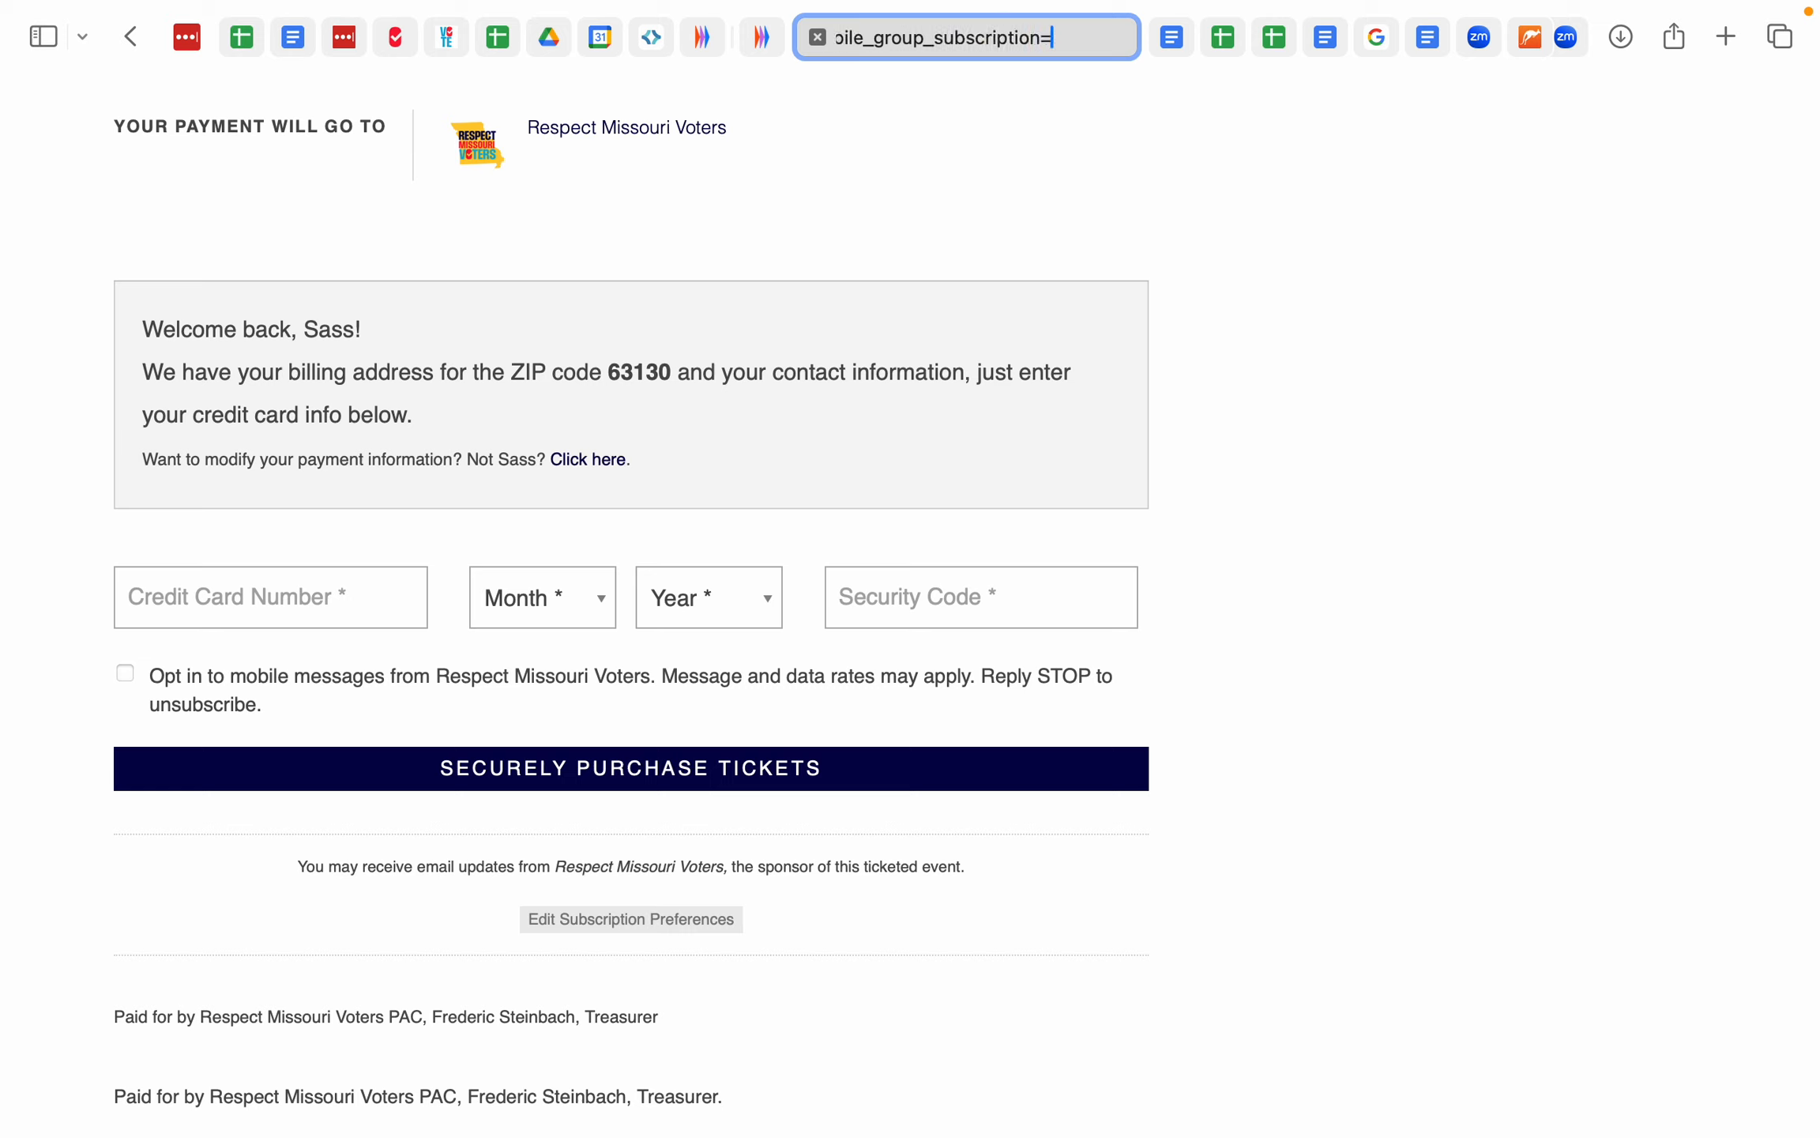
{"action": "type", "text": "true"}
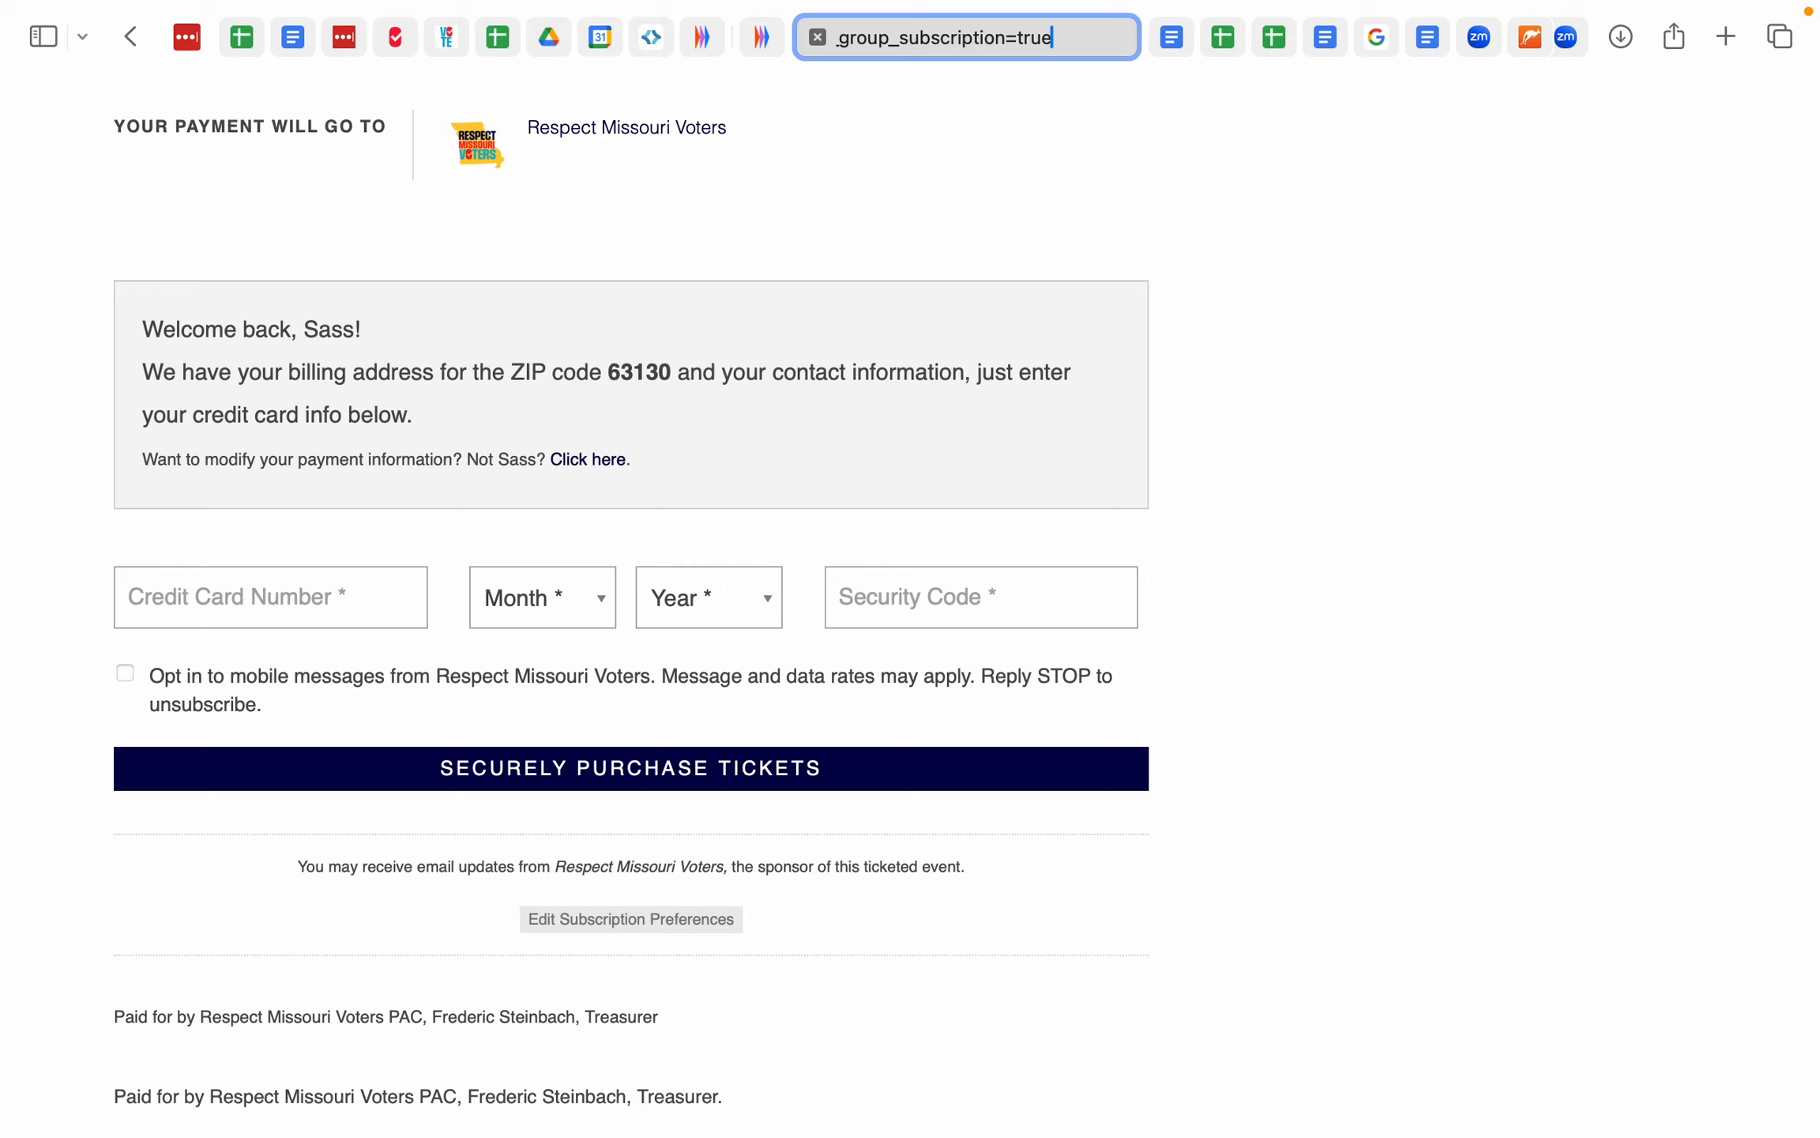
{"action": "key", "text": "super+a"}
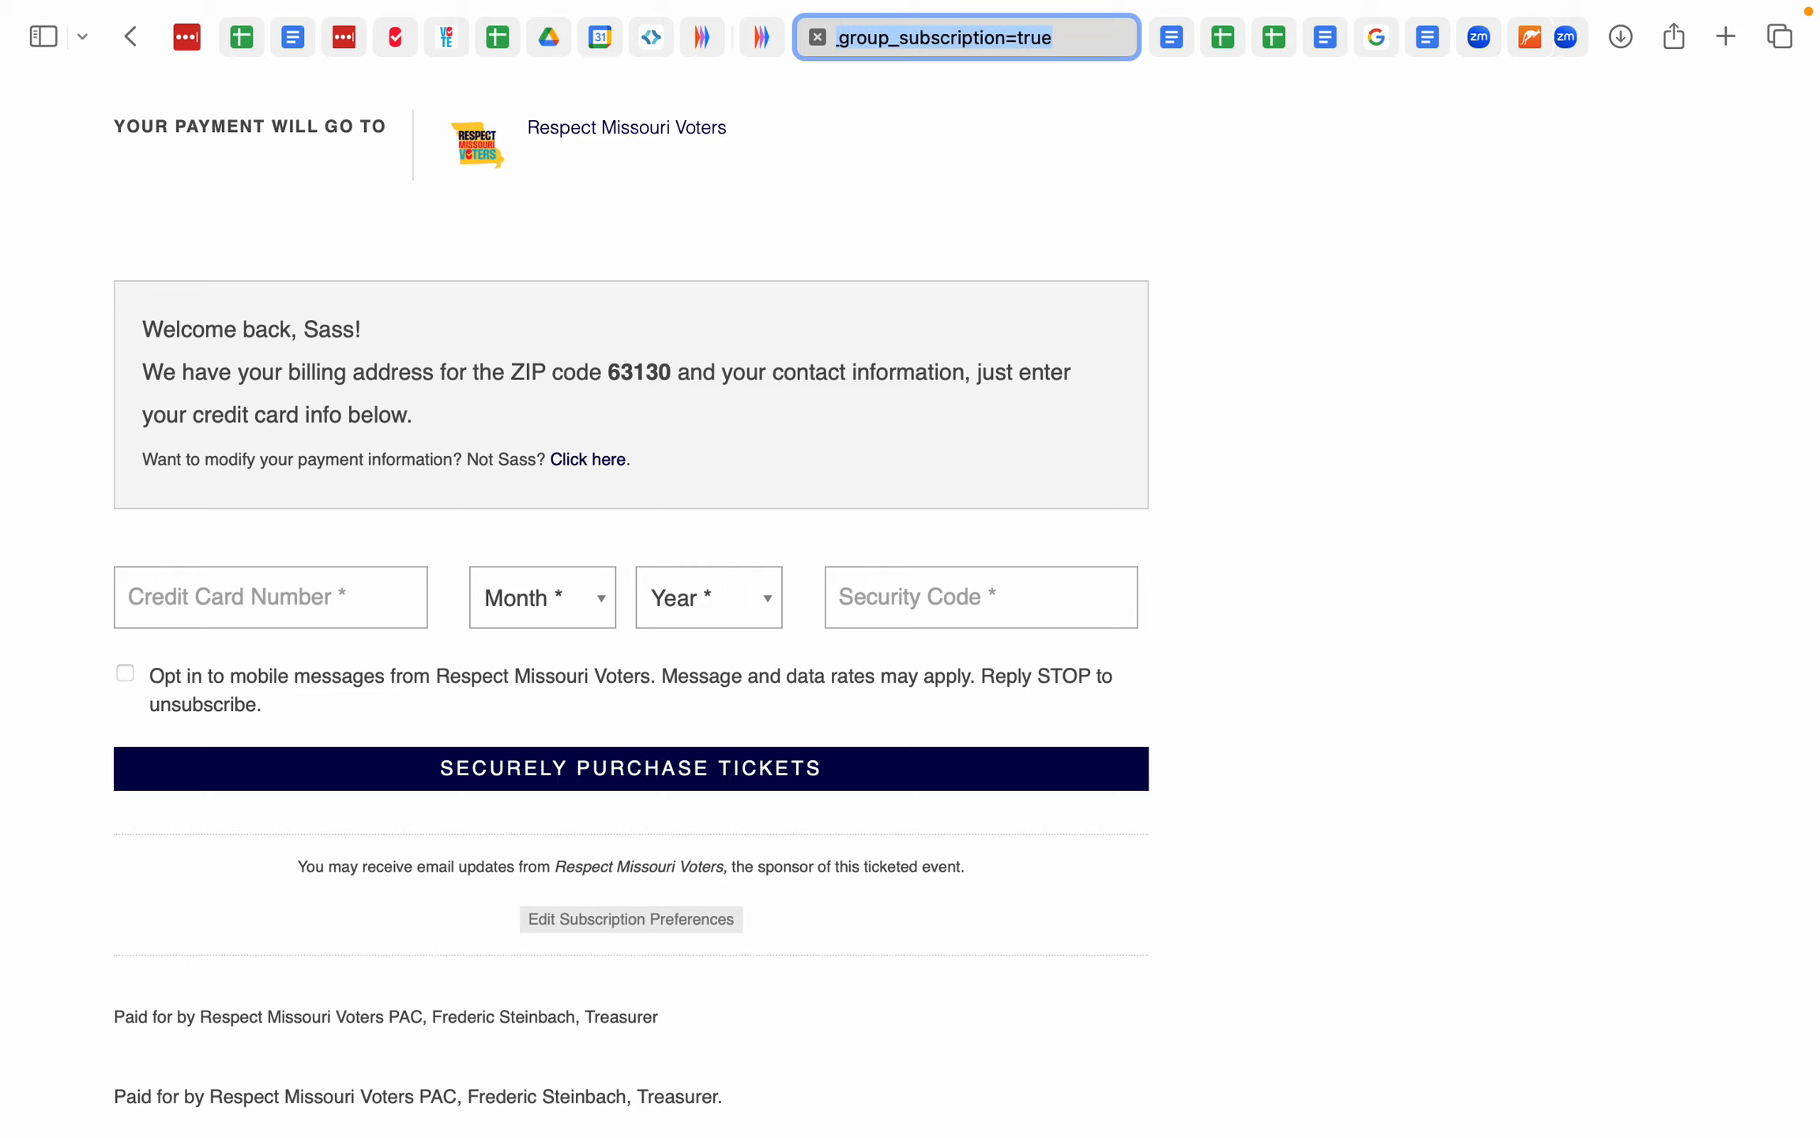
{"action": "key", "text": "Return"}
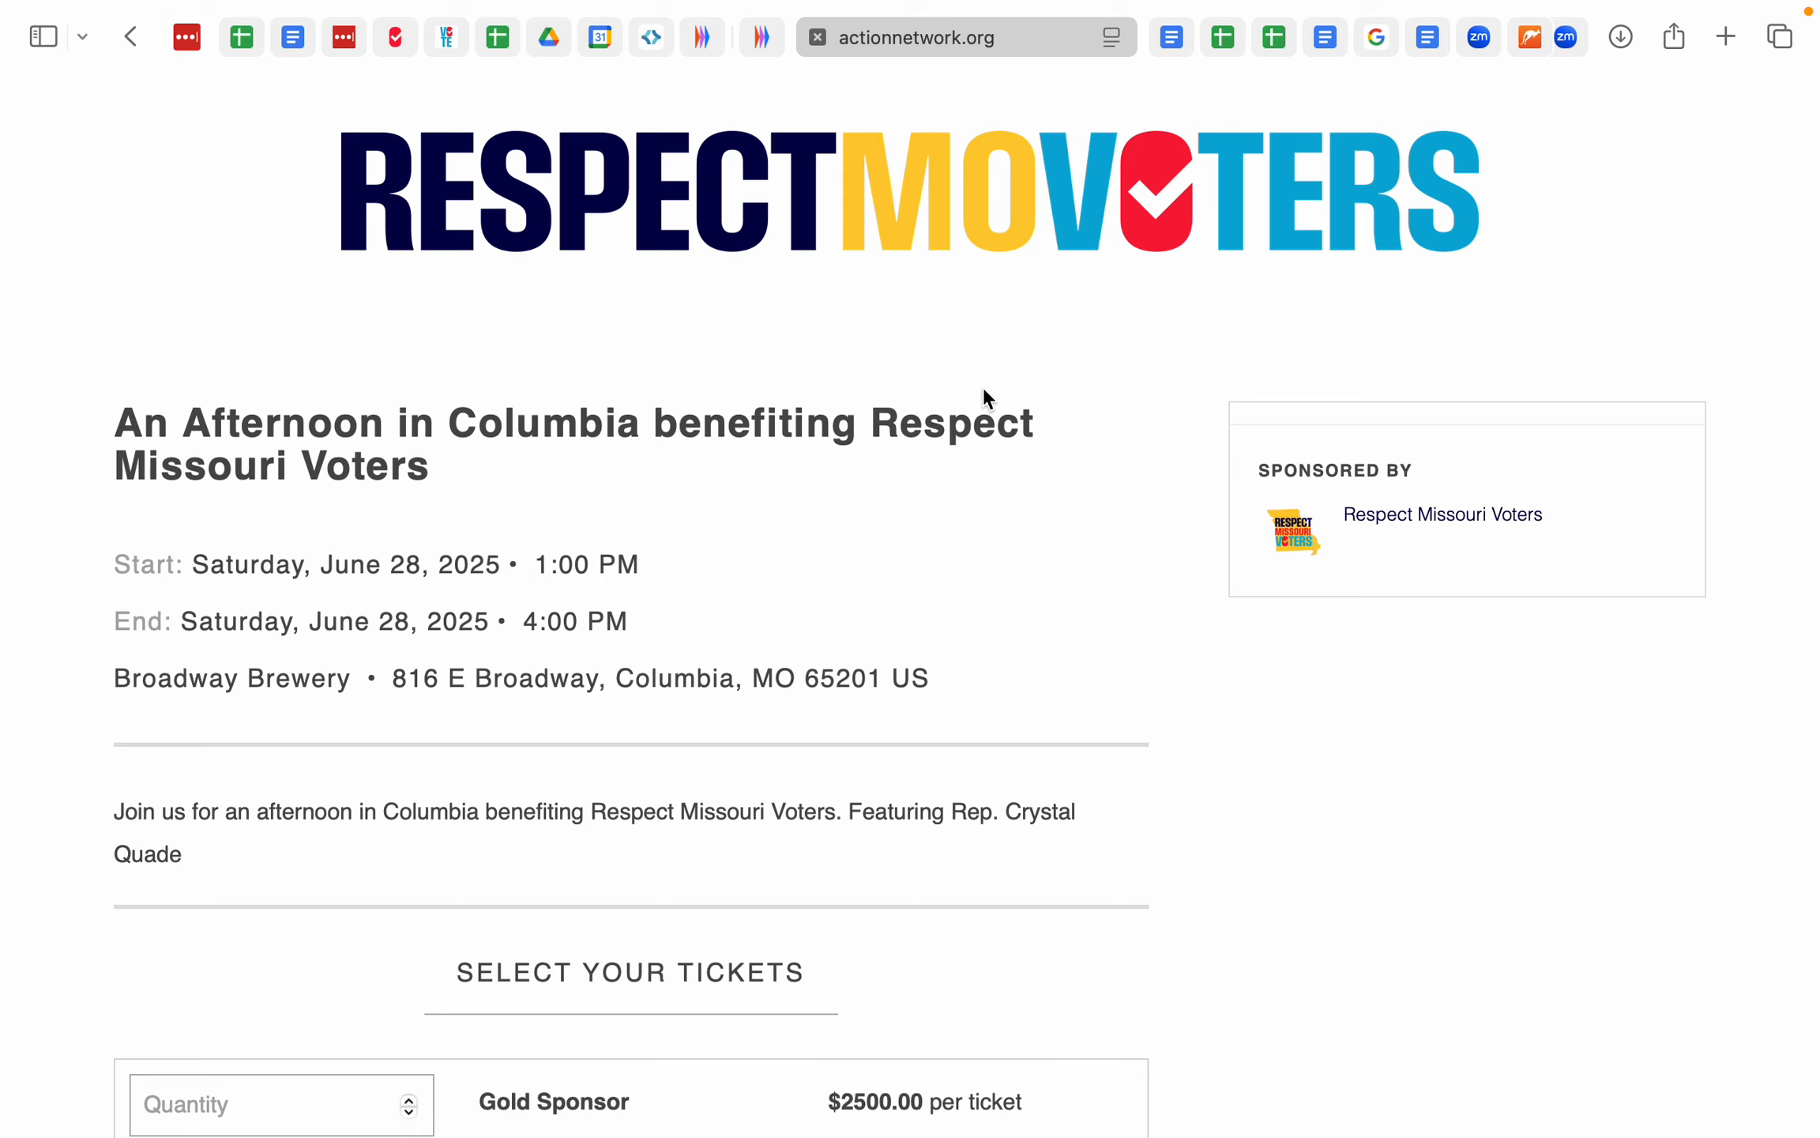
- Append "&source=email" to the event page's URL, select the full address, and load it
{"action": "scroll", "coordinate": [984, 389], "scroll_direction": "down", "scroll_amount": 5}
{"action": "scroll", "coordinate": [984, 389], "scroll_direction": "up", "scroll_amount": 5}
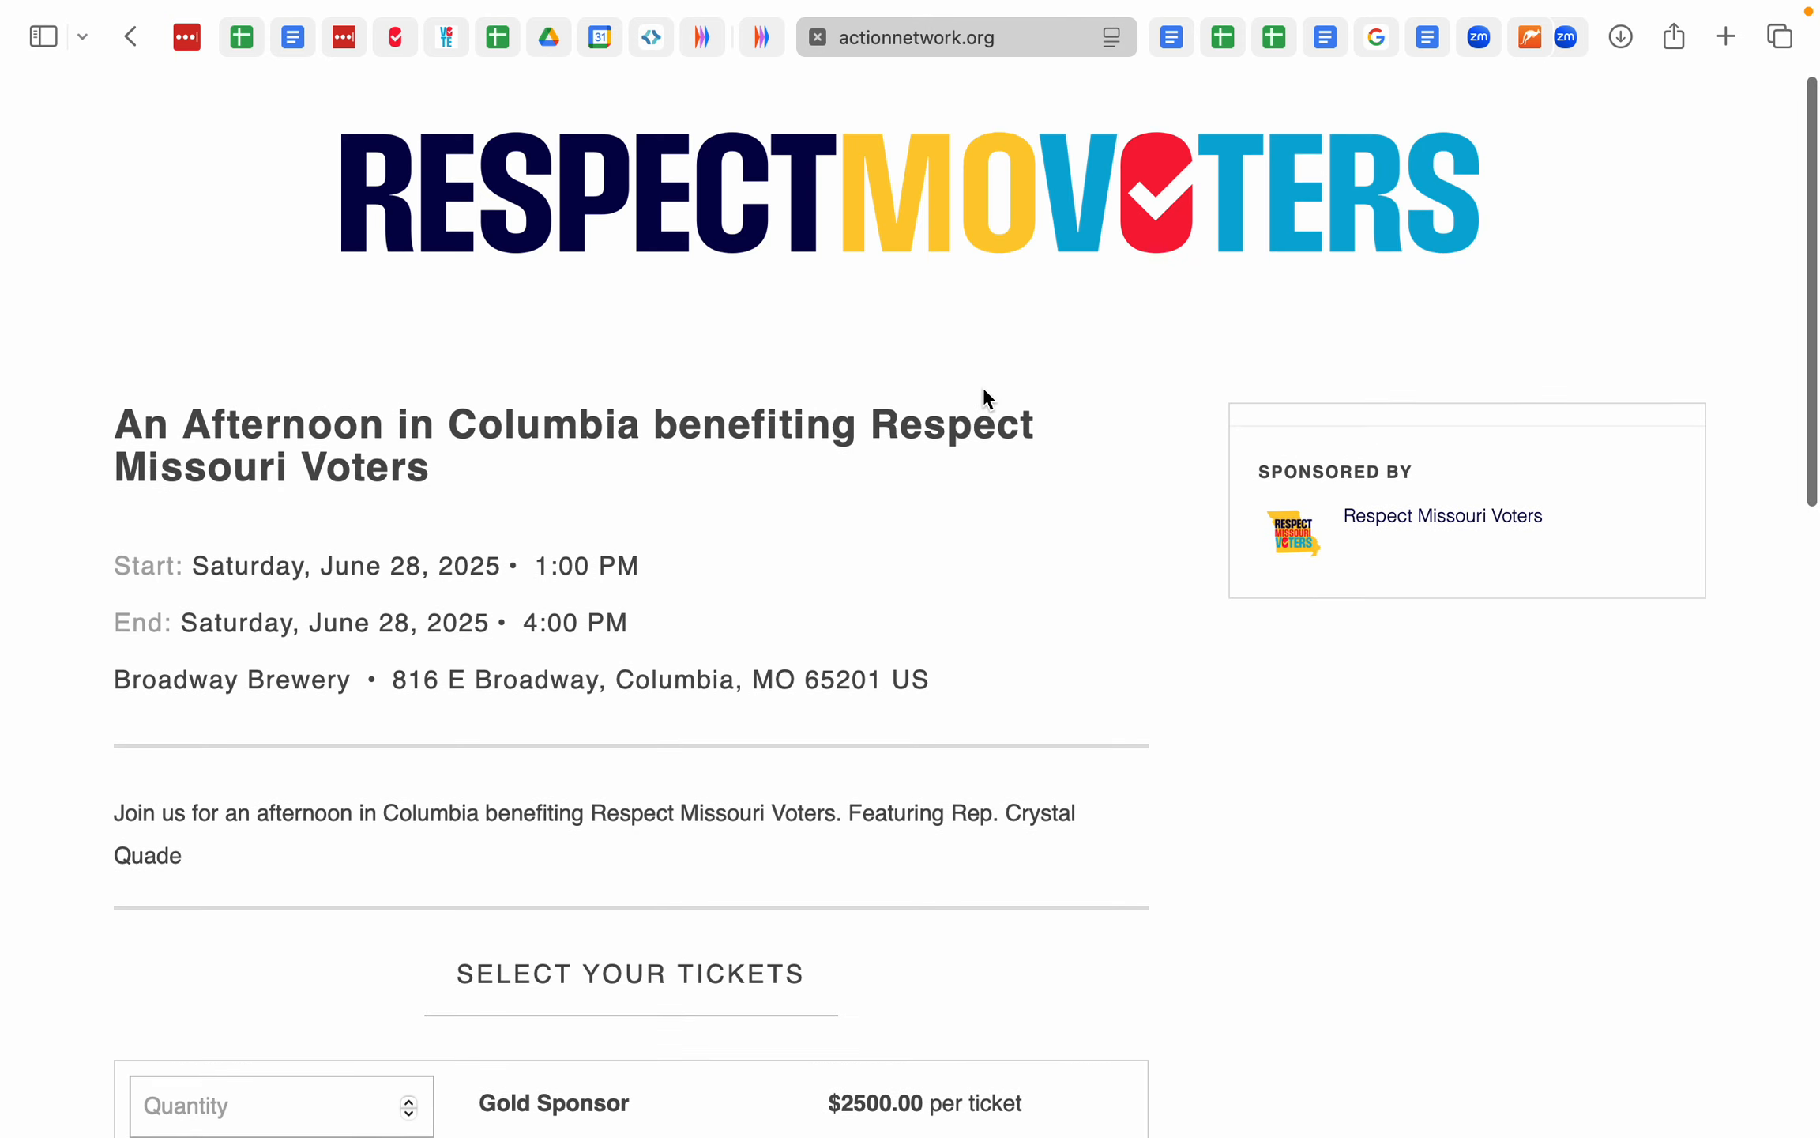
{"action": "left_click", "coordinate": [994, 35]}
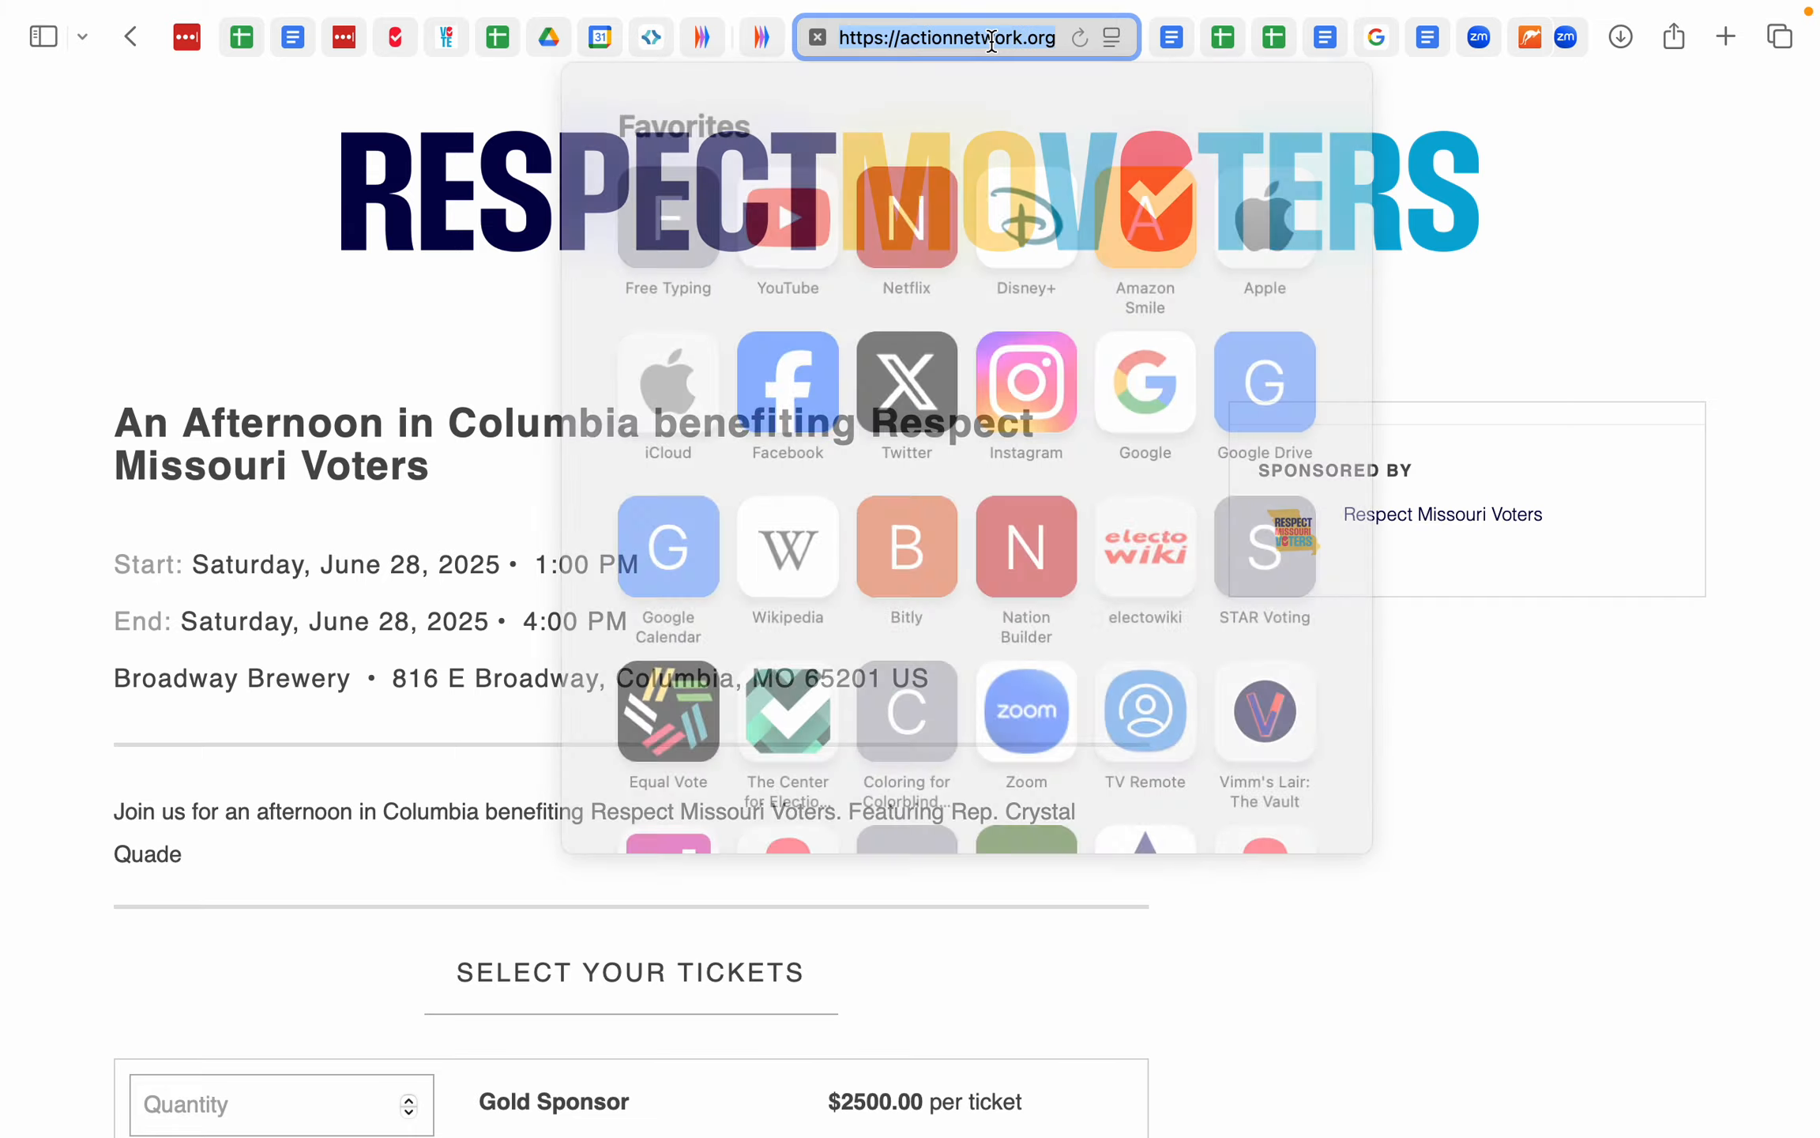
{"action": "key", "text": "Right"}
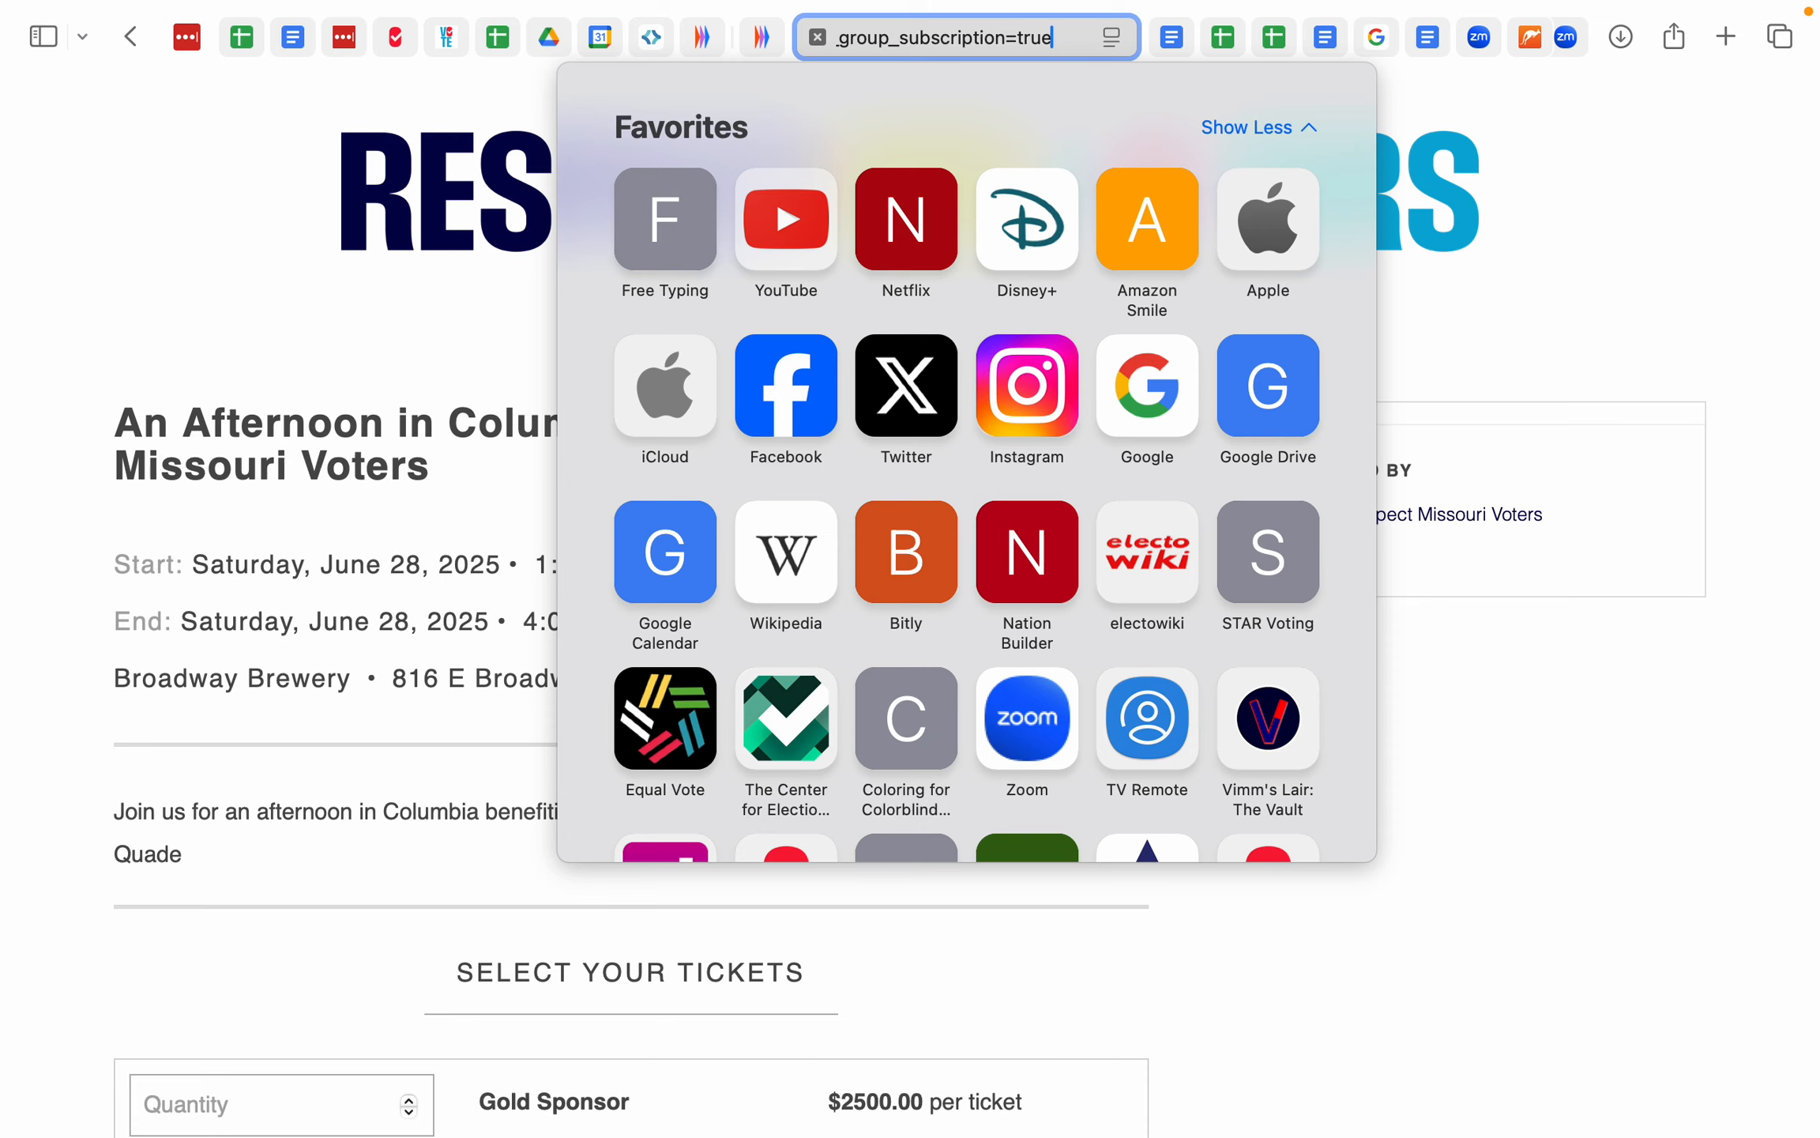
{"action": "type", "text": "&s"}
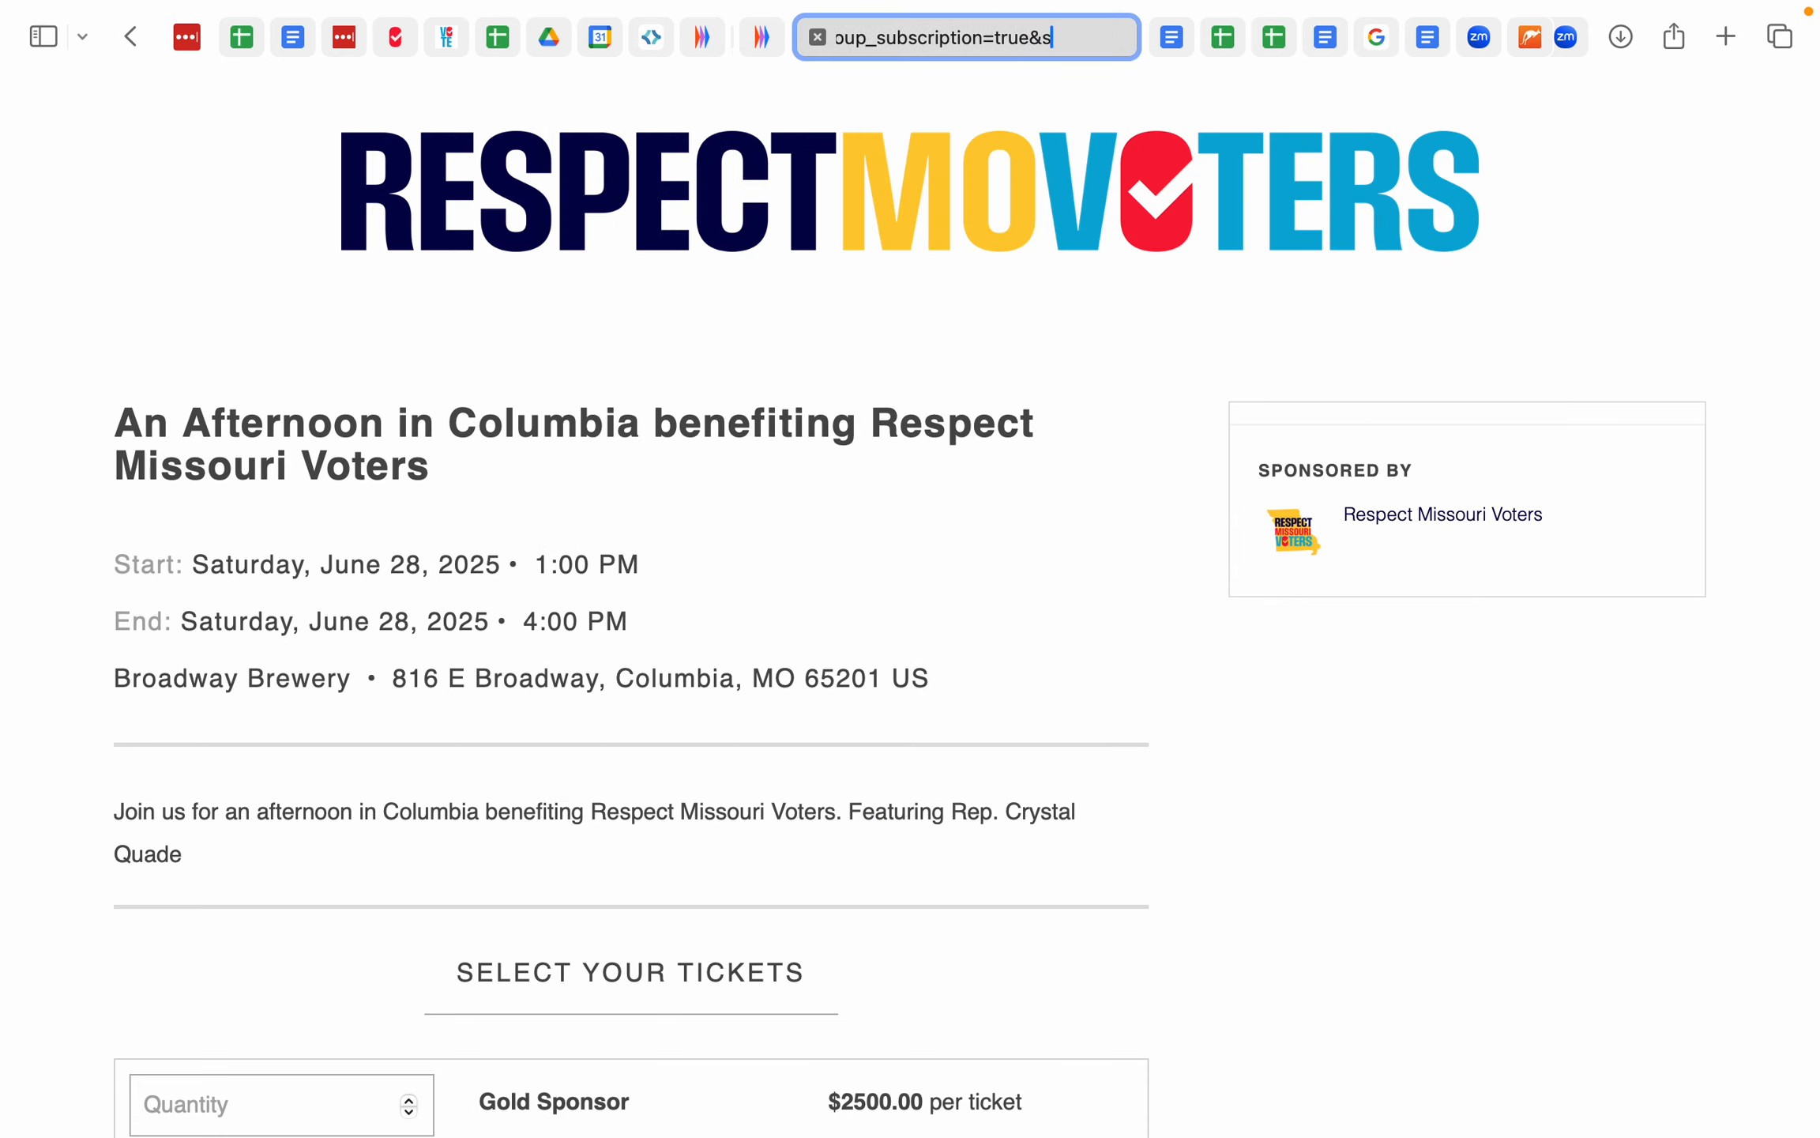
{"action": "type", "text": "ource"}
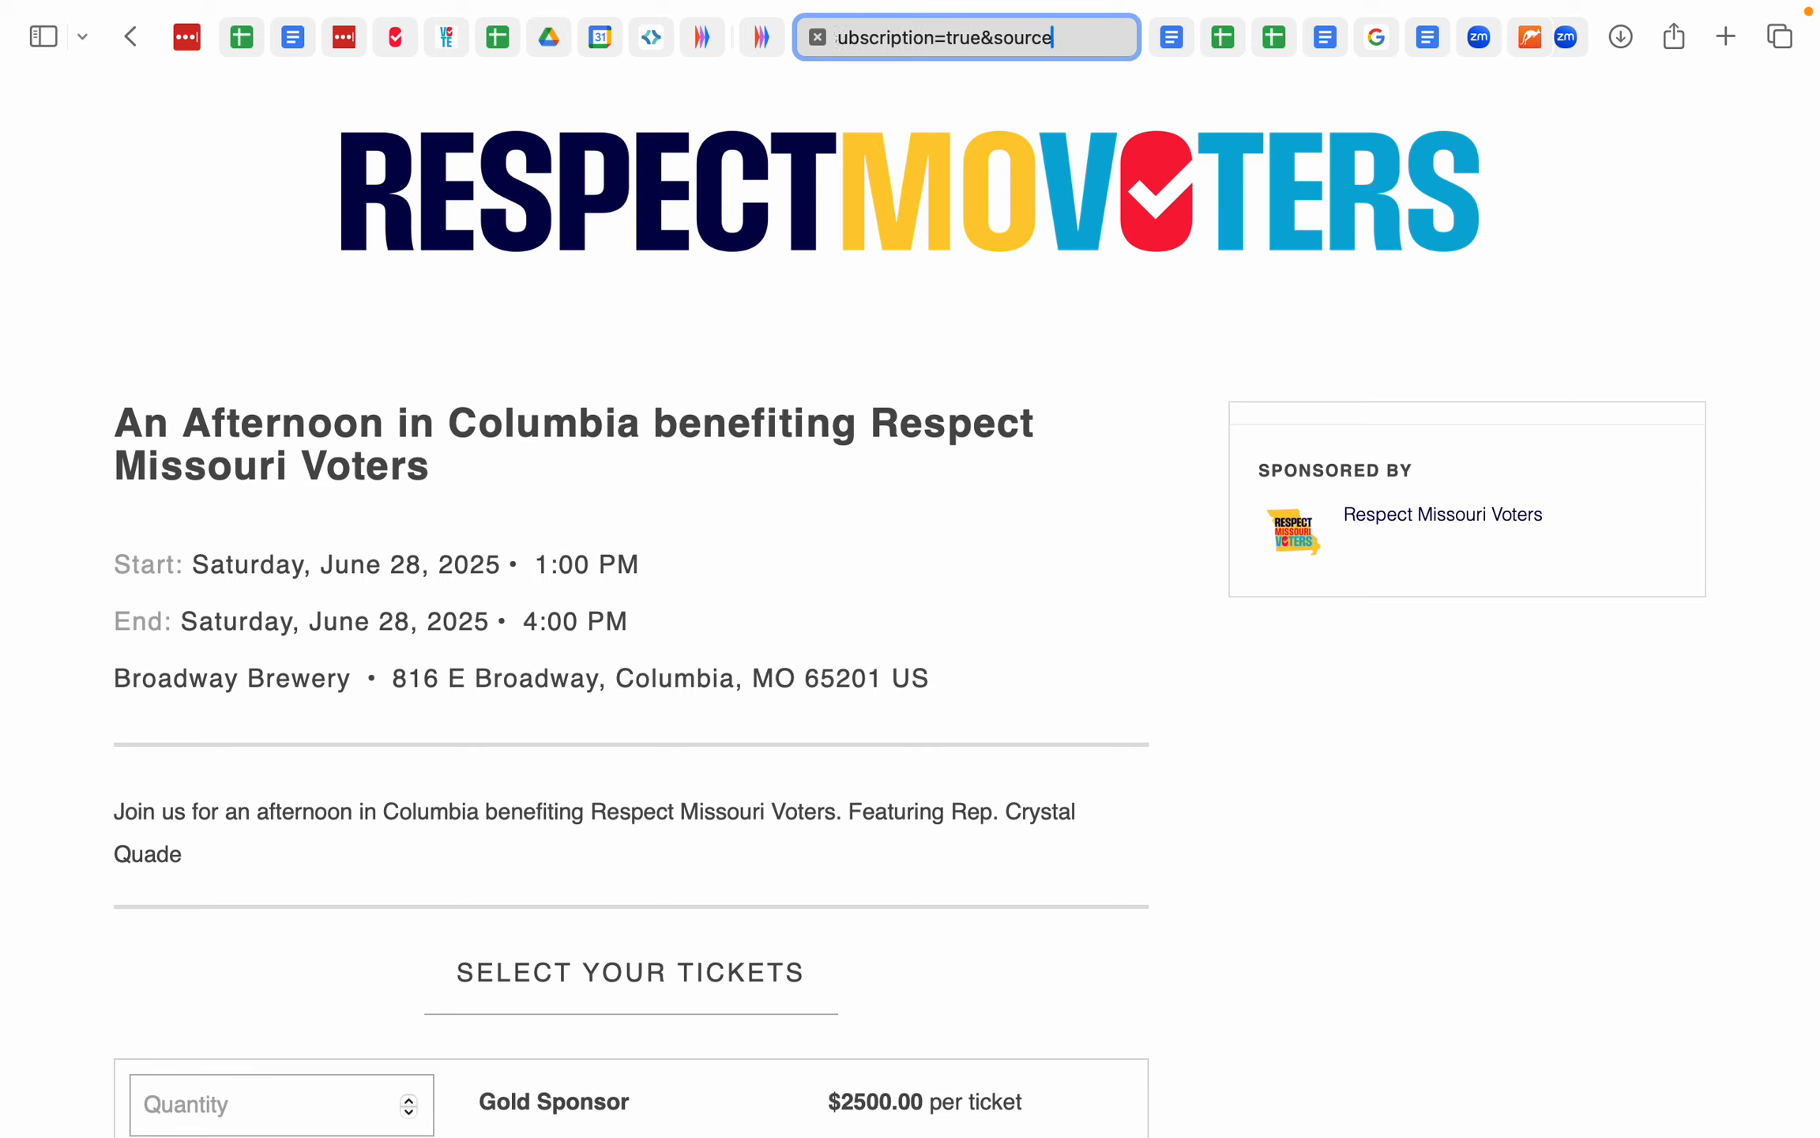
{"action": "type", "text": "=email"}
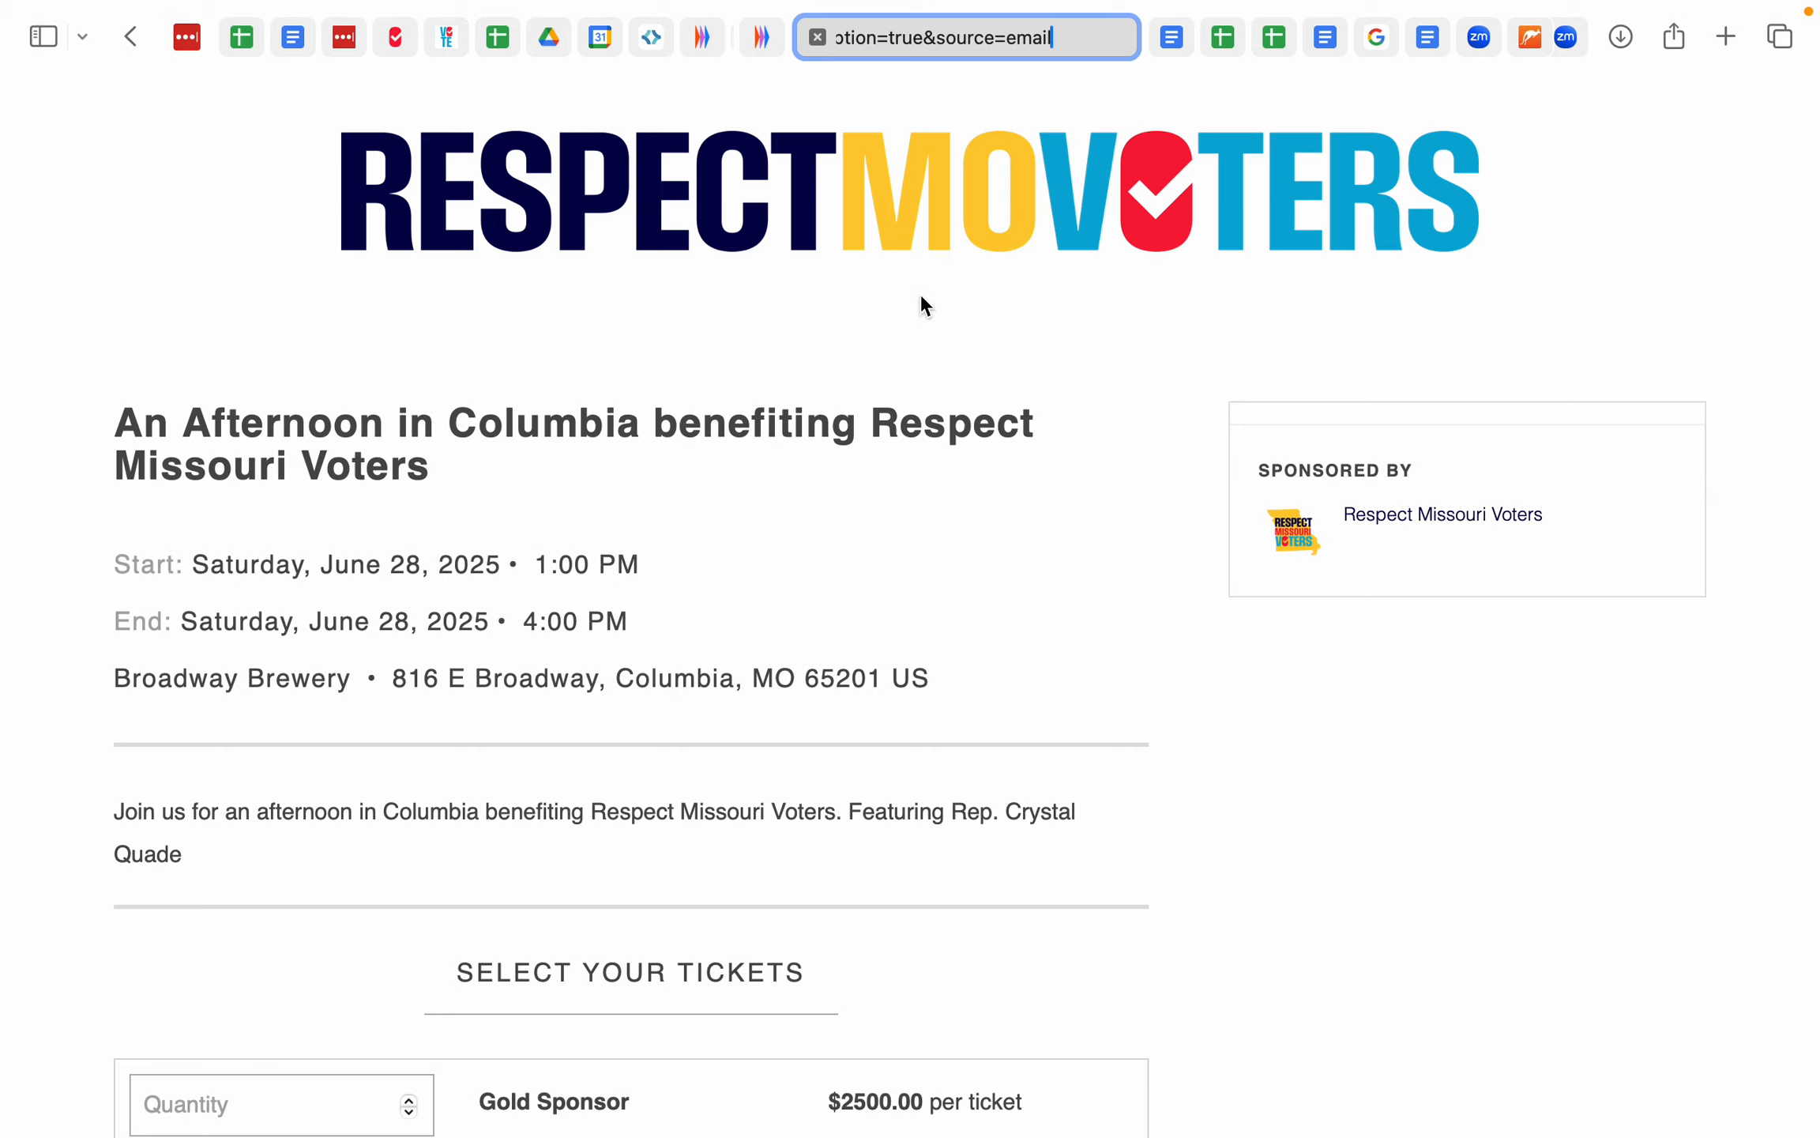
{"action": "key", "text": "super+a"}
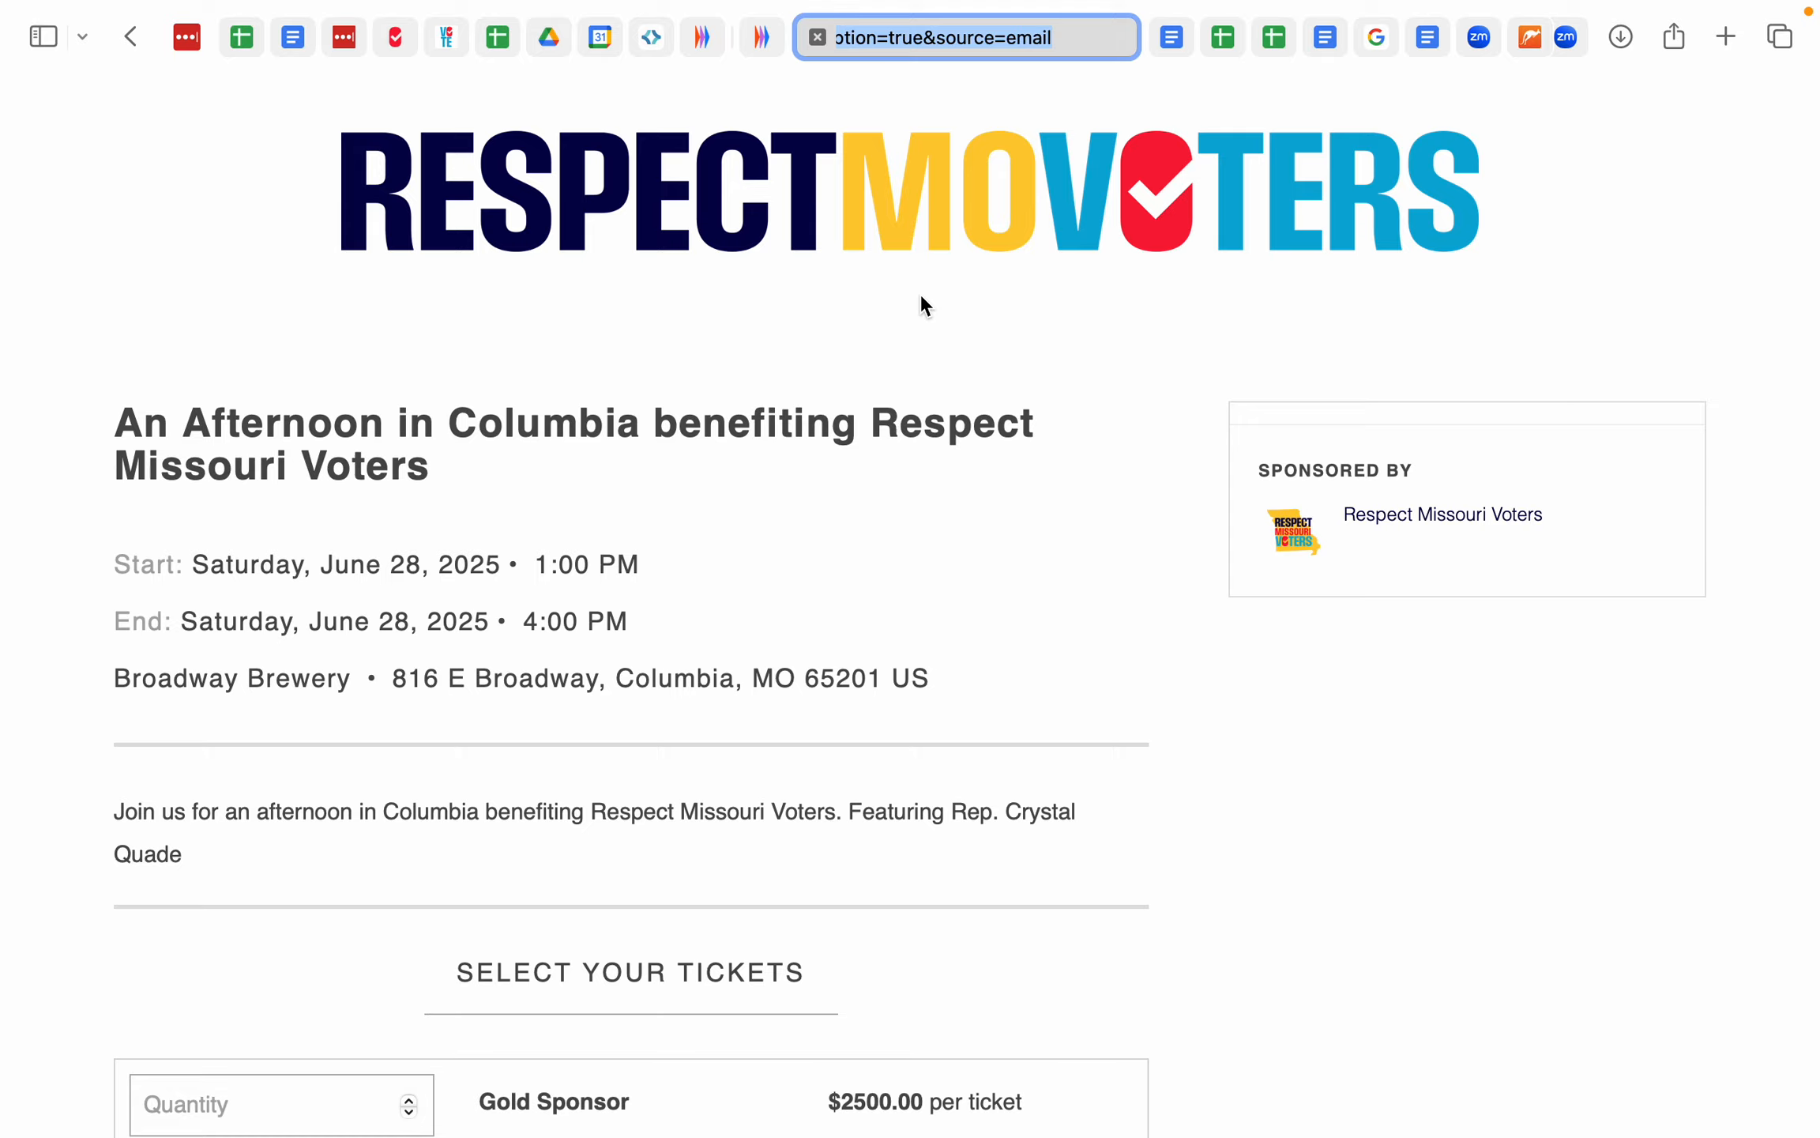
{"action": "key", "text": "Return"}
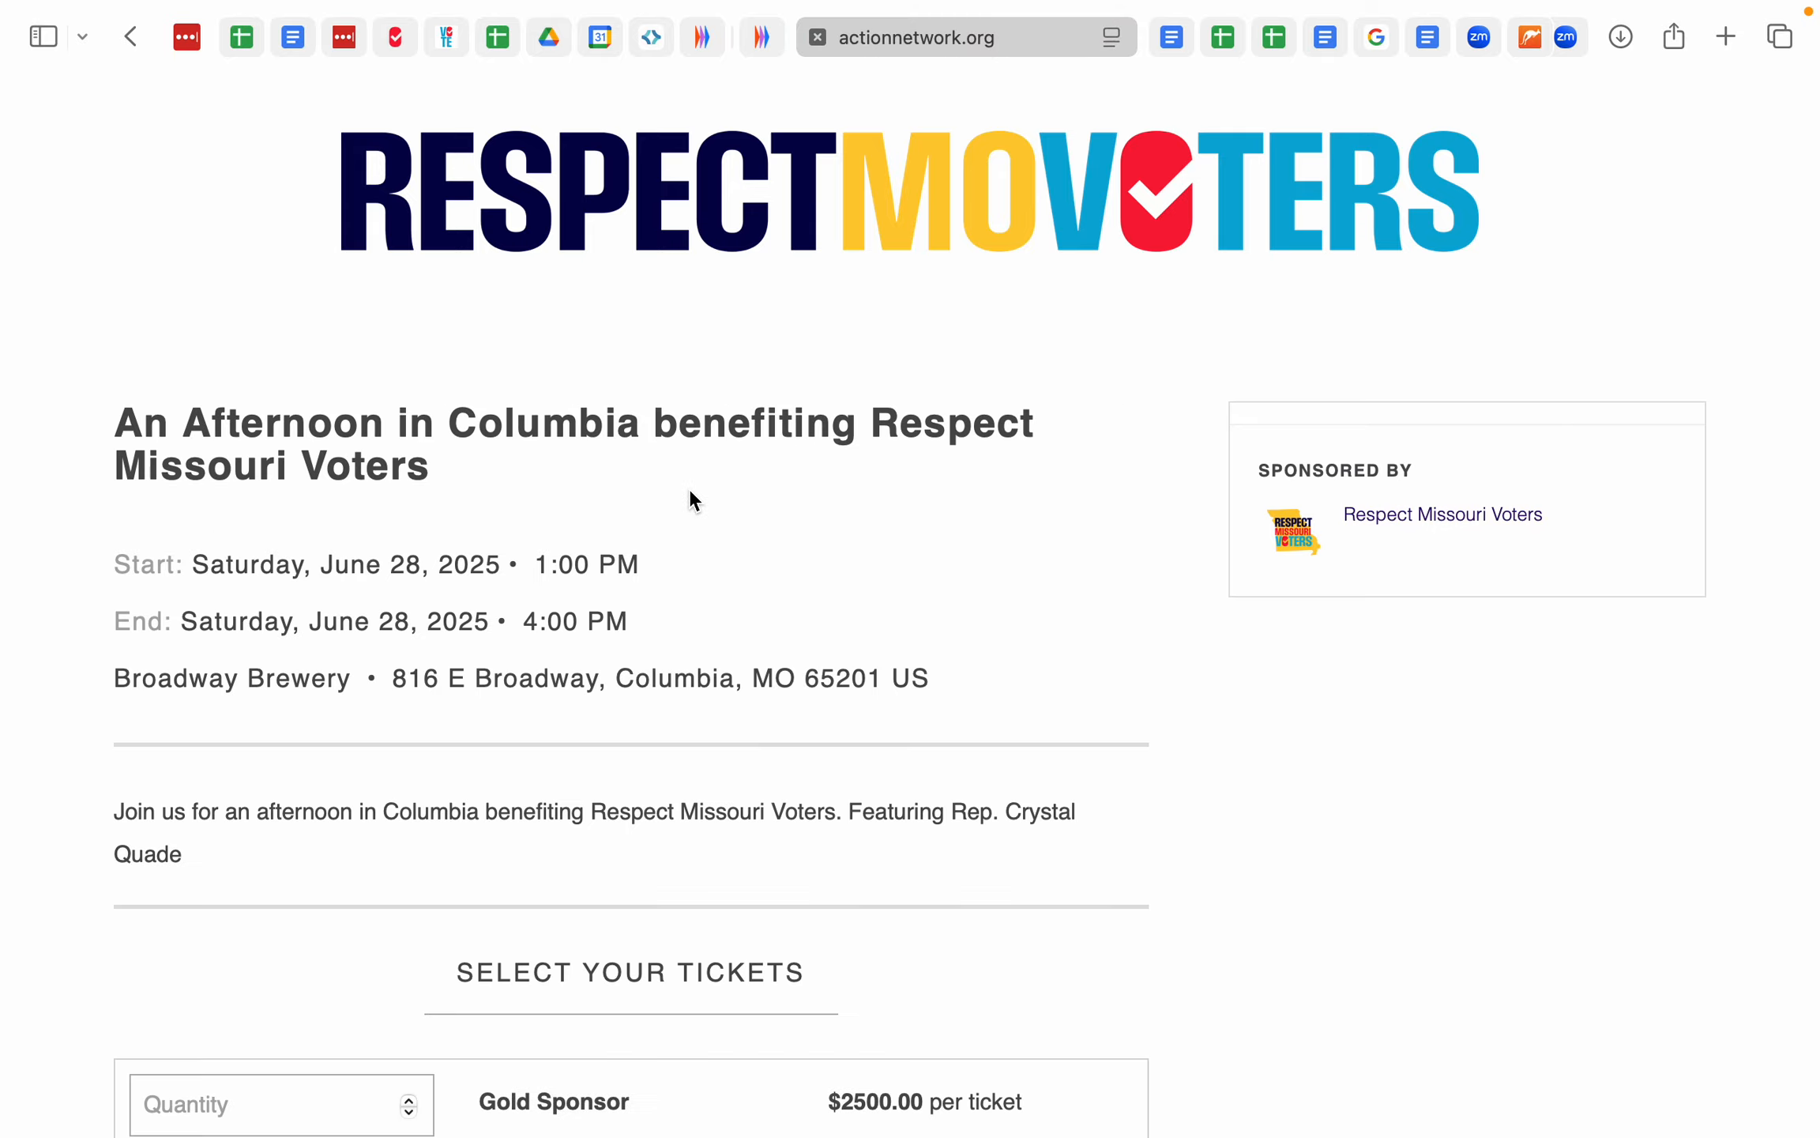
- Rename the event page URL's "mobile_group_subscription" parameter to "mobile_subscription_group" and load the page
{"action": "scroll", "coordinate": [691, 493], "scroll_direction": "down", "scroll_amount": 15}
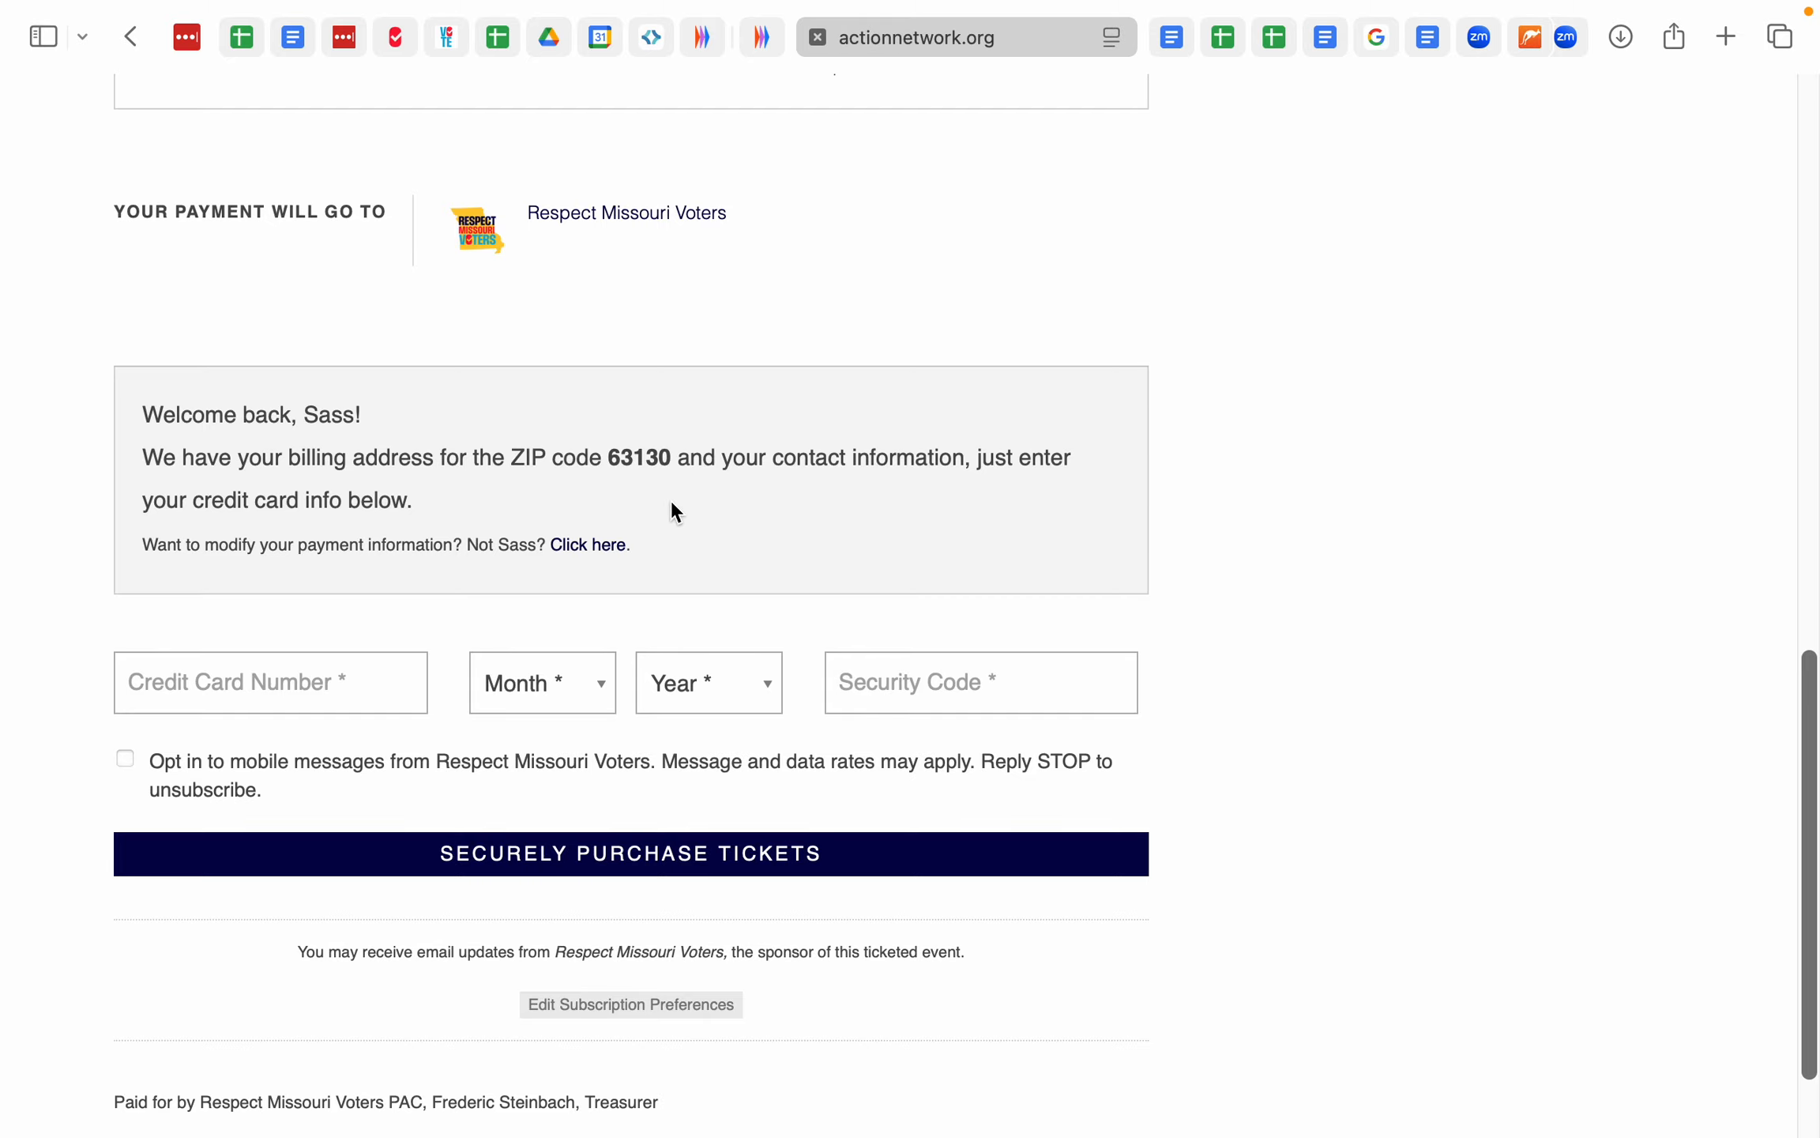
{"action": "scroll", "coordinate": [162, 767], "scroll_direction": "up", "scroll_amount": 15}
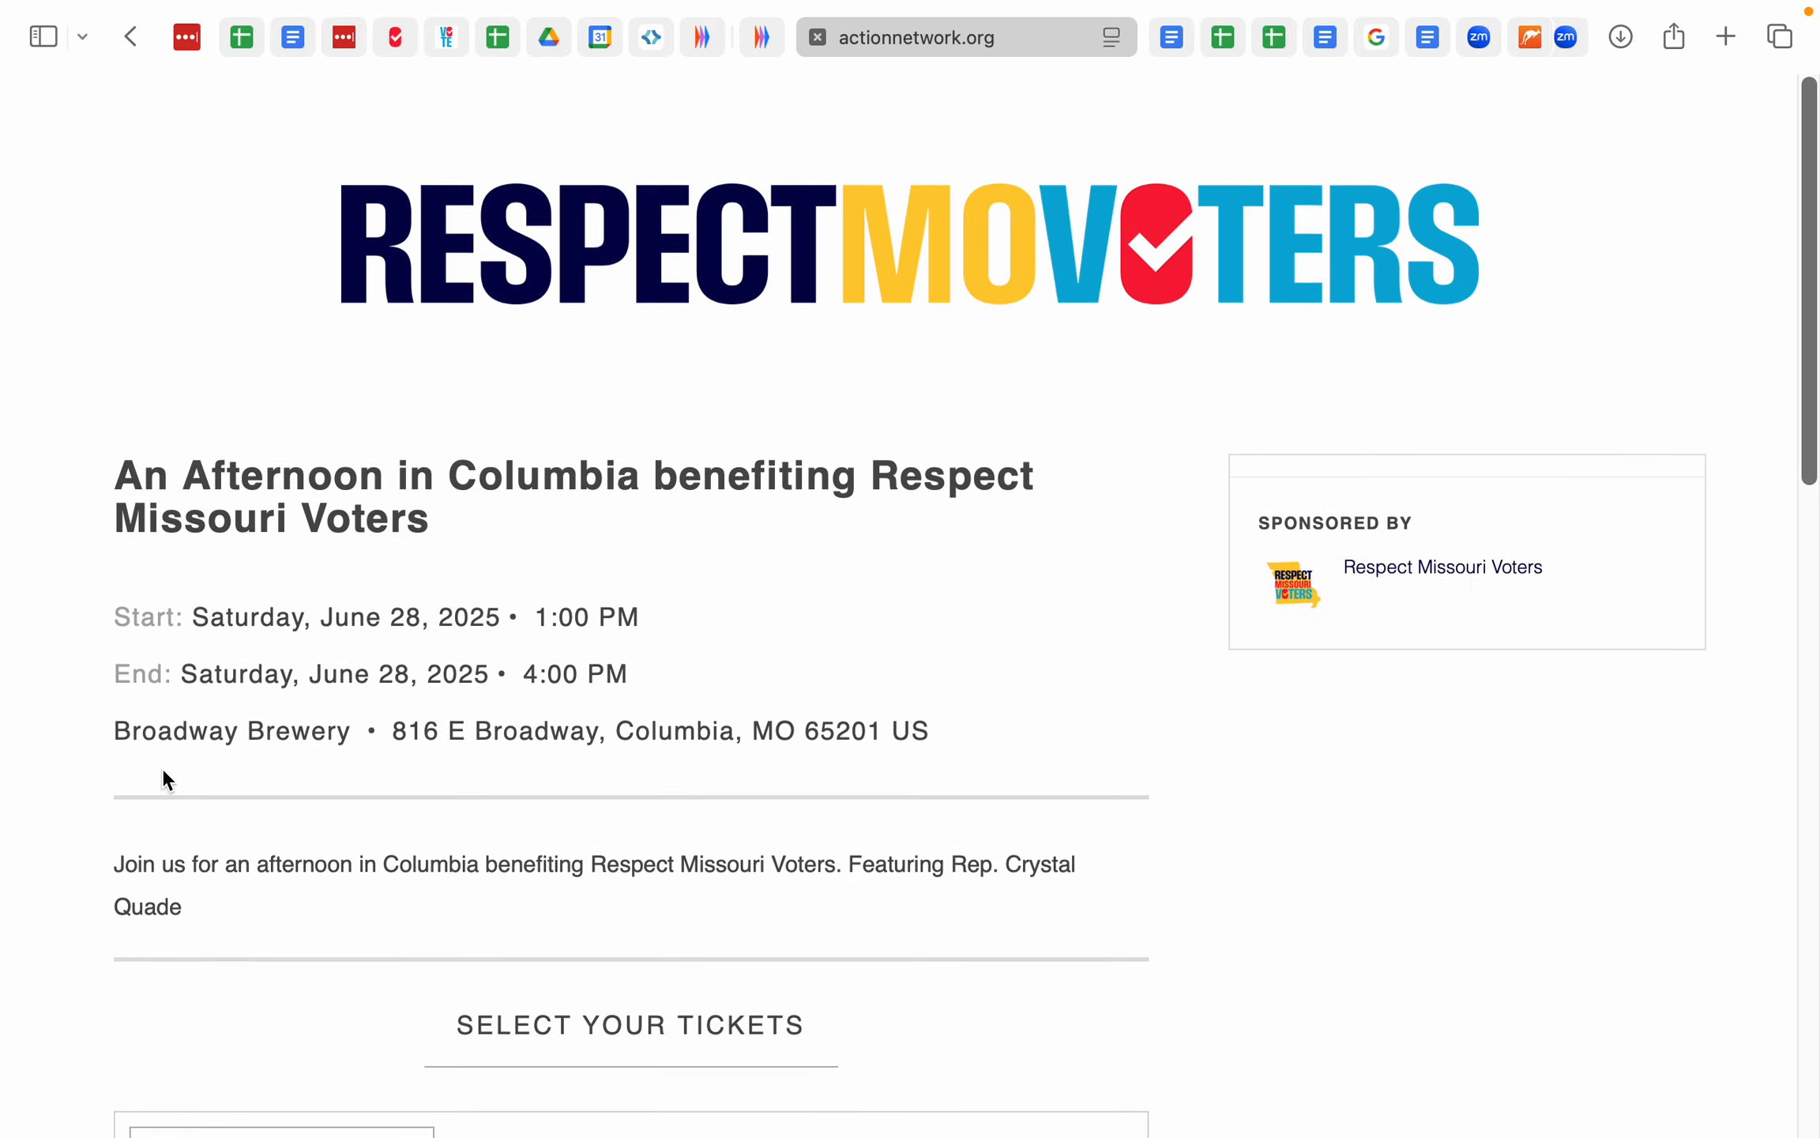
{"action": "left_click", "coordinate": [944, 49]}
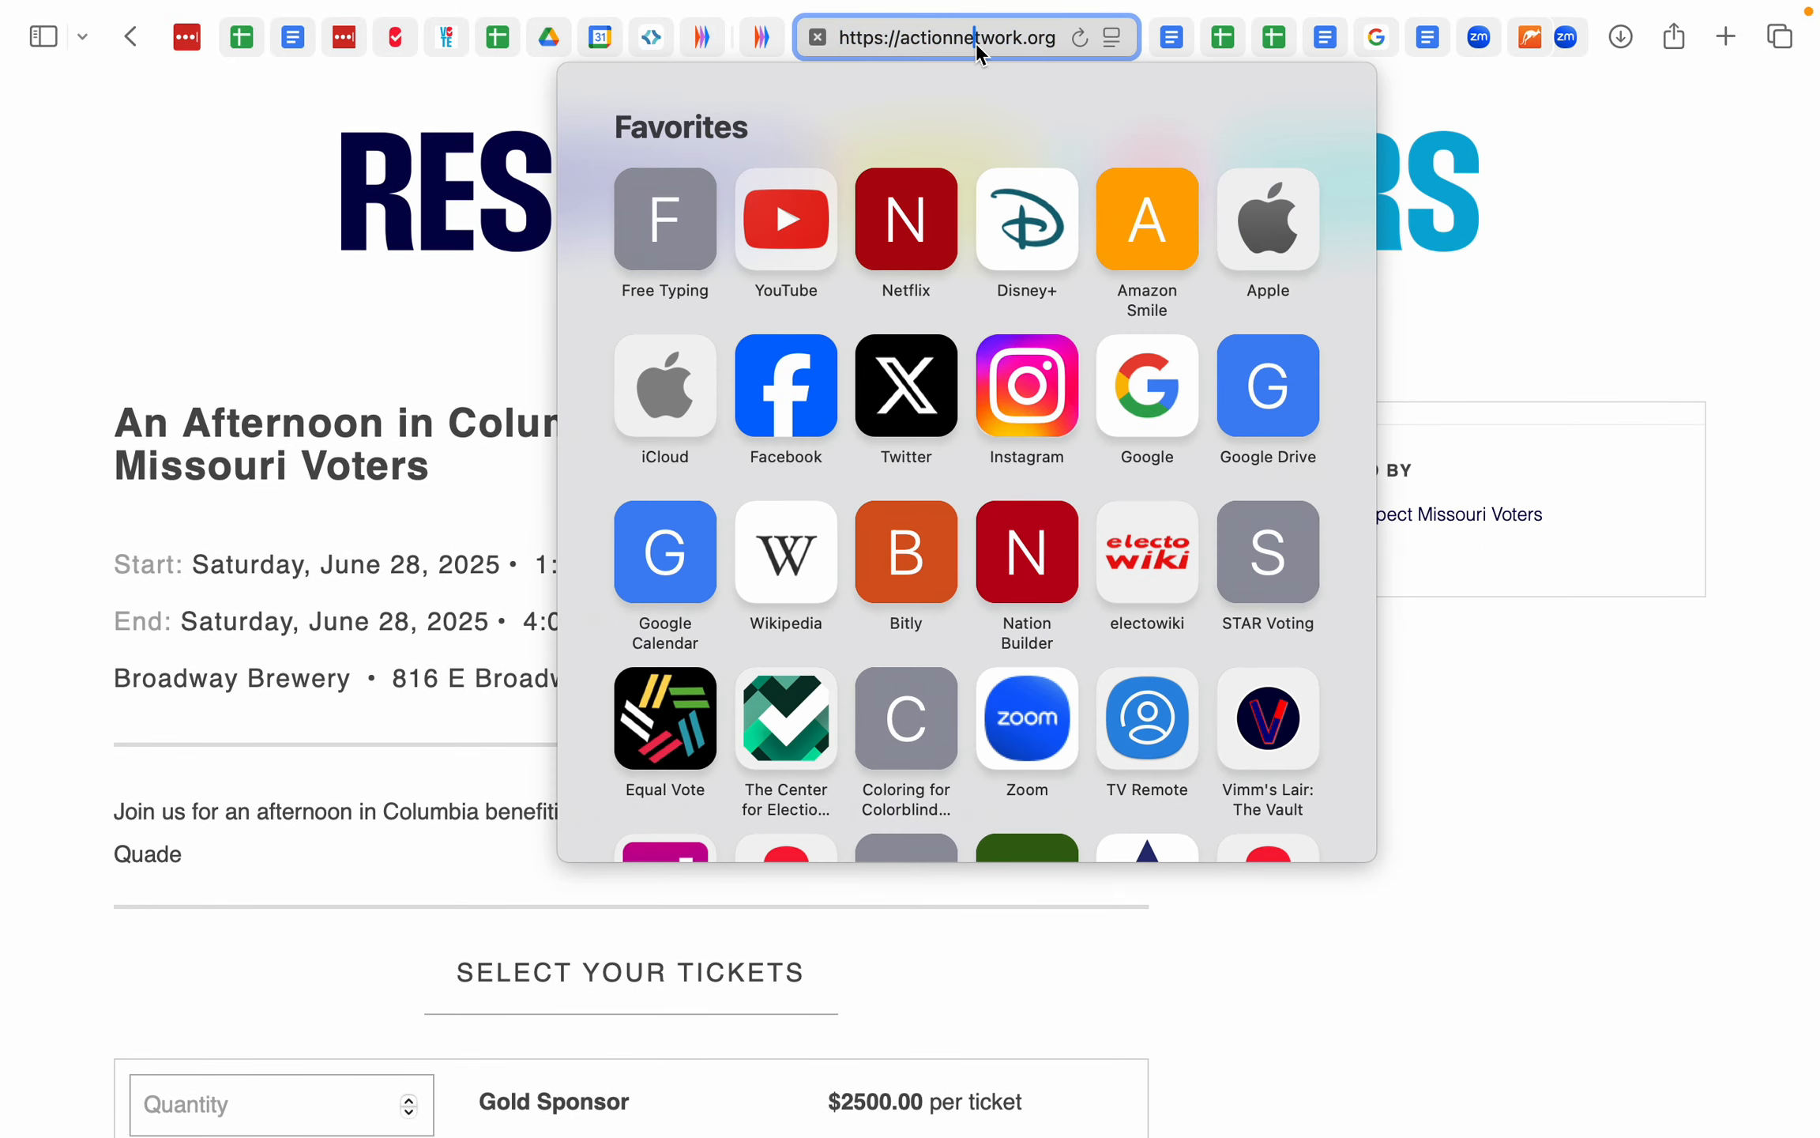
{"action": "key", "text": "Right"}
{"action": "key", "text": "alt+Left"}
{"action": "key", "text": "alt+Left"}
{"action": "key", "text": "alt+Left"}
{"action": "key", "text": "alt+Left"}
{"action": "key", "text": "alt+Left"}
{"action": "key", "text": "alt+Left"}
{"action": "key", "text": "alt+Left"}
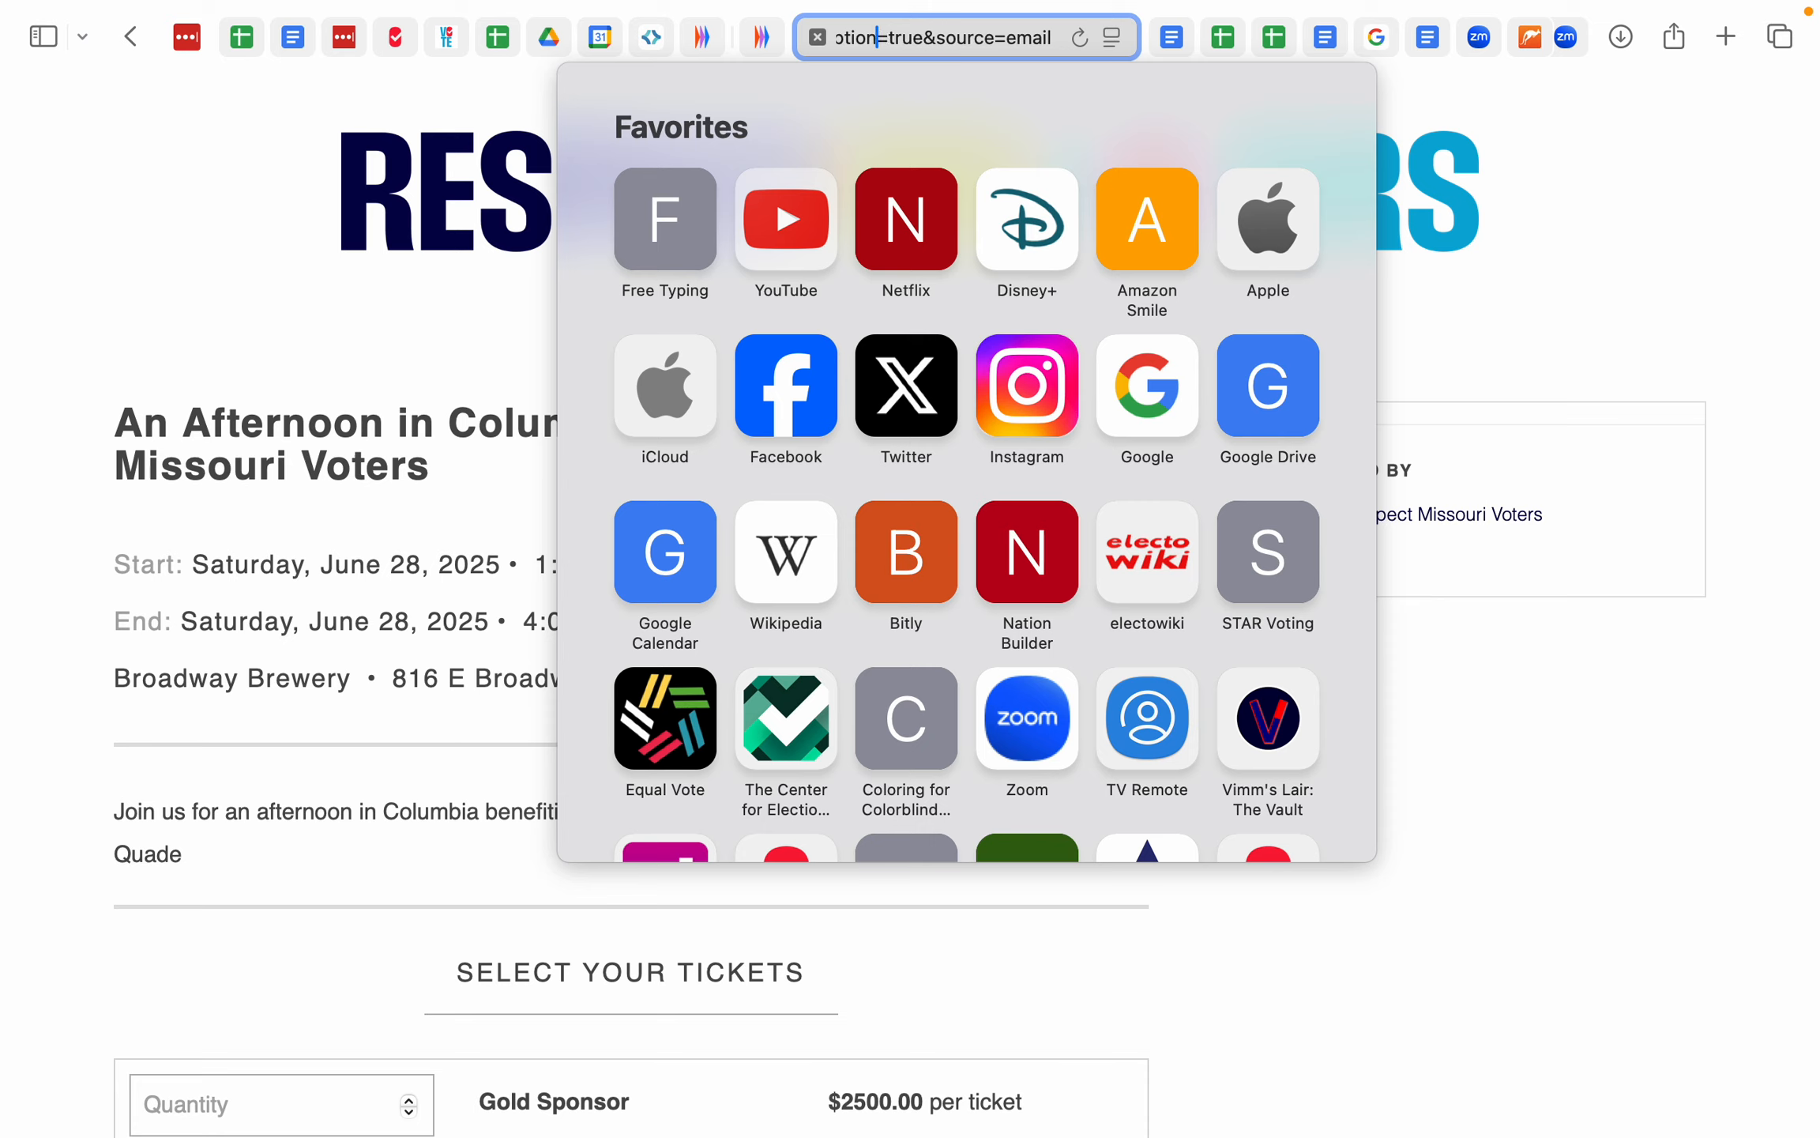
{"action": "key", "text": "alt+Right"}
{"action": "key", "text": "alt+Right"}
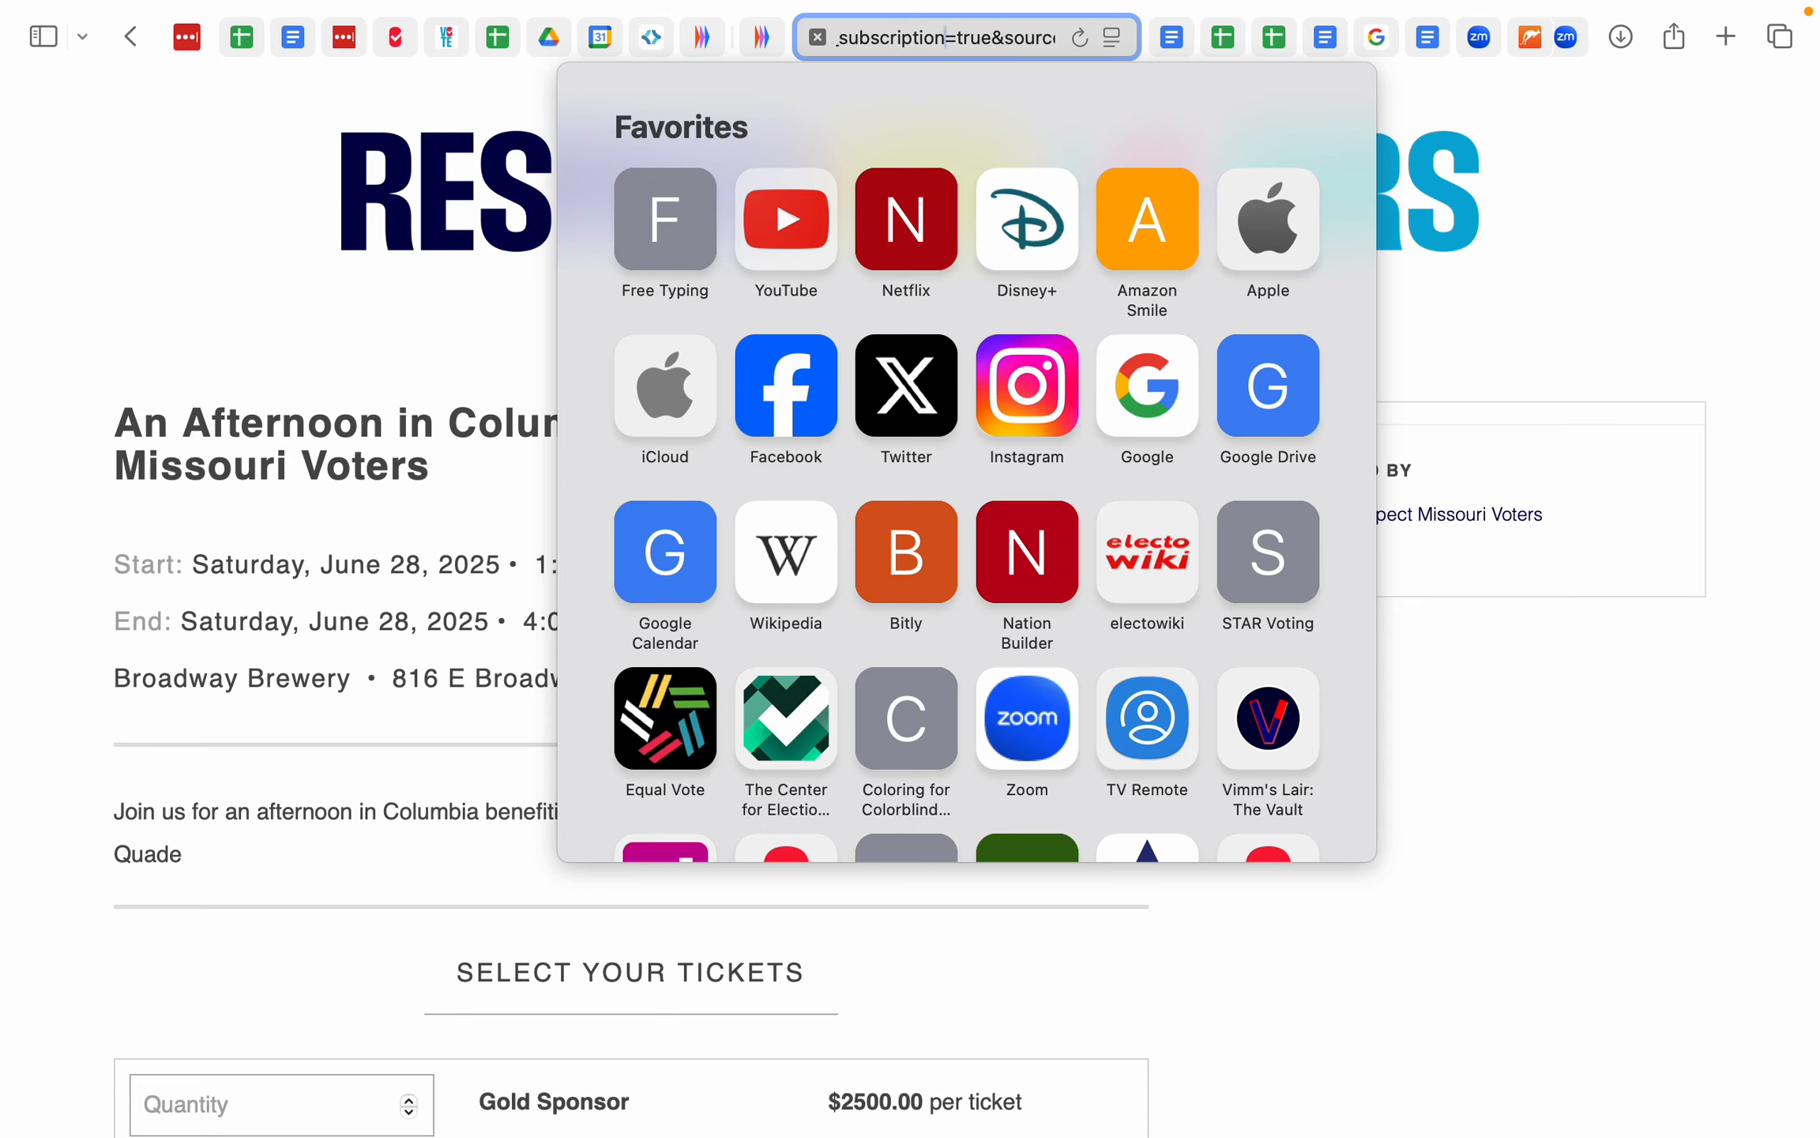
{"action": "key", "text": "alt+BackSpace"}
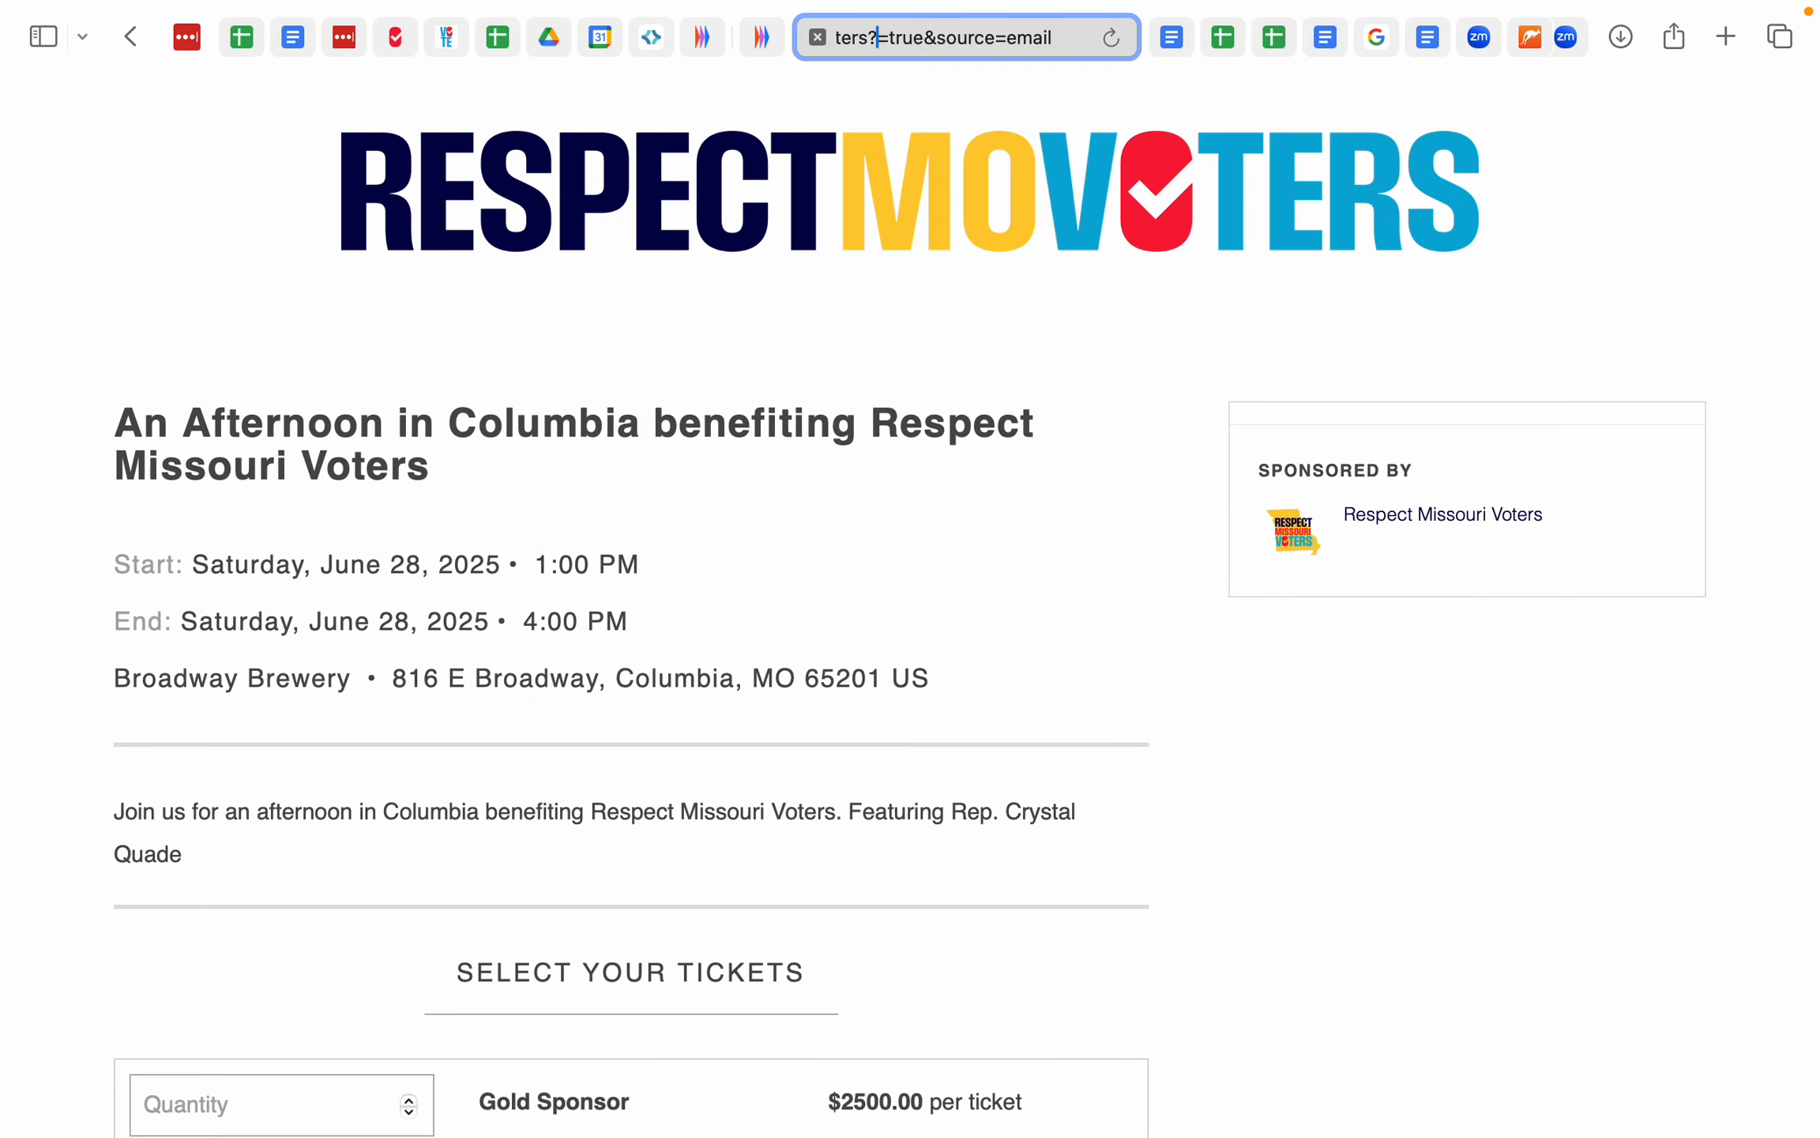
{"action": "type", "text": "mobile_"}
{"action": "type", "text": "subscri"}
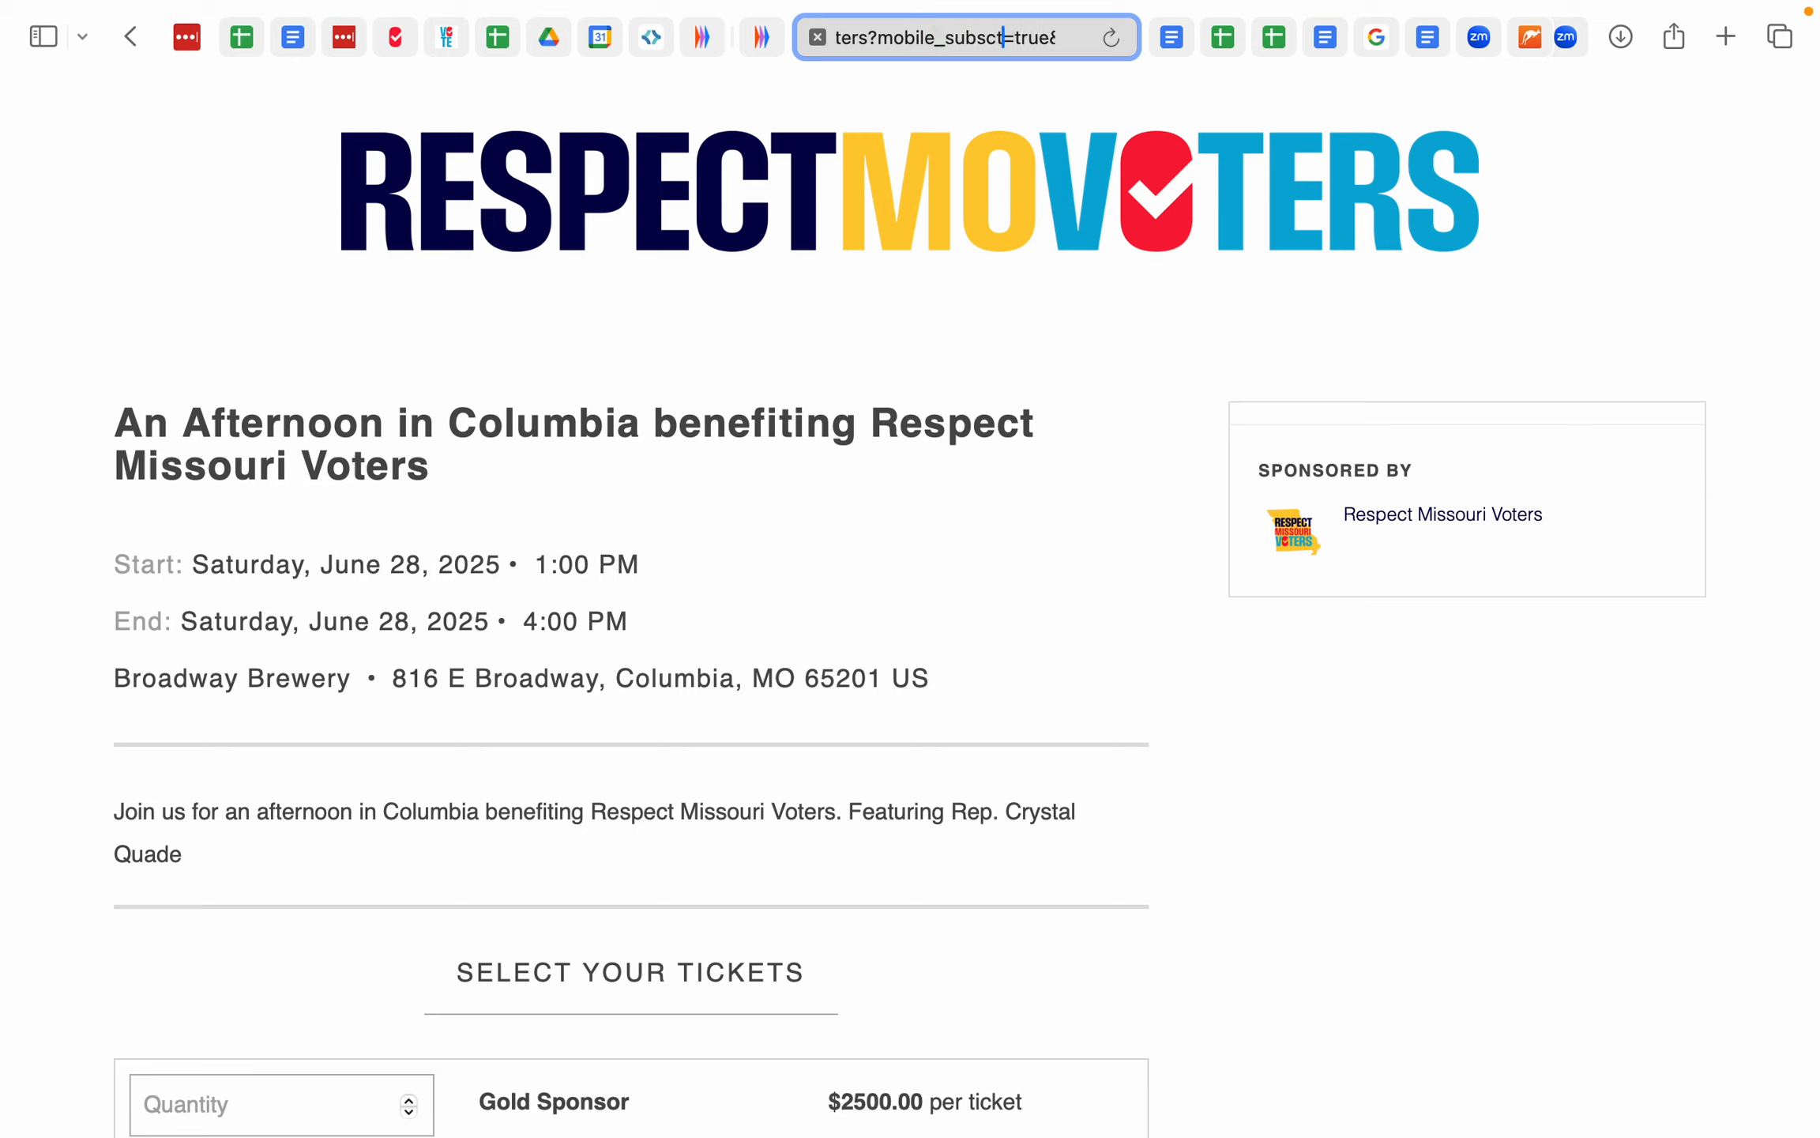
{"action": "type", "text": "ption_group"}
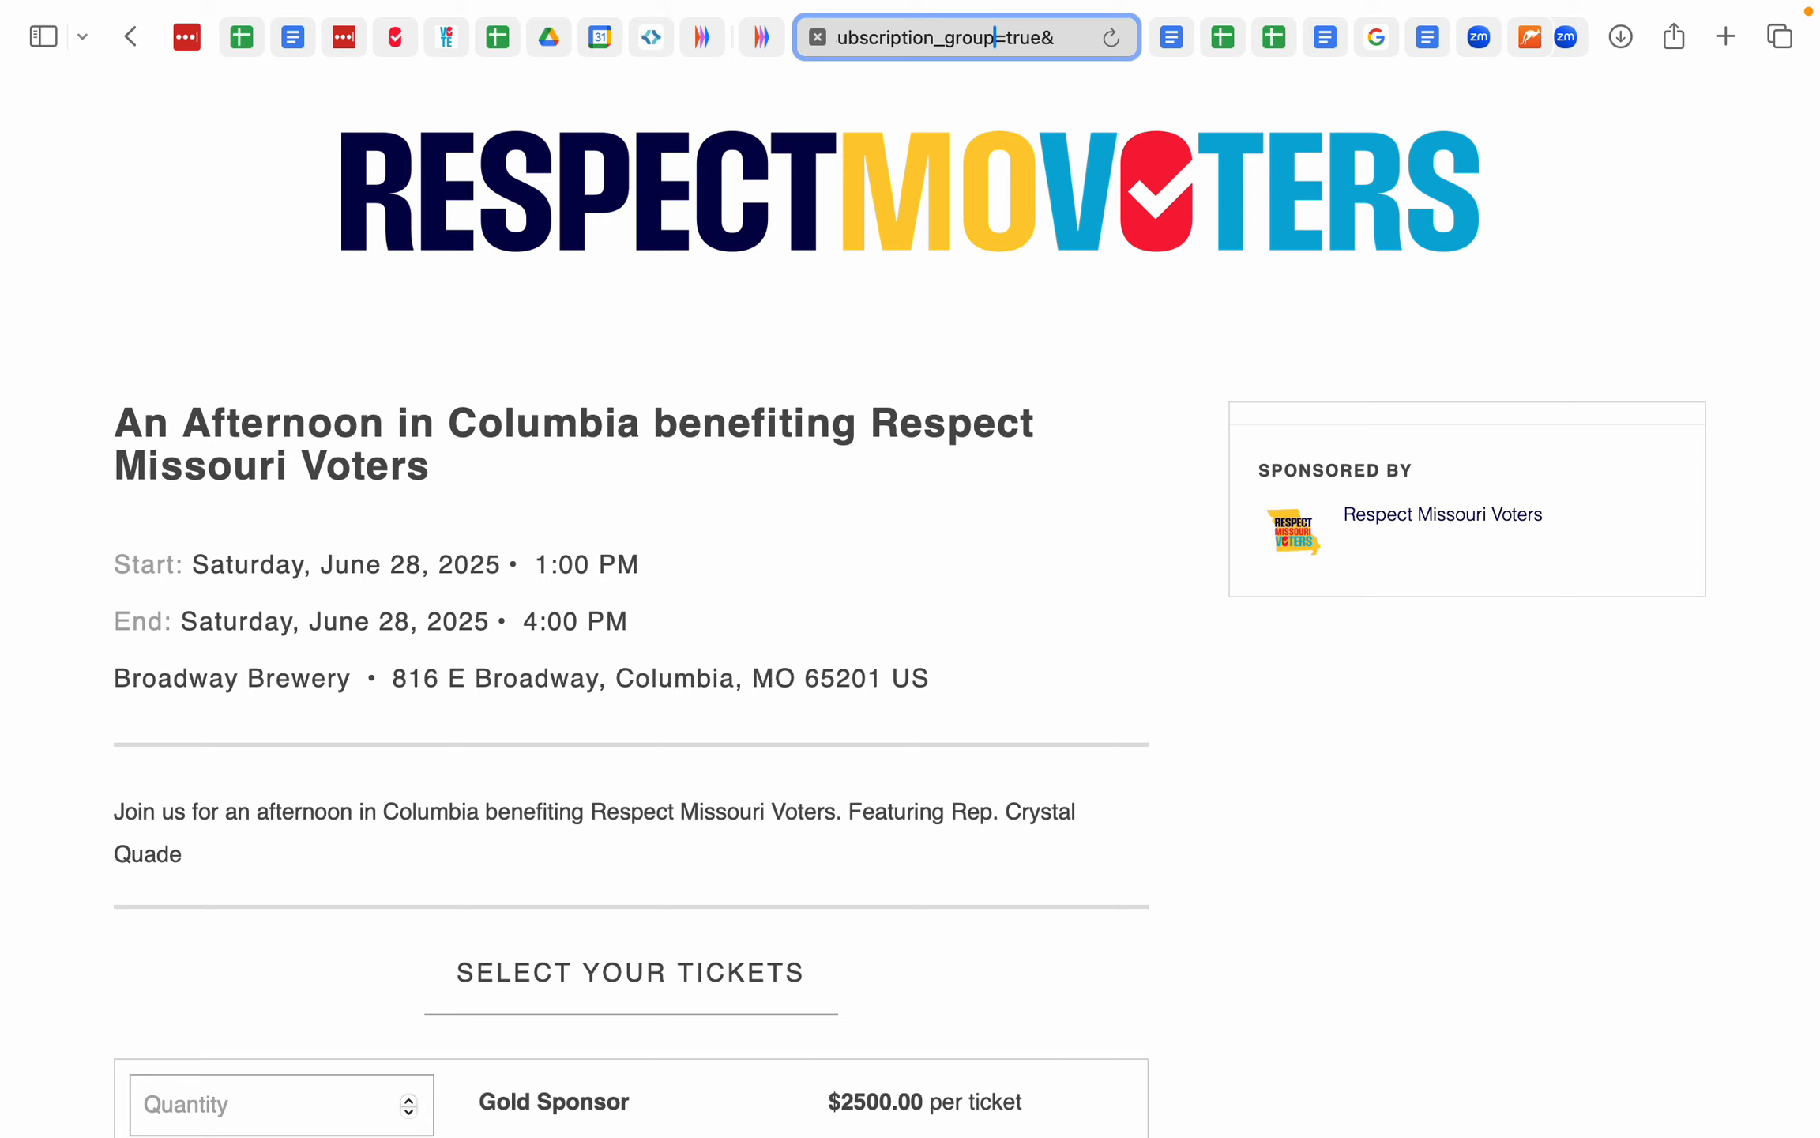
{"action": "key", "text": "super+a"}
{"action": "key", "text": "Return"}
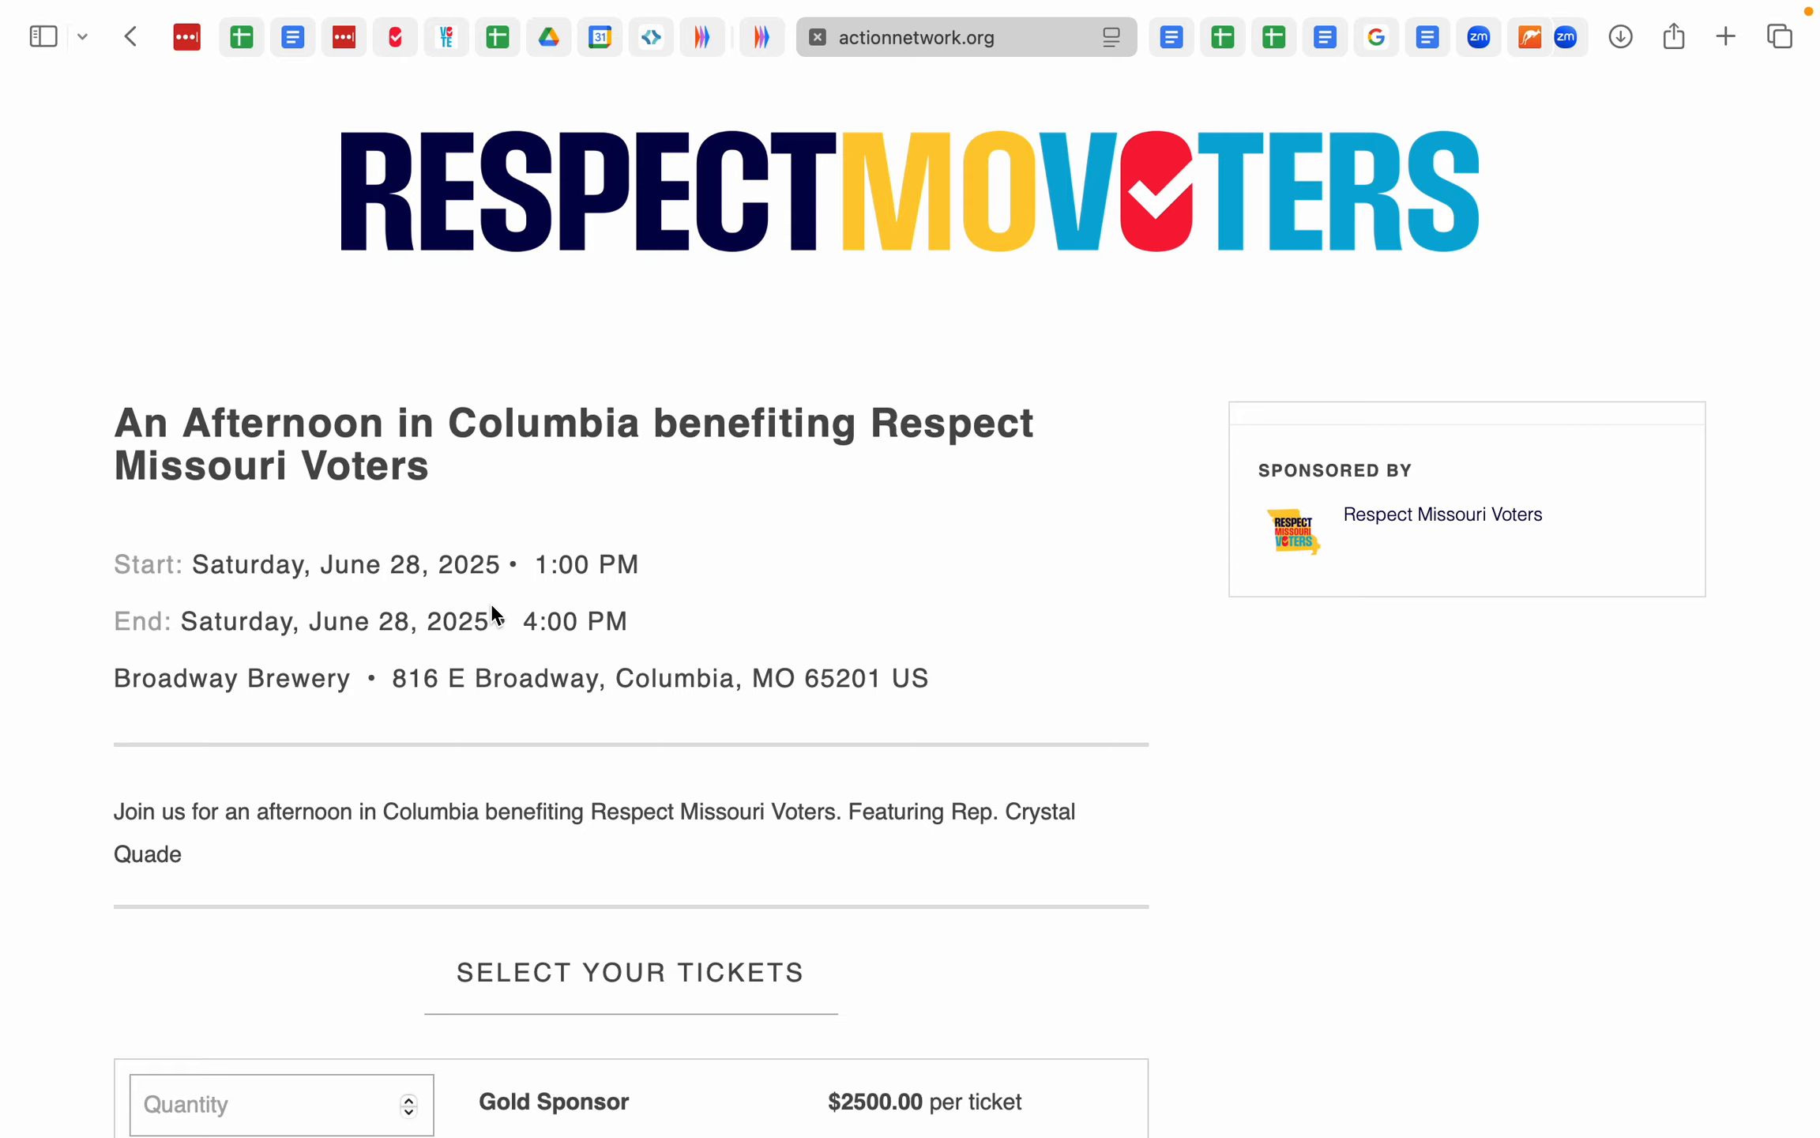
- Check the mobile messages opt-in in the ticket page's payment section and copy the page's full URL
{"action": "scroll", "coordinate": [492, 610], "scroll_direction": "down", "scroll_amount": 15}
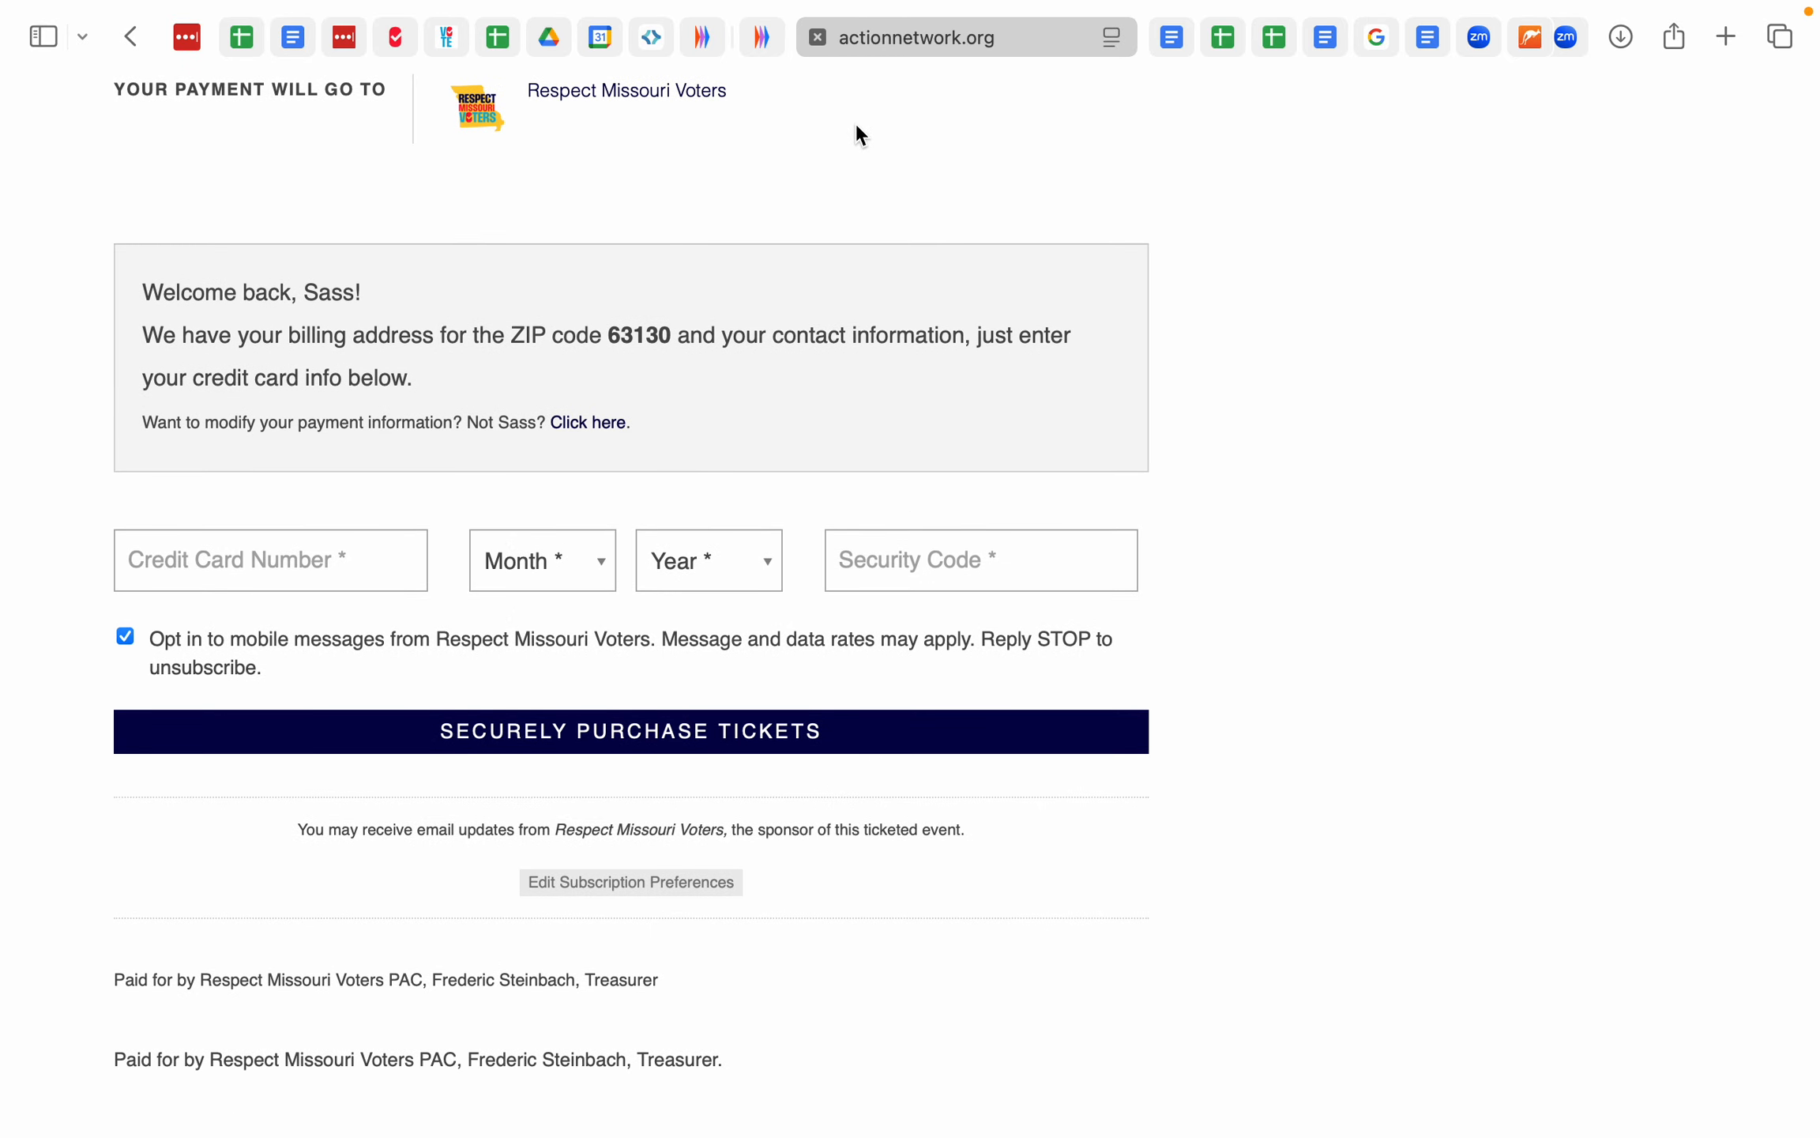
{"action": "left_click", "coordinate": [915, 55]}
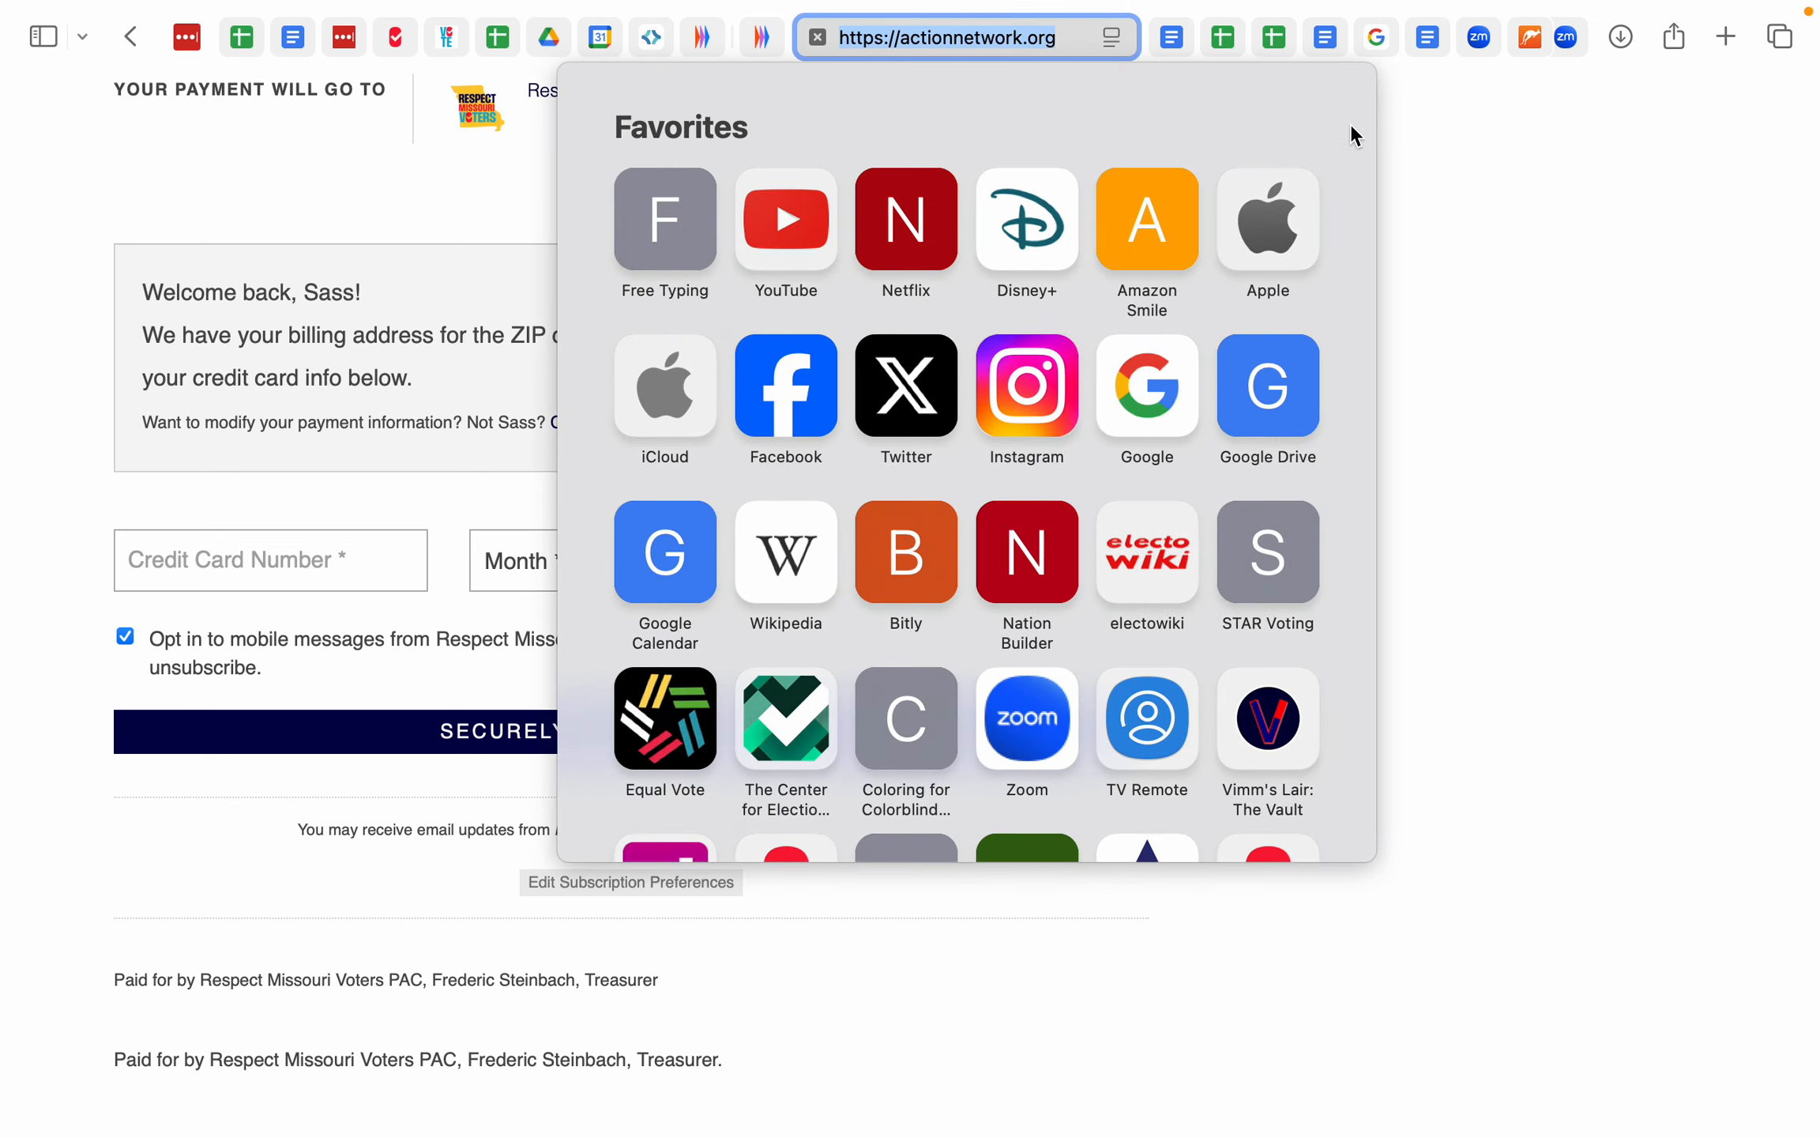
{"action": "left_click", "coordinate": [1431, 194]}
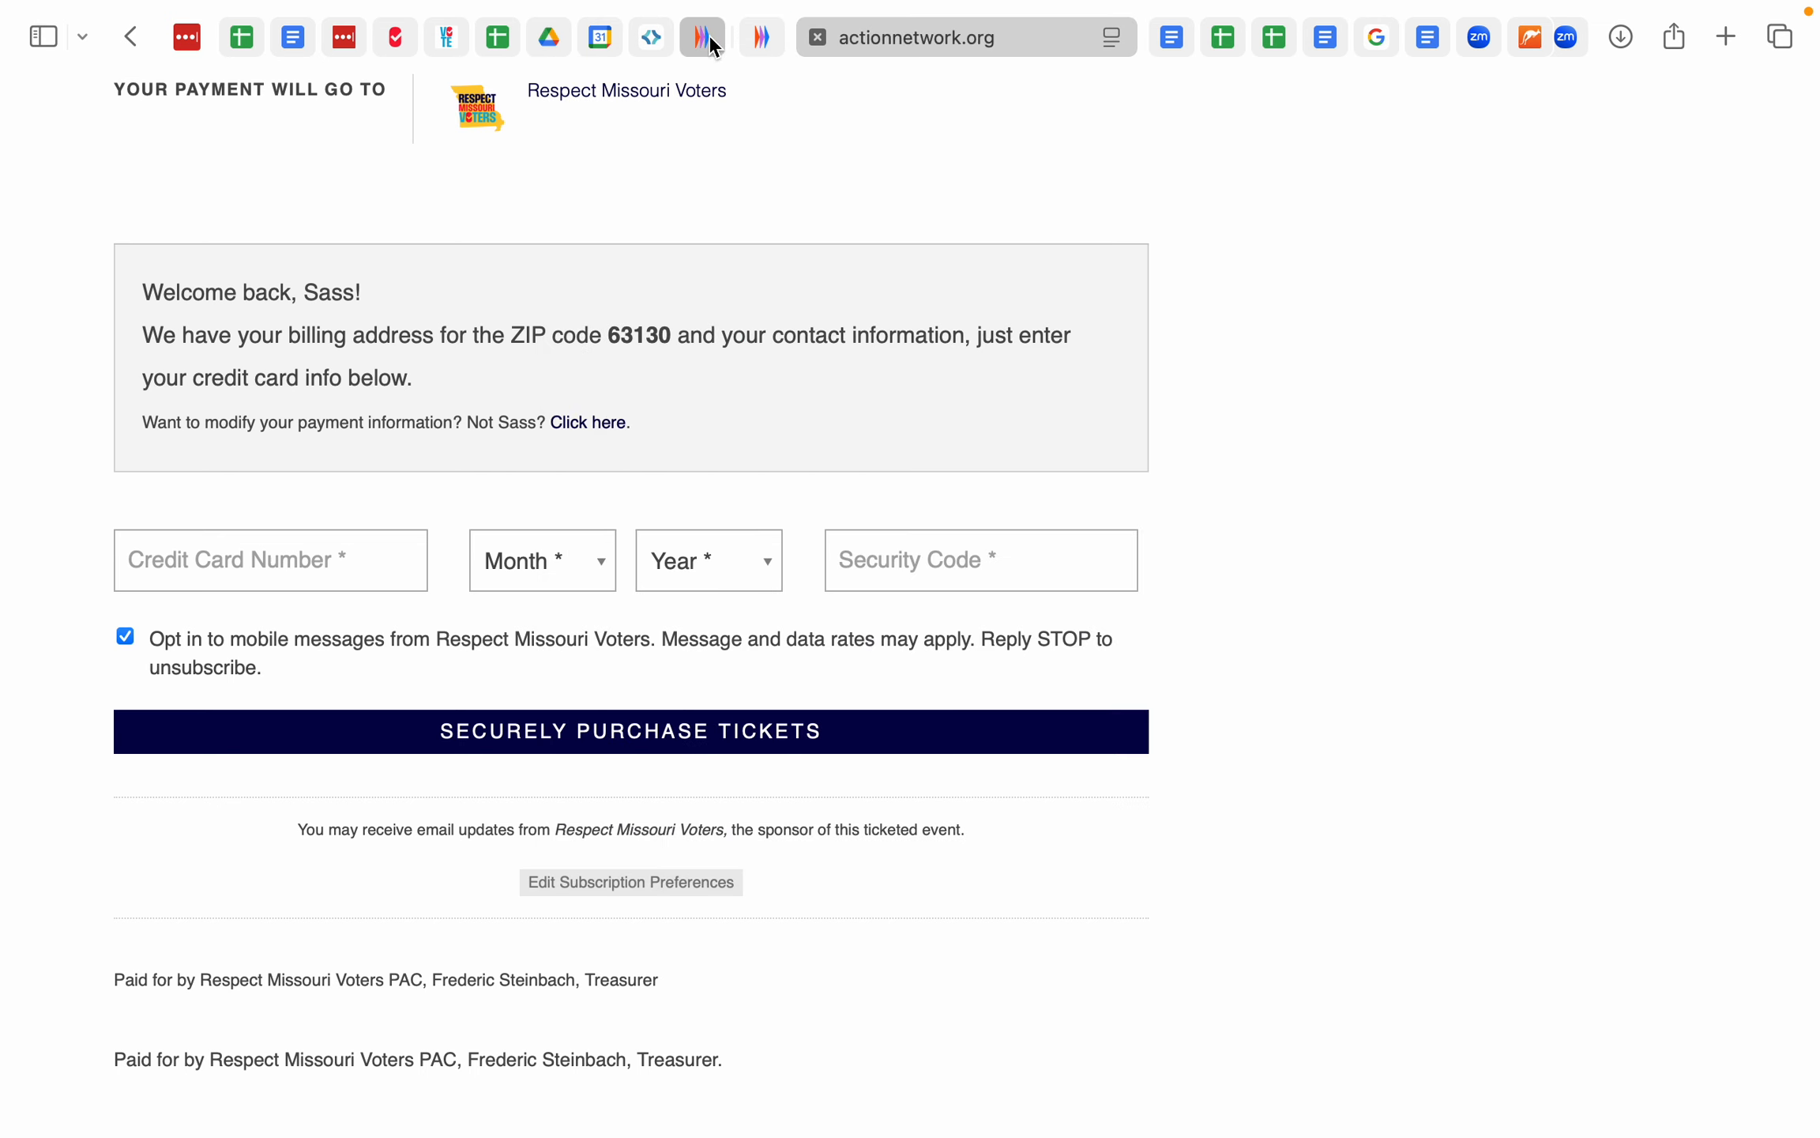
- Insert the prepared RSVP button in the email, linked to the Columbia ticketed event URL ending in "?mobile_subscription_group=true&source=email"
{"action": "left_click", "coordinate": [774, 39]}
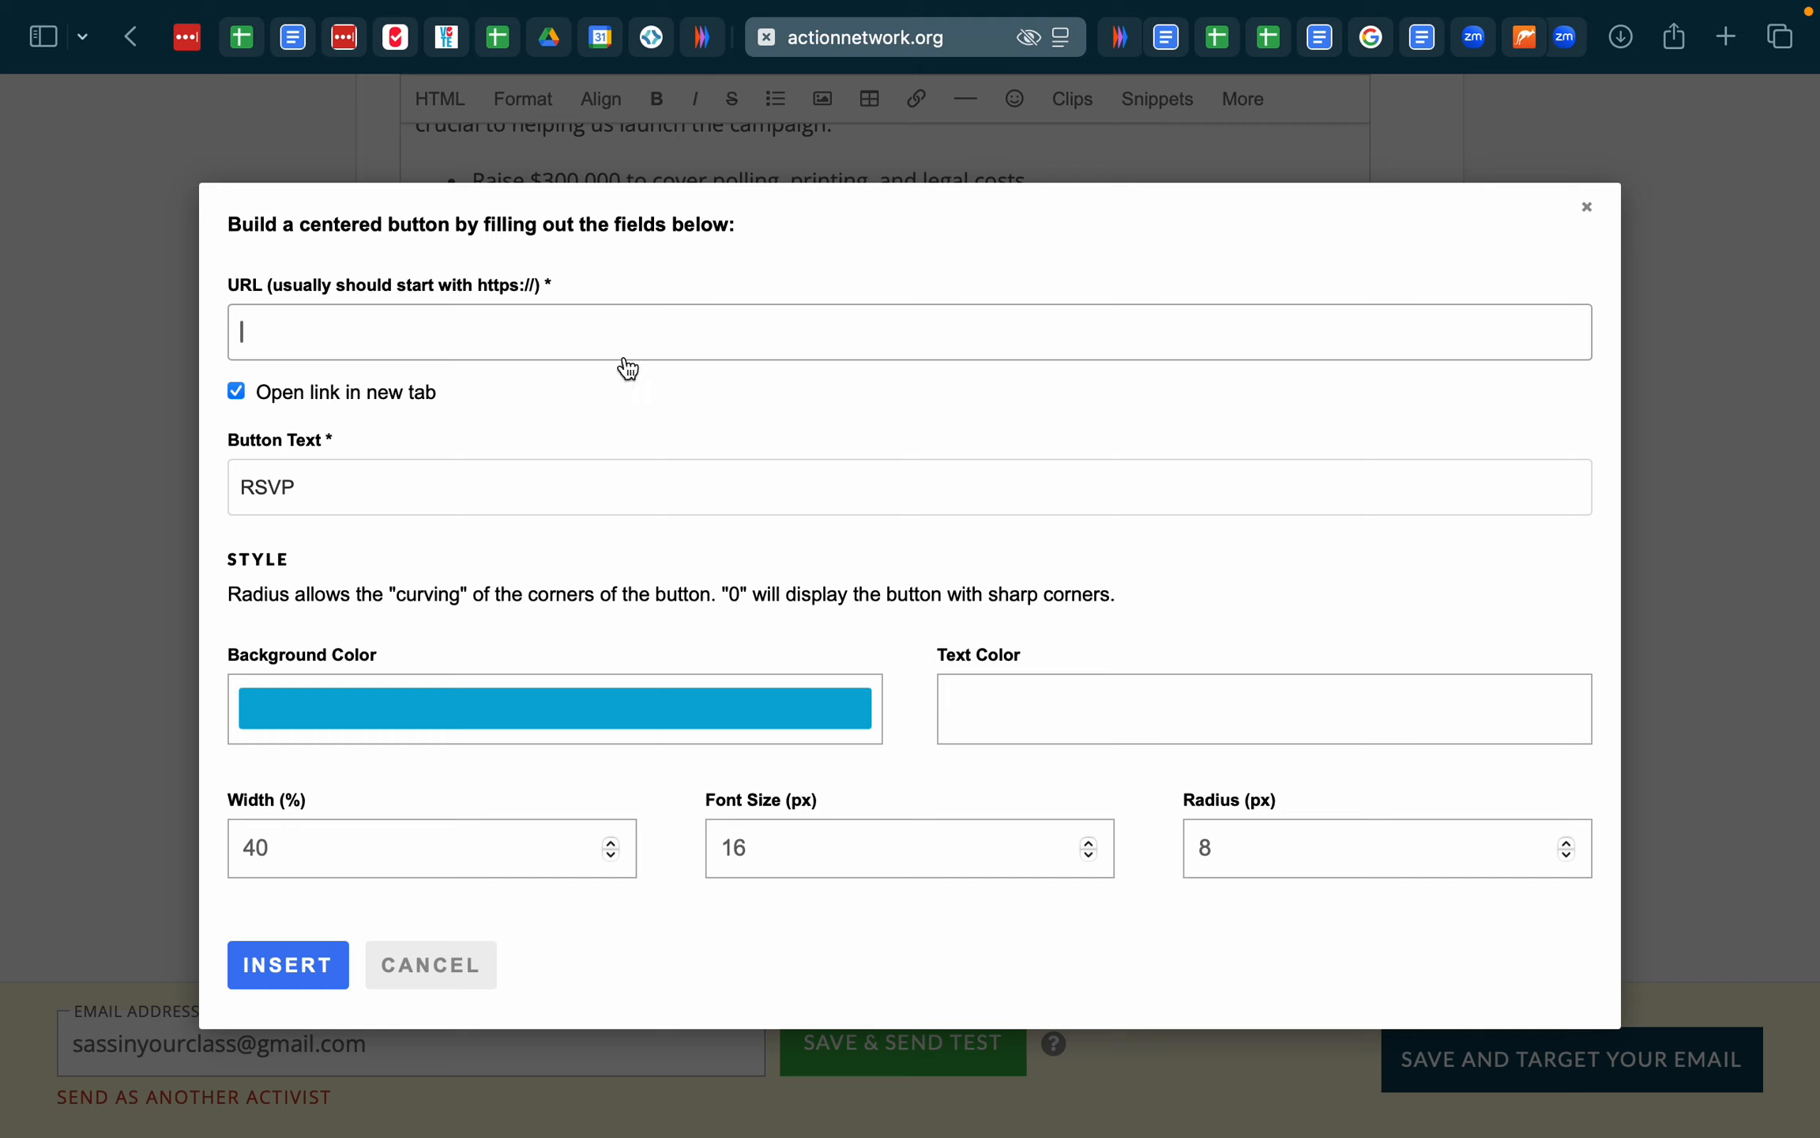
{"action": "type", "text": "https://actionnetwork.org/ticketed_events/an-afternoon-in-columbia-benefiting-respect-missouri-voters?mobile_subscription_group=true&source=email"}
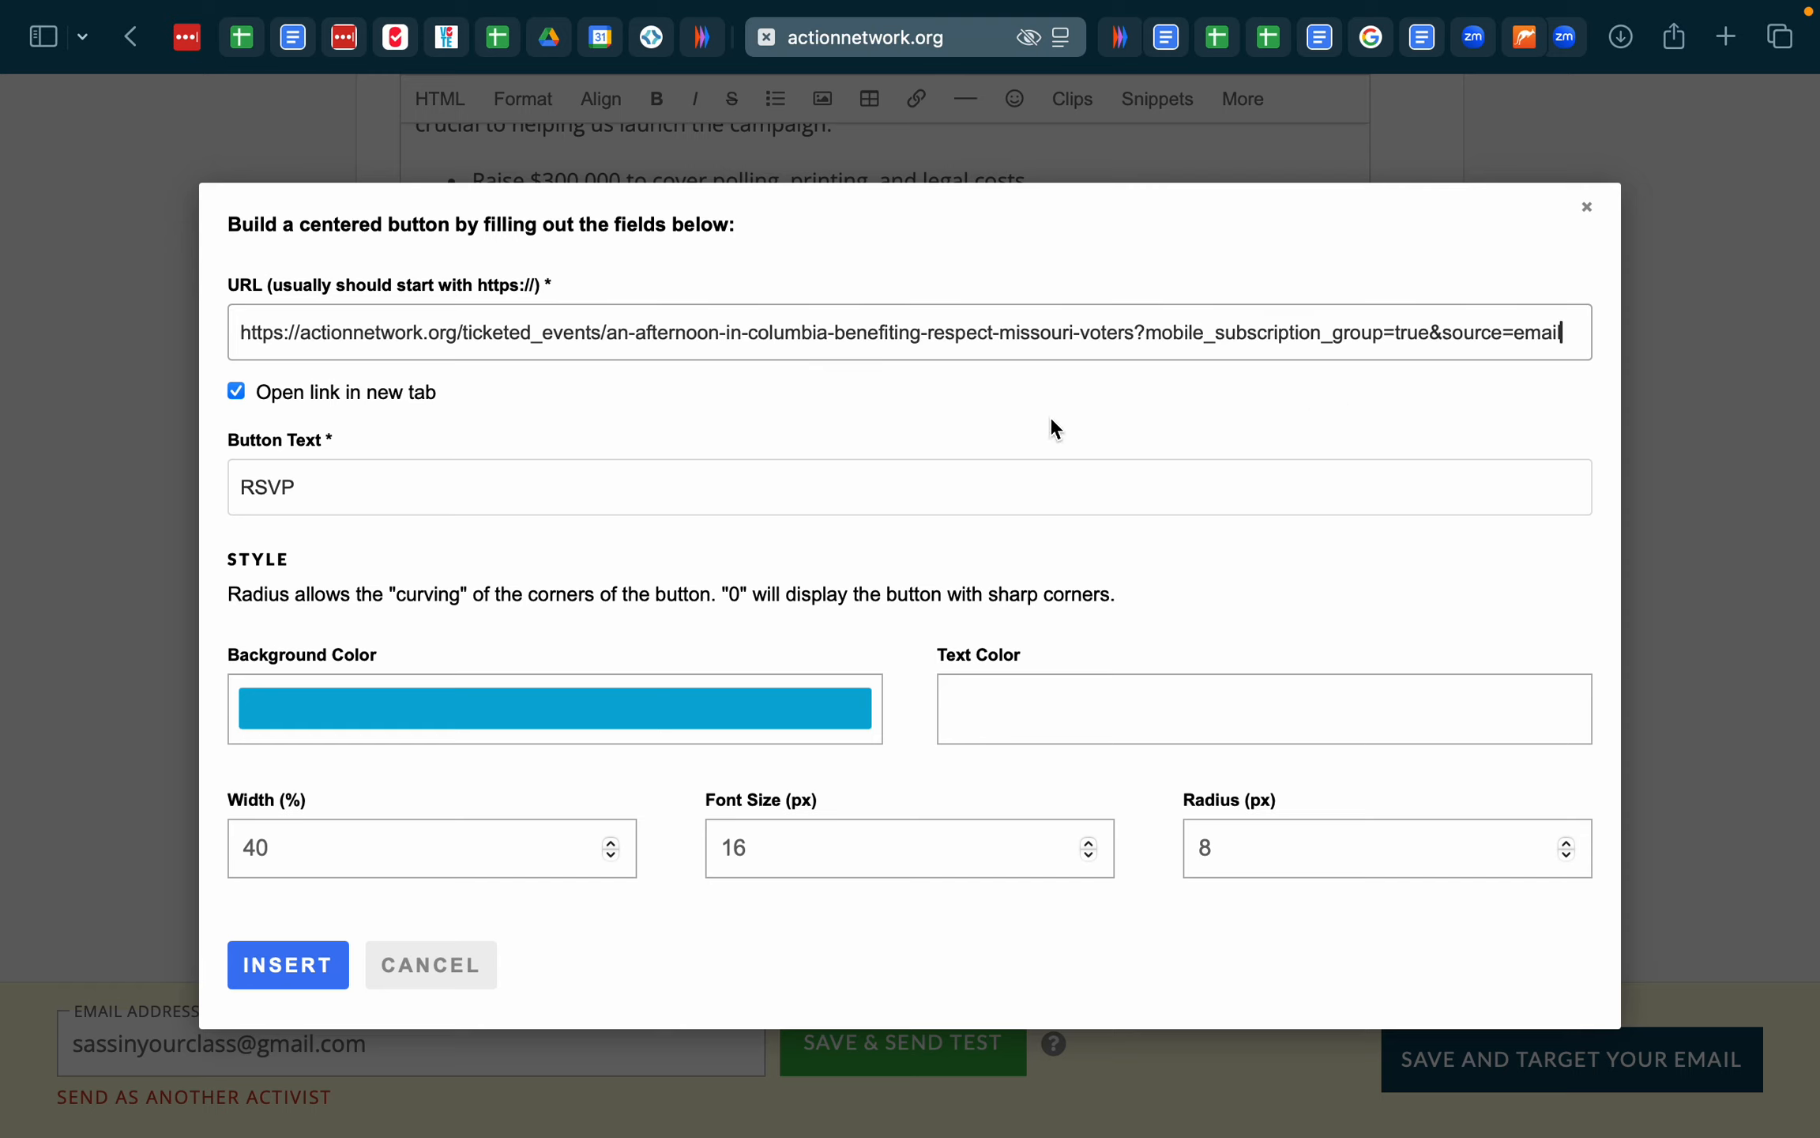
{"action": "left_click", "coordinate": [287, 980]}
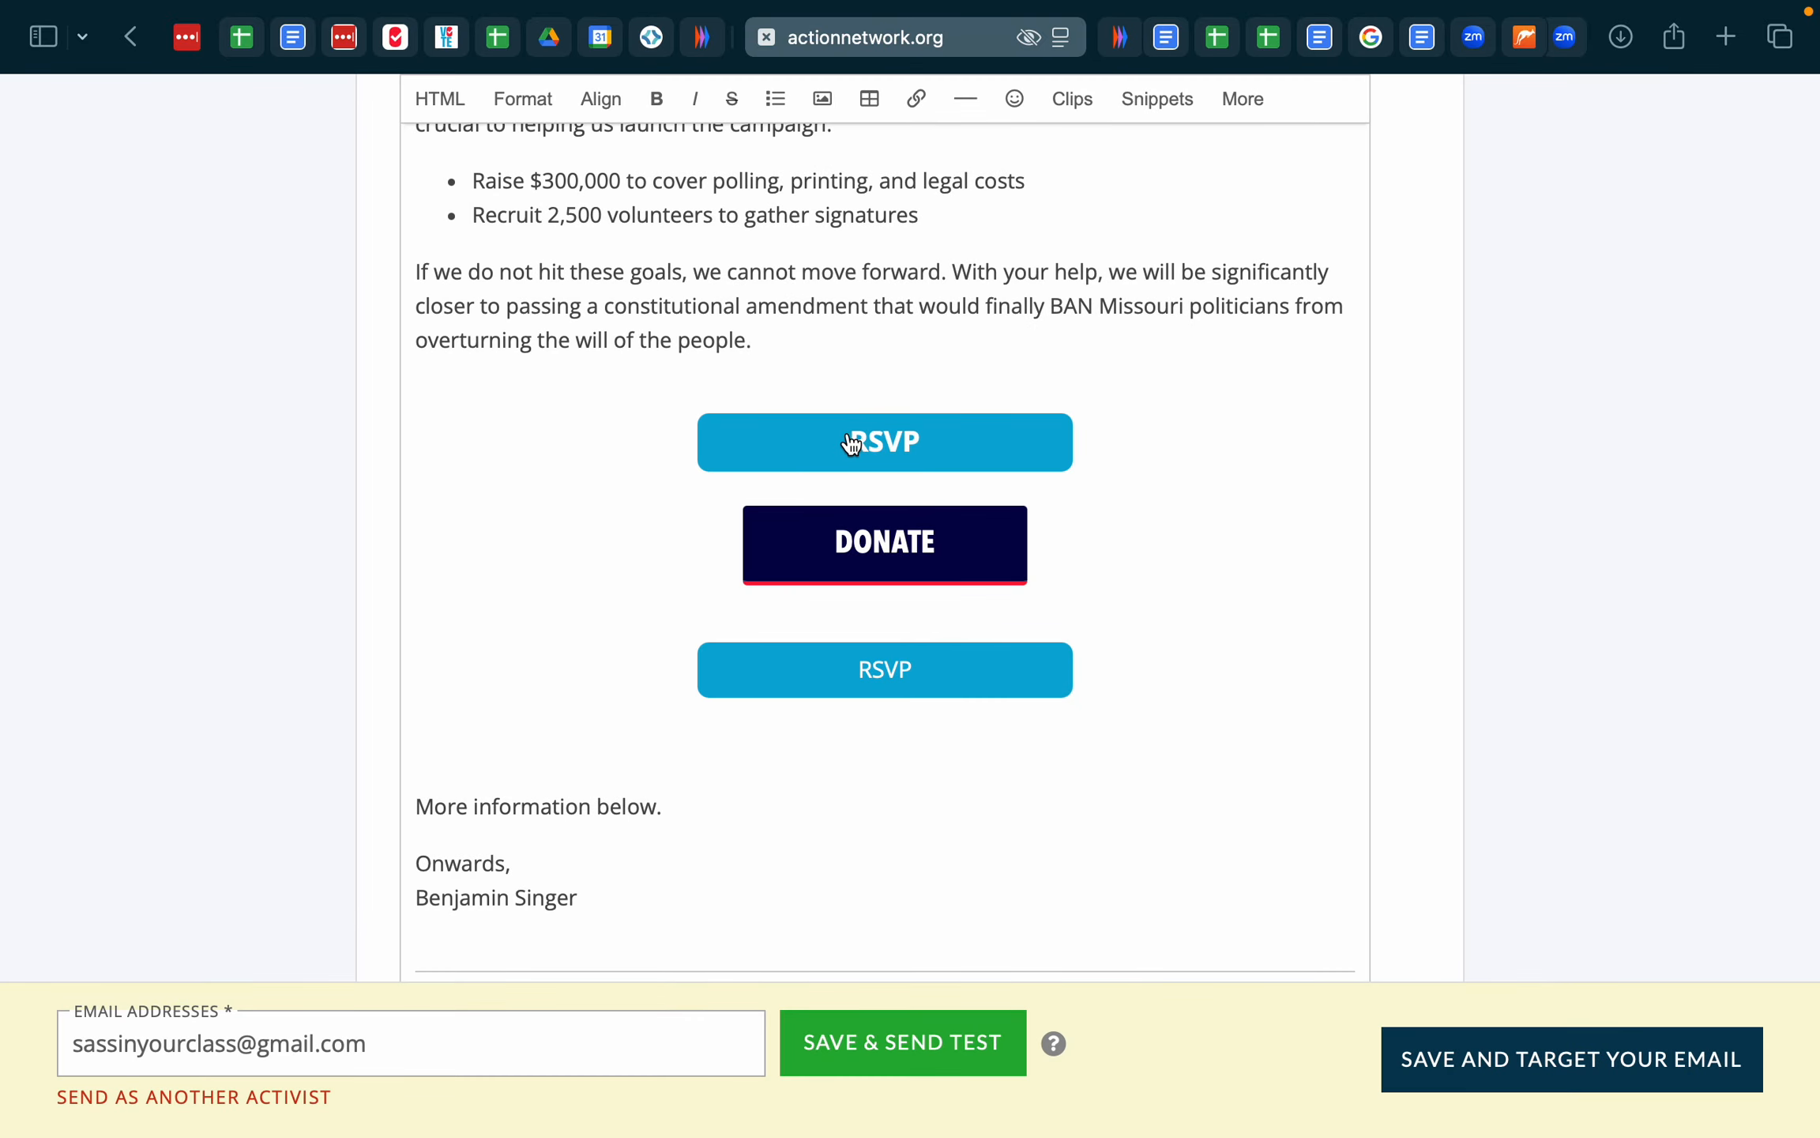
- Try to make the label of the newly inserted RSVP button bold
{"action": "double_click", "coordinate": [916, 684]}
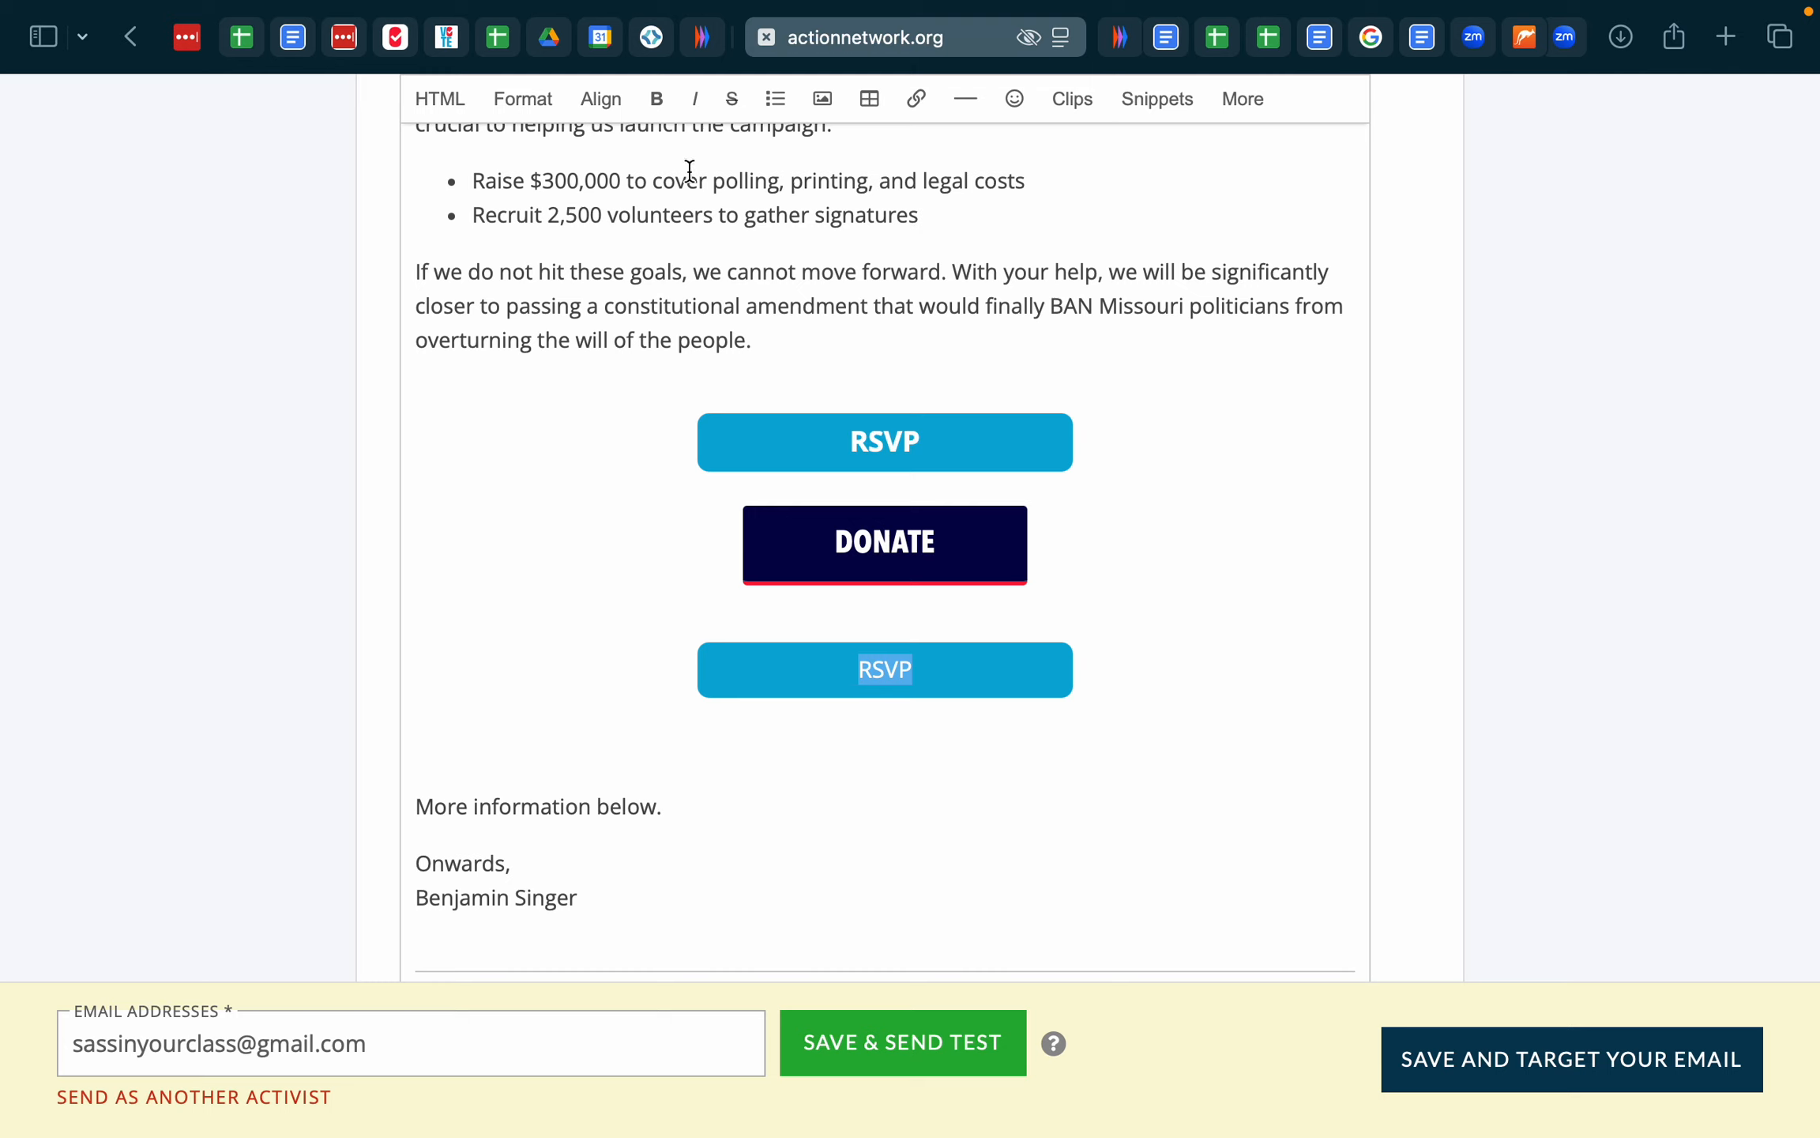
{"action": "left_click", "coordinate": [660, 112]}
{"action": "left_click", "coordinate": [660, 112]}
{"action": "left_click", "coordinate": [1060, 351]}
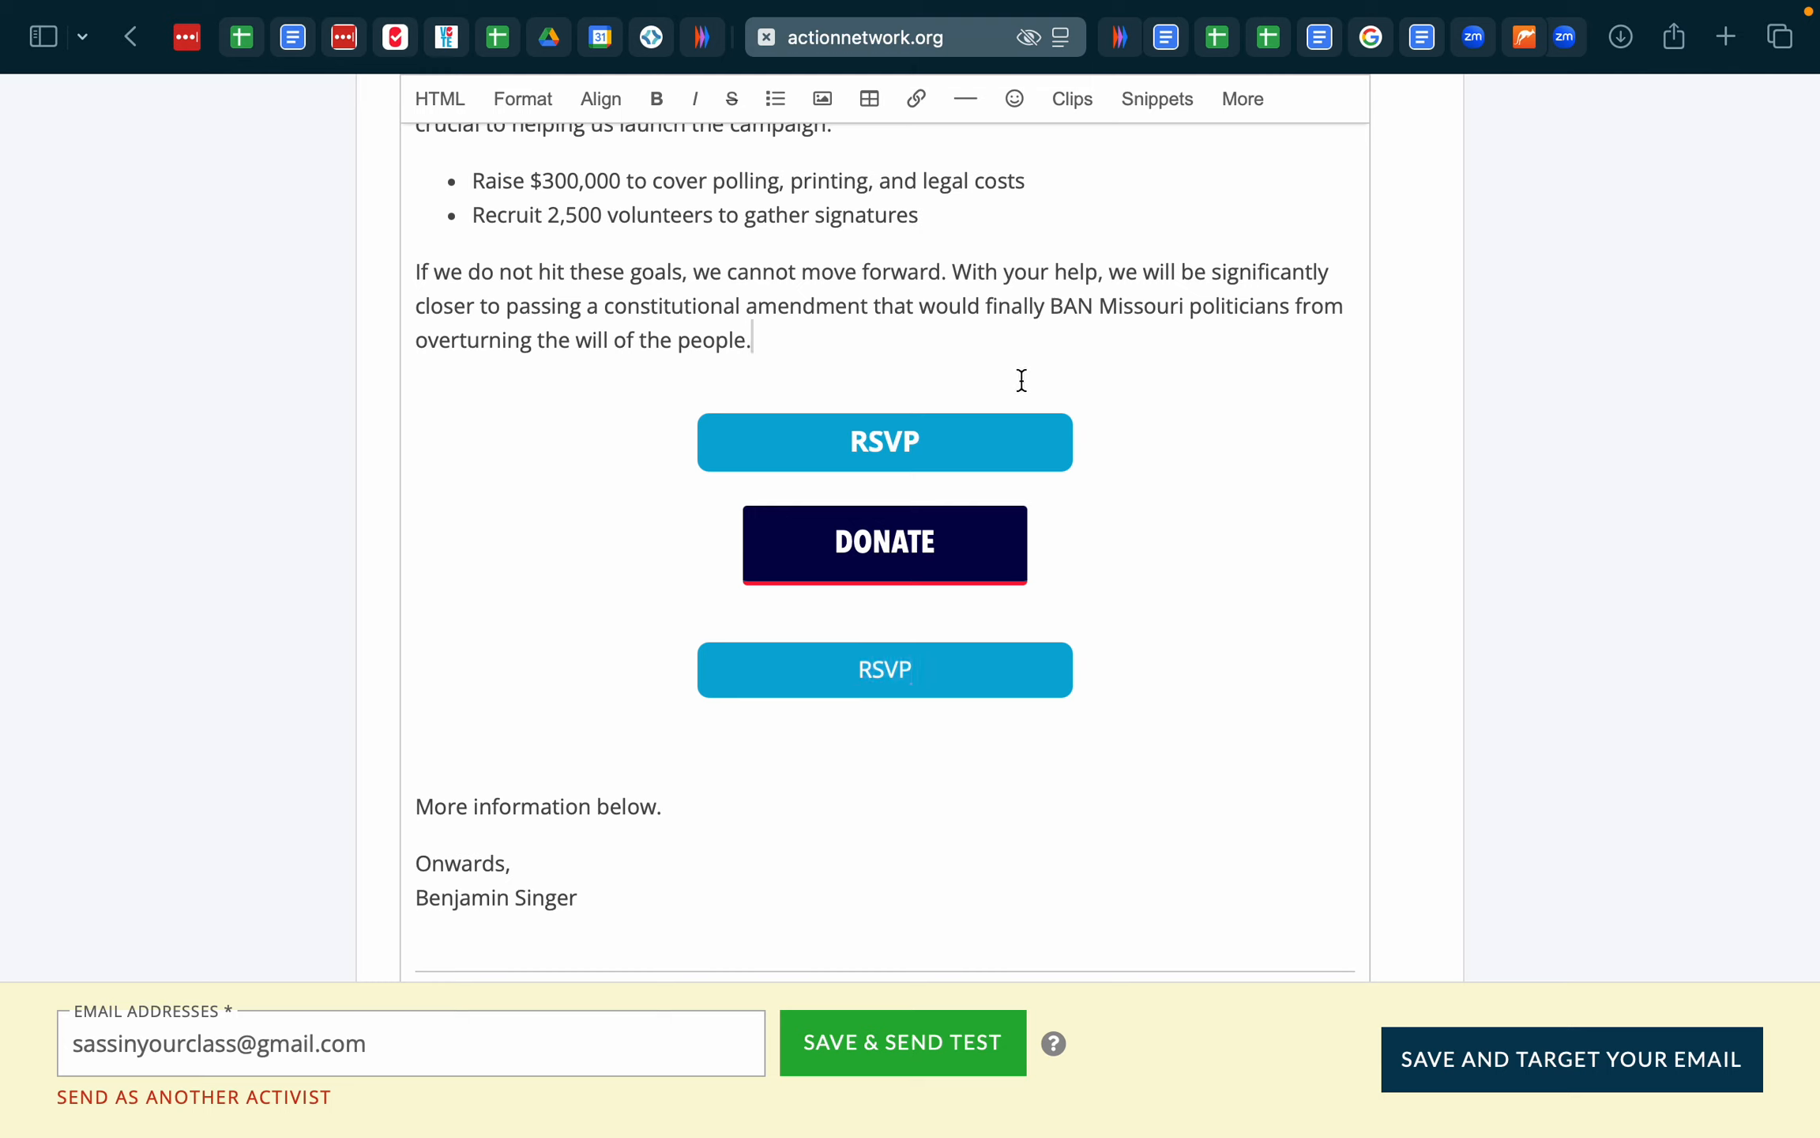
- Replace the link of the bold RSVP button with the Columbia event URL ending in "?mobile_subscription_group=true&source=email" and save it
{"action": "left_click", "coordinate": [998, 451]}
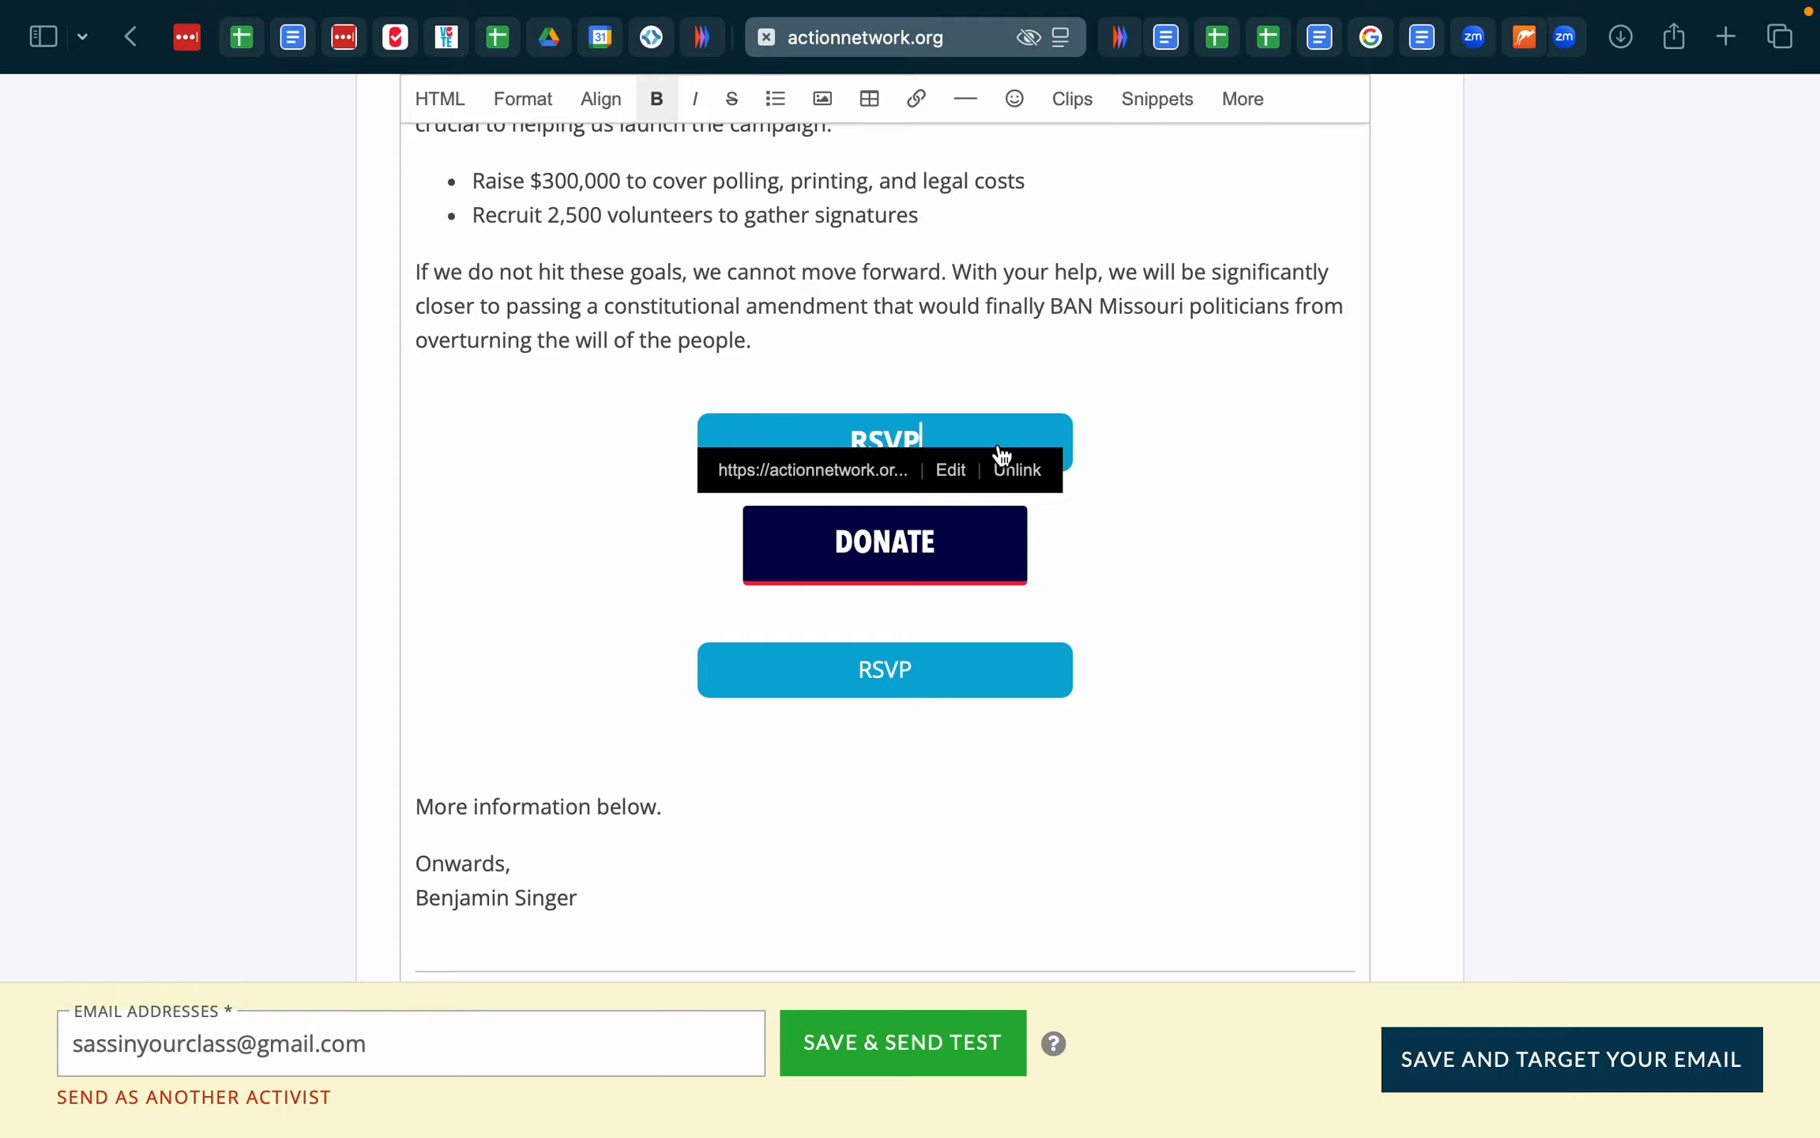
{"action": "left_click", "coordinate": [950, 471]}
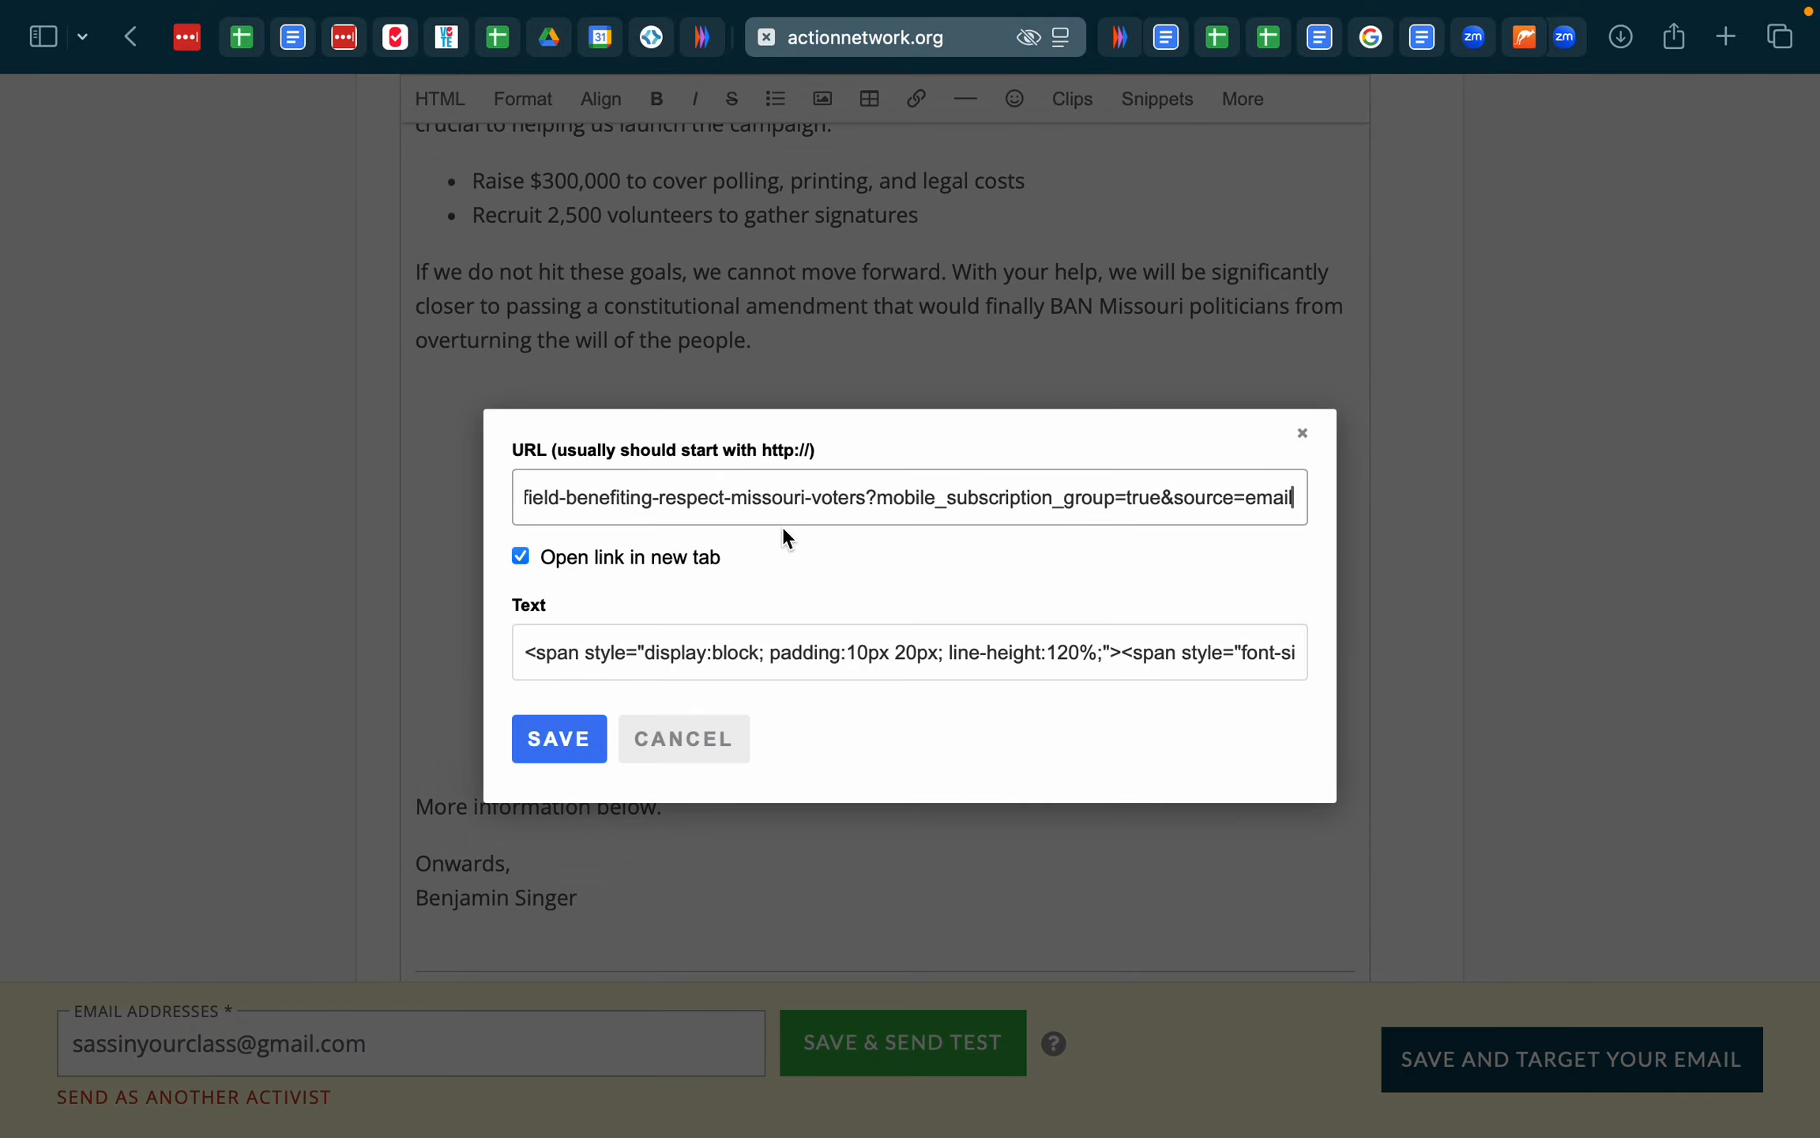
{"action": "key", "text": "super+a"}
{"action": "key", "text": "super+v"}
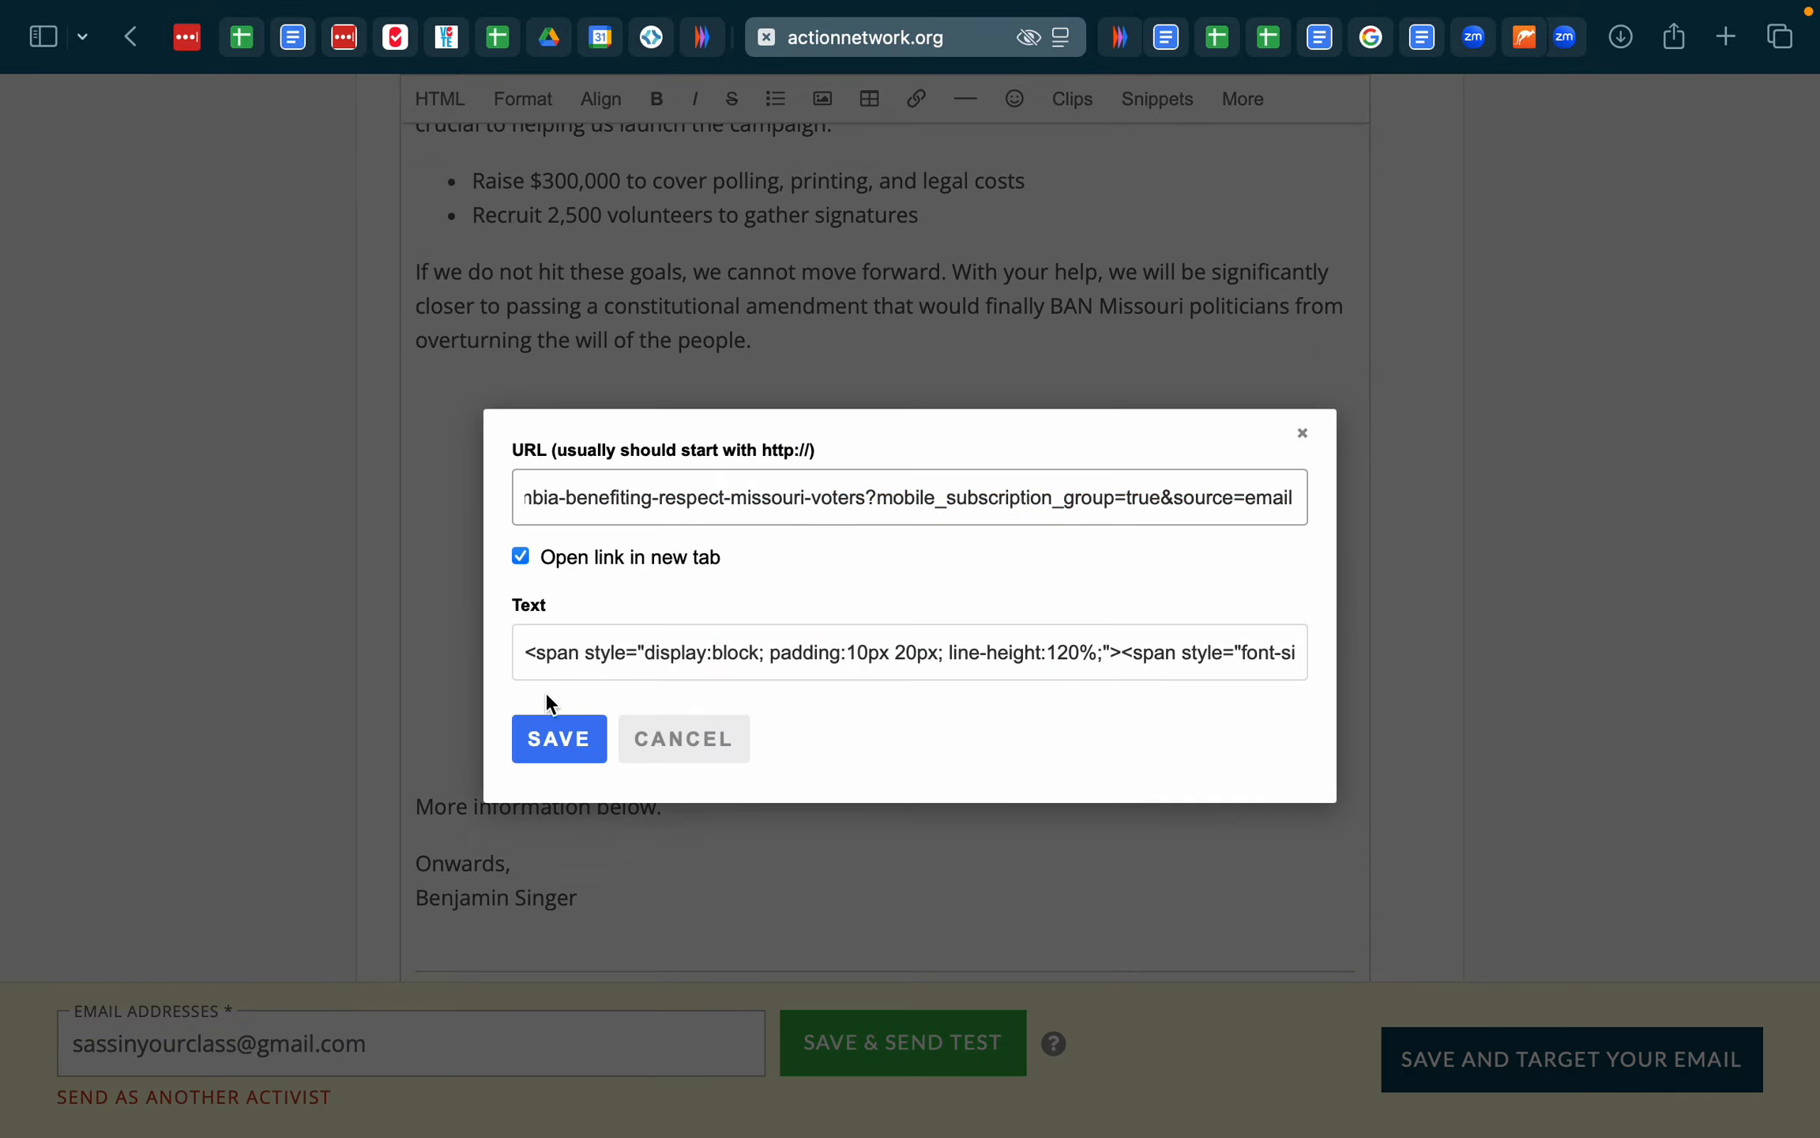
{"action": "left_click", "coordinate": [548, 738]}
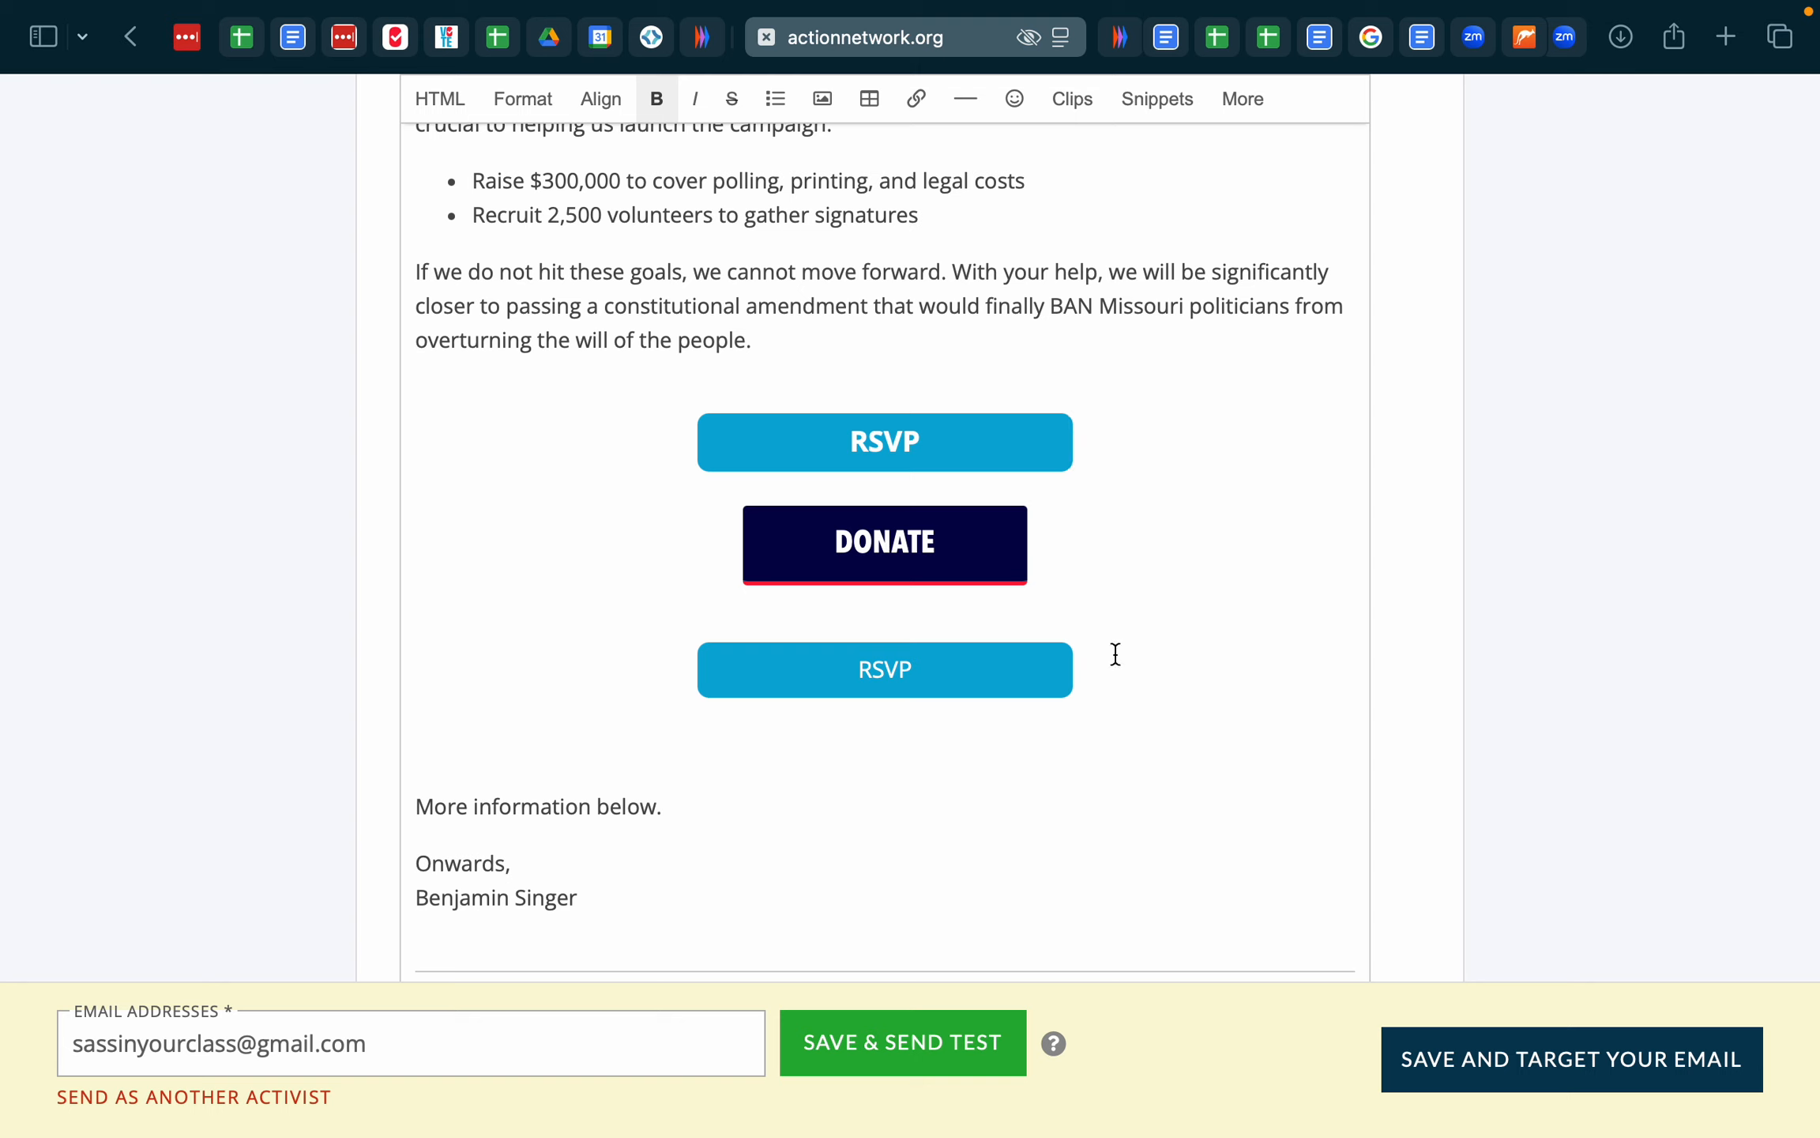
- Delete the donate button, the second RSVP button and the blank lines beneath the bold RSVP button
{"action": "left_click_drag", "start_coordinate": [1089, 670], "coordinate": [798, 542]}
{"action": "key", "text": "BackSpace"}
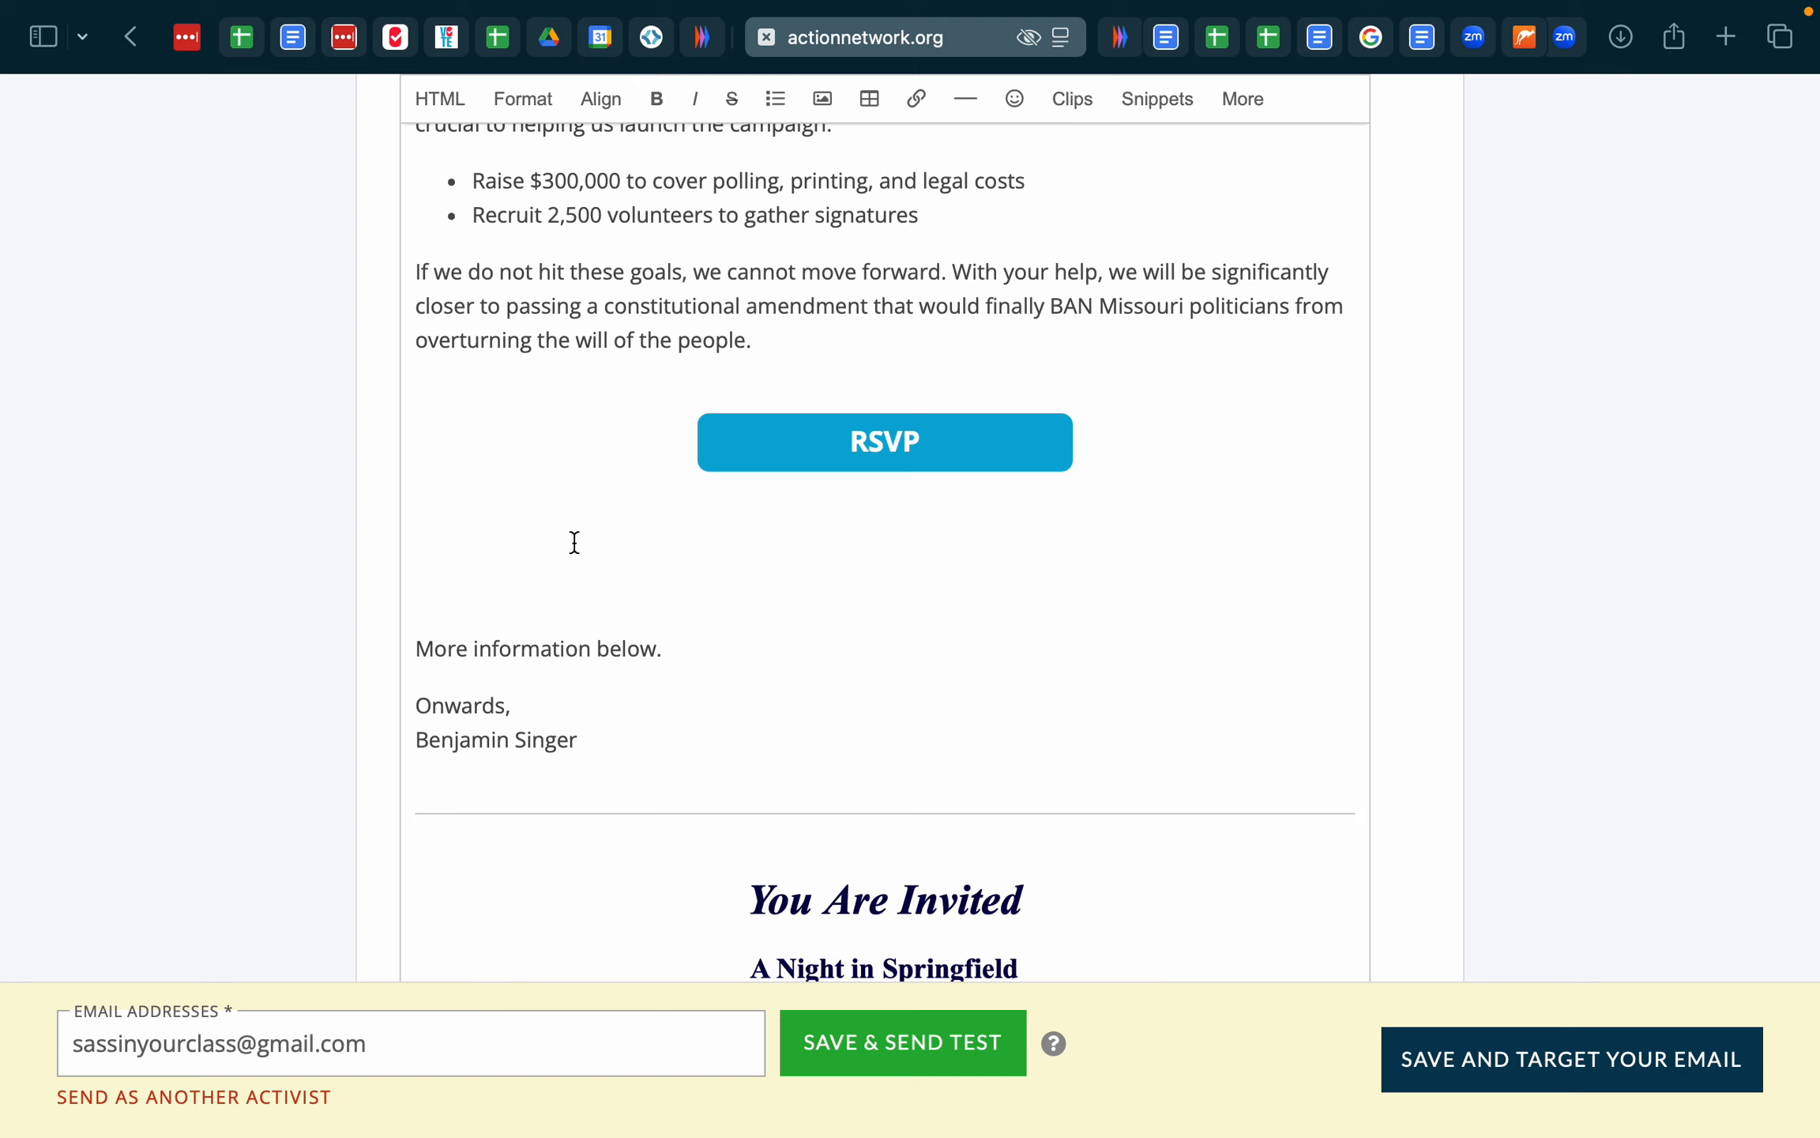
{"action": "key", "text": "BackSpace"}
{"action": "key", "text": "BackSpace"}
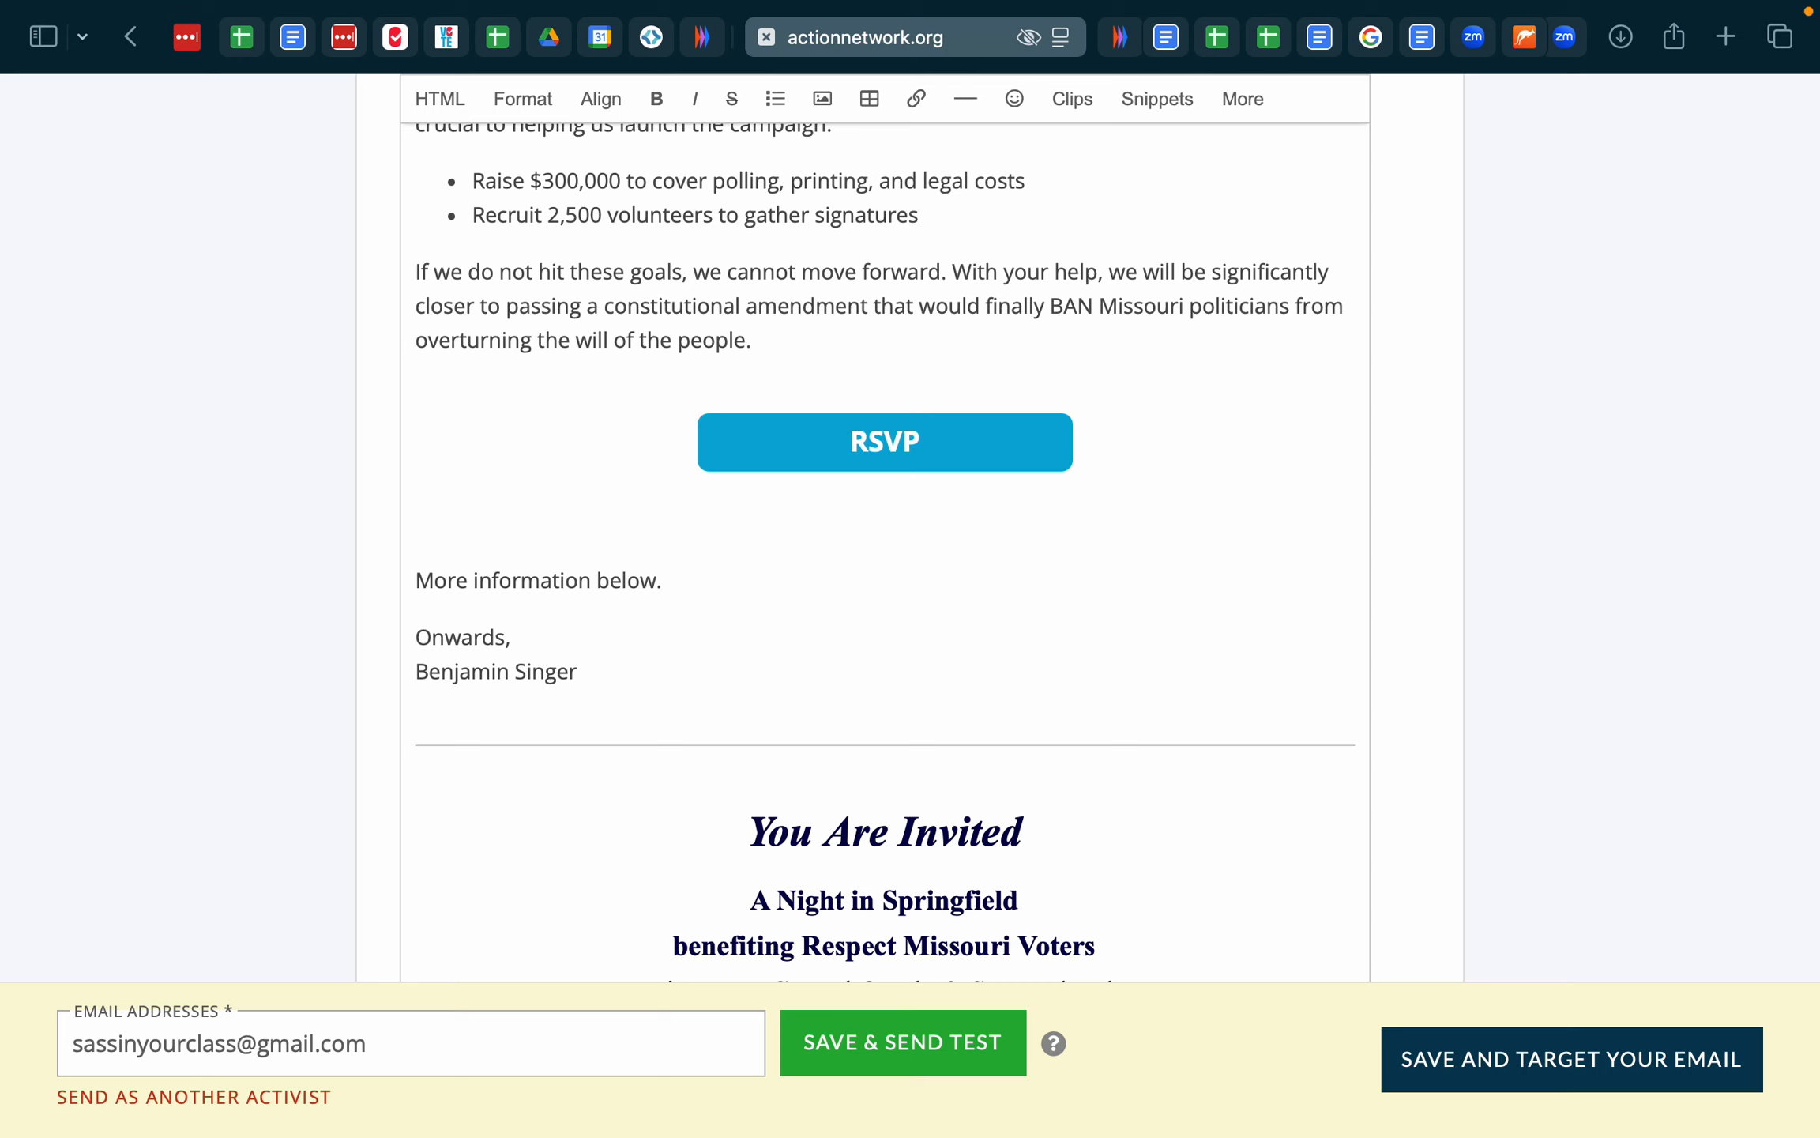
{"action": "left_click", "coordinate": [525, 491]}
{"action": "key", "text": "BackSpace"}
{"action": "scroll", "coordinate": [731, 520], "scroll_direction": "down", "scroll_amount": 1}
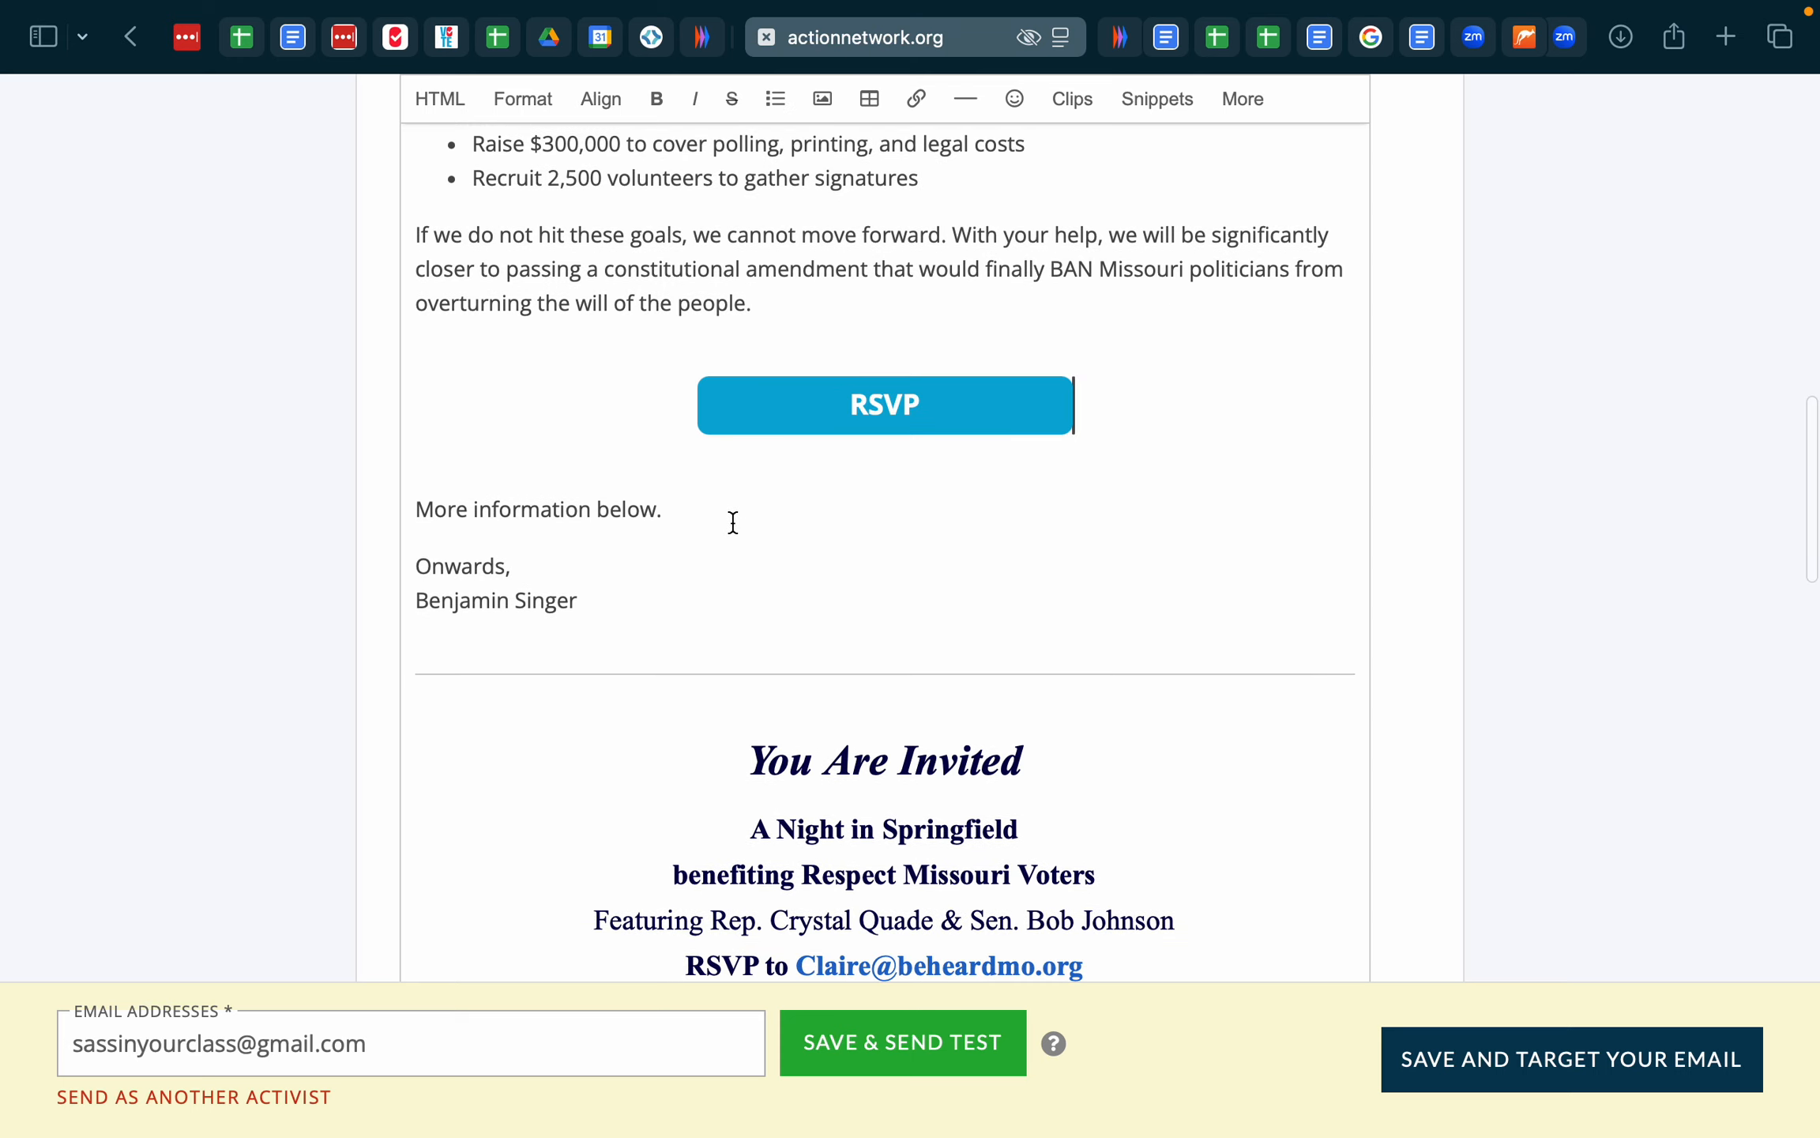
- Compare the email's "More information below" line and sign-off with the Columbia Email draft in Google Docs
{"action": "left_click", "coordinate": [1168, 40]}
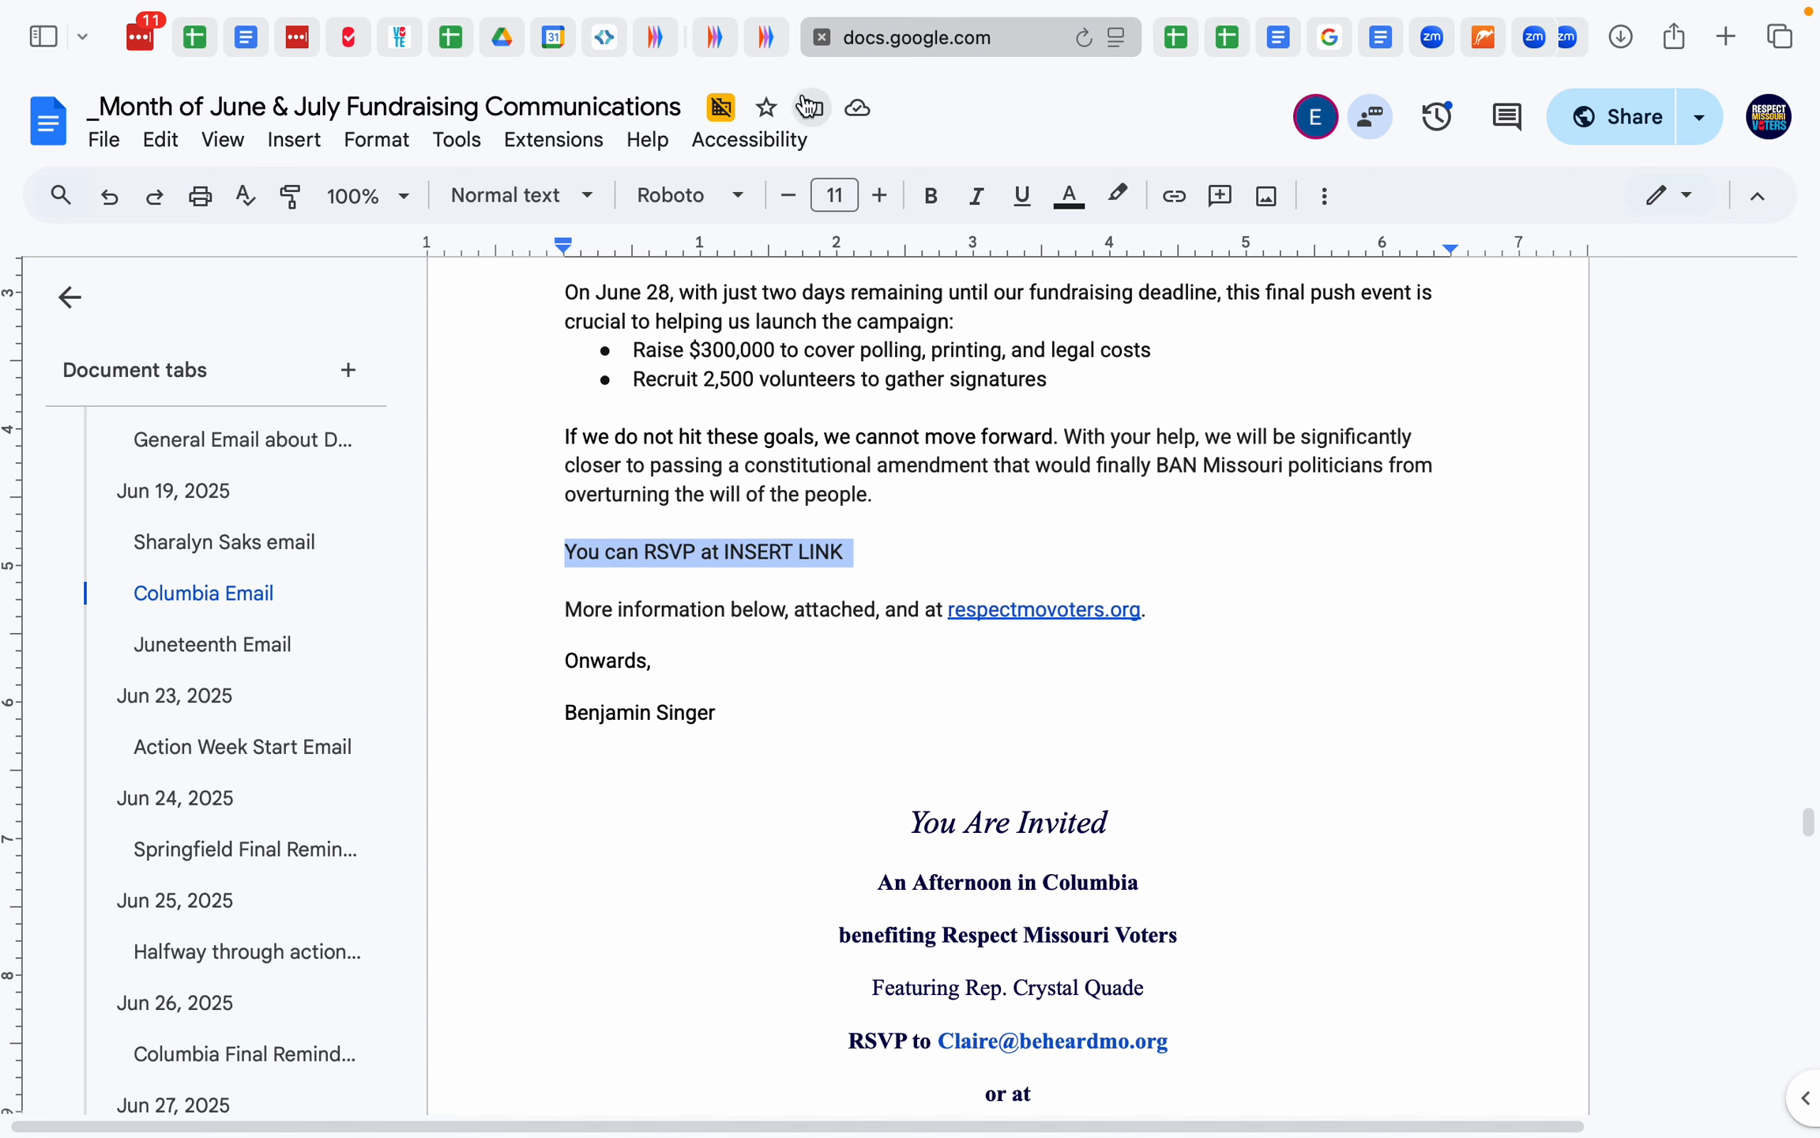
{"action": "left_click", "coordinate": [773, 46]}
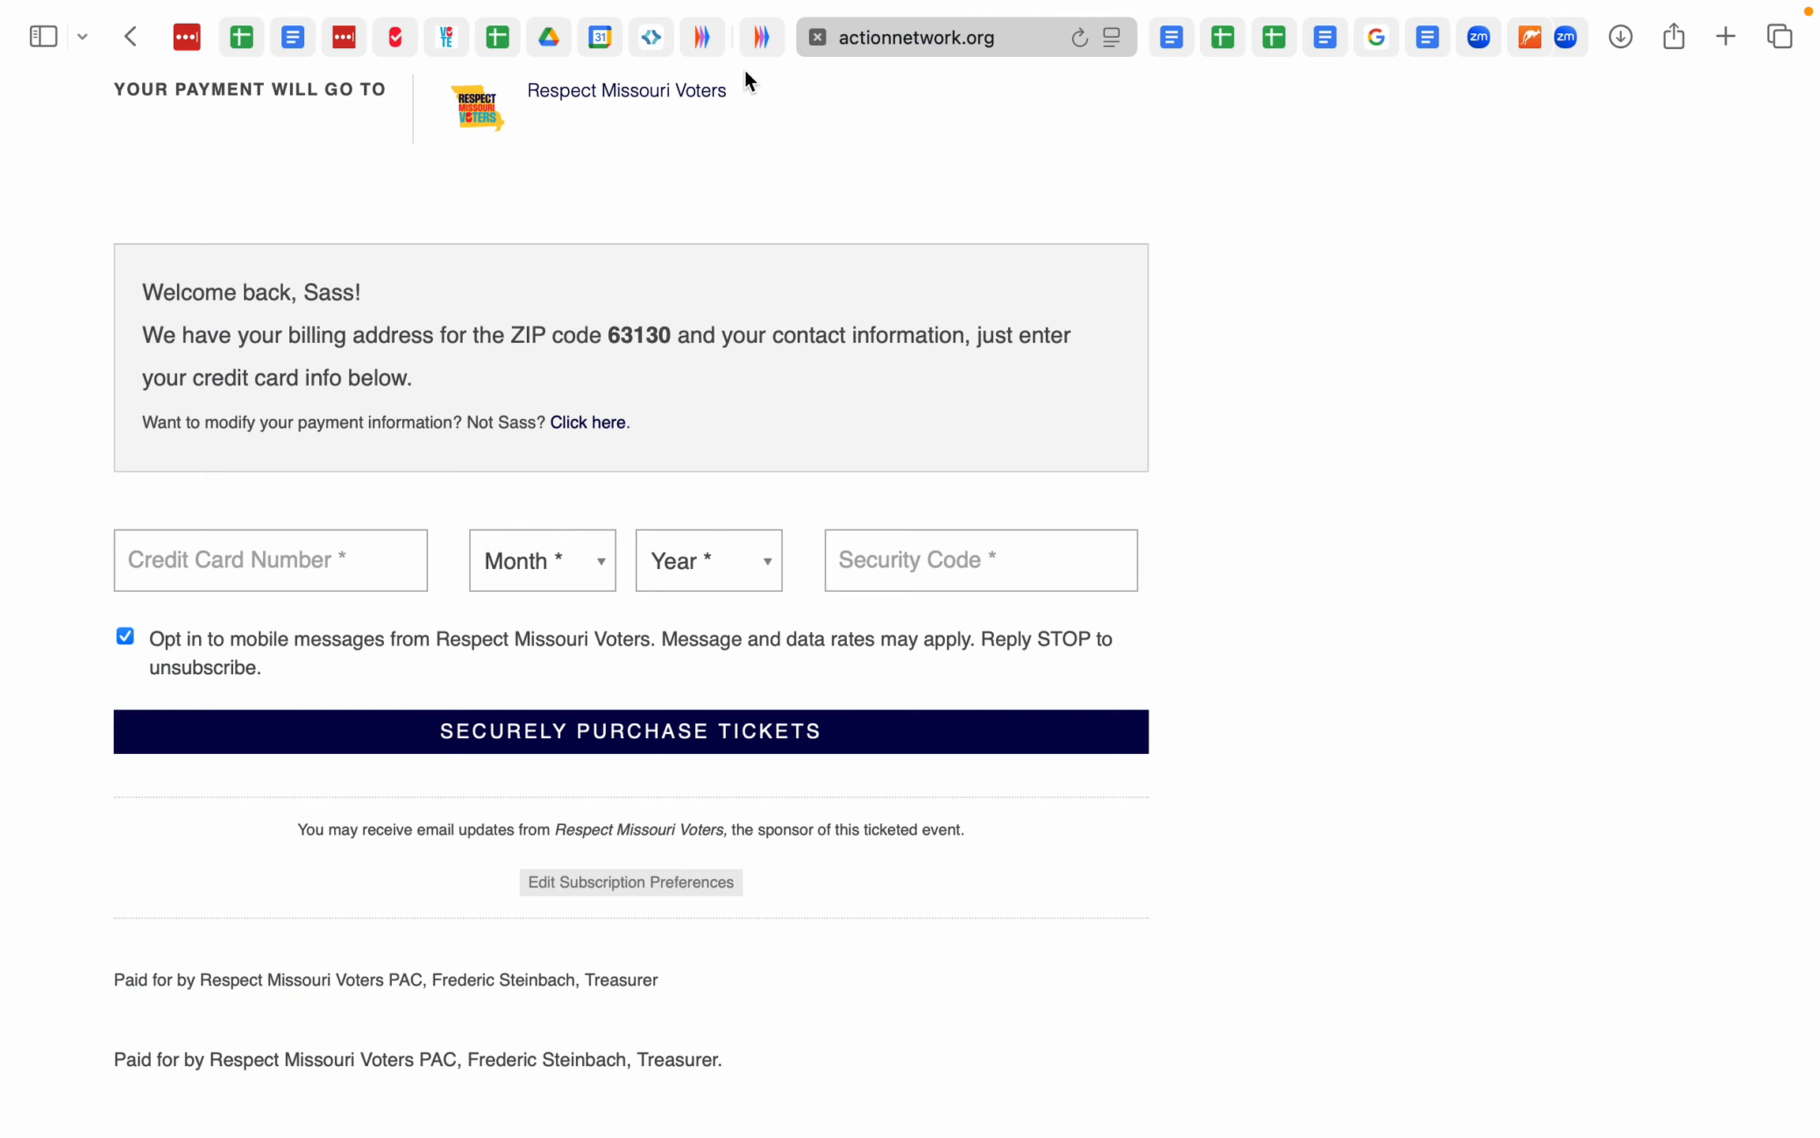
{"action": "left_click", "coordinate": [763, 45]}
{"action": "scroll", "coordinate": [557, 561], "scroll_direction": "down", "scroll_amount": 3}
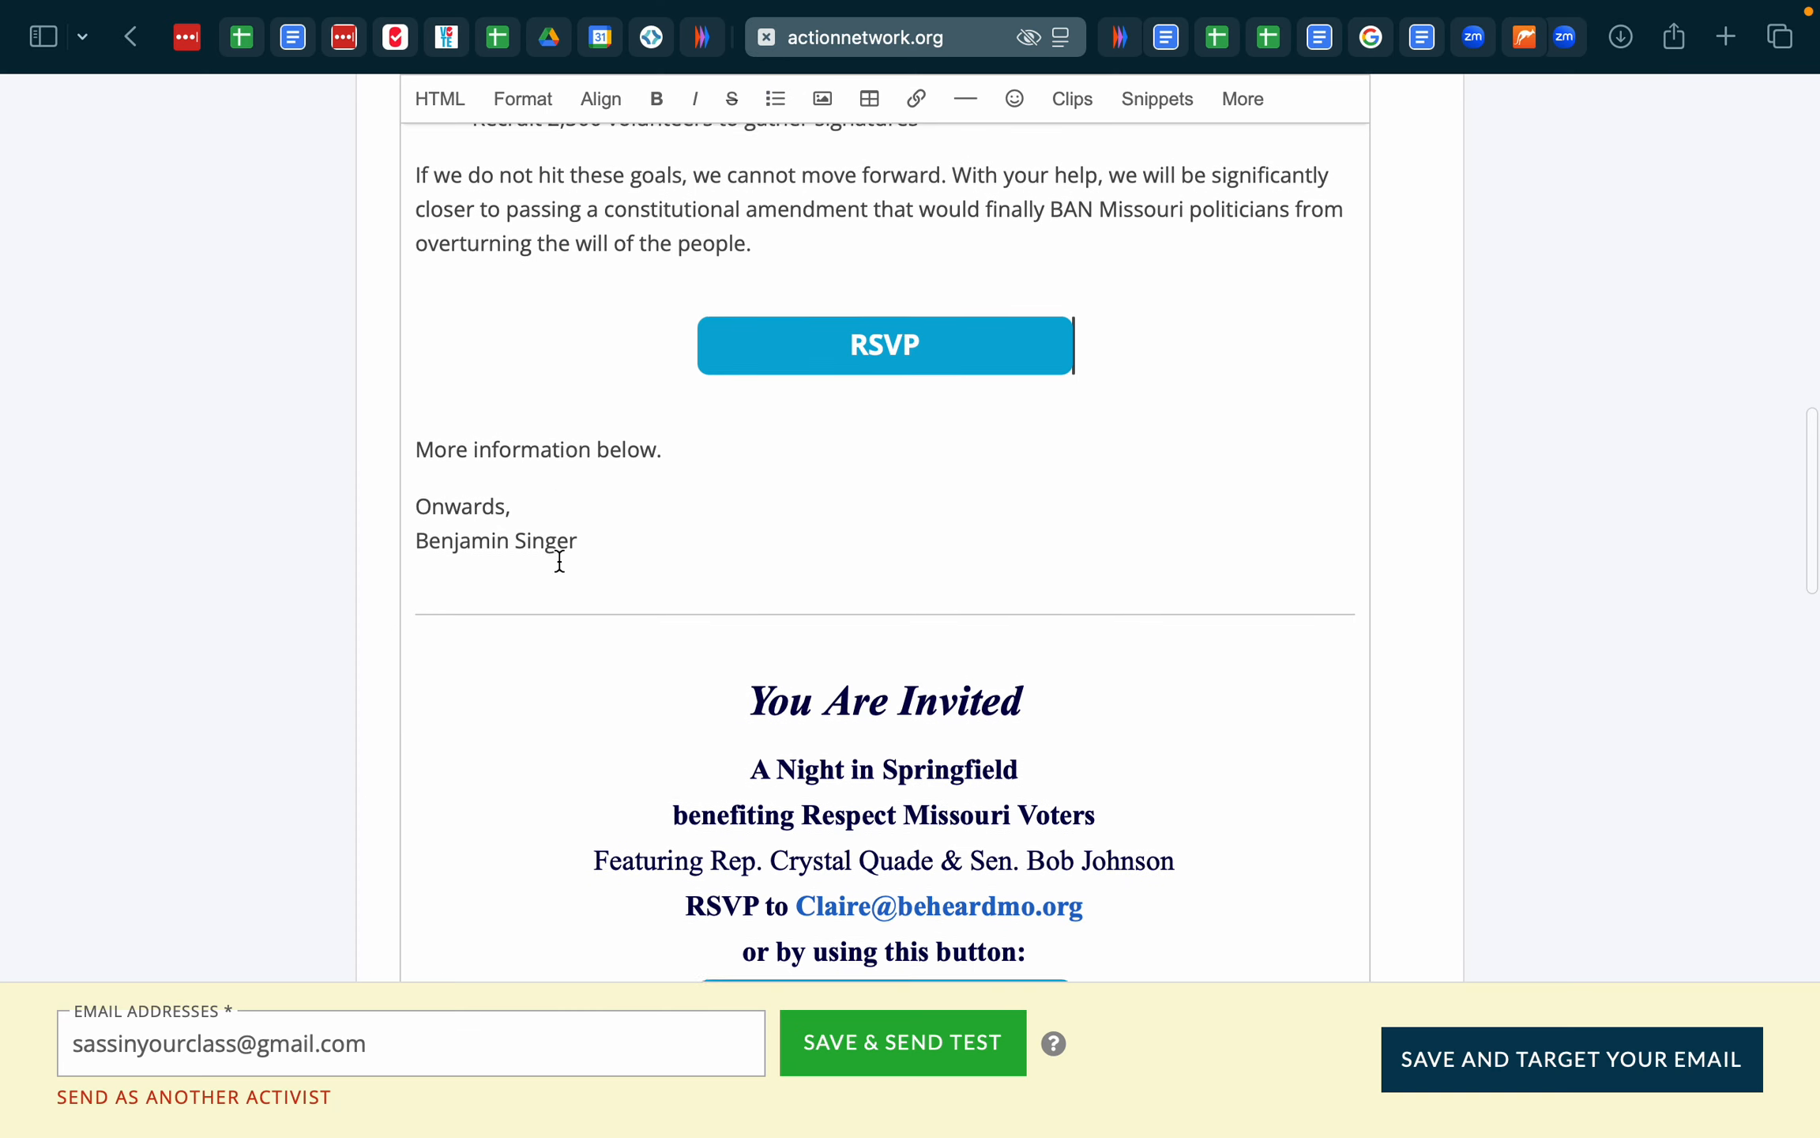
{"action": "scroll", "coordinate": [560, 561], "scroll_direction": "up", "scroll_amount": 3}
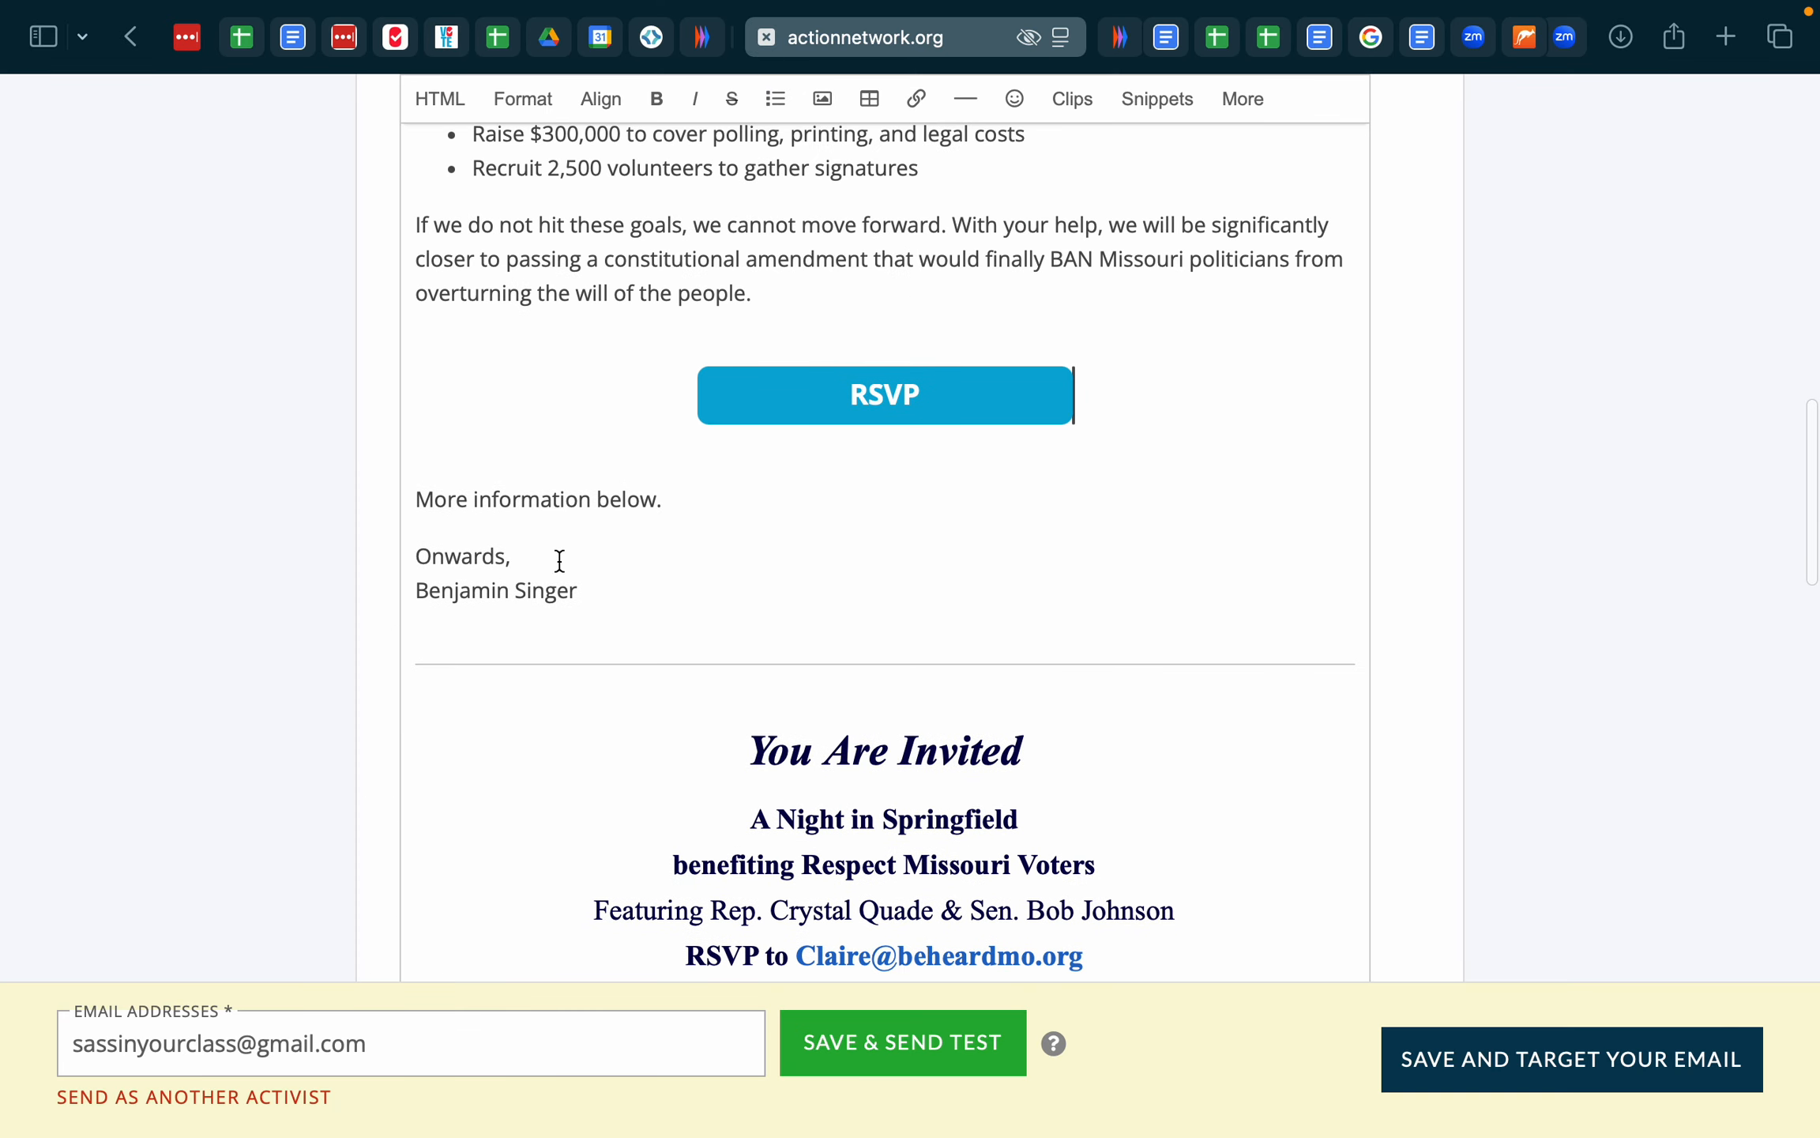
{"action": "left_click", "coordinate": [658, 504]}
{"action": "left_click", "coordinate": [670, 507]}
{"action": "scroll", "coordinate": [670, 507], "scroll_direction": "down", "scroll_amount": 2}
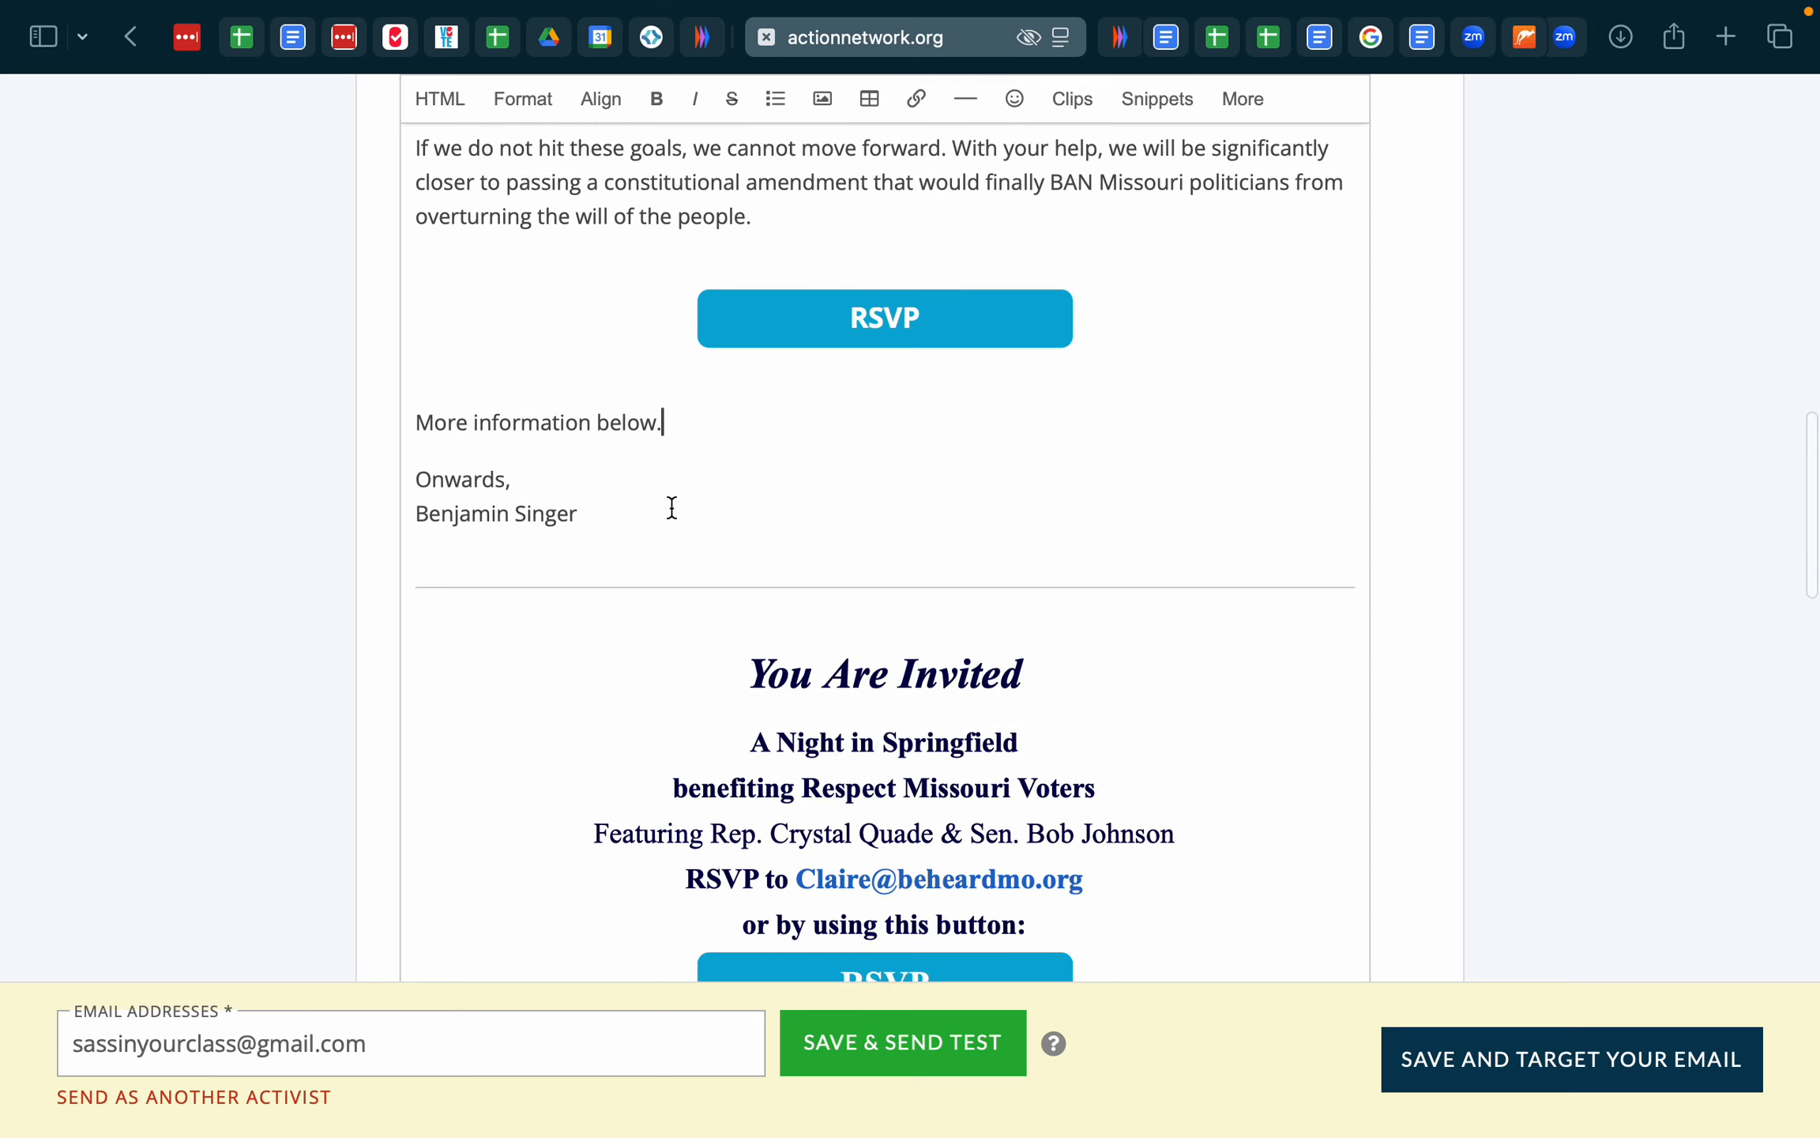
{"action": "left_click", "coordinate": [1166, 40]}
{"action": "scroll", "coordinate": [610, 740], "scroll_direction": "down", "scroll_amount": 3}
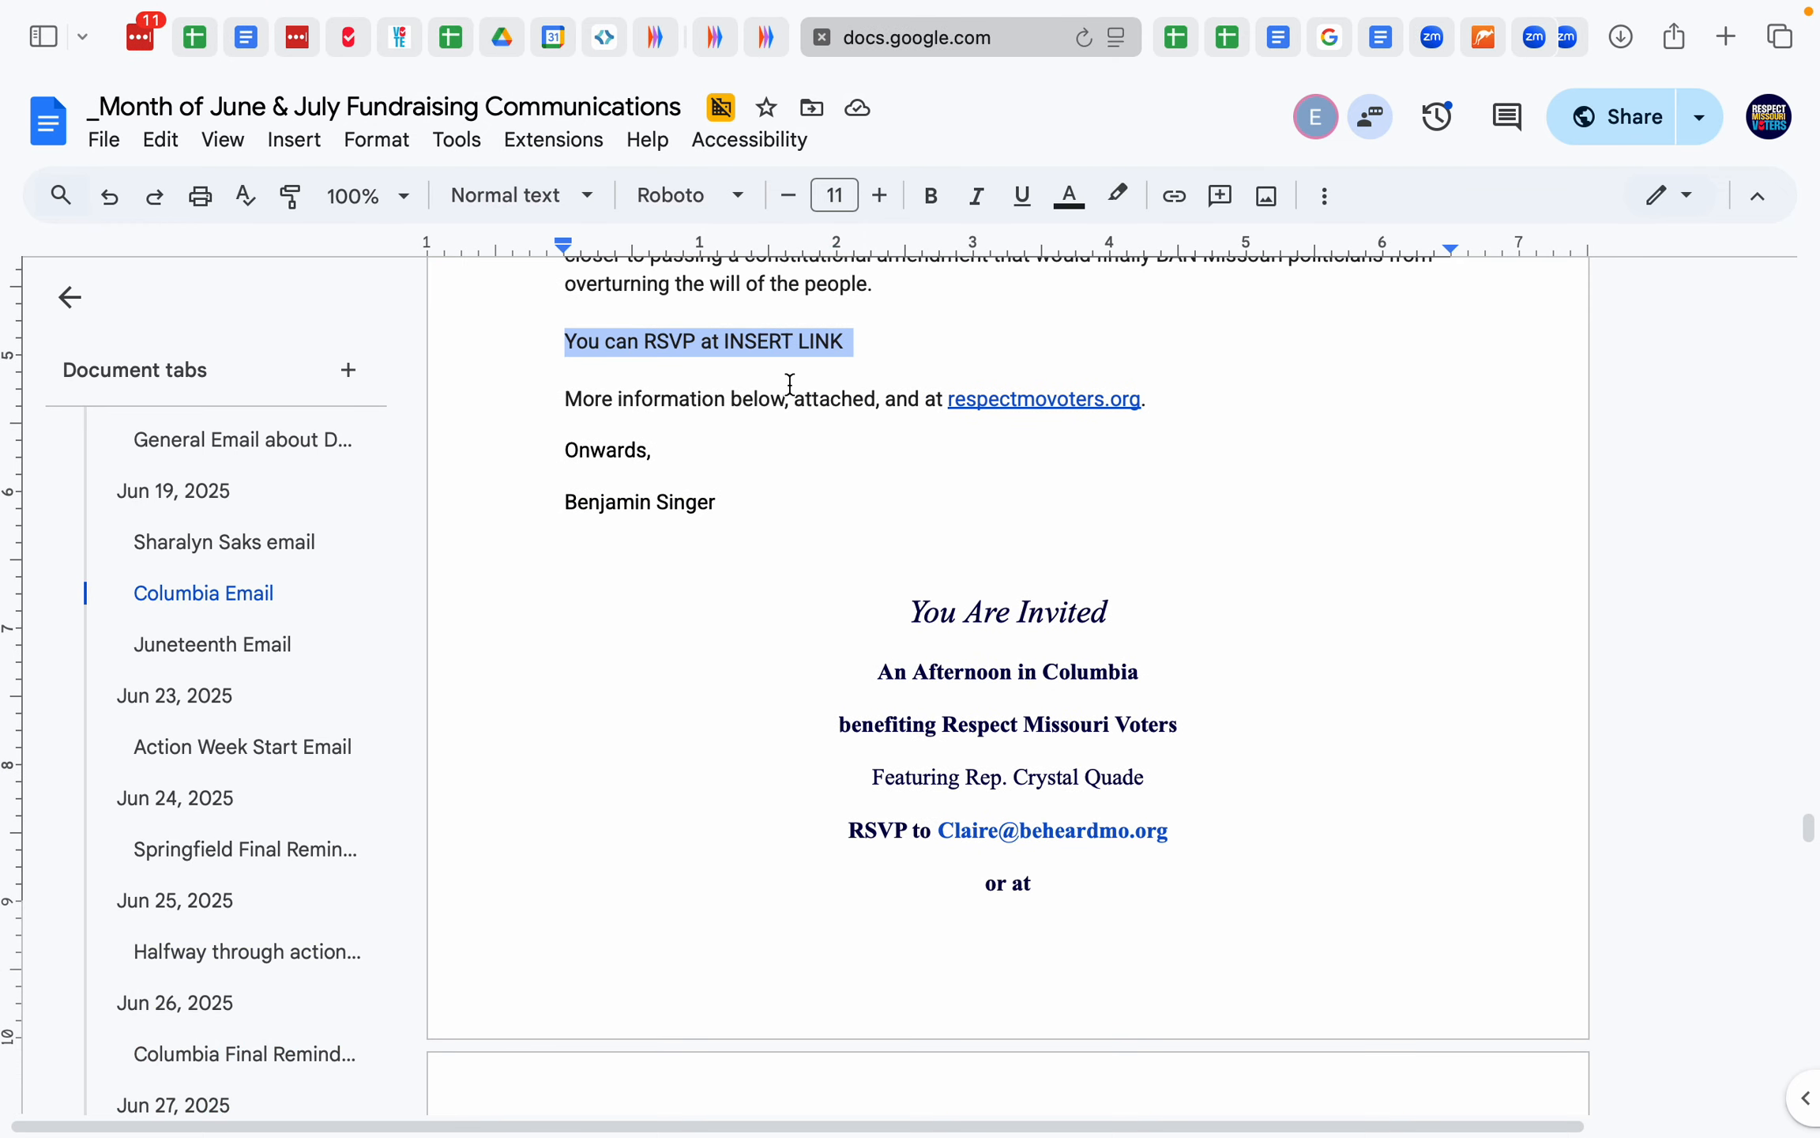
{"action": "left_click", "coordinate": [715, 40]}
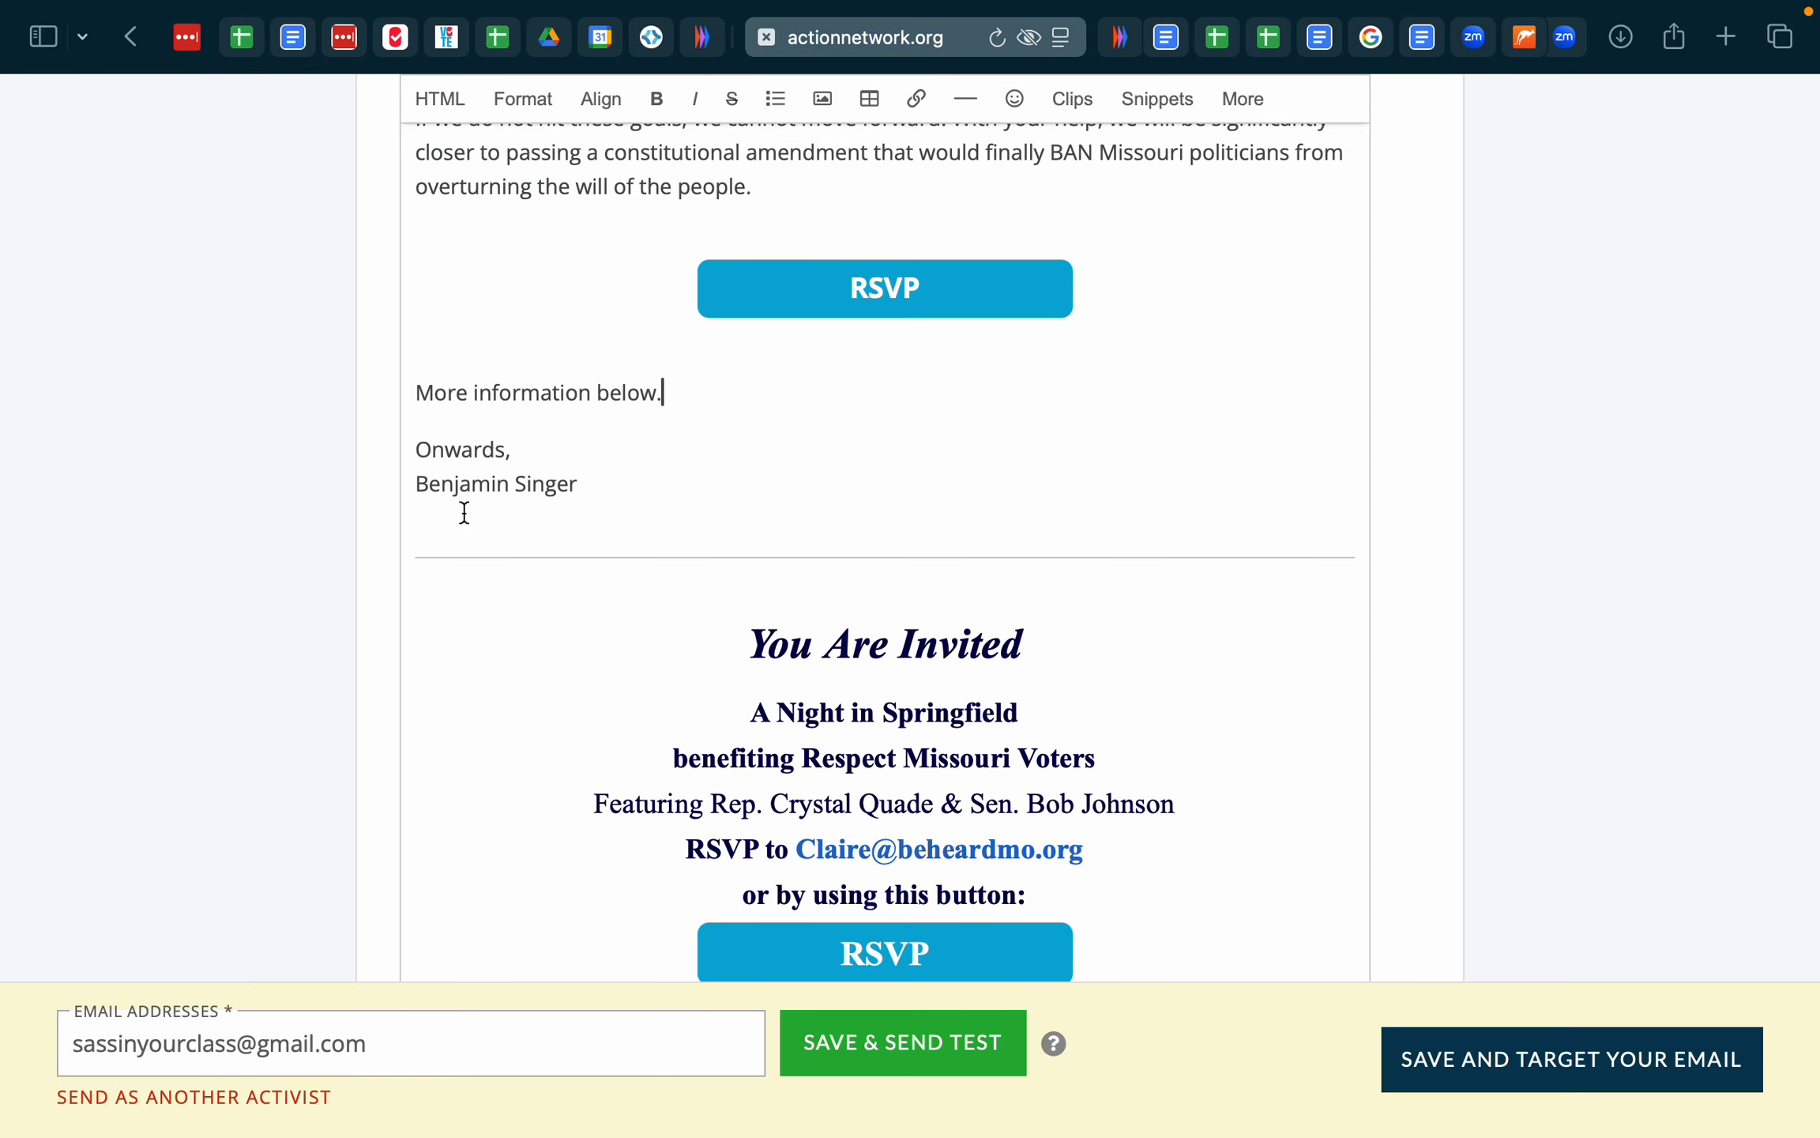
{"action": "left_click", "coordinate": [417, 453]}
{"action": "left_click_drag", "start_coordinate": [417, 452], "coordinate": [426, 482]}
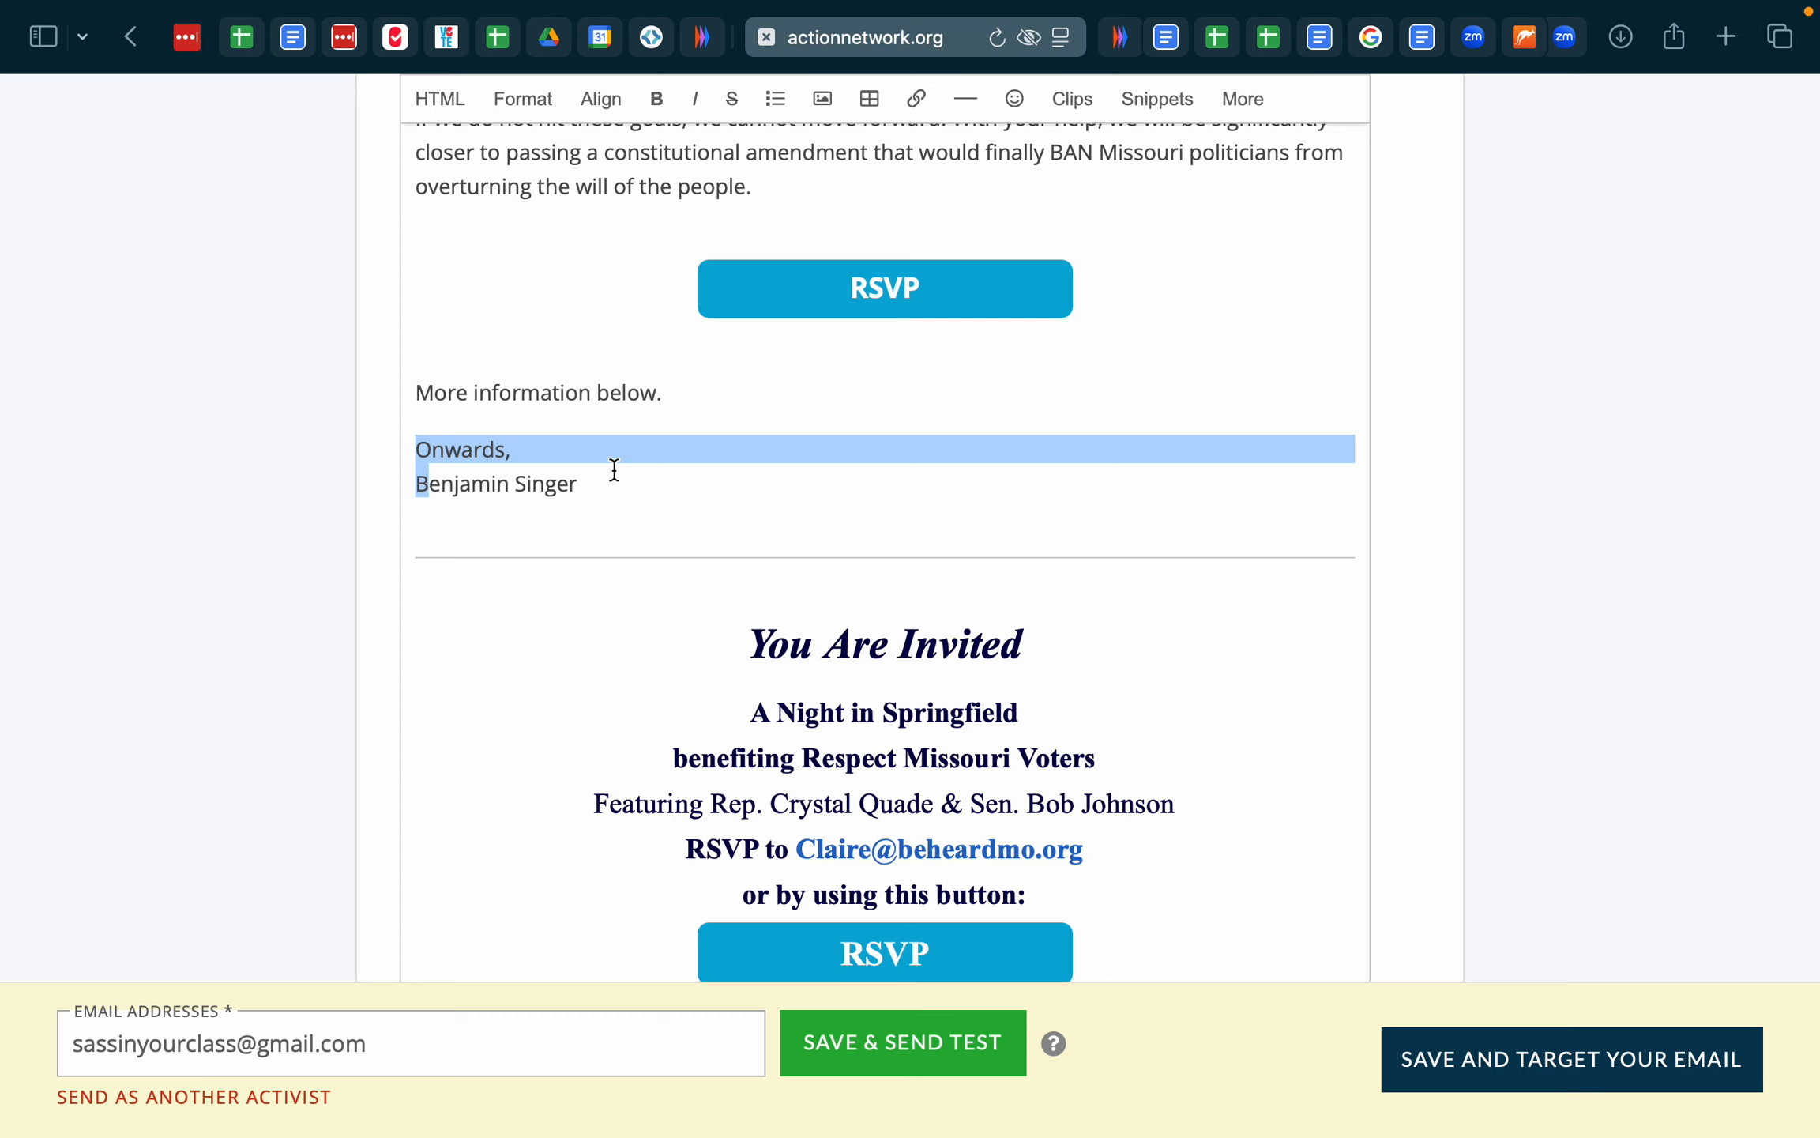
- Examine the "You Are Invited" block, including the "A Night in Springfield" title and the featured speakers line
{"action": "scroll", "coordinate": [615, 470], "scroll_direction": "down", "scroll_amount": 3}
{"action": "scroll", "coordinate": [614, 470], "scroll_direction": "down", "scroll_amount": 2}
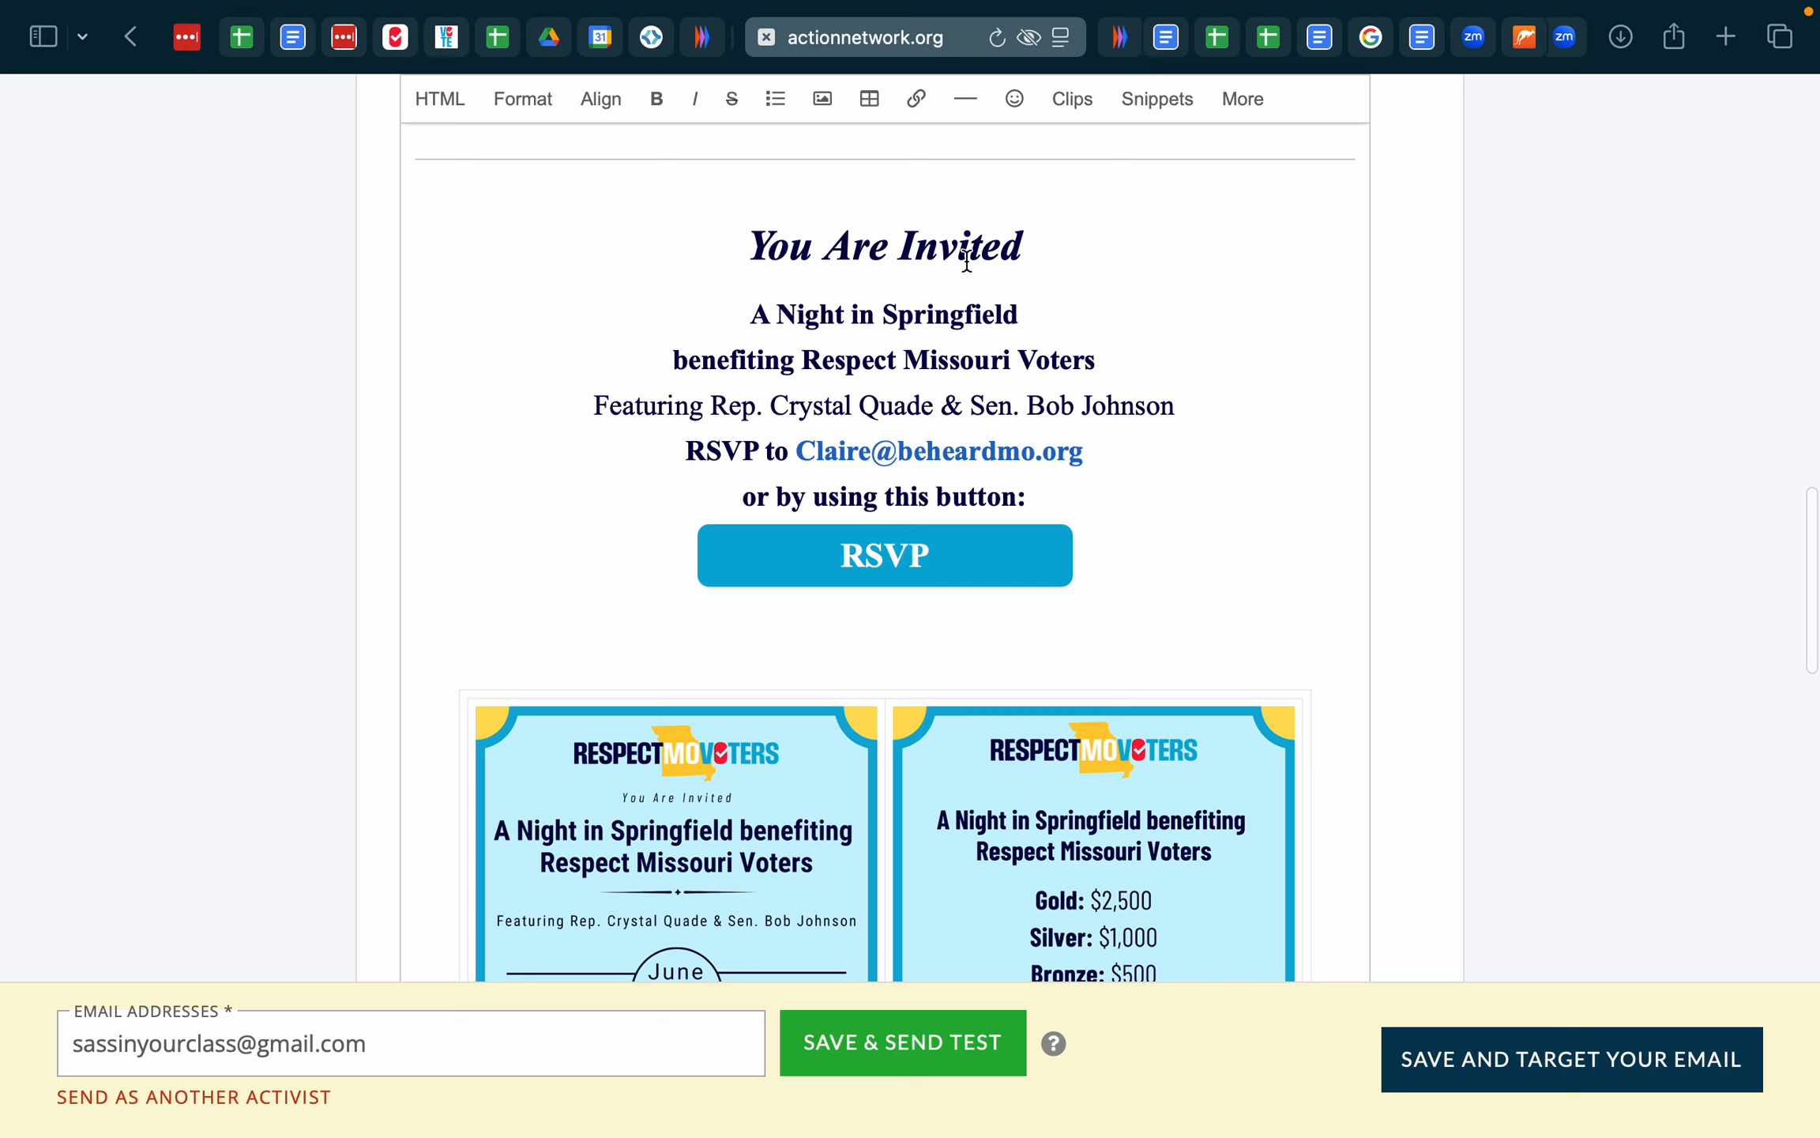
{"action": "left_click_drag", "start_coordinate": [820, 320], "coordinate": [924, 416]}
{"action": "left_click", "coordinate": [925, 416]}
{"action": "left_click_drag", "start_coordinate": [816, 316], "coordinate": [818, 381]}
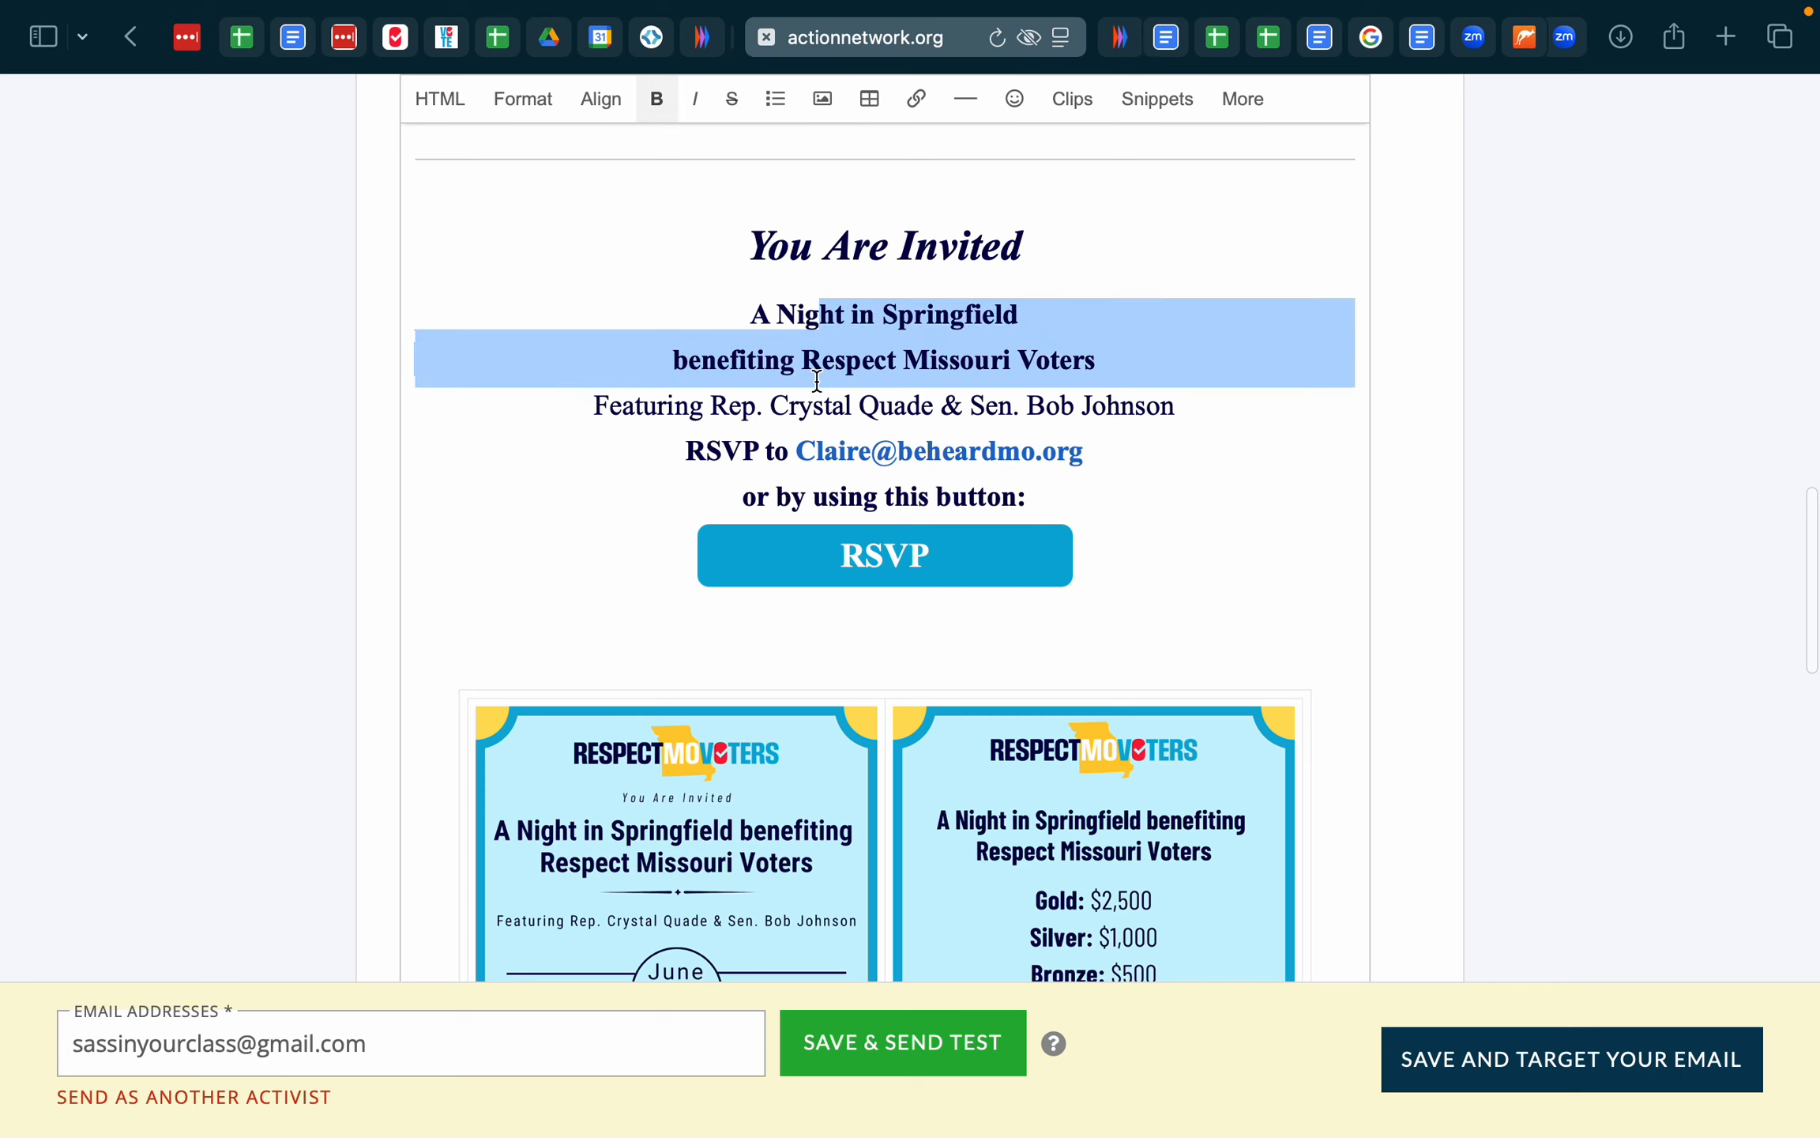
{"action": "left_click", "coordinate": [919, 431]}
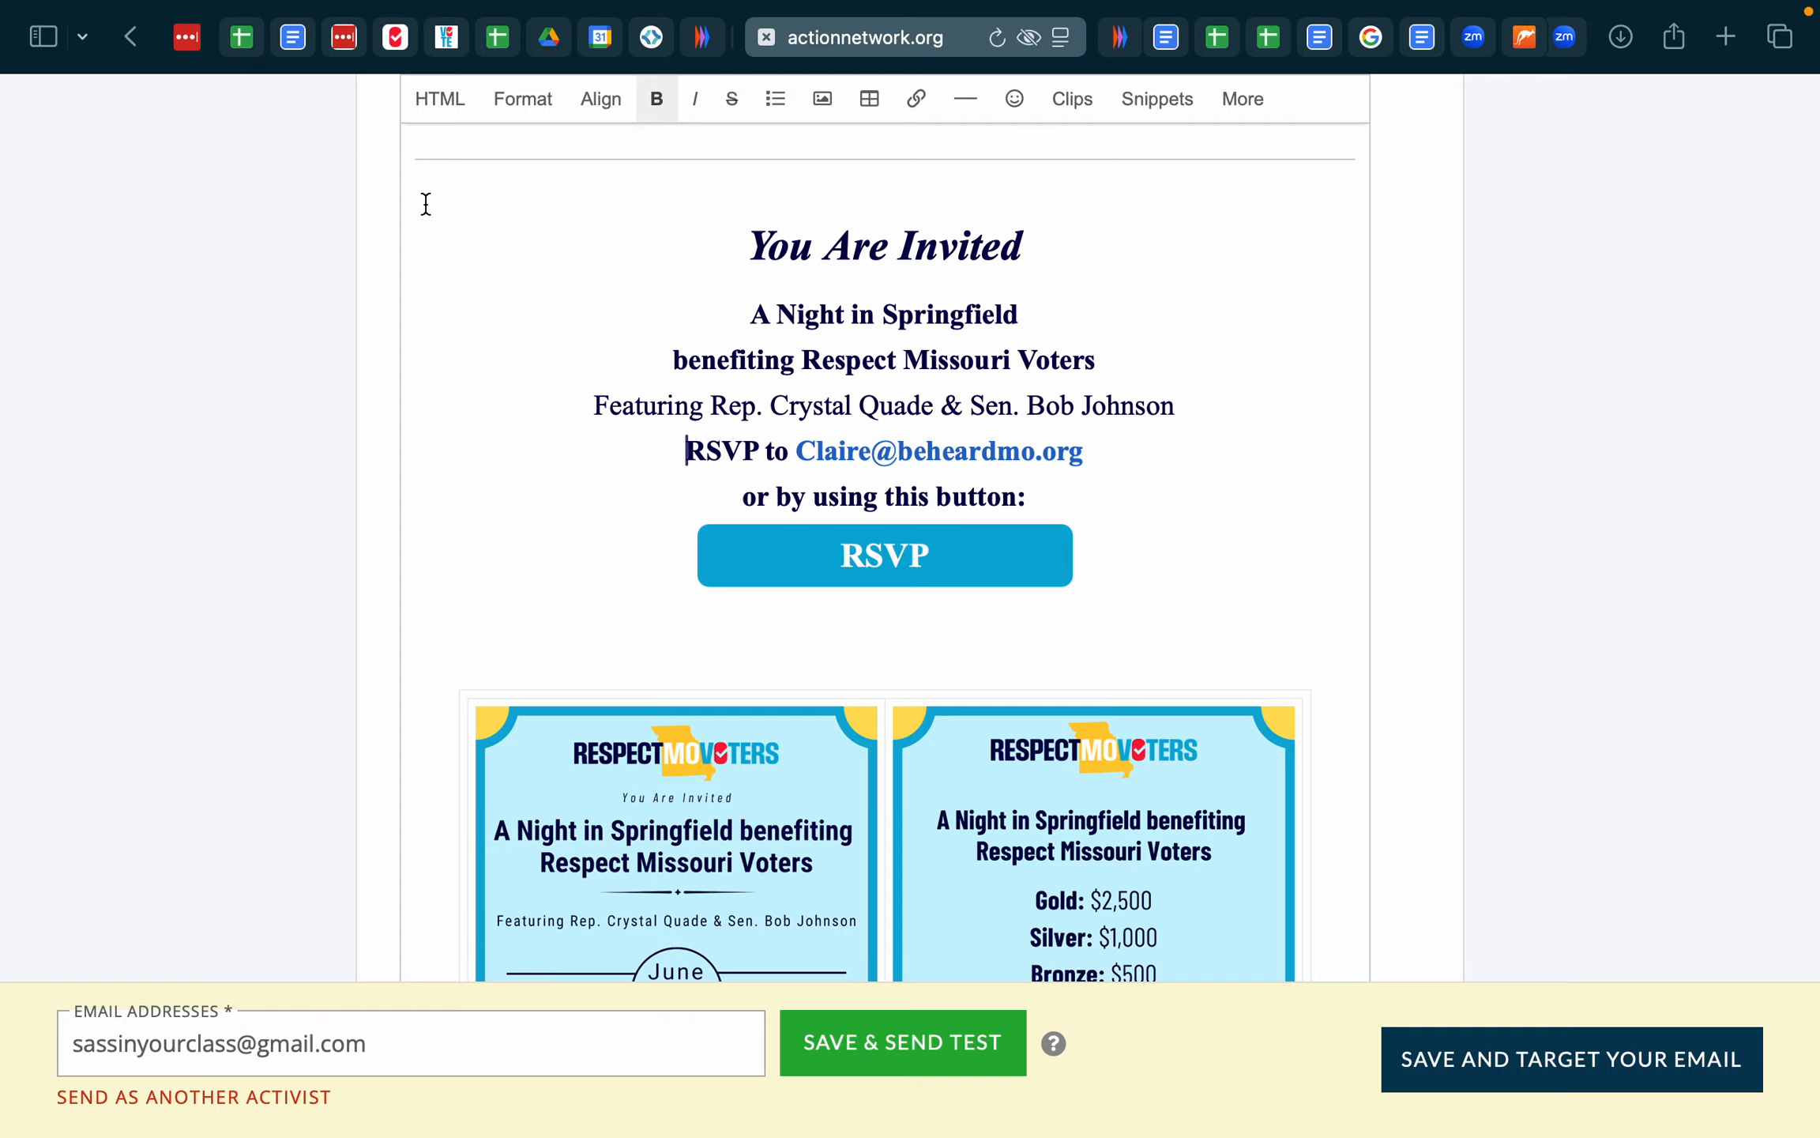
- Examine the email body's HTML source from the image section down to the bulleted list, and return to the visual editor
{"action": "left_click", "coordinate": [453, 116]}
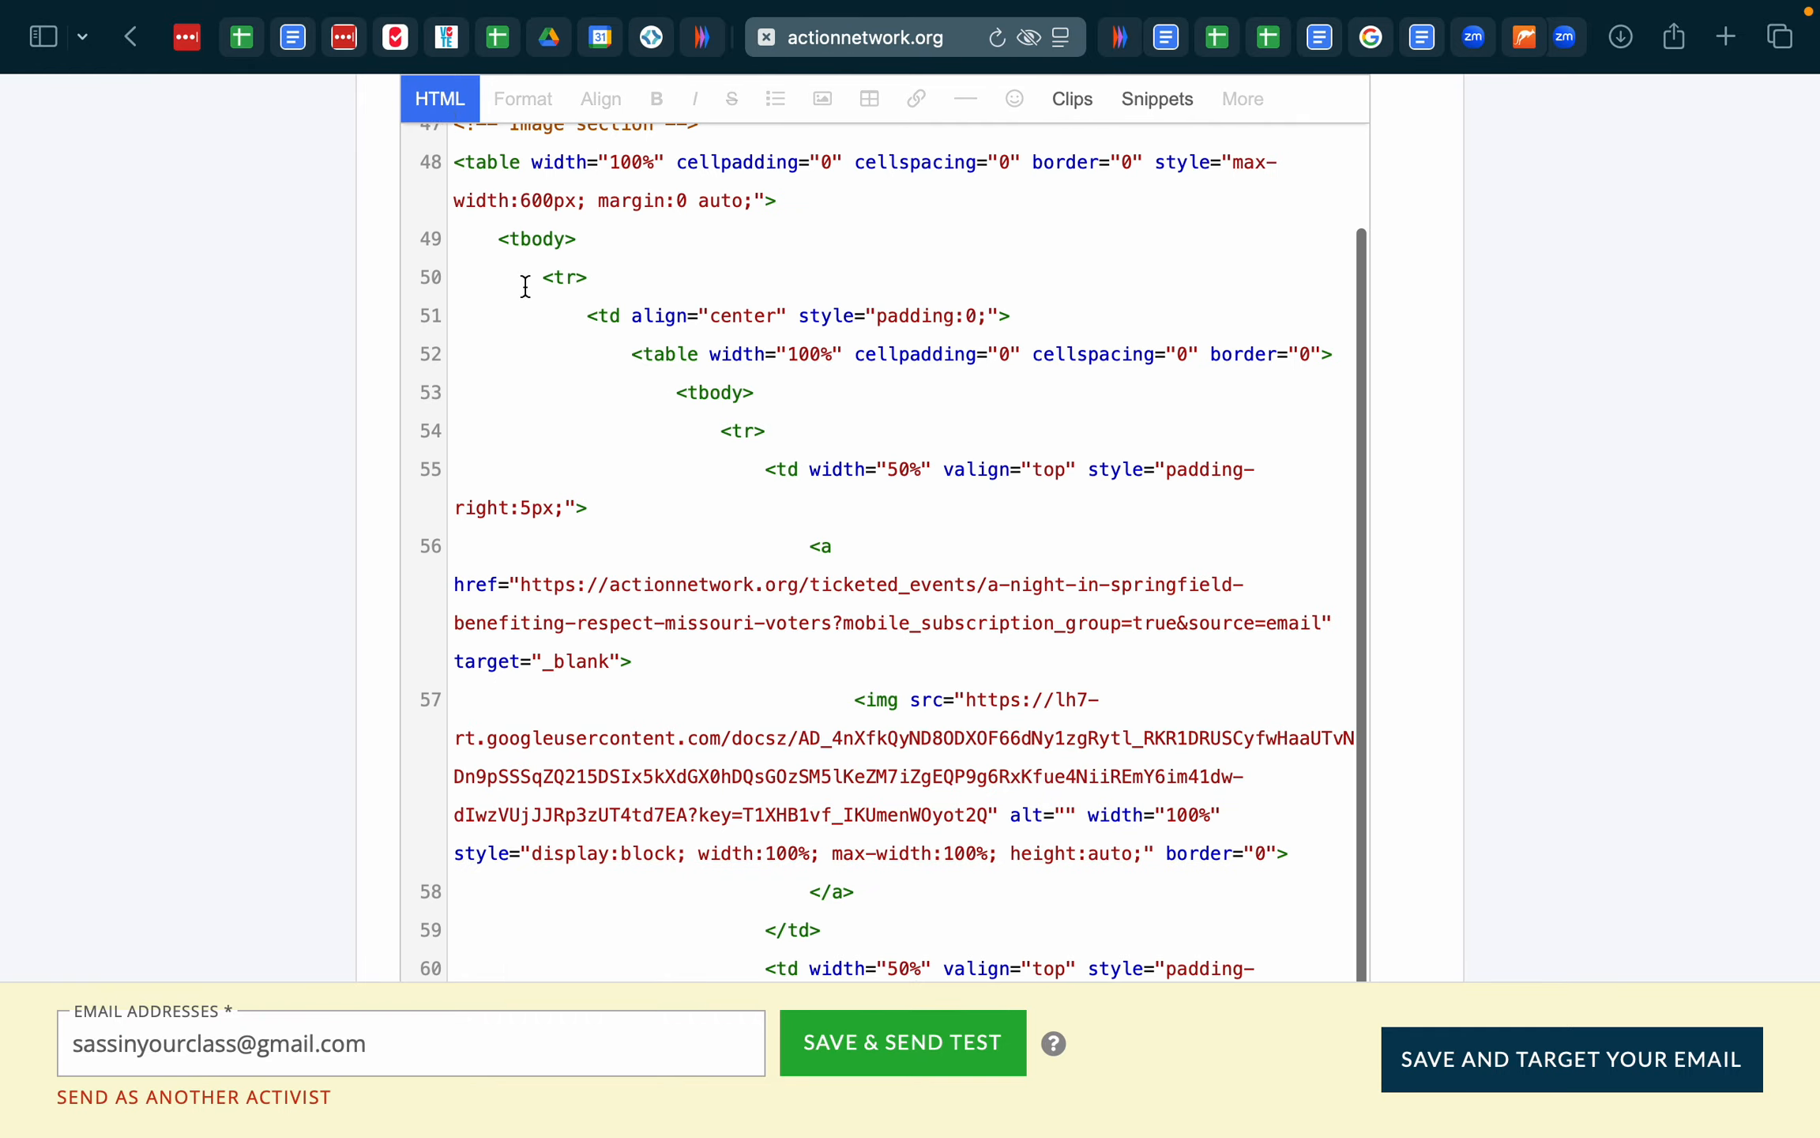
{"action": "scroll", "coordinate": [678, 553], "scroll_direction": "down", "scroll_amount": 10}
{"action": "scroll", "coordinate": [679, 640], "scroll_direction": "down", "scroll_amount": 5}
{"action": "scroll", "coordinate": [679, 639], "scroll_direction": "up", "scroll_amount": 10}
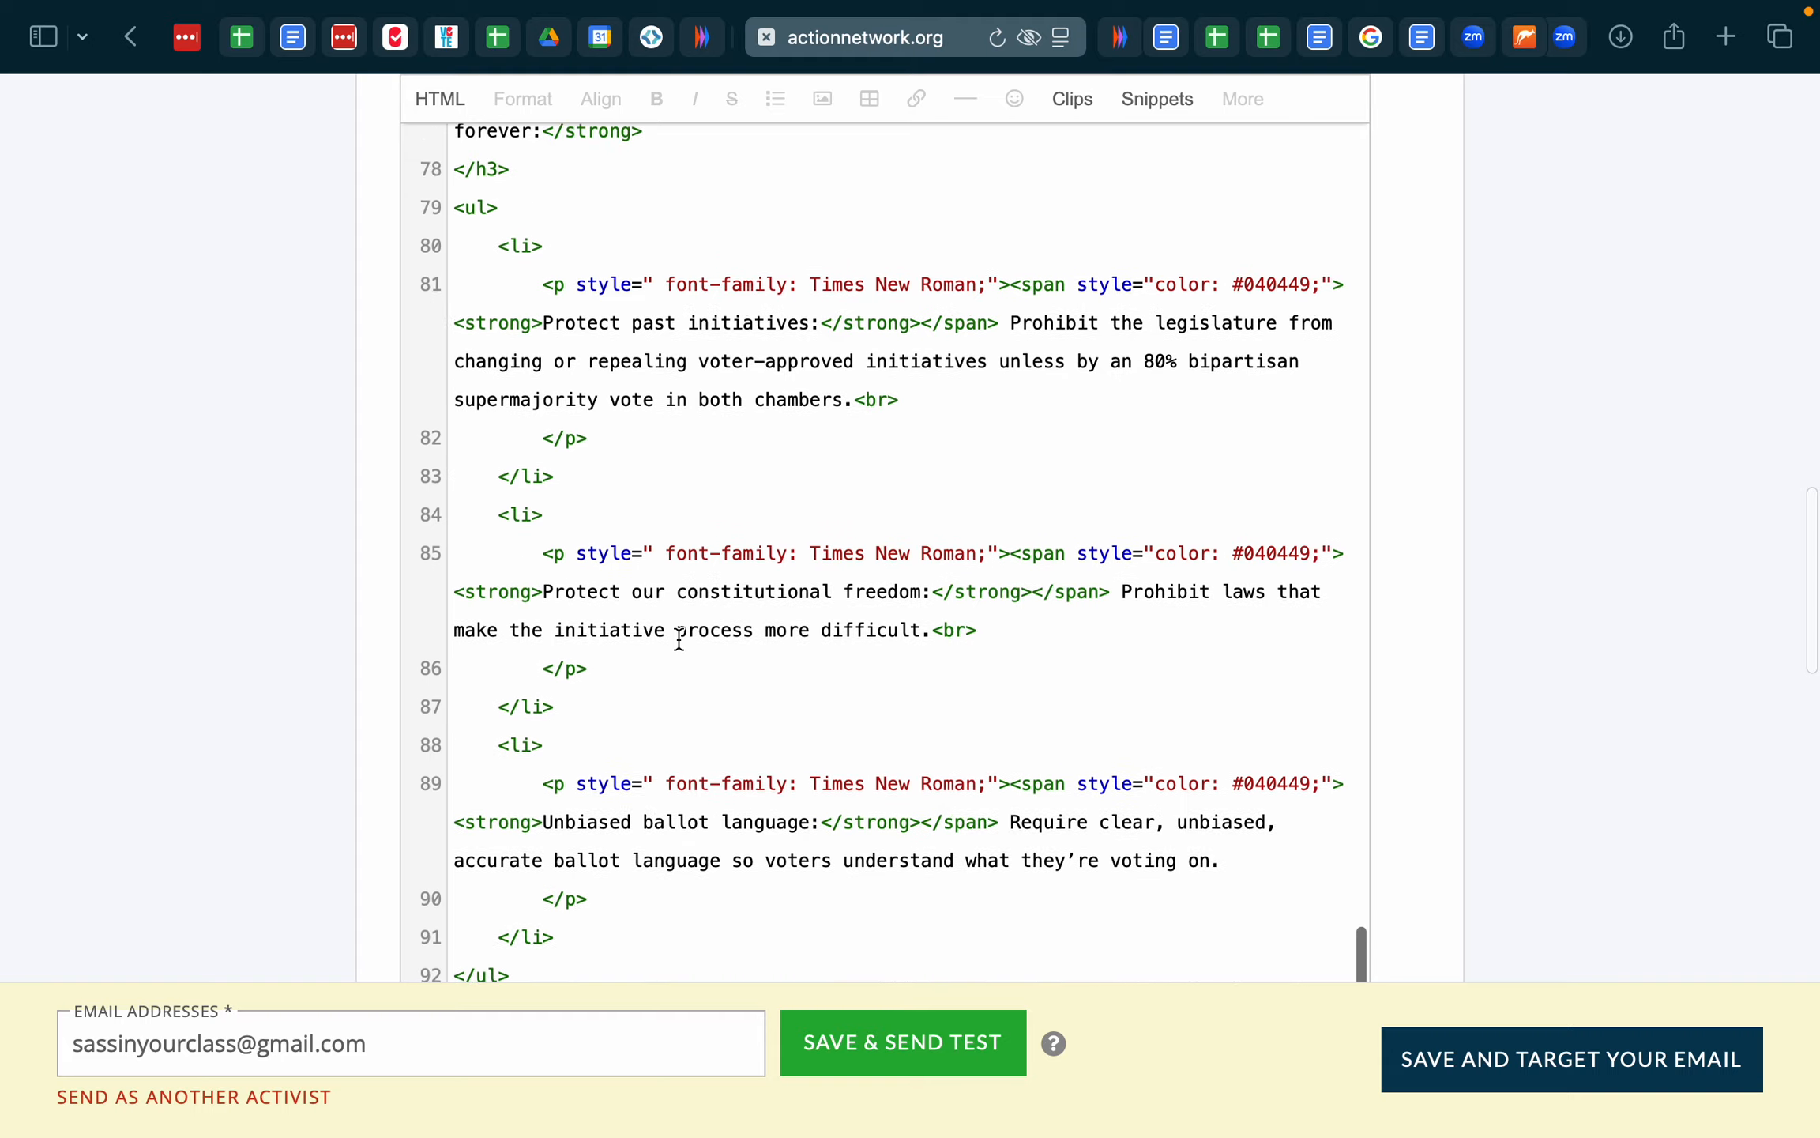
{"action": "left_click", "coordinate": [470, 120]}
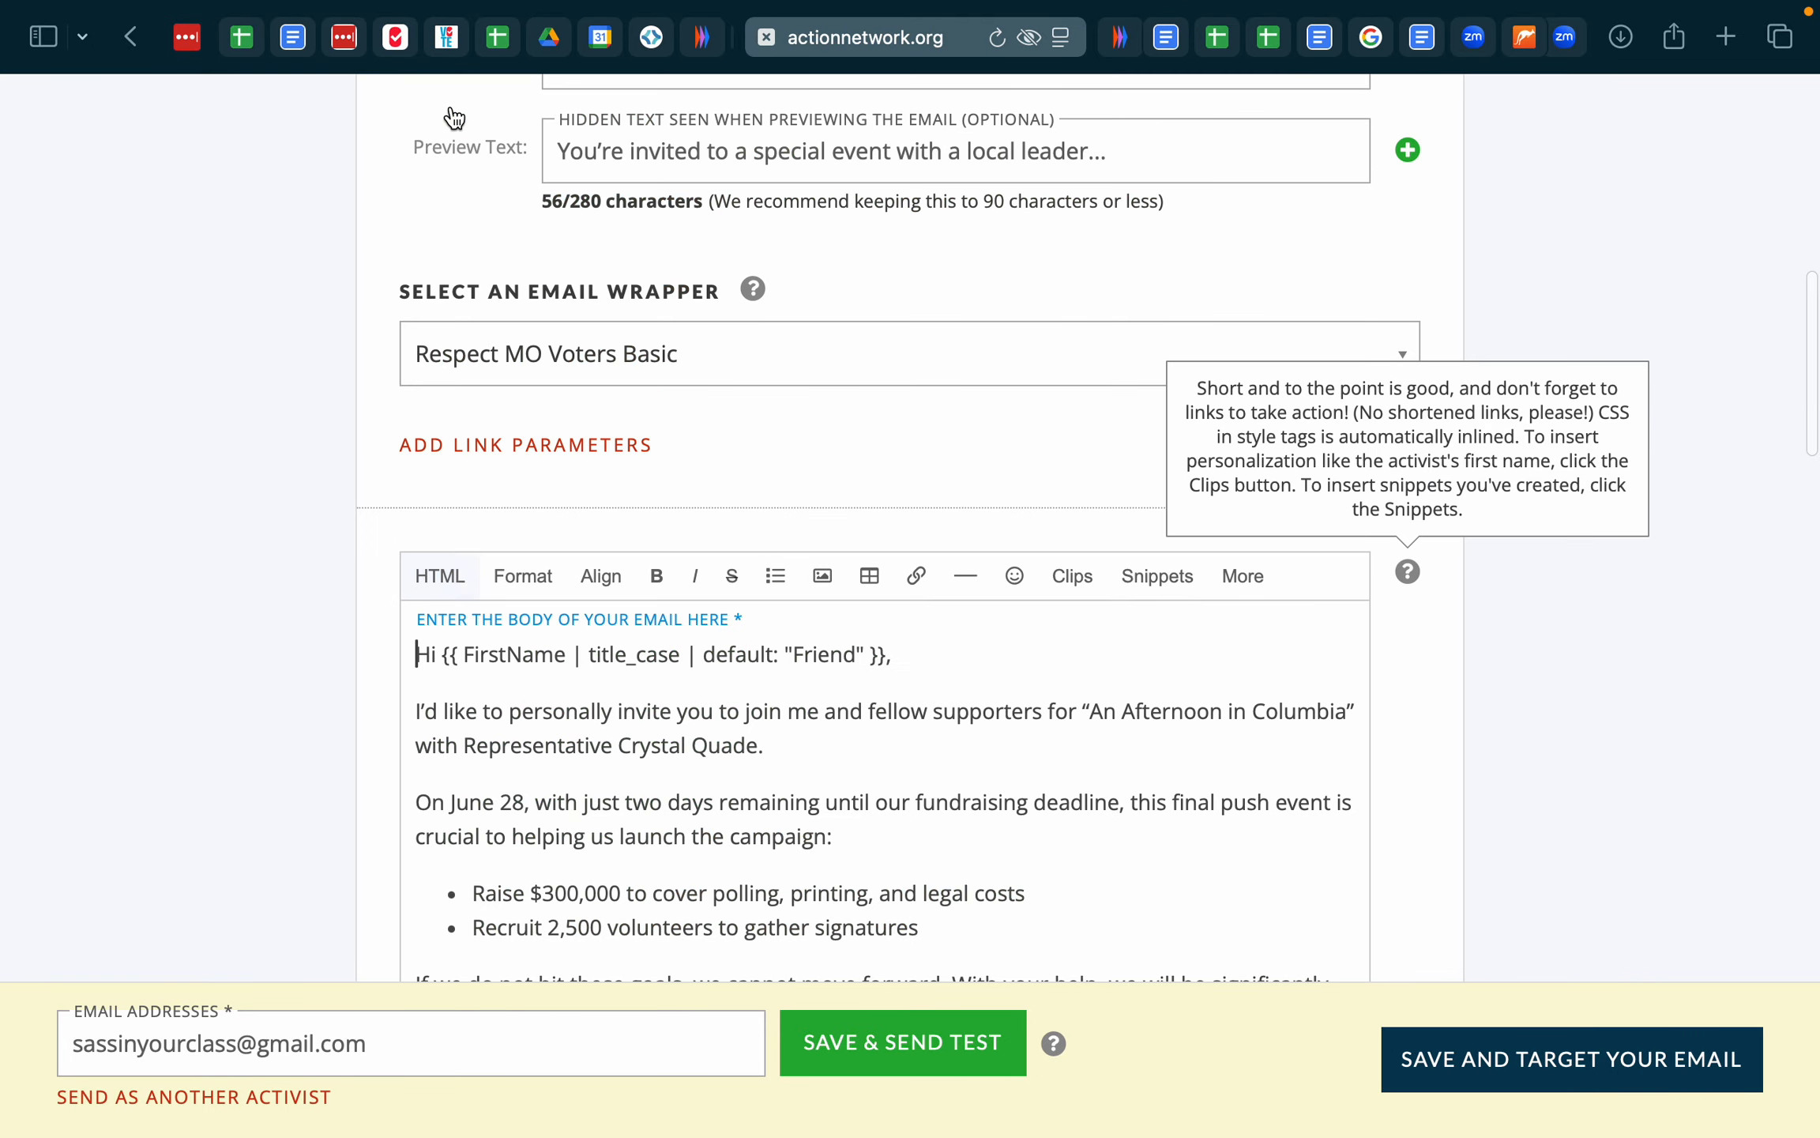
{"action": "scroll", "coordinate": [353, 540], "scroll_direction": "down", "scroll_amount": 15}
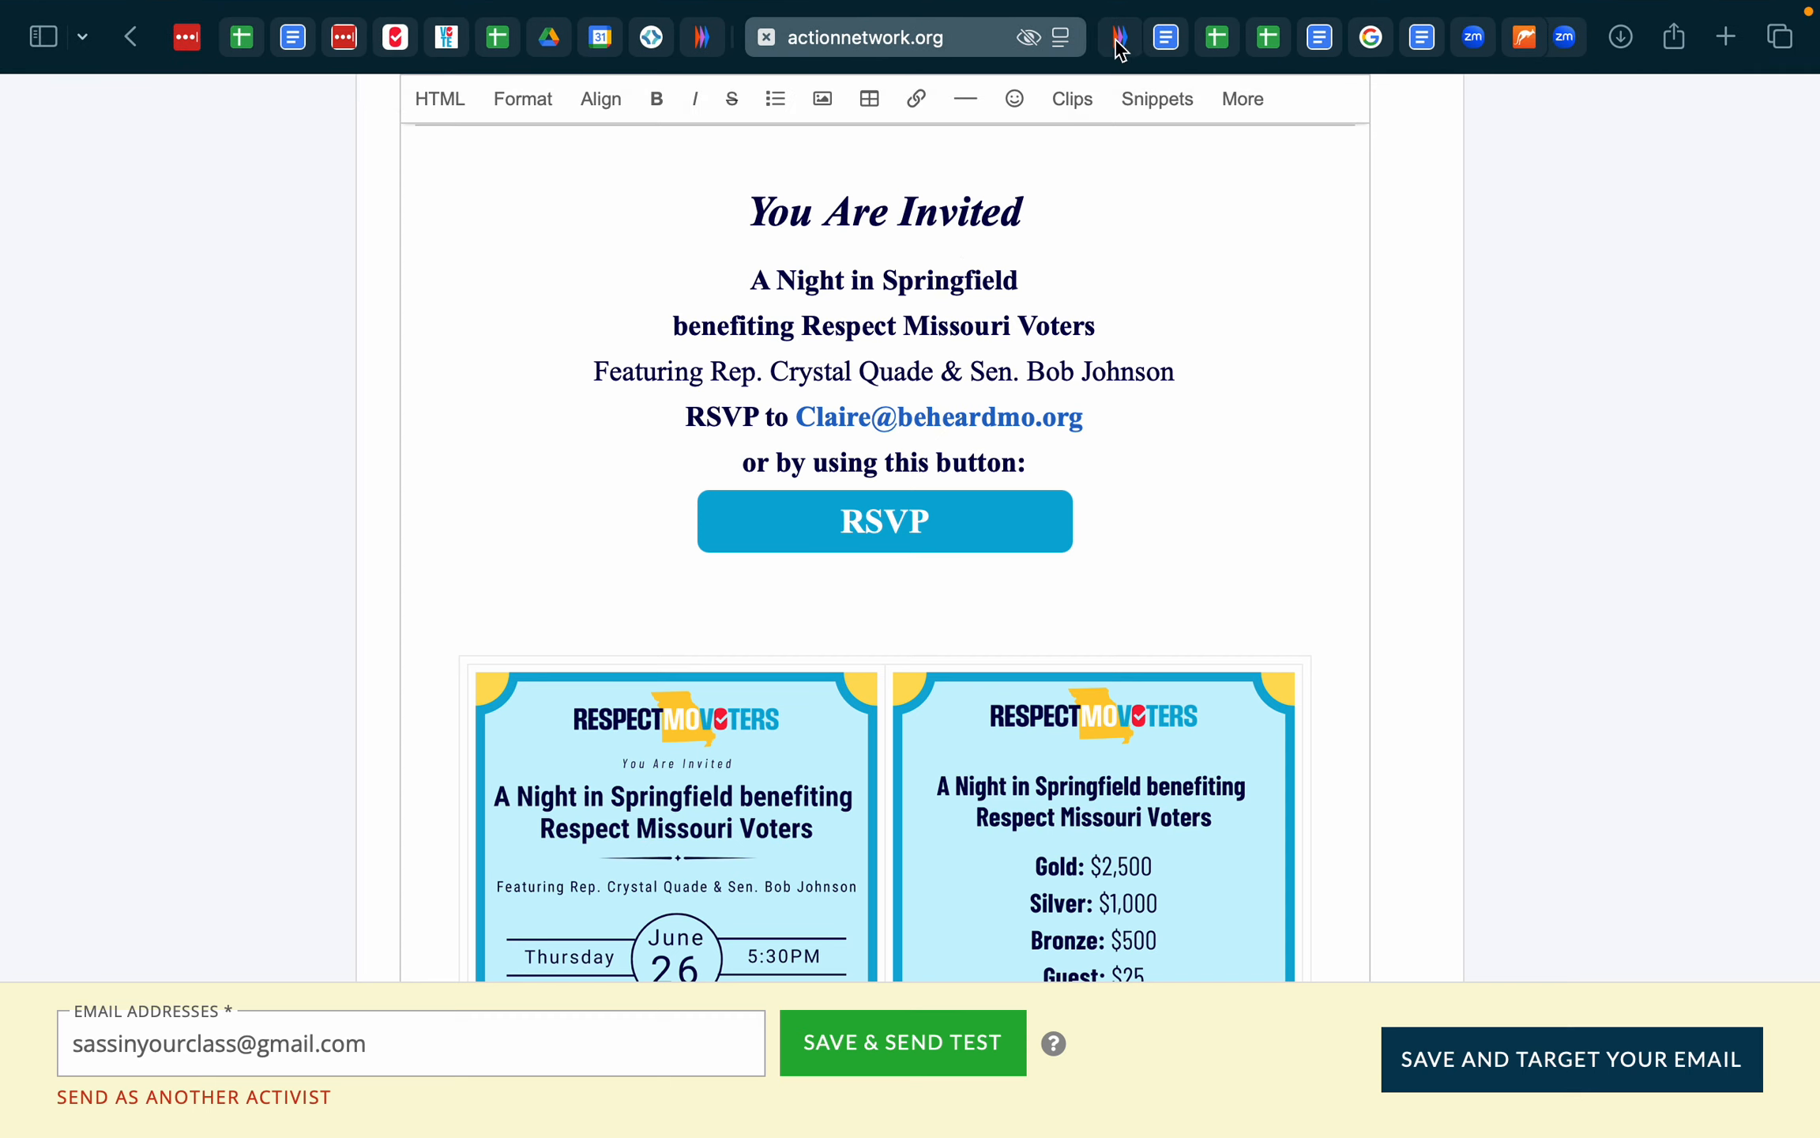
- Following the Columbia Email draft in Google Docs, replace "A Night" with "An Afternoon" in the invitation title
{"action": "left_click", "coordinate": [1174, 47]}
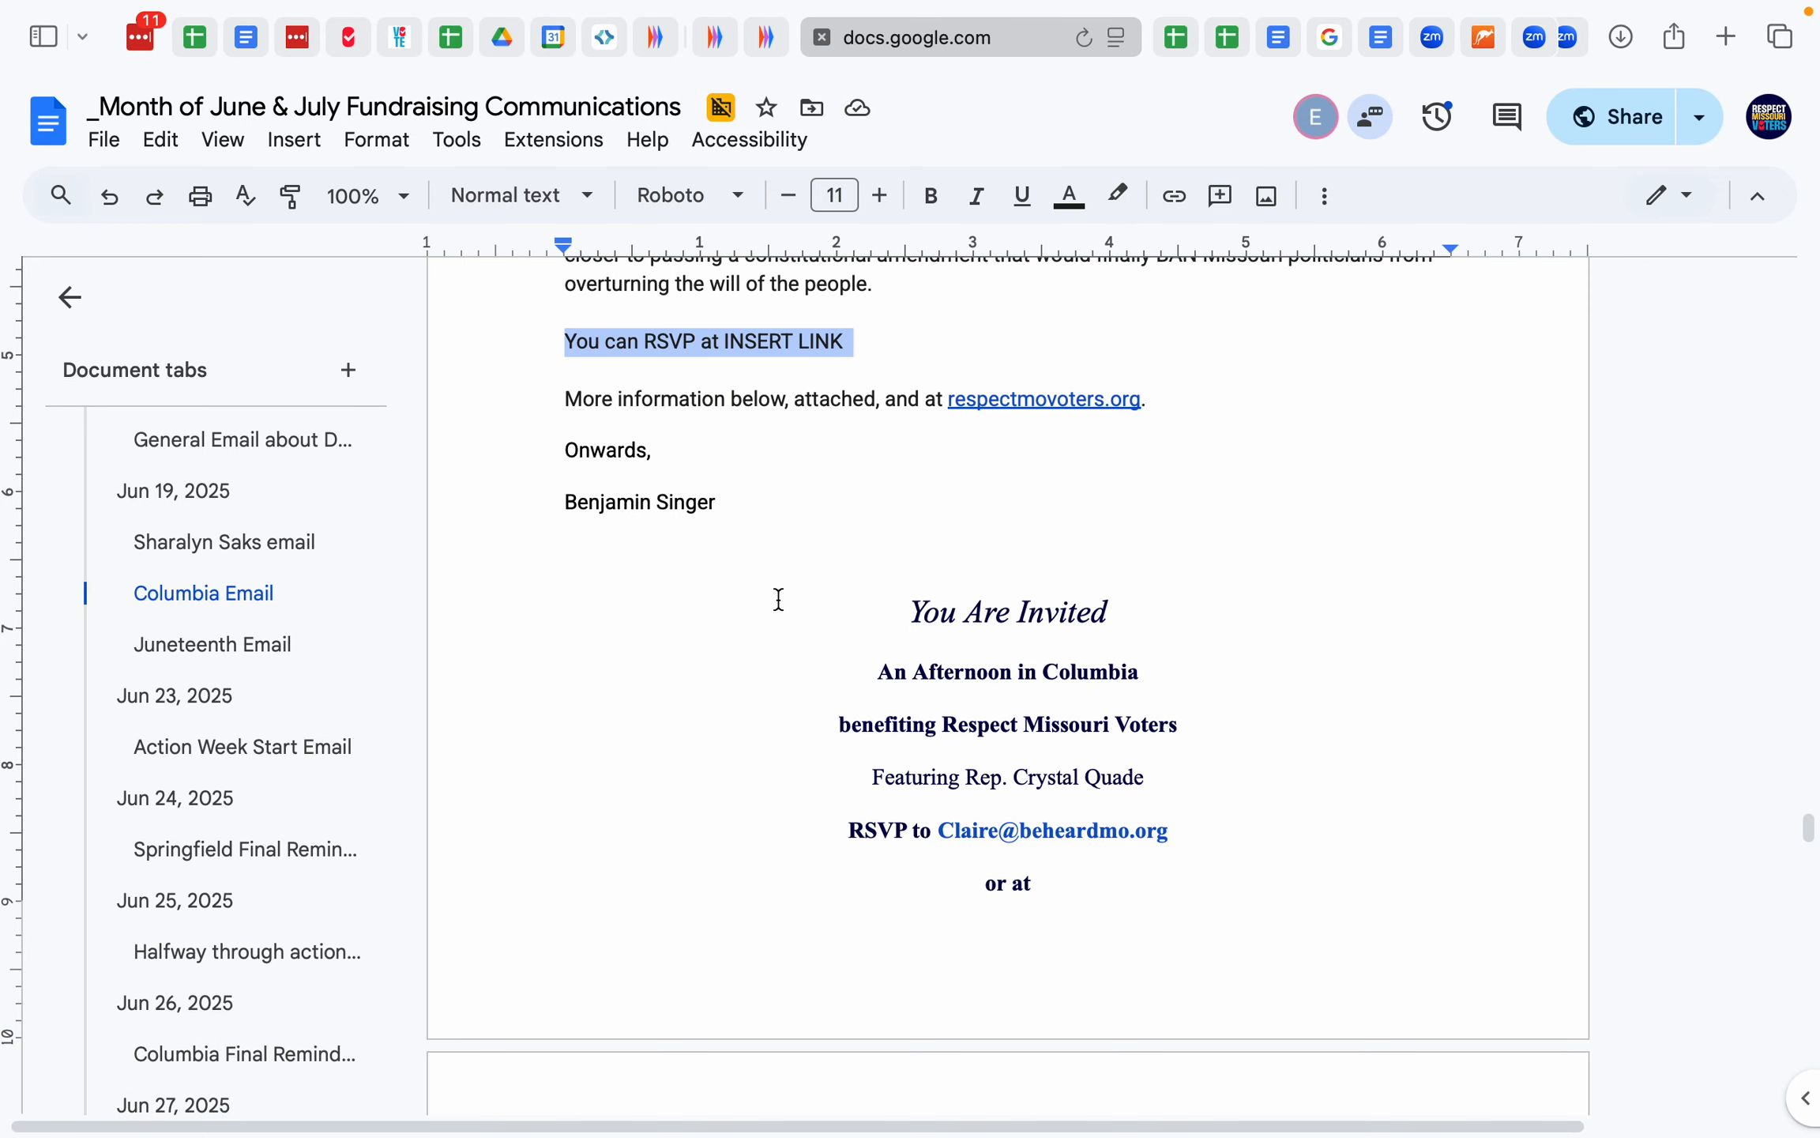
{"action": "scroll", "coordinate": [775, 597], "scroll_direction": "down", "scroll_amount": 4}
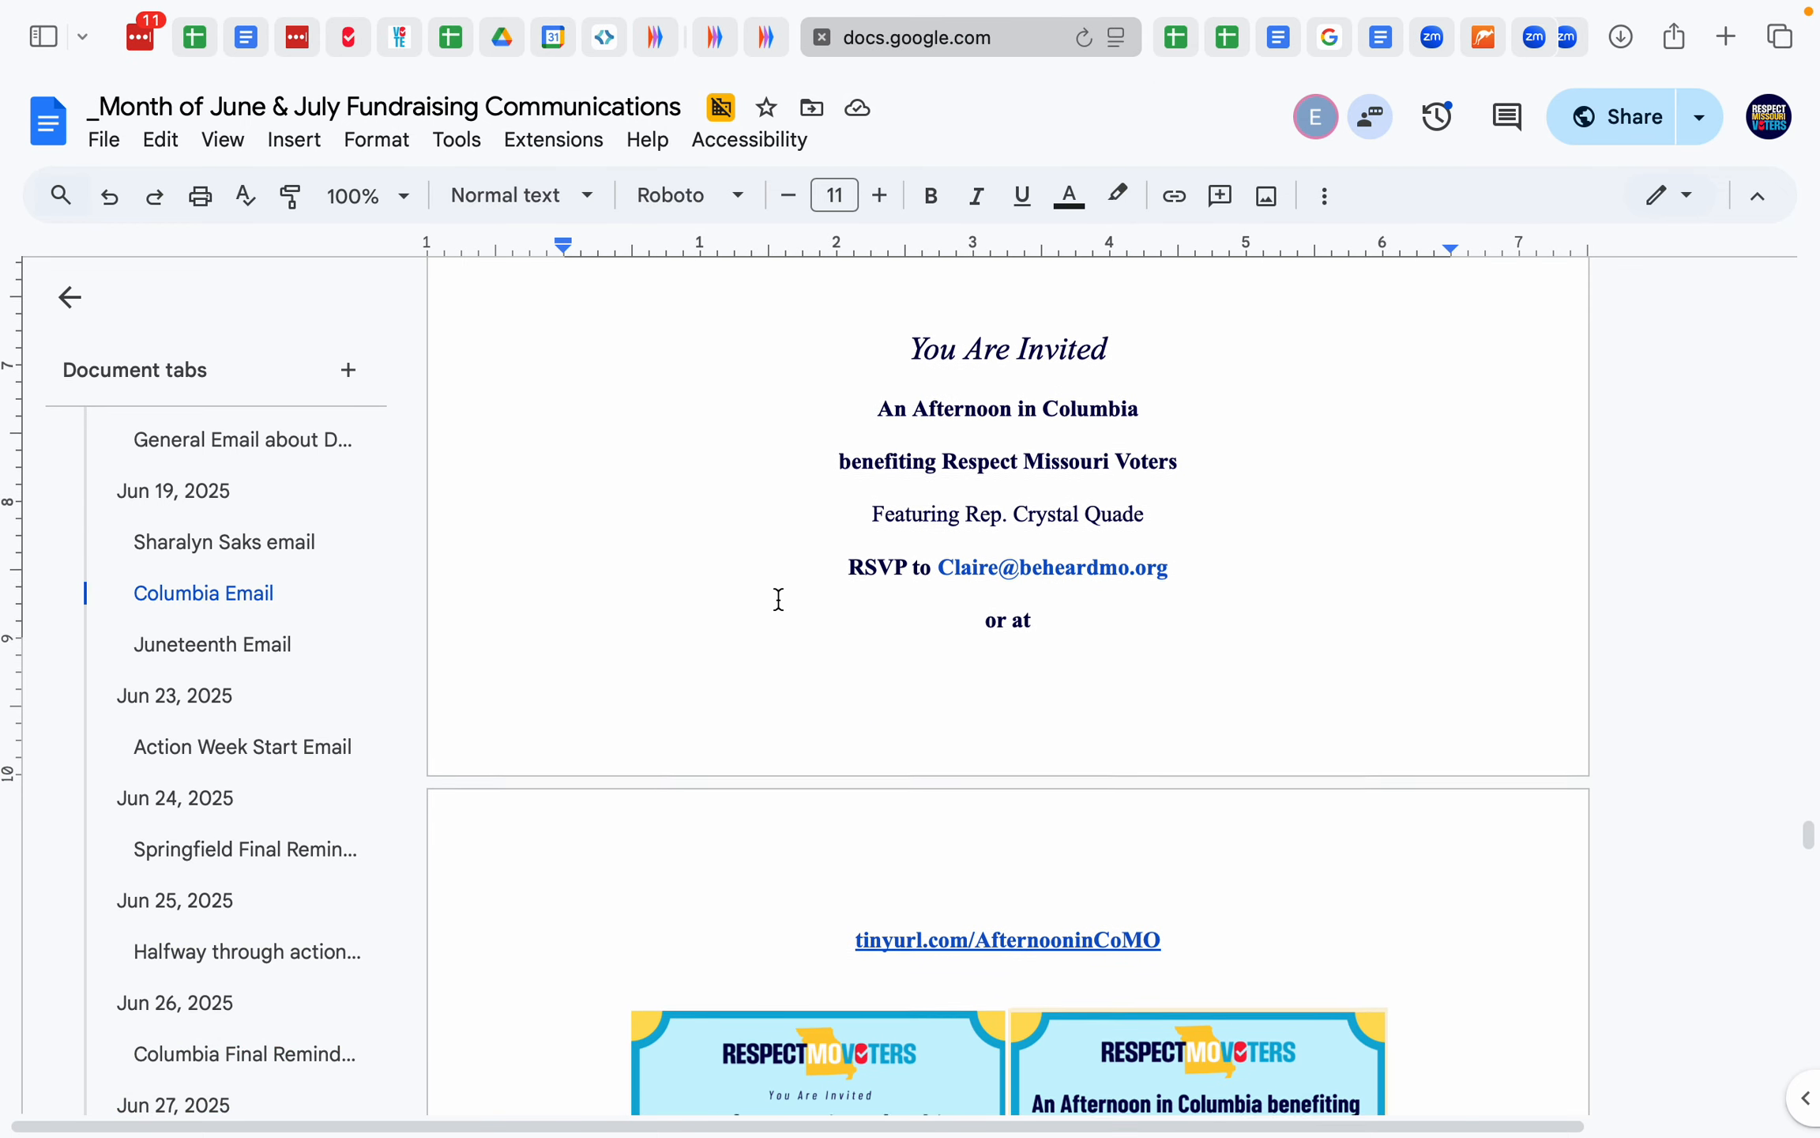
{"action": "left_click", "coordinate": [667, 36]}
{"action": "left_click", "coordinate": [1057, 37]}
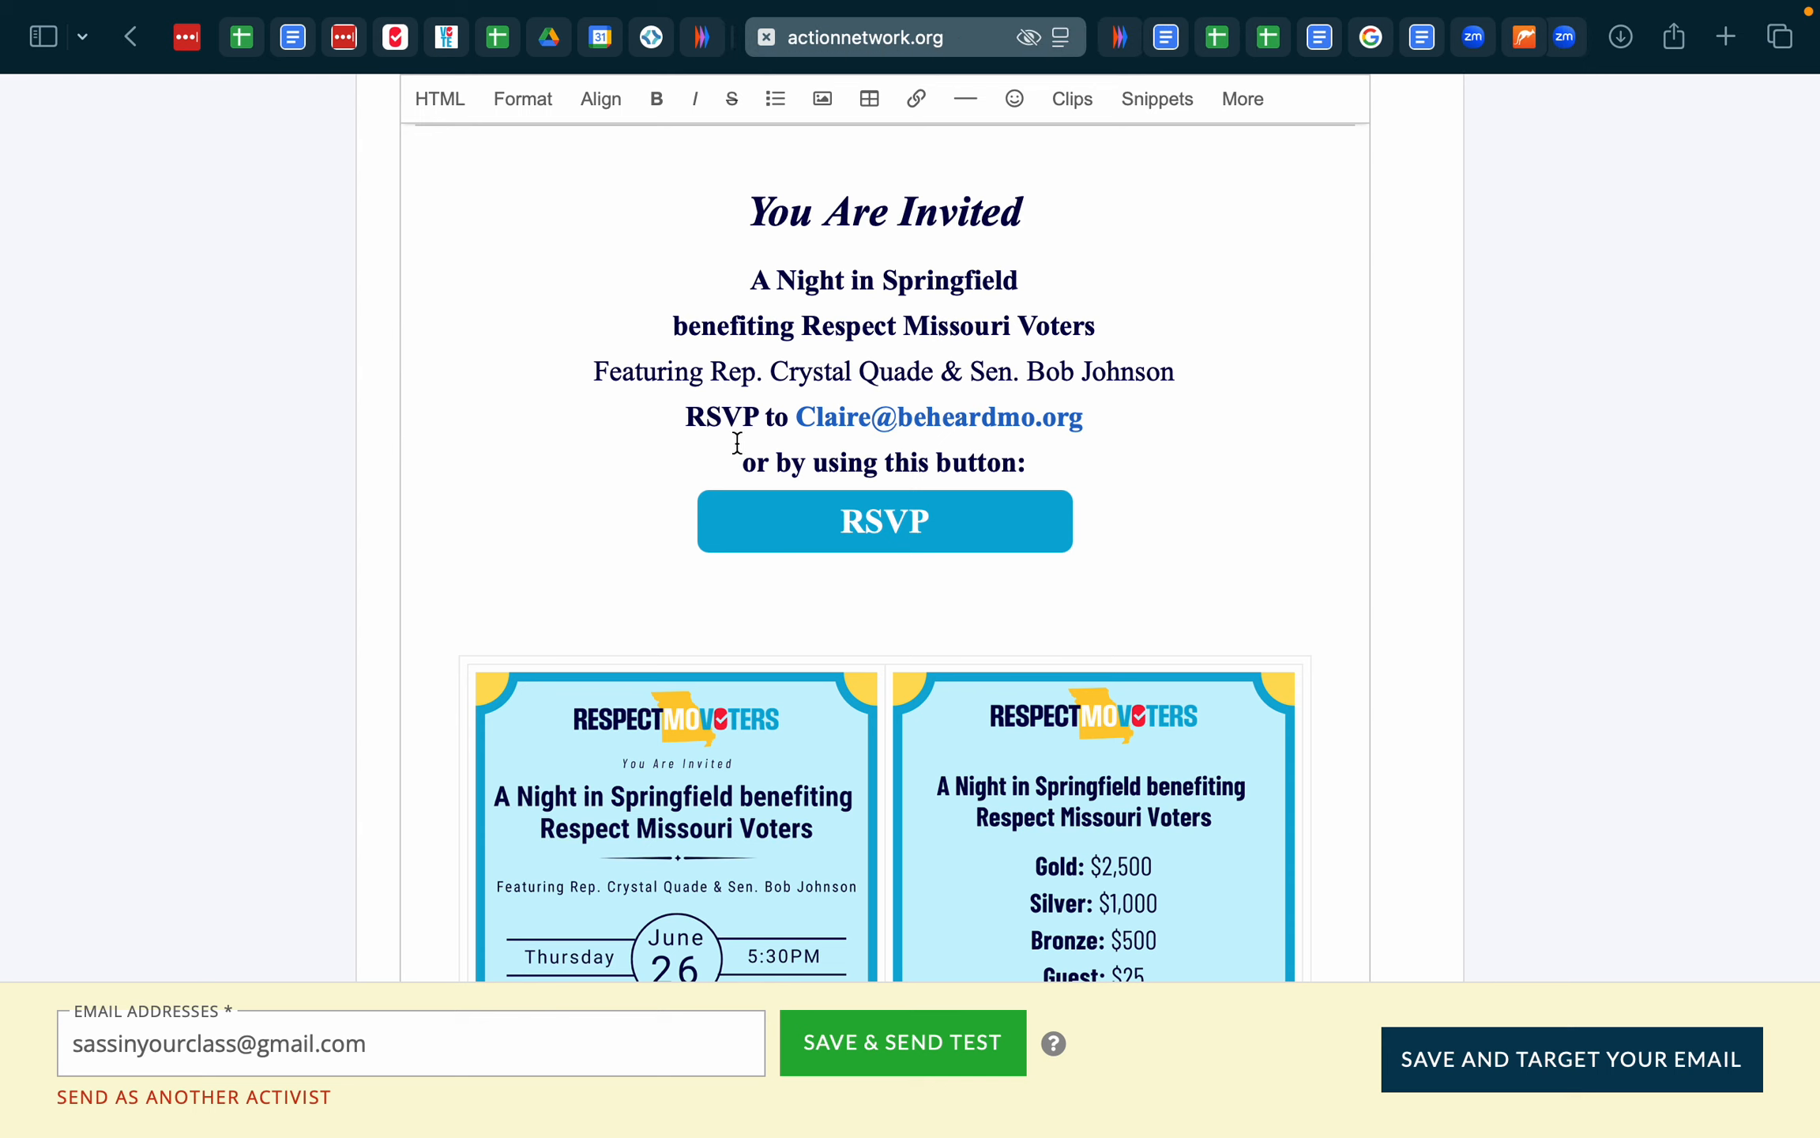
{"action": "left_click_drag", "start_coordinate": [778, 278], "coordinate": [849, 281]}
{"action": "key", "text": "BackSpace"}
{"action": "key", "text": "BackSpace"}
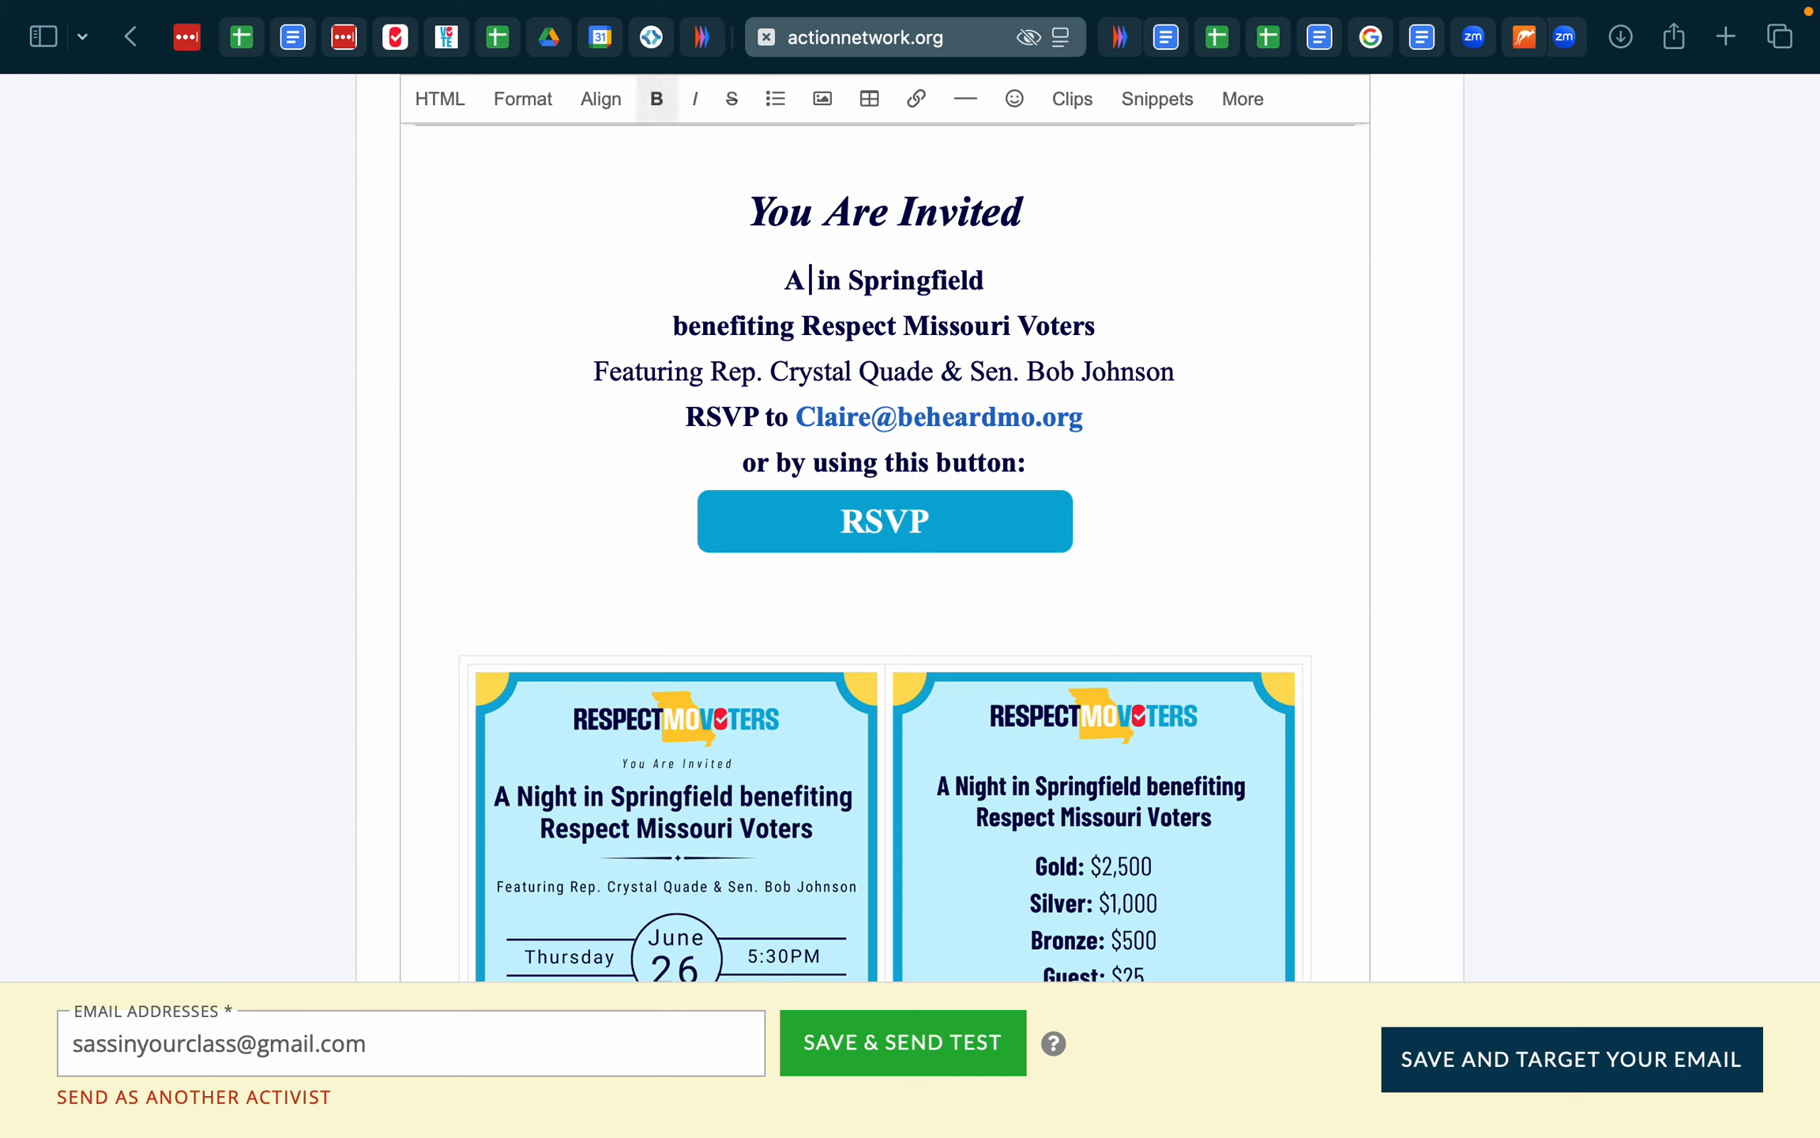
{"action": "type", "text": "n Afternoon"}
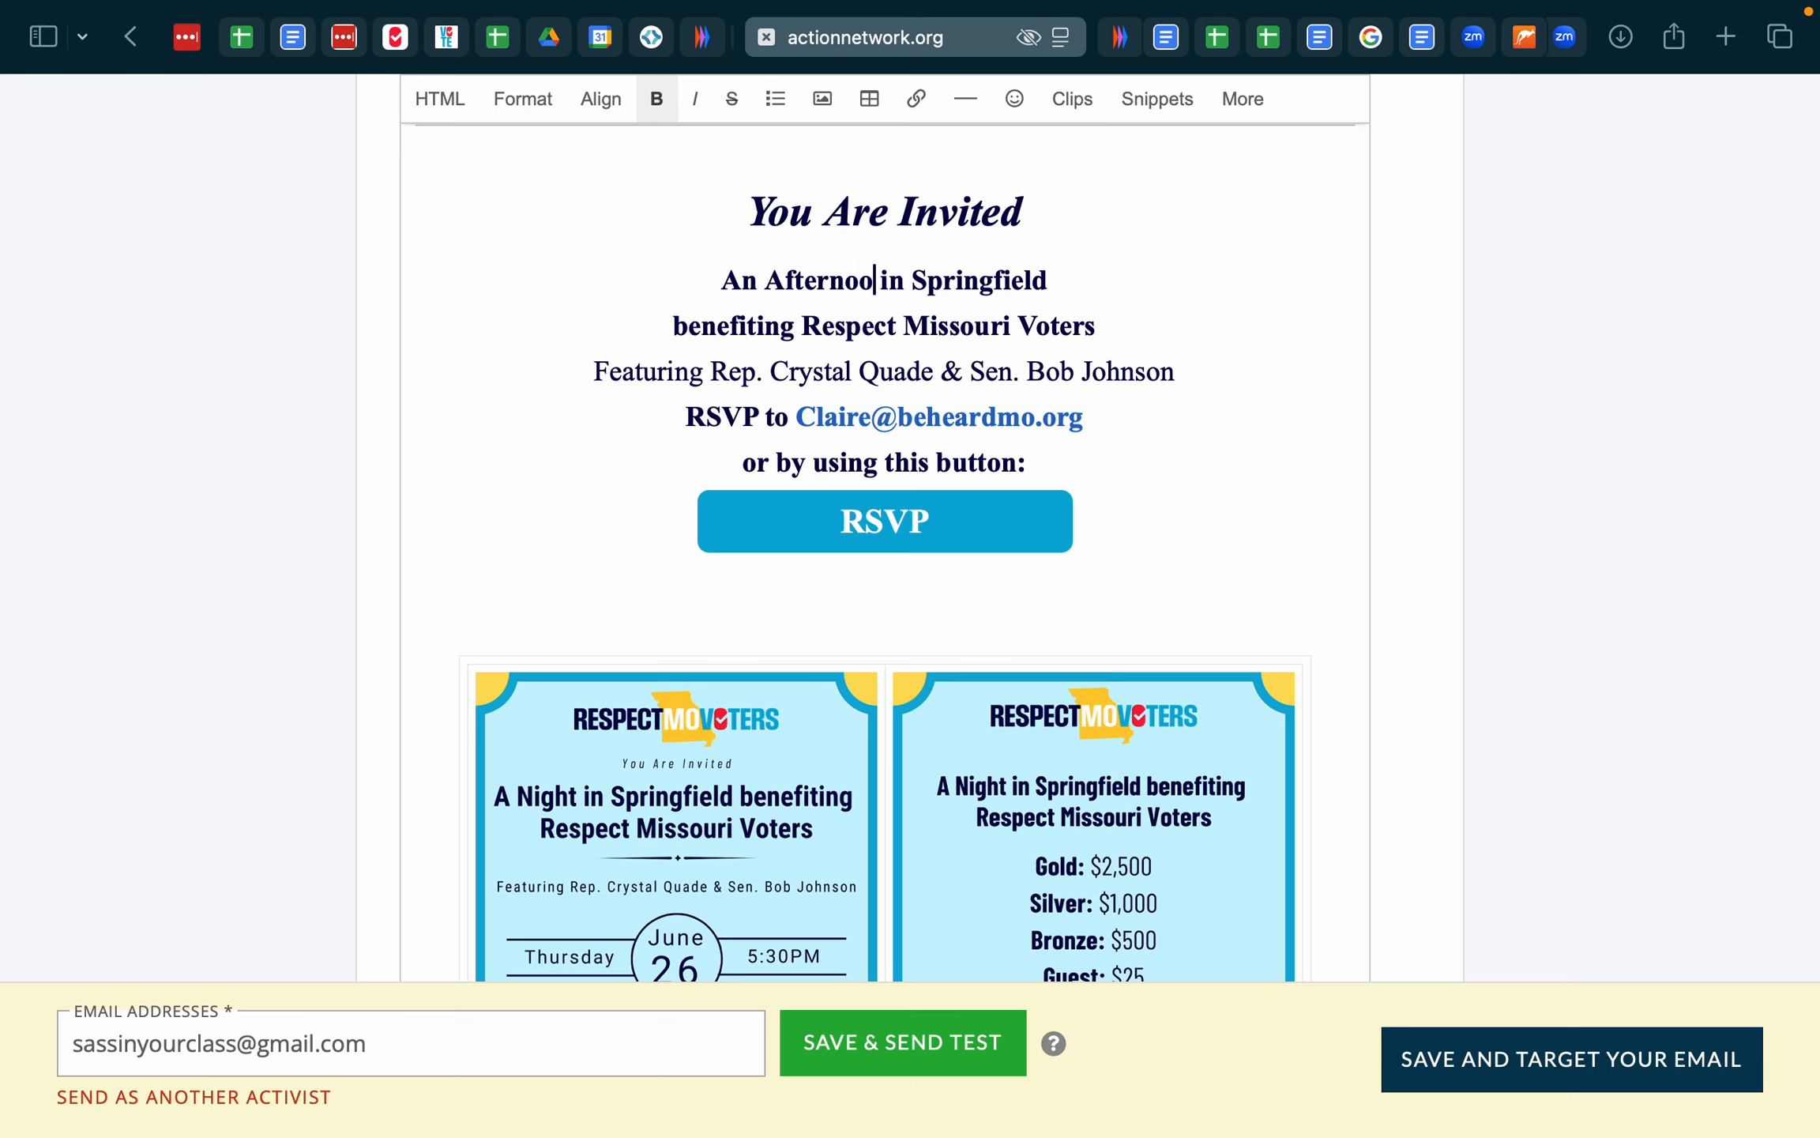
- Replace "Springfield" with "Columbia" in the invitation title, checking the wording against the Google Docs draft
{"action": "key", "text": "super+Right"}
{"action": "key", "text": "alt+BackSpace"}
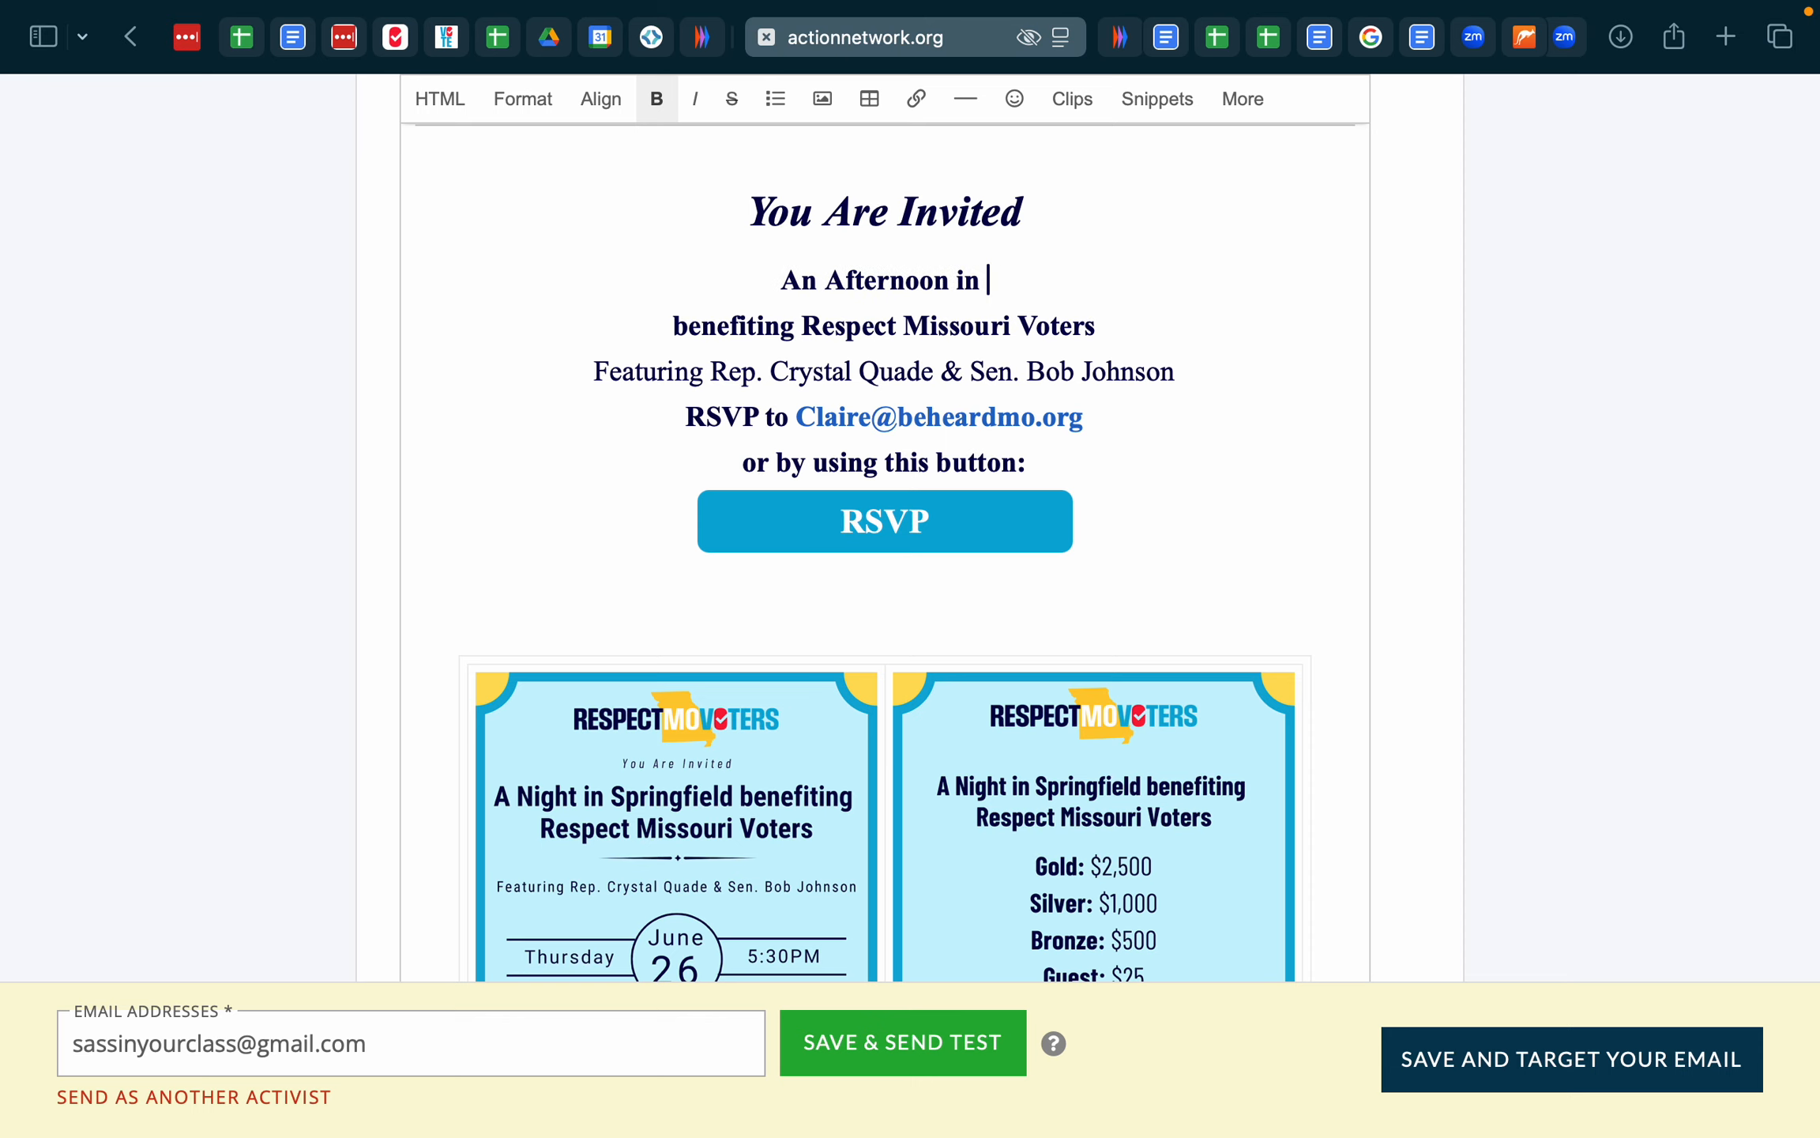
{"action": "type", "text": "Co"}
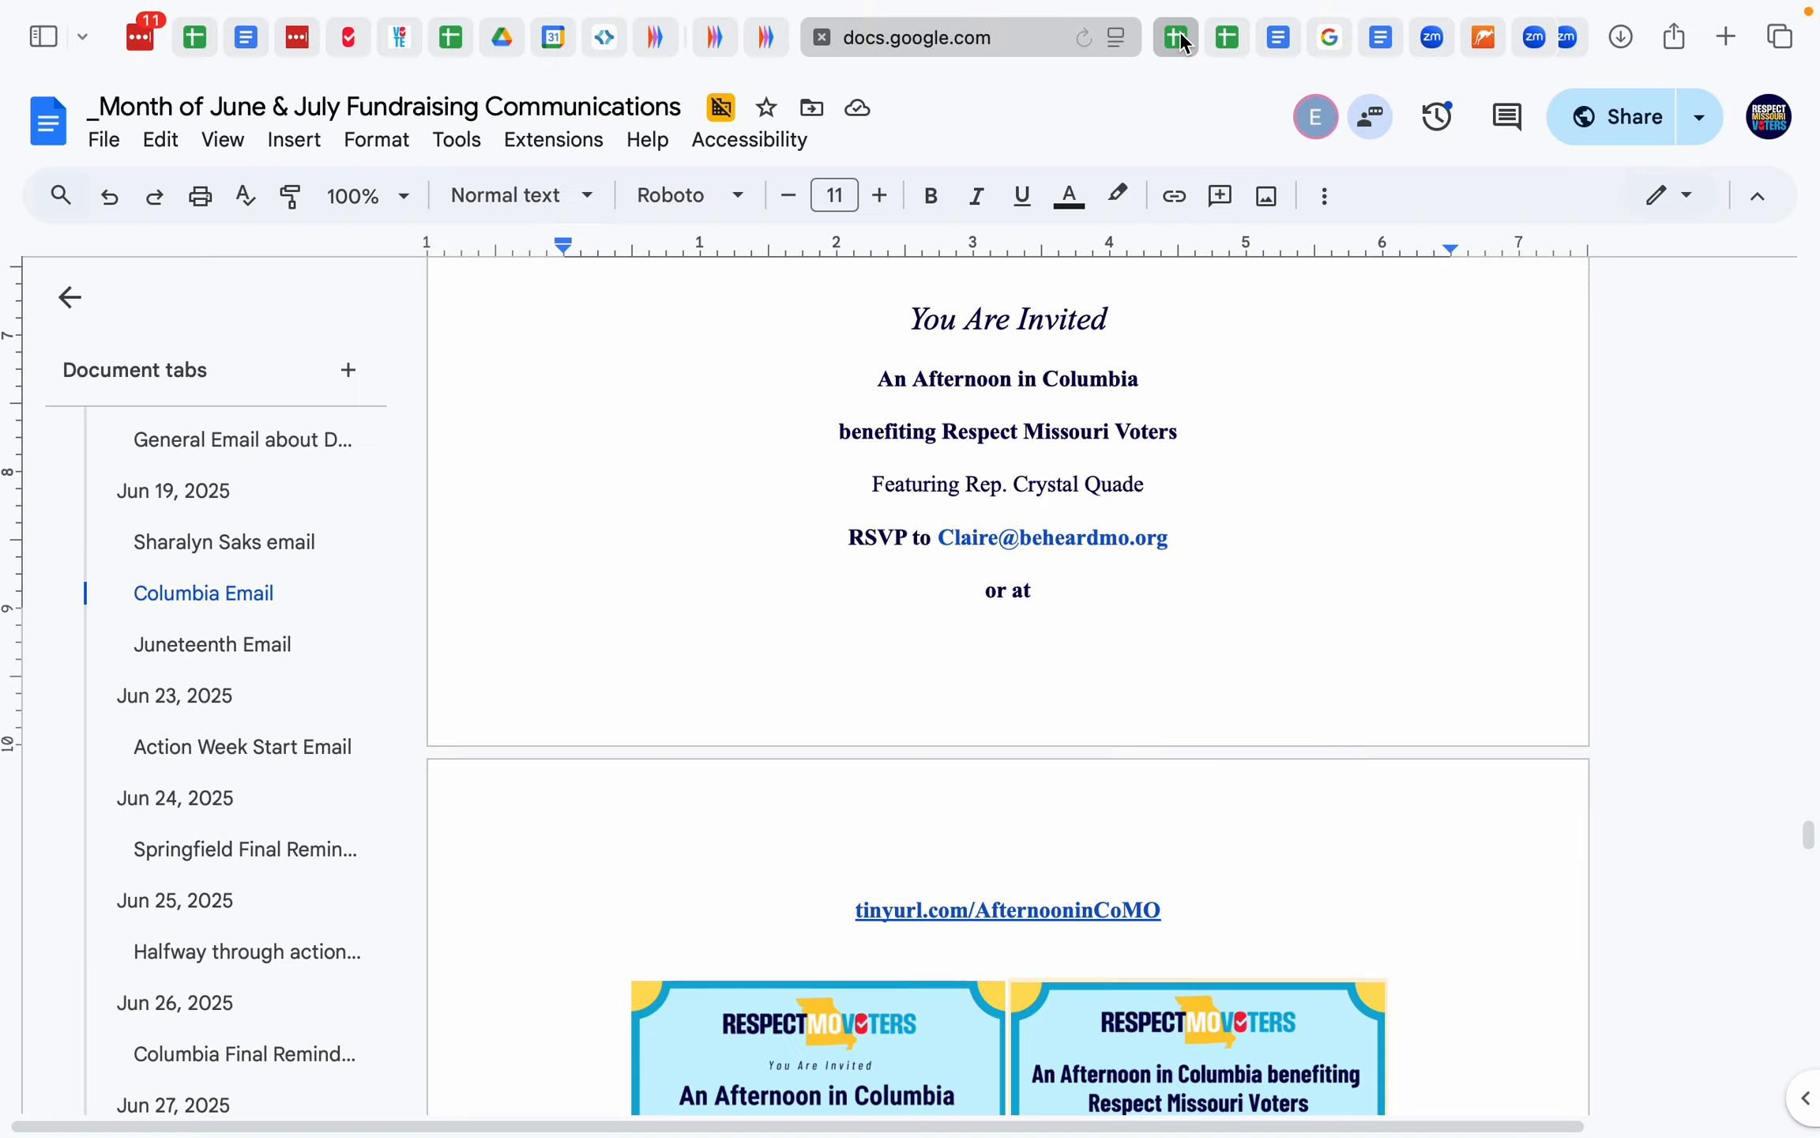
{"action": "left_click", "coordinate": [1182, 37]}
{"action": "left_click", "coordinate": [725, 49]}
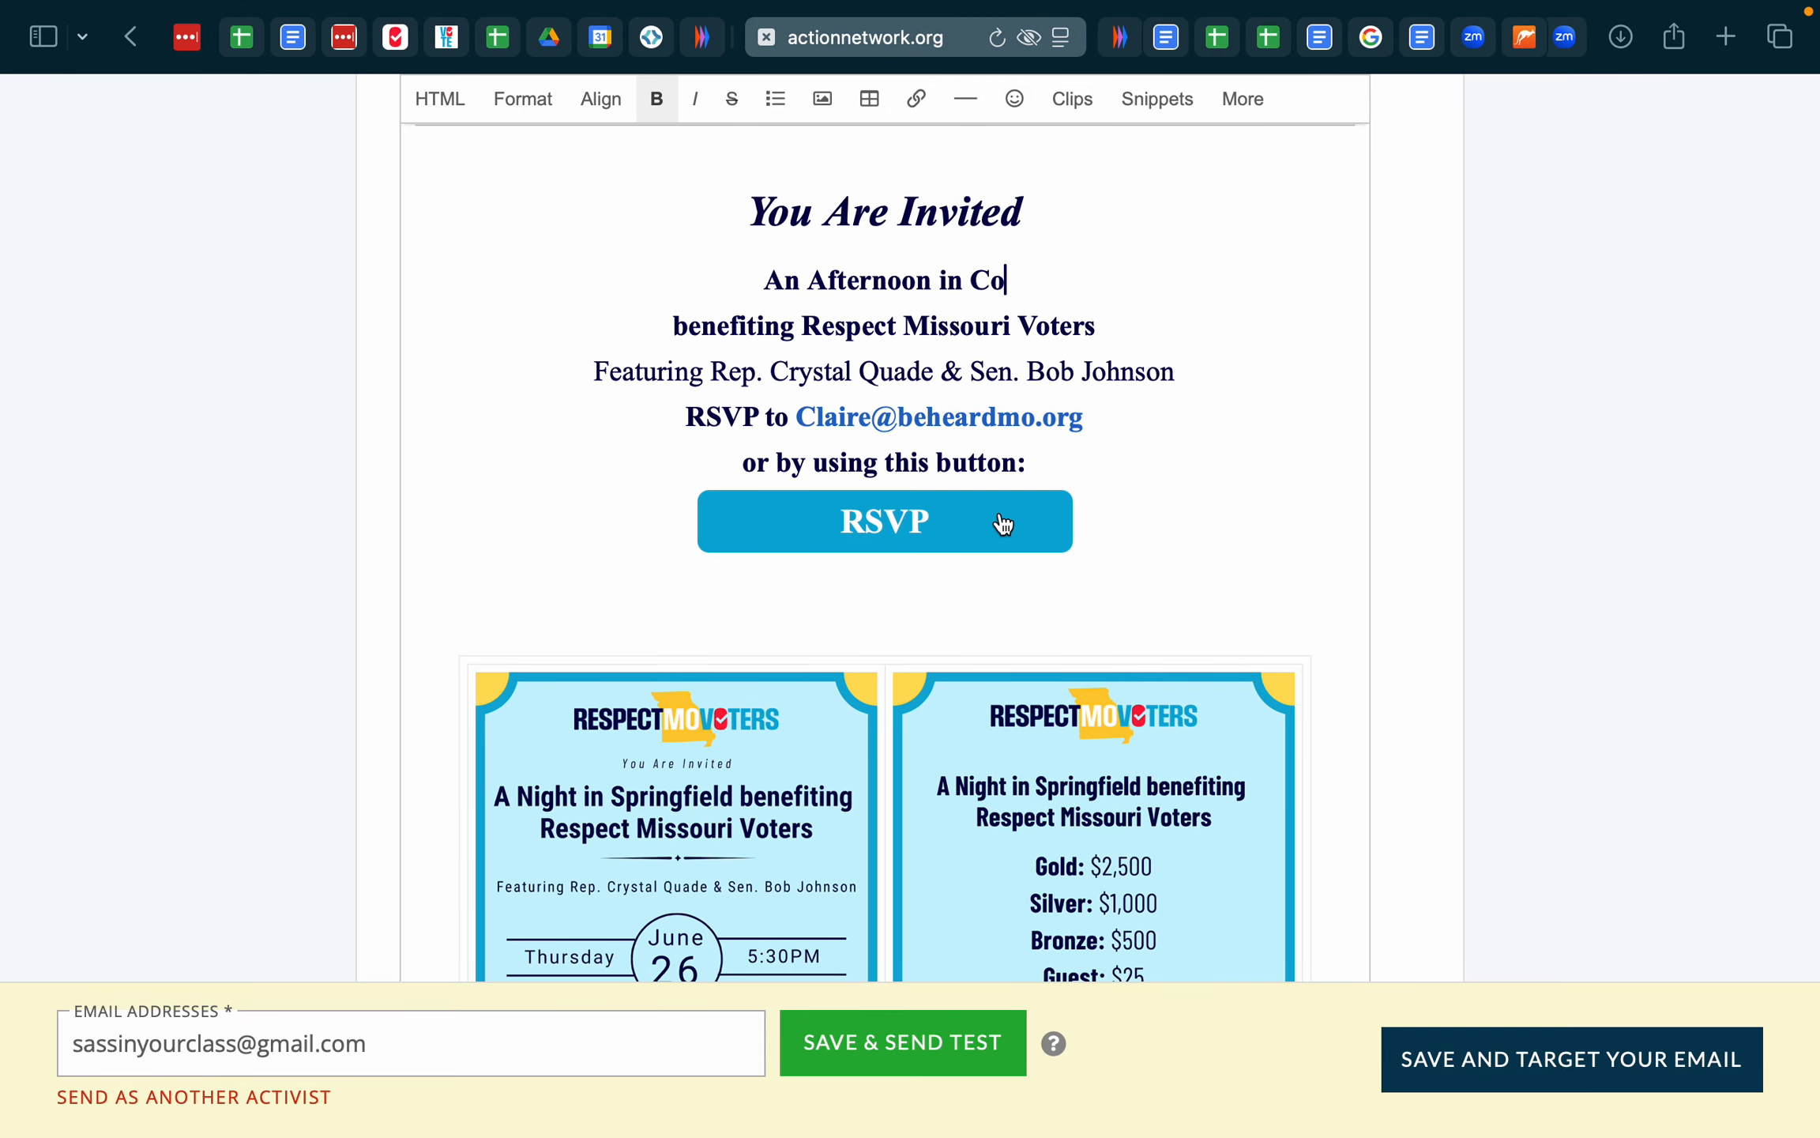
{"action": "type", "text": "lumbia"}
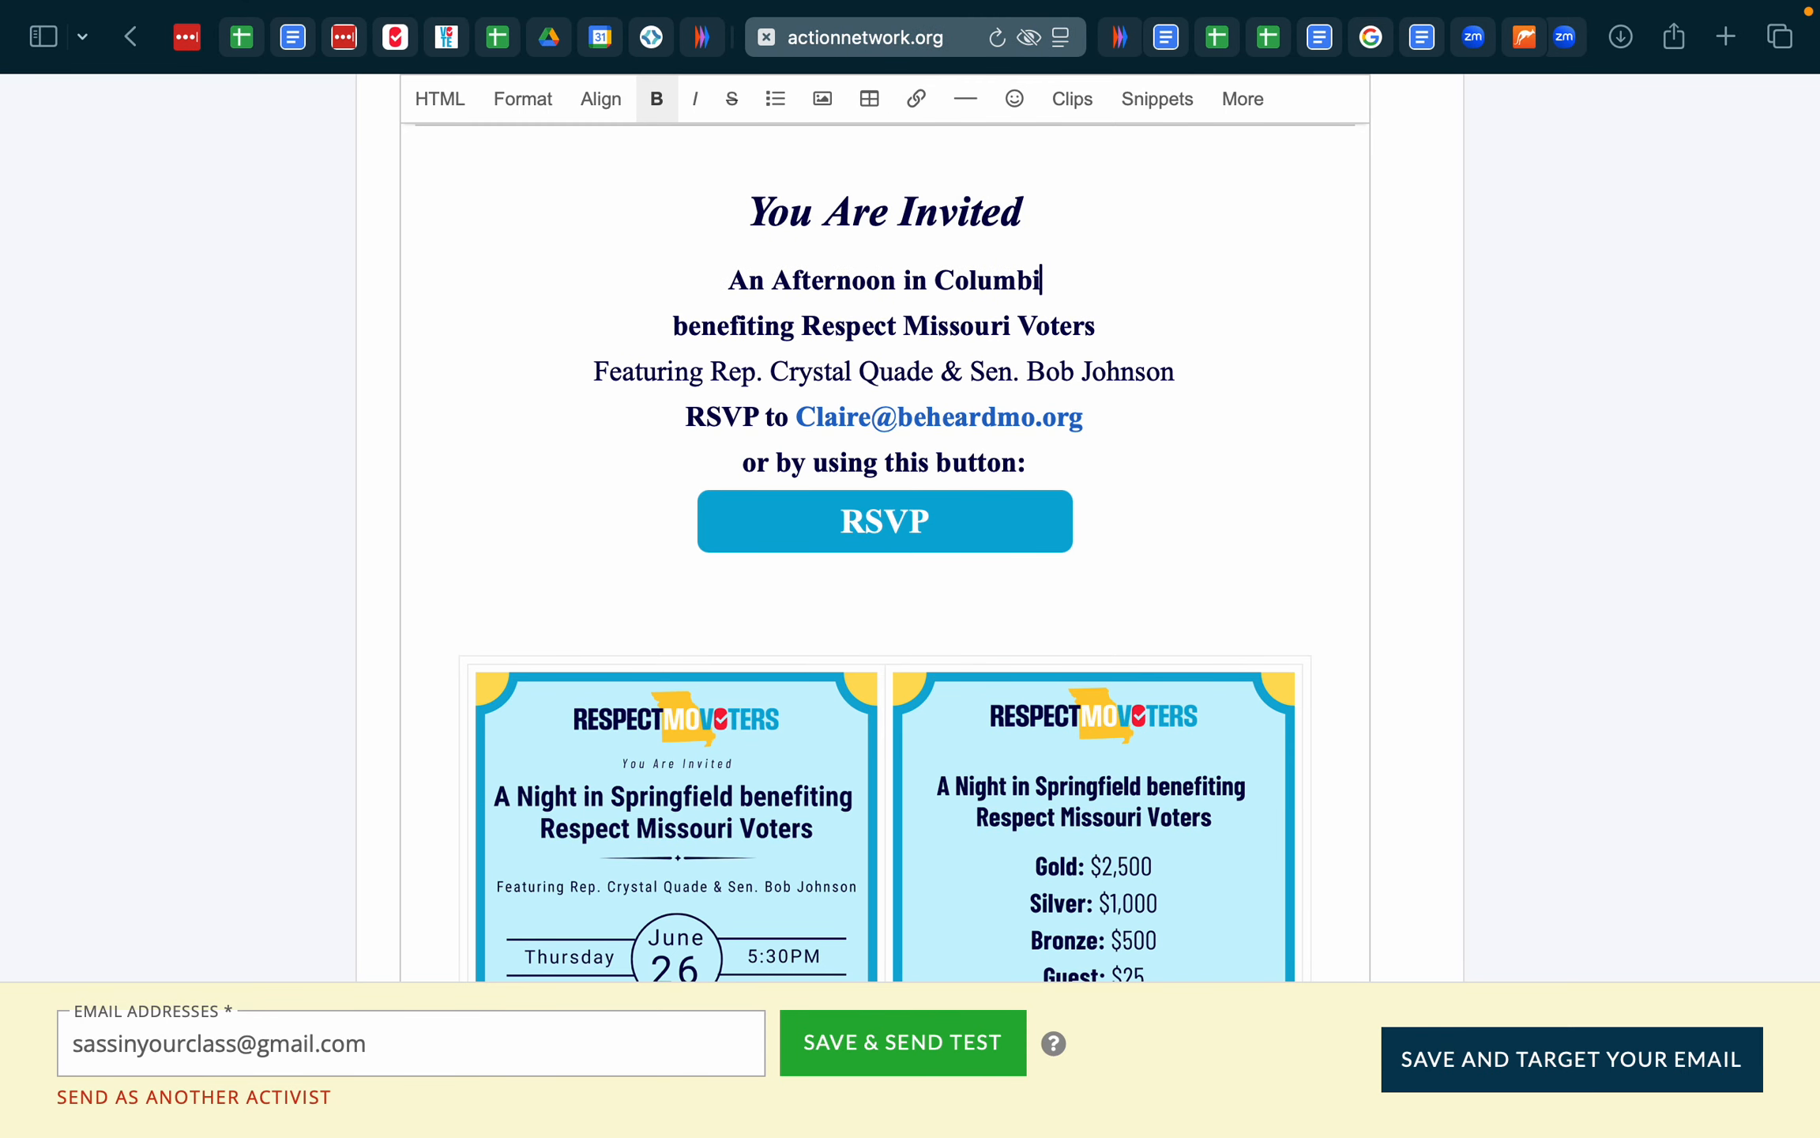
- Match the invitation's "Featuring" line to the Google Docs draft by deleting the ampersand and the second featured speaker
{"action": "left_click", "coordinate": [1162, 36]}
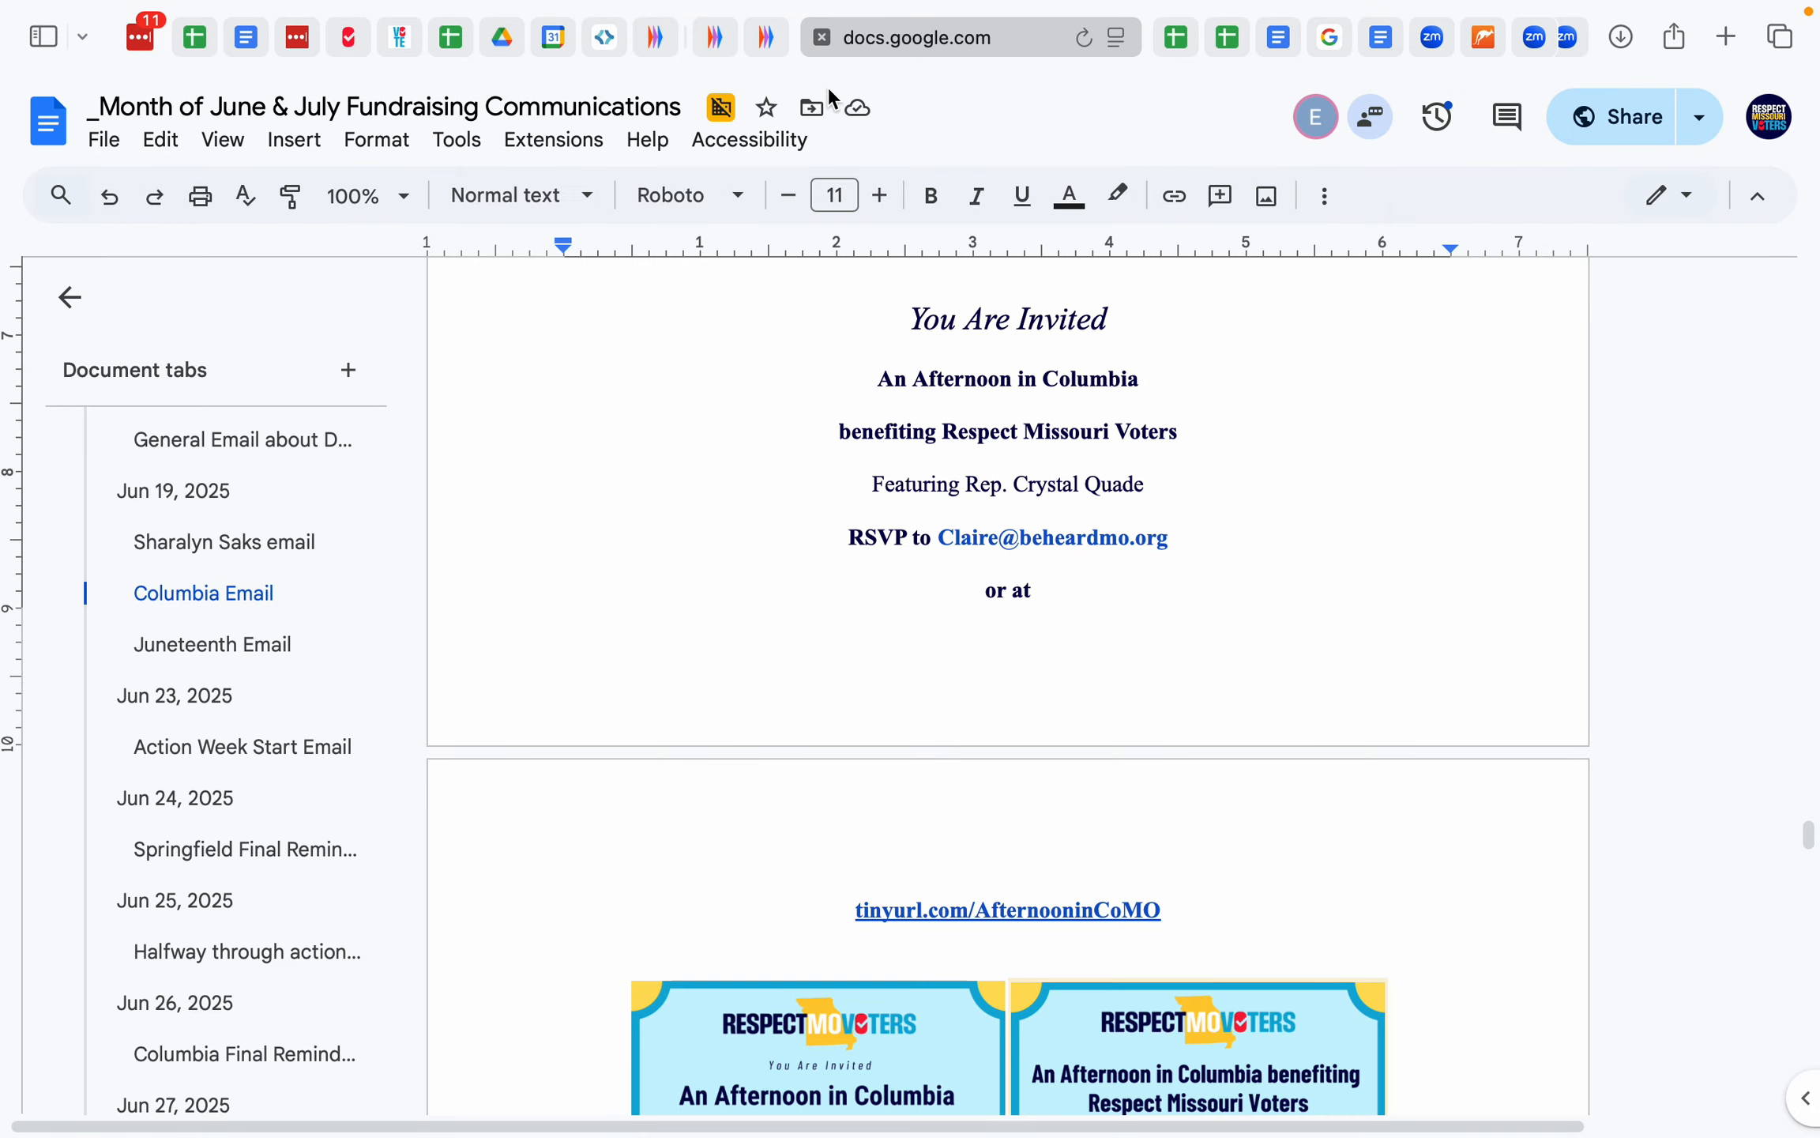
{"action": "left_click", "coordinate": [725, 44]}
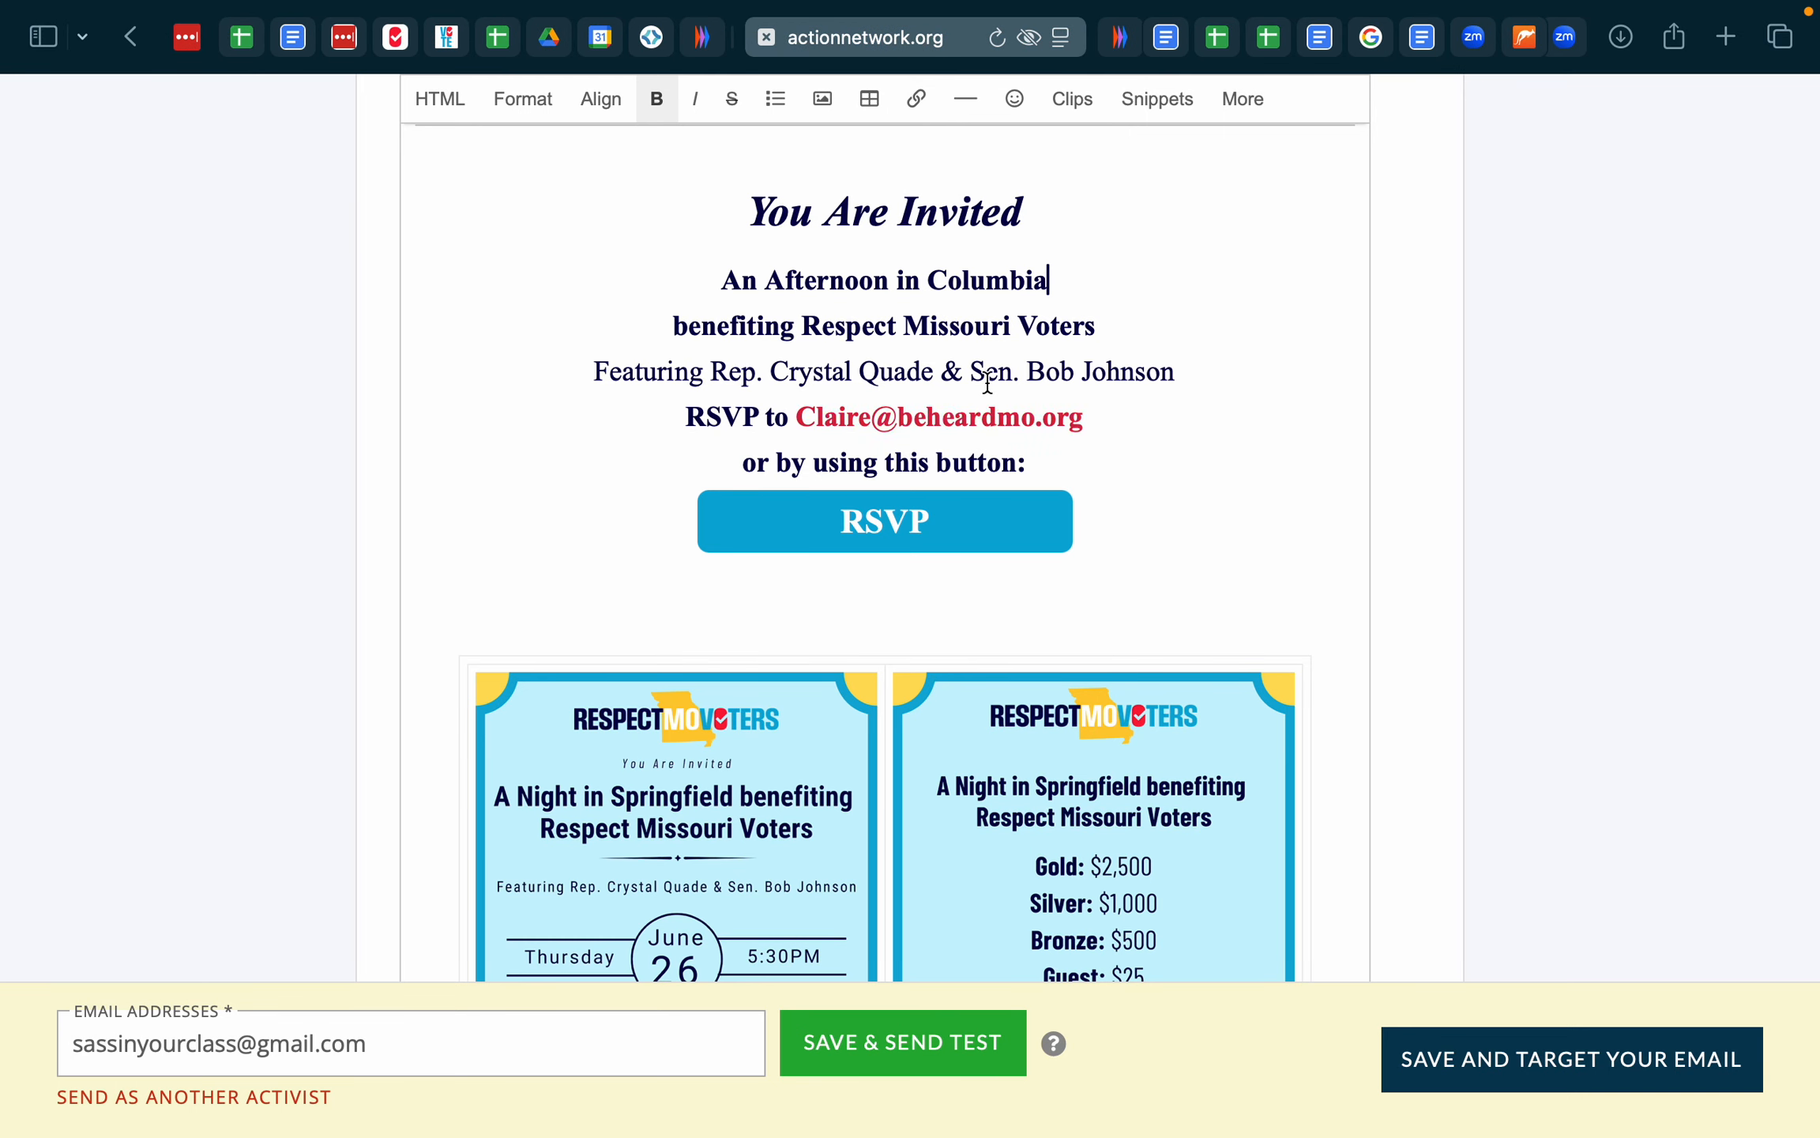
{"action": "left_click_drag", "start_coordinate": [934, 370], "coordinate": [1177, 366]}
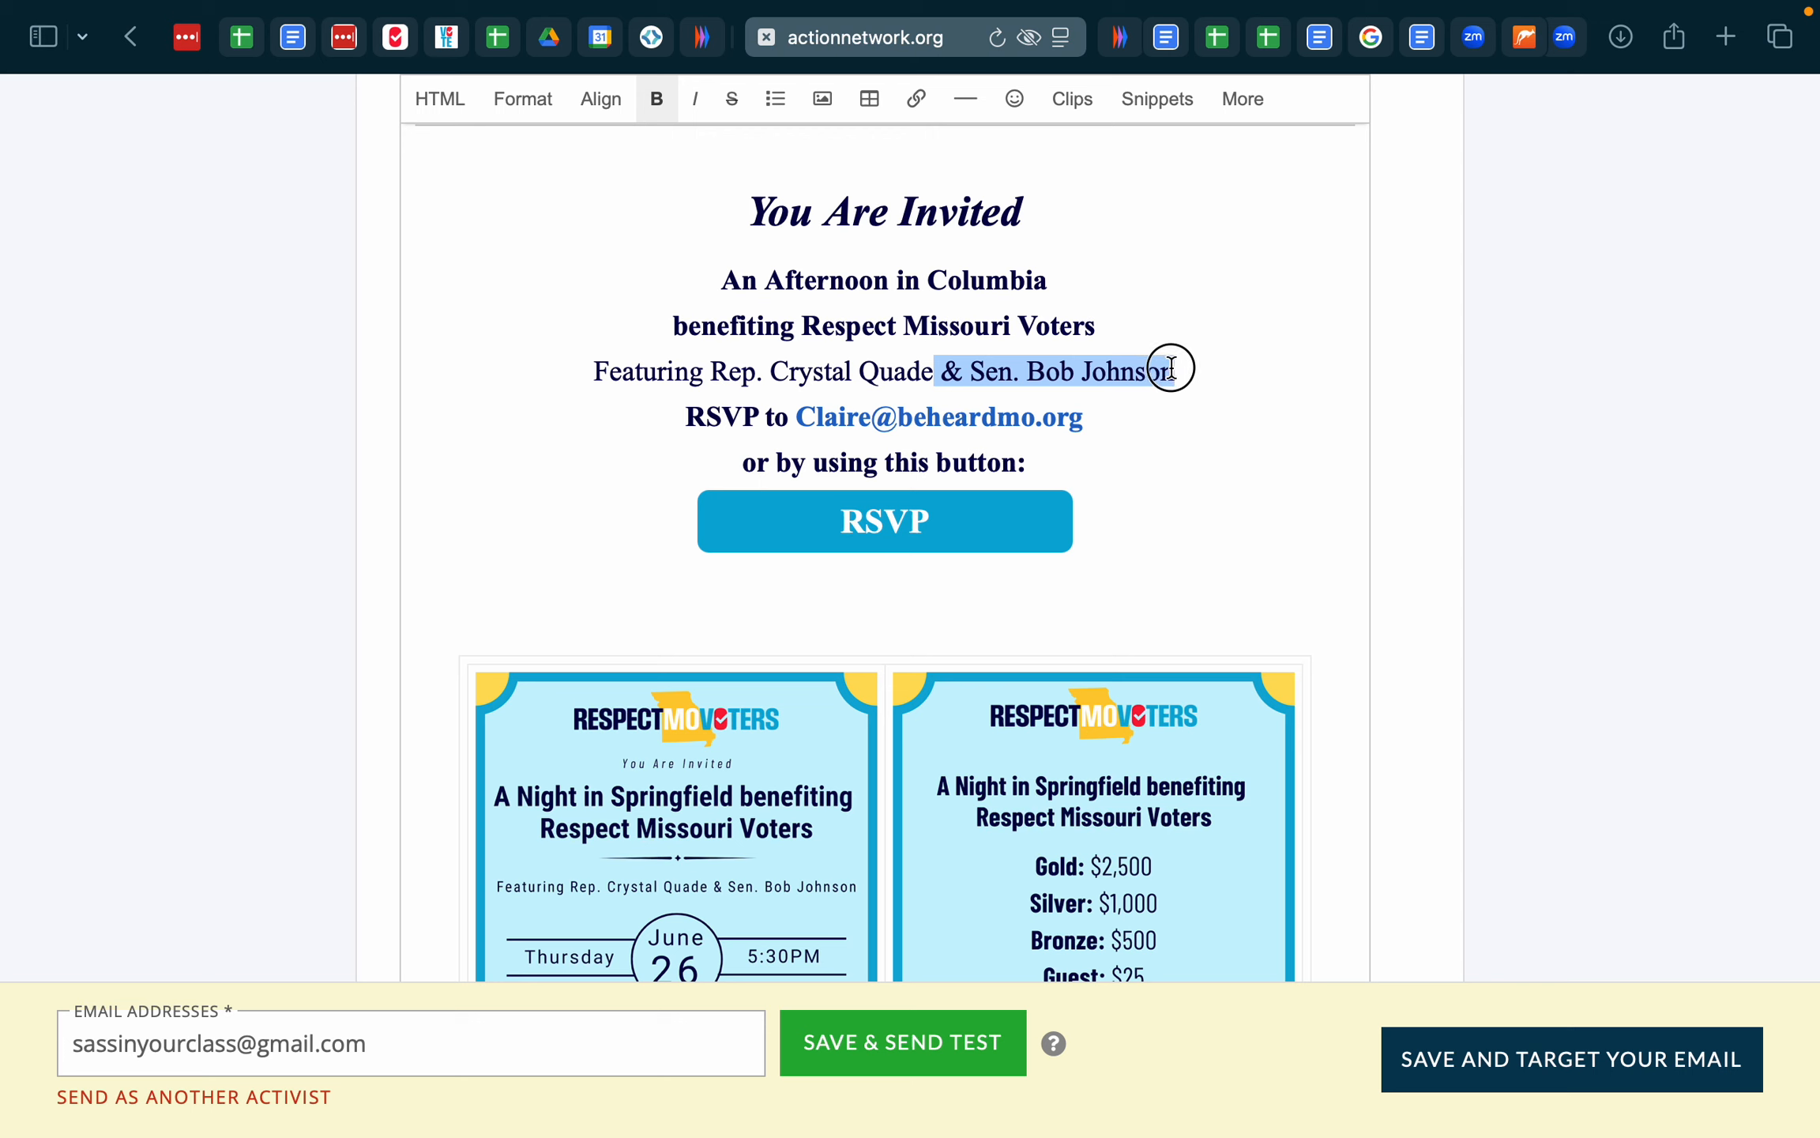
{"action": "key", "text": "BackSpace"}
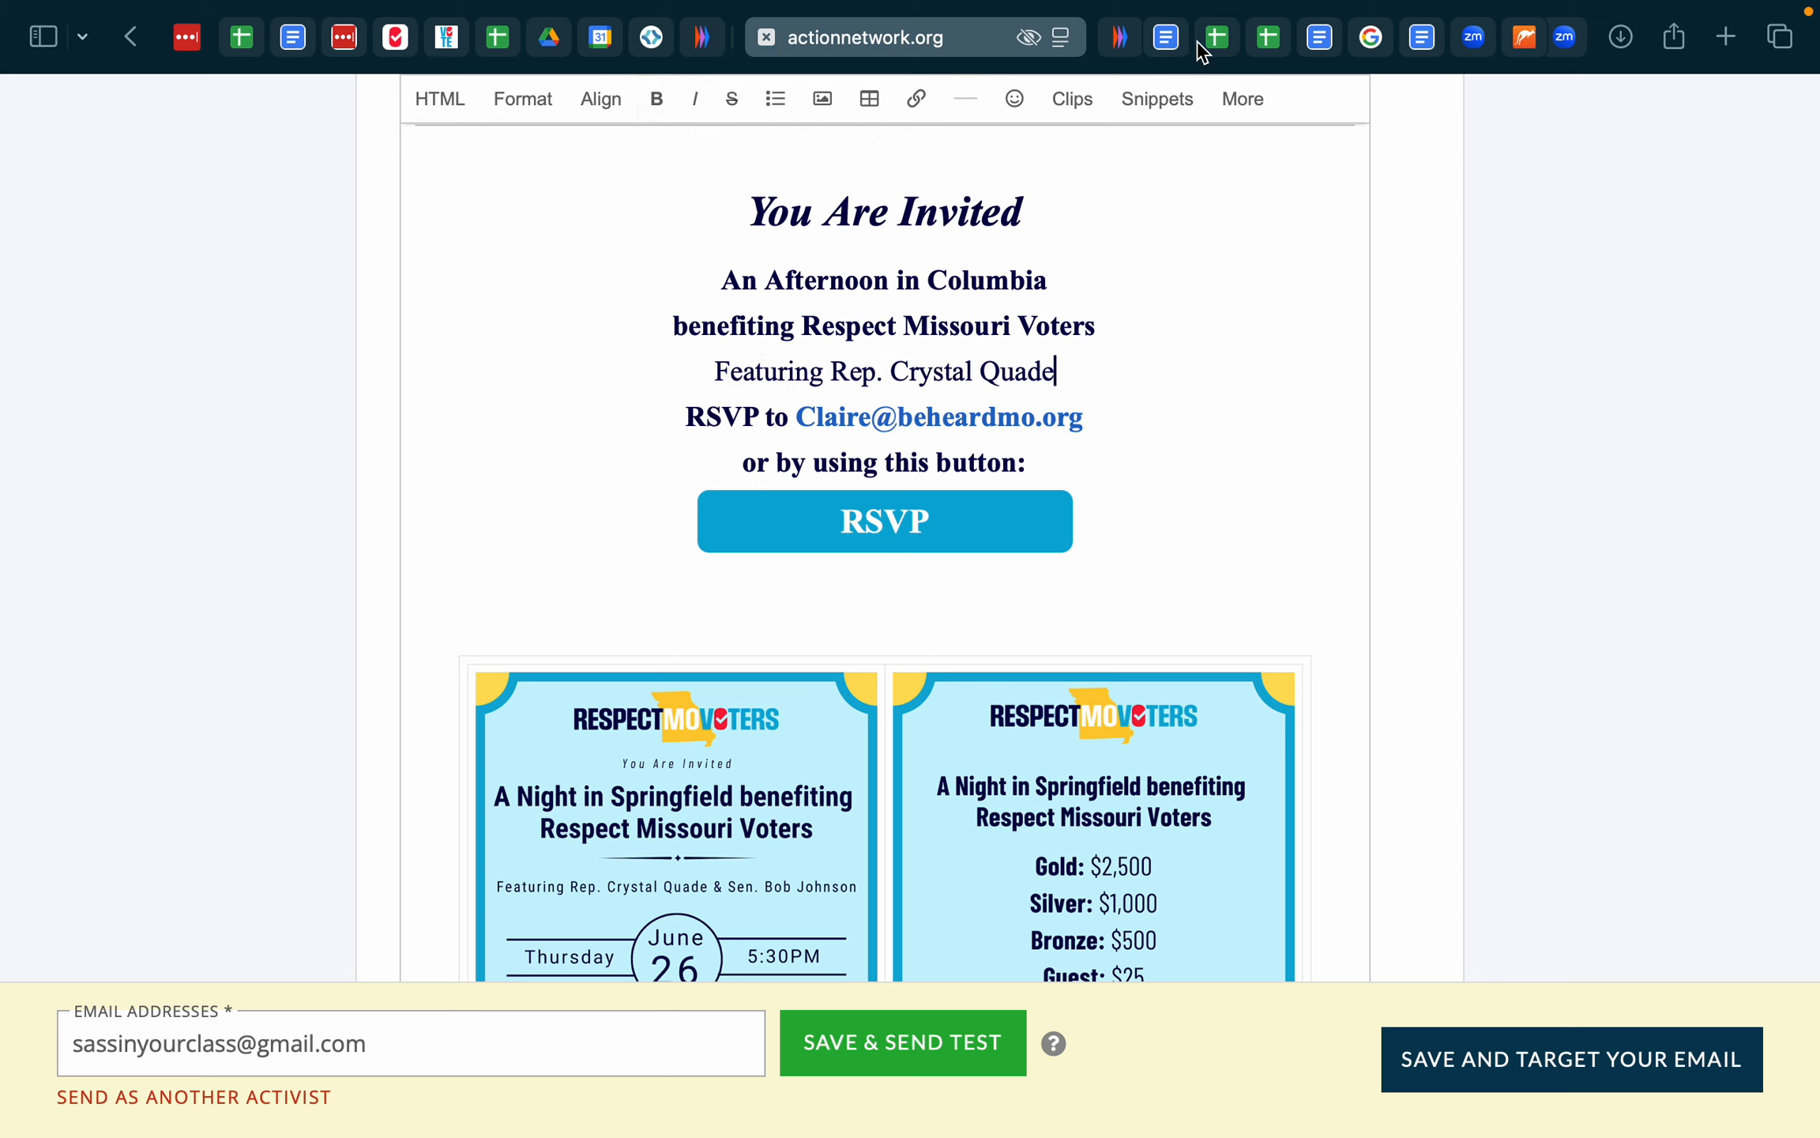
- Check the RSVP contact line against the Google Docs draft and inspect its mailto link without changing it
{"action": "left_click", "coordinate": [1167, 40]}
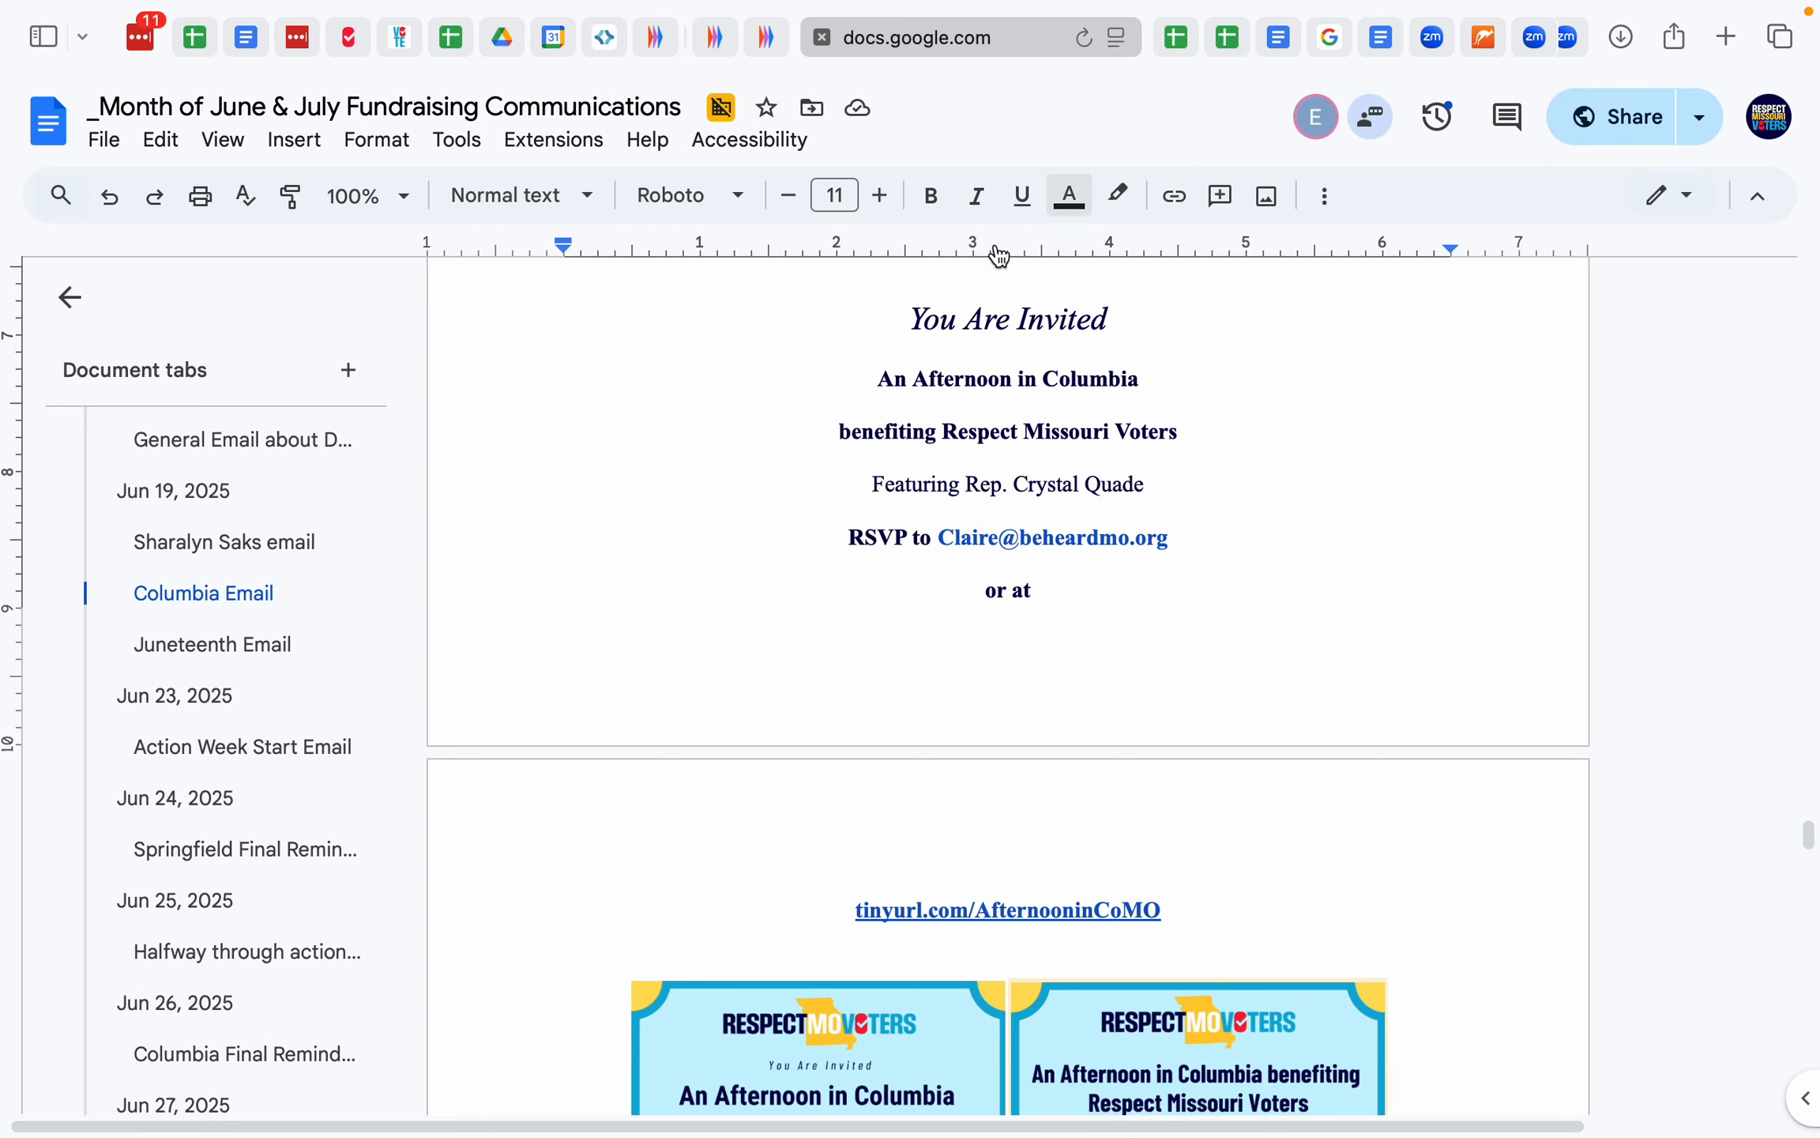
{"action": "left_click", "coordinate": [714, 39]}
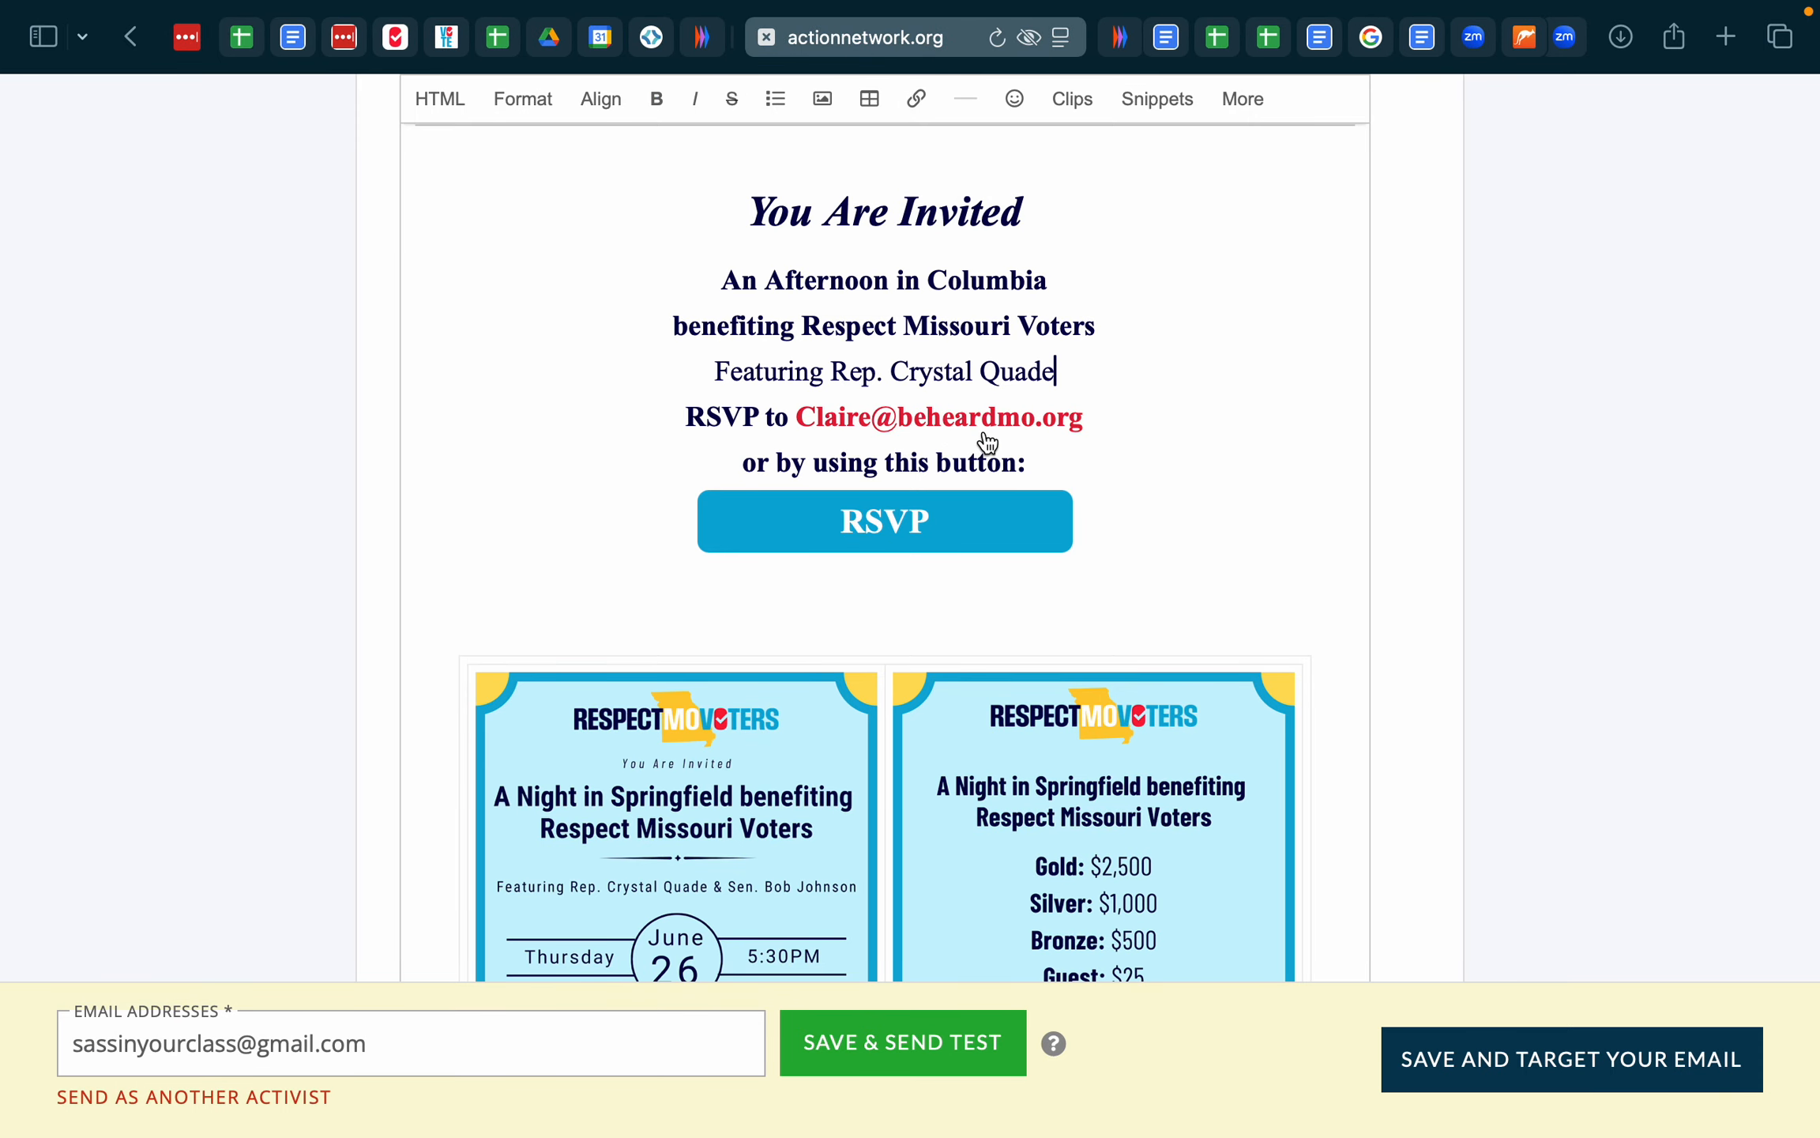
{"action": "left_click", "coordinate": [833, 419]}
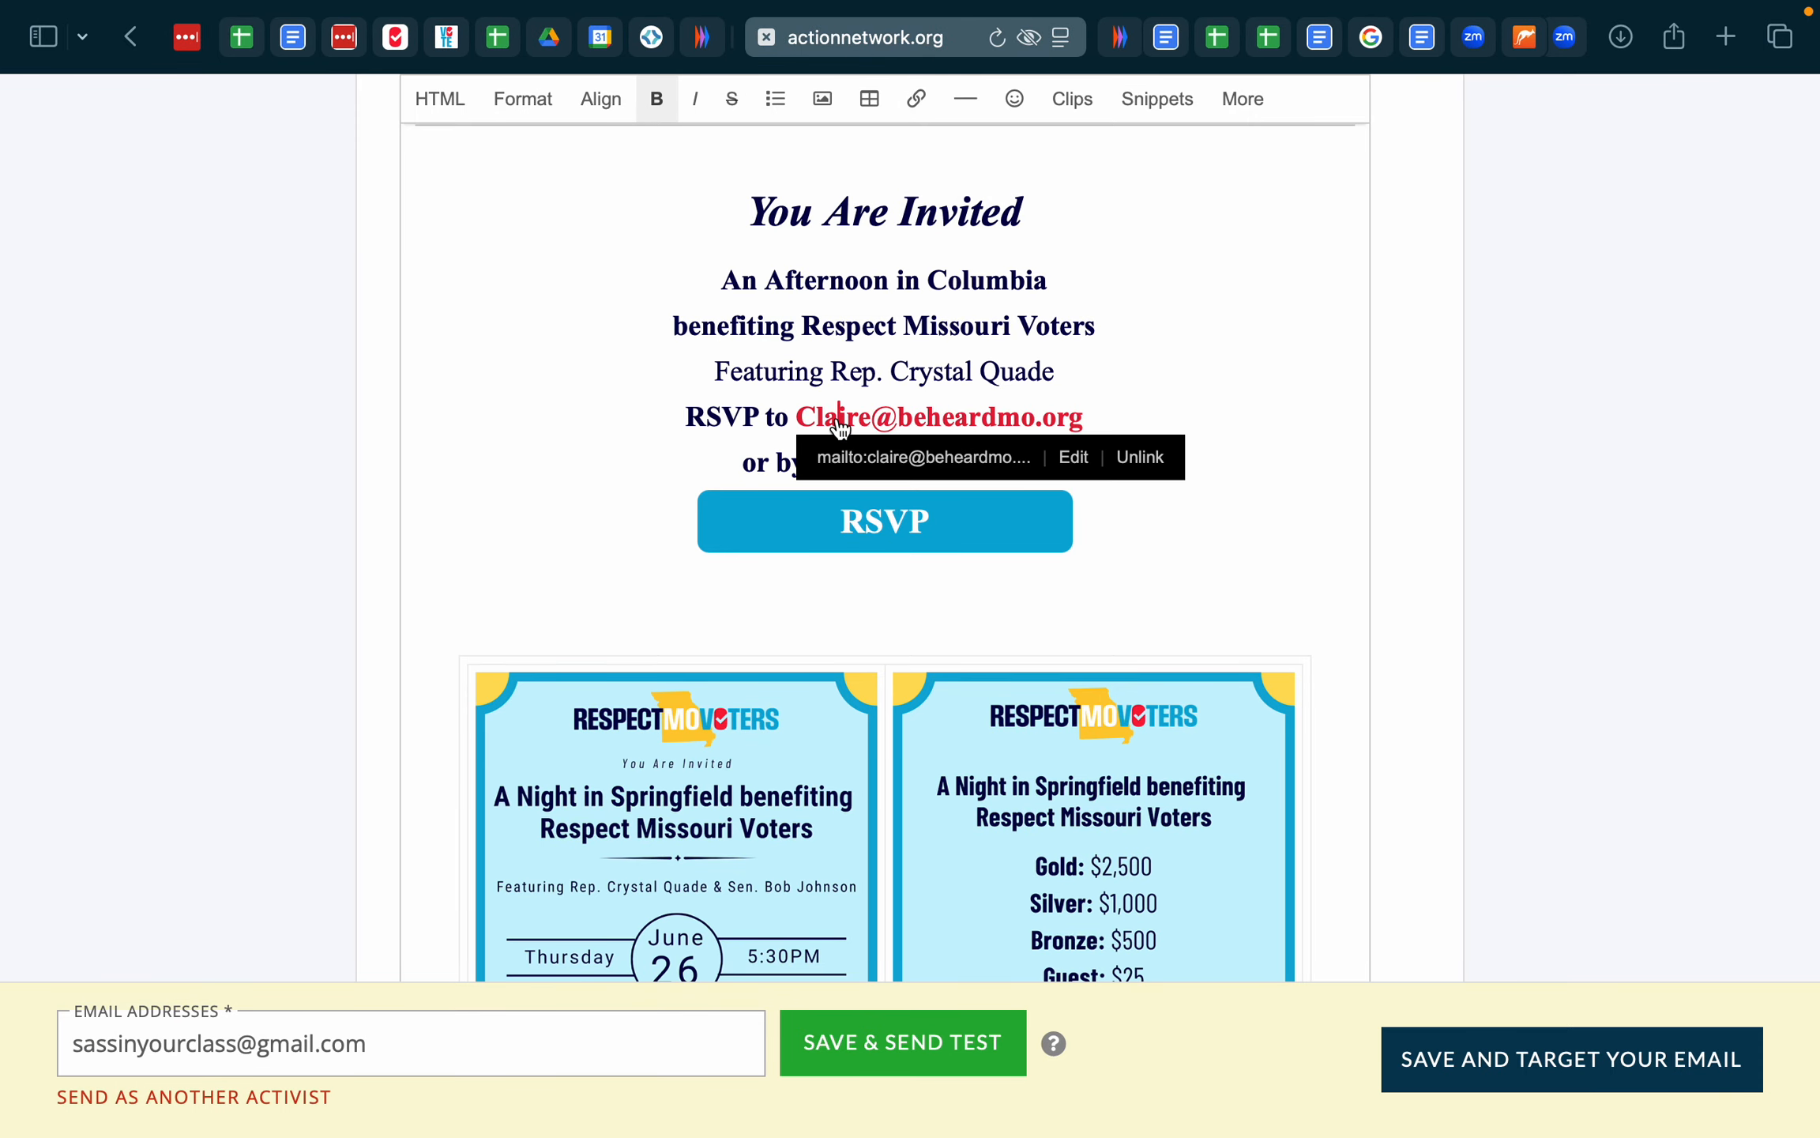
{"action": "left_click", "coordinate": [1073, 458]}
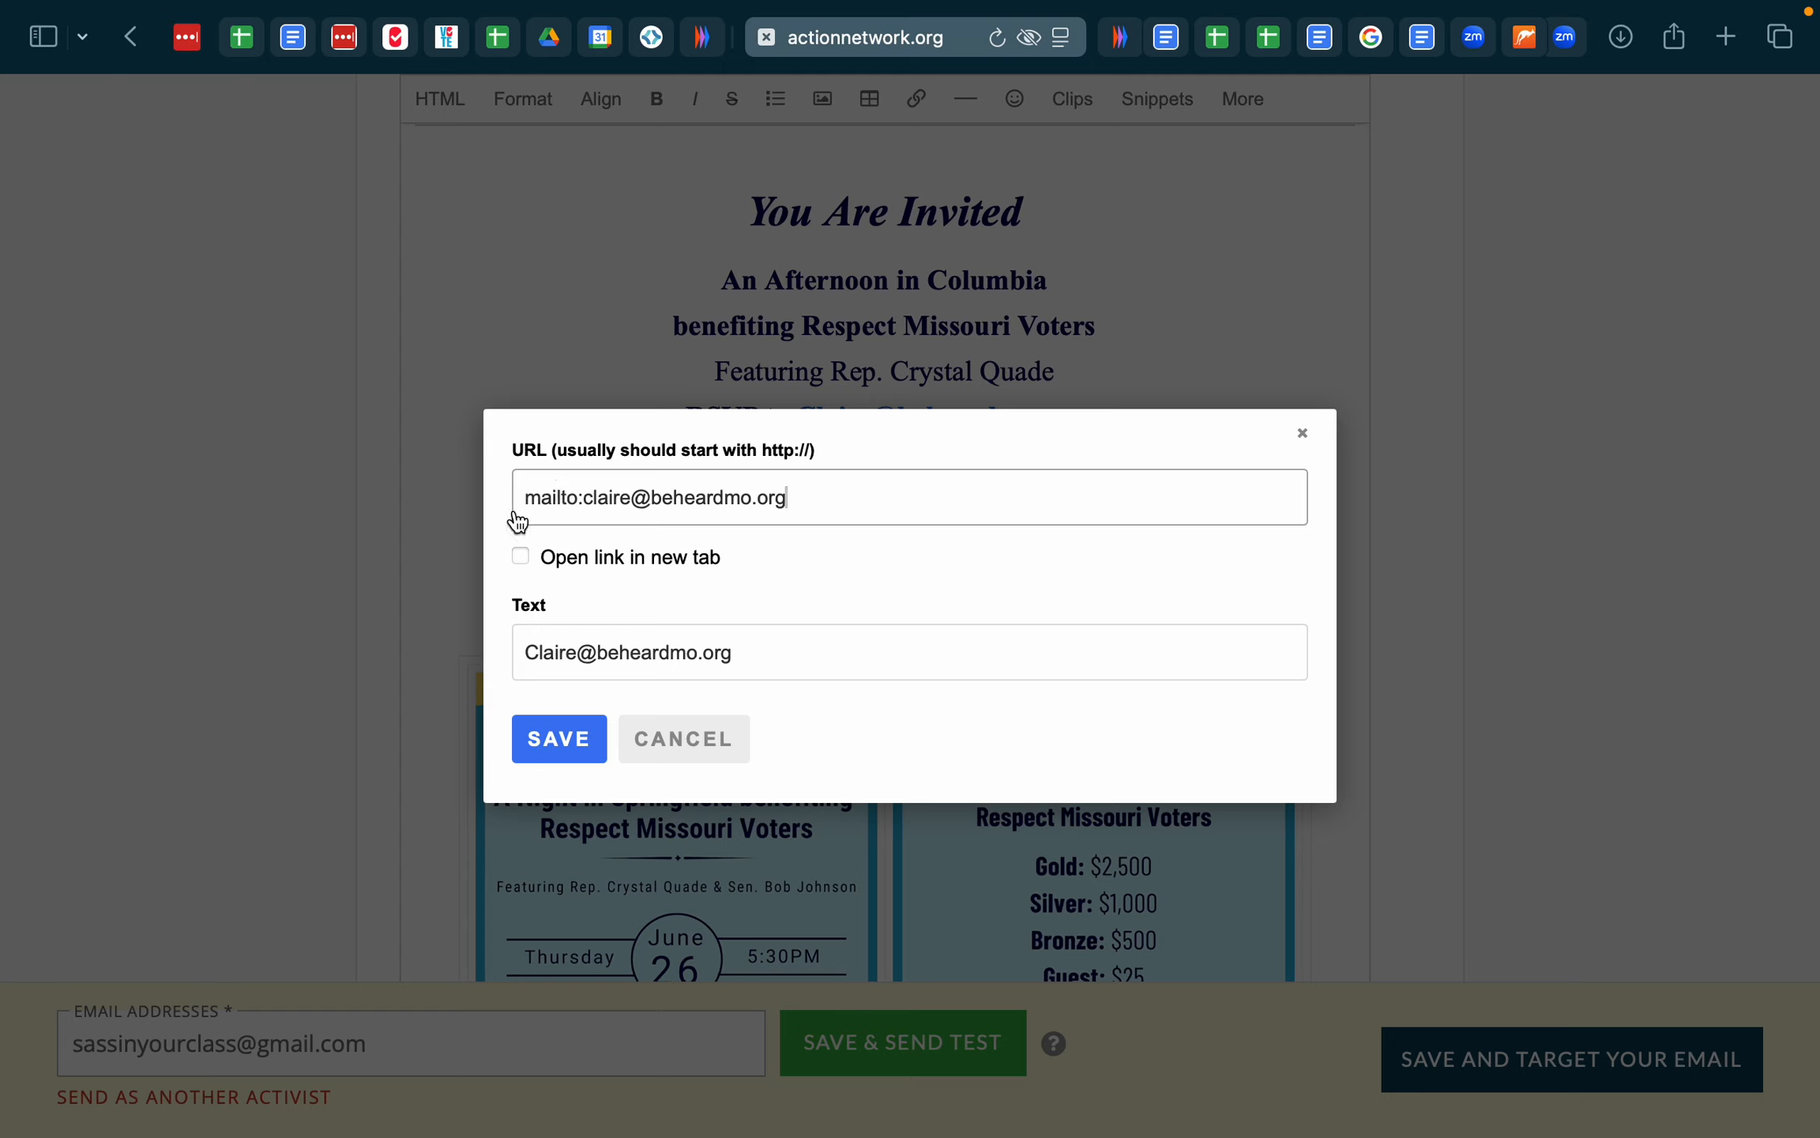
{"action": "left_click_drag", "start_coordinate": [533, 510], "coordinate": [589, 518]}
{"action": "left_click", "coordinate": [585, 517]}
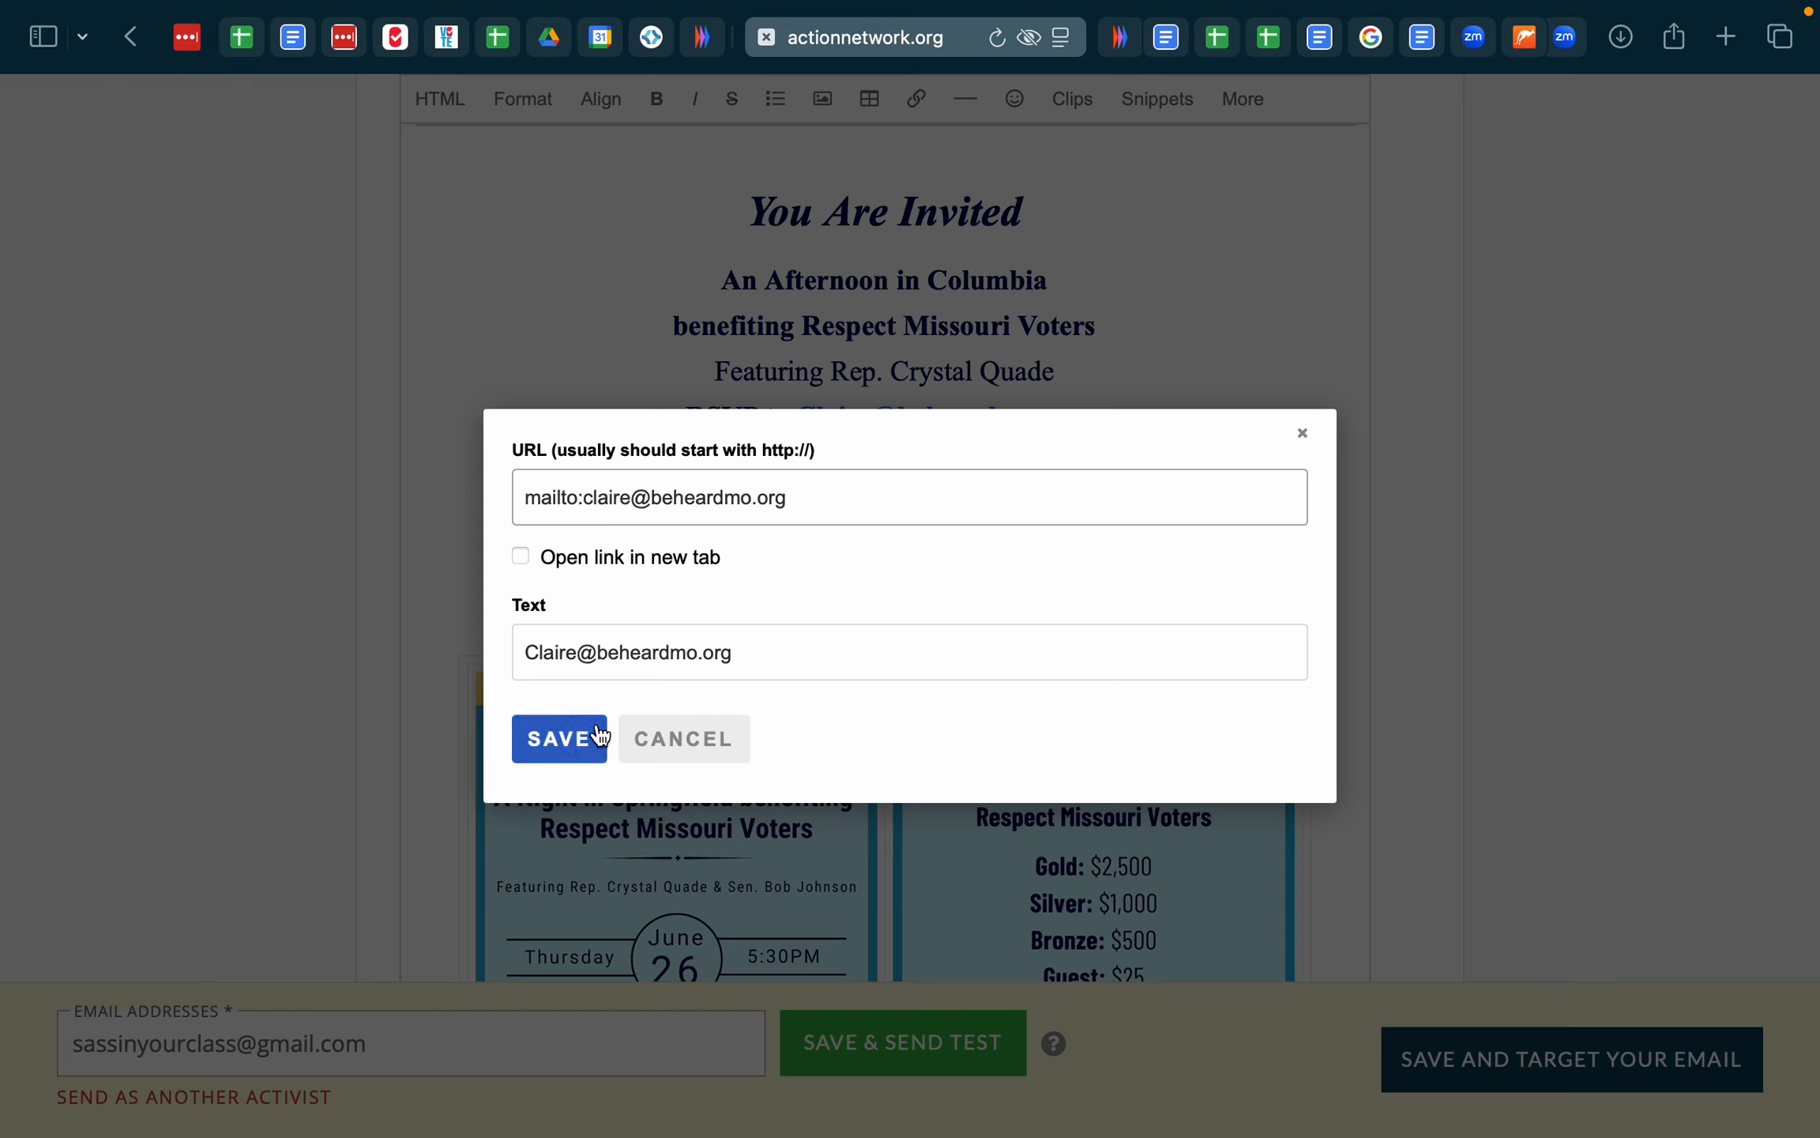
{"action": "left_click", "coordinate": [712, 759]}
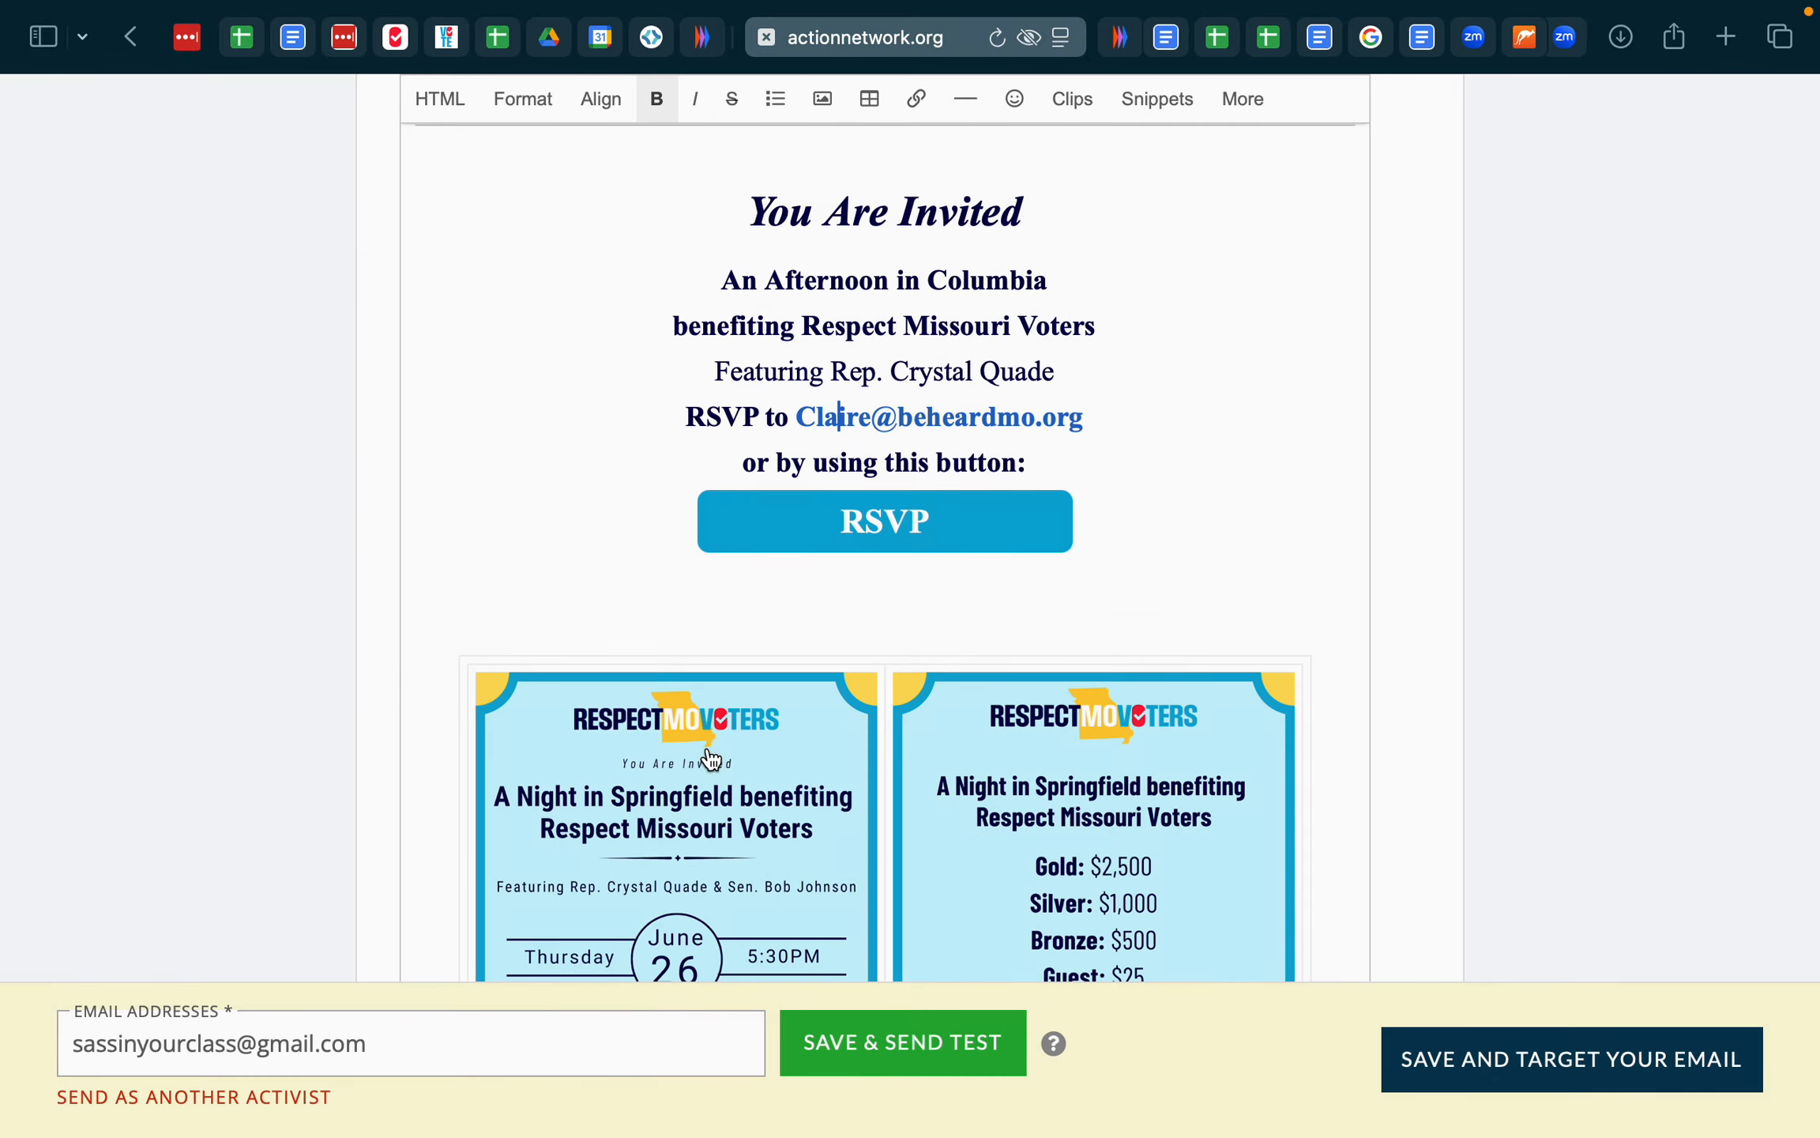
- Compare the draft's tinyurl.com/AfternooninCoMO link and Columbia flyers with the RSVP button and flyers in the email's invitation block
{"action": "scroll", "coordinate": [726, 405], "scroll_direction": "down", "scroll_amount": 1}
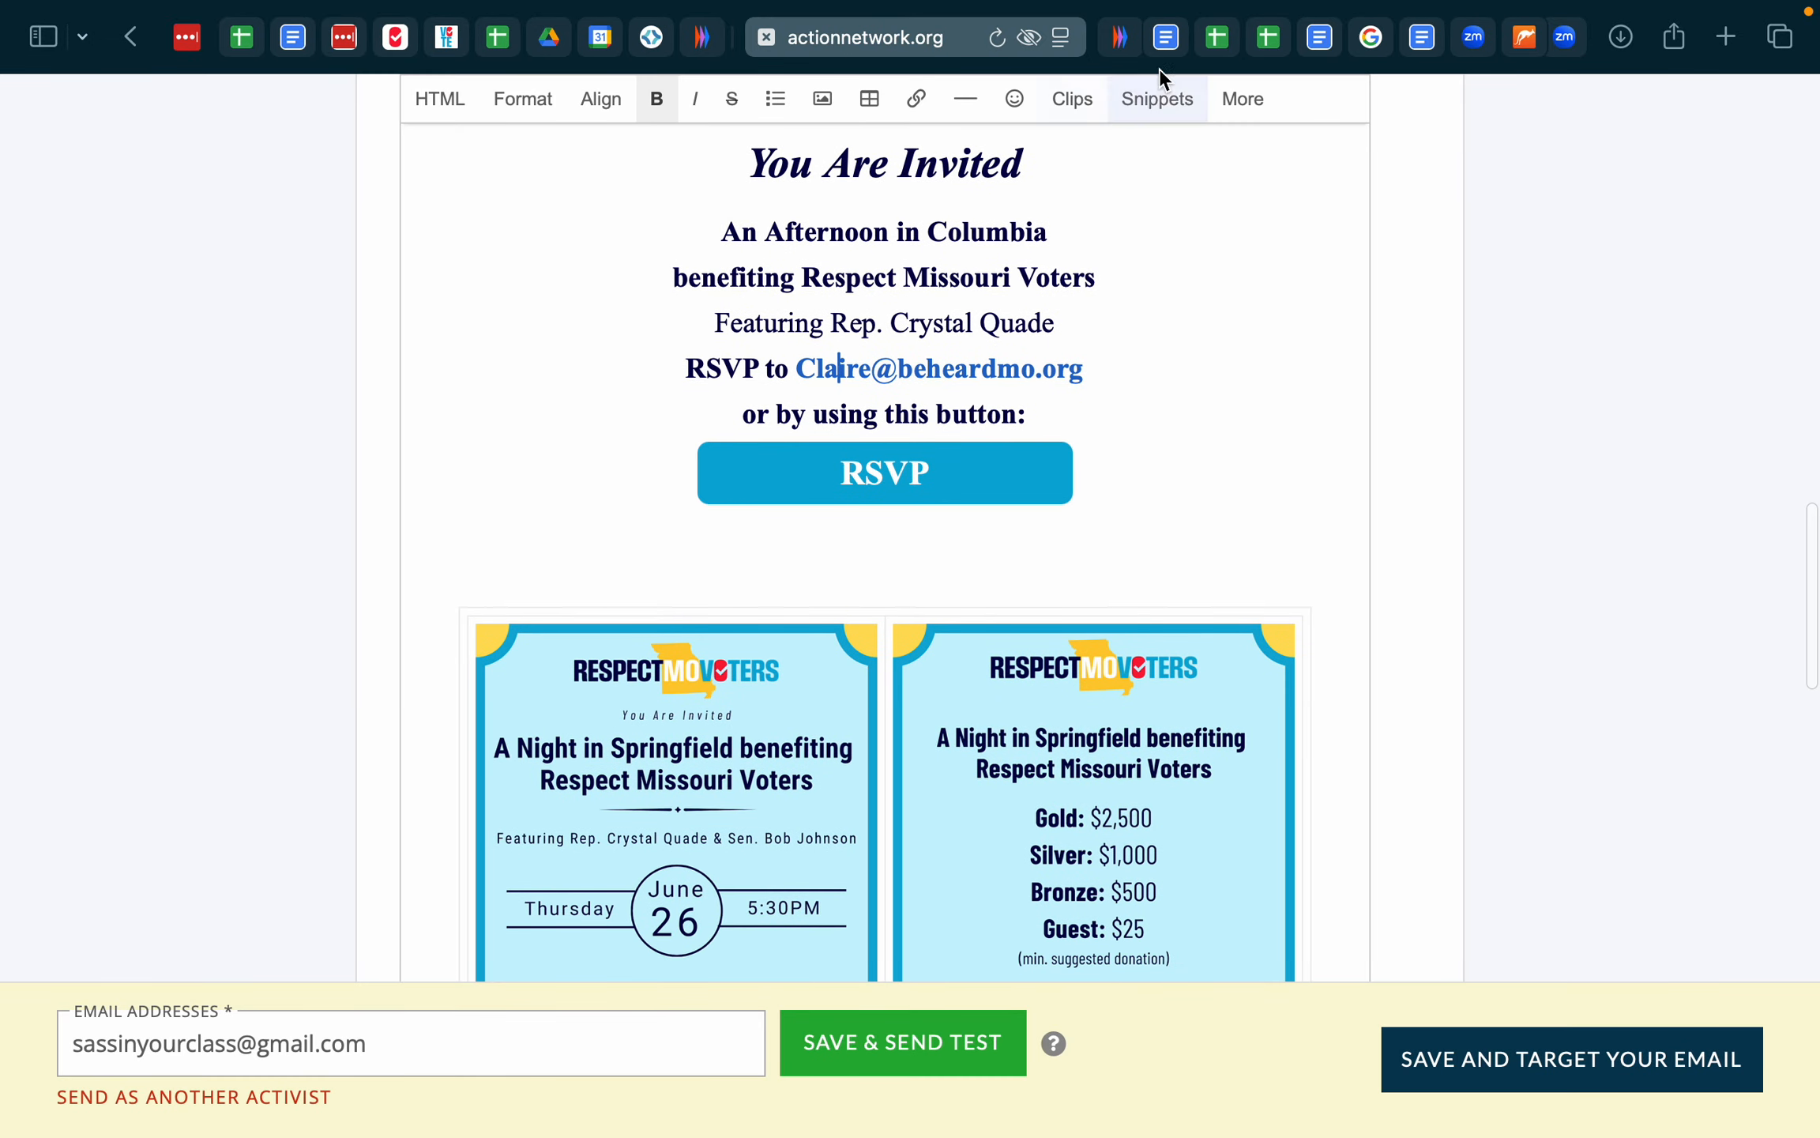
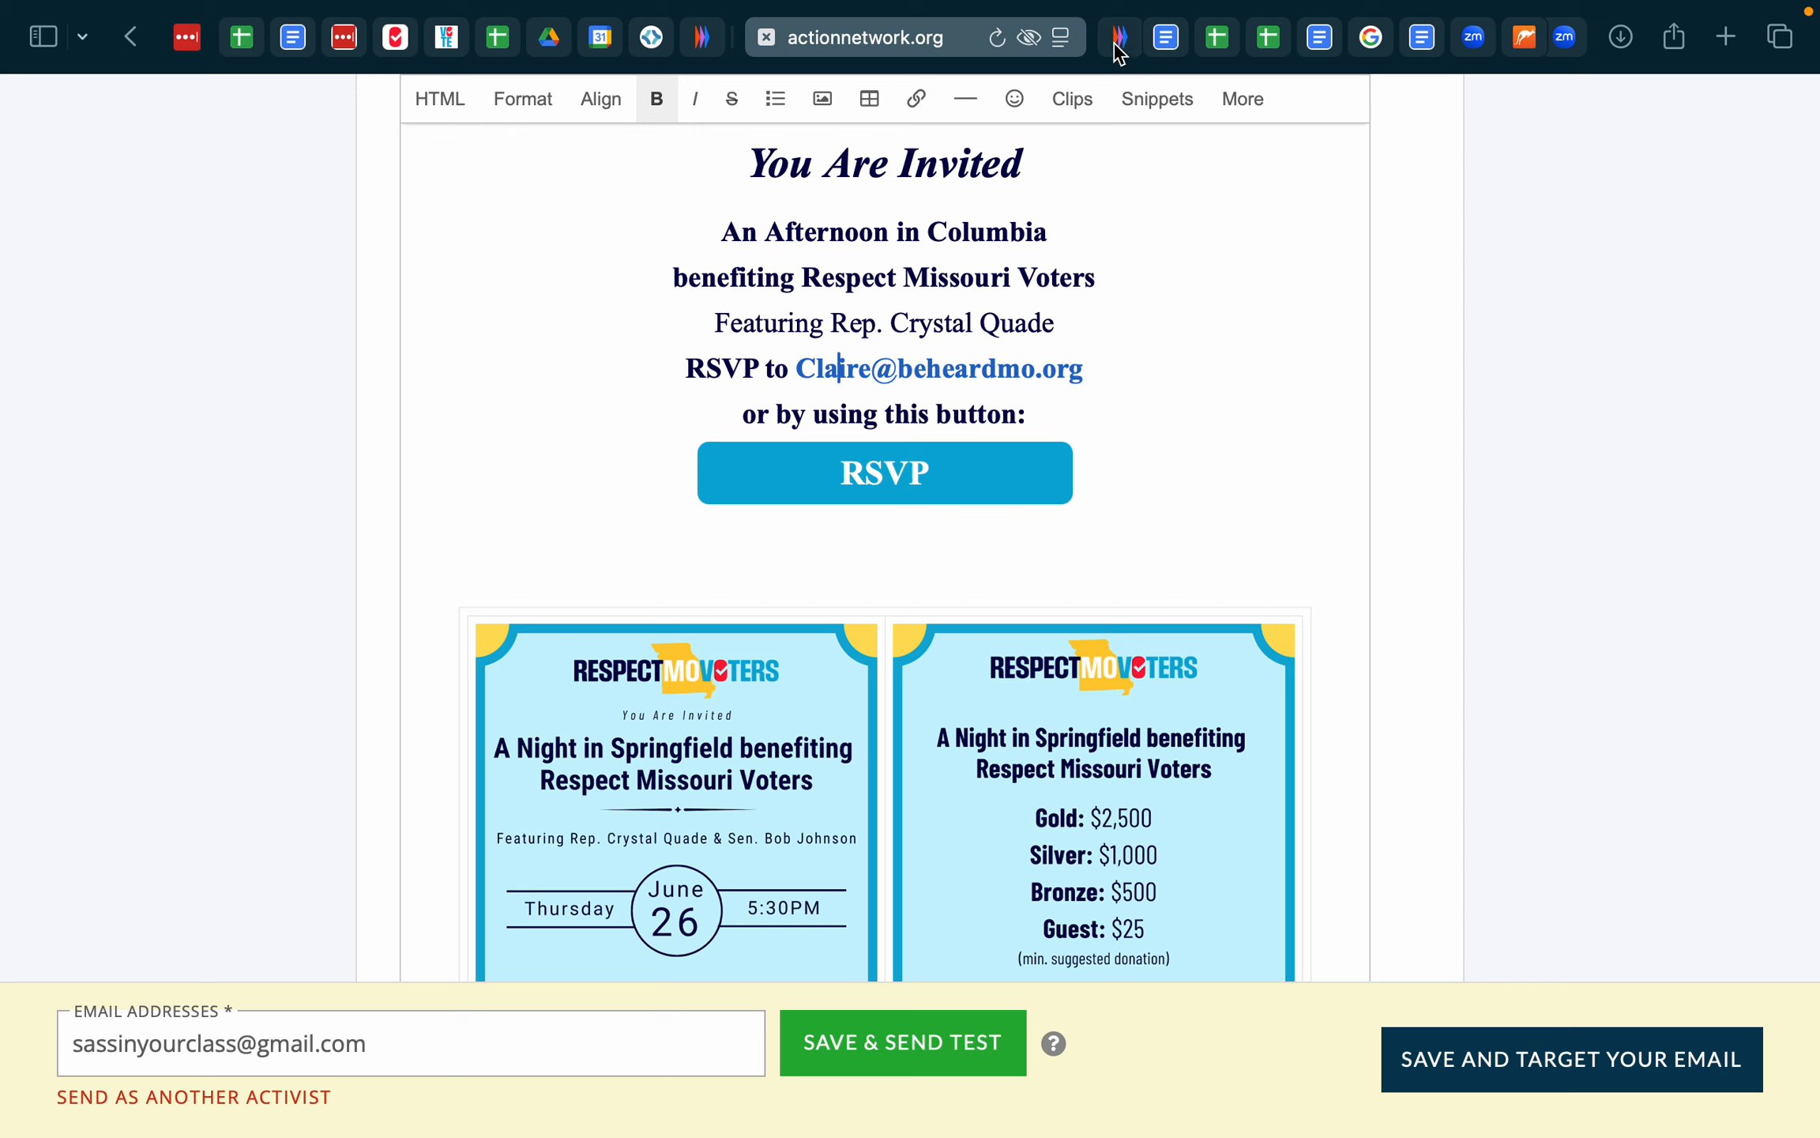
{"action": "left_click", "coordinate": [1166, 37]}
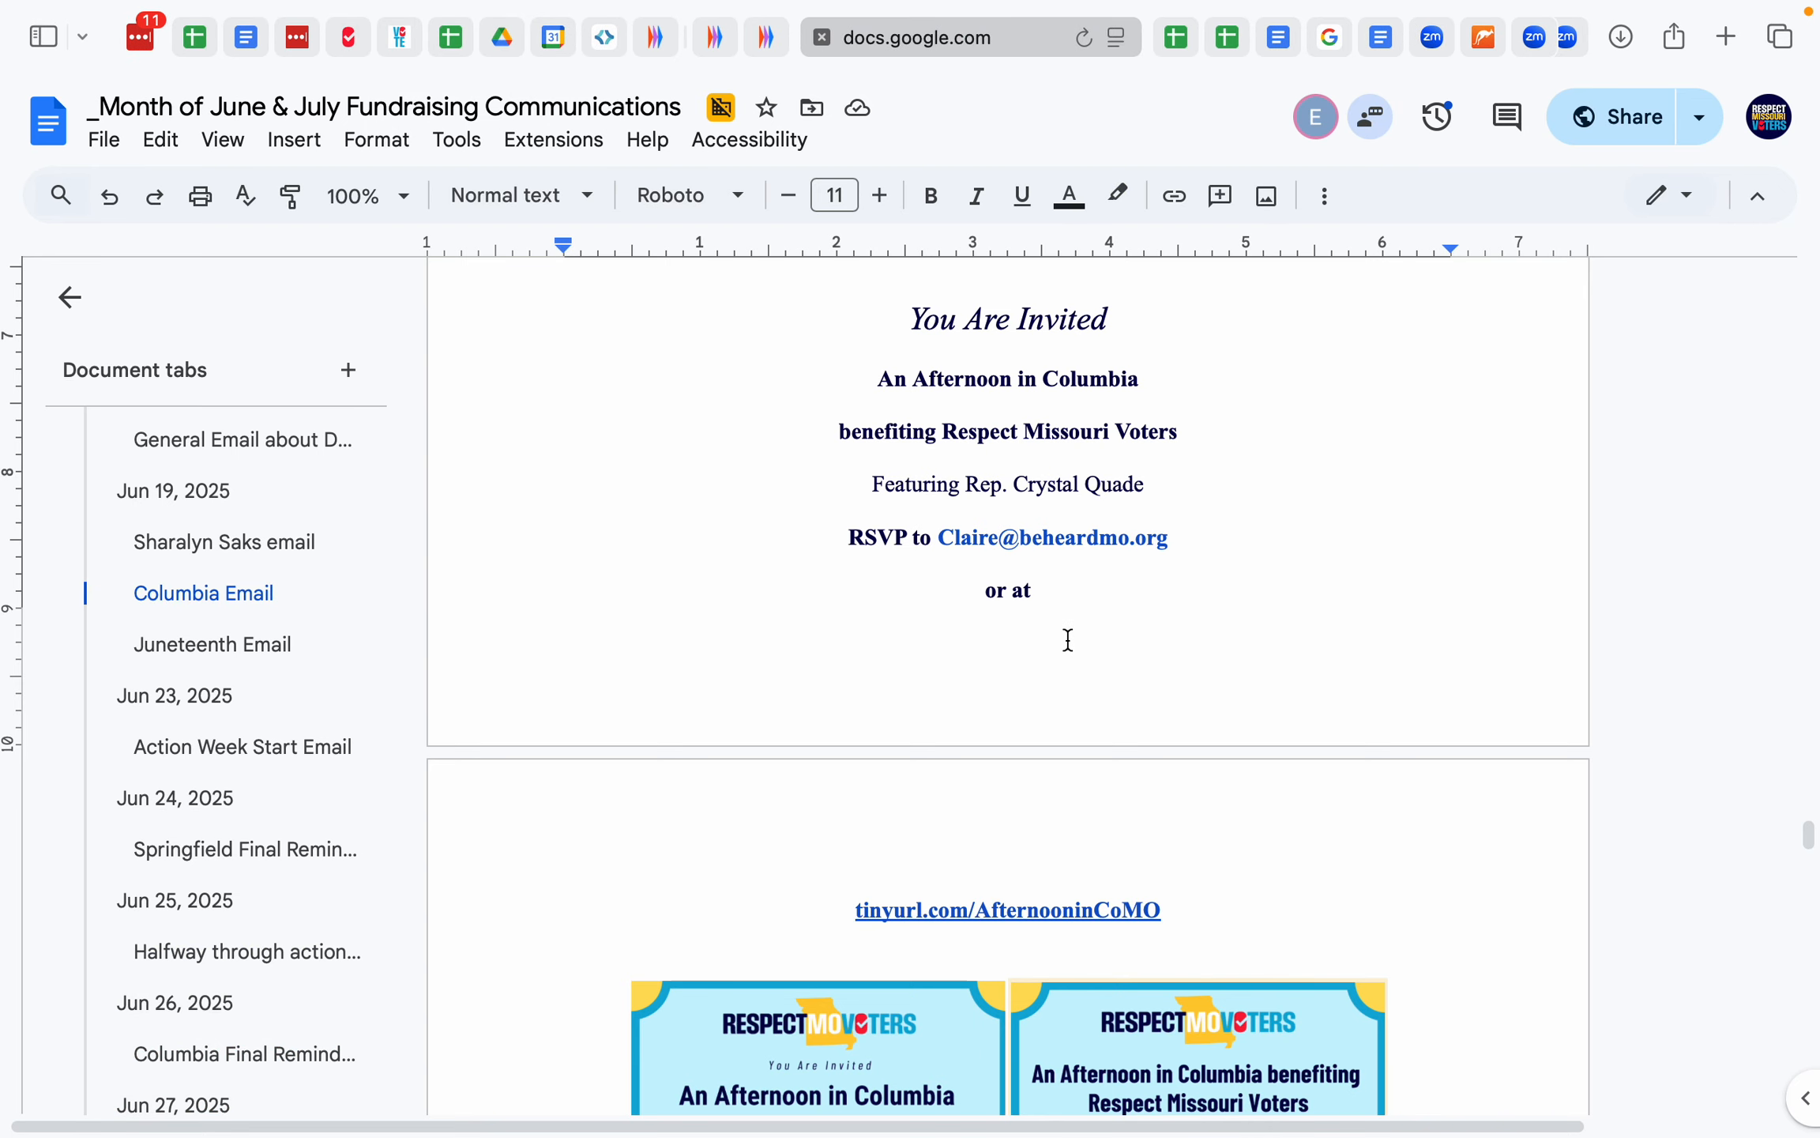
{"action": "scroll", "coordinate": [1067, 639], "scroll_direction": "down", "scroll_amount": 3}
{"action": "left_click_drag", "start_coordinate": [833, 662], "coordinate": [1264, 647]}
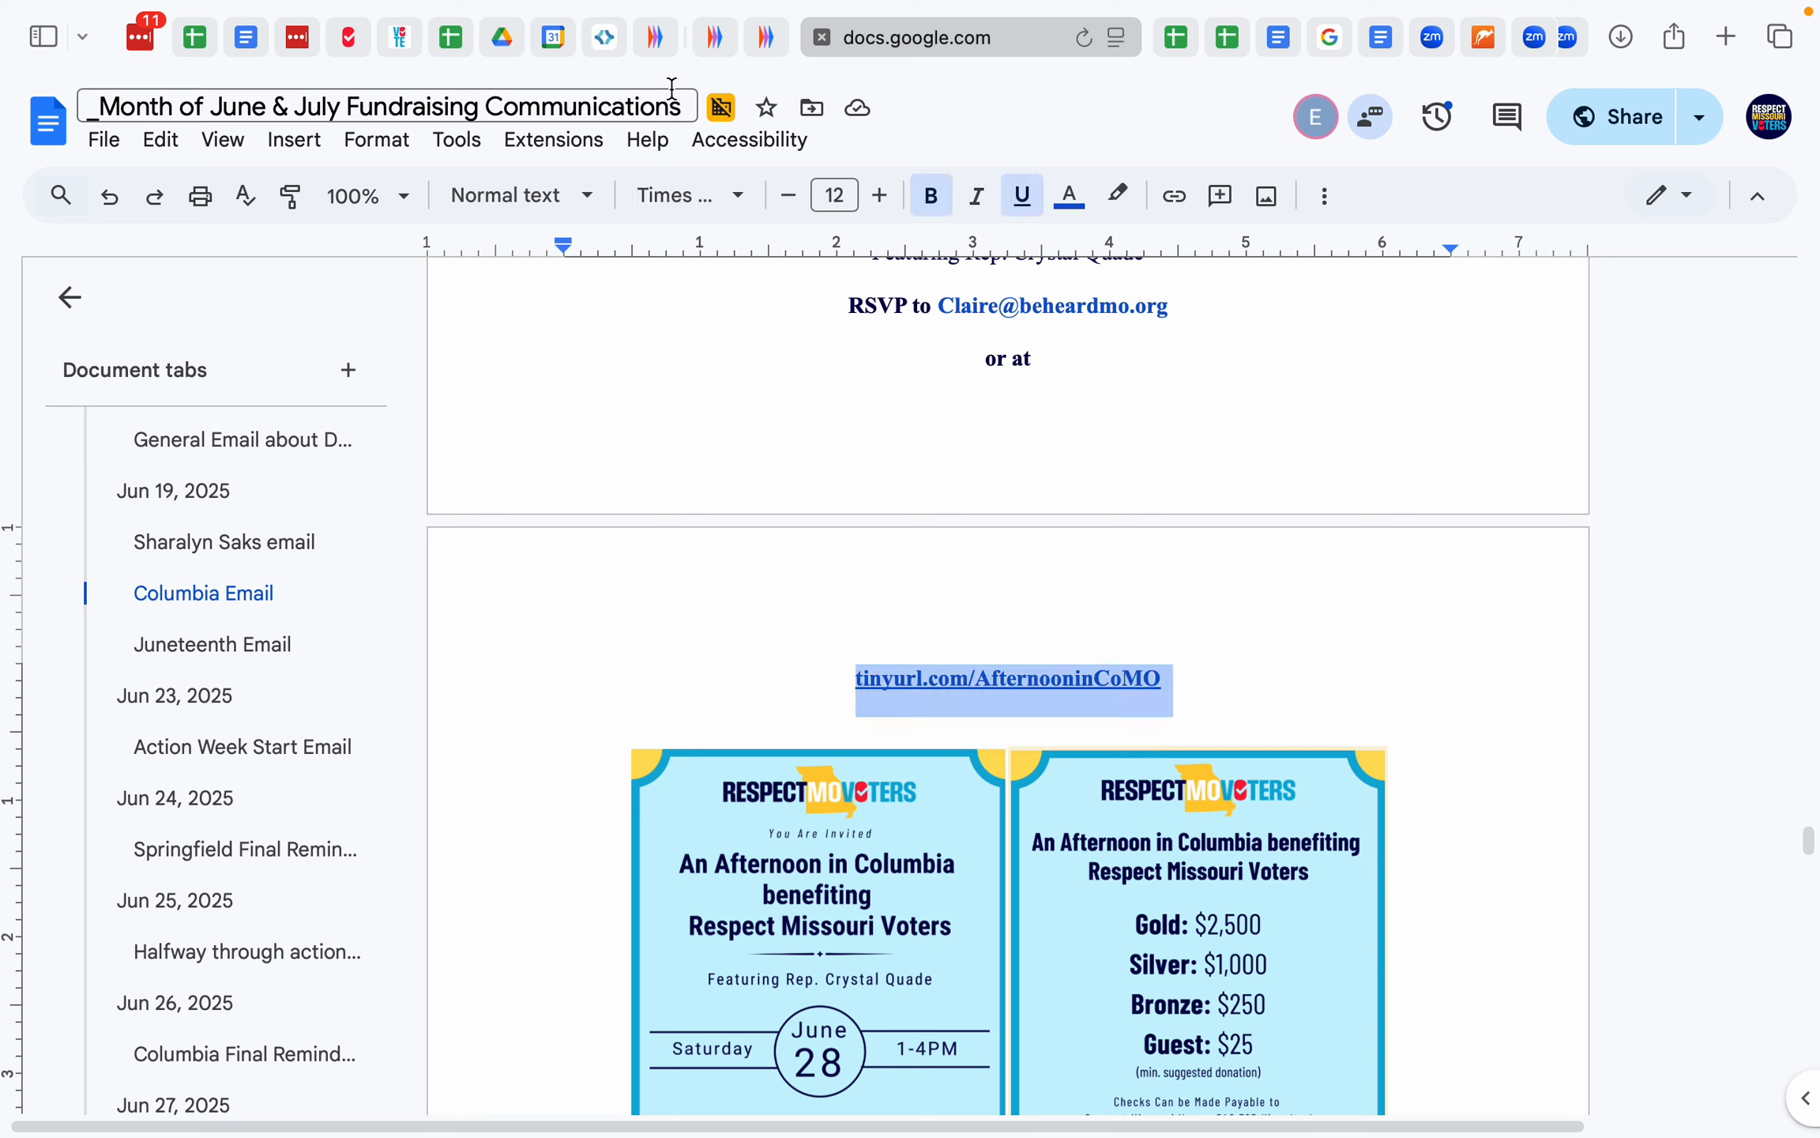
{"action": "left_click", "coordinate": [711, 39]}
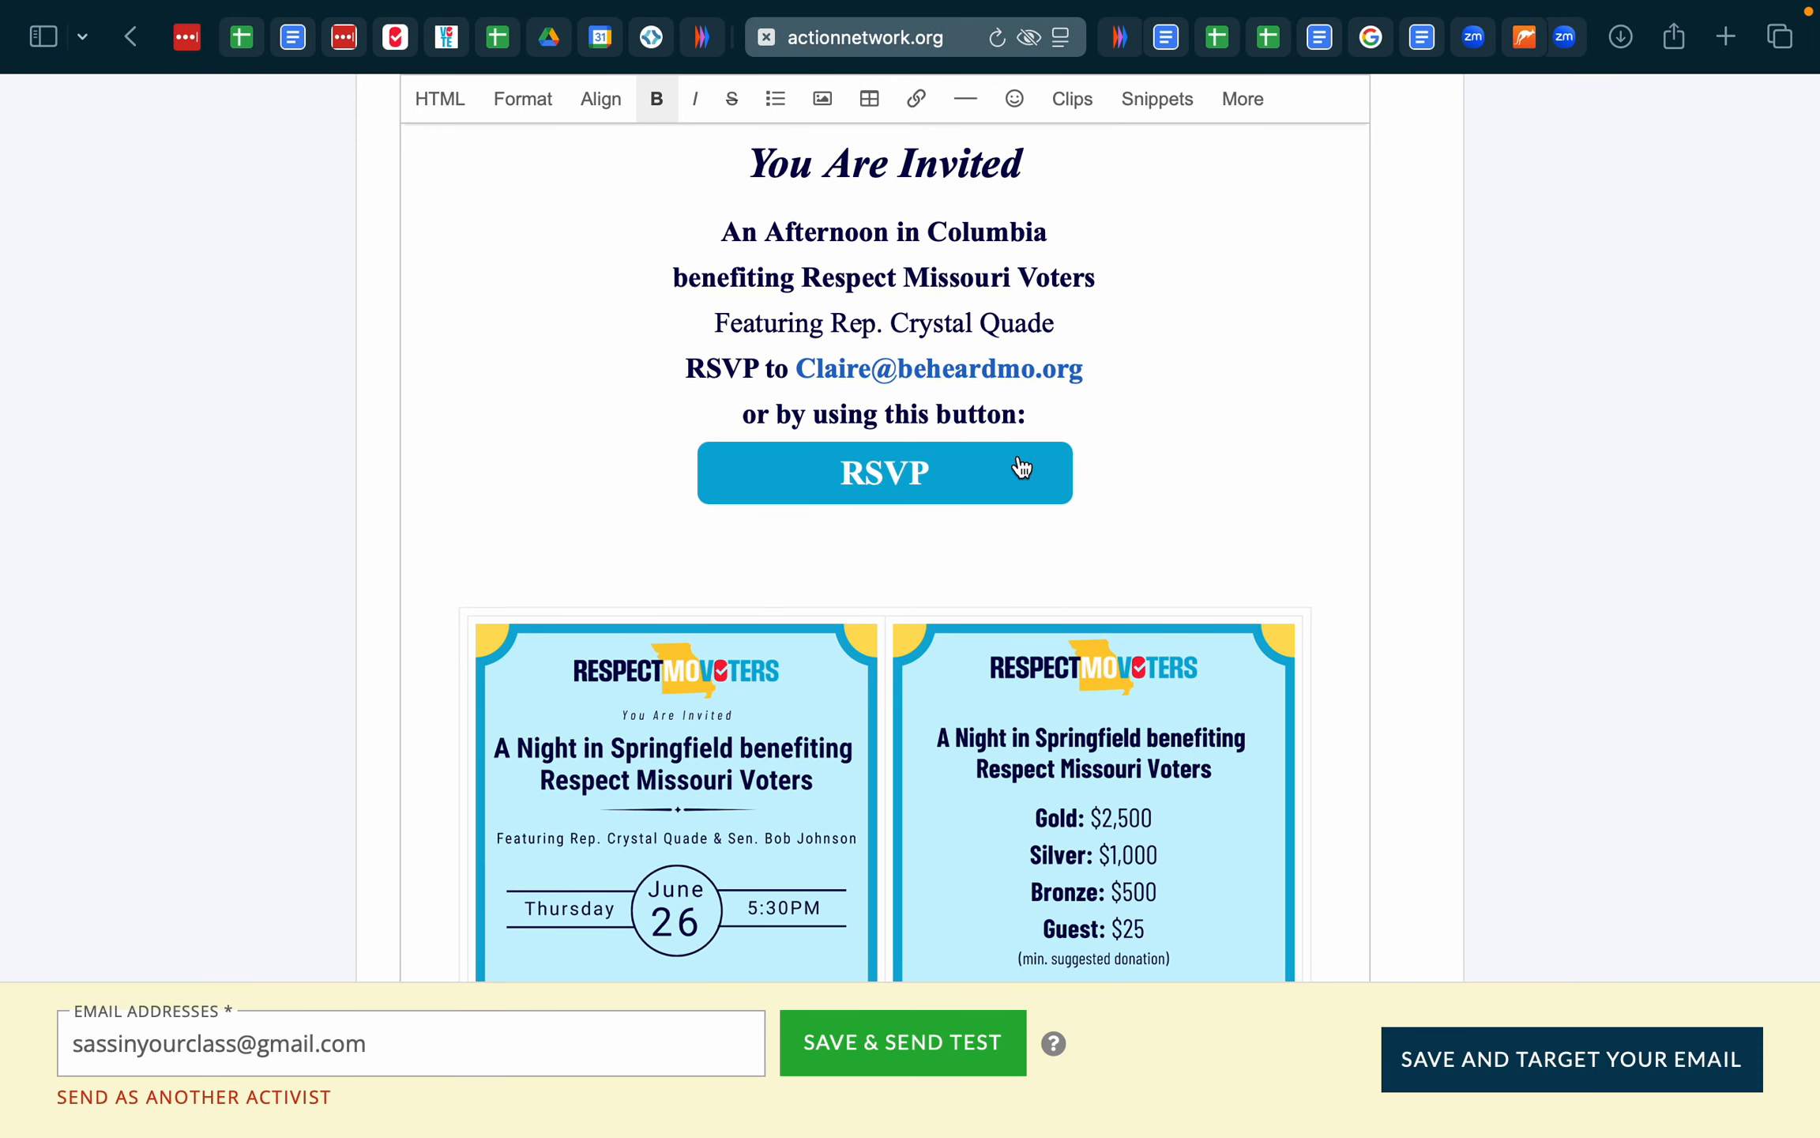
{"action": "scroll", "coordinate": [1076, 370], "scroll_direction": "down", "scroll_amount": 2}
{"action": "scroll", "coordinate": [1076, 369], "scroll_direction": "down", "scroll_amount": 1}
{"action": "left_click", "coordinate": [1031, 334]}
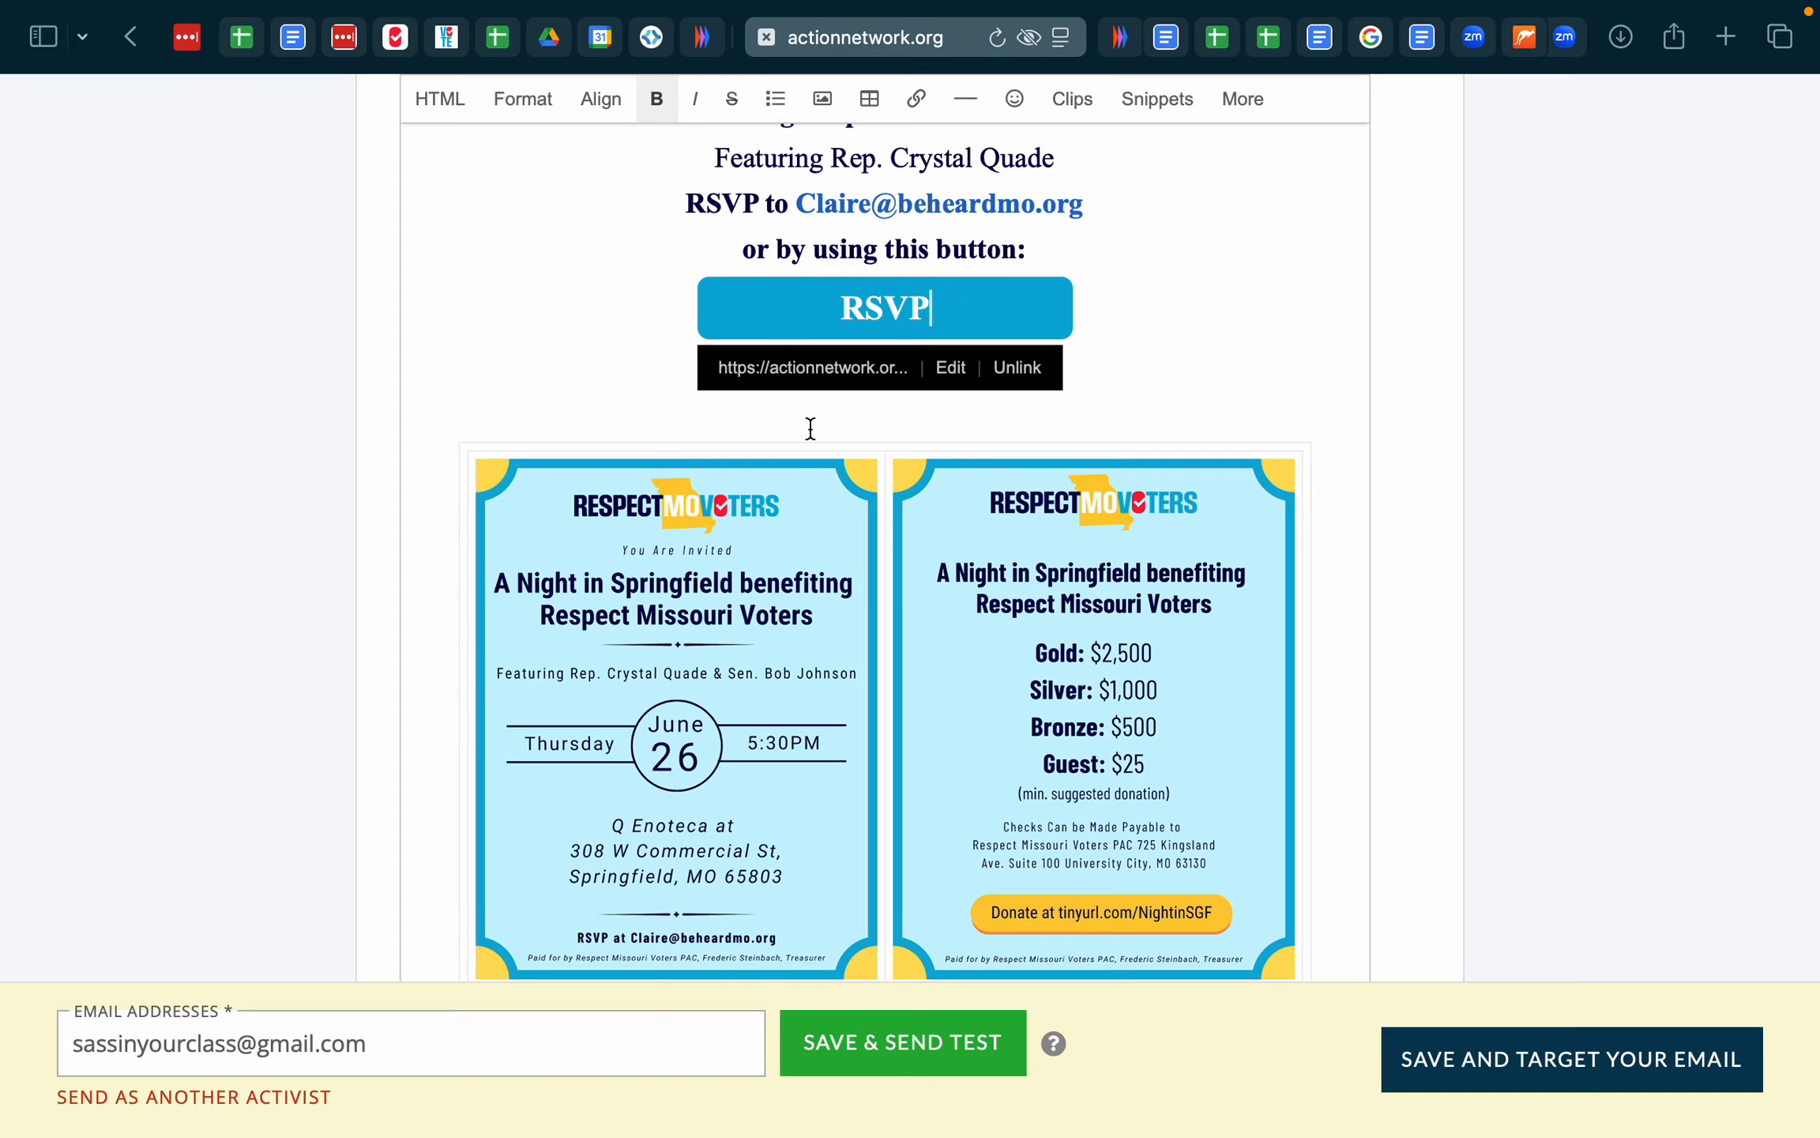
- Copy the Columbia event URL from the RSVP button above "More information below", leaving that button's link as it is
{"action": "scroll", "coordinate": [975, 333], "scroll_direction": "up", "scroll_amount": 10}
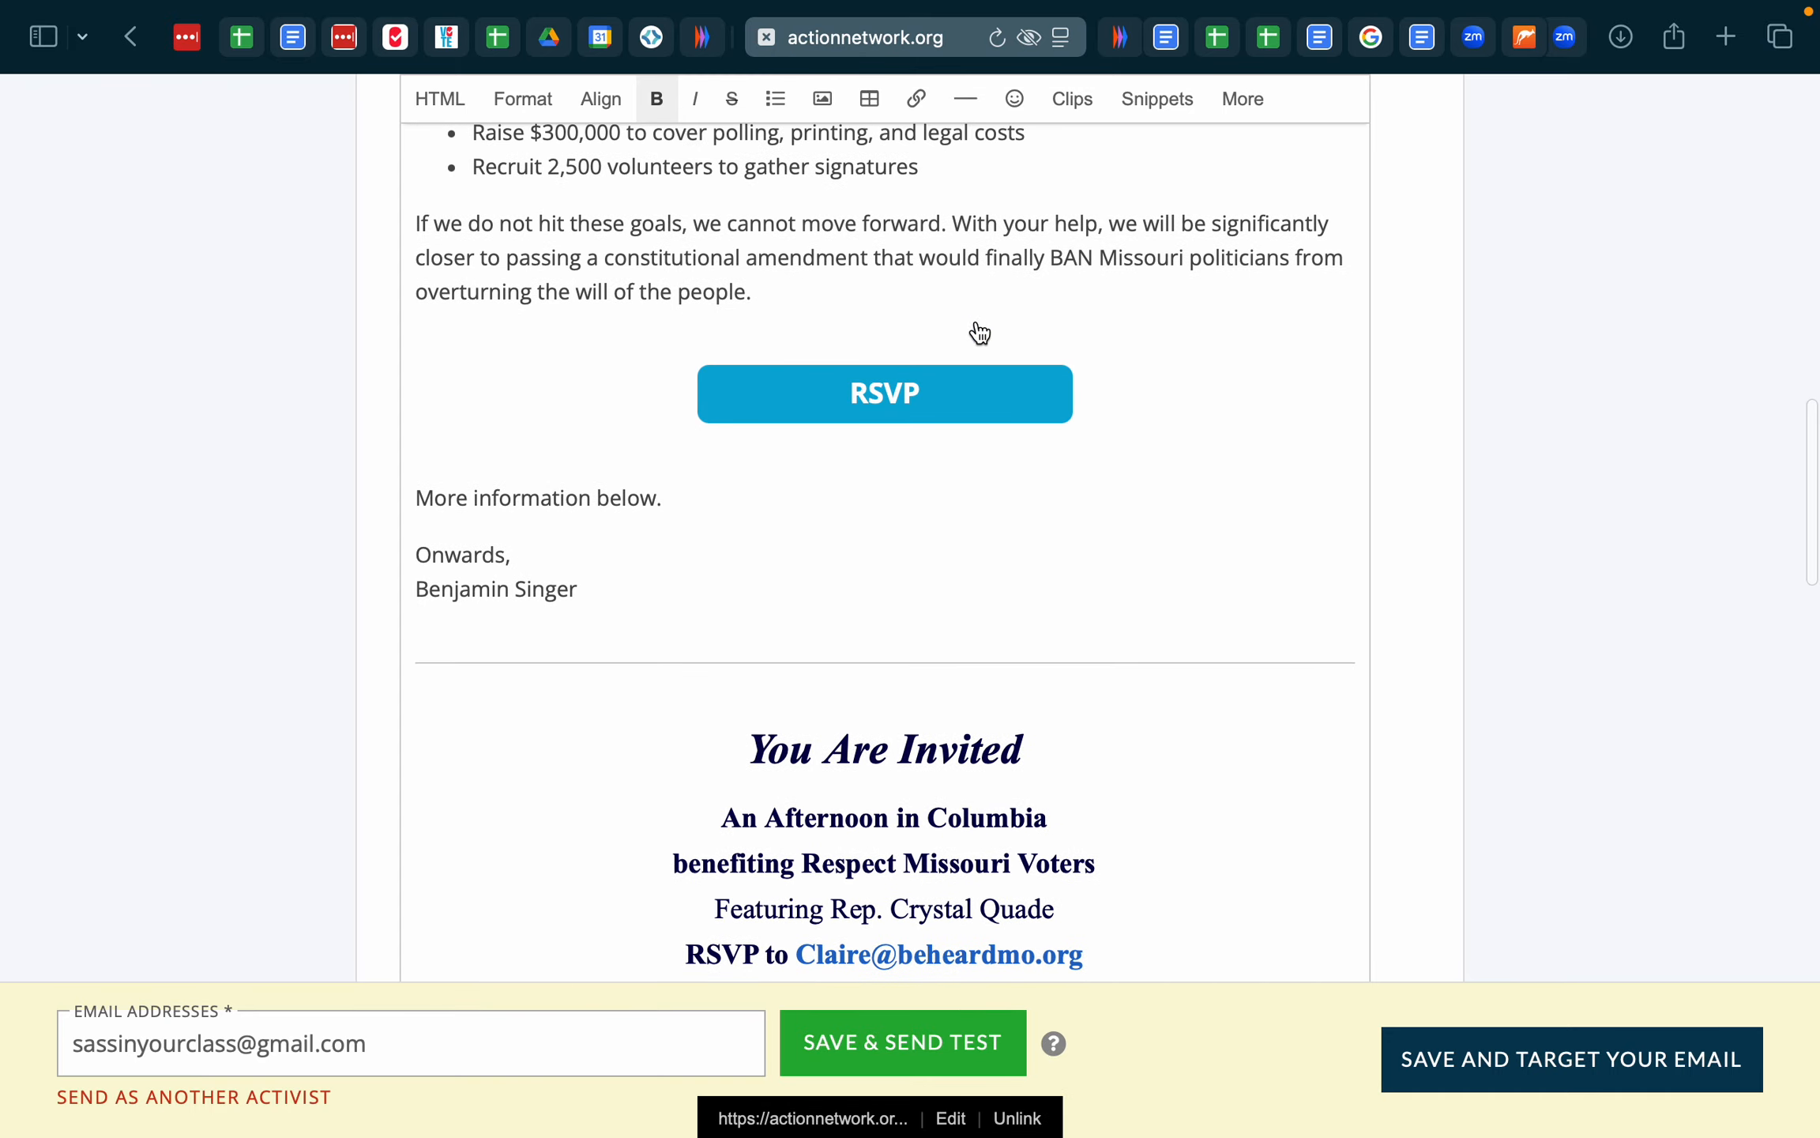
{"action": "left_click", "coordinate": [952, 423]}
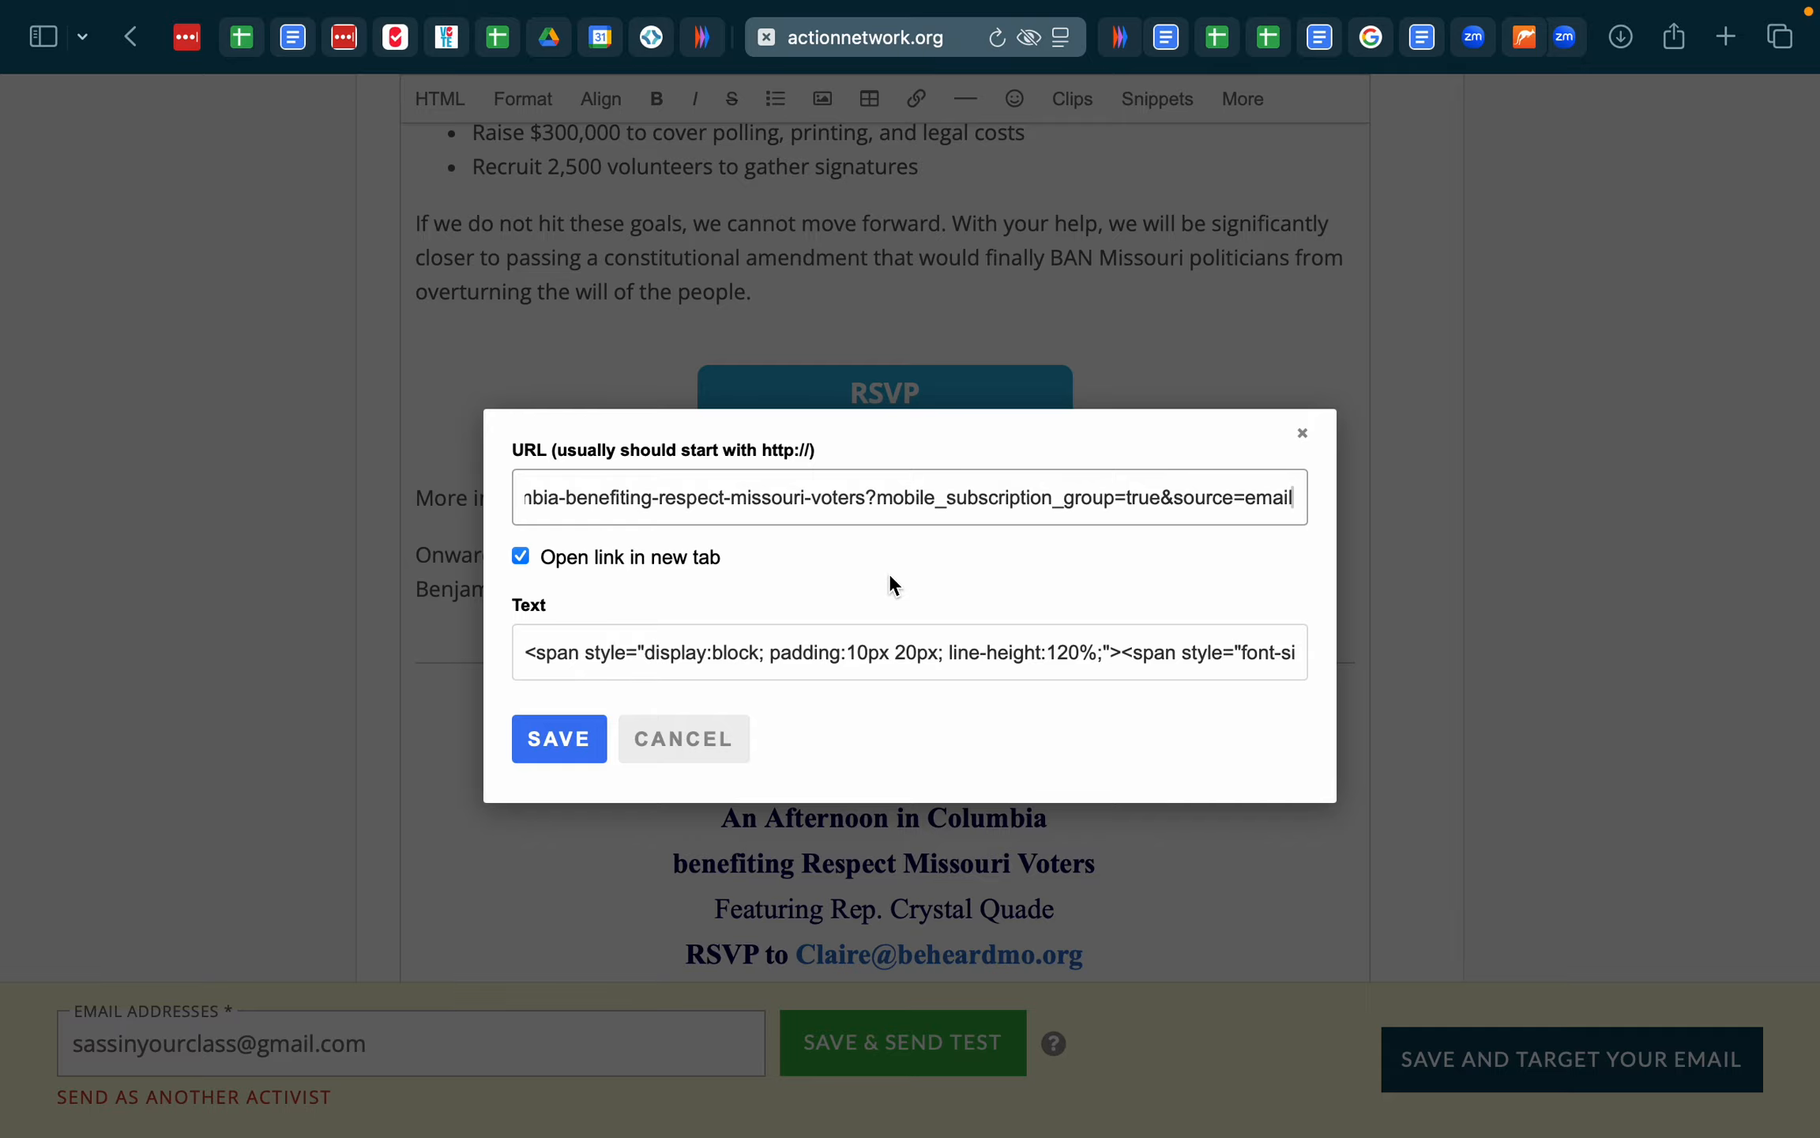
{"action": "triple_click", "coordinate": [822, 522]}
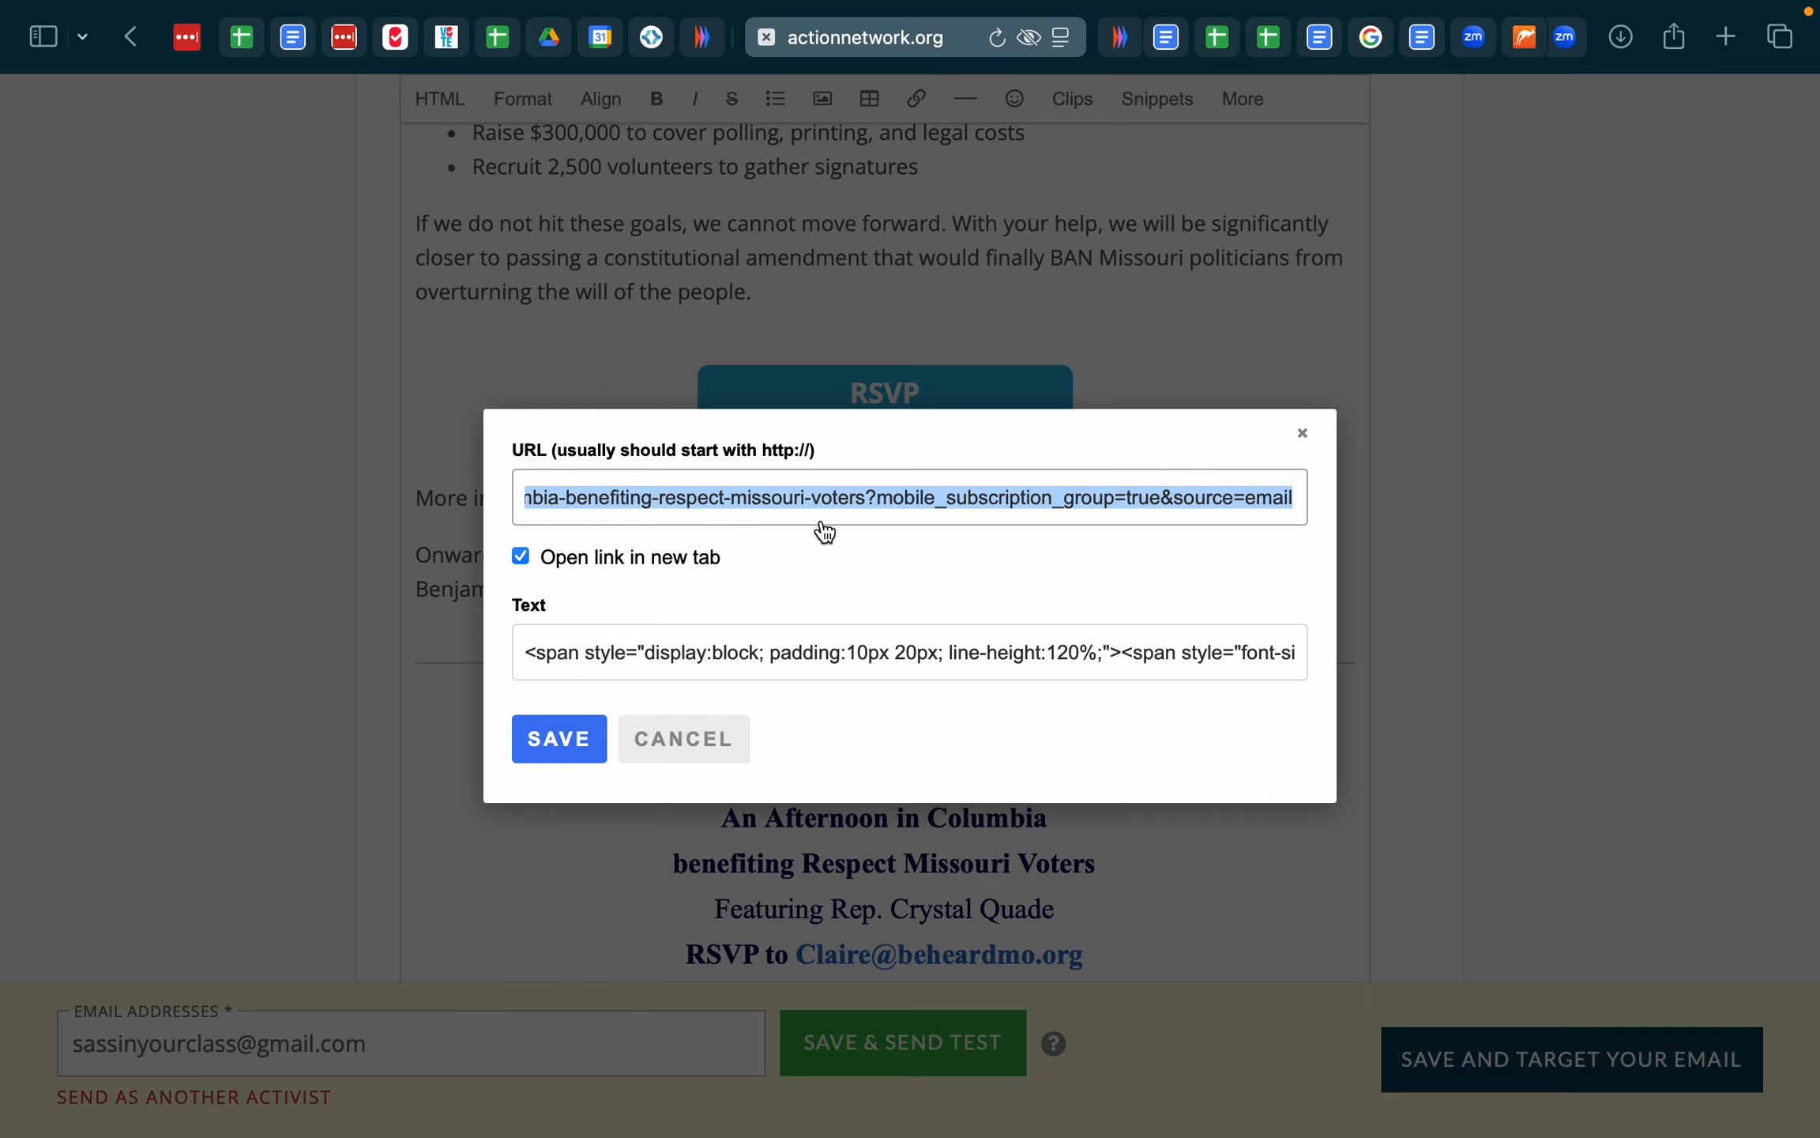
{"action": "left_click", "coordinate": [699, 743]}
- Replace the Springfield link on the invitation block's RSVP button with the copied Columbia event URL and save it
{"action": "scroll", "coordinate": [700, 743], "scroll_direction": "down", "scroll_amount": 5}
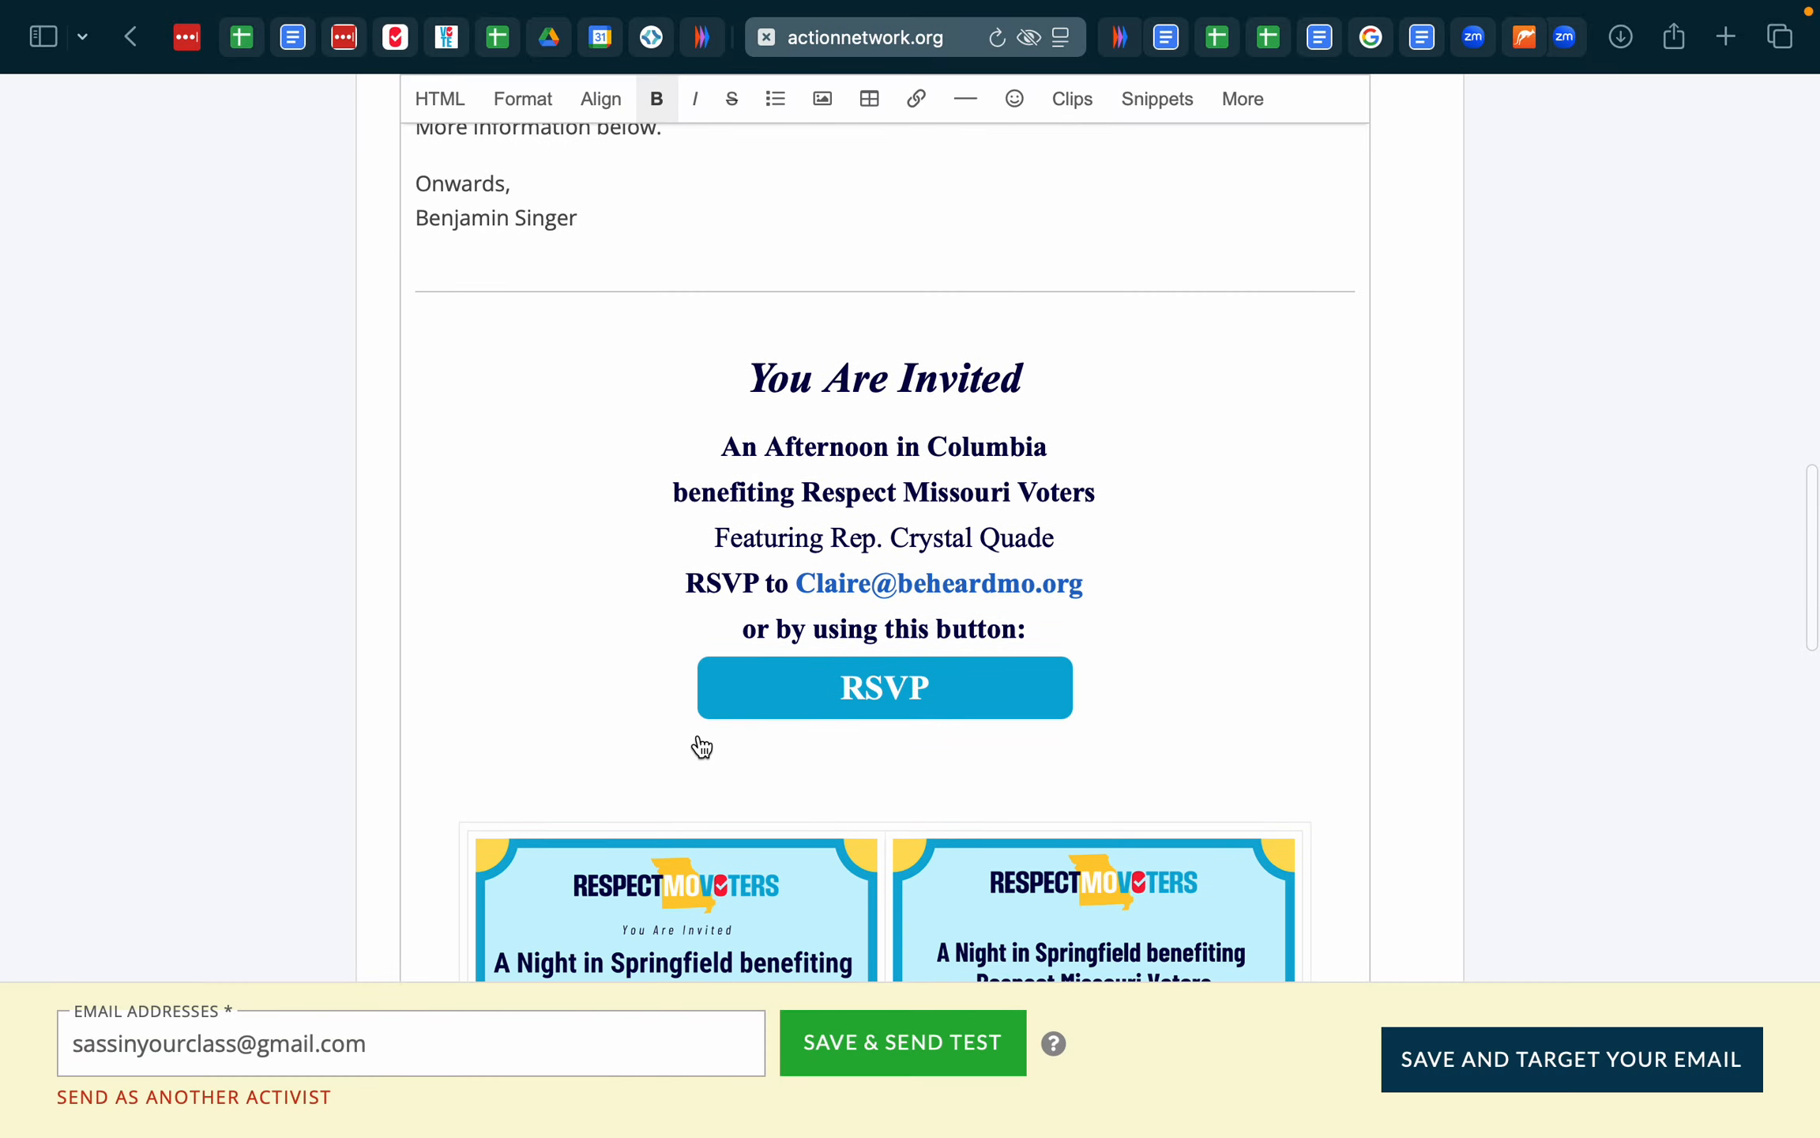
{"action": "left_click", "coordinate": [992, 711]}
{"action": "left_click", "coordinate": [946, 743]}
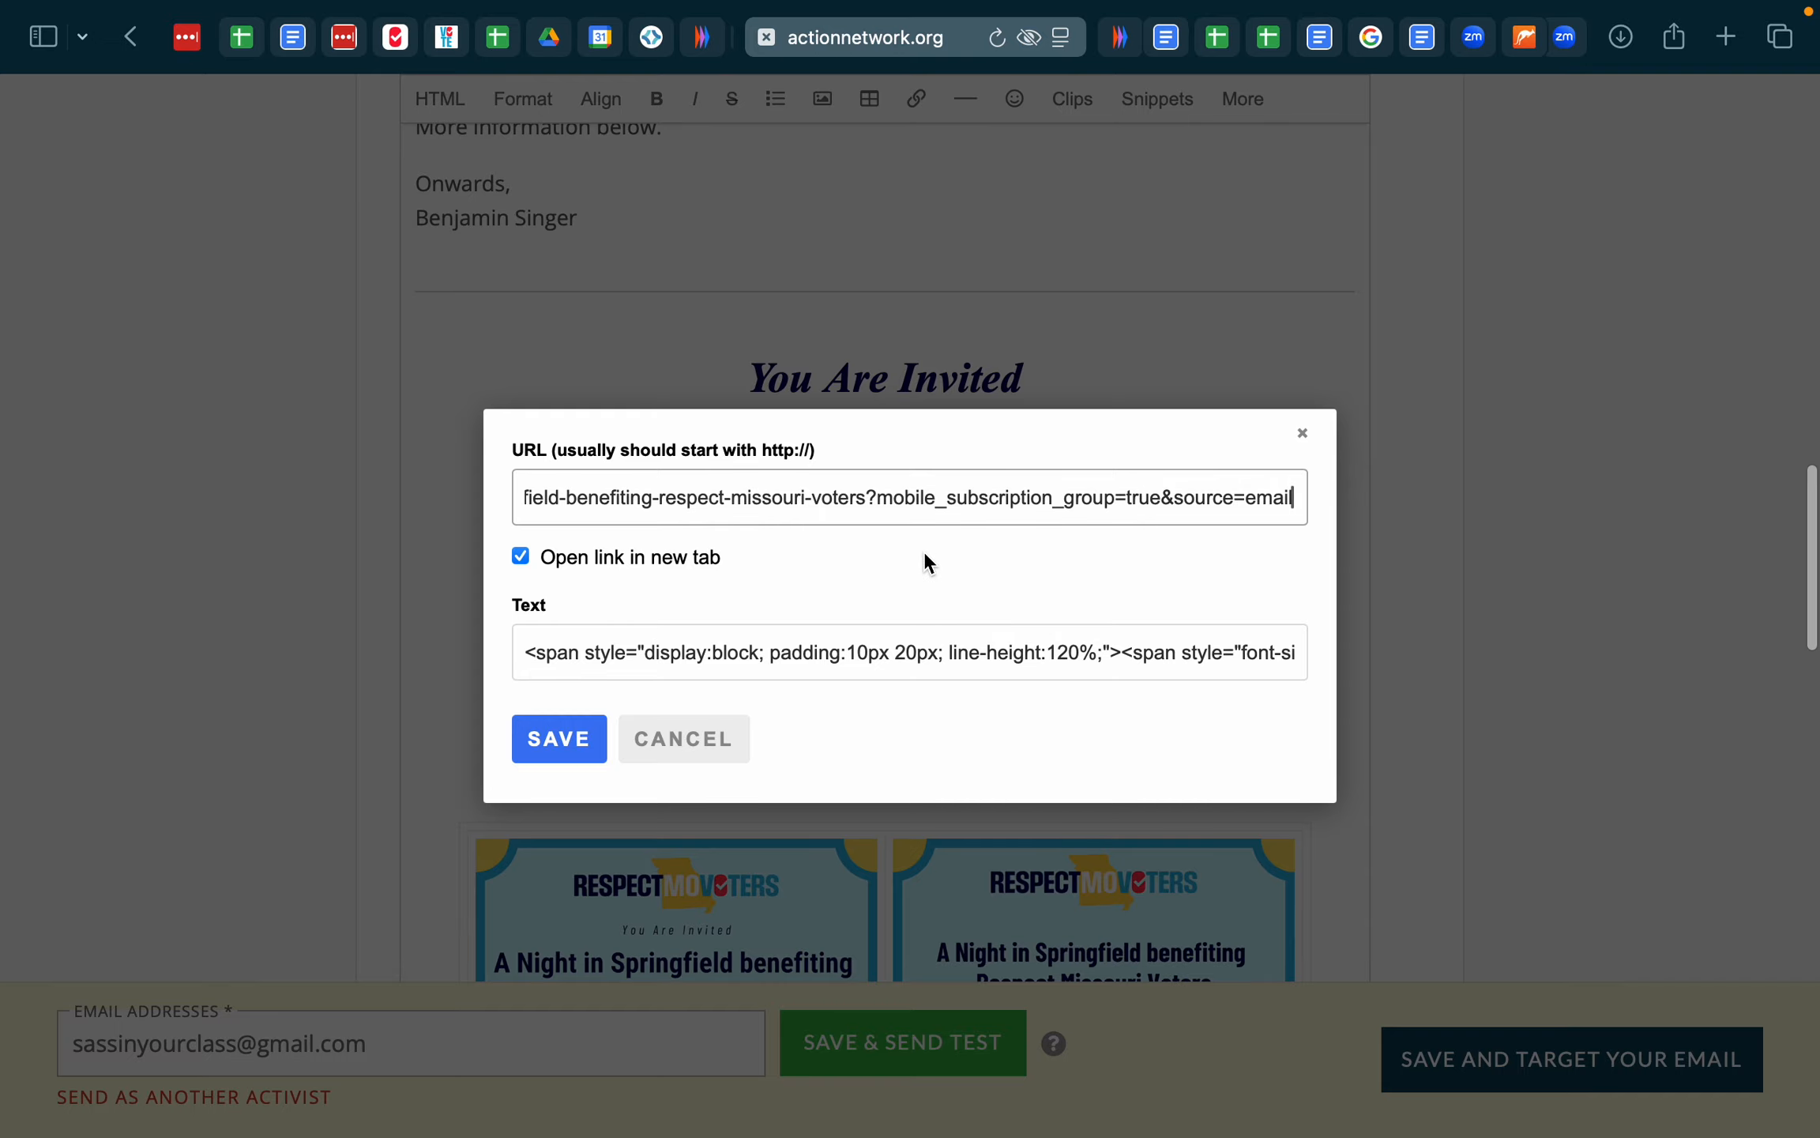
{"action": "key", "text": "super+a"}
{"action": "key", "text": "super+v"}
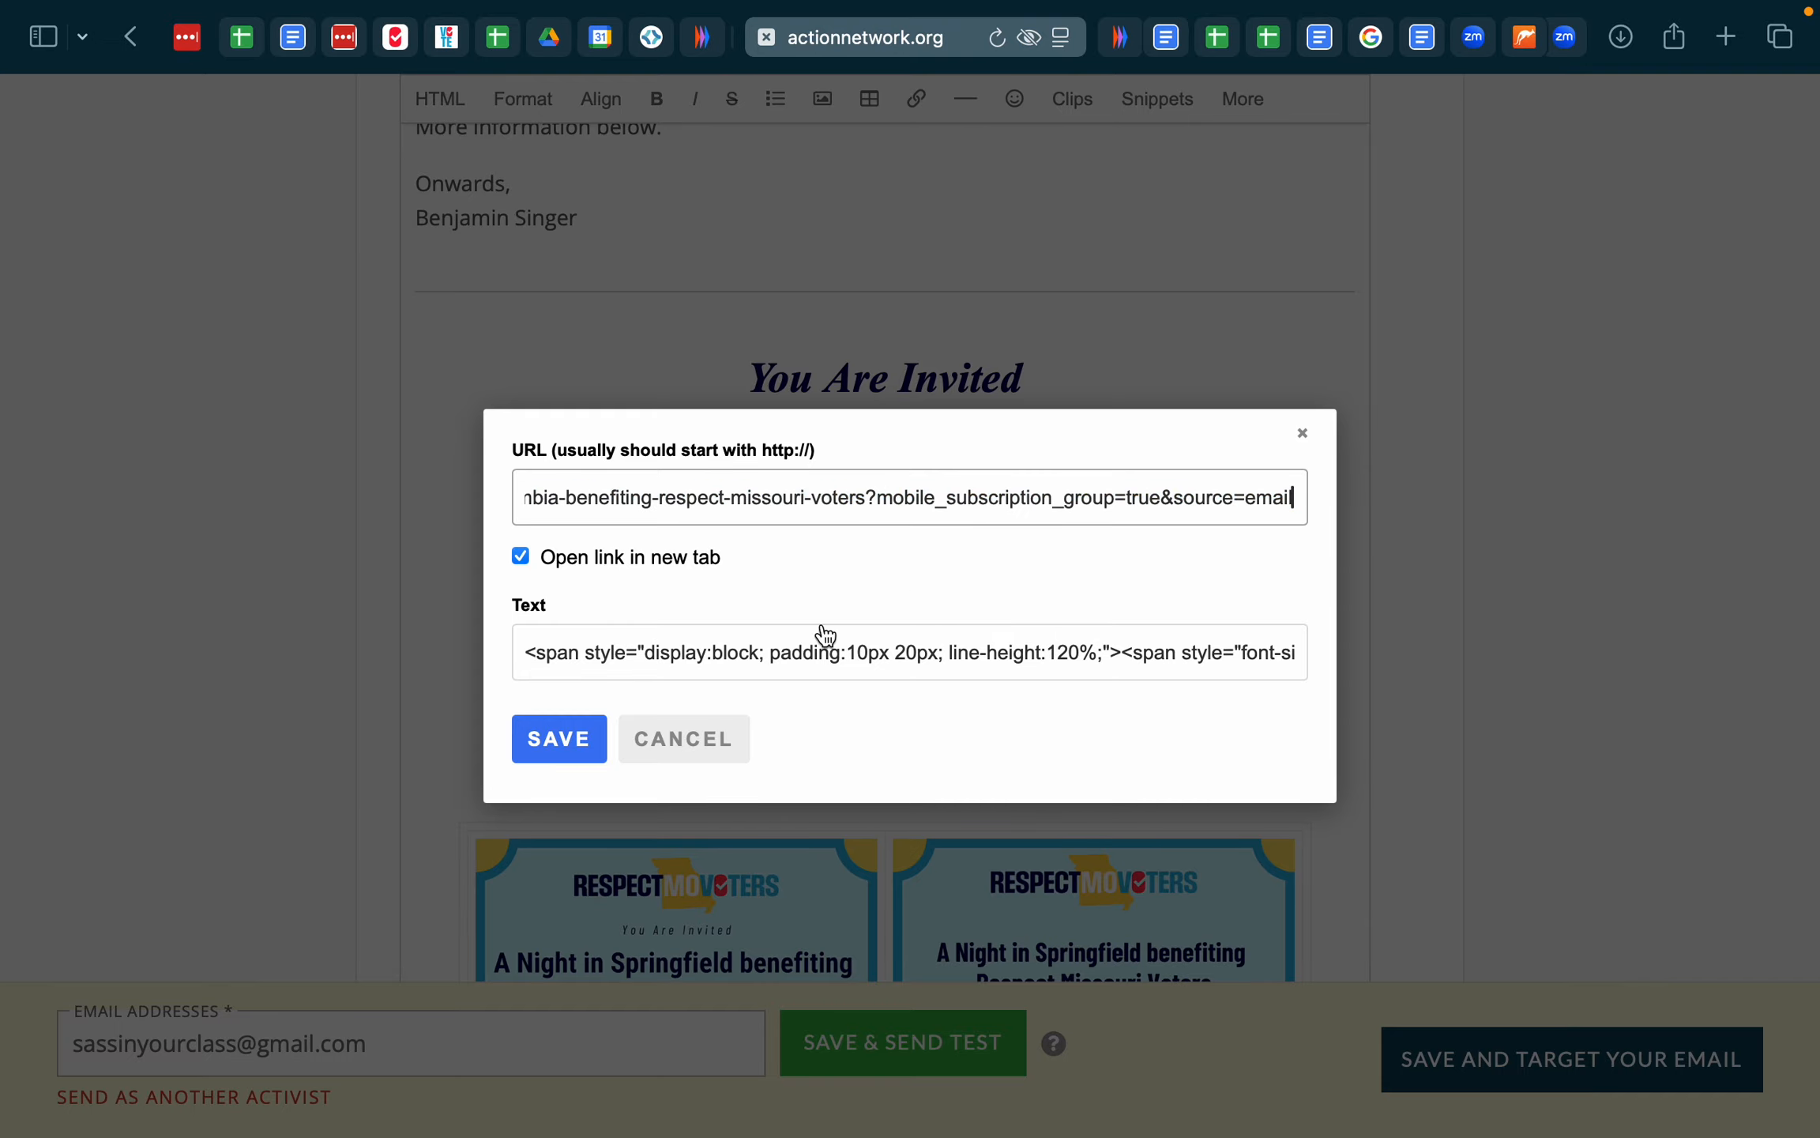
{"action": "left_click", "coordinate": [558, 742]}
- Inspect the image settings of the first Springfield flyer in the invitation block without changing them
{"action": "scroll", "coordinate": [837, 634], "scroll_direction": "down", "scroll_amount": 5}
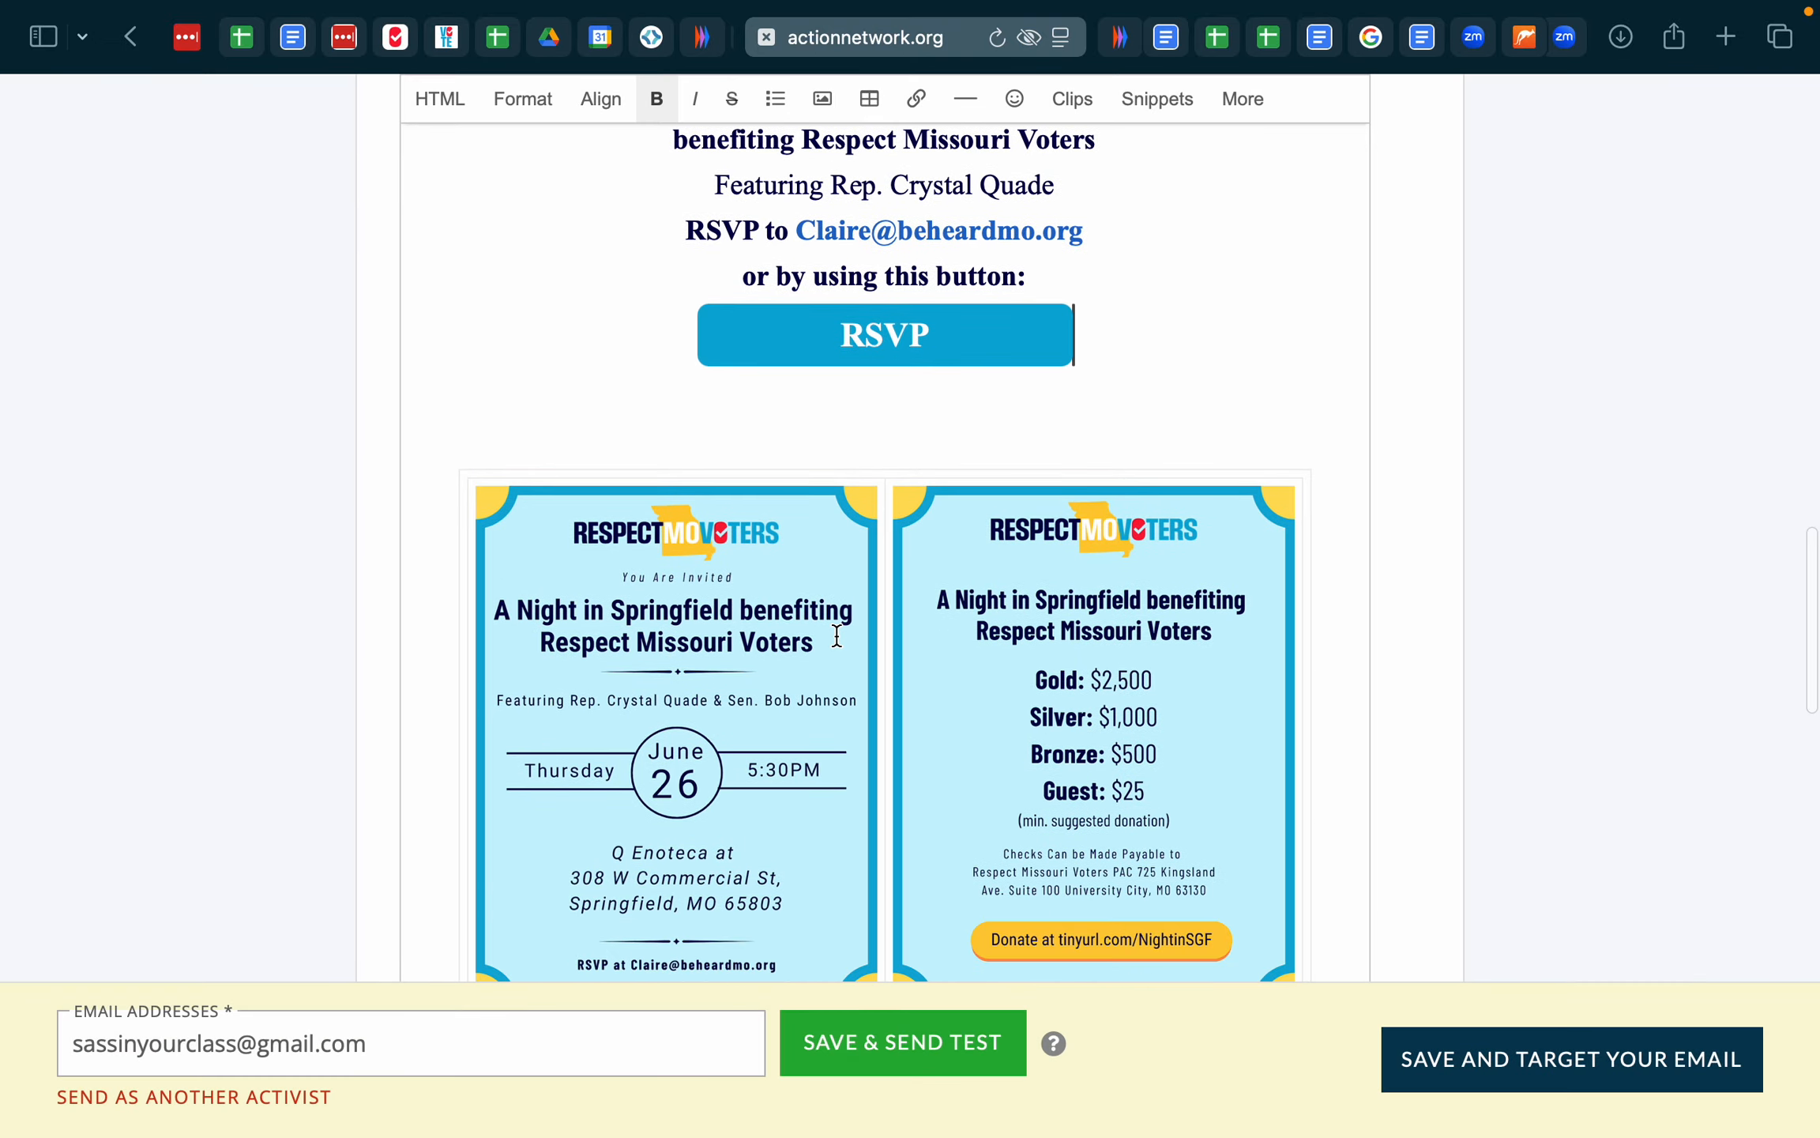
{"action": "scroll", "coordinate": [837, 633], "scroll_direction": "down", "scroll_amount": 3}
{"action": "left_click", "coordinate": [783, 486]}
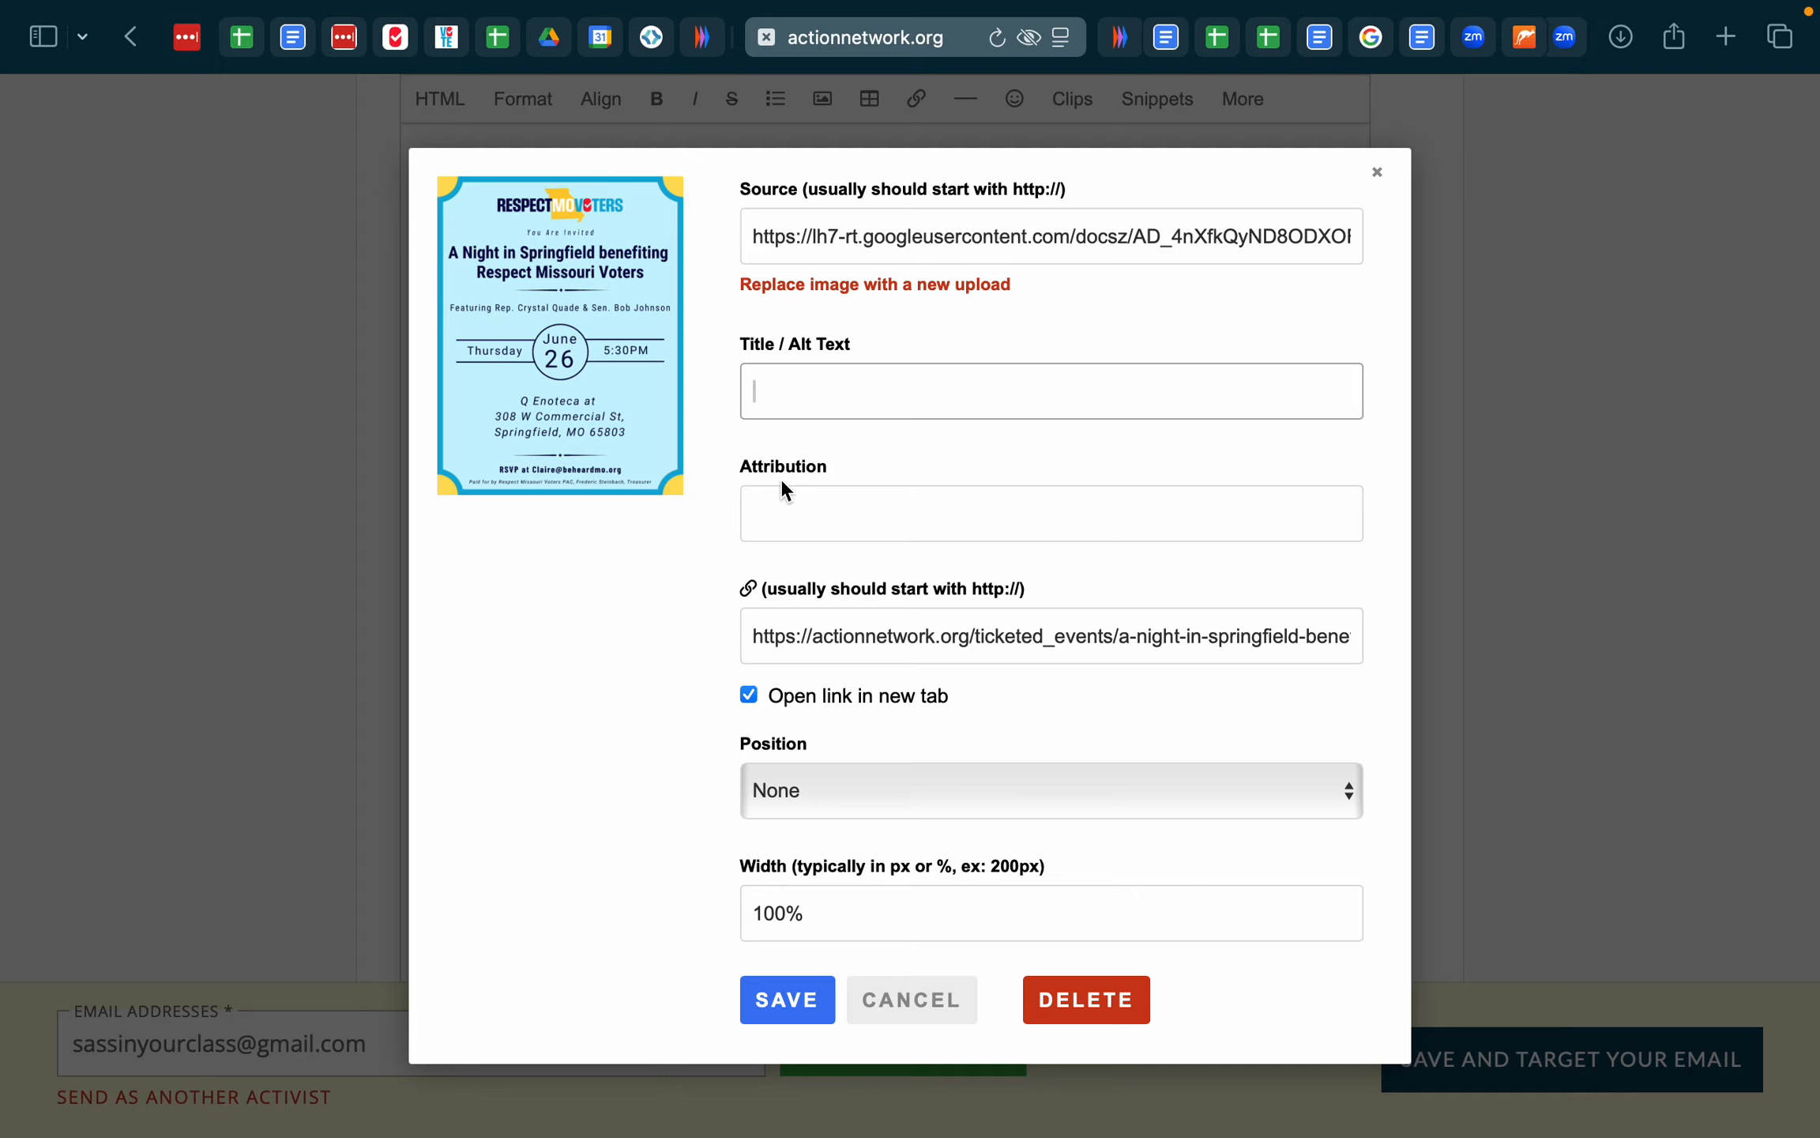
{"action": "left_click", "coordinate": [914, 999]}
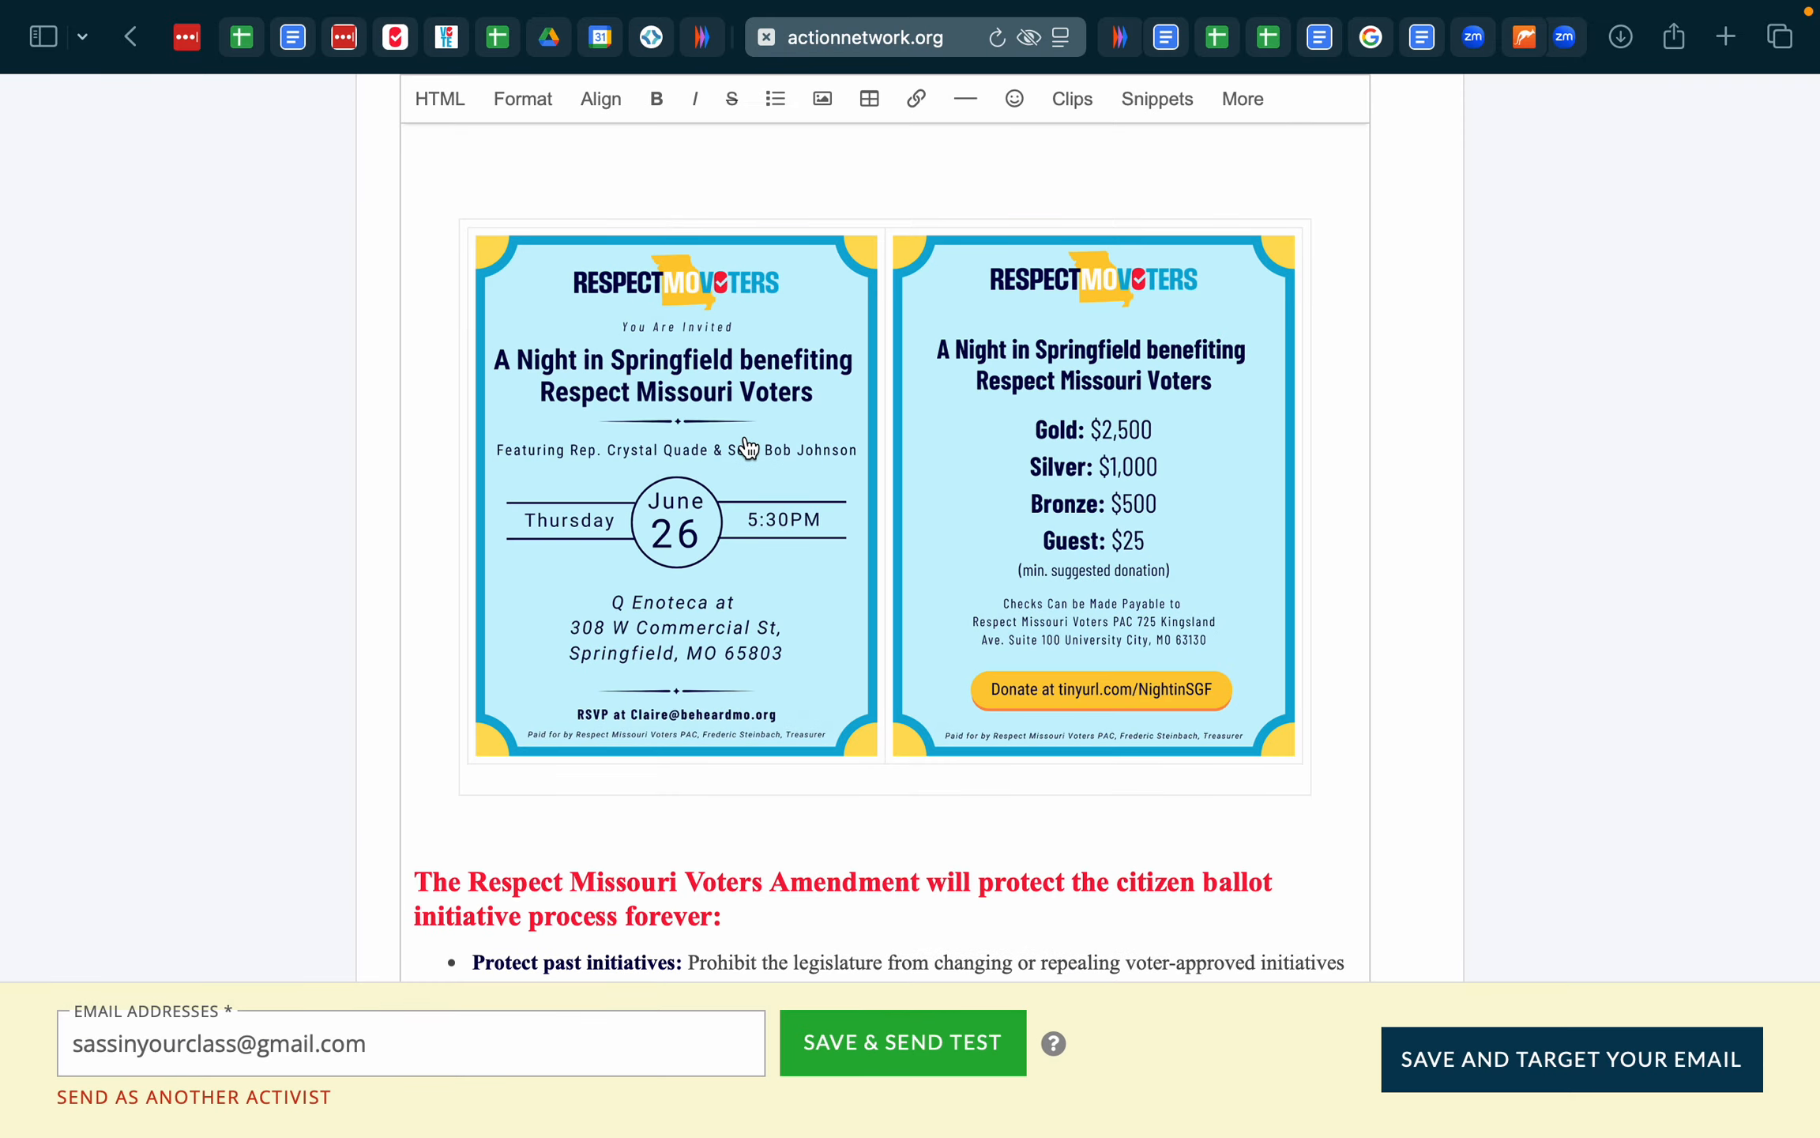
- Switch to the Google Docs draft and examine the two Columbia flyer images below the tinyurl.com/AfternooninCoMO link
{"action": "left_click", "coordinate": [1176, 45]}
{"action": "scroll", "coordinate": [874, 601], "scroll_direction": "down", "scroll_amount": 5}
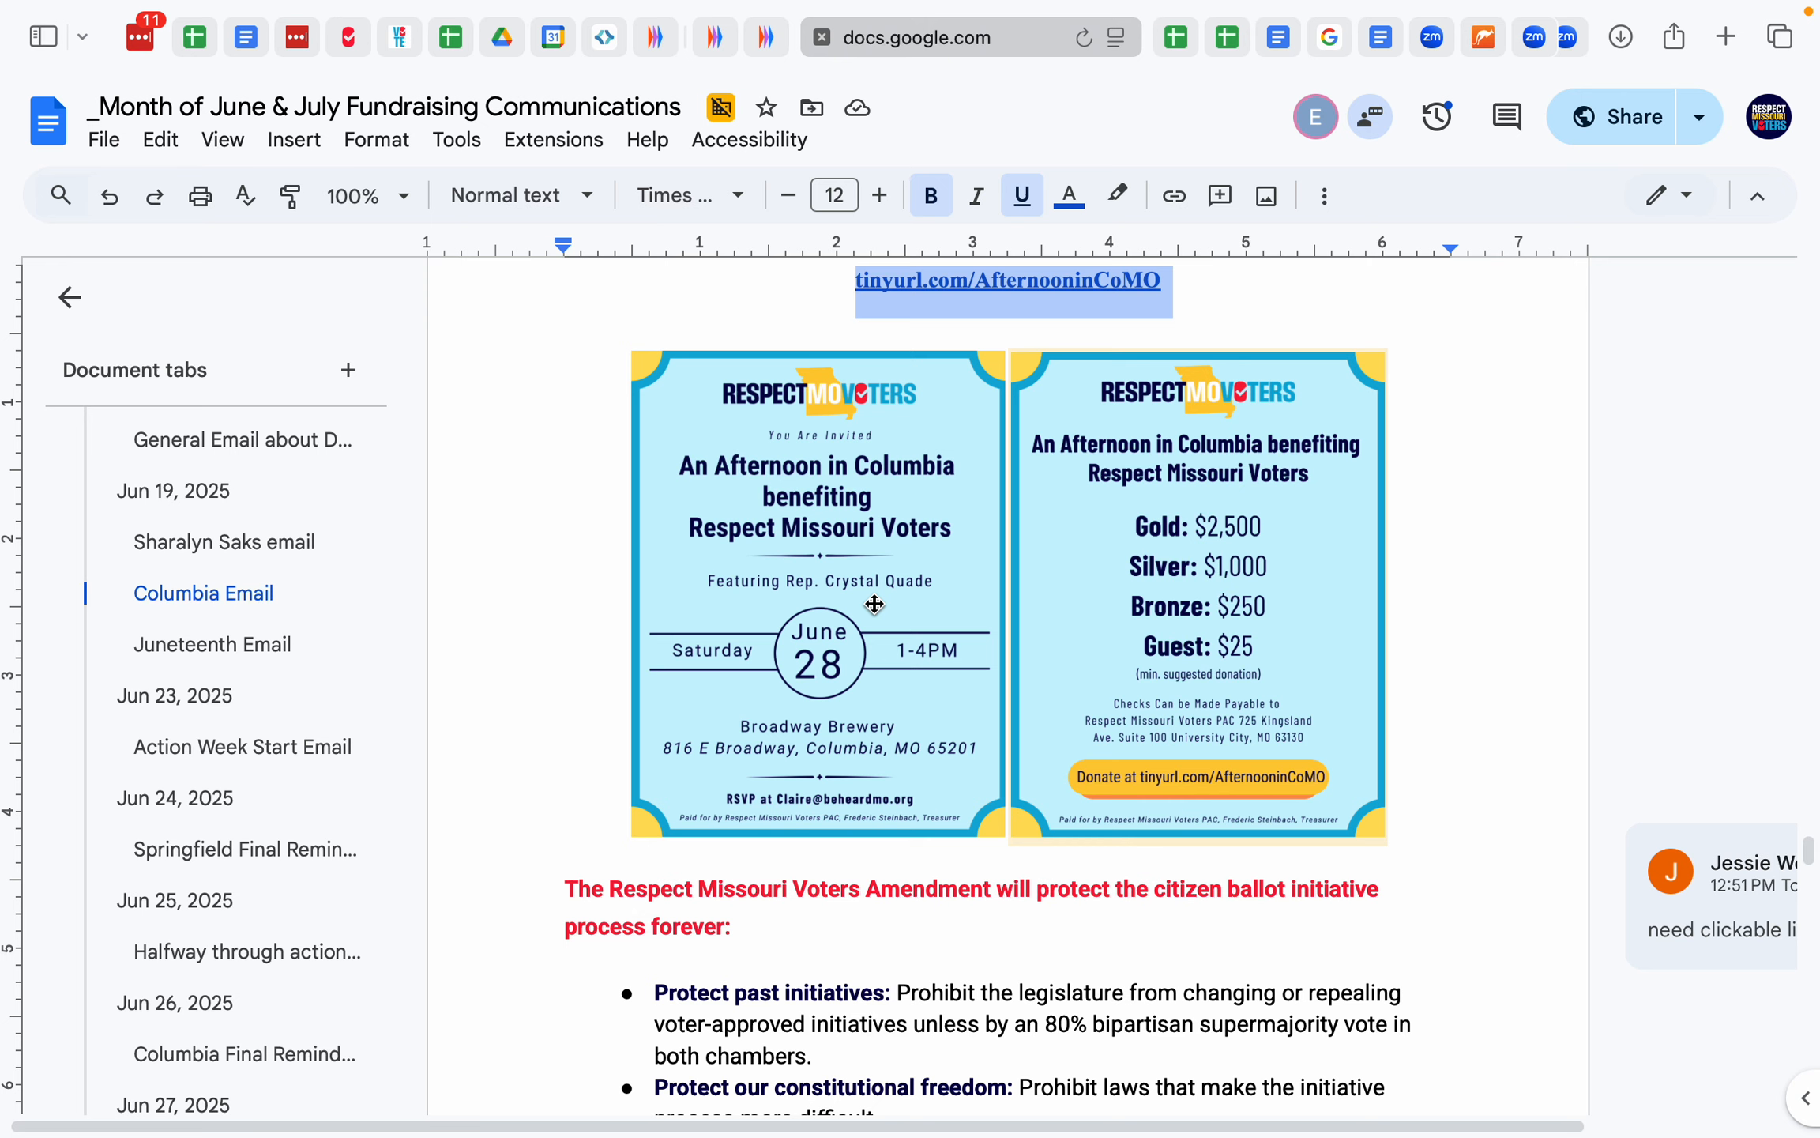
{"action": "left_click", "coordinate": [874, 604]}
{"action": "left_click", "coordinate": [1149, 591]}
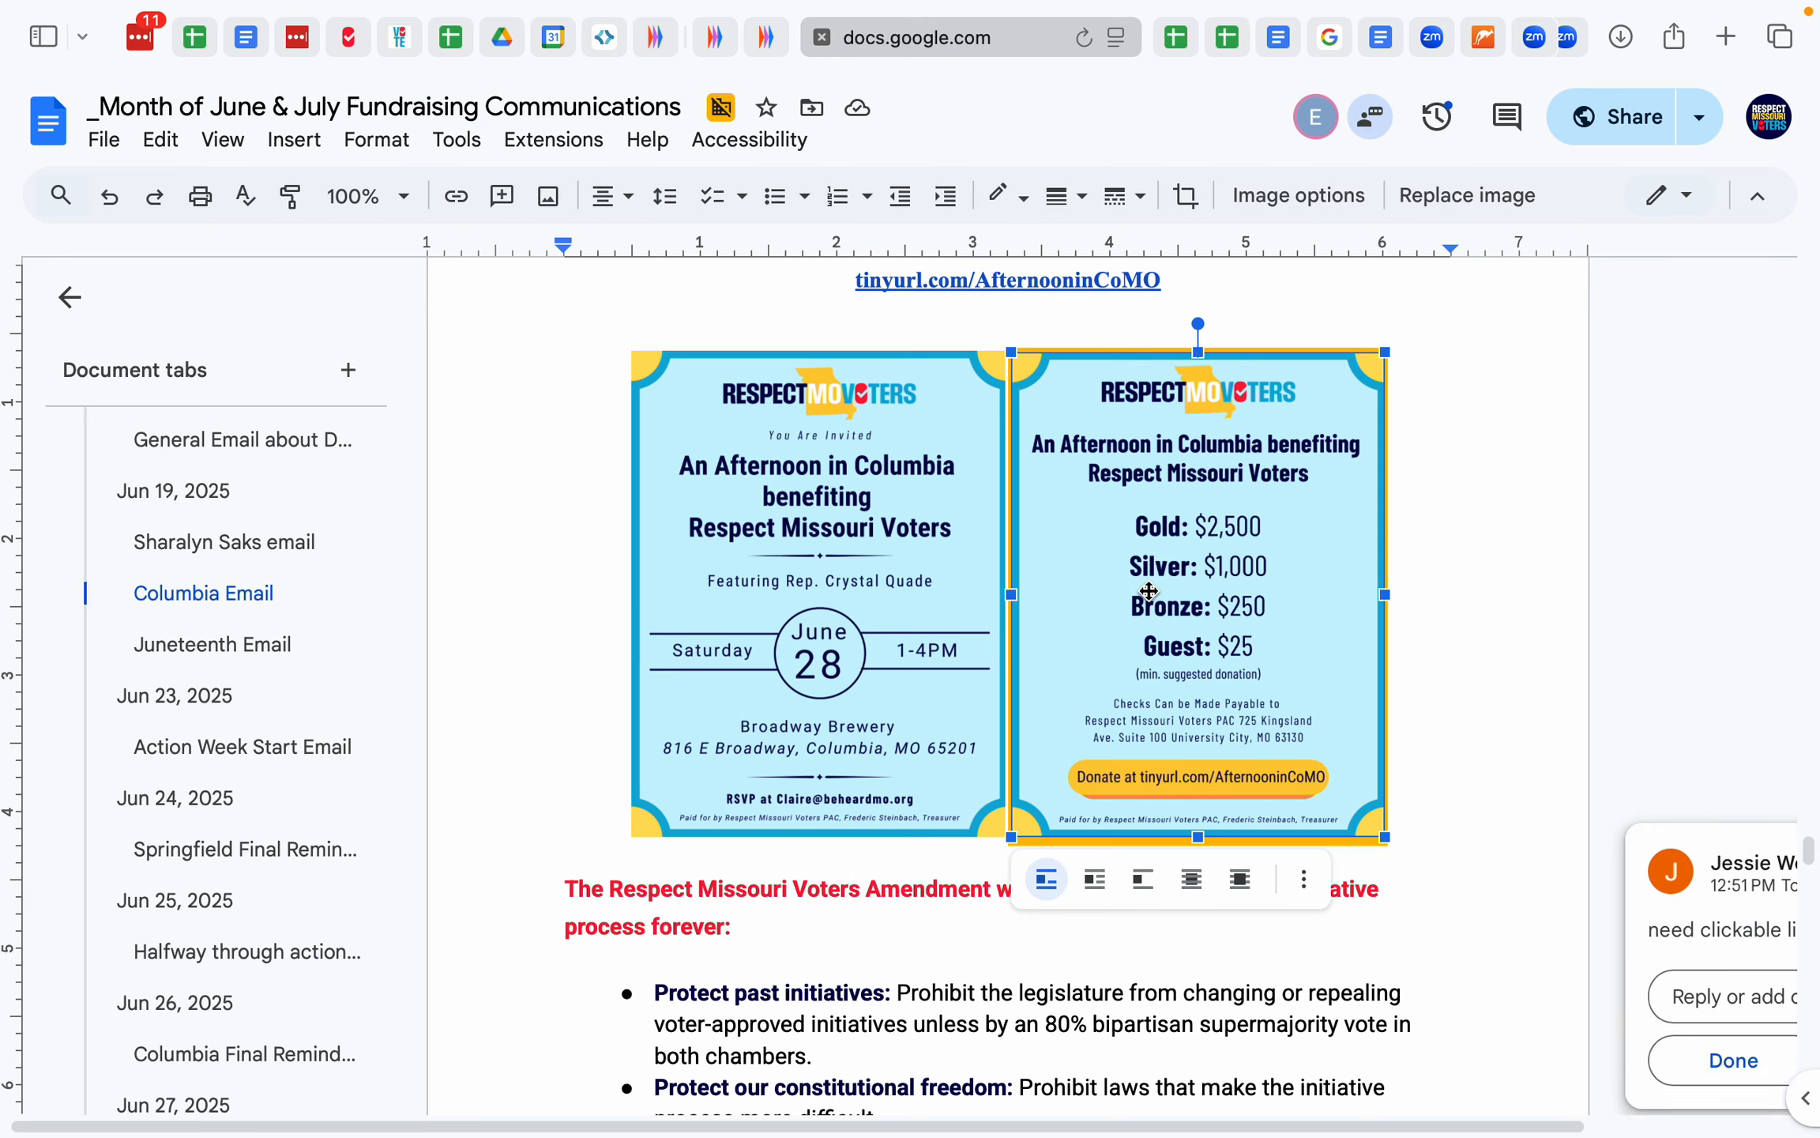
{"action": "left_click", "coordinate": [899, 580]}
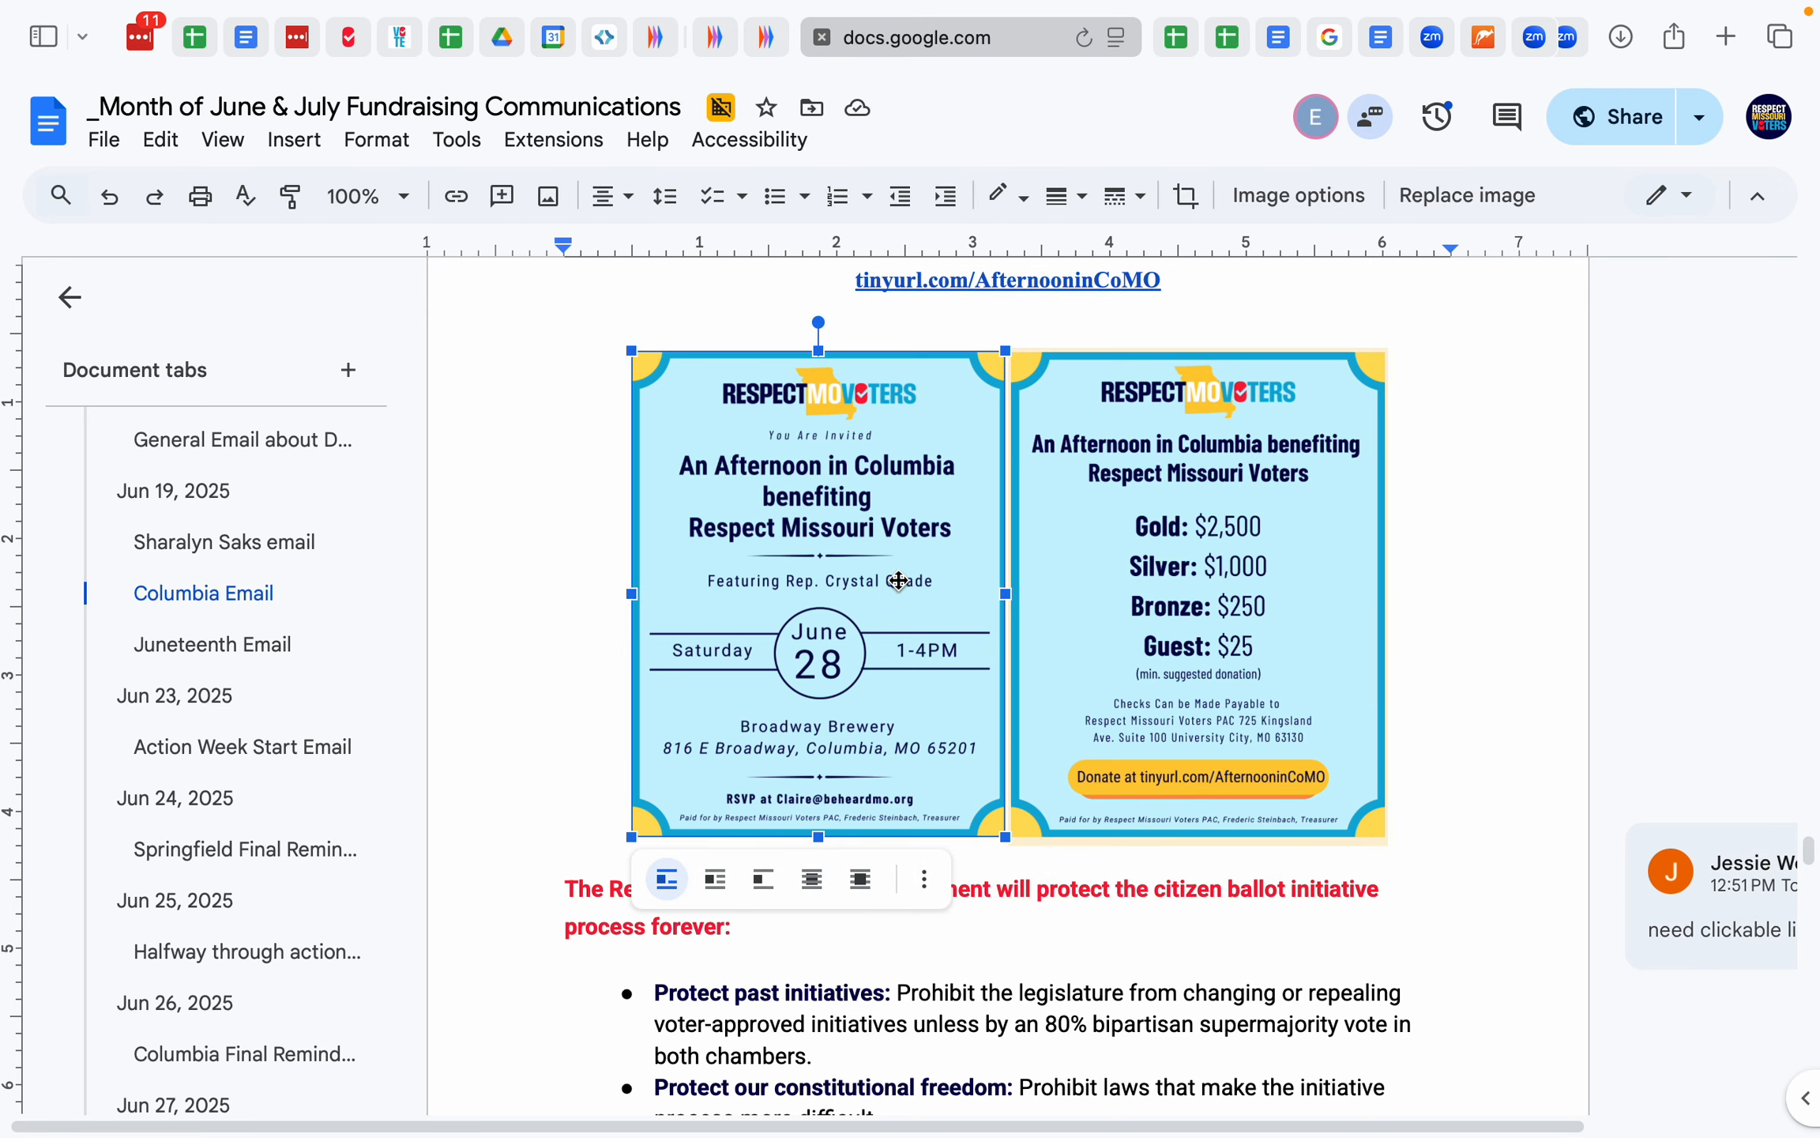
{"action": "key", "text": "super+t"}
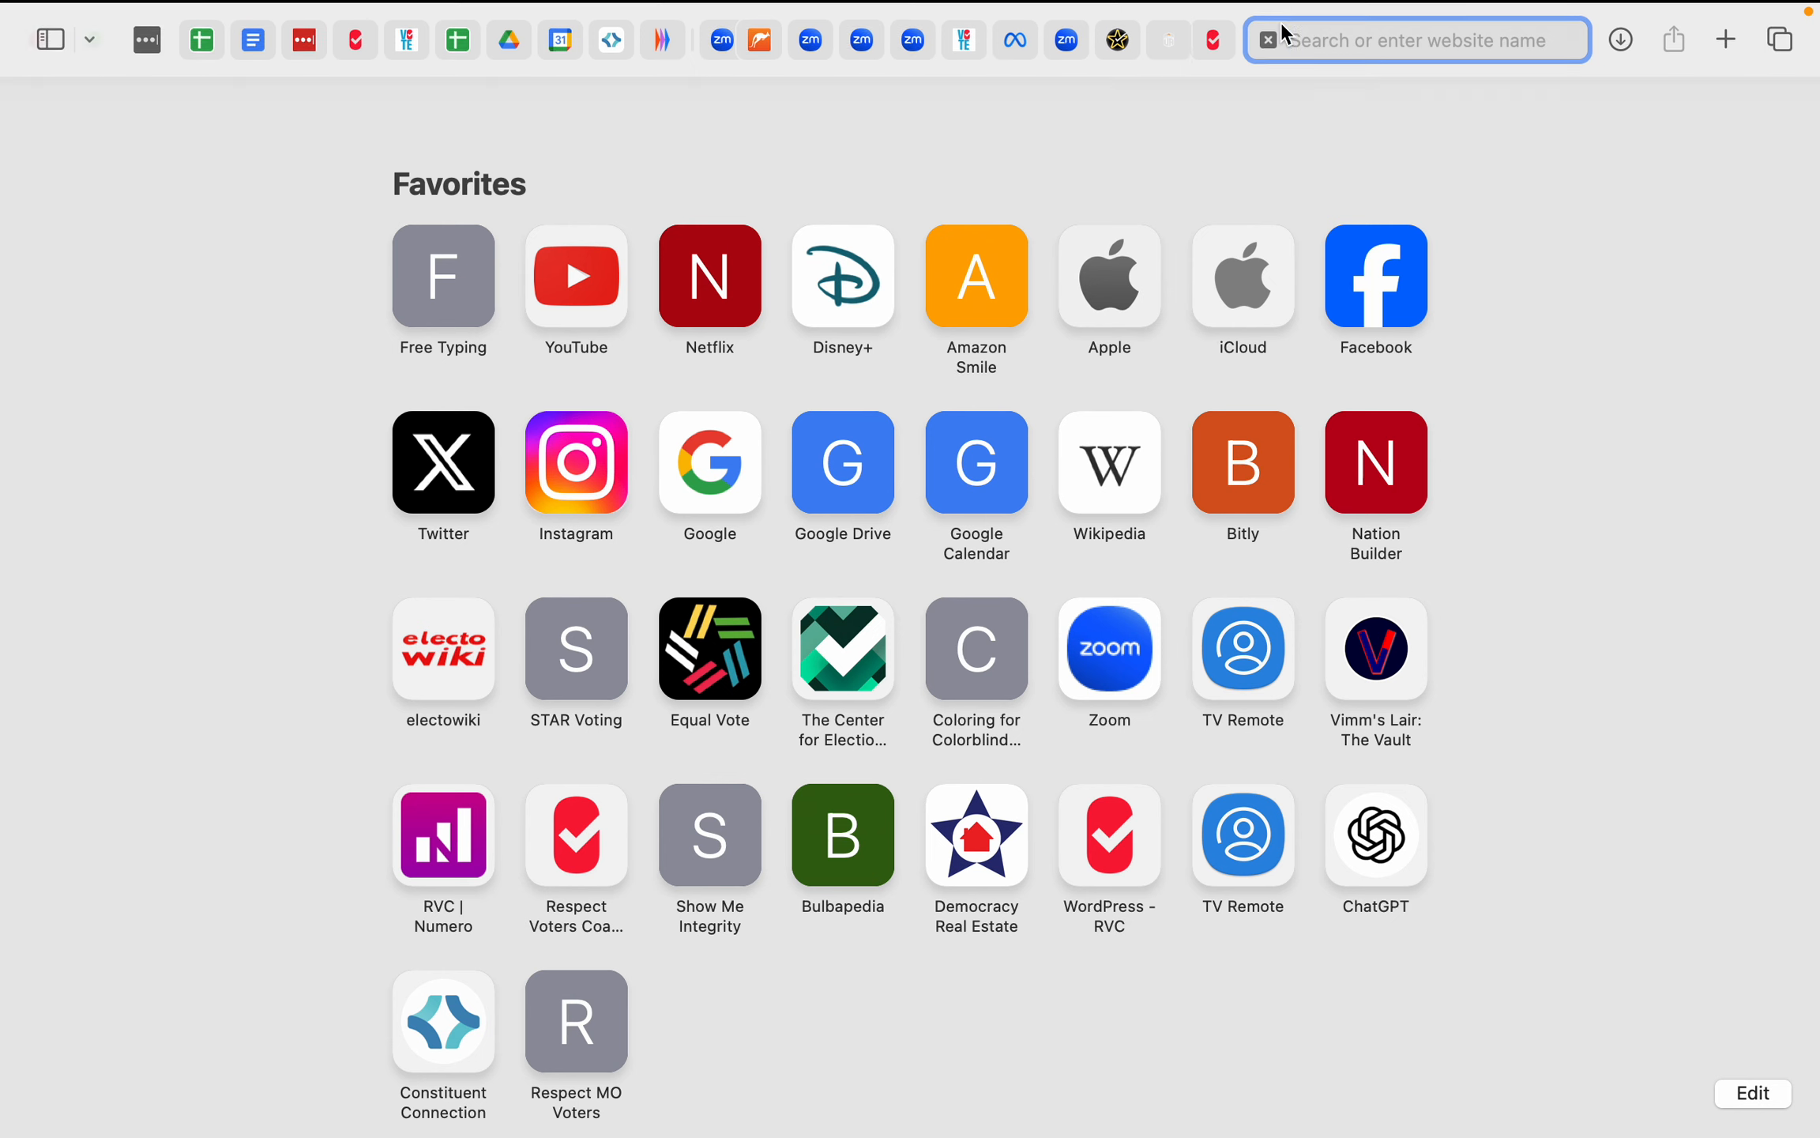
{"action": "left_click", "coordinate": [1267, 61]}
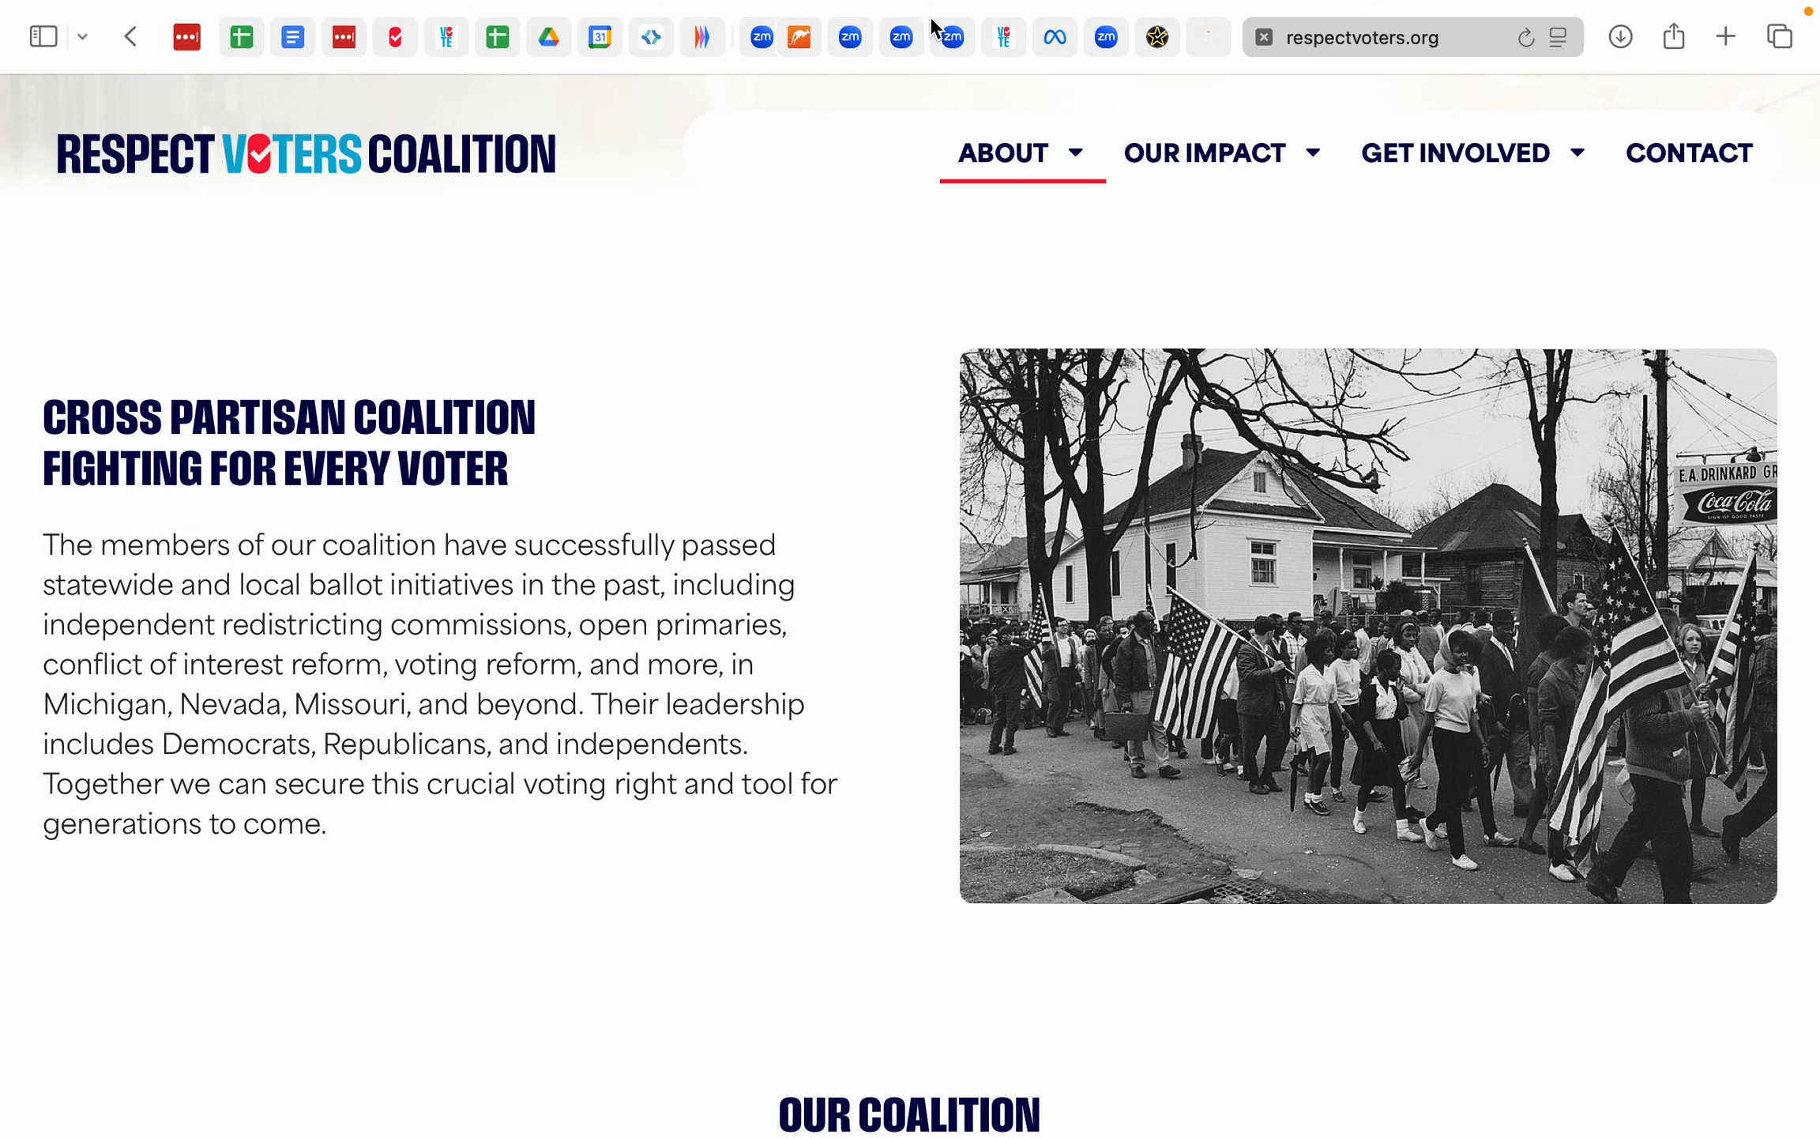
{"action": "scroll", "coordinate": [932, 37], "scroll_direction": "left", "scroll_amount": 5}
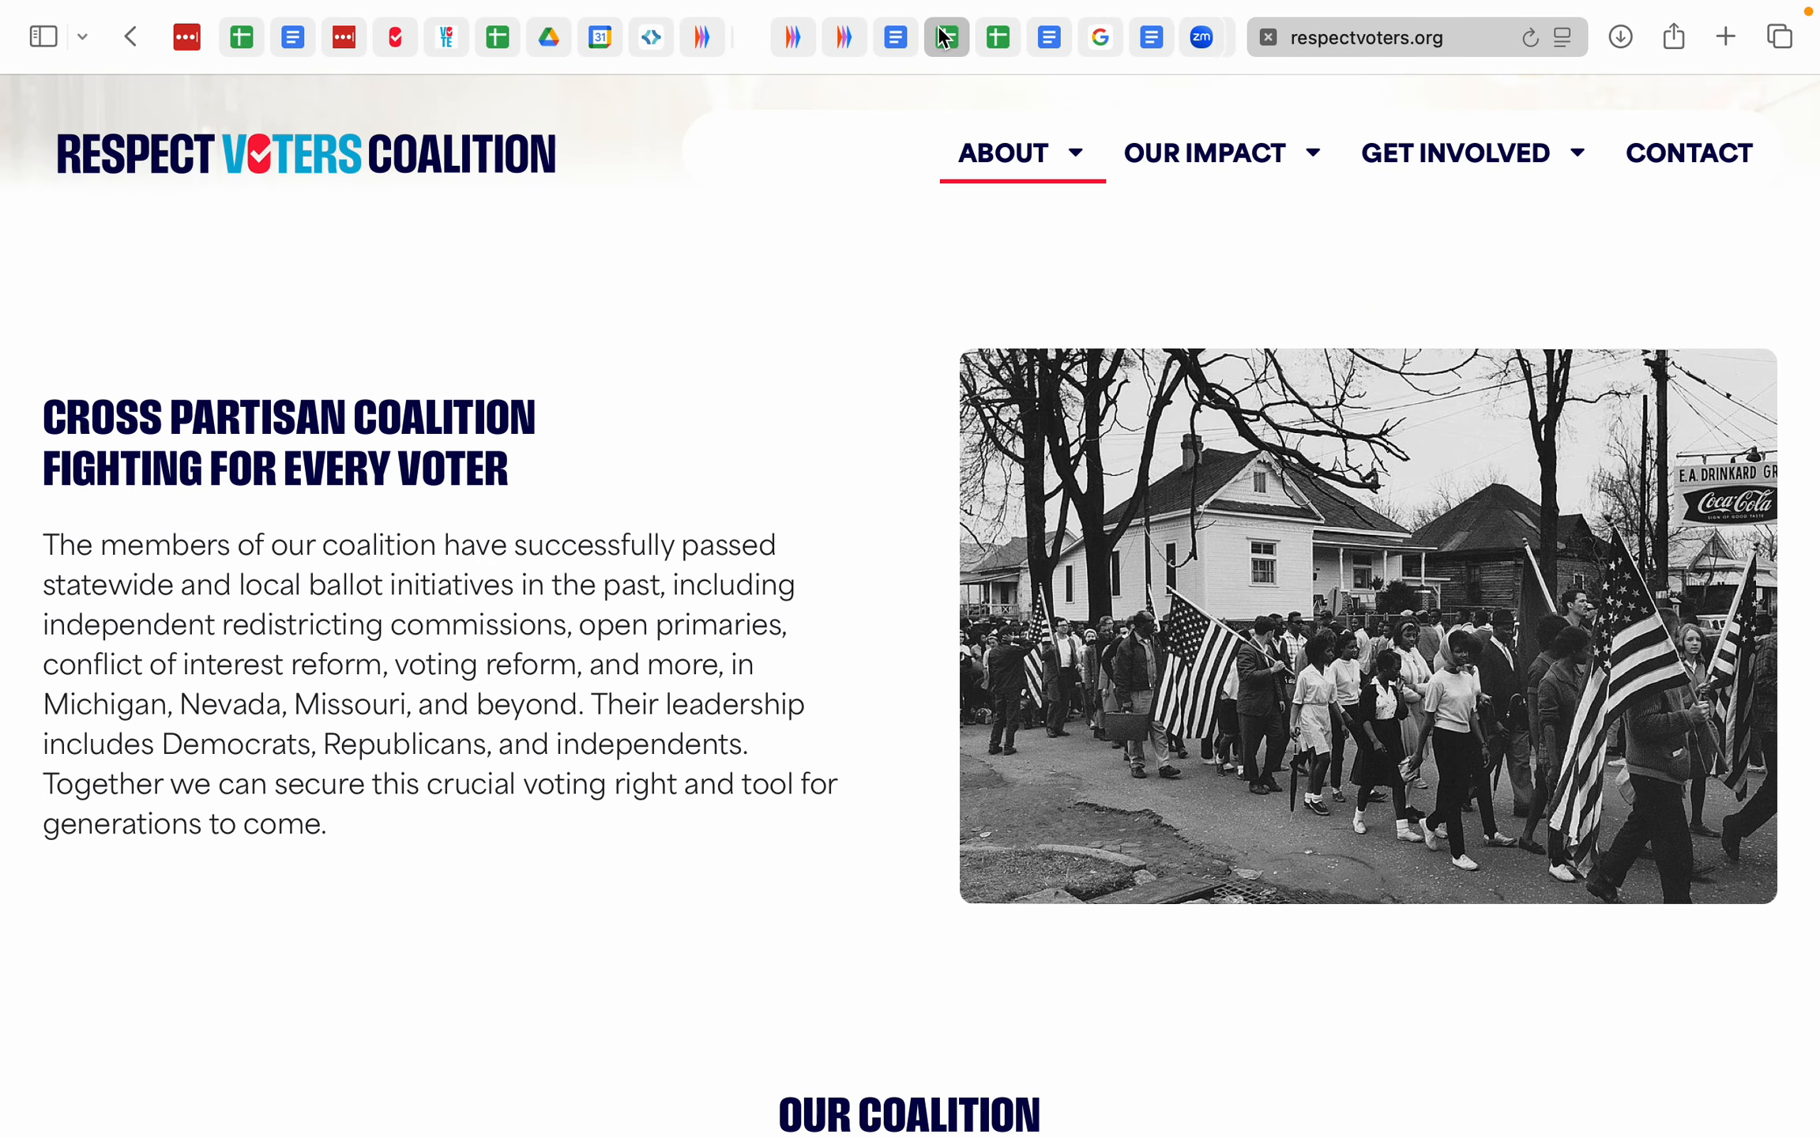
- Return to the Google Docs draft and copy the range from the tinyurl.com/AfternooninCoMO link through both Columbia flyers
{"action": "left_click", "coordinate": [883, 38]}
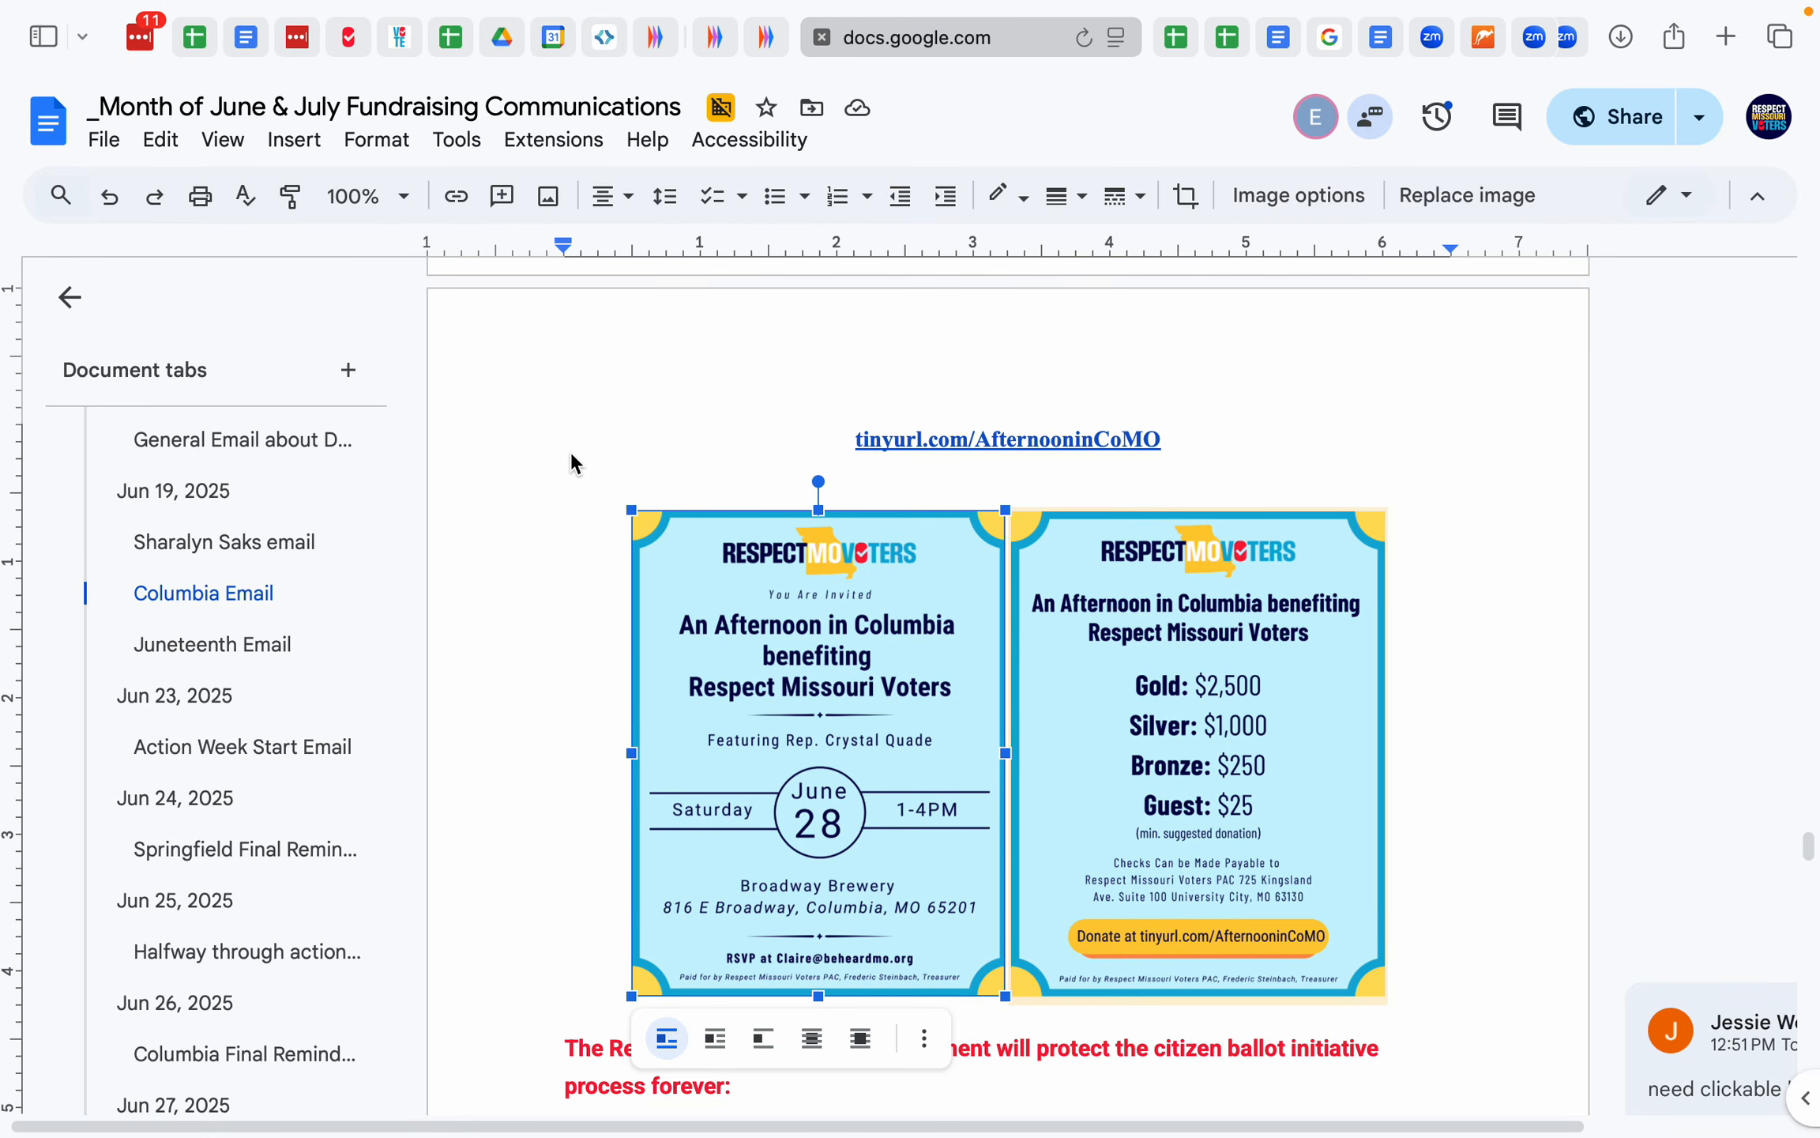
{"action": "scroll", "coordinate": [571, 450], "scroll_direction": "down", "scroll_amount": 1}
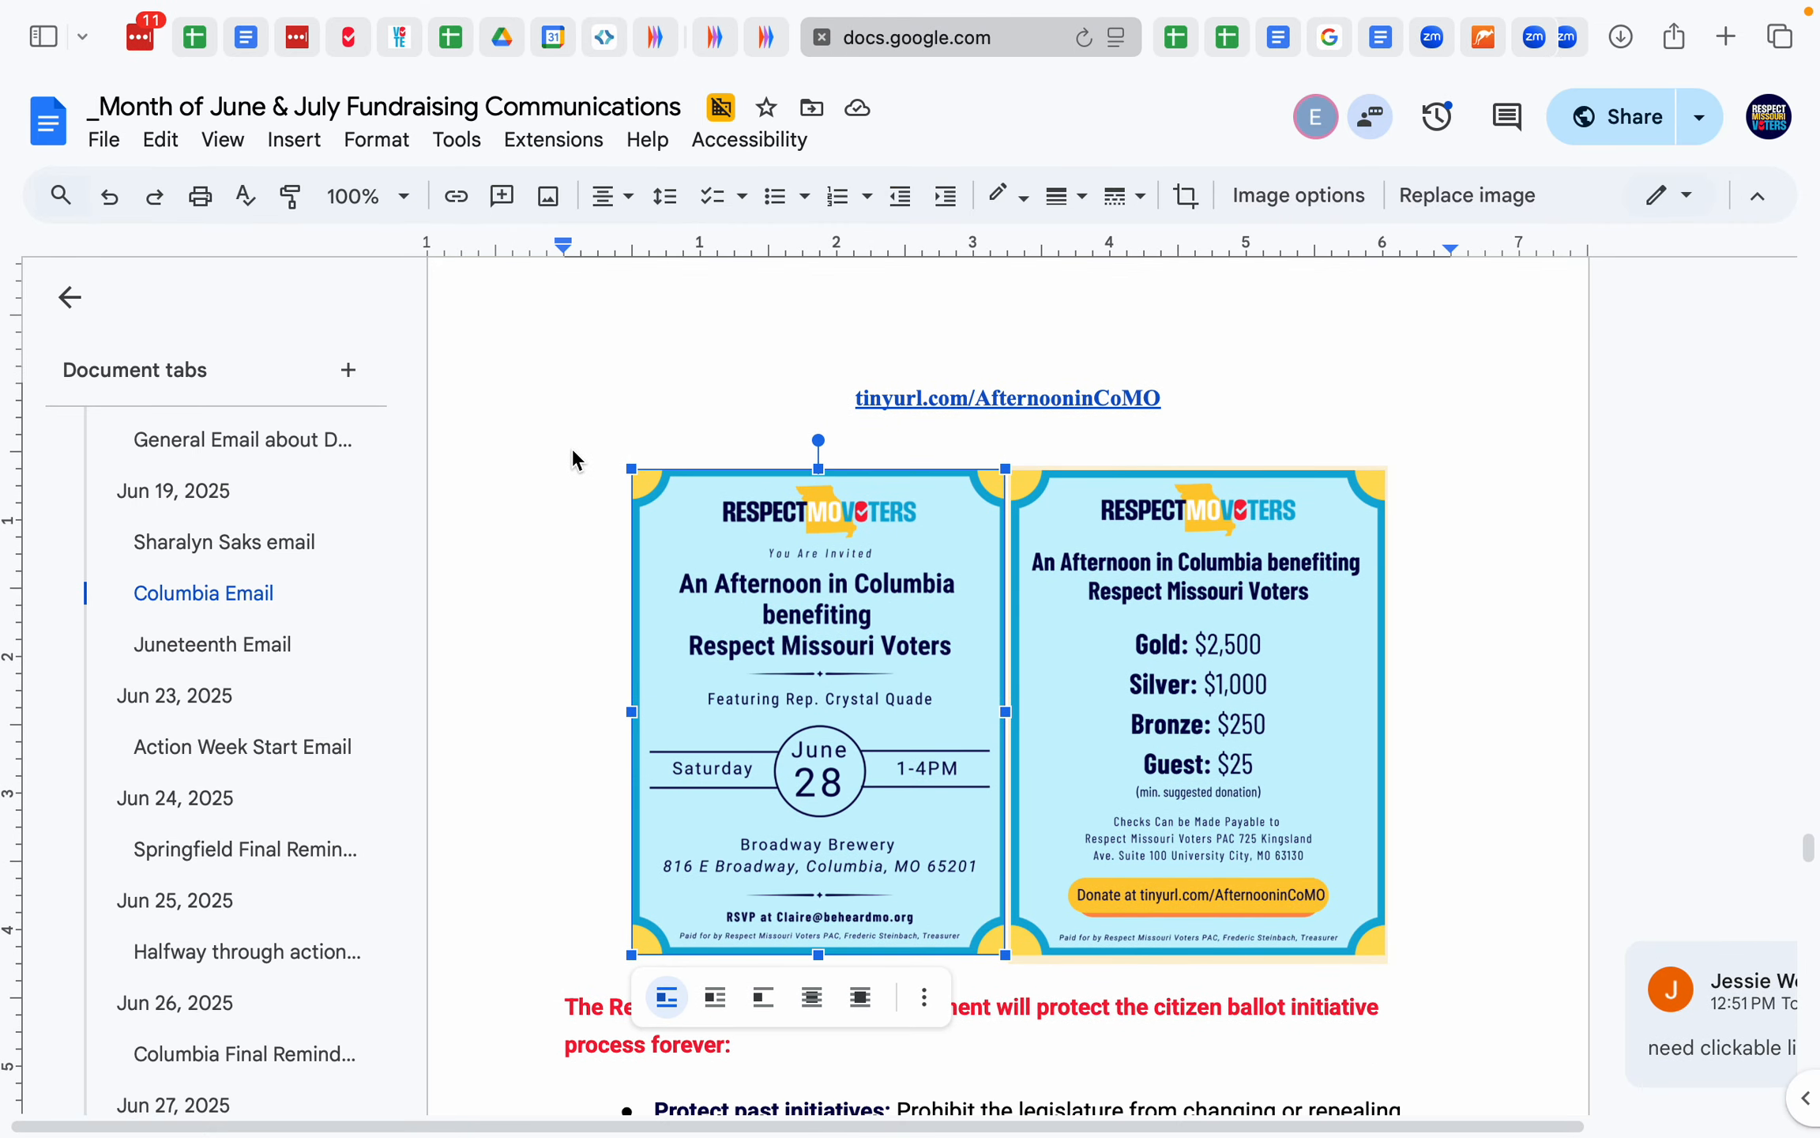
{"action": "left_click", "coordinate": [841, 399]}
{"action": "left_click_drag", "start_coordinate": [831, 400], "coordinate": [1422, 1020]}
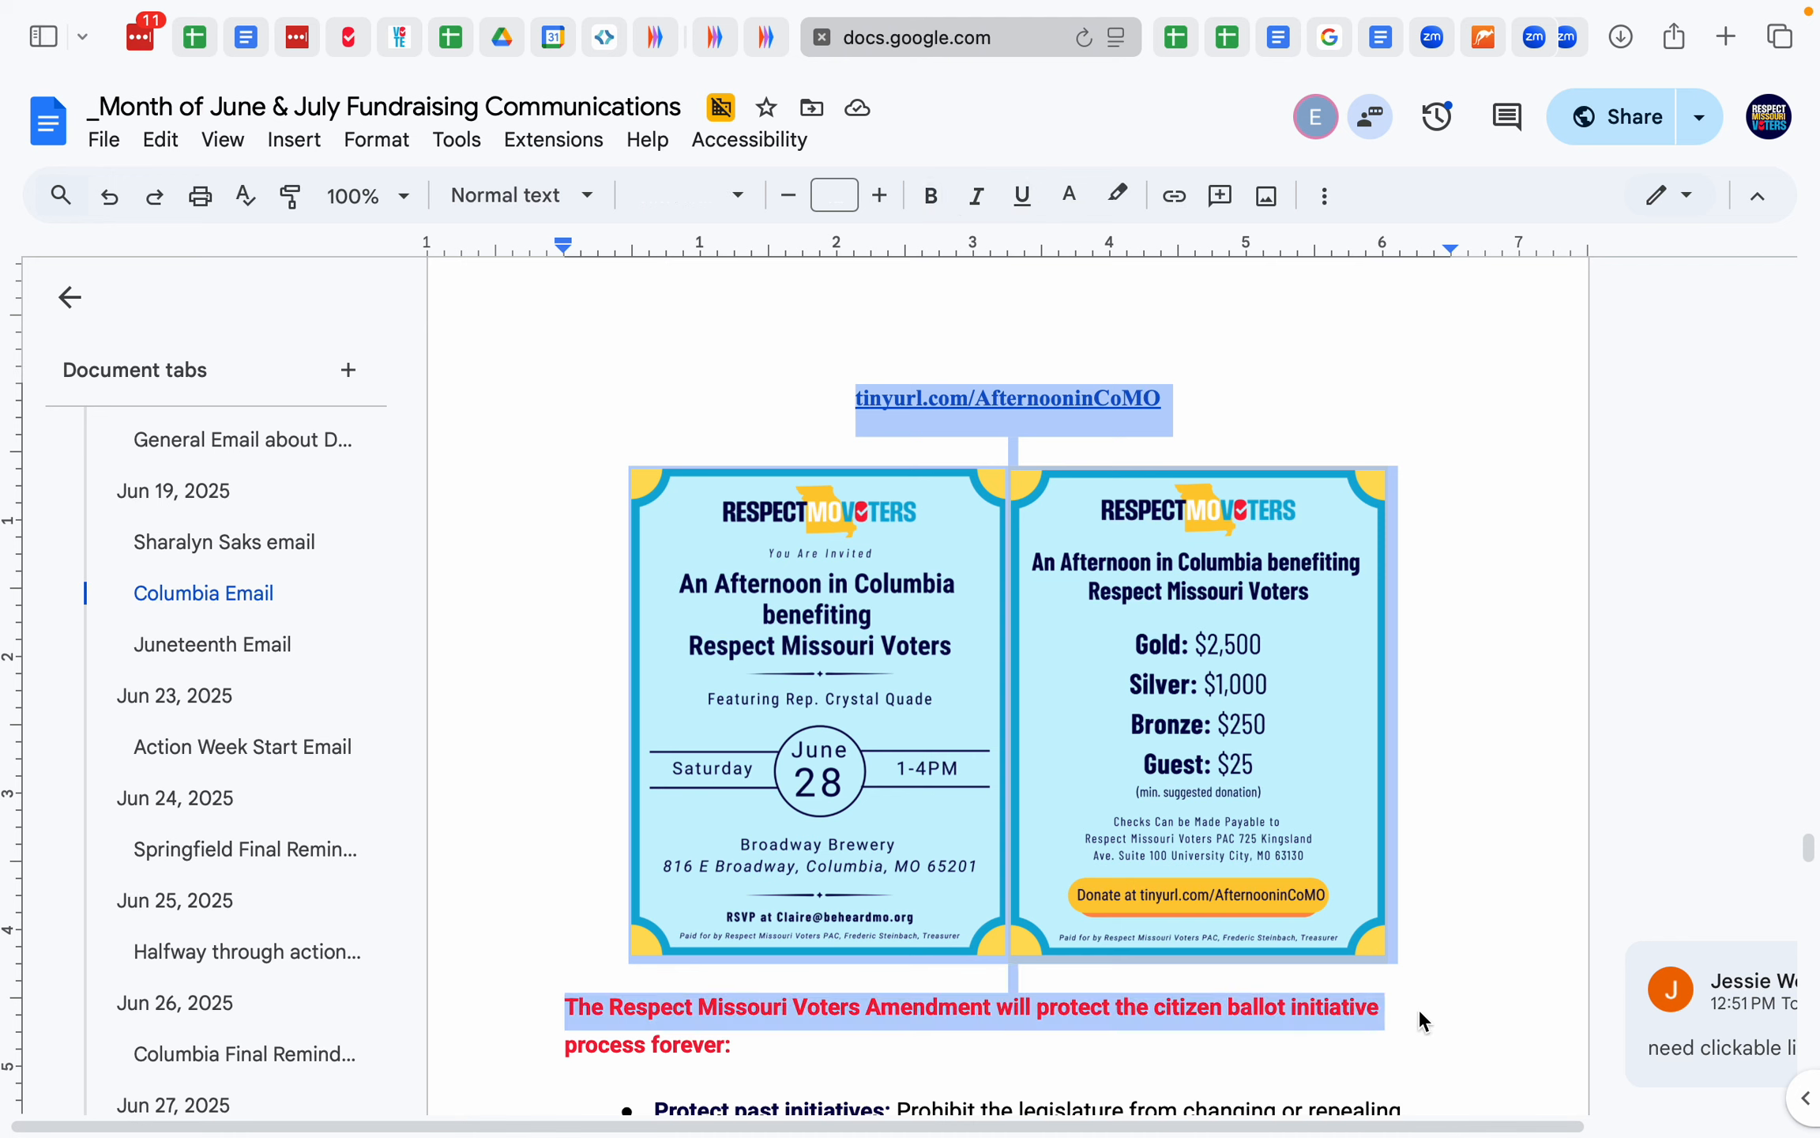
- Switch to the Action Network email, paste the copied Columbia link and flyers above the greeting, and review the pasted block
{"action": "left_click", "coordinate": [655, 37]}
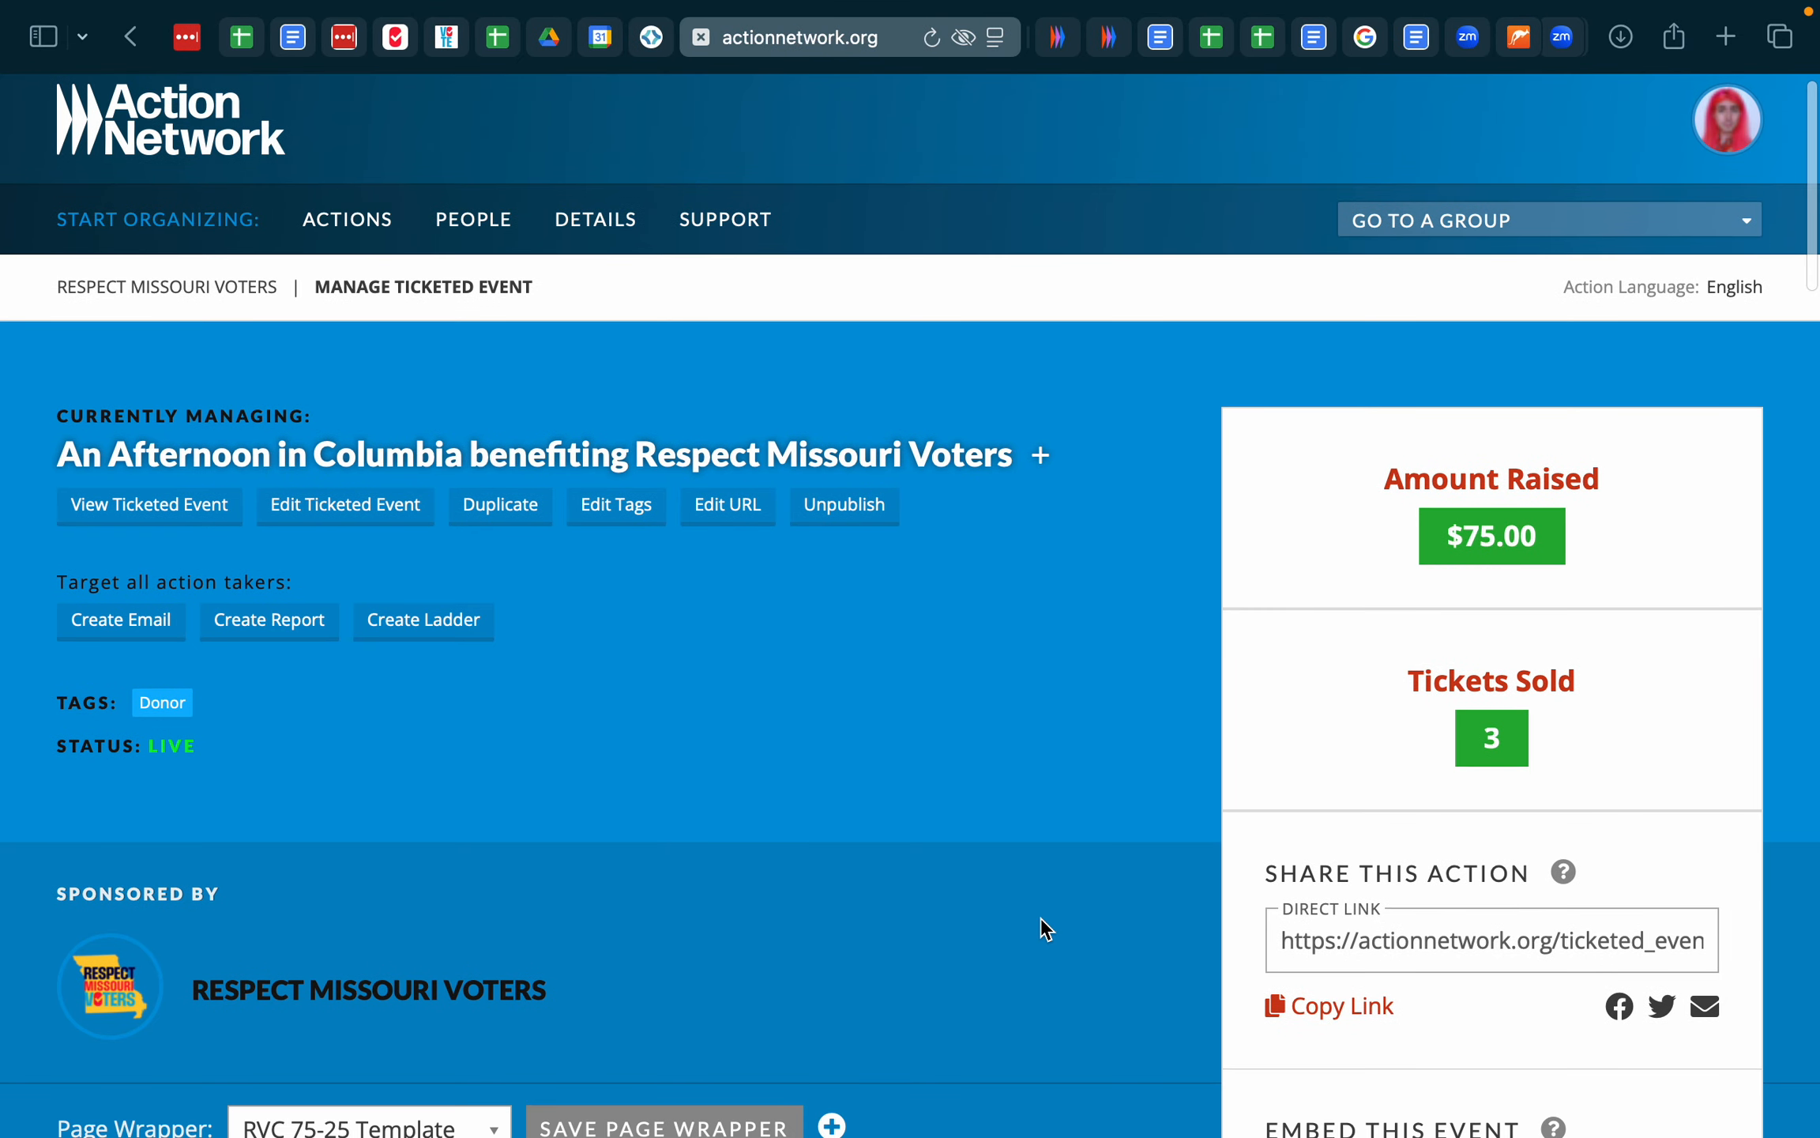
{"action": "left_click", "coordinate": [1056, 37]}
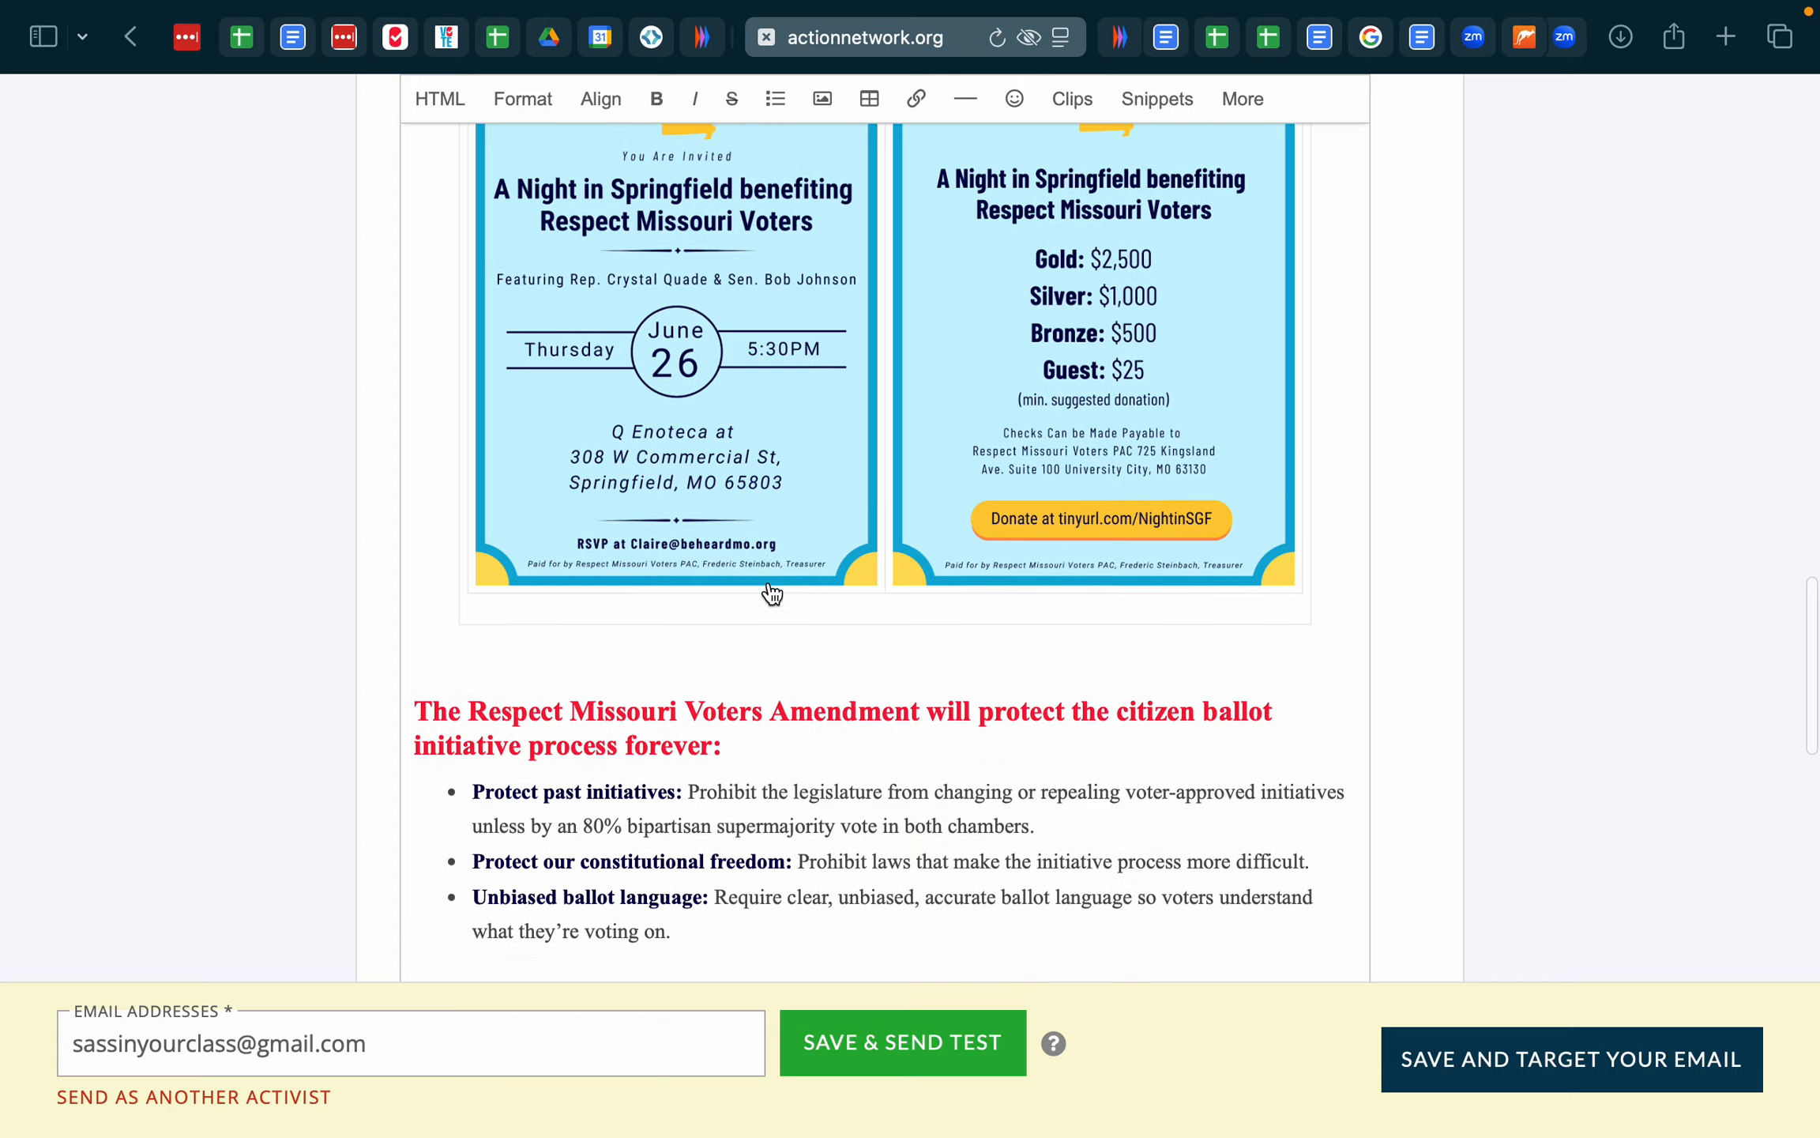
{"action": "scroll", "coordinate": [770, 588], "scroll_direction": "down", "scroll_amount": 10}
{"action": "scroll", "coordinate": [997, 438], "scroll_direction": "up", "scroll_amount": 3}
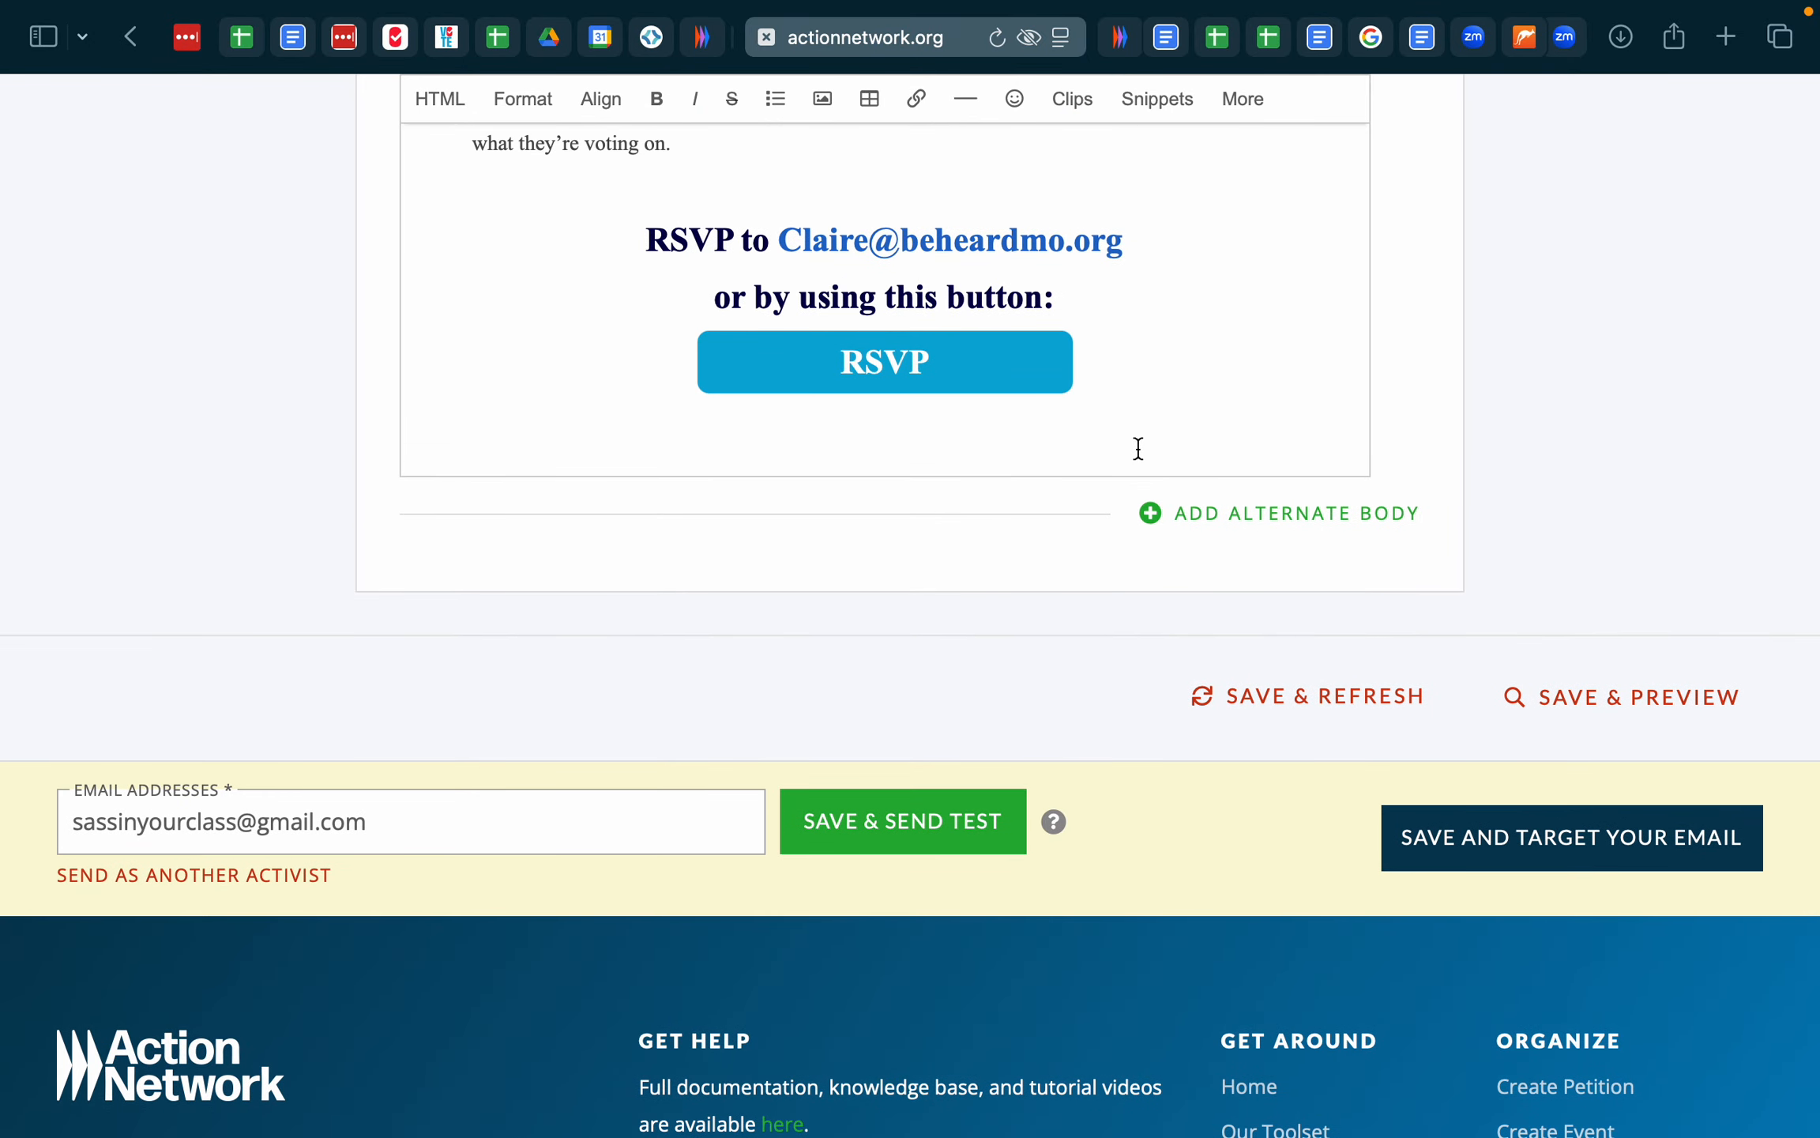
{"action": "scroll", "coordinate": [853, 434], "scroll_direction": "up", "scroll_amount": 10}
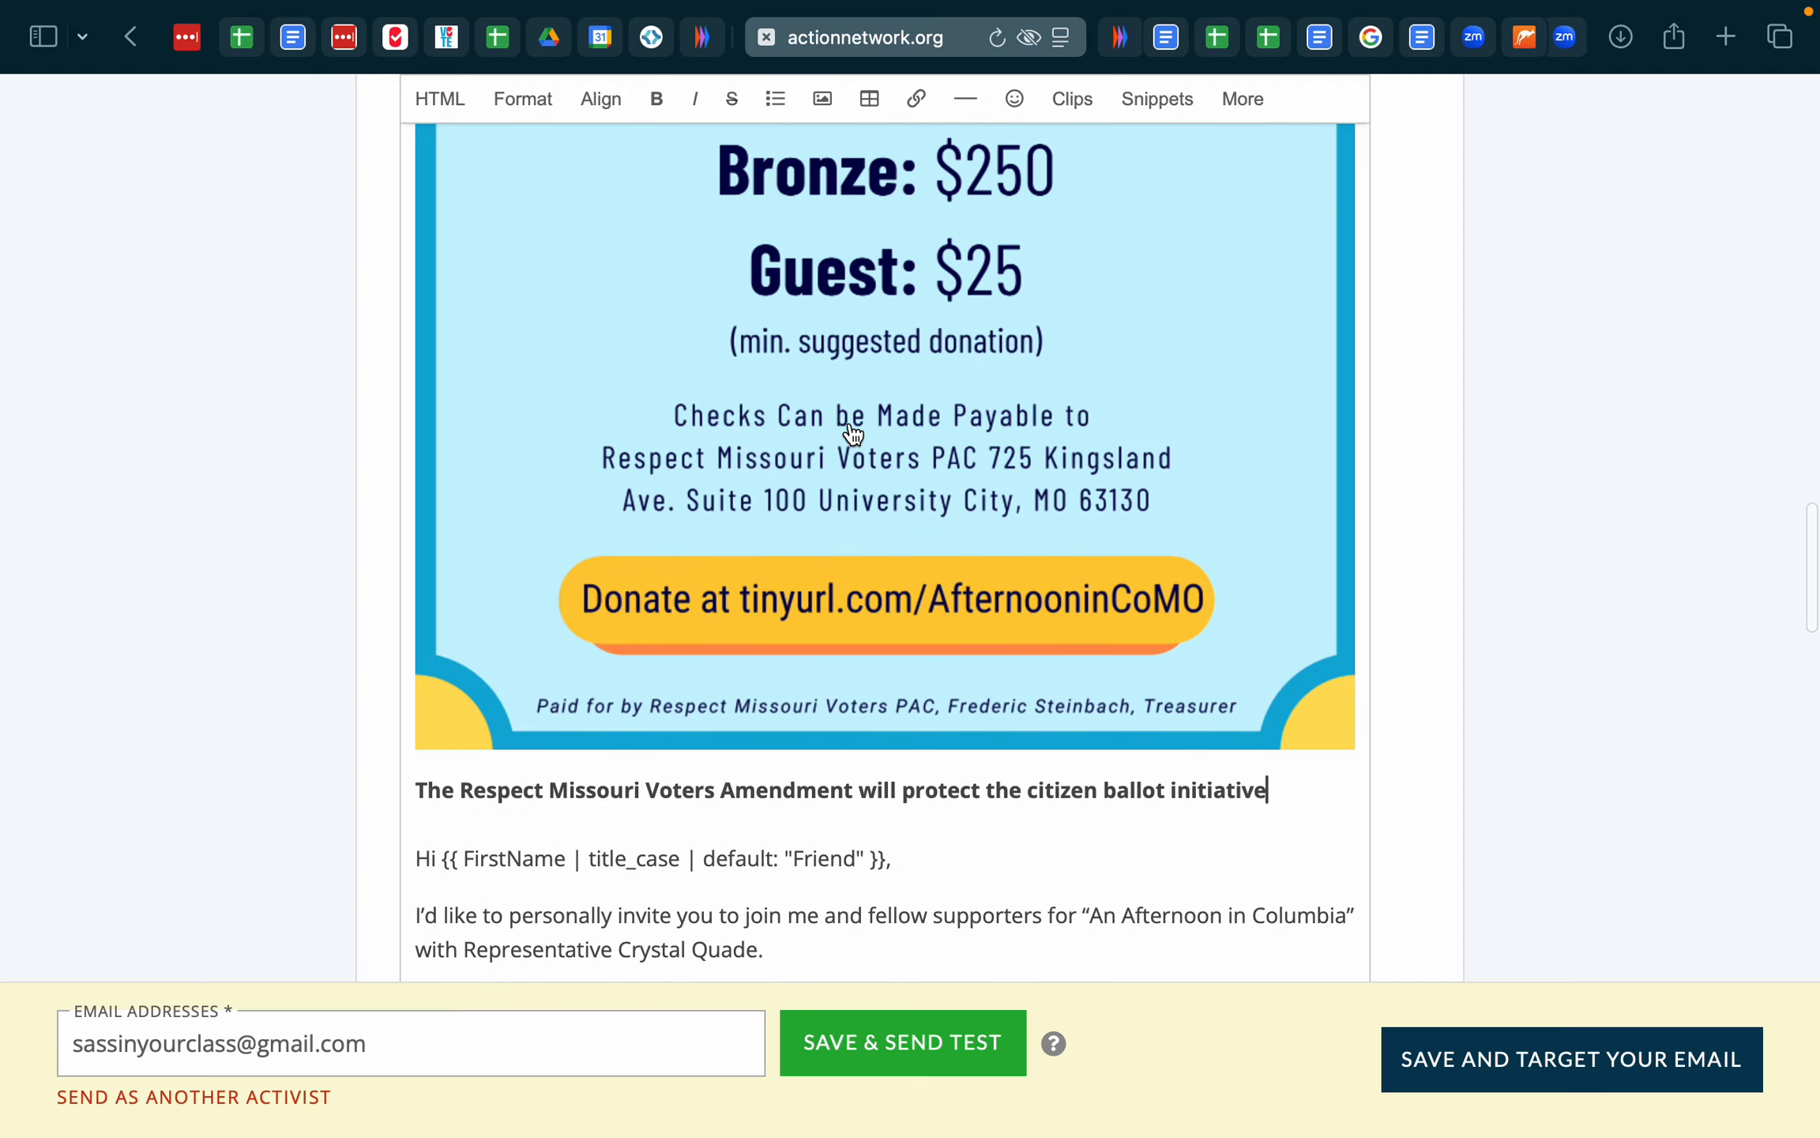
{"action": "scroll", "coordinate": [853, 434], "scroll_direction": "up", "scroll_amount": 15}
{"action": "scroll", "coordinate": [853, 435], "scroll_direction": "down", "scroll_amount": 6}
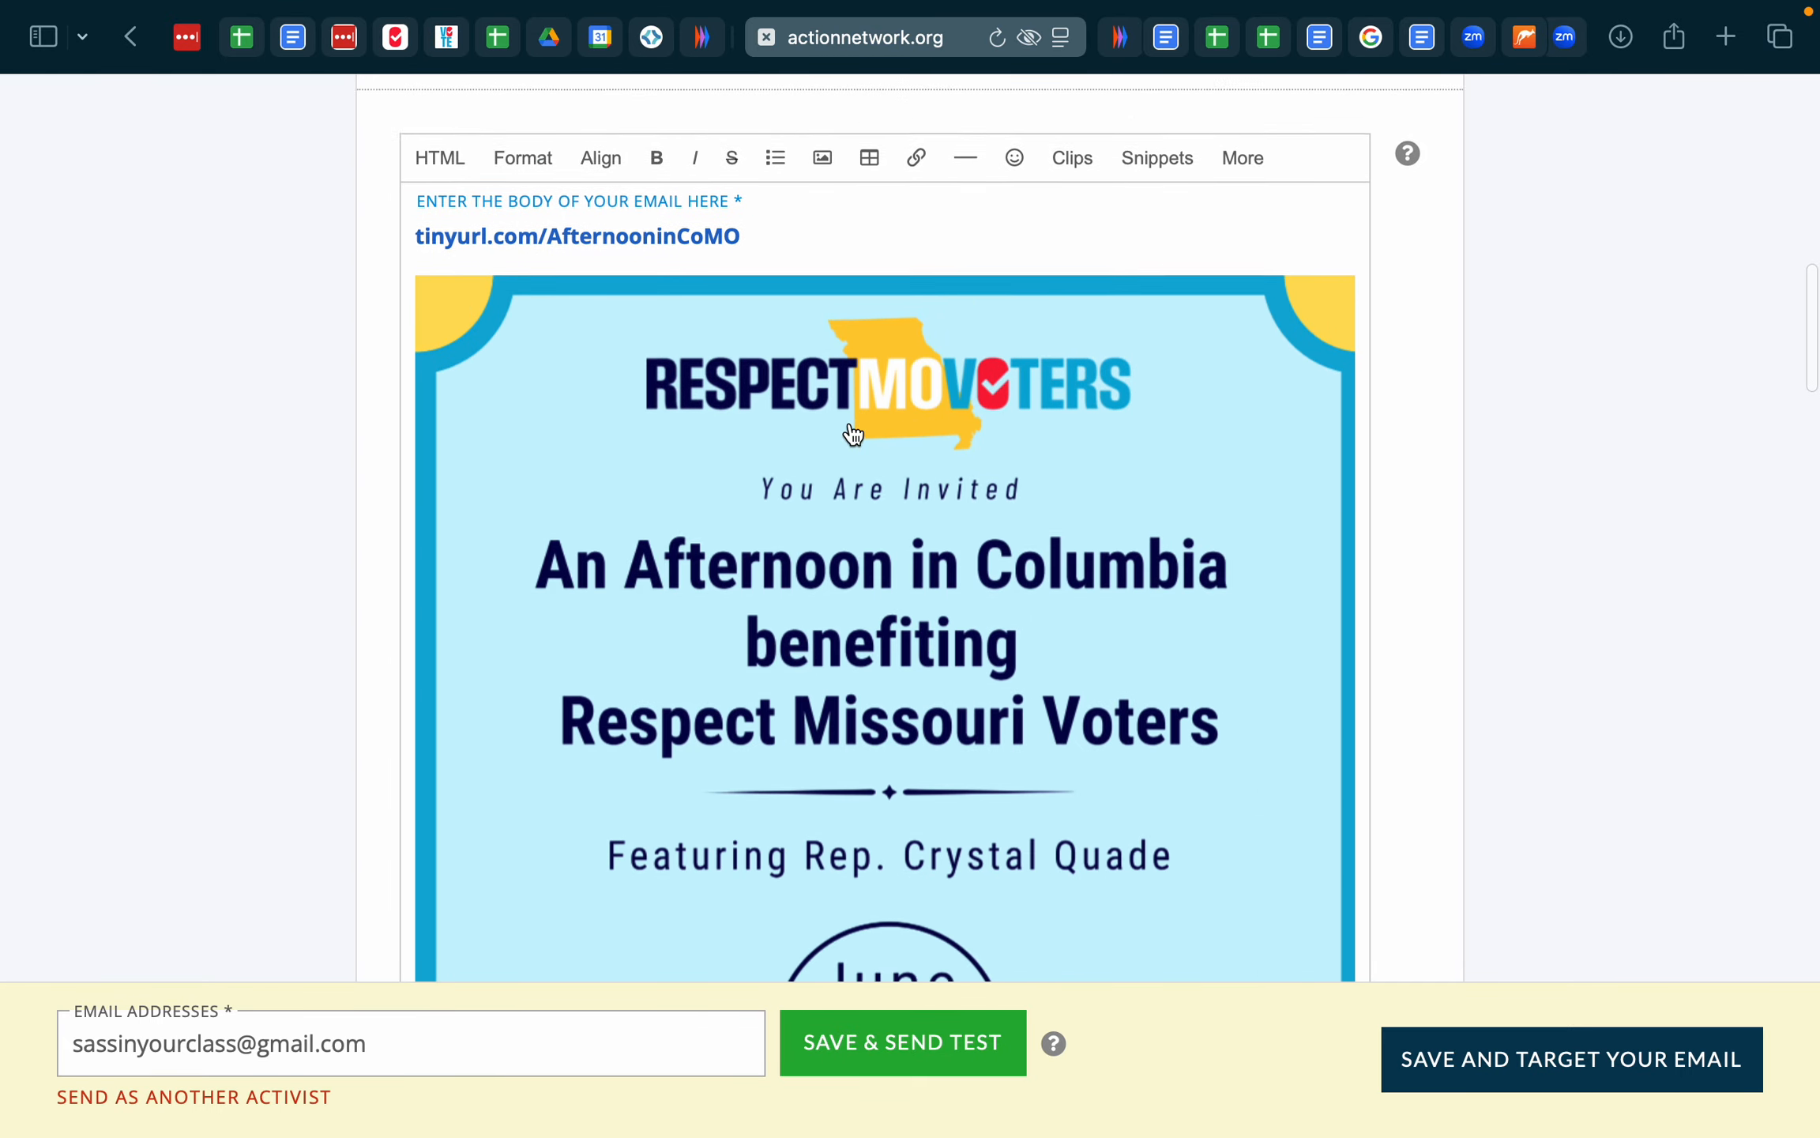
{"action": "scroll", "coordinate": [853, 434], "scroll_direction": "down", "scroll_amount": 10}
{"action": "scroll", "coordinate": [853, 434], "scroll_direction": "down", "scroll_amount": 1}
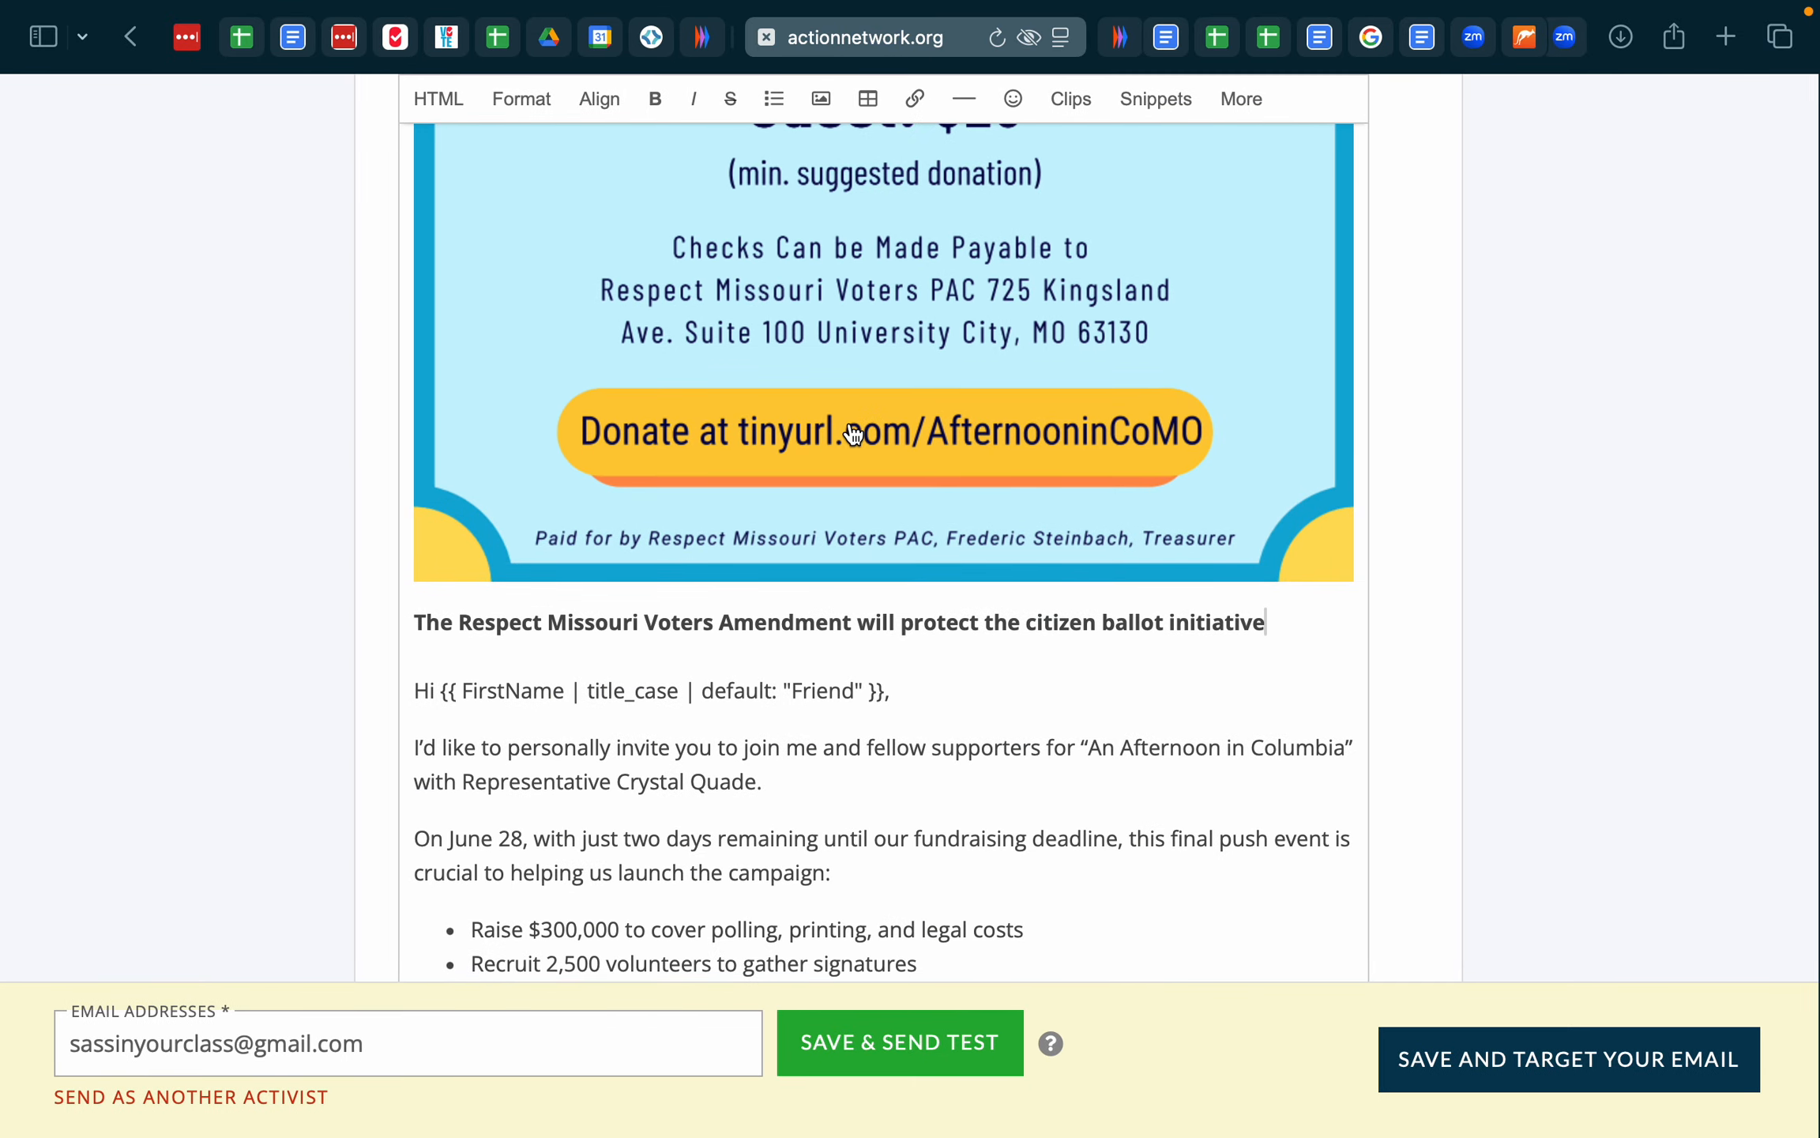
- Show the email body's HTML source and copy the image URL of the first pasted Columbia flyer
{"action": "scroll", "coordinate": [853, 435], "scroll_direction": "up", "scroll_amount": 15}
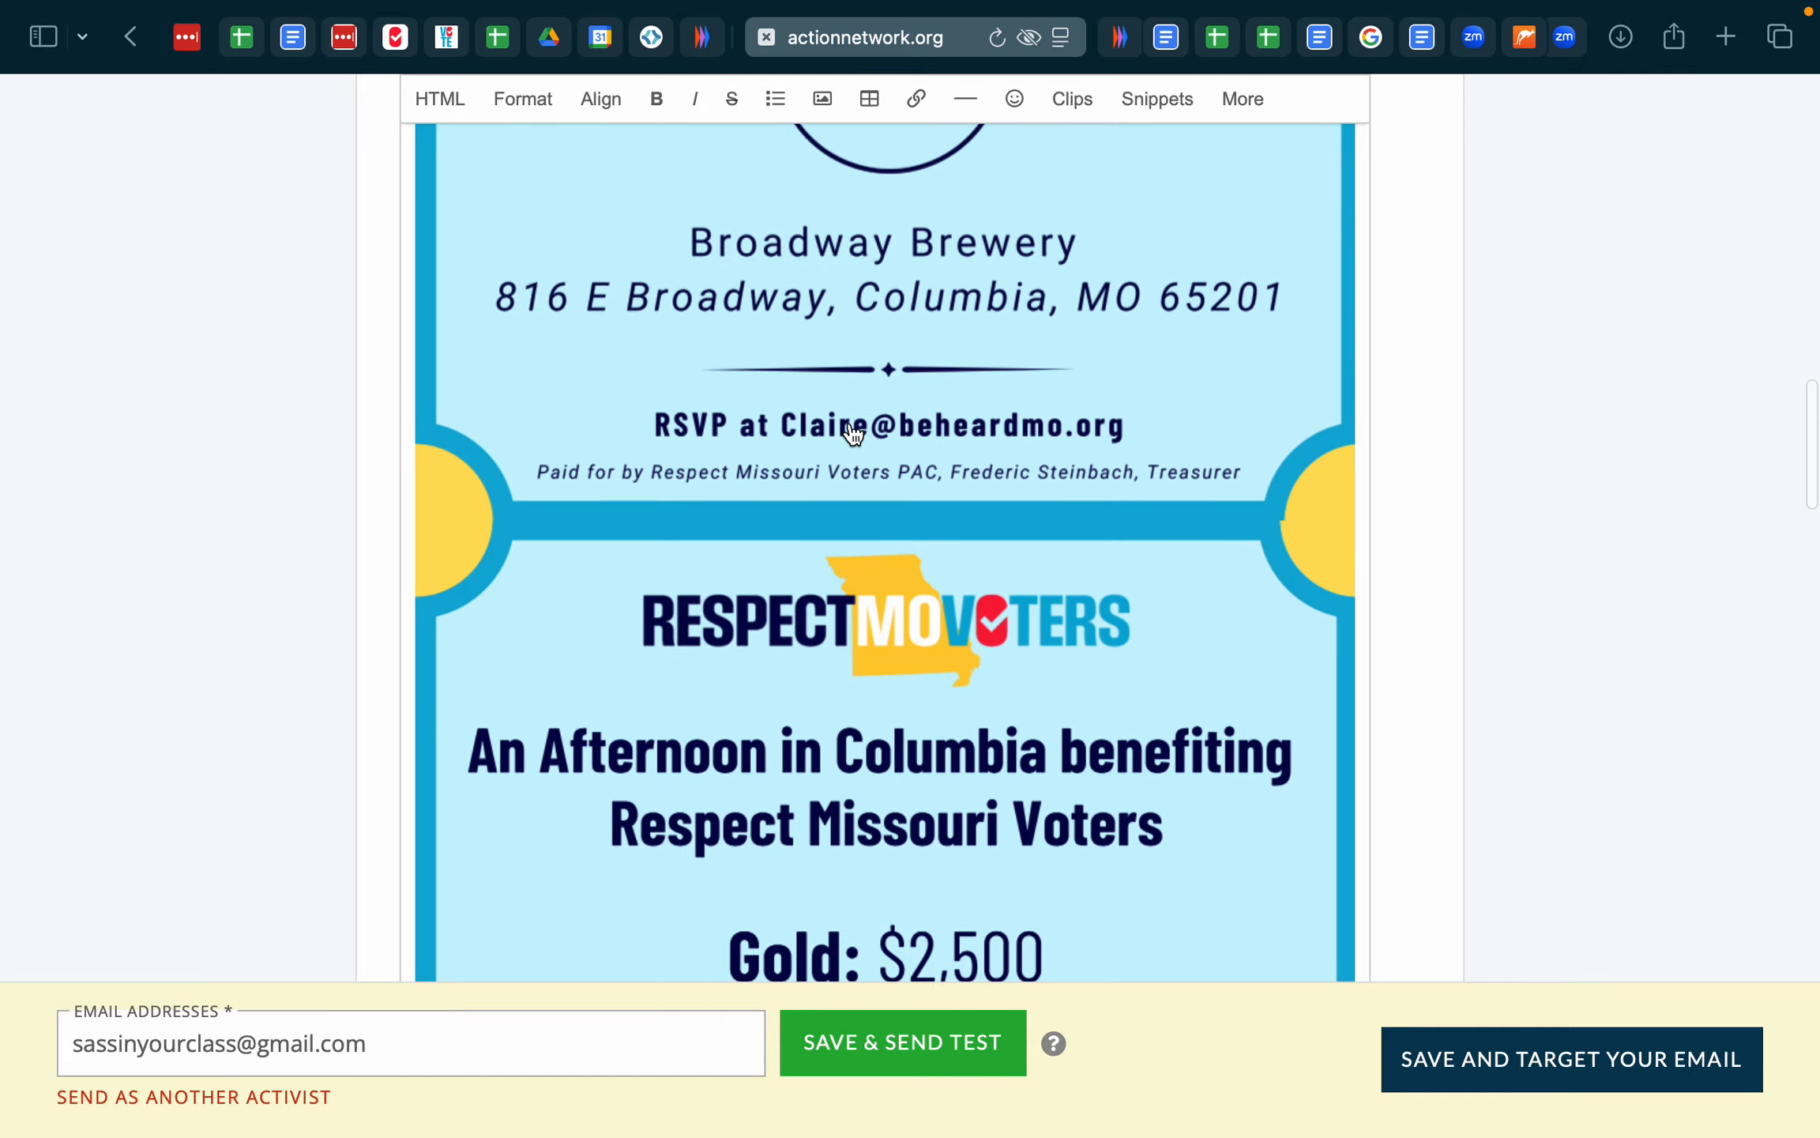
{"action": "scroll", "coordinate": [853, 419], "scroll_direction": "up", "scroll_amount": 10}
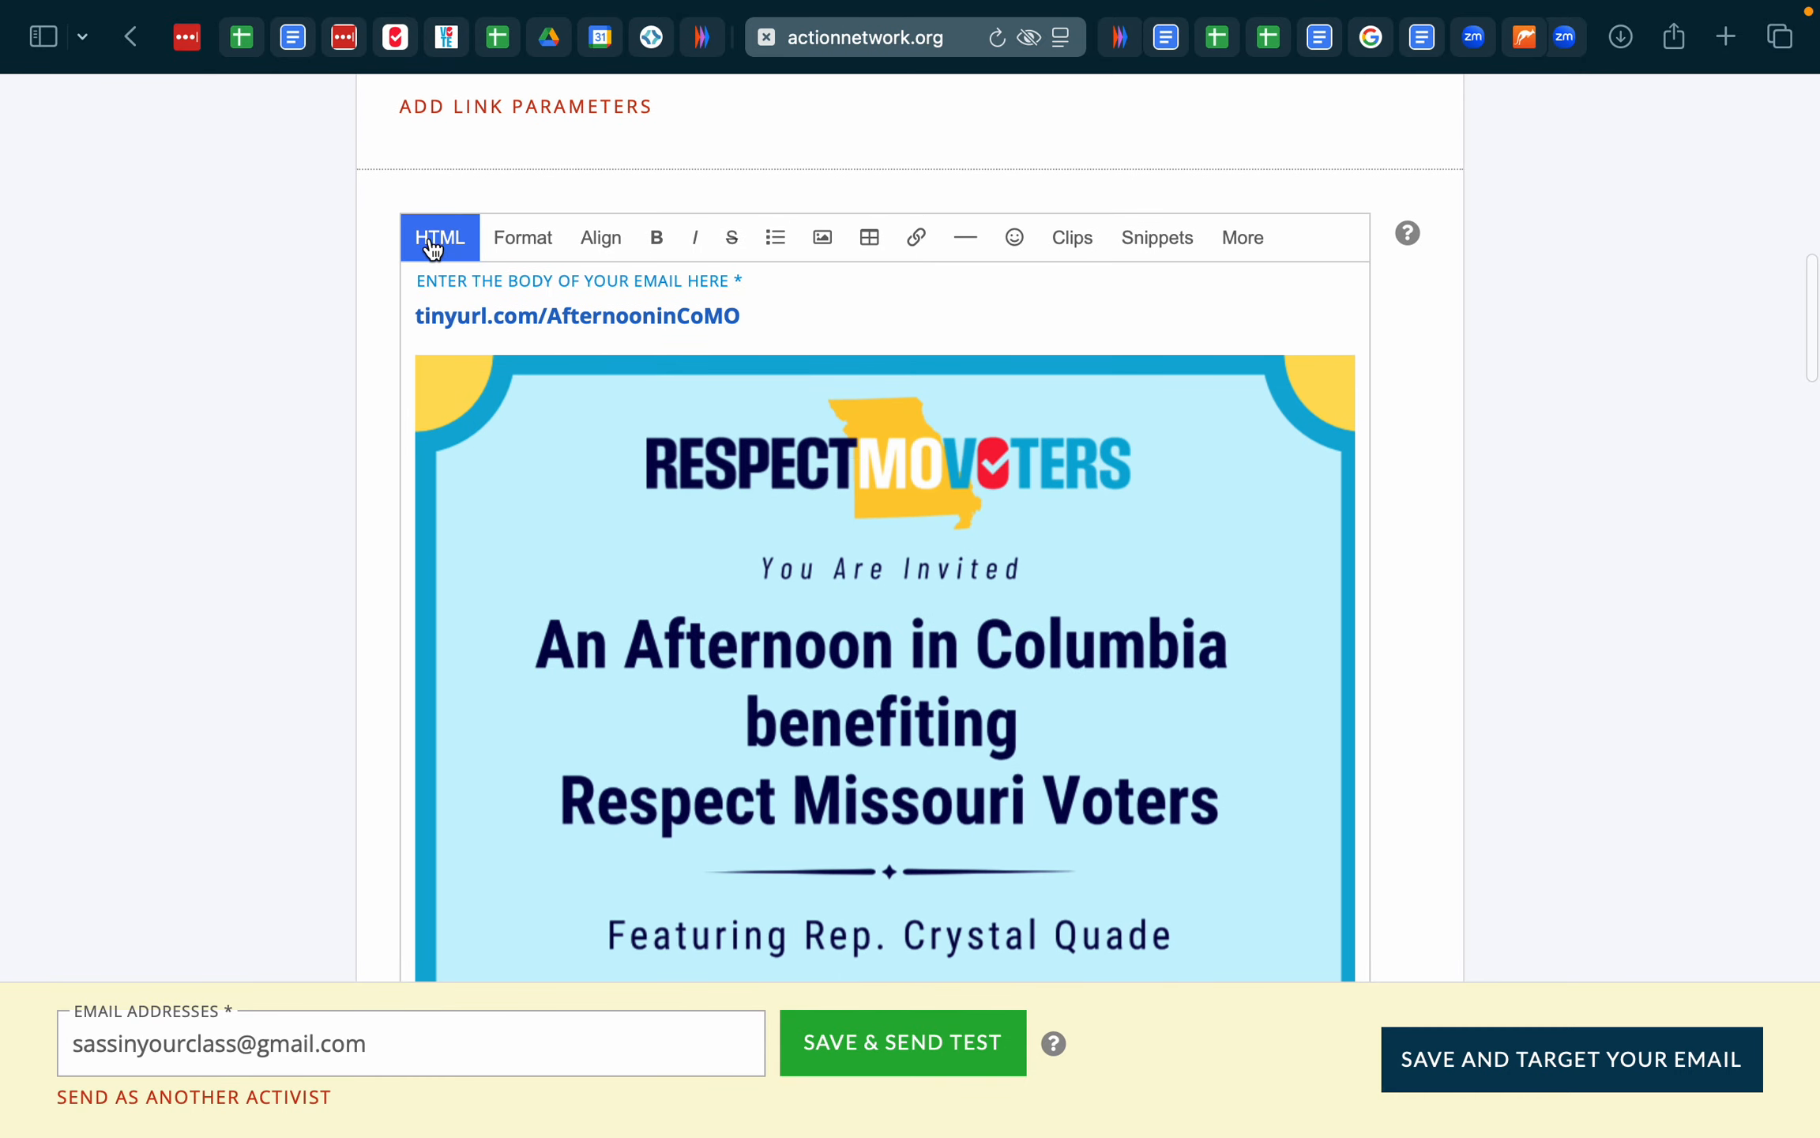
{"action": "left_click", "coordinate": [433, 250]}
{"action": "scroll", "coordinate": [764, 437], "scroll_direction": "down", "scroll_amount": 2}
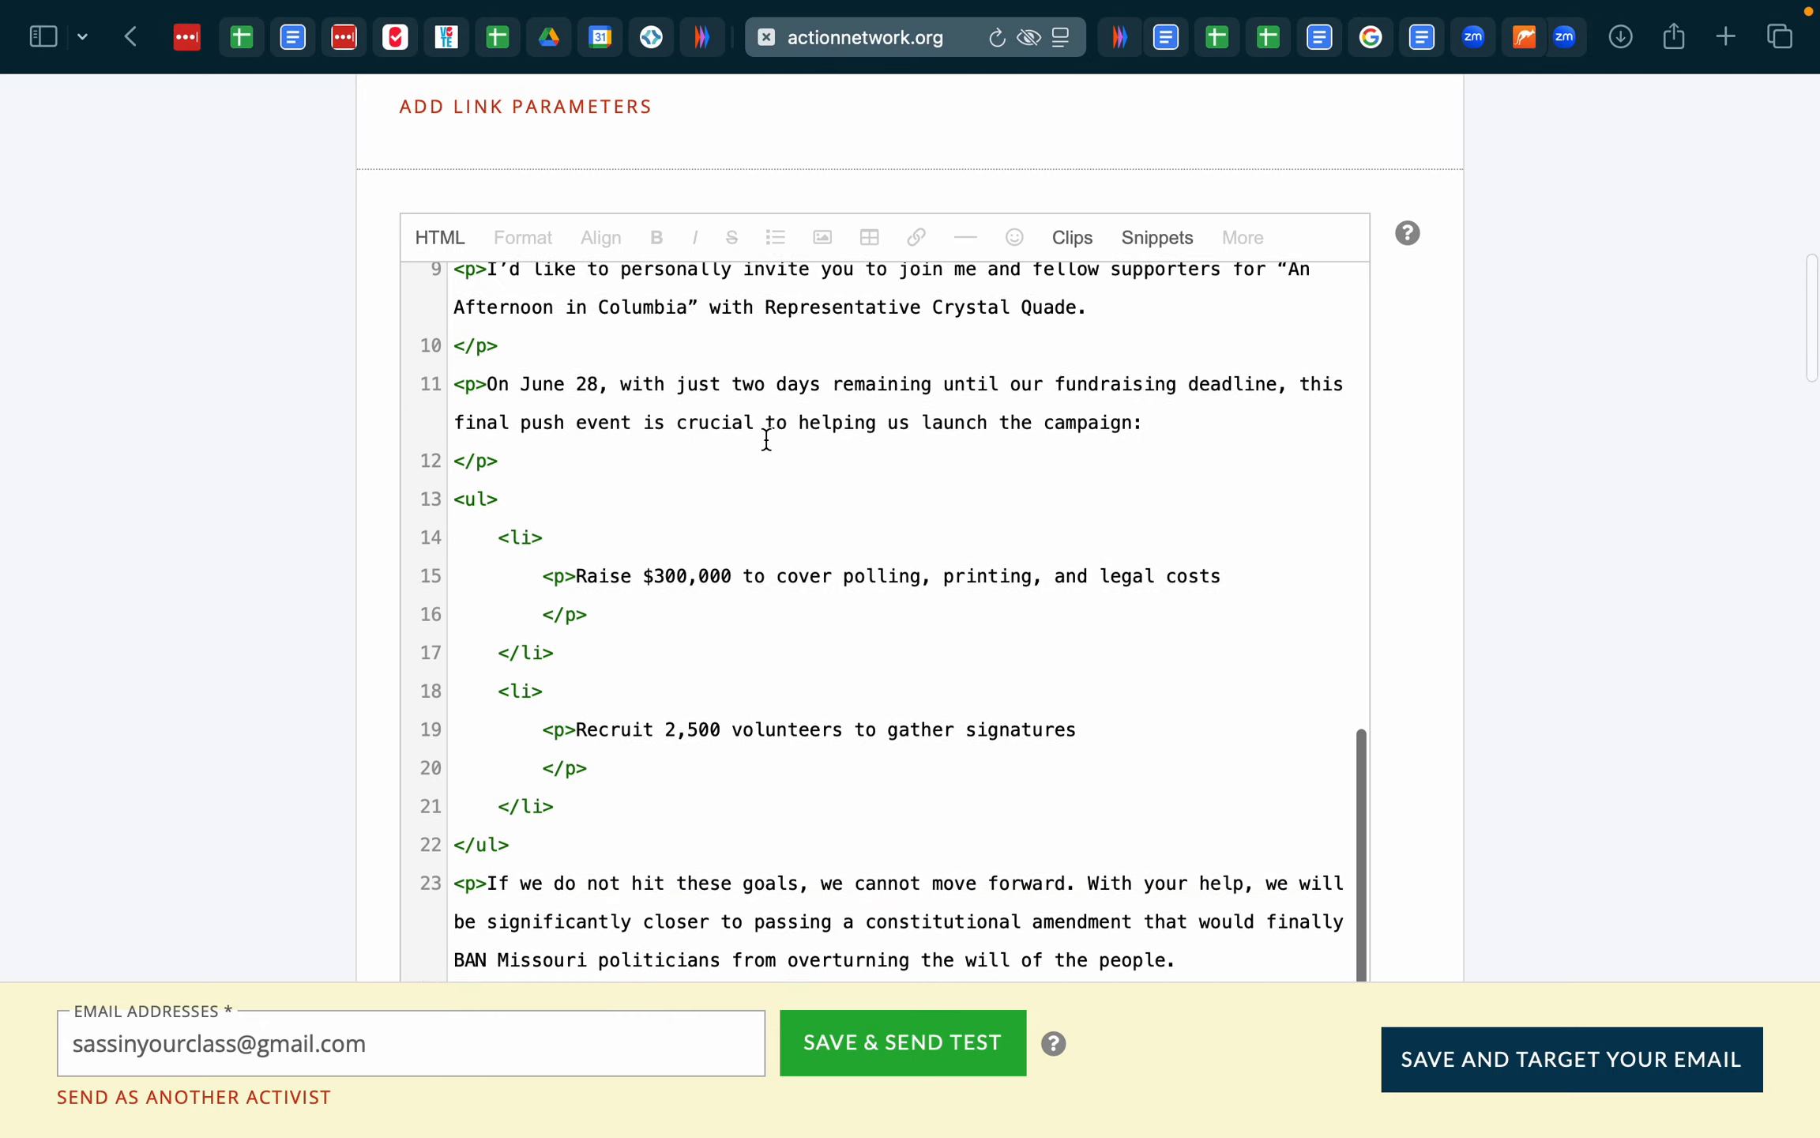
{"action": "scroll", "coordinate": [766, 439], "scroll_direction": "up", "scroll_amount": 8}
{"action": "scroll", "coordinate": [765, 439], "scroll_direction": "down", "scroll_amount": 1}
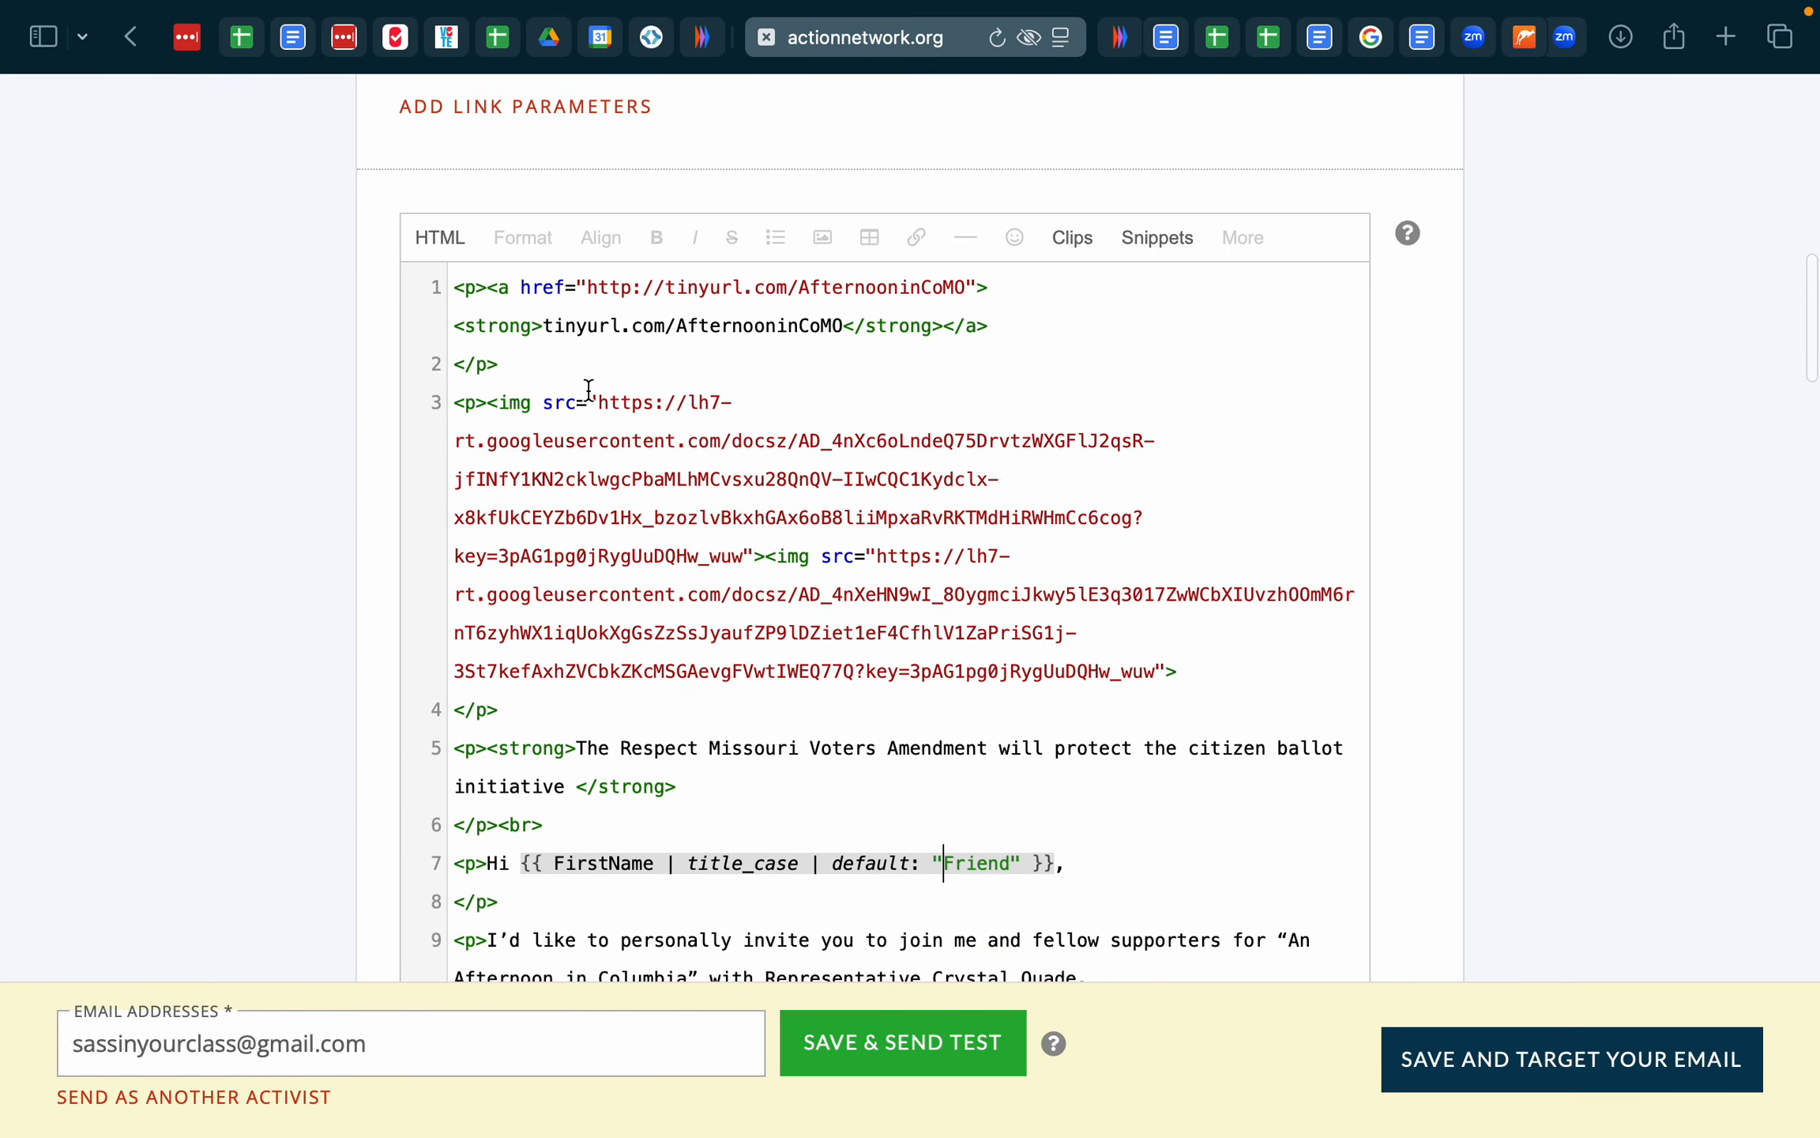
{"action": "left_click_drag", "start_coordinate": [599, 404], "coordinate": [743, 551]}
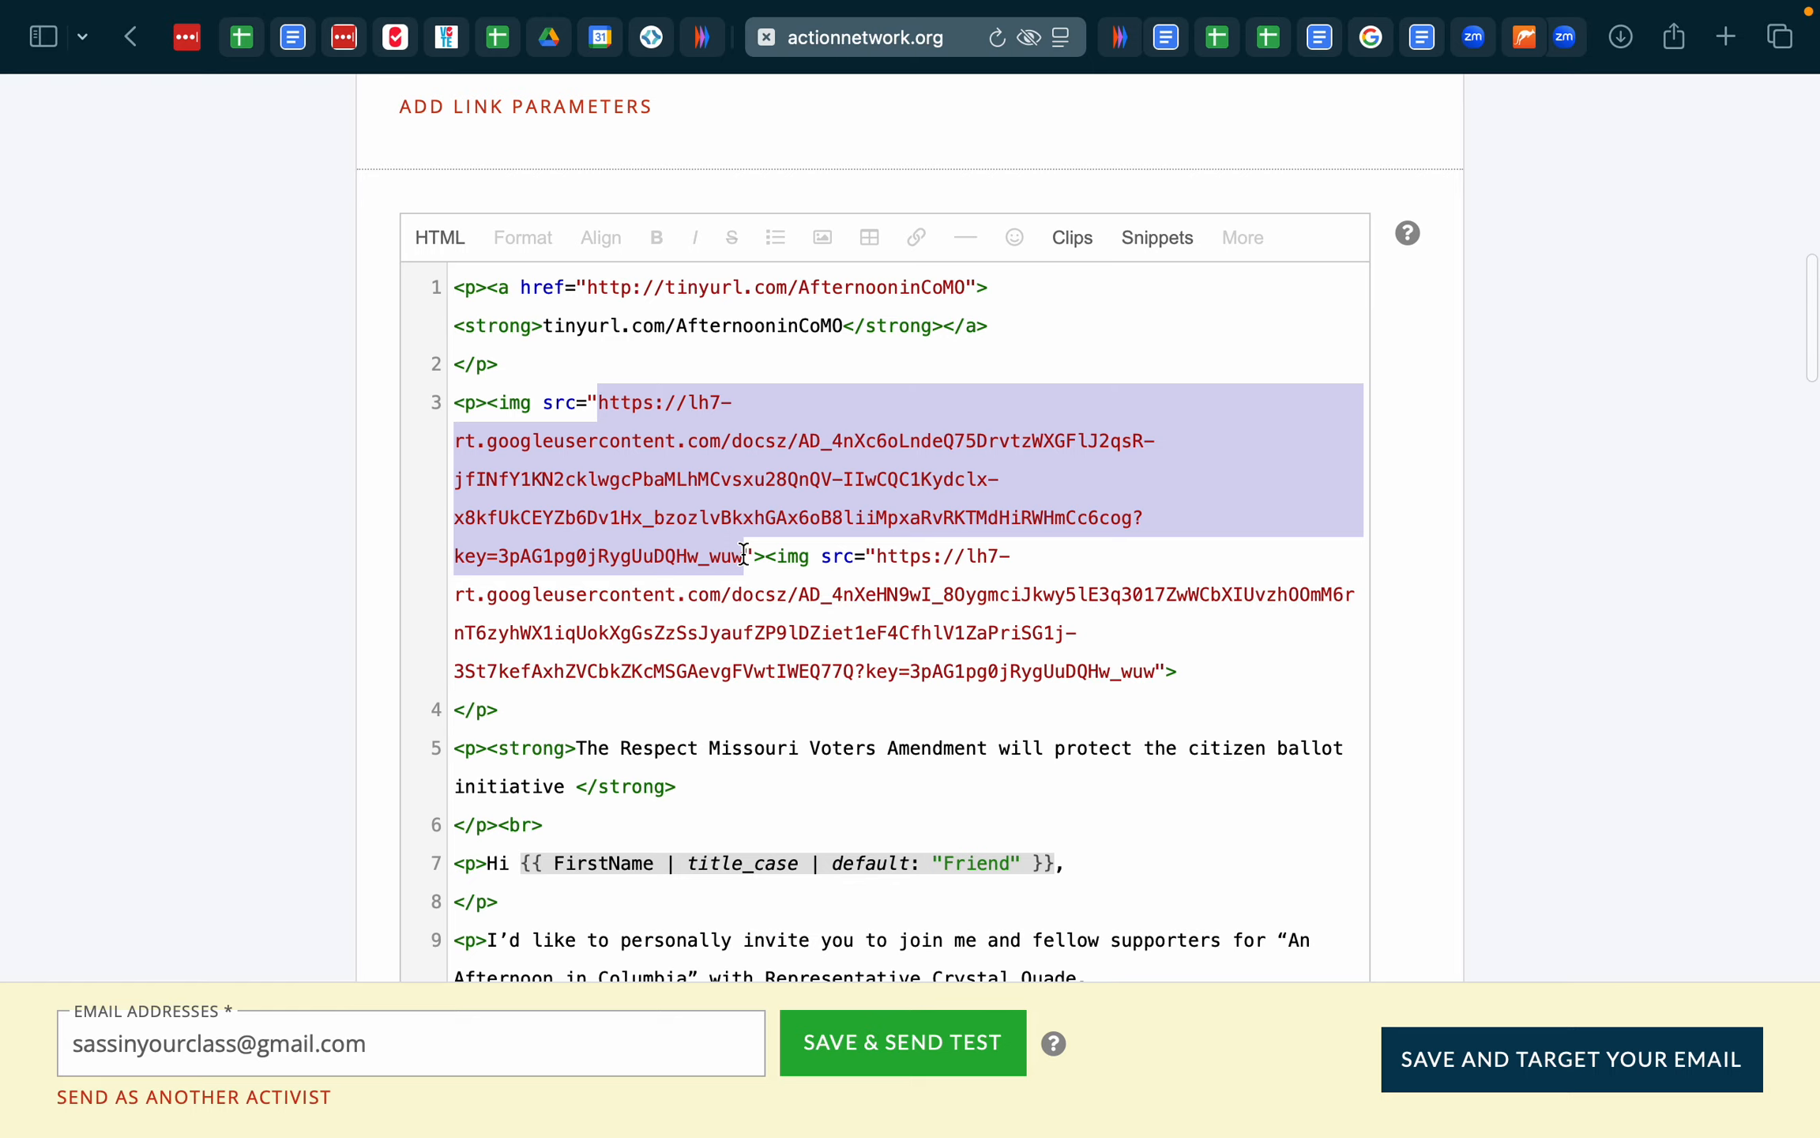
- Replace the image URL of the first flyer in the HTML image section with the copied Columbia flyer URL
{"action": "scroll", "coordinate": [742, 553], "scroll_direction": "down", "scroll_amount": 20}
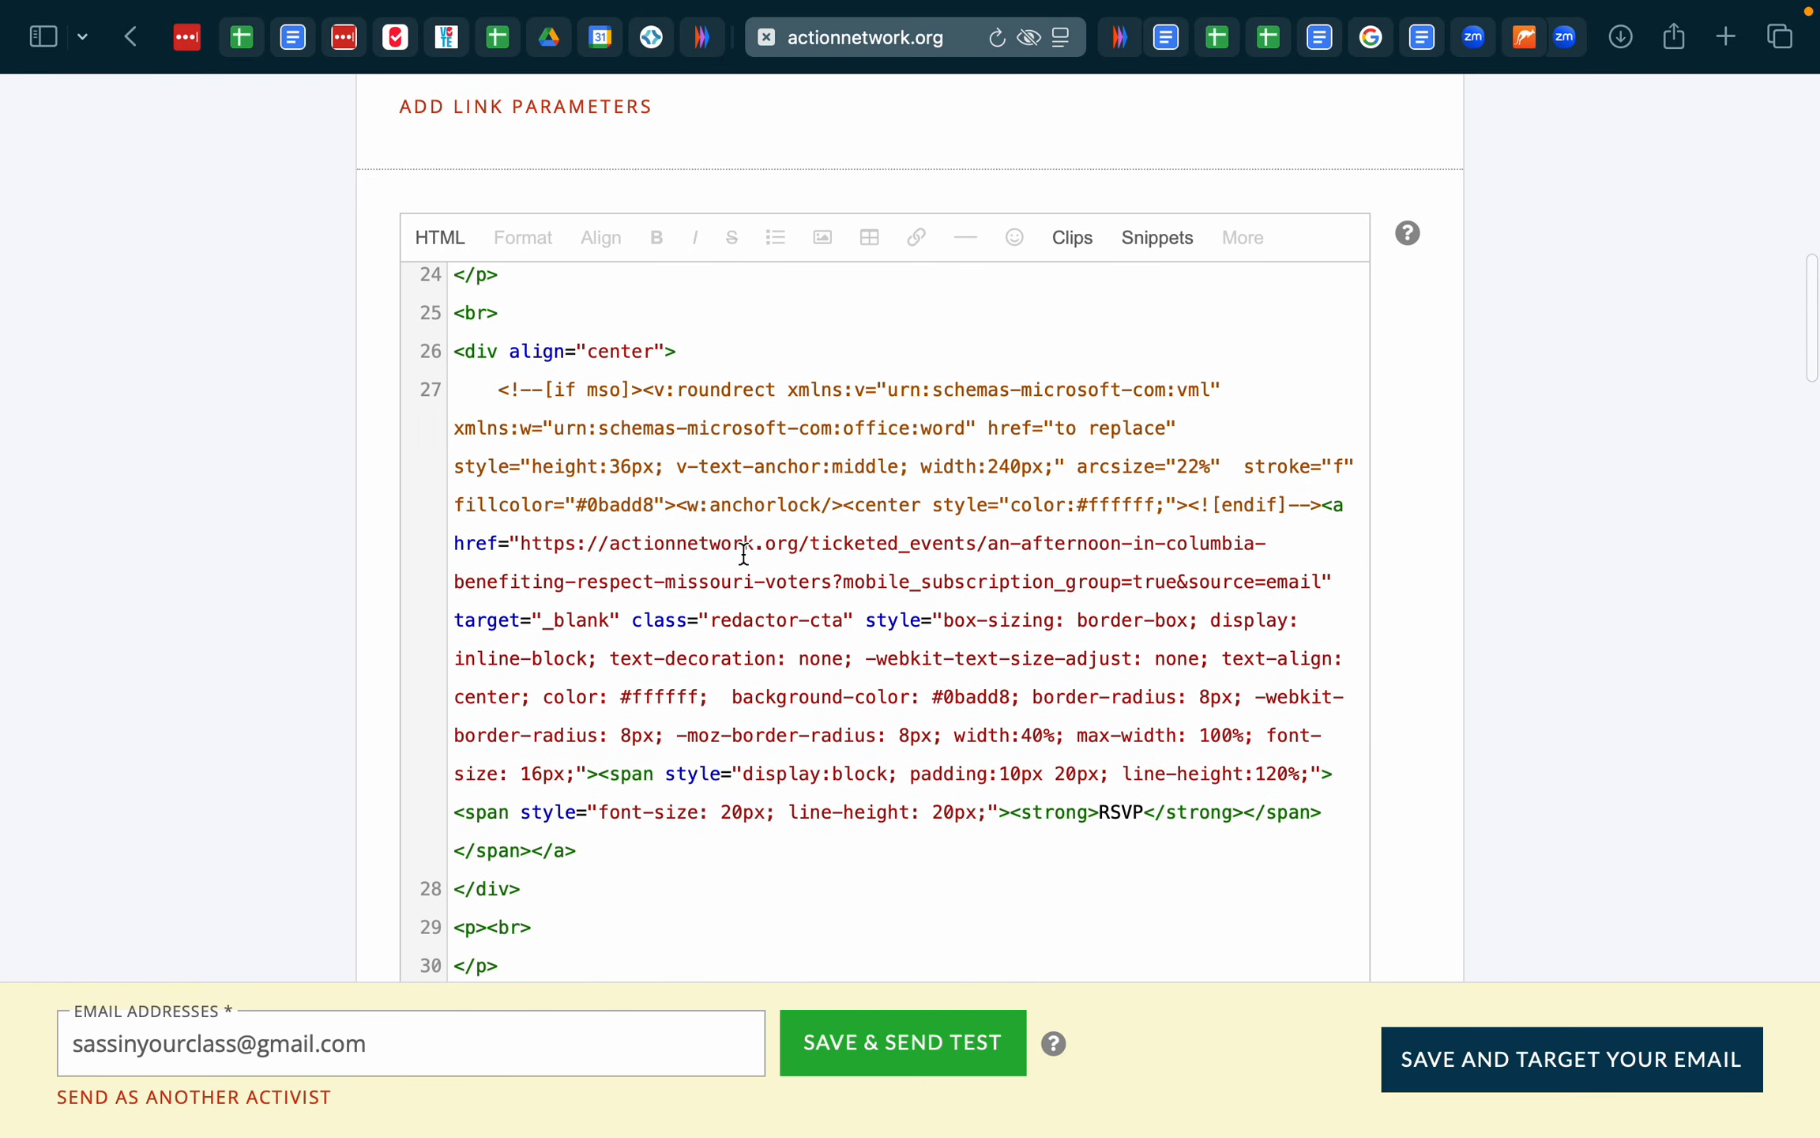
{"action": "scroll", "coordinate": [742, 553], "scroll_direction": "down", "scroll_amount": 15}
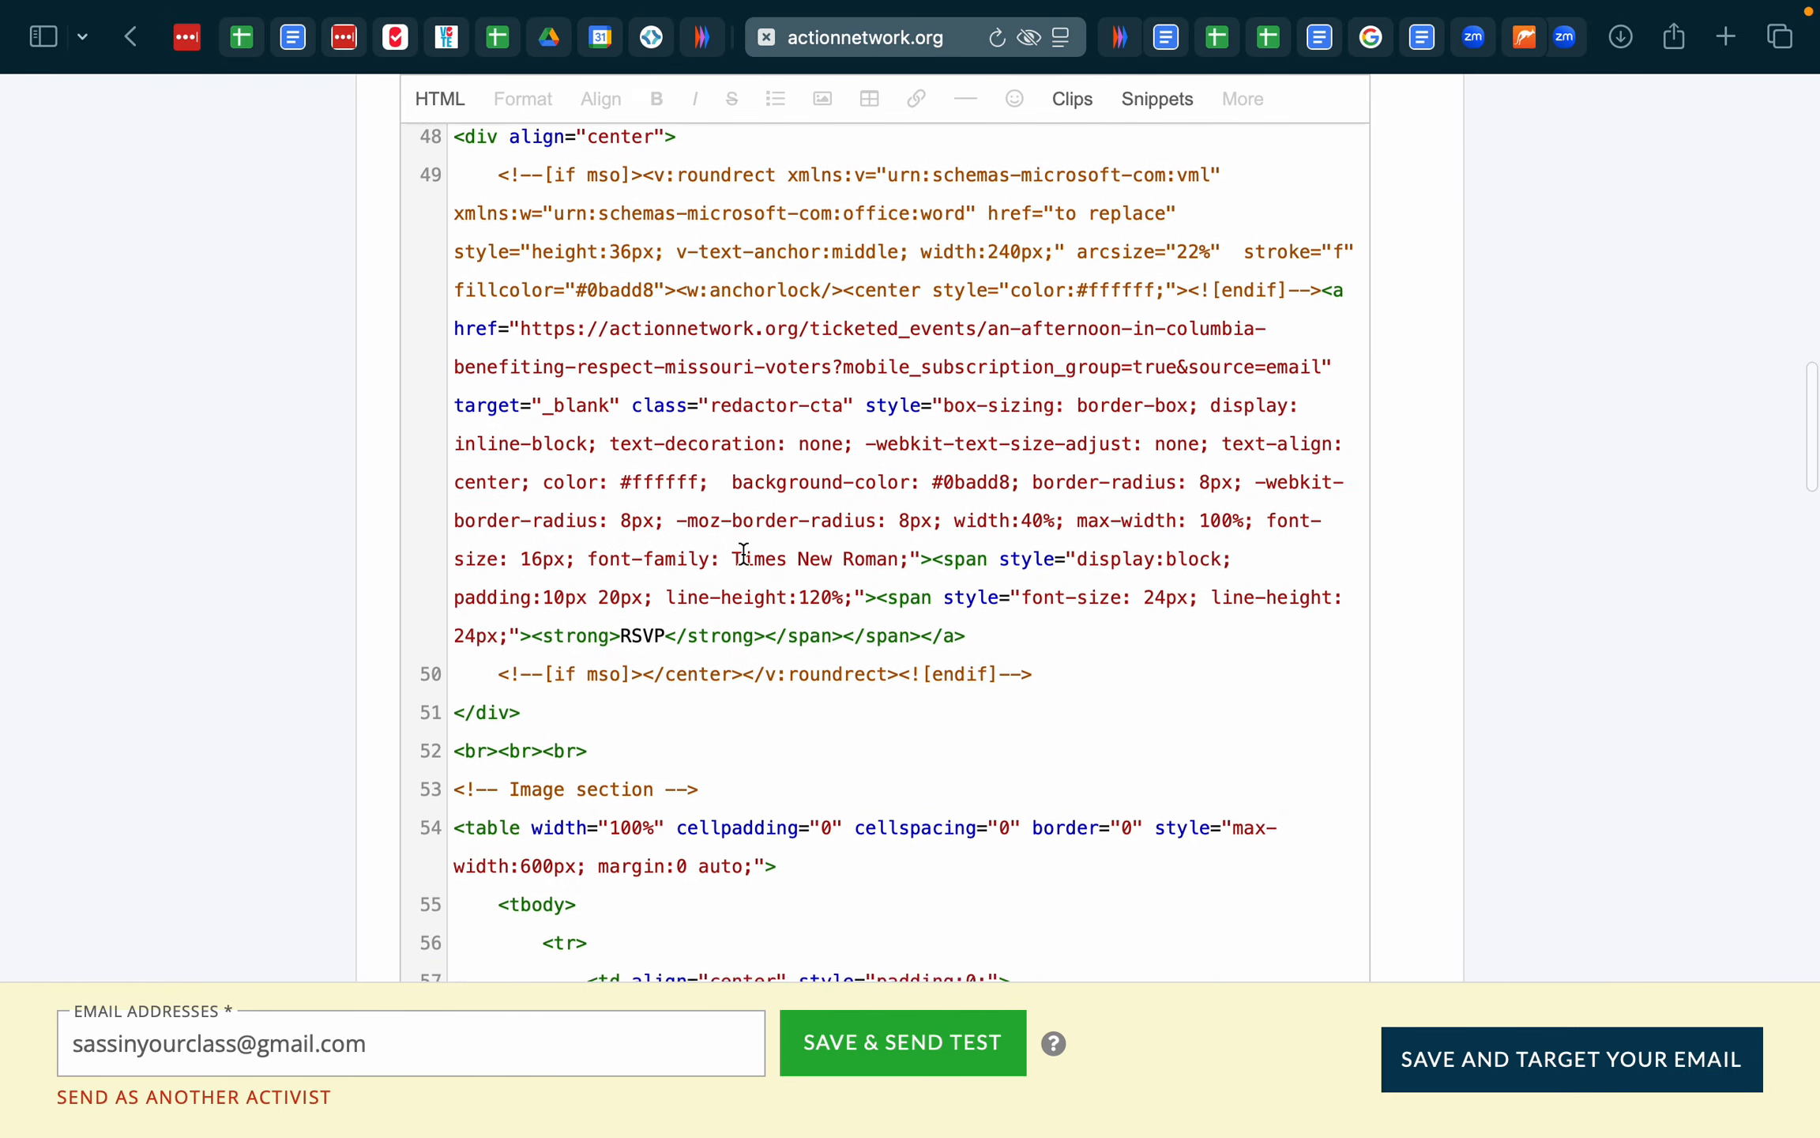
{"action": "scroll", "coordinate": [743, 553], "scroll_direction": "down", "scroll_amount": 1}
{"action": "scroll", "coordinate": [869, 400], "scroll_direction": "up", "scroll_amount": 3}
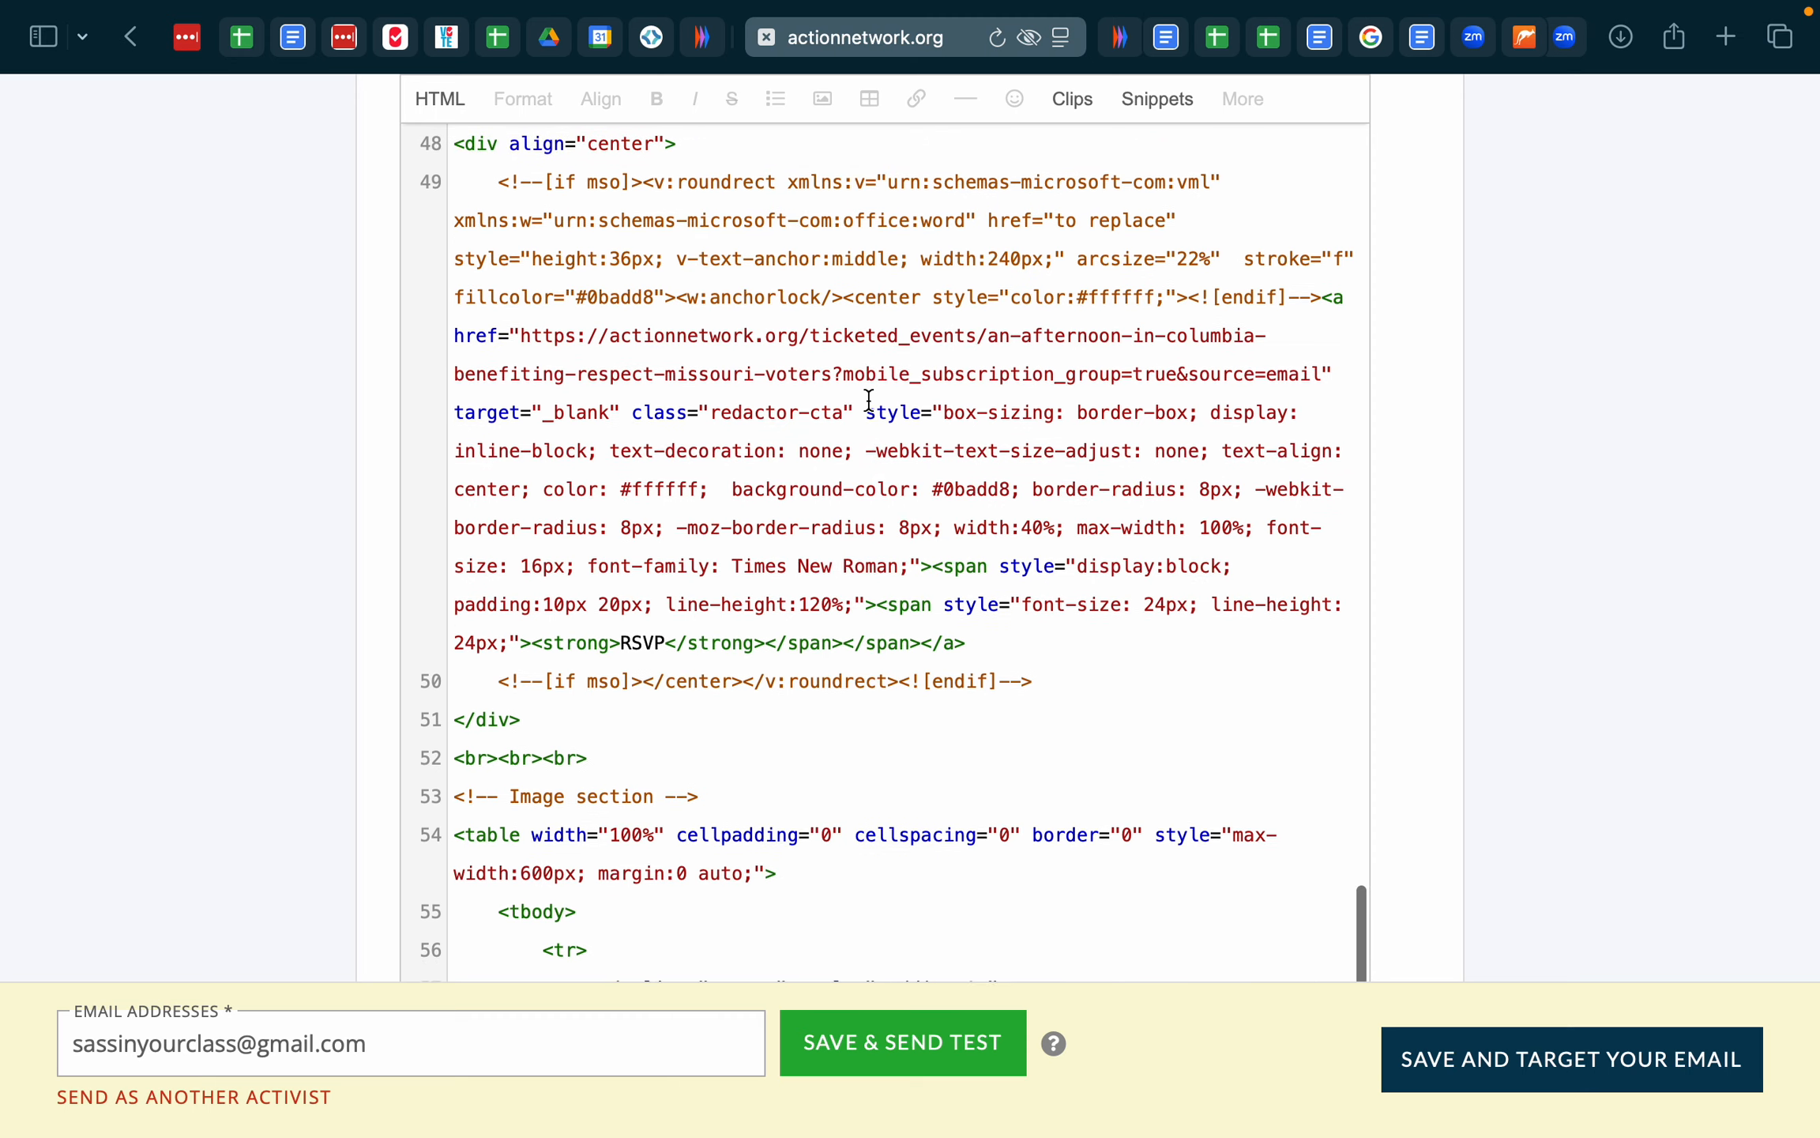
{"action": "scroll", "coordinate": [869, 400], "scroll_direction": "down", "scroll_amount": 3}
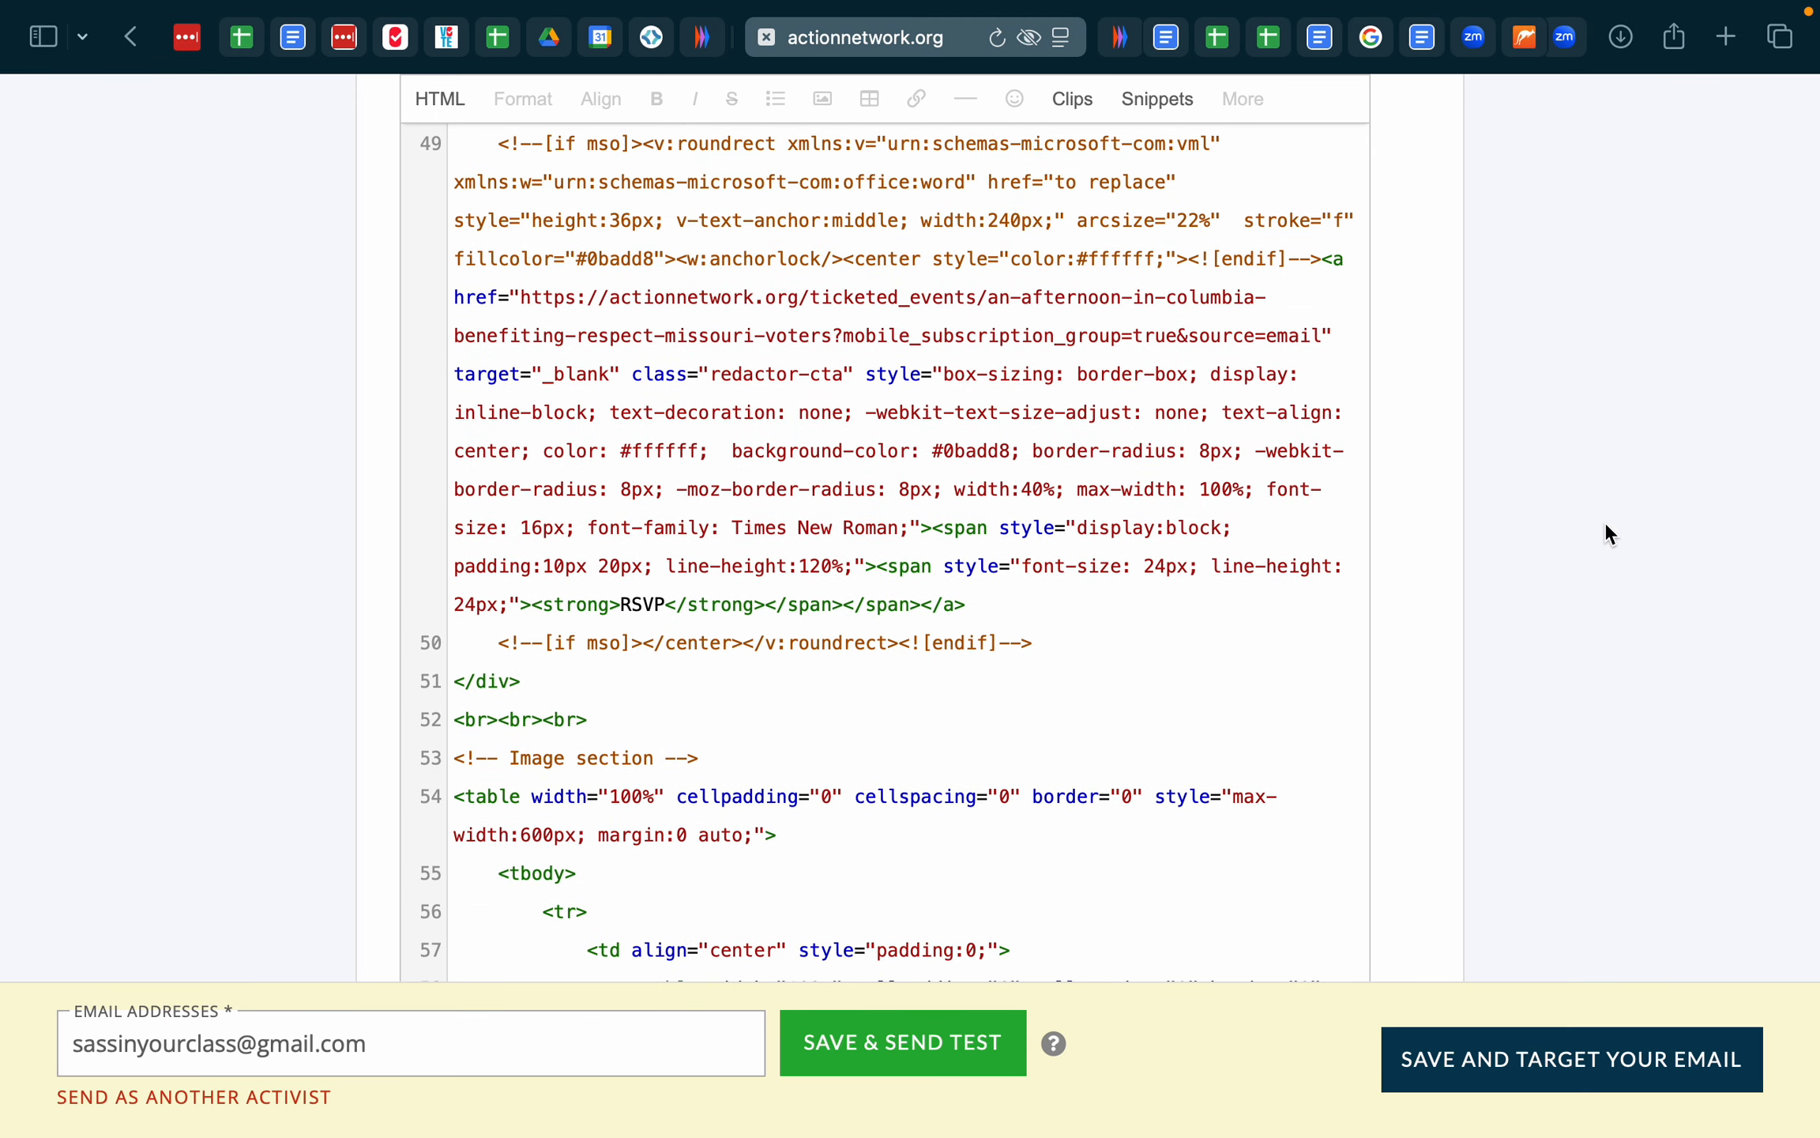
{"action": "scroll", "coordinate": [1606, 525], "scroll_direction": "down", "scroll_amount": 15}
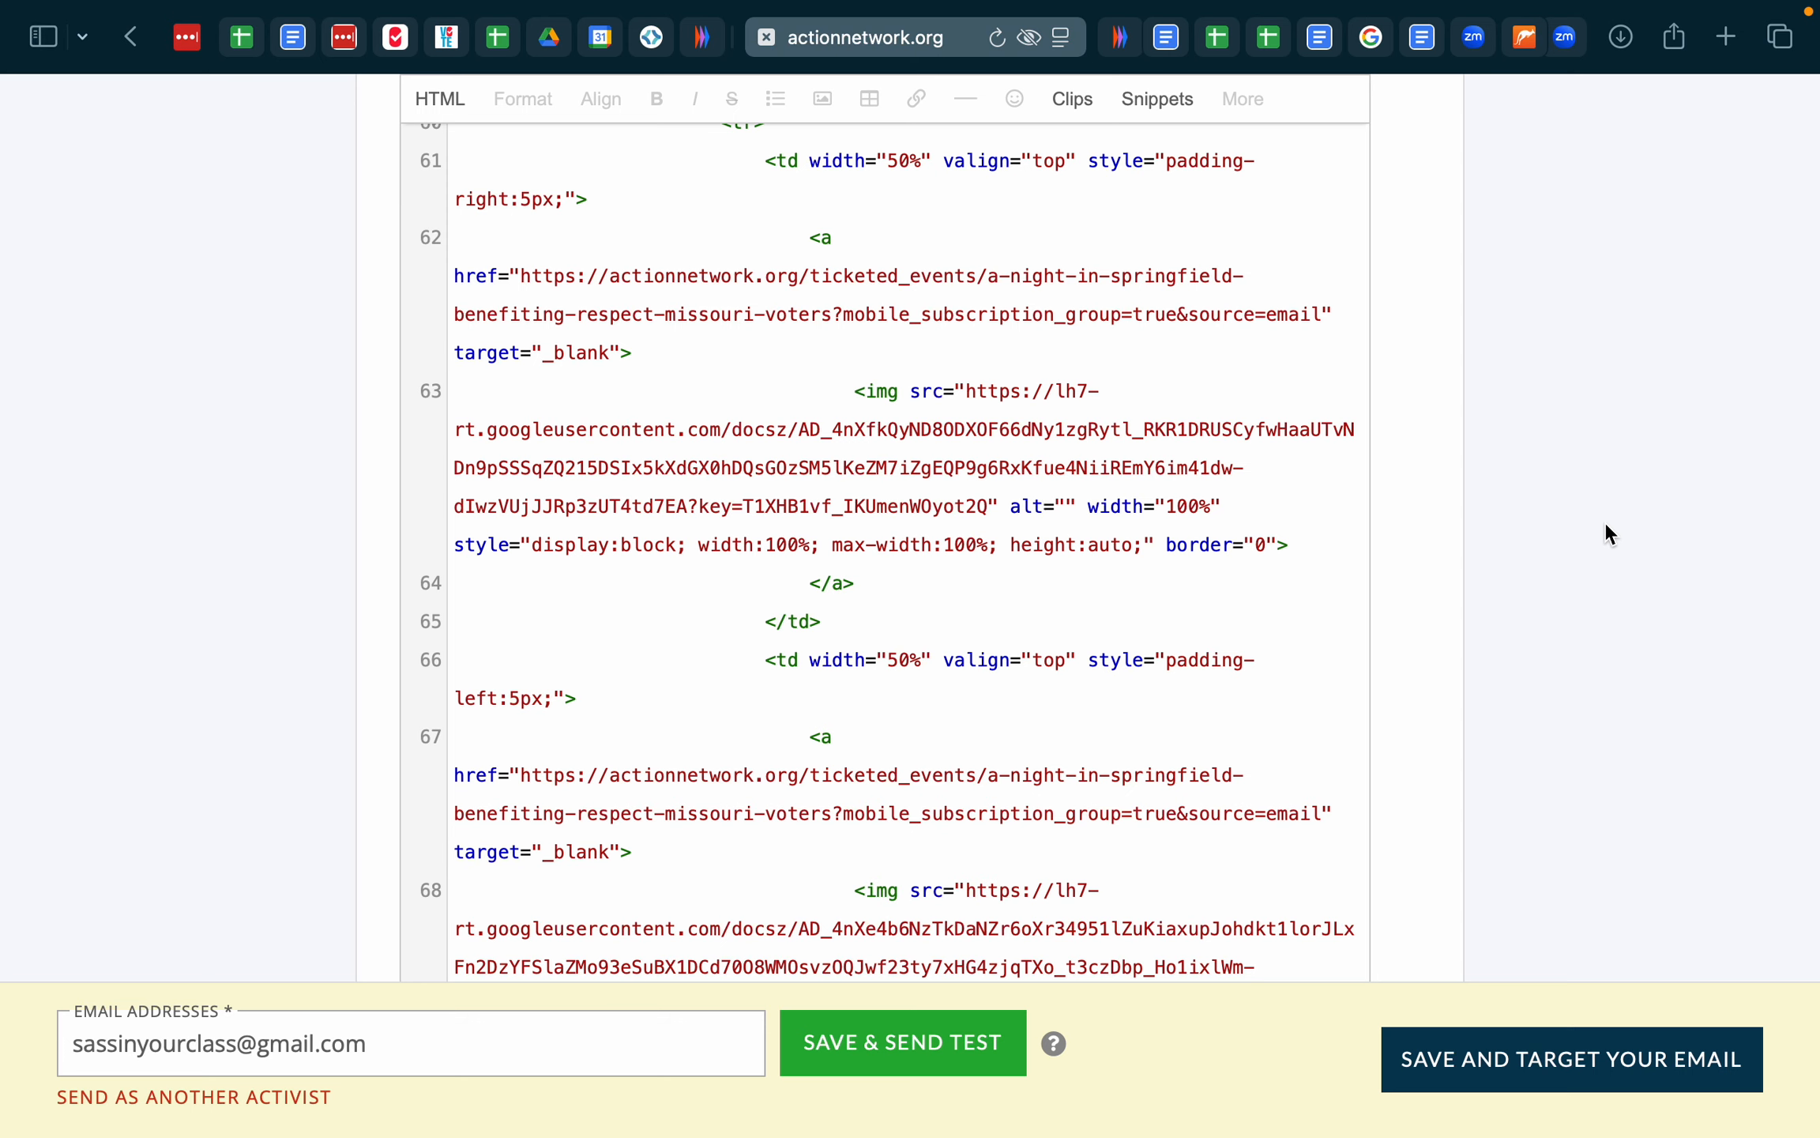
{"action": "scroll", "coordinate": [1603, 523], "scroll_direction": "down", "scroll_amount": 5}
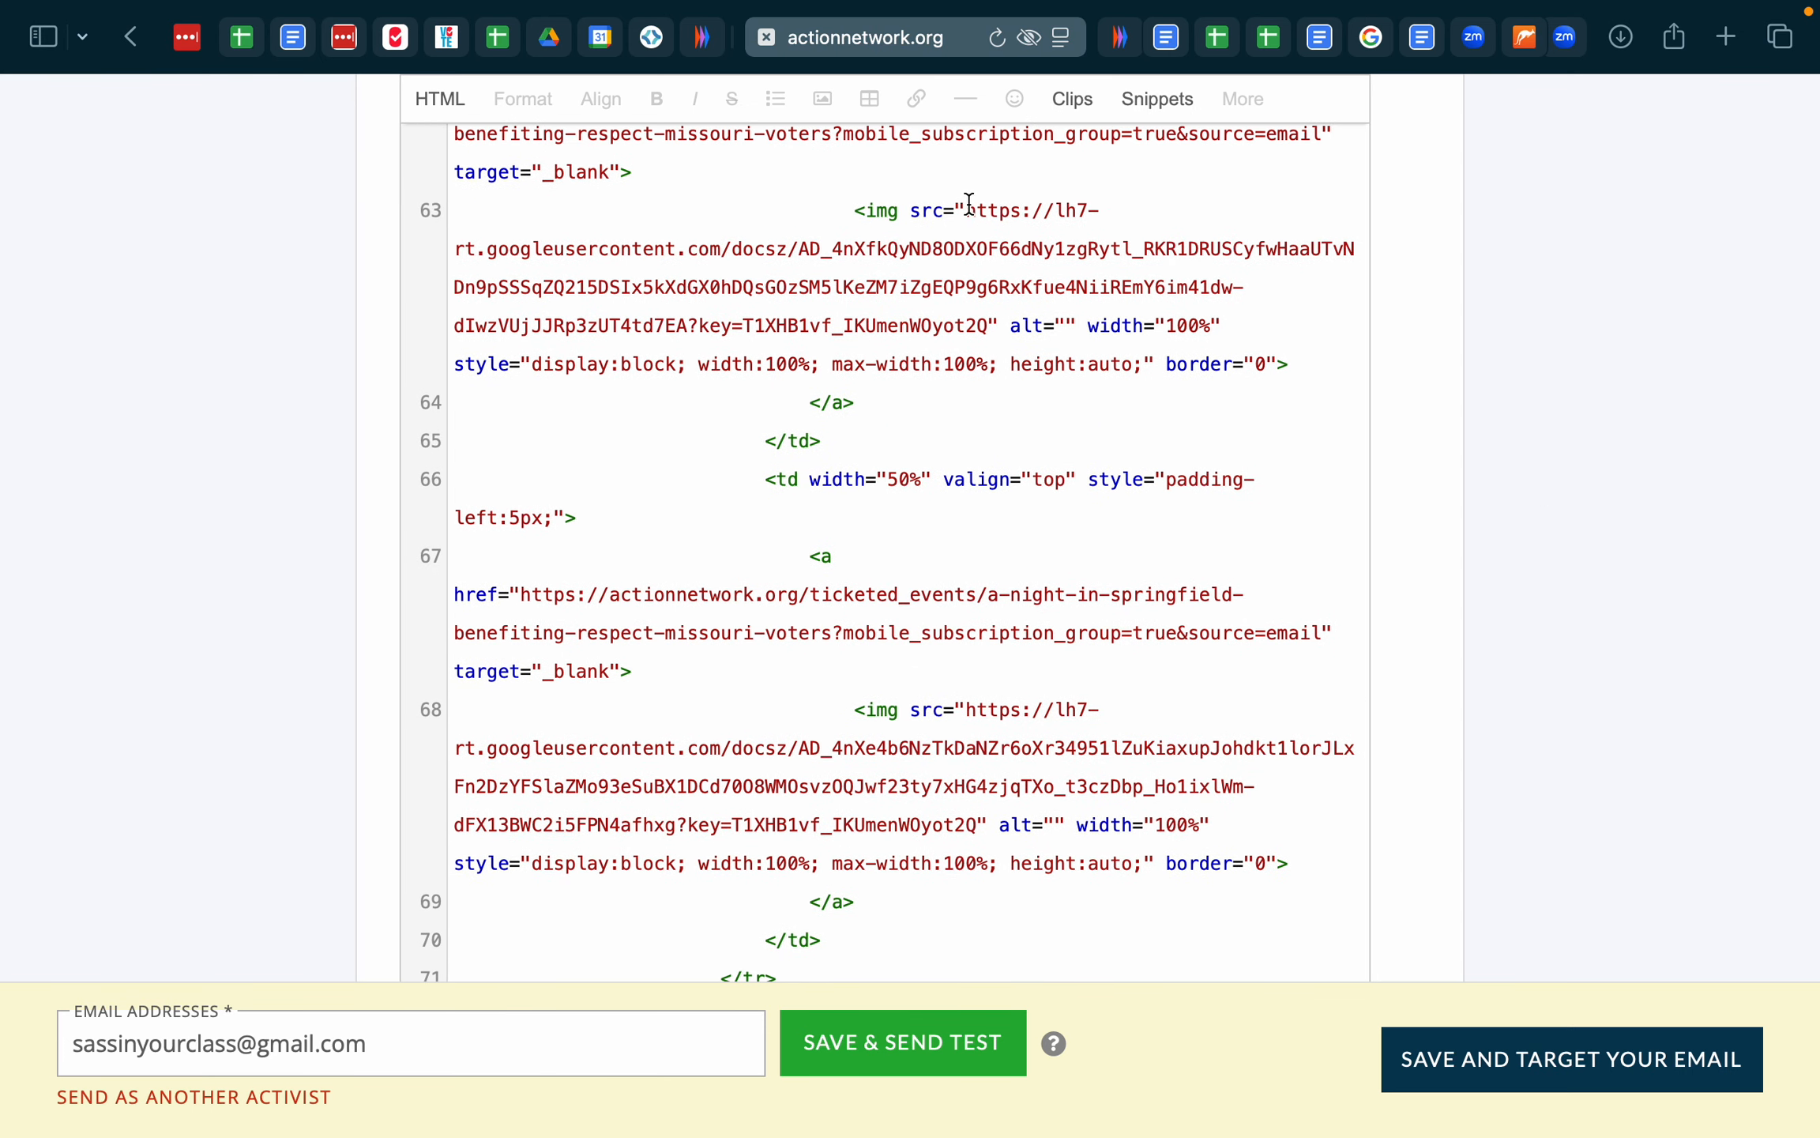
{"action": "mouse_move", "coordinate": [968, 206]}
{"action": "left_mouse_down"}
{"action": "mouse_move", "coordinate": [947, 256]}
{"action": "mouse_move", "coordinate": [865, 308]}
{"action": "mouse_move", "coordinate": [825, 285]}
{"action": "mouse_move", "coordinate": [999, 213]}
{"action": "left_mouse_up"}
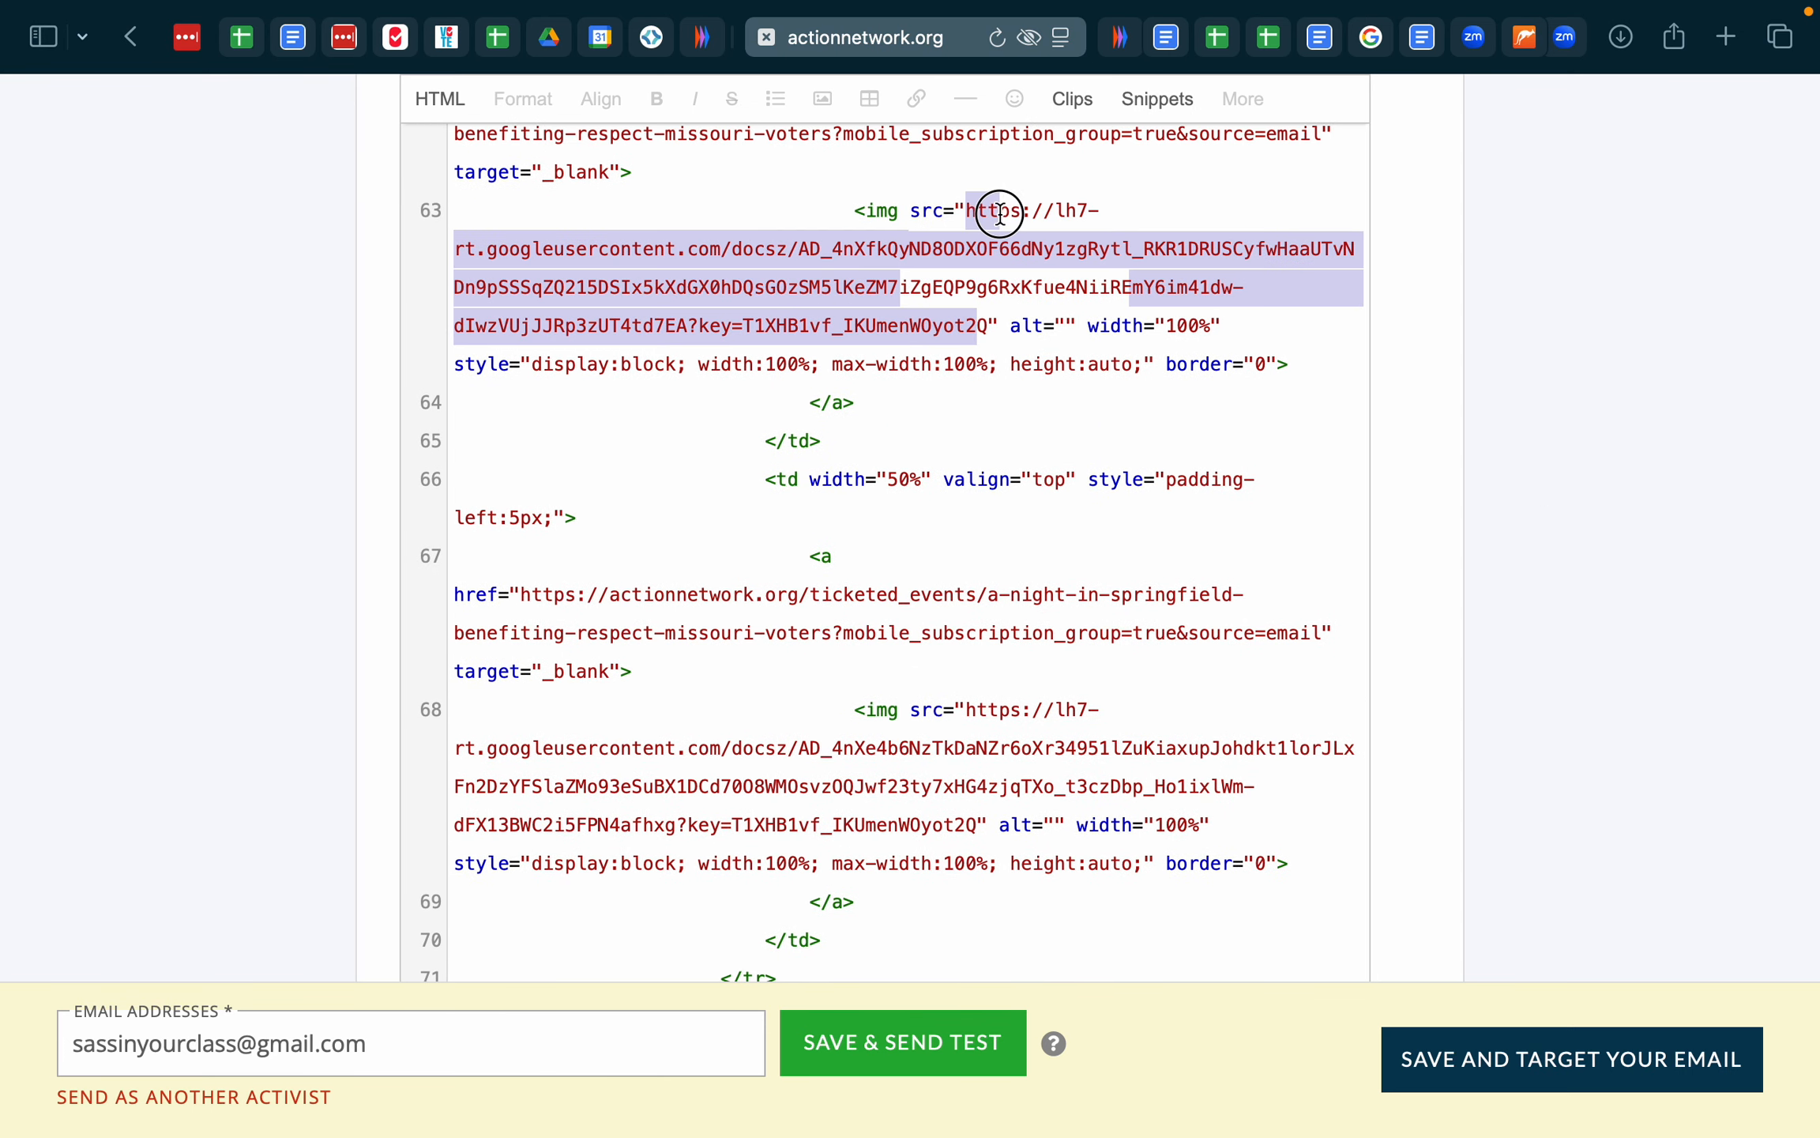
{"action": "left_click", "coordinate": [1000, 213]}
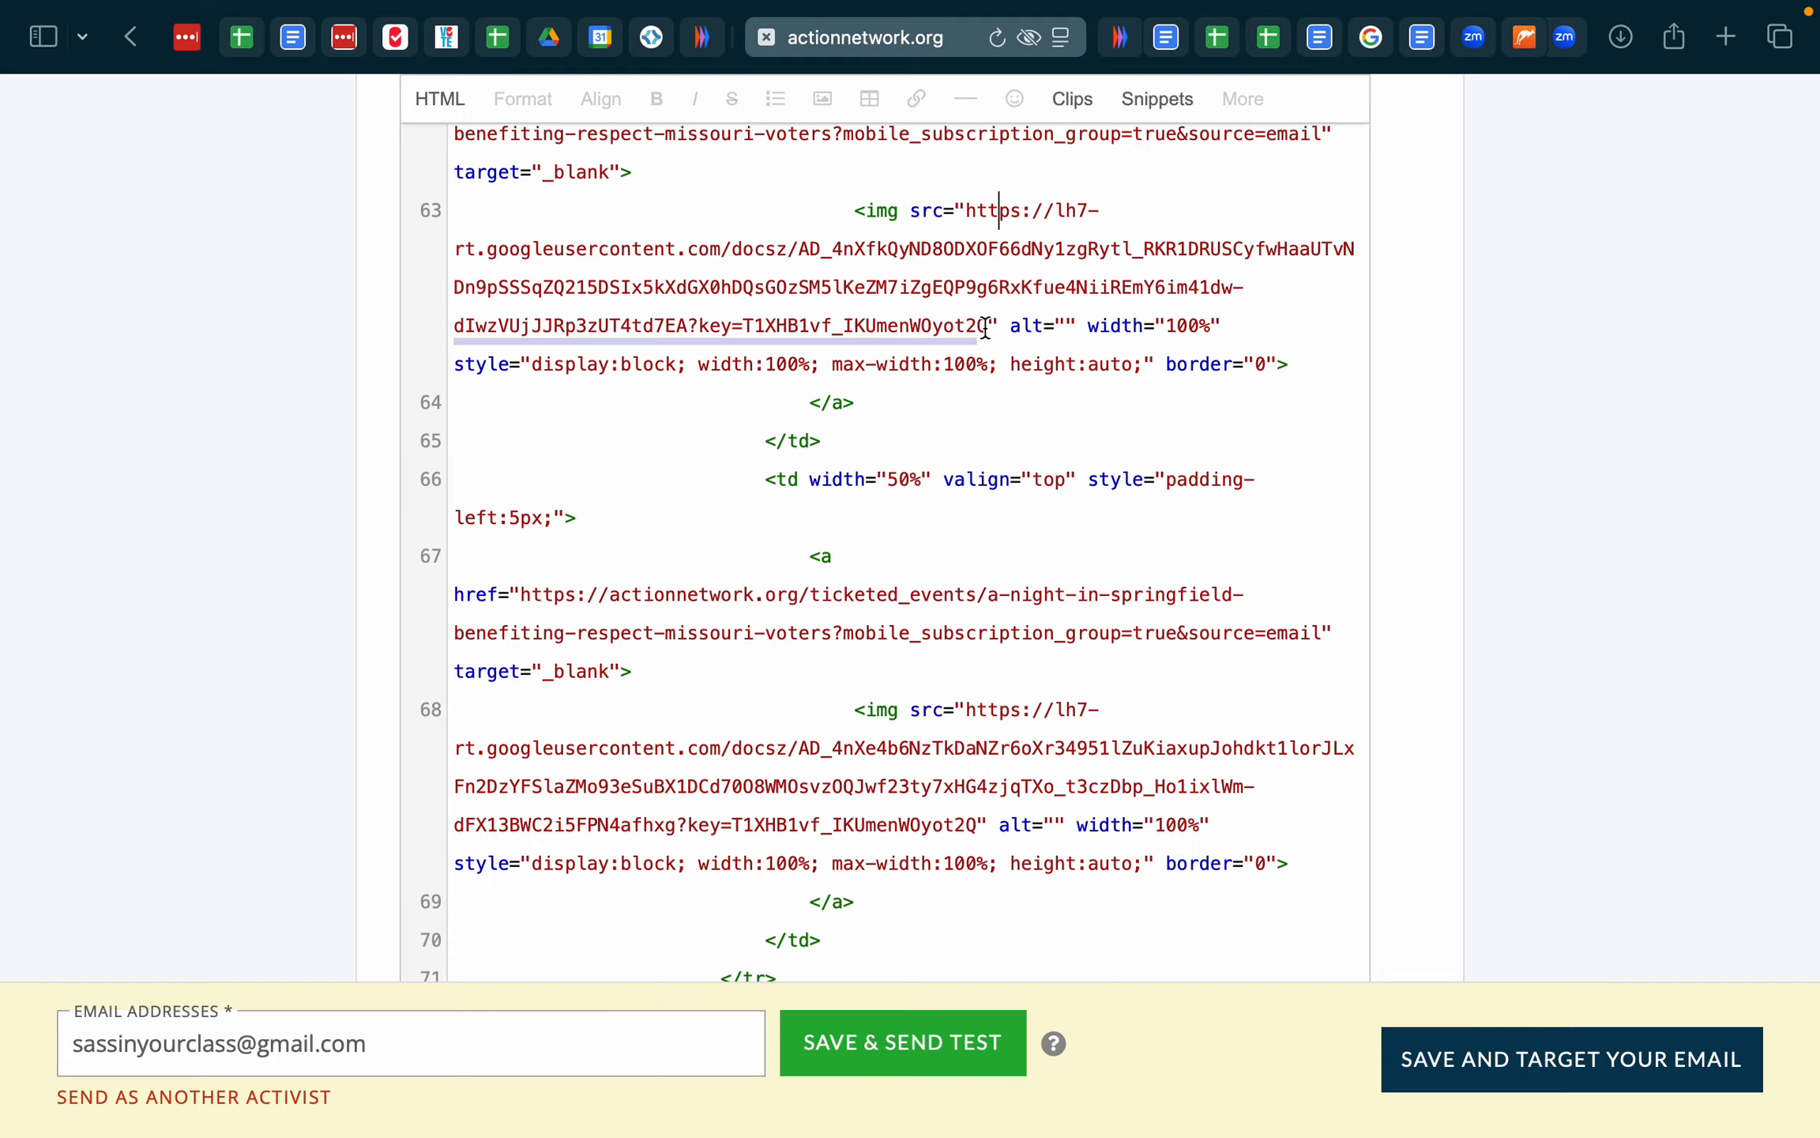
{"action": "left_click_drag", "start_coordinate": [985, 327], "coordinate": [959, 229]}
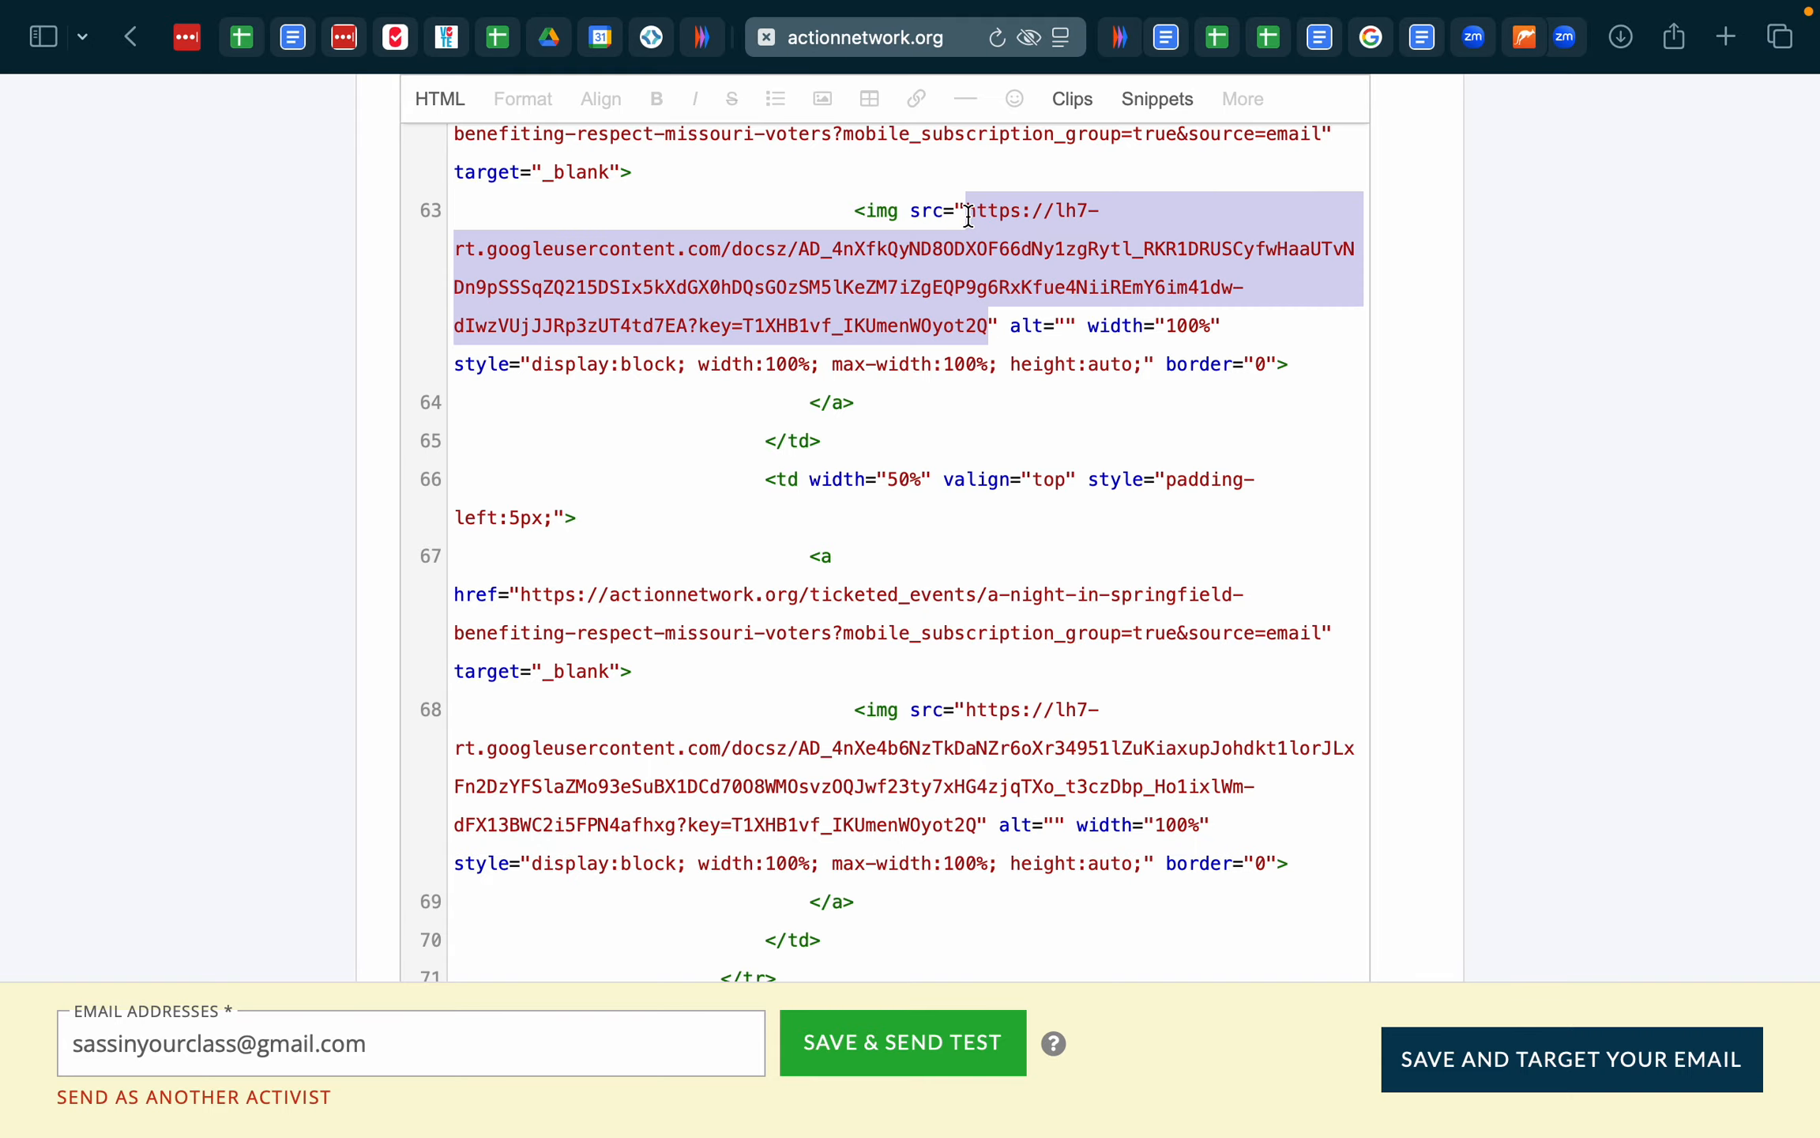
{"action": "type", "text": "https://lh7-rt.googleusercontent.com/docsz/AD_4nXc6oLndeQ75DrvtzWXGFlJ2qsR-jfINfY1KN2cklwgcPbaMLhMCvsxu28QnQV-IIwCQC1Kydcix-x8kfUKCEYZb6Dv1Hx_bzozlvBkxhGAx6oB8liiMpxaRvRKTMdHiRWHmCc6cog?key=3pAG1pg0jRygUuDQHw_wuw"}
- Copy the image URL of the second pasted Columbia flyer near the start of the HTML source
{"action": "scroll", "coordinate": [823, 330], "scroll_direction": "up", "scroll_amount": 20}
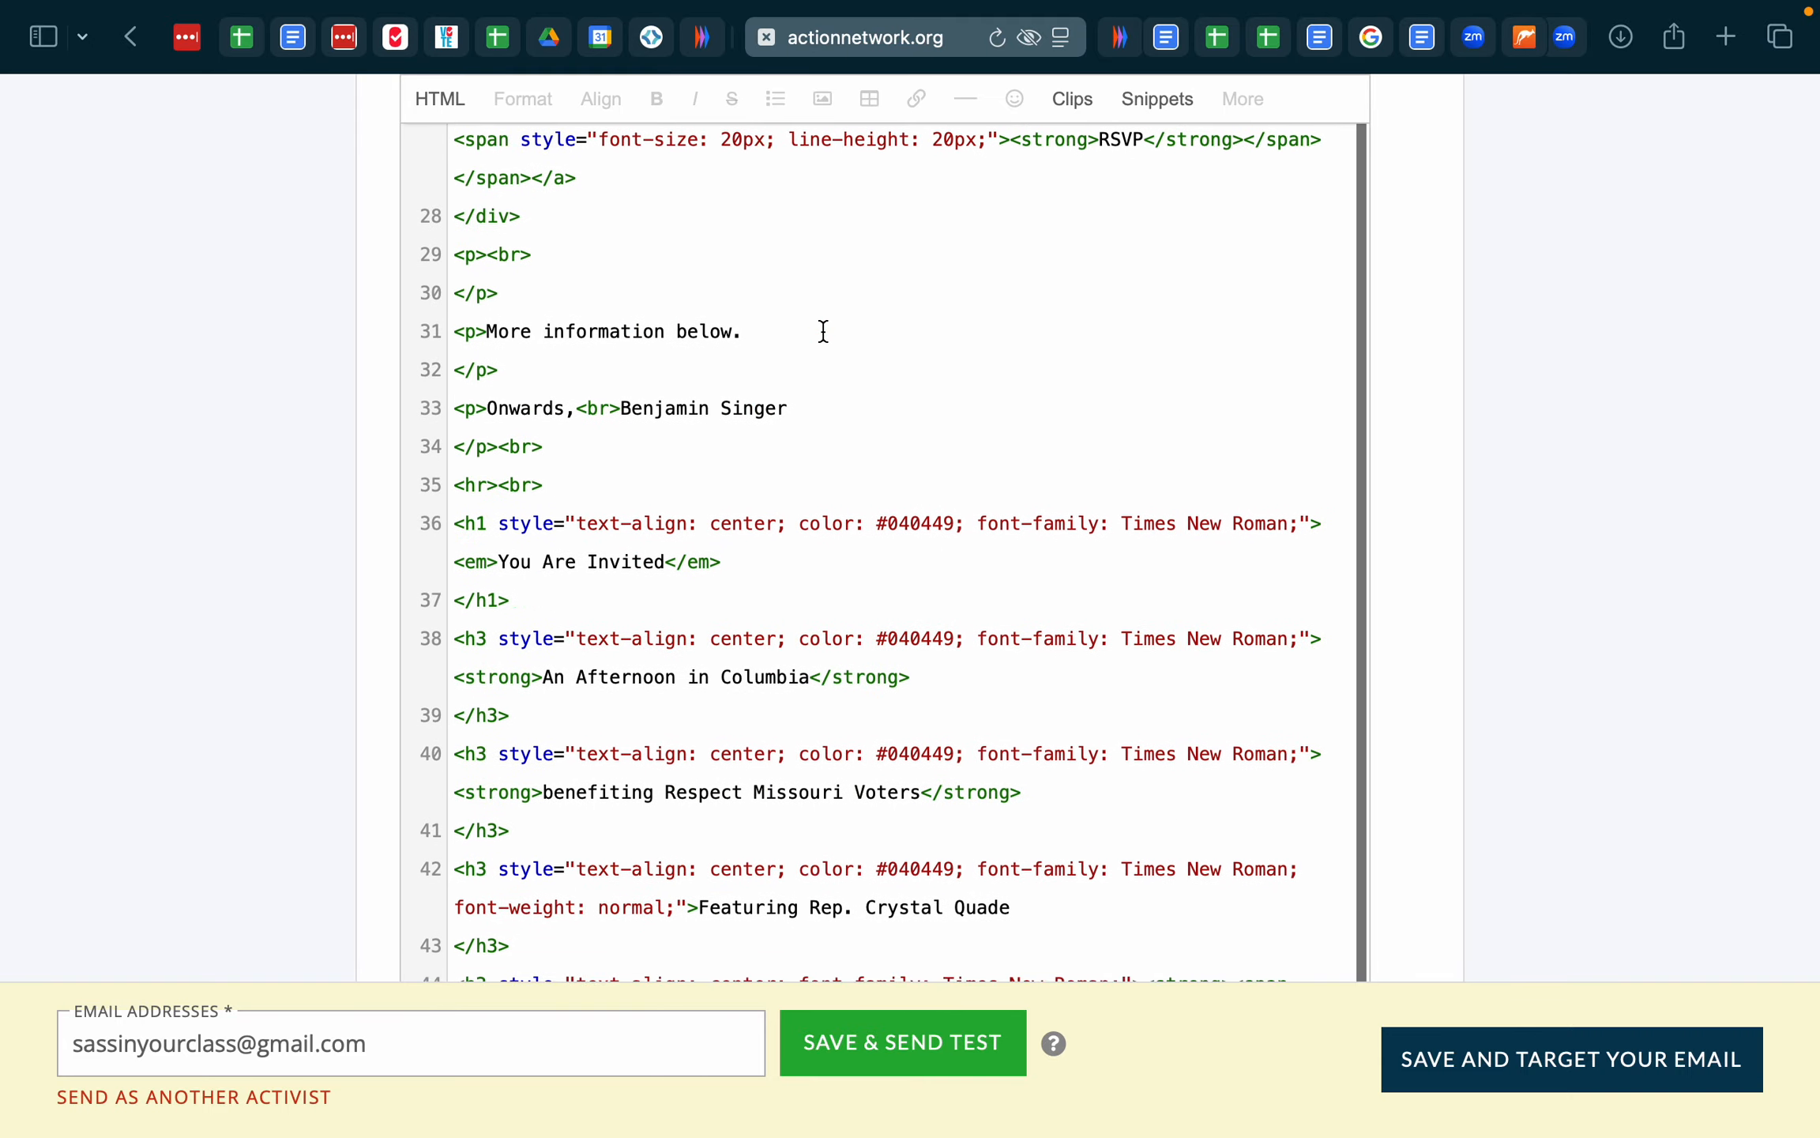
{"action": "scroll", "coordinate": [823, 330], "scroll_direction": "up", "scroll_amount": 5}
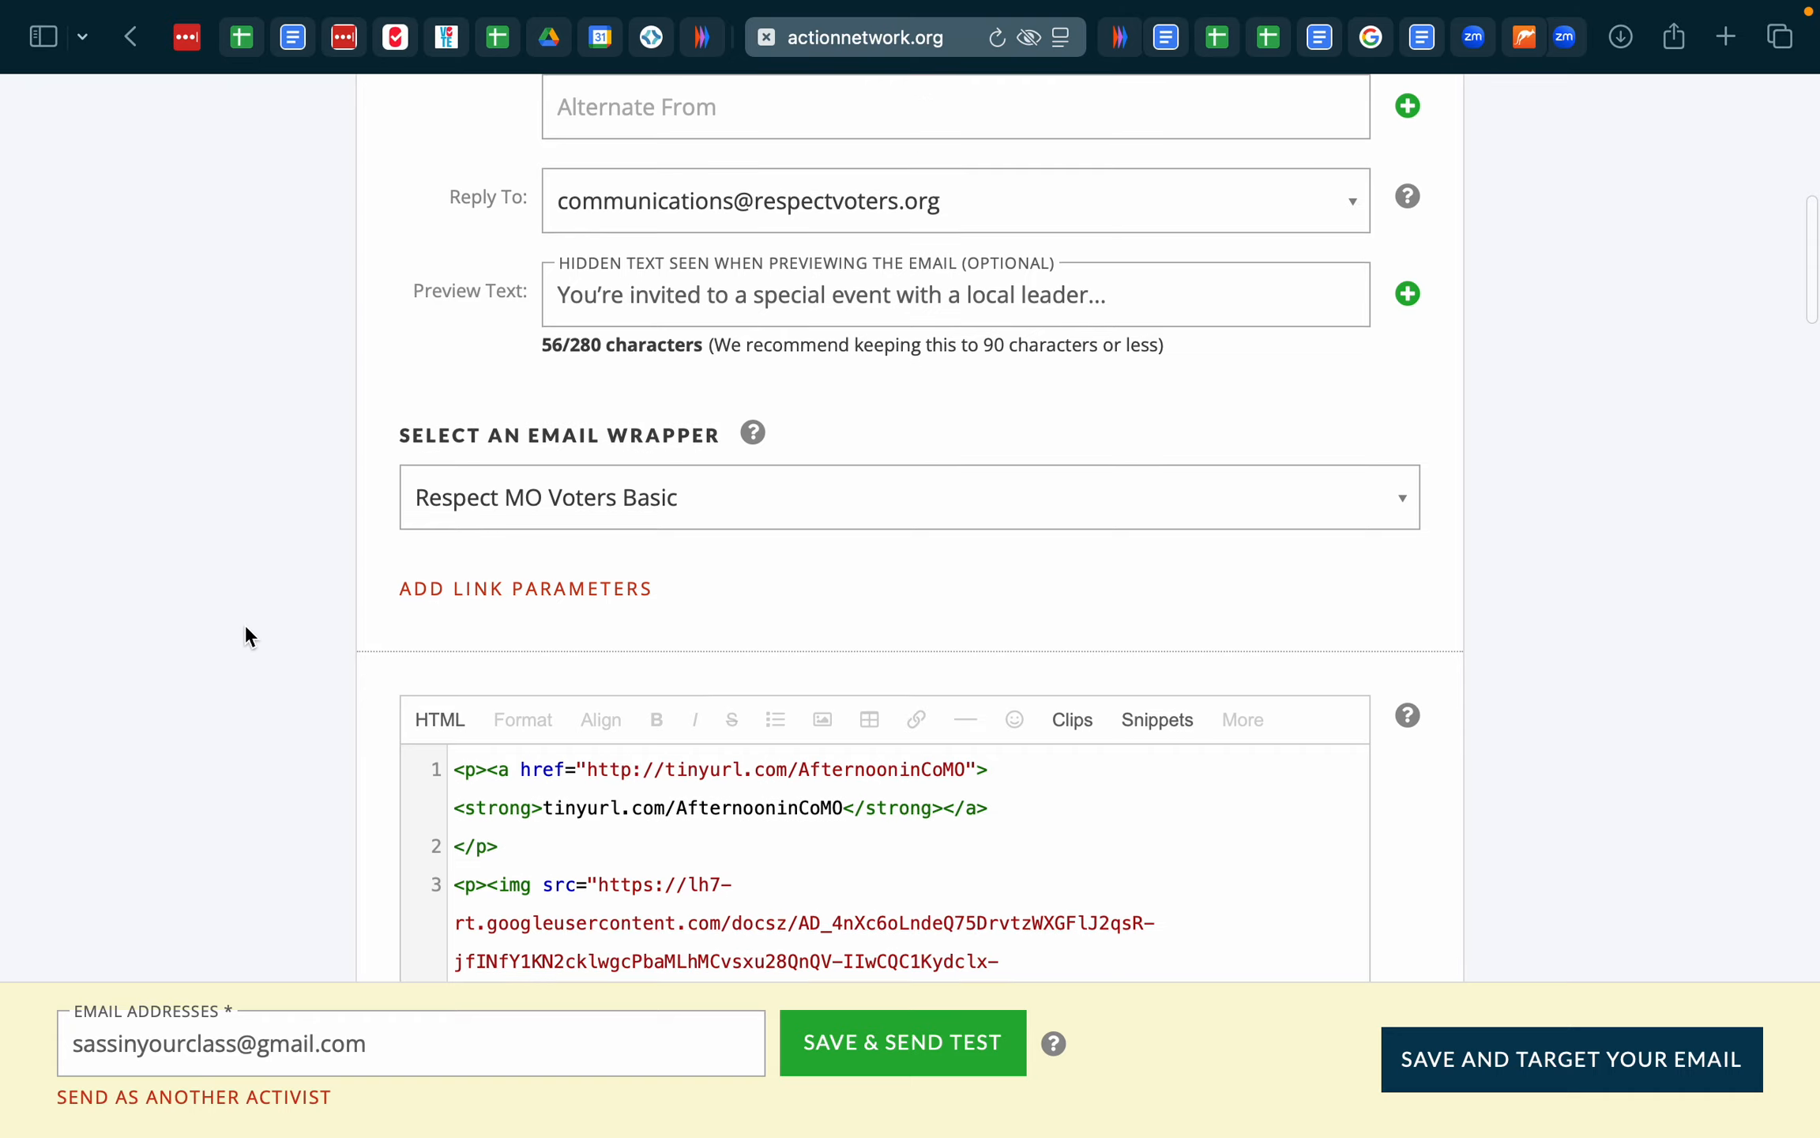
{"action": "scroll", "coordinate": [245, 632], "scroll_direction": "down", "scroll_amount": 10}
{"action": "scroll", "coordinate": [245, 626], "scroll_direction": "up", "scroll_amount": 3}
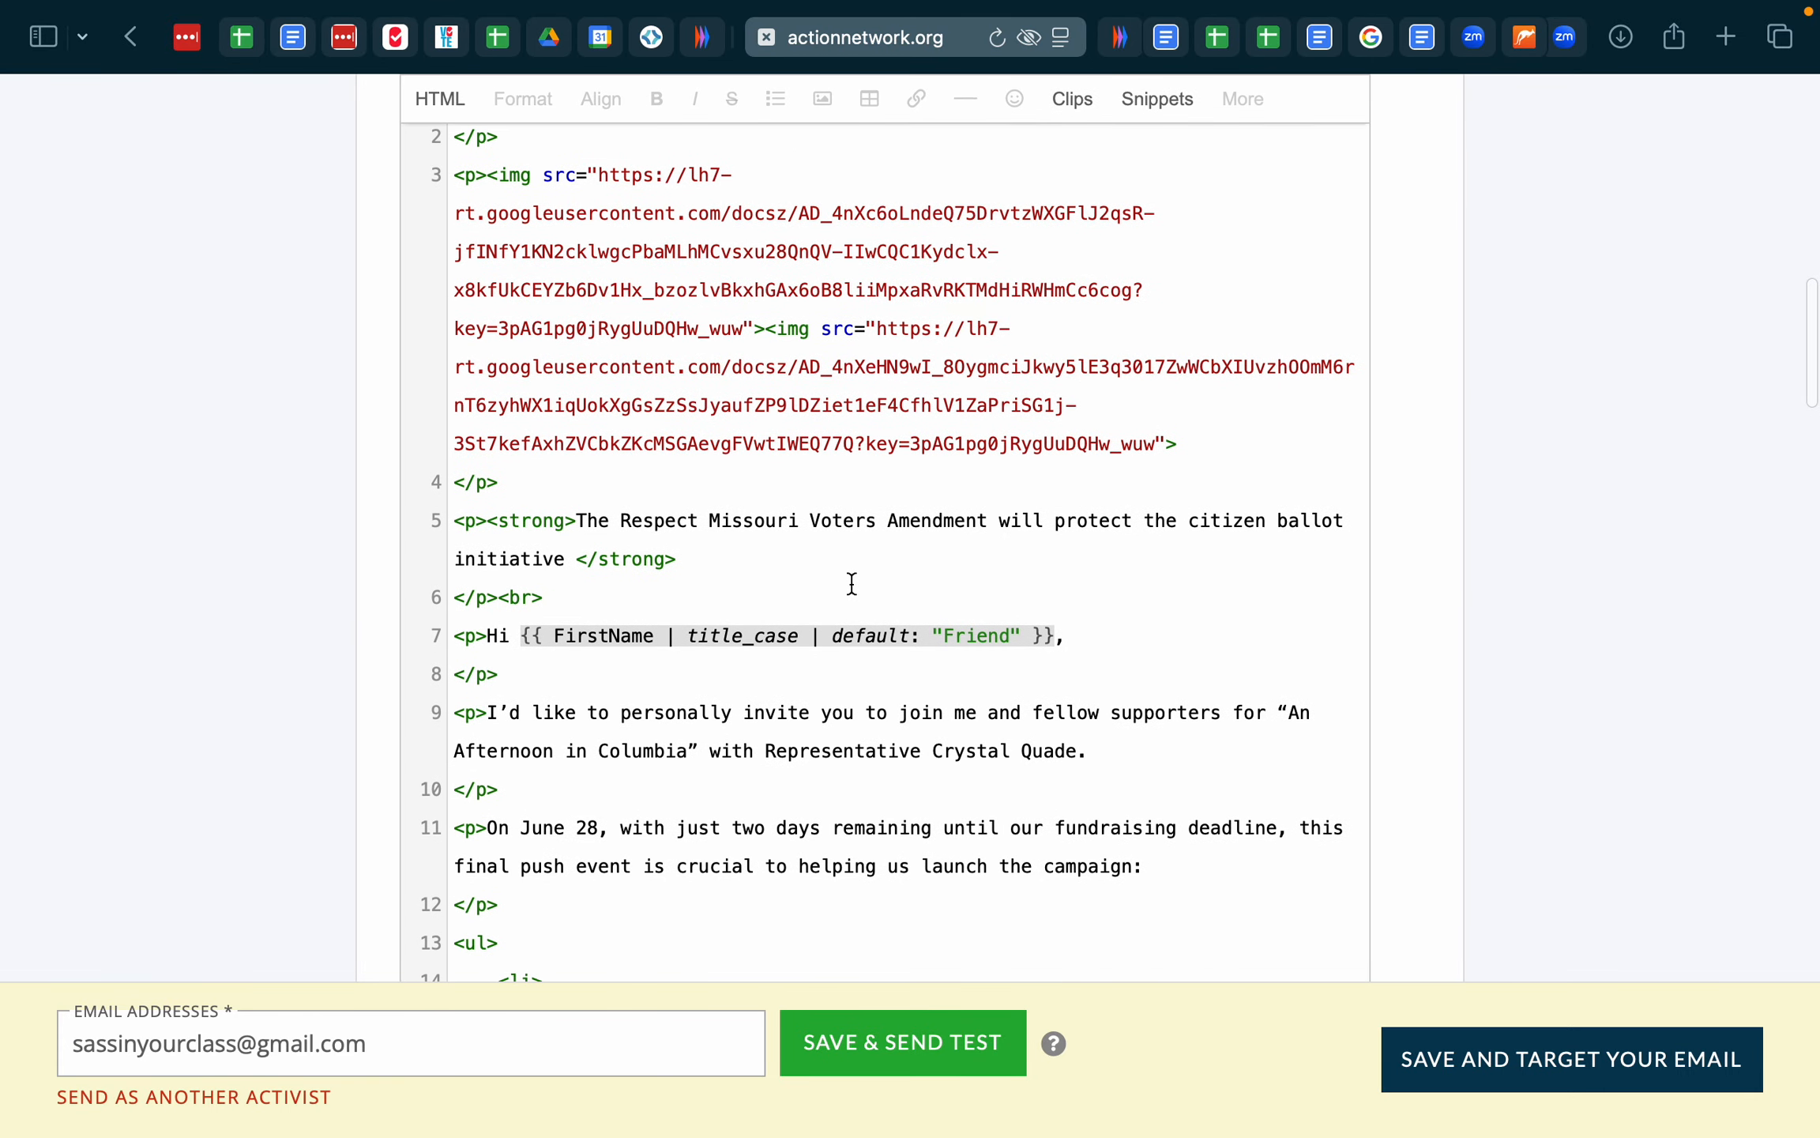
{"action": "left_click_drag", "start_coordinate": [906, 335], "coordinate": [1143, 437]}
{"action": "key", "text": "super+c"}
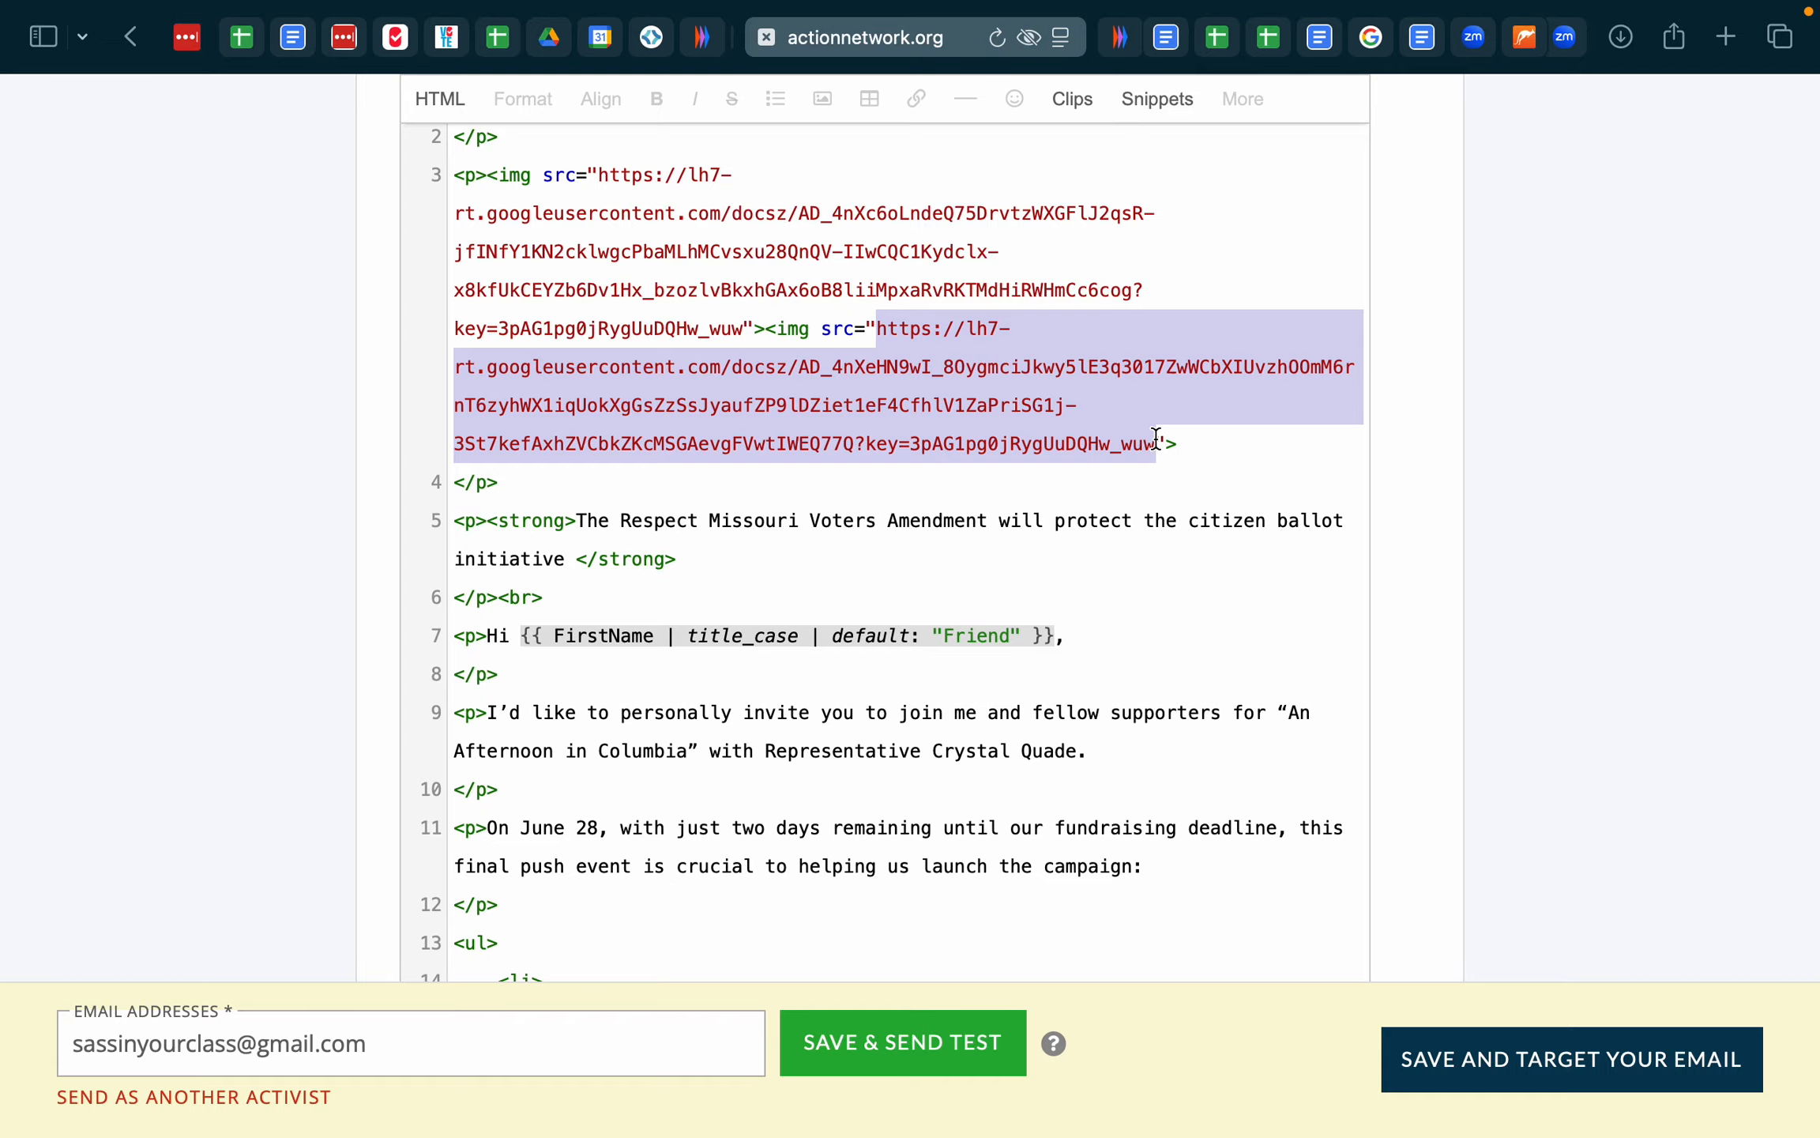
- Replace the image URL of the second flyer in the HTML image section with the copied second Columbia flyer URL
{"action": "scroll", "coordinate": [890, 485], "scroll_direction": "down", "scroll_amount": 20}
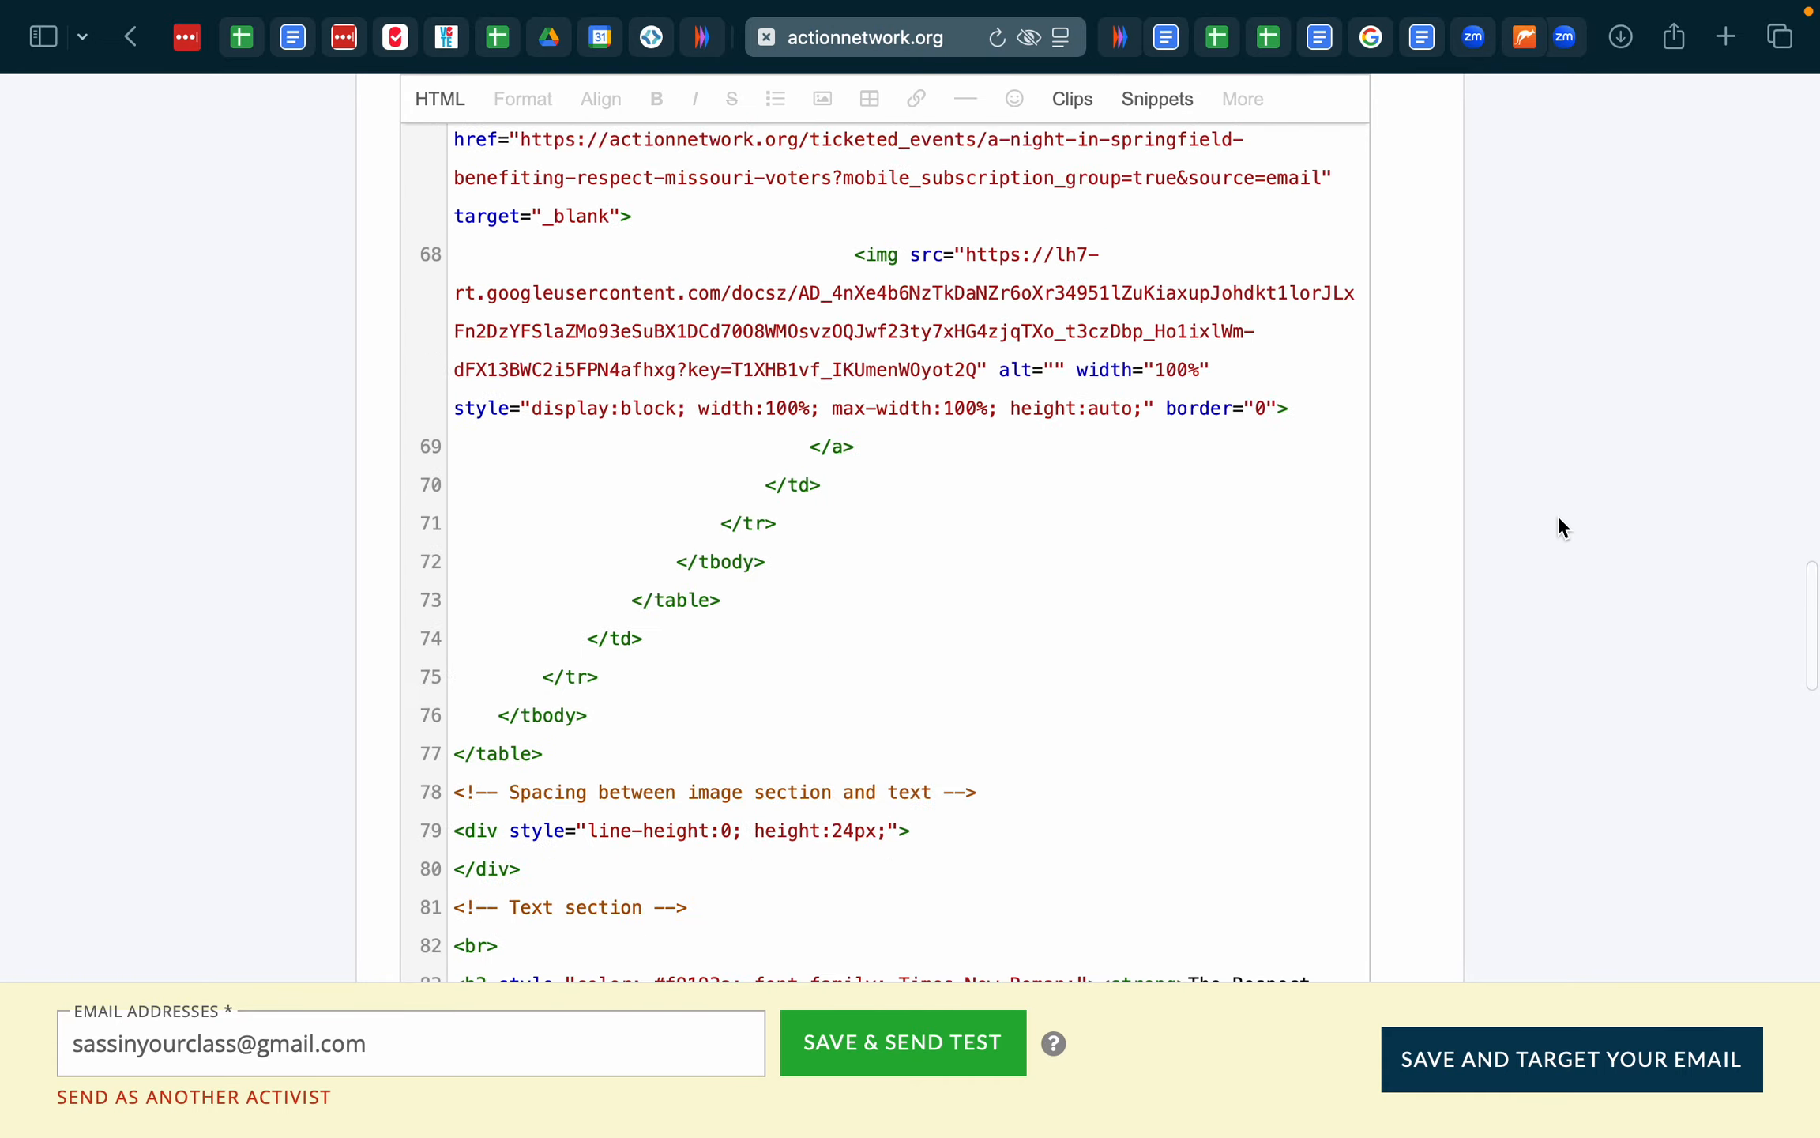
{"action": "scroll", "coordinate": [1559, 520], "scroll_direction": "down", "scroll_amount": 15}
{"action": "scroll", "coordinate": [1559, 519], "scroll_direction": "up", "scroll_amount": 8}
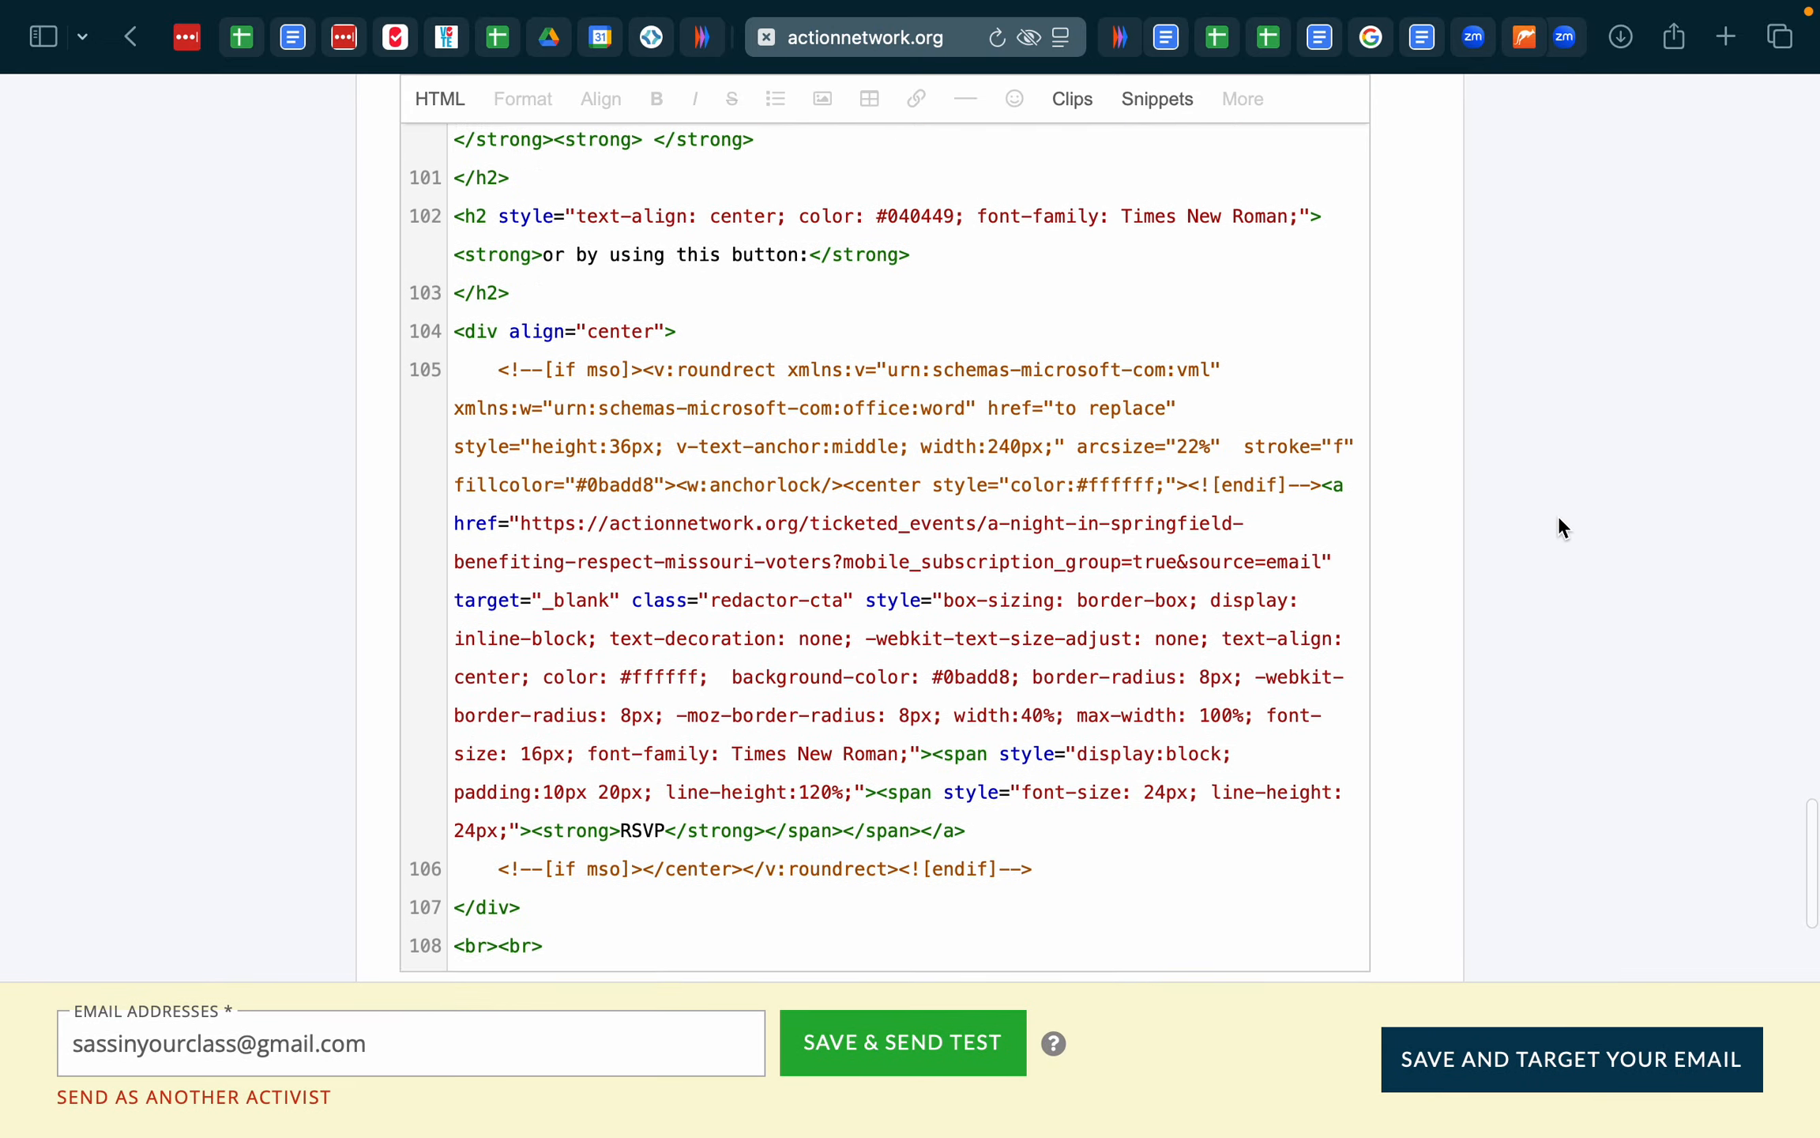
{"action": "scroll", "coordinate": [1559, 518], "scroll_direction": "up", "scroll_amount": 12}
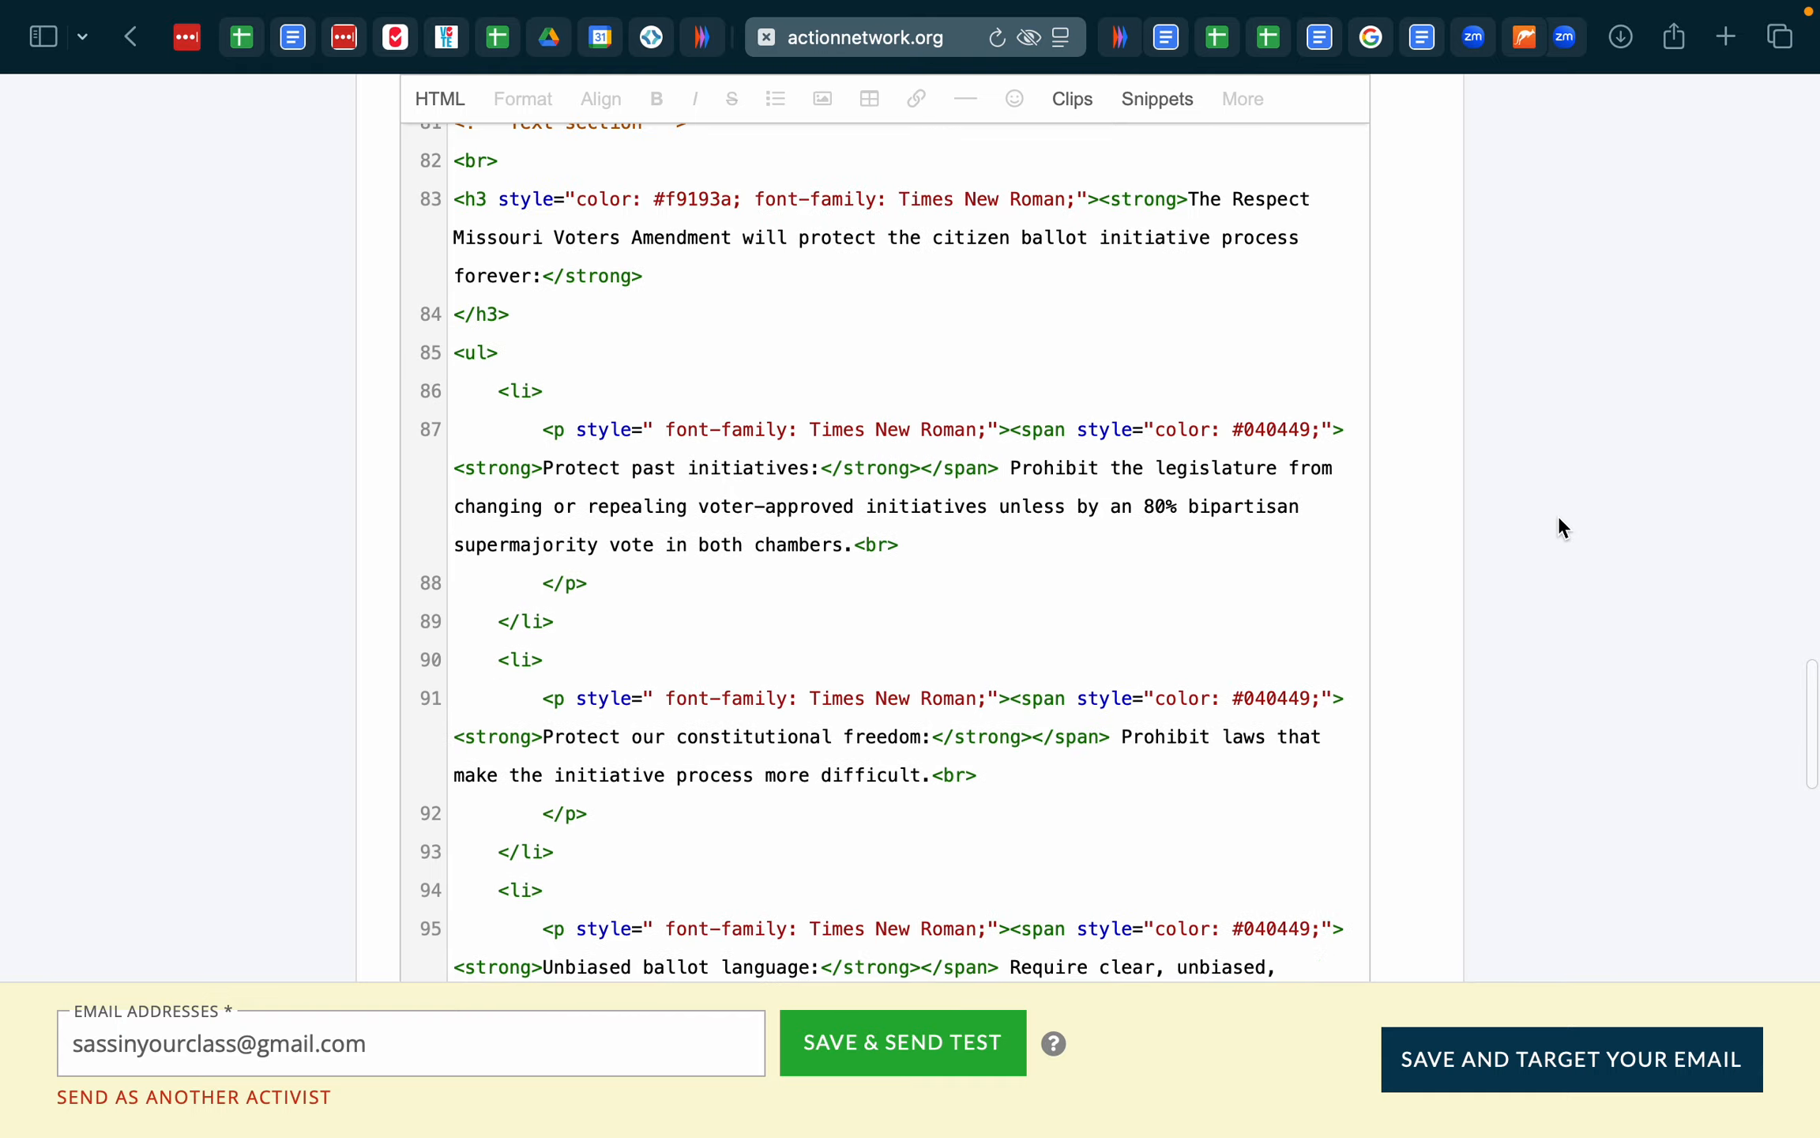
{"action": "scroll", "coordinate": [1559, 515], "scroll_direction": "up", "scroll_amount": 15}
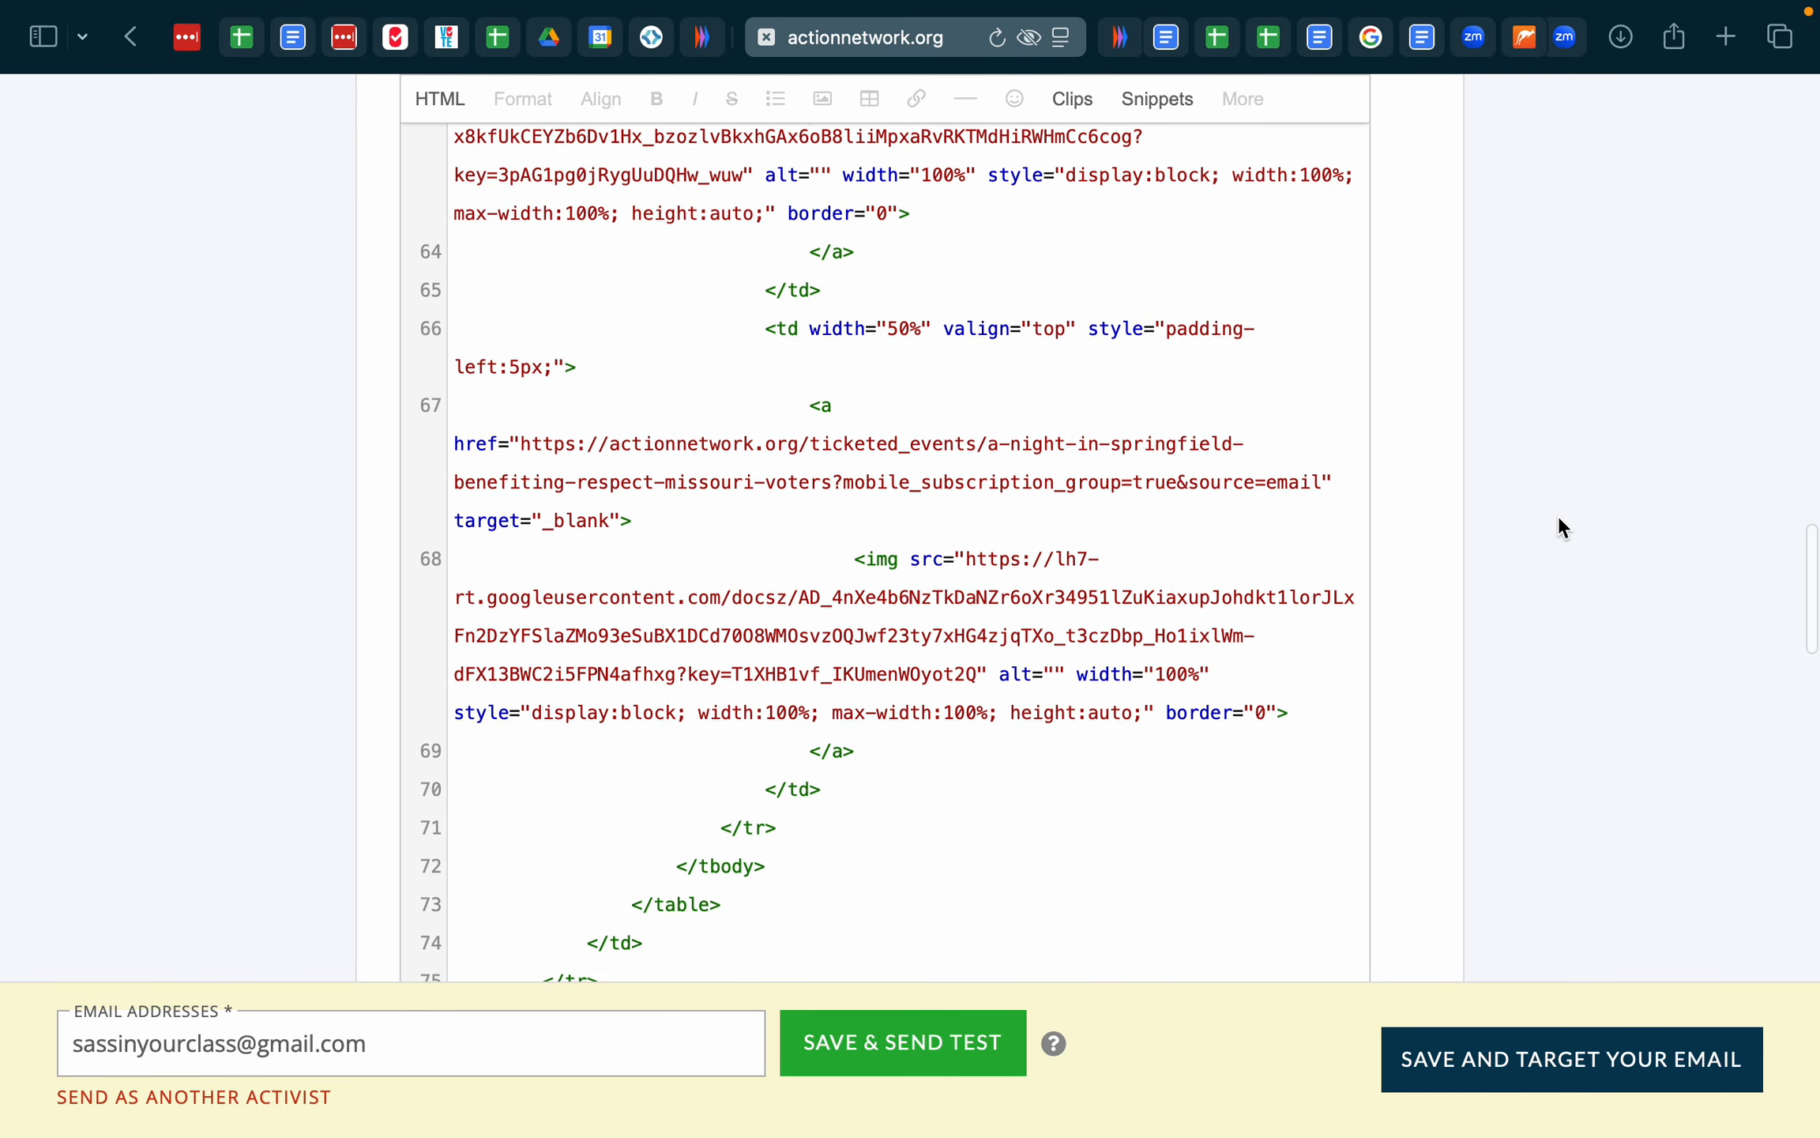
{"action": "scroll", "coordinate": [1559, 515], "scroll_direction": "up", "scroll_amount": 4}
{"action": "scroll", "coordinate": [1117, 728], "scroll_direction": "down", "scroll_amount": 2}
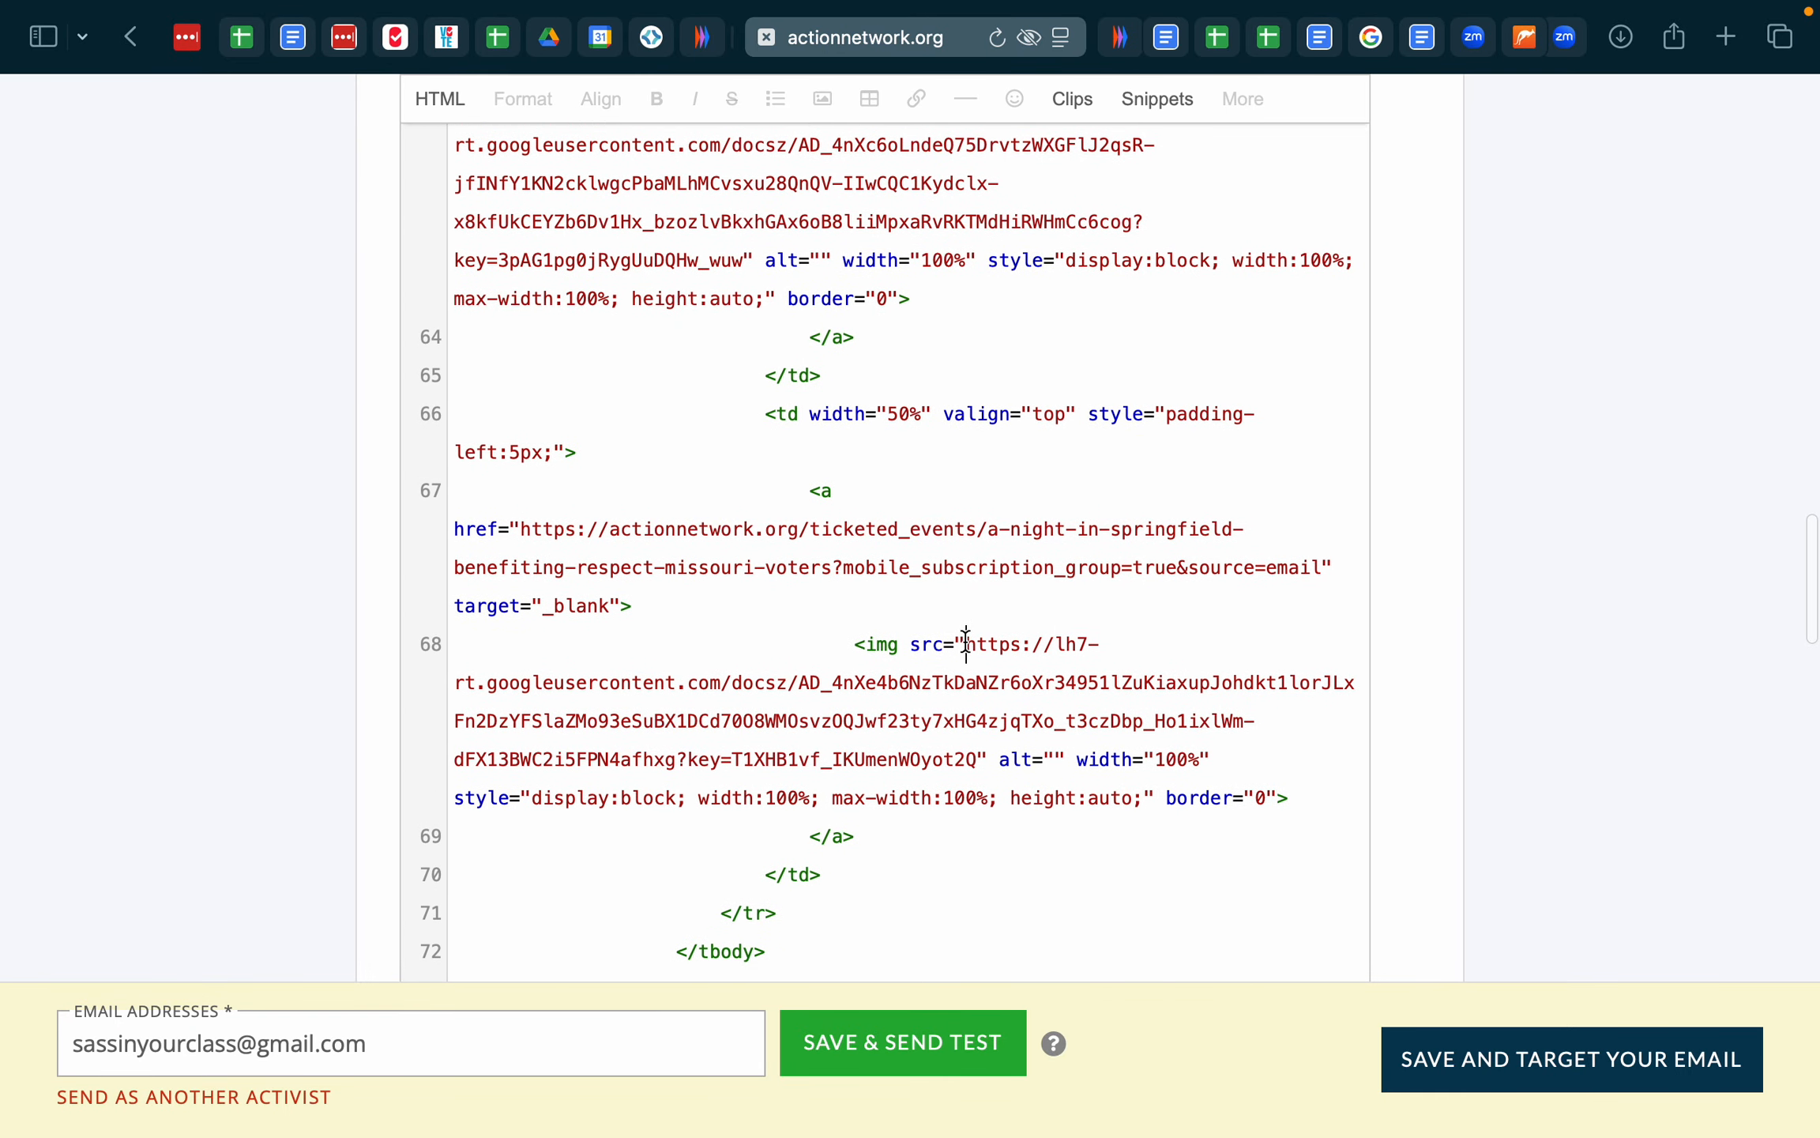
{"action": "left_click", "coordinate": [977, 757], "text": "shift"}
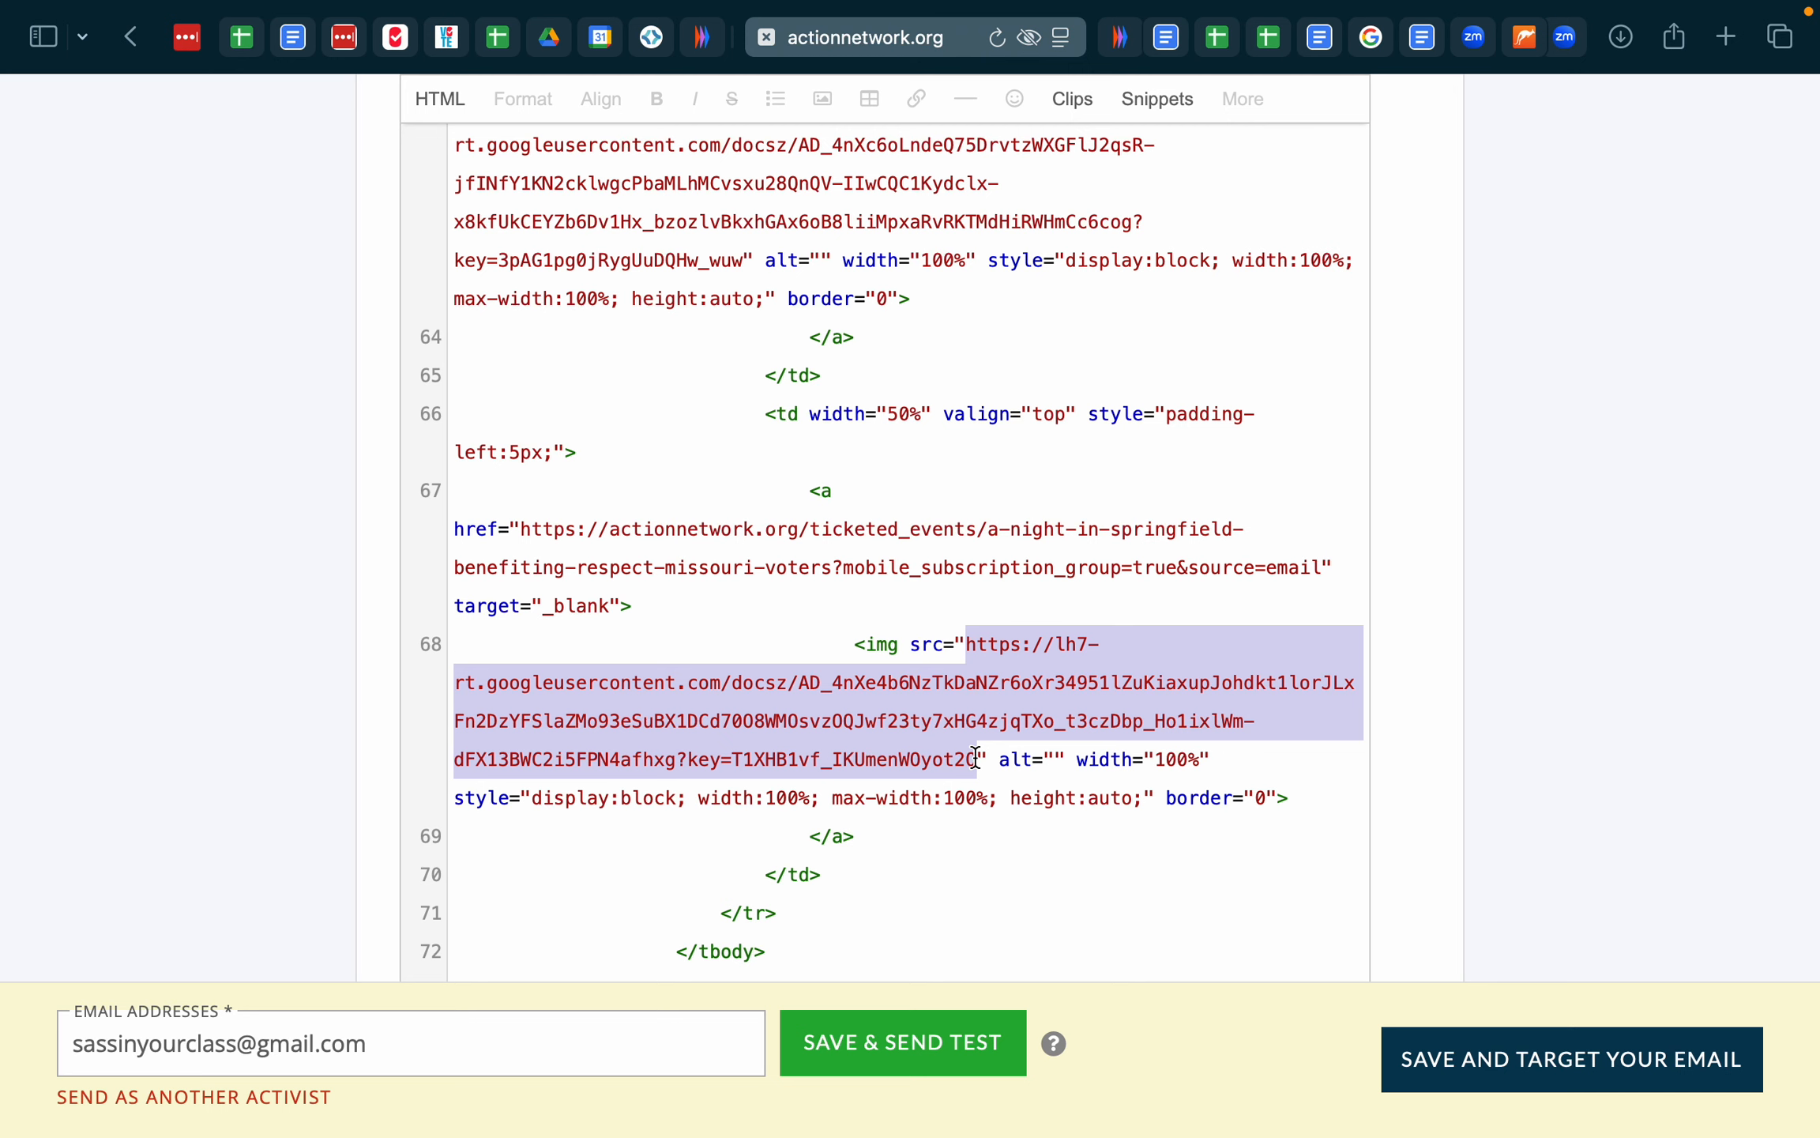
{"action": "key", "text": "super+v"}
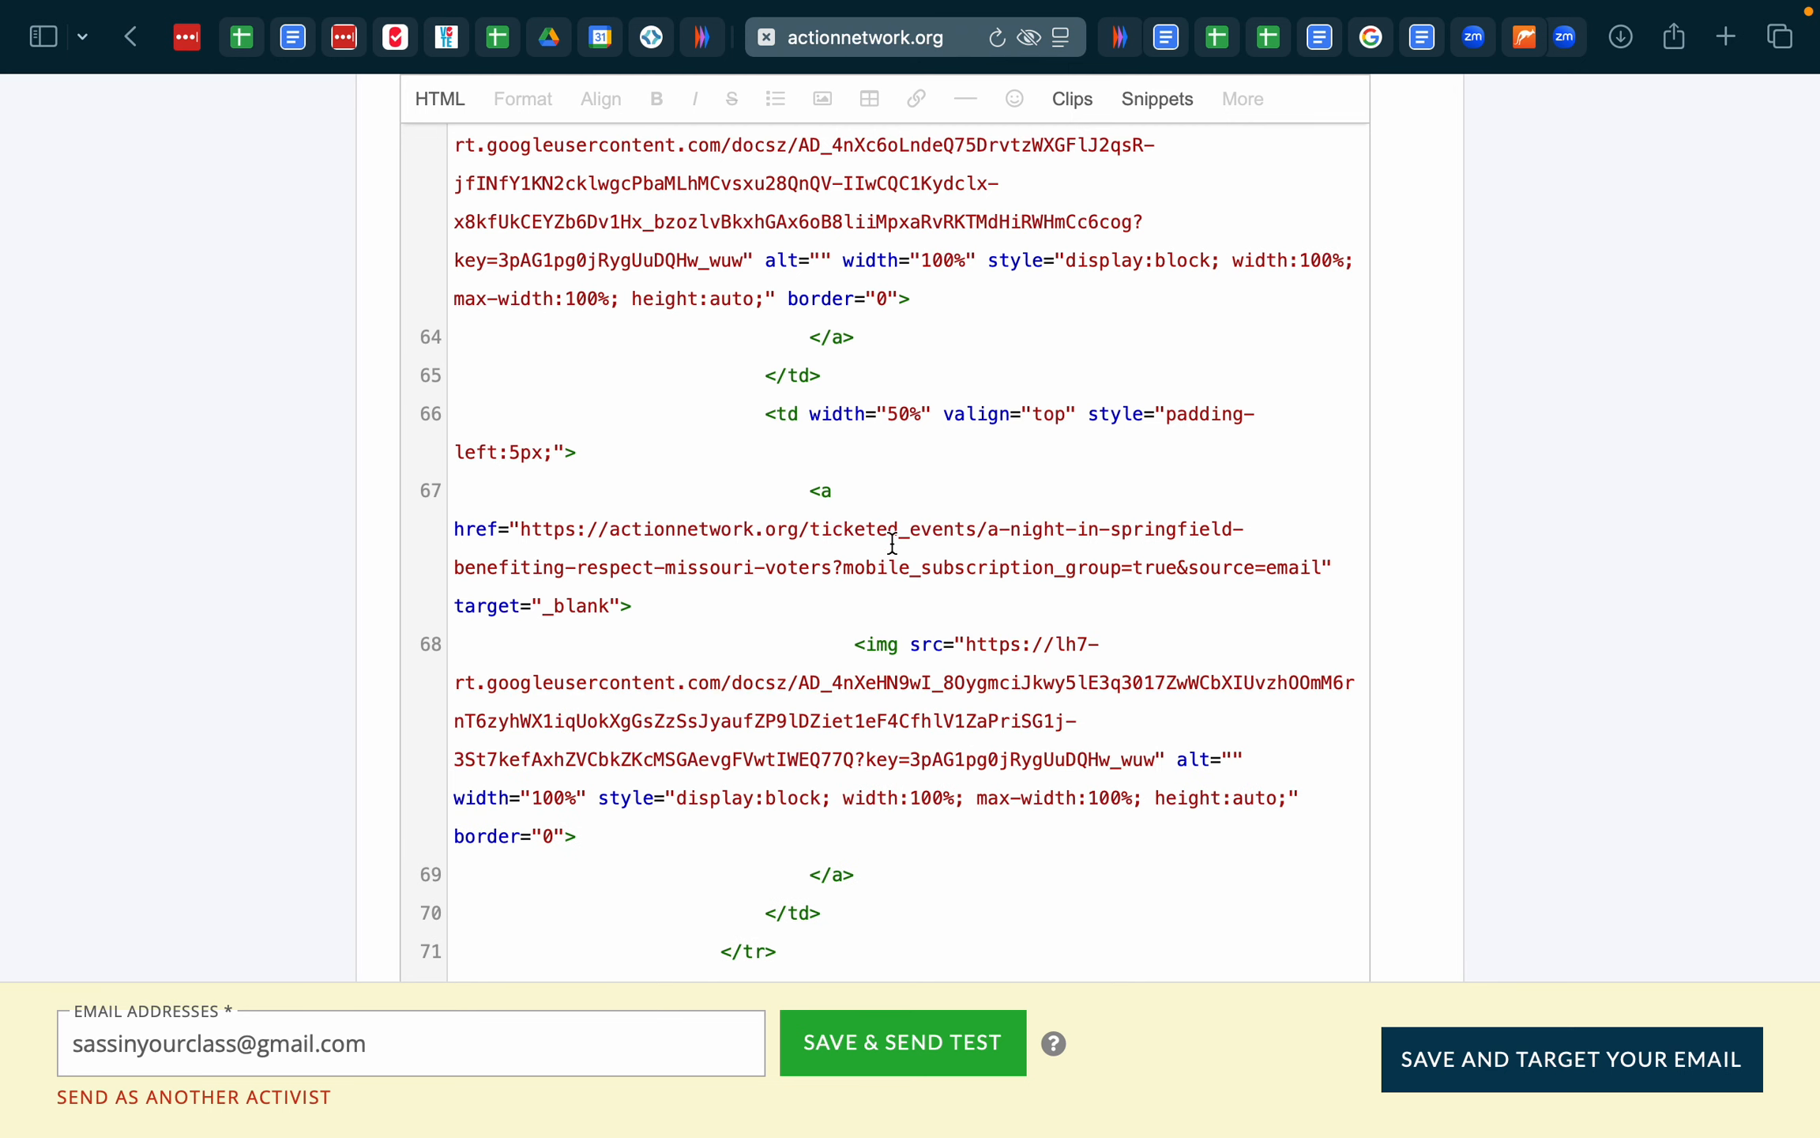
- Delete the HTML above the greeting, from the tinyurl.com/AfternooninCoMO link through the bold Amendment line and its line break
{"action": "scroll", "coordinate": [893, 544], "scroll_direction": "up", "scroll_amount": 4}
{"action": "scroll", "coordinate": [893, 544], "scroll_direction": "down", "scroll_amount": 5}
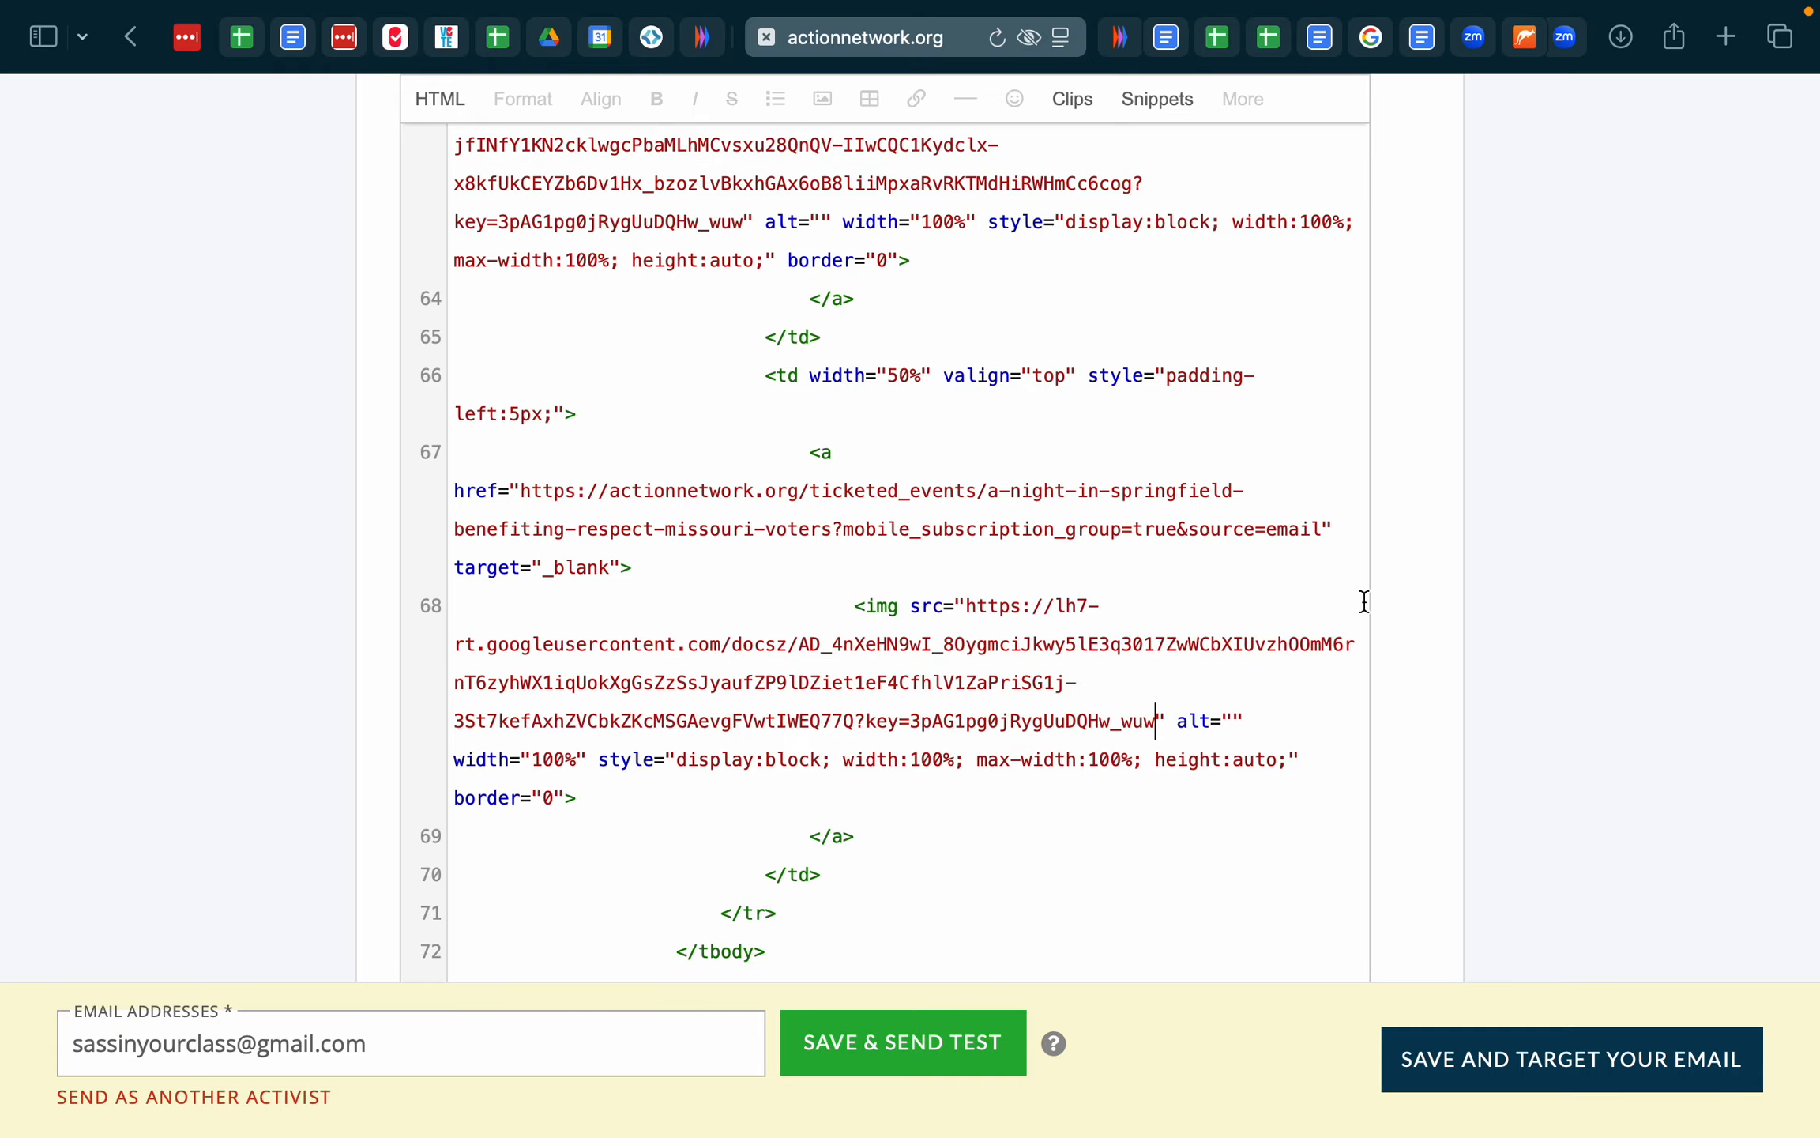
{"action": "scroll", "coordinate": [1530, 644], "scroll_direction": "up", "scroll_amount": 20}
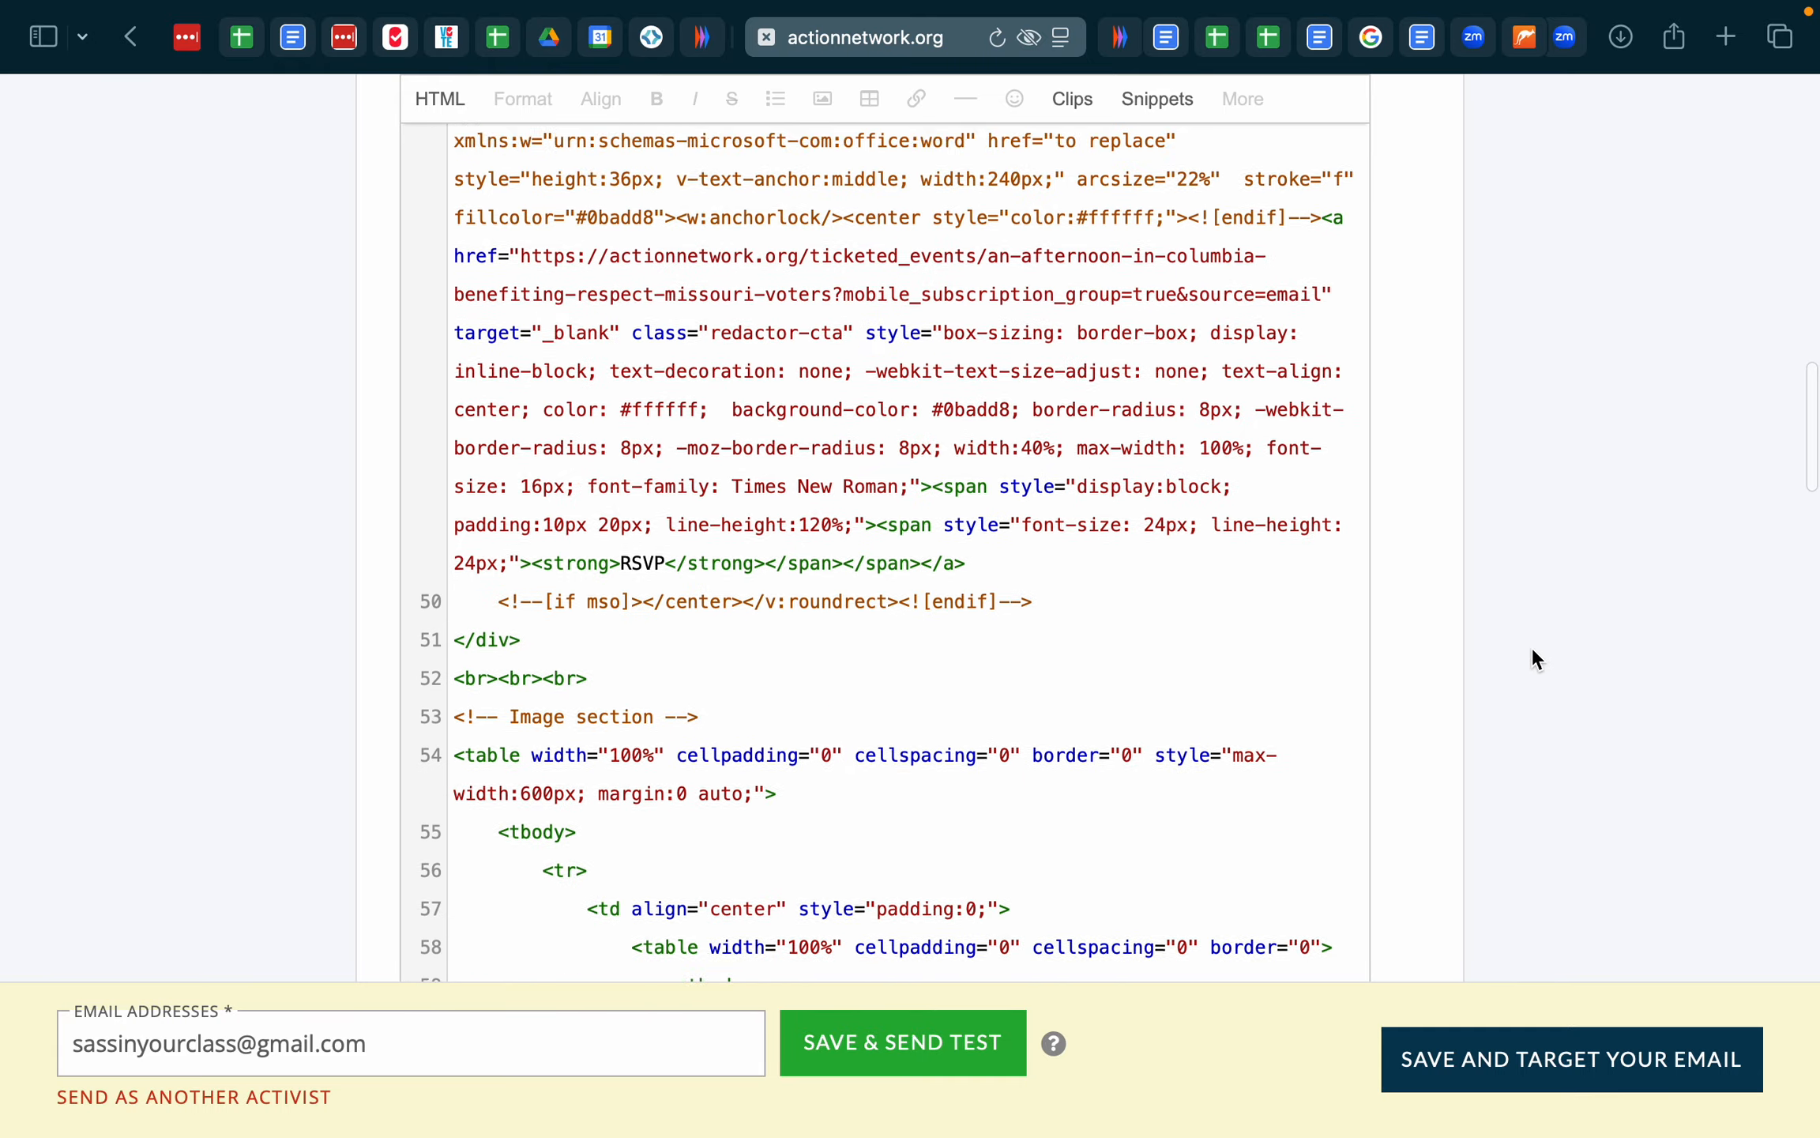
{"action": "scroll", "coordinate": [1530, 644], "scroll_direction": "down", "scroll_amount": 20}
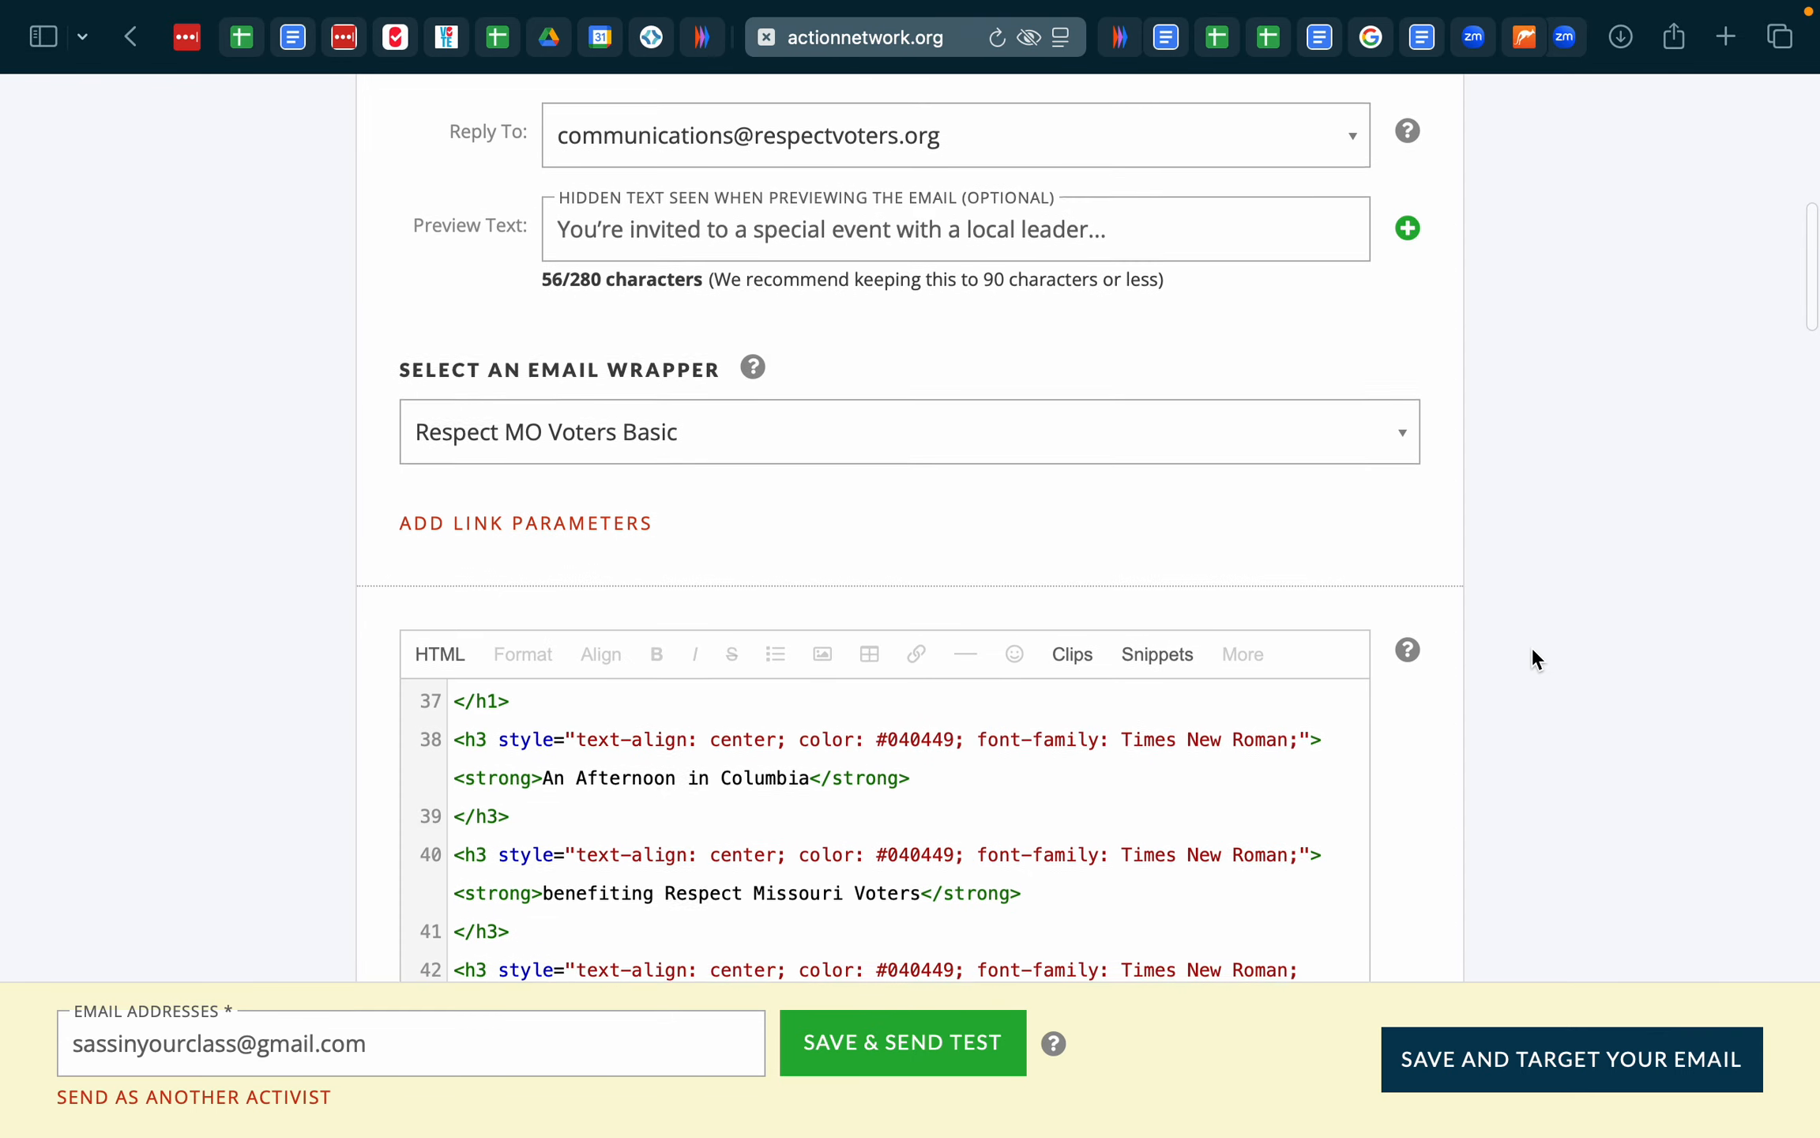
{"action": "scroll", "coordinate": [947, 491], "scroll_direction": "up", "scroll_amount": 15}
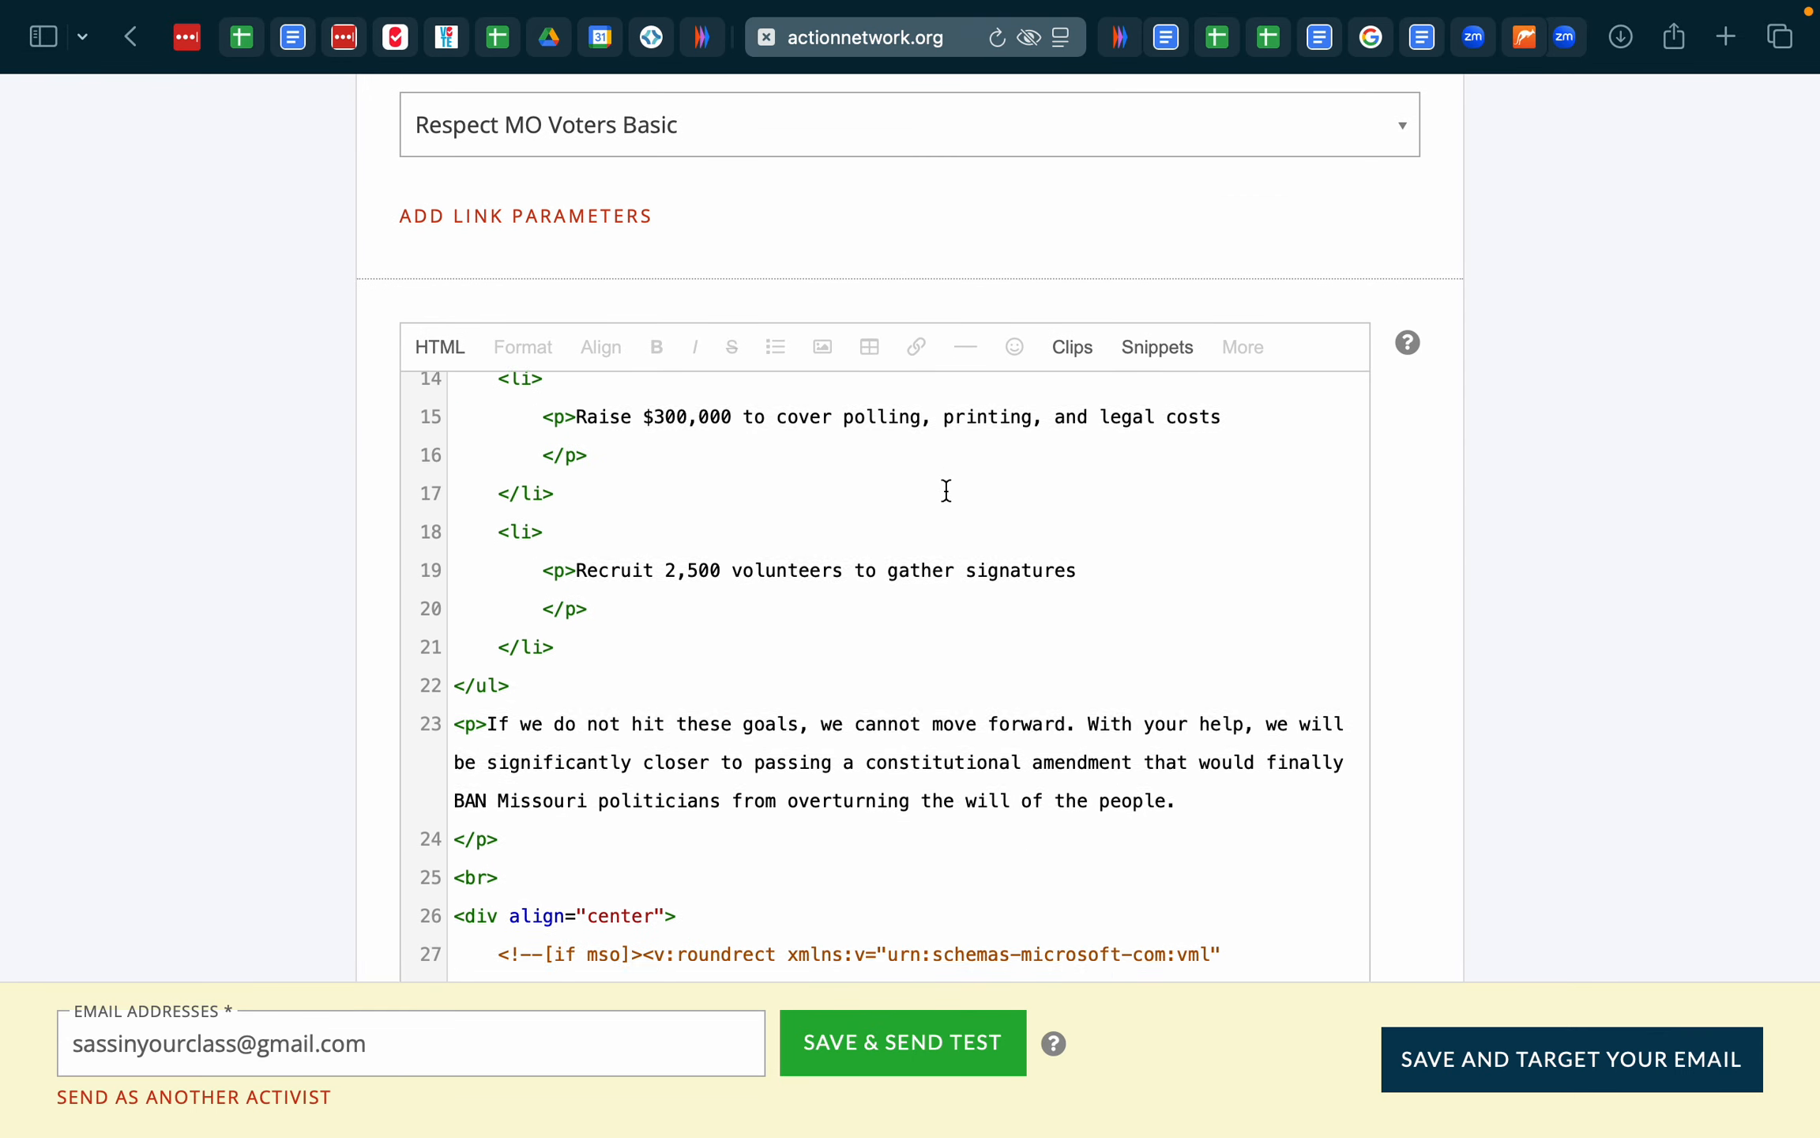
{"action": "scroll", "coordinate": [947, 490], "scroll_direction": "up", "scroll_amount": 2}
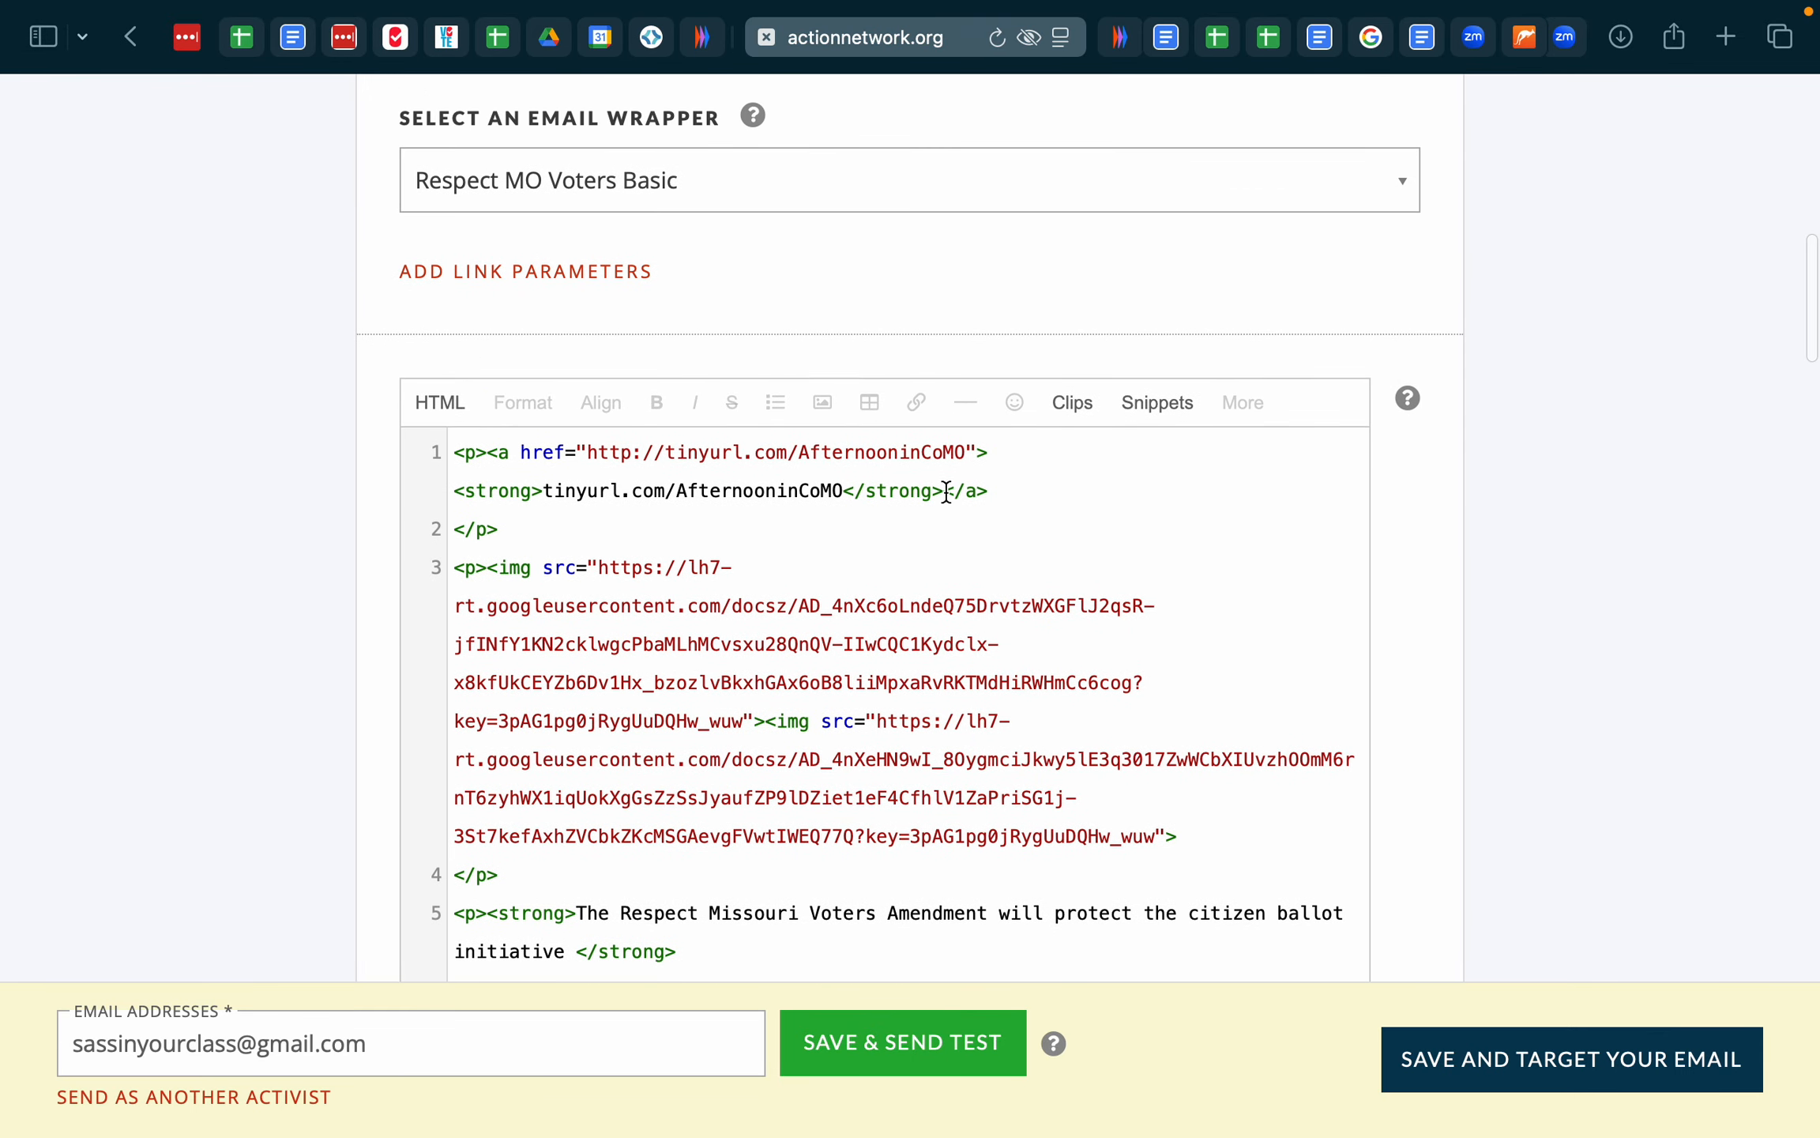
{"action": "scroll", "coordinate": [788, 630], "scroll_direction": "down", "scroll_amount": 5}
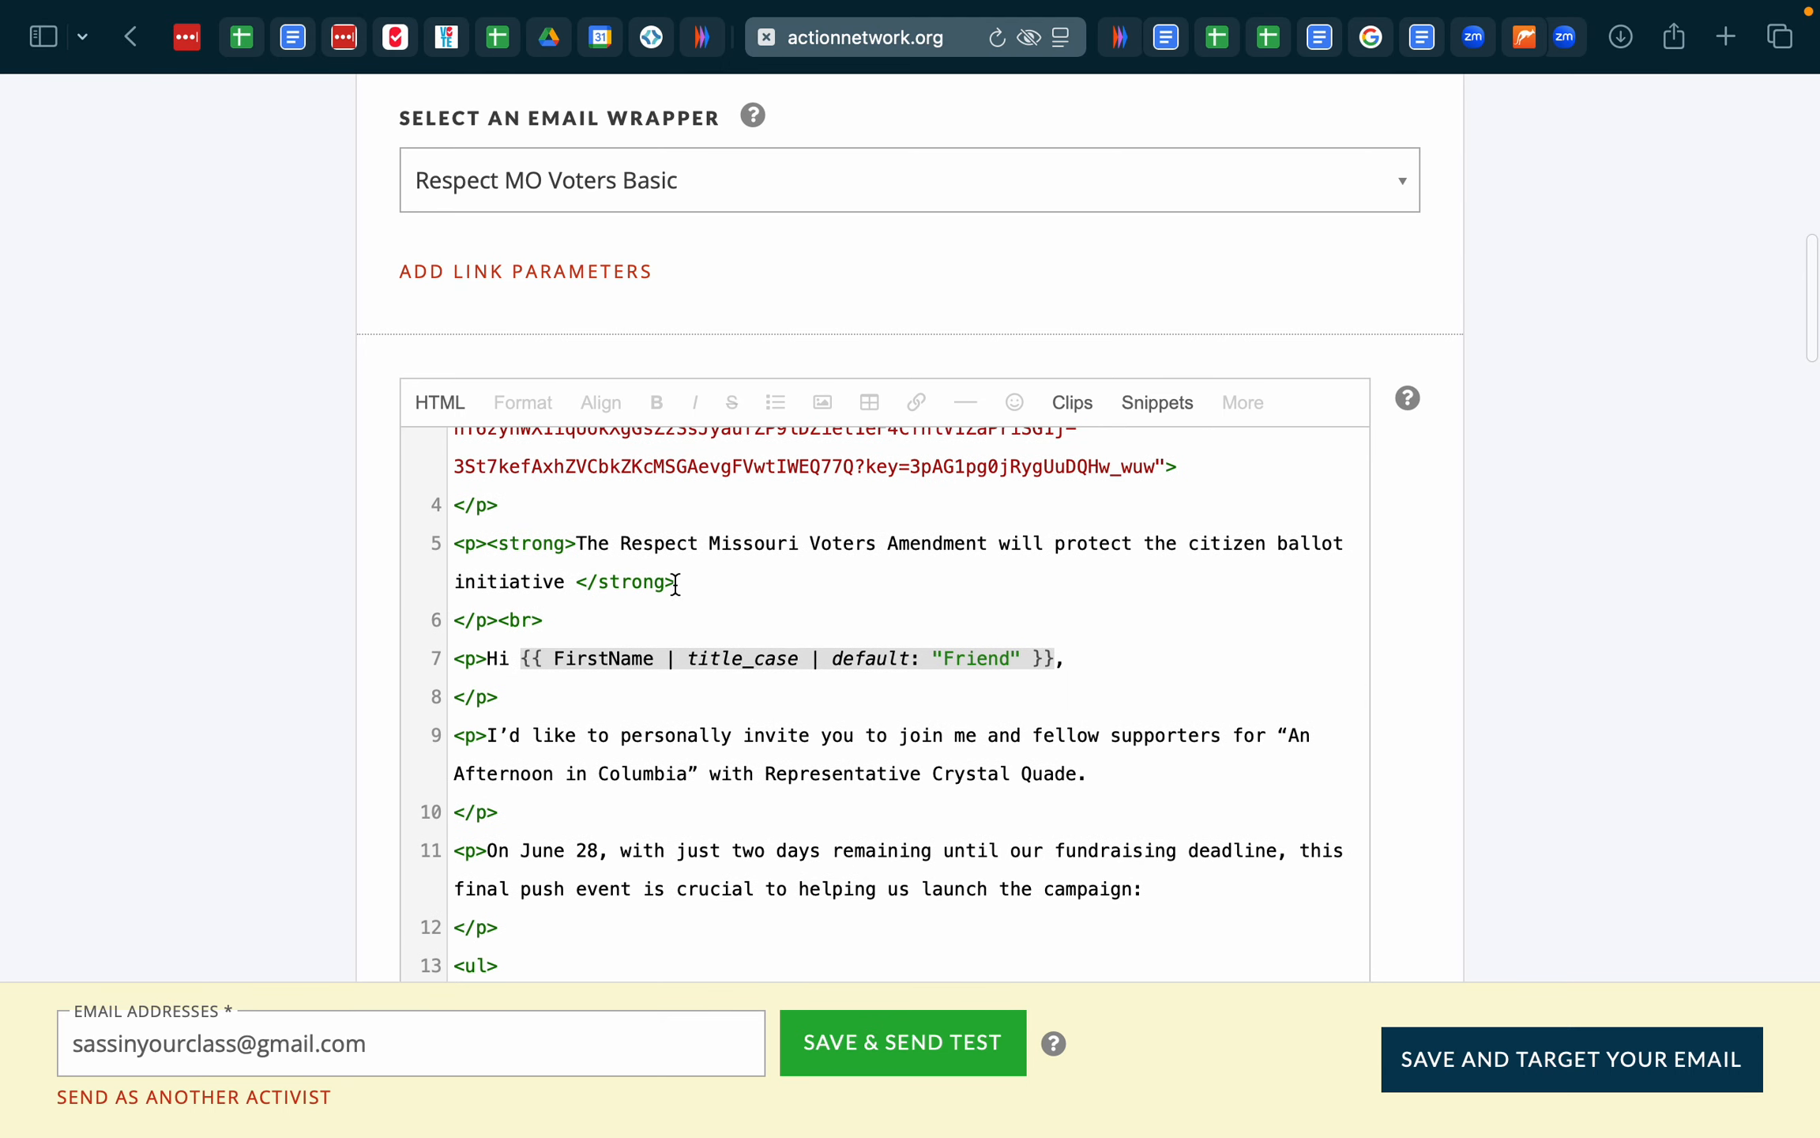
{"action": "left_click", "coordinate": [574, 620], "text": "shift"}
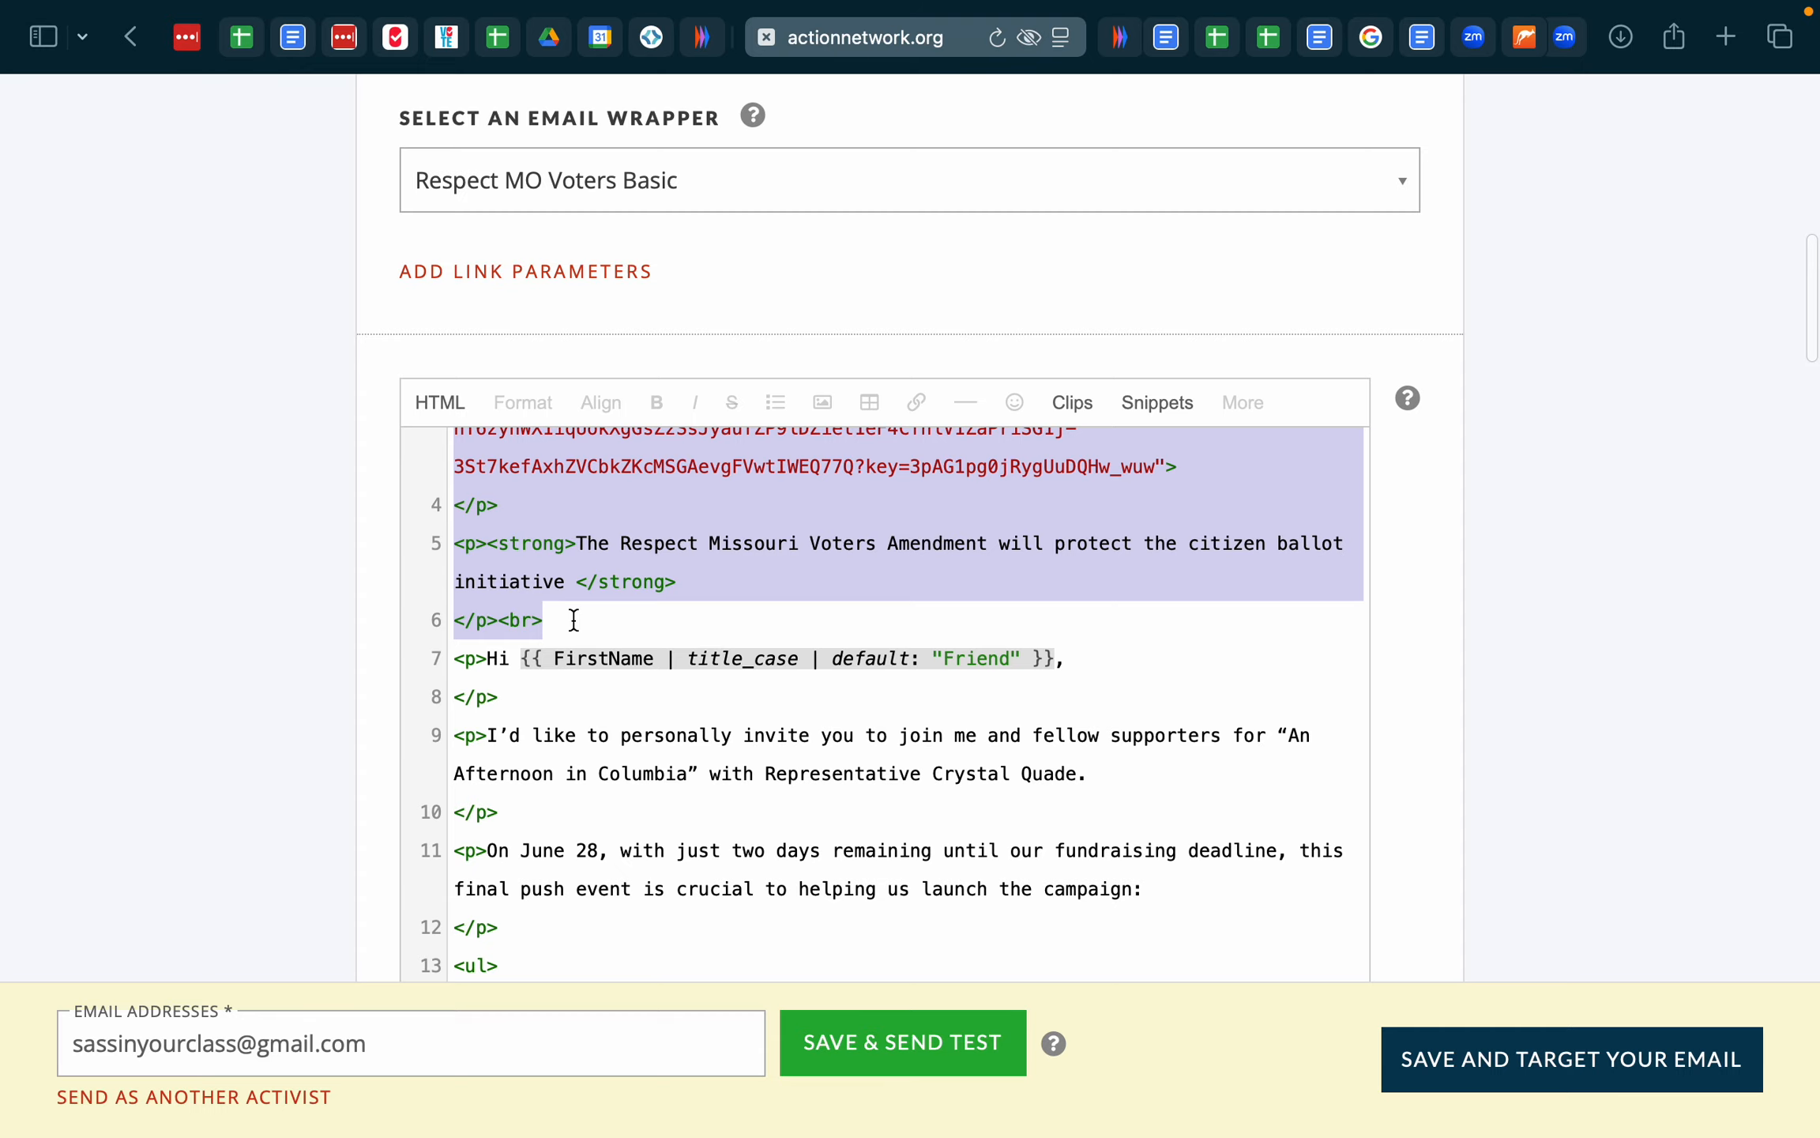
{"action": "key", "text": "BackSpace"}
{"action": "key", "text": "BackSpace"}
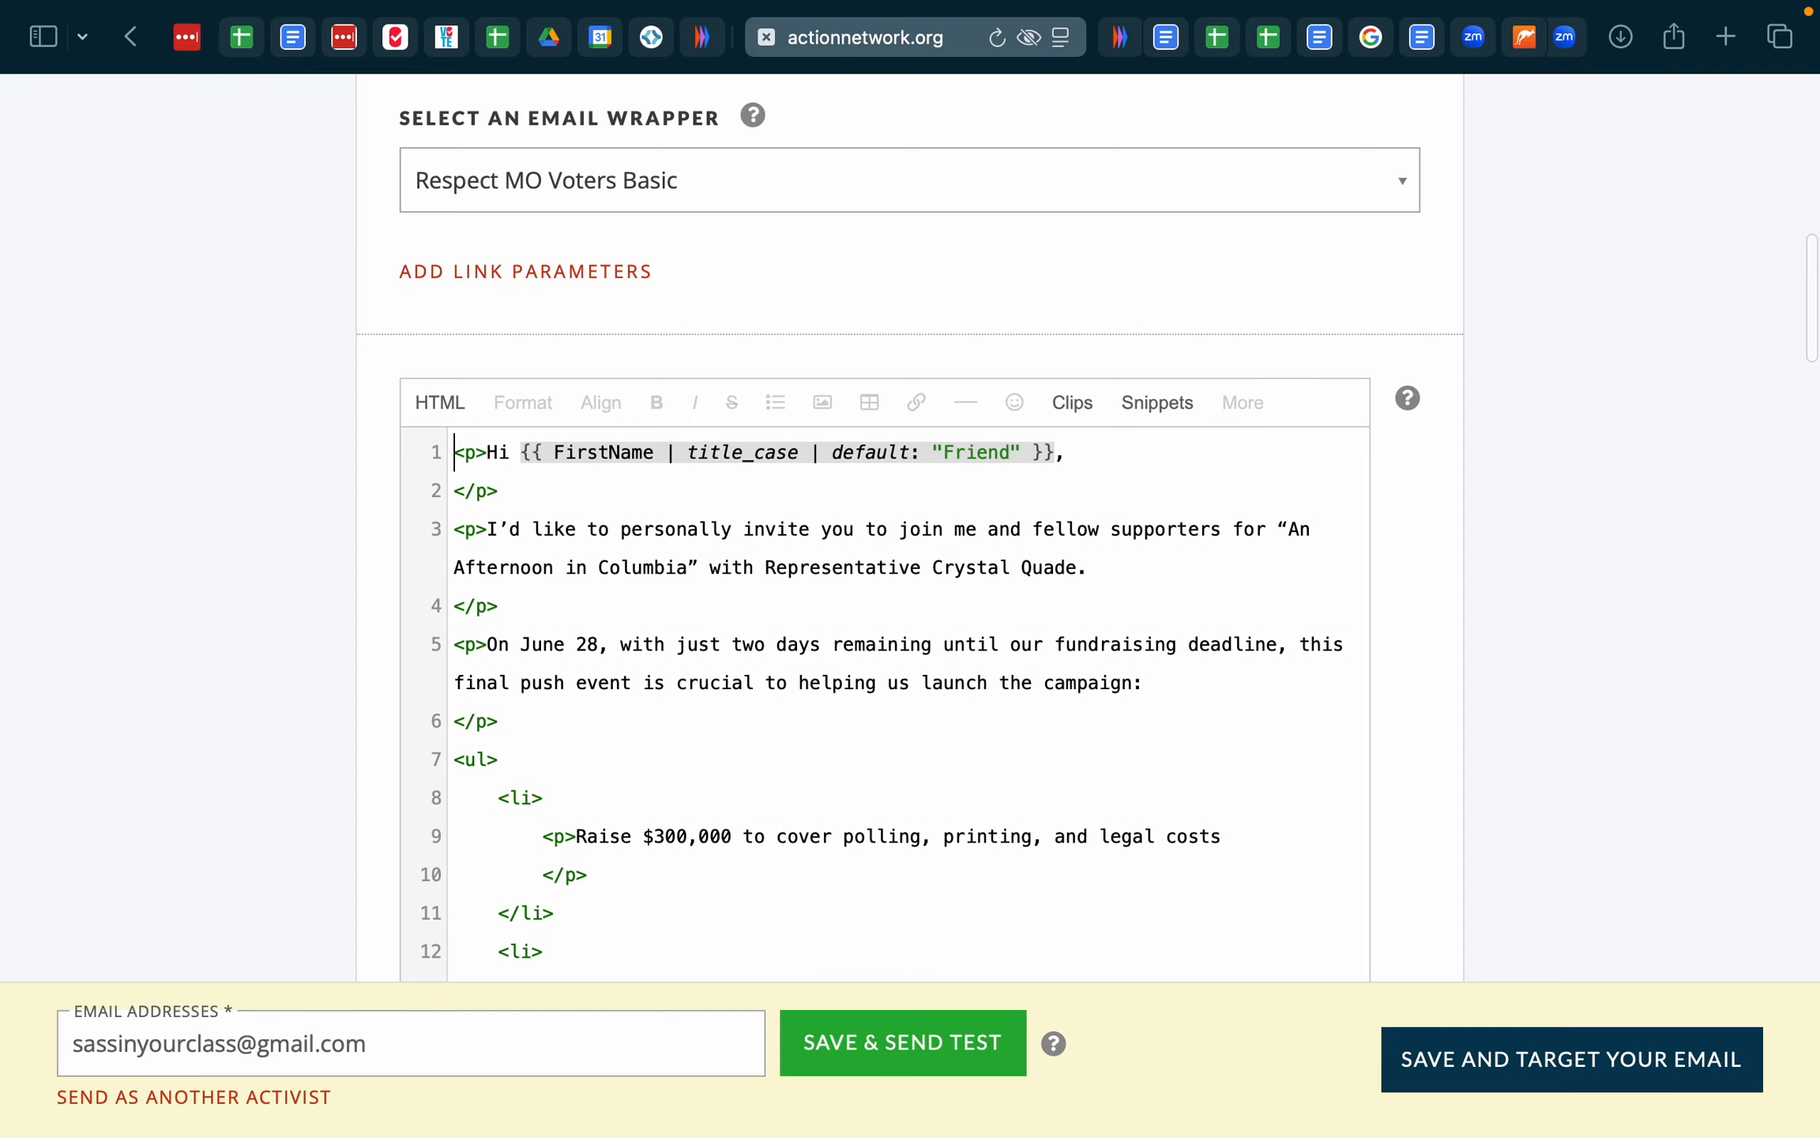
- Return the email body to the formatted view and check the two Columbia flyers below the RSVP button
{"action": "left_click", "coordinate": [433, 401]}
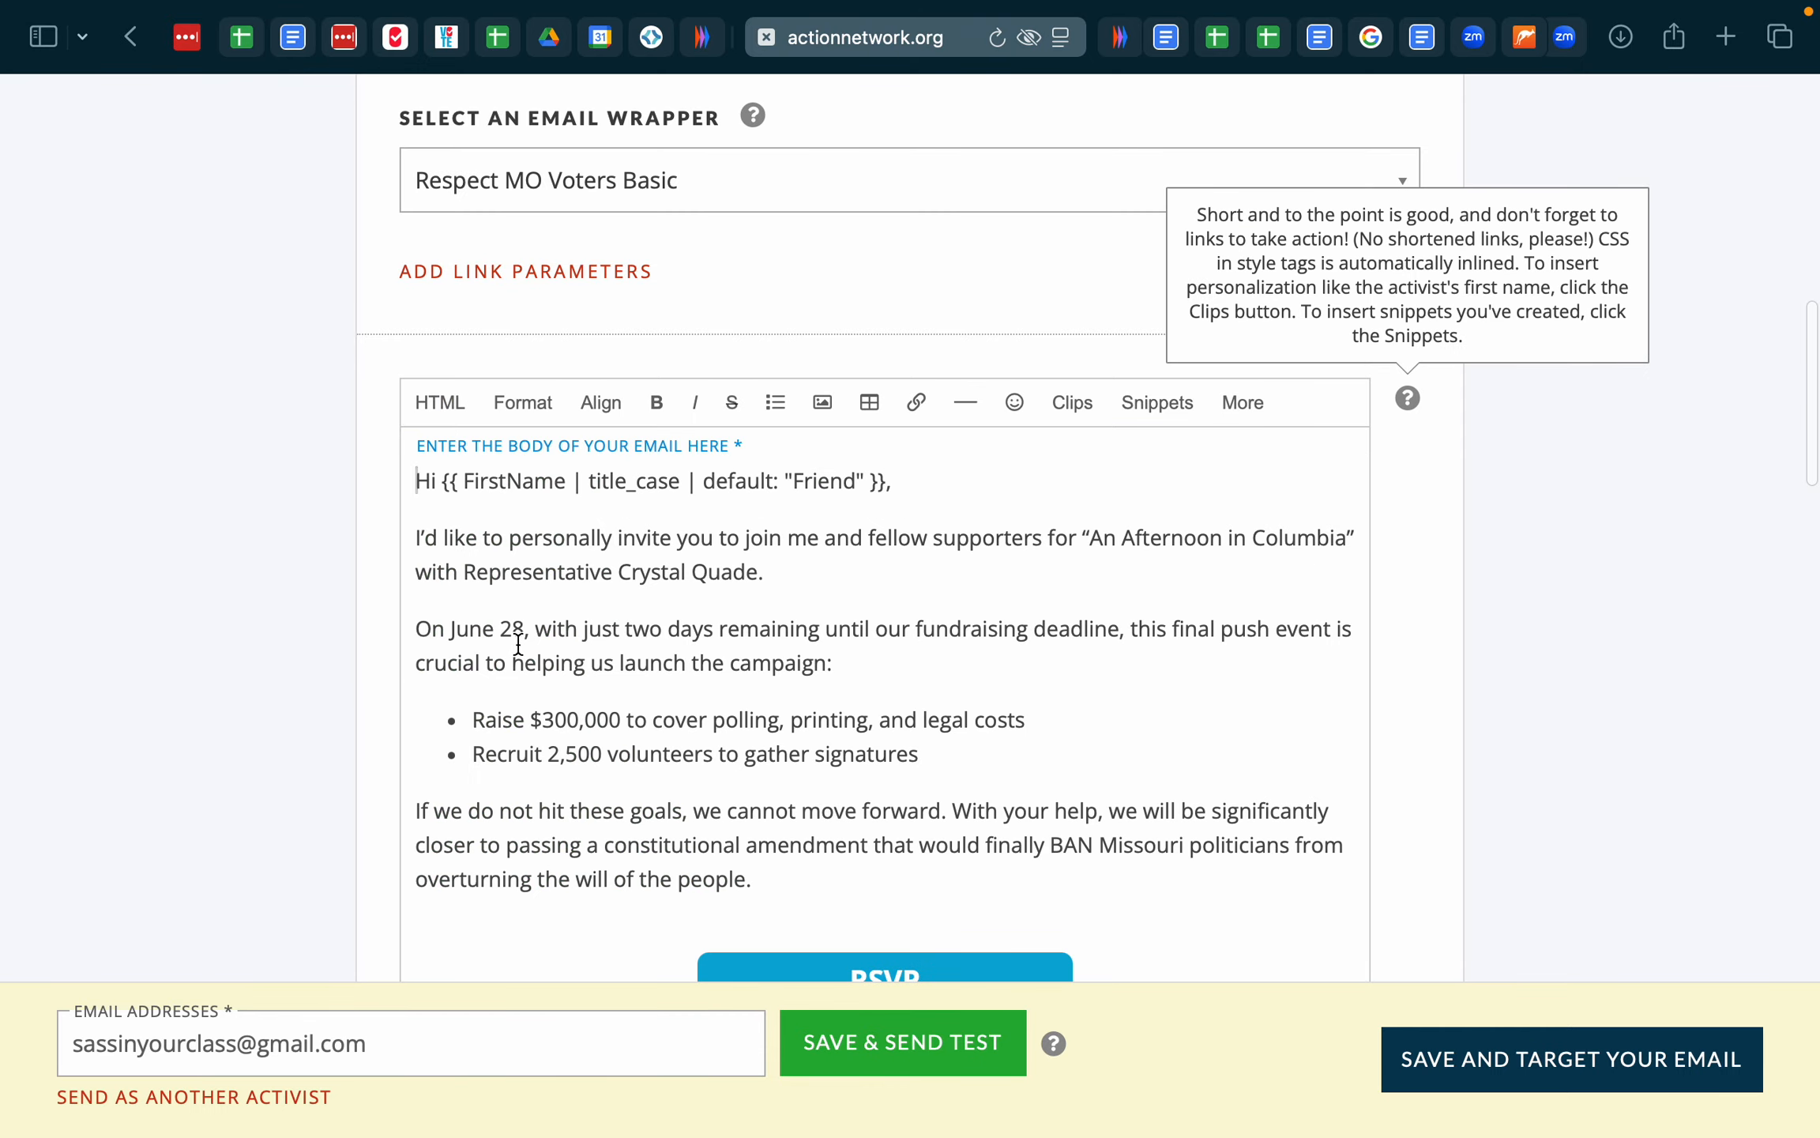
{"action": "scroll", "coordinate": [519, 645], "scroll_direction": "down", "scroll_amount": 10}
{"action": "scroll", "coordinate": [521, 645], "scroll_direction": "up", "scroll_amount": 4}
{"action": "scroll", "coordinate": [528, 644], "scroll_direction": "down", "scroll_amount": 2}
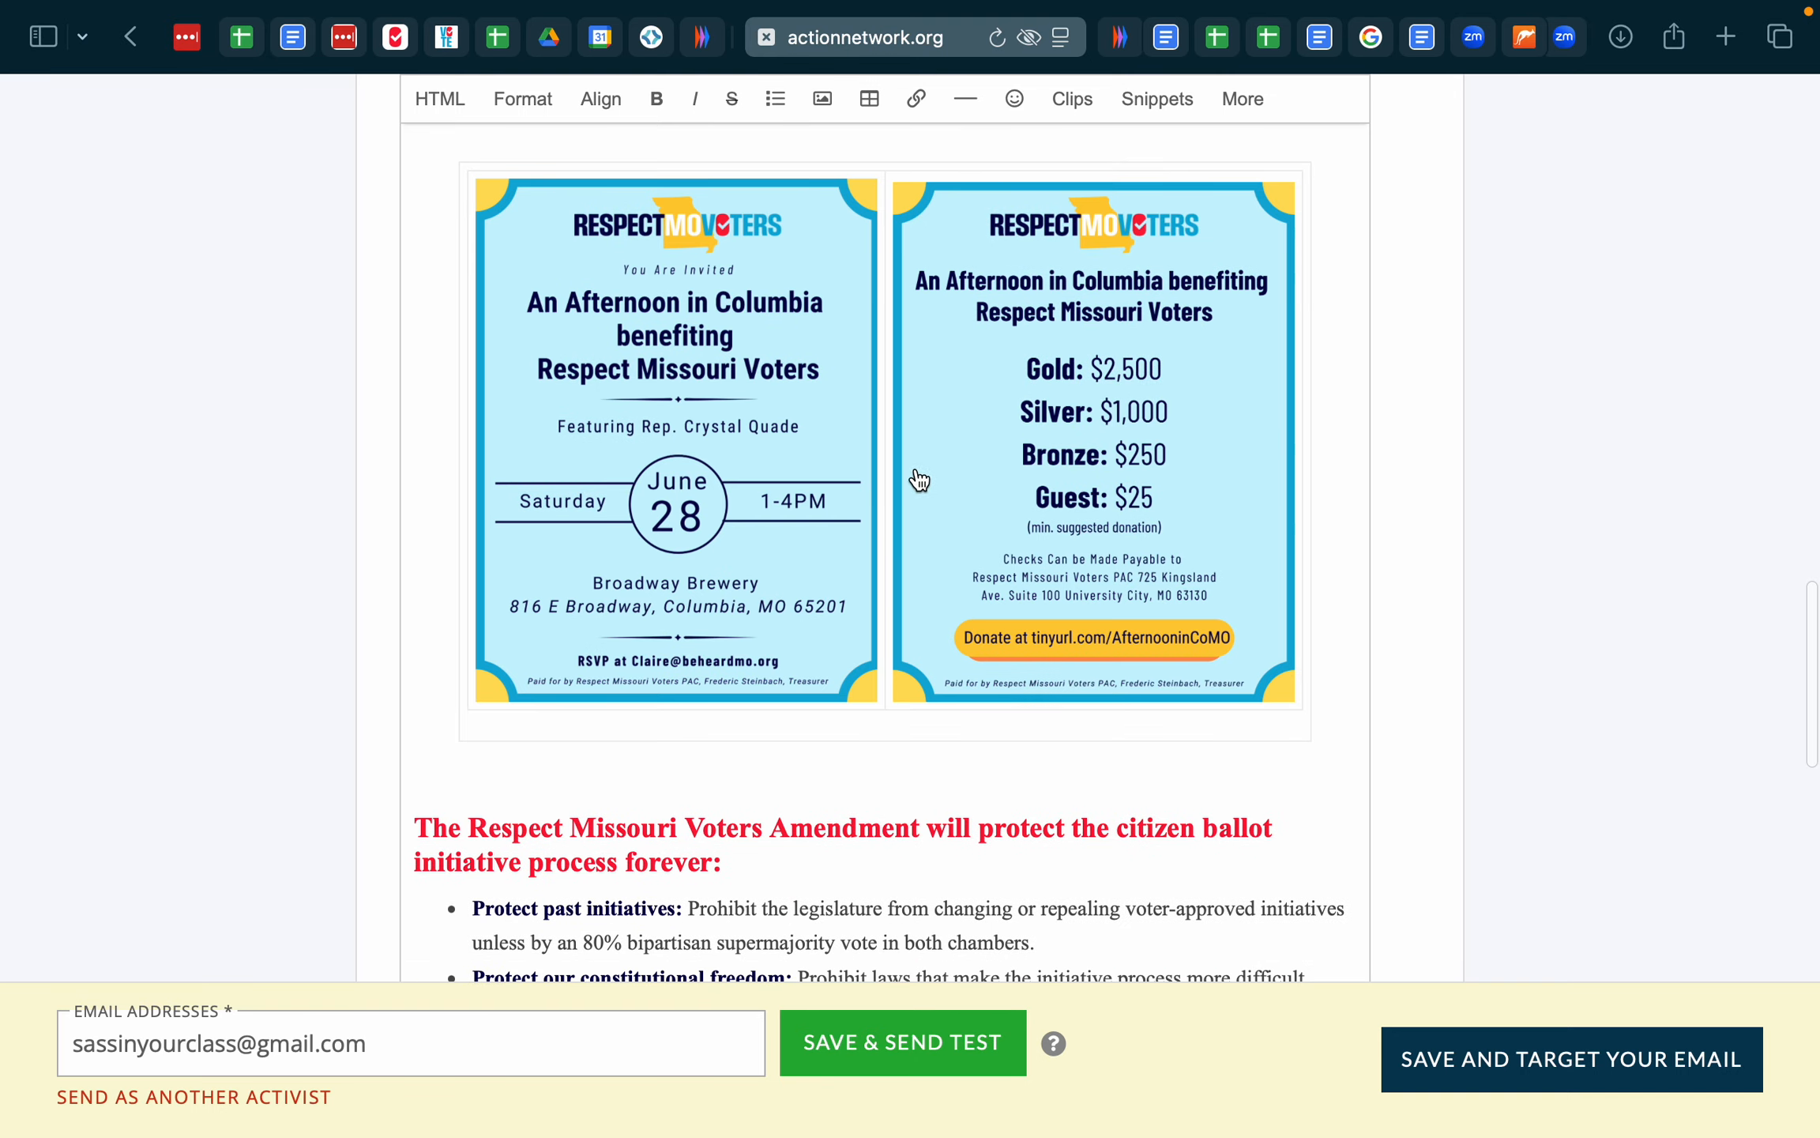
{"action": "scroll", "coordinate": [676, 463], "scroll_direction": "up", "scroll_amount": 2}
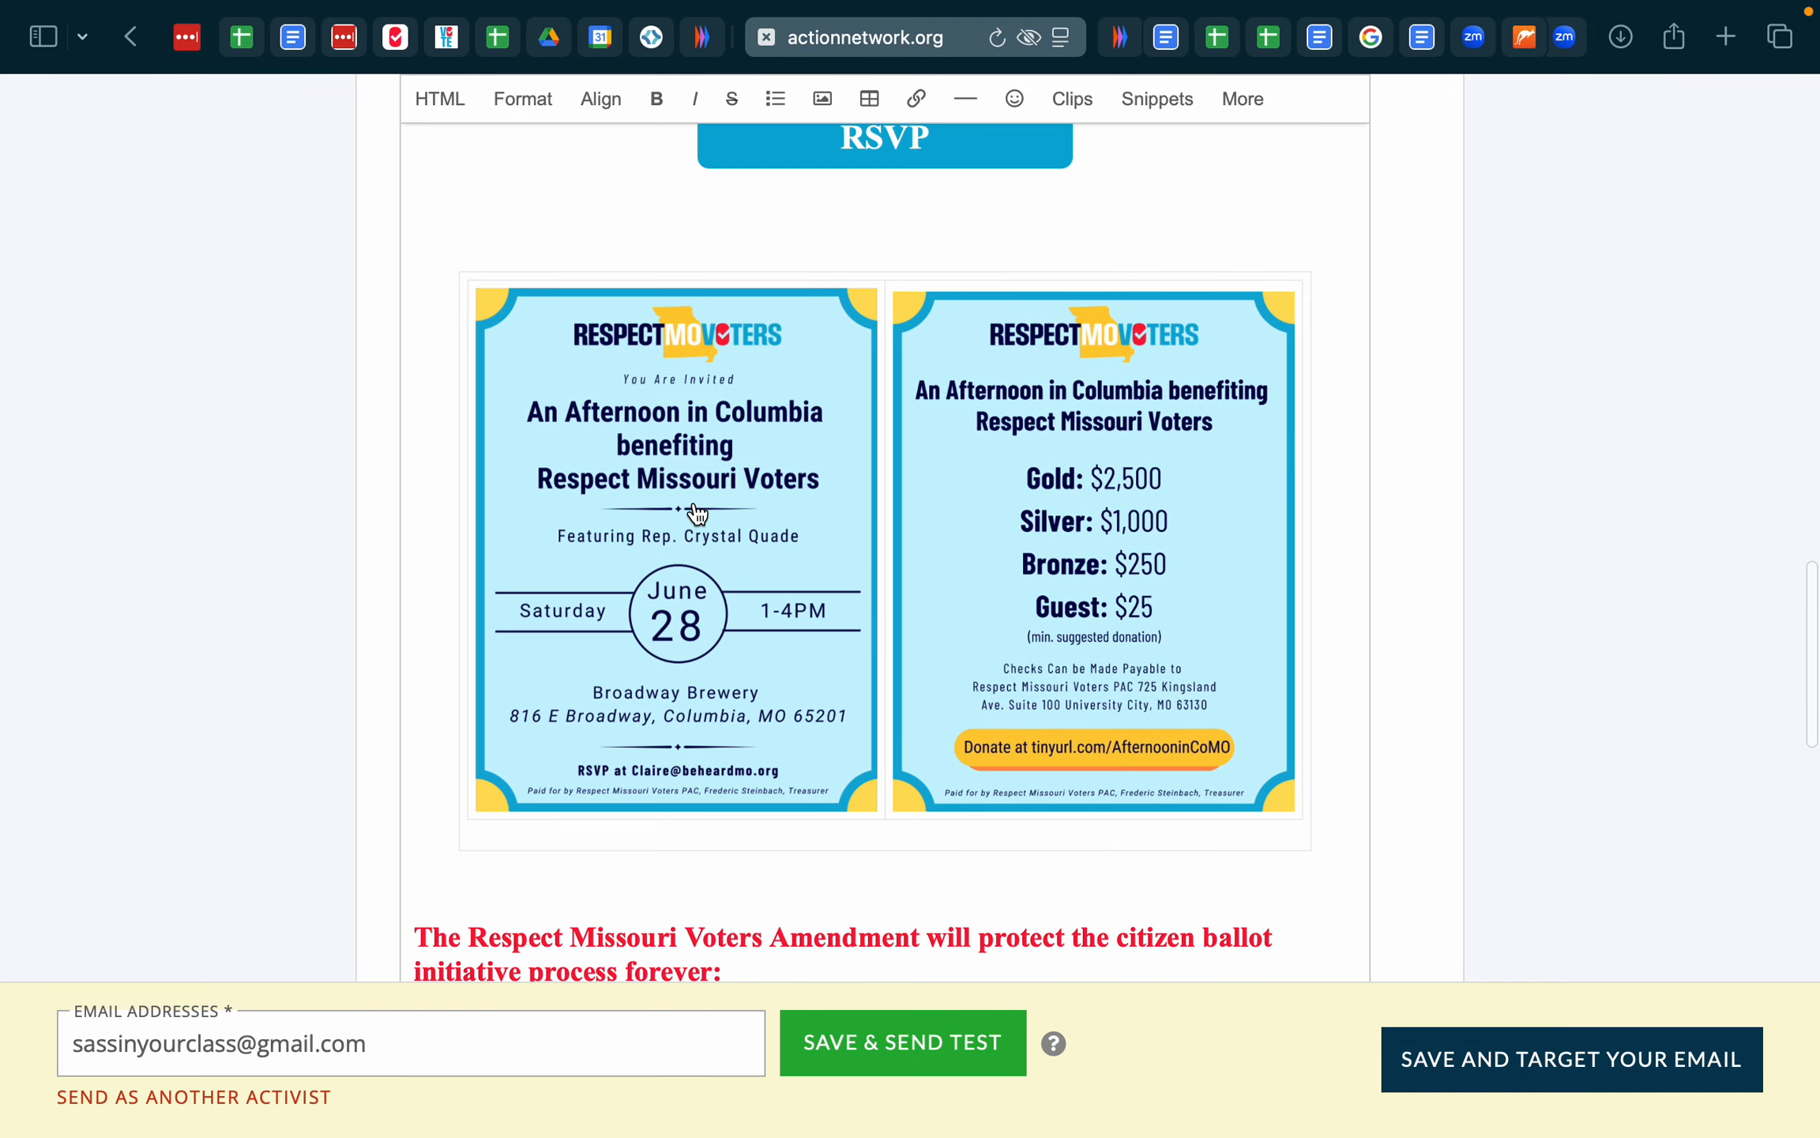
{"action": "left_click", "coordinate": [697, 514]}
{"action": "left_click", "coordinate": [912, 1000]}
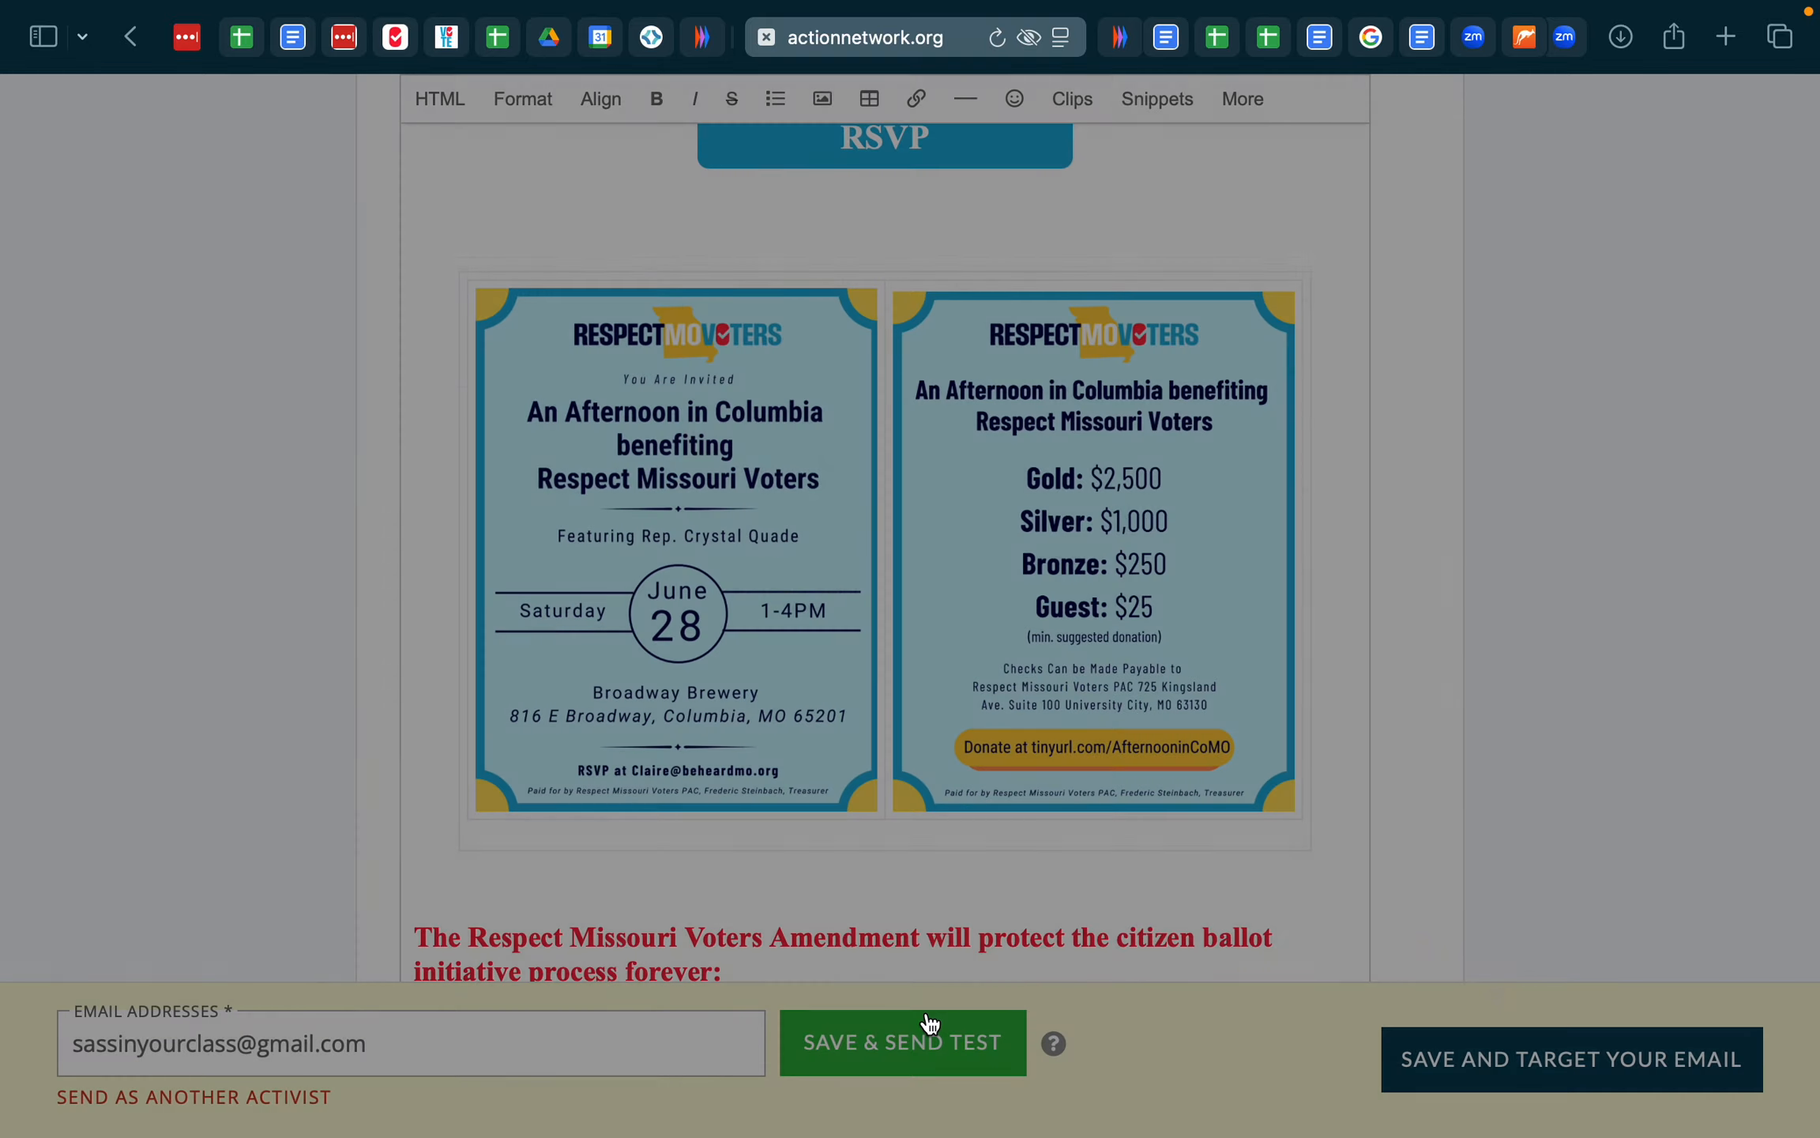
- Copy the Columbia event URL from the link of the RSVP button above the flyers, leaving that link unedited
{"action": "scroll", "coordinate": [832, 455], "scroll_direction": "up", "scroll_amount": 5}
{"action": "left_click", "coordinate": [986, 485]}
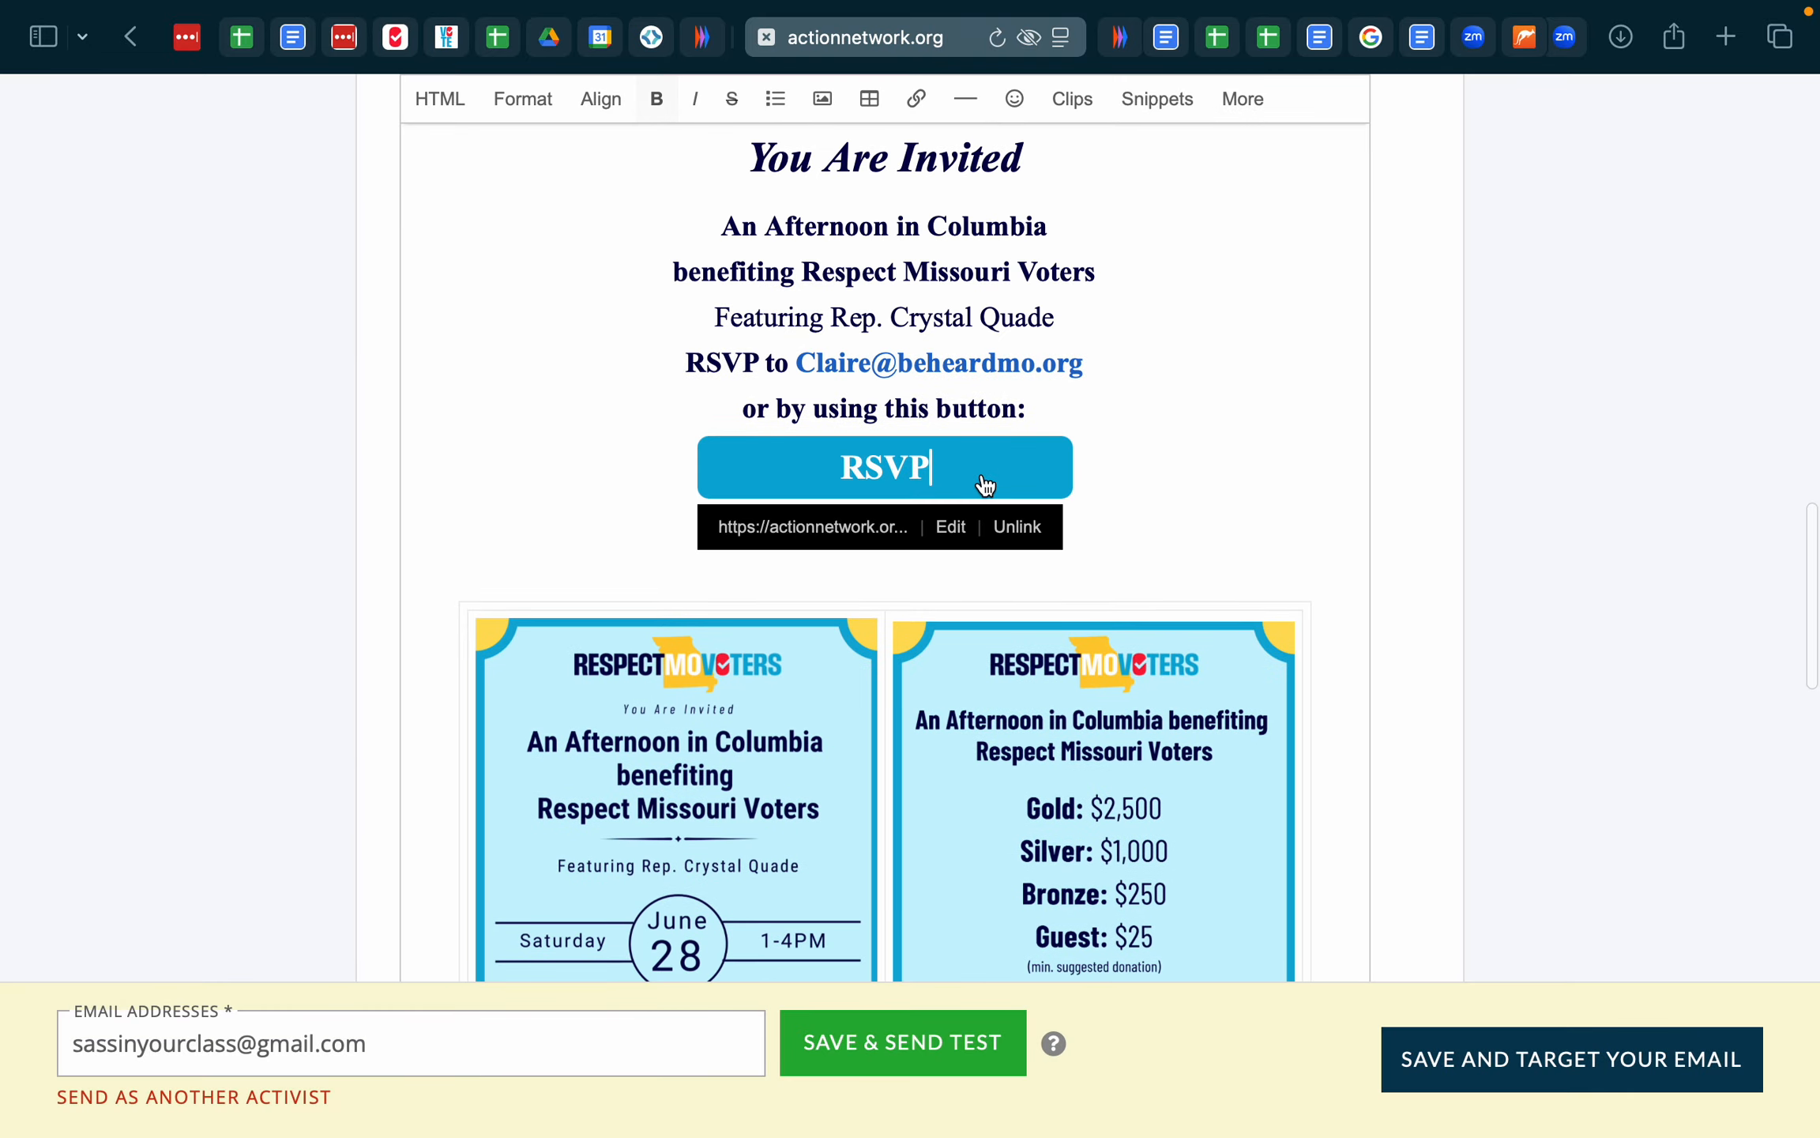
{"action": "left_click", "coordinate": [953, 528]}
{"action": "triple_click", "coordinate": [943, 512]}
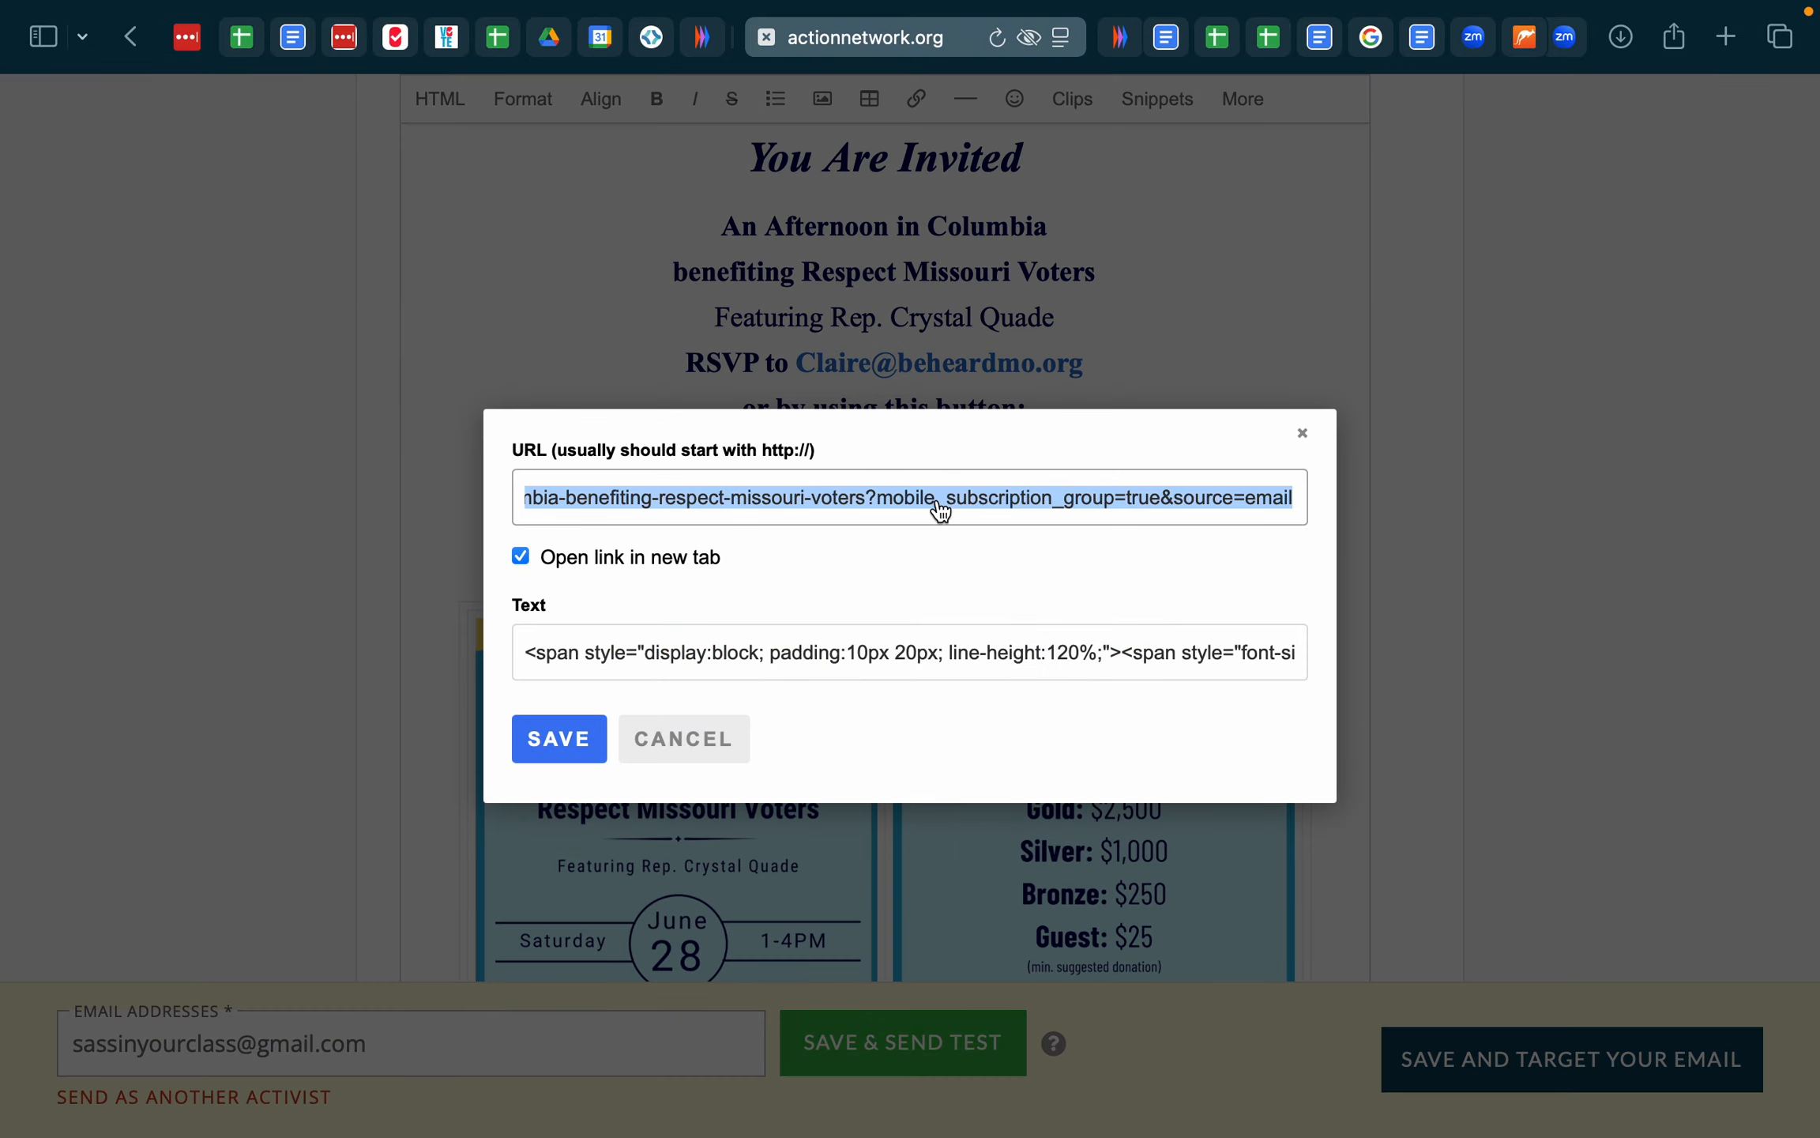
{"action": "left_click", "coordinate": [686, 743]}
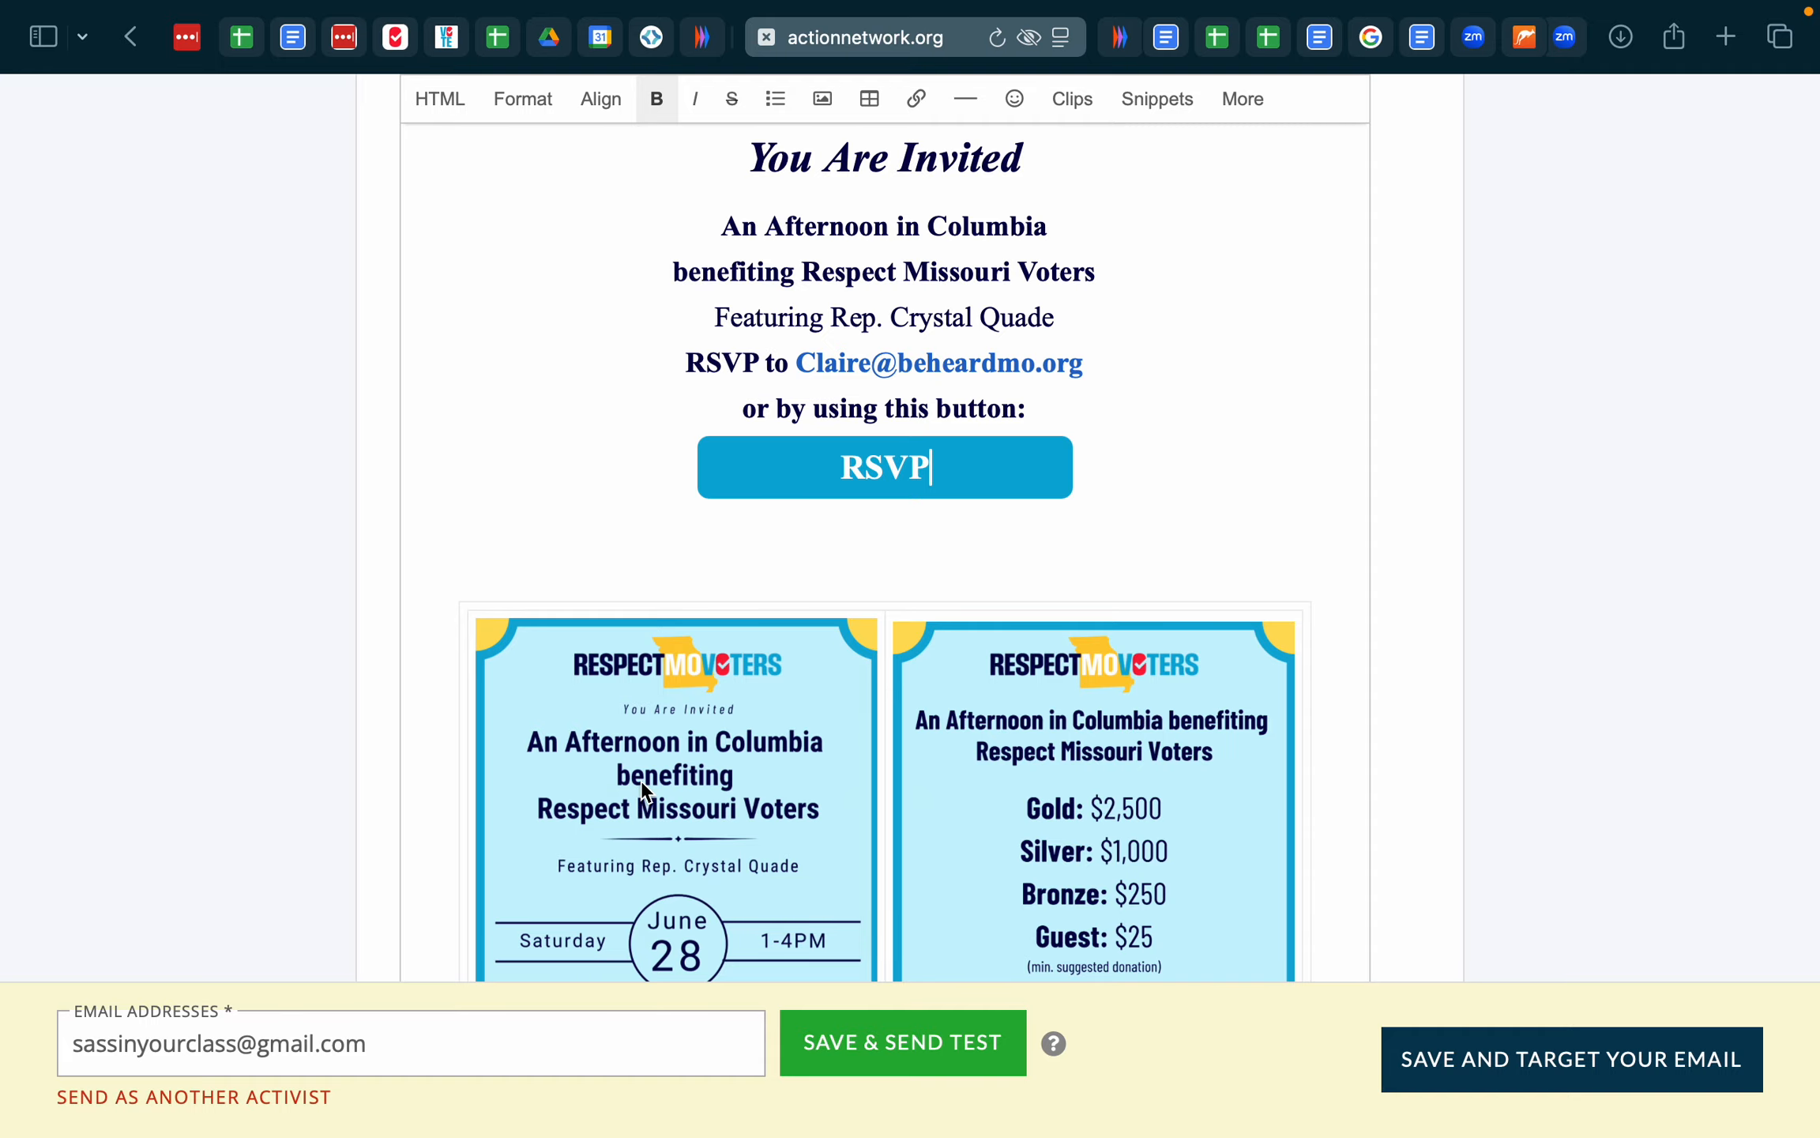
- Replace the link of the first Columbia flyer with the copied Columbia event URL and save it
{"action": "left_click", "coordinate": [642, 779]}
{"action": "left_click", "coordinate": [955, 636]}
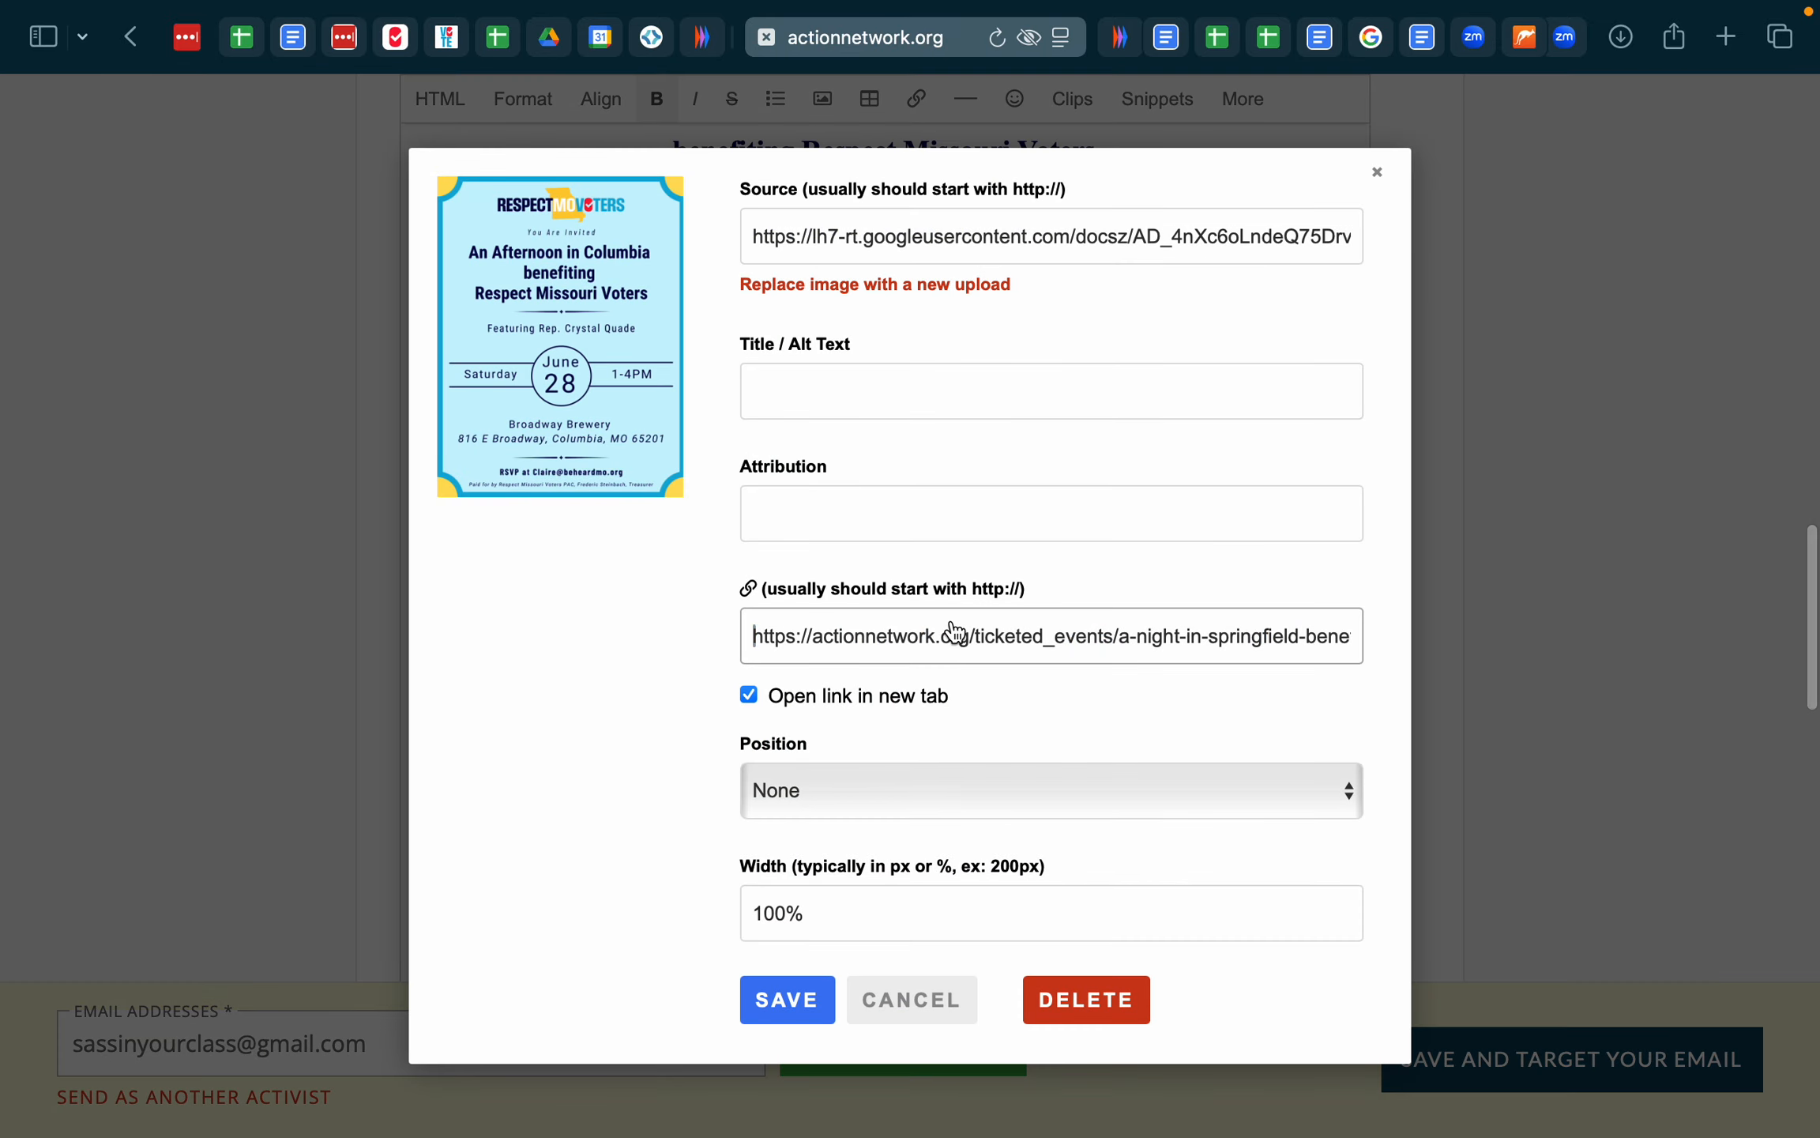
{"action": "key", "text": "super+a"}
{"action": "key", "text": "super+v"}
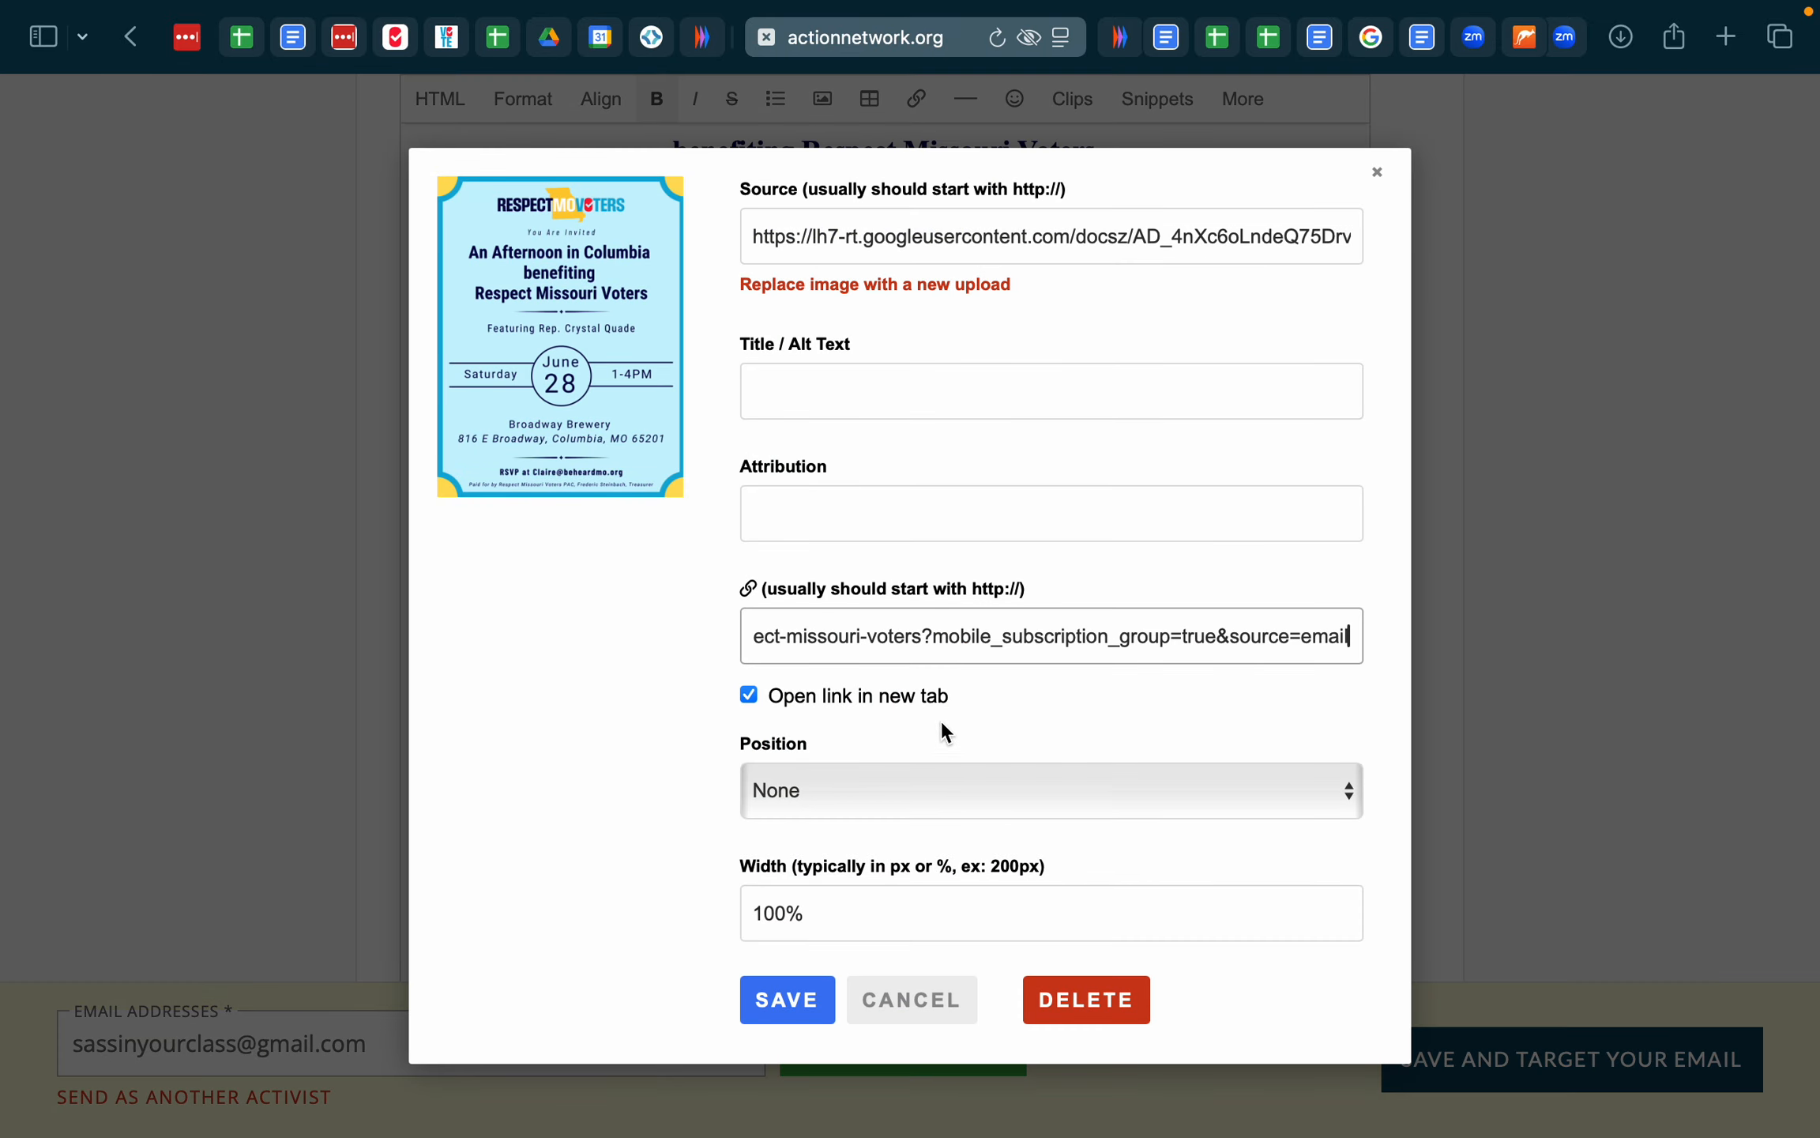
{"action": "left_click", "coordinate": [794, 1001]}
- Replace the link of the second flyer, listing the donation levels, with the same Columbia event URL and save it
{"action": "scroll", "coordinate": [1086, 697], "scroll_direction": "down", "scroll_amount": 1}
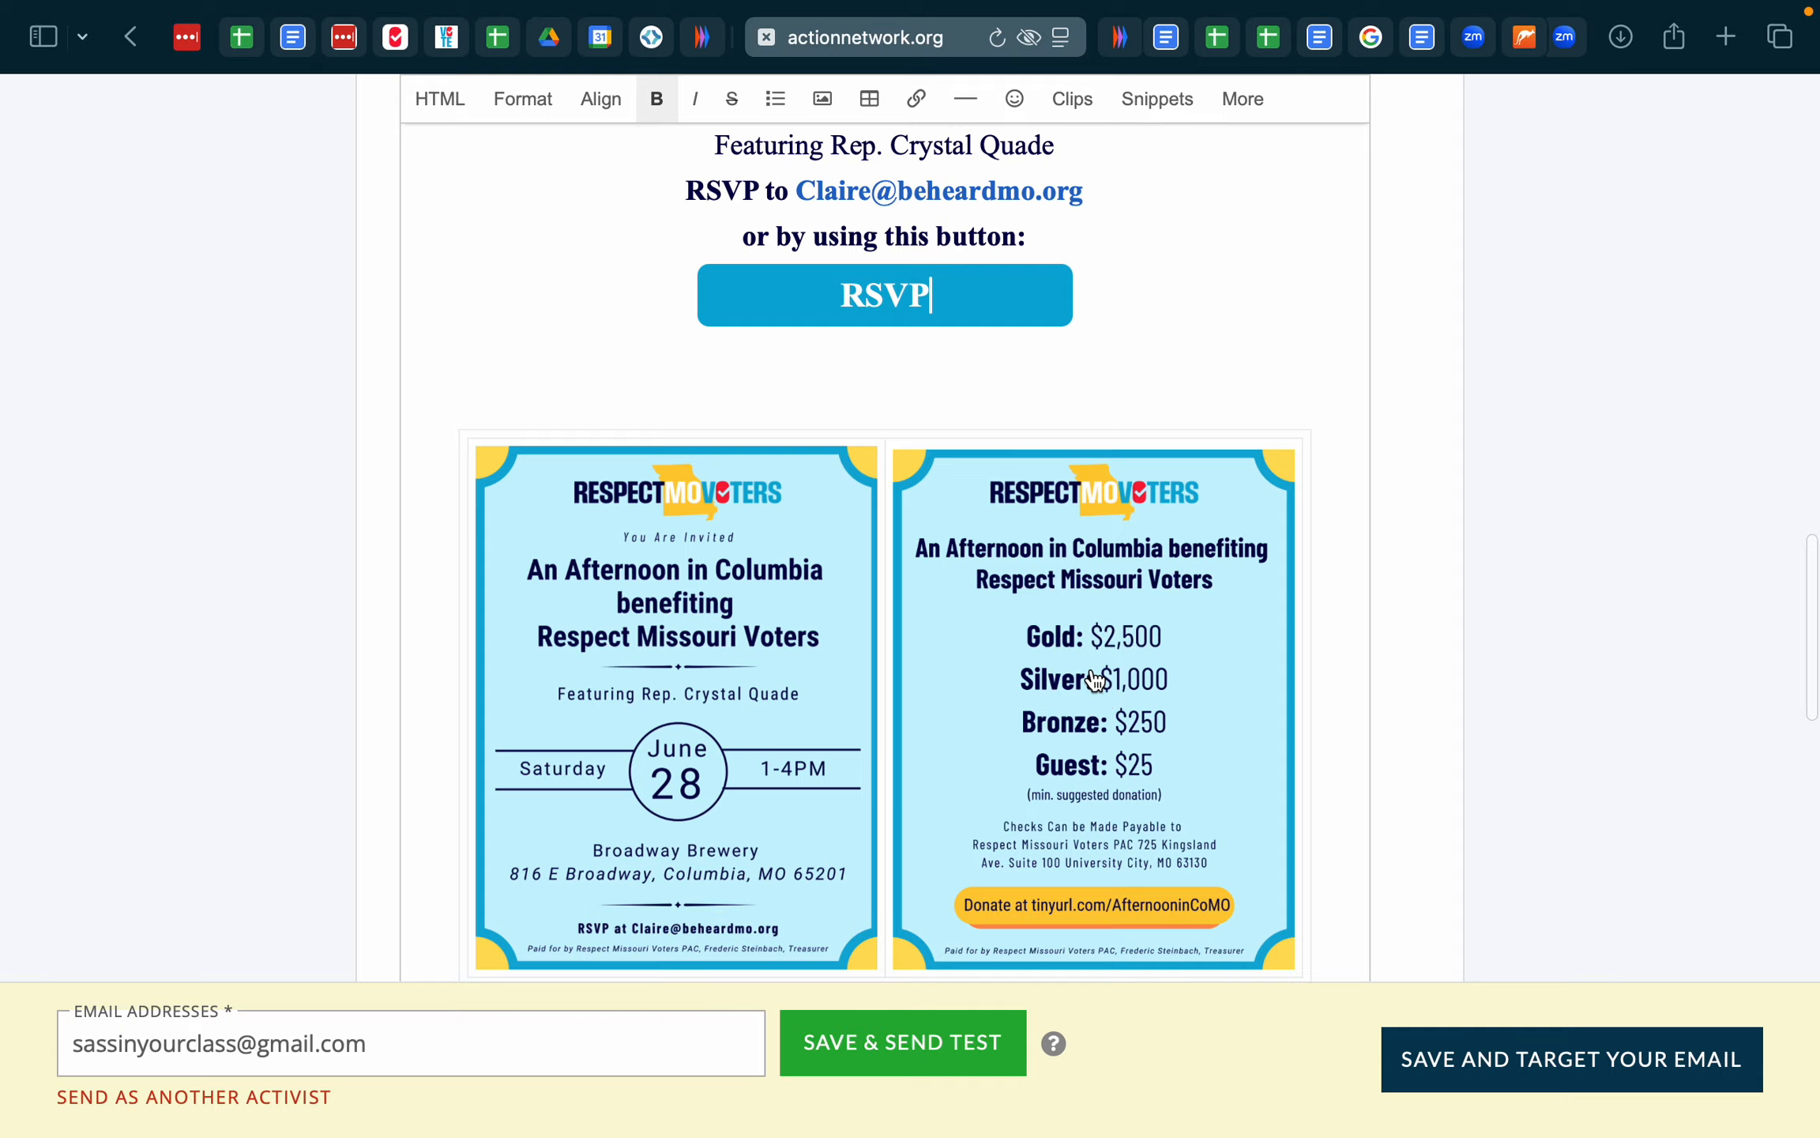
{"action": "left_click", "coordinate": [1094, 679]}
{"action": "left_click", "coordinate": [891, 637]}
{"action": "key", "text": "super+a"}
{"action": "key", "text": "super+v"}
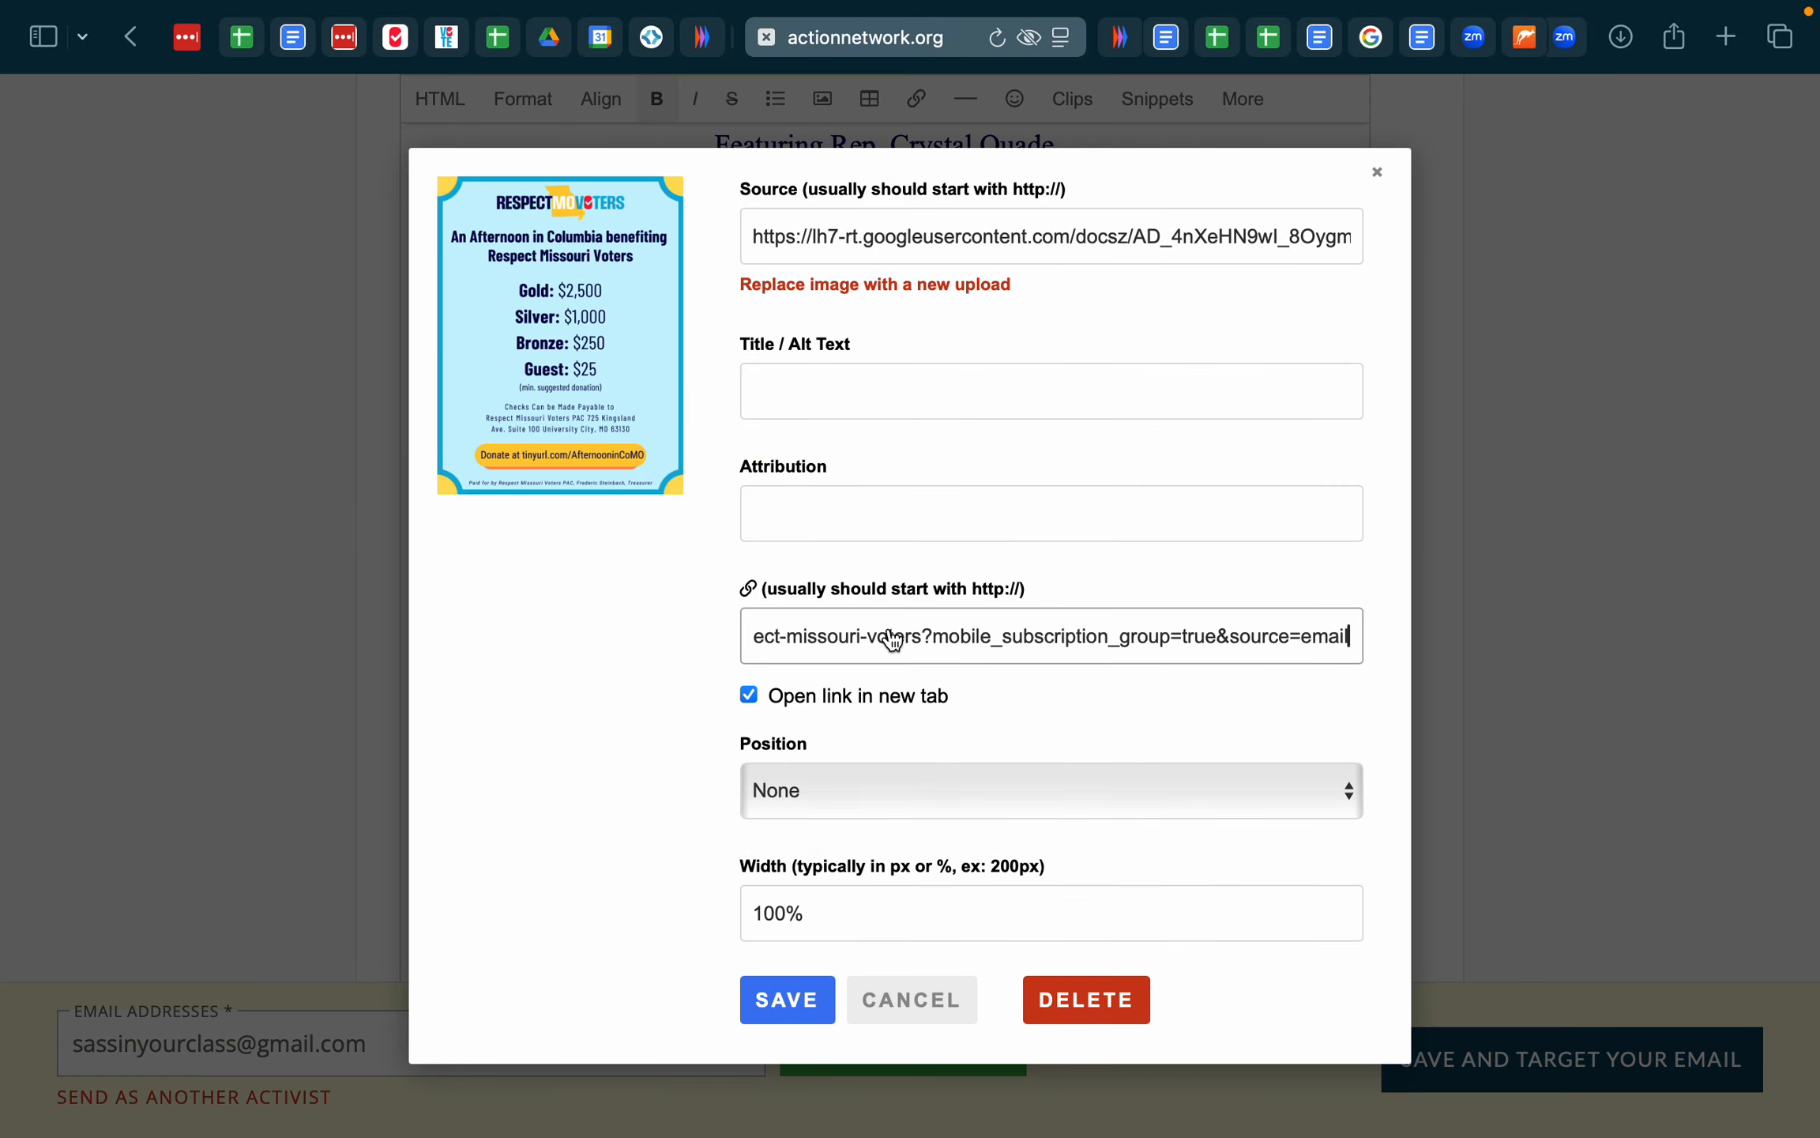
{"action": "left_click", "coordinate": [782, 1001]}
- Replace the Springfield event link on the RSVP button below the amendment bullets with the Columbia event URL
{"action": "scroll", "coordinate": [1117, 621], "scroll_direction": "down", "scroll_amount": 7}
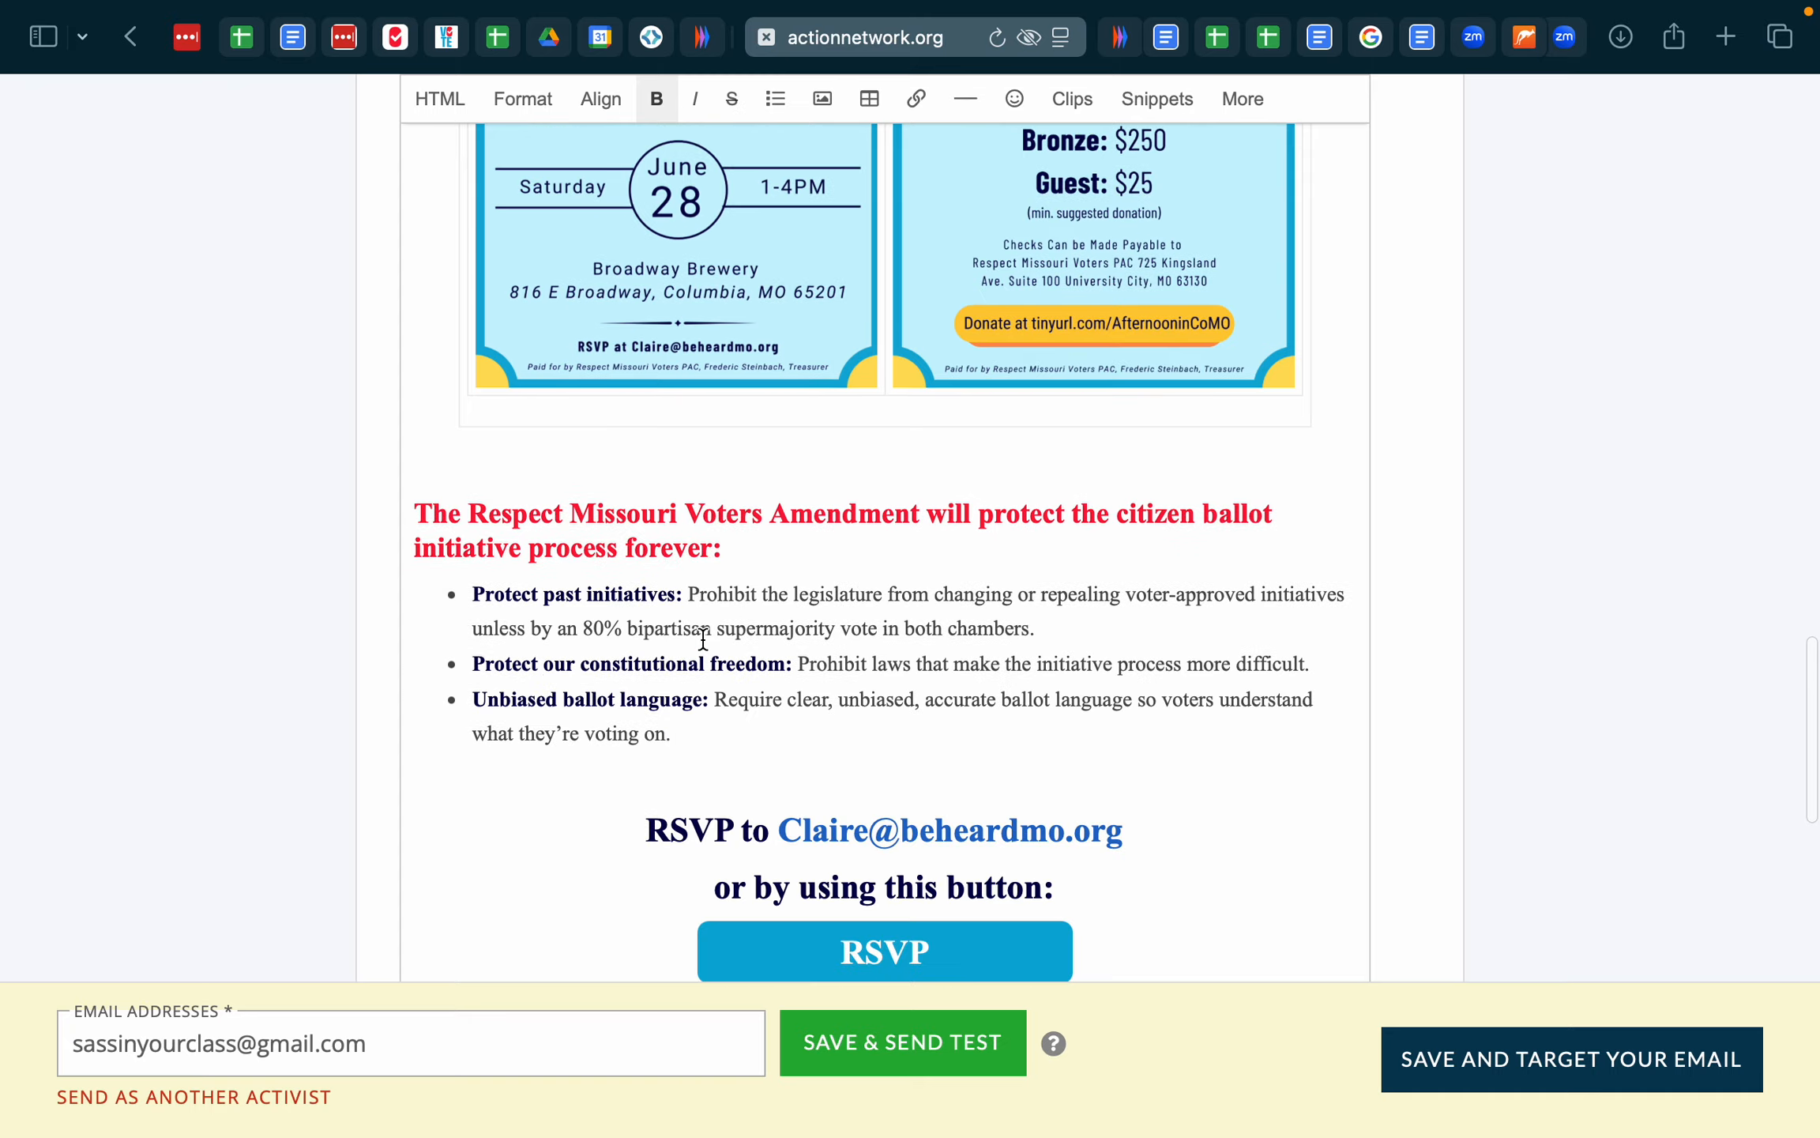
{"action": "scroll", "coordinate": [702, 639], "scroll_direction": "down", "scroll_amount": 2}
{"action": "left_click", "coordinate": [962, 800]}
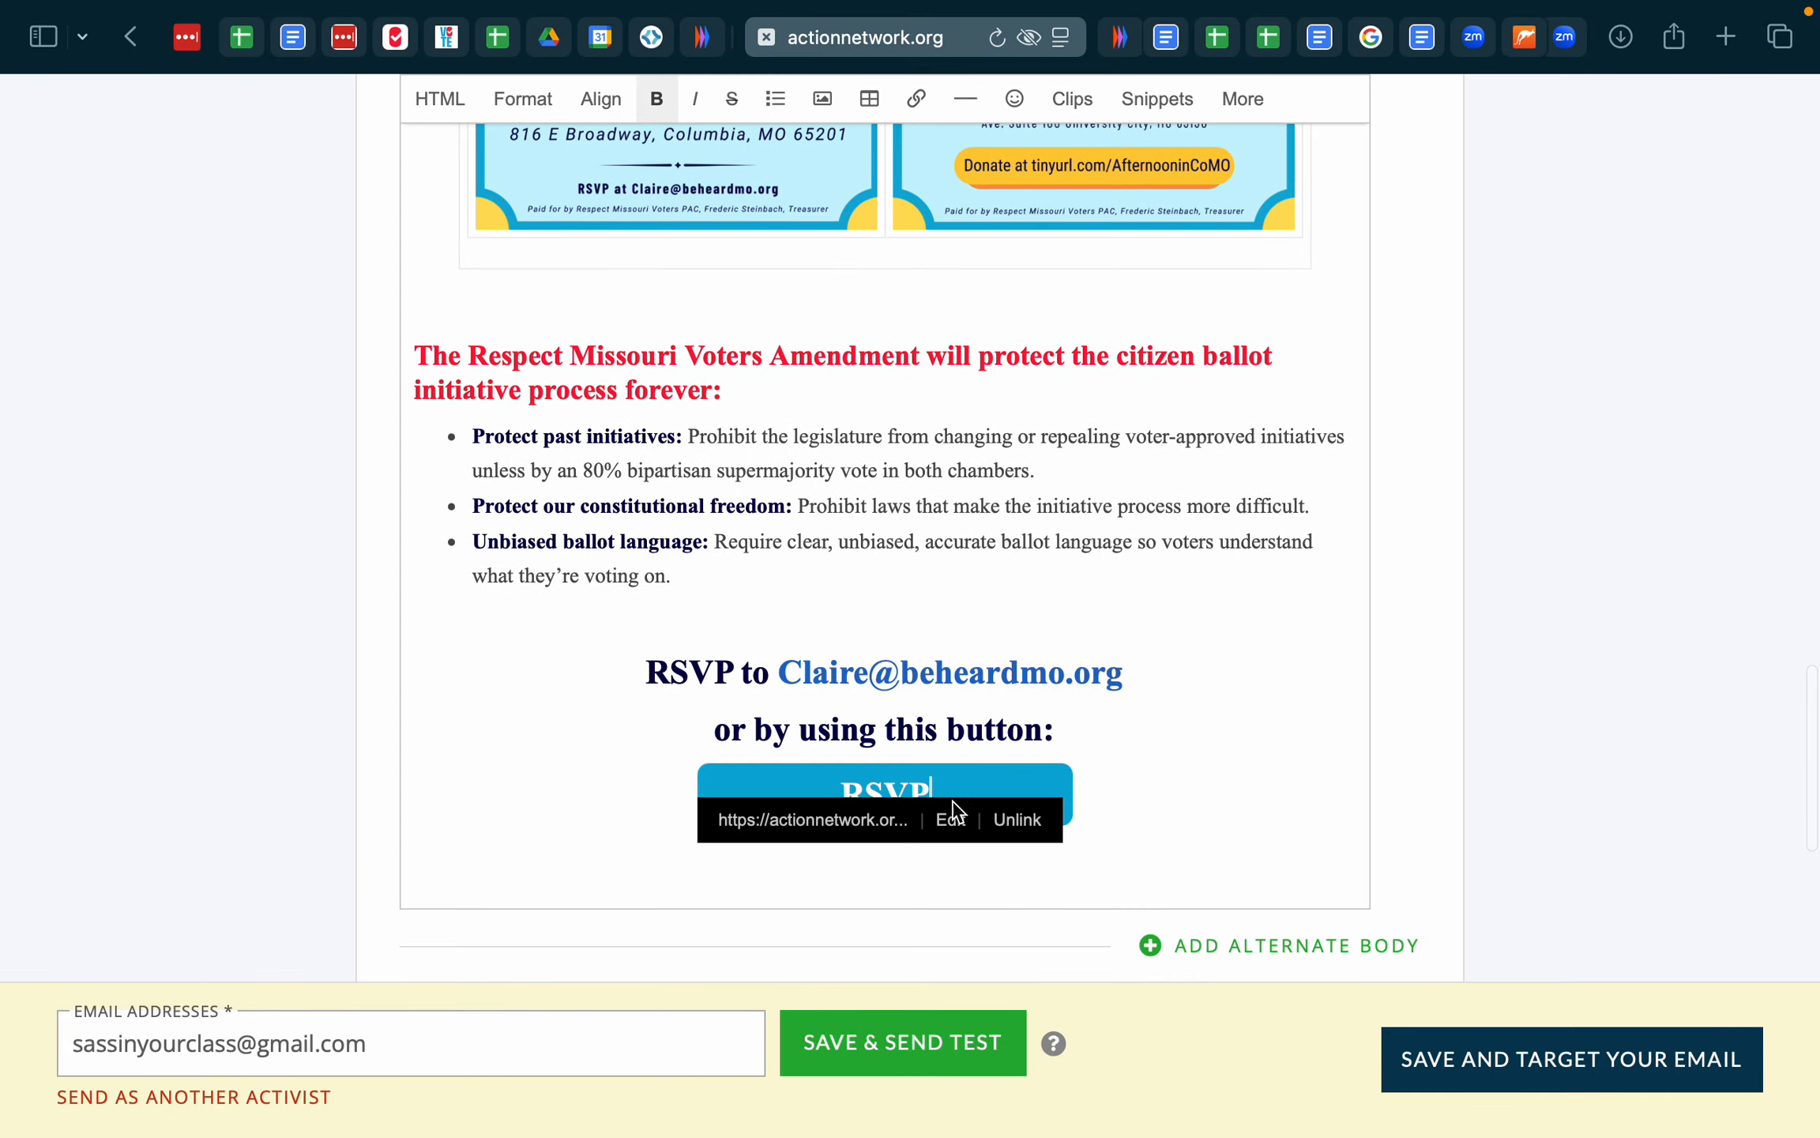
{"action": "left_click", "coordinate": [952, 816]}
{"action": "triple_click", "coordinate": [807, 520]}
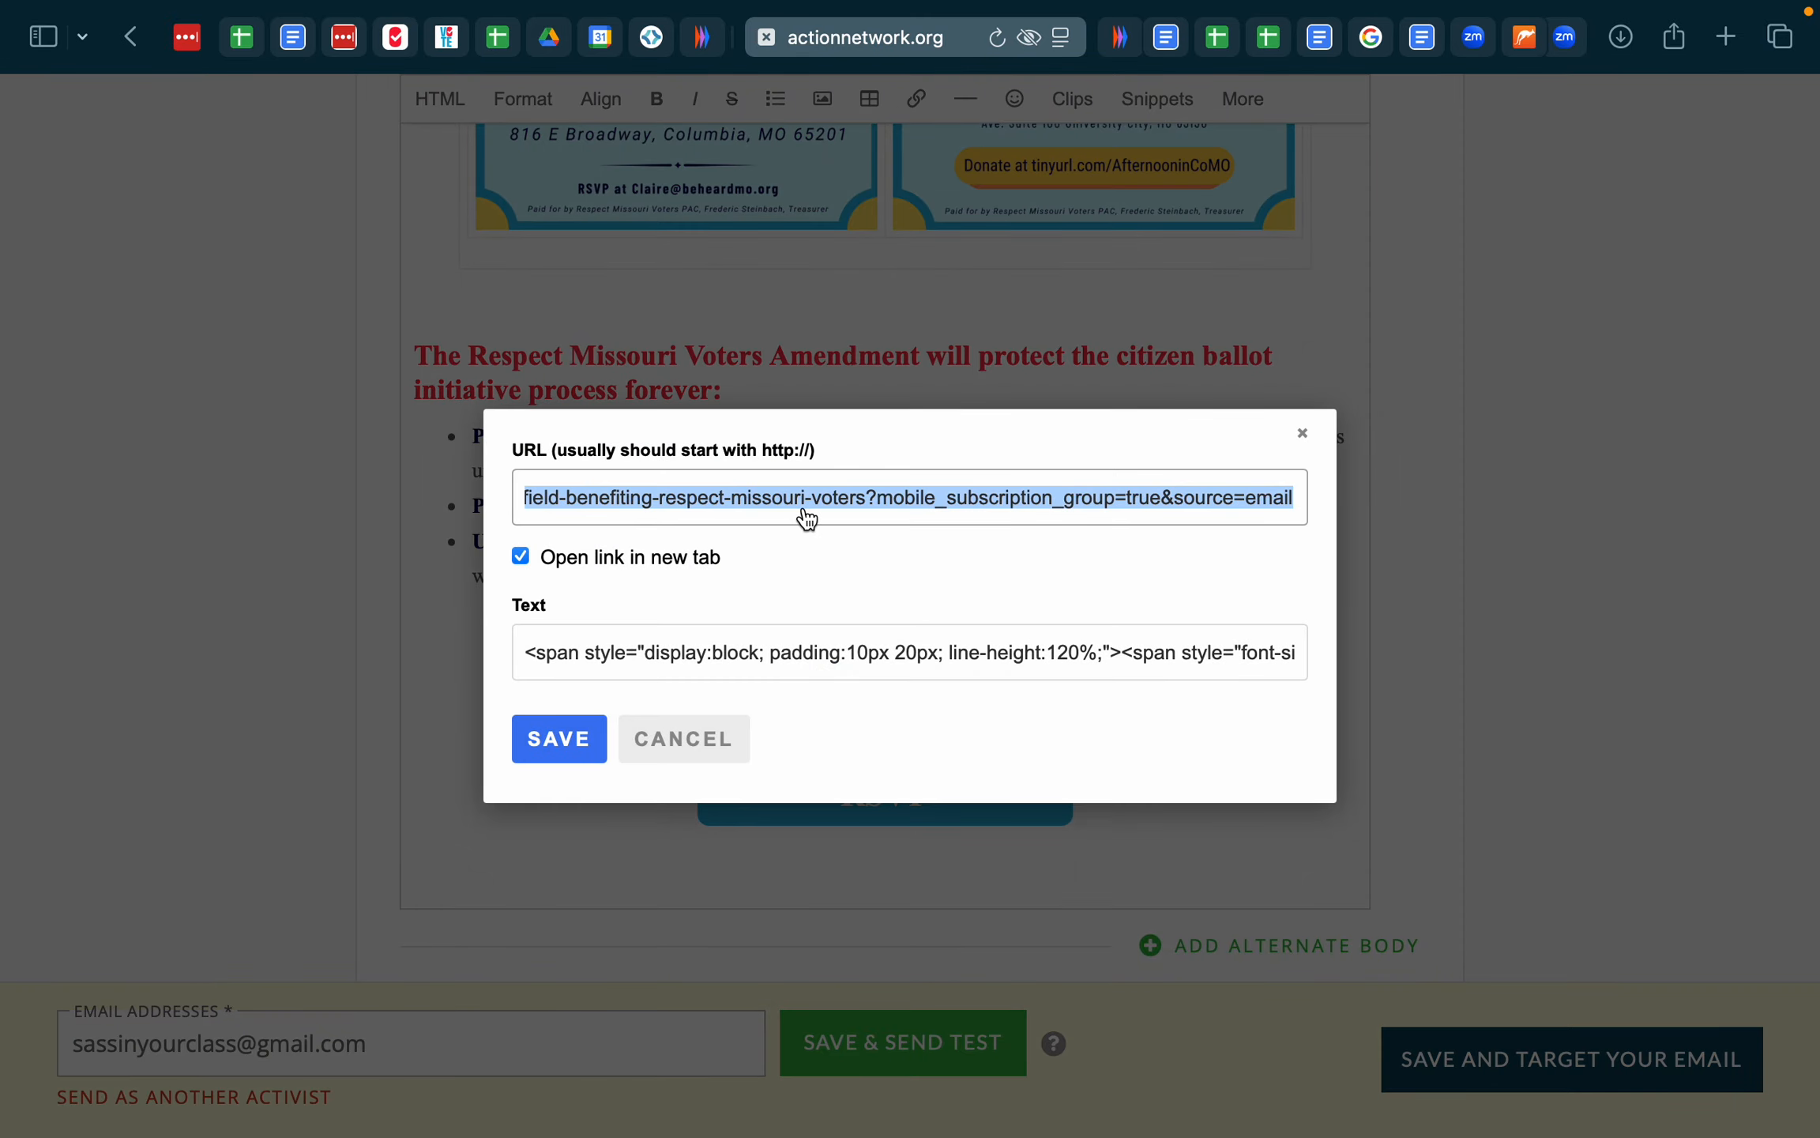
{"action": "left_click", "coordinate": [559, 739]}
- Switch to the Google Docs draft and examine the amendment bullets and RSVP wording to compare them with the email
{"action": "scroll", "coordinate": [814, 551], "scroll_direction": "up", "scroll_amount": 5}
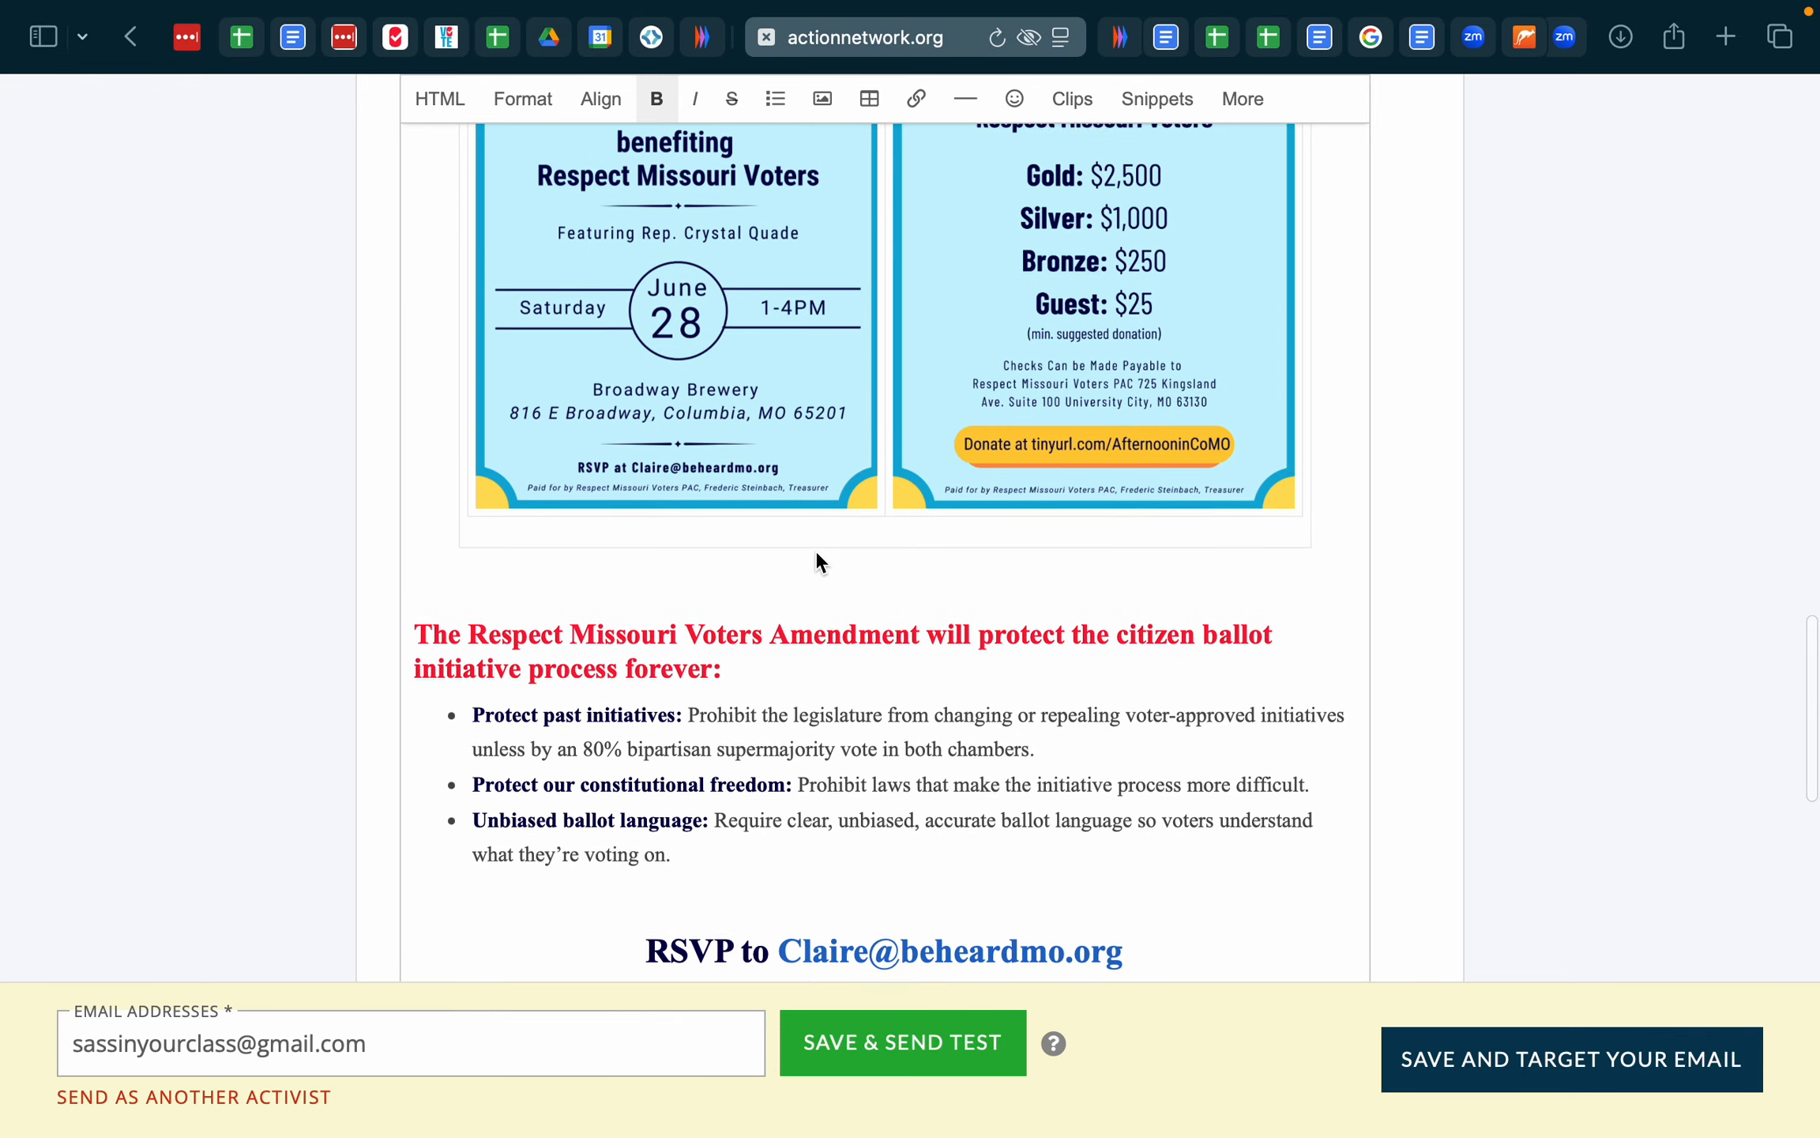
{"action": "left_click", "coordinate": [1166, 37]}
{"action": "scroll", "coordinate": [784, 698], "scroll_direction": "down", "scroll_amount": 5}
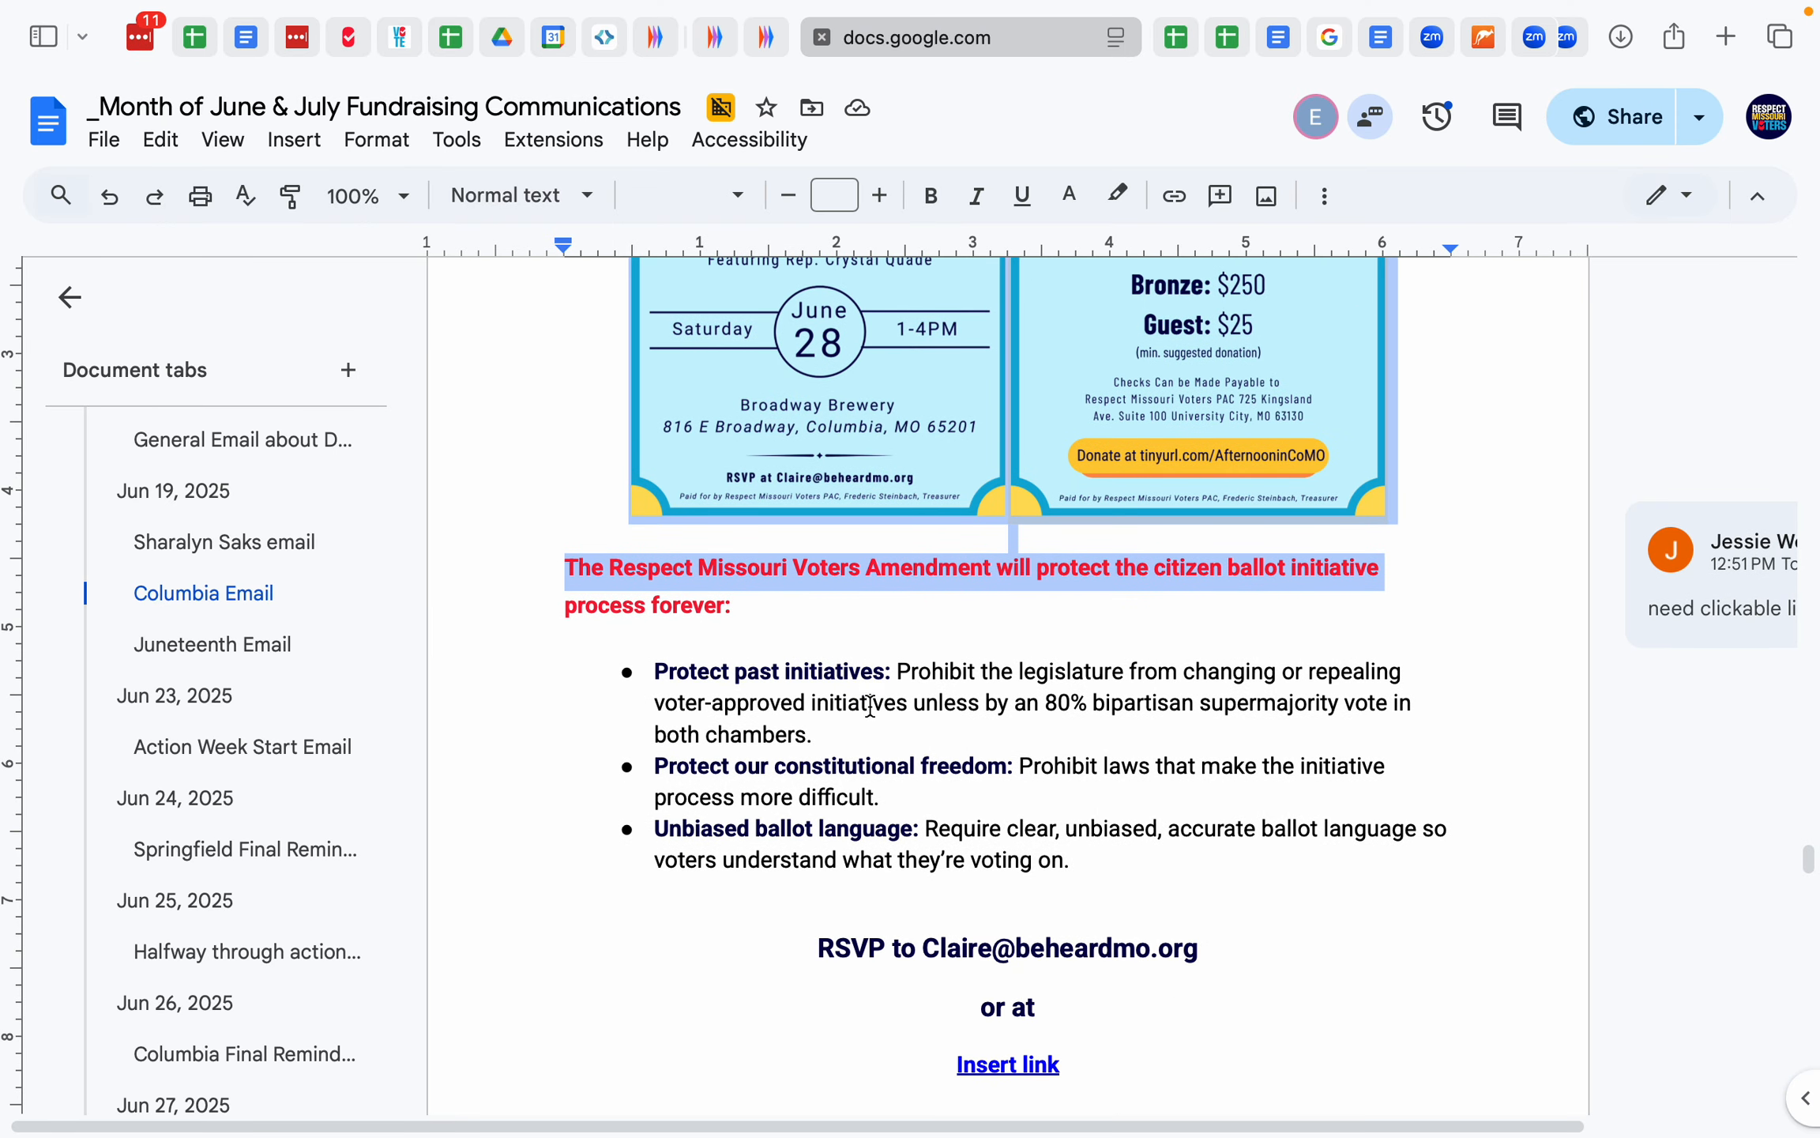
{"action": "scroll", "coordinate": [869, 704], "scroll_direction": "down", "scroll_amount": 1}
{"action": "left_click_drag", "start_coordinate": [1045, 634], "coordinate": [1145, 634]}
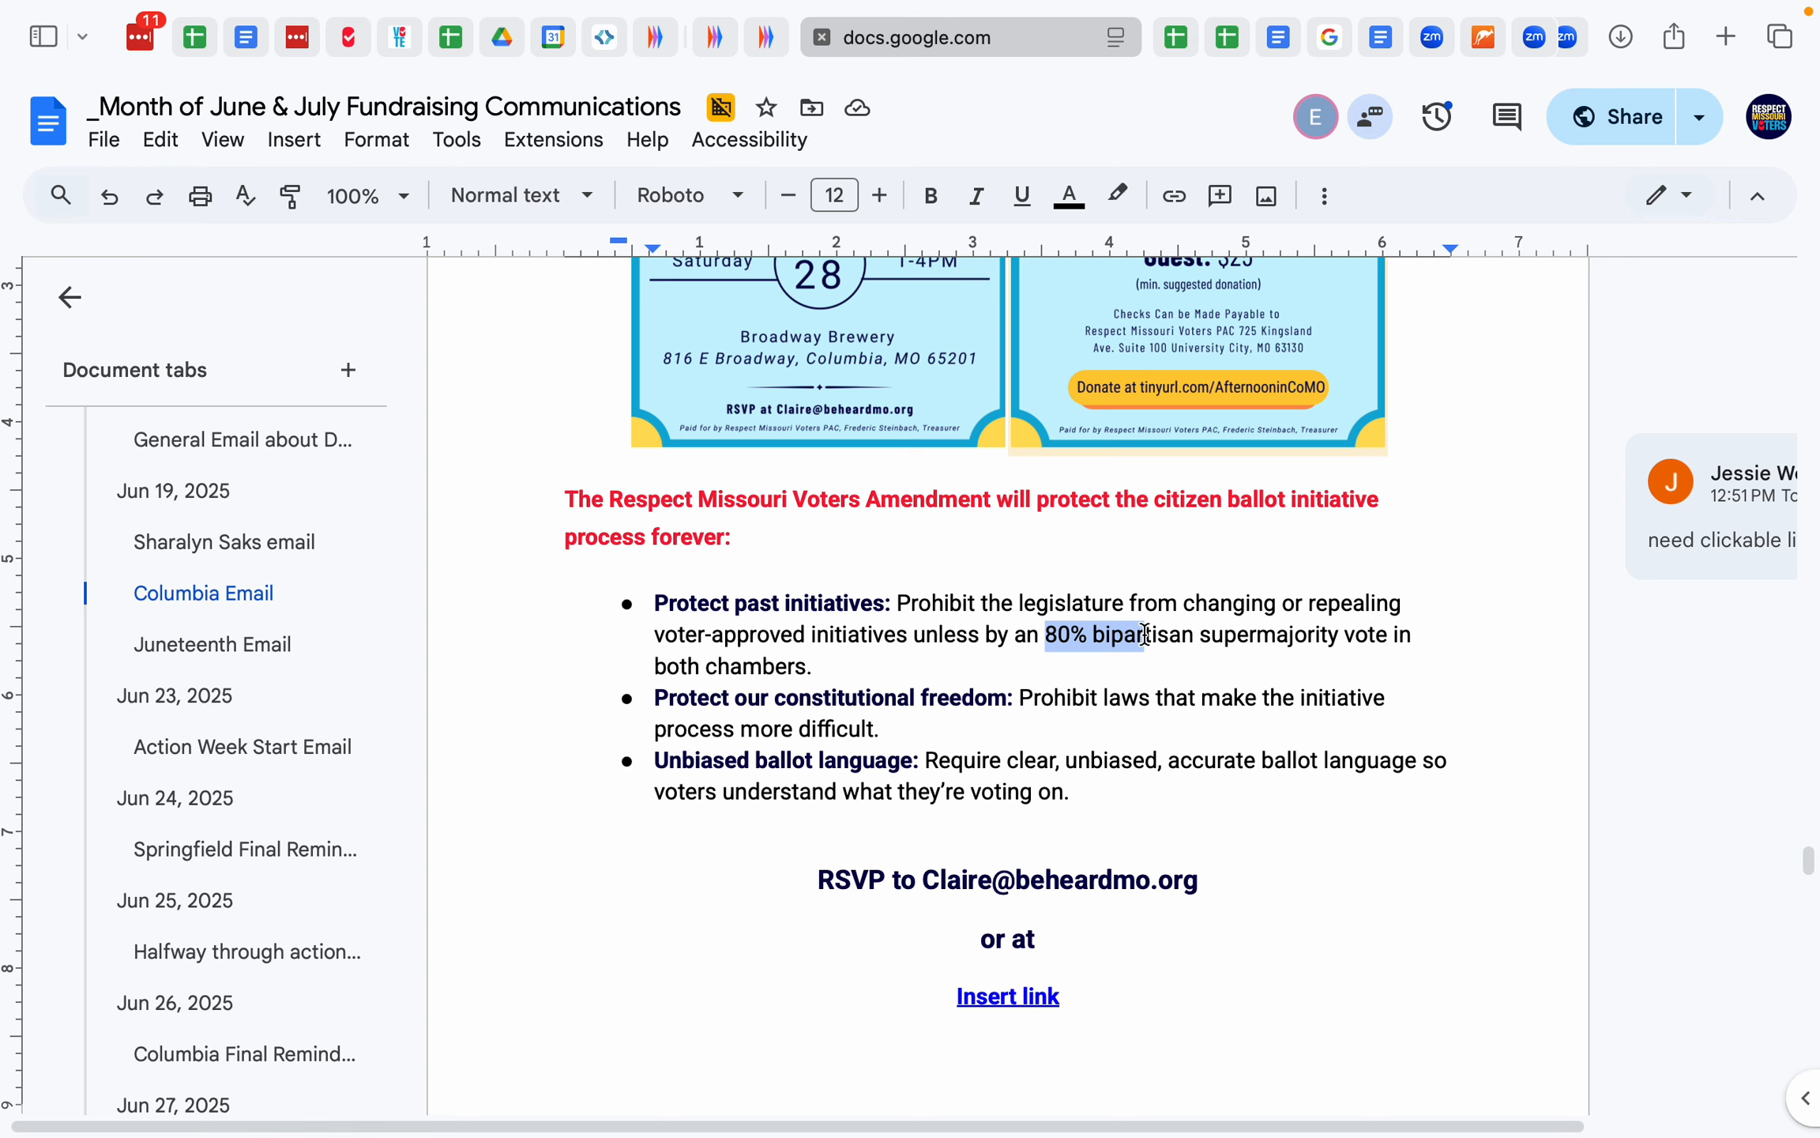
{"action": "scroll", "coordinate": [1145, 632], "scroll_direction": "down", "scroll_amount": 1}
{"action": "left_click", "coordinate": [1071, 615]}
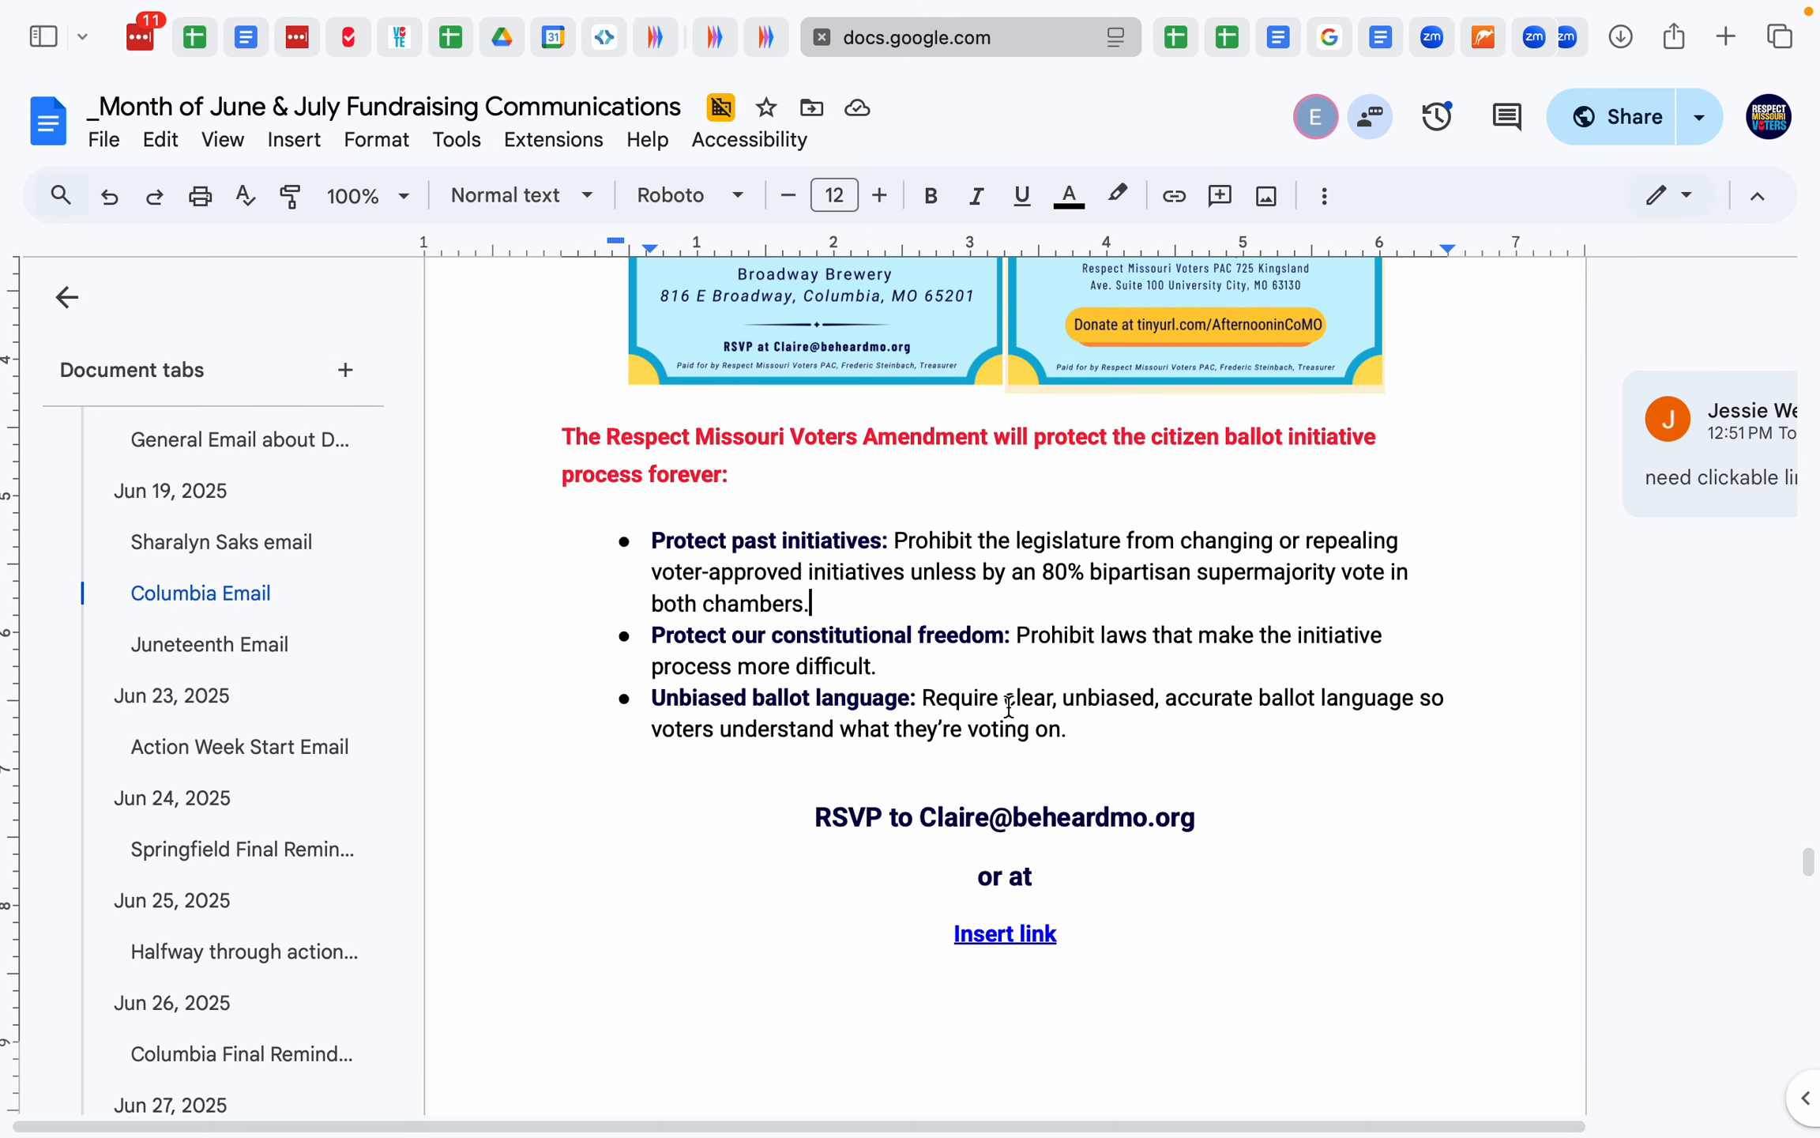
{"action": "left_click_drag", "start_coordinate": [1066, 734], "coordinate": [711, 521]}
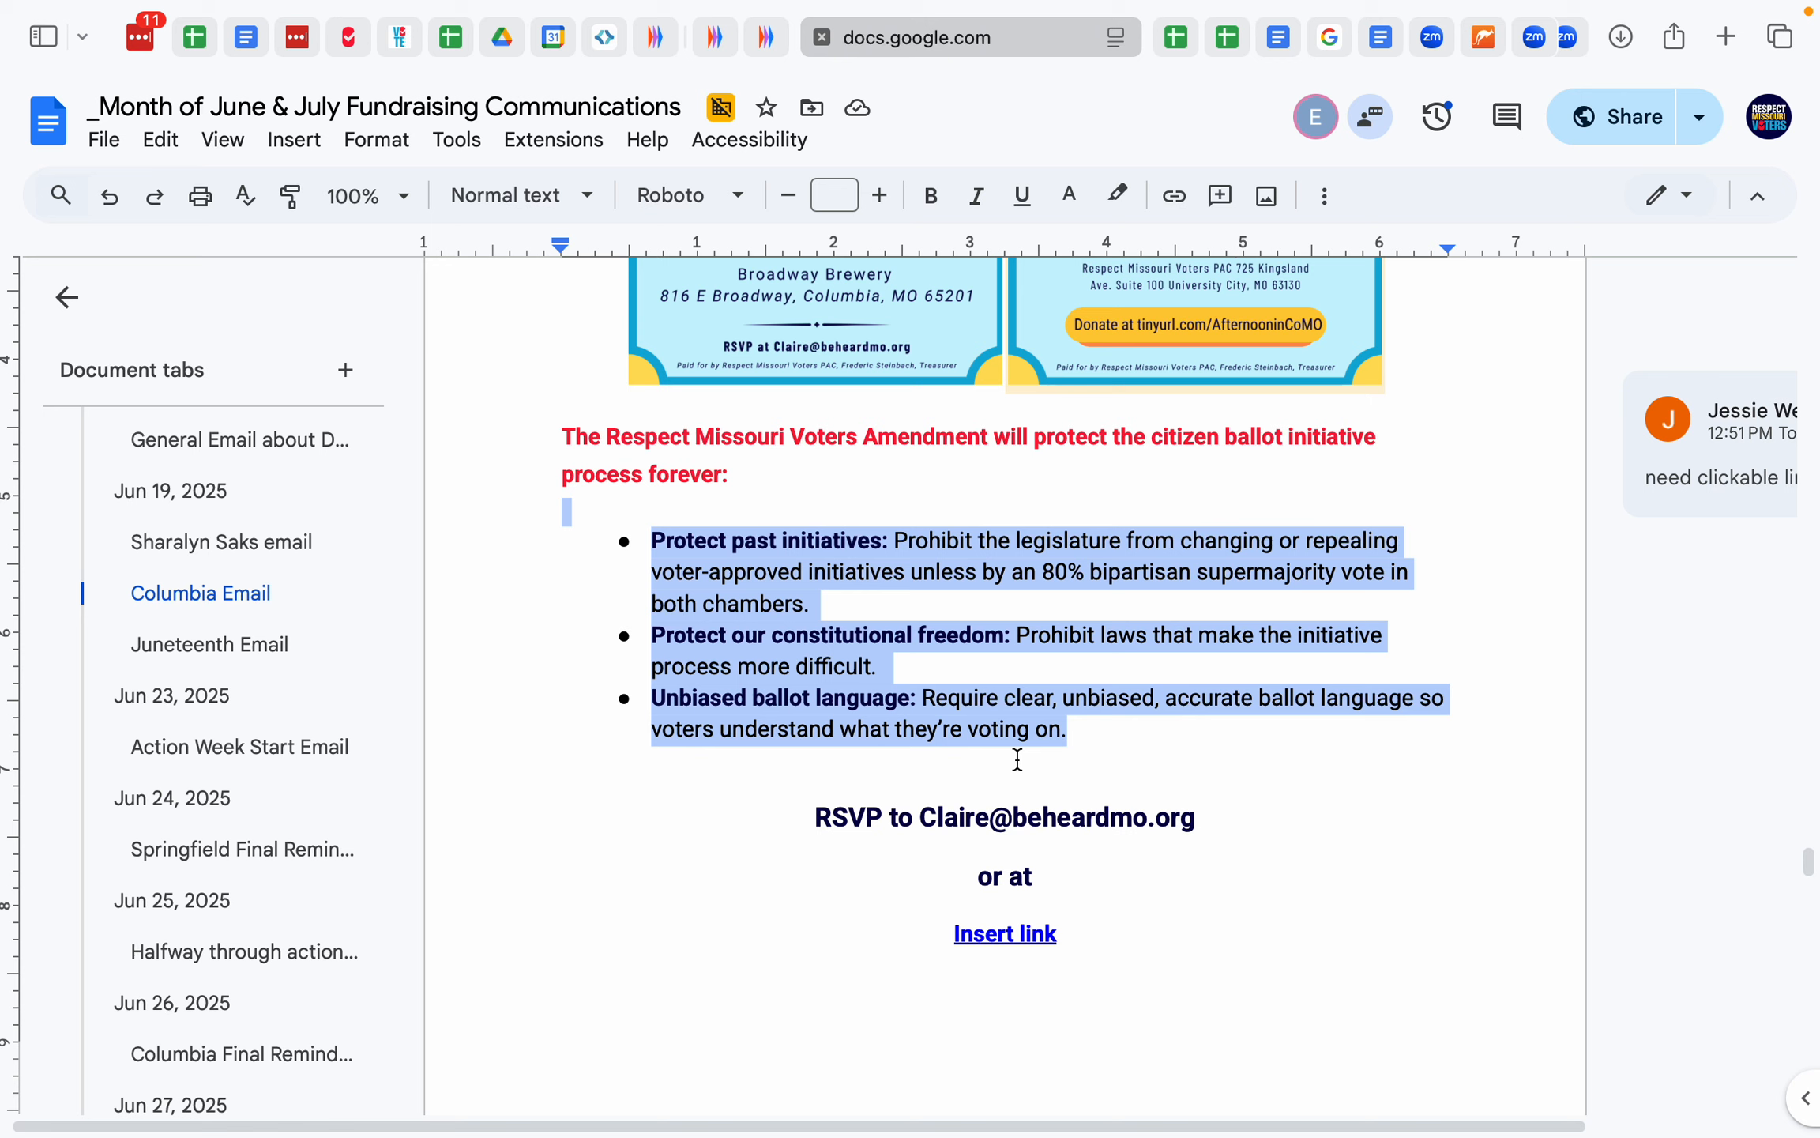
- Return to the Action Network email and review its body from the final RSVP button up to the greeting
{"action": "left_click", "coordinate": [725, 35]}
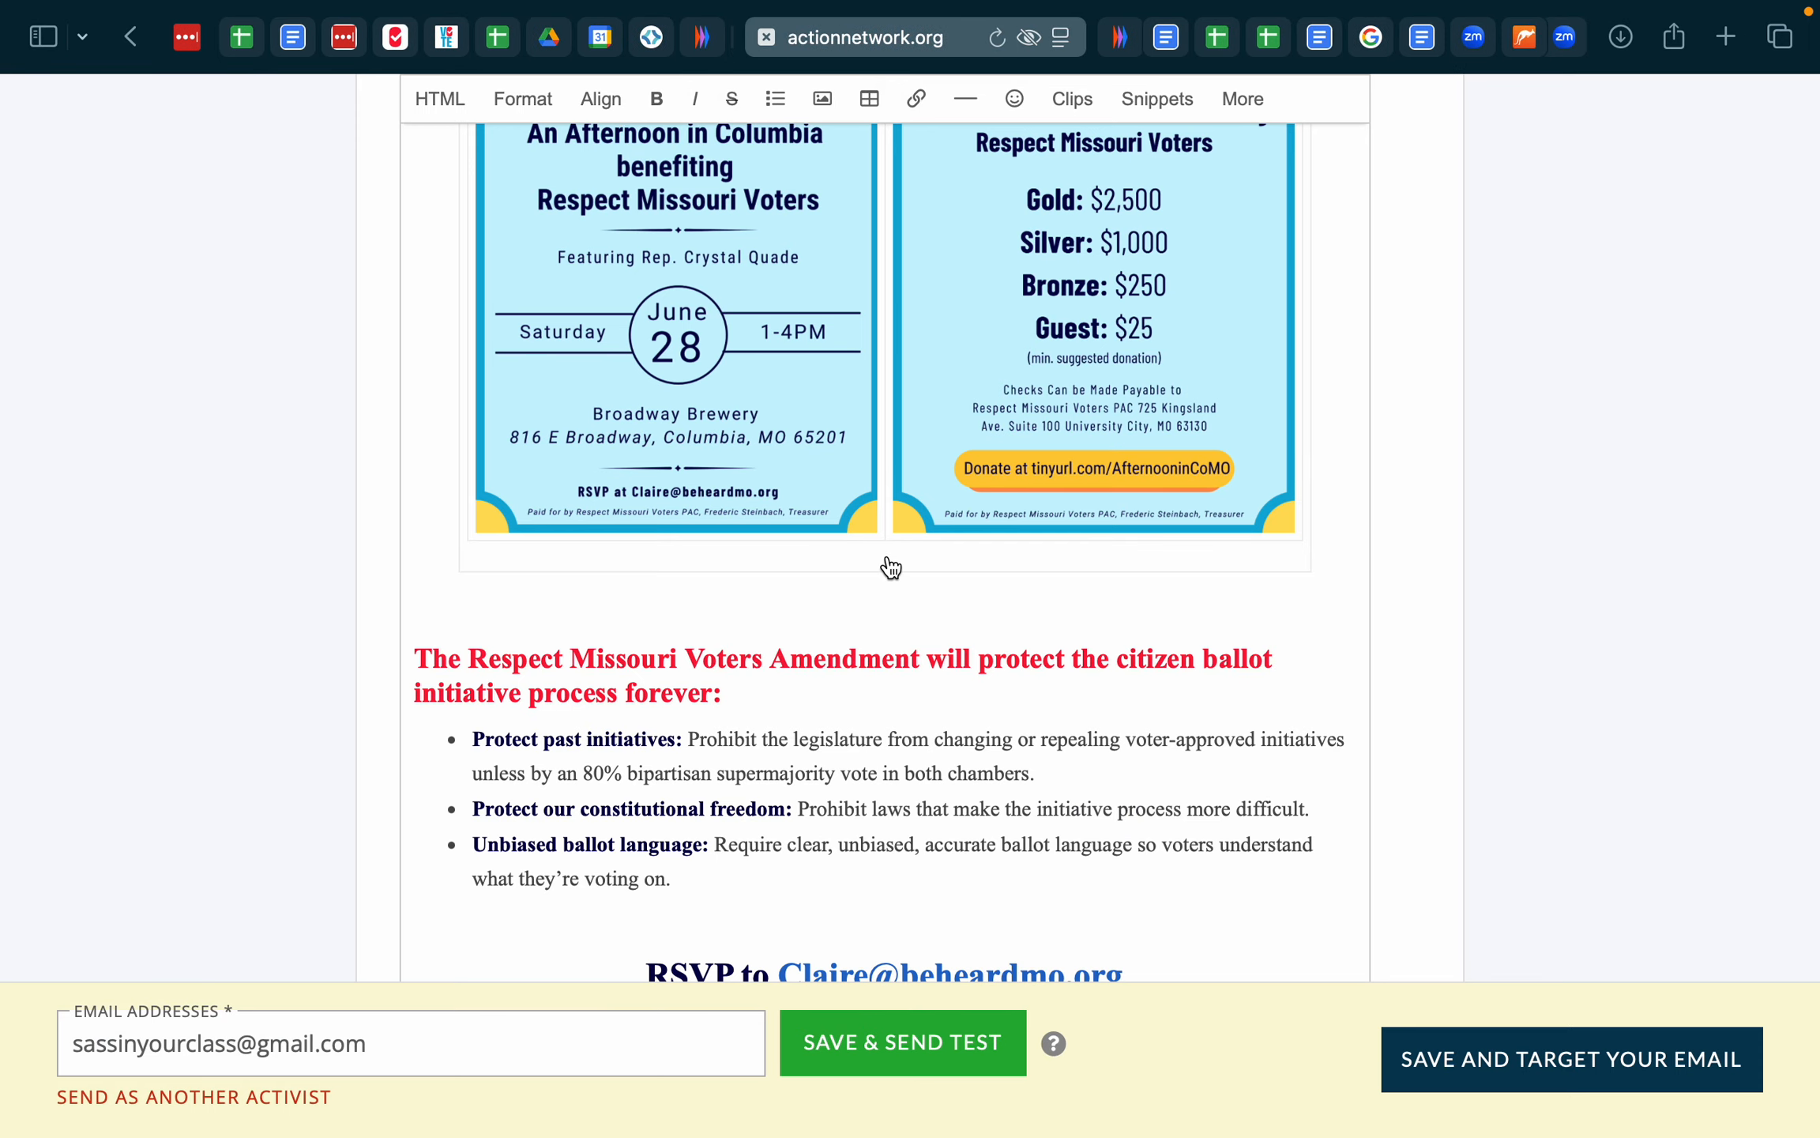
{"action": "scroll", "coordinate": [995, 707], "scroll_direction": "down", "scroll_amount": 5}
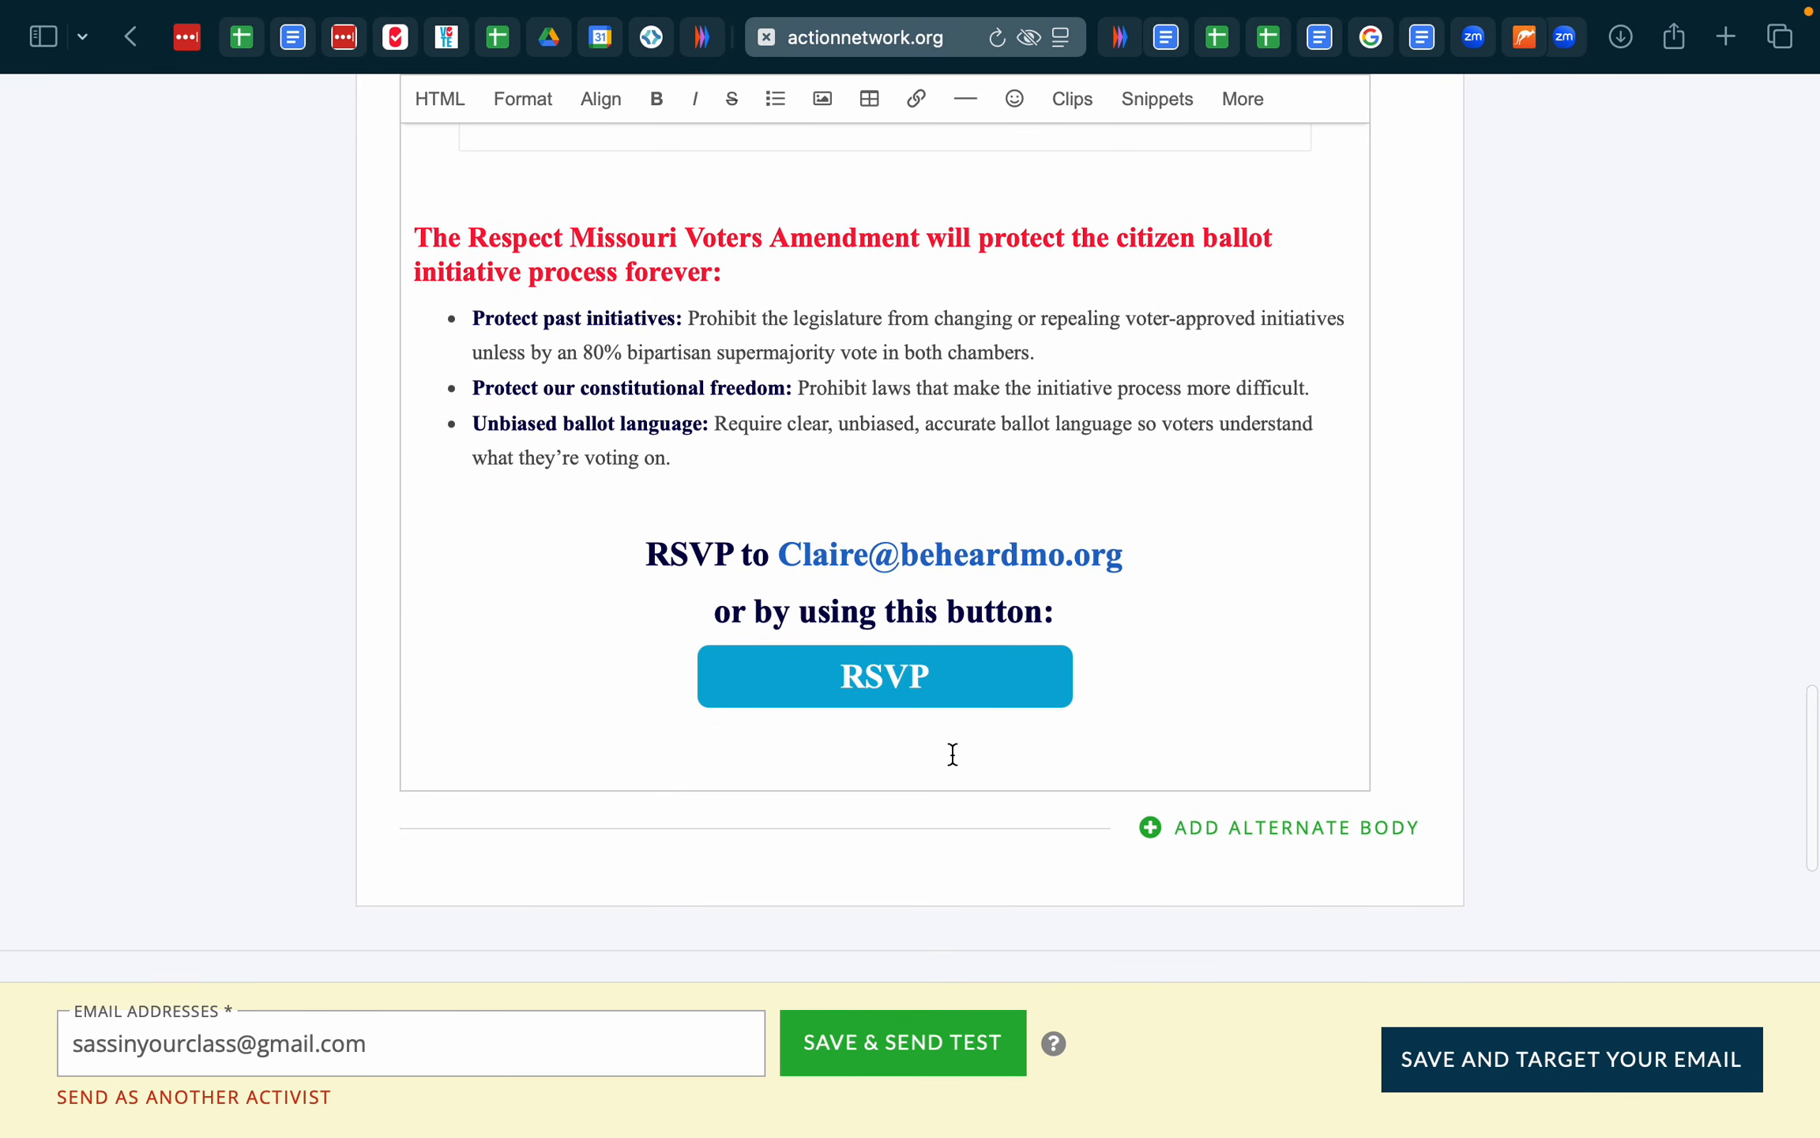
{"action": "scroll", "coordinate": [1098, 606], "scroll_direction": "up", "scroll_amount": 10}
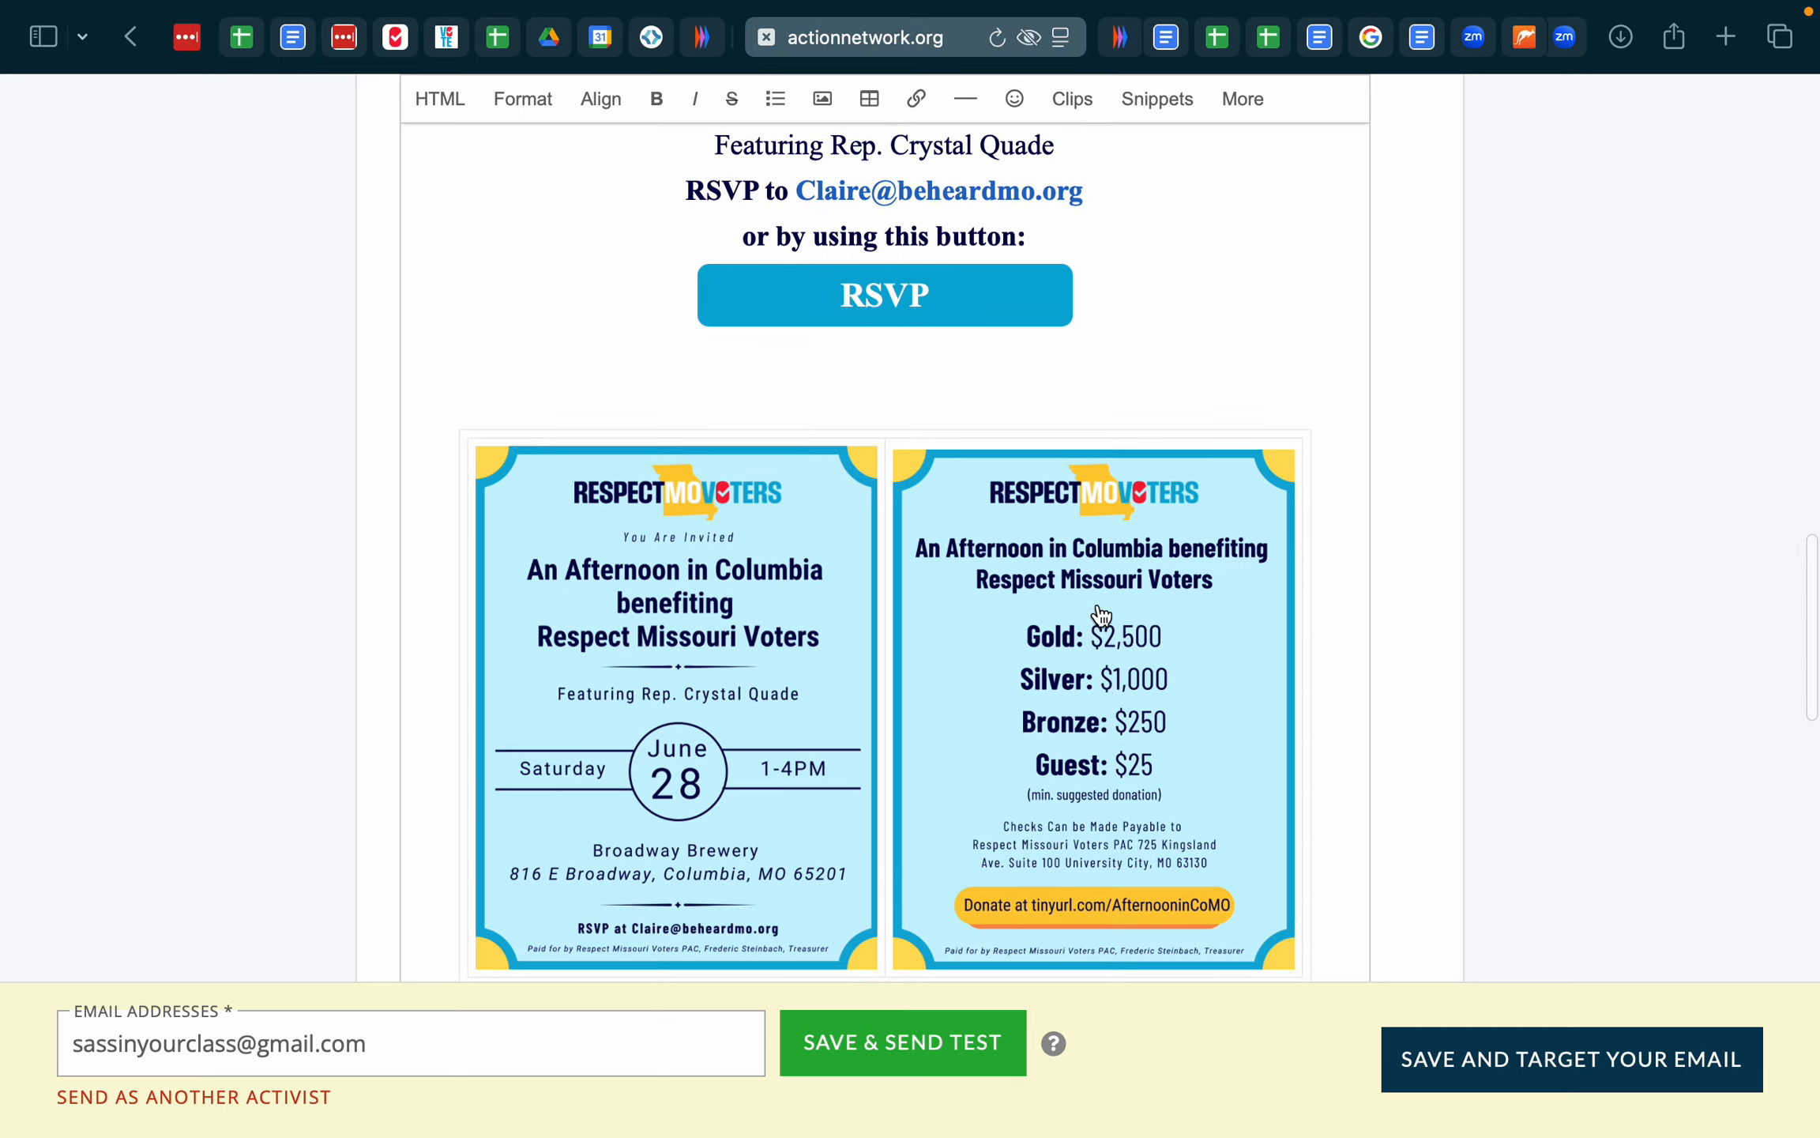
{"action": "scroll", "coordinate": [1102, 615], "scroll_direction": "up", "scroll_amount": 15}
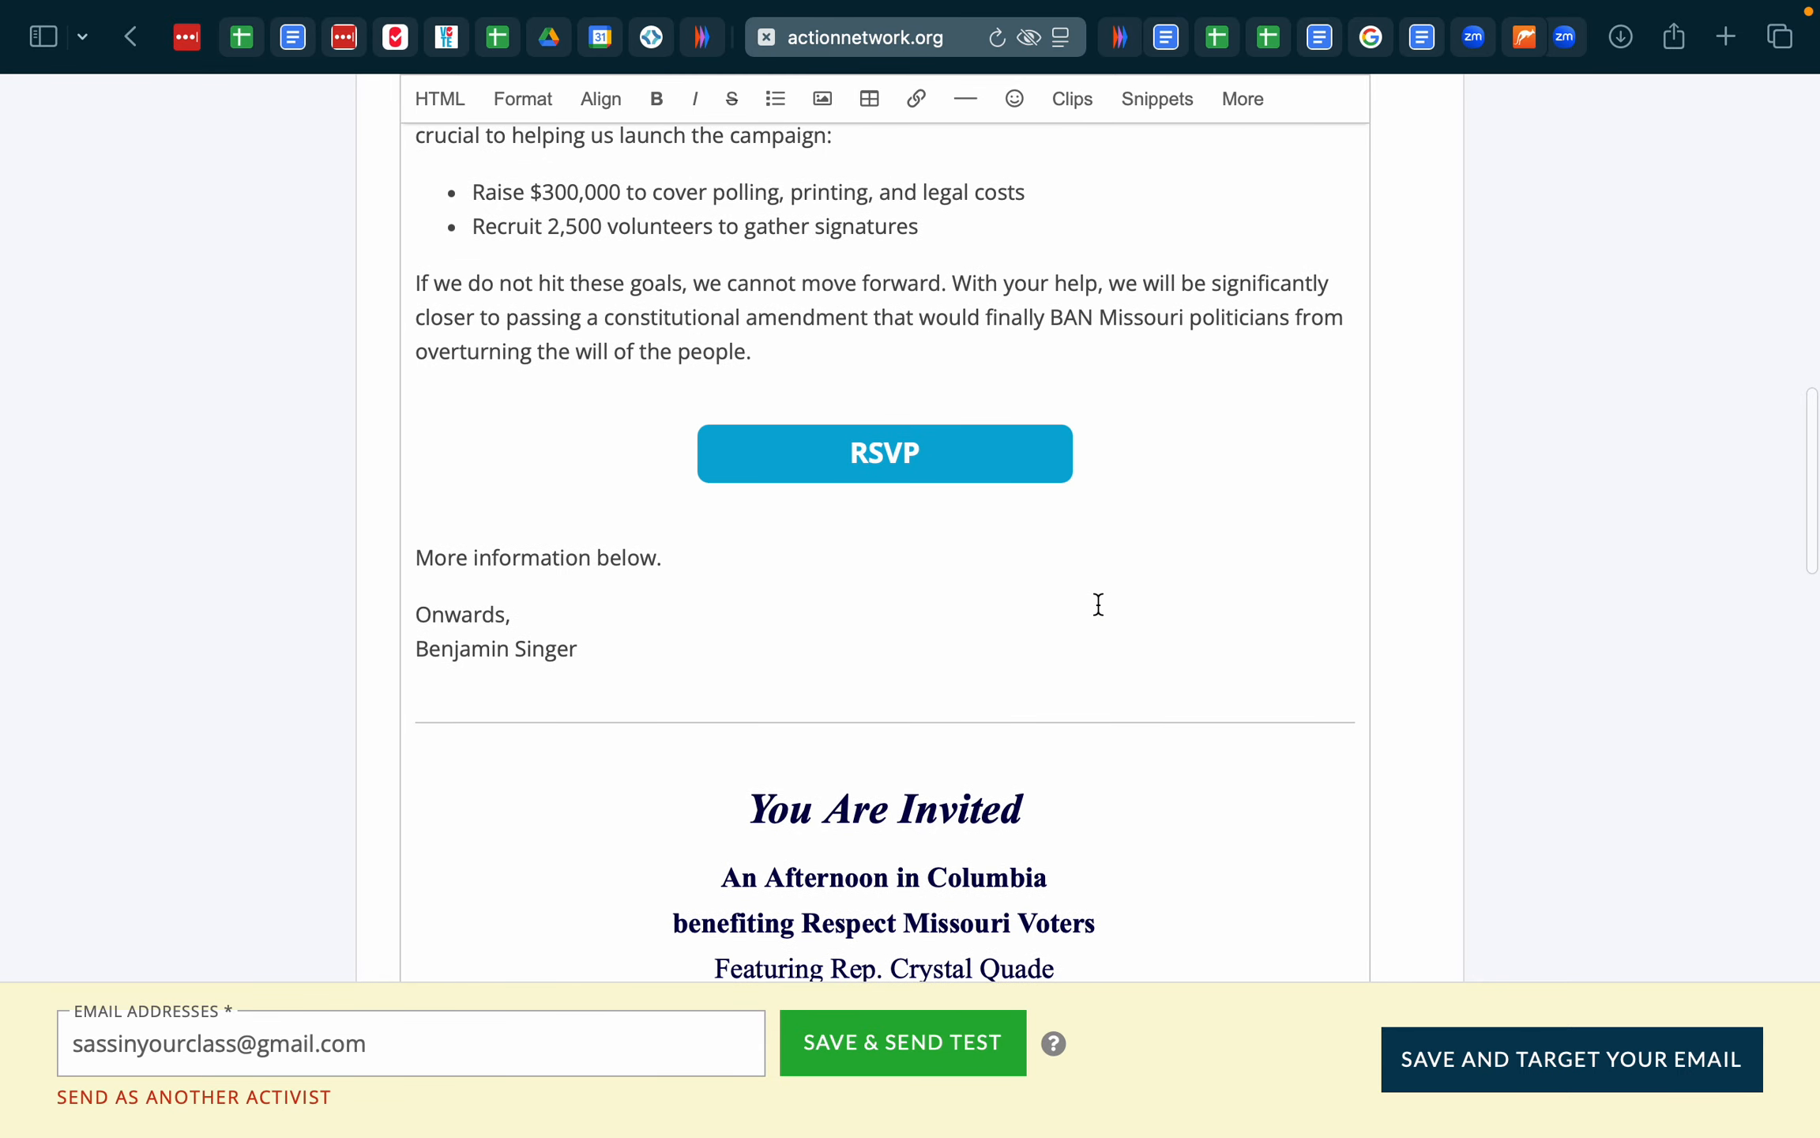
{"action": "scroll", "coordinate": [1099, 604], "scroll_direction": "up", "scroll_amount": 5}
{"action": "scroll", "coordinate": [1099, 604], "scroll_direction": "down", "scroll_amount": 3}
{"action": "scroll", "coordinate": [1099, 605], "scroll_direction": "up", "scroll_amount": 1}
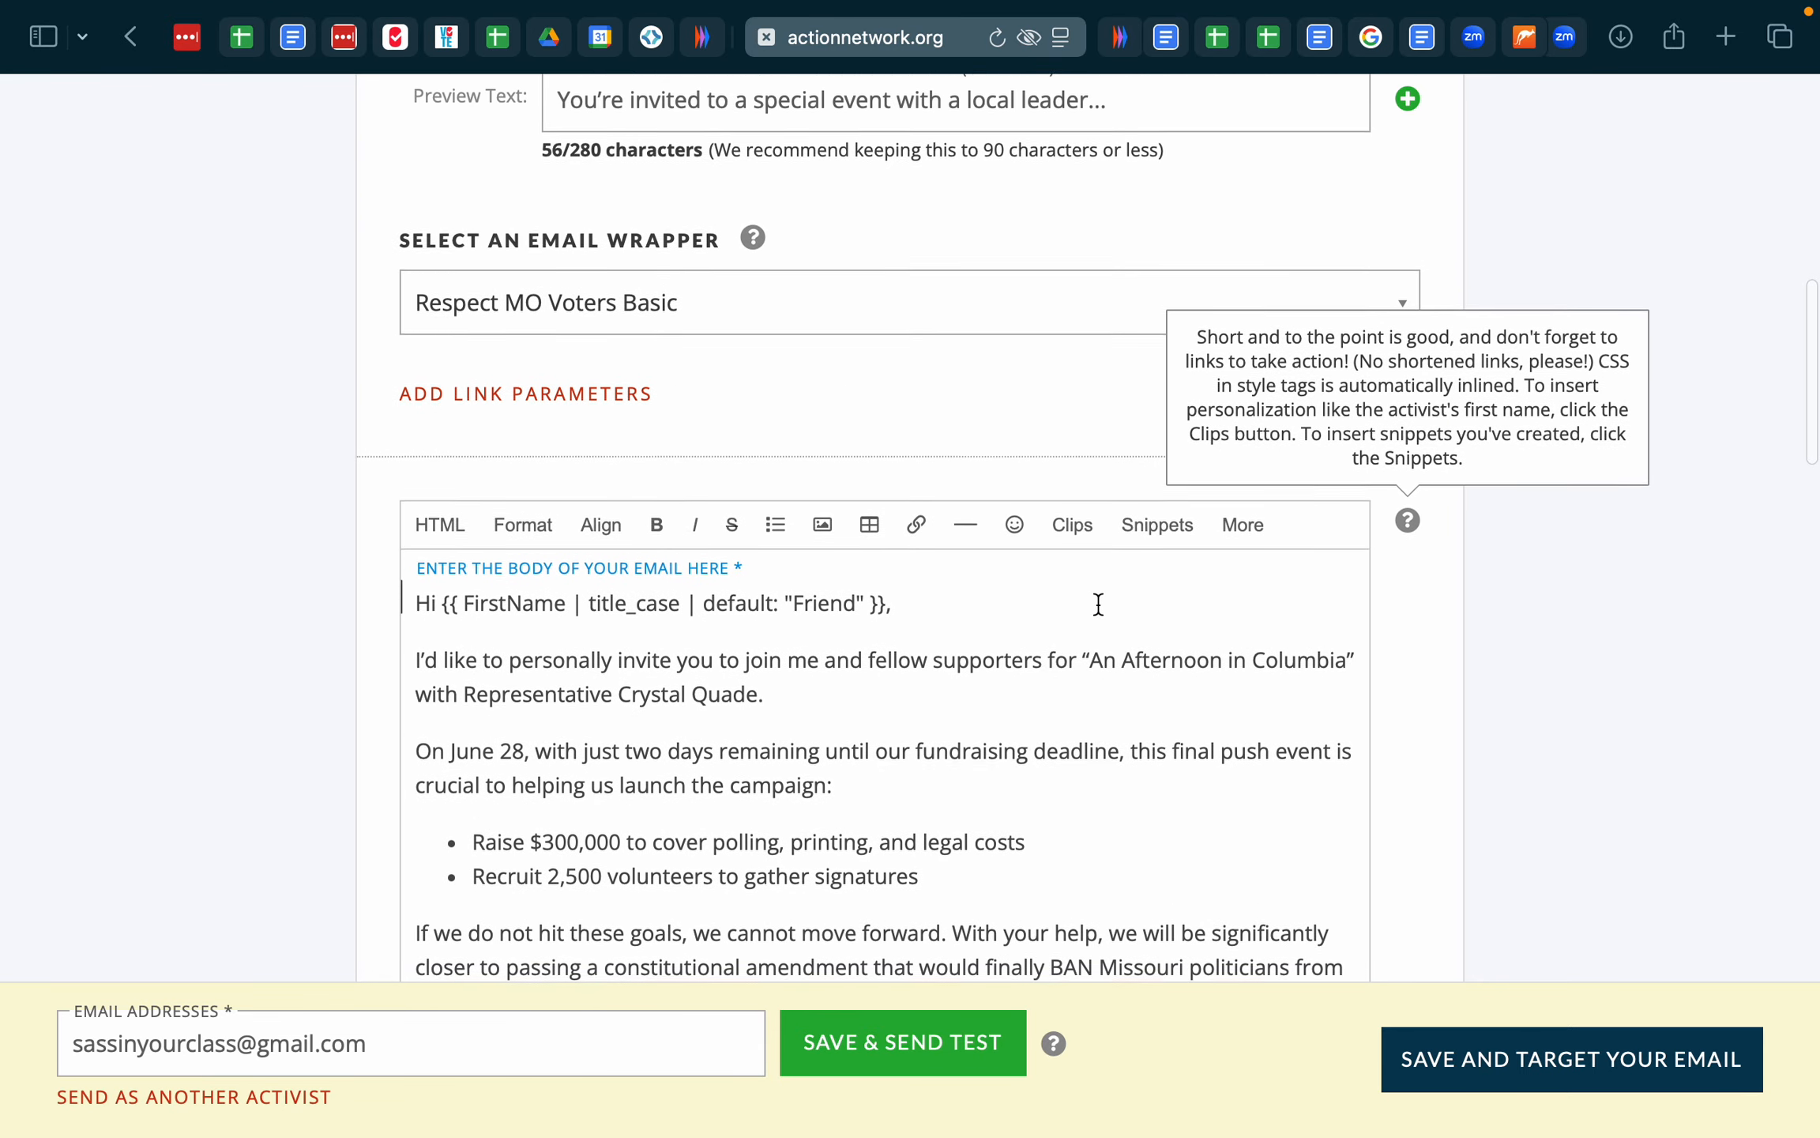
{"action": "left_click", "coordinate": [448, 1070]}
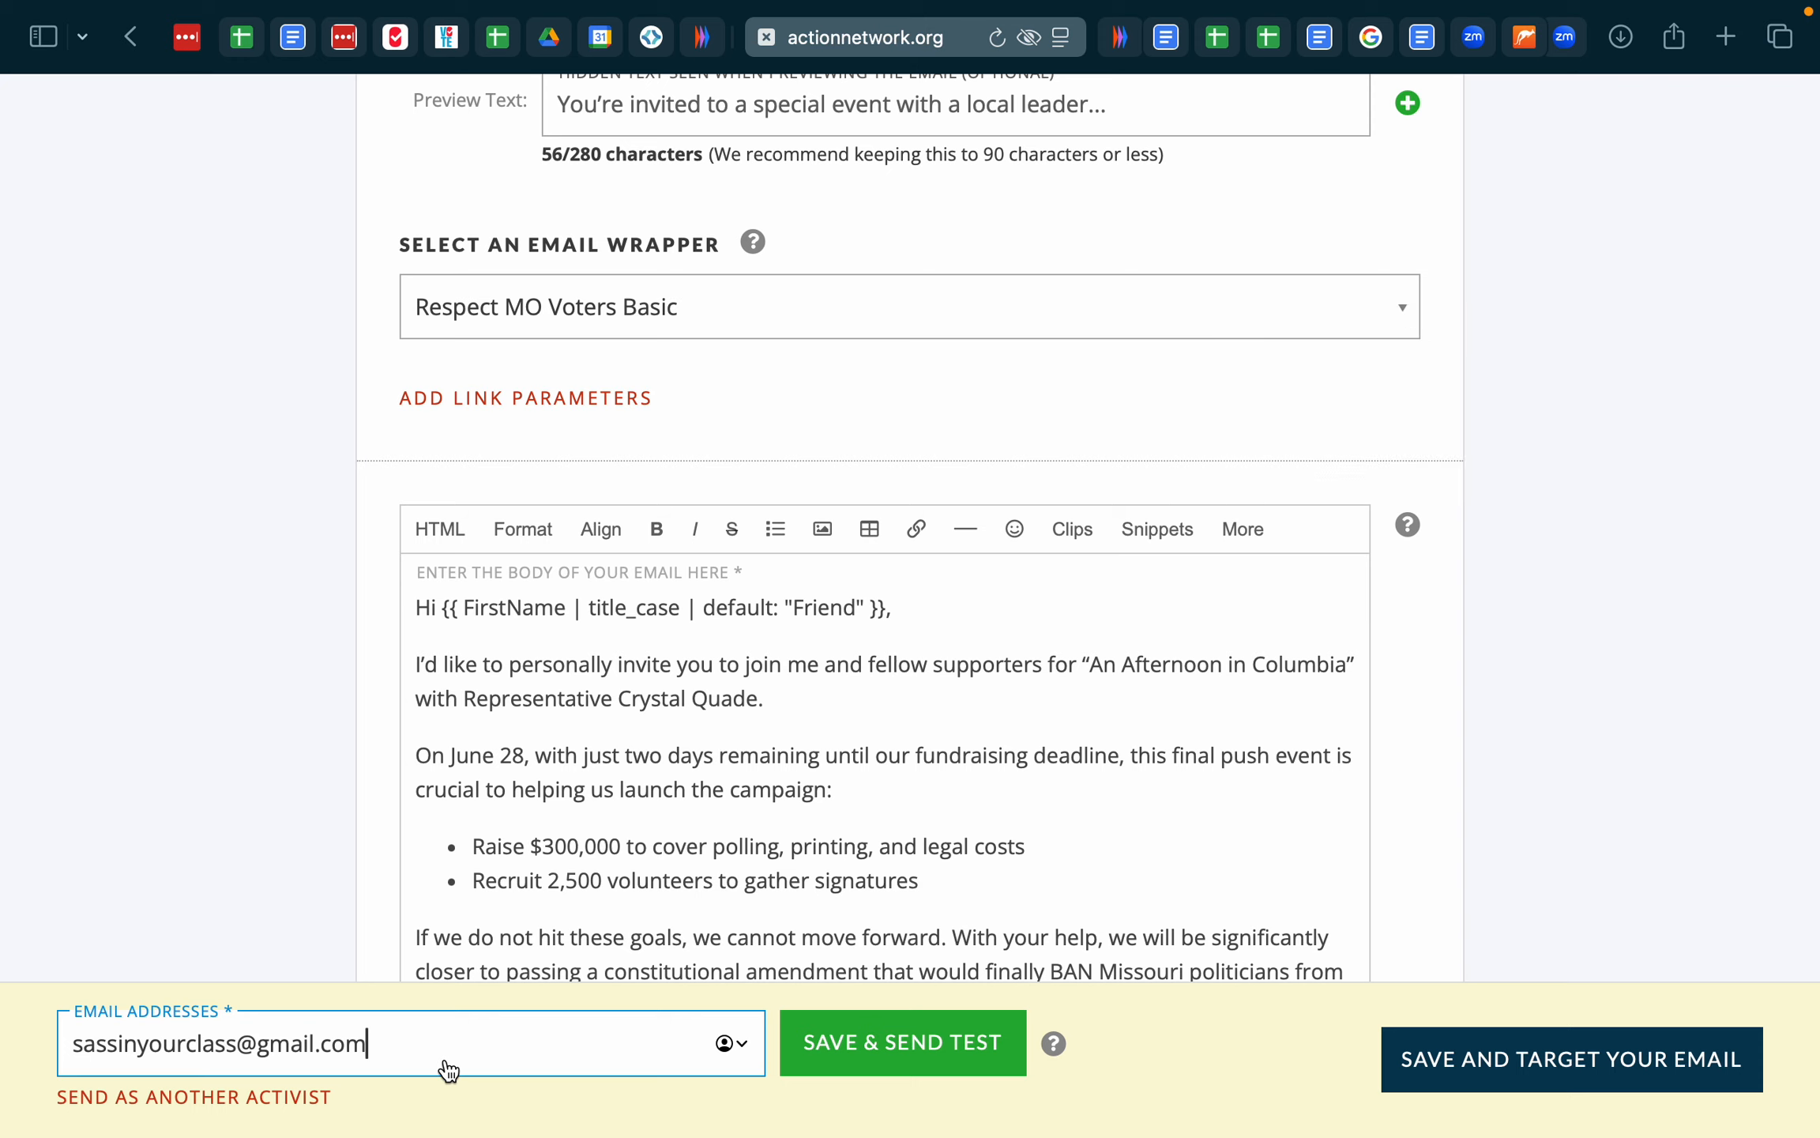
- Switch to Calendar and start the Zoom meeting of today's Events Department Weekly Call
{"action": "key", "text": "ctrl+Left"}
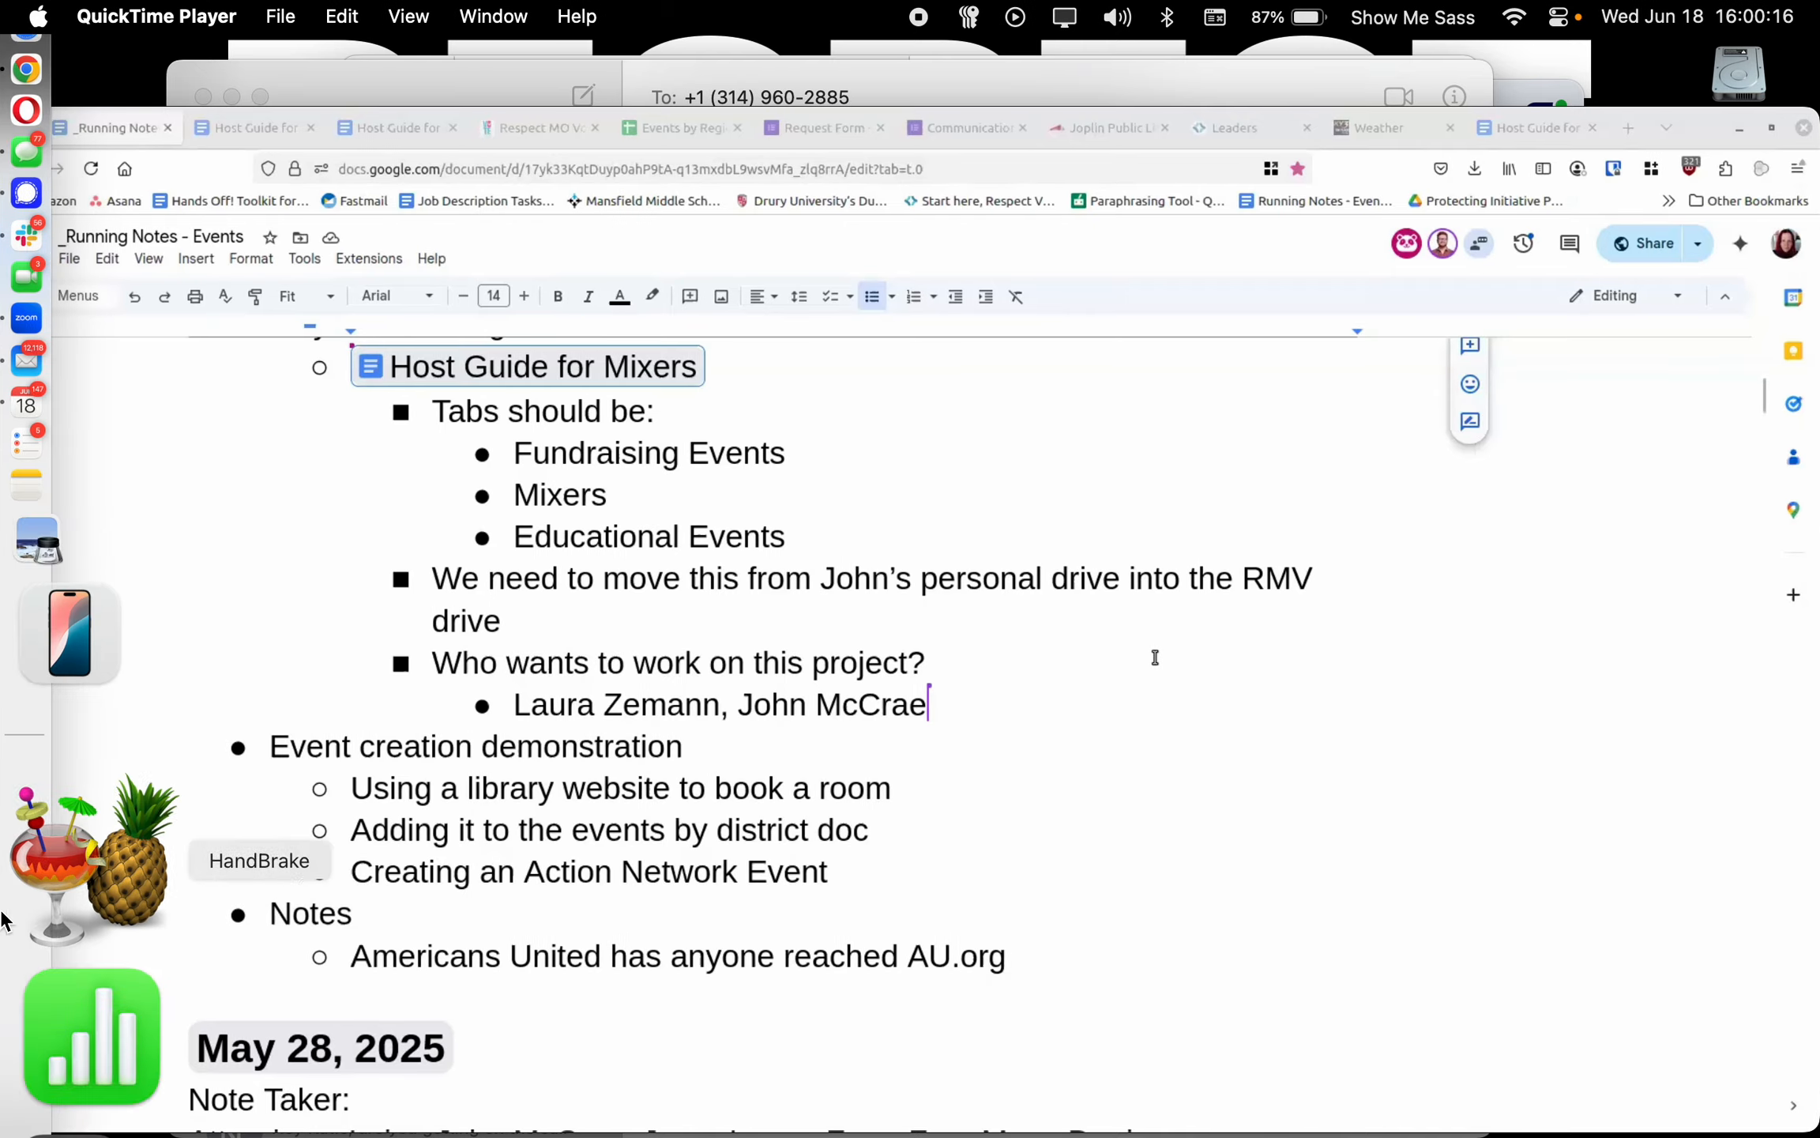
{"action": "left_click", "coordinate": [46, 678]}
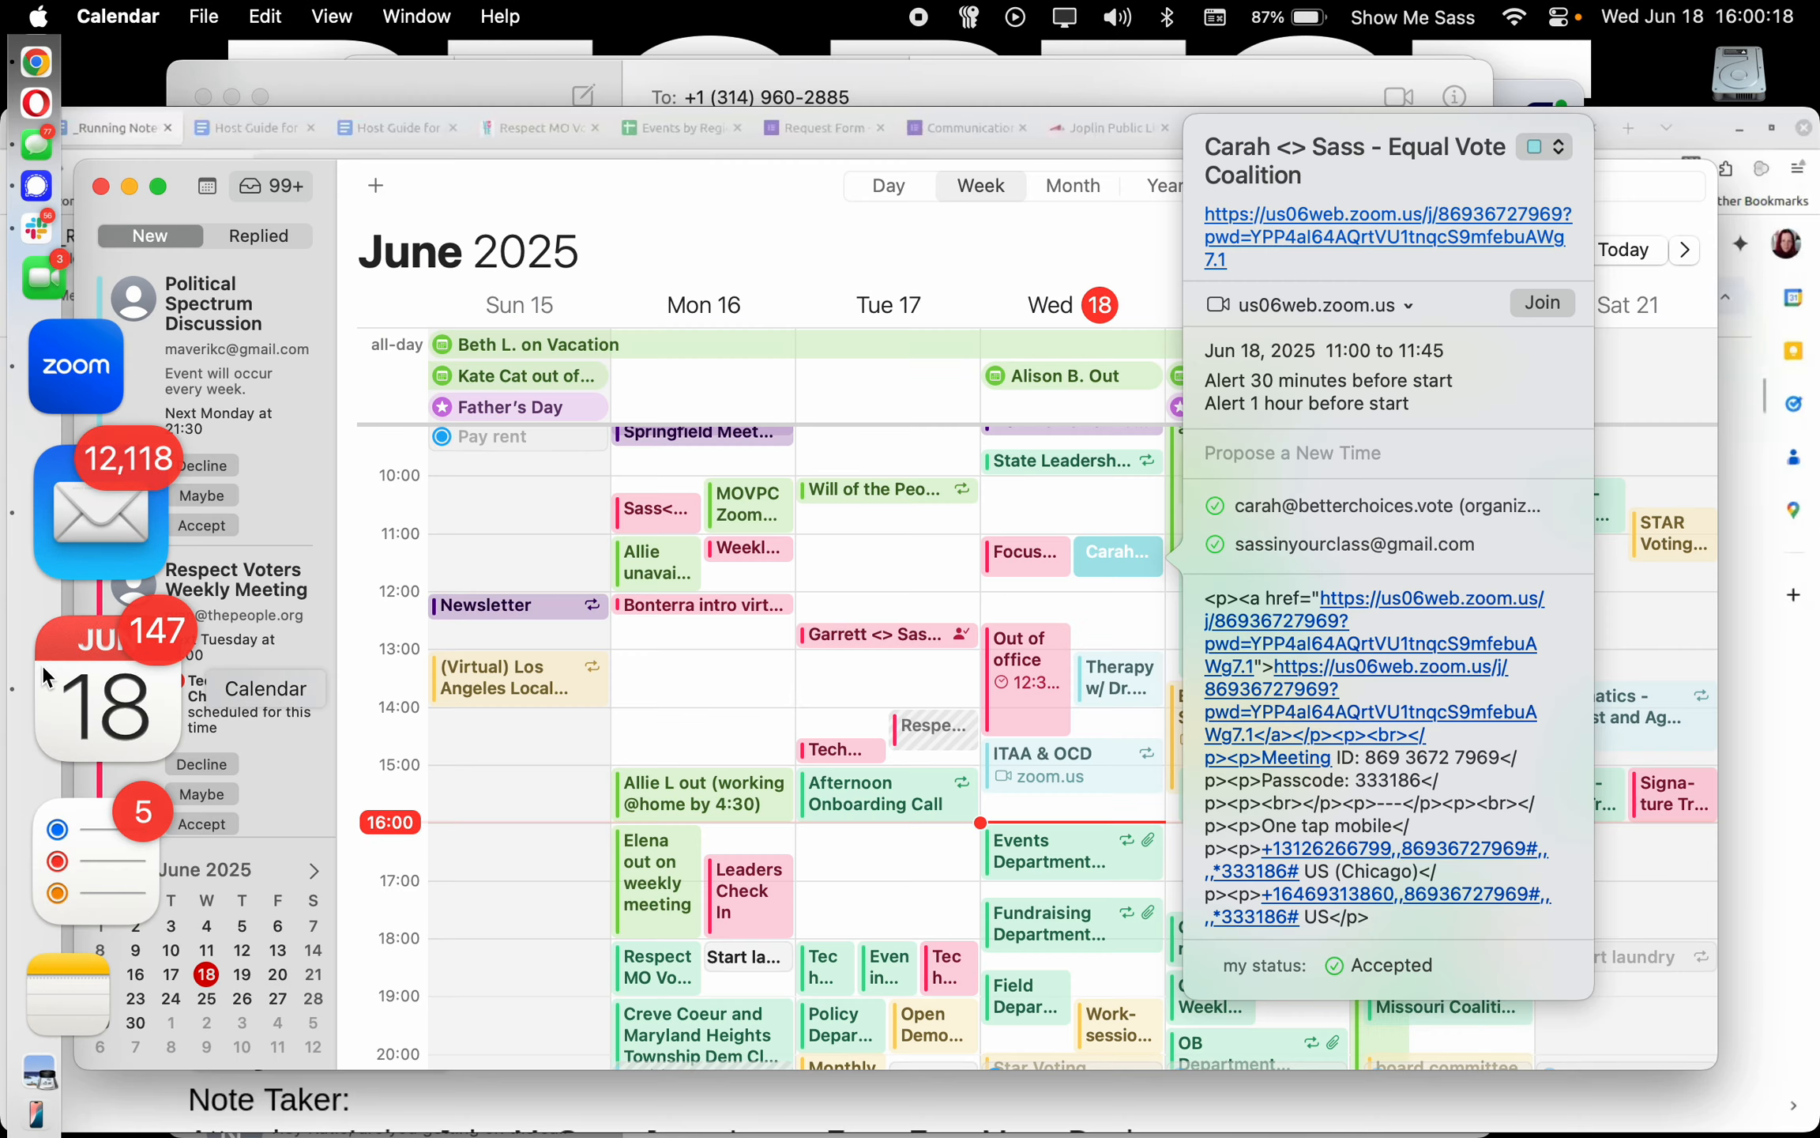
{"action": "left_click", "coordinate": [1075, 854]}
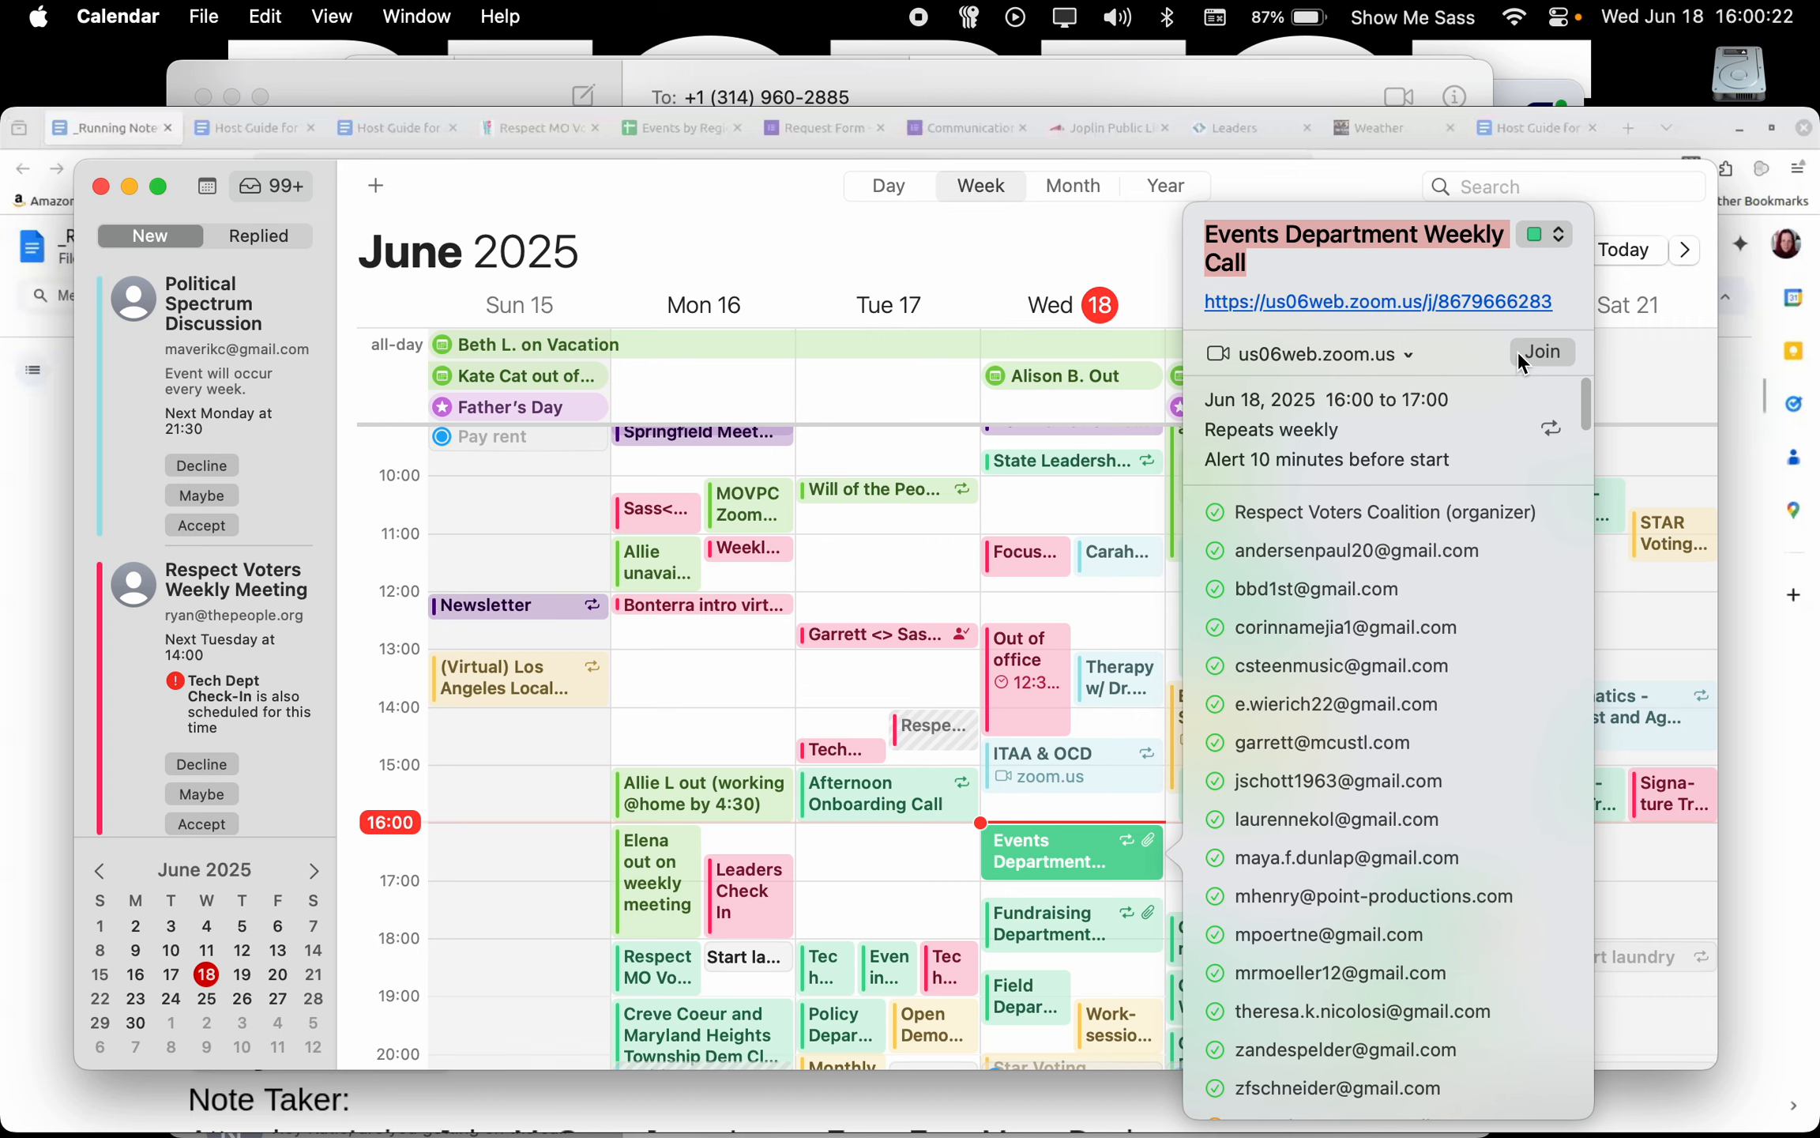
{"action": "left_click", "coordinate": [1531, 349]}
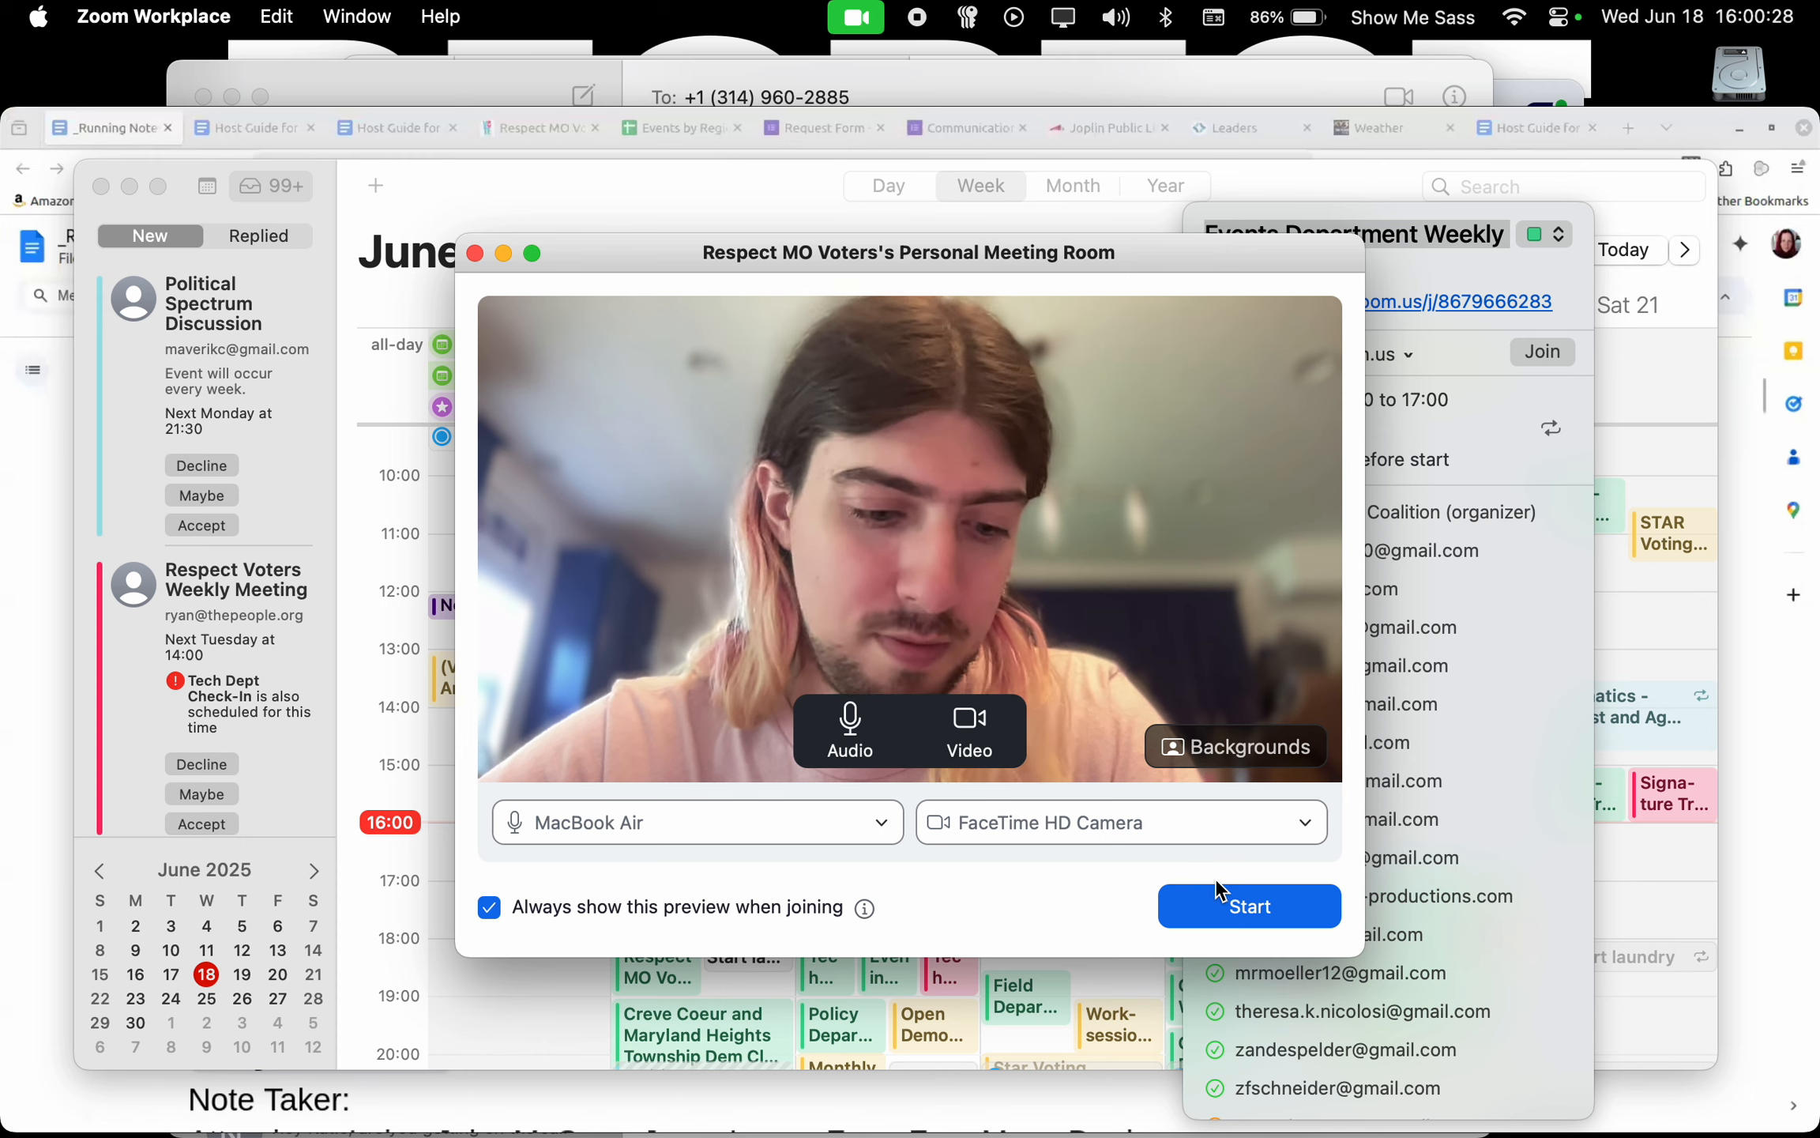
{"action": "left_click", "coordinate": [1220, 901]}
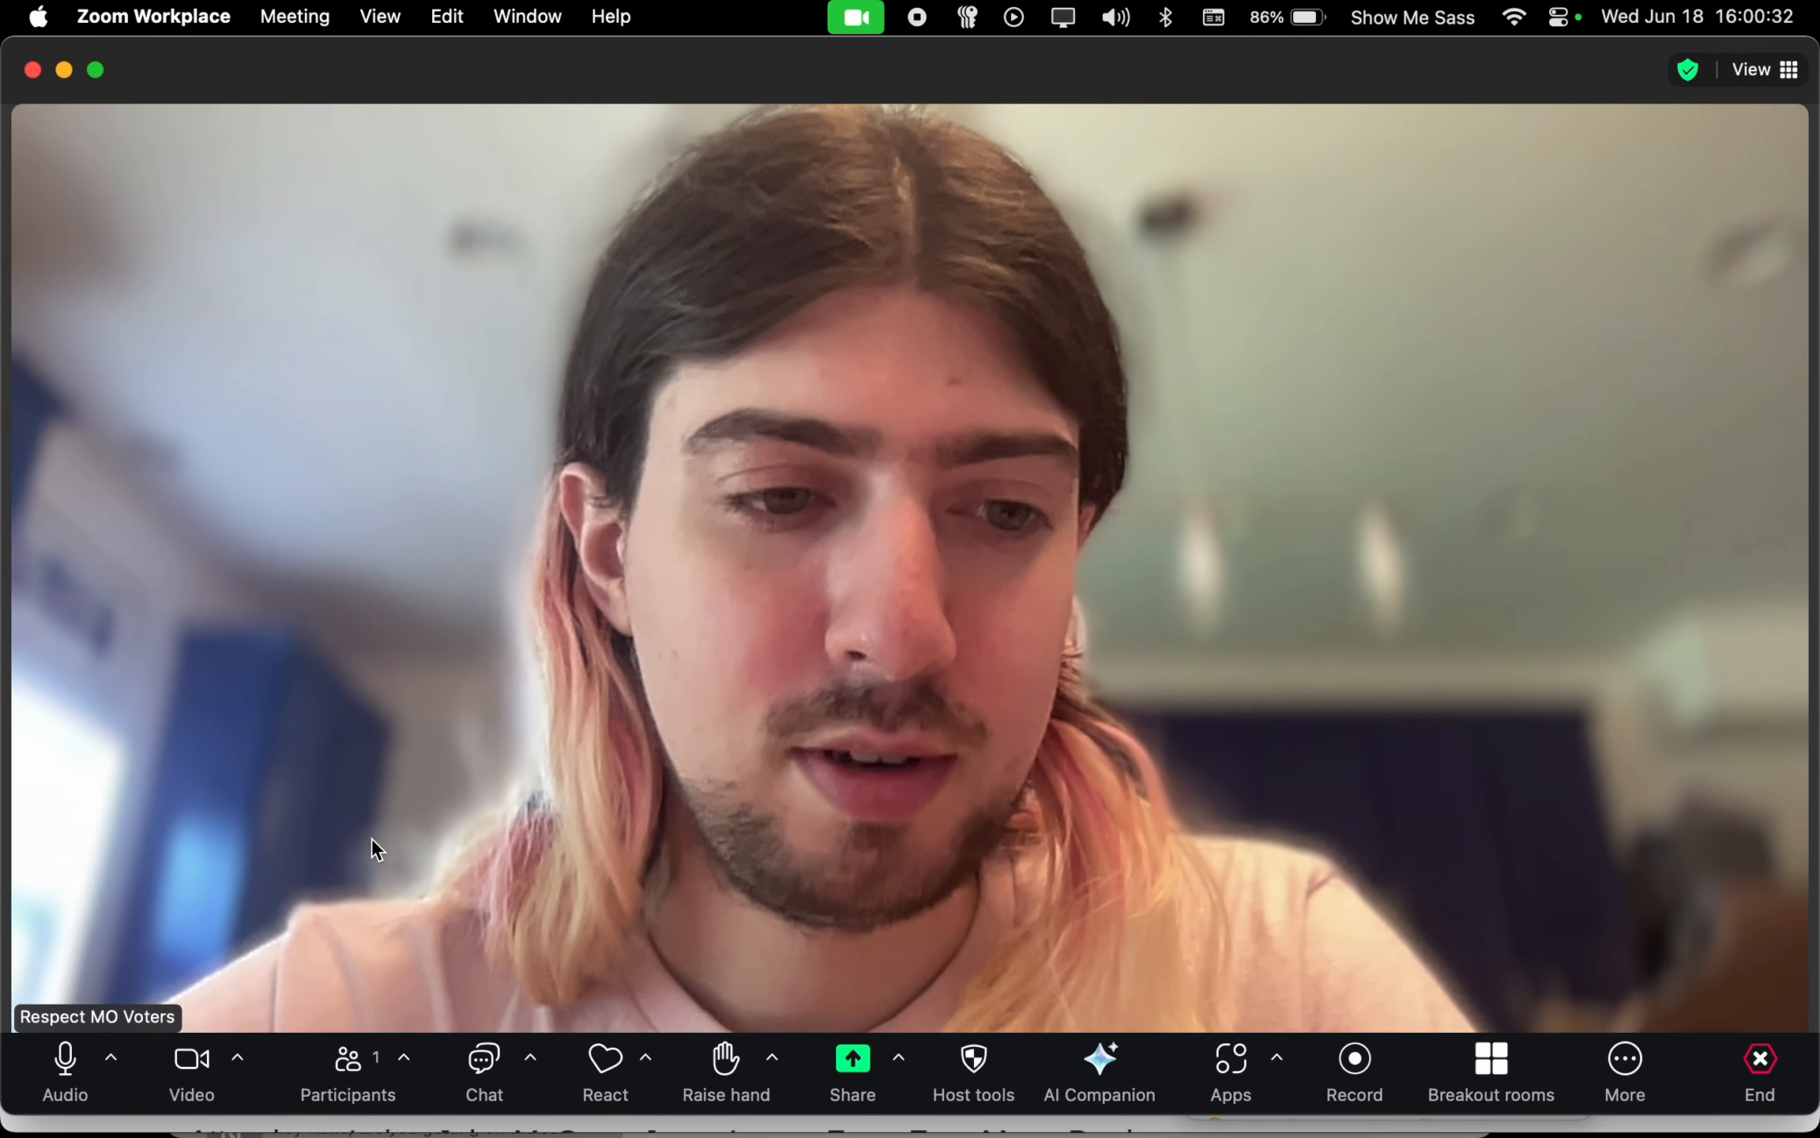
- Rename the own participant entry in the Zoom meeting to the suggested personal display name with pronoun
{"action": "left_click", "coordinate": [348, 1070]}
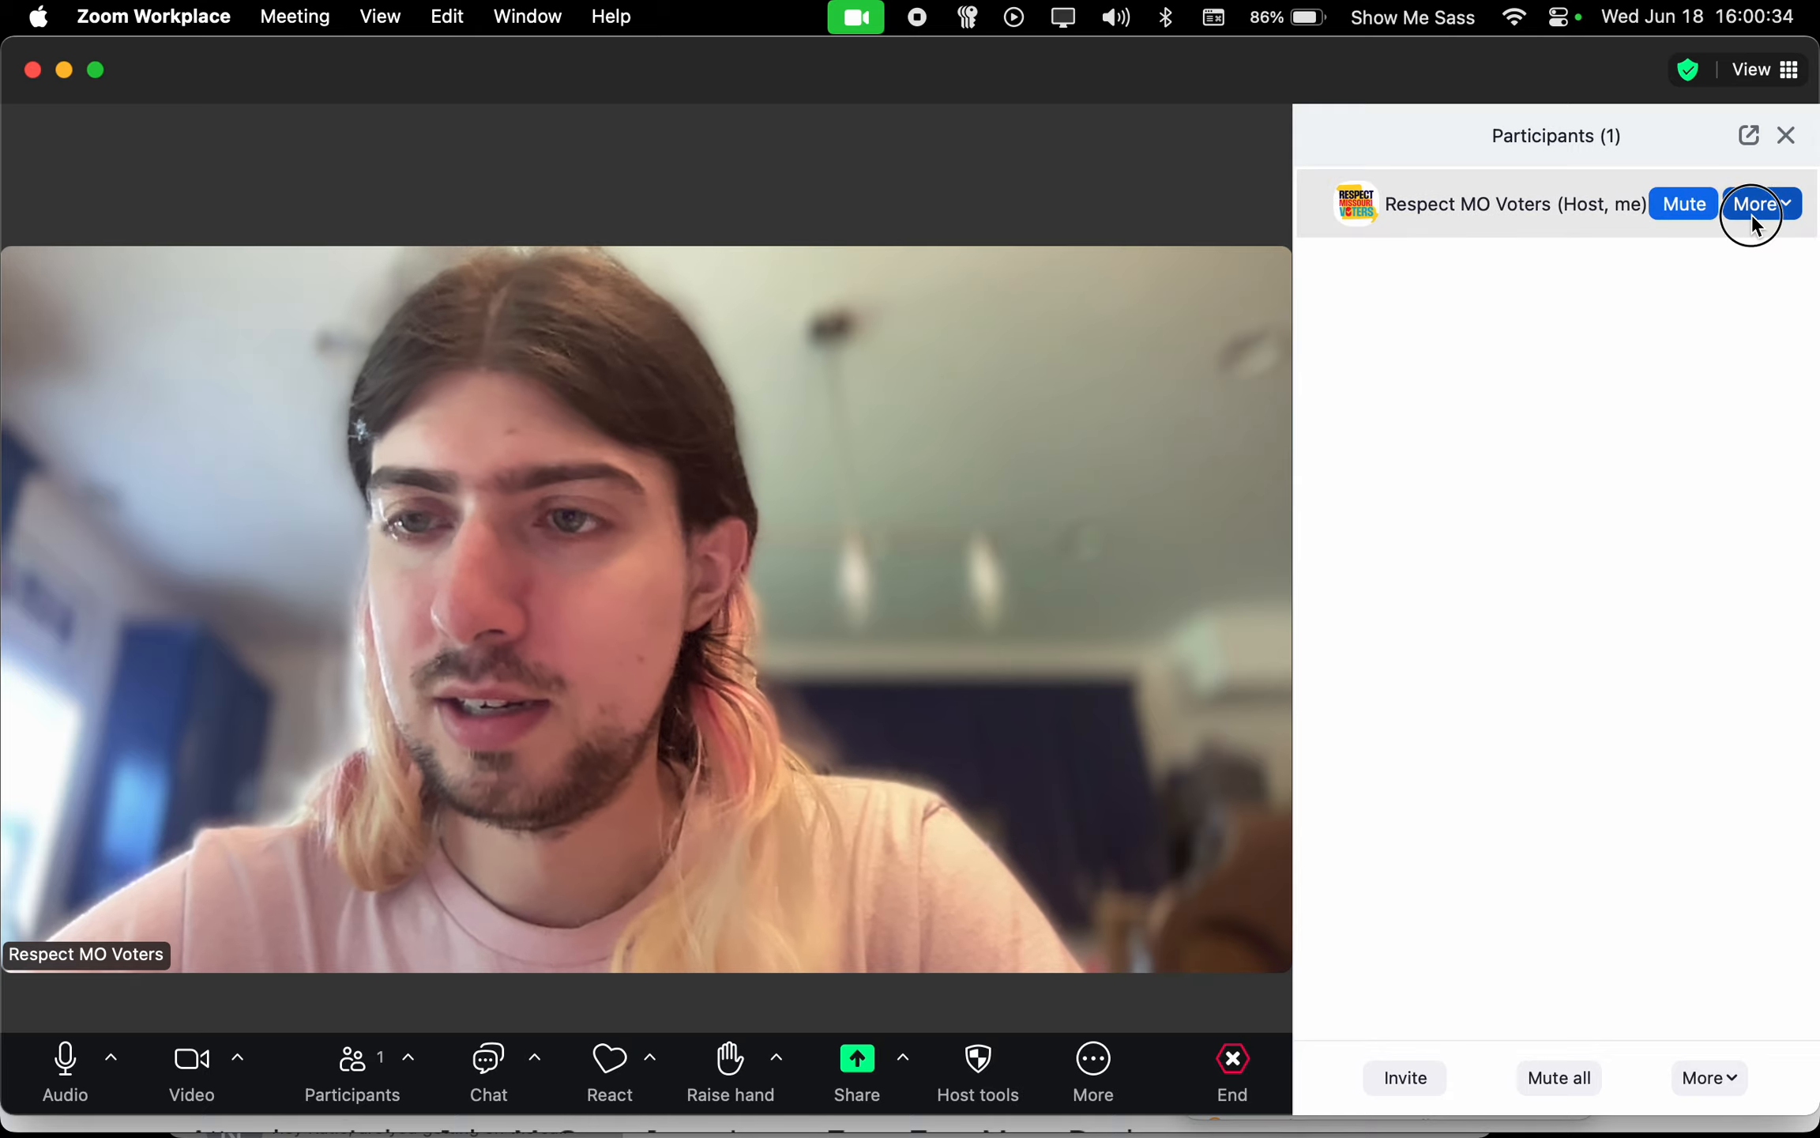
{"action": "left_click", "coordinate": [1755, 226]}
{"action": "left_click", "coordinate": [1721, 247]}
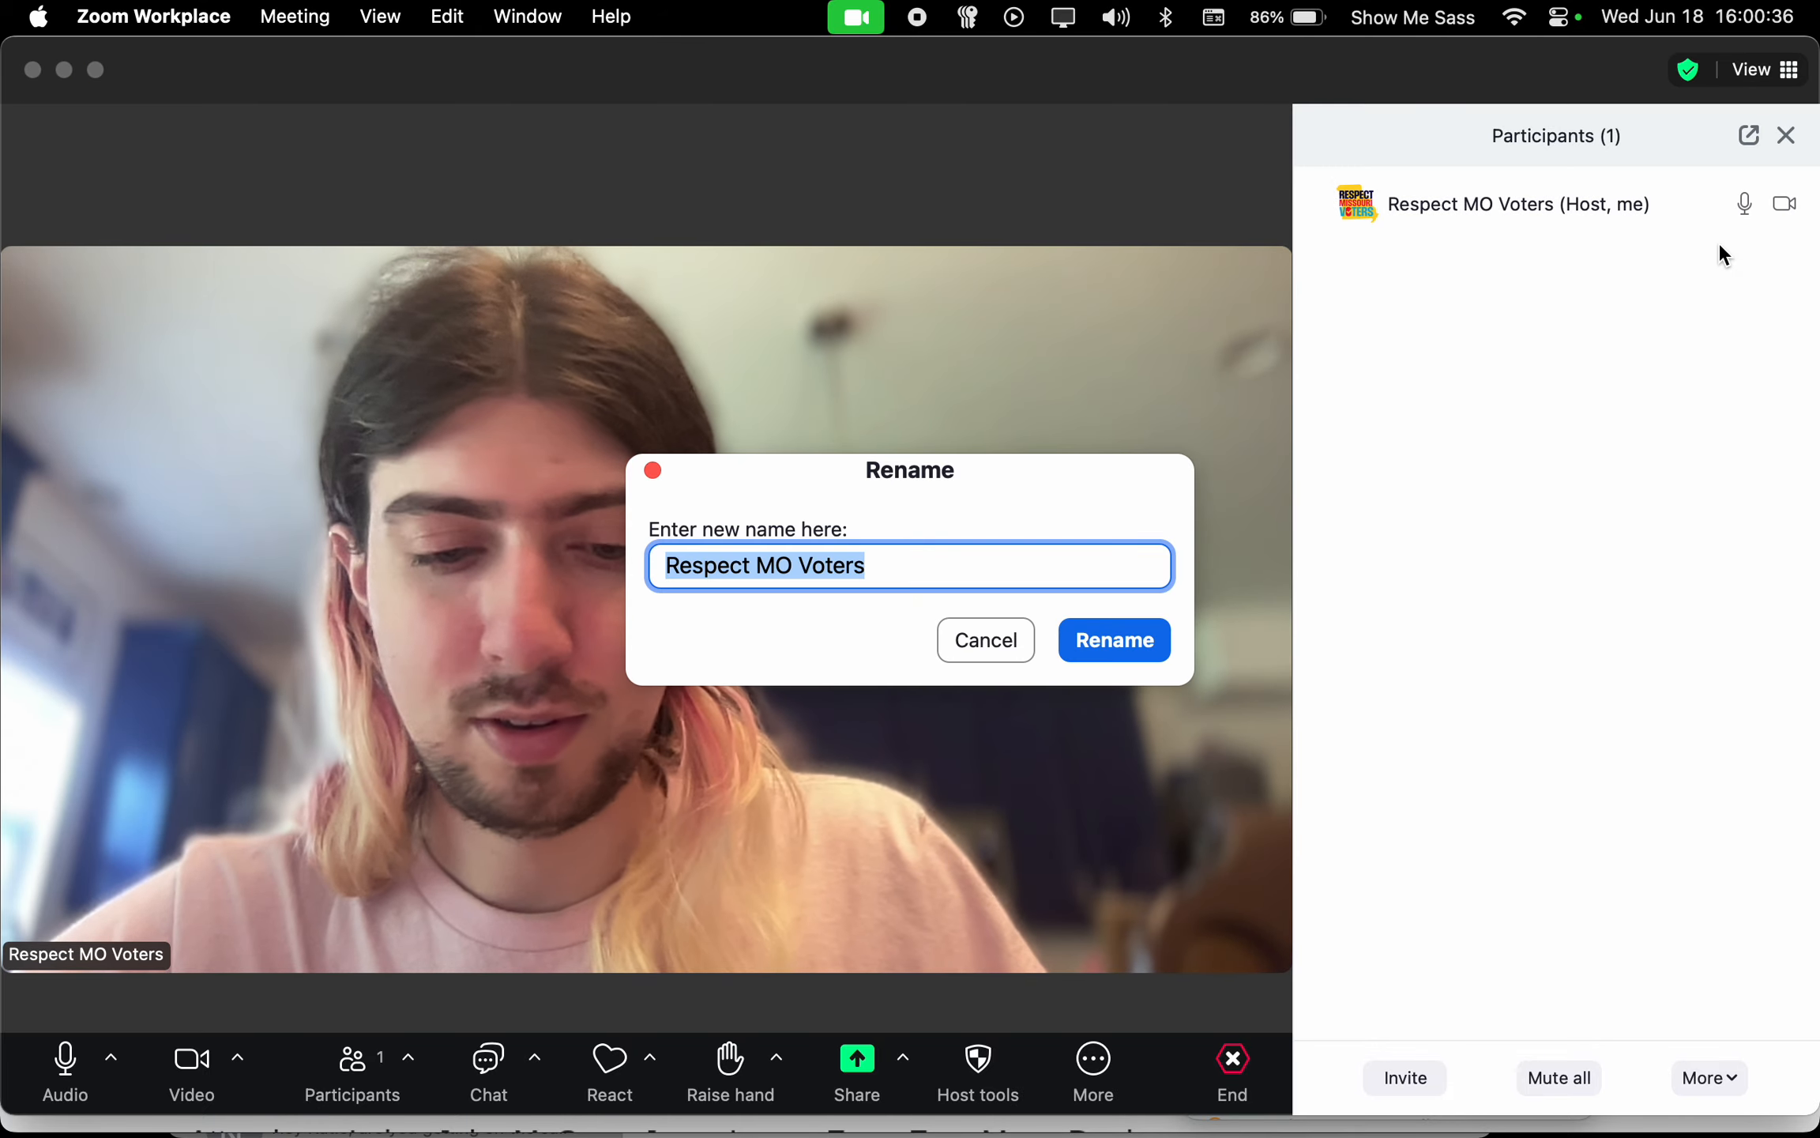
{"action": "type", "text": "sty"}
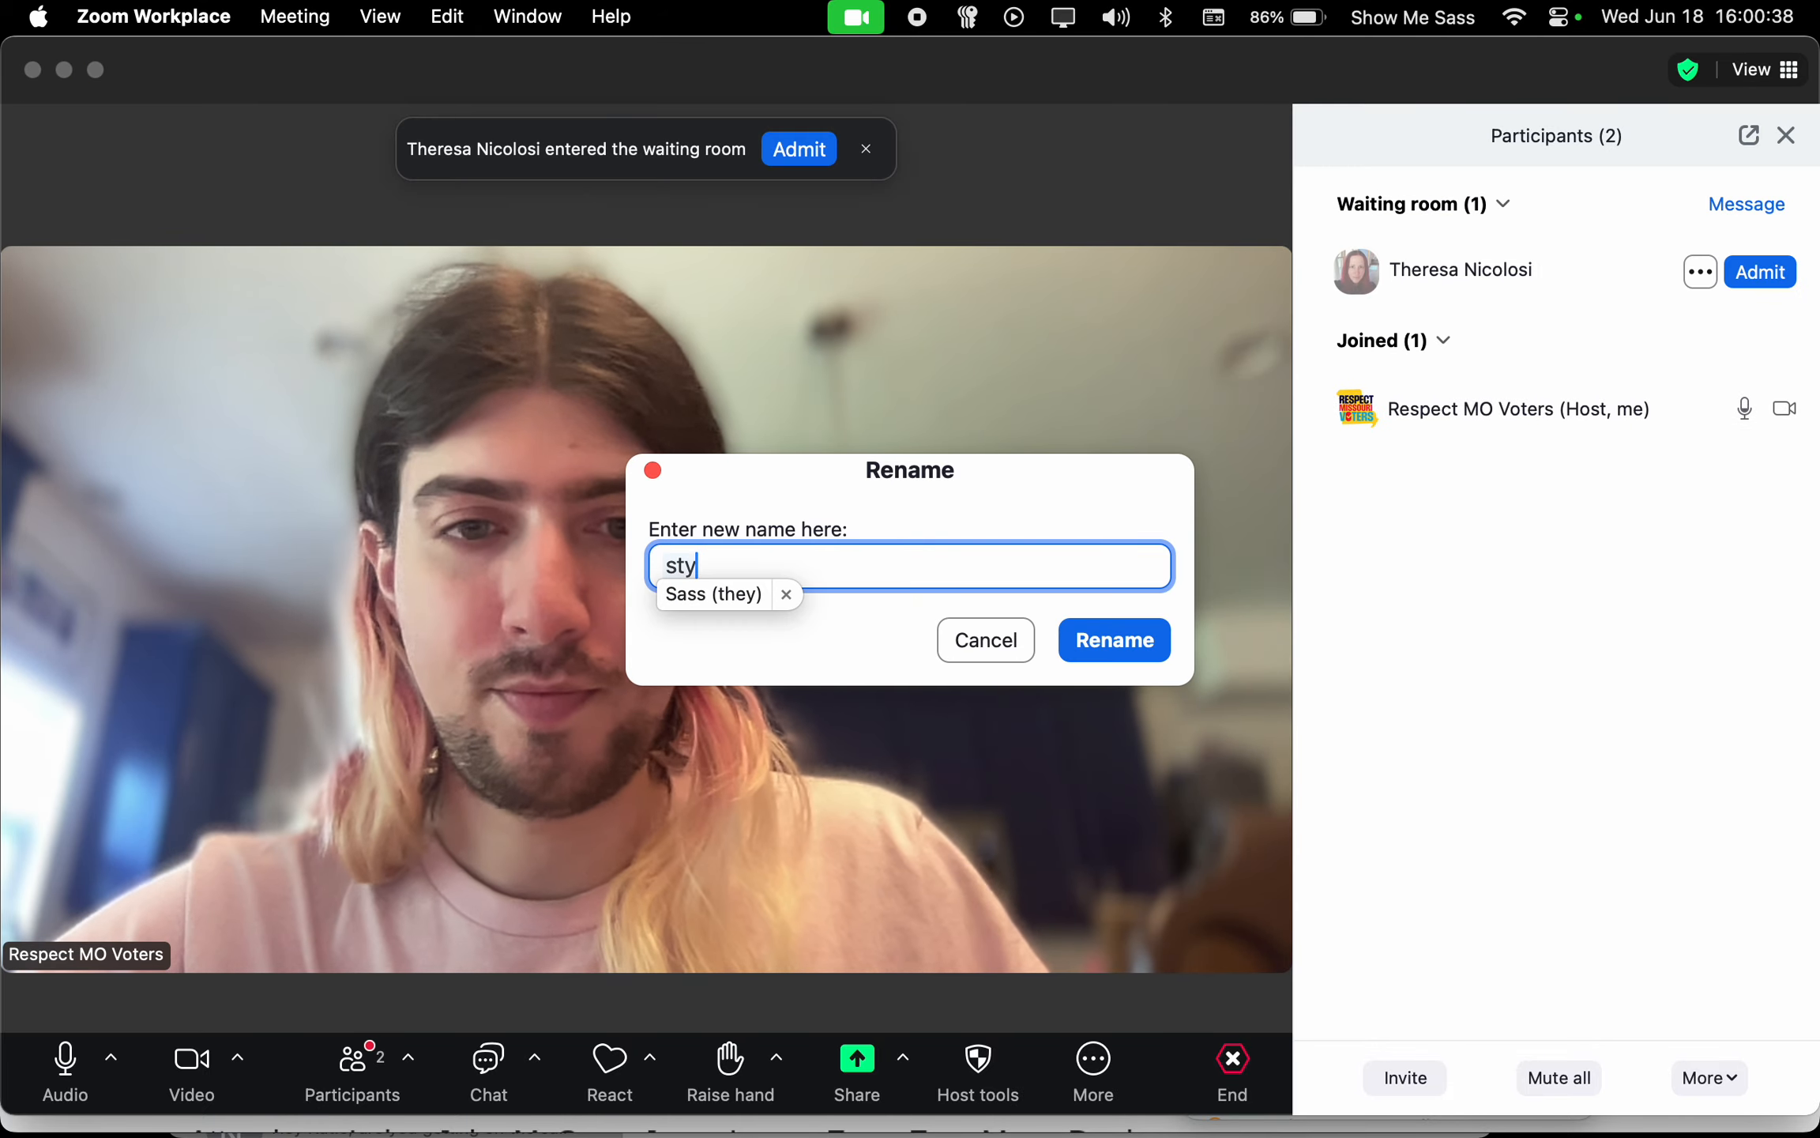
{"action": "key", "text": "BackSpace"}
{"action": "left_click", "coordinate": [1135, 650]}
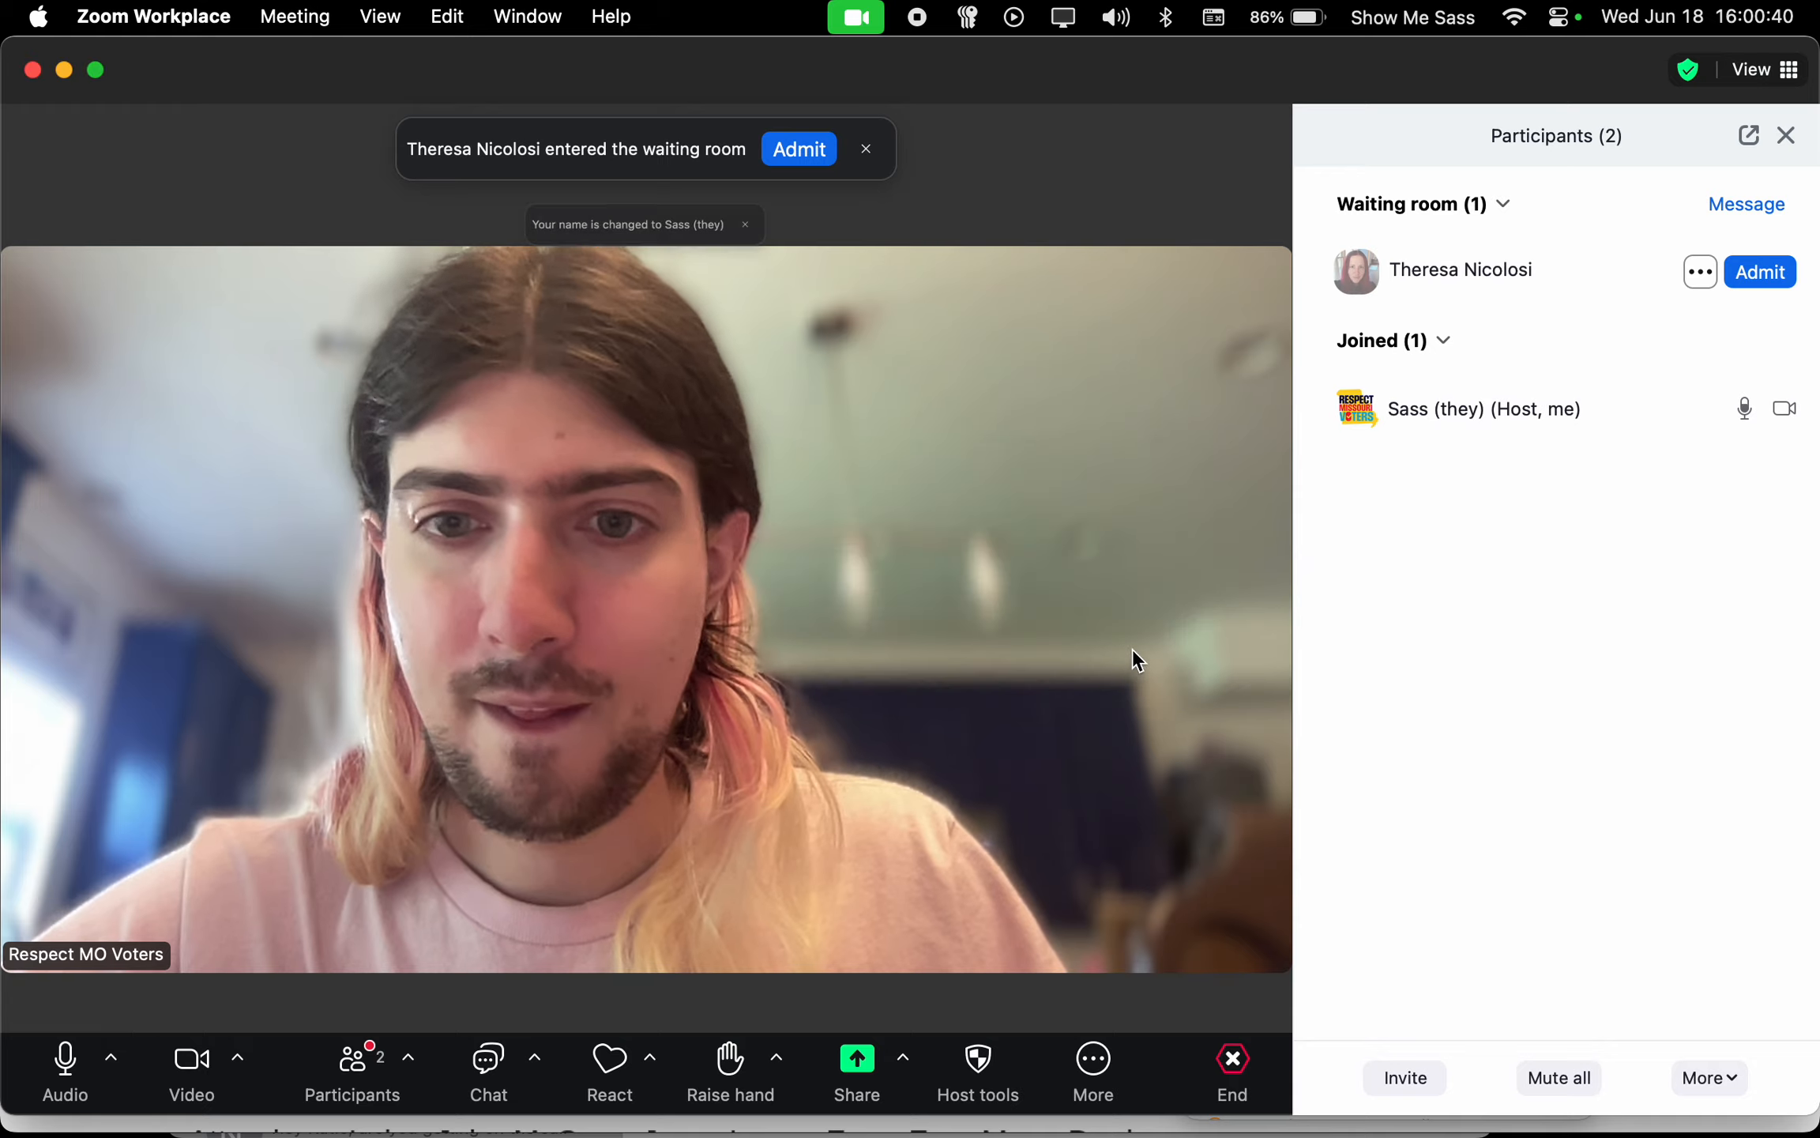
- Admit the participant from the waiting room and make them the meeting host
{"action": "left_click", "coordinate": [1753, 274]}
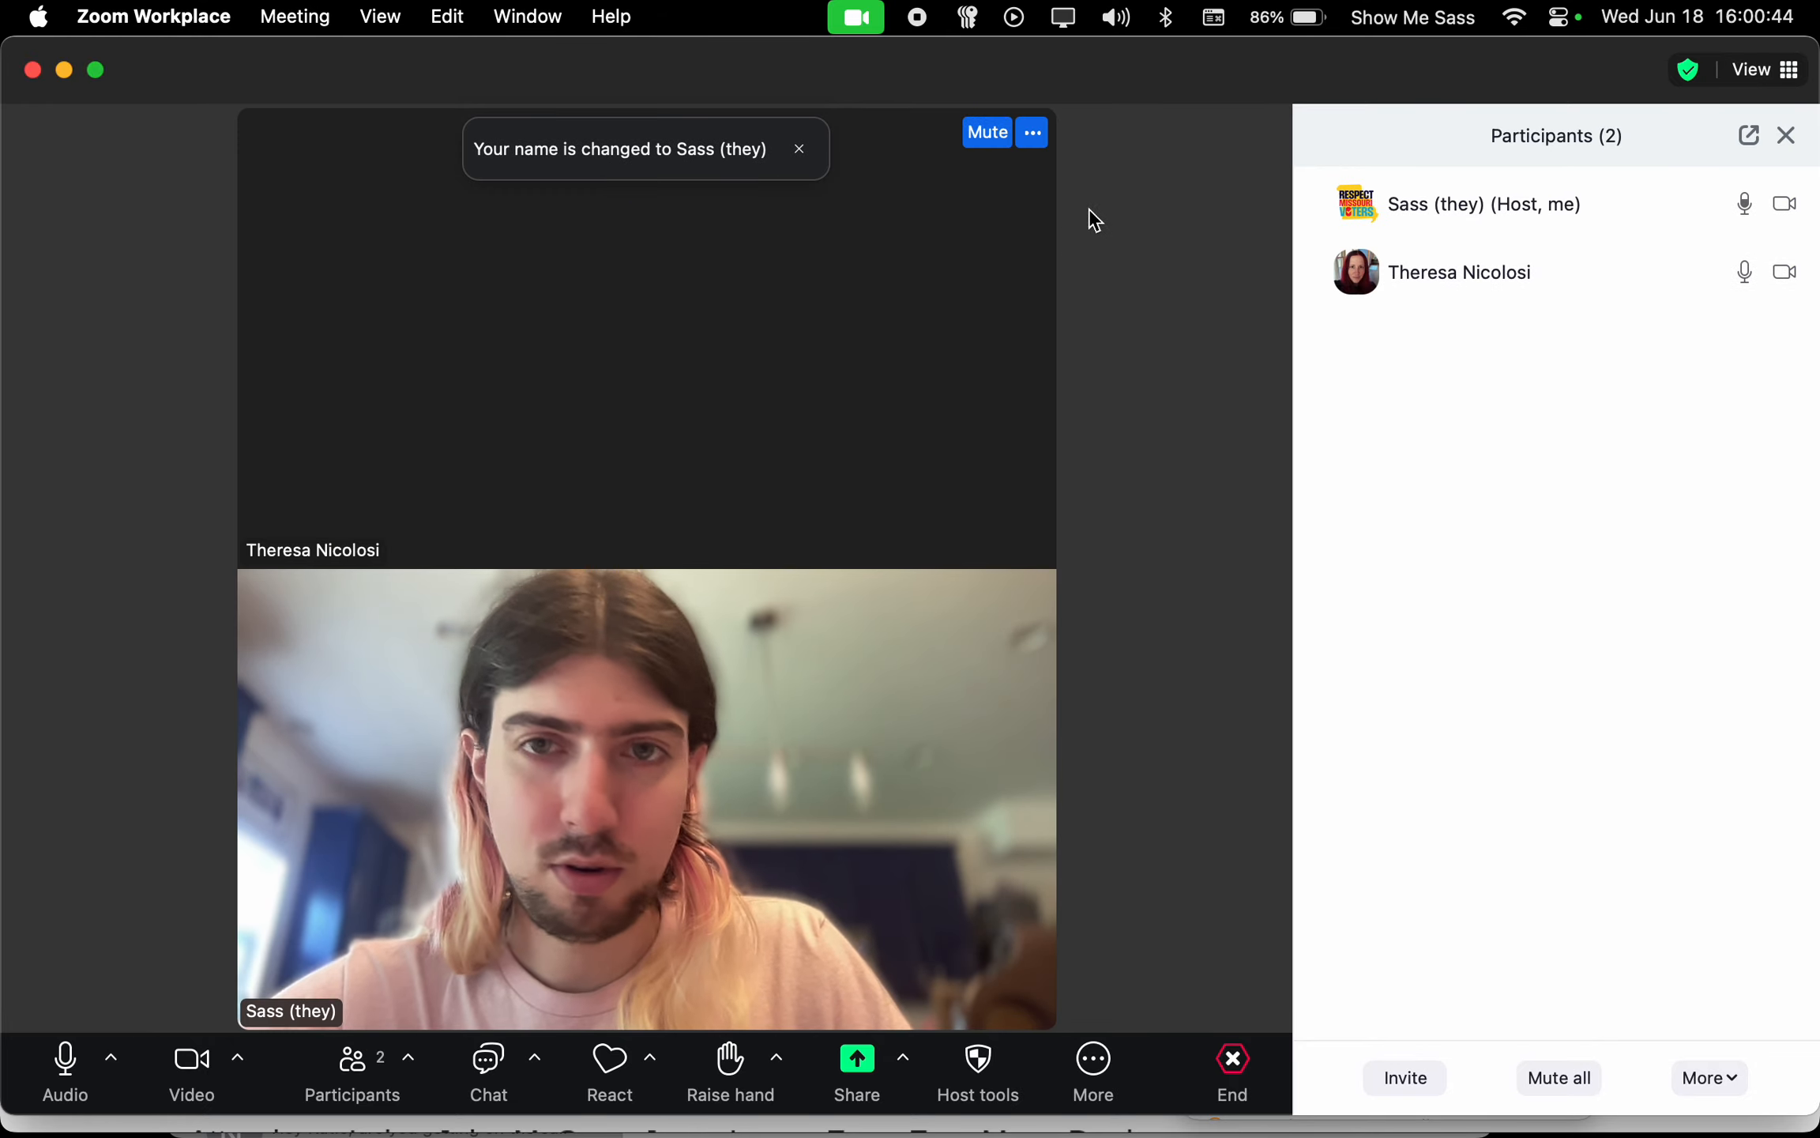
{"action": "left_click", "coordinate": [1033, 133]}
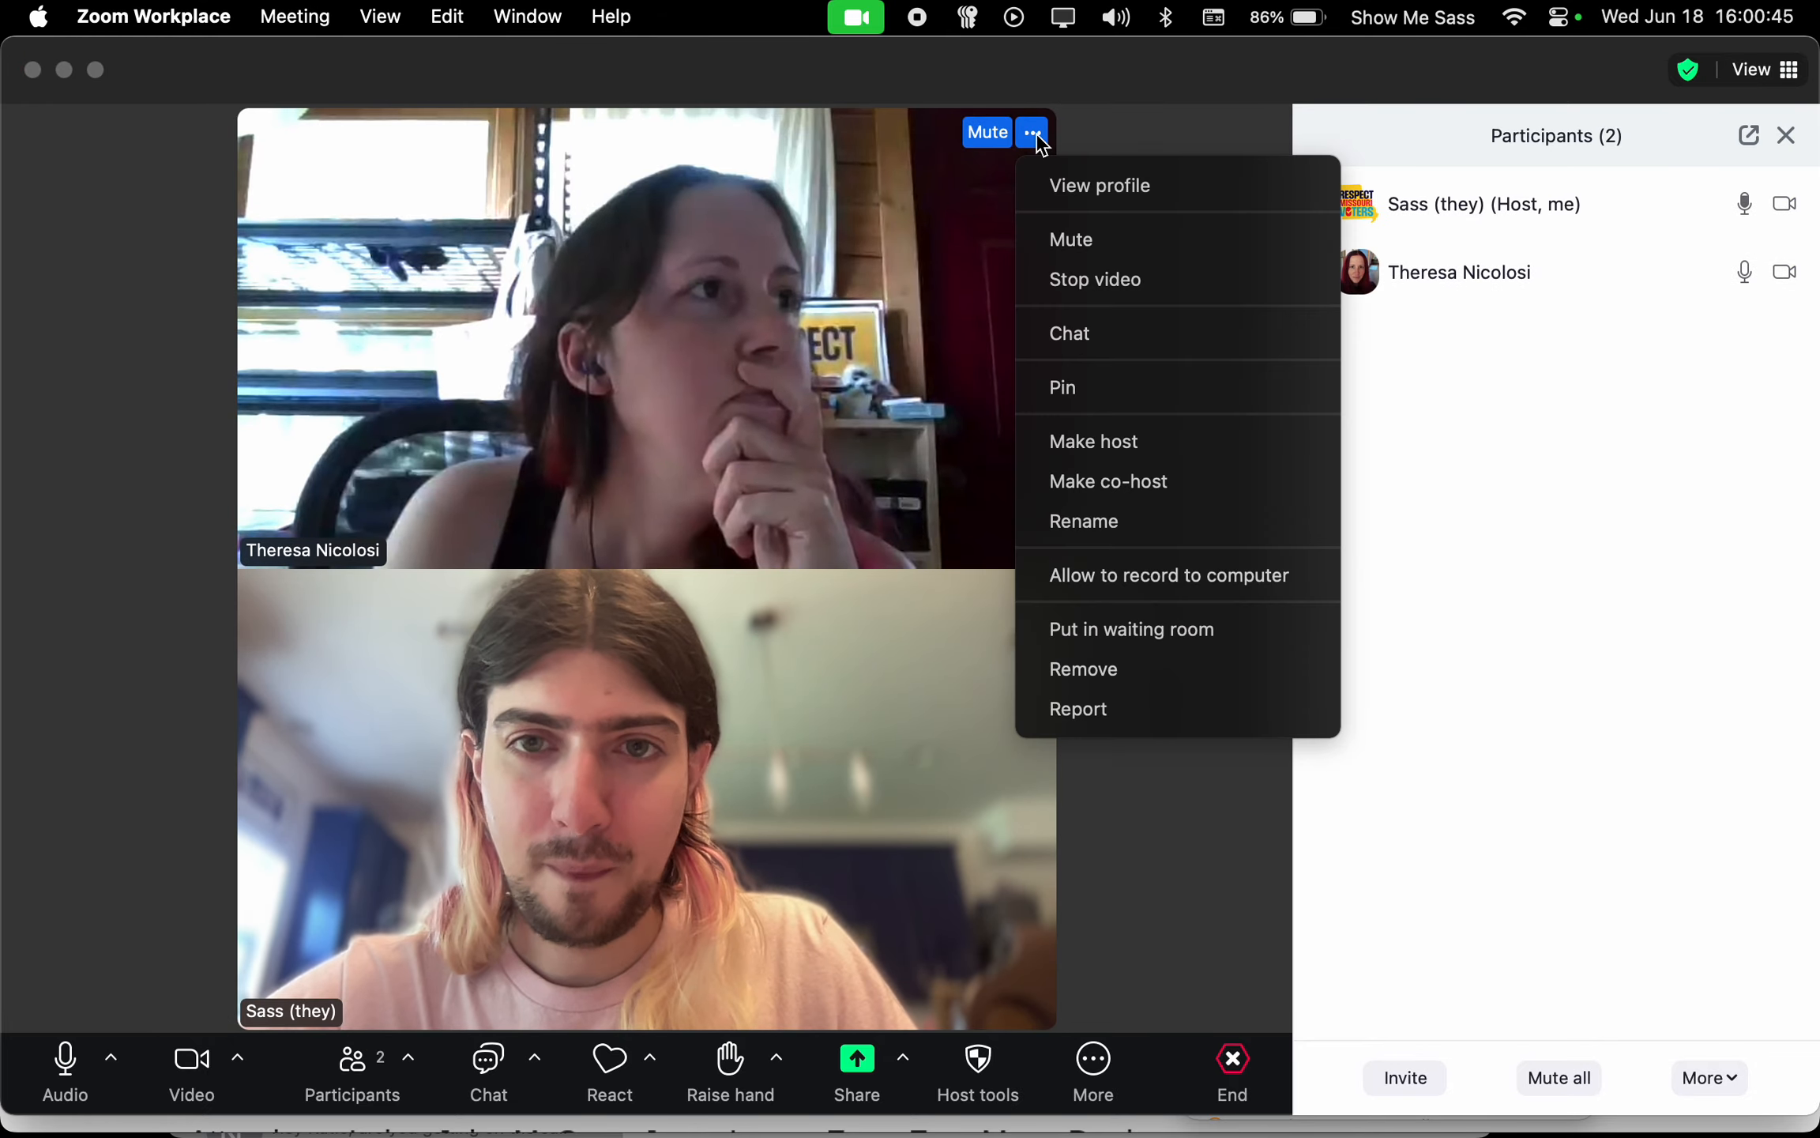
{"action": "left_click", "coordinate": [1095, 449]}
{"action": "left_click", "coordinate": [1125, 659]}
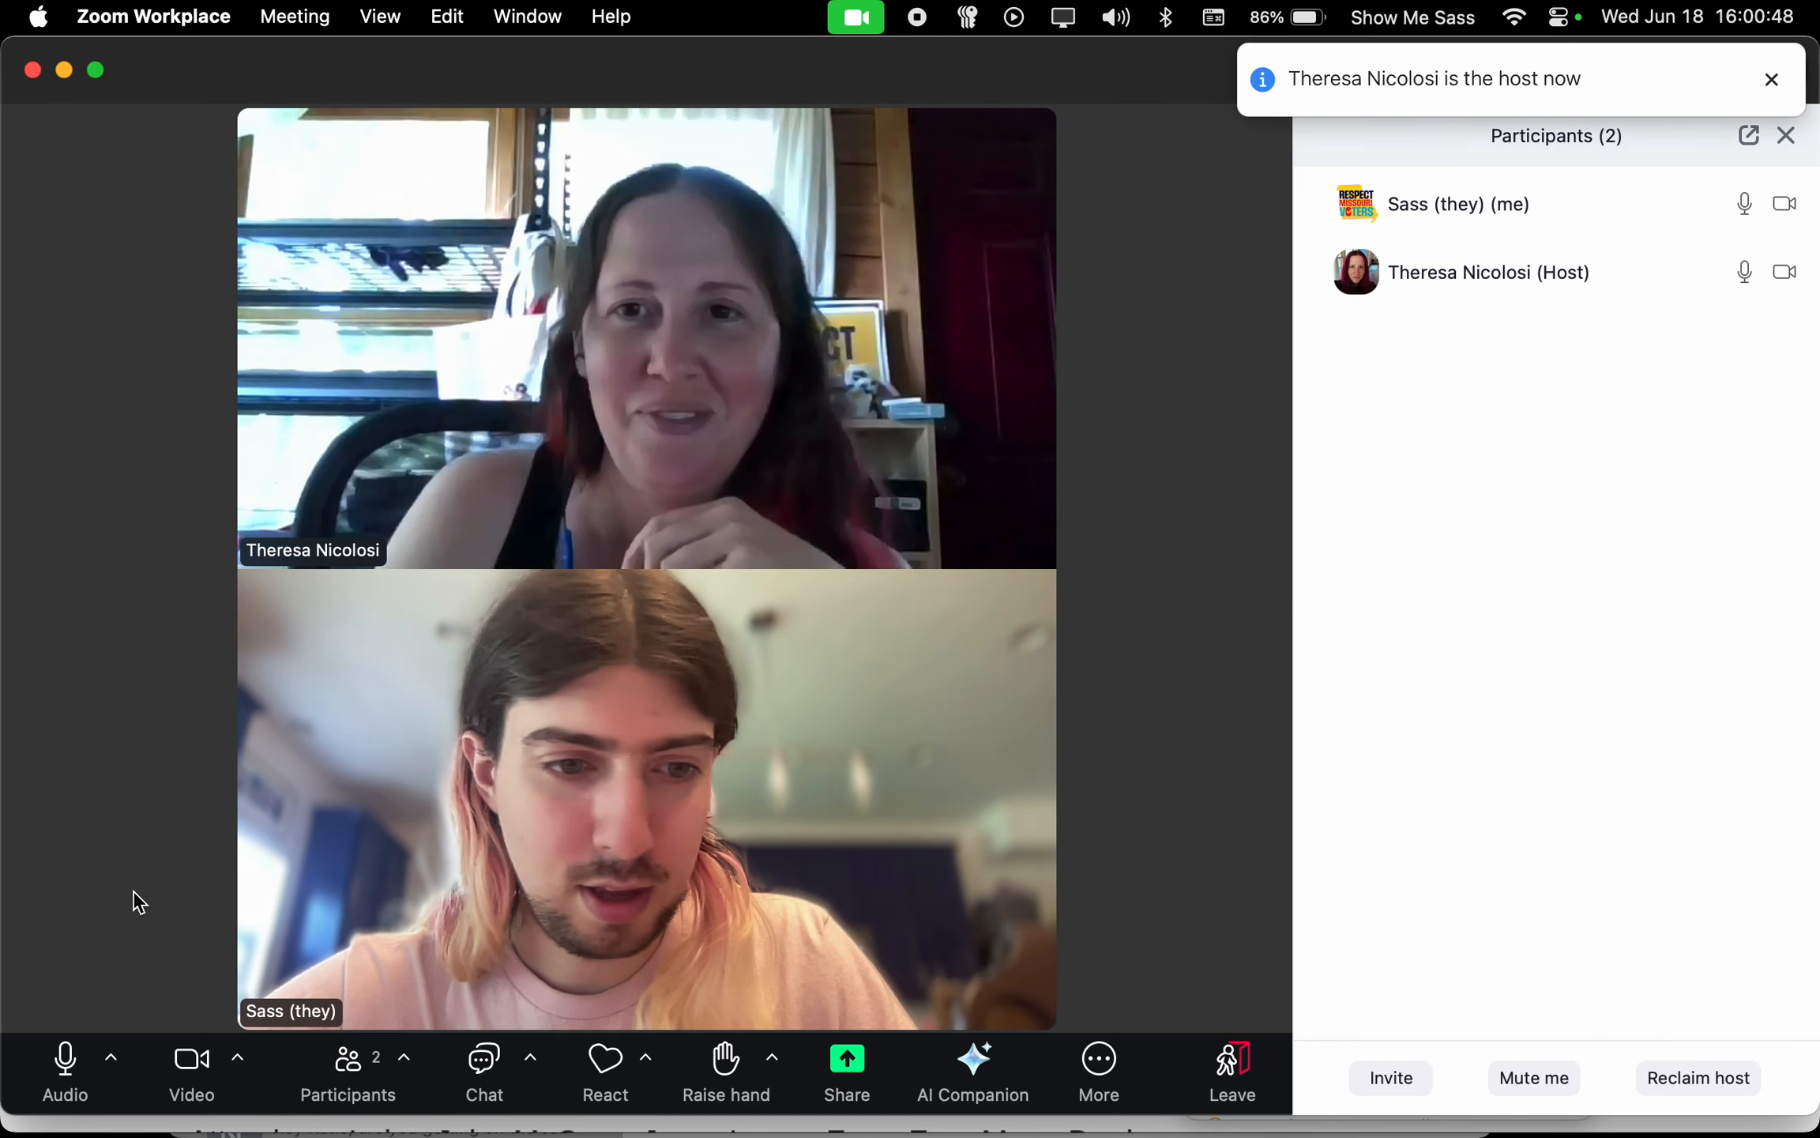
- Turn off the own camera and microphone in the Zoom meeting and switch to the browser
{"action": "left_click", "coordinate": [204, 1072]}
{"action": "left_click", "coordinate": [60, 1060]}
{"action": "key", "text": "ctrl+Right"}
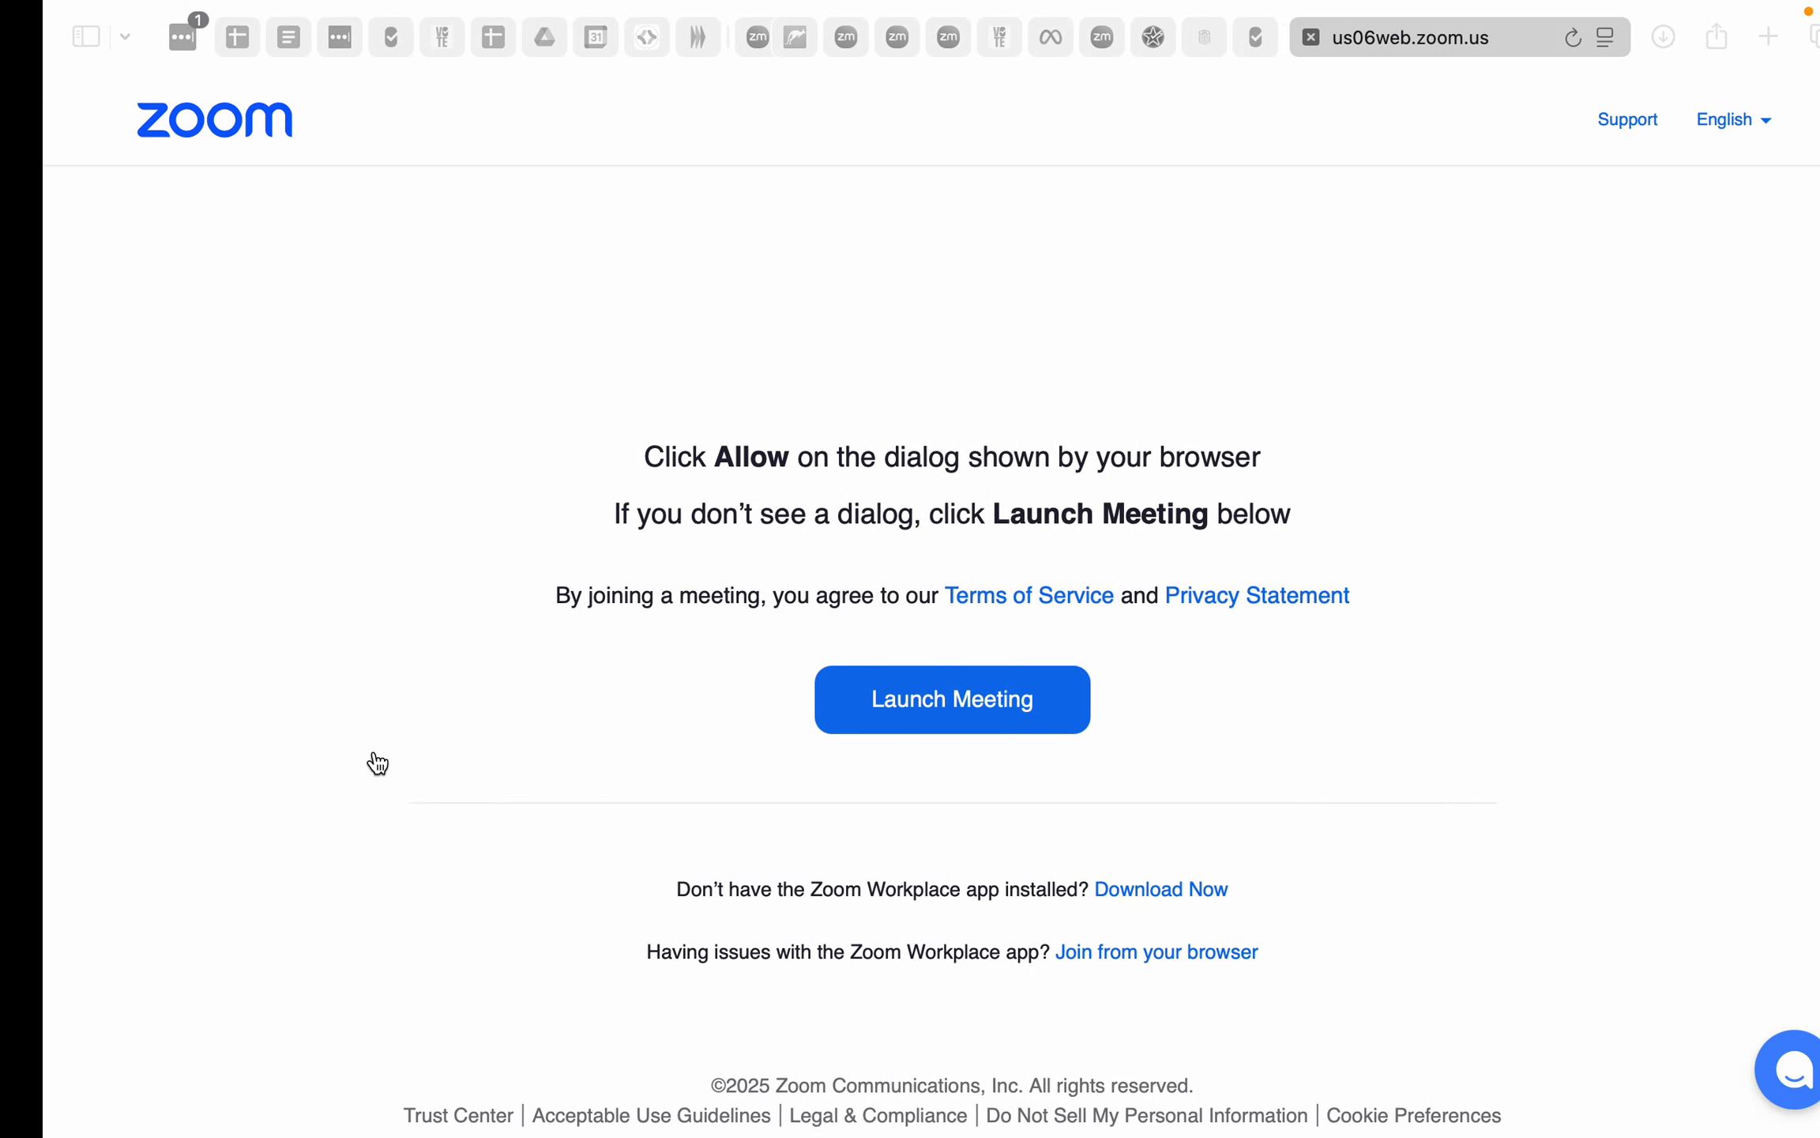
- Return to the Action Network email and replace the test recipient with the organization's e-mail address
{"action": "left_click", "coordinate": [1269, 36]}
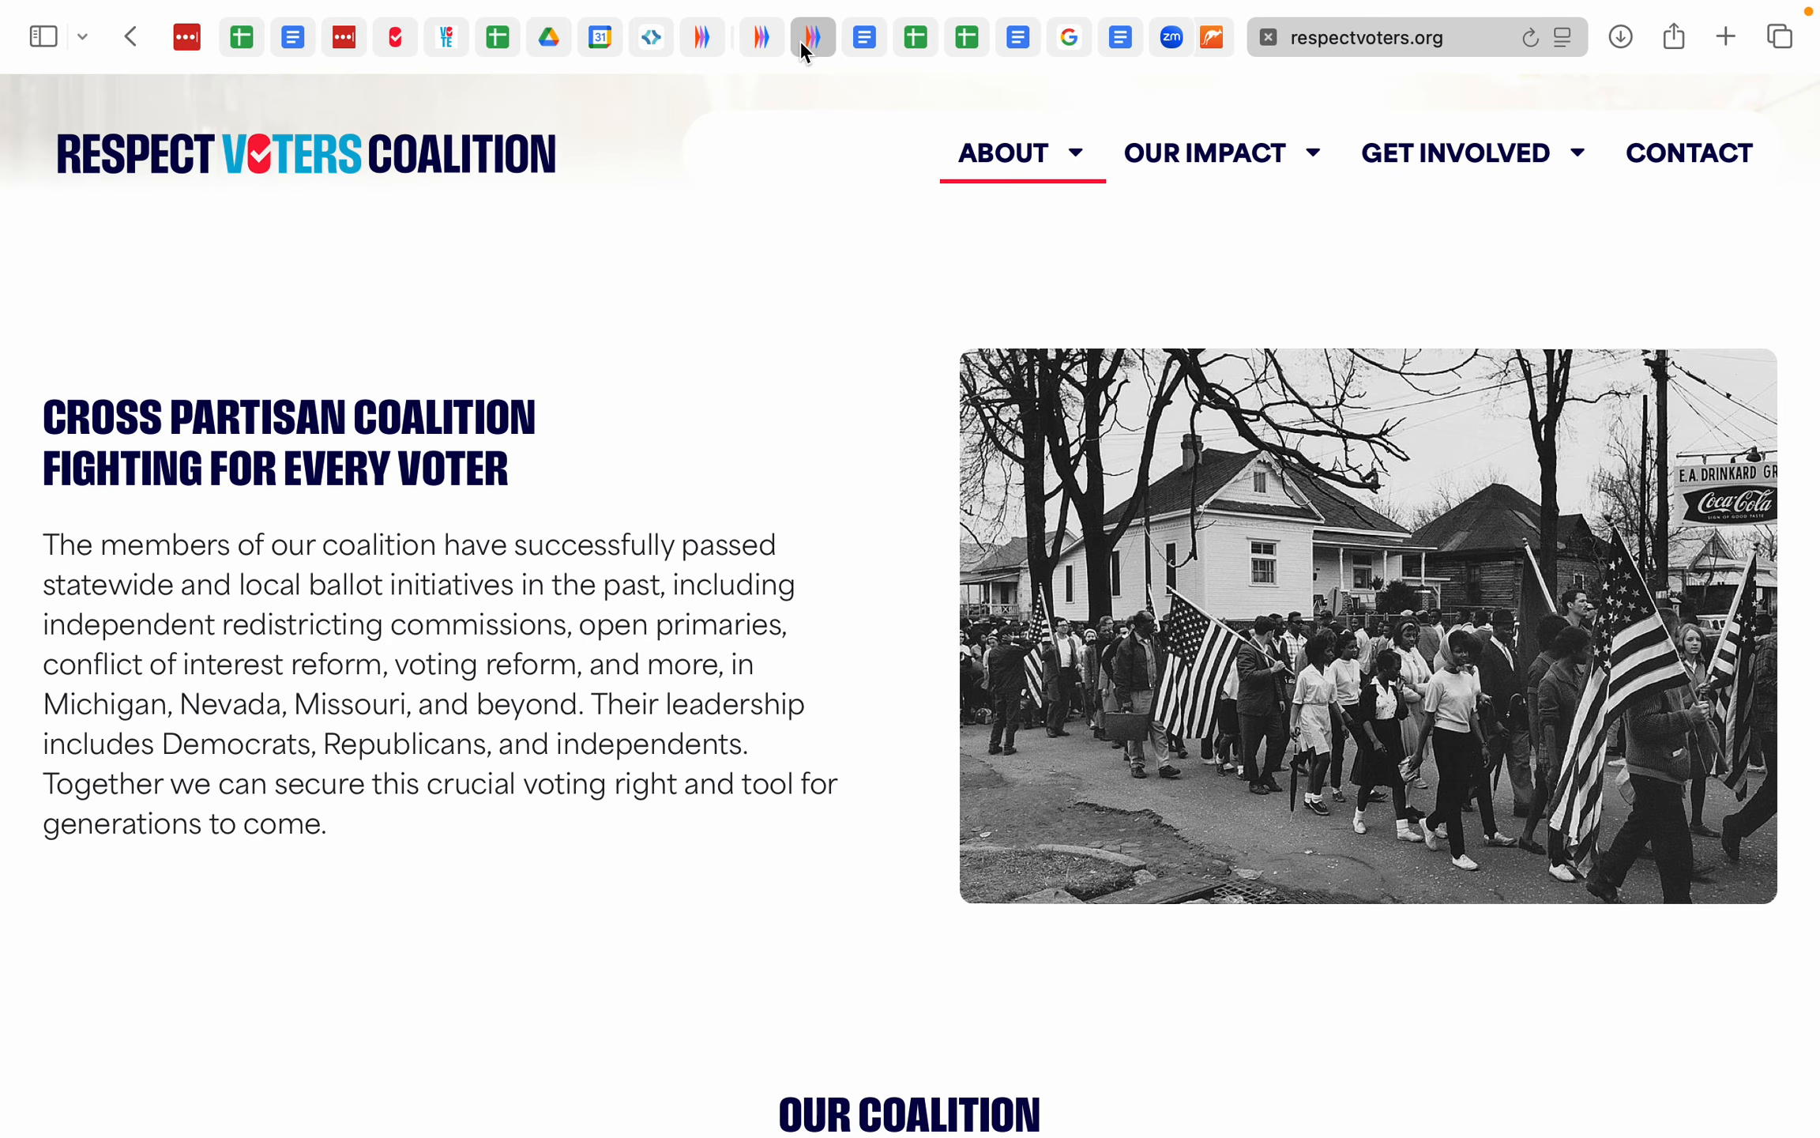
{"action": "left_click", "coordinate": [752, 37]}
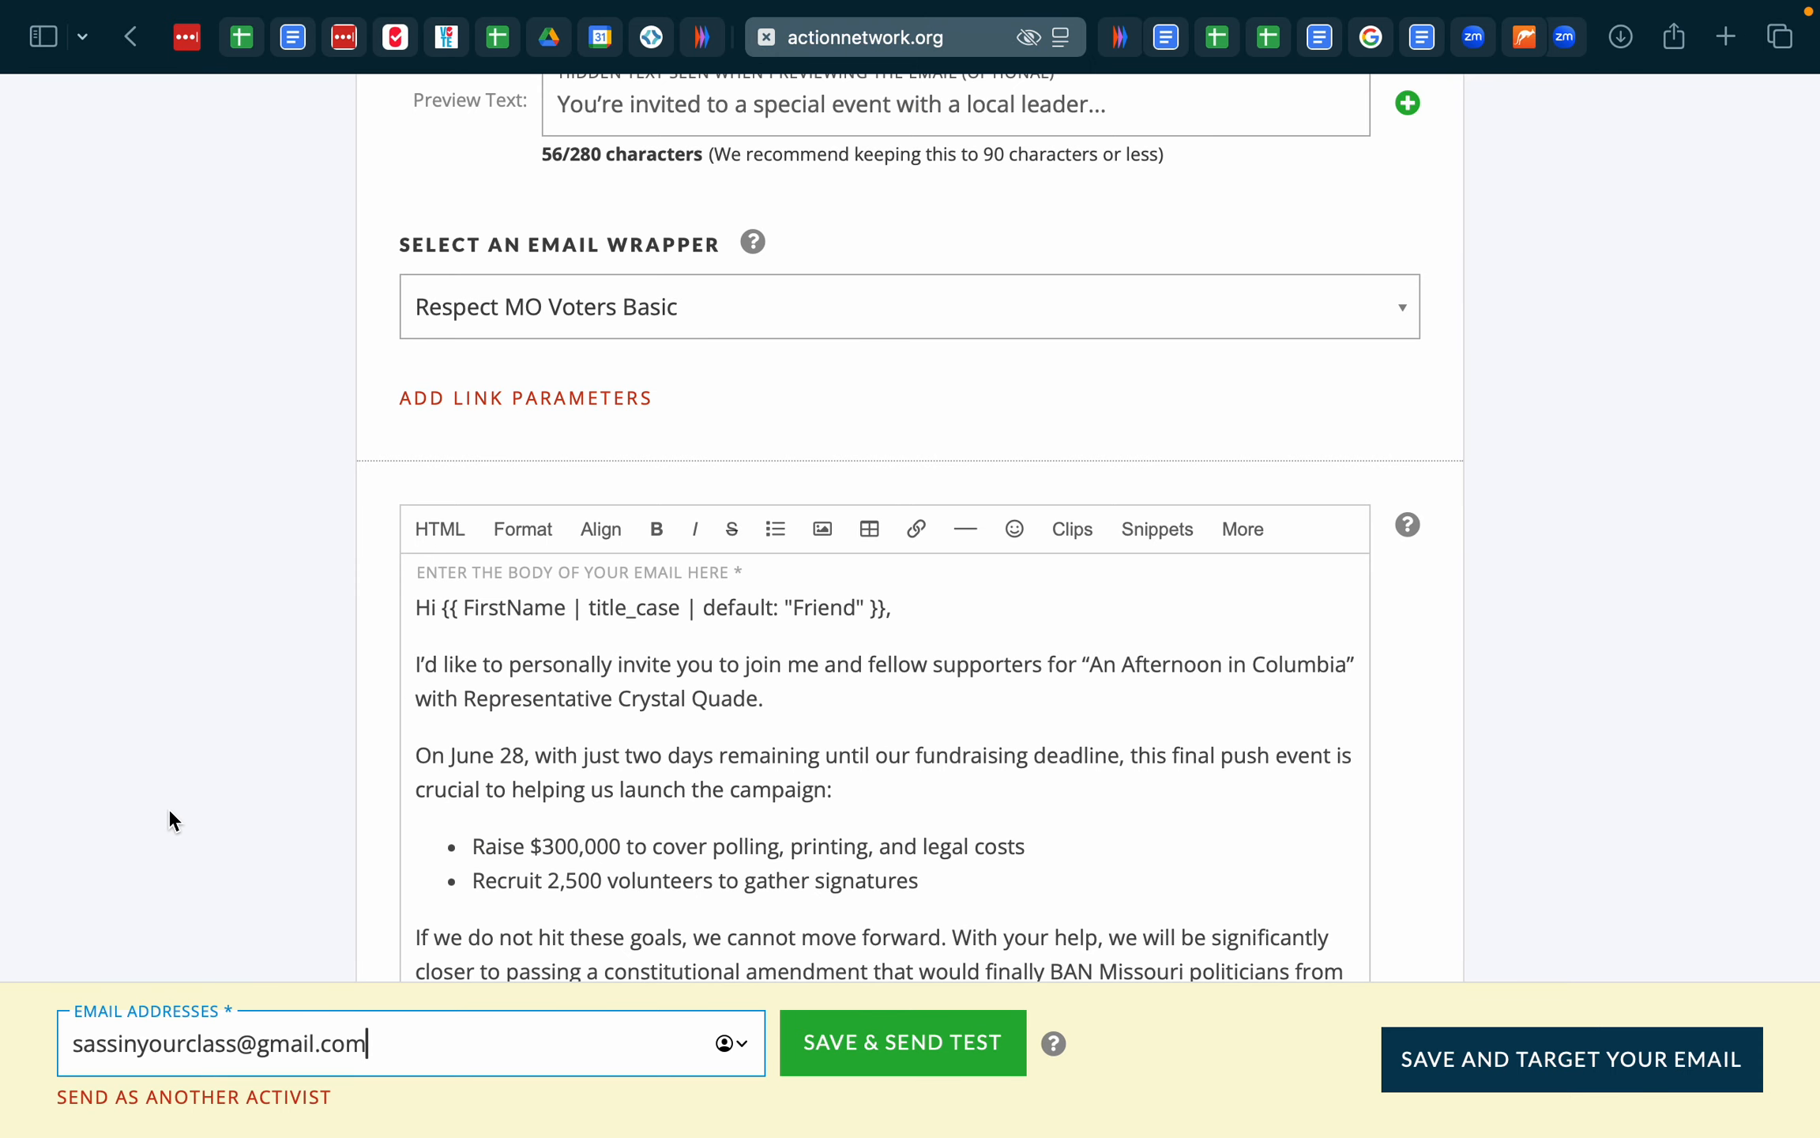
{"action": "key", "text": "super+BackSpace"}
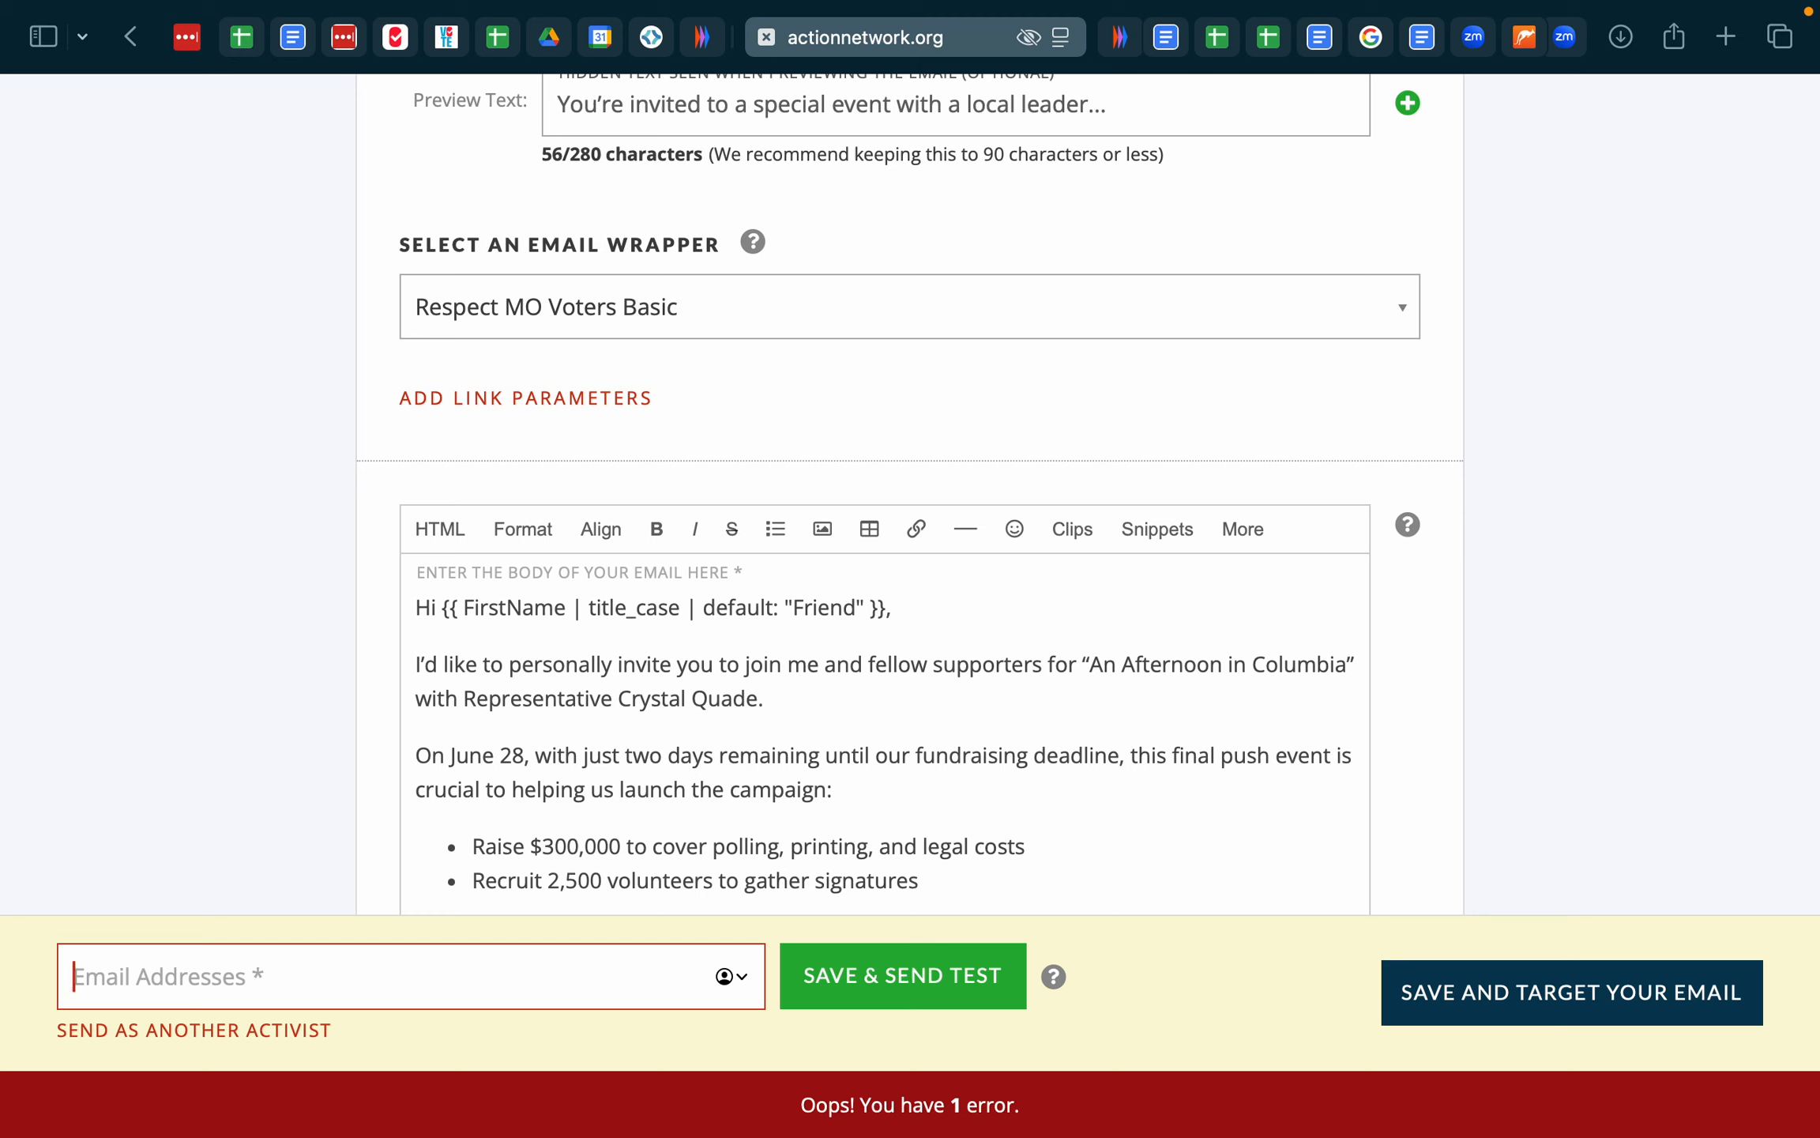
{"action": "type", "text": "queen"}
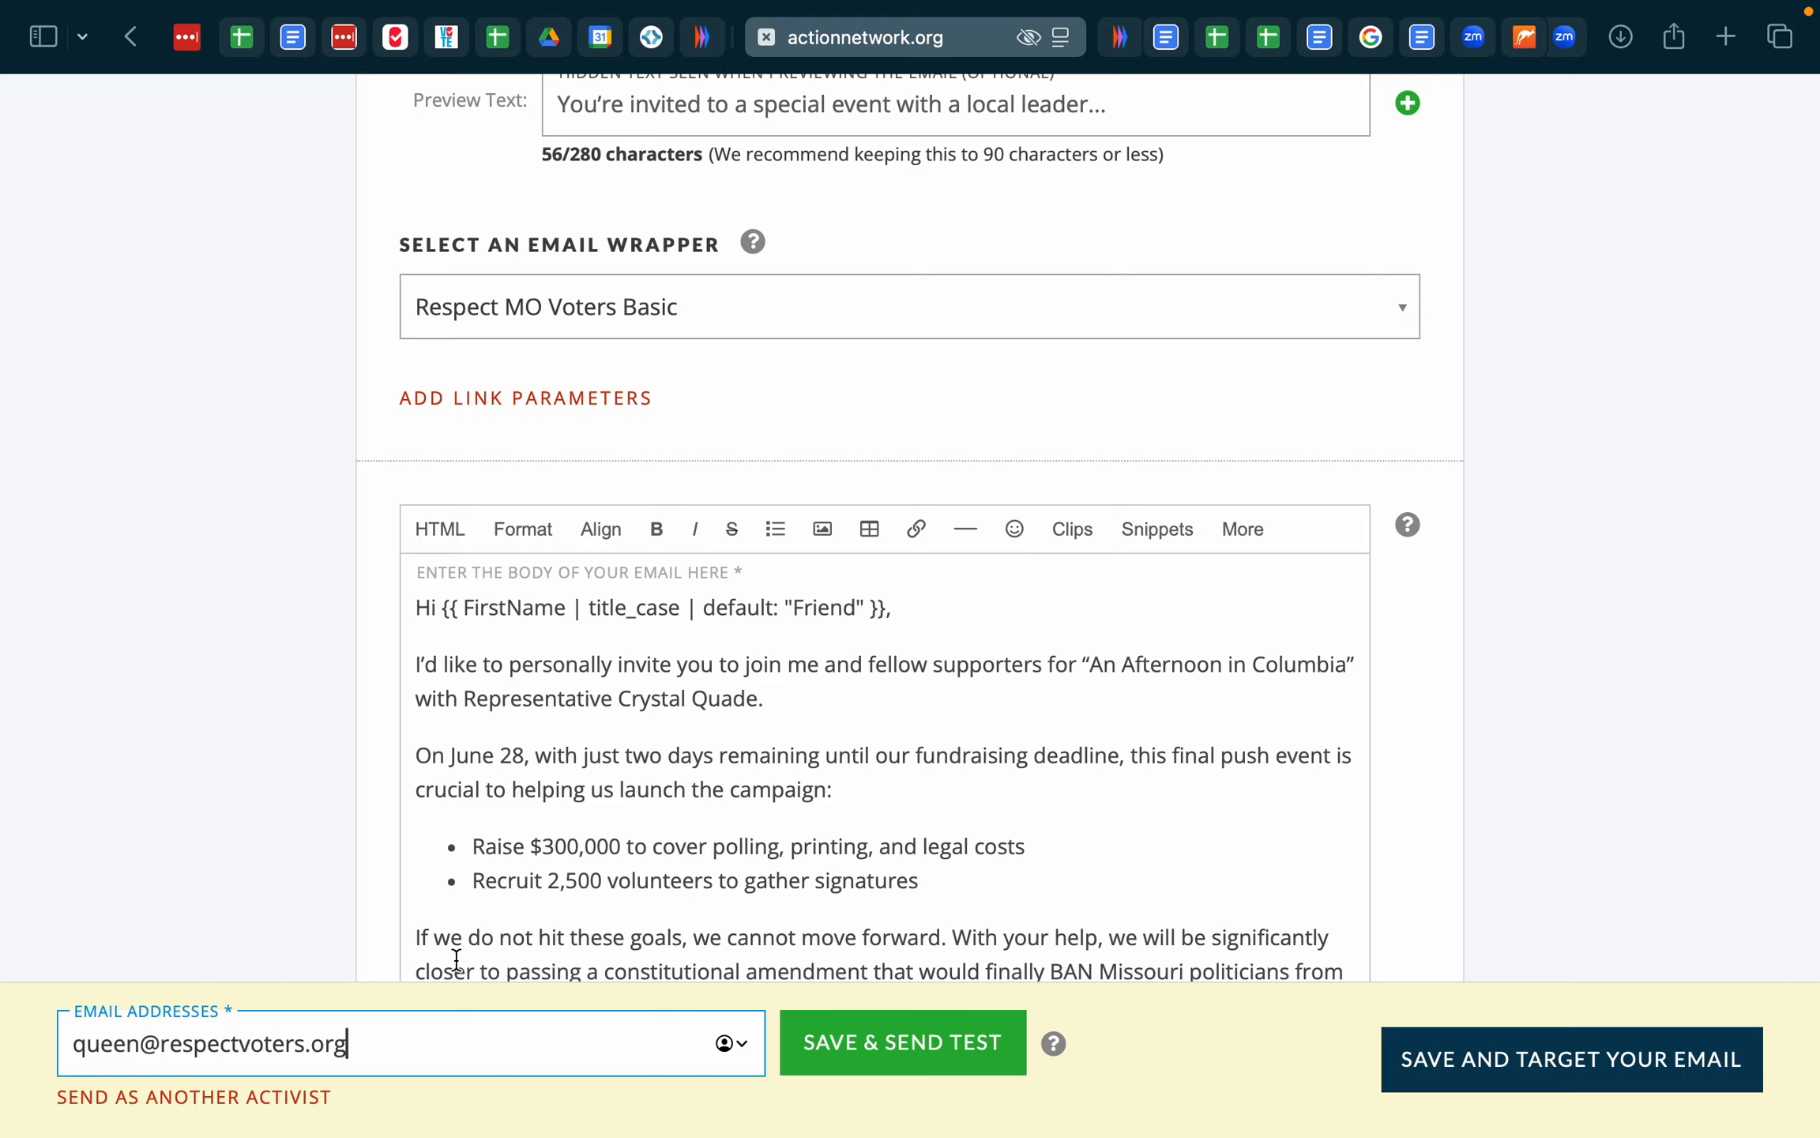
- Correct the spelling of the test recipient's e-mail address, save the email and send the test
{"action": "type", "text": "s"}
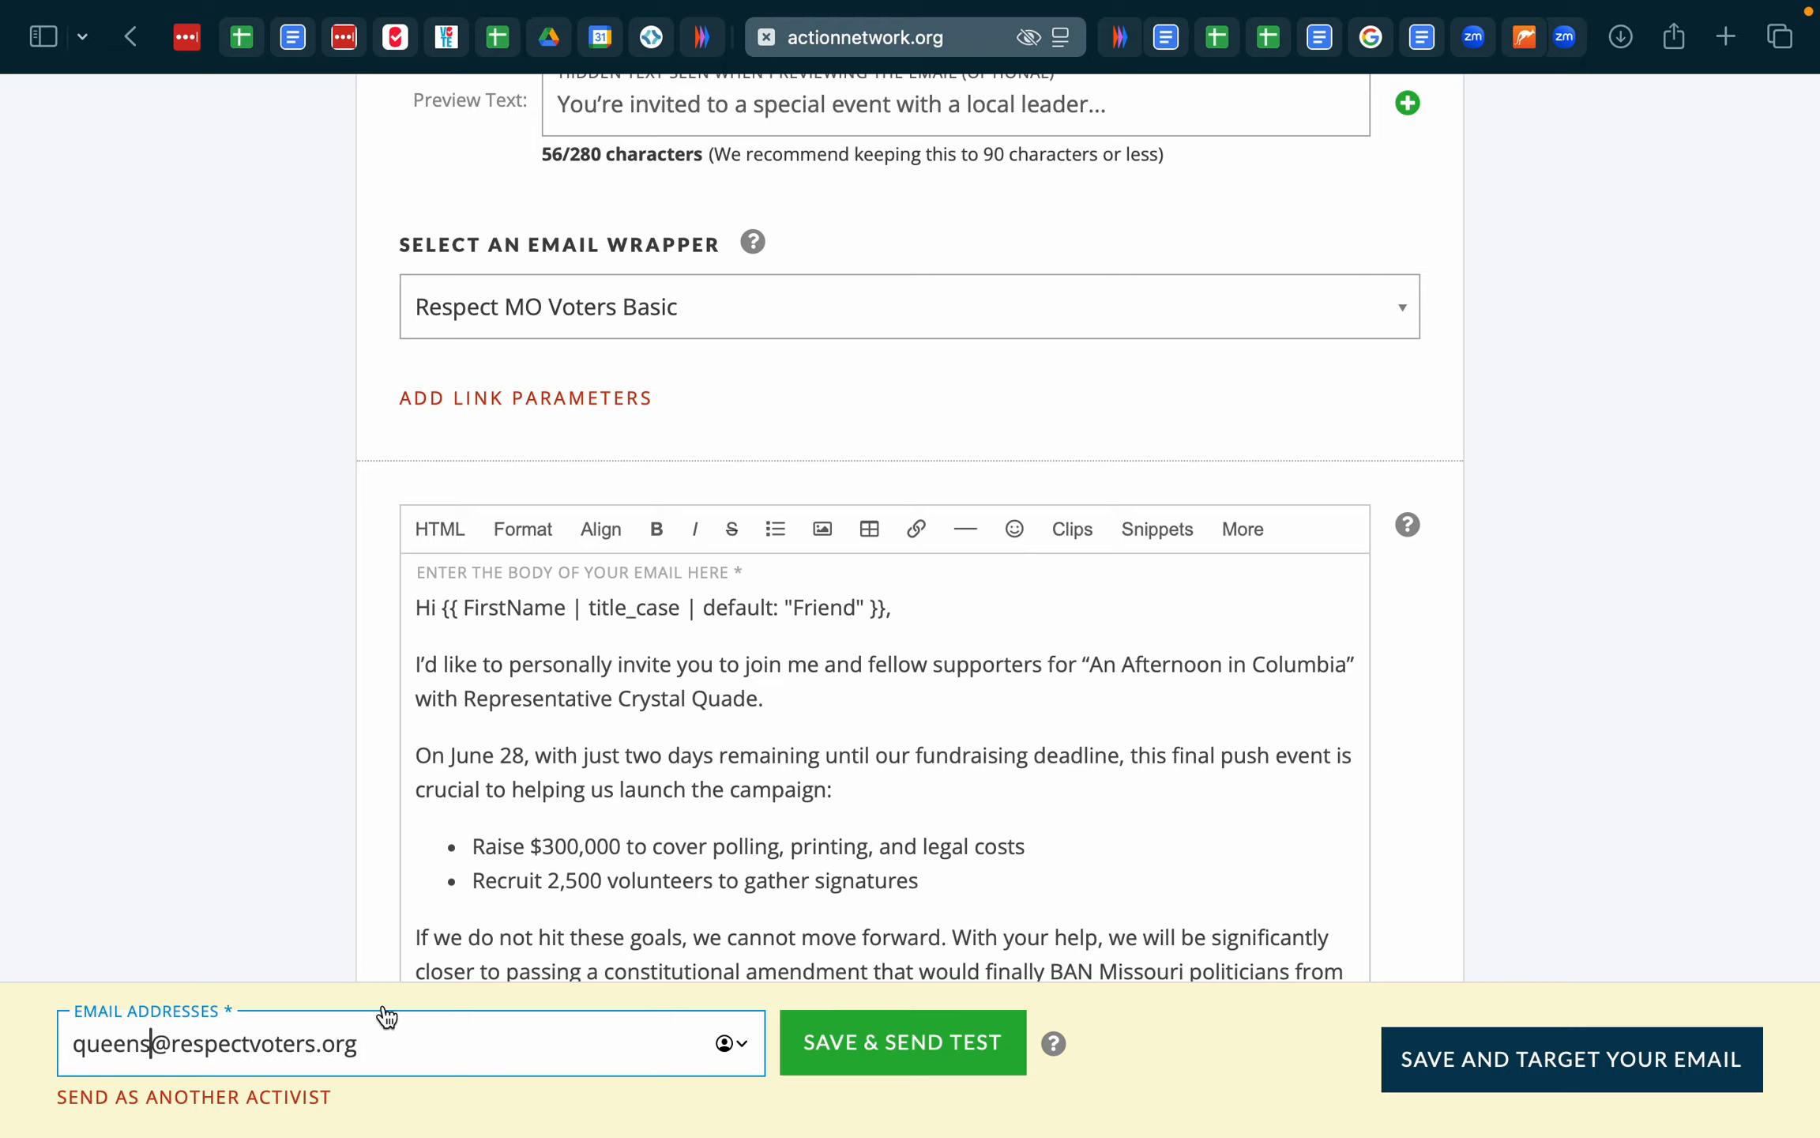
{"action": "left_click", "coordinate": [852, 1046]}
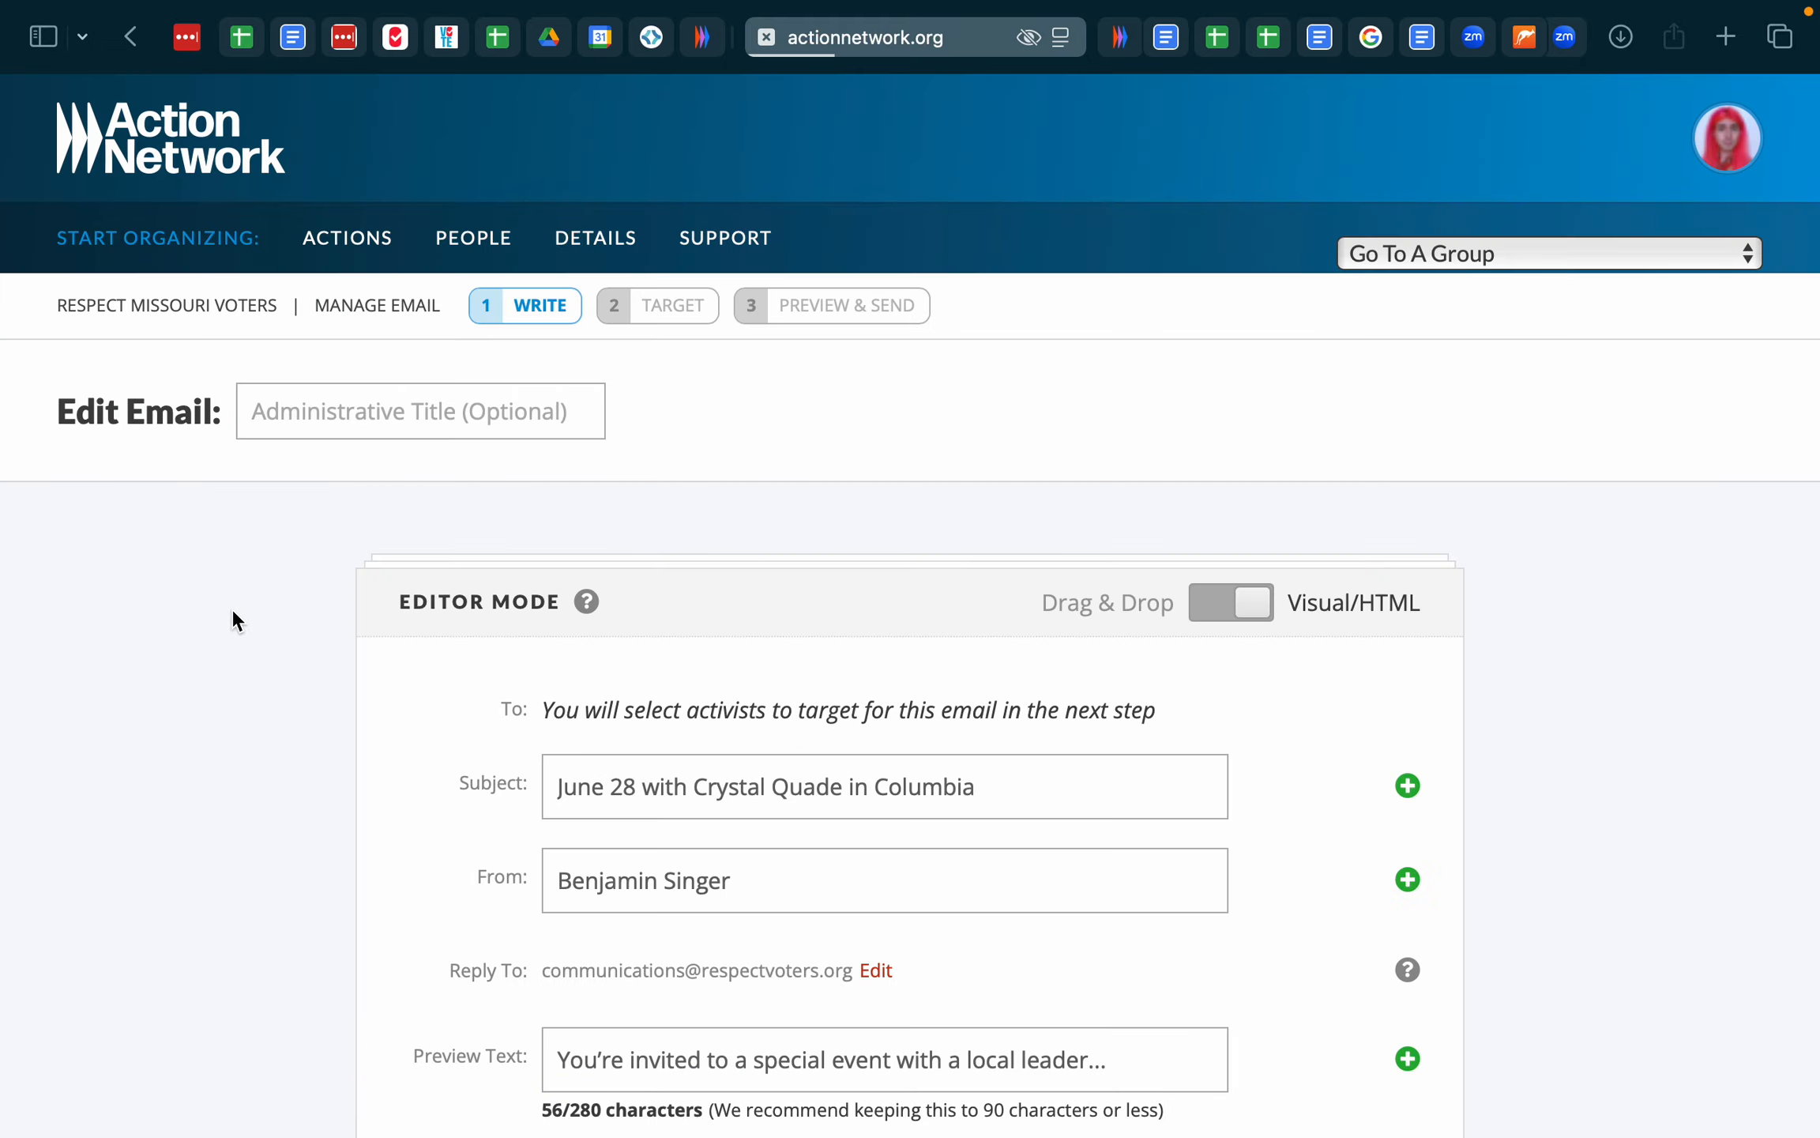
{"action": "scroll", "coordinate": [304, 631], "scroll_direction": "down", "scroll_amount": 15}
{"action": "scroll", "coordinate": [302, 629], "scroll_direction": "down", "scroll_amount": 10}
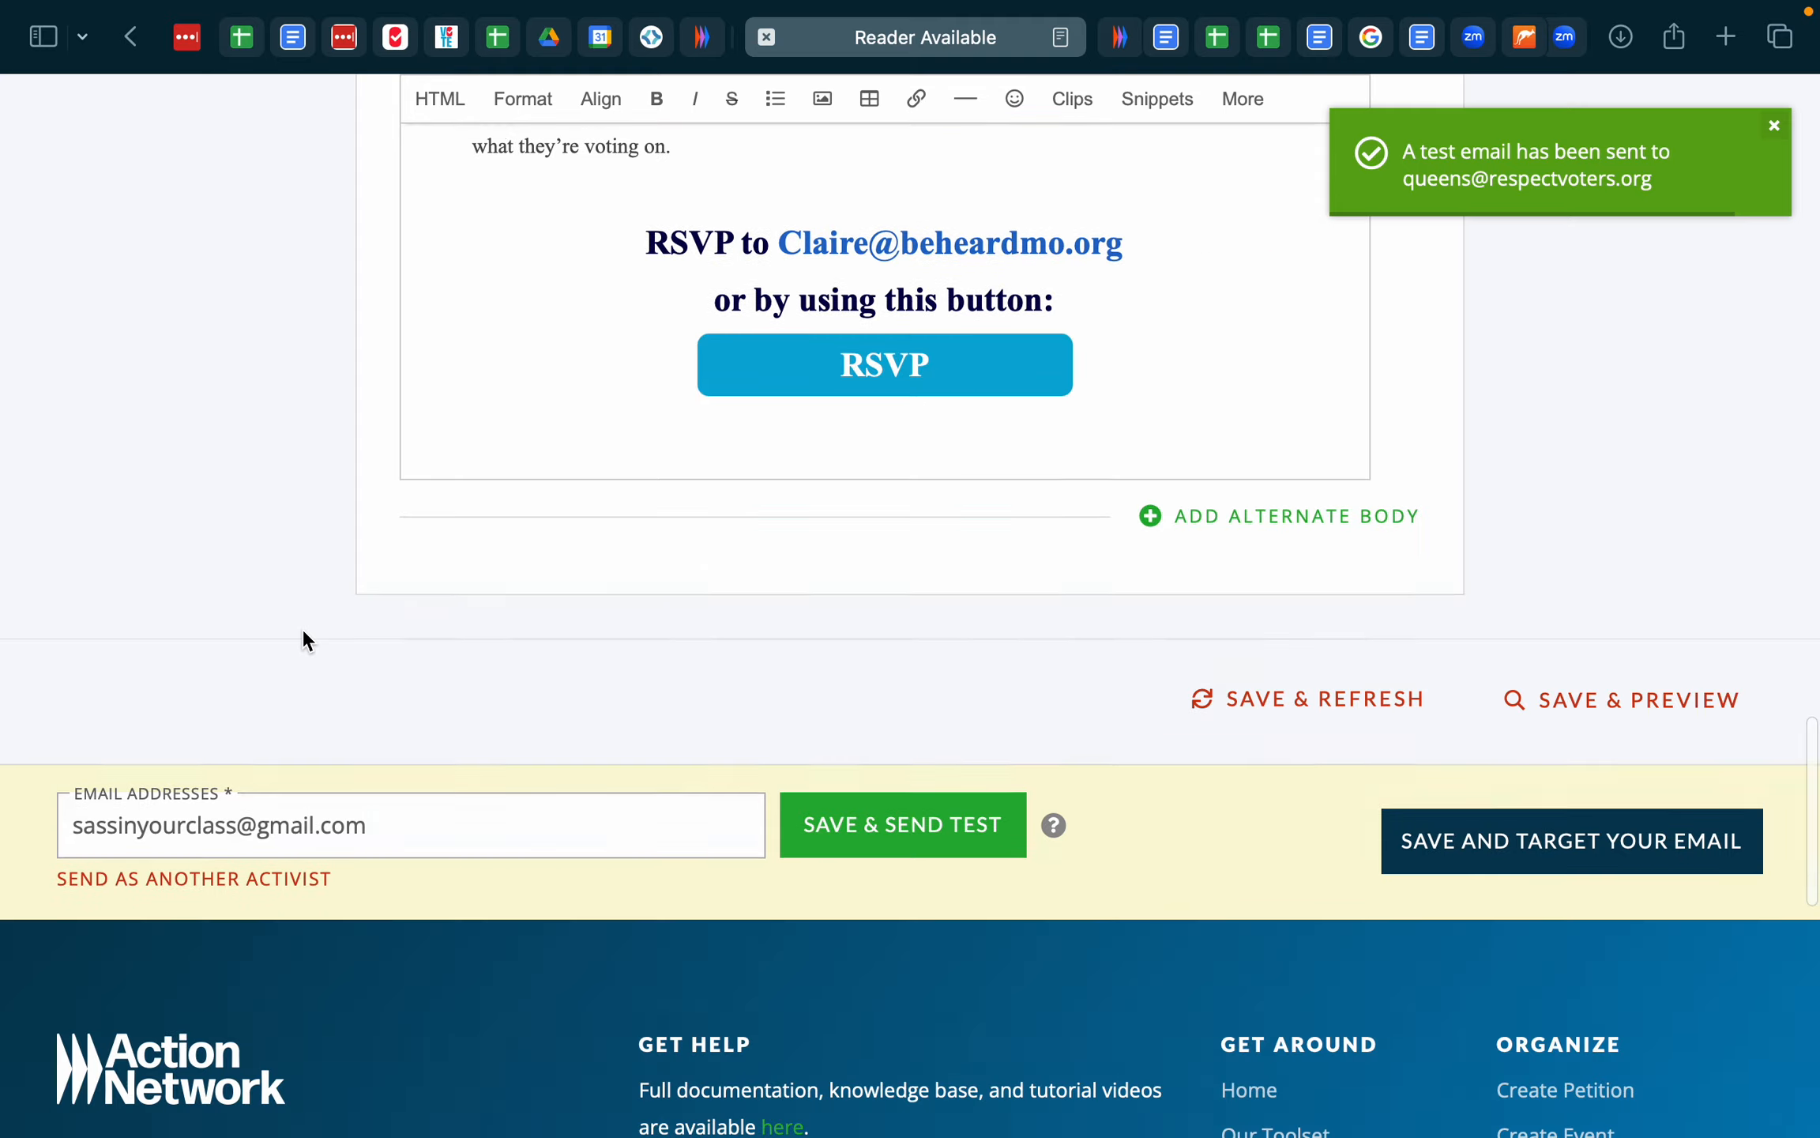
{"action": "scroll", "coordinate": [303, 628], "scroll_direction": "up", "scroll_amount": 20}
{"action": "scroll", "coordinate": [302, 629], "scroll_direction": "up", "scroll_amount": 8}
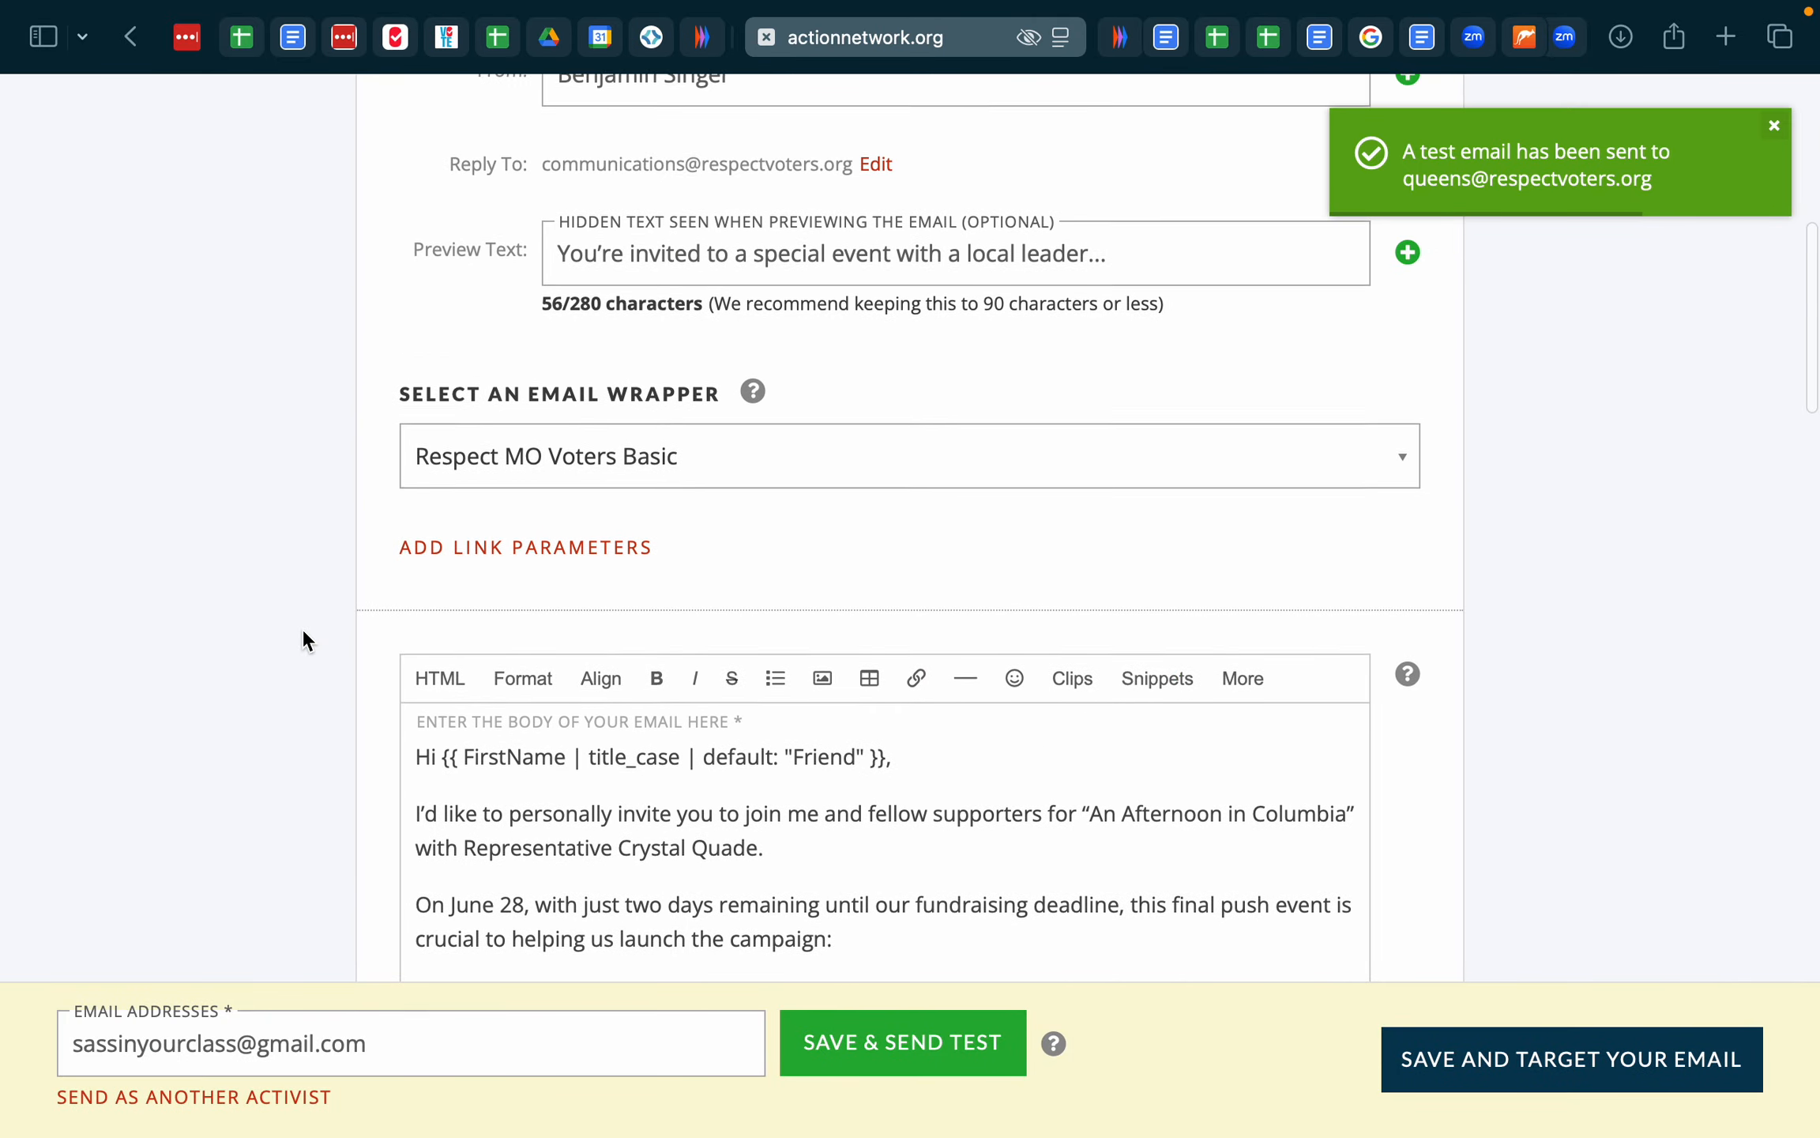
- Check the overview of open windows, return to the Action Network email and mute the computer's sound
{"action": "key", "text": "ctrl+Up"}
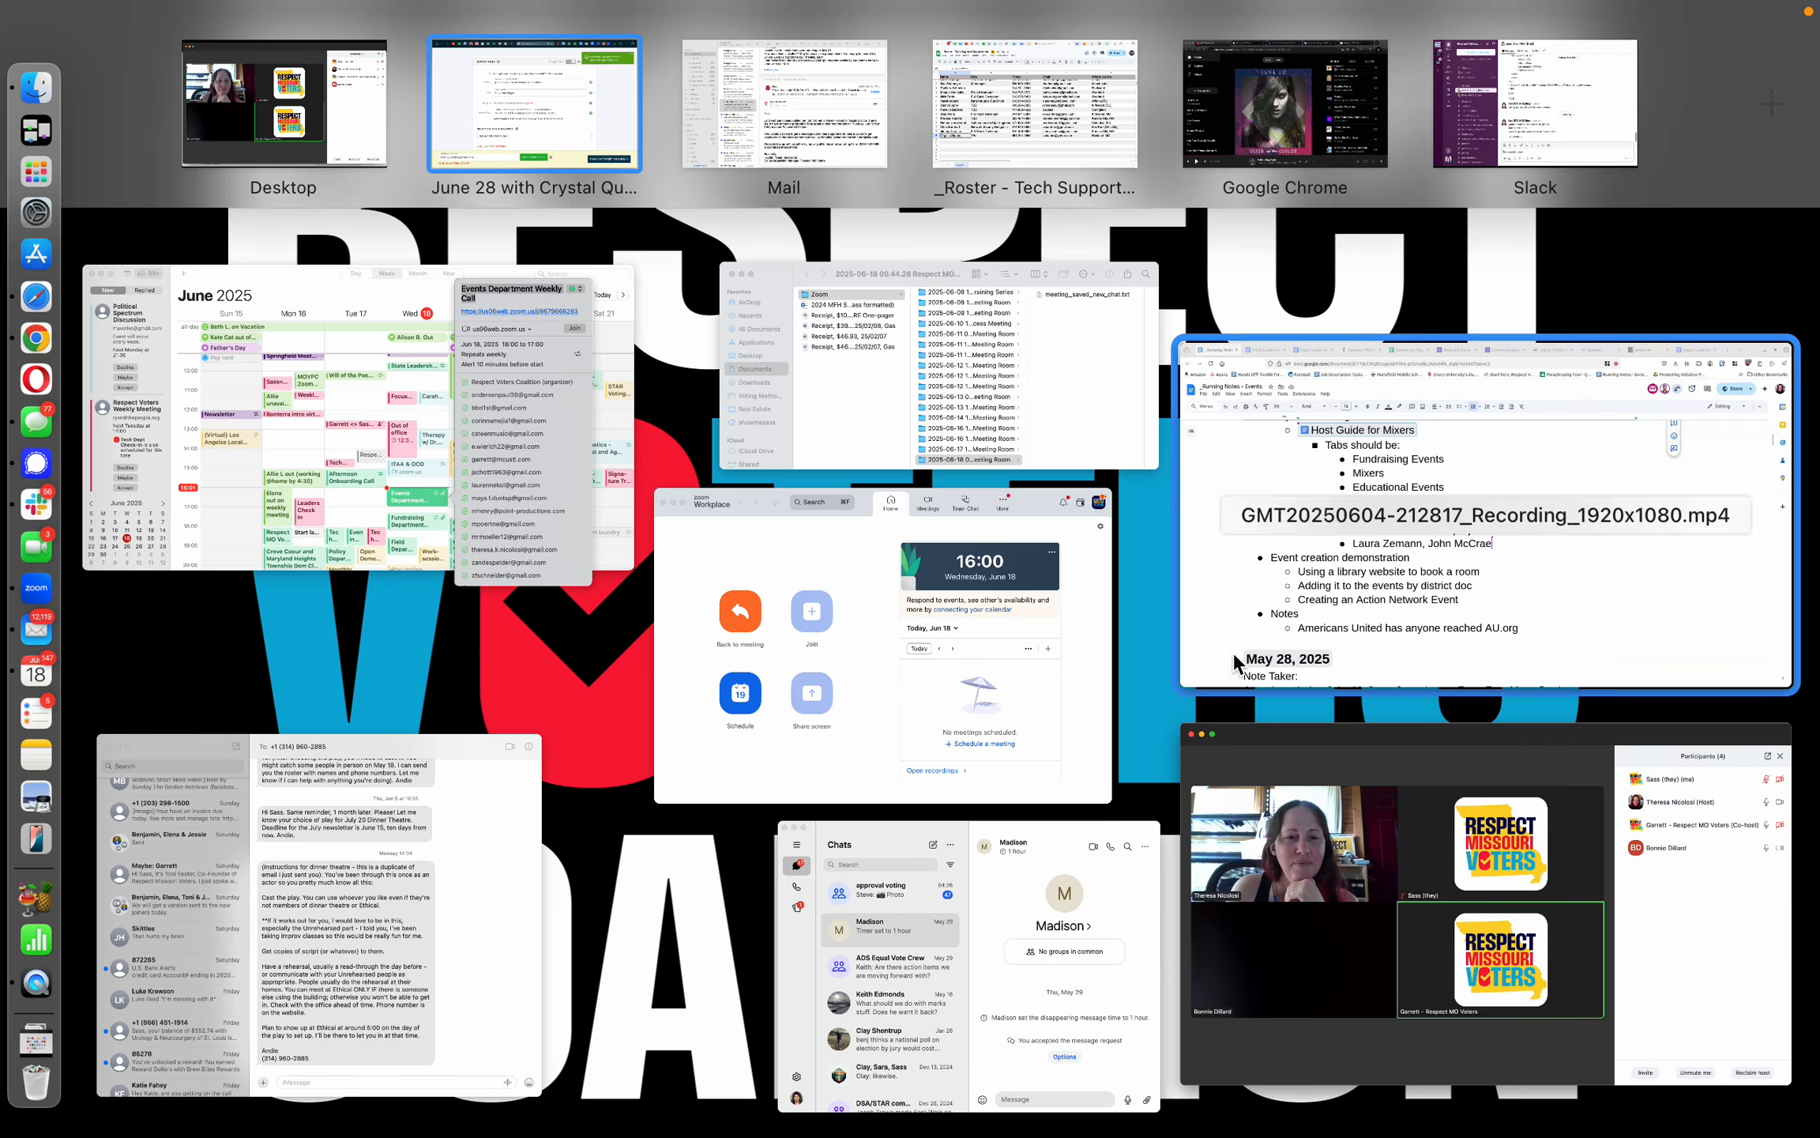
{"action": "left_click", "coordinate": [500, 112]}
{"action": "key", "text": "XF86AudioMute"}
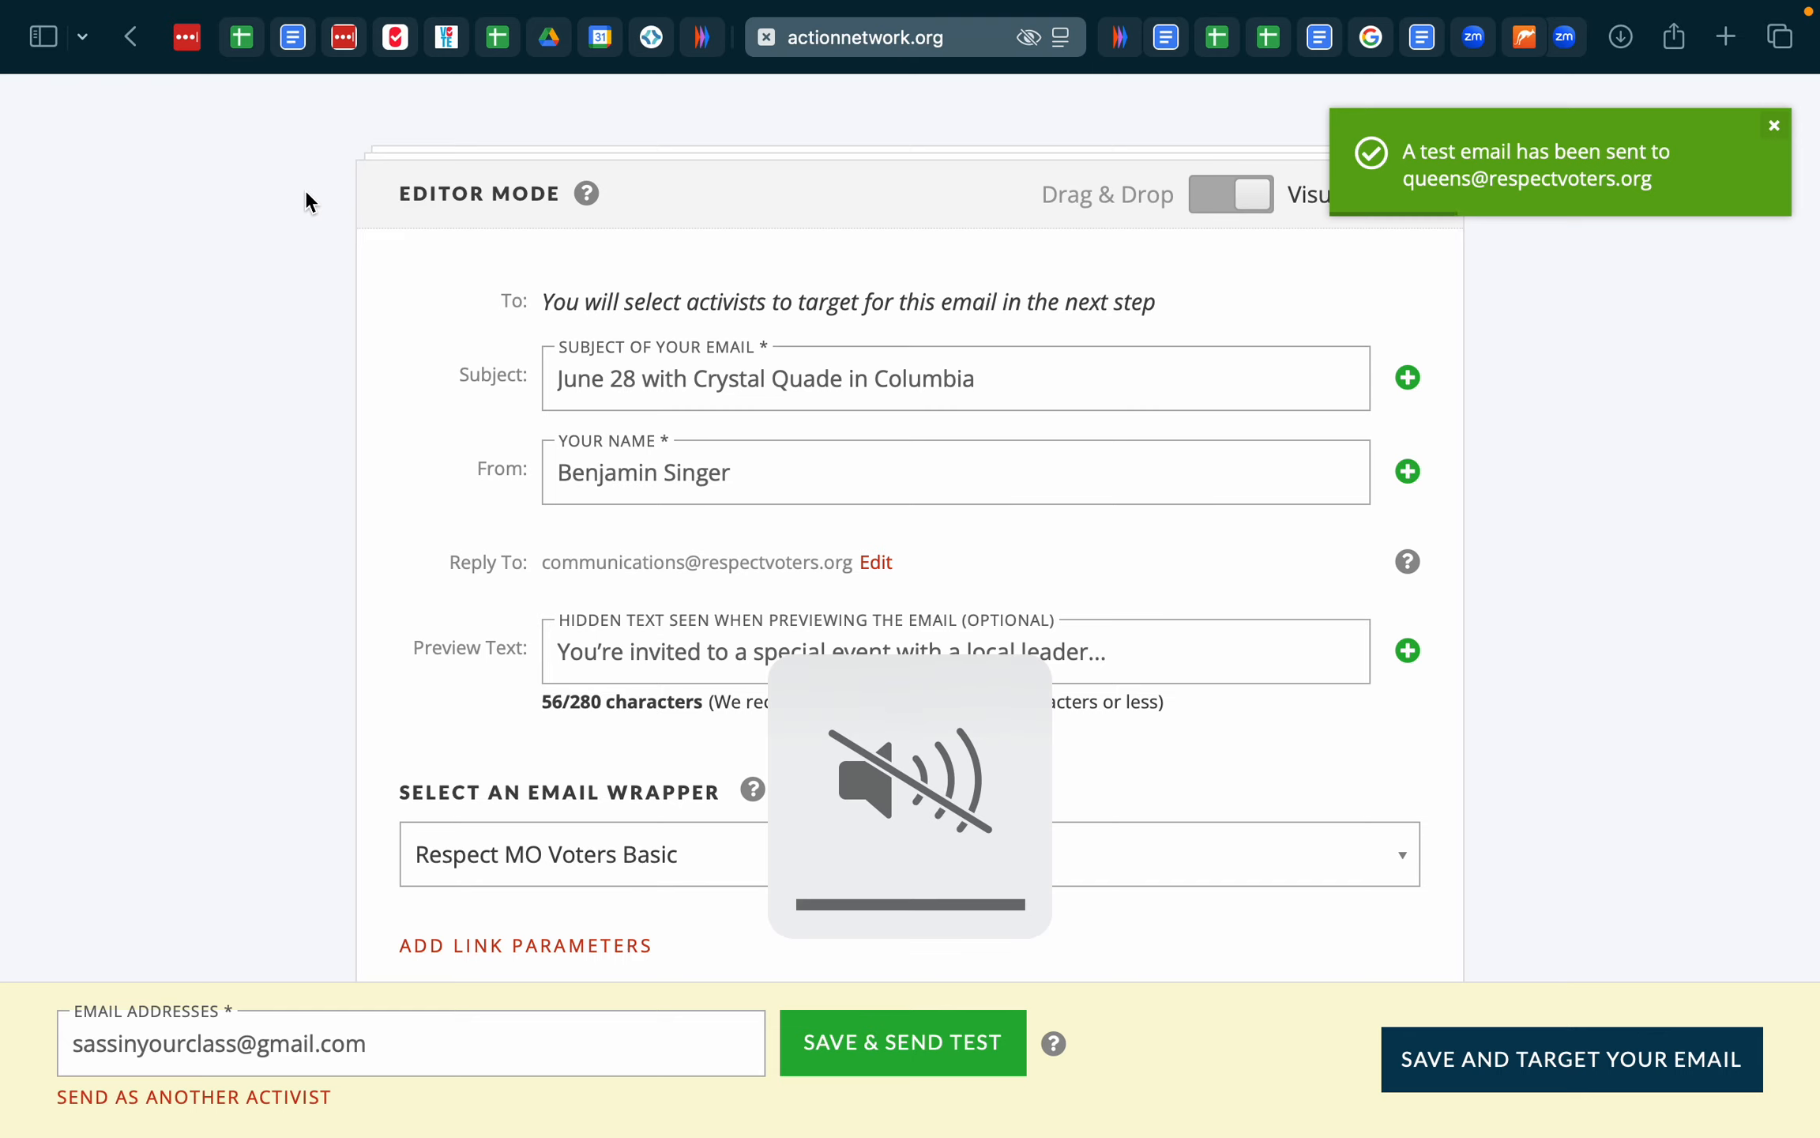
- Open the targeting stage of the Columbia email
{"action": "scroll", "coordinate": [304, 188], "scroll_direction": "up", "scroll_amount": 5}
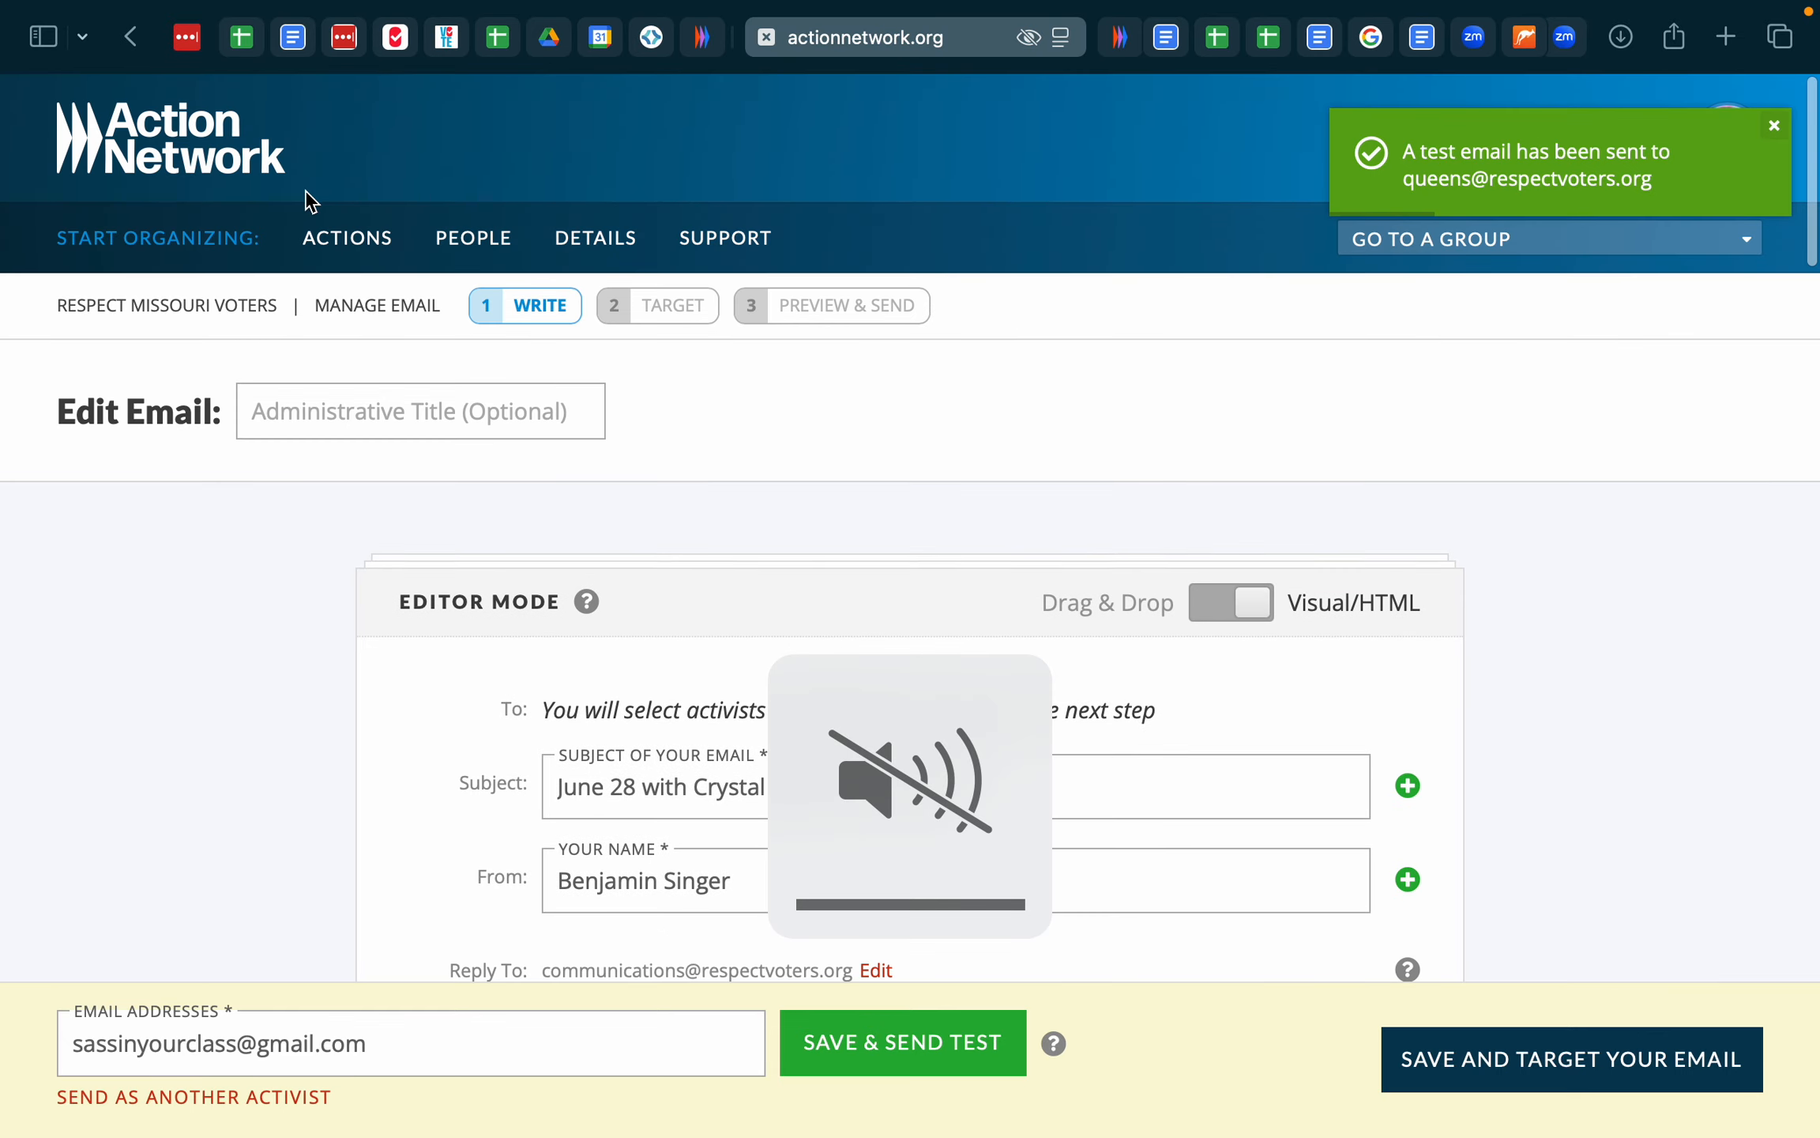
{"action": "left_click", "coordinate": [672, 314]}
{"action": "scroll", "coordinate": [548, 683], "scroll_direction": "down", "scroll_amount": 3}
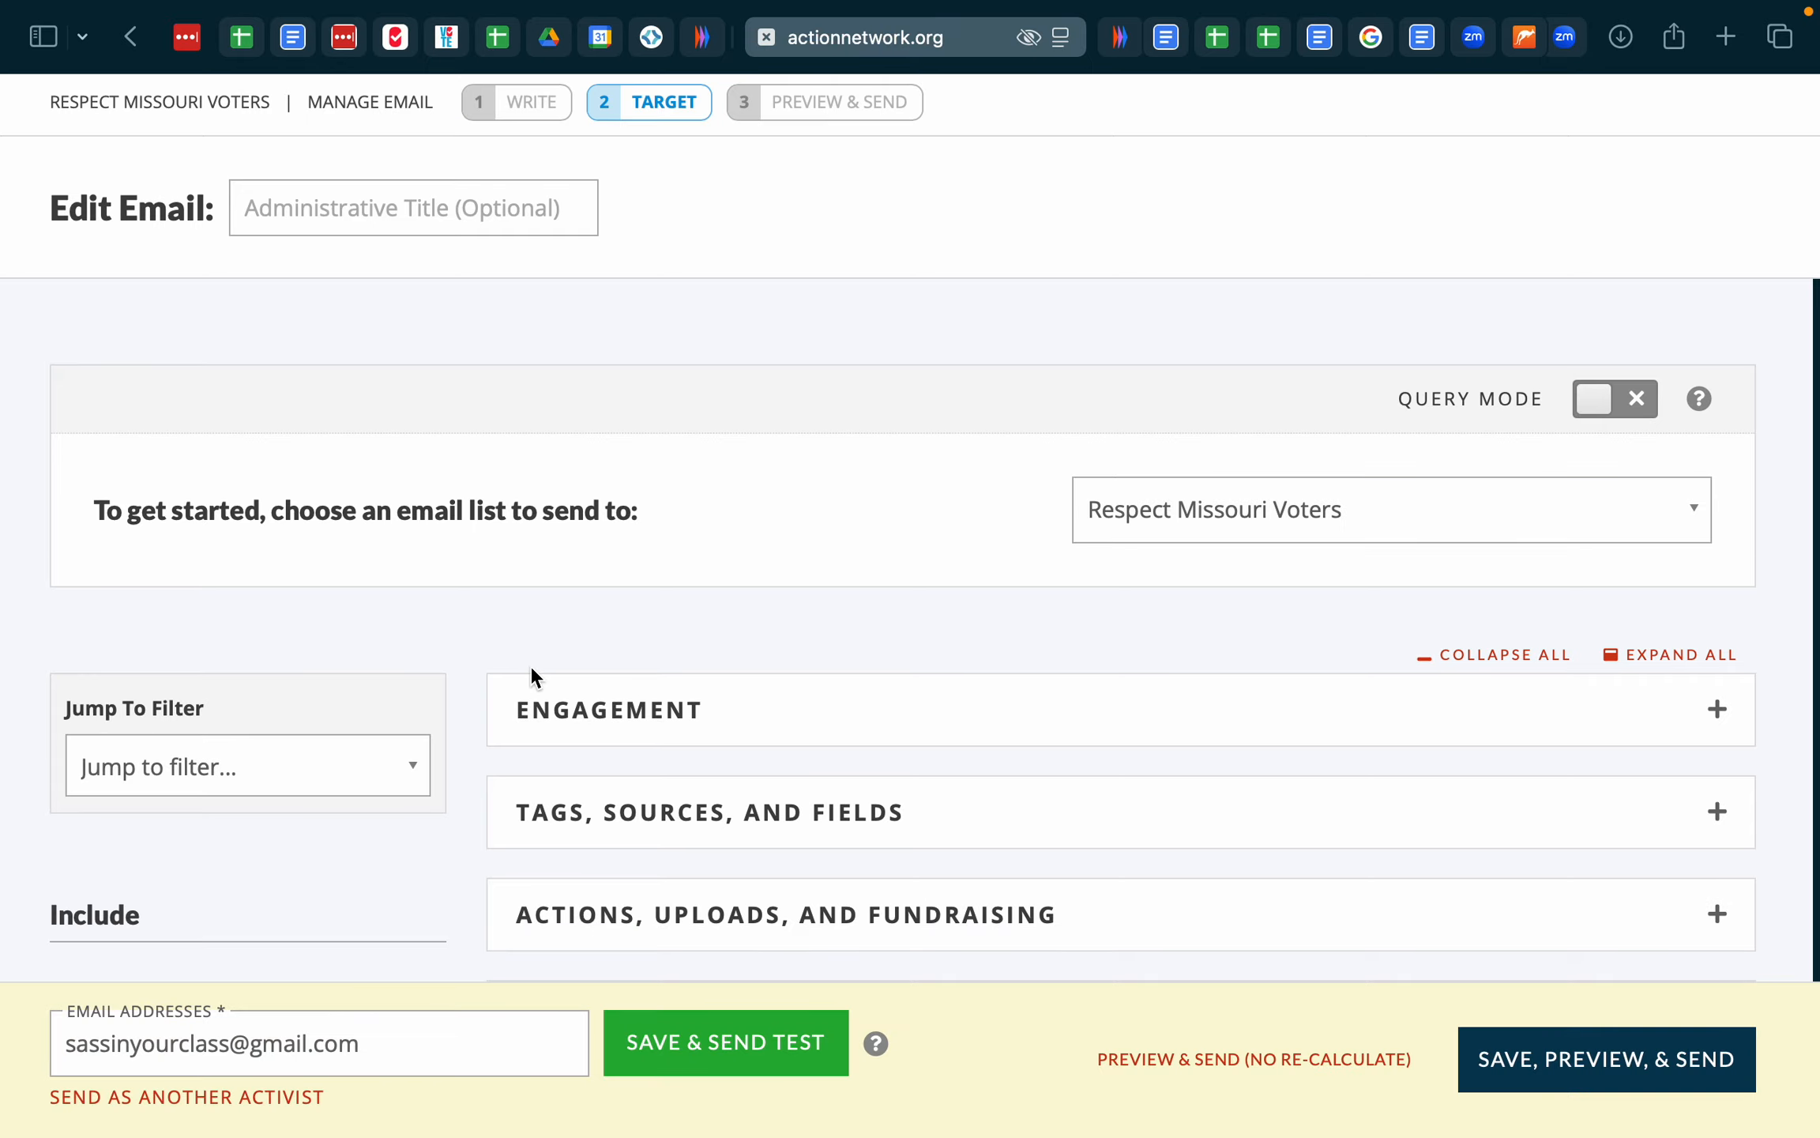
{"action": "scroll", "coordinate": [532, 672], "scroll_direction": "up", "scroll_amount": 3}
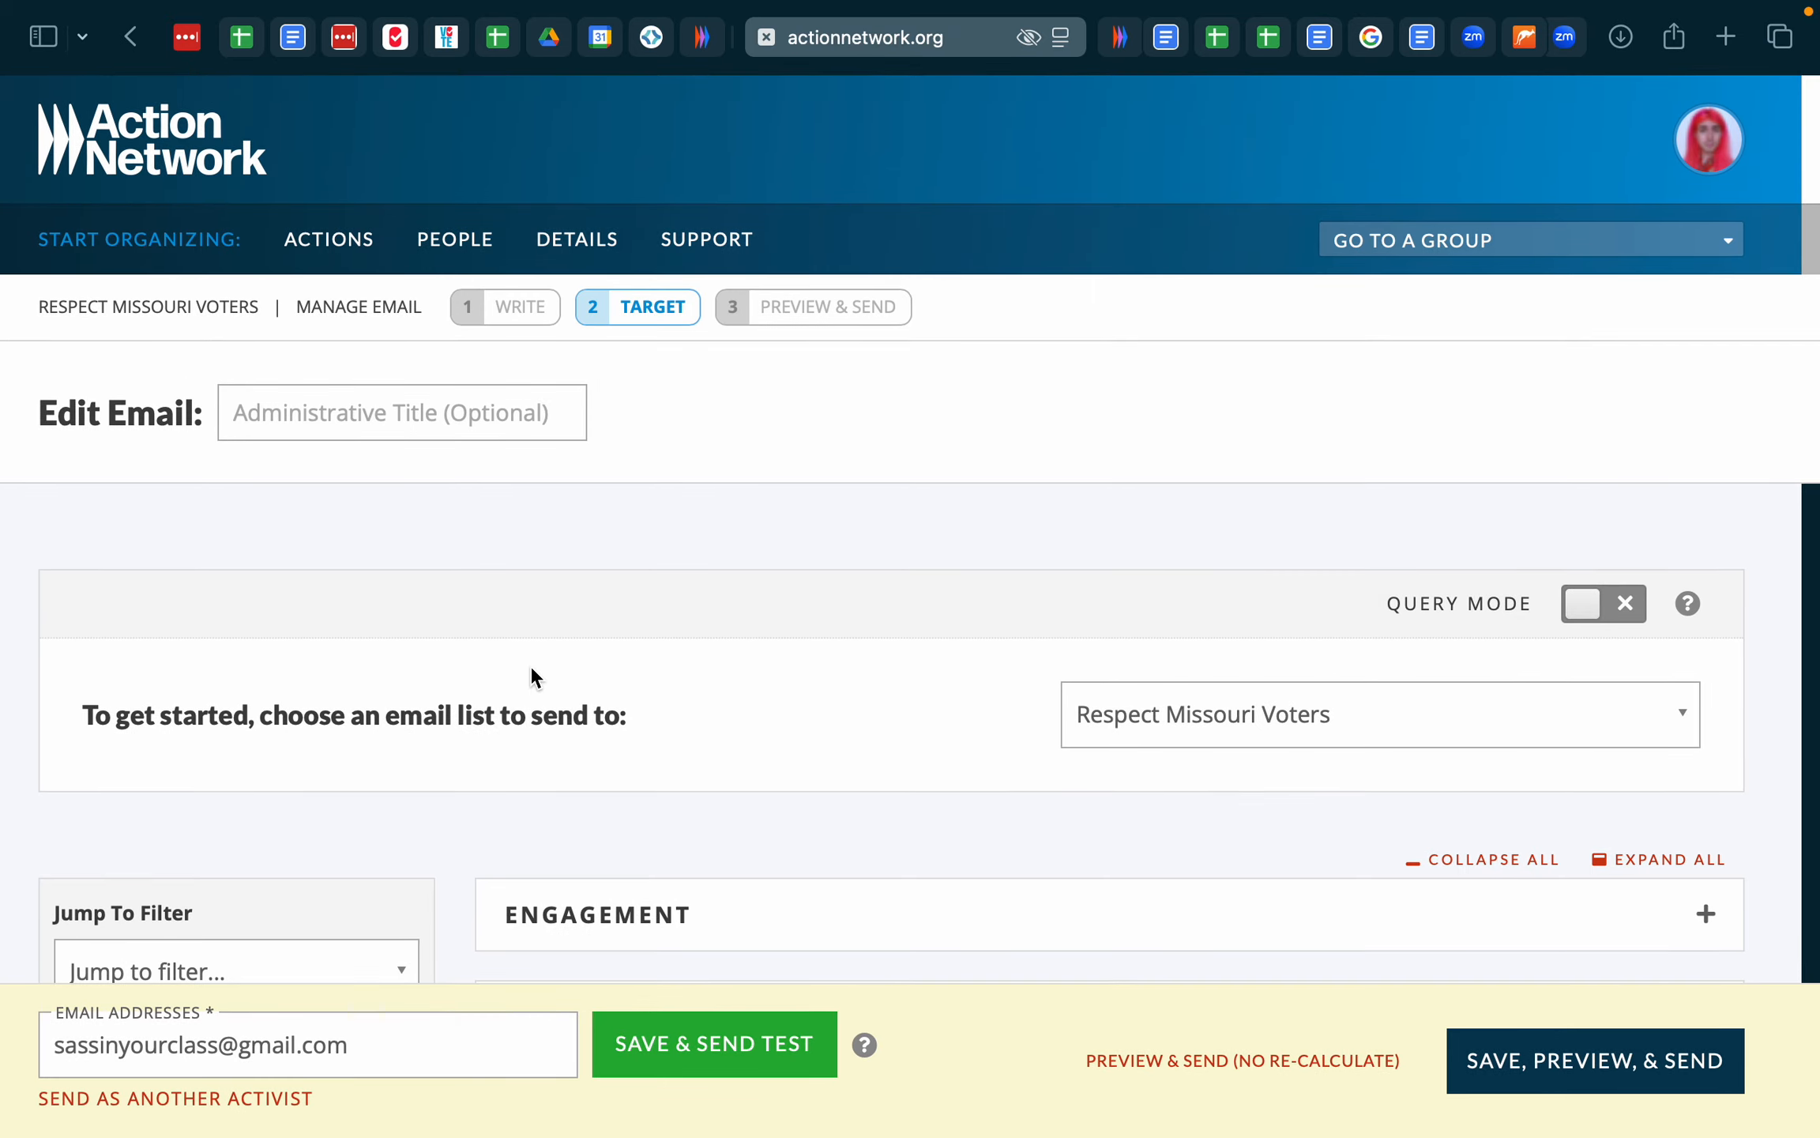
- Review the email's included targeting filters, from the ZIP code radius to the queries and reports
{"action": "scroll", "coordinate": [531, 670], "scroll_direction": "down", "scroll_amount": 6}
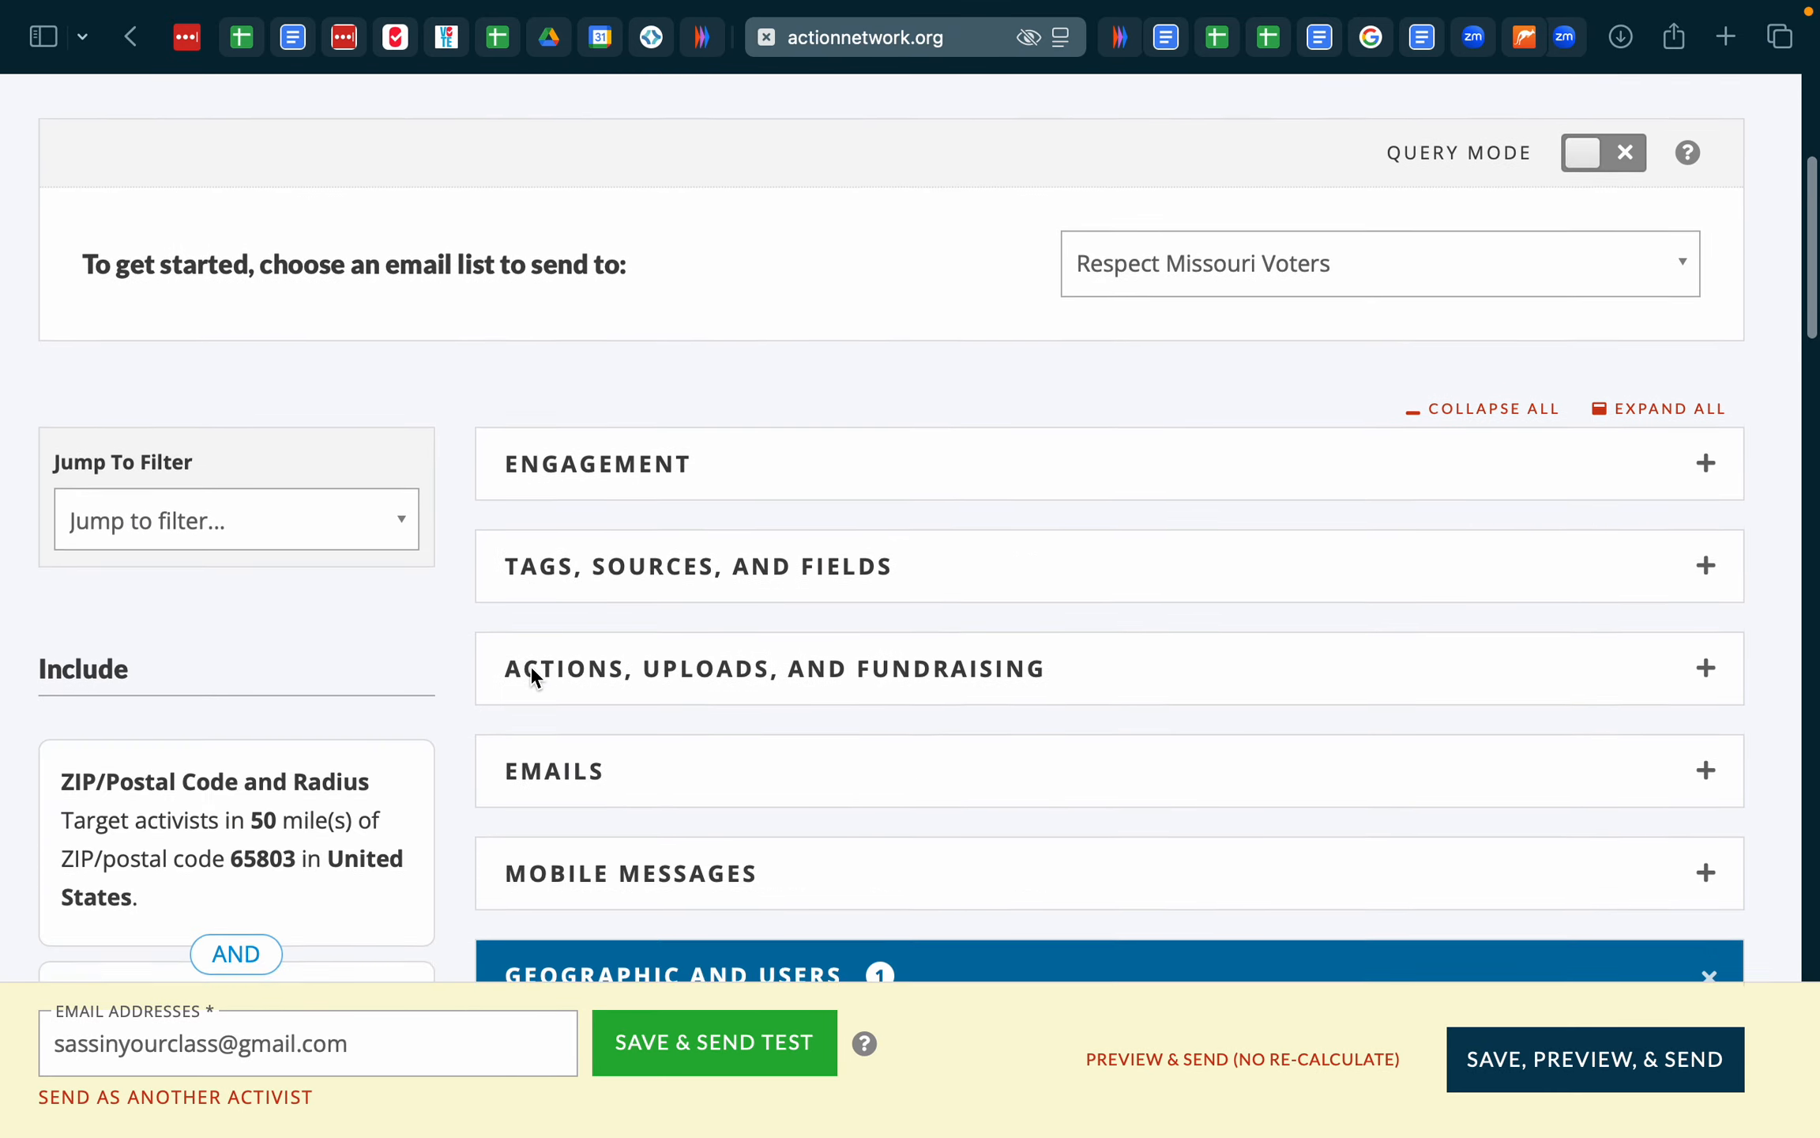
{"action": "scroll", "coordinate": [530, 665], "scroll_direction": "down", "scroll_amount": 6}
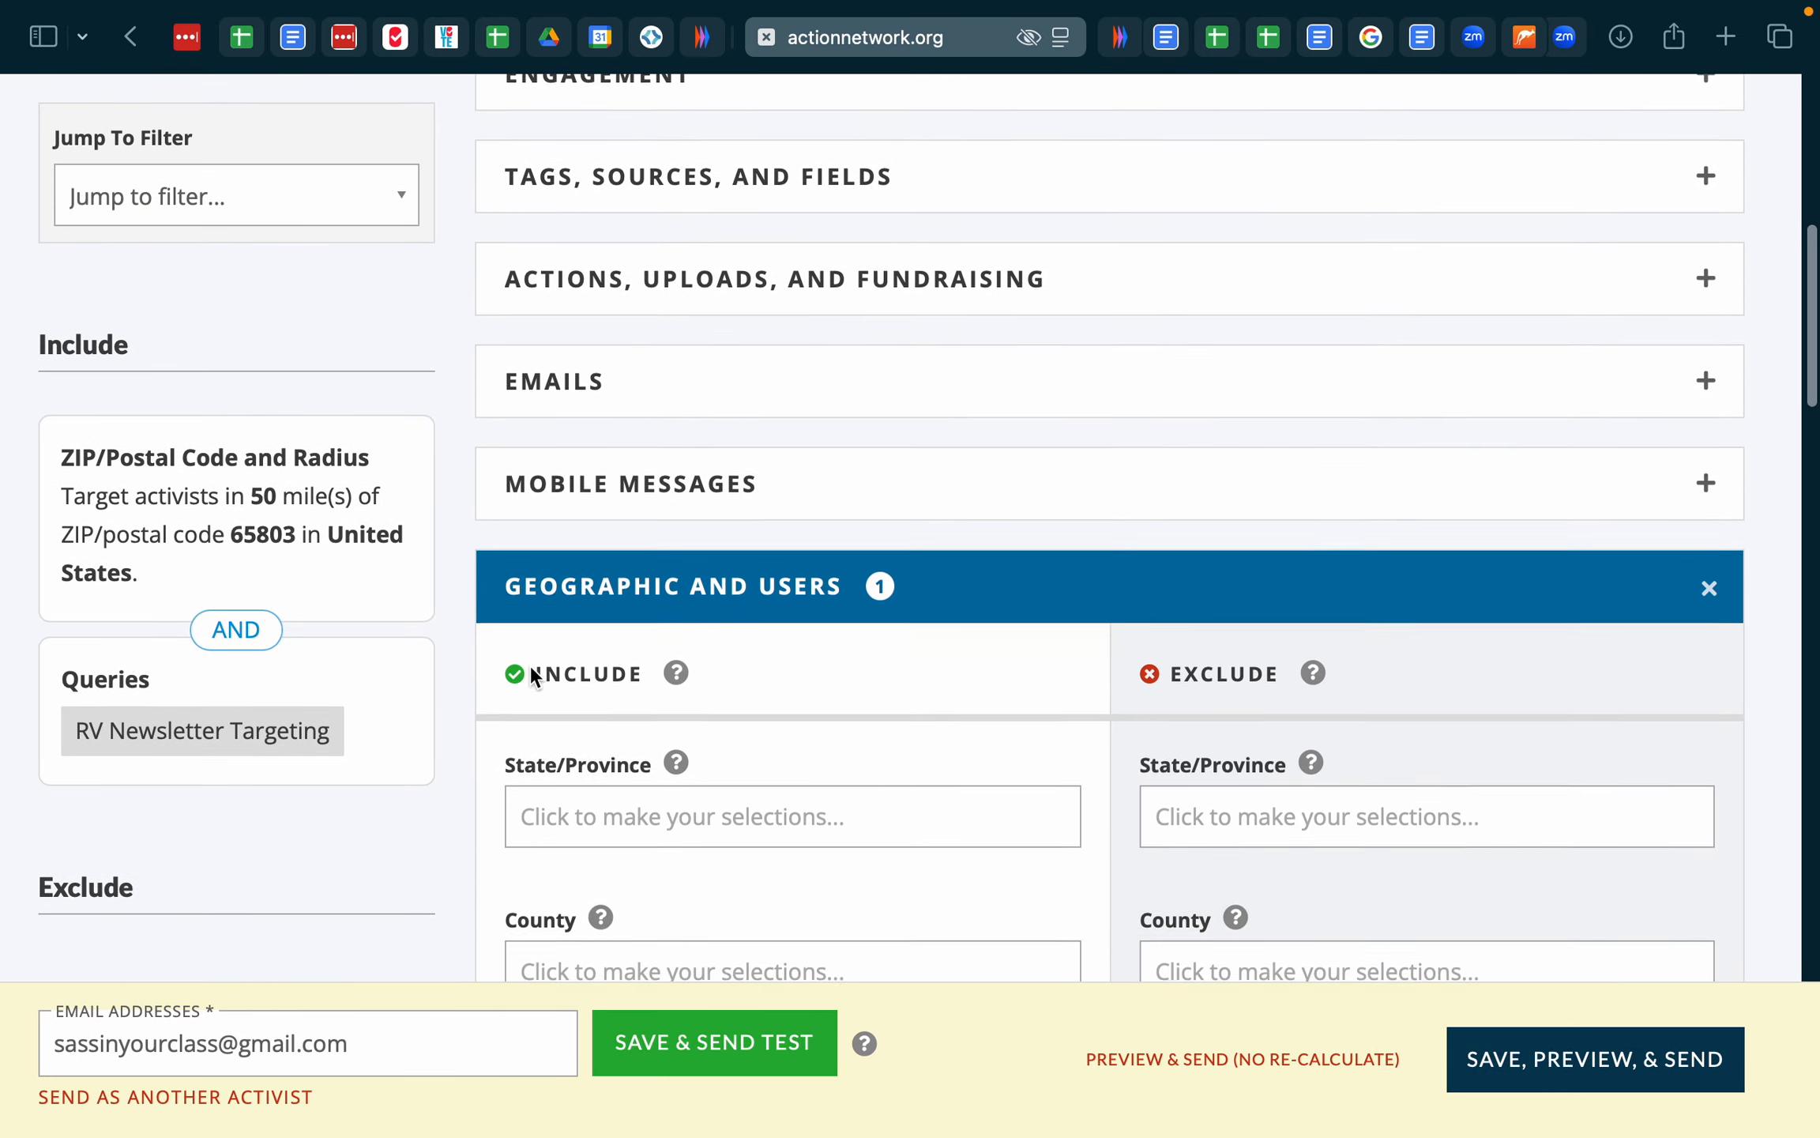
{"action": "scroll", "coordinate": [529, 665], "scroll_direction": "down", "scroll_amount": 4}
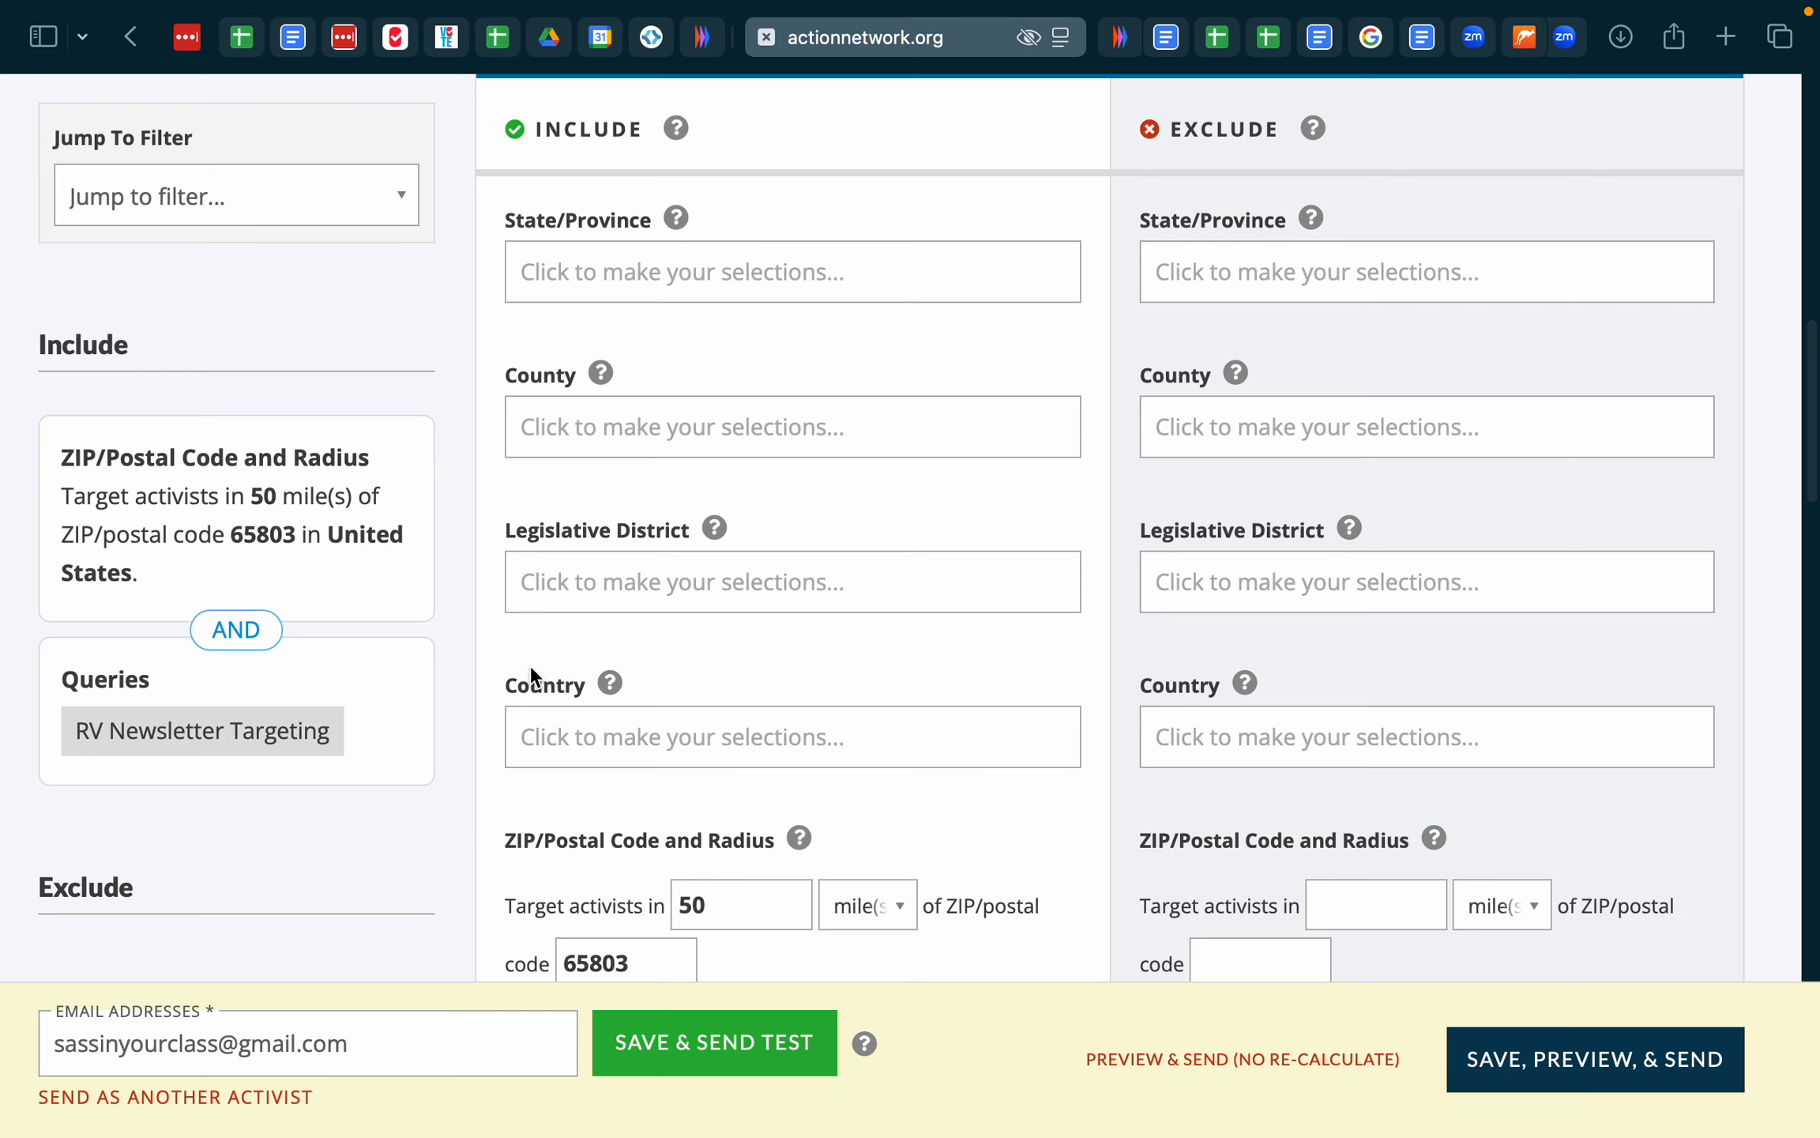
{"action": "scroll", "coordinate": [530, 664], "scroll_direction": "down", "scroll_amount": 2}
{"action": "scroll", "coordinate": [531, 668], "scroll_direction": "down", "scroll_amount": 2}
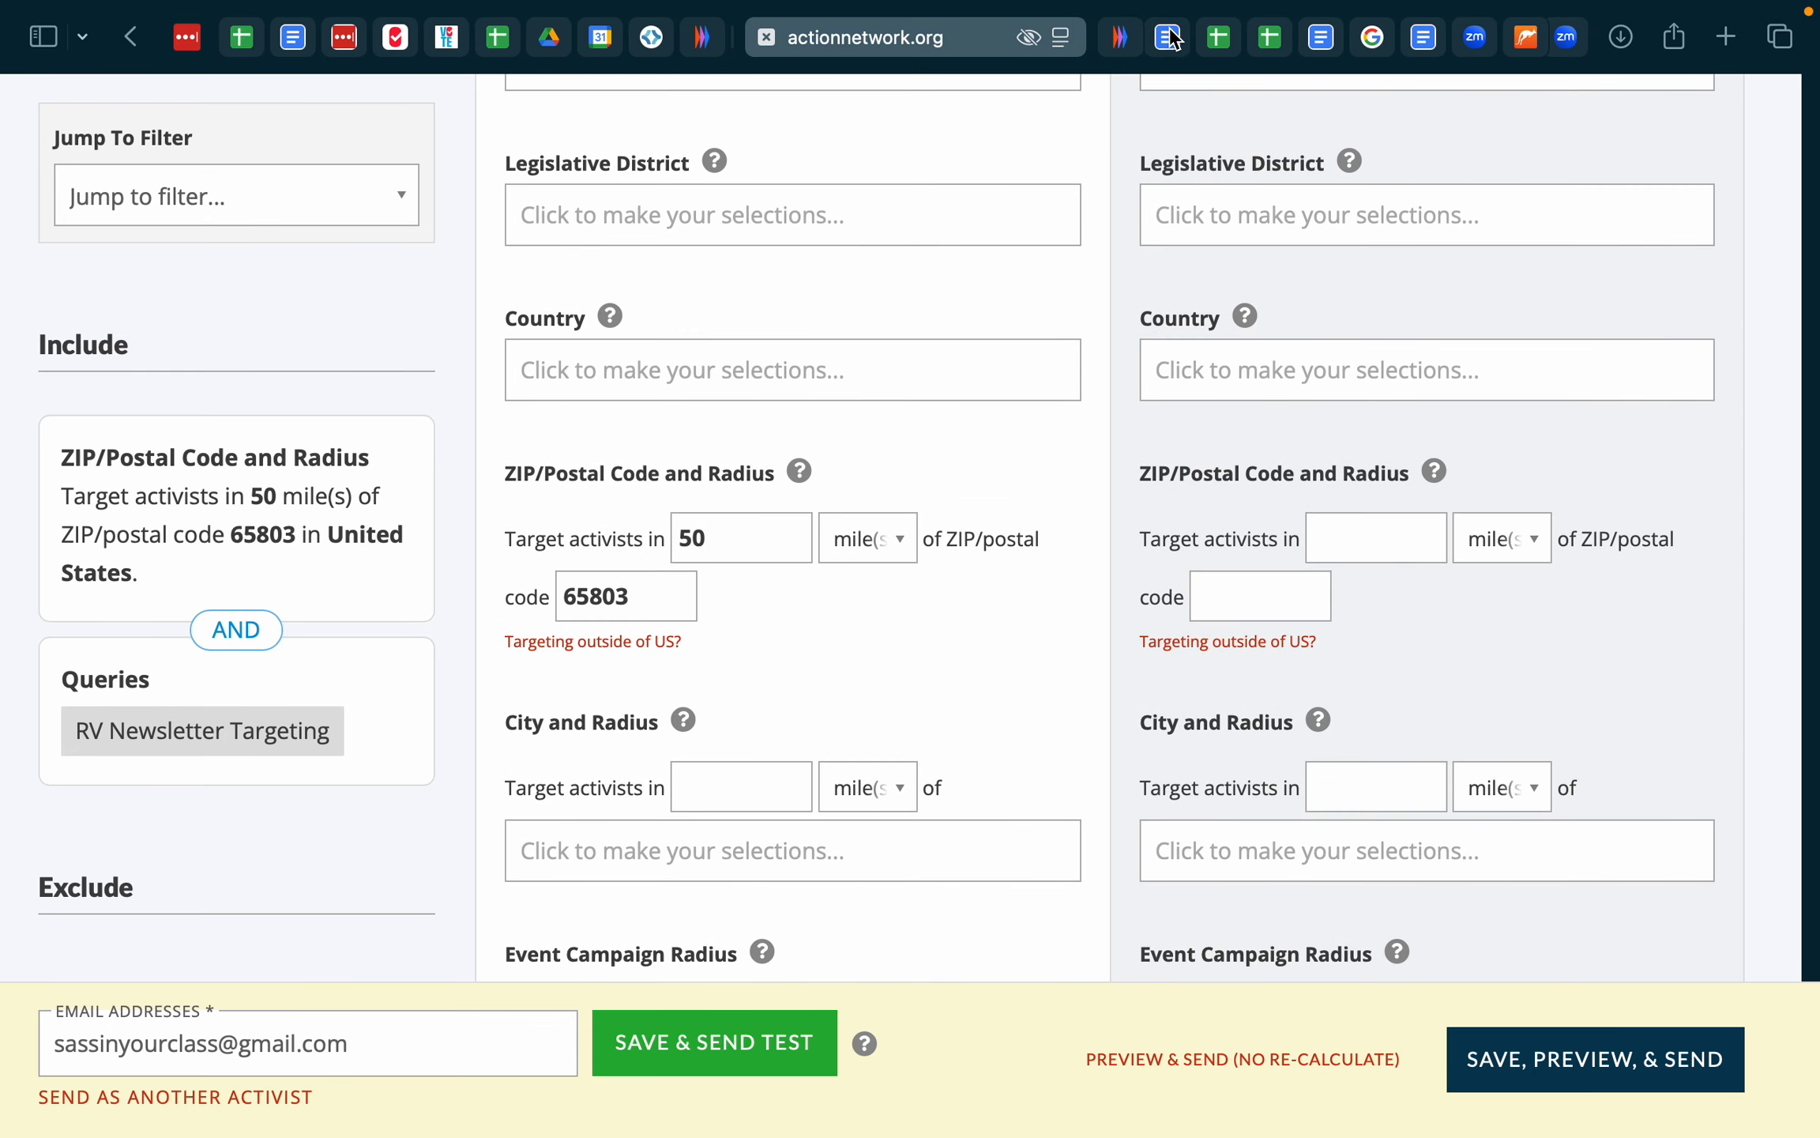
{"action": "mouse_move", "coordinate": [1170, 41]}
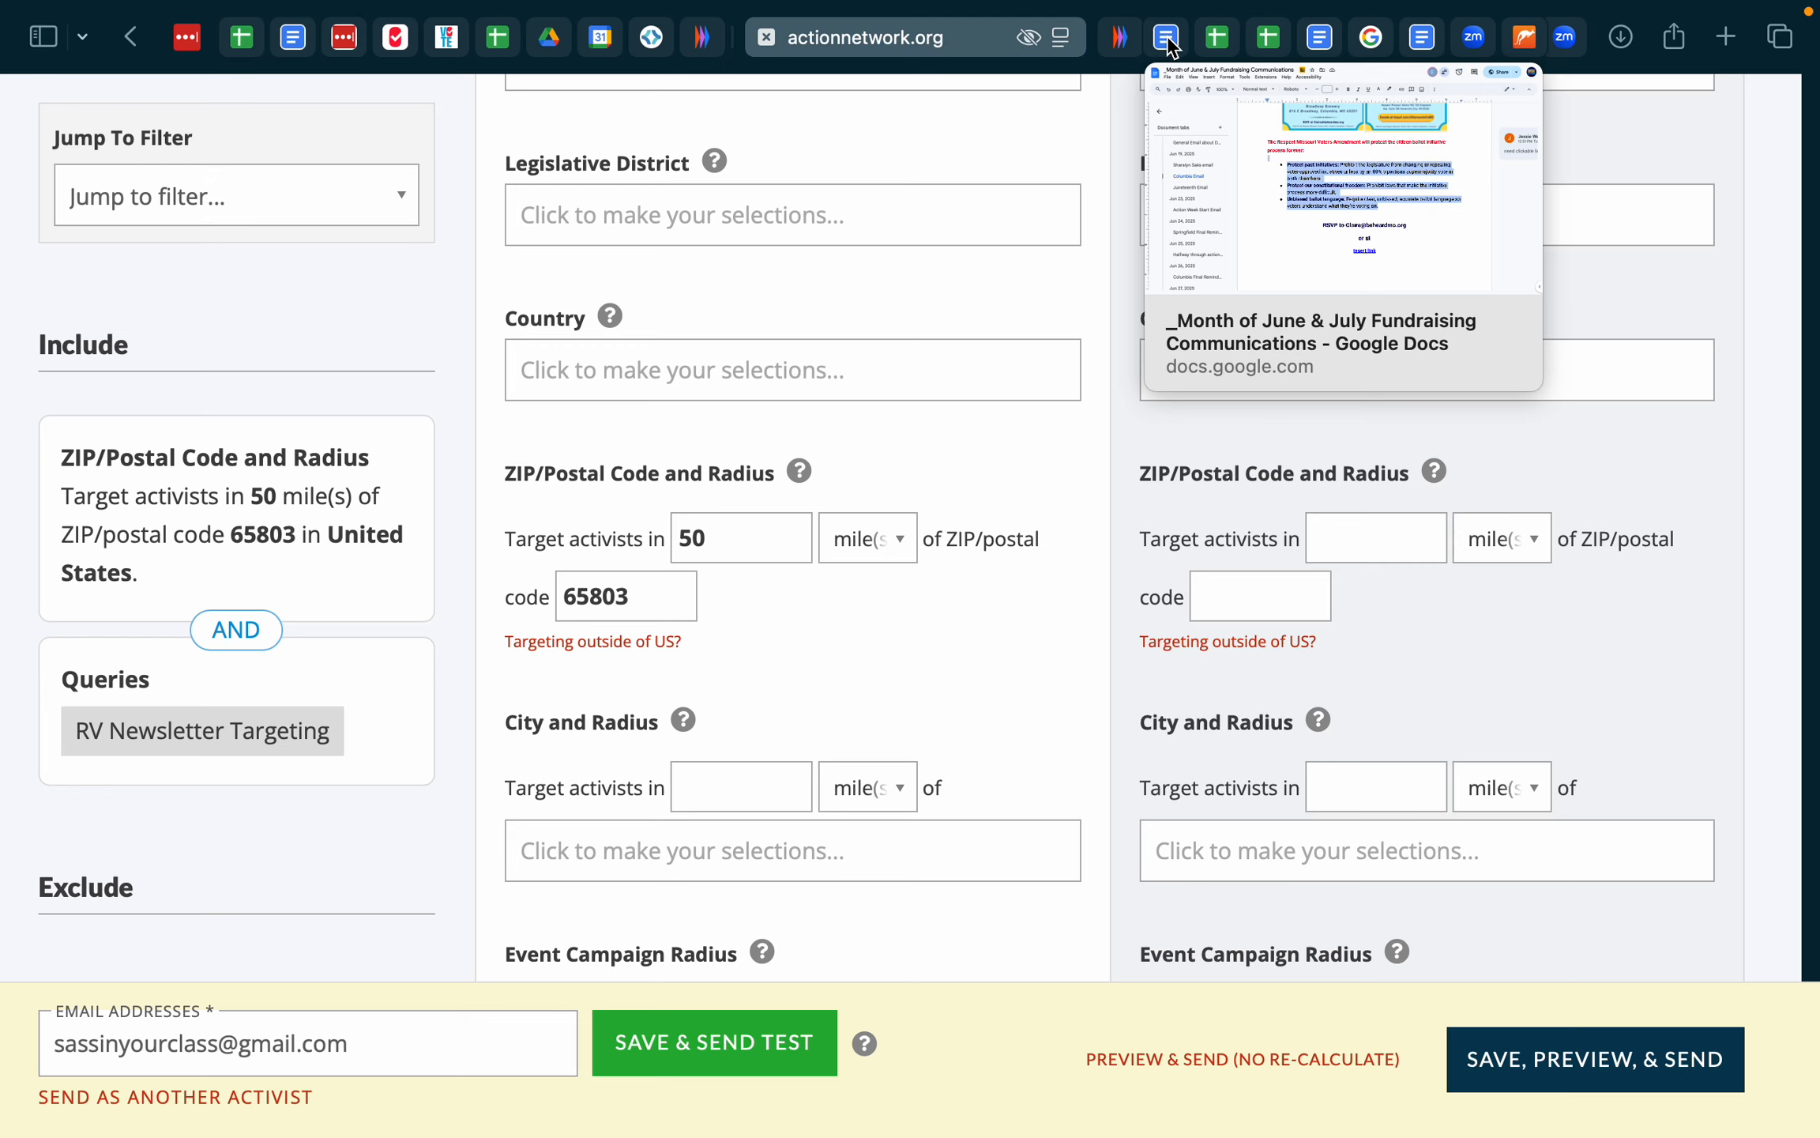
{"action": "scroll", "coordinate": [471, 748], "scroll_direction": "down", "scroll_amount": 10}
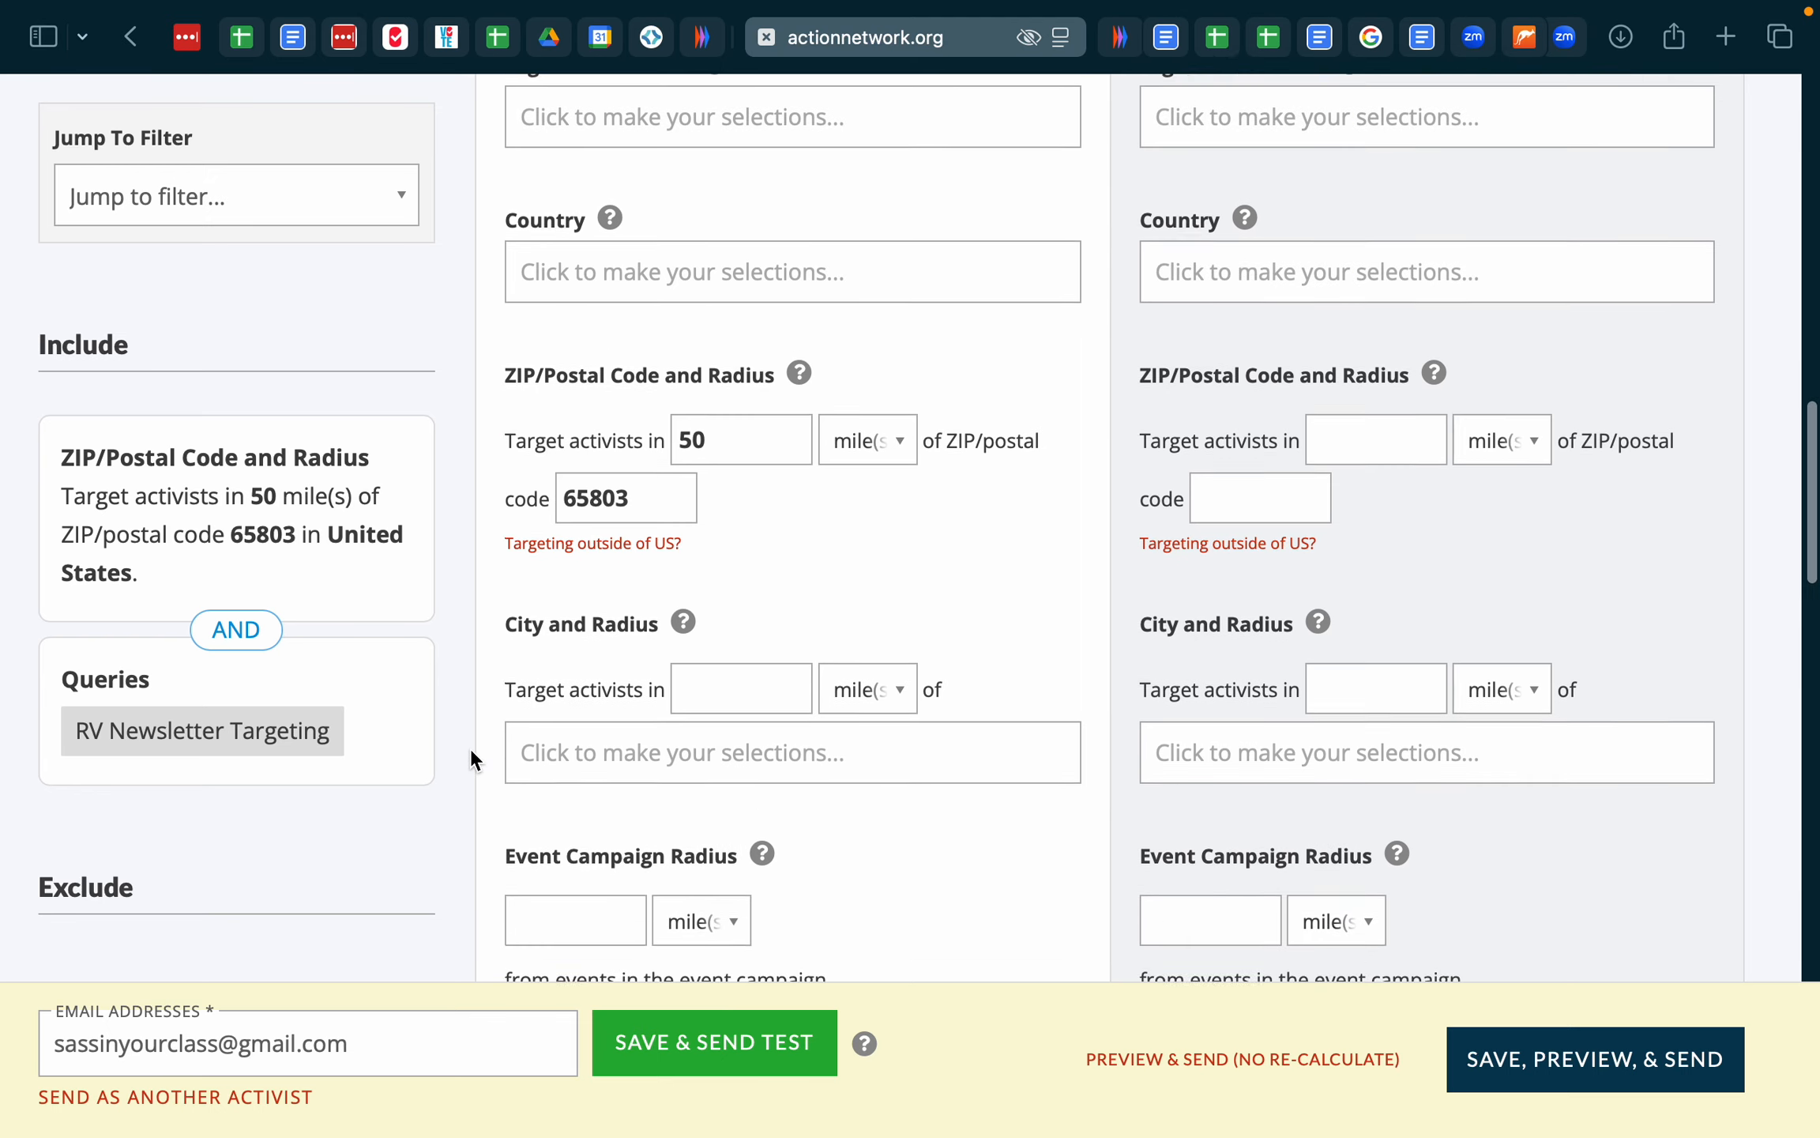
{"action": "scroll", "coordinate": [471, 751], "scroll_direction": "down", "scroll_amount": 2}
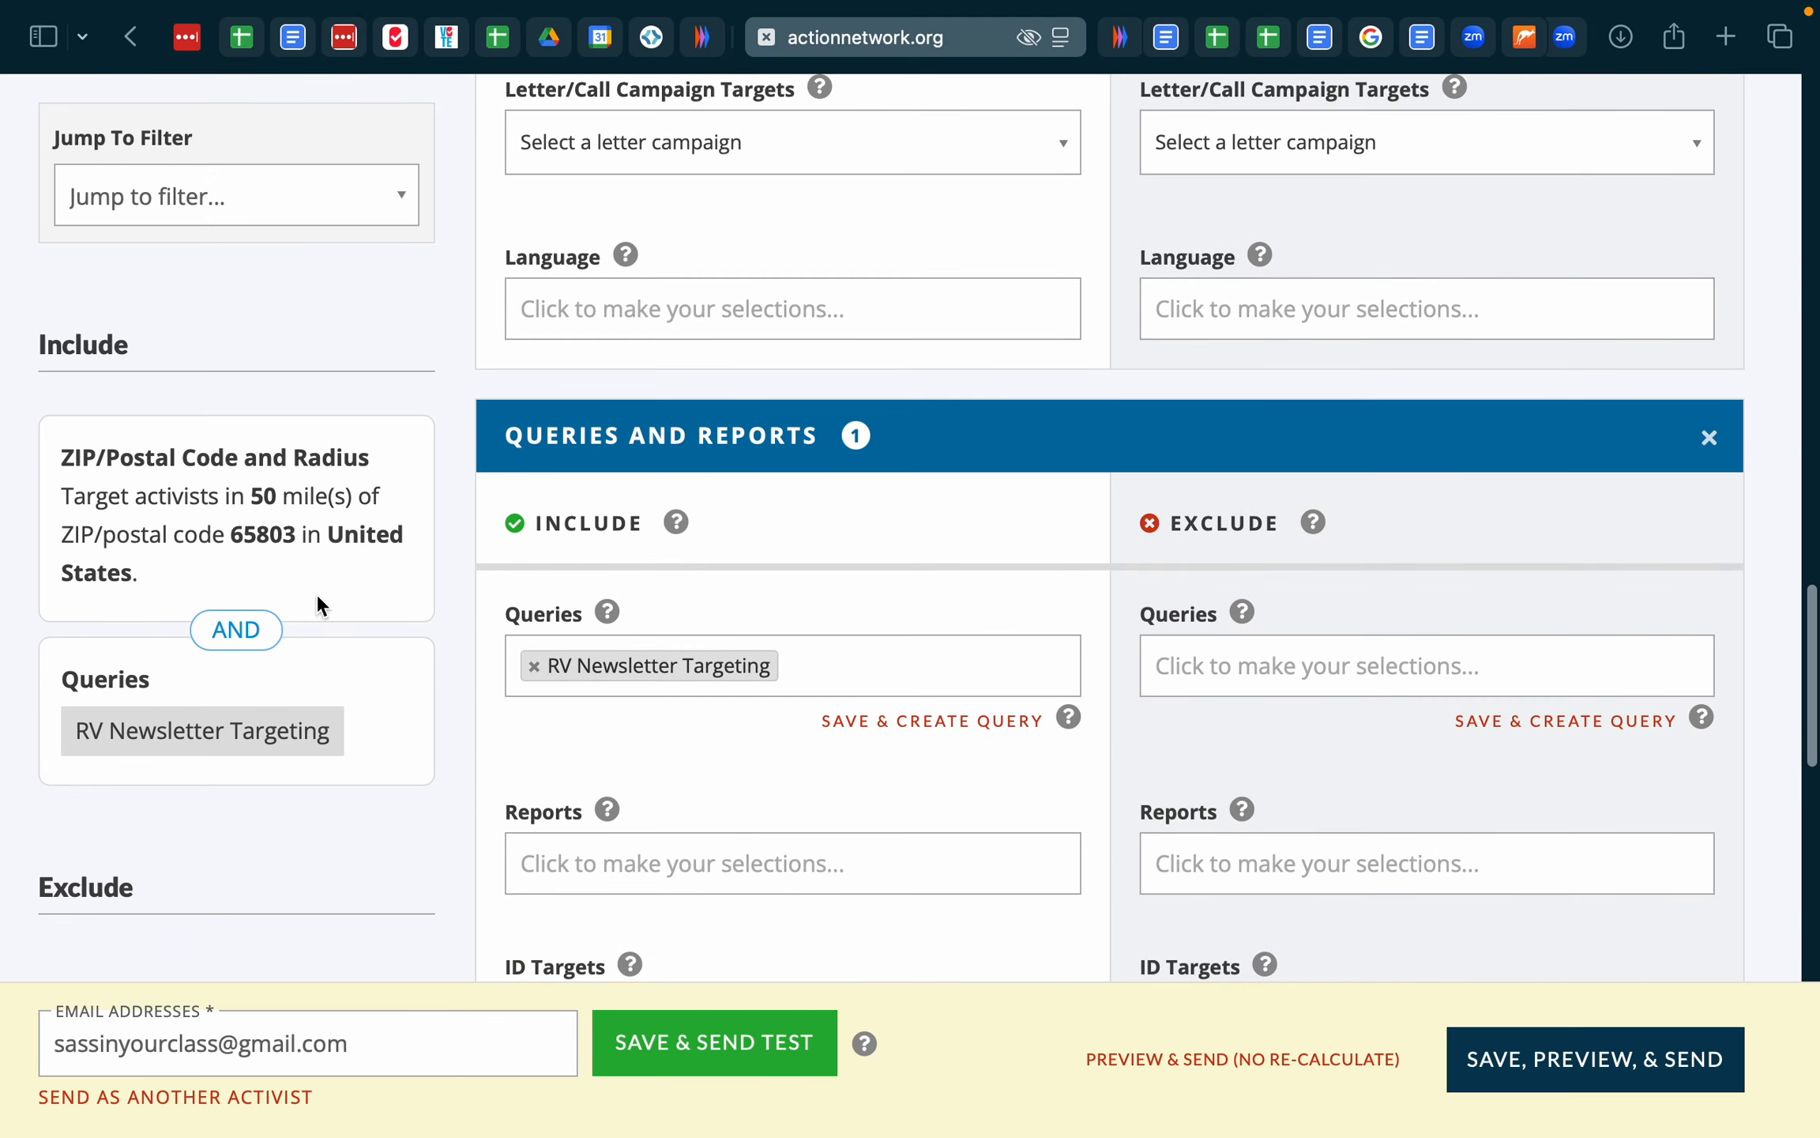
{"action": "scroll", "coordinate": [331, 636], "scroll_direction": "up", "scroll_amount": 2}
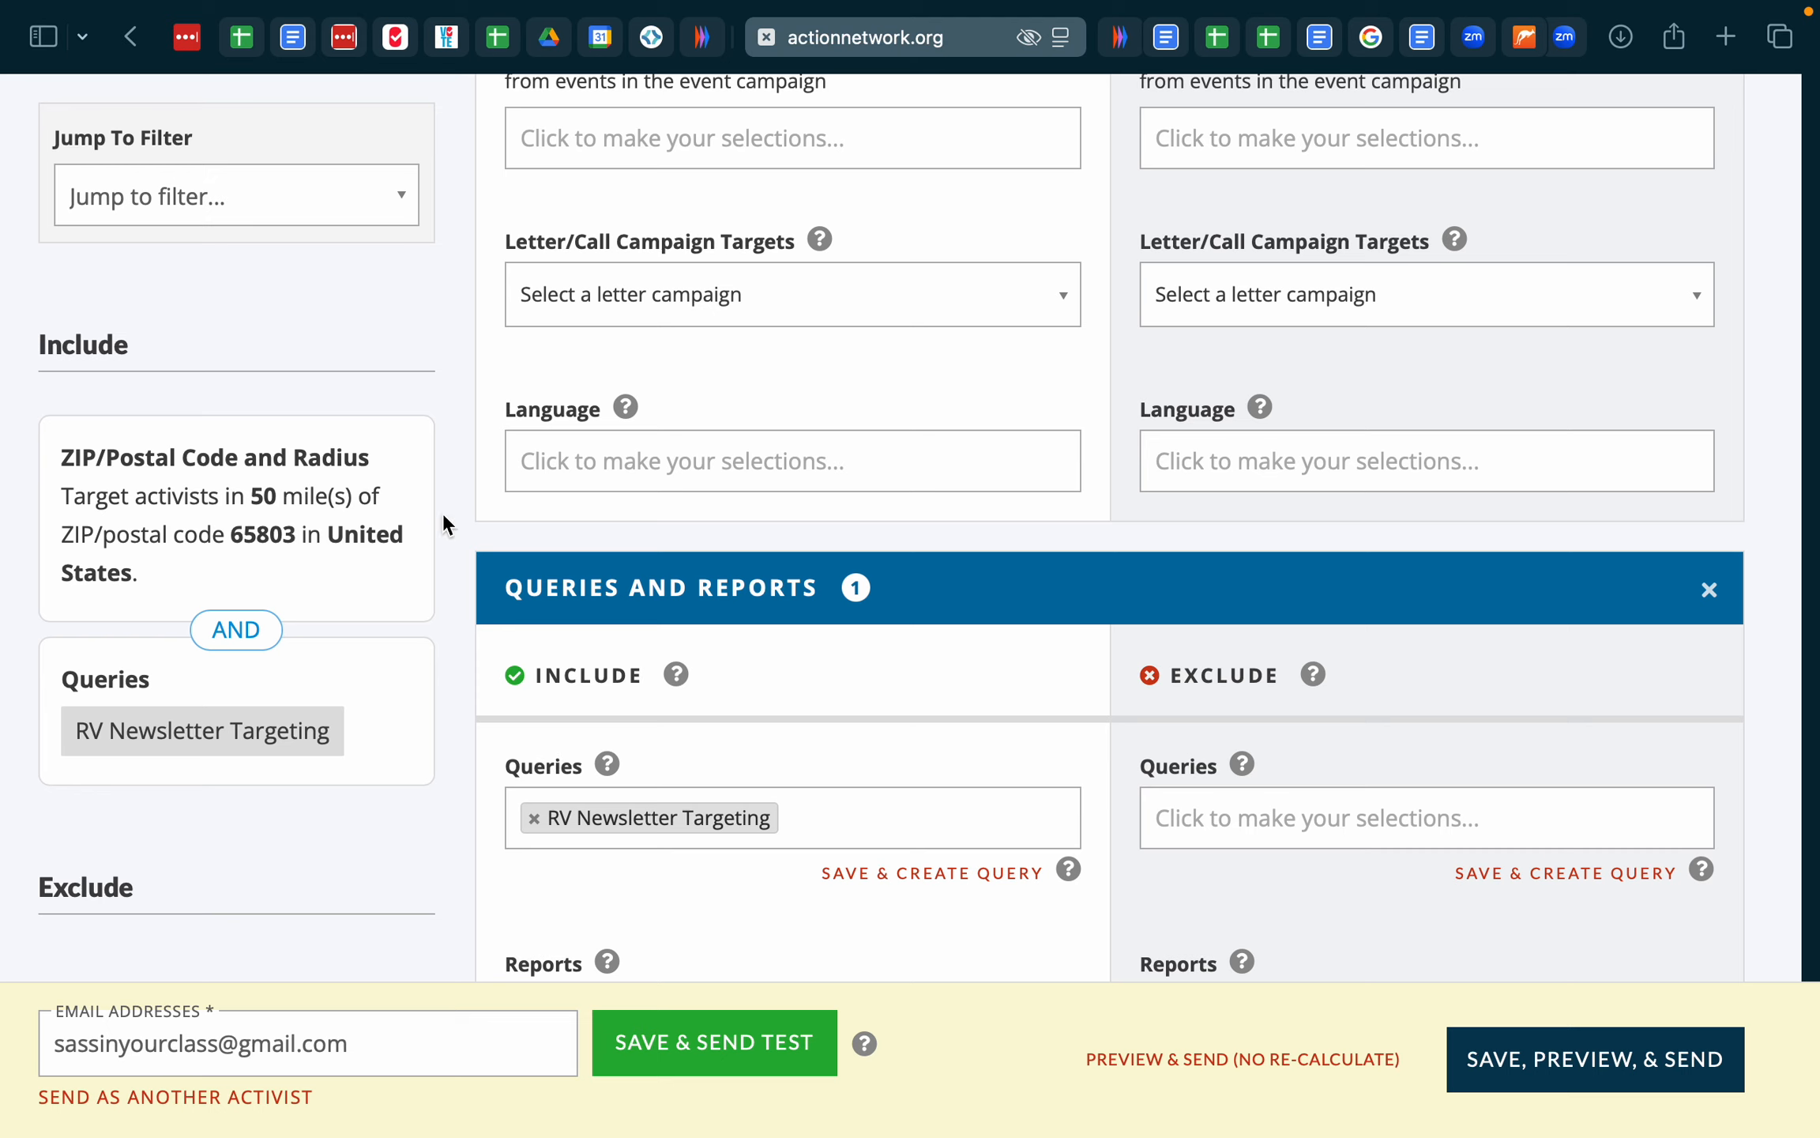
{"action": "scroll", "coordinate": [461, 487], "scroll_direction": "up", "scroll_amount": 15}
{"action": "scroll", "coordinate": [460, 488], "scroll_direction": "up", "scroll_amount": 5}
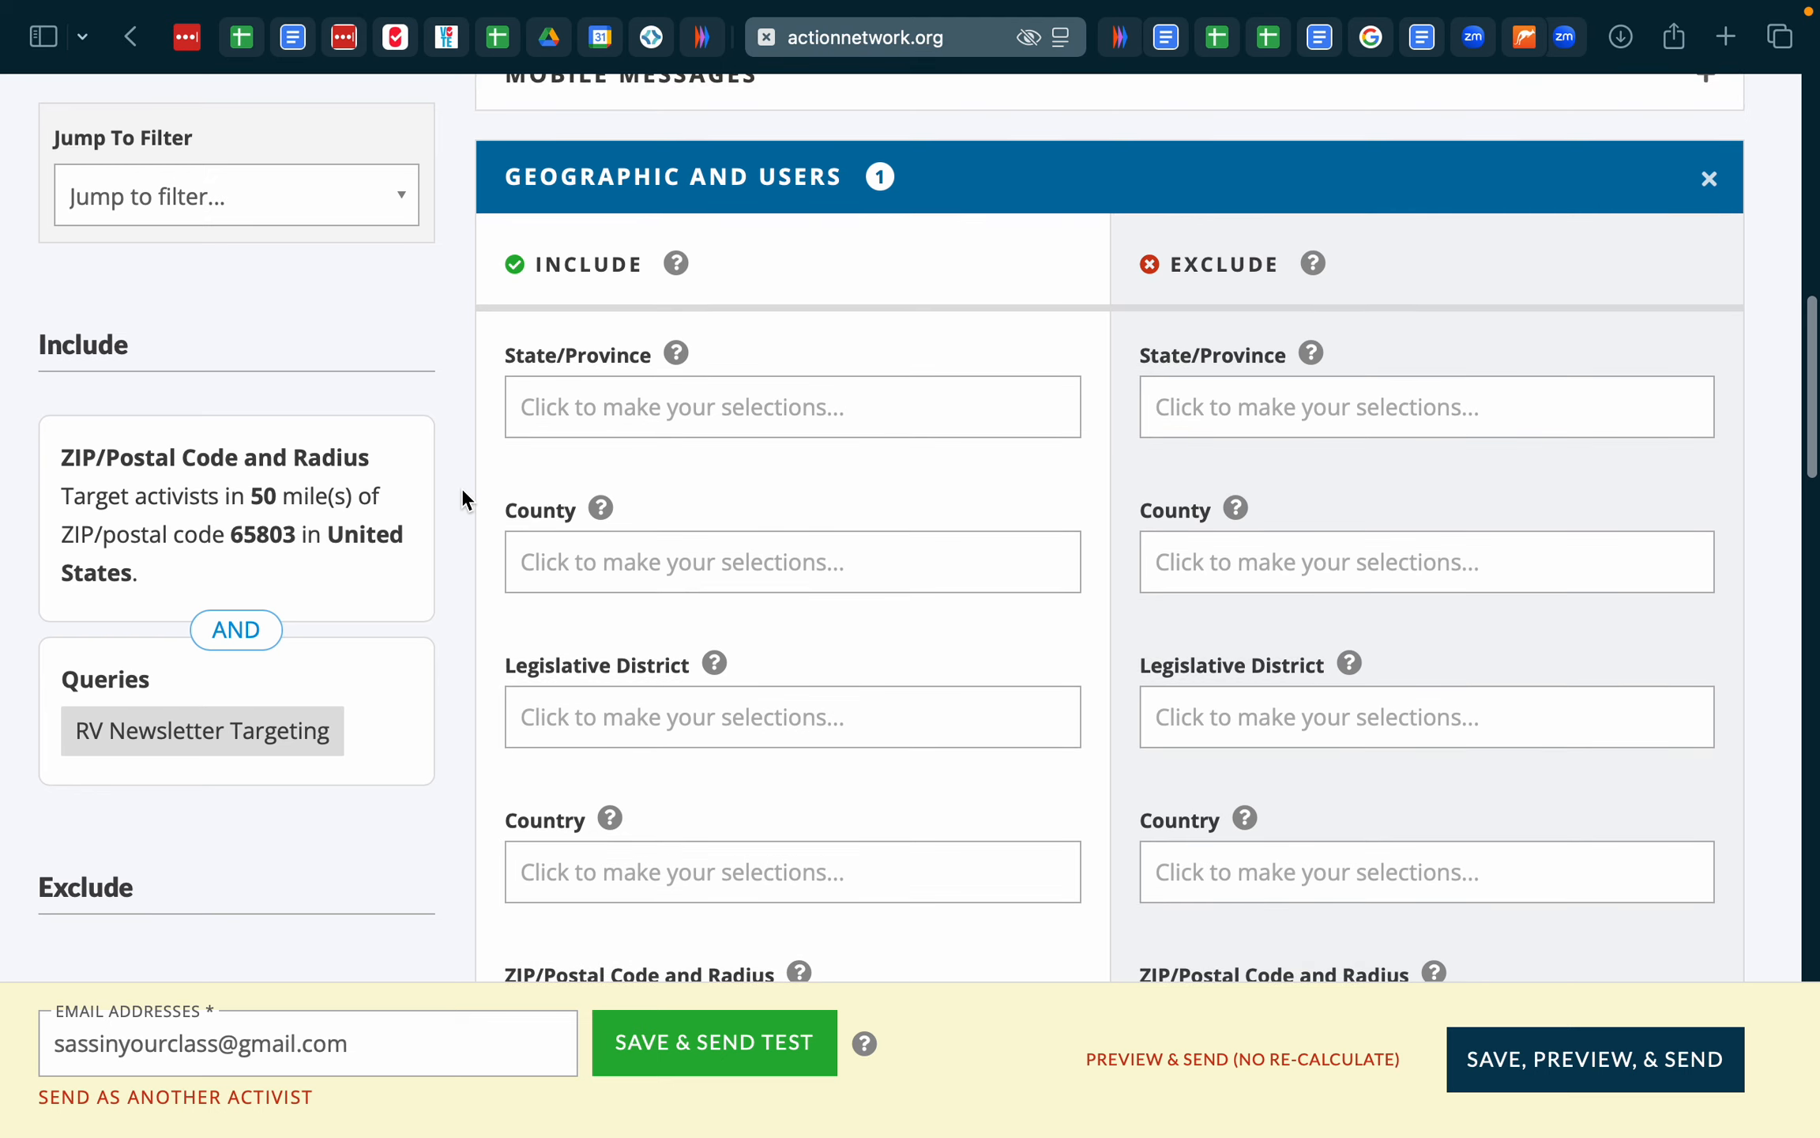
- Examine the Geographic and Users fields and the email list and Query Mode settings
{"action": "scroll", "coordinate": [304, 565], "scroll_direction": "down", "scroll_amount": 2}
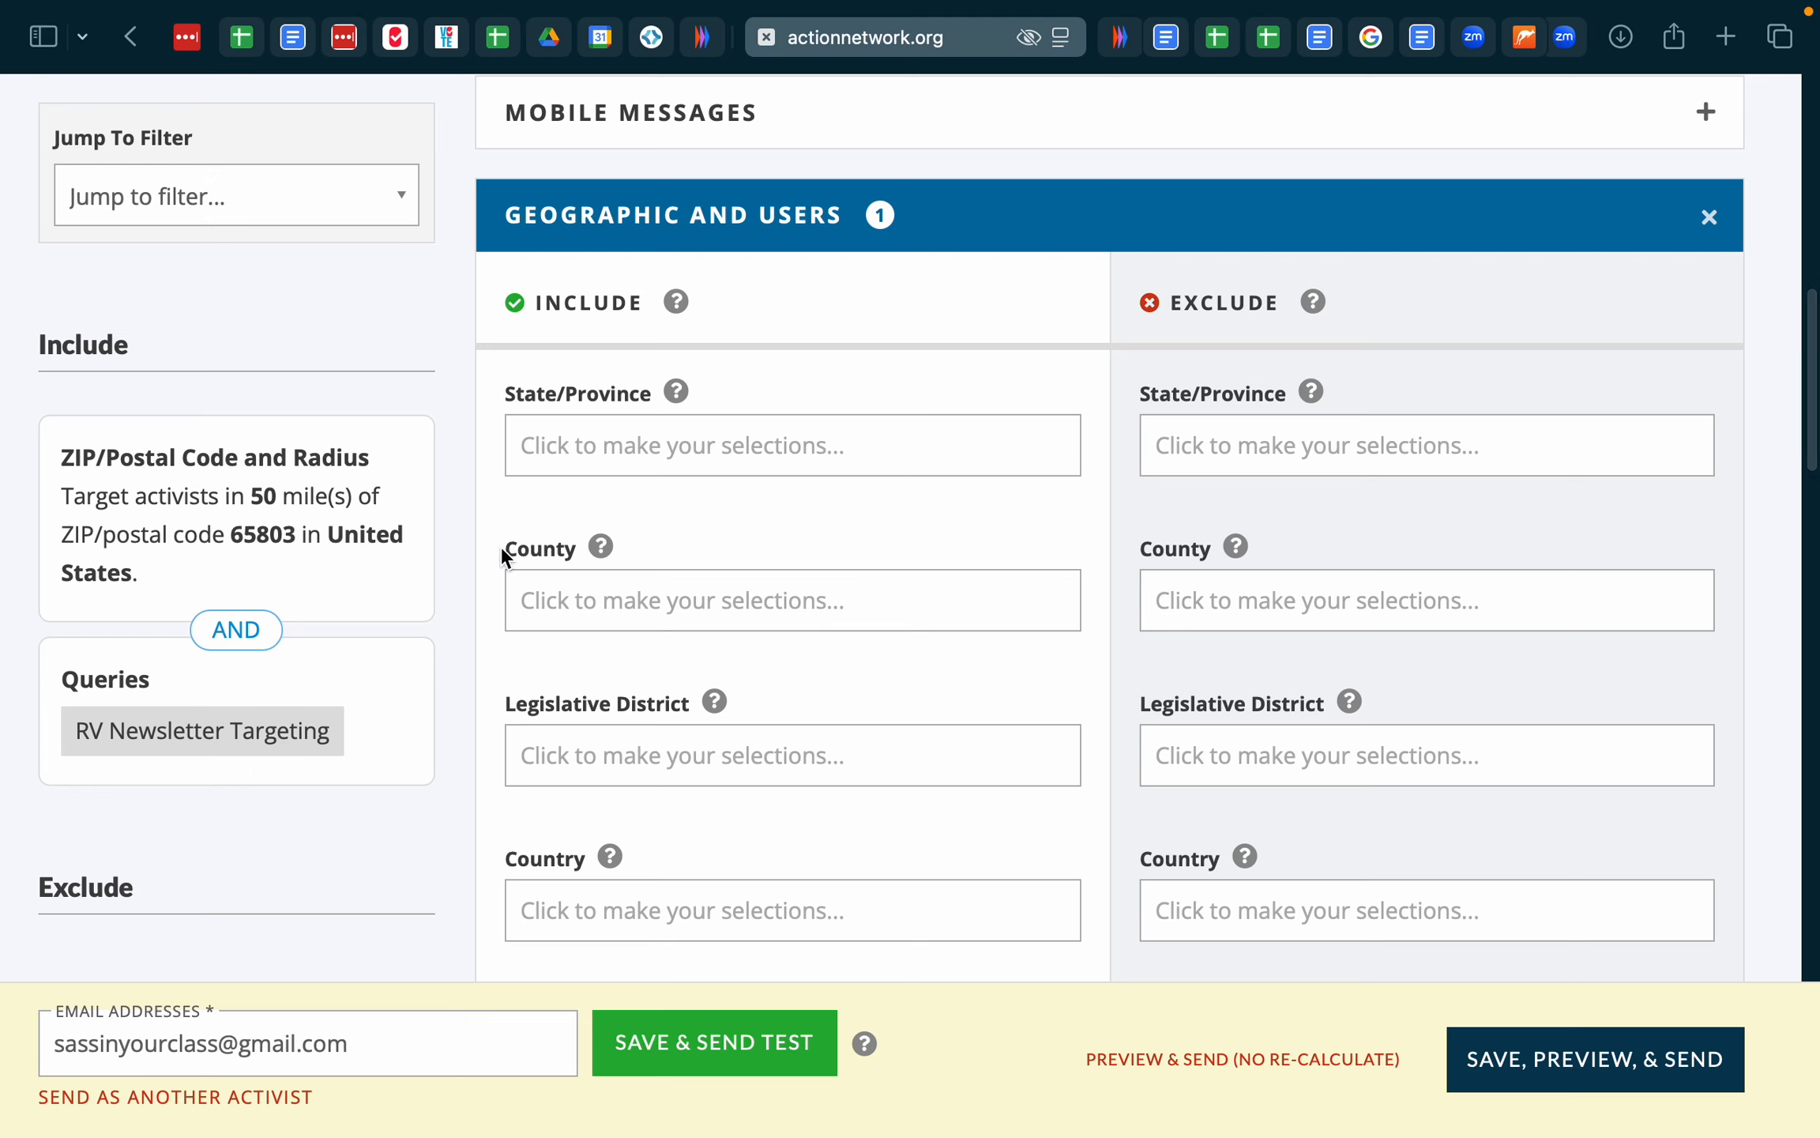
{"action": "scroll", "coordinate": [467, 491], "scroll_direction": "up", "scroll_amount": 3}
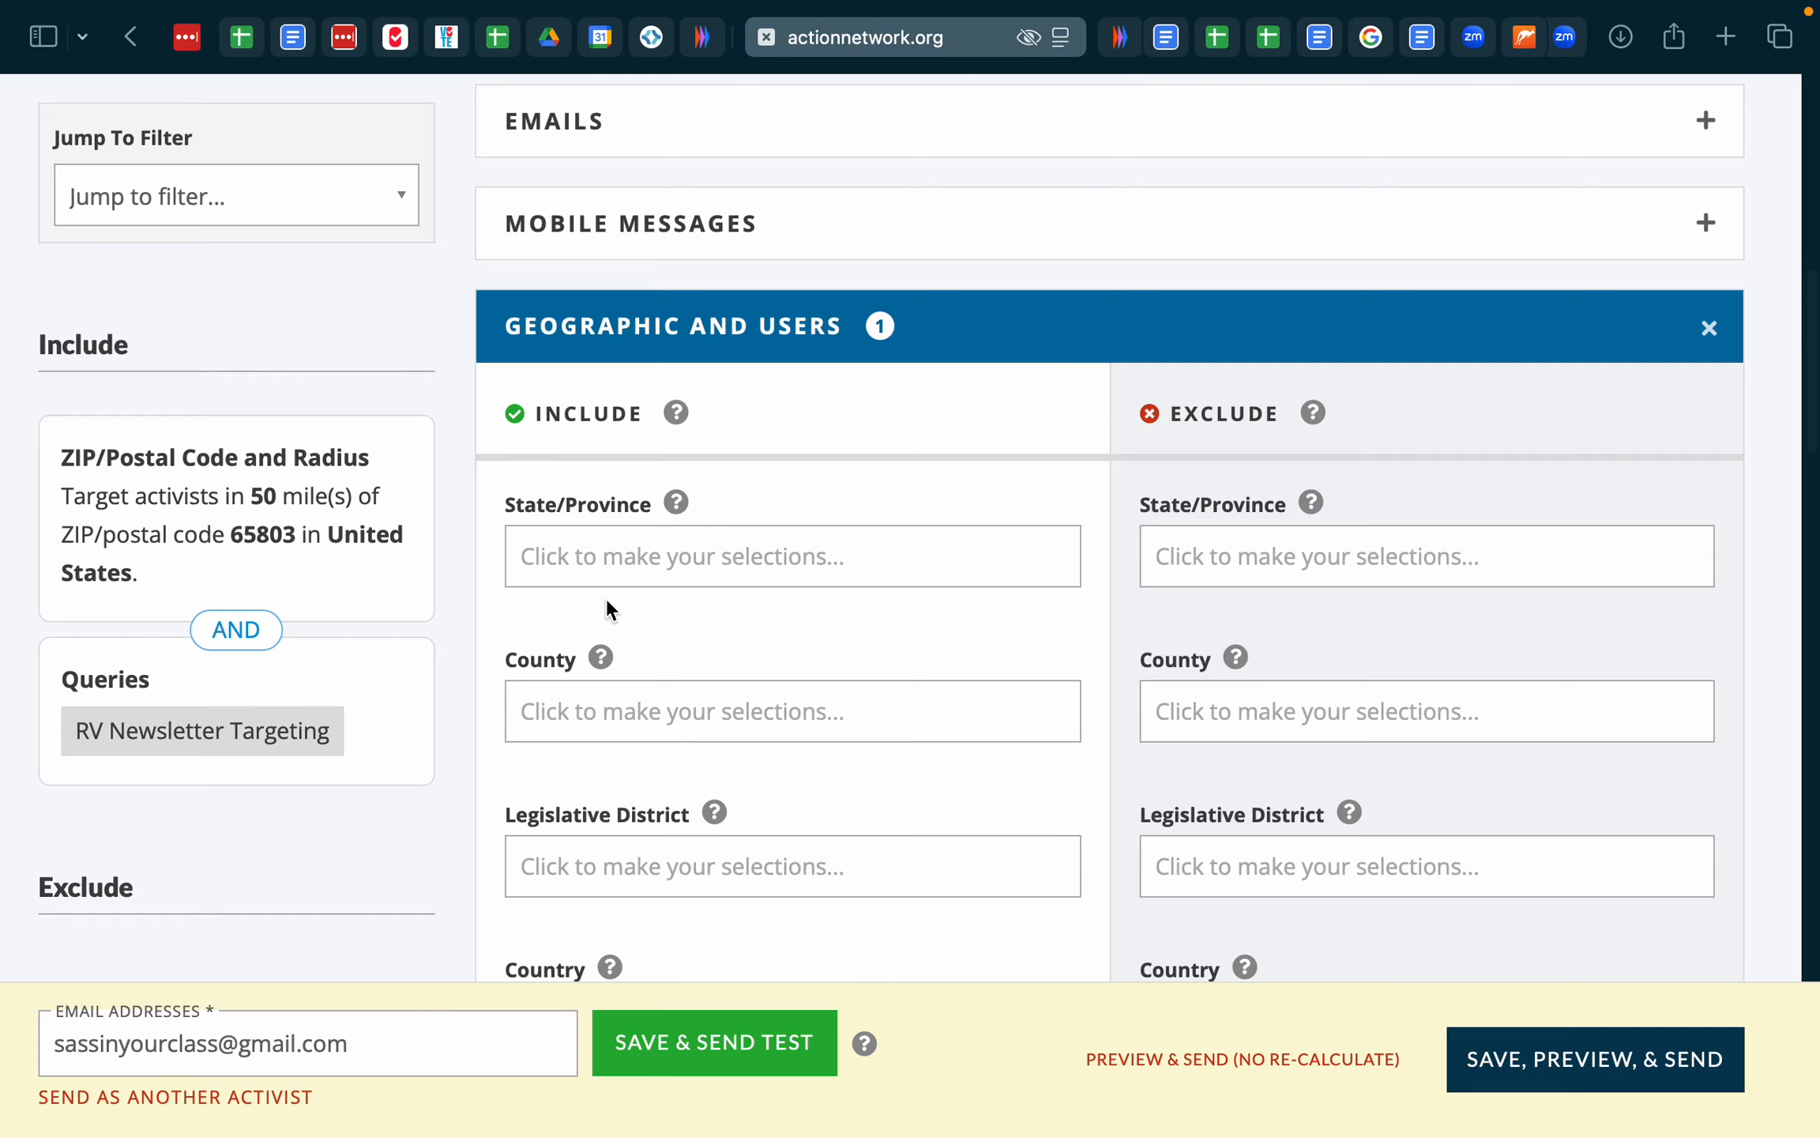
{"action": "scroll", "coordinate": [606, 609], "scroll_direction": "down", "scroll_amount": 7}
{"action": "scroll", "coordinate": [606, 609], "scroll_direction": "up", "scroll_amount": 6}
{"action": "scroll", "coordinate": [606, 597], "scroll_direction": "up", "scroll_amount": 5}
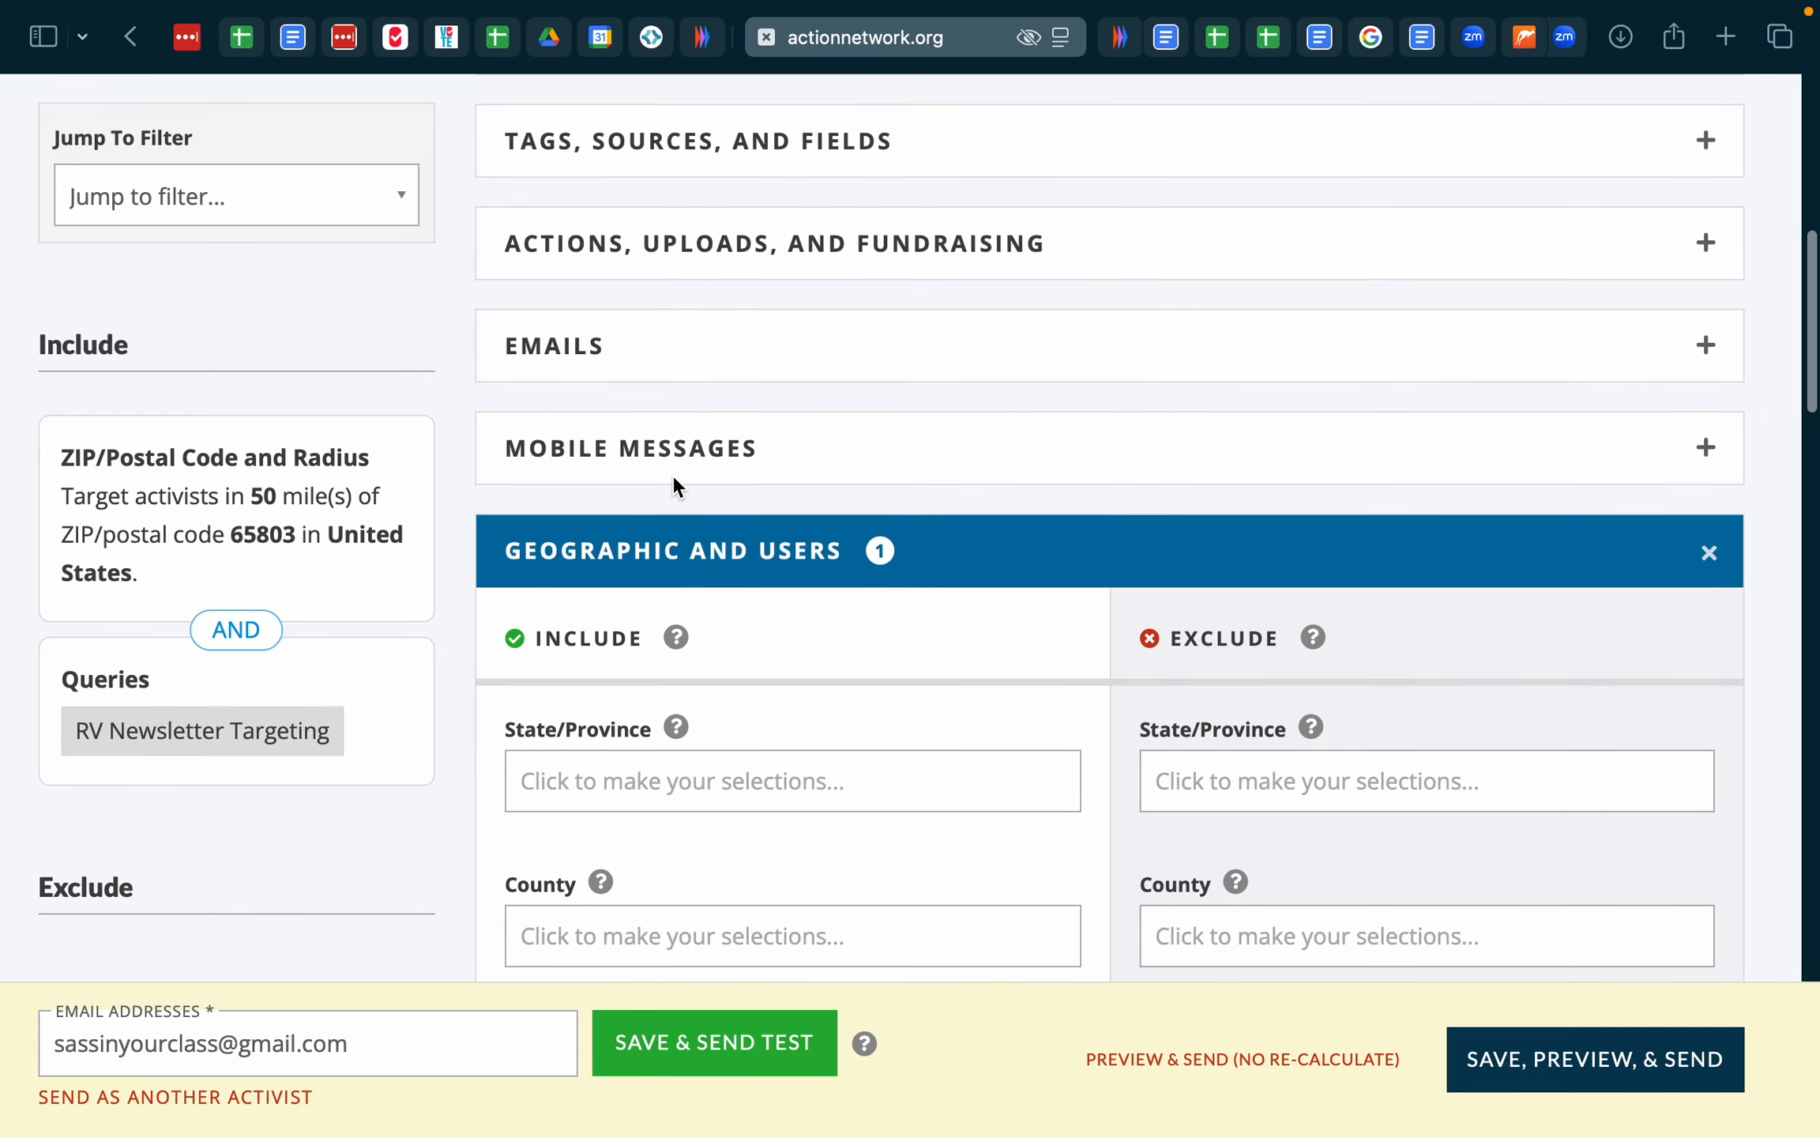
{"action": "scroll", "coordinate": [630, 419], "scroll_direction": "up", "scroll_amount": 3}
{"action": "scroll", "coordinate": [630, 423], "scroll_direction": "up", "scroll_amount": 10}
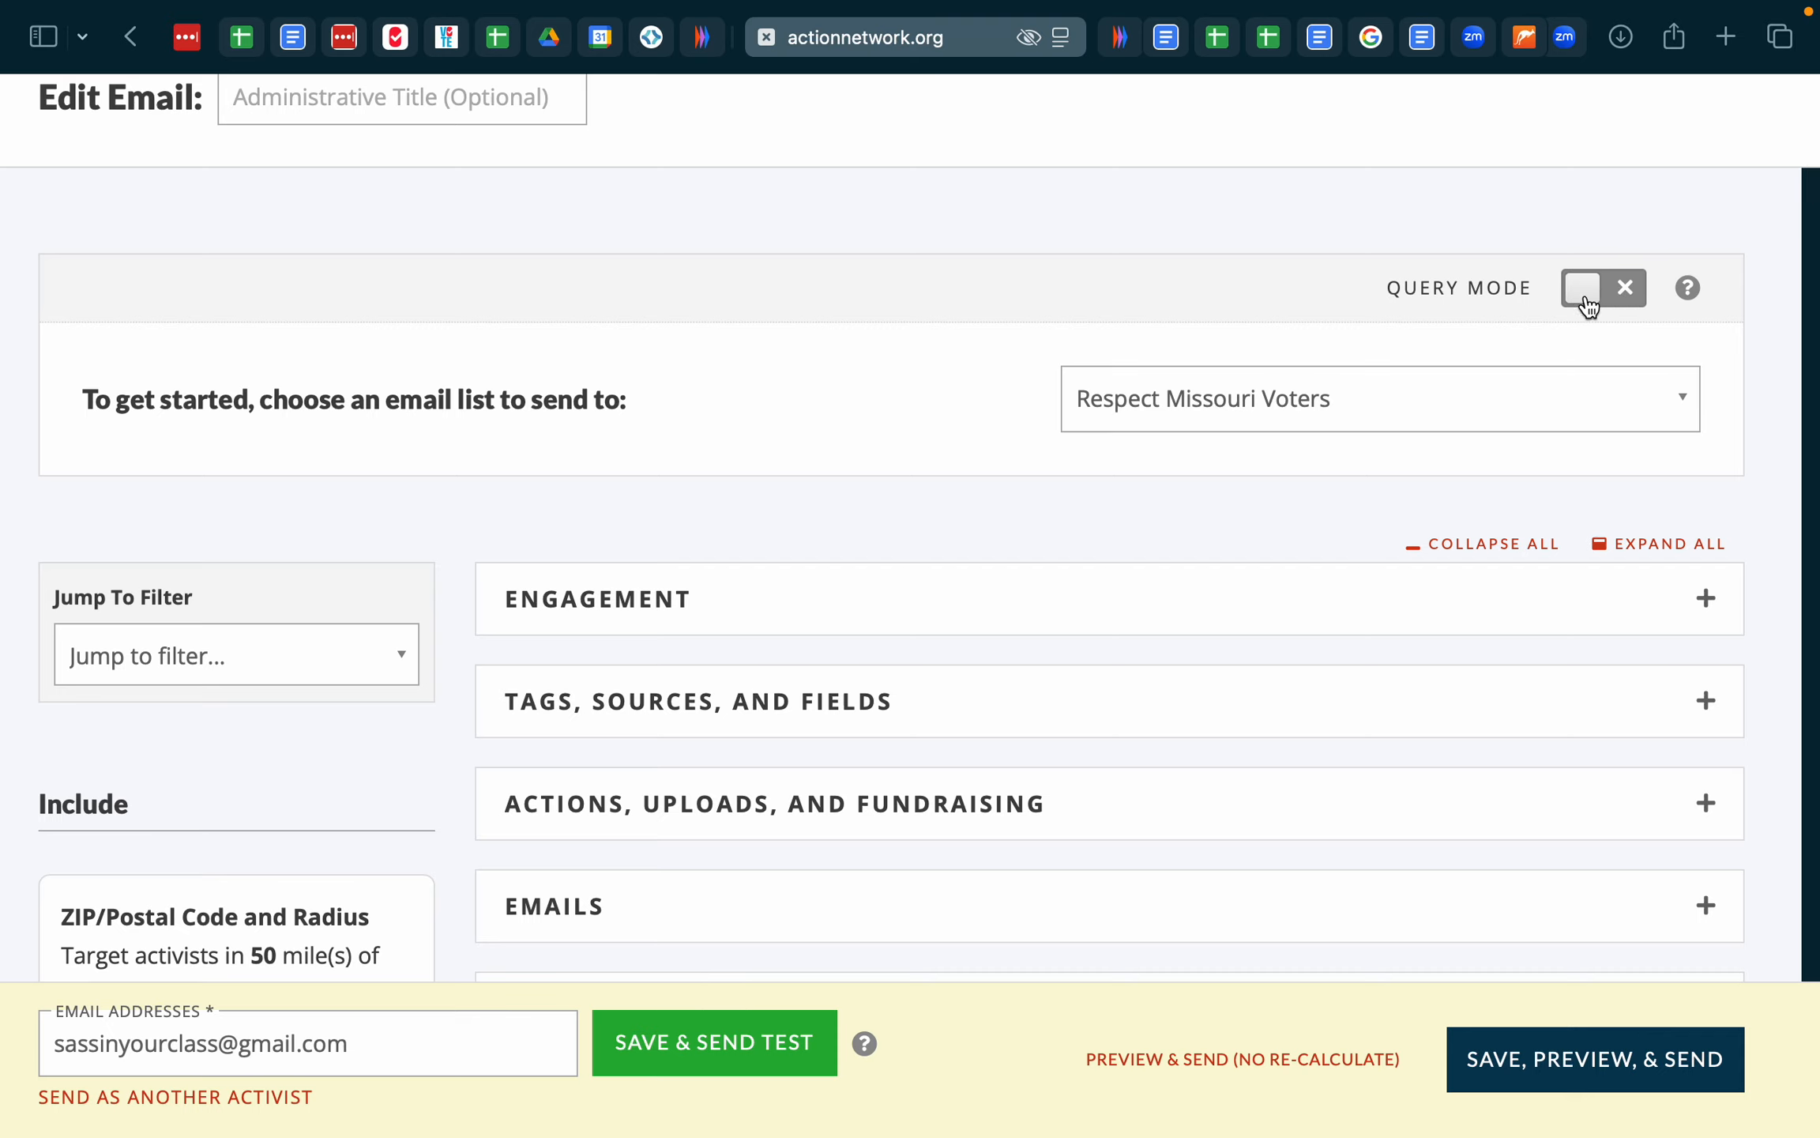
{"action": "scroll", "coordinate": [699, 490], "scroll_direction": "down", "scroll_amount": 9}
{"action": "scroll", "coordinate": [696, 490], "scroll_direction": "down", "scroll_amount": 18}
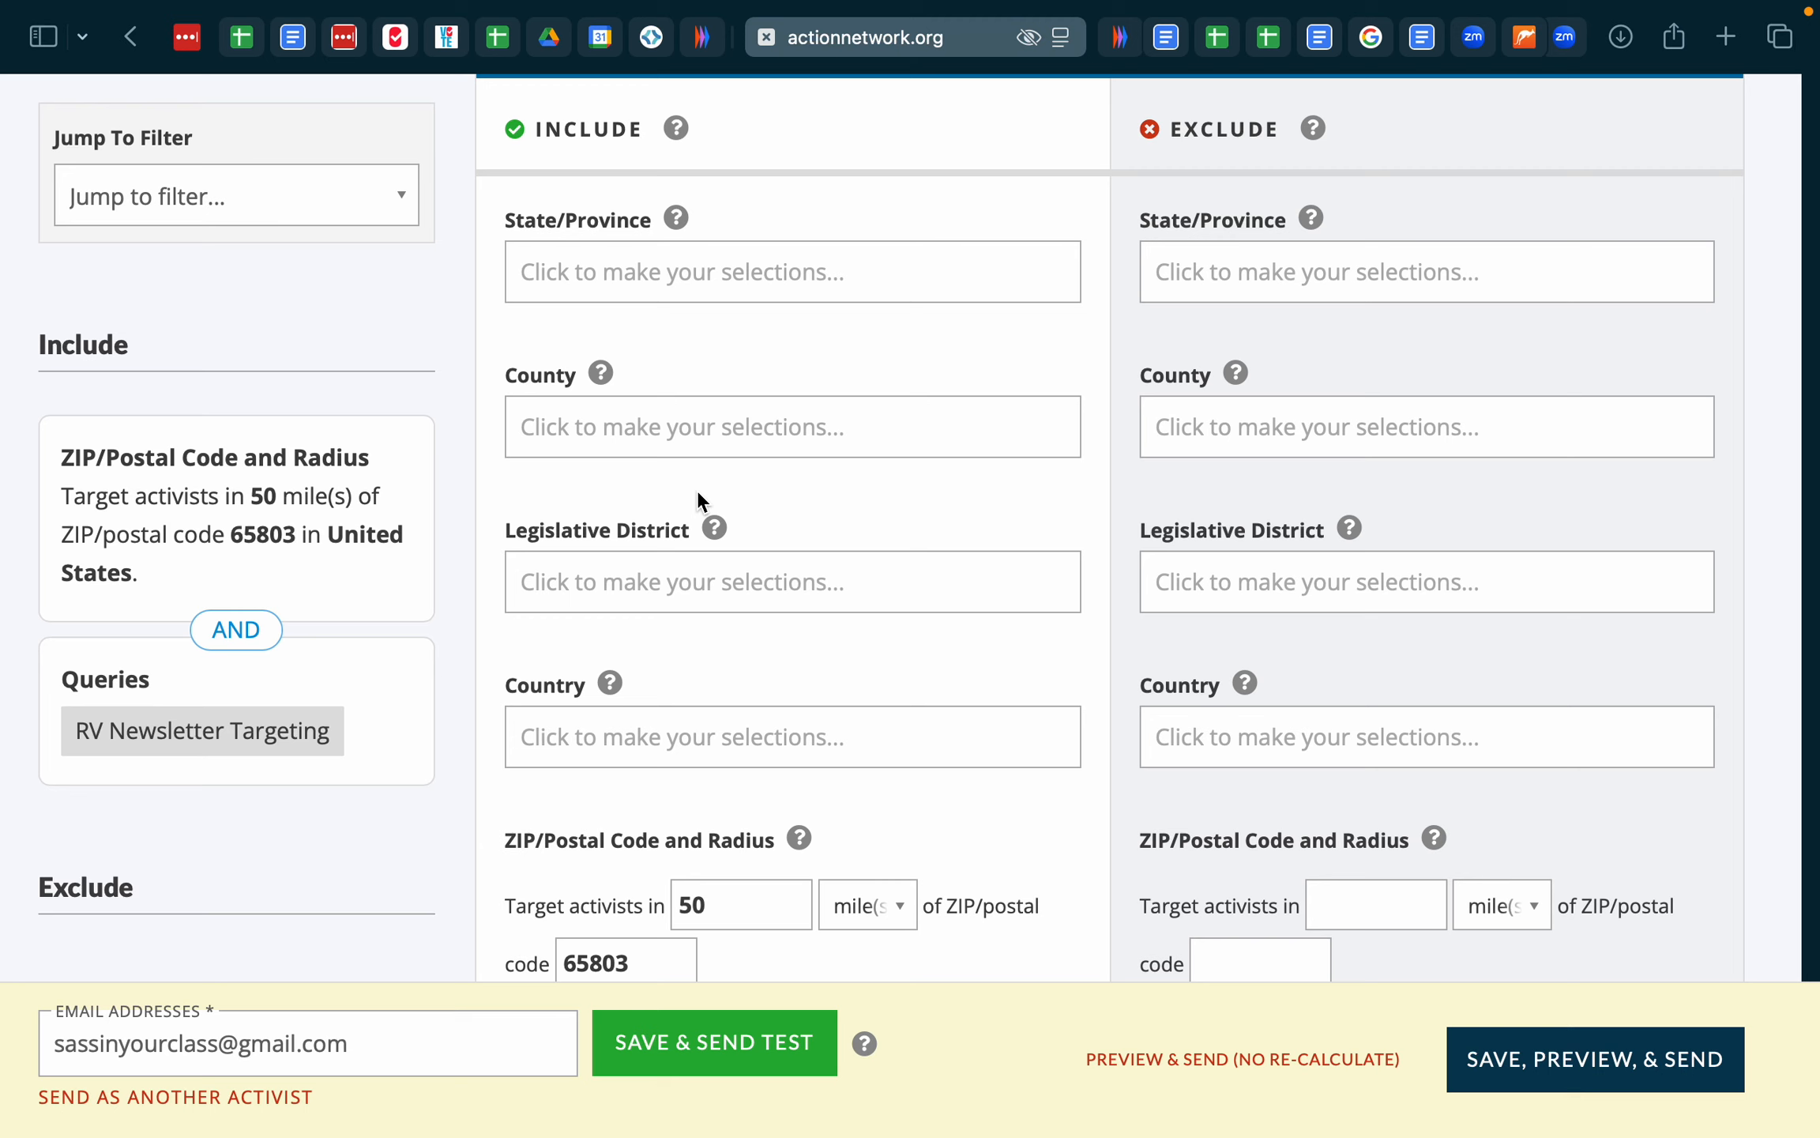
{"action": "scroll", "coordinate": [699, 494], "scroll_direction": "down", "scroll_amount": 15}
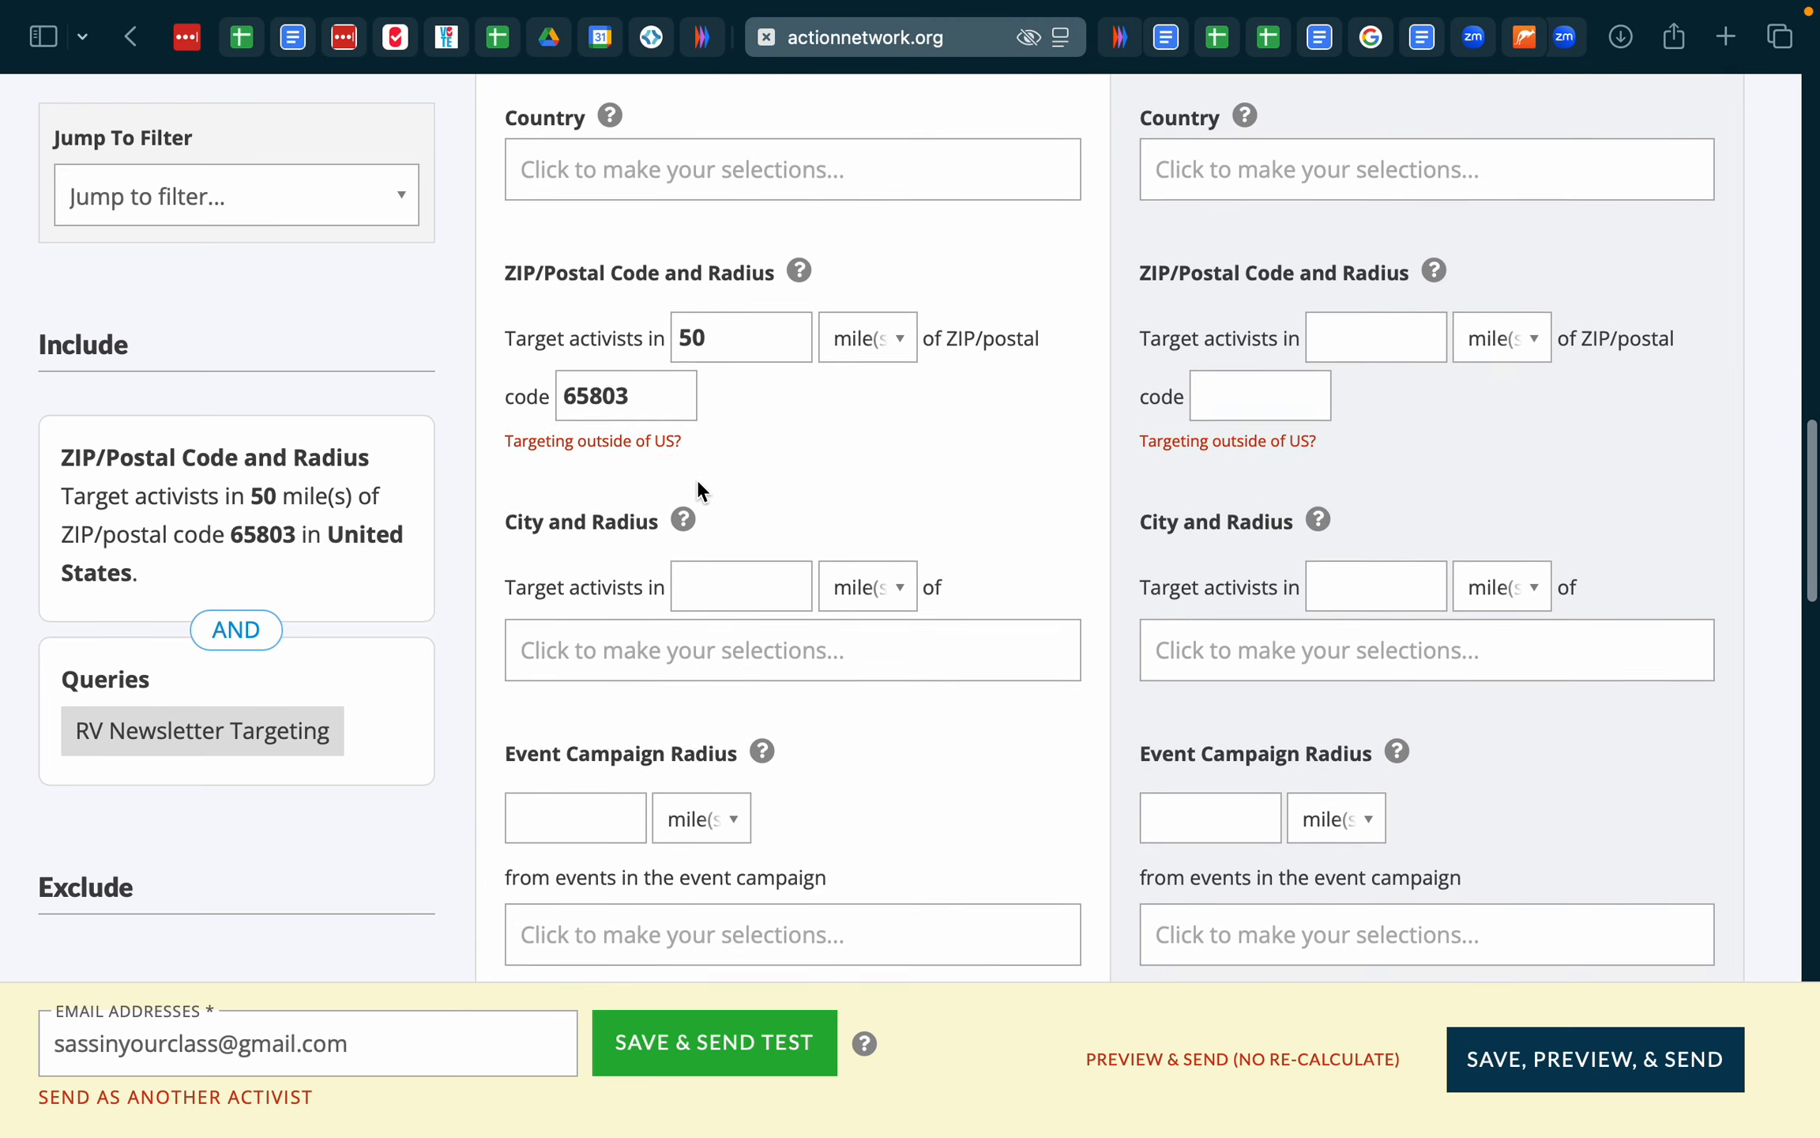
- View the event campaigns offered for the included Event Campaign Radius filter without selecting one
{"action": "scroll", "coordinate": [698, 430], "scroll_direction": "down", "scroll_amount": 2}
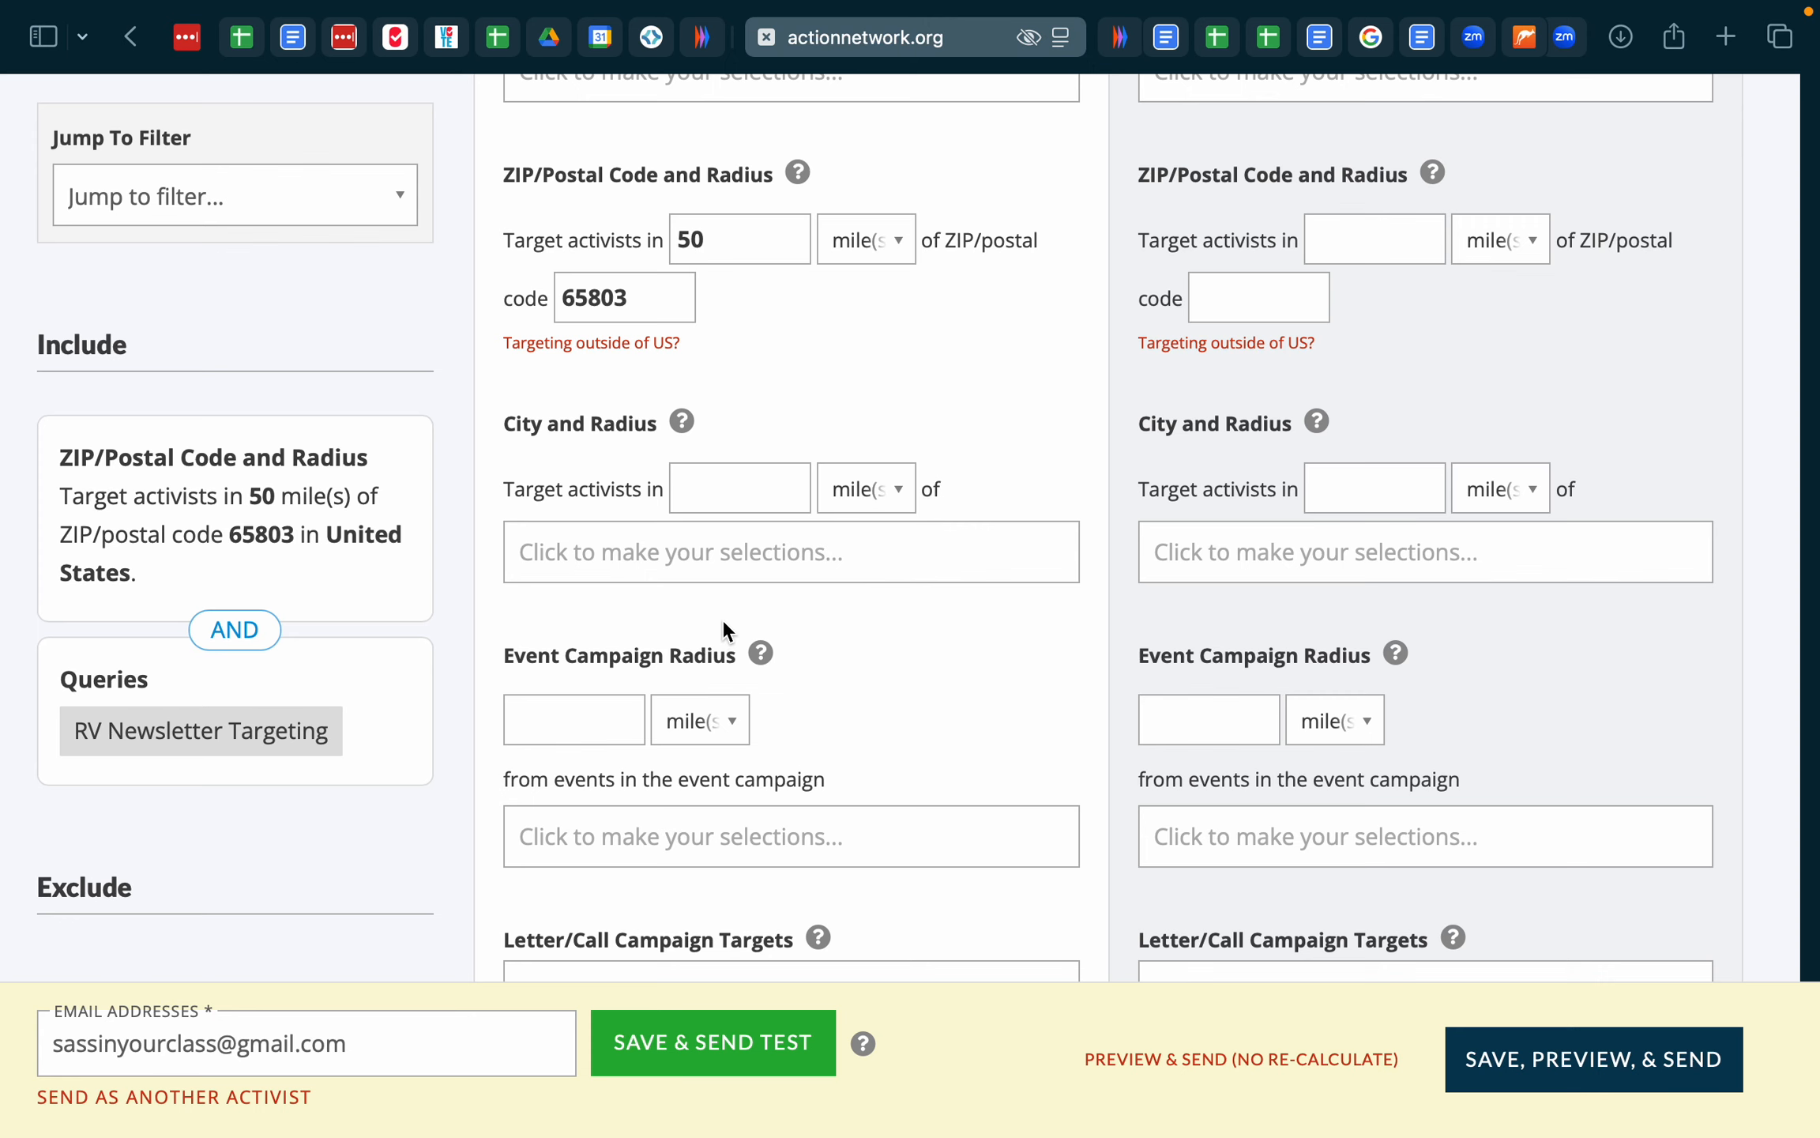
{"action": "scroll", "coordinate": [723, 630], "scroll_direction": "down", "scroll_amount": 6}
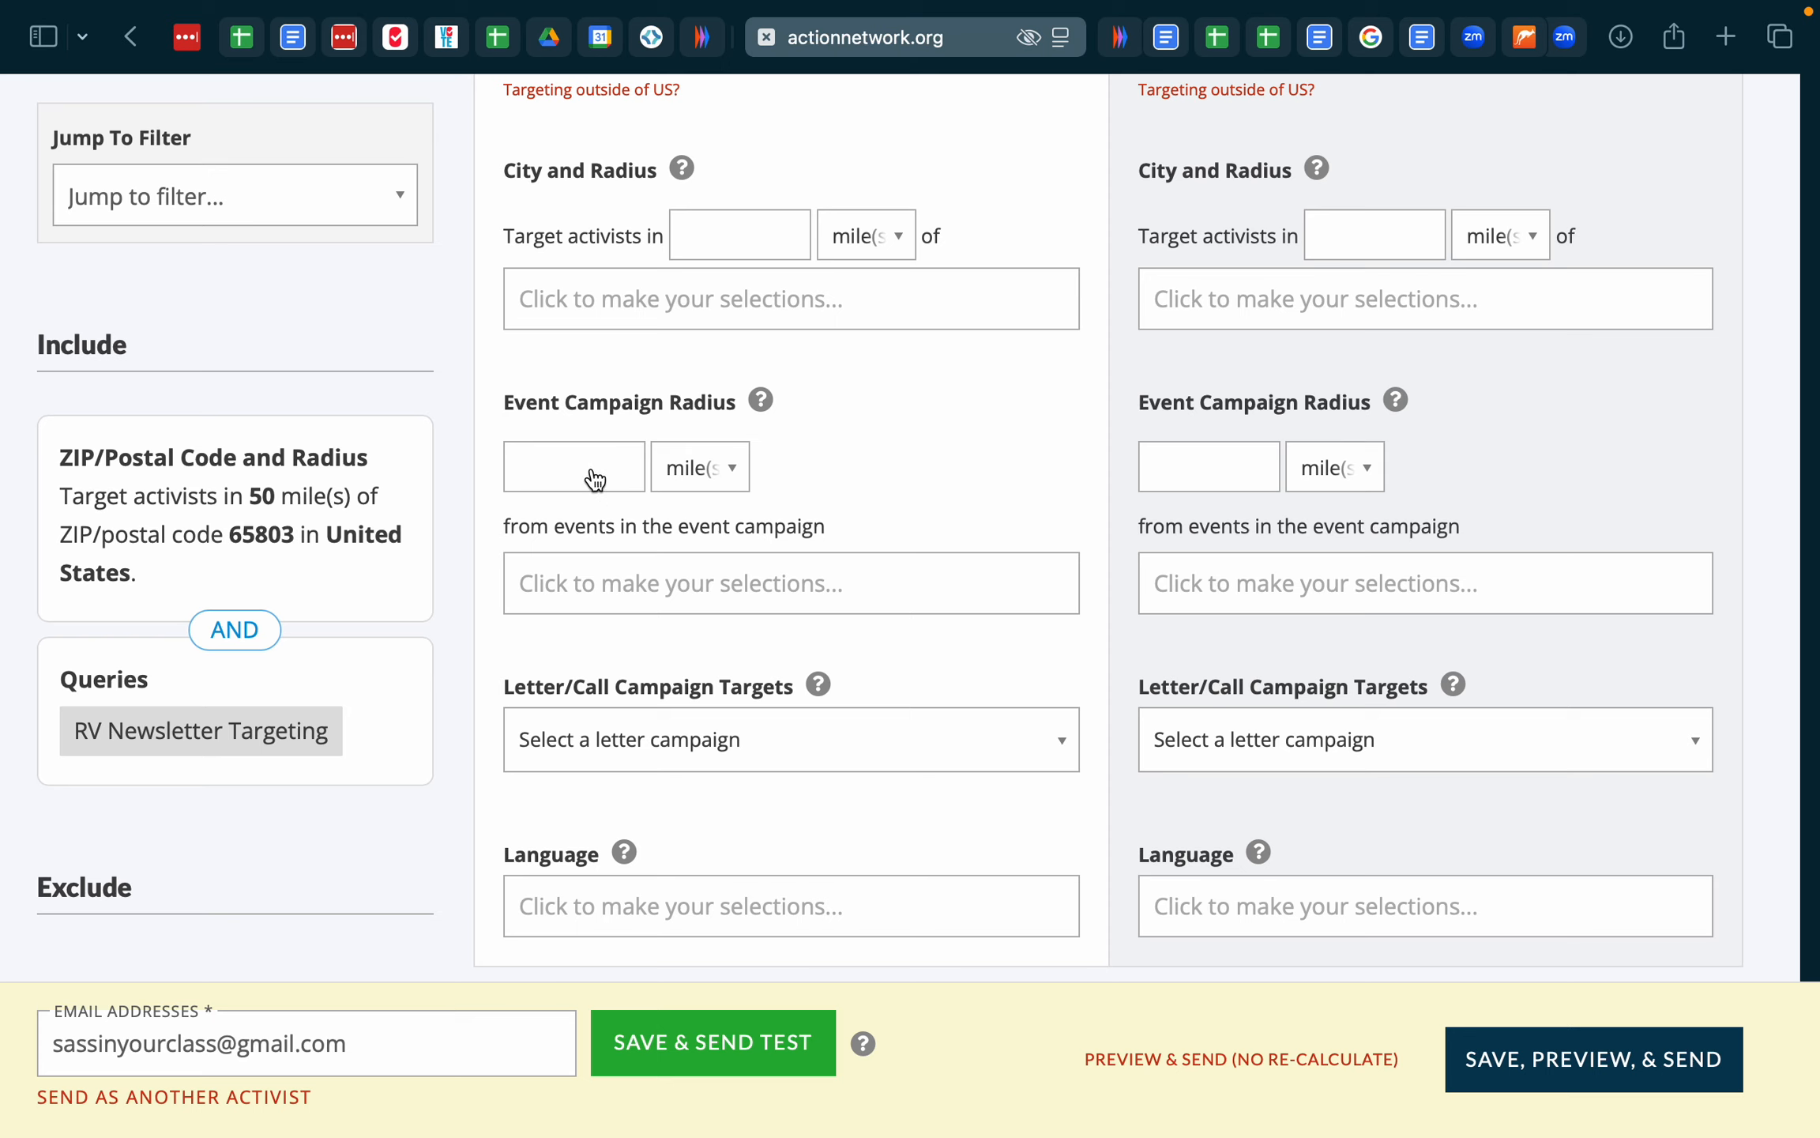
{"action": "left_click", "coordinate": [646, 584]}
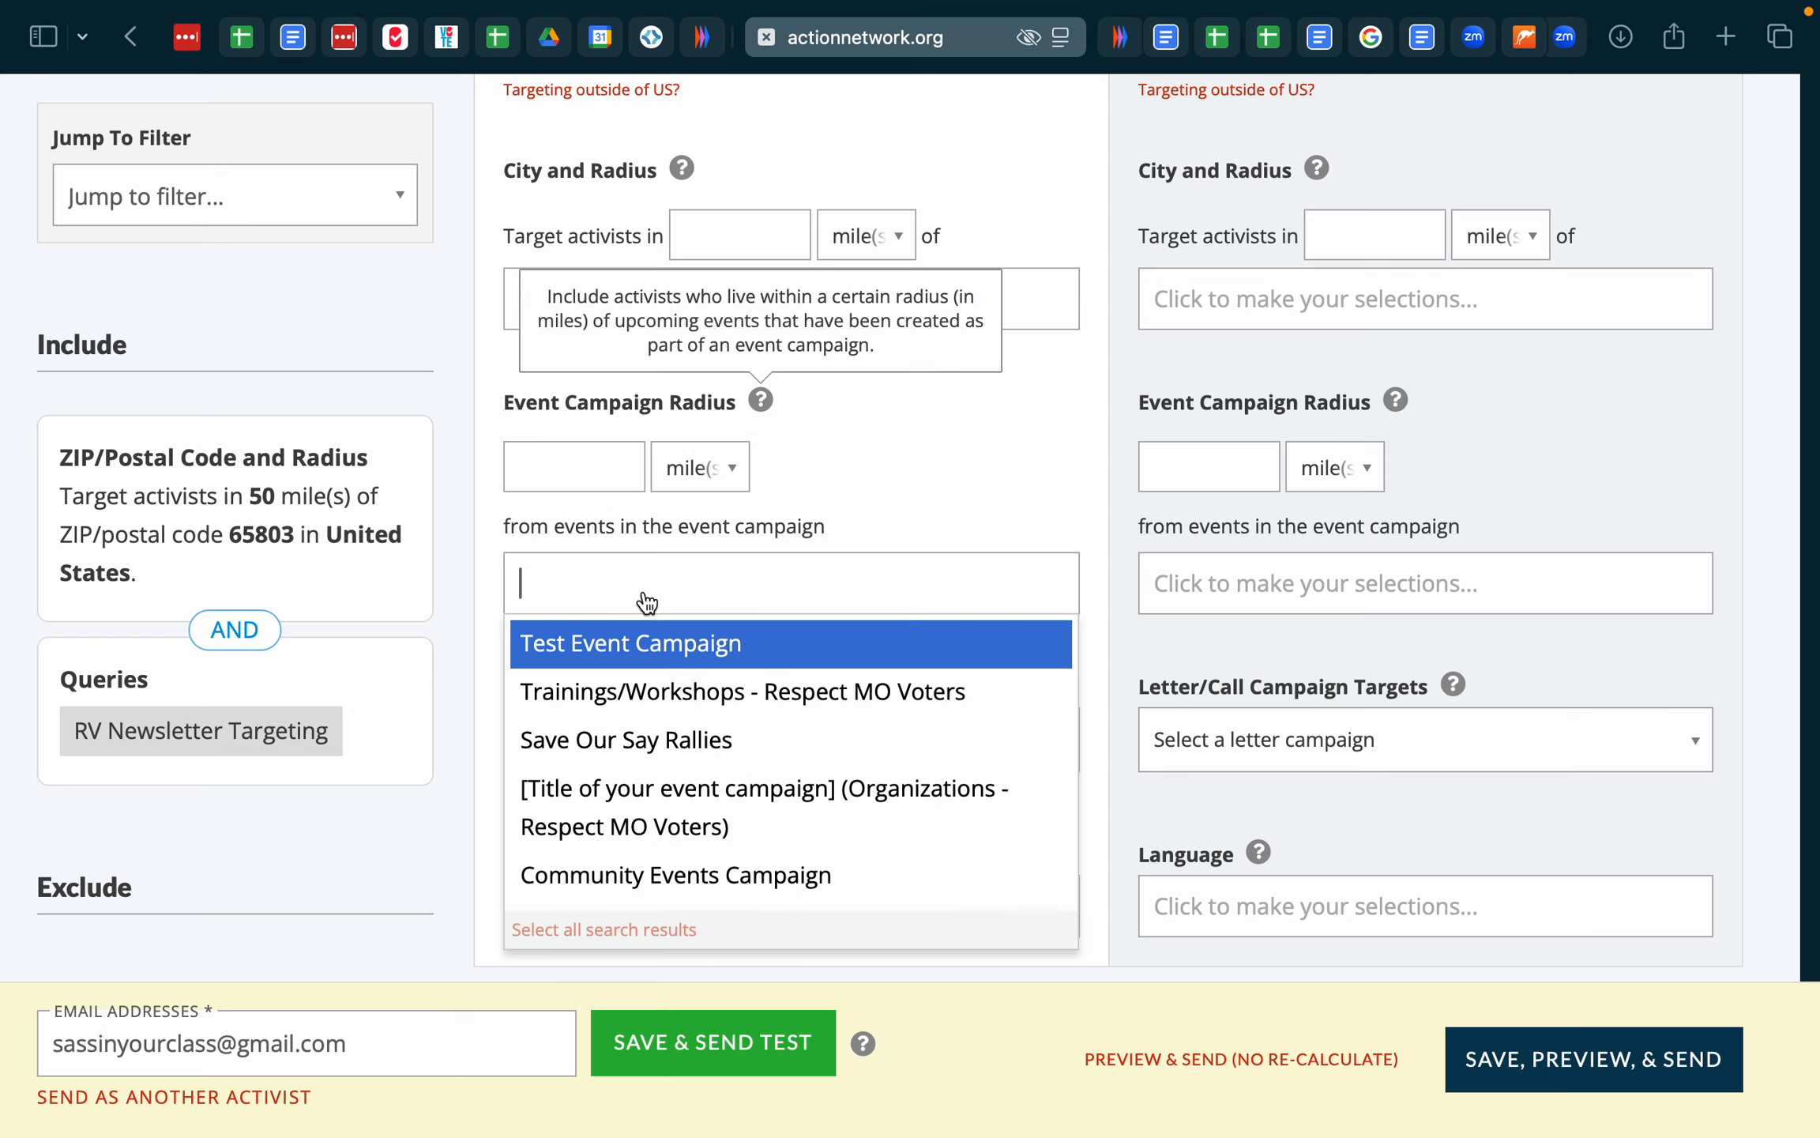
{"action": "left_click", "coordinate": [879, 496]}
{"action": "scroll", "coordinate": [875, 485], "scroll_direction": "up", "scroll_amount": 5}
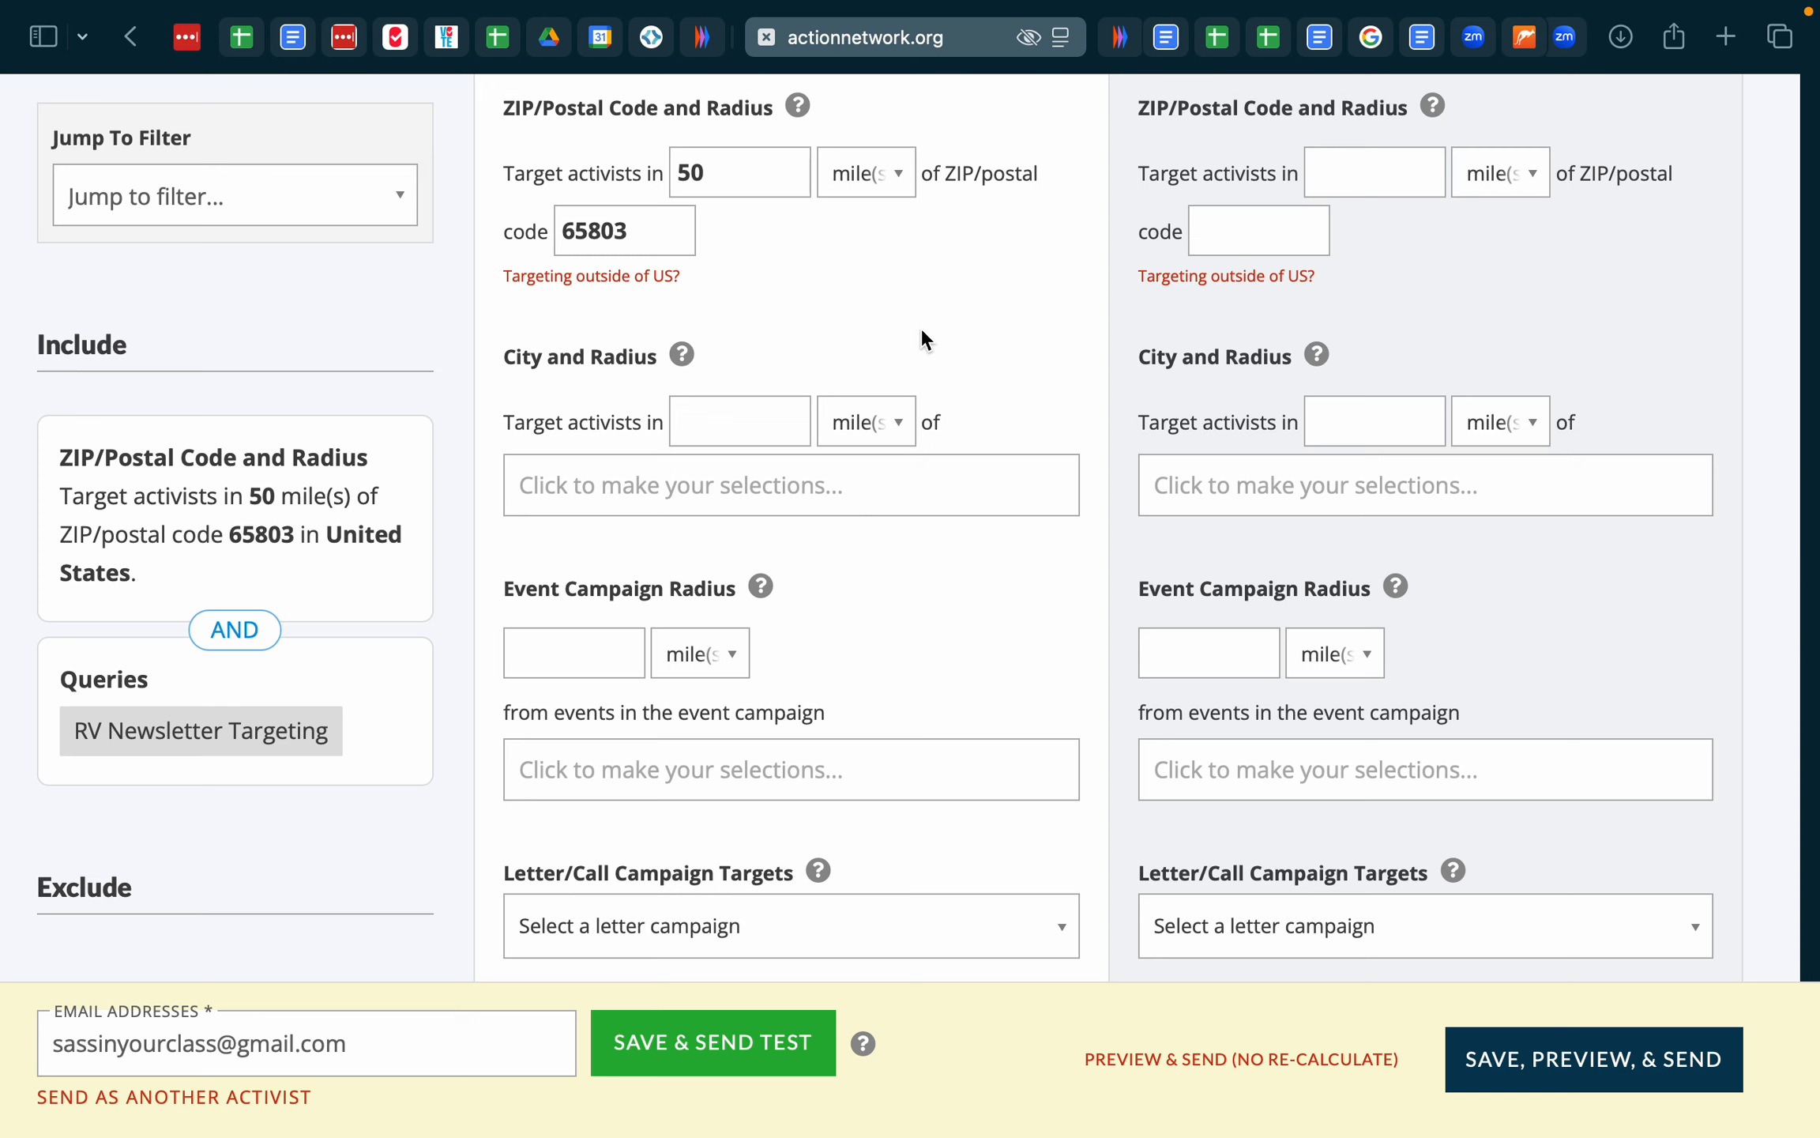
- Switch to the Google Docs fundraising draft and copy ZIP code 65201 from the Columbia Email audience line
{"action": "scroll", "coordinate": [915, 326], "scroll_direction": "up", "scroll_amount": 4}
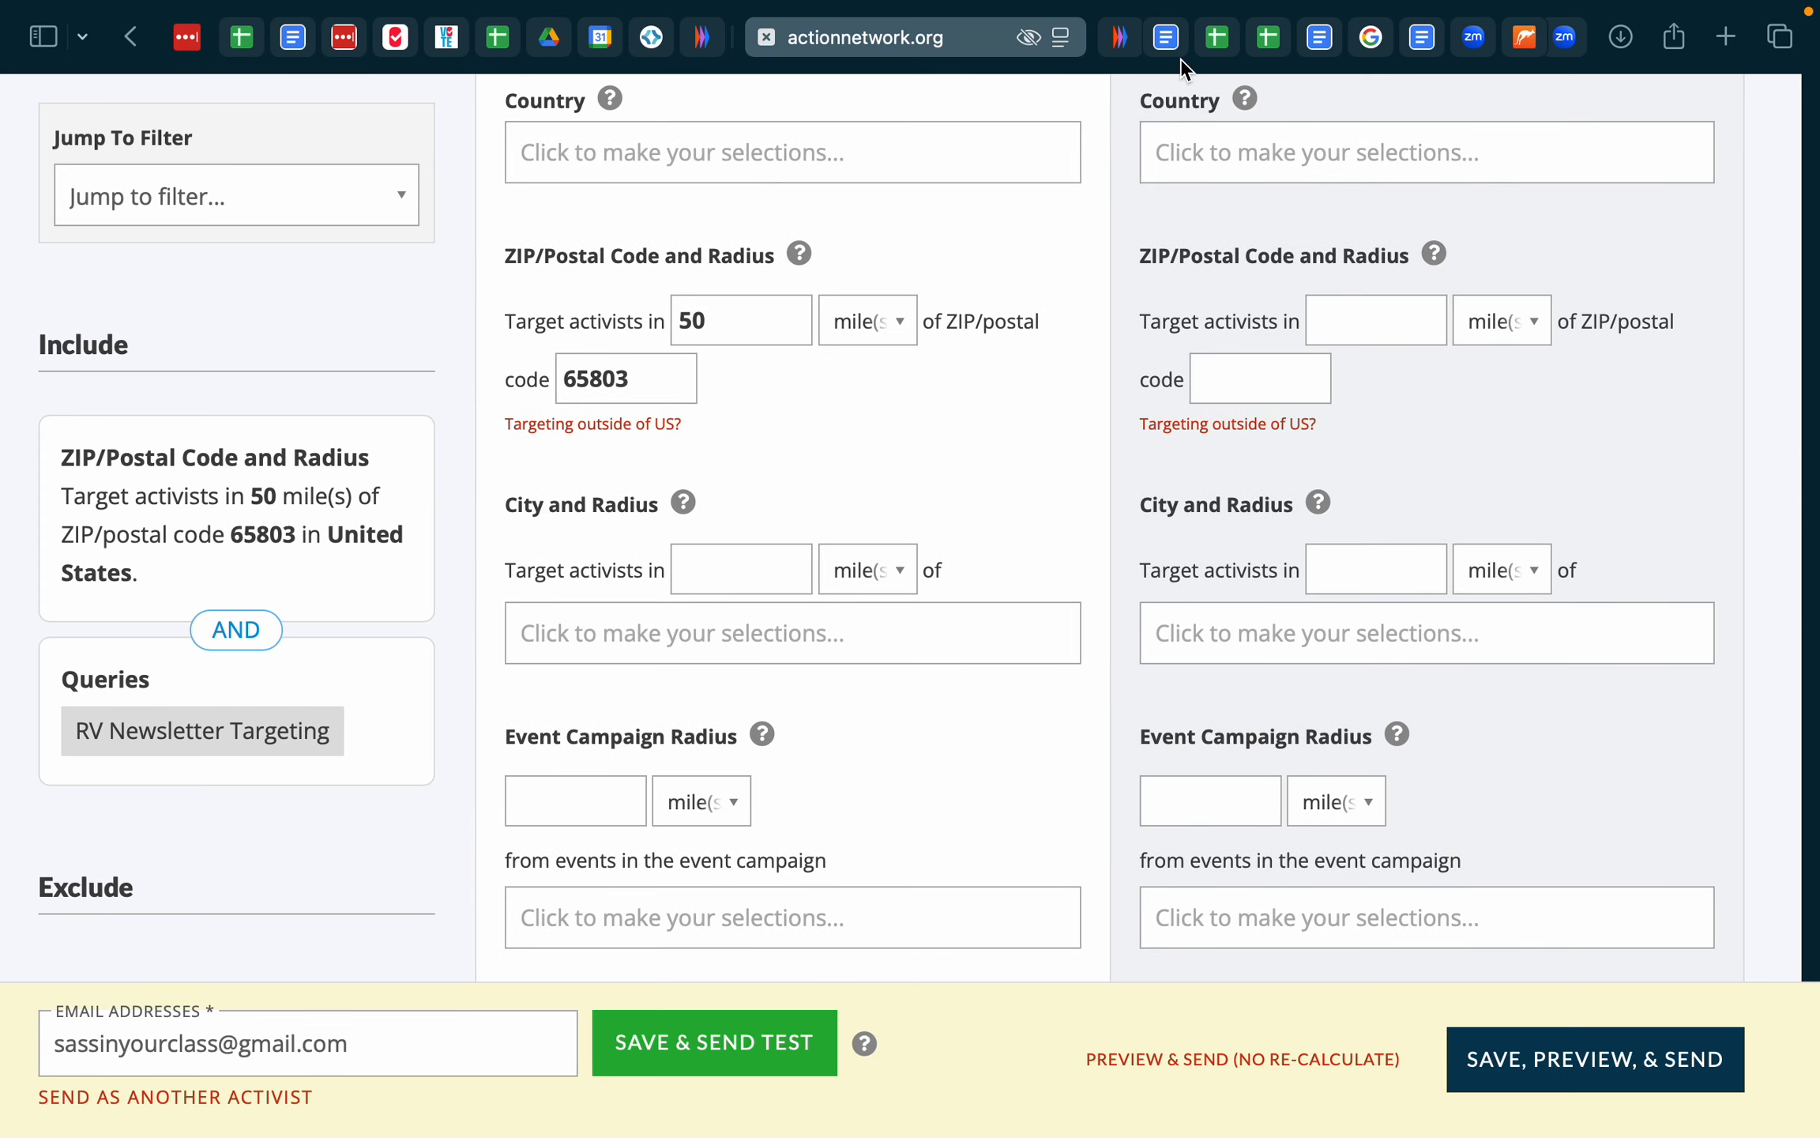
{"action": "left_click", "coordinate": [1175, 37]}
{"action": "scroll", "coordinate": [778, 589], "scroll_direction": "up", "scroll_amount": 15}
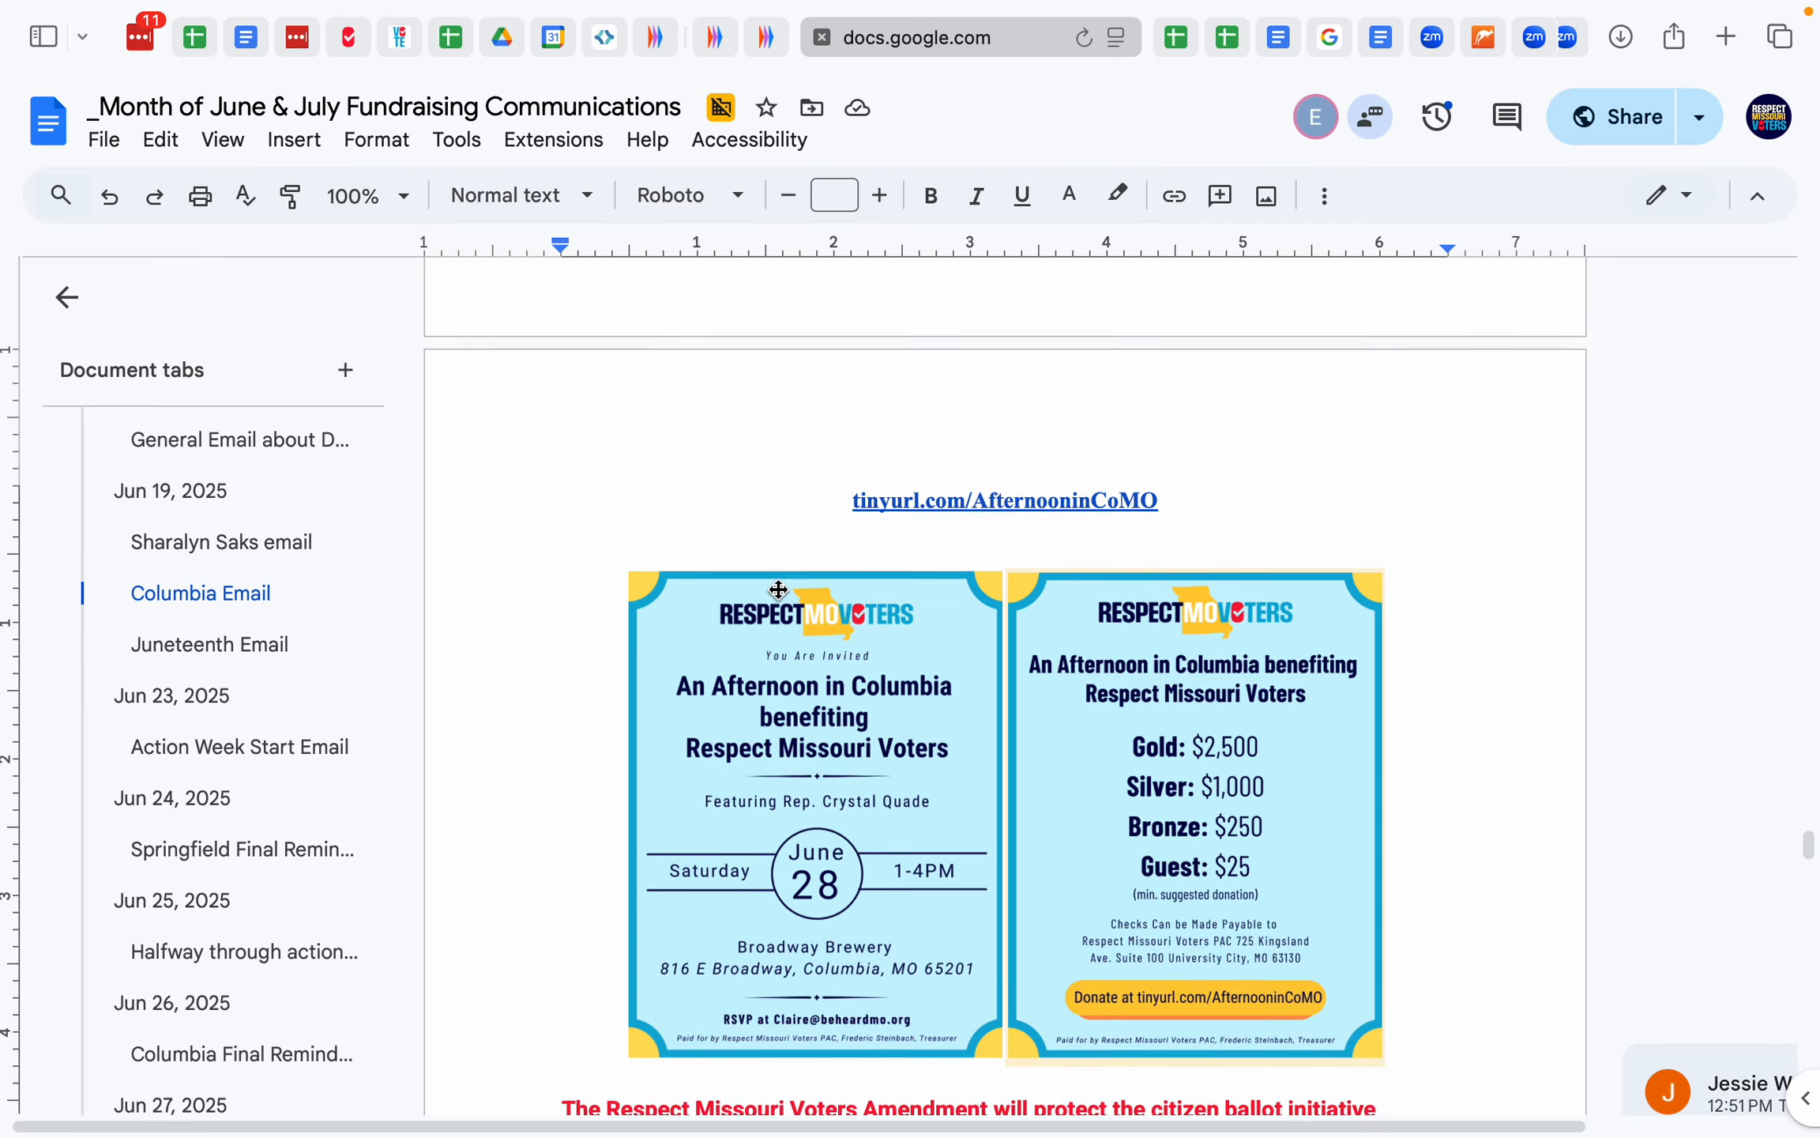
{"action": "scroll", "coordinate": [779, 588], "scroll_direction": "up", "scroll_amount": 6}
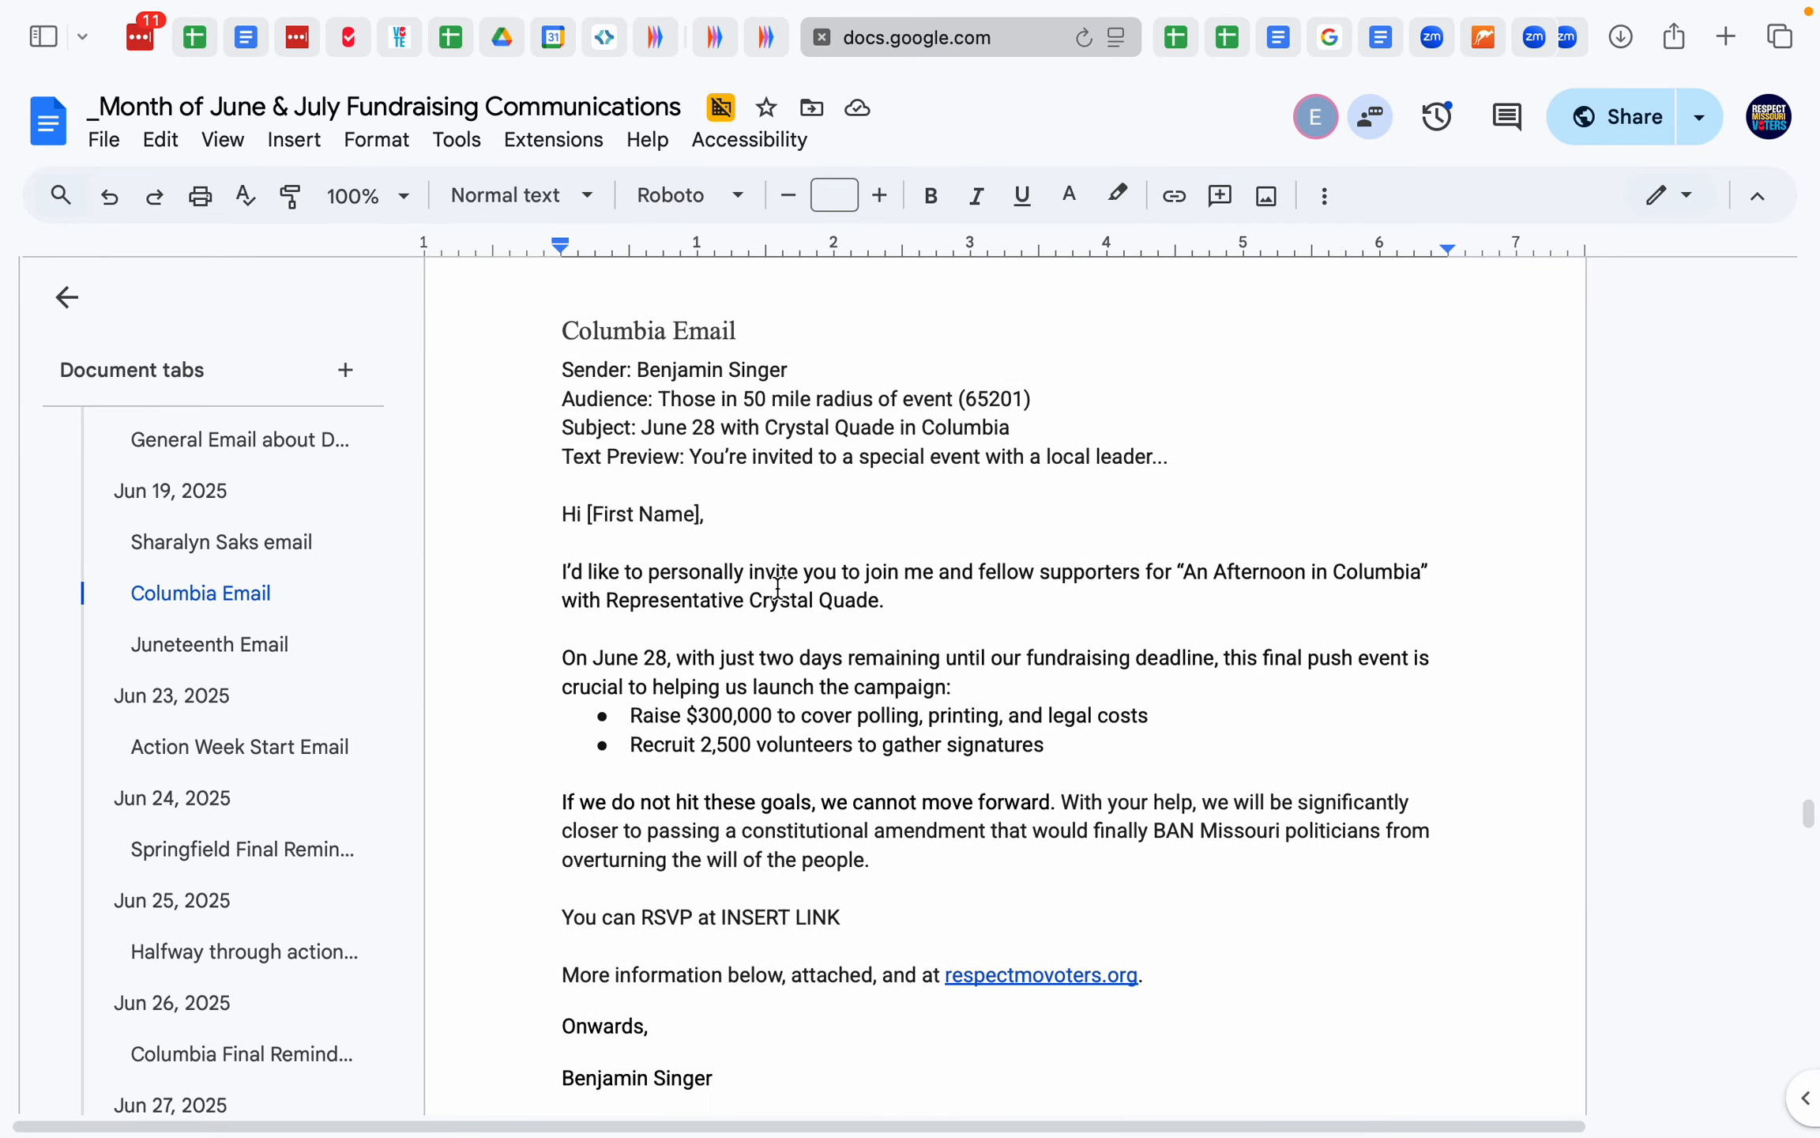
{"action": "left_click", "coordinate": [981, 480]}
{"action": "left_click_drag", "start_coordinate": [982, 481], "coordinate": [1025, 484]}
{"action": "key", "text": "super+c"}
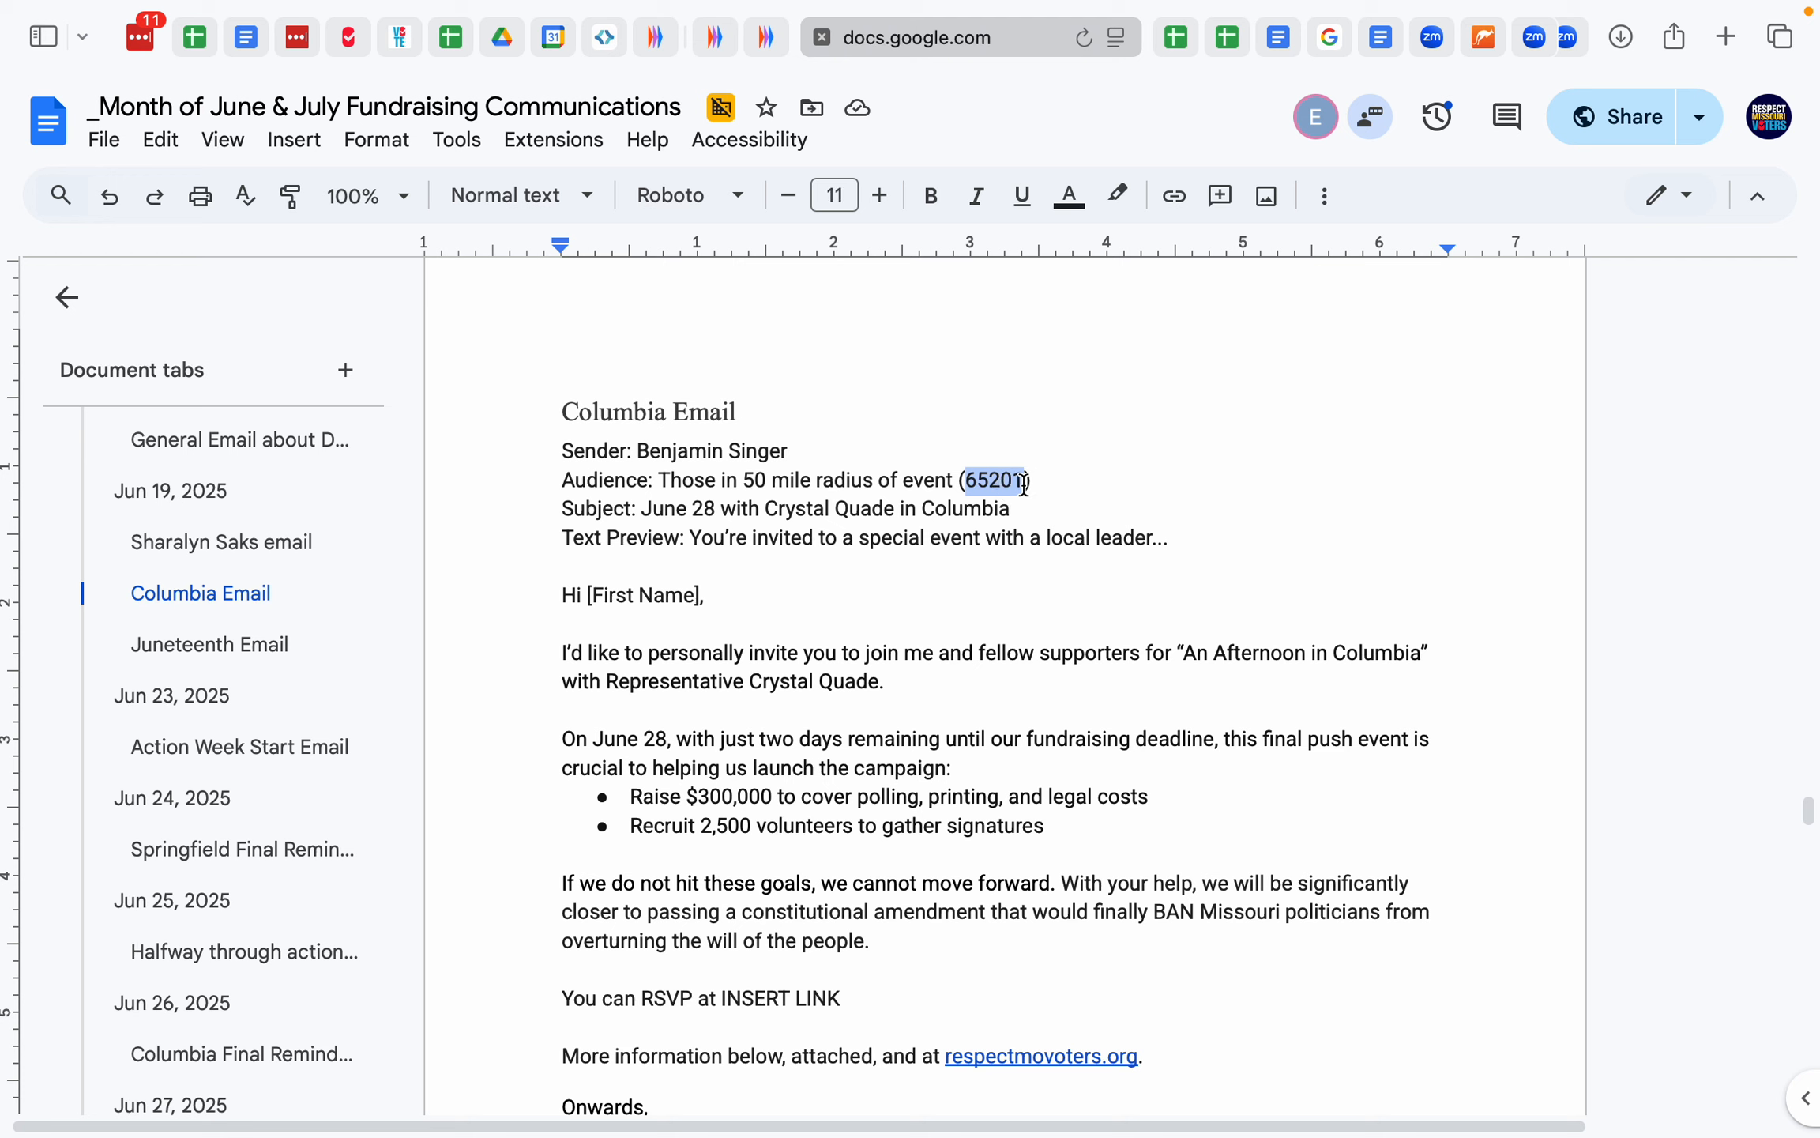
- Back in Action Network, set the ZIP code of the included 50-mile radius filter to 65201
{"action": "left_click", "coordinate": [716, 37]}
{"action": "double_click", "coordinate": [607, 382]}
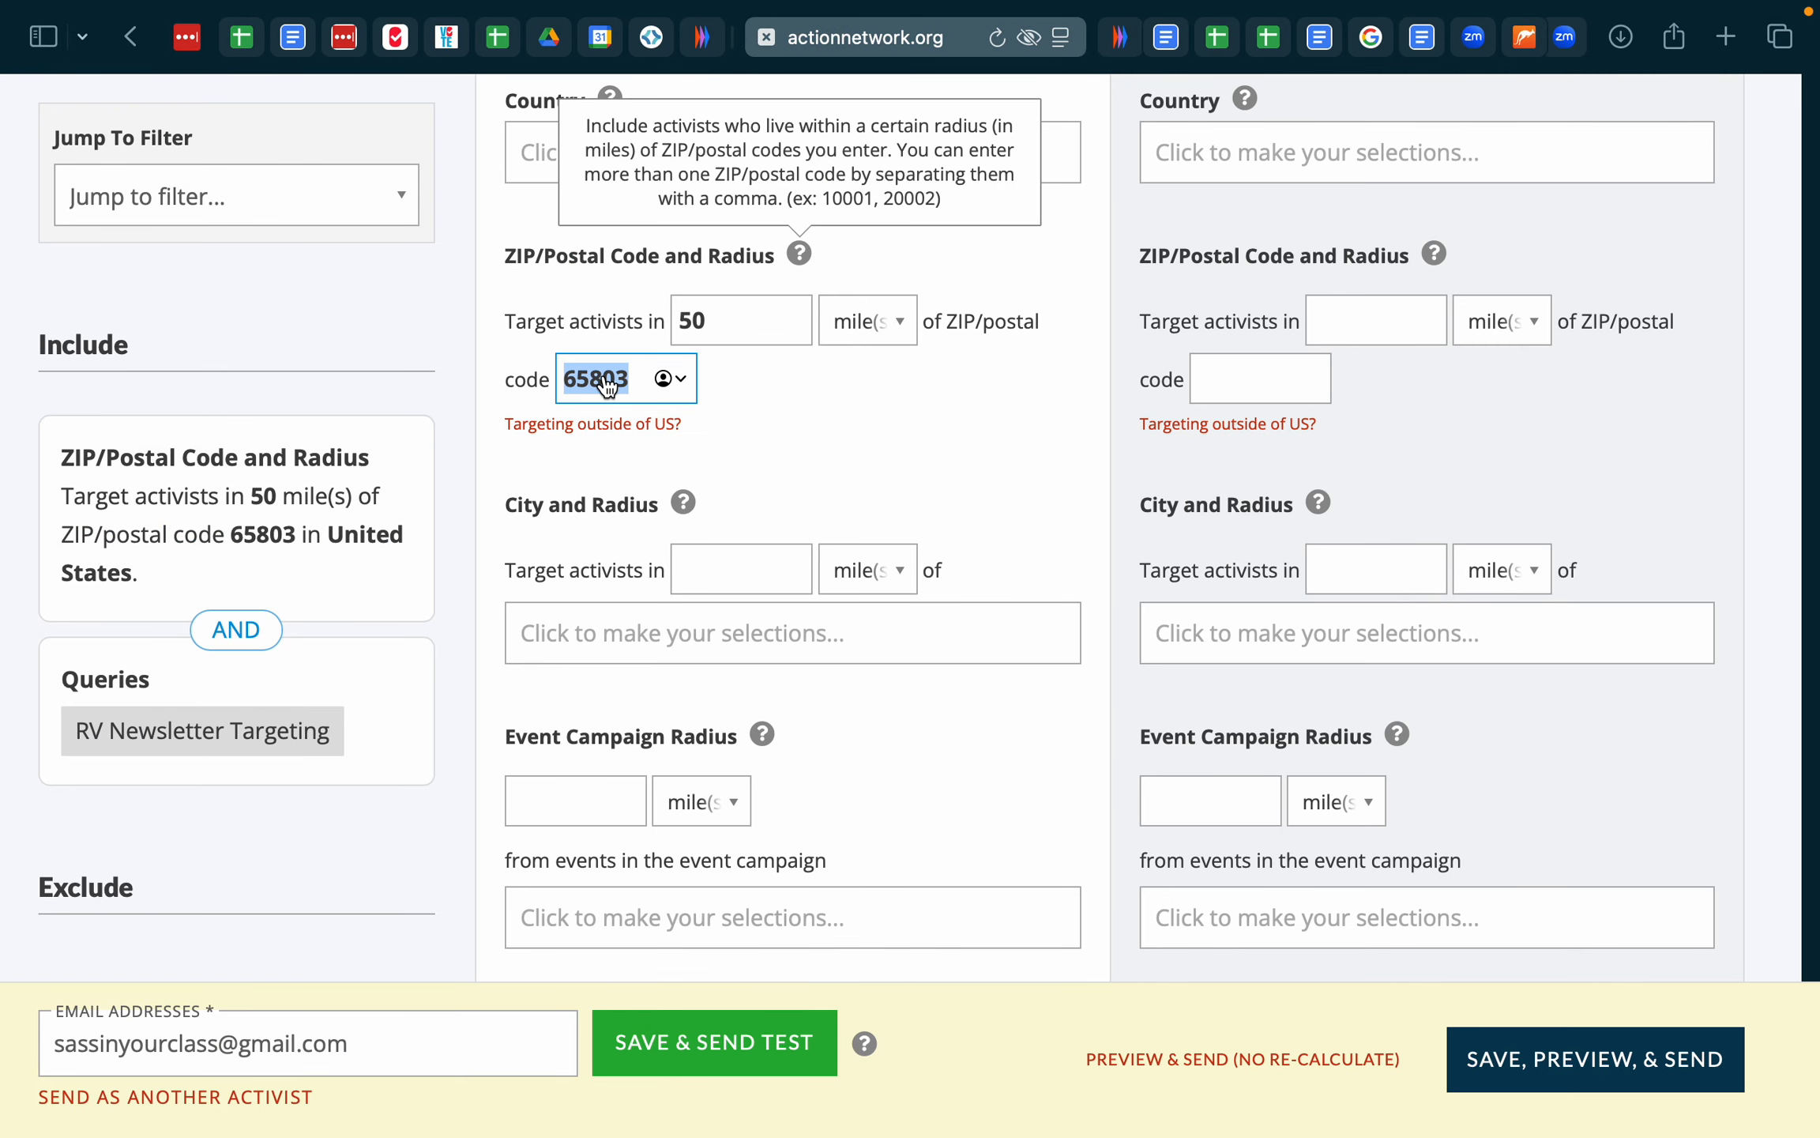
{"action": "key", "text": "super+v"}
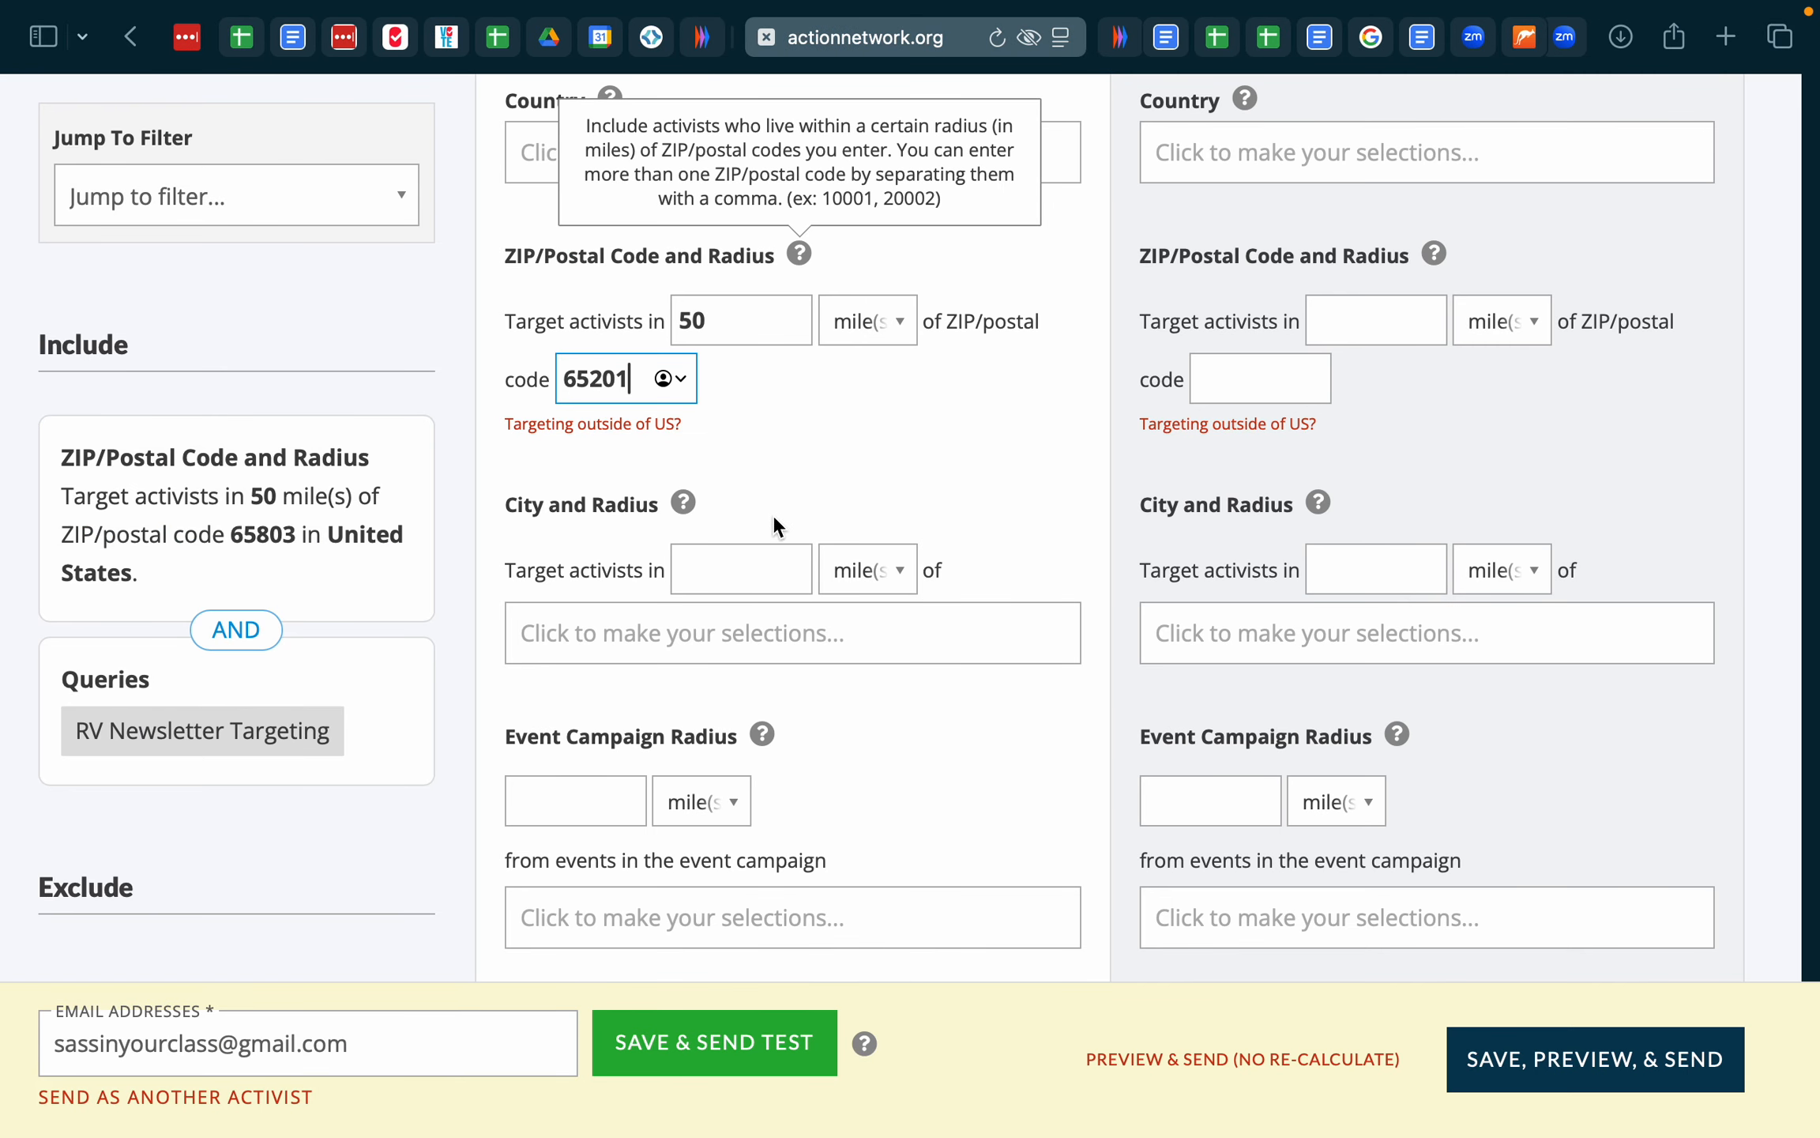
{"action": "left_click", "coordinate": [757, 378]}
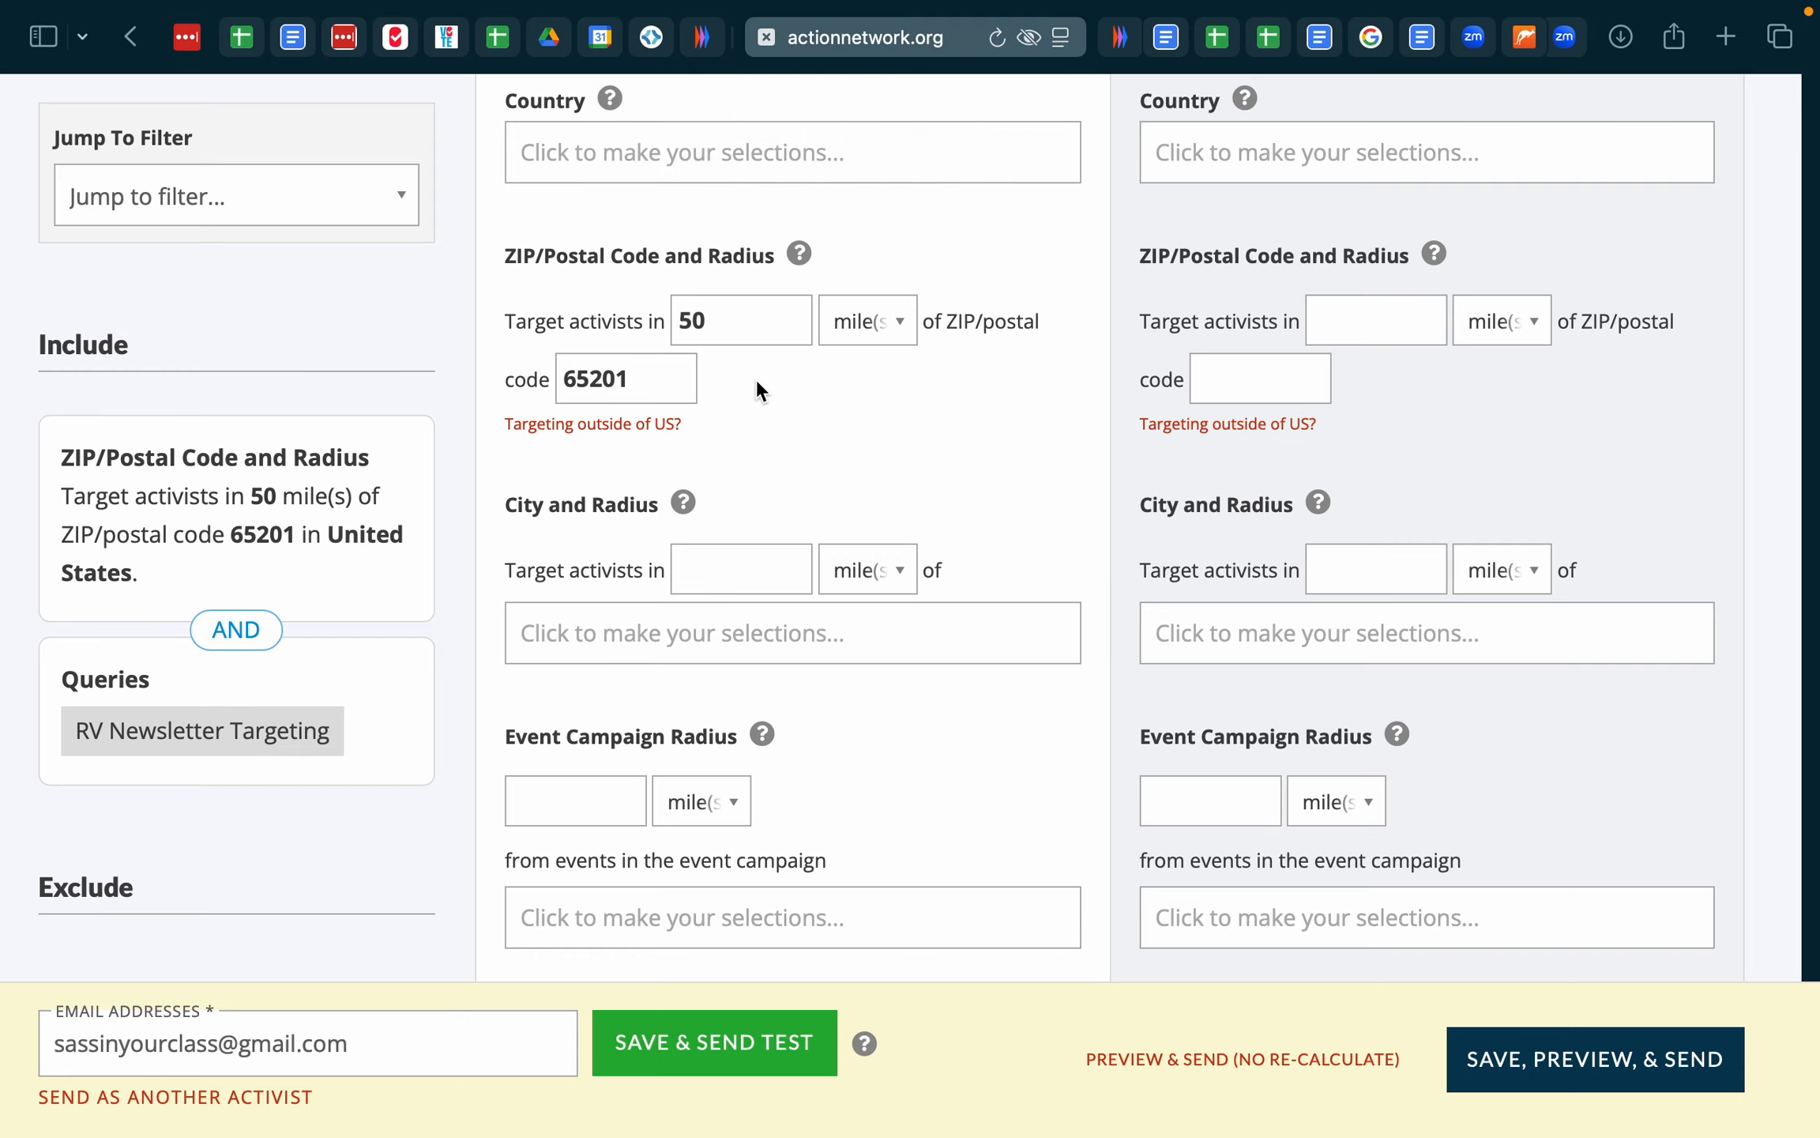
- Review the targeting filter categories above the Geographic and Users section and the fields at its start
{"action": "scroll", "coordinate": [756, 378], "scroll_direction": "up", "scroll_amount": 10}
{"action": "scroll", "coordinate": [755, 378], "scroll_direction": "up", "scroll_amount": 10}
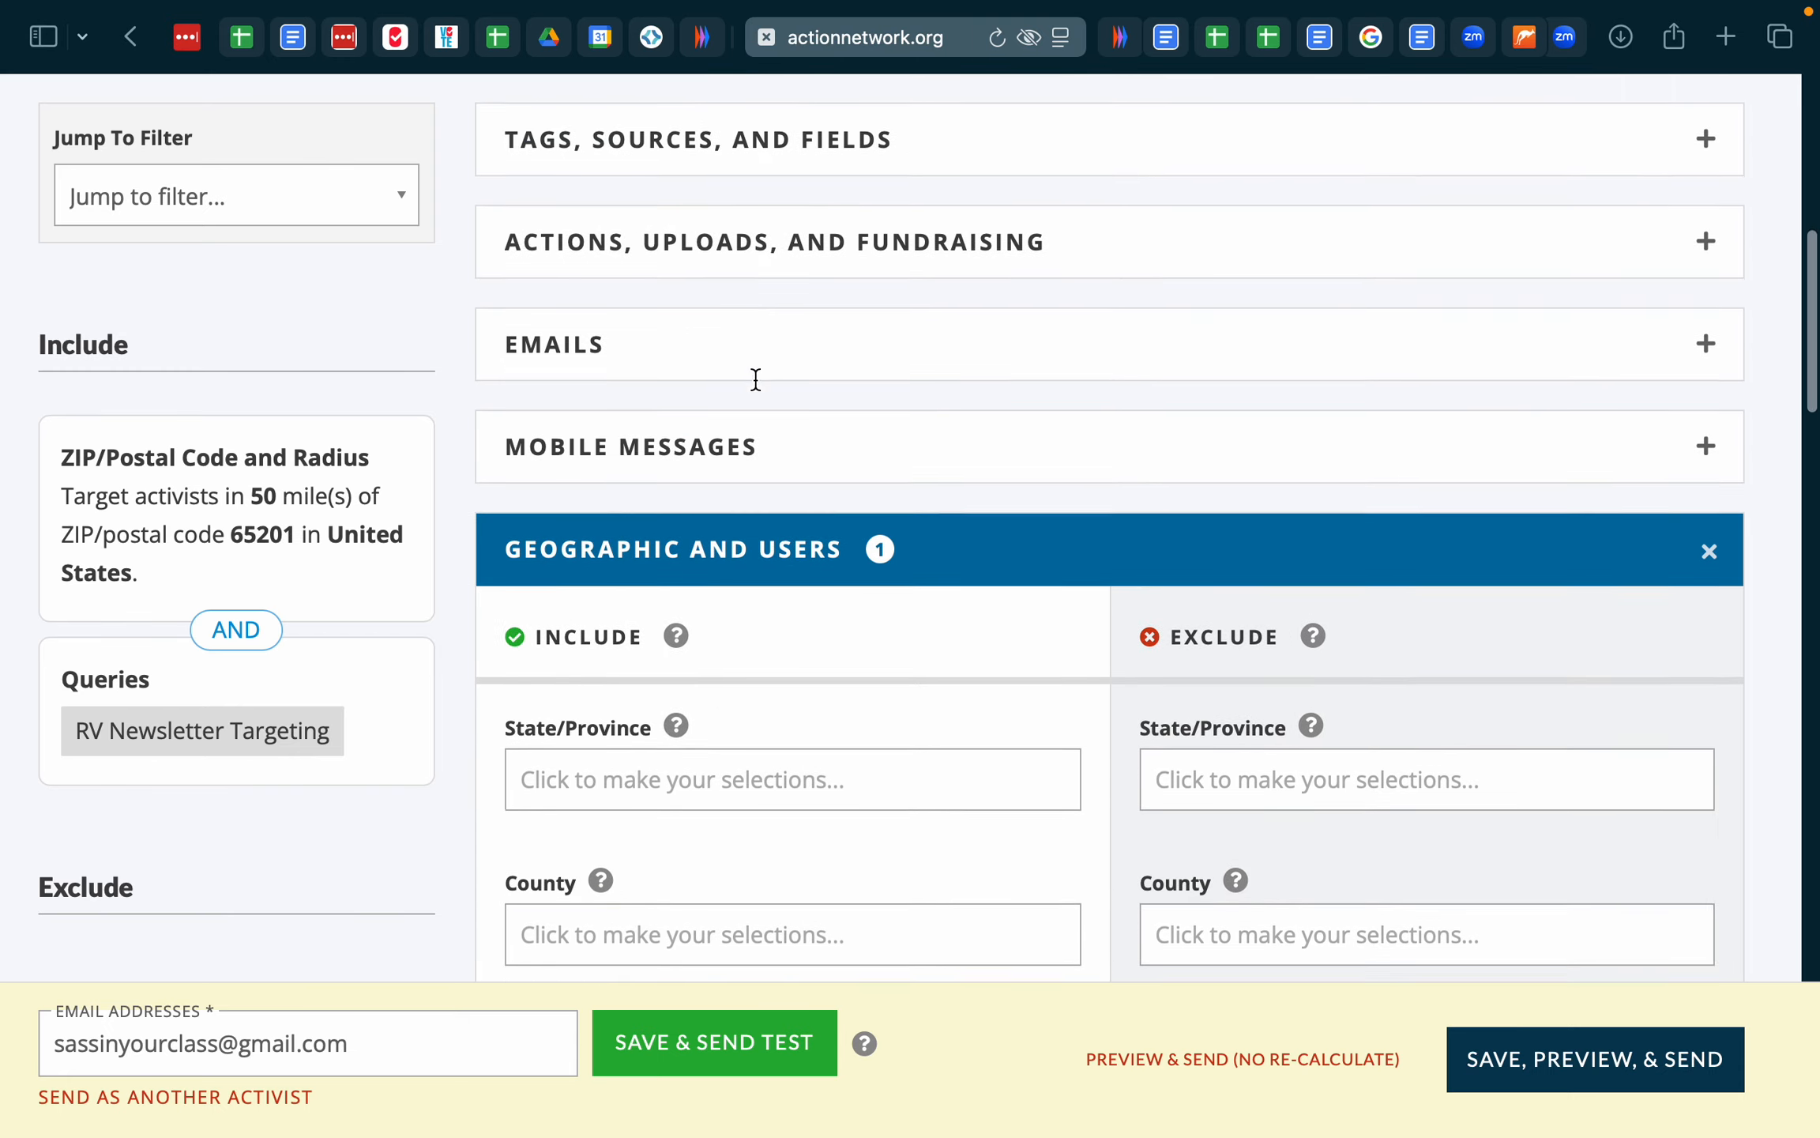
{"action": "scroll", "coordinate": [756, 379], "scroll_direction": "down", "scroll_amount": 3}
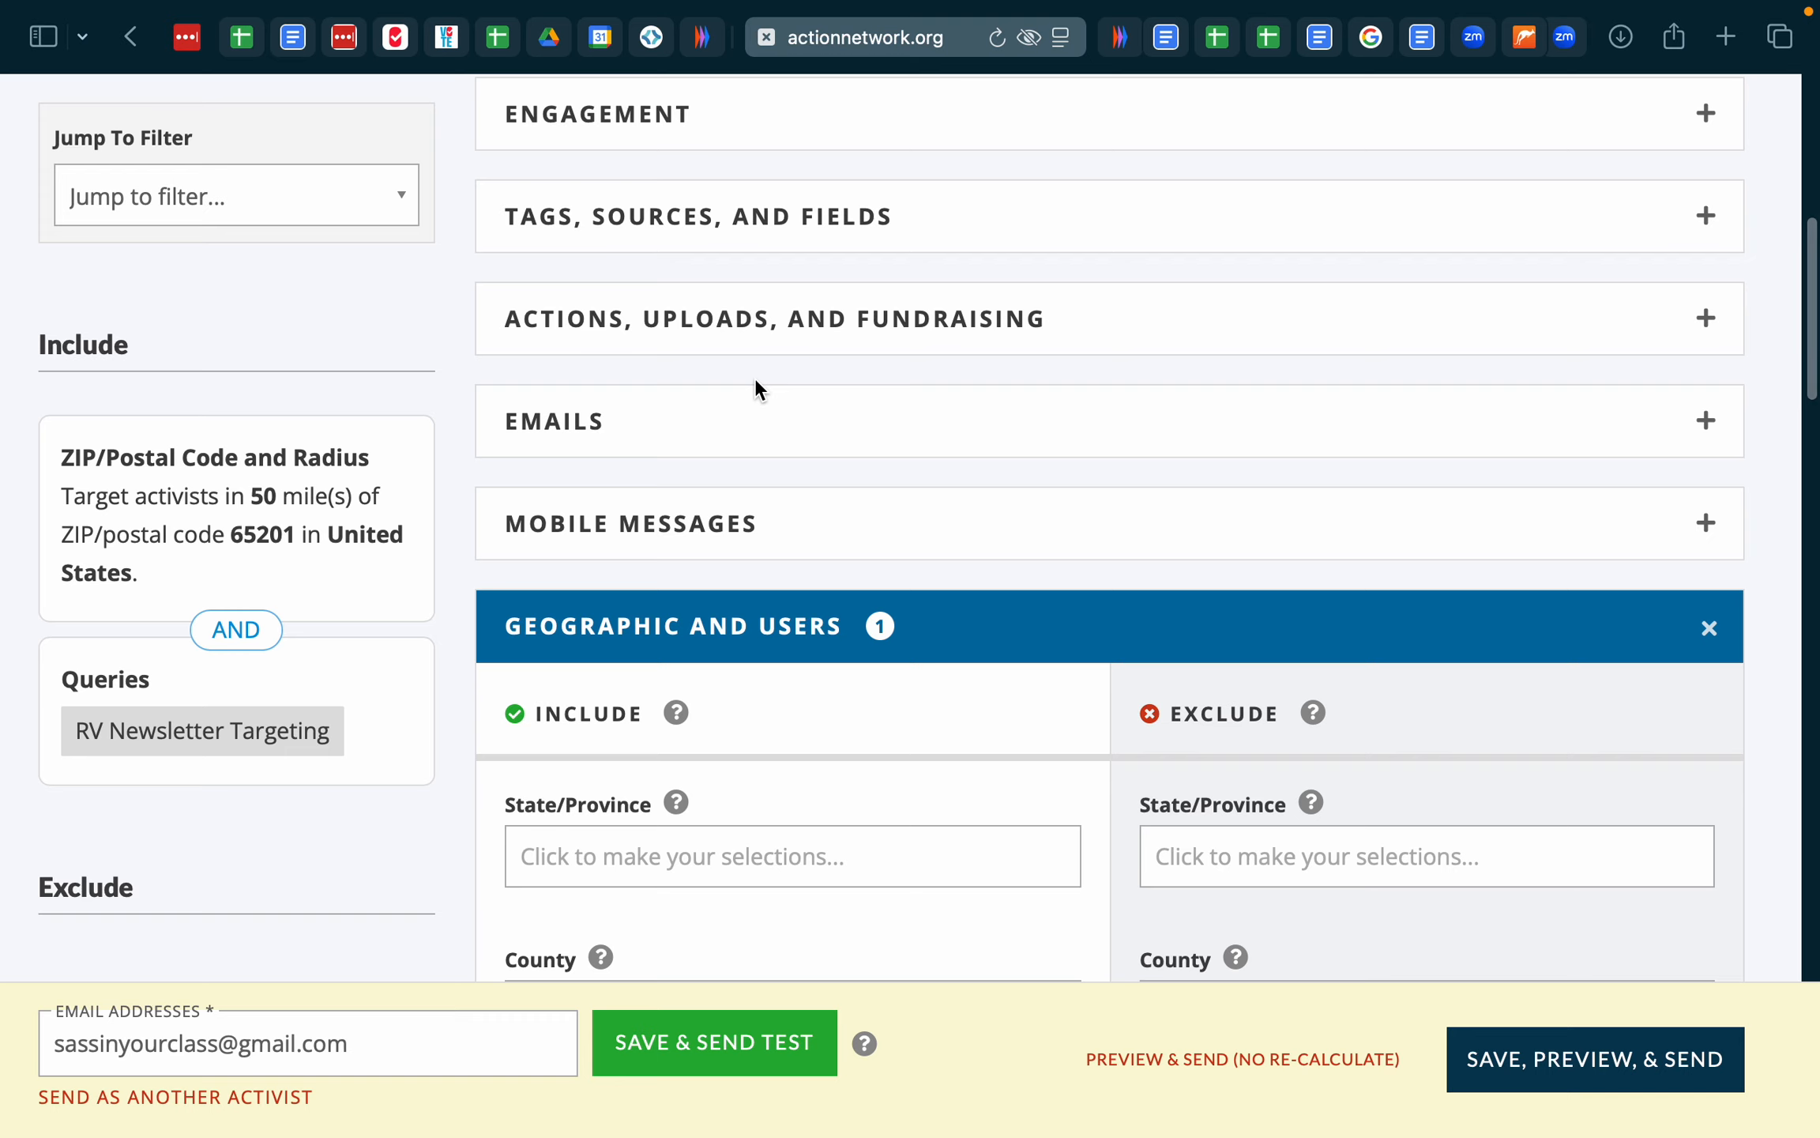
{"action": "scroll", "coordinate": [755, 387], "scroll_direction": "down", "scroll_amount": 2}
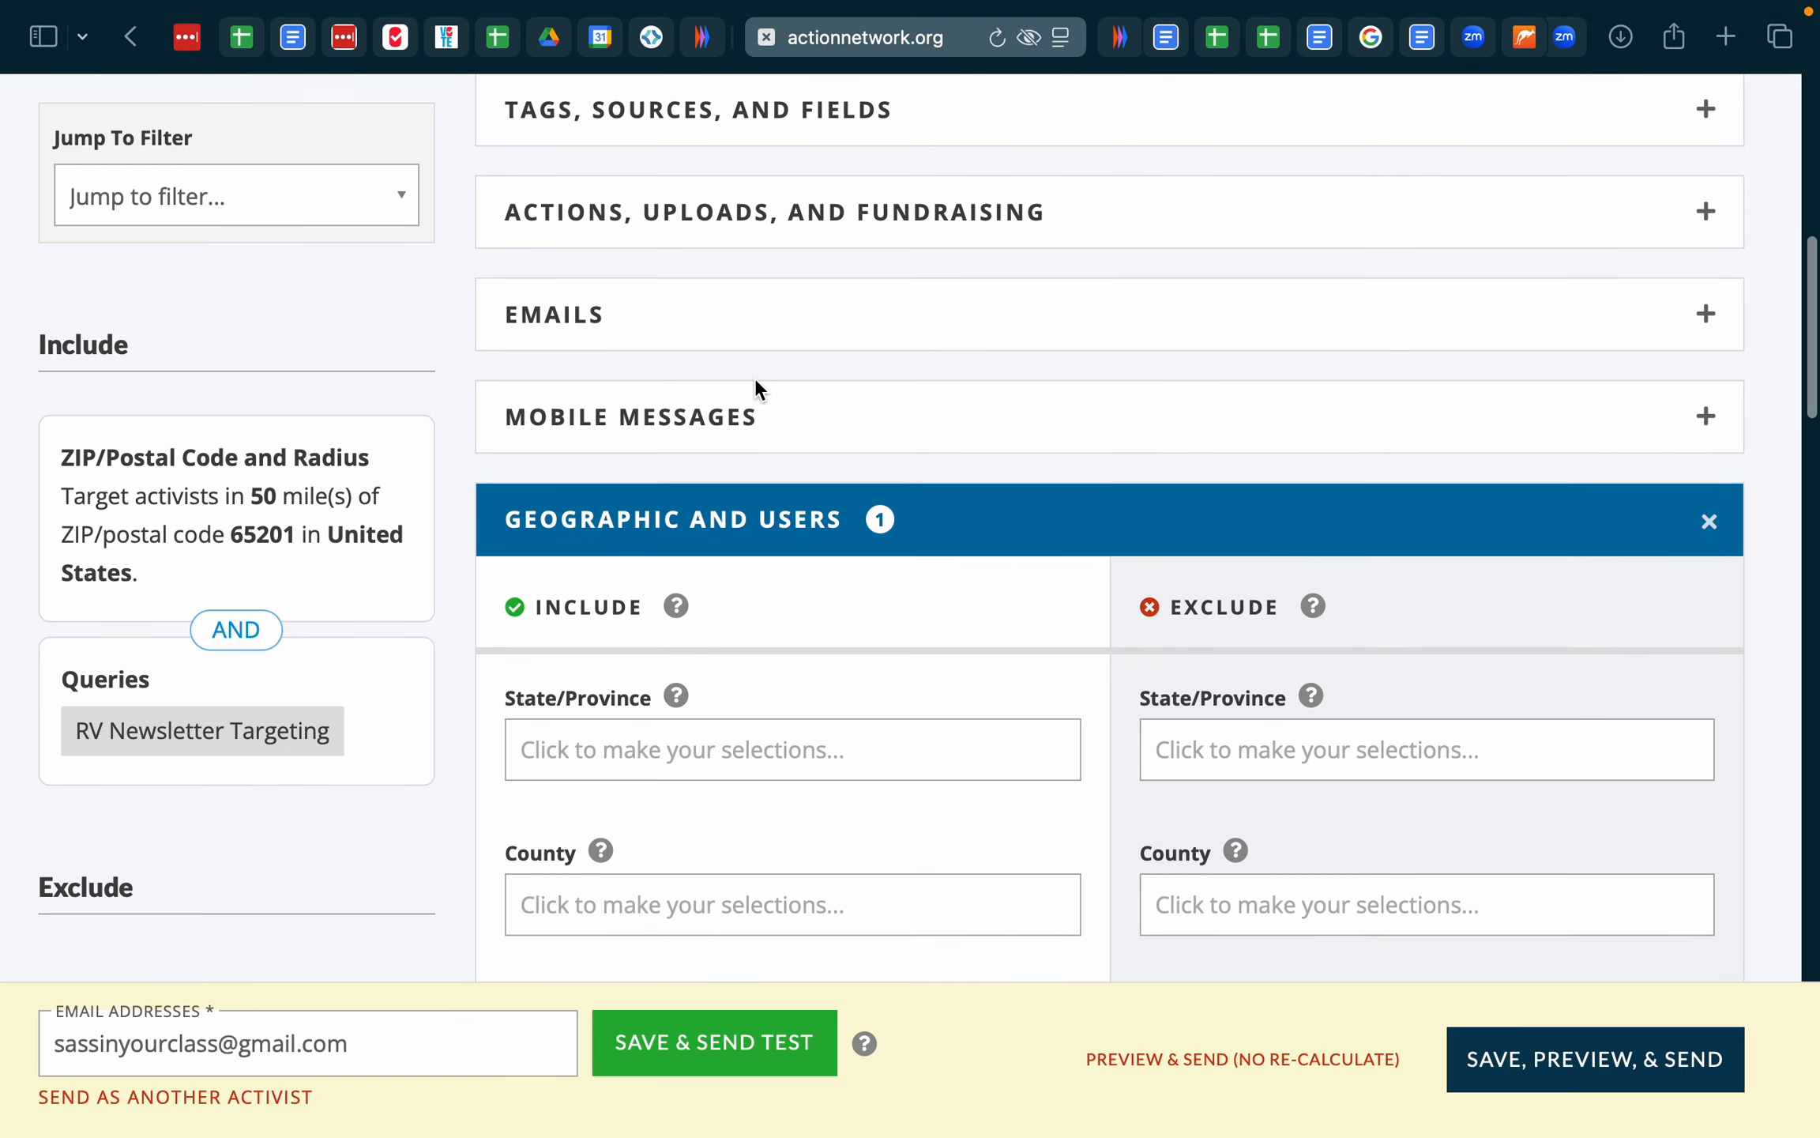
{"action": "scroll", "coordinate": [756, 387], "scroll_direction": "up", "scroll_amount": 1}
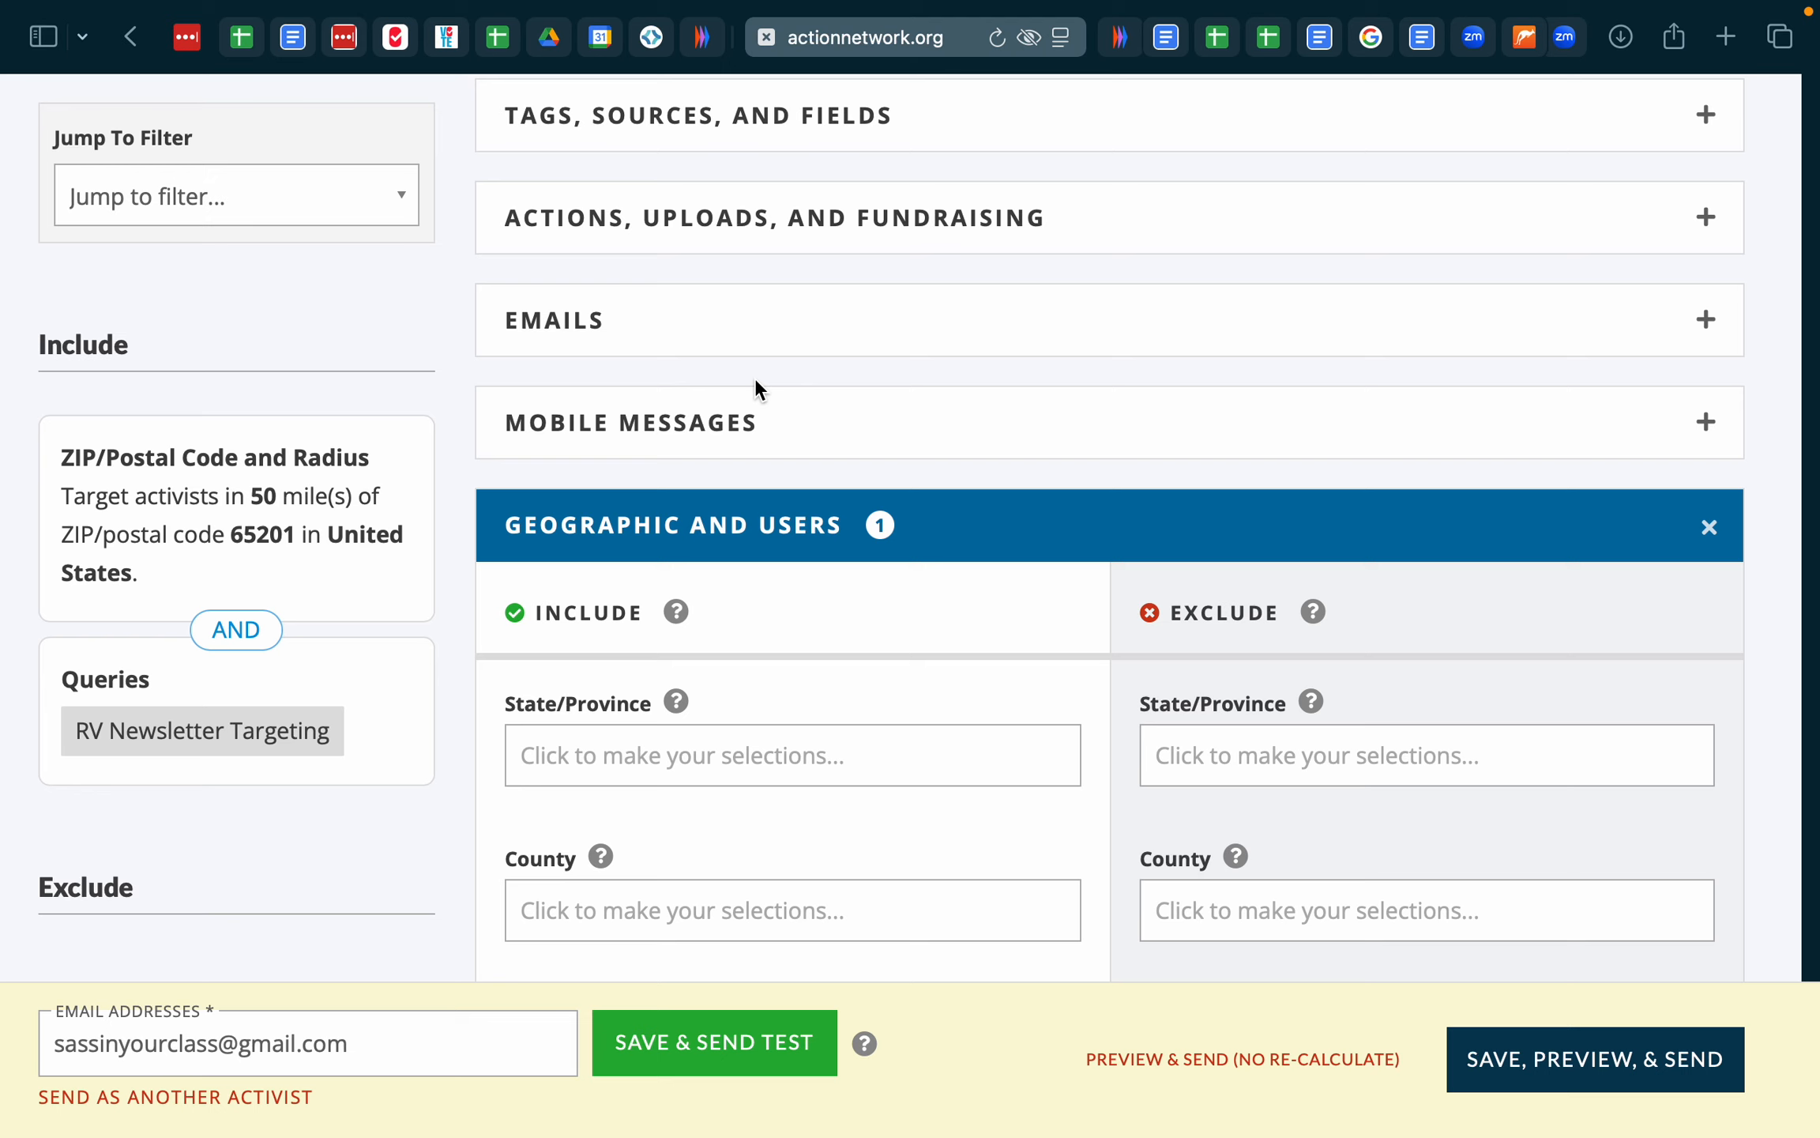
{"action": "scroll", "coordinate": [755, 378], "scroll_direction": "up", "scroll_amount": 1}
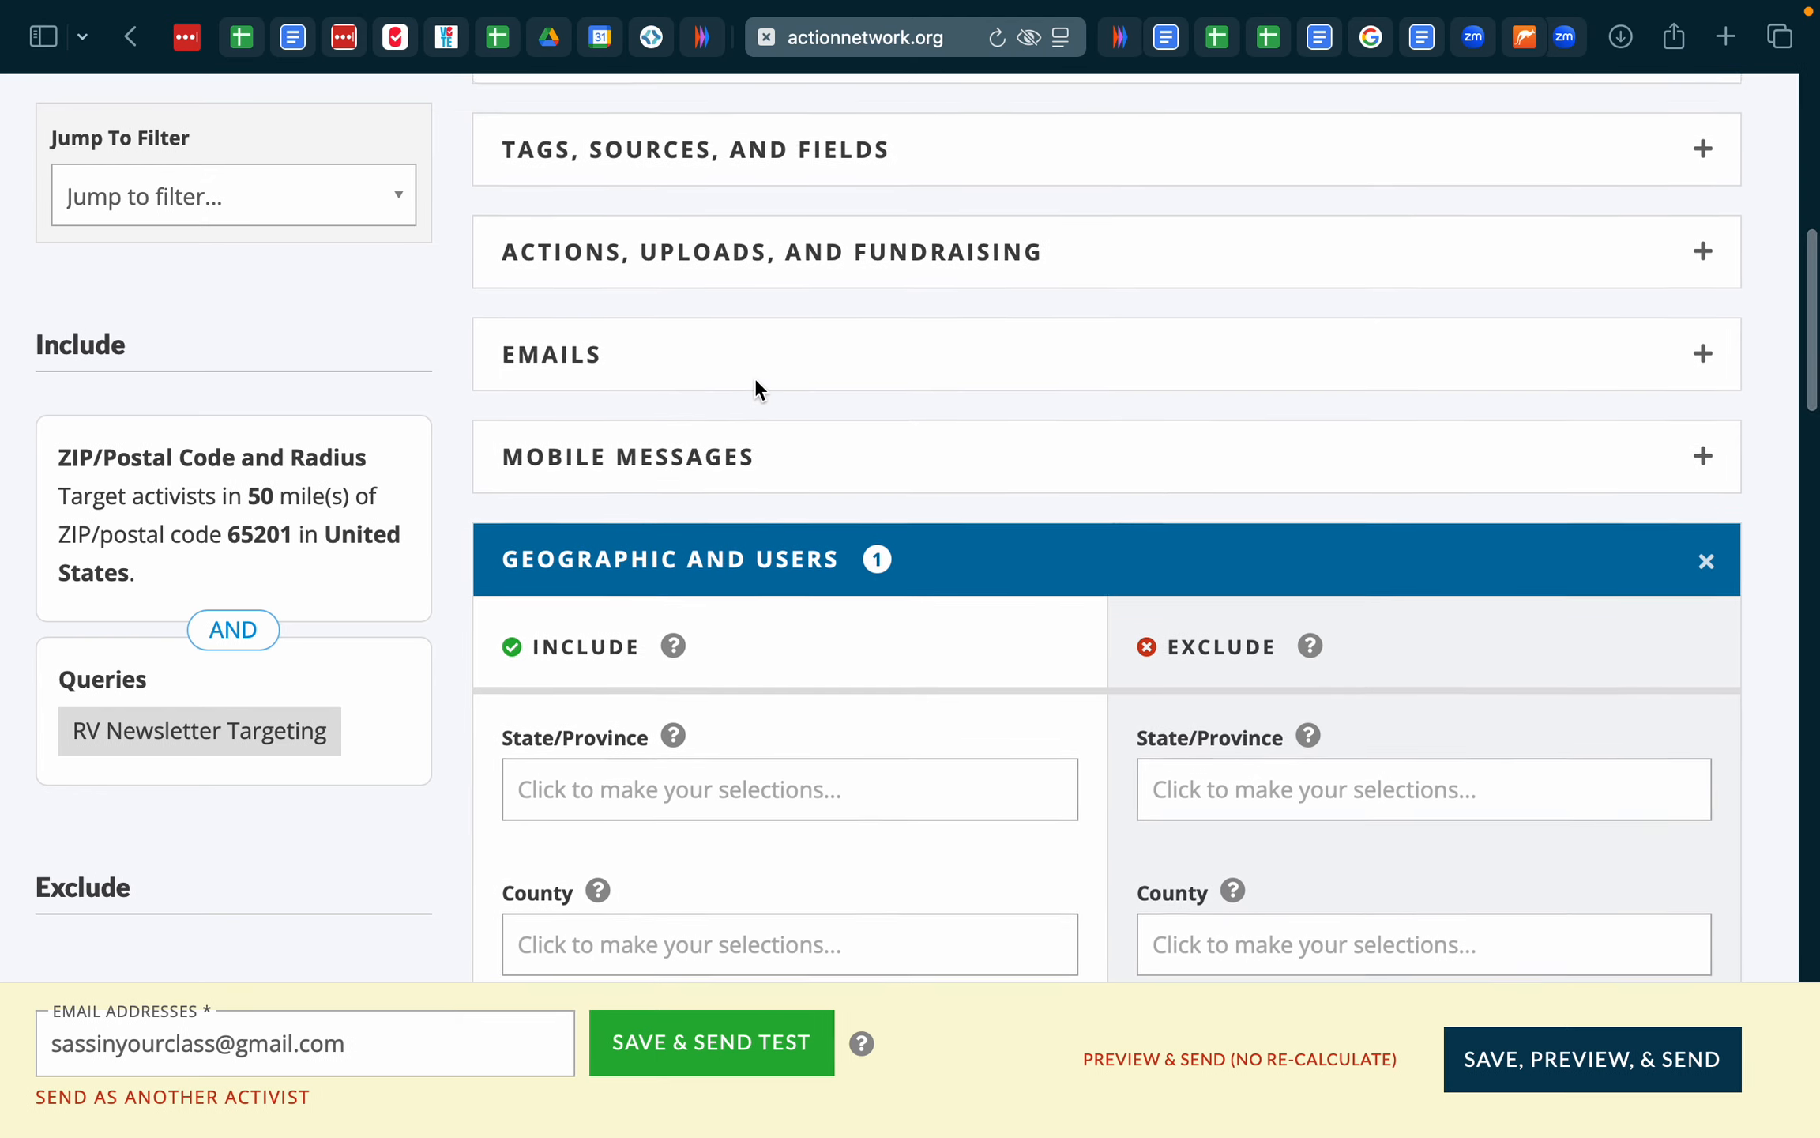
{"action": "scroll", "coordinate": [755, 378], "scroll_direction": "down", "scroll_amount": 2}
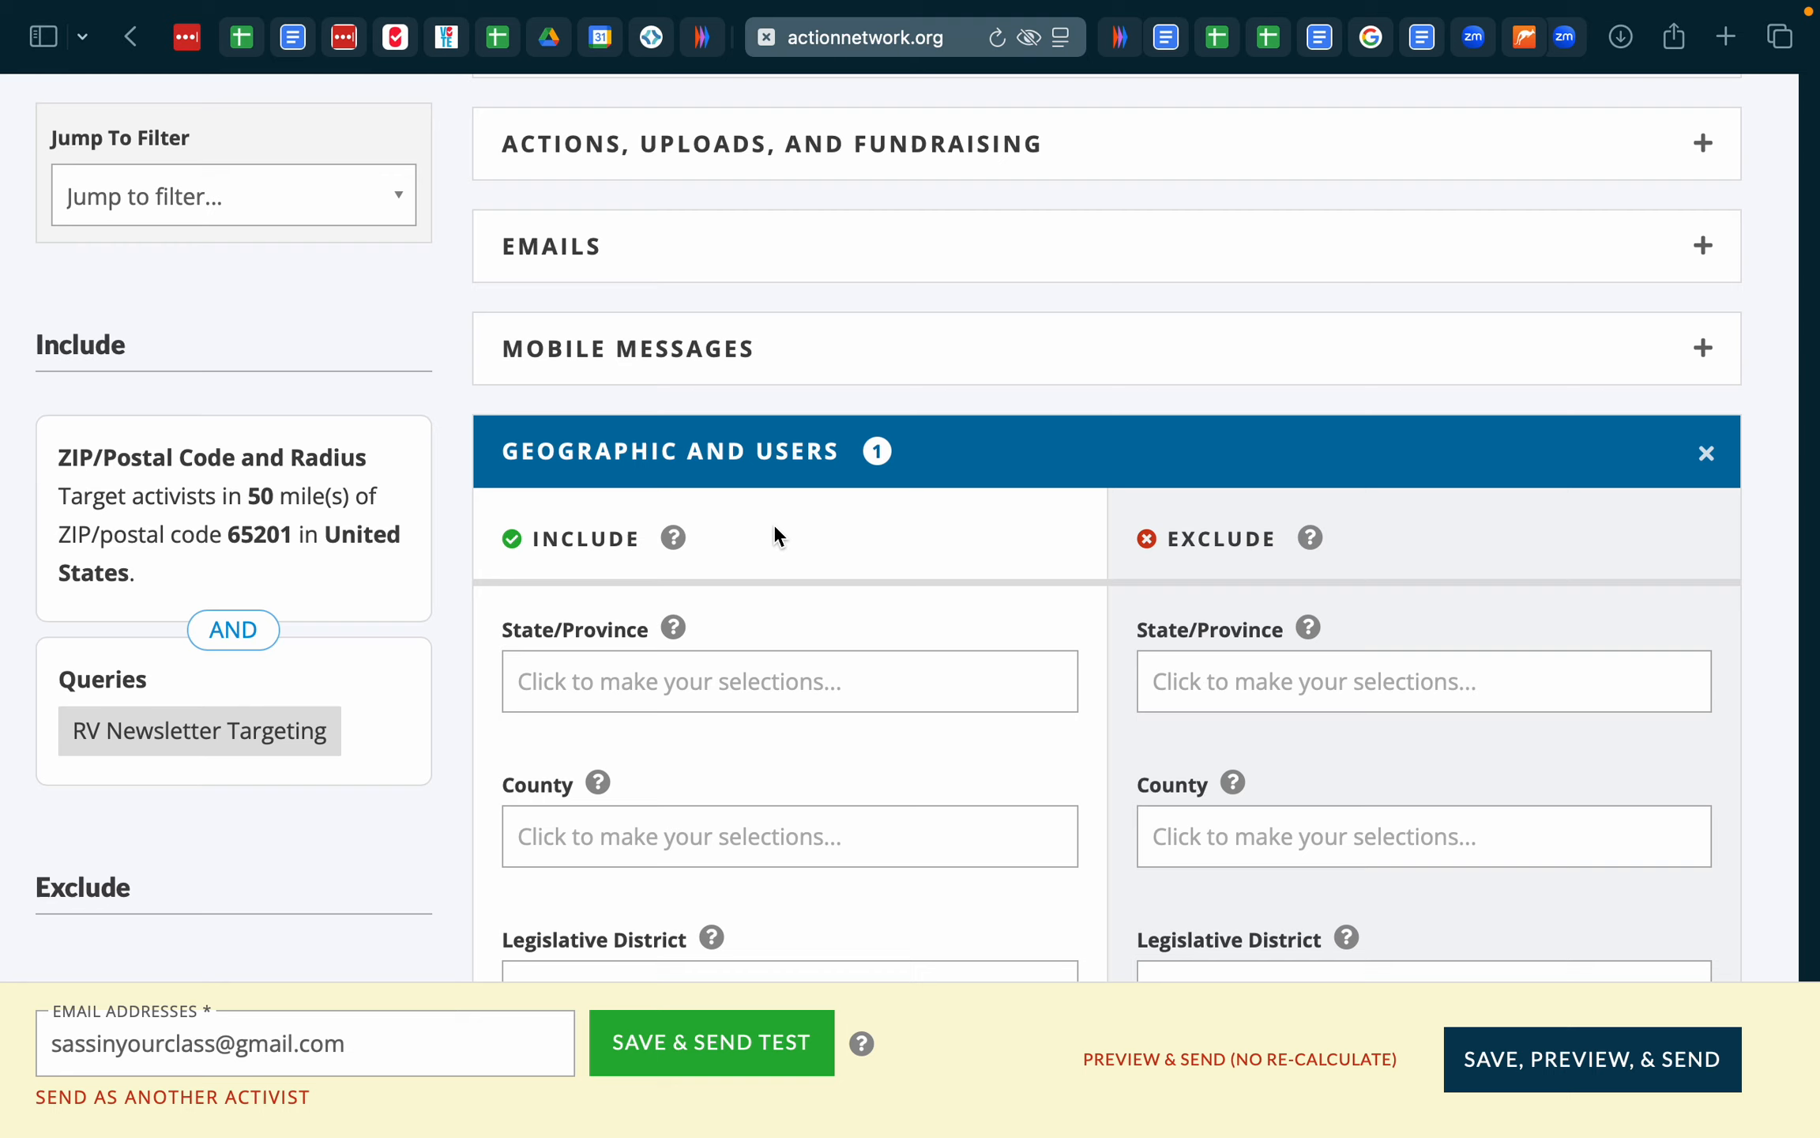